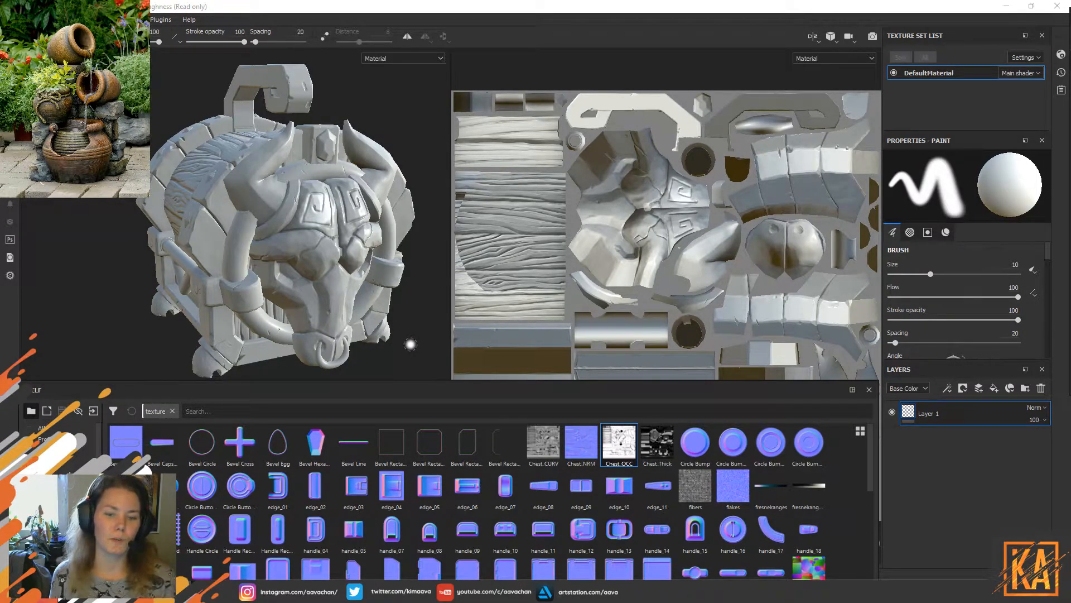
# Add the Gold Pure material from the Materials category to the layer stack as a fill layer.
pyautogui.click(42, 427)
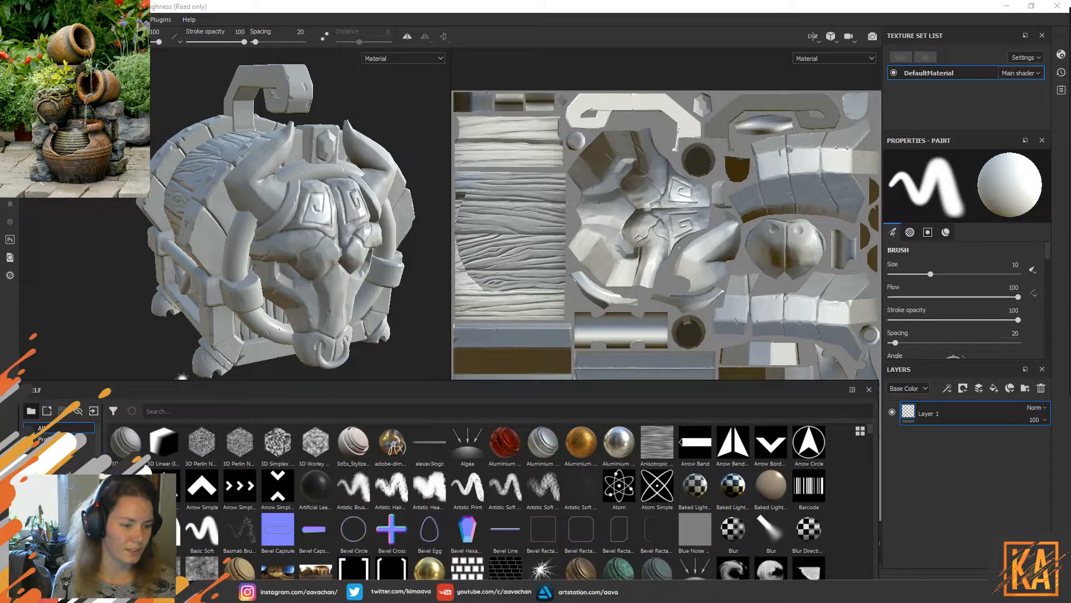
pyautogui.click(42, 562)
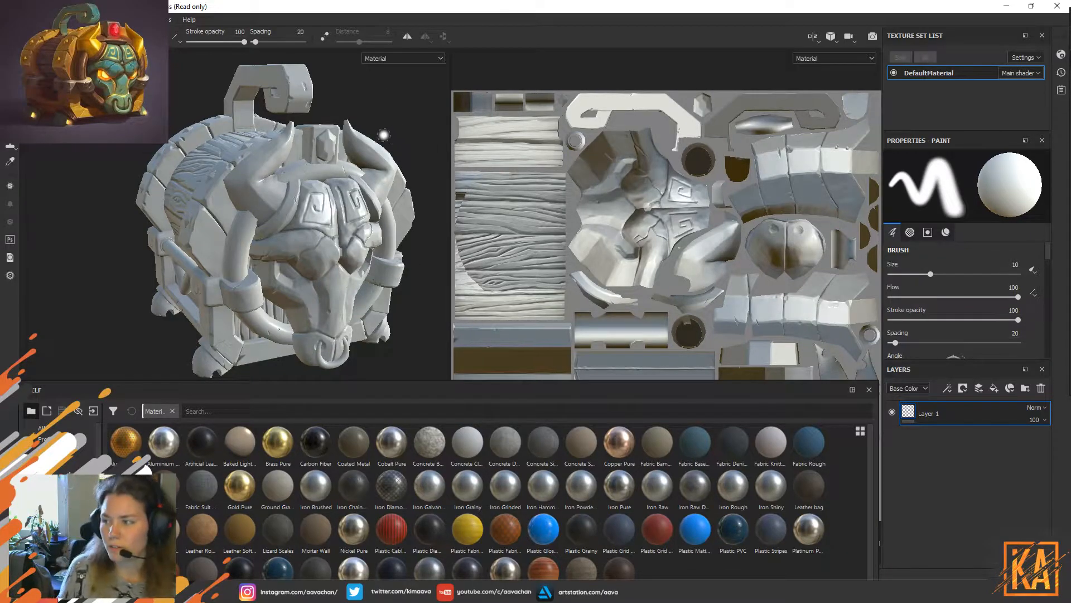
pyautogui.moveTo(398, 127)
pyautogui.keyDown('alt'); pyautogui.mouseDown()
pyautogui.moveTo(401, 105)
pyautogui.moveTo(411, 134)
pyautogui.mouseUp(); pyautogui.keyUp('alt')
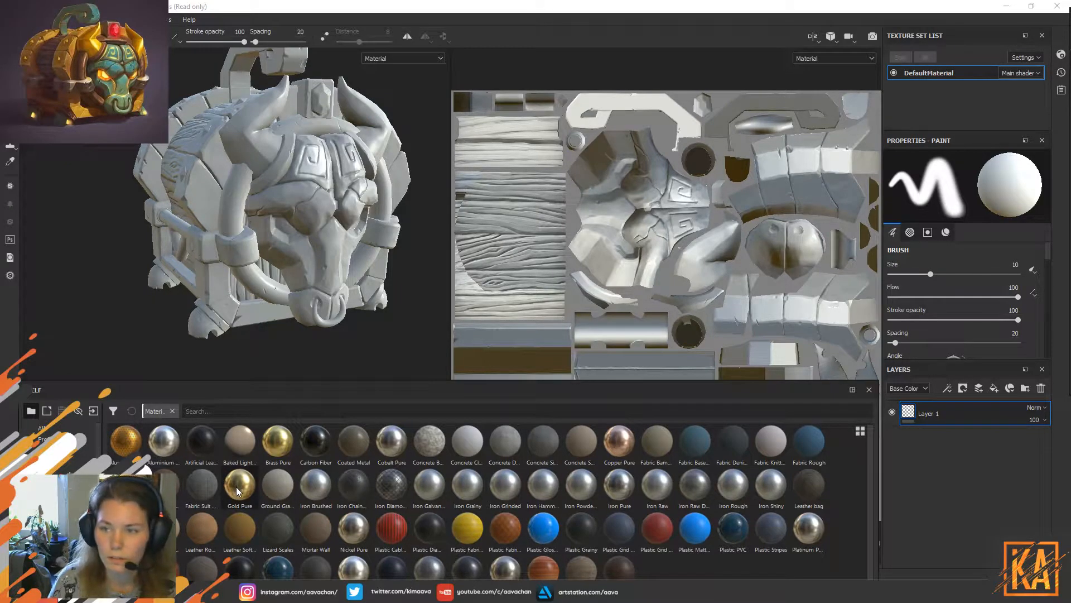
pyautogui.moveTo(237, 489)
pyautogui.moveTo(237, 489); pyautogui.dragTo(963, 435)
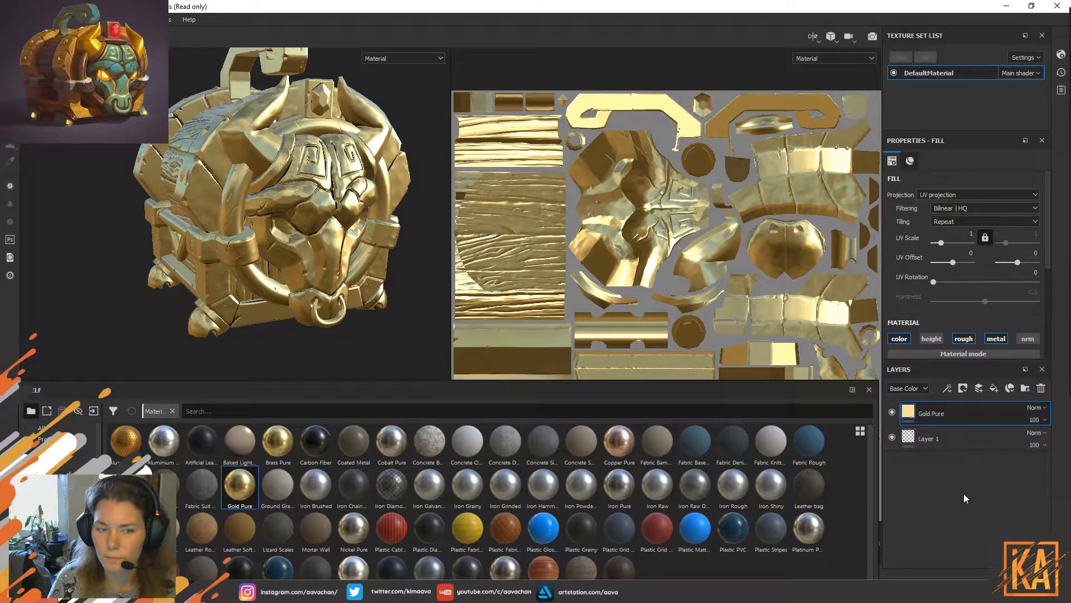
pyautogui.keyDown('alt'); pyautogui.moveTo(222, 199); pyautogui.dragTo(237, 226, button='middle'); pyautogui.keyUp('alt')
pyautogui.keyDown('alt'); pyautogui.moveTo(237, 227); pyautogui.dragTo(256, 241); pyautogui.keyUp('alt')
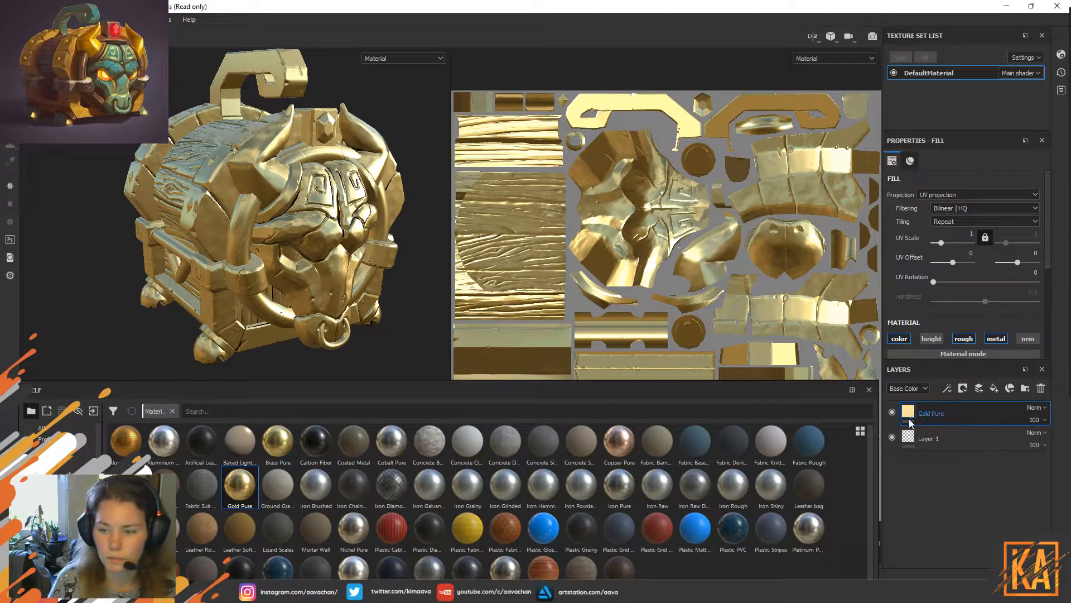
# Delete the empty Layer 1 and add a black mask to the Gold Pure layer.
pyautogui.click(924, 438)
pyautogui.click(1042, 388)
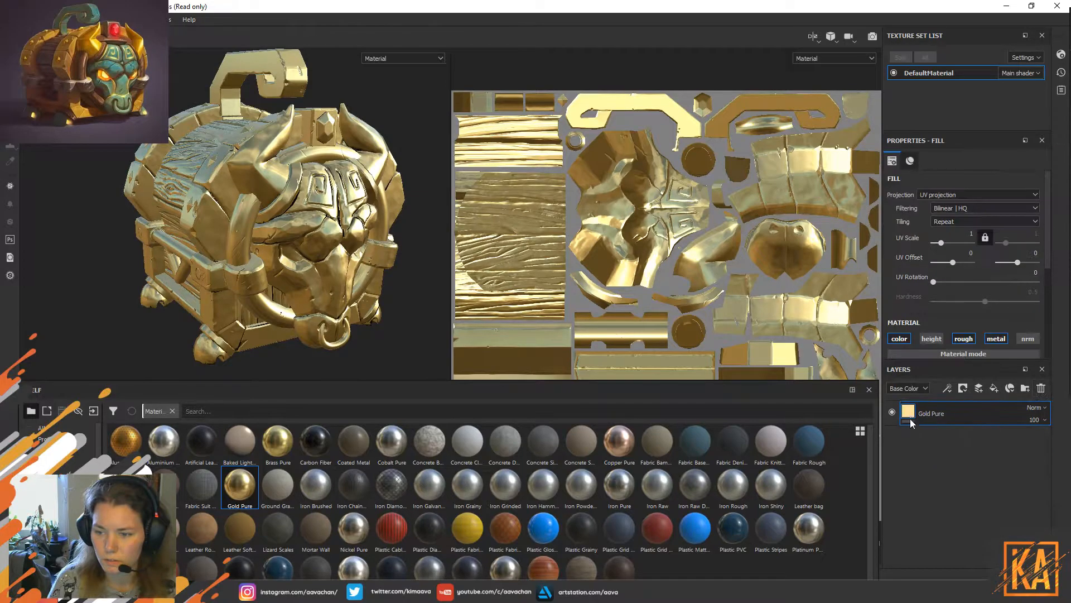
pyautogui.rightClick(906, 412)
pyautogui.click(936, 451)
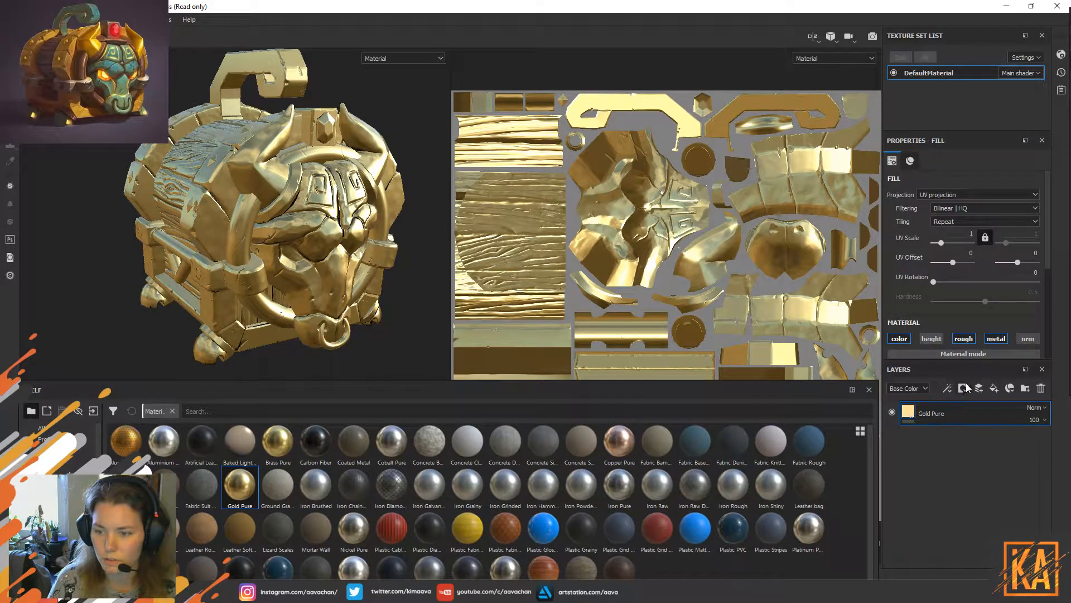
pyautogui.click(964, 388)
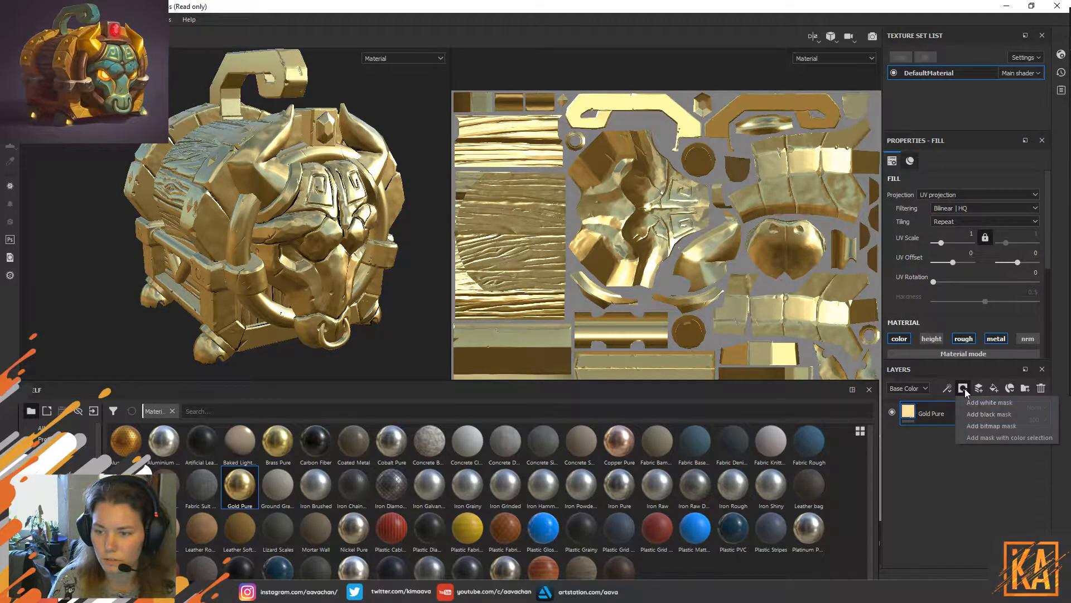
pyautogui.click(994, 413)
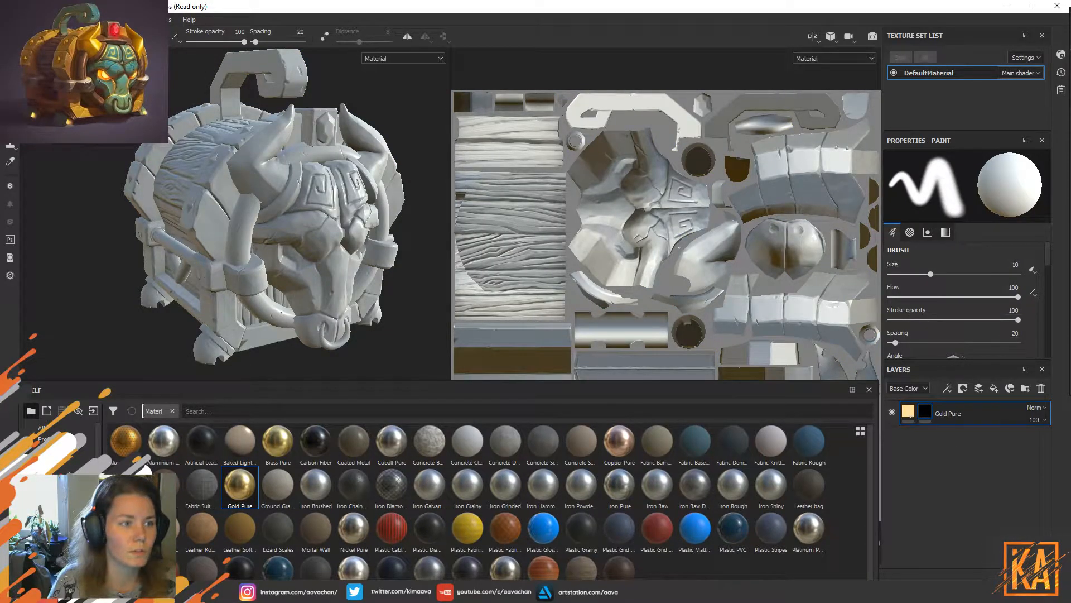
# Use Polygon Fill in UV chunk mode on the Gold Pure mask to reveal gold only on the bull's horns.
pyautogui.press('4')
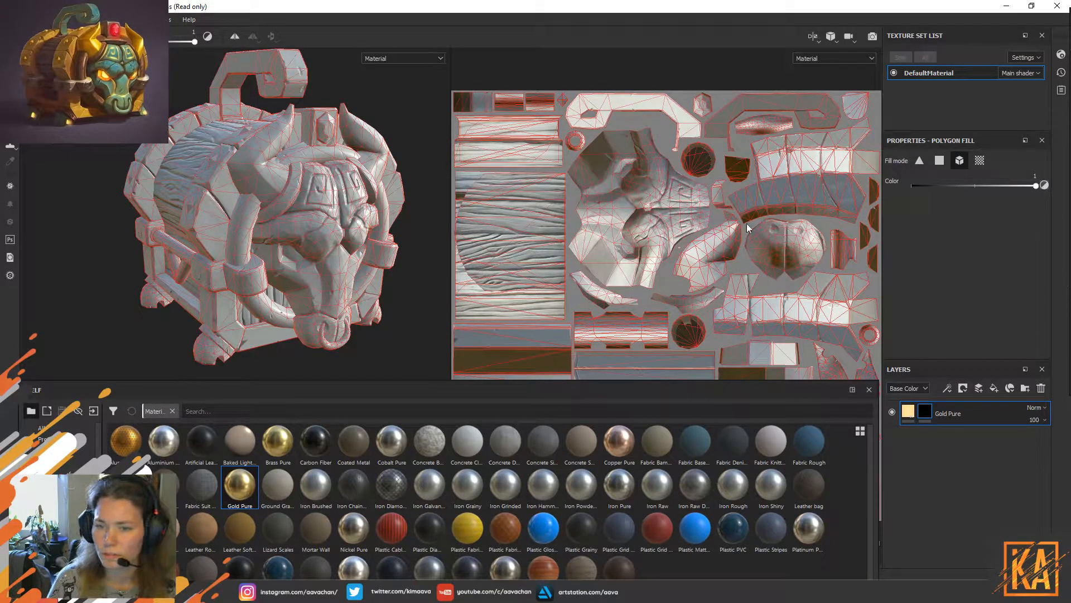
pyautogui.click(254, 166)
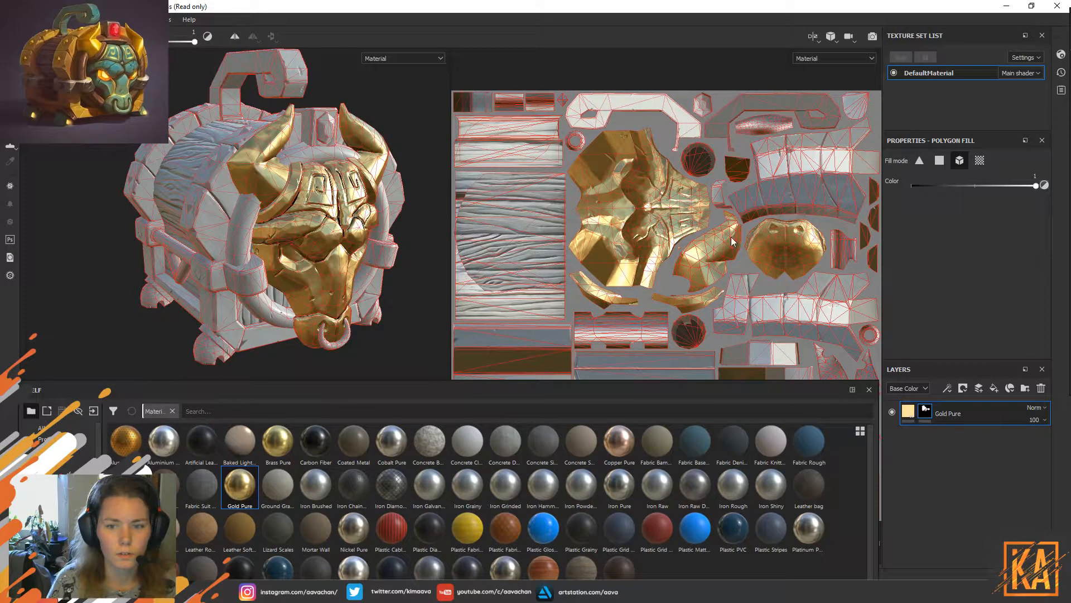
pyautogui.hotkey('ctrl', 'z')
pyautogui.click(979, 160)
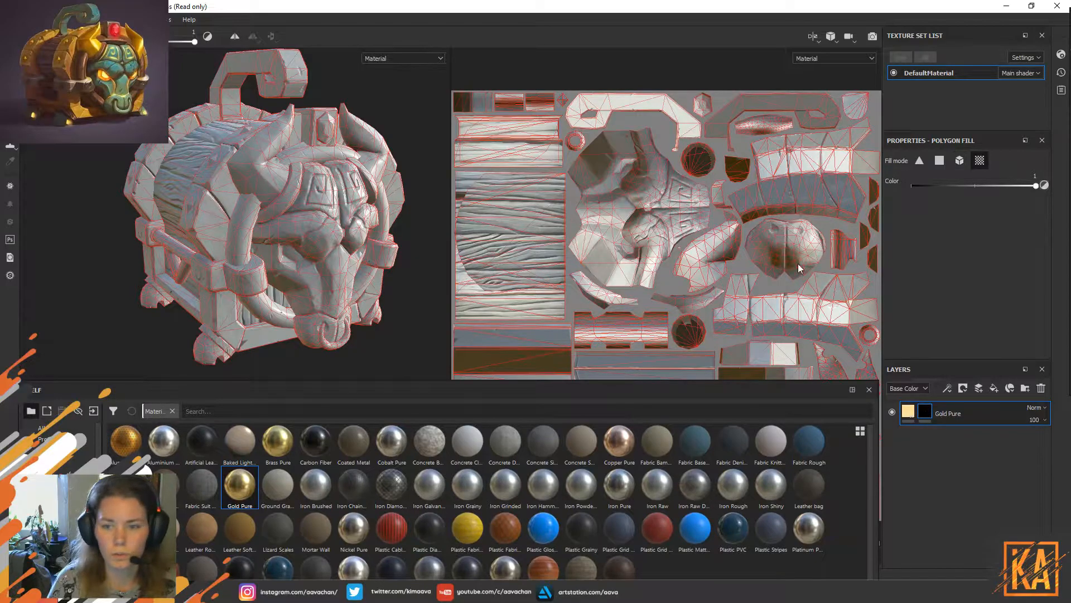
pyautogui.click(719, 248)
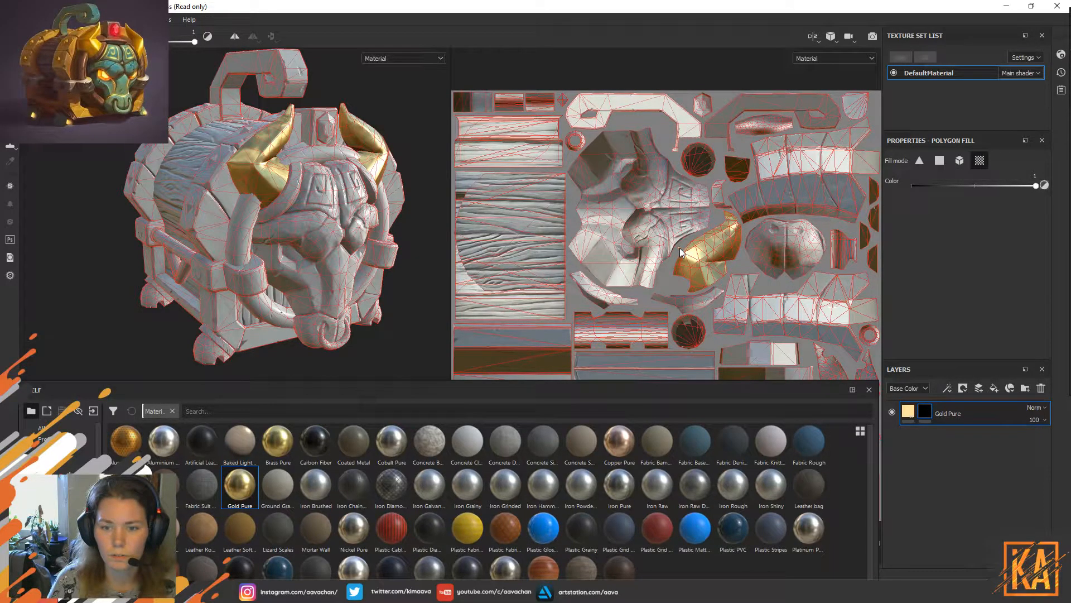
# Try filling the two curved trim islands at the base of the horns with gold, and undo both fills.
pyautogui.click(687, 302)
pyautogui.click(600, 295)
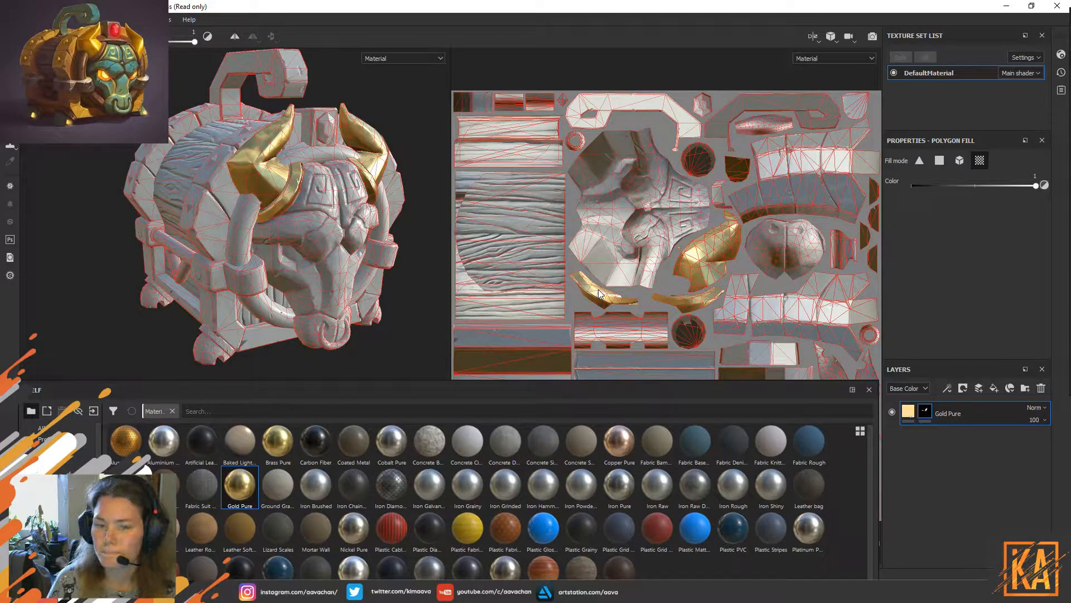
pyautogui.hotkey('ctrl', 'z')
pyautogui.hotkey('ctrl', 'z')
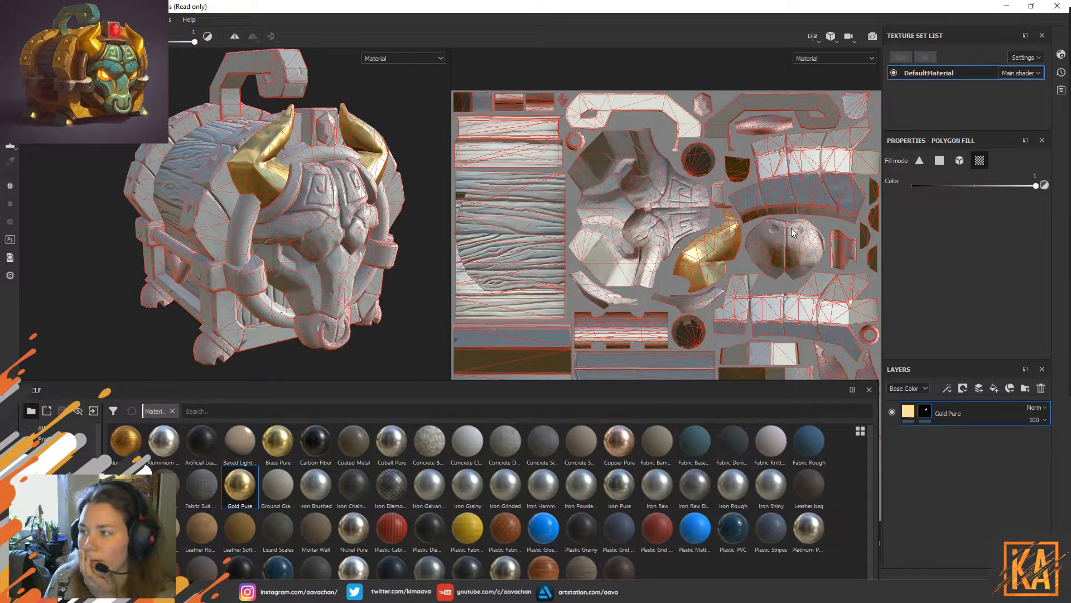
# Fill both segmented bands arching over the chest lid in the gold mask, using UV chunk mode.
pyautogui.click(835, 188)
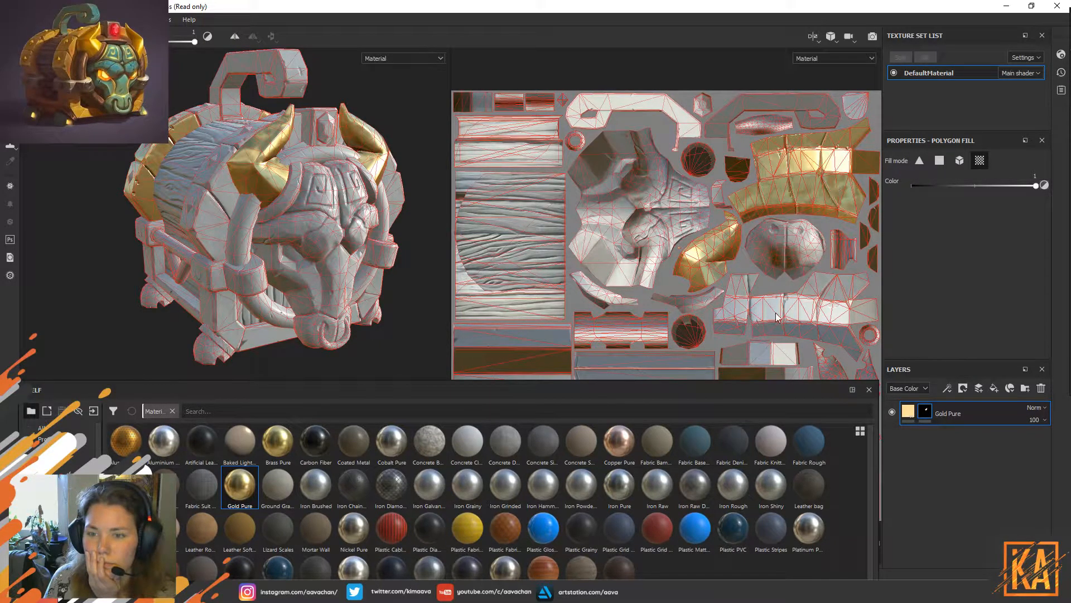
pyautogui.click(959, 160)
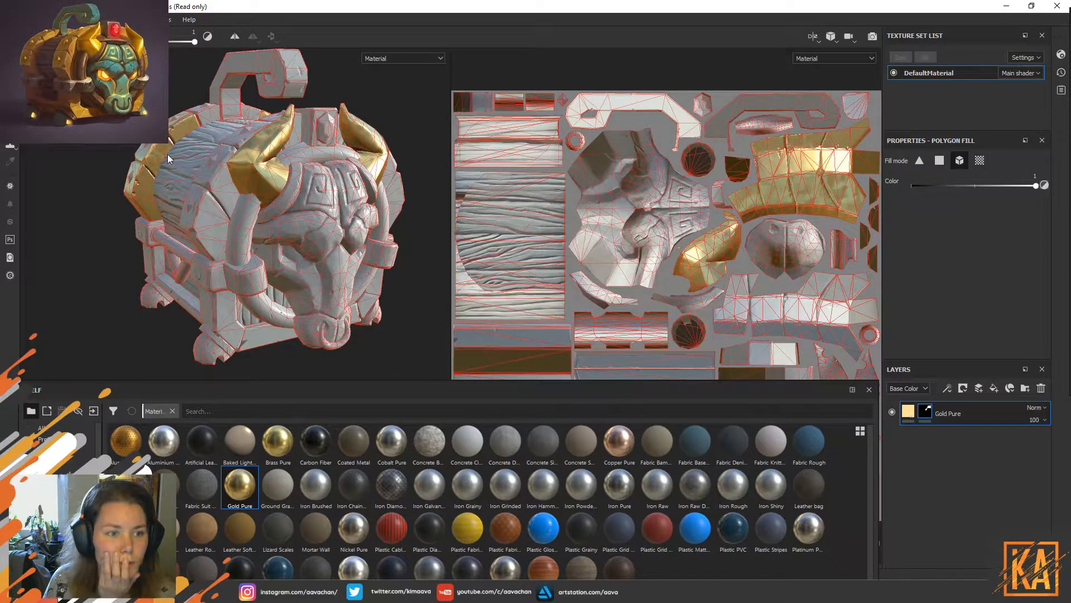
pyautogui.click(979, 160)
pyautogui.click(204, 214)
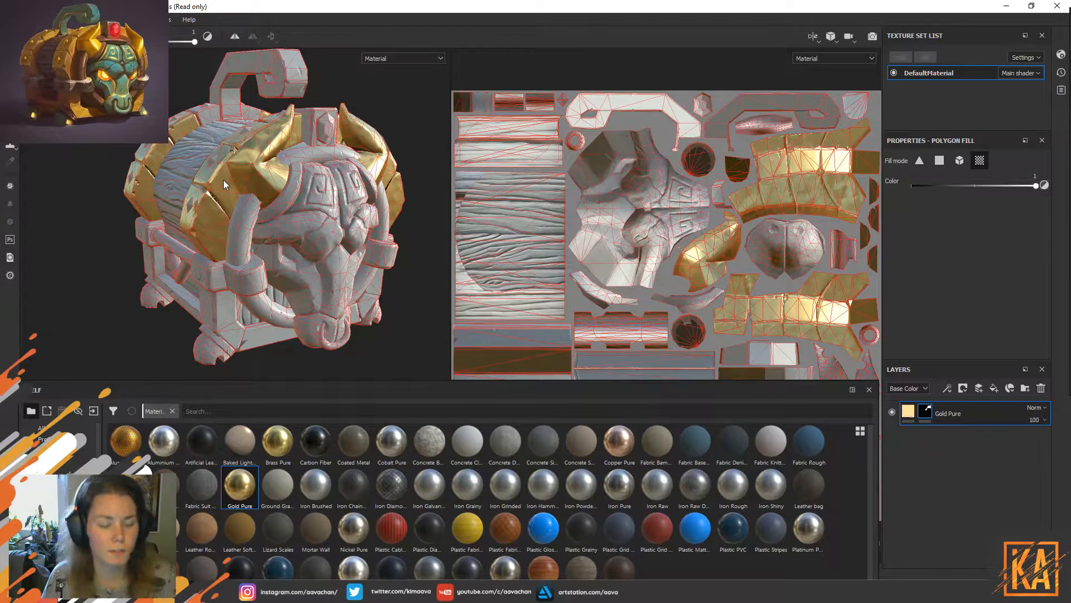
# Fill the posts and rails of the chest's lower frame and the diamond studs on the lid bands in the gold mask.
pyautogui.keyDown('alt'); pyautogui.moveTo(406, 102); pyautogui.dragTo(318, 198); pyautogui.keyUp('alt')
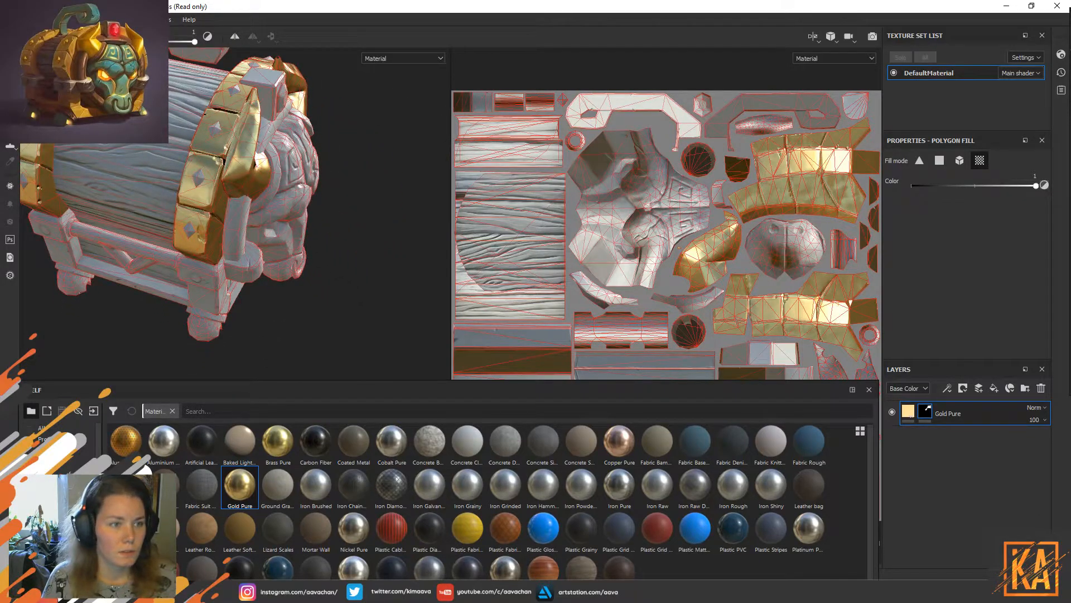
pyautogui.keyDown('alt'); pyautogui.moveTo(186, 140); pyautogui.dragTo(102, 249); pyautogui.keyUp('alt')
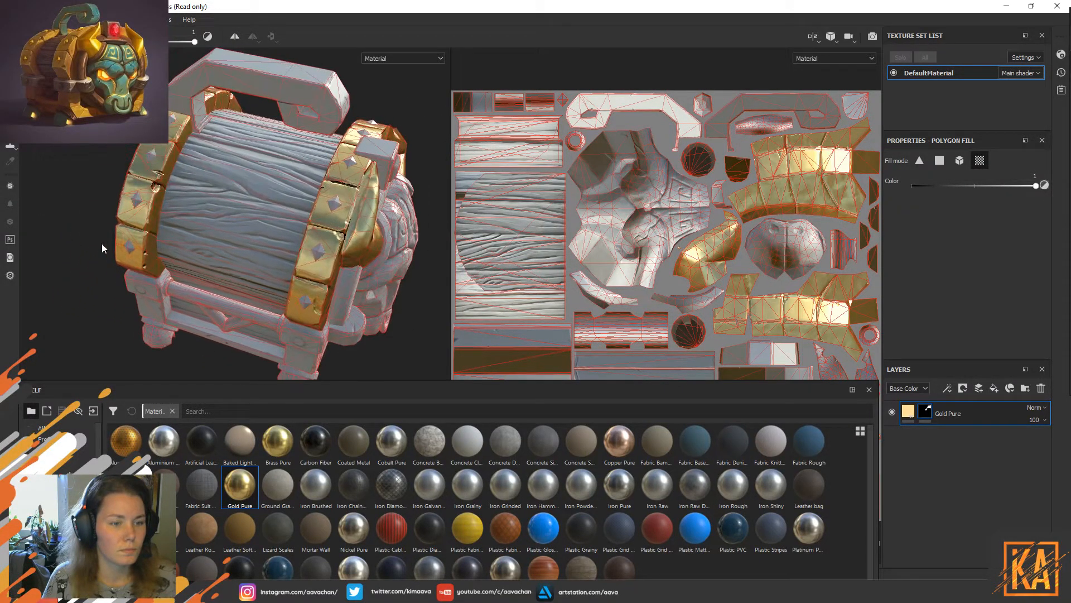
pyautogui.keyDown('alt'); pyautogui.moveTo(444, 368); pyautogui.dragTo(351, 296); pyautogui.keyUp('alt')
pyautogui.keyDown('alt'); pyautogui.moveTo(140, 317); pyautogui.dragTo(144, 191, button='middle'); pyautogui.keyUp('alt')
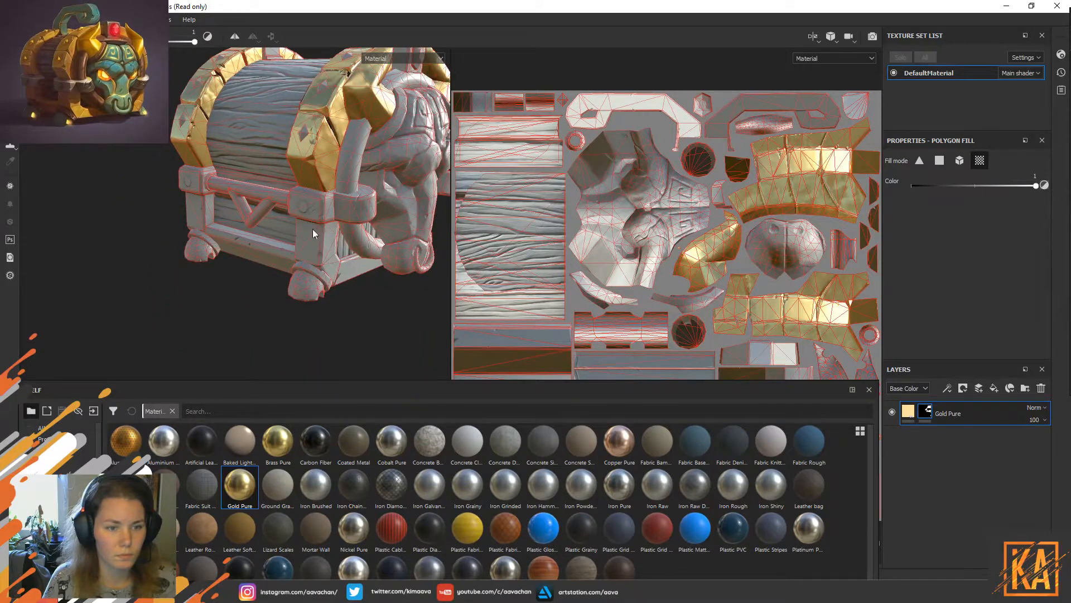
pyautogui.click(326, 255)
pyautogui.click(262, 259)
pyautogui.keyDown('alt'); pyautogui.moveTo(180, 236); pyautogui.dragTo(459, 187); pyautogui.keyUp('alt')
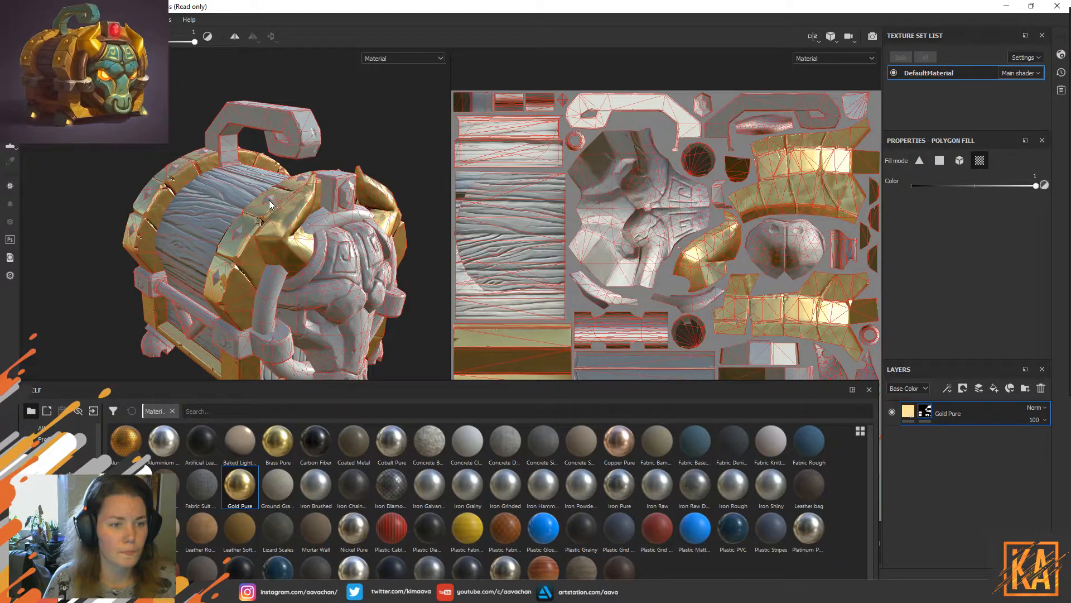
pyautogui.keyDown('alt'); pyautogui.moveTo(441, 316); pyautogui.dragTo(413, 296); pyautogui.keyUp('alt')
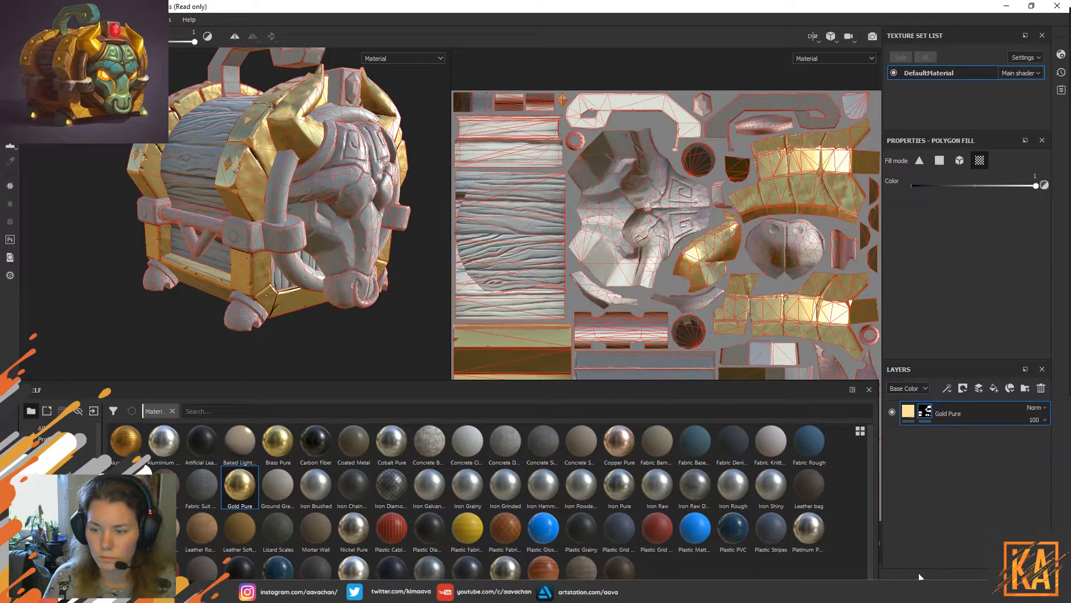
# Open the Windows taskbar settings and move their window aside.
pyautogui.rightClick(871, 592)
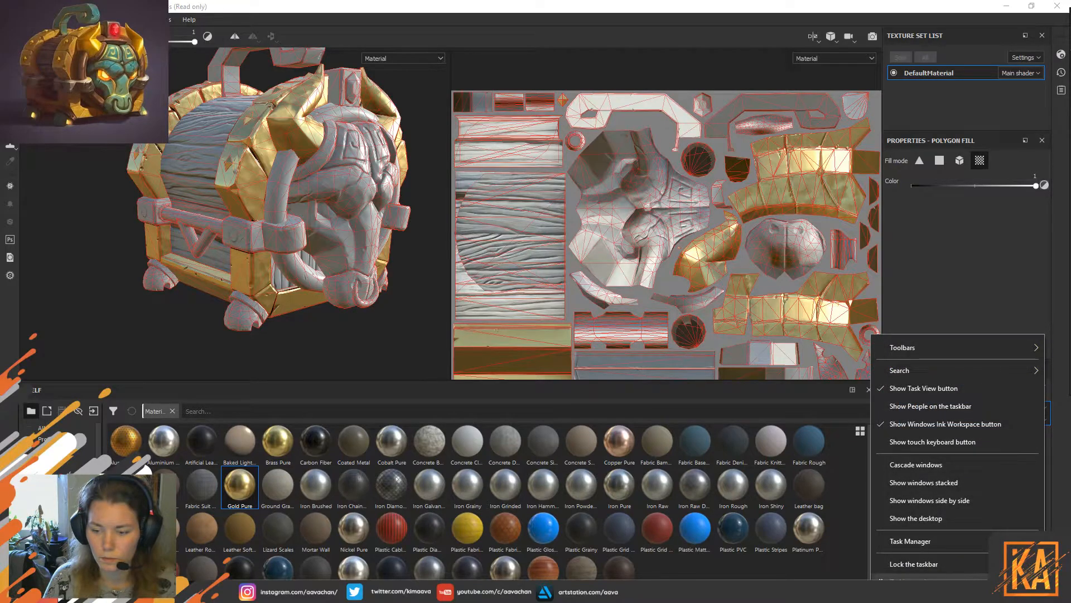
pyautogui.click(915, 583)
pyautogui.moveTo(589, 35)
pyautogui.mouseDown()
pyautogui.moveTo(1070, 283)
pyautogui.moveTo(1070, 301)
pyautogui.mouseUp()
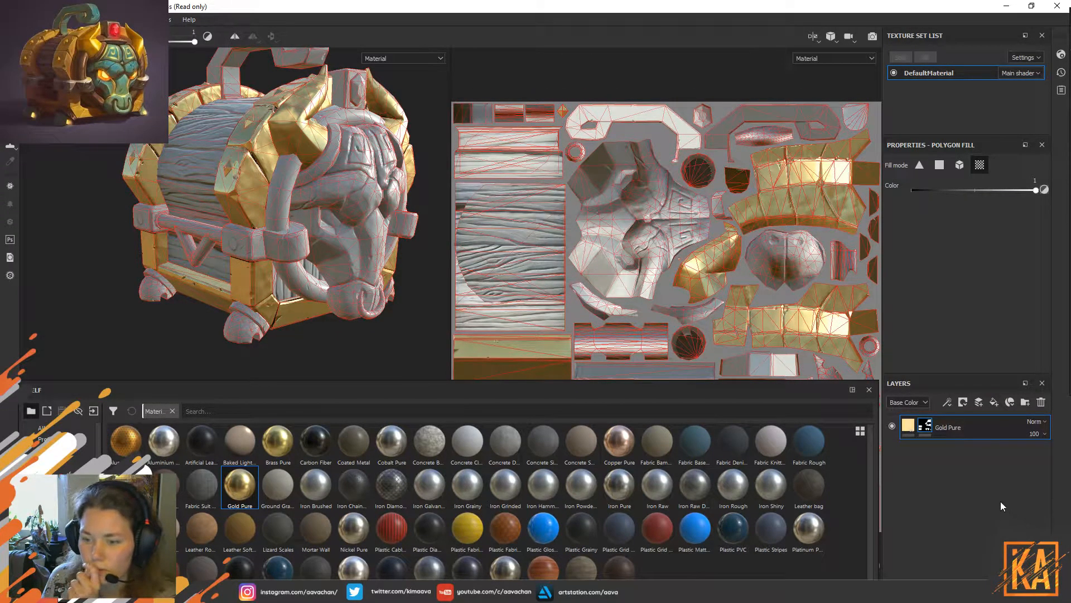
# Put the Gold Pure layer into a new folder, name the folder Gold, and collapse it.
pyautogui.click(1025, 403)
pyautogui.moveTo(969, 465); pyautogui.dragTo(952, 430)
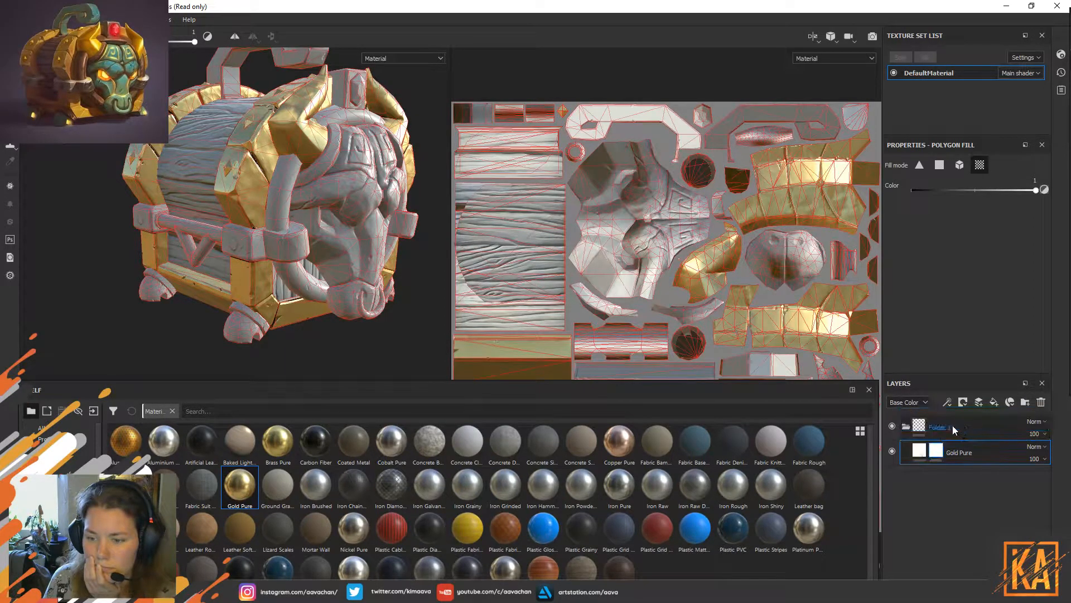
pyautogui.doubleClick(939, 428)
pyautogui.write('Gold')
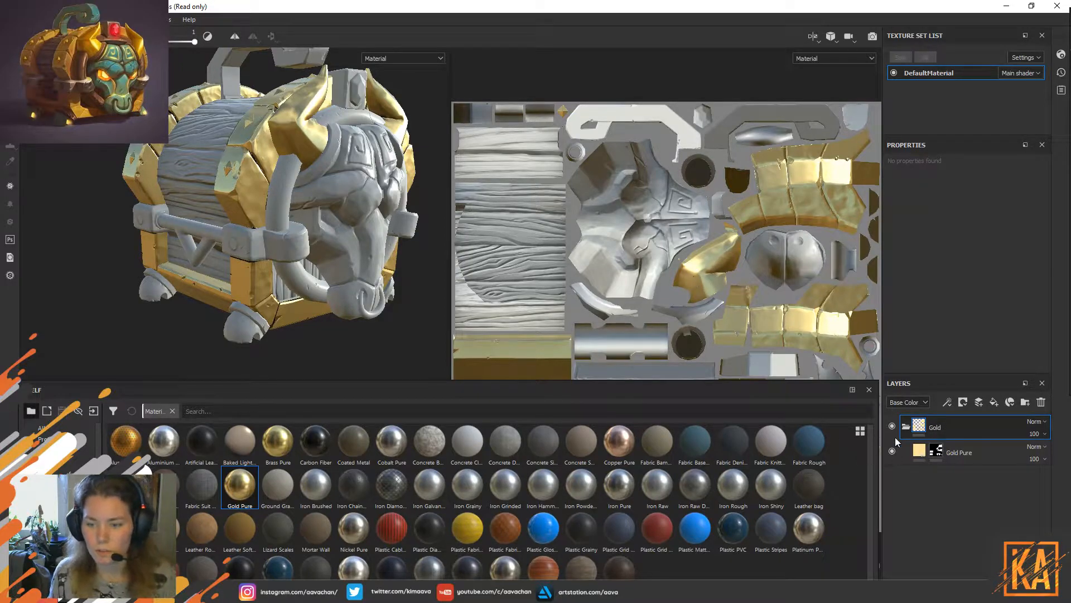
pyautogui.click(906, 427)
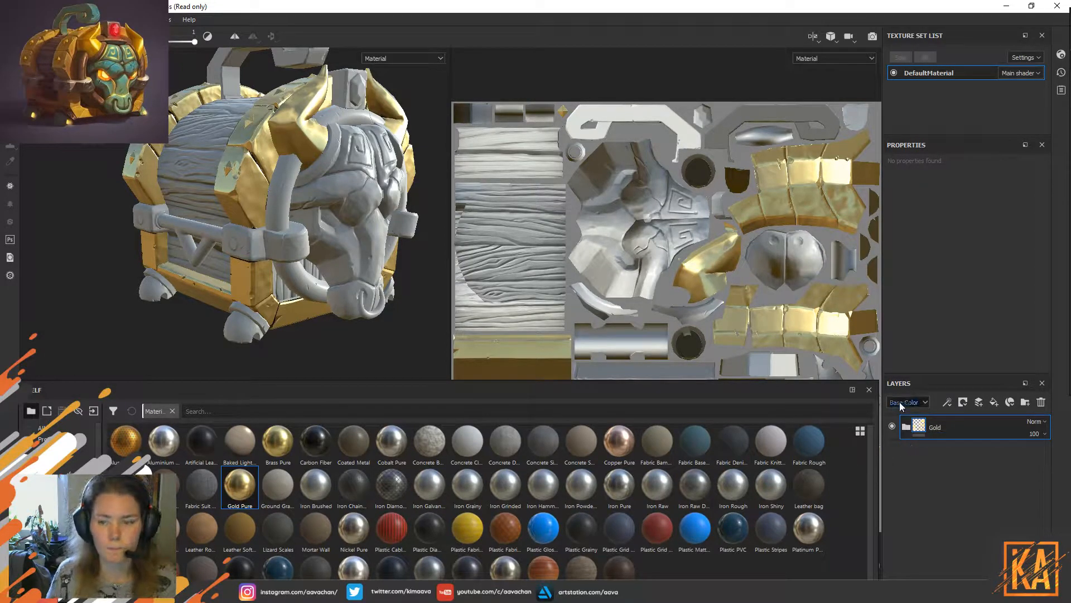
# Check the Gold Pure layer's mask inside the Gold folder, collapse the folder and add a new folder above it.
pyautogui.keyDown('alt'); pyautogui.moveTo(255, 161); pyautogui.dragTo(84, 197); pyautogui.keyUp('alt')
pyautogui.click(906, 427)
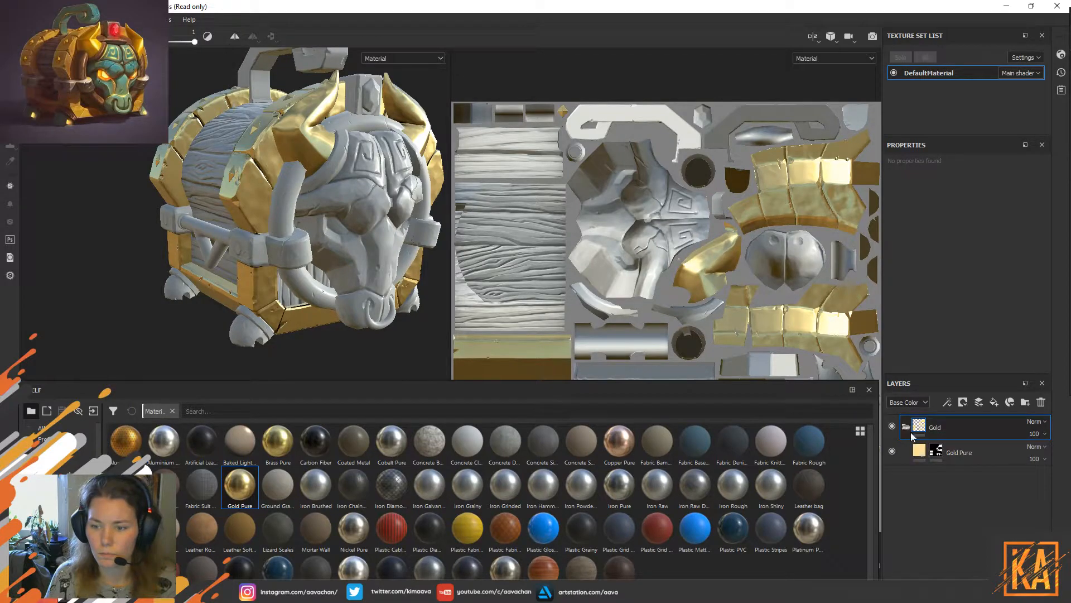
pyautogui.press('4')
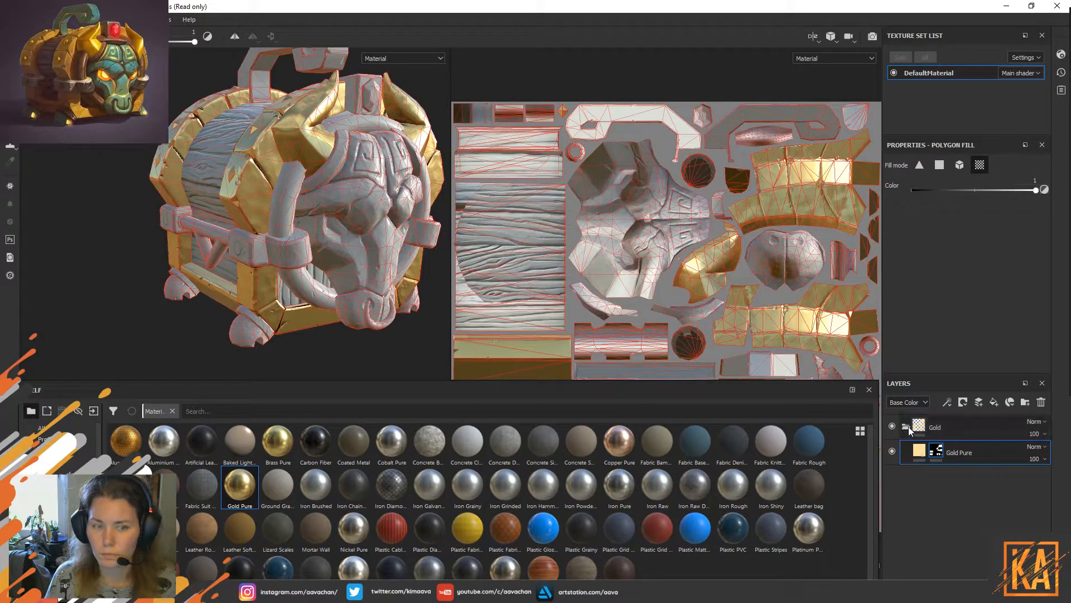
pyautogui.click(906, 427)
pyautogui.click(963, 428)
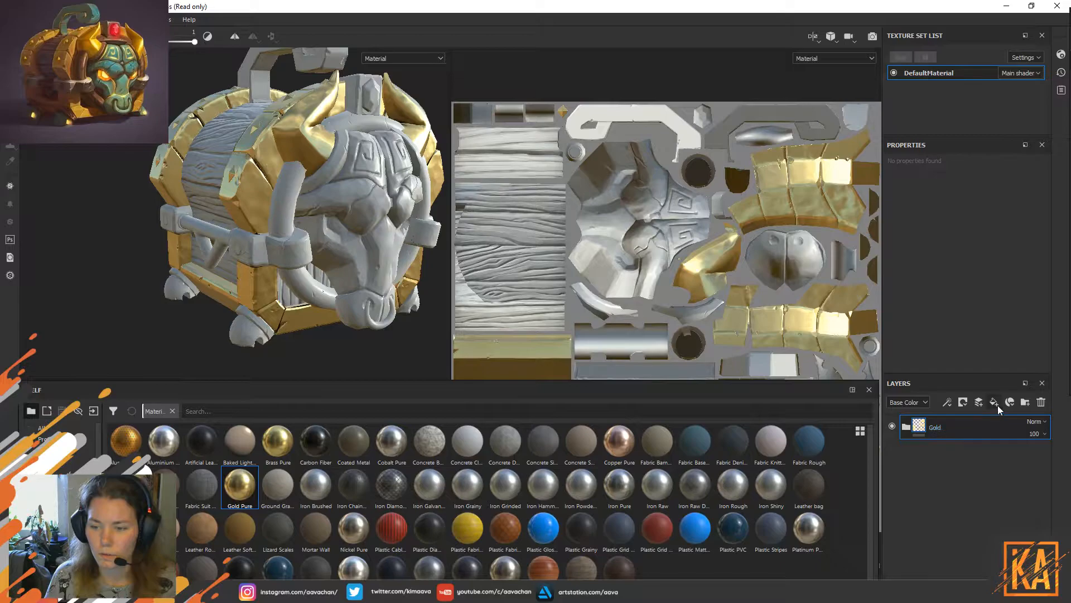
pyautogui.click(1024, 402)
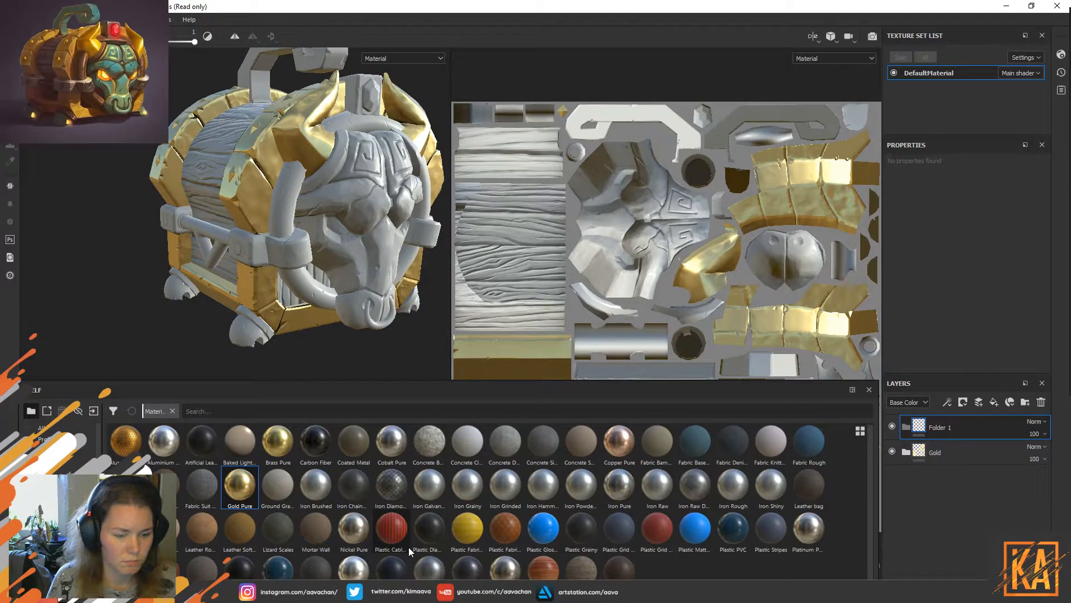
# Add the Wood Walnut smart material inside the new empty folder above Gold.
pyautogui.moveTo(409, 549)
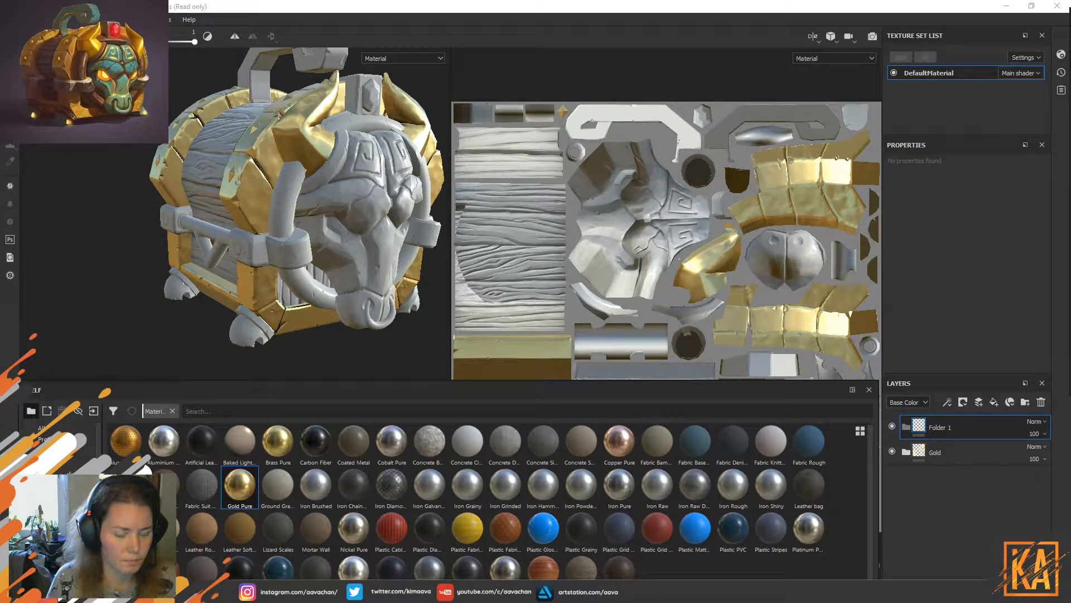
pyautogui.click(58, 573)
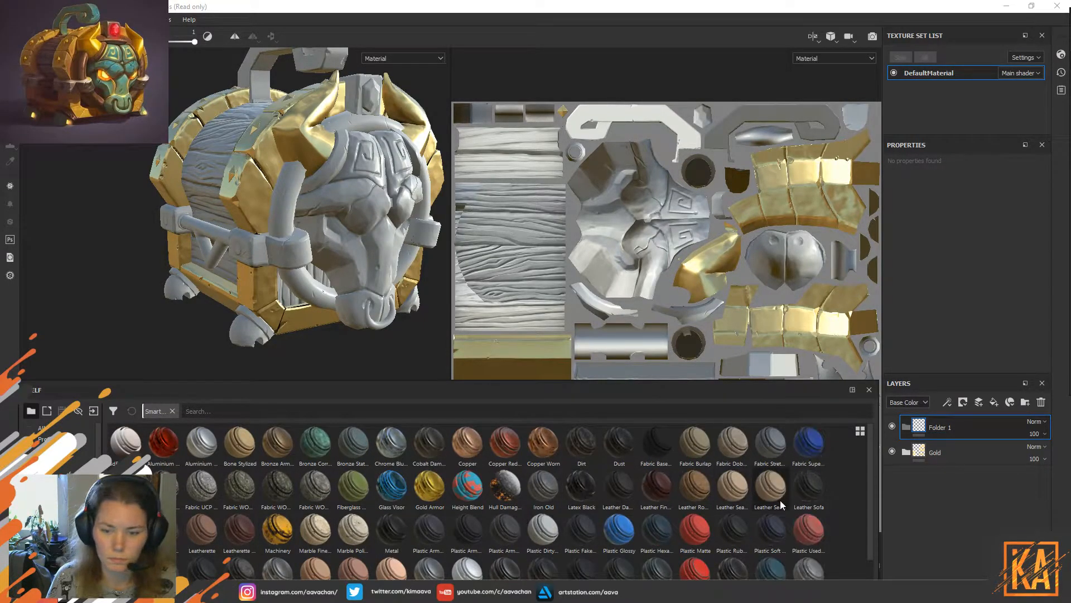
pyautogui.scroll(-1, 402, 519)
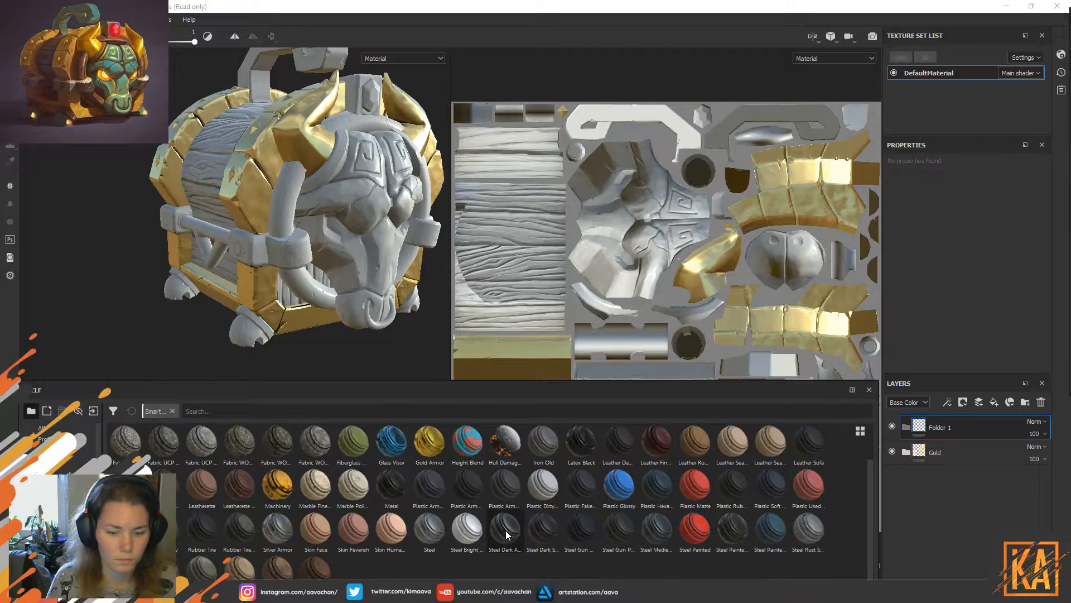
pyautogui.moveTo(327, 573)
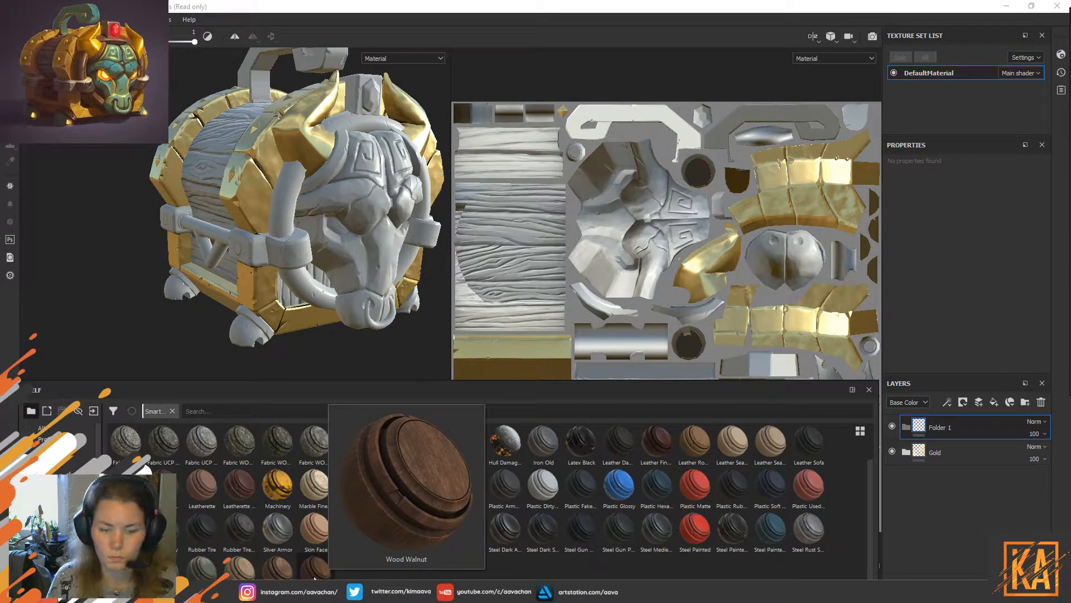
pyautogui.moveTo(324, 571); pyautogui.dragTo(927, 427)
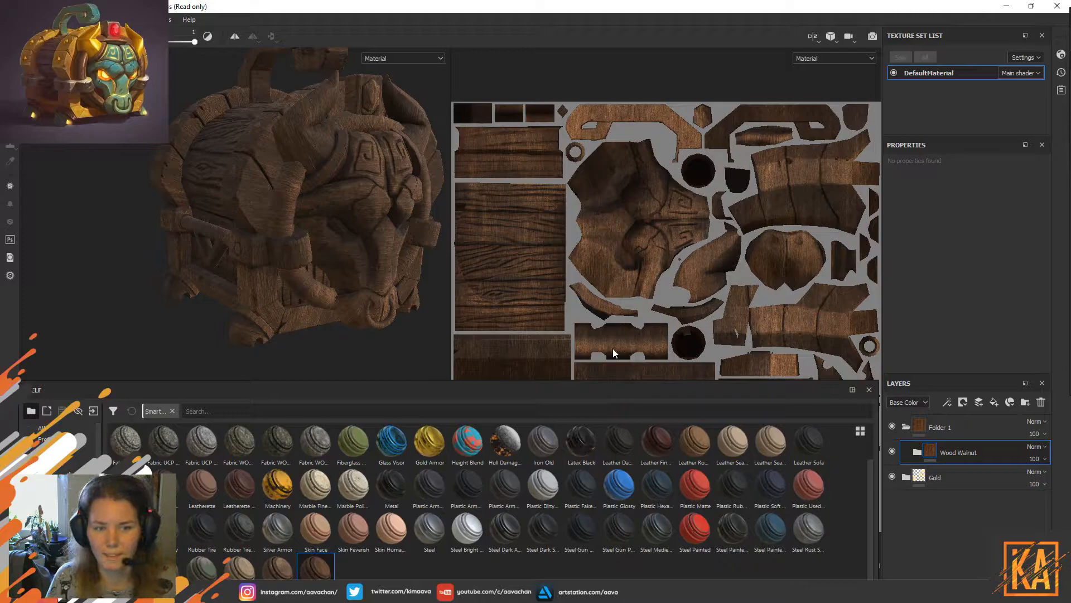
# Delete the Grunge Pass, Sharpen and Wood Fibers 2 layers from the Wood Walnut material.
pyautogui.click(917, 452)
pyautogui.scroll(-3, 984, 489)
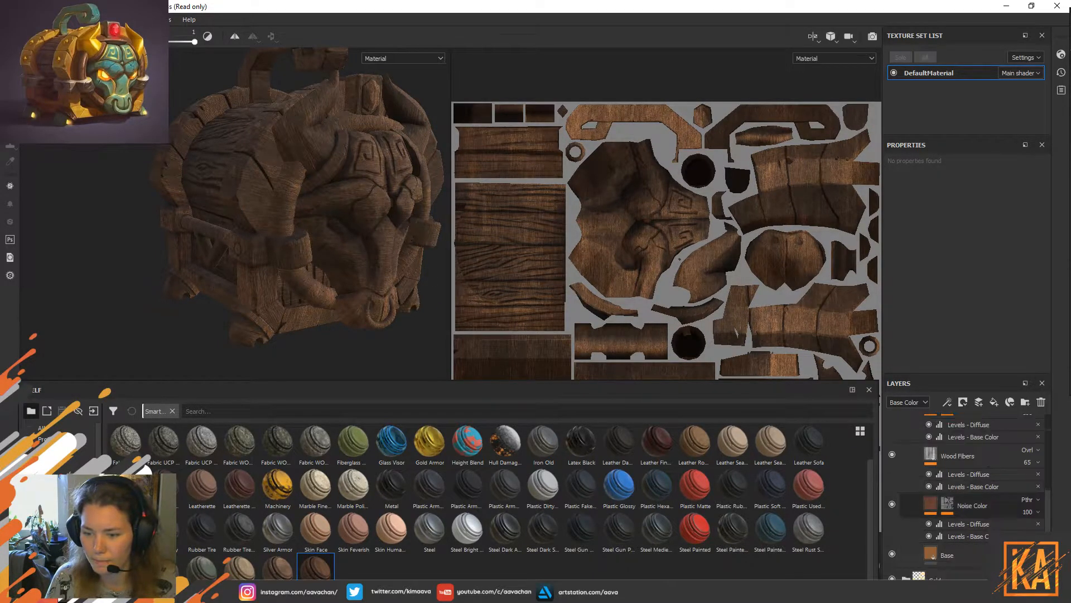
pyautogui.click(960, 555)
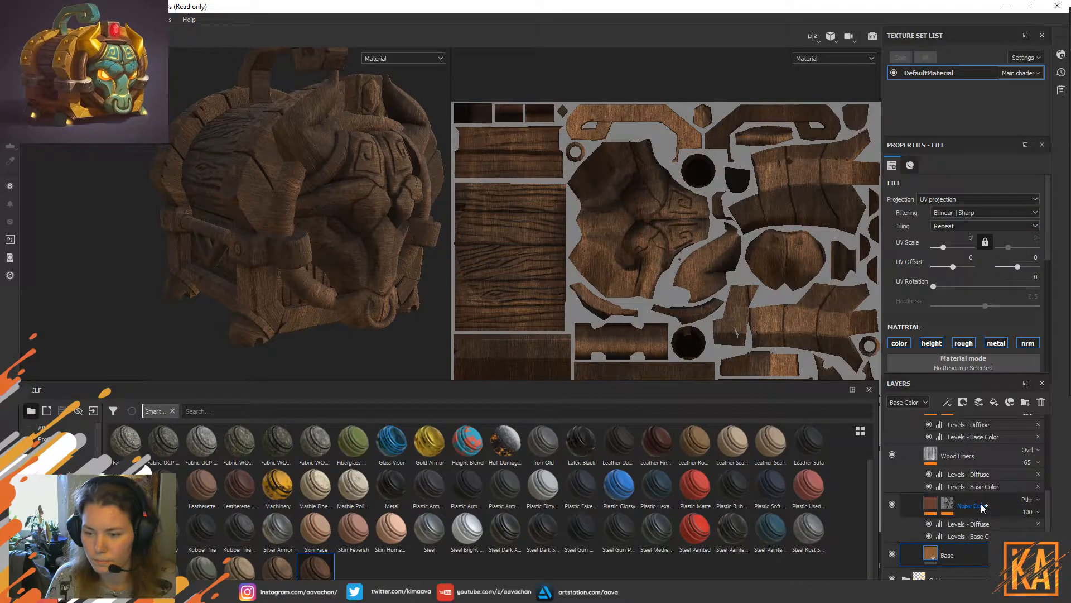
pyautogui.click(966, 458)
pyautogui.scroll(2, 966, 459)
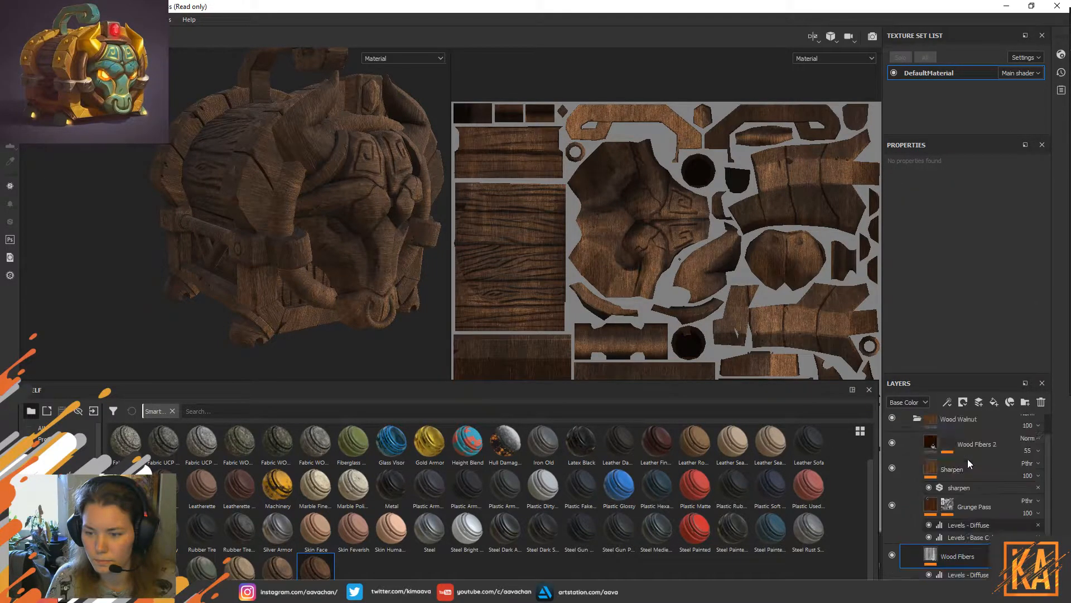
pyautogui.click(986, 510)
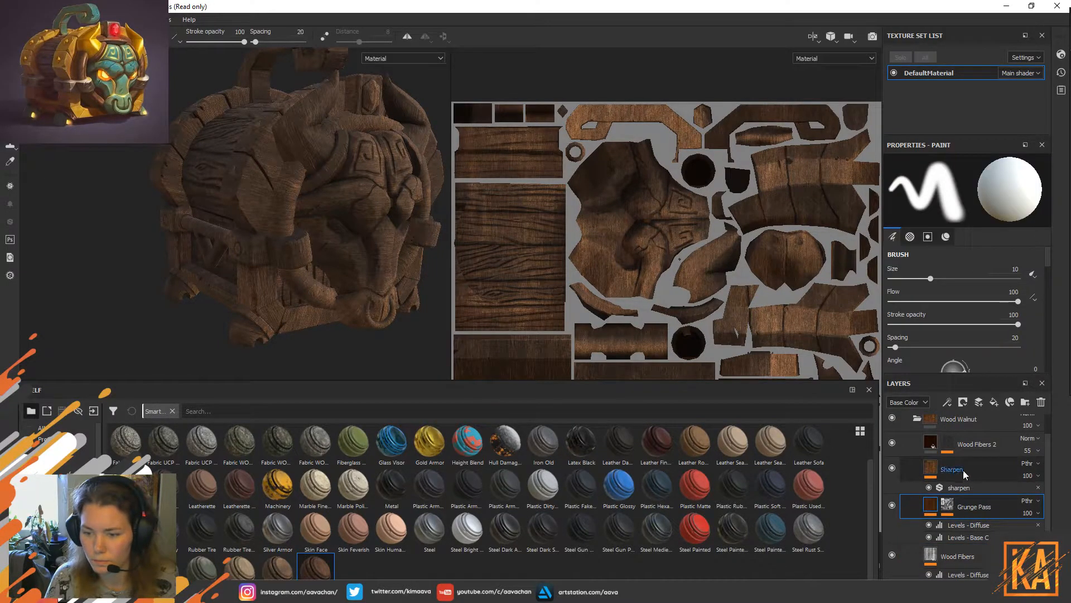
pyautogui.press('Delete')
pyautogui.click(958, 473)
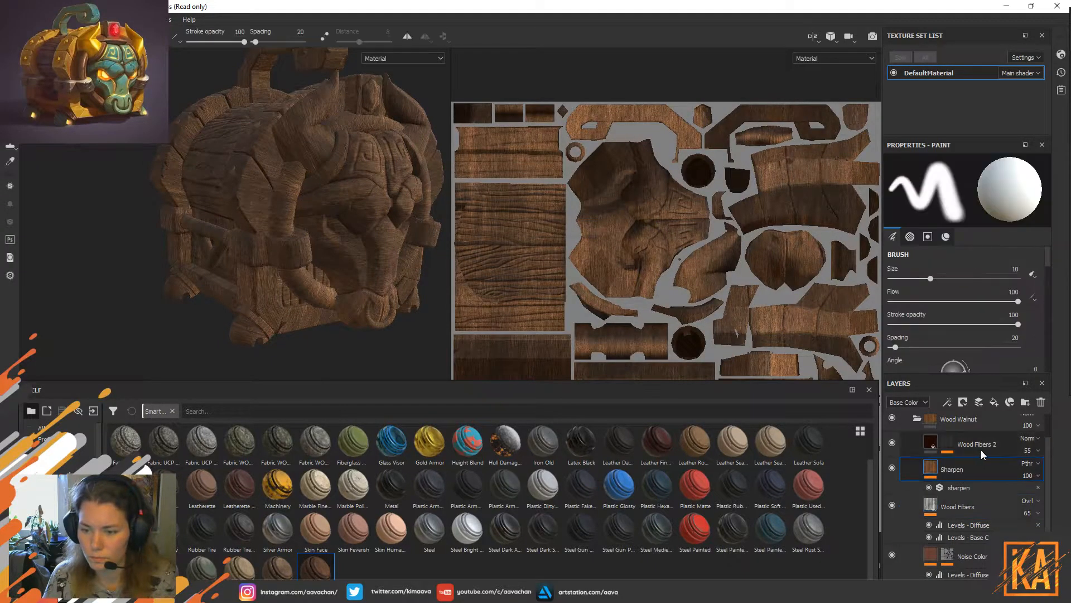
pyautogui.press('Delete')
pyautogui.click(987, 447)
pyautogui.press('Delete')
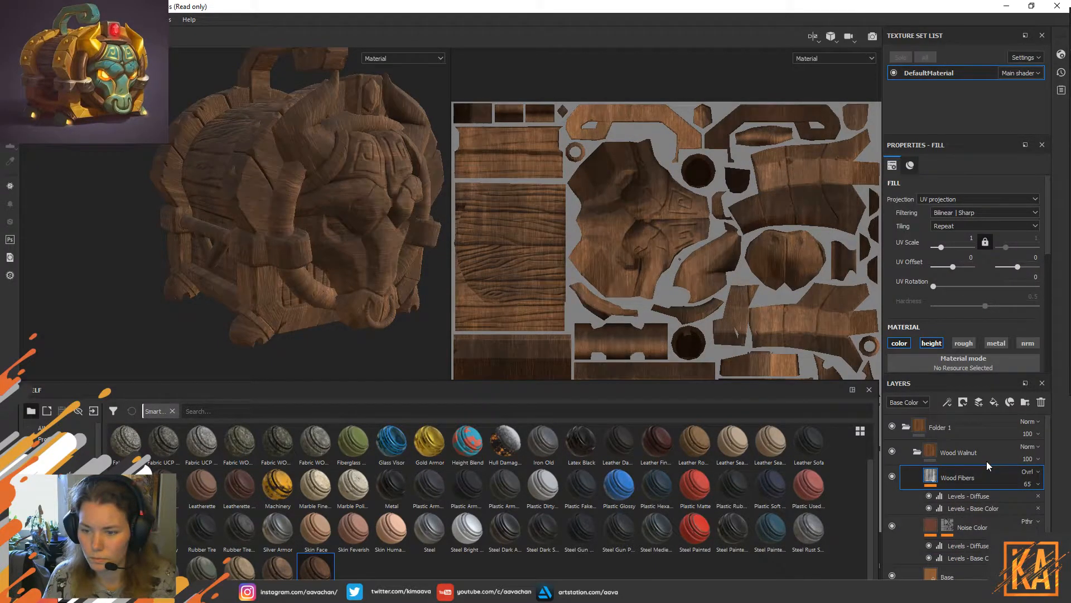
# Move the Wood Walnut group out of Folder 1 to the top of the layer stack and collapse it.
pyautogui.click(959, 453)
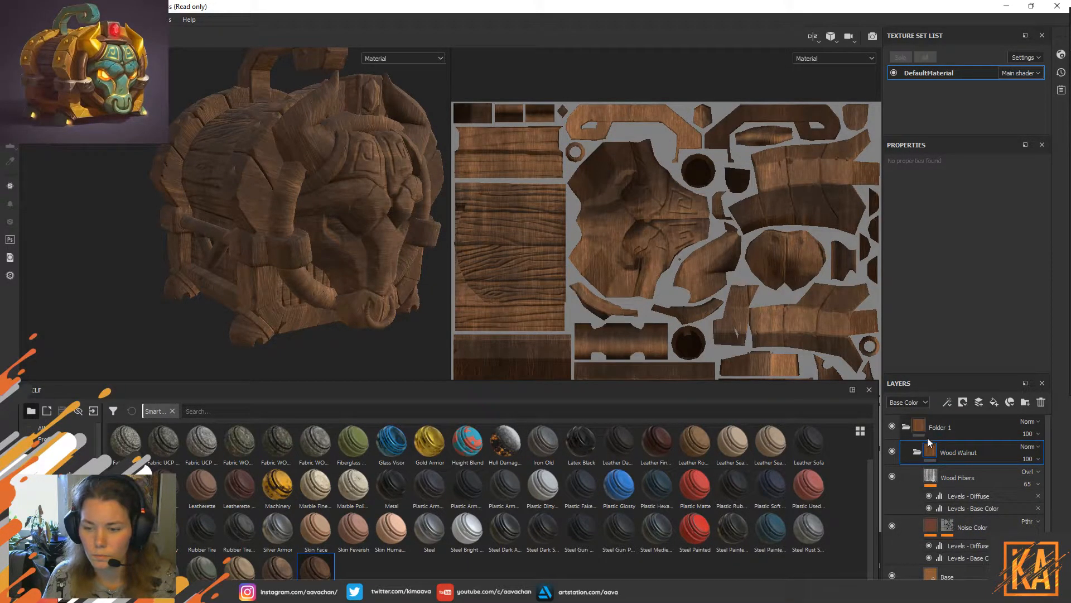
pyautogui.moveTo(956, 448); pyautogui.dragTo(954, 418)
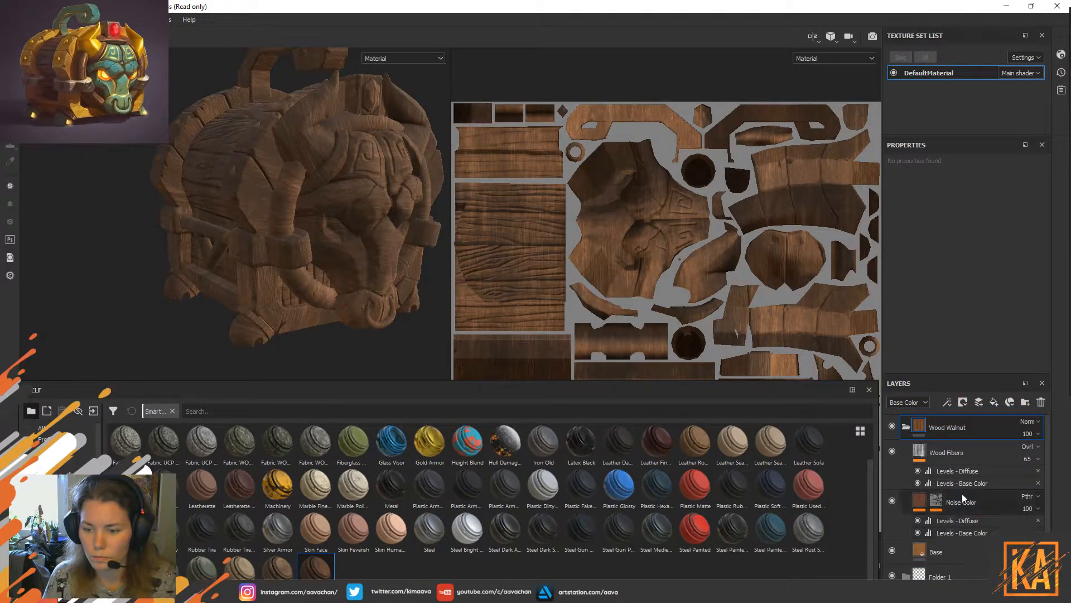
pyautogui.click(906, 427)
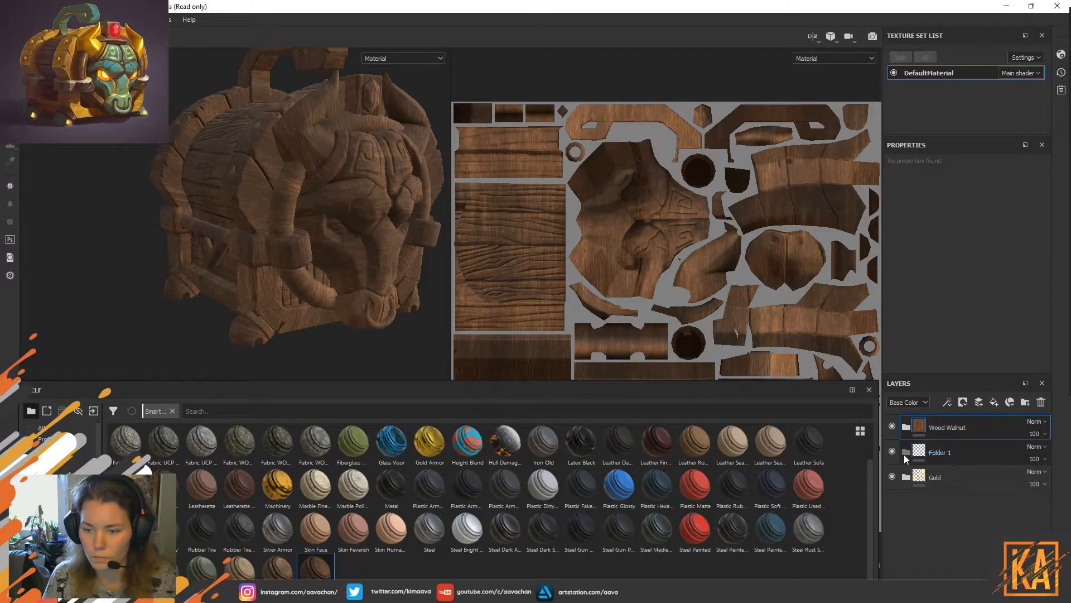
pyautogui.rightClick(957, 427)
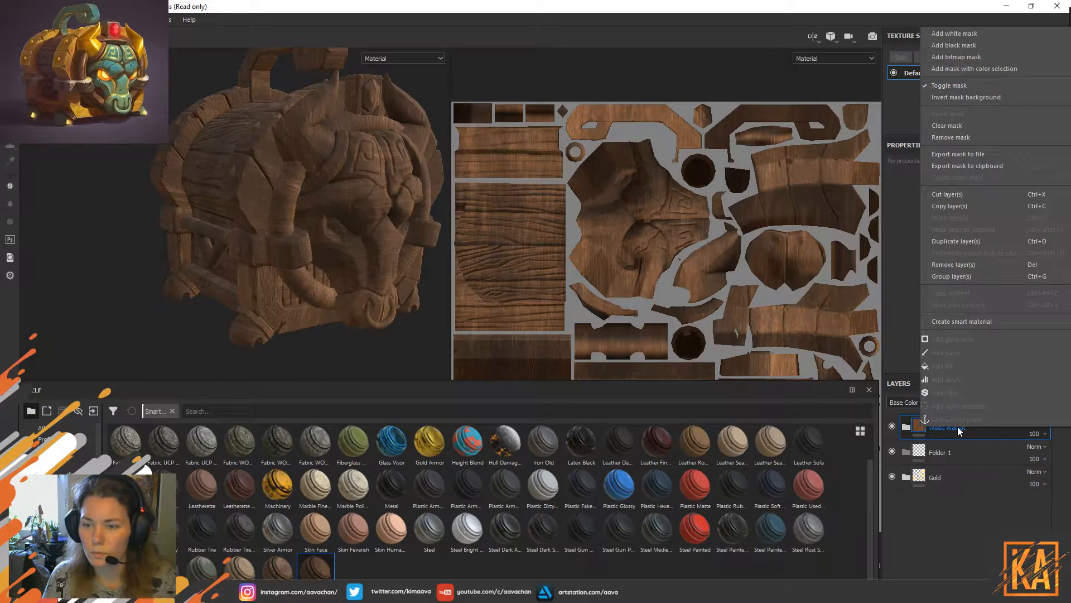
pyautogui.click(1004, 492)
pyautogui.rightClick(953, 424)
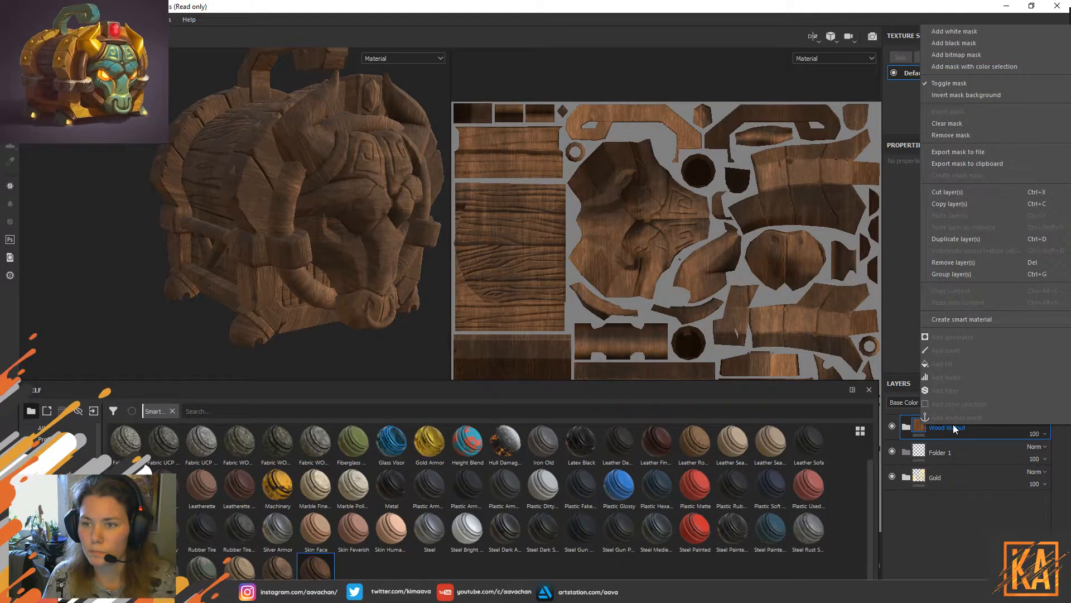
pyautogui.click(1007, 512)
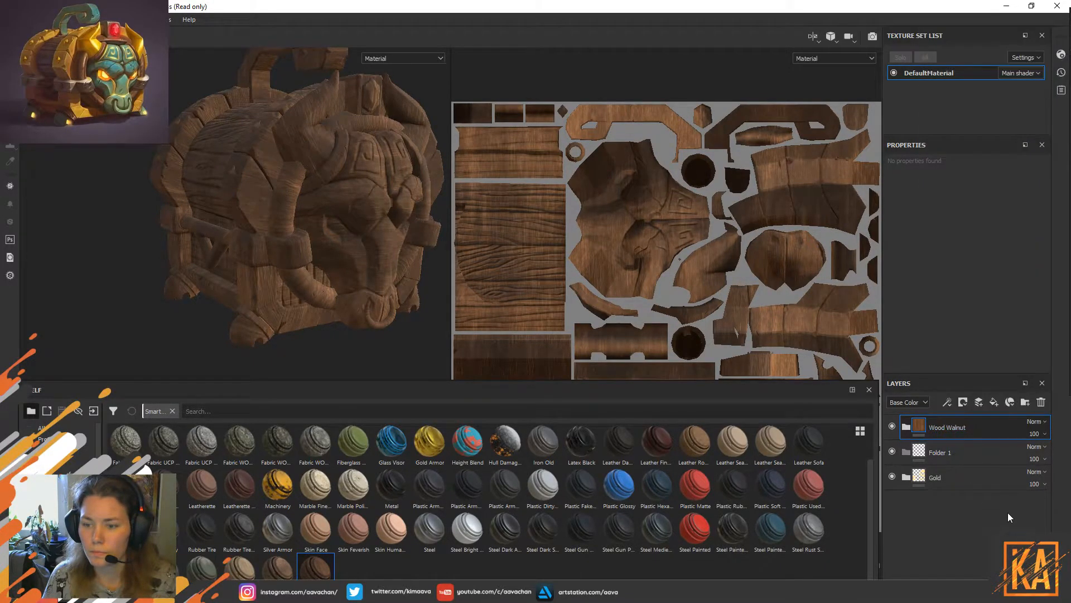
# Expand the Wood Walnut group and add a black mask to it.
pyautogui.click(907, 427)
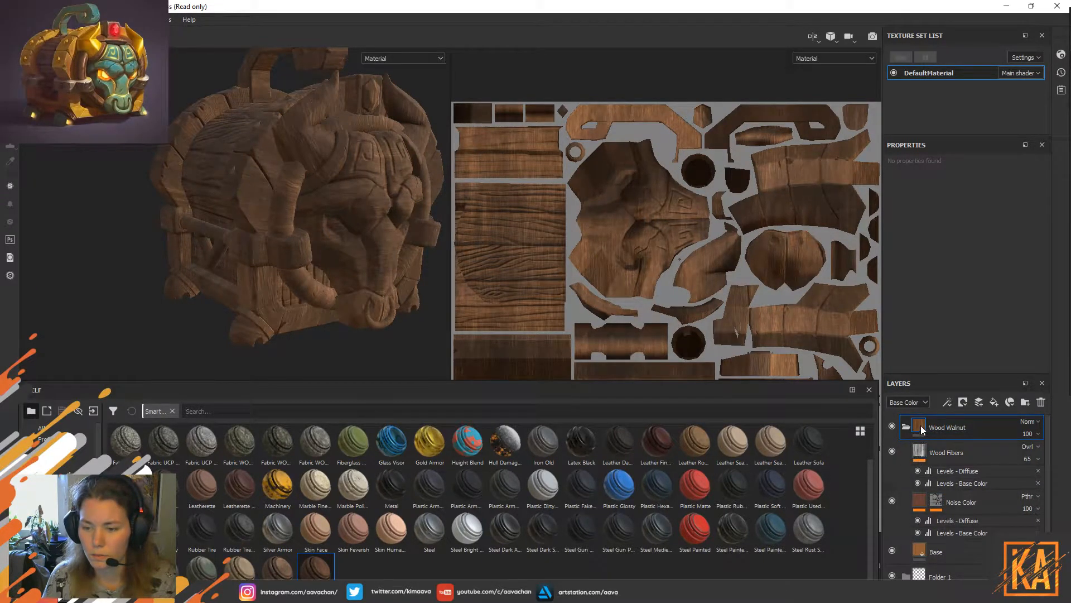
pyautogui.click(967, 404)
pyautogui.click(985, 428)
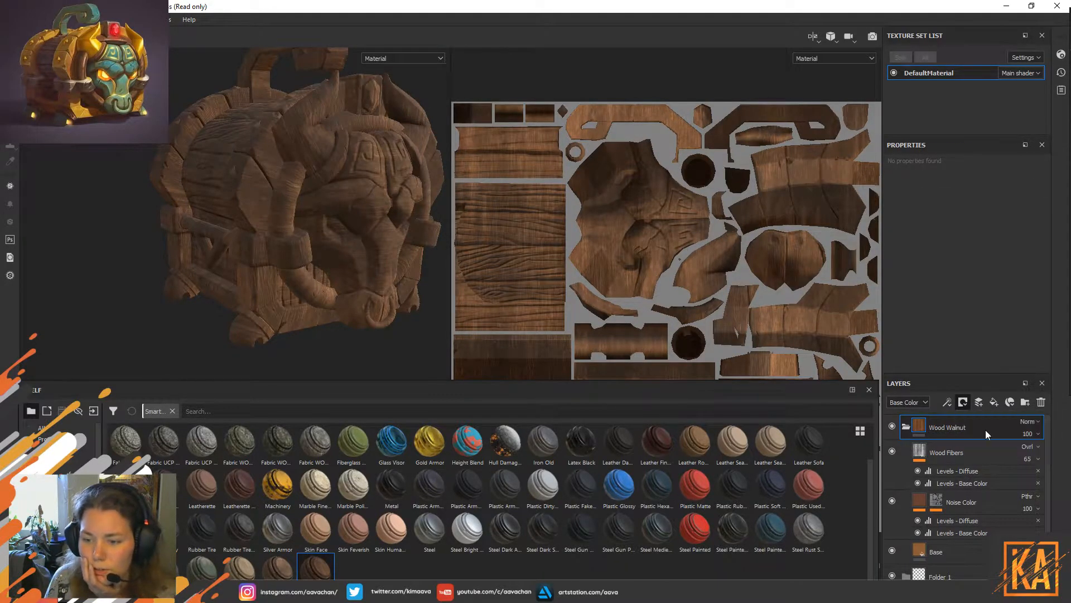
# Reveal Wood Walnut on the chest's lid planks and lower side boards using Polygon Fill in UV chunk mode.
pyautogui.press('4')
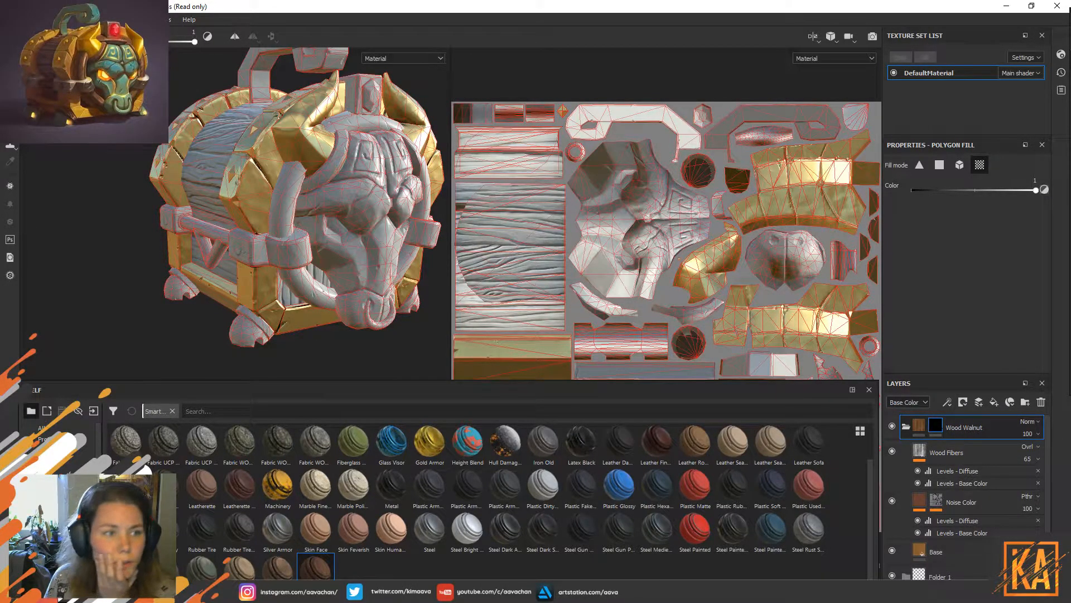
pyautogui.click(959, 164)
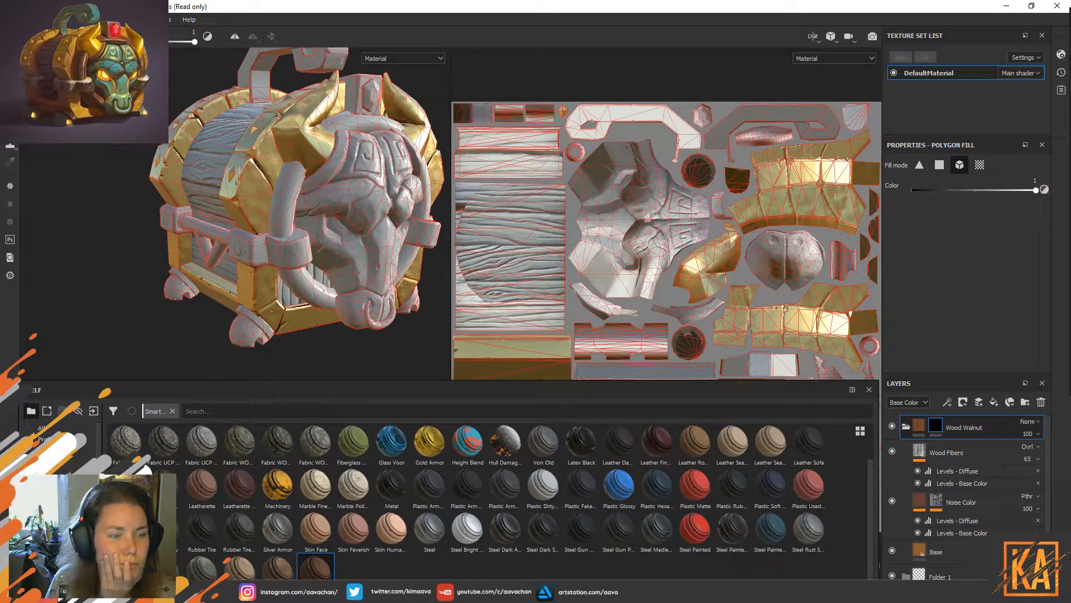
pyautogui.press('F4')
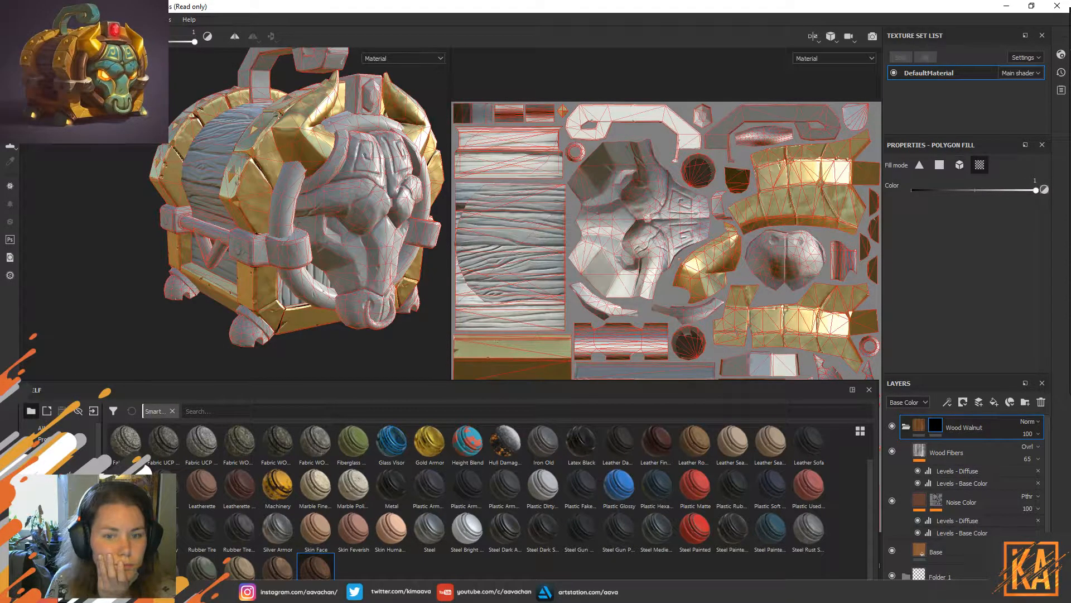
pyautogui.click(502, 235)
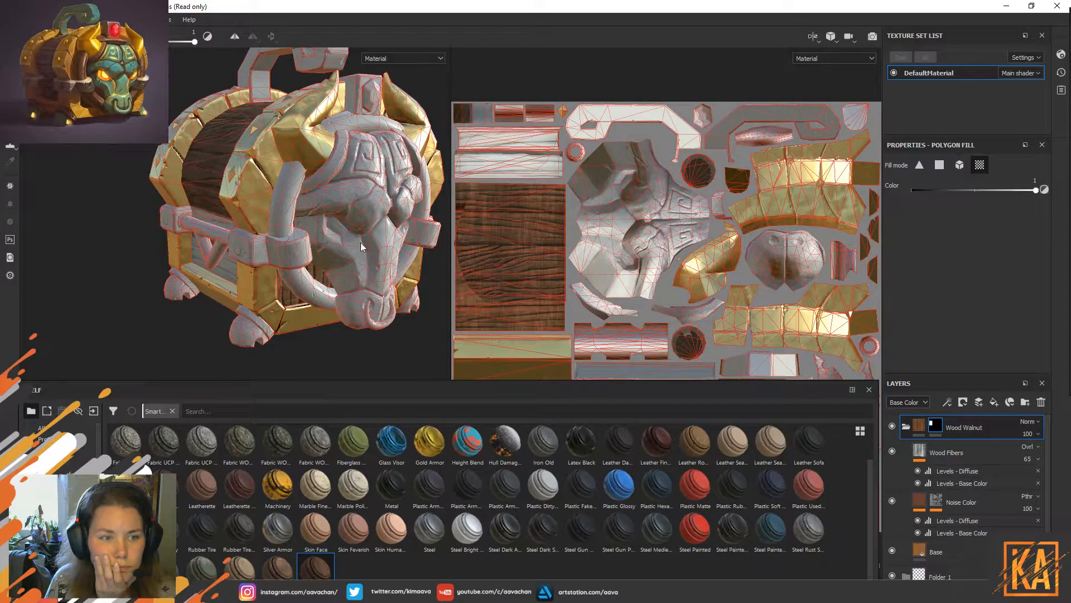
pyautogui.click(228, 270)
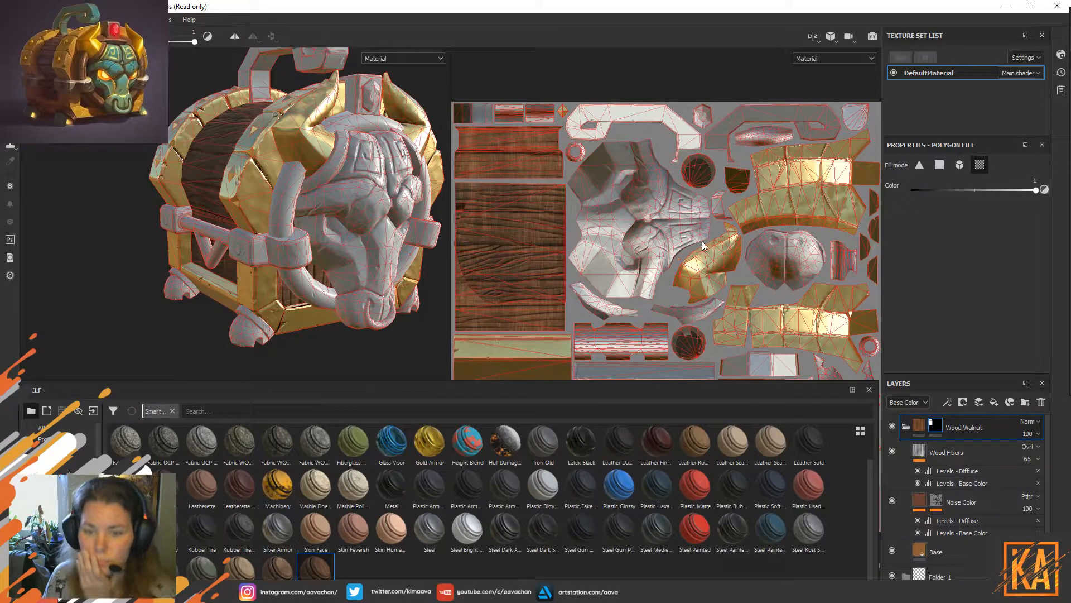
# Examine the chest and its UV layout for parts still lacking a material, and look through the smart materials.
pyautogui.scroll(2, 700, 241)
pyautogui.scroll(-3, 702, 248)
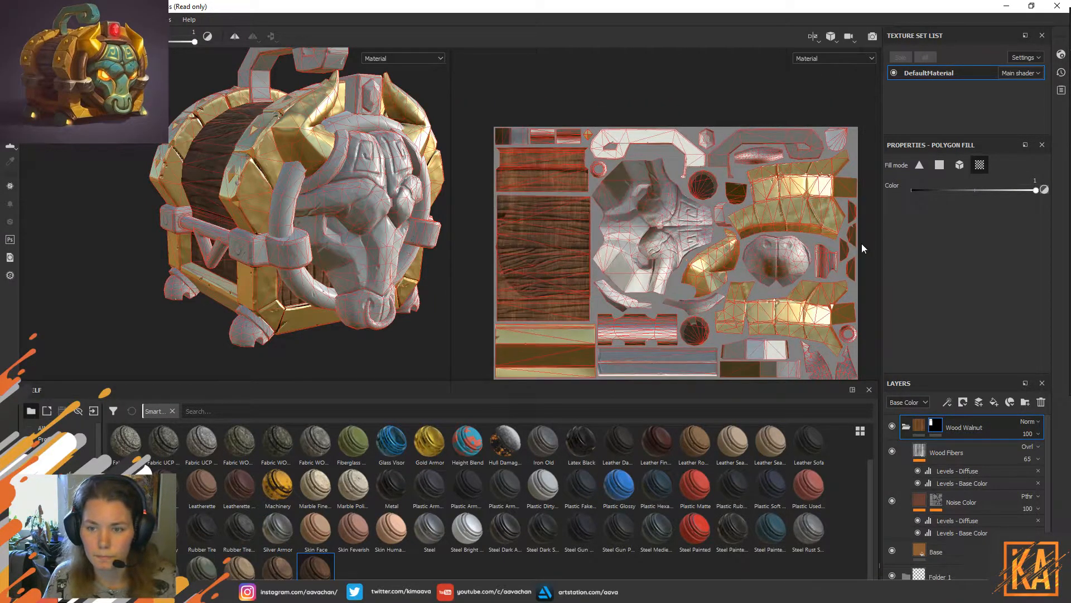
pyautogui.keyDown('alt'); pyautogui.moveTo(751, 104); pyautogui.dragTo(719, 40, button='middle'); pyautogui.keyUp('alt')
pyautogui.moveTo(844, 285); pyautogui.dragTo(844, 255, button='middle')
pyautogui.keyDown('alt'); pyautogui.moveTo(291, 346); pyautogui.dragTo(419, 346); pyautogui.keyUp('alt')
pyautogui.keyDown('alt'); pyautogui.moveTo(368, 229); pyautogui.dragTo(491, 265, button='middle'); pyautogui.keyUp('alt')
pyautogui.keyDown('alt'); pyautogui.moveTo(157, 237); pyautogui.dragTo(105, 181); pyautogui.keyUp('alt')
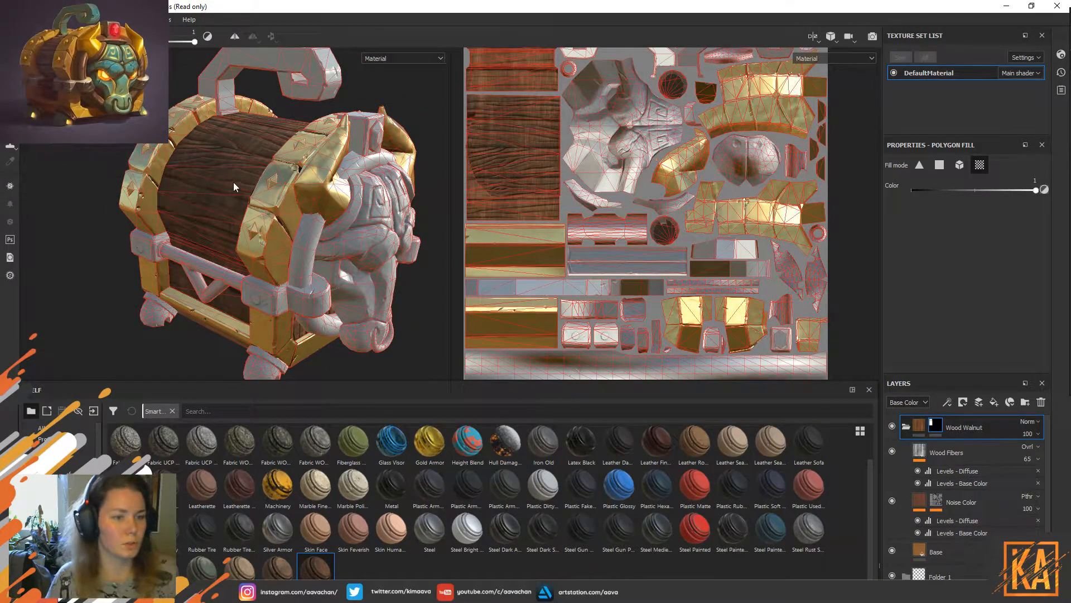
pyautogui.keyDown('alt'); pyautogui.moveTo(55, 225); pyautogui.dragTo(84, 235, button='middle'); pyautogui.keyUp('alt')
pyautogui.keyDown('alt'); pyautogui.moveTo(109, 188); pyautogui.dragTo(75, 201); pyautogui.keyUp('alt')
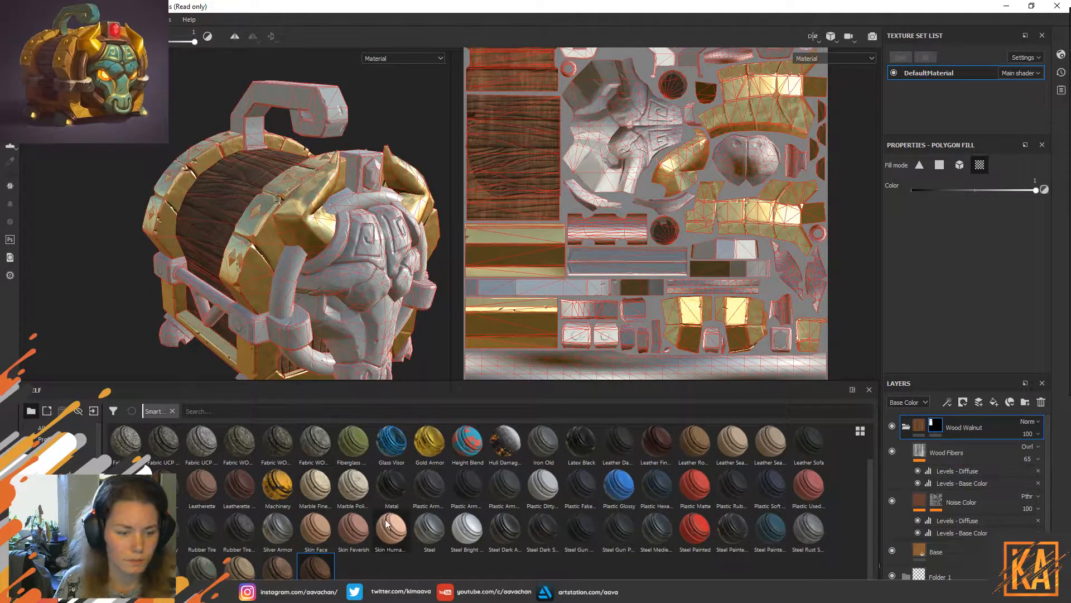
pyautogui.scroll(1, 621, 519)
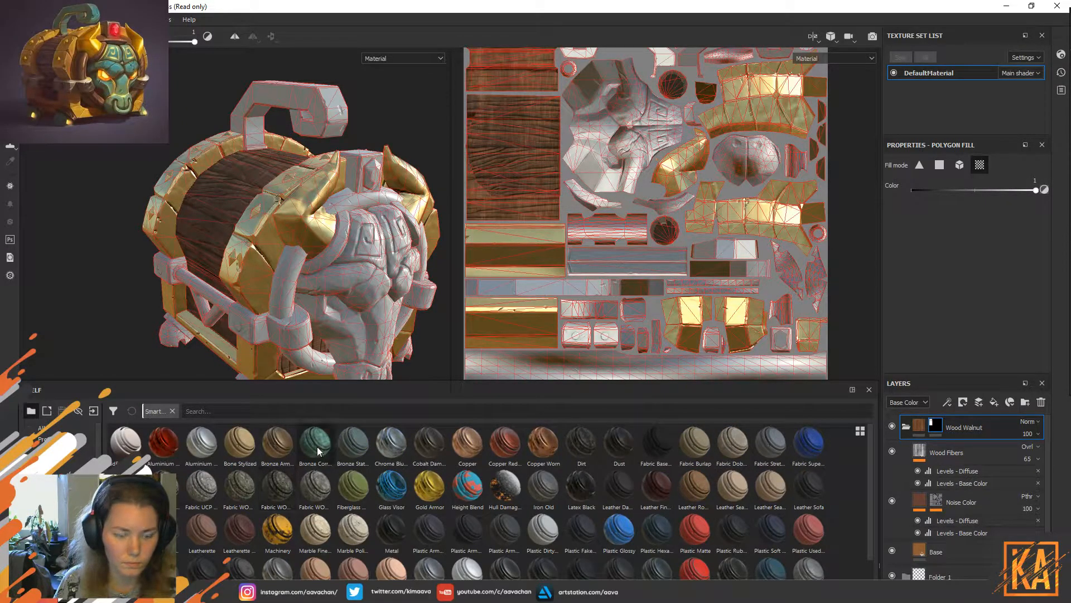
# Collapse the Wood Walnut group and rename Folder 1 as Jade.
pyautogui.click(906, 427)
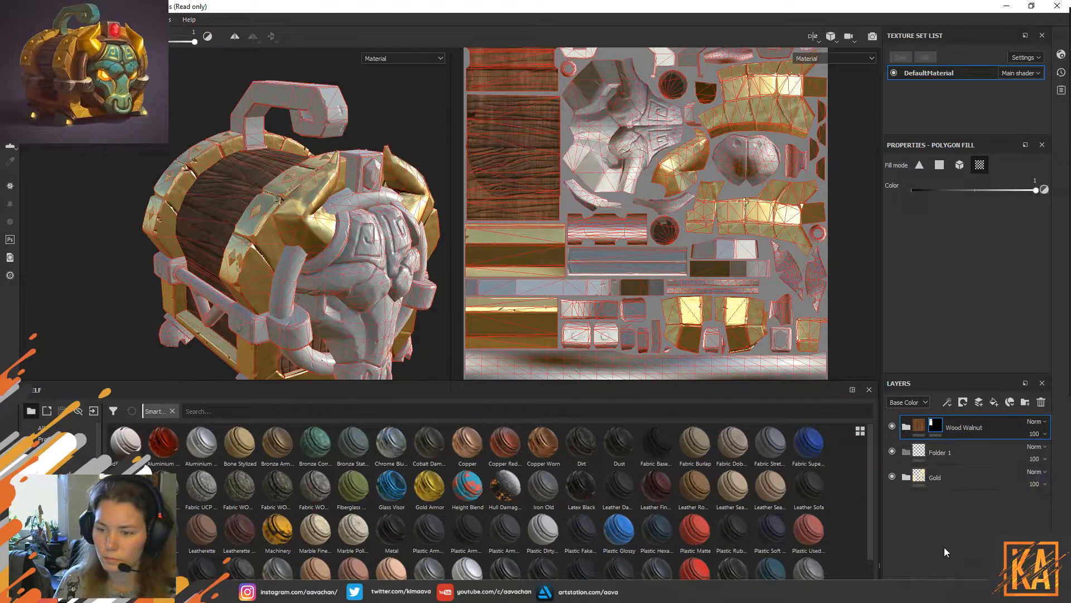
pyautogui.doubleClick(953, 455)
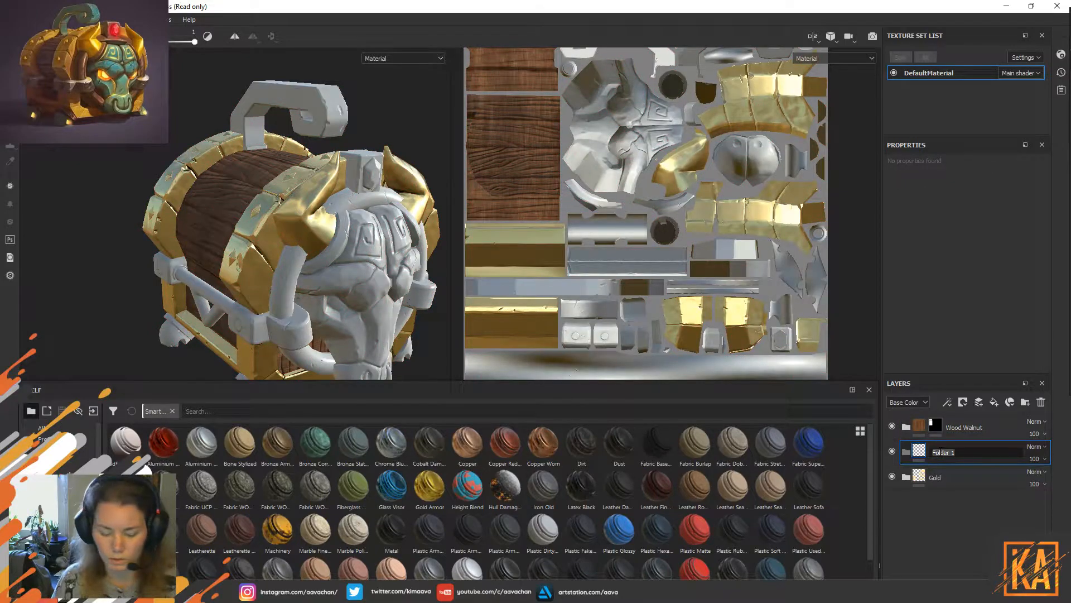
pyautogui.write('Jade')
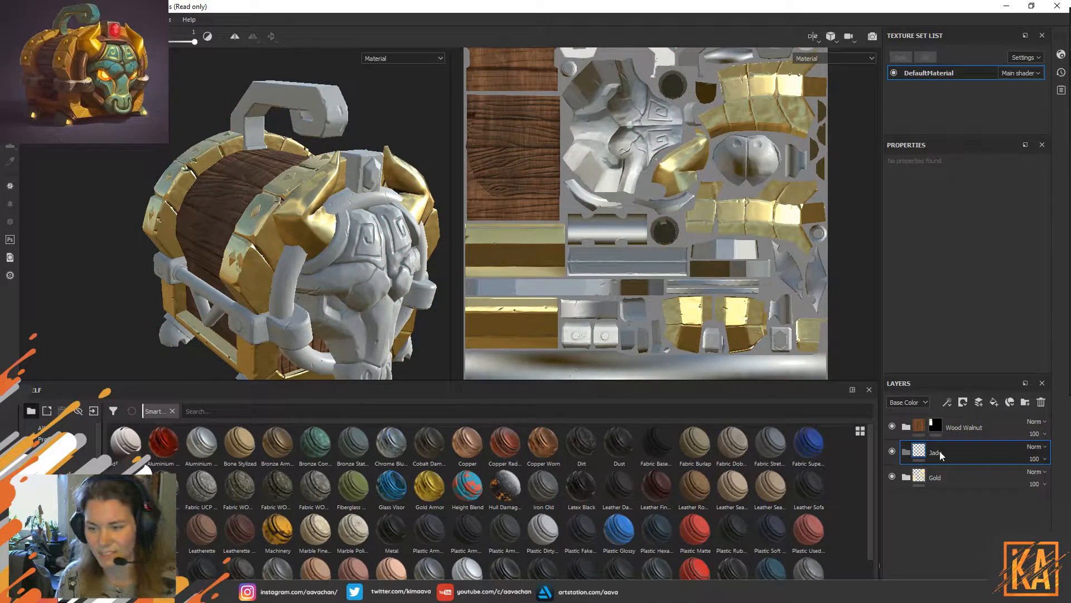
# Rename the Wood Walnut group as Wood.
pyautogui.doubleClick(960, 428)
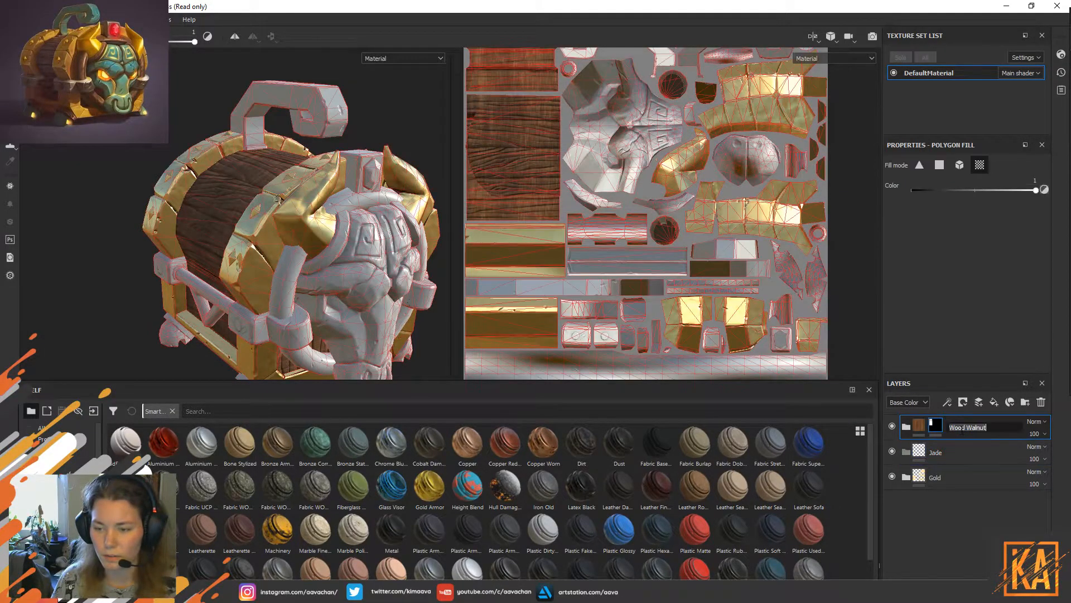
pyautogui.press('BackSpace')
pyautogui.press('BackSpace')
pyautogui.press('BackSpace')
pyautogui.press('BackSpace')
pyautogui.press('BackSpace')
pyautogui.press('BackSpace')
pyautogui.press('BackSpace')
pyautogui.press('Return')
# Add a fill layer inside the Jade folder and bring up its base color setting.
pyautogui.click(967, 449)
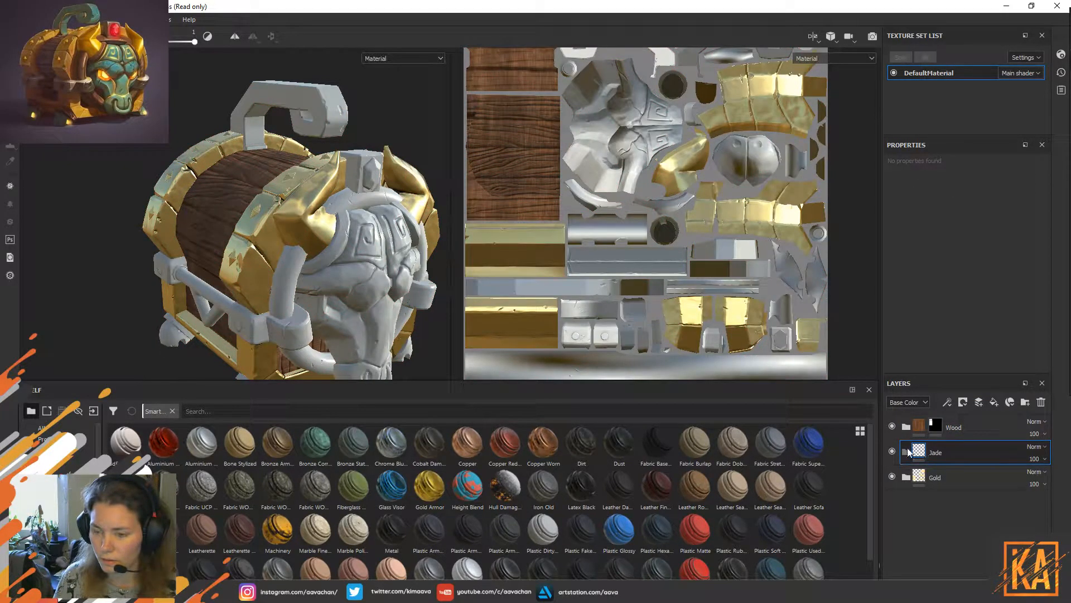
pyautogui.click(994, 401)
pyautogui.moveTo(932, 452); pyautogui.dragTo(931, 481)
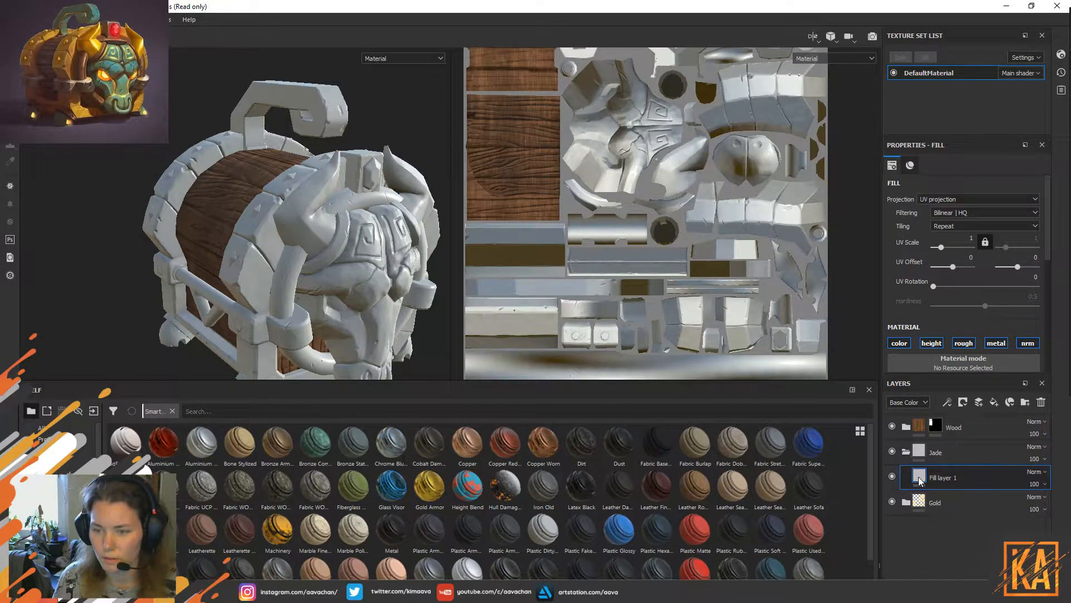
pyautogui.click(1029, 343)
pyautogui.scroll(-3, 962, 350)
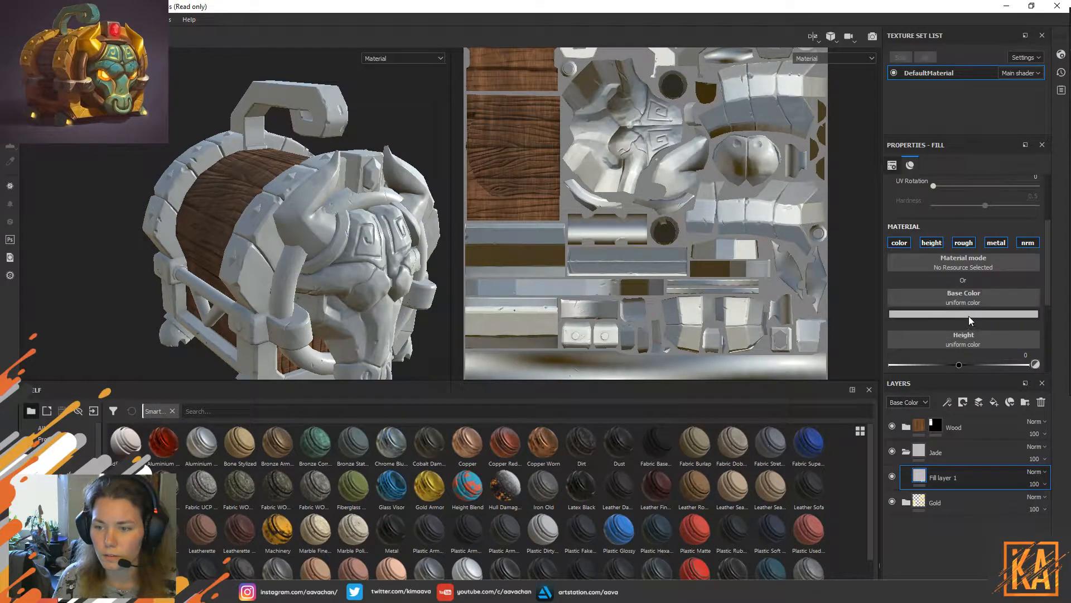
# Set the Jade fill layer's base color to teal and add a black mask to the Jade folder.
pyautogui.click(968, 316)
pyautogui.click(936, 400)
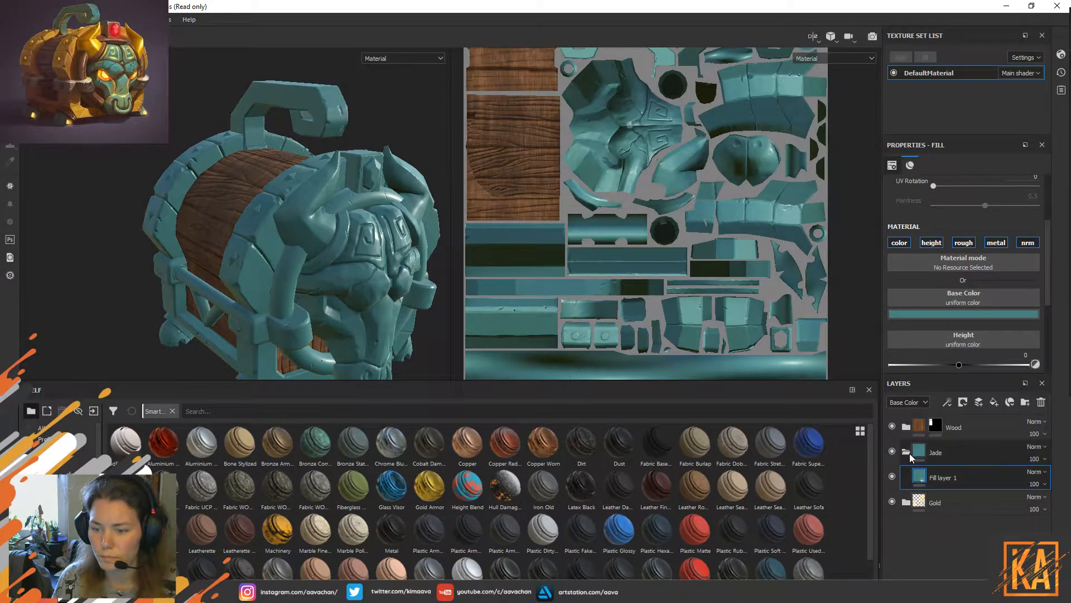
pyautogui.click(921, 453)
pyautogui.click(962, 402)
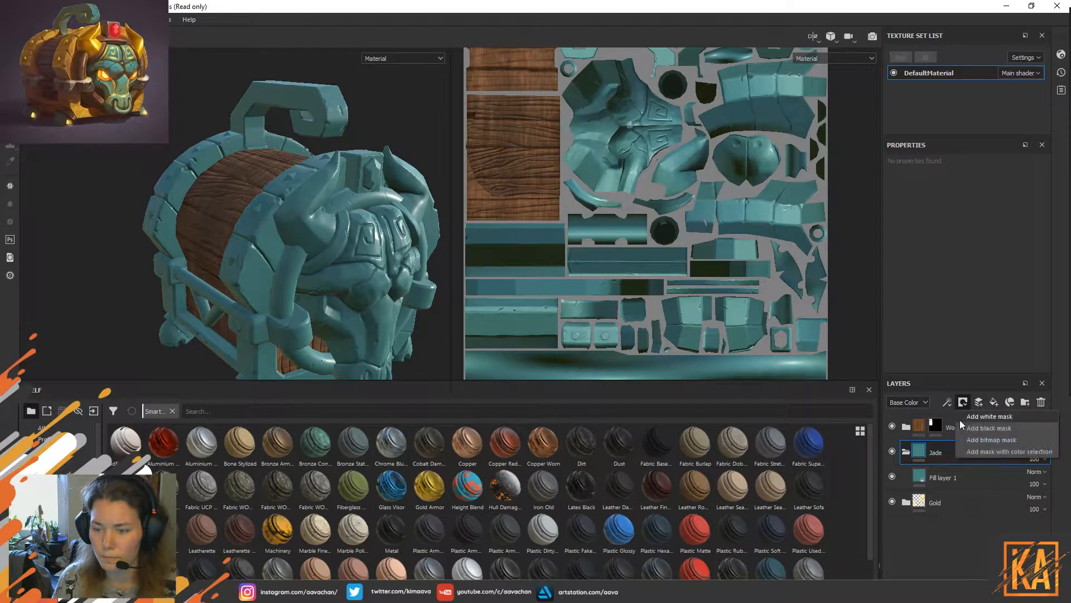
pyautogui.click(998, 427)
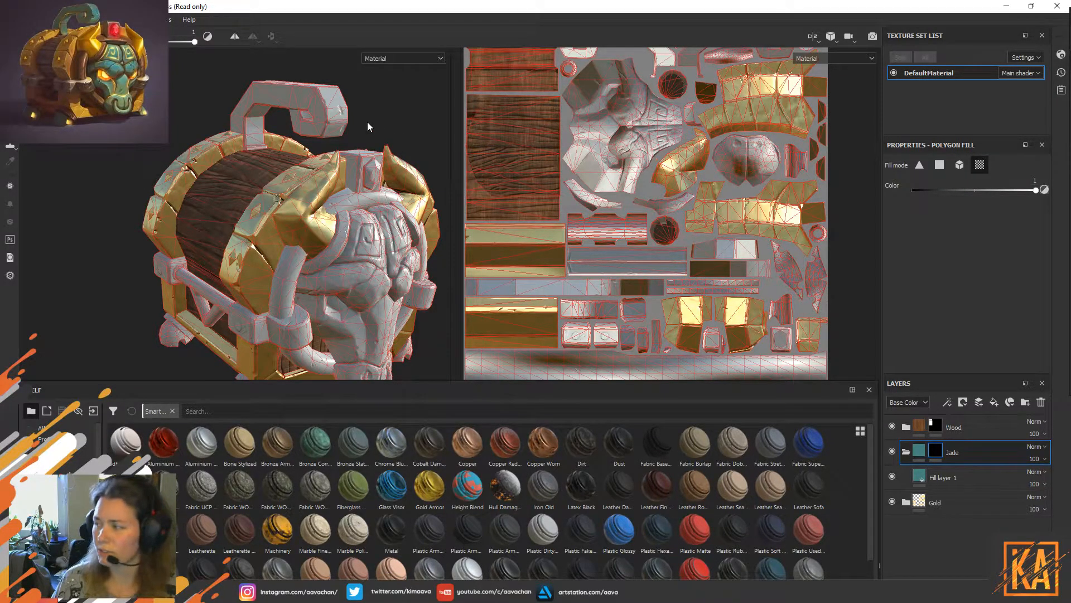
# Polygon-fill the bull's face, muzzle and the chest's feet in the Jade mask so they receive the teal material.
pyautogui.keyDown('alt'); pyautogui.moveTo(383, 133); pyautogui.dragTo(378, 110); pyautogui.keyUp('alt')
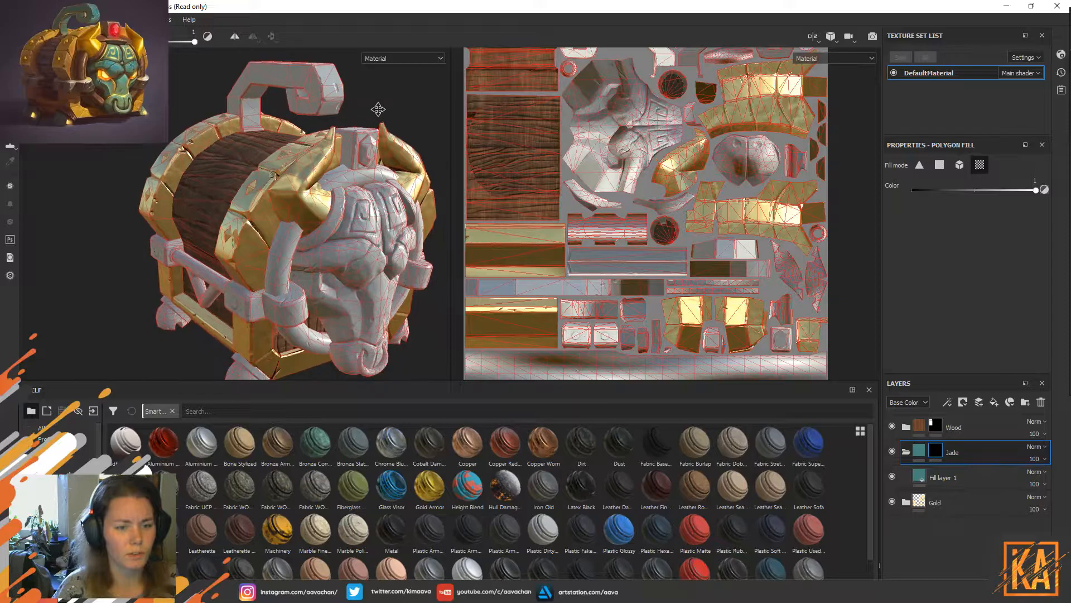
pyautogui.click(364, 235)
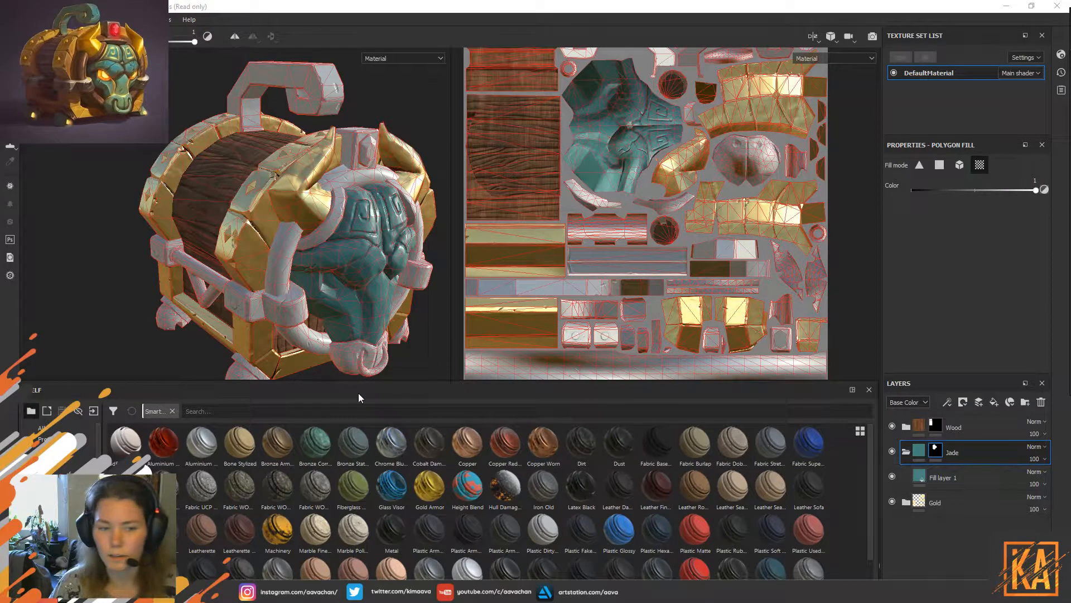
pyautogui.click(348, 359)
pyautogui.keyDown('alt'); pyautogui.moveTo(349, 356); pyautogui.dragTo(194, 303); pyautogui.keyUp('alt')
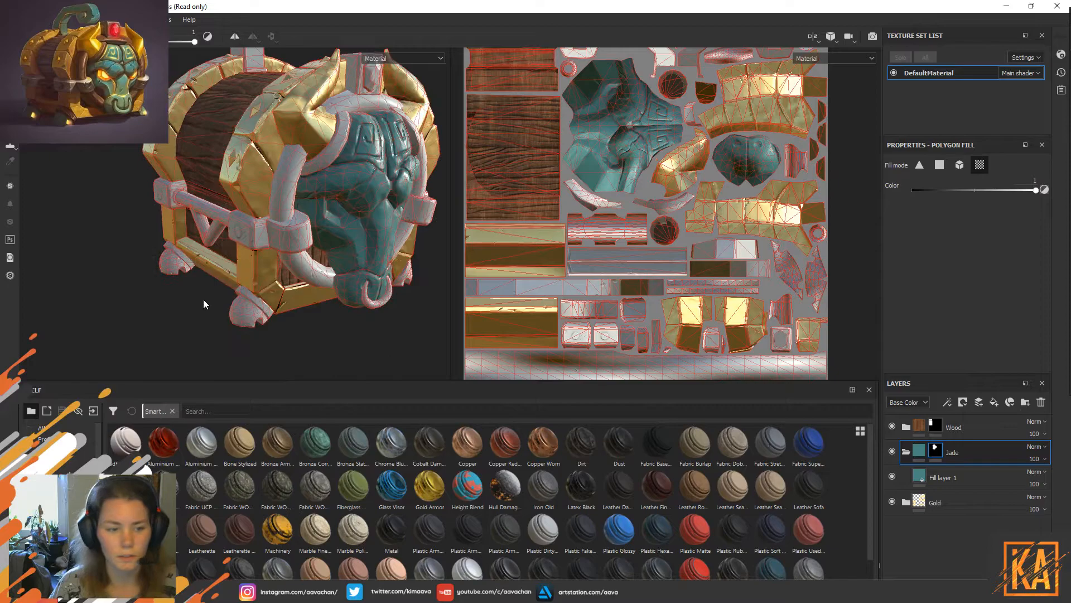
pyautogui.click(243, 321)
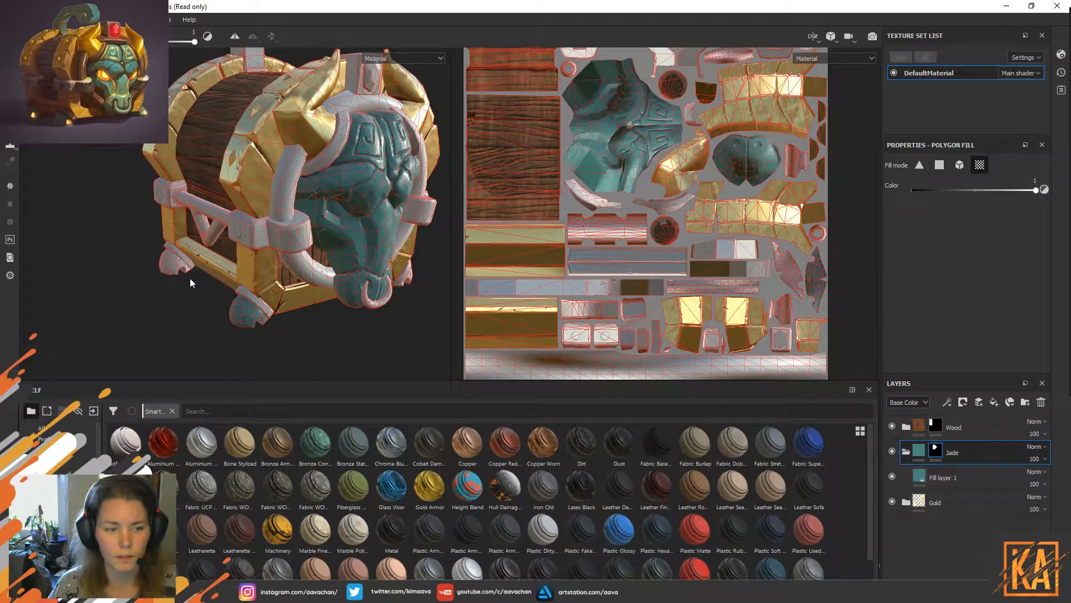
pyautogui.click(168, 259)
# Collapse the Jade folder.
pyautogui.keyDown('alt'); pyautogui.moveTo(381, 322); pyautogui.dragTo(401, 306); pyautogui.keyUp('alt')
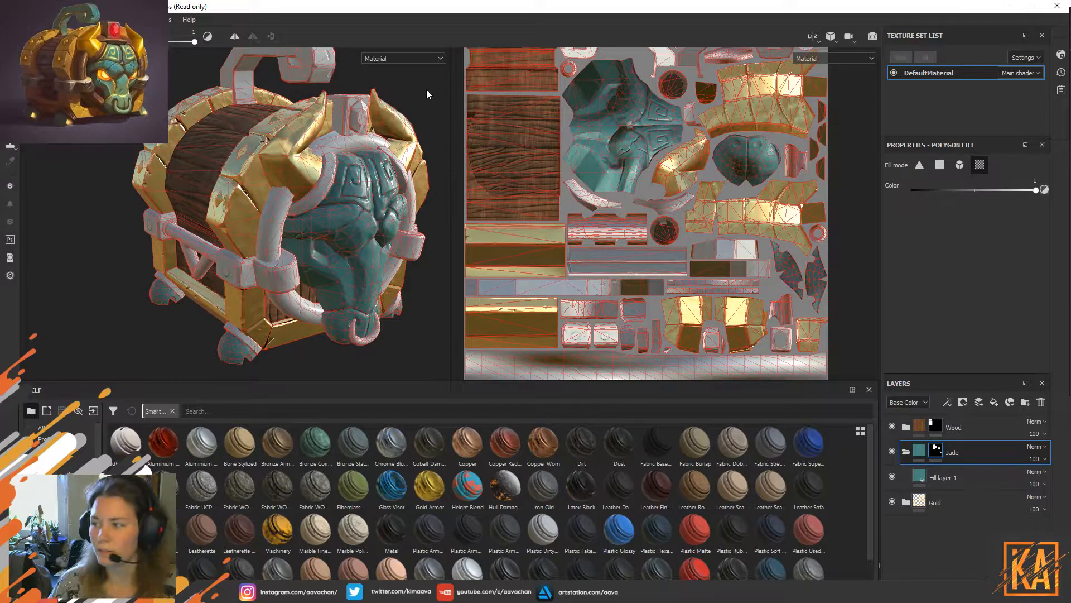
pyautogui.keyDown('alt'); pyautogui.moveTo(411, 89); pyautogui.dragTo(391, 113); pyautogui.keyUp('alt')
pyautogui.keyDown('alt'); pyautogui.moveTo(420, 120); pyautogui.dragTo(418, 102, button='middle'); pyautogui.keyUp('alt')
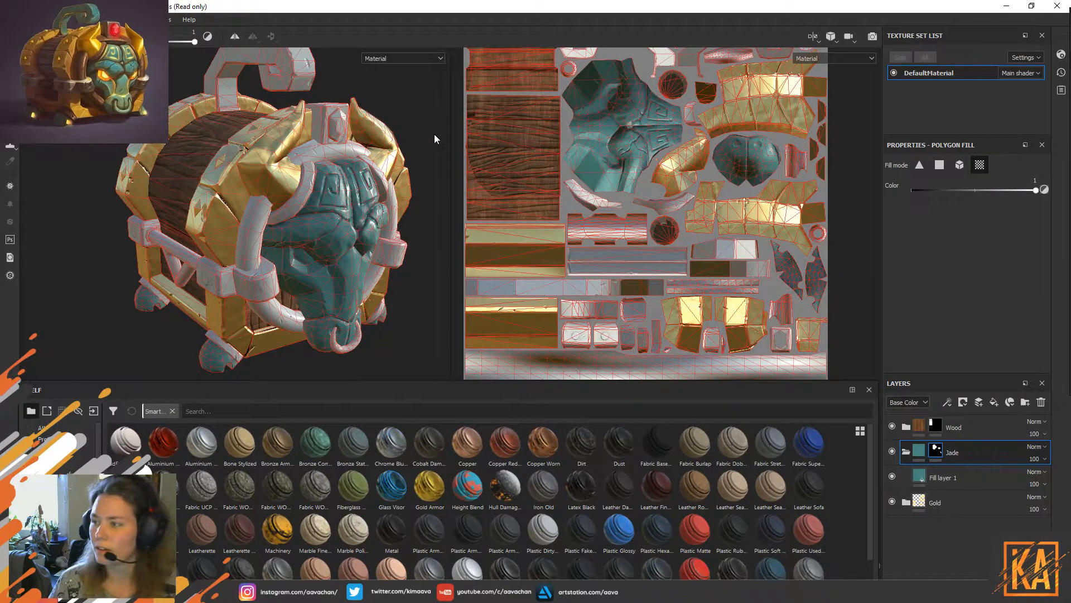
pyautogui.keyDown('alt'); pyautogui.moveTo(395, 95); pyautogui.dragTo(424, 305); pyautogui.keyUp('alt')
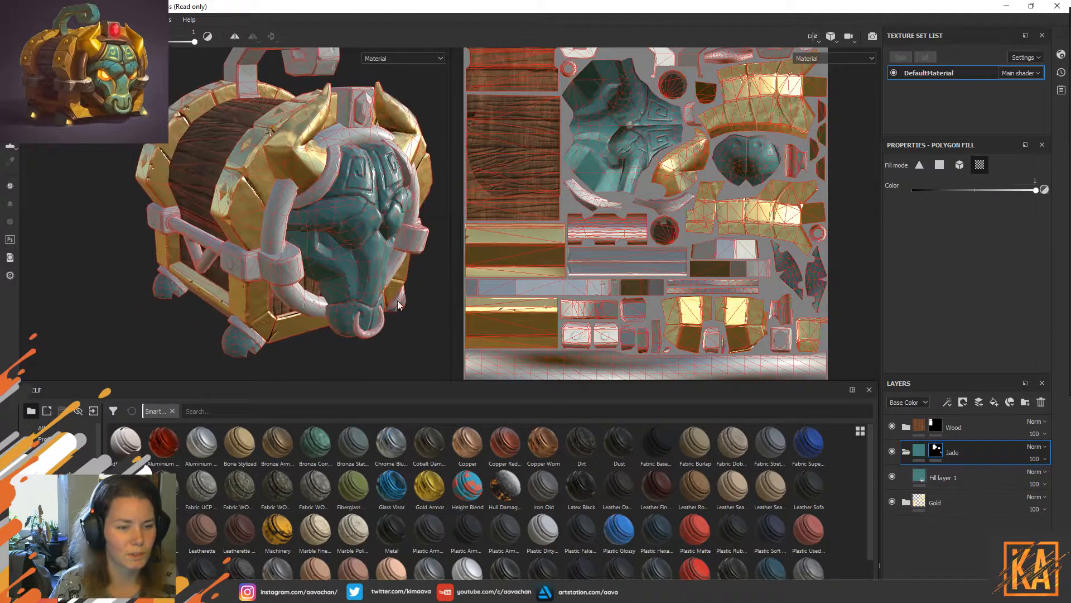
pyautogui.keyDown('alt'); pyautogui.moveTo(131, 237); pyautogui.dragTo(350, 270); pyautogui.keyUp('alt')
pyautogui.click(906, 452)
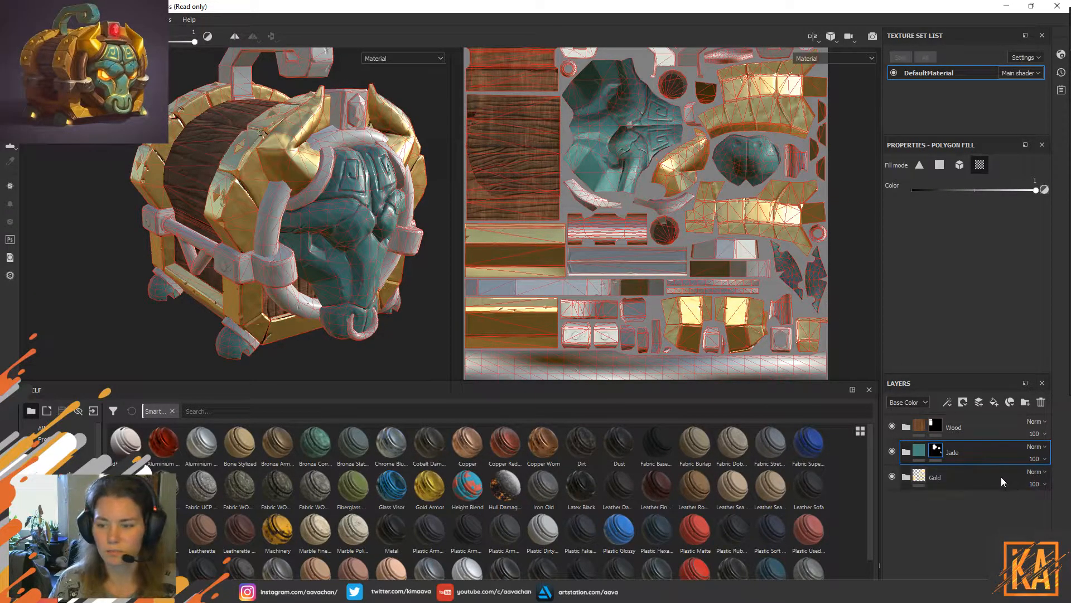
# Polygon-fill all pieces of the curled handle on top of the chest in the Jade mask.
pyautogui.keyDown('alt'); pyautogui.moveTo(310, 170); pyautogui.dragTo(290, 89); pyautogui.keyUp('alt')
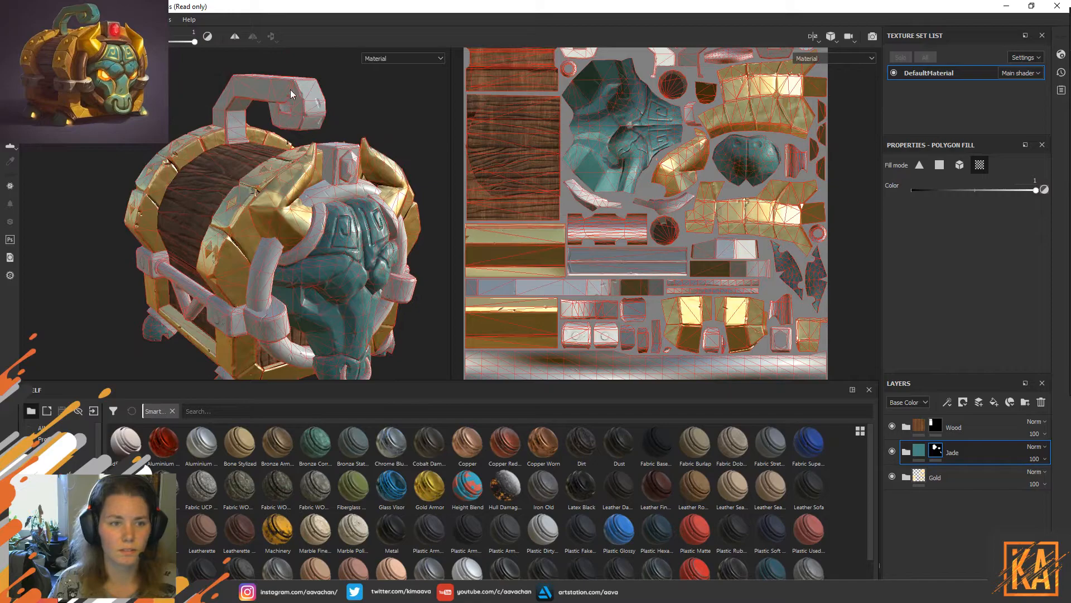
pyautogui.click(290, 89)
pyautogui.click(305, 90)
pyautogui.click(284, 106)
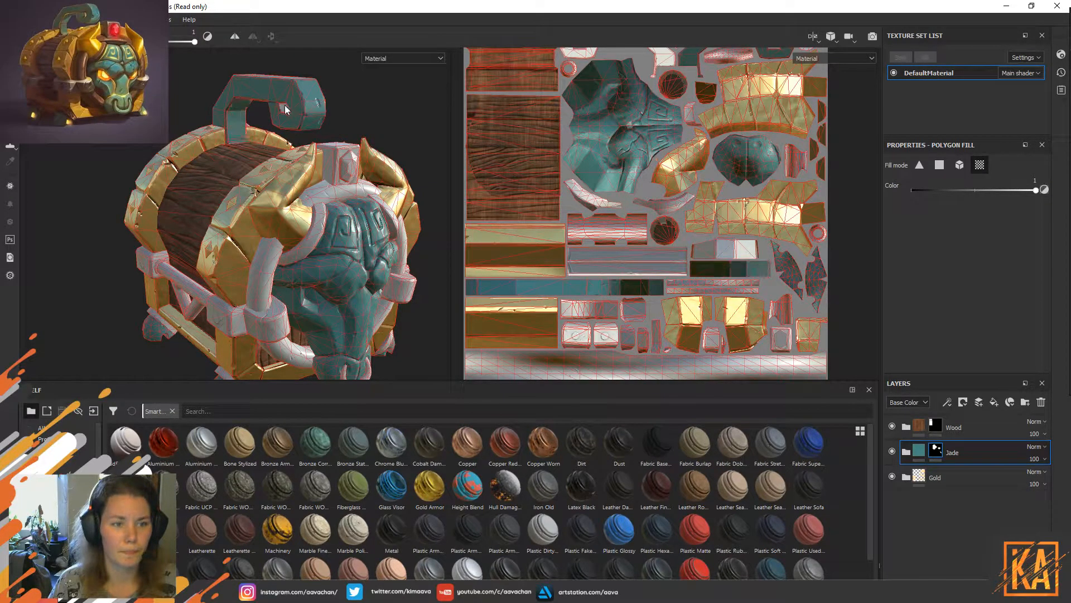
pyautogui.keyDown('alt'); pyautogui.moveTo(346, 111); pyautogui.dragTo(345, 150, button='middle'); pyautogui.keyUp('alt')
pyautogui.keyDown('alt'); pyautogui.moveTo(391, 96); pyautogui.dragTo(237, 121); pyautogui.keyUp('alt')
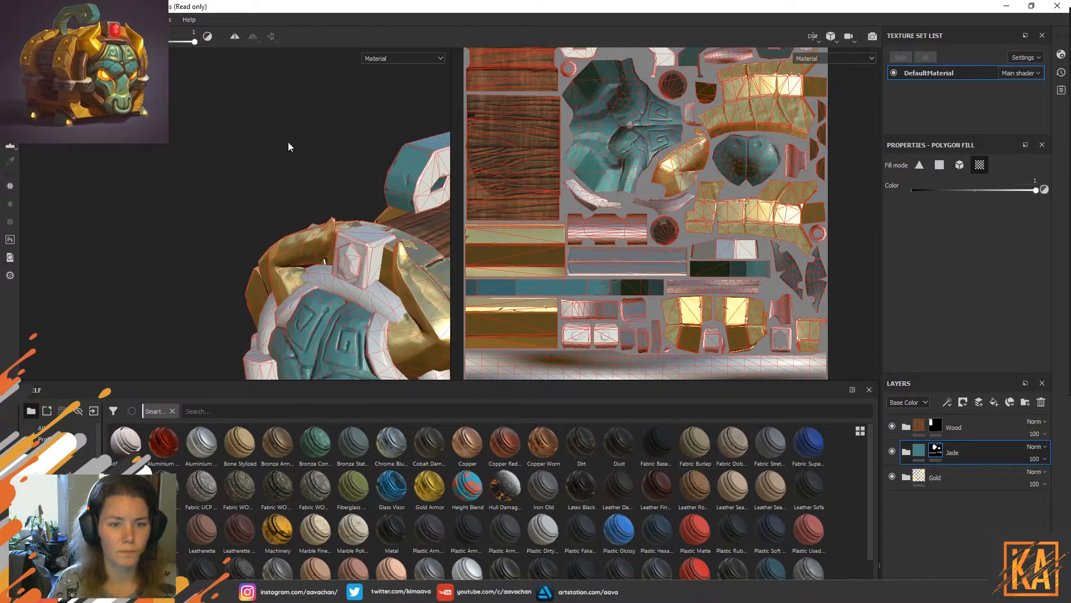
pyautogui.click(439, 166)
pyautogui.keyDown('alt'); pyautogui.moveTo(390, 139); pyautogui.dragTo(410, 125); pyautogui.keyUp('alt')
pyautogui.keyDown('alt'); pyautogui.moveTo(227, 169); pyautogui.dragTo(364, 162, button='middle'); pyautogui.keyUp('alt')
pyautogui.keyDown('alt'); pyautogui.moveTo(364, 162); pyautogui.dragTo(437, 90); pyautogui.keyUp('alt')
pyautogui.keyDown('alt'); pyautogui.moveTo(375, 99); pyautogui.dragTo(413, 134, button='middle'); pyautogui.keyUp('alt')
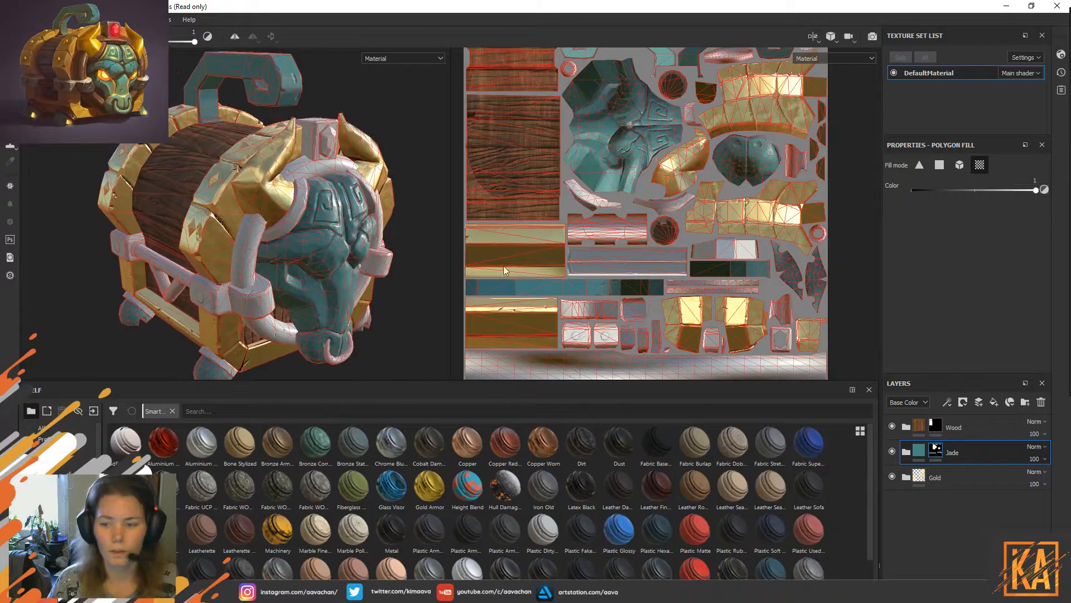
# Add a new folder above Wood and rename it brownish.
pyautogui.click(965, 420)
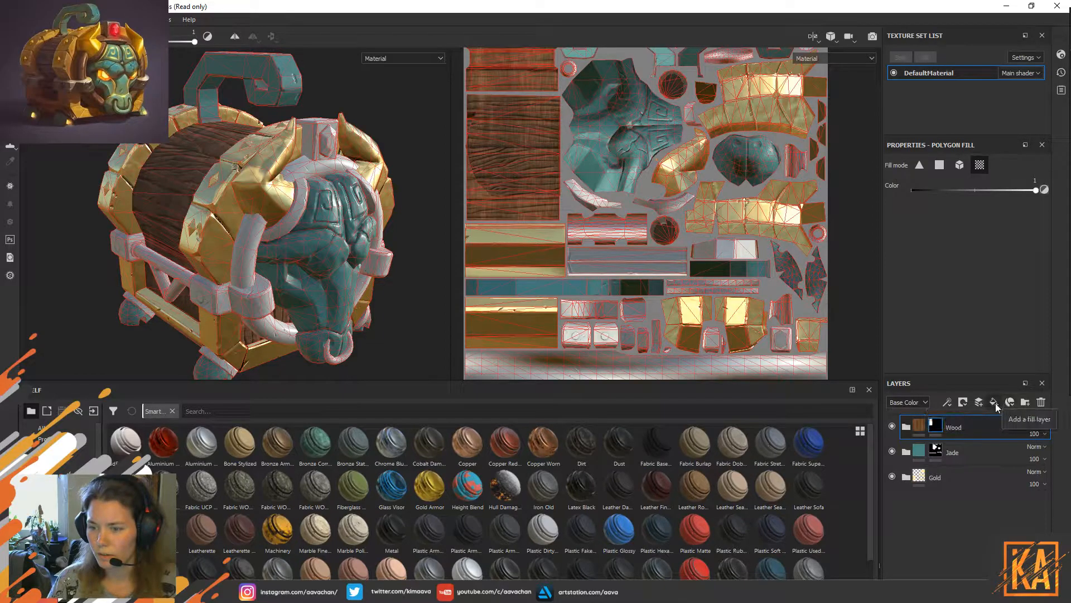
pyautogui.click(1024, 401)
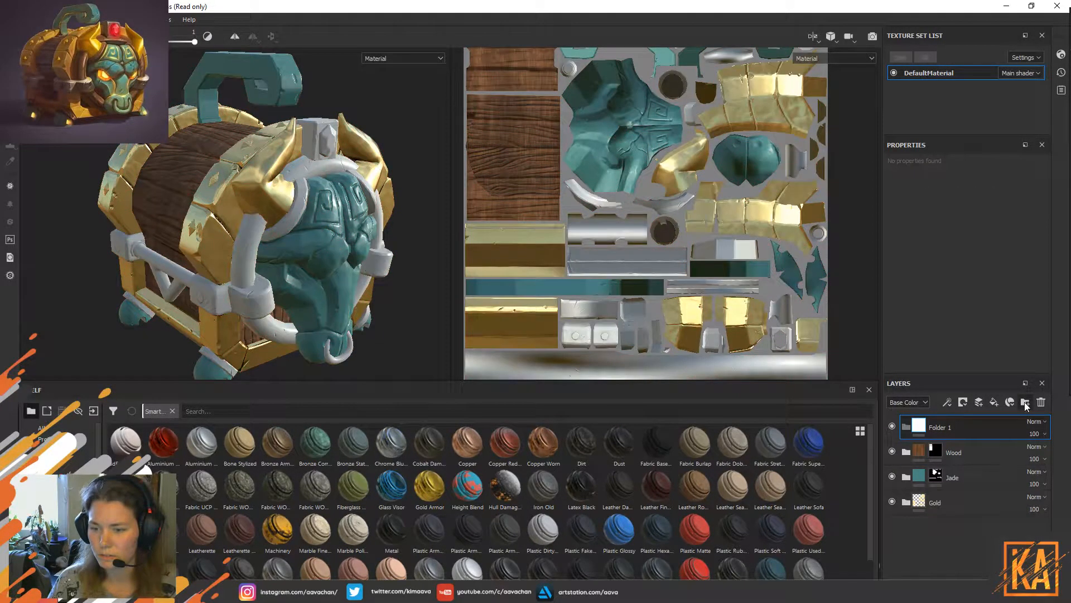
pyautogui.doubleClick(939, 428)
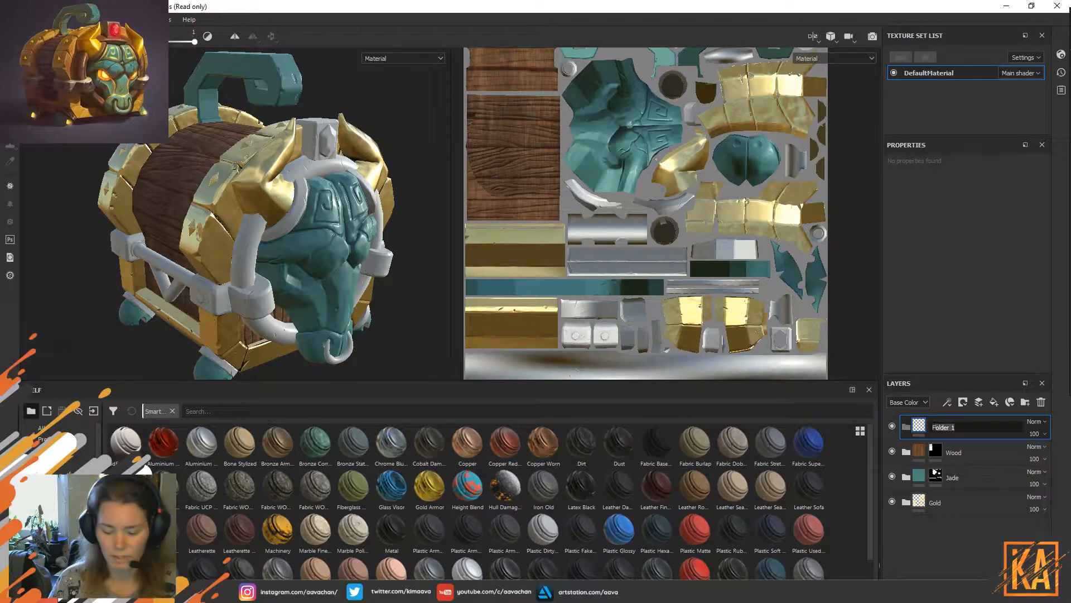
pyautogui.write('brownish')
pyautogui.press('Return')
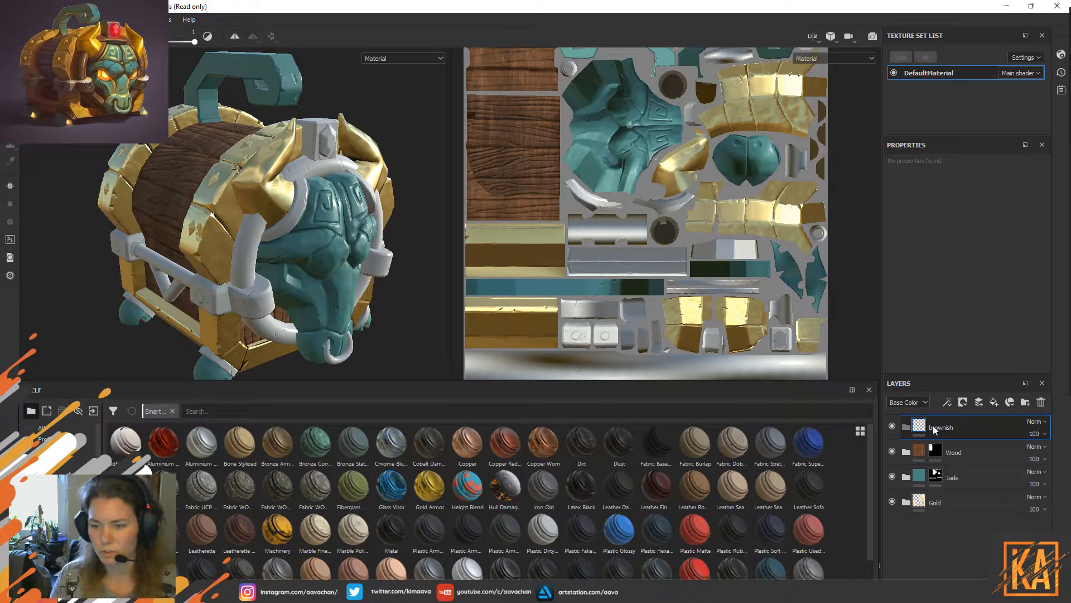
# Add a fill layer inside the brownish folder with a brown base color of R 0.153, G 0.067, B 0.032.
pyautogui.click(994, 402)
pyautogui.moveTo(936, 431); pyautogui.dragTo(921, 452)
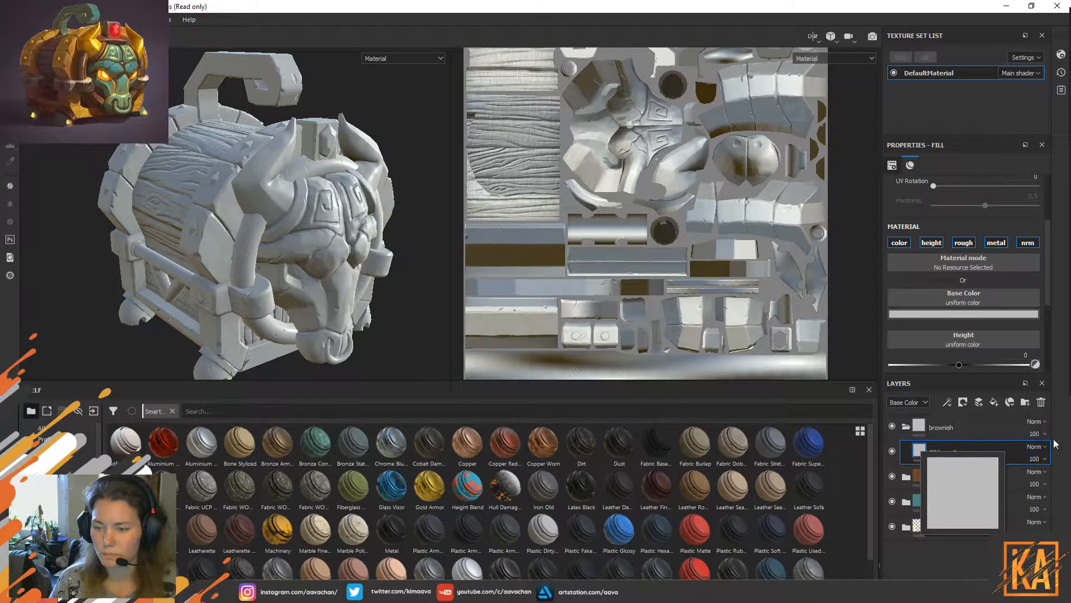
pyautogui.click(960, 316)
pyautogui.click(969, 330)
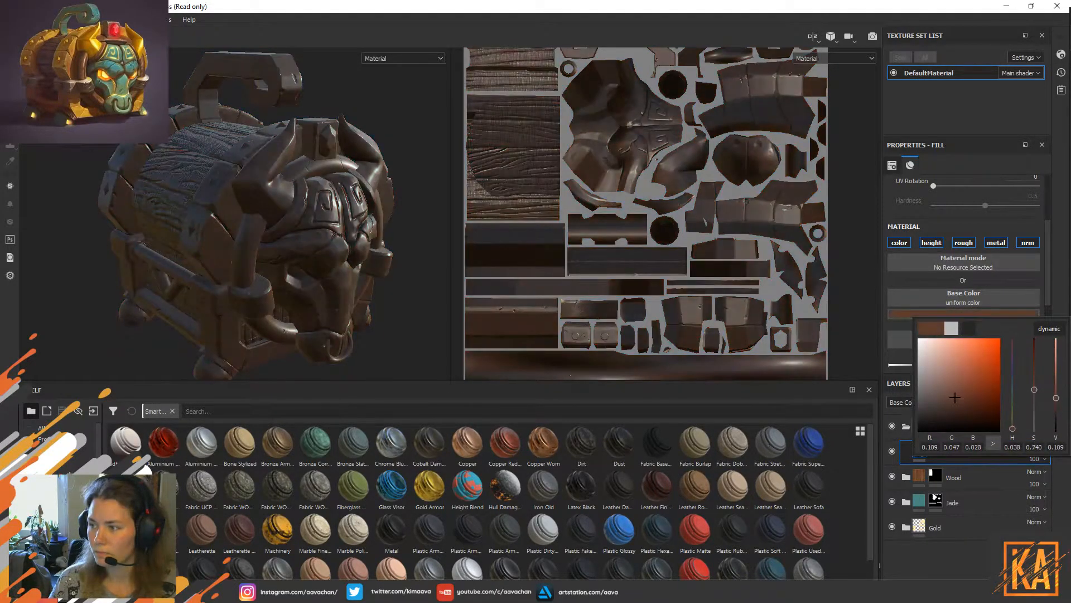
pyautogui.moveTo(952, 404)
pyautogui.mouseDown()
pyautogui.moveTo(961, 383)
pyautogui.moveTo(956, 401)
pyautogui.moveTo(959, 391)
pyautogui.mouseUp()
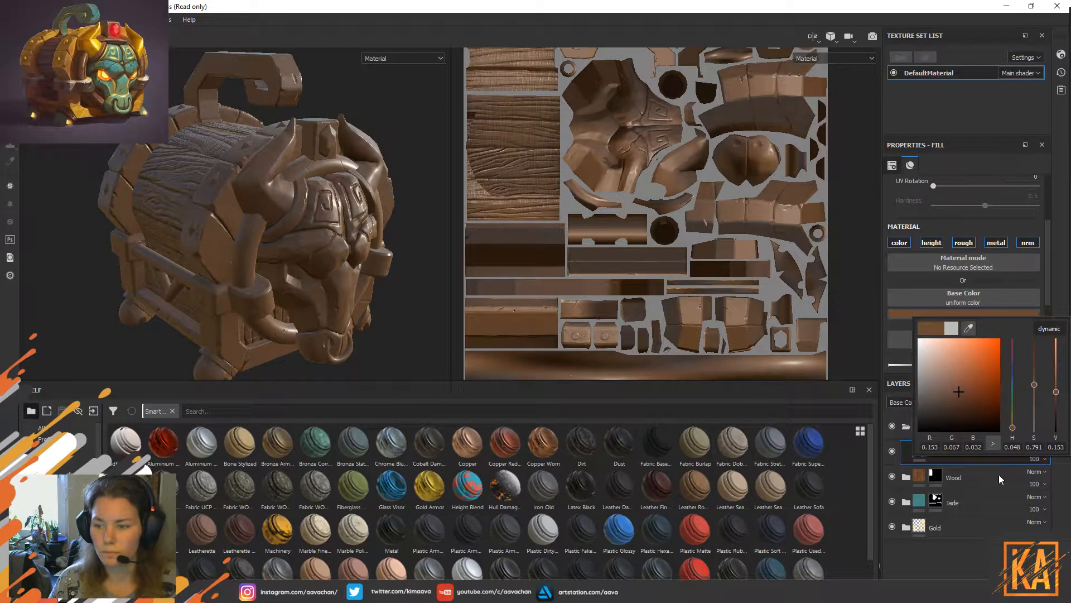
# Add a black mask to the brownish folder.
pyautogui.click(942, 425)
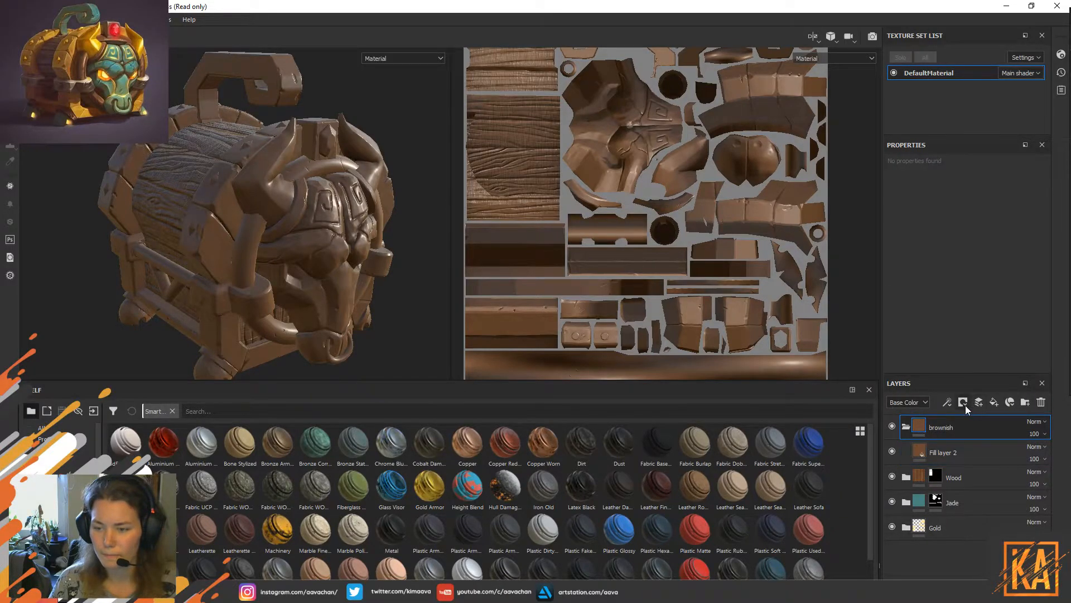
pyautogui.click(963, 402)
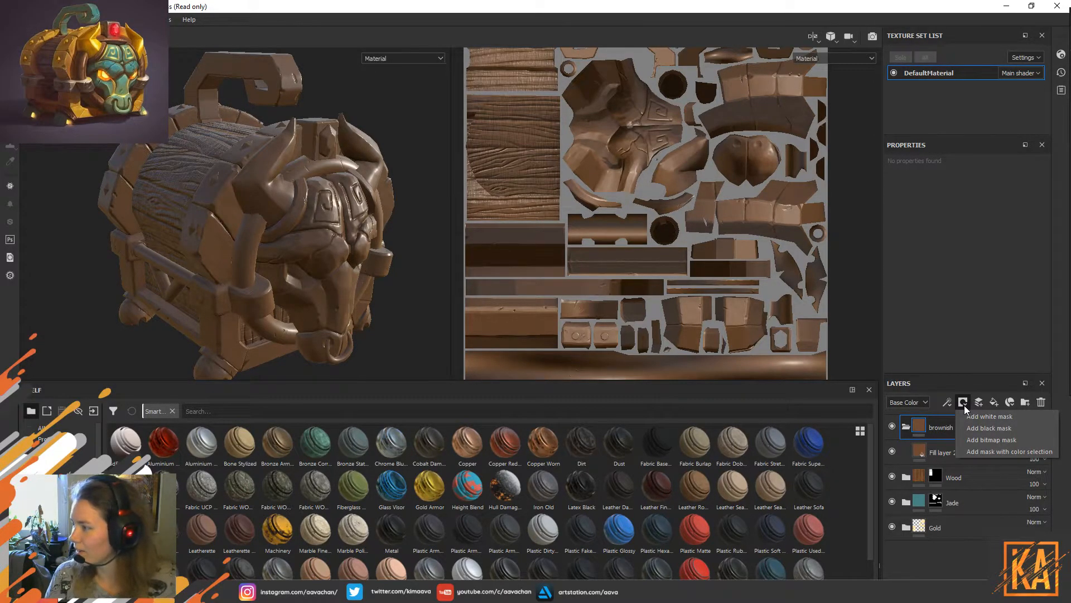
pyautogui.click(997, 426)
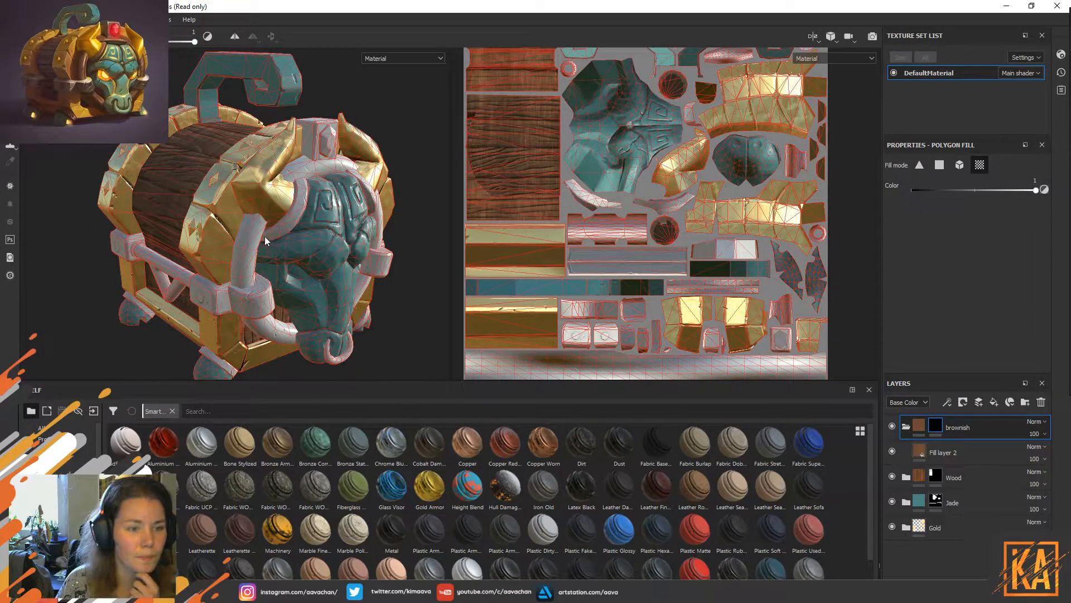
# Polygon-fill the curved tube around the bull's face, the side rail and its V-shaped braces in the brownish mask.
pyautogui.click(248, 236)
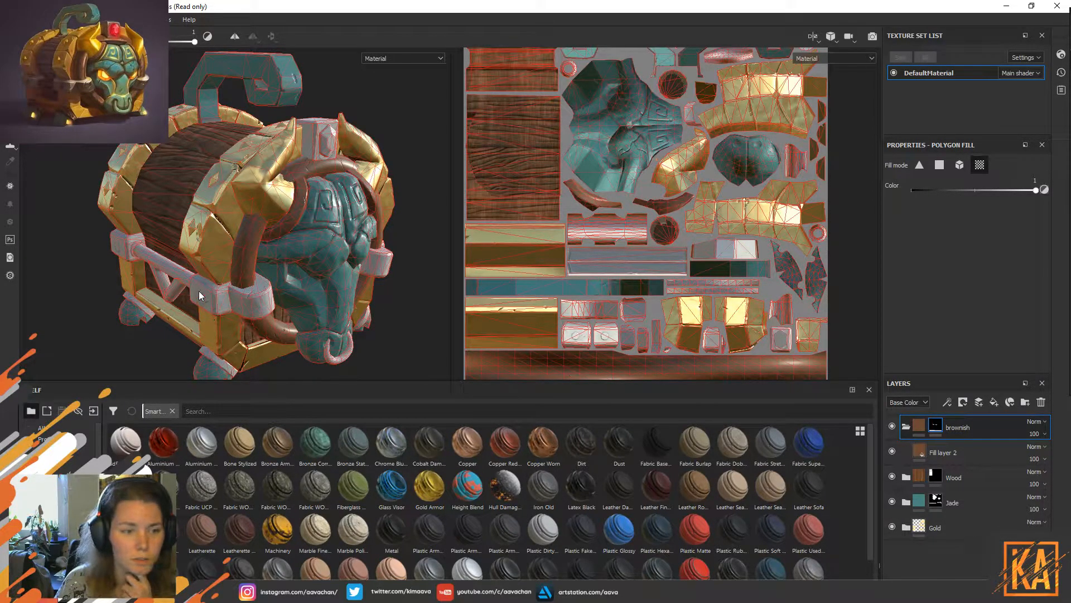
pyautogui.click(173, 272)
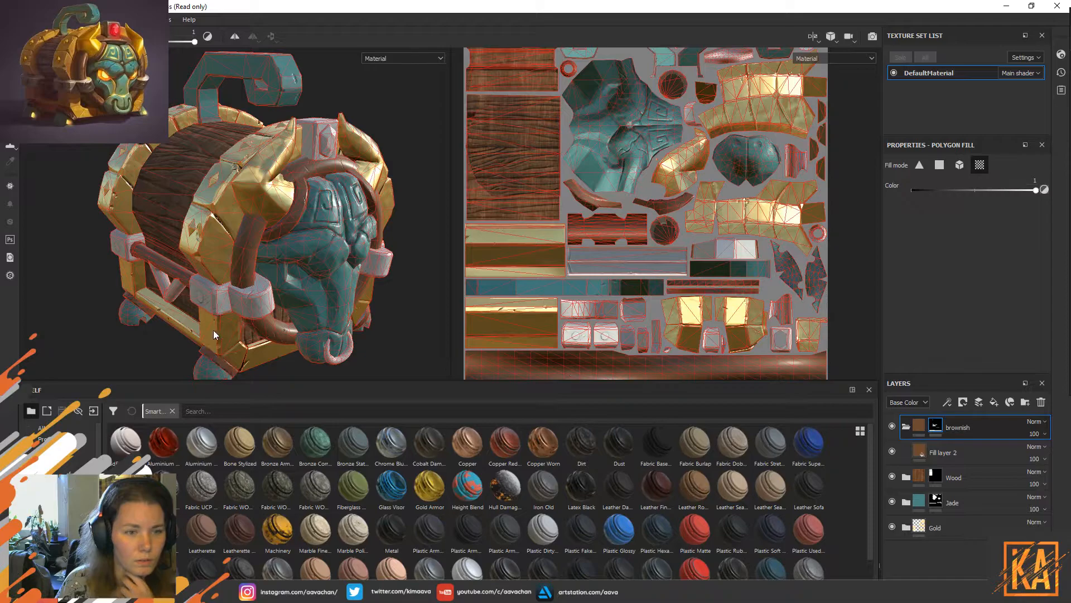
pyautogui.keyDown('alt'); pyautogui.moveTo(429, 249); pyautogui.dragTo(236, 272); pyautogui.keyUp('alt')
pyautogui.click(237, 272)
pyautogui.click(310, 310)
pyautogui.click(390, 302)
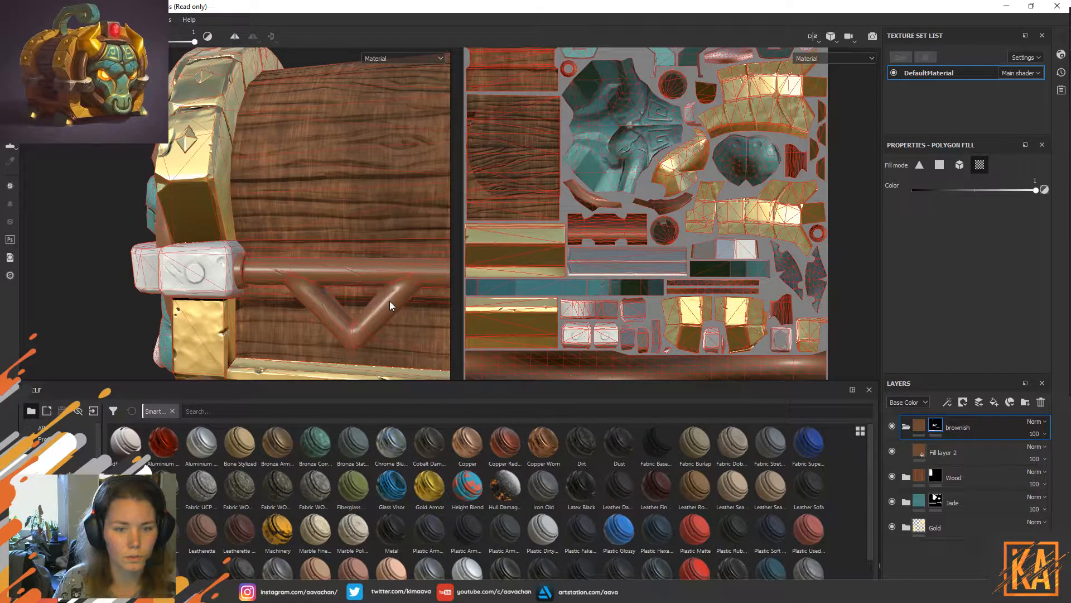
# Polygon-fill the bull's nose ring in the Jade folder's mask and leave that folder collapsed.
pyautogui.scroll(-5, 353, 287)
pyautogui.keyDown('alt'); pyautogui.moveTo(350, 287); pyautogui.dragTo(449, 287); pyautogui.keyUp('alt')
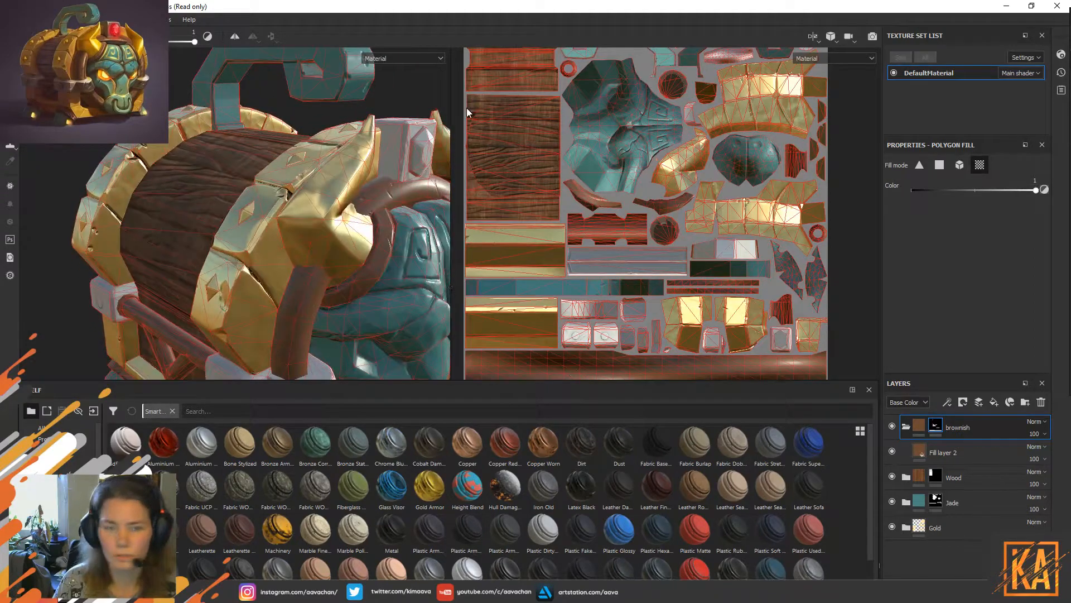
pyautogui.scroll(-3, 413, 156)
pyautogui.keyDown('alt'); pyautogui.moveTo(446, 234); pyautogui.dragTo(386, 180, button='middle'); pyautogui.keyUp('alt')
pyautogui.scroll(-1, 395, 209)
pyautogui.keyDown('alt'); pyautogui.moveTo(395, 210); pyautogui.dragTo(446, 217); pyautogui.keyUp('alt')
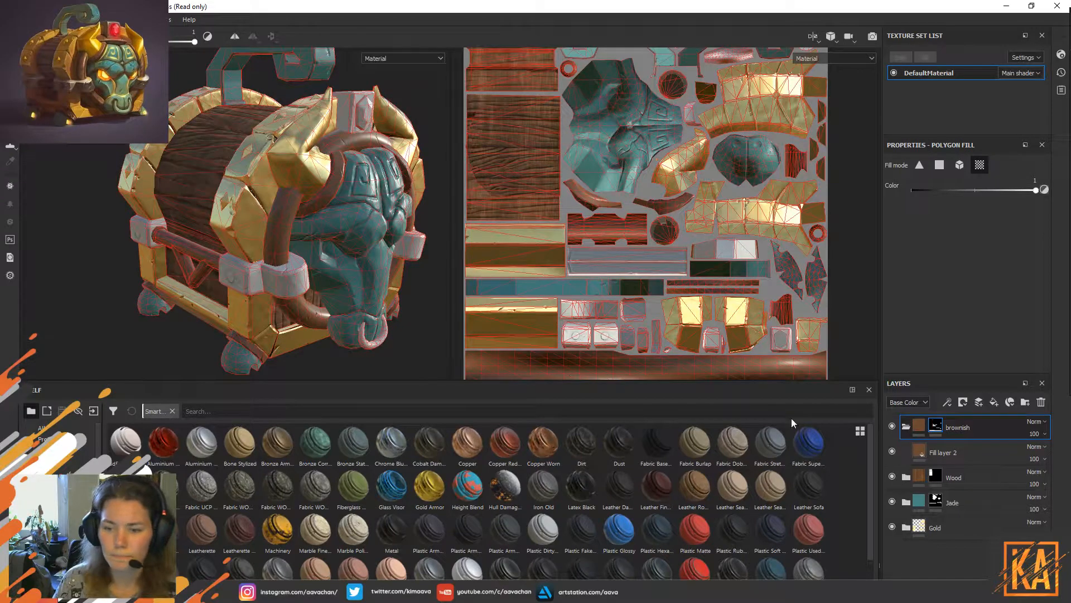
pyautogui.click(904, 500)
pyautogui.click(942, 500)
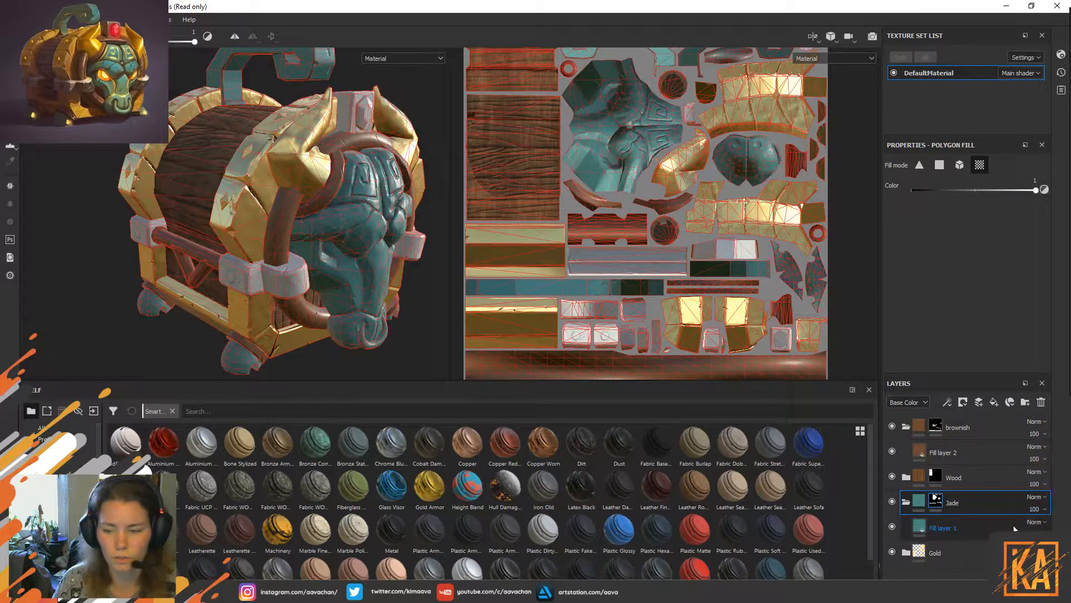
pyautogui.click(906, 501)
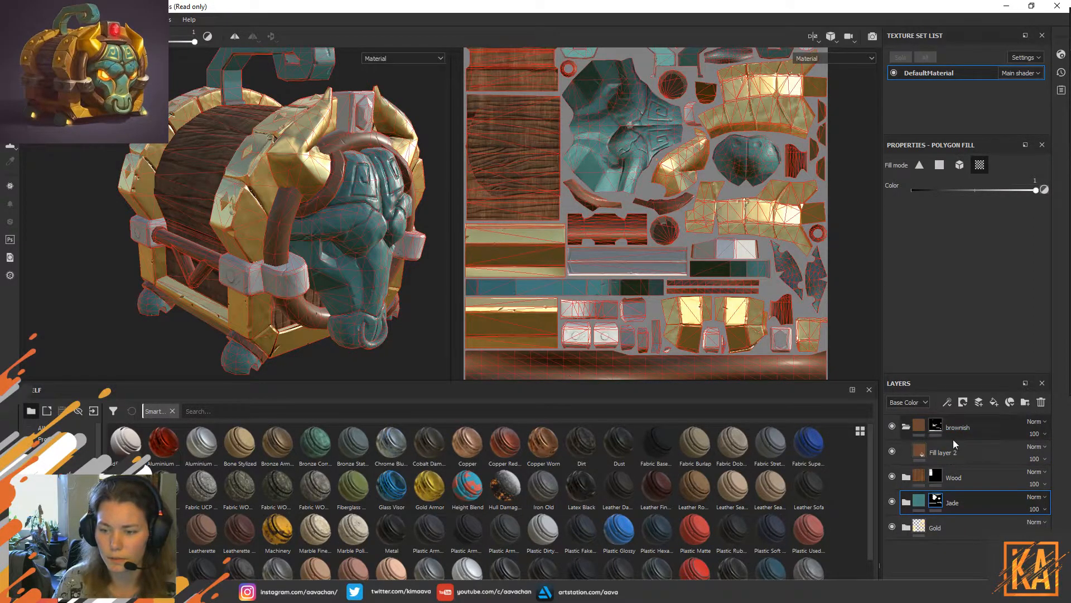
# Collapse the brownish folder and add a new folder above it.
pyautogui.click(905, 427)
pyautogui.click(994, 426)
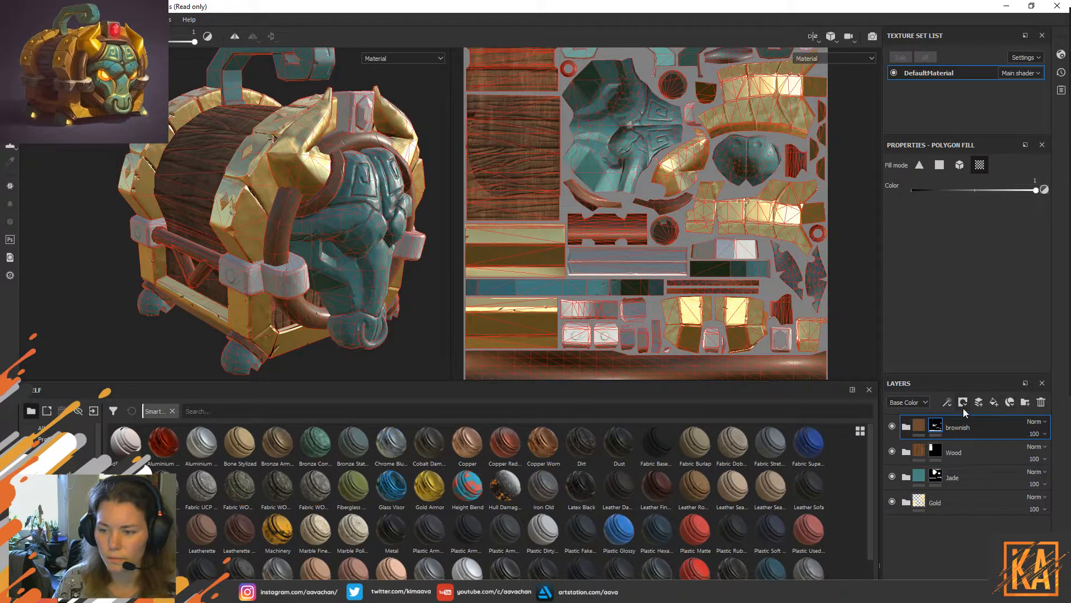
pyautogui.click(1023, 403)
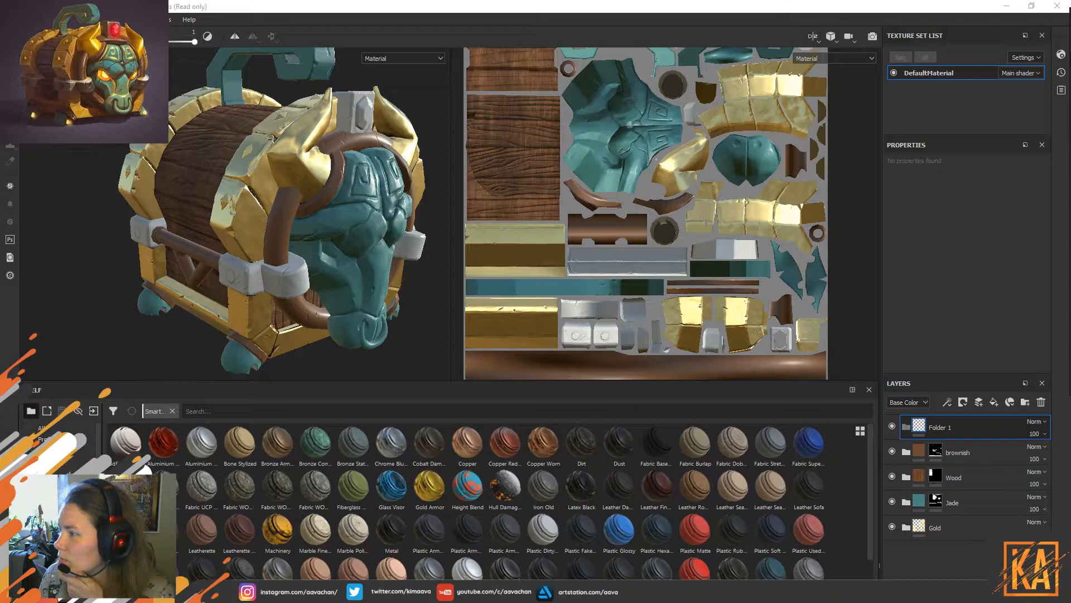
# Bring the browser window with the green slag stone photo over the workspace as a material reference.
pyautogui.moveTo(1070, 106); pyautogui.dragTo(717, 70)
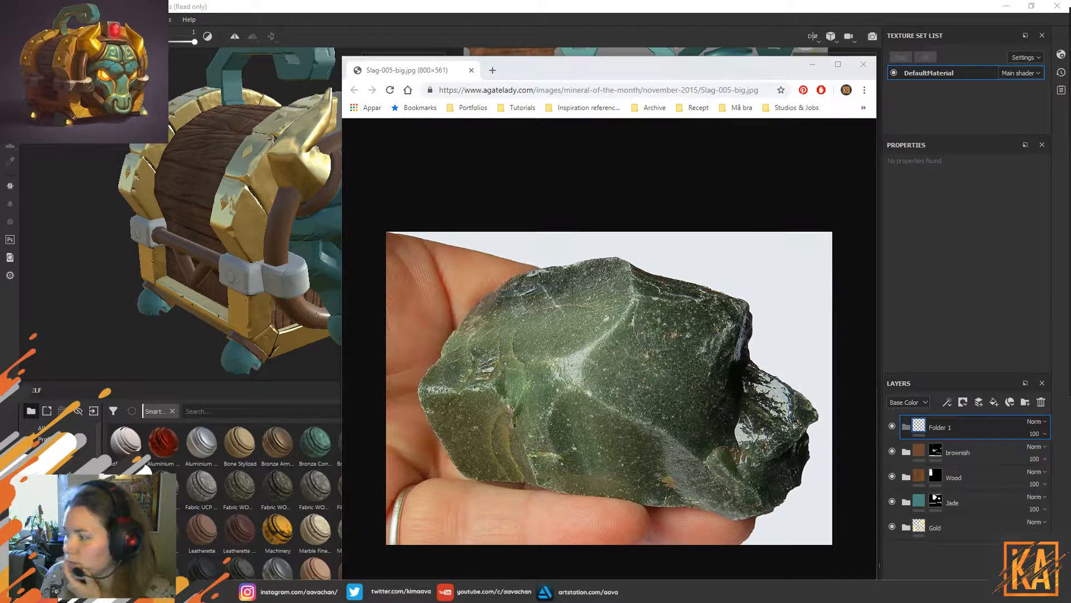
# Move the browser window with the green stone photo completely off the workspace.
pyautogui.moveTo(611, 65); pyautogui.dragTo(683, 69)
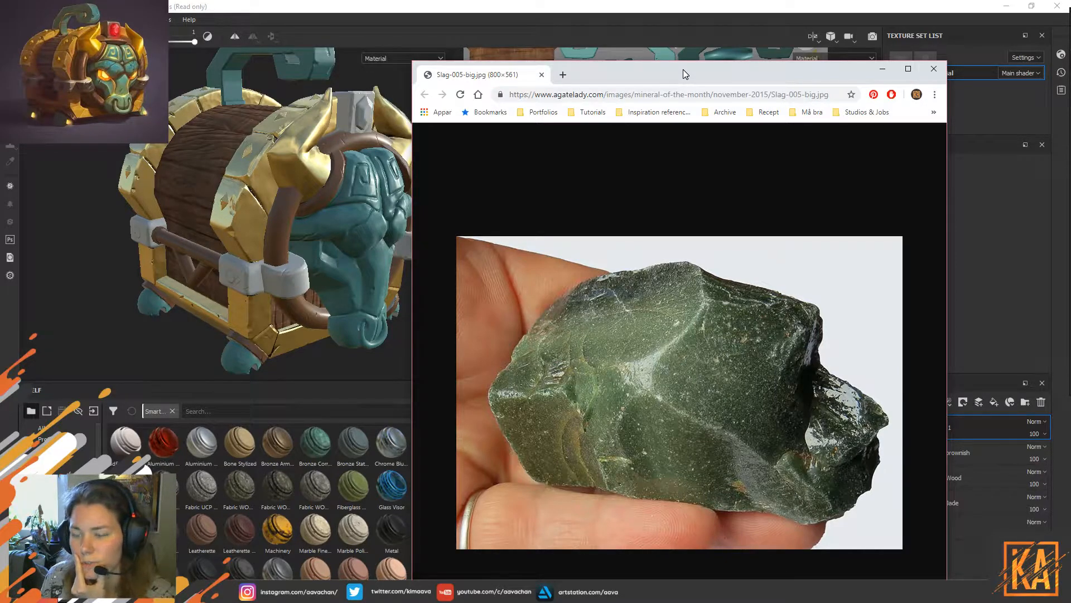
pyautogui.moveTo(484, 76)
pyautogui.mouseDown()
pyautogui.moveTo(489, 87)
pyautogui.moveTo(1070, 88)
pyautogui.mouseUp()
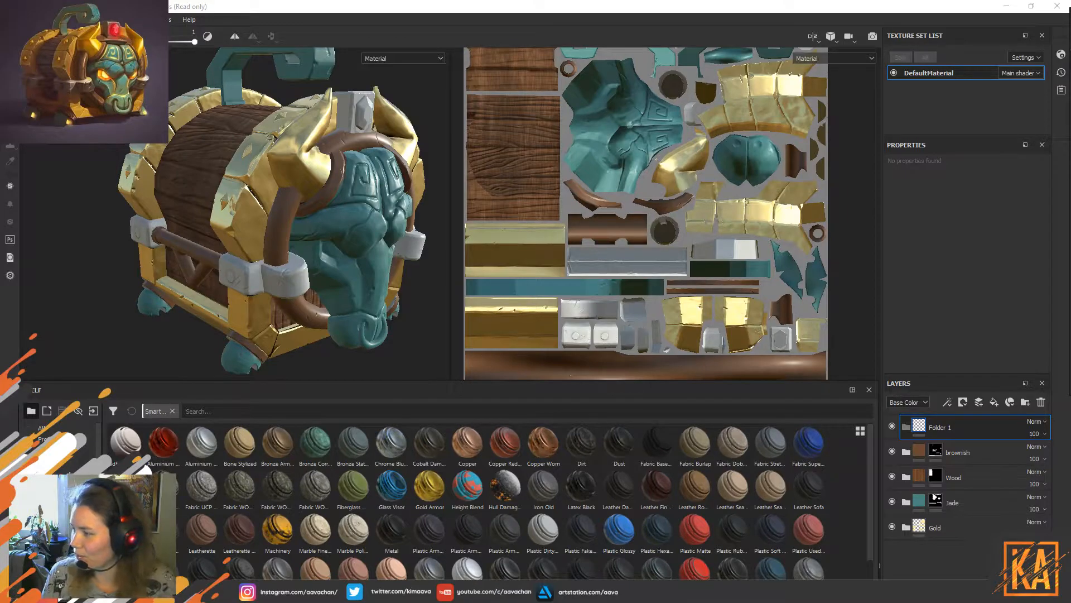
pyautogui.keyDown('alt'); pyautogui.moveTo(410, 101); pyautogui.dragTo(406, 127); pyautogui.keyUp('alt')
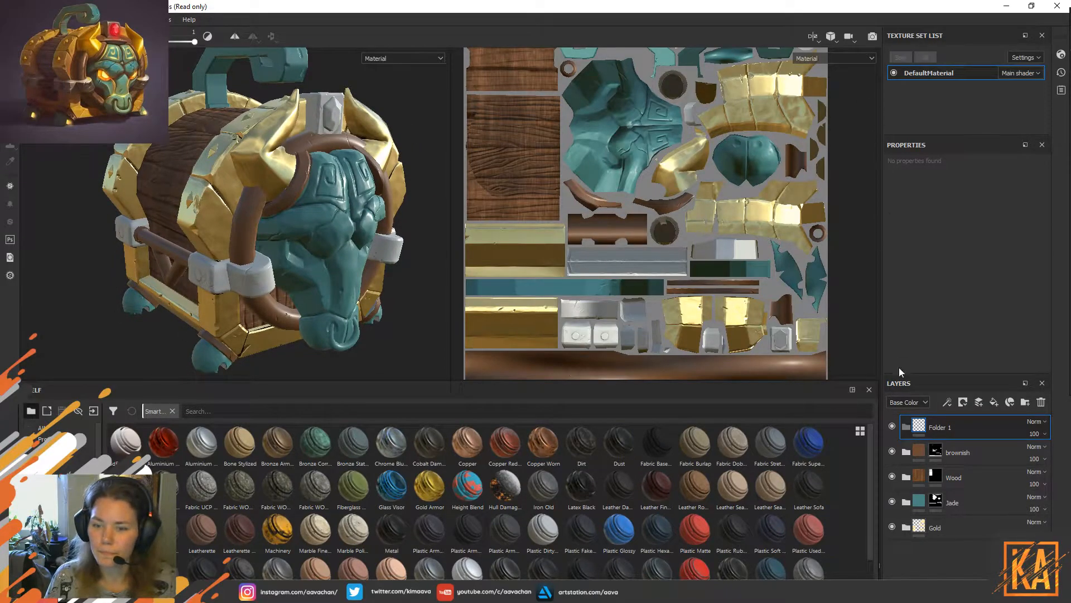
# Add a fill layer inside Folder 1 and set its metallic value to 1.
pyautogui.click(994, 402)
pyautogui.moveTo(933, 428); pyautogui.dragTo(939, 450)
pyautogui.click(939, 430)
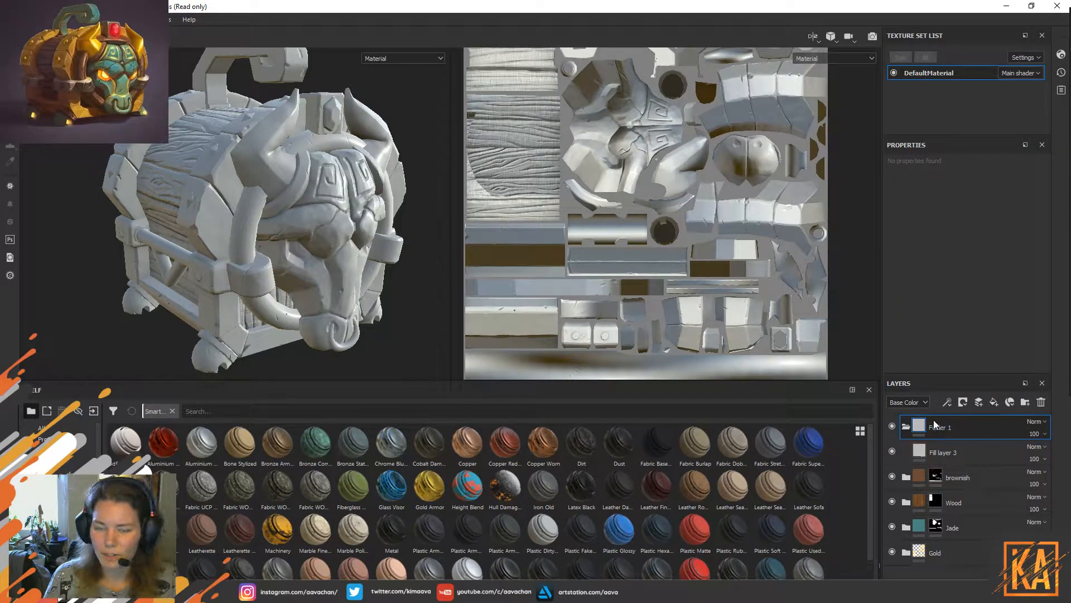
pyautogui.click(939, 454)
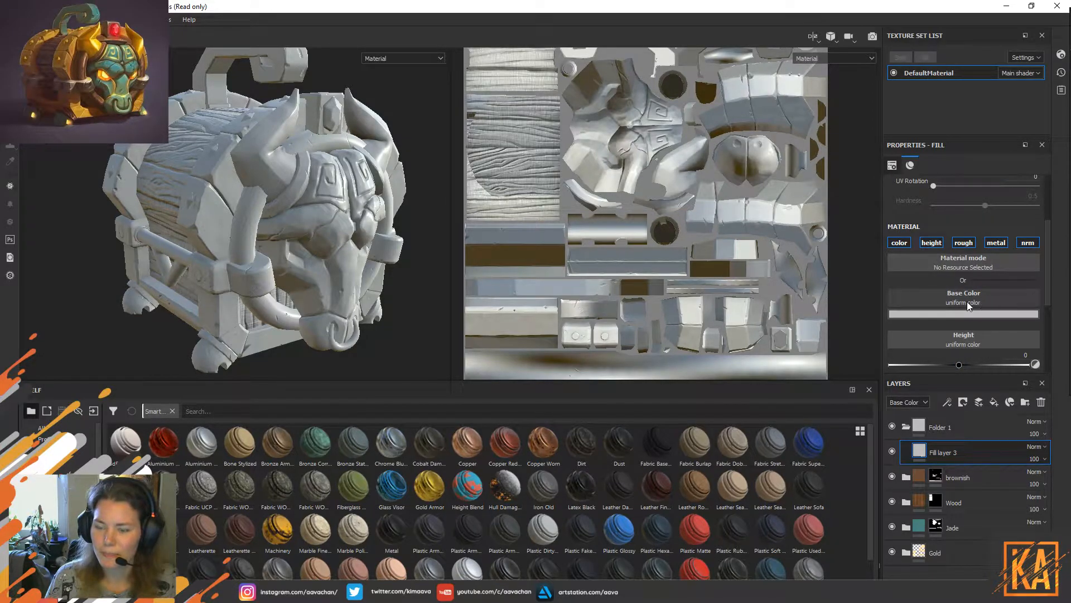
pyautogui.scroll(-3, 970, 342)
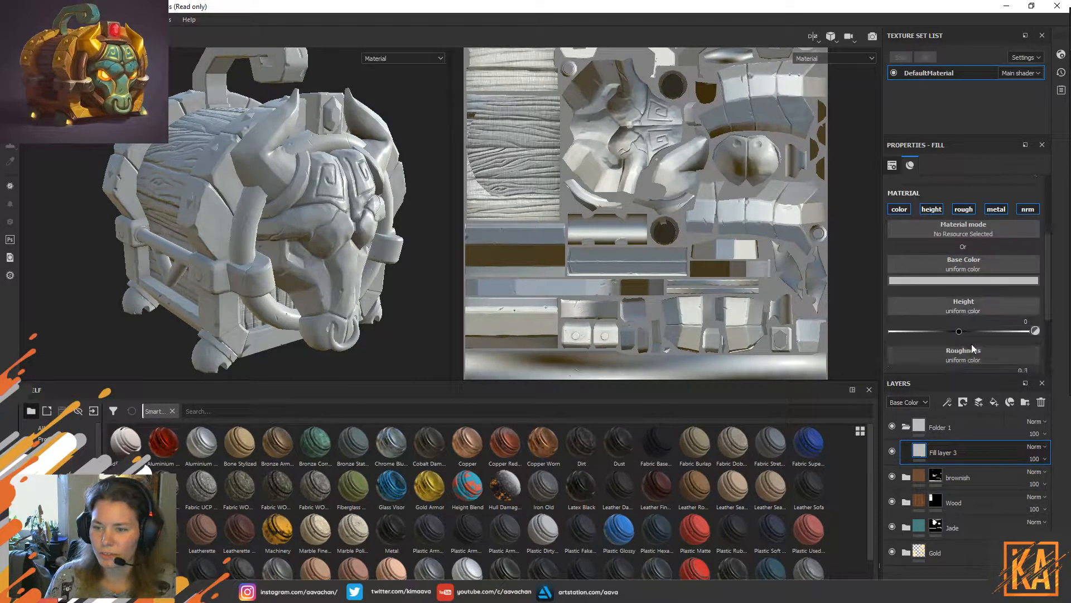
pyautogui.scroll(-1, 966, 338)
pyautogui.moveTo(895, 321); pyautogui.dragTo(1029, 327)
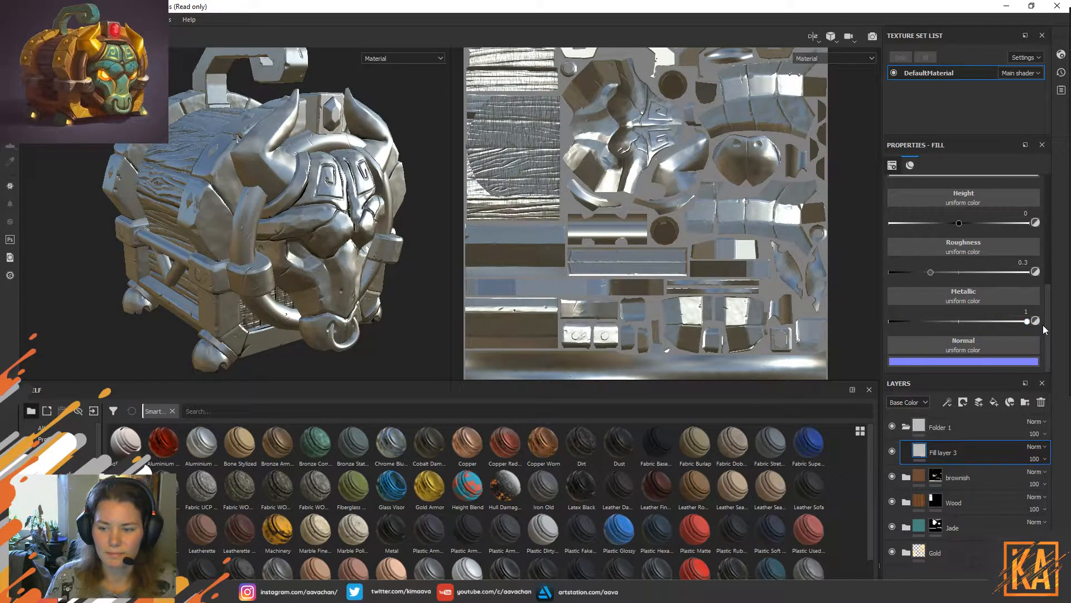
# Collapse Folder 1 and add a black mask to the folder.
pyautogui.click(906, 427)
pyautogui.click(920, 427)
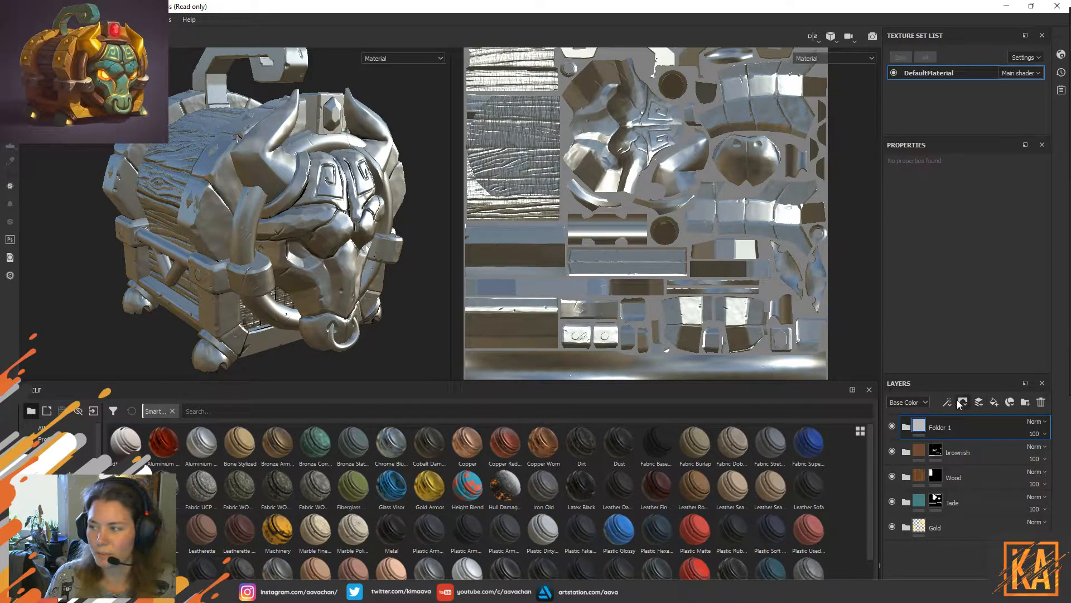
pyautogui.click(963, 402)
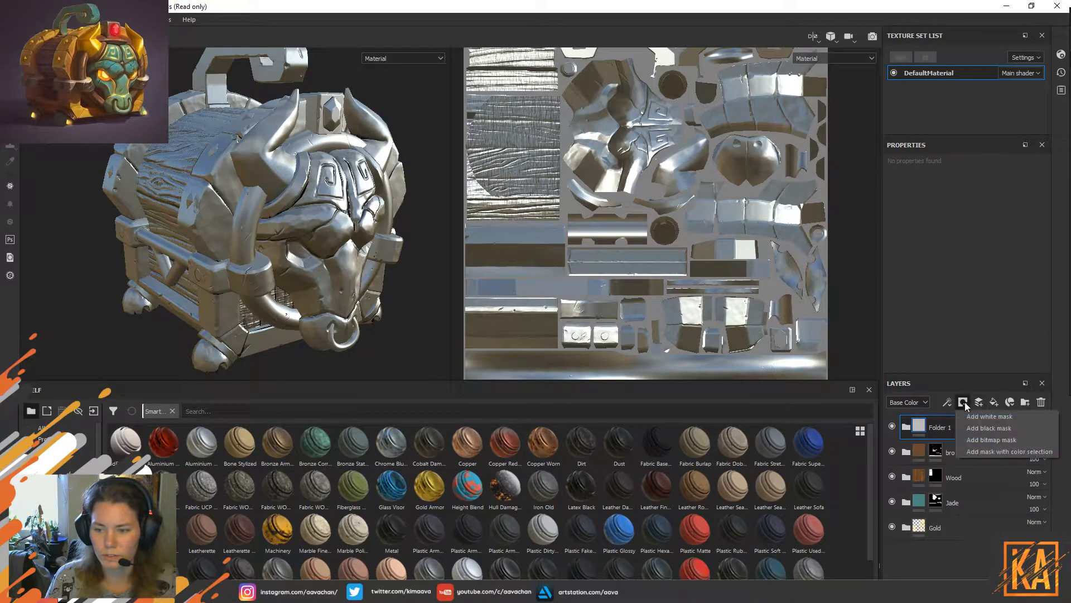
pyautogui.click(989, 428)
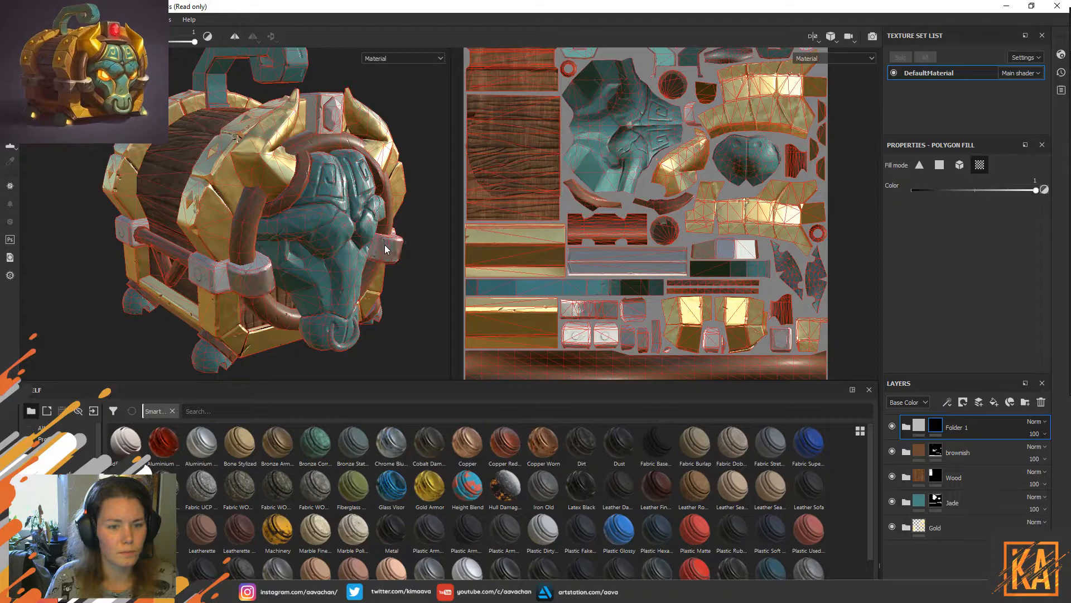
# Polygon-fill the clamps on the side rails and tube and the vertical strip on the chest's back in Folder 1's mask.
pyautogui.keyDown('alt'); pyautogui.moveTo(437, 315); pyautogui.dragTo(310, 266); pyautogui.keyUp('alt')
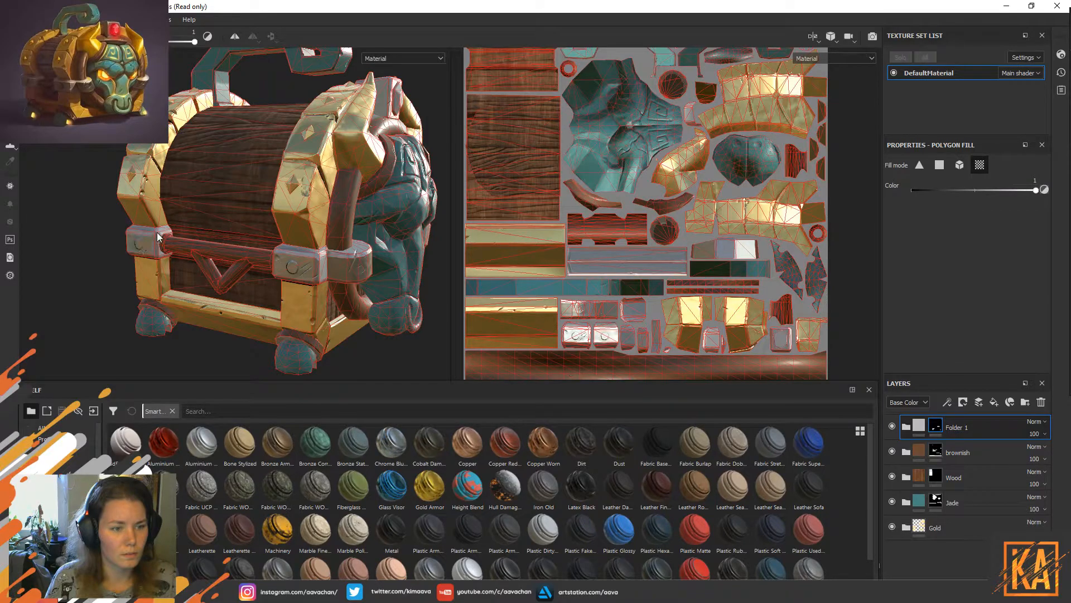
pyautogui.keyDown('alt'); pyautogui.moveTo(368, 377); pyautogui.dragTo(239, 253); pyautogui.keyUp('alt')
pyautogui.scroll(3, 229, 254)
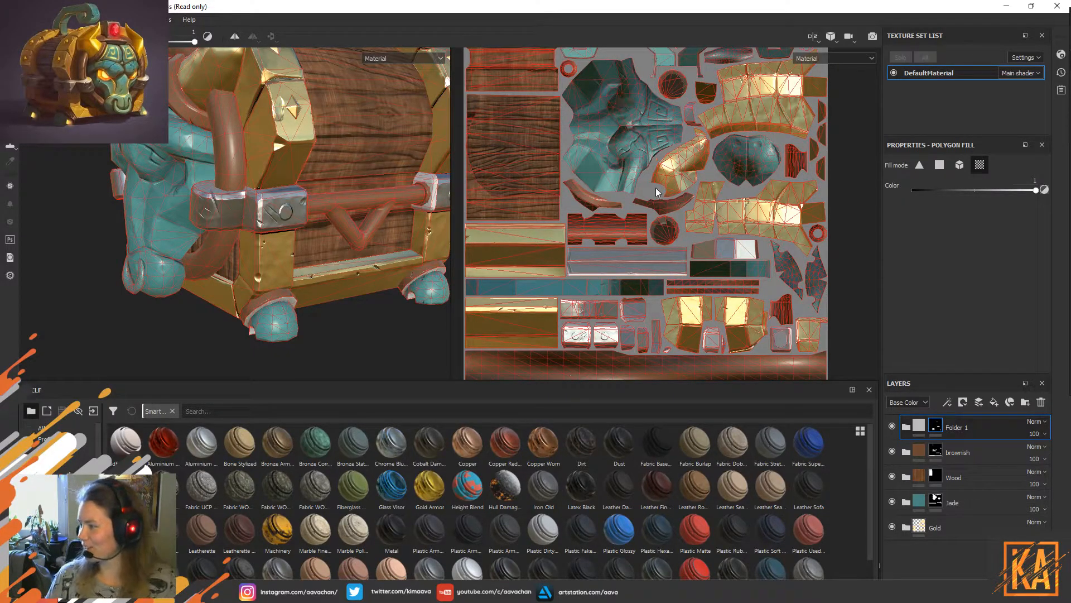
pyautogui.keyDown('alt'); pyautogui.moveTo(370, 310); pyautogui.dragTo(204, 357); pyautogui.keyUp('alt')
pyautogui.keyDown('alt'); pyautogui.moveTo(268, 327); pyautogui.dragTo(416, 249); pyautogui.keyUp('alt')
pyautogui.keyDown('alt'); pyautogui.moveTo(434, 345); pyautogui.dragTo(259, 302); pyautogui.keyUp('alt')
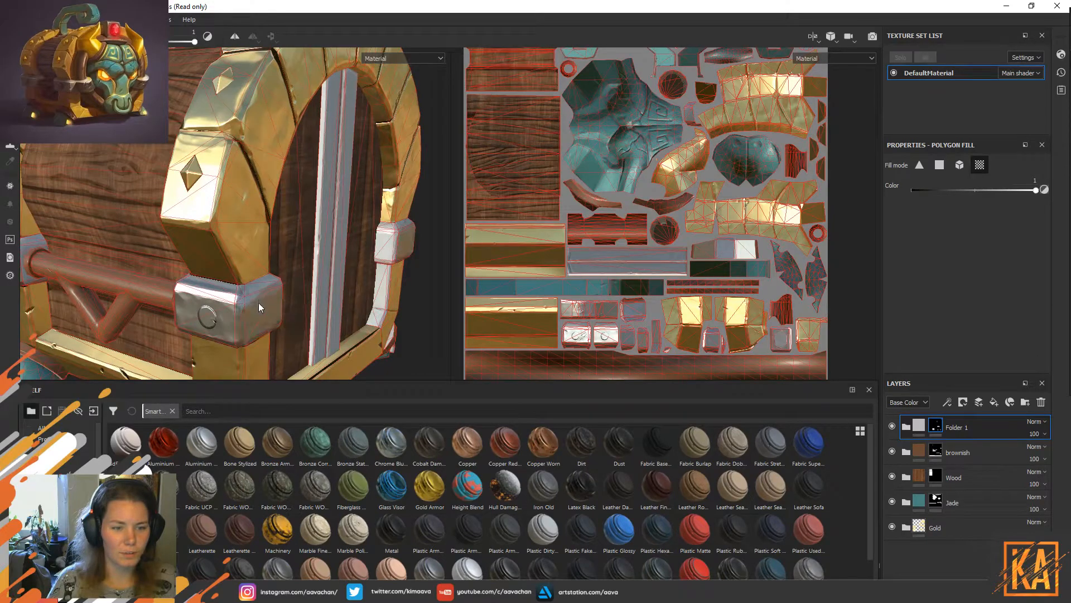
pyautogui.click(330, 232)
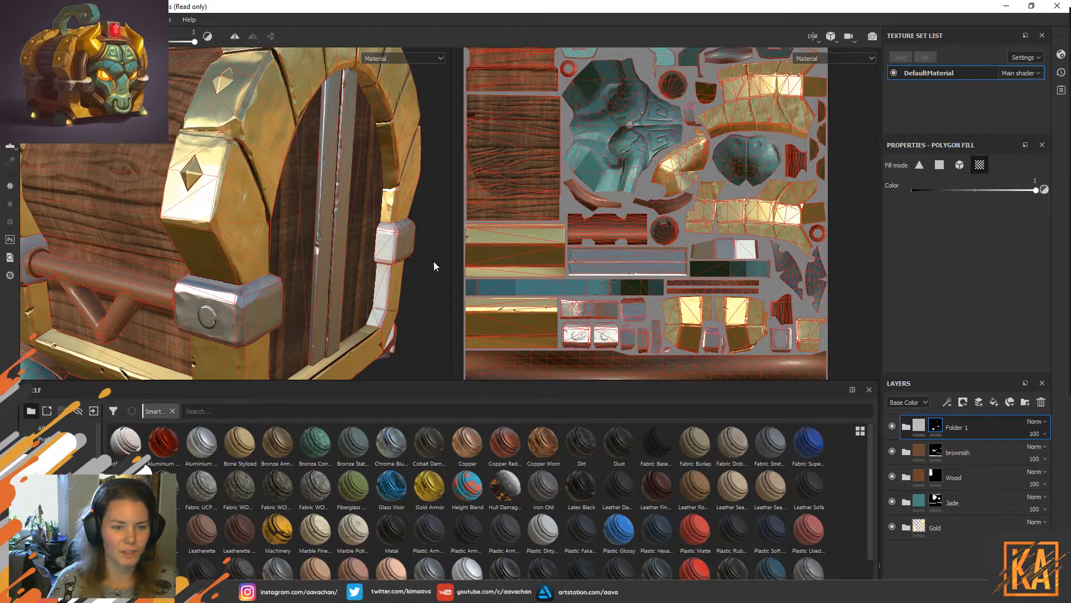
# Expand the Jade folder, select its mask and examine the chest from the front, underside and top for material coverage.
pyautogui.scroll(3, 433, 262)
pyautogui.keyDown('alt'); pyautogui.moveTo(441, 354); pyautogui.dragTo(484, 259, button='middle'); pyautogui.keyUp('alt')
pyautogui.keyDown('alt'); pyautogui.moveTo(432, 301); pyautogui.dragTo(306, 273, button='right'); pyautogui.keyUp('alt')
pyautogui.keyDown('alt'); pyautogui.moveTo(306, 273); pyautogui.dragTo(470, 349); pyautogui.keyUp('alt')
pyautogui.scroll(1, 469, 349)
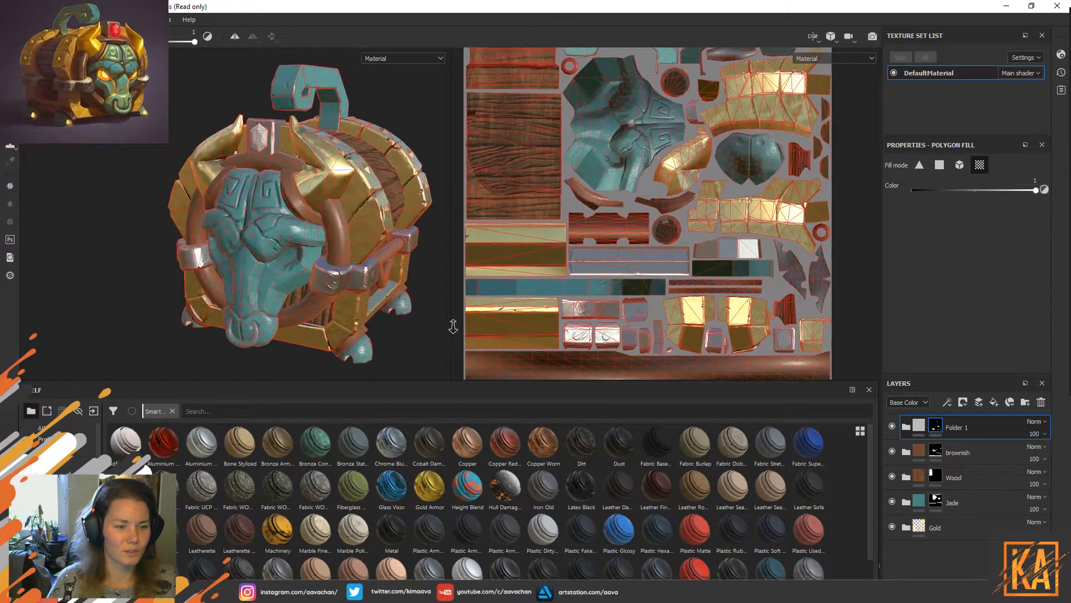
pyautogui.click(903, 501)
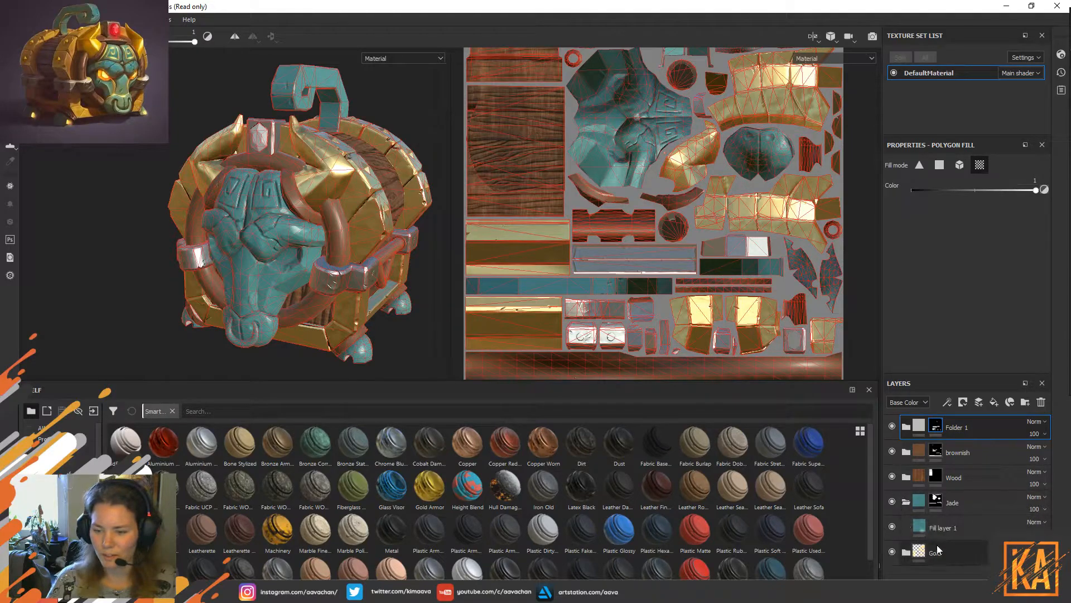
pyautogui.click(928, 506)
pyautogui.keyDown('alt'); pyautogui.moveTo(398, 345); pyautogui.dragTo(363, 283); pyautogui.keyUp('alt')
pyautogui.scroll(2, 413, 256)
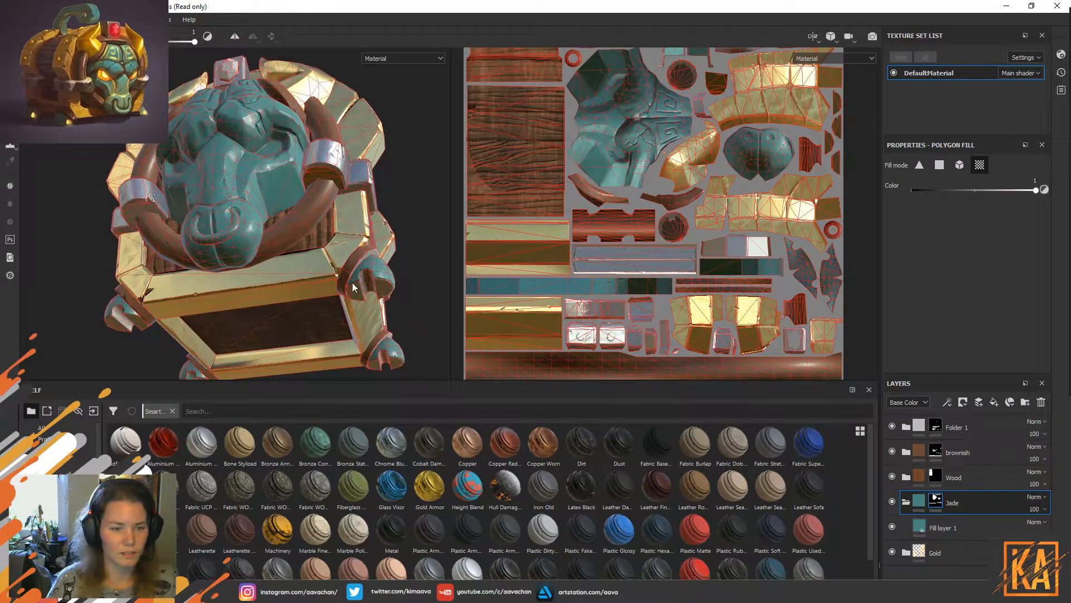
pyautogui.keyDown('alt'); pyautogui.moveTo(240, 262); pyautogui.dragTo(187, 268); pyautogui.keyUp('alt')
pyautogui.scroll(3, 214, 285)
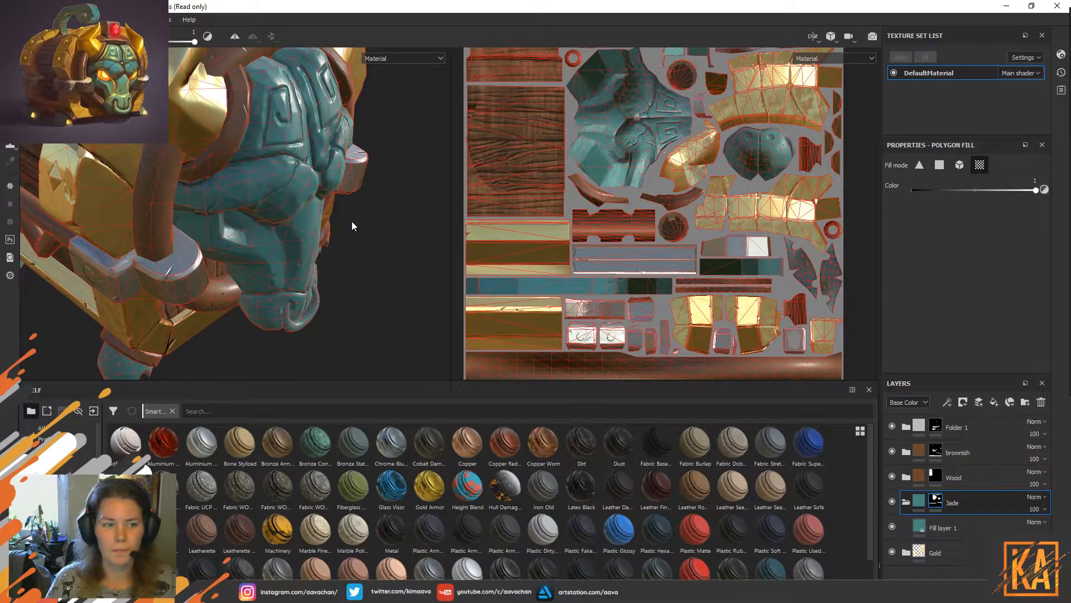
pyautogui.keyDown('alt'); pyautogui.moveTo(355, 226); pyautogui.dragTo(478, 265); pyautogui.keyUp('alt')
pyautogui.keyDown('alt'); pyautogui.moveTo(128, 278); pyautogui.dragTo(88, 306); pyautogui.keyUp('alt')
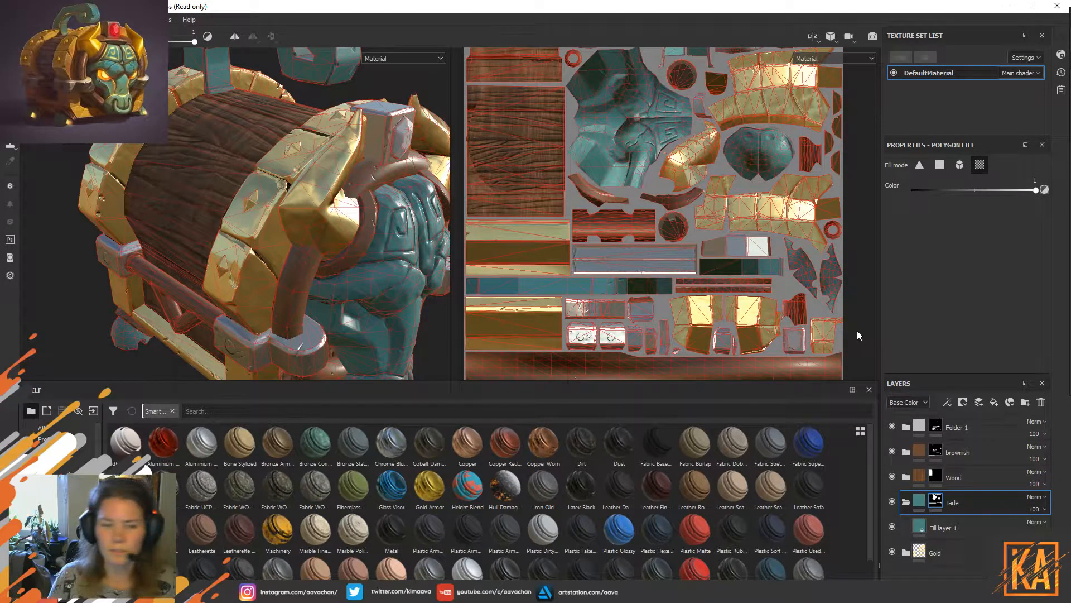
pyautogui.keyDown('alt'); pyautogui.moveTo(345, 93); pyautogui.dragTo(407, 350); pyautogui.keyUp('alt')
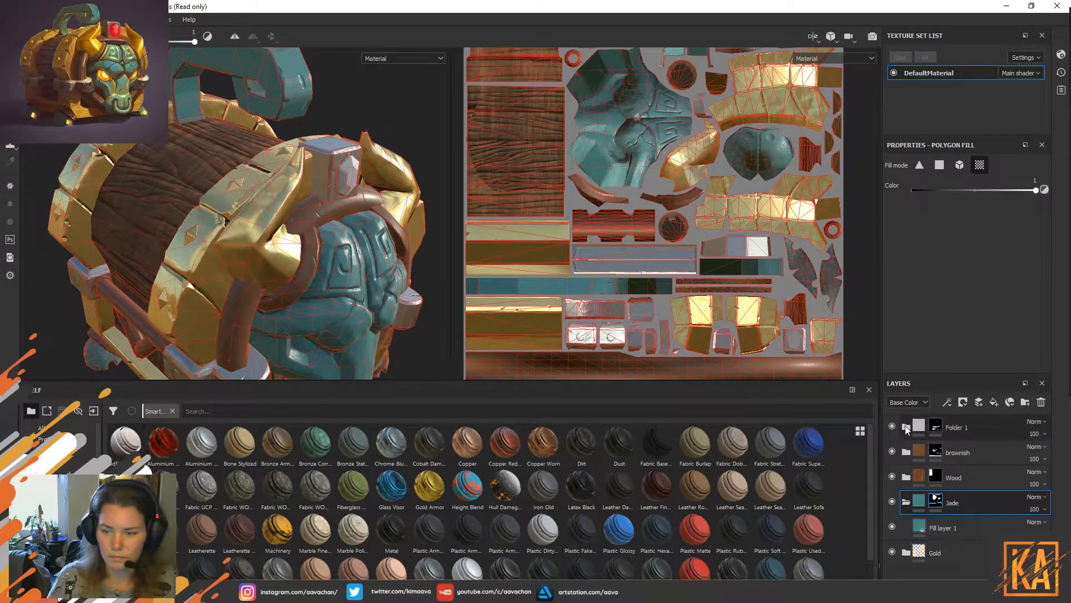
# Collapse the Jade folder and add the red anodized aluminium smart material at the very bottom of the layer stack.
pyautogui.click(905, 502)
pyautogui.click(968, 431)
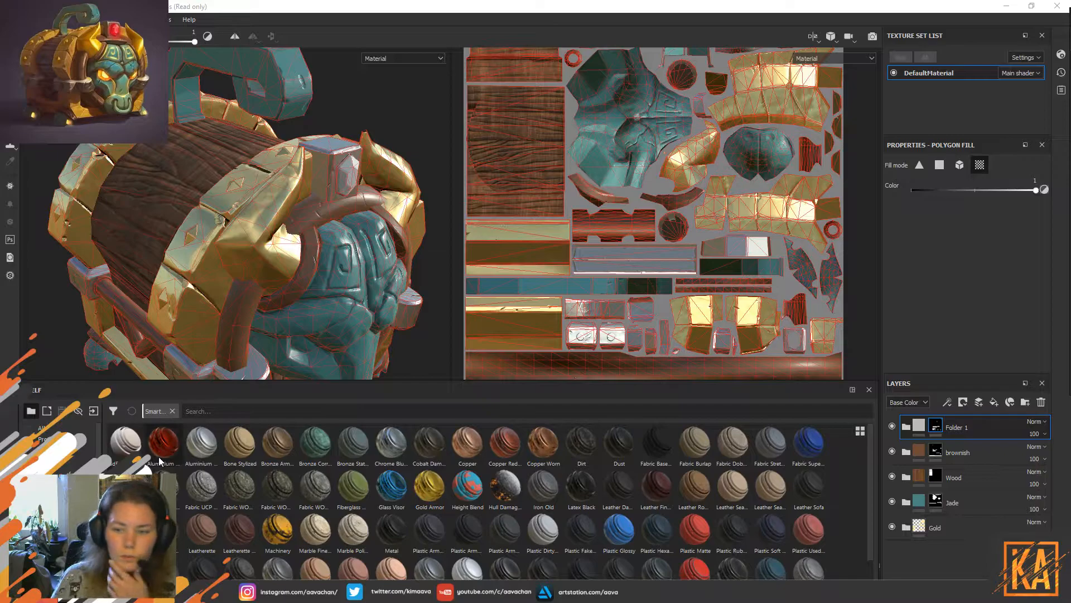
pyautogui.moveTo(163, 443); pyautogui.dragTo(976, 550)
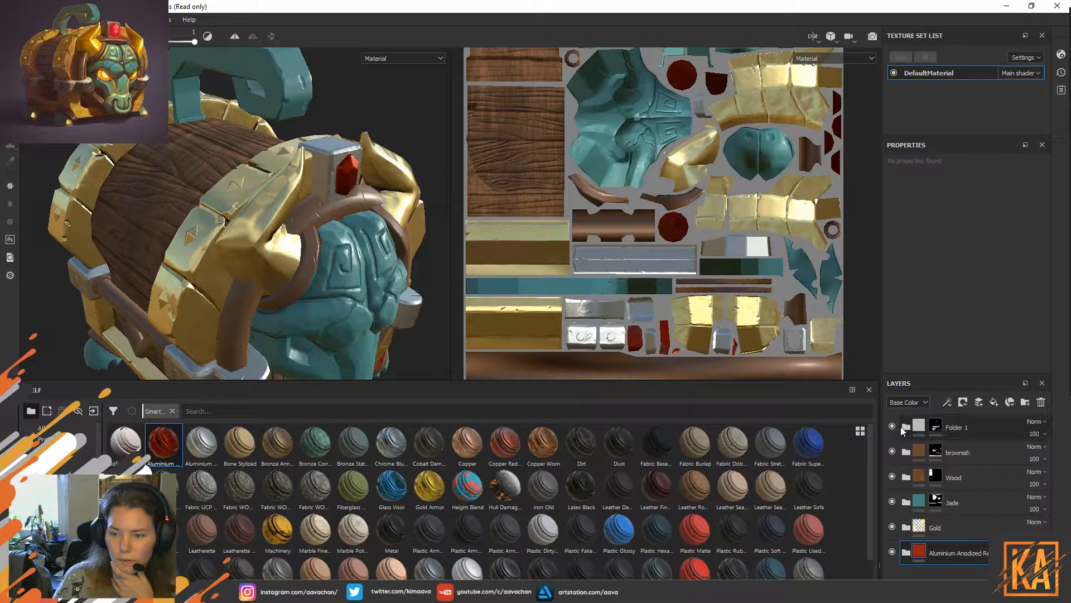
# Rename Folder 1 as metal.
pyautogui.doubleClick(941, 427)
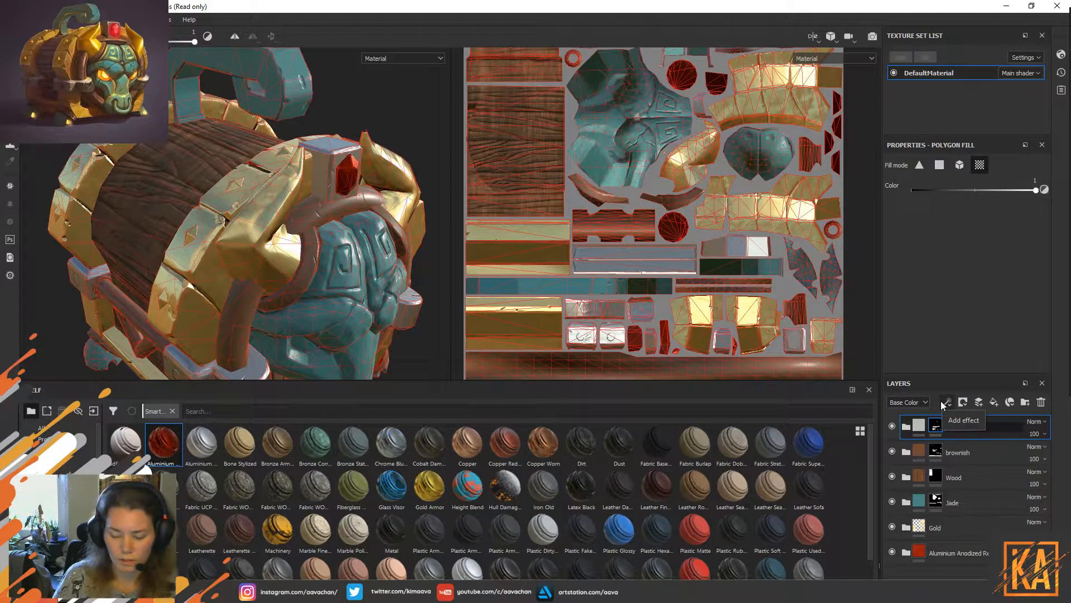
pyautogui.write('metal')
pyautogui.press('Return')
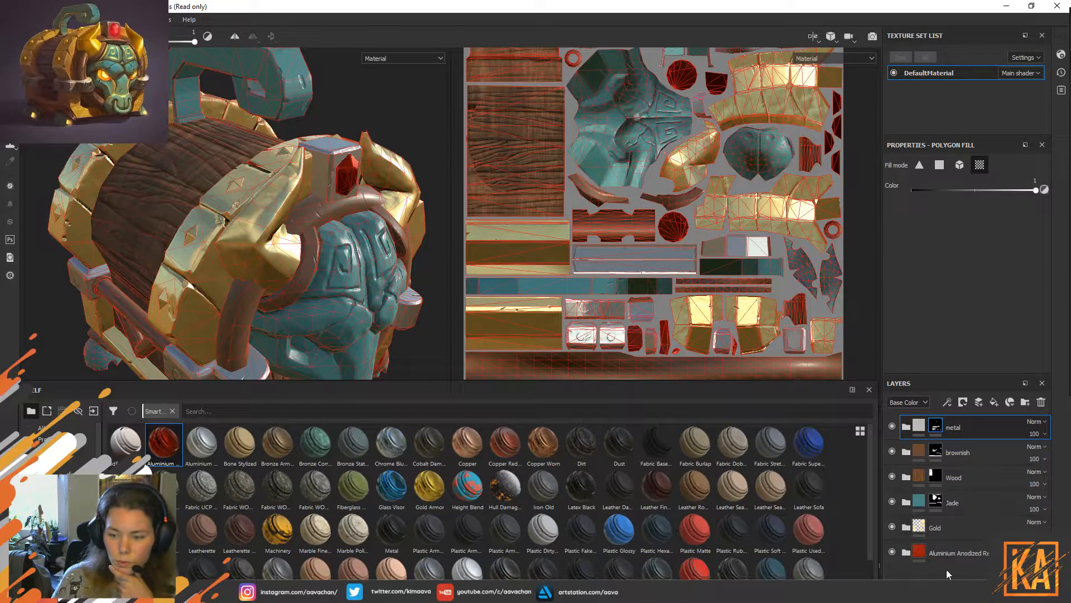
# Rename the red anodized aluminium material folder as Ruby.
pyautogui.doubleClick(969, 552)
pyautogui.write('tube')
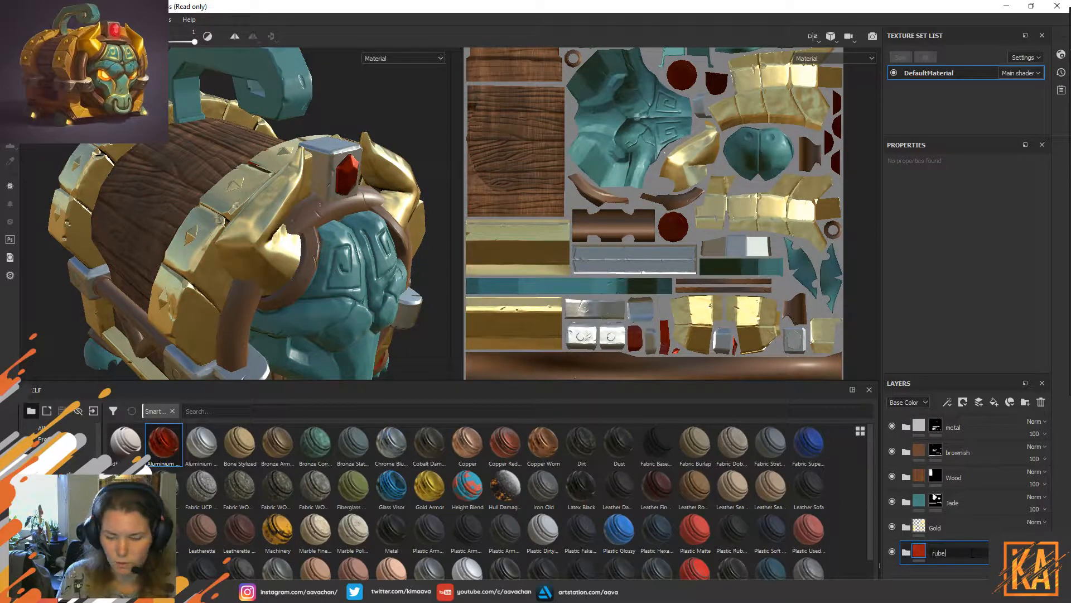
pyautogui.doubleClick(943, 550)
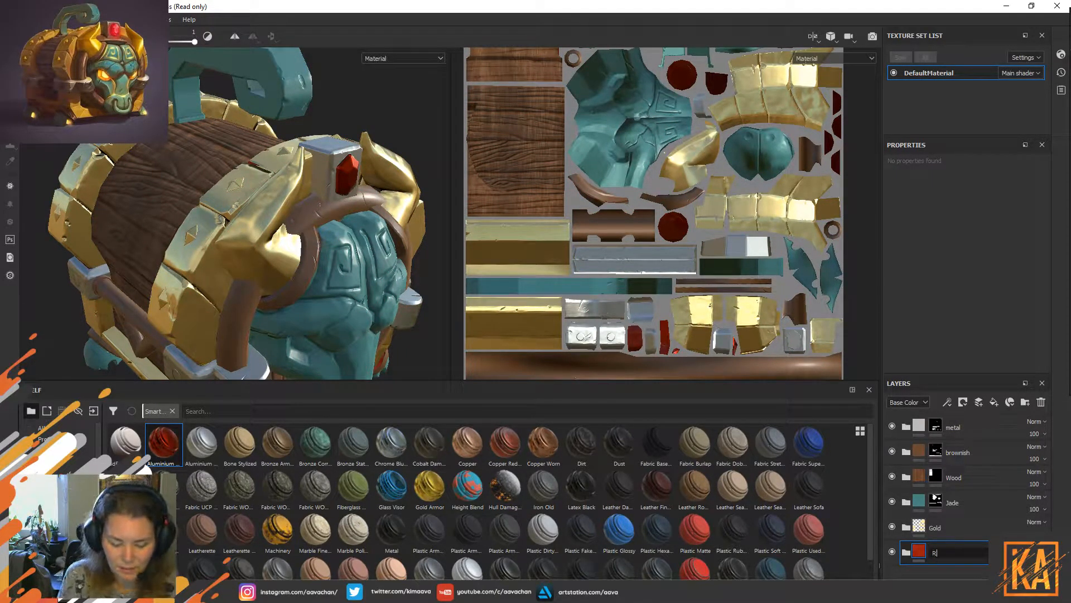
pyautogui.press('Return')
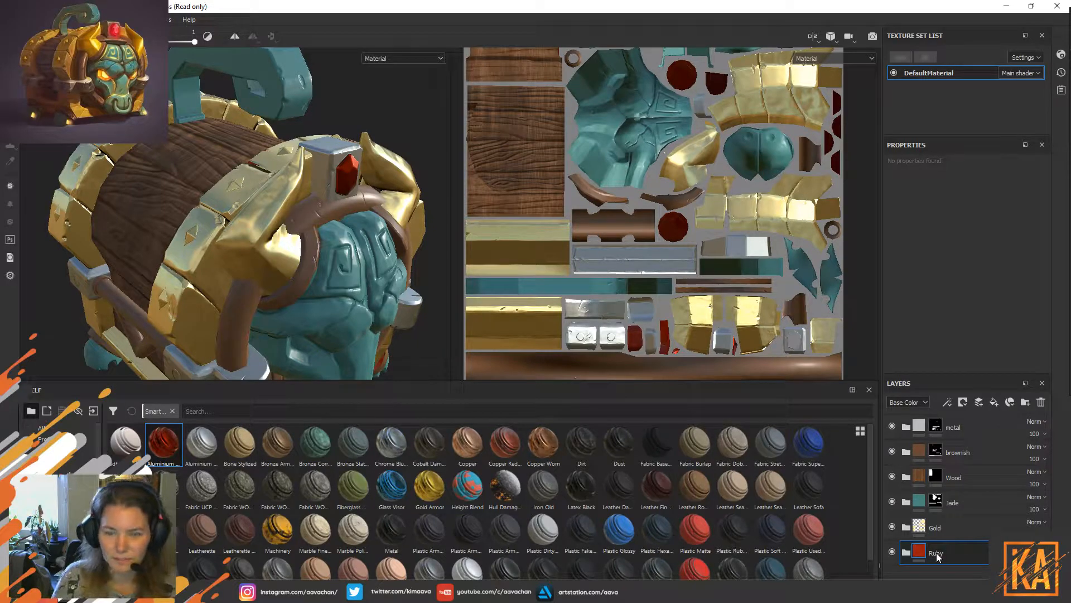
# Expand the Gold folder and copy the mask of its Gold Pure layer.
pyautogui.keyDown('alt'); pyautogui.moveTo(375, 141); pyautogui.dragTo(410, 170); pyautogui.keyUp('alt')
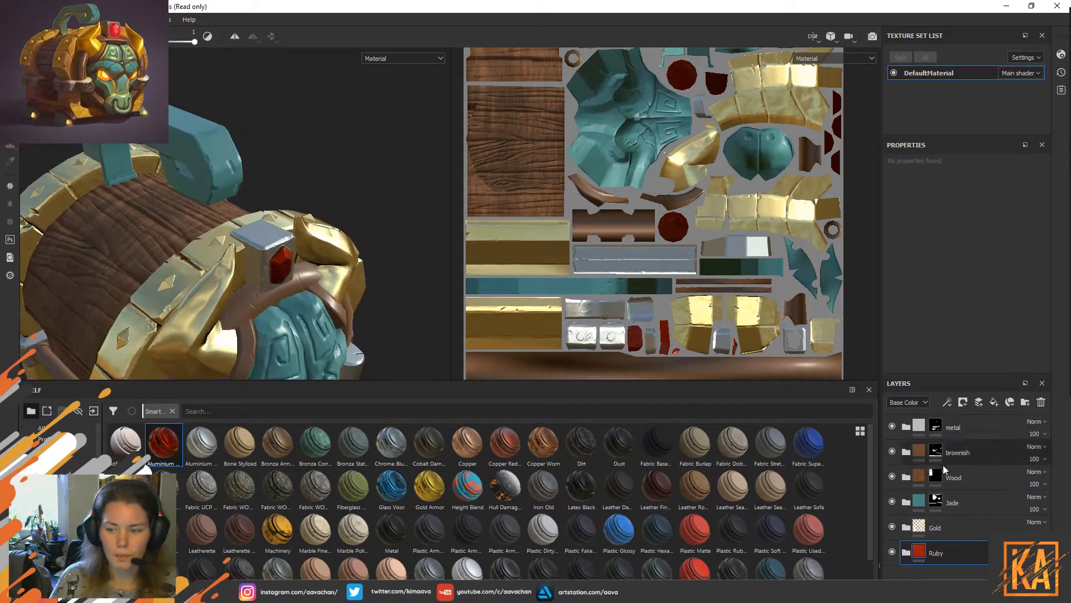
pyautogui.click(906, 527)
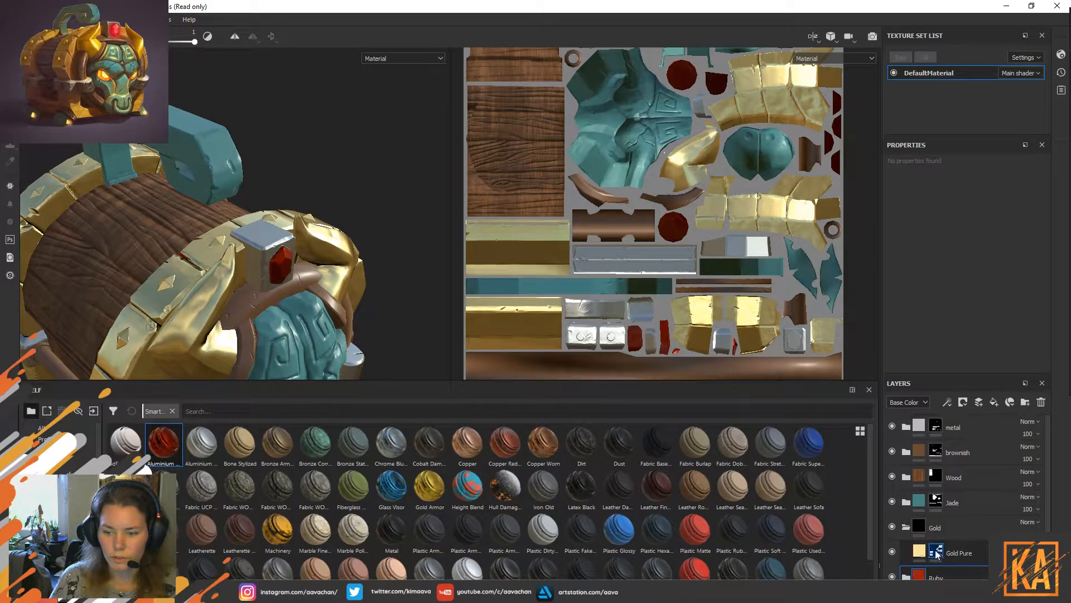
pyautogui.click(937, 552)
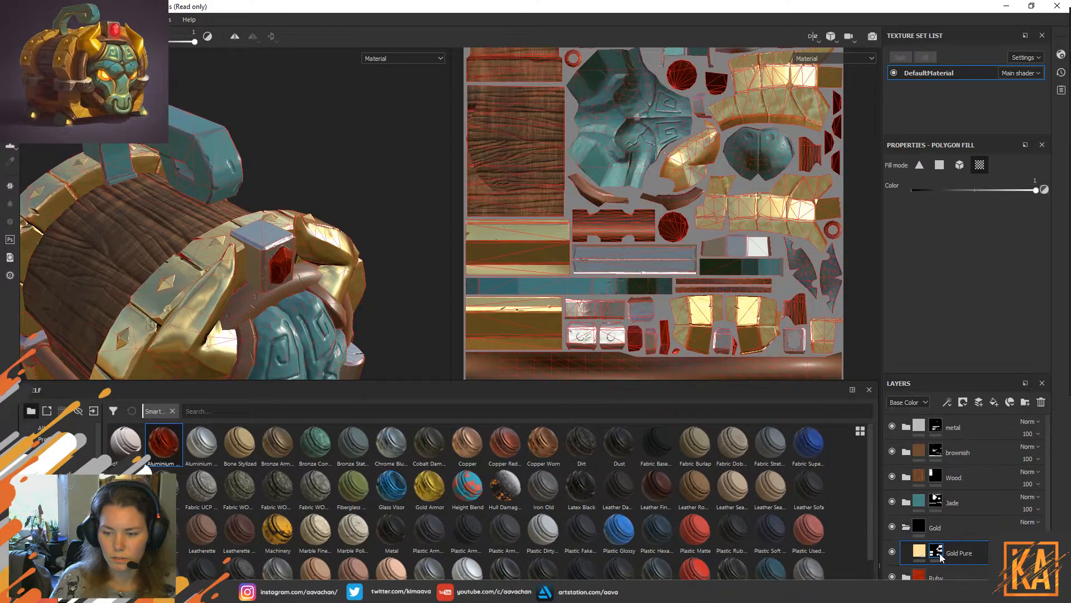
pyautogui.moveTo(941, 556)
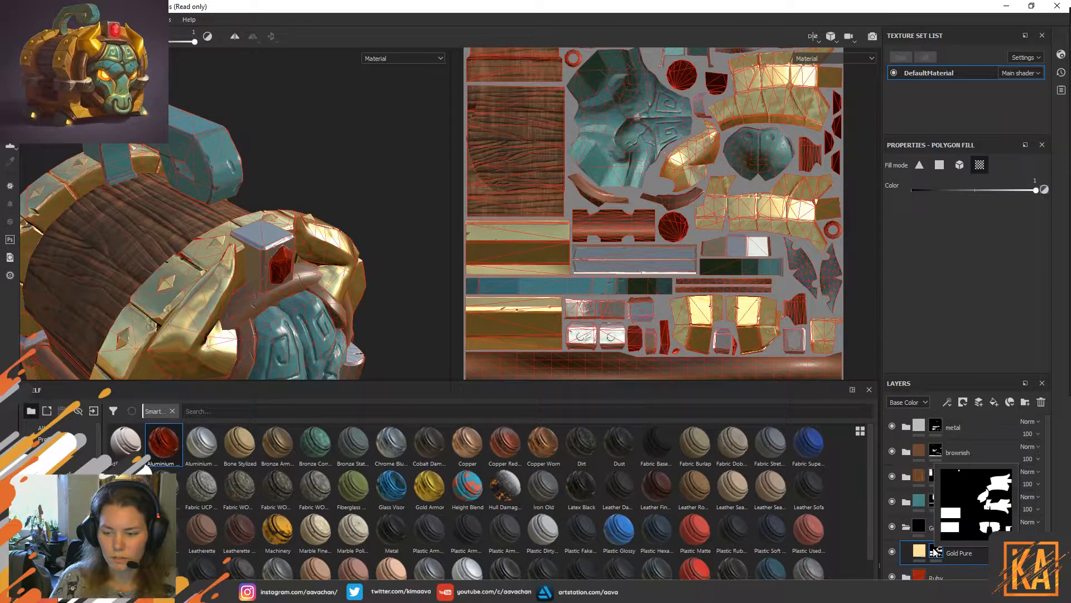
pyautogui.click(923, 526)
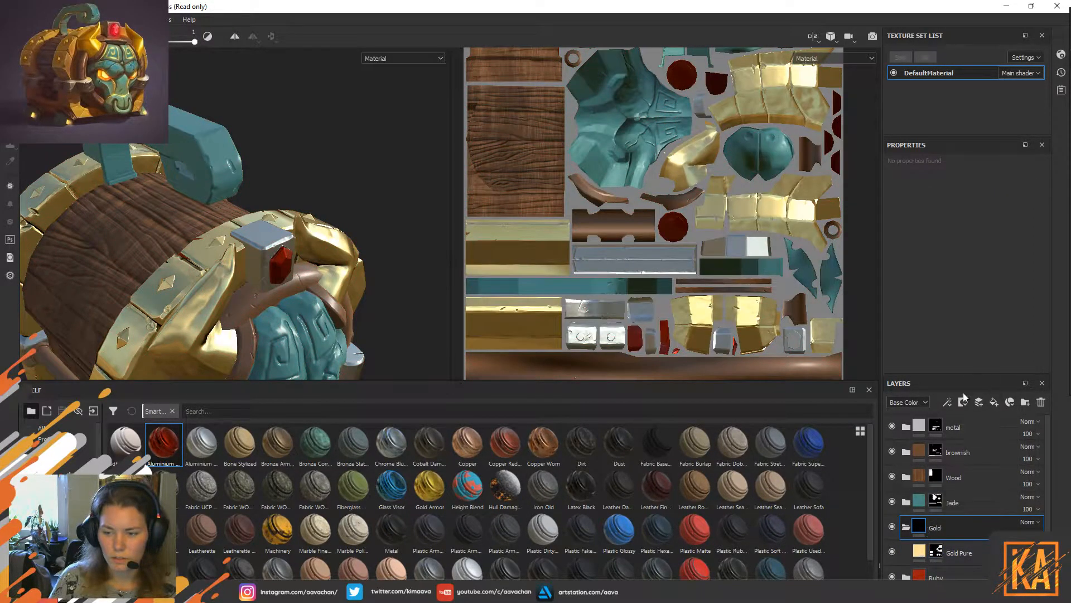
pyautogui.moveTo(935, 553)
pyautogui.mouseDown()
pyautogui.moveTo(930, 528)
pyautogui.moveTo(933, 543)
pyautogui.mouseUp()
pyautogui.rightClick(935, 552)
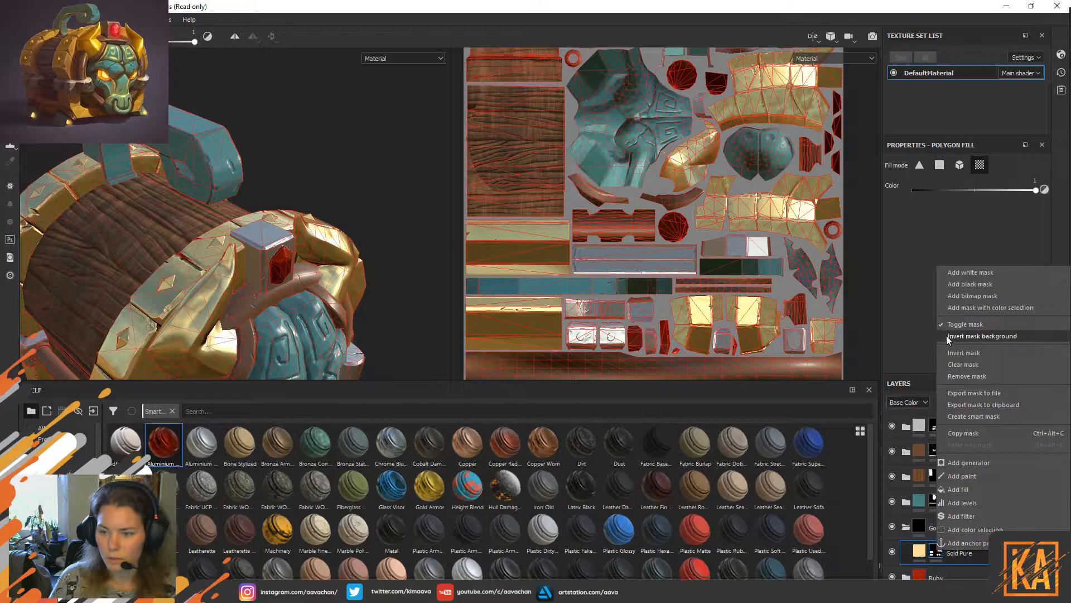
pyautogui.click(977, 429)
# Add a black mask to the Gold folder and paste the copied Gold Pure mask into it.
pyautogui.rightClick(918, 524)
pyautogui.click(919, 524)
pyautogui.click(963, 402)
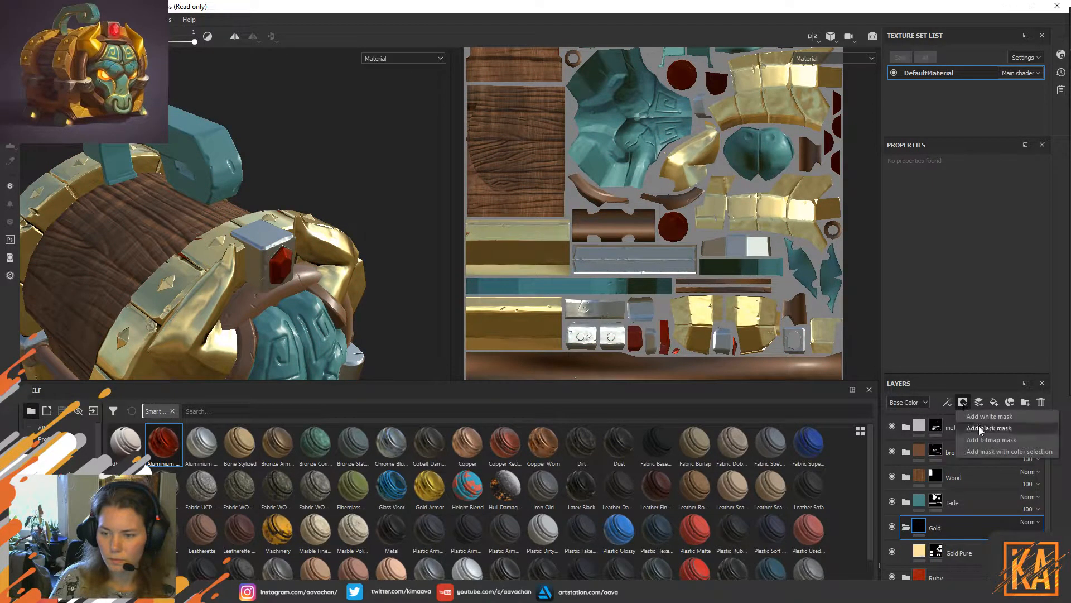
pyautogui.click(981, 428)
pyautogui.rightClick(933, 524)
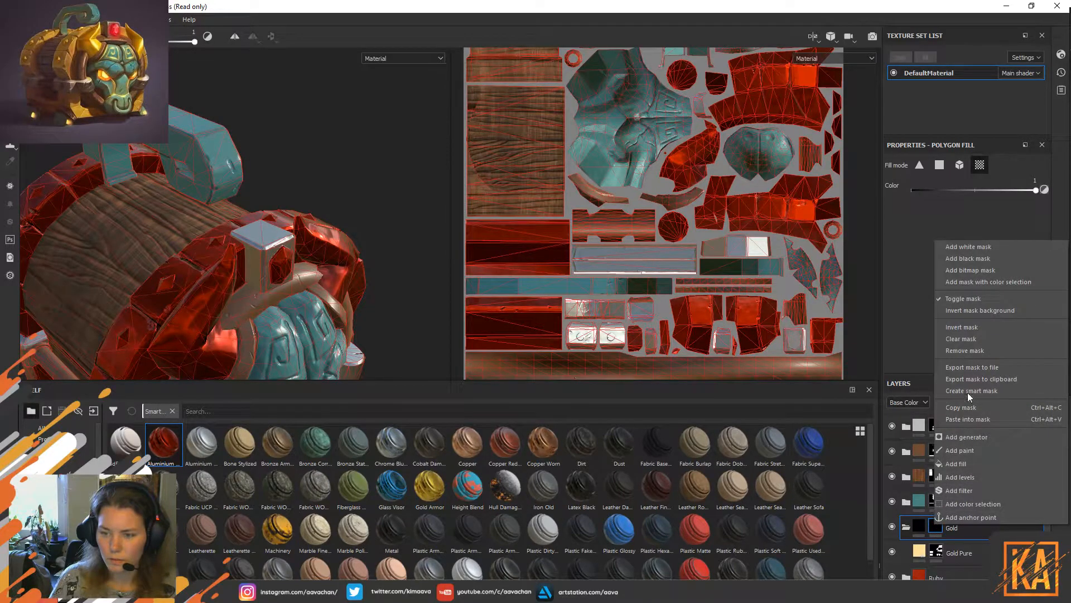
pyautogui.click(971, 419)
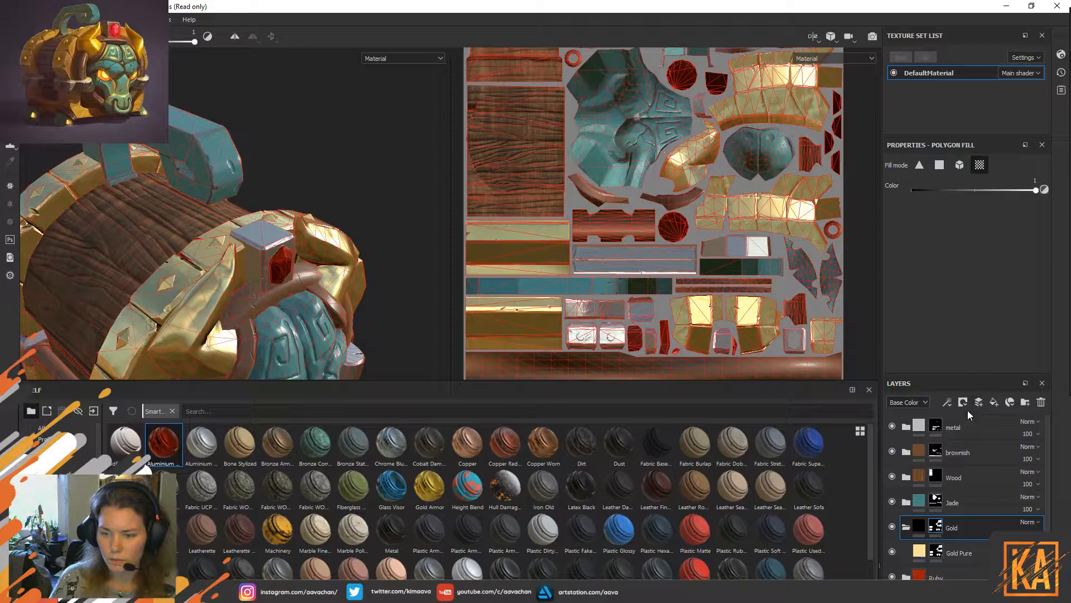
# Examine the red gaps in the chest's gold rim and check them by toggling the Ruby folder's visibility.
pyautogui.keyDown('alt'); pyautogui.moveTo(326, 152); pyautogui.dragTo(399, 175, button='middle'); pyautogui.keyUp('alt')
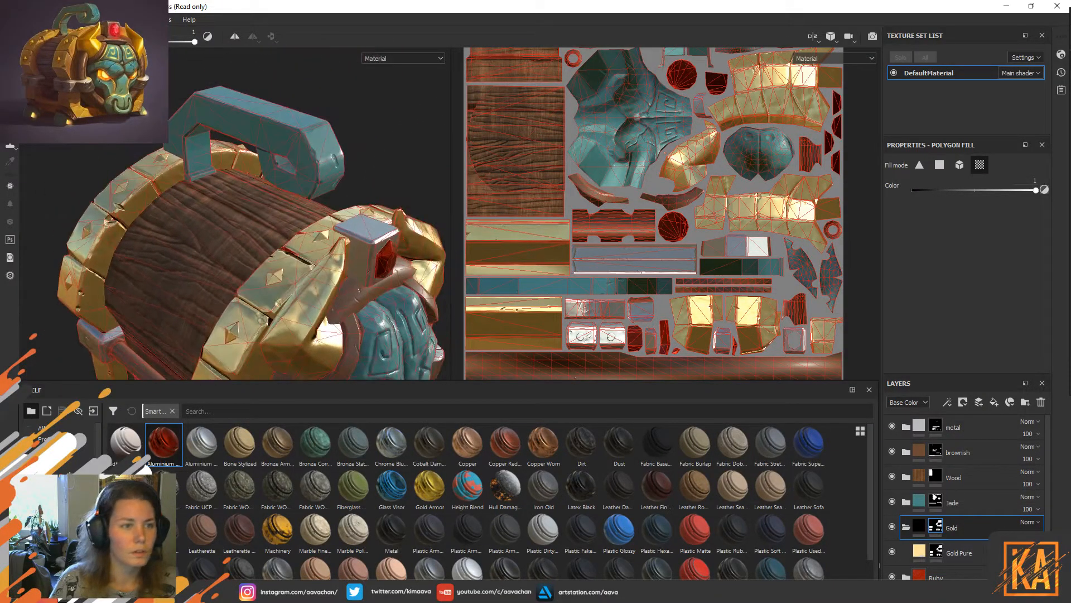
pyautogui.keyDown('alt'); pyautogui.moveTo(399, 176); pyautogui.dragTo(287, 286); pyautogui.keyUp('alt')
pyautogui.keyDown('alt'); pyautogui.moveTo(287, 286); pyautogui.dragTo(374, 152, button='middle'); pyautogui.keyUp('alt')
pyautogui.keyDown('alt'); pyautogui.moveTo(374, 152); pyautogui.dragTo(375, 185); pyautogui.keyUp('alt')
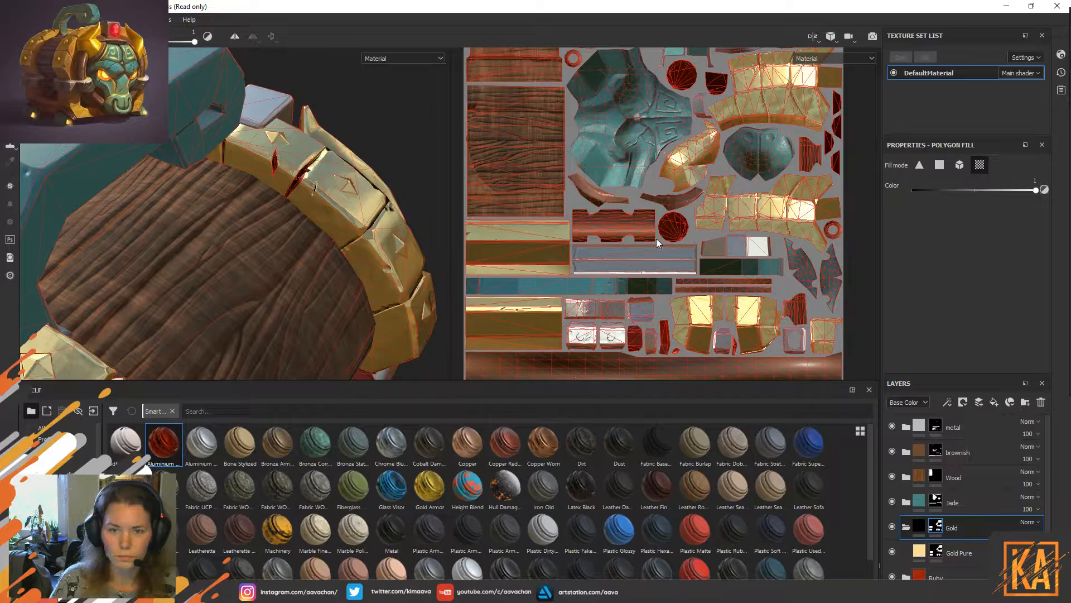
pyautogui.scroll(5, 346, 142)
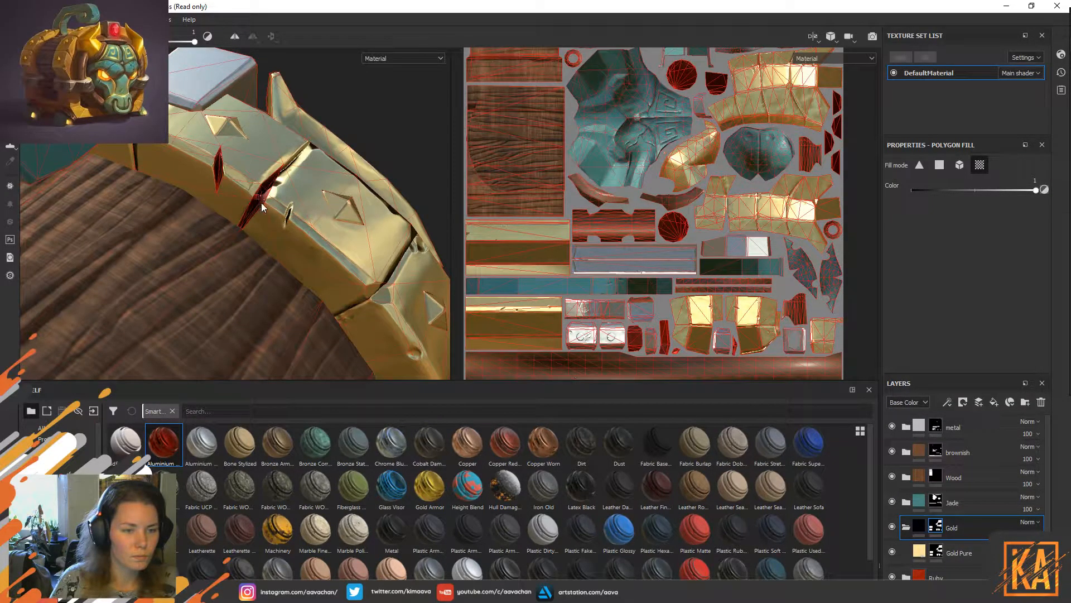
pyautogui.moveTo(977, 528)
pyautogui.mouseDown()
pyautogui.moveTo(977, 575)
pyautogui.moveTo(978, 513)
pyautogui.mouseUp()
pyautogui.click(892, 576)
pyautogui.click(892, 576)
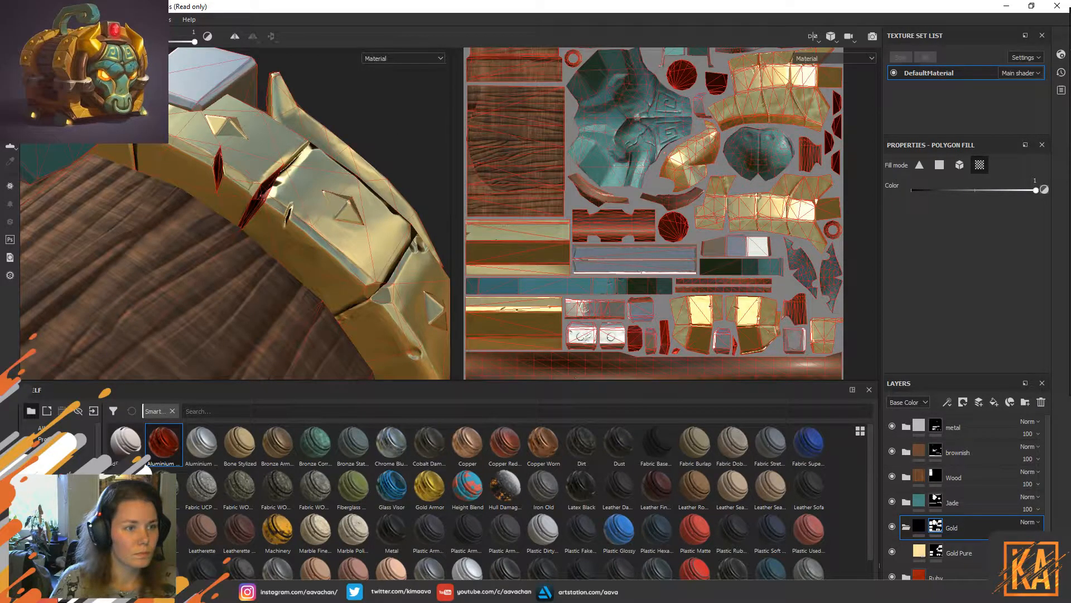
# Examine the UV layout around the gold horn islands and the small red islands beside them.
pyautogui.keyDown('alt'); pyautogui.moveTo(723, 95); pyautogui.dragTo(729, 133, button='middle'); pyautogui.keyUp('alt')
pyautogui.keyDown('alt'); pyautogui.moveTo(708, 304); pyautogui.dragTo(618, 302, button='middle'); pyautogui.keyUp('alt')
pyautogui.scroll(-1, 618, 302)
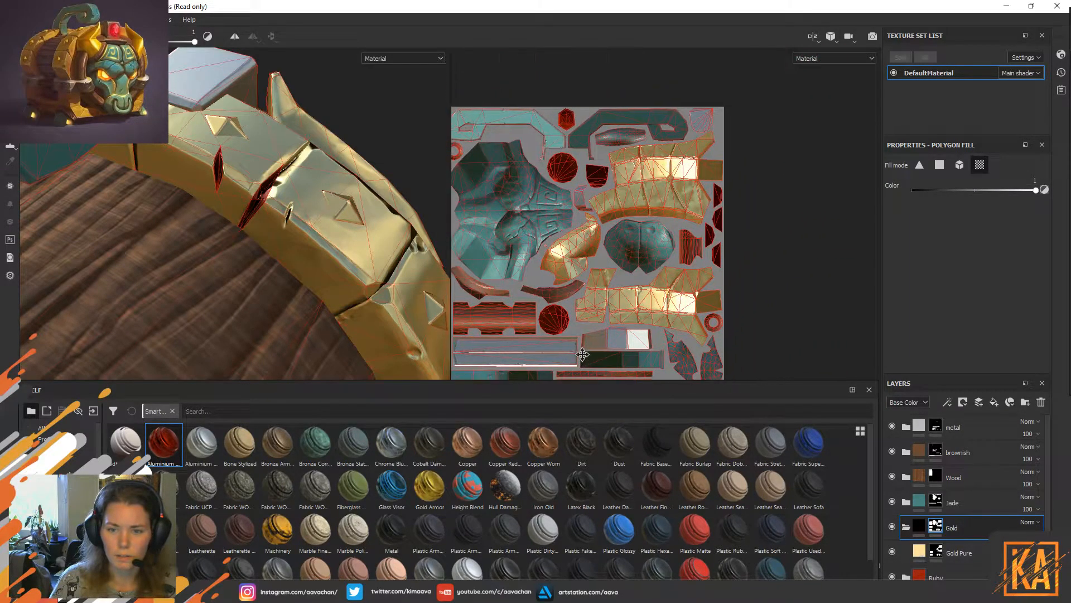
pyautogui.scroll(3, 712, 300)
pyautogui.keyDown('alt'); pyautogui.moveTo(712, 300); pyautogui.dragTo(723, 252, button='middle'); pyautogui.keyUp('alt')
pyautogui.scroll(5, 700, 307)
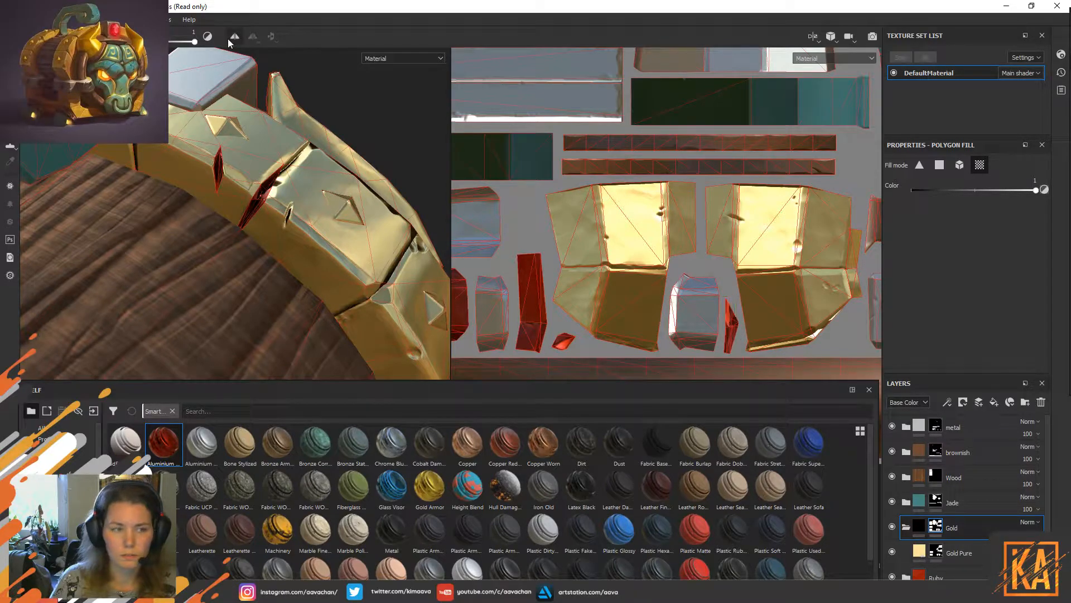
# Try a quad polygon fill on the horn in the Jade mask and undo it.
pyautogui.press('F2')
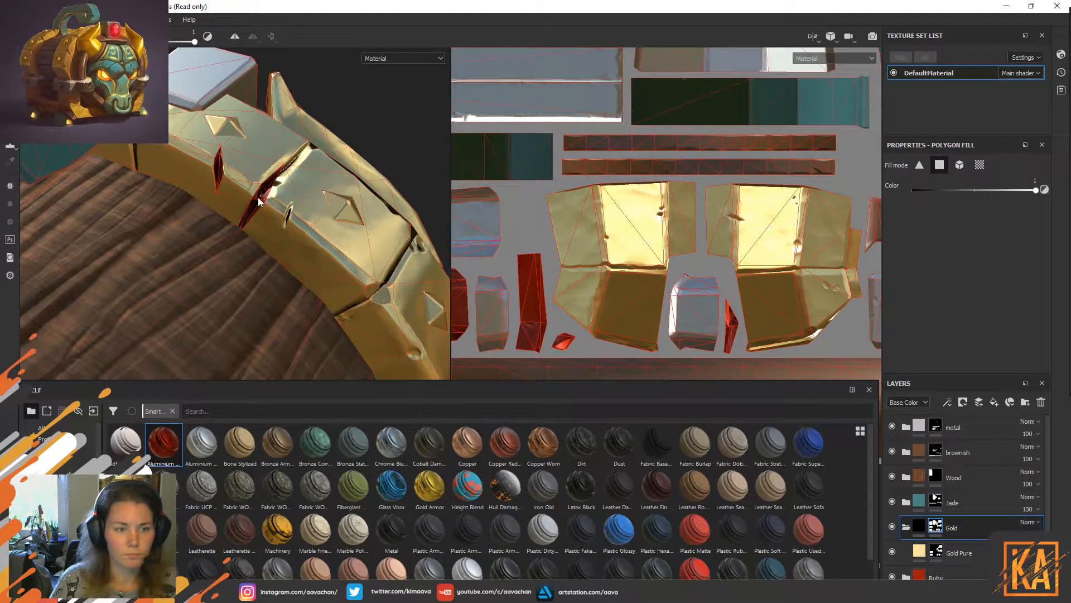
pyautogui.click(953, 502)
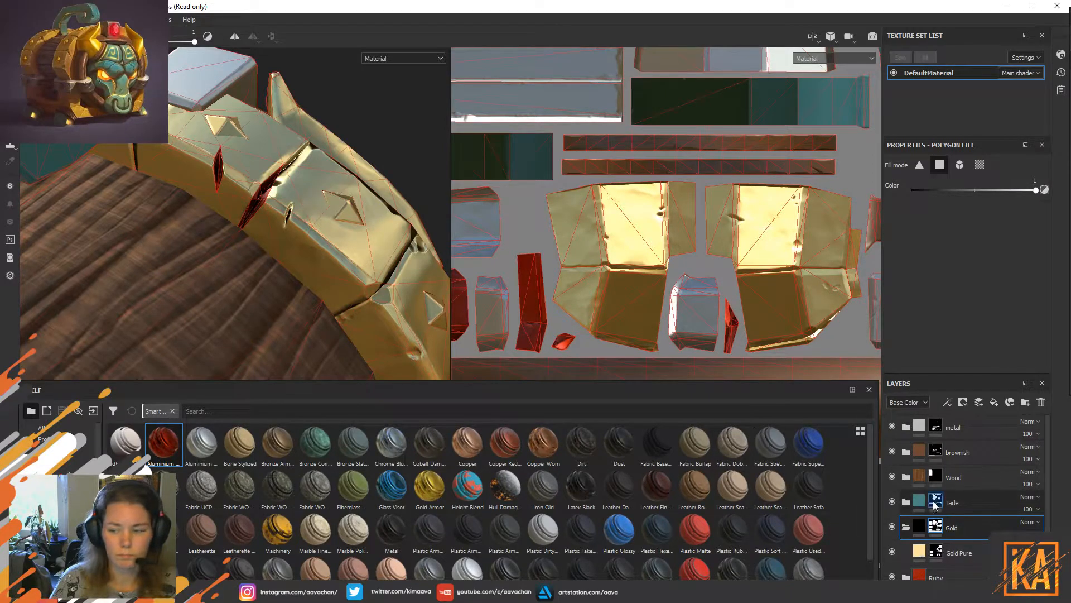
pyautogui.keyDown('alt'); pyautogui.moveTo(386, 149); pyautogui.dragTo(240, 165); pyautogui.keyUp('alt')
pyautogui.click(320, 244)
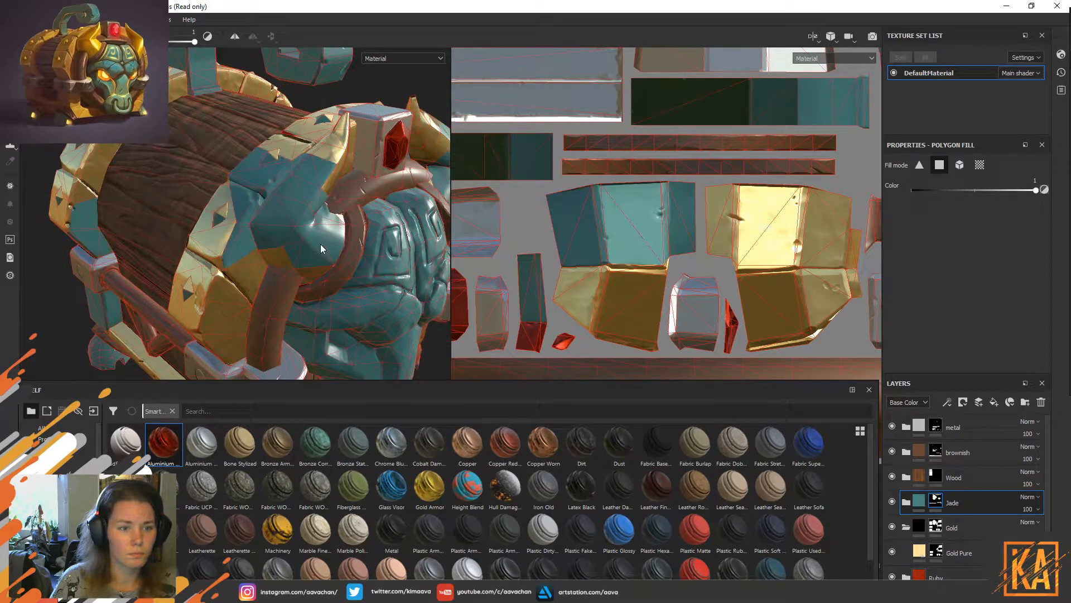
pyautogui.hotkey('ctrl', 'z')
pyautogui.scroll(5, 316, 226)
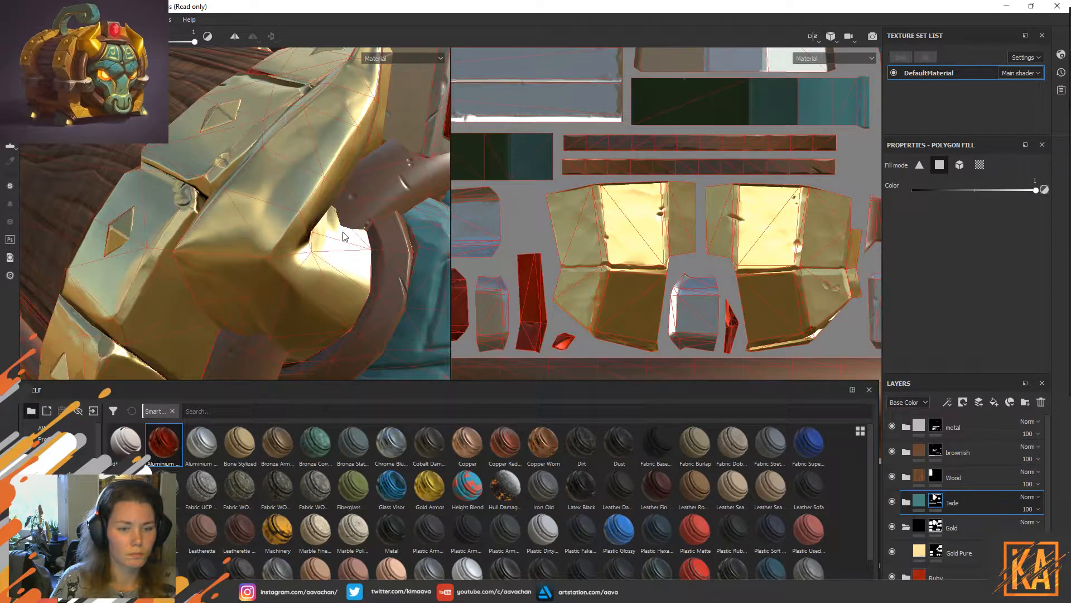
pyautogui.keyDown('alt'); pyautogui.moveTo(343, 234); pyautogui.dragTo(351, 246); pyautogui.keyUp('alt')
# Copy the Gold folder's mask and compare the folder with the Gold Pure layer inside it.
pyautogui.click(926, 558)
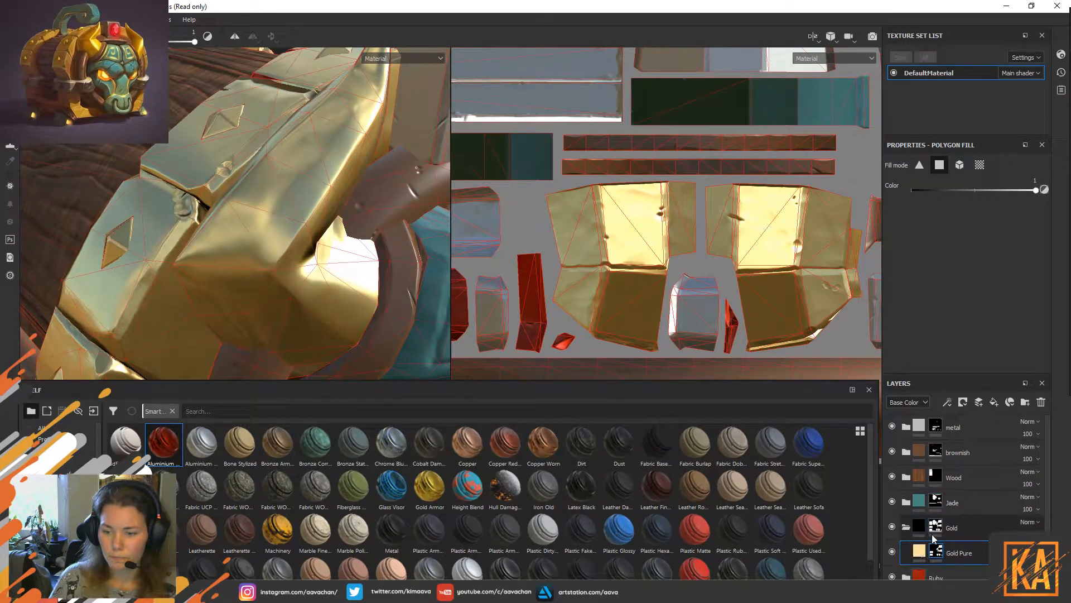
pyautogui.click(918, 530)
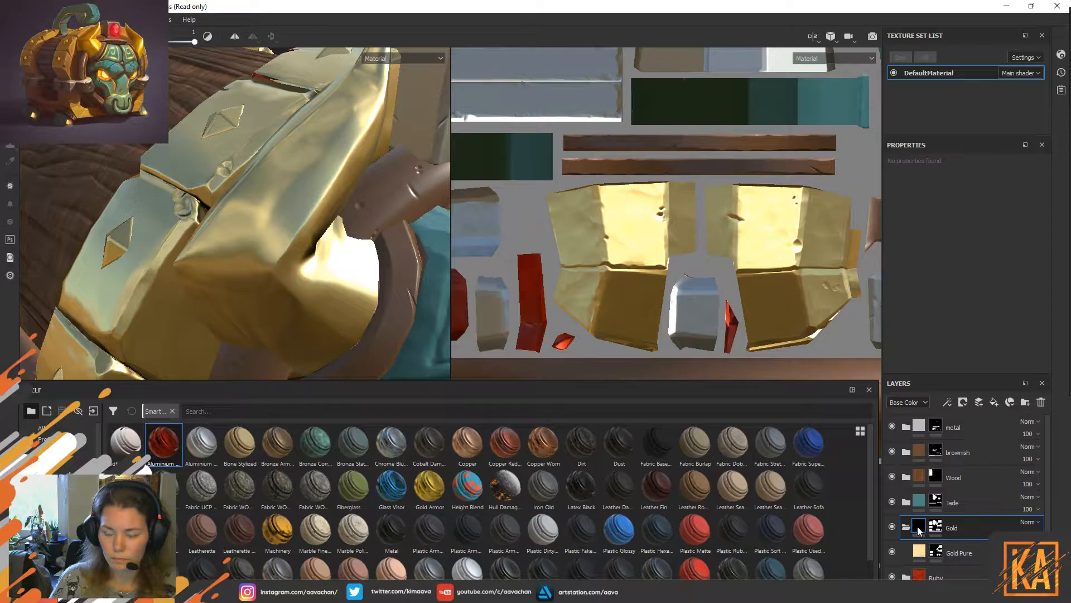
pyautogui.moveTo(919, 529)
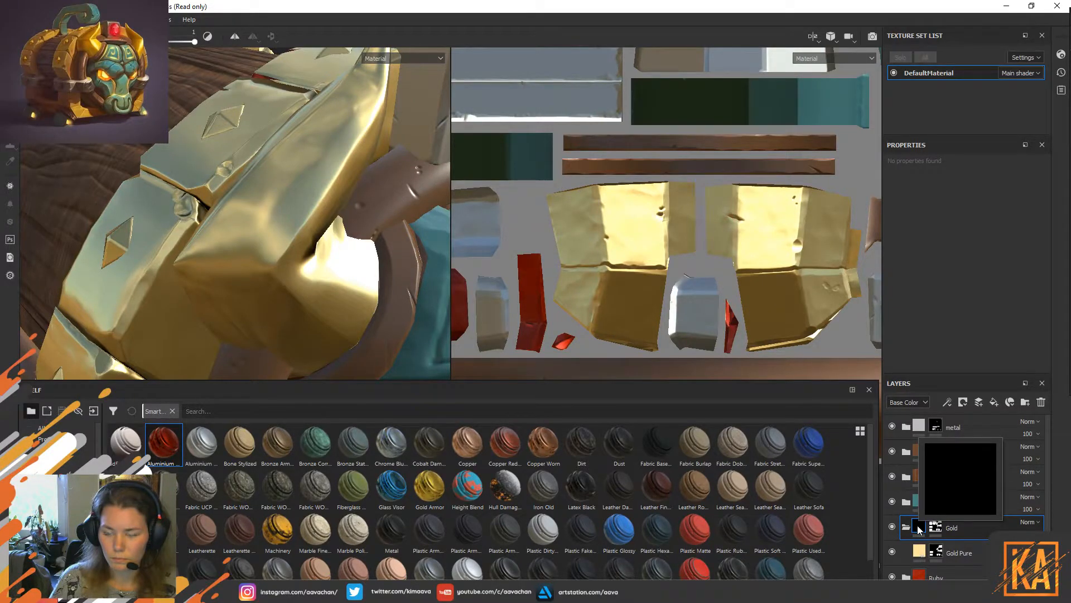
pyautogui.rightClick(935, 527)
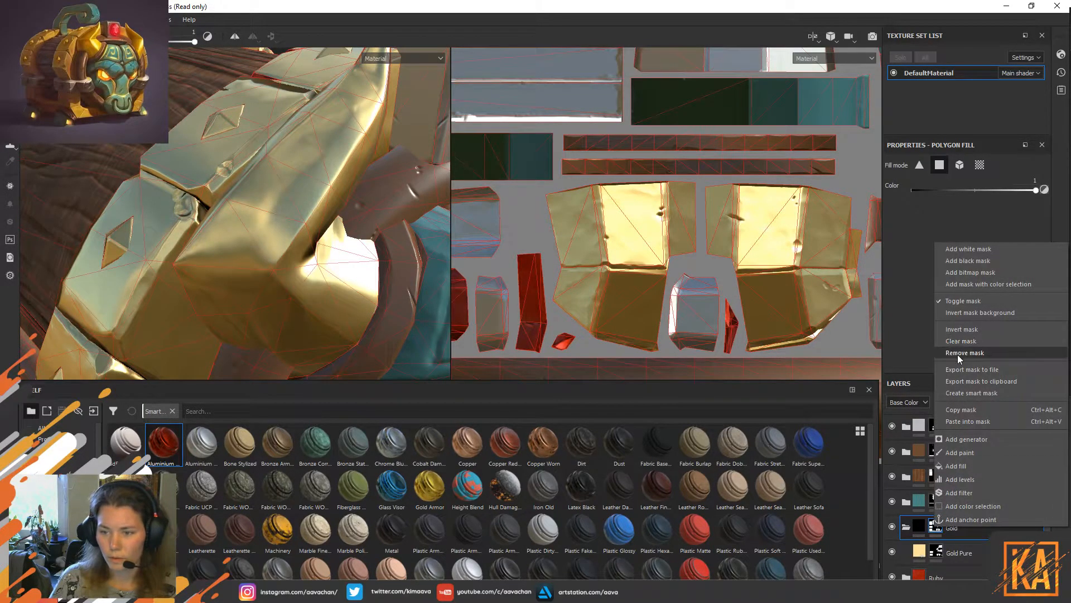
pyautogui.click(965, 414)
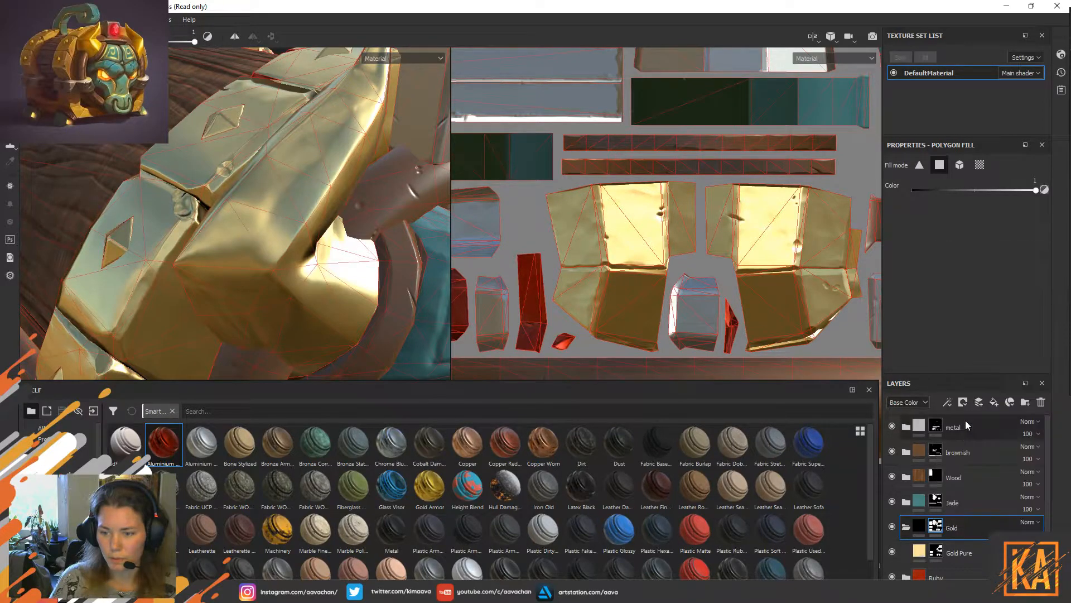
pyautogui.rightClick(918, 528)
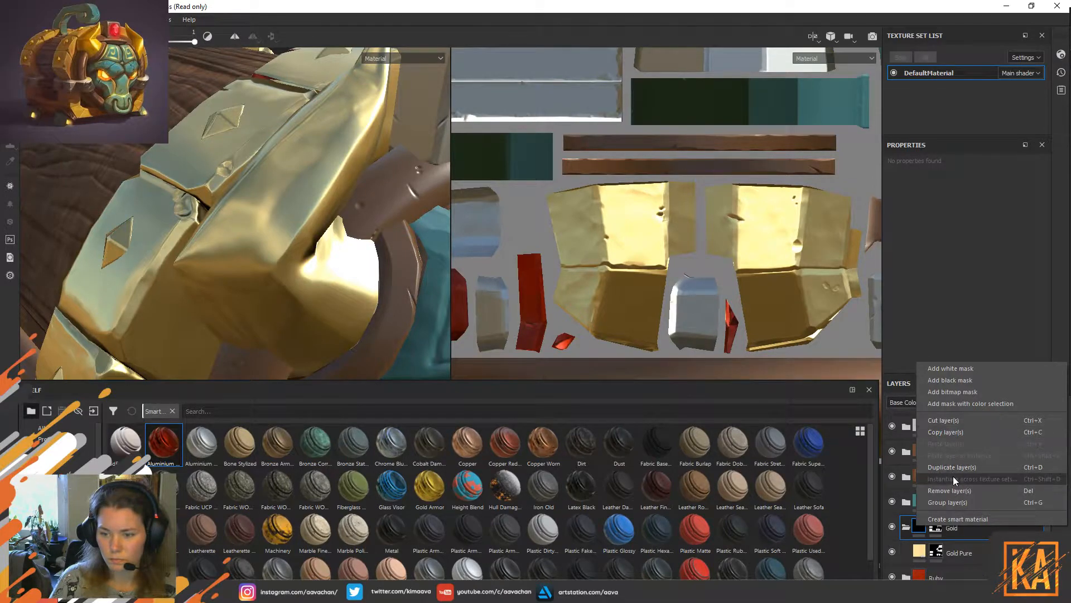
pyautogui.click(967, 560)
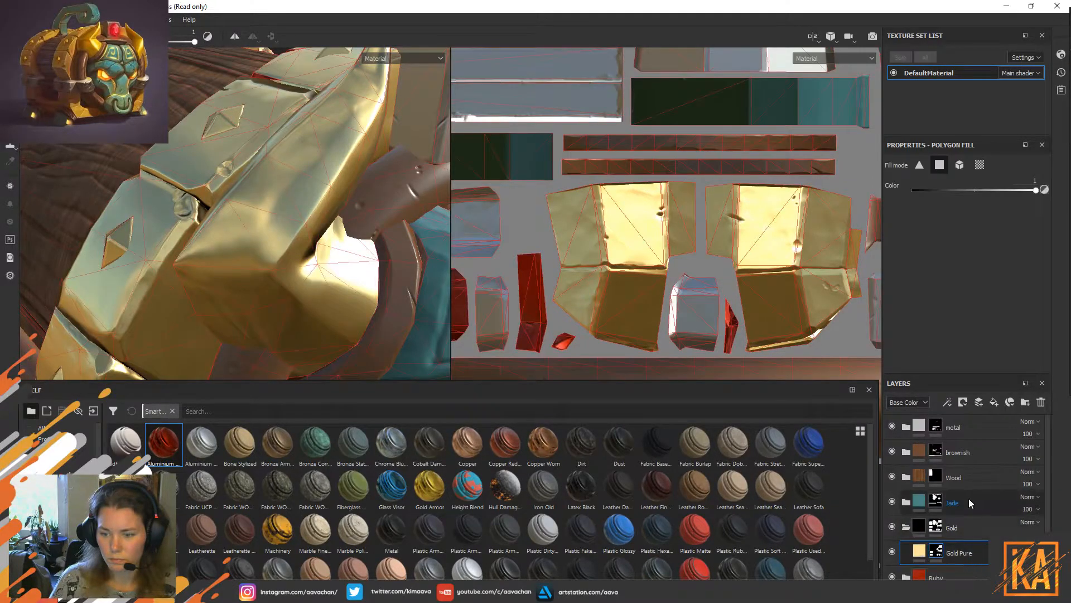
pyautogui.click(918, 529)
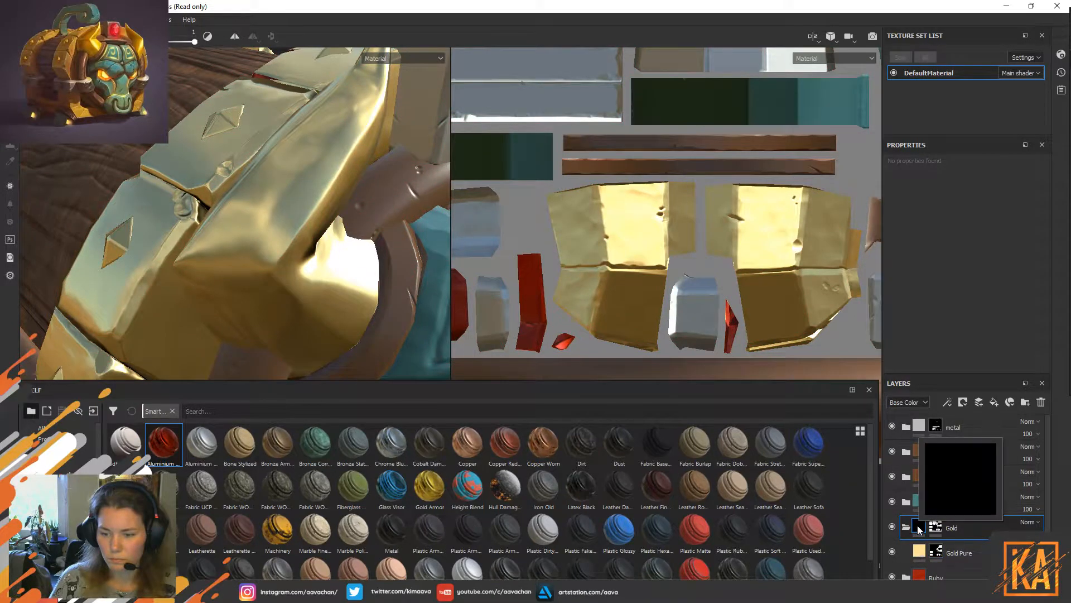
# Move the Gold Pure layer out of the Gold folder to sit above it, and delete the emptied folder.
pyautogui.click(920, 552)
pyautogui.click(937, 553)
pyautogui.click(936, 527)
pyautogui.moveTo(958, 552); pyautogui.dragTo(959, 516)
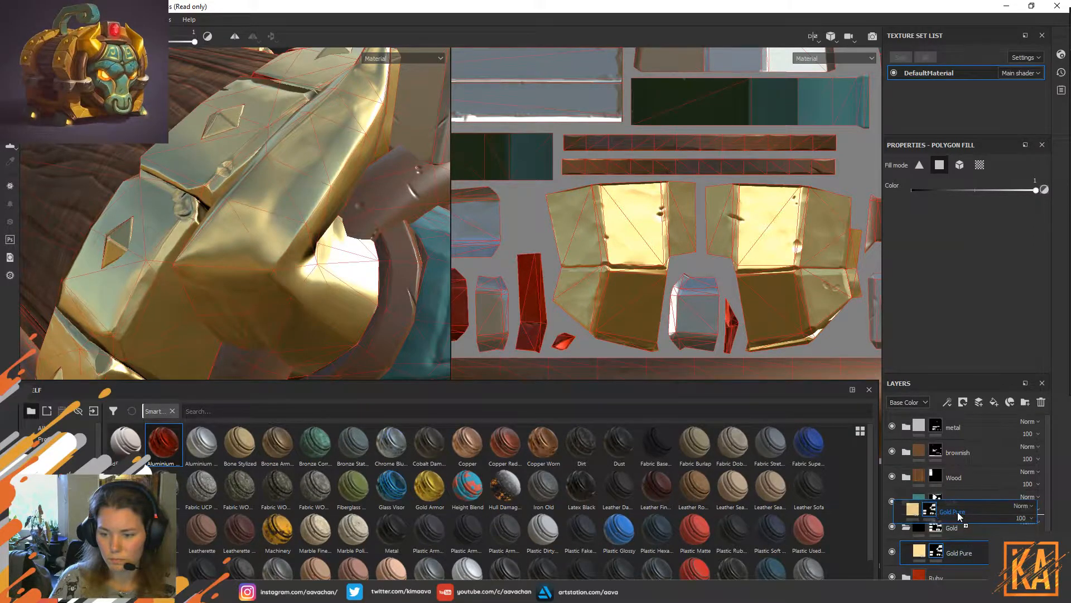
pyautogui.click(957, 553)
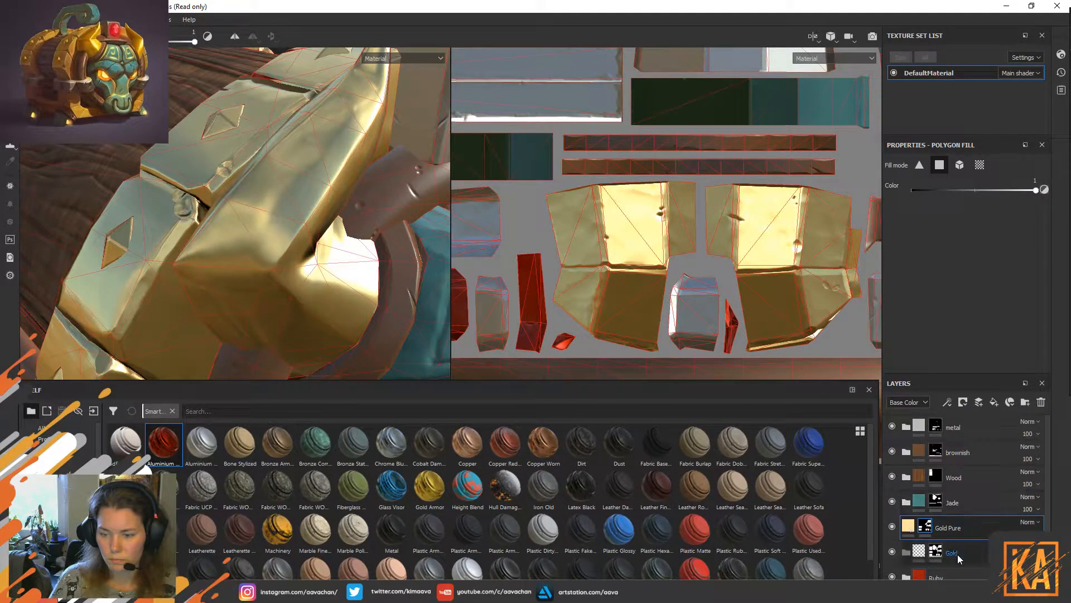
pyautogui.click(1041, 401)
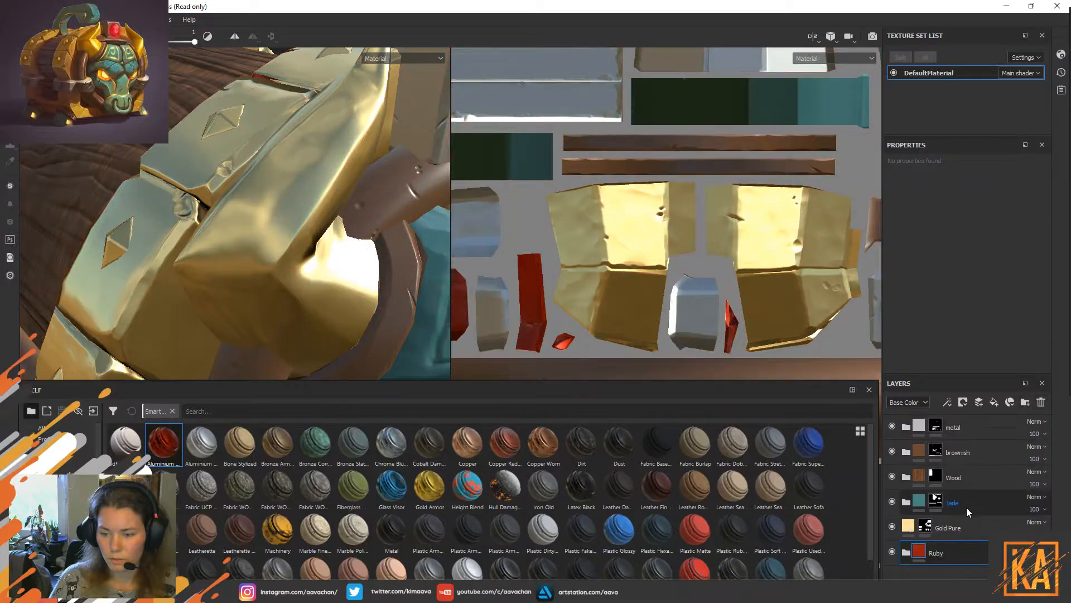
# Fill the small red shard islands beside the horn islands in the Gold Pure mask using UV chunk fill.
pyautogui.click(922, 530)
pyautogui.scroll(2, 453, 287)
pyautogui.scroll(-2, 659, 260)
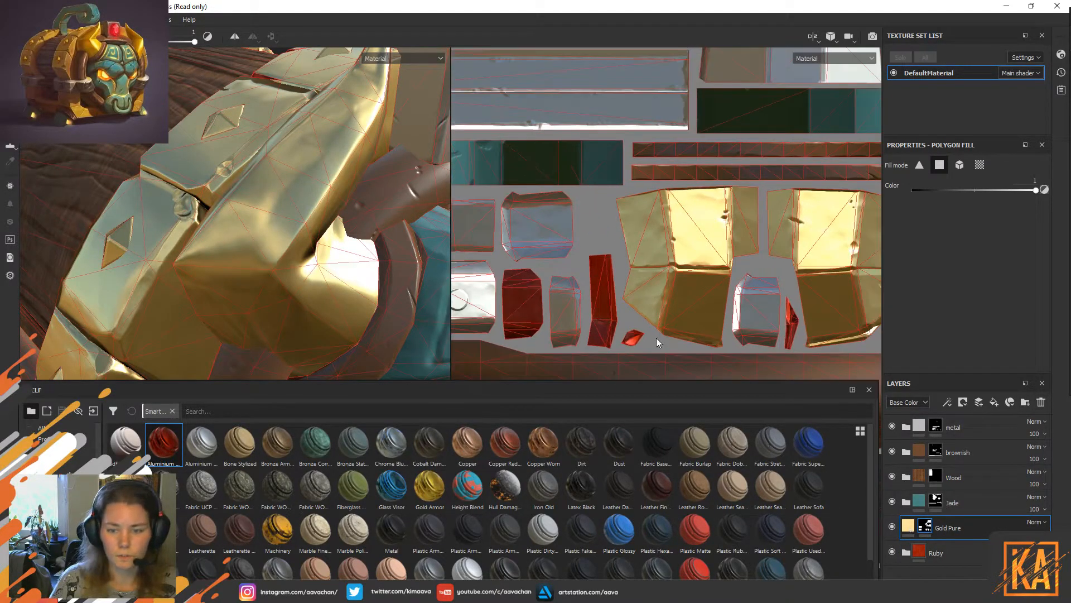
pyautogui.press('4')
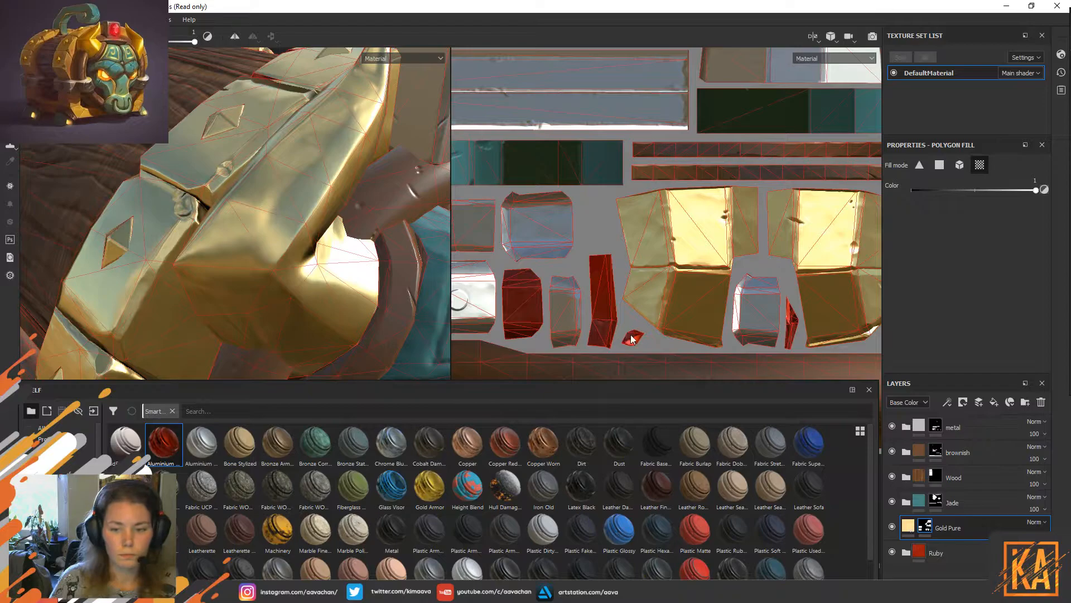
pyautogui.click(793, 326)
# Fill the red rings around the chest's feet in the brownish folder's mask.
pyautogui.moveTo(306, 242)
pyautogui.keyDown('alt'); pyautogui.mouseDown()
pyautogui.moveTo(279, 280)
pyautogui.moveTo(387, 211)
pyautogui.moveTo(290, 236)
pyautogui.moveTo(298, 250)
pyautogui.moveTo(123, 225)
pyautogui.moveTo(210, 277)
pyautogui.moveTo(379, 280)
pyautogui.moveTo(268, 275)
pyautogui.moveTo(294, 249)
pyautogui.mouseUp(); pyautogui.keyUp('alt')
pyautogui.keyDown('alt'); pyautogui.moveTo(294, 249); pyautogui.dragTo(265, 240, button='middle'); pyautogui.keyUp('alt')
pyautogui.keyDown('alt'); pyautogui.moveTo(227, 265); pyautogui.dragTo(194, 256); pyautogui.keyUp('alt')
pyautogui.keyDown('alt'); pyautogui.moveTo(194, 257); pyautogui.dragTo(303, 145, button='right'); pyautogui.keyUp('alt')
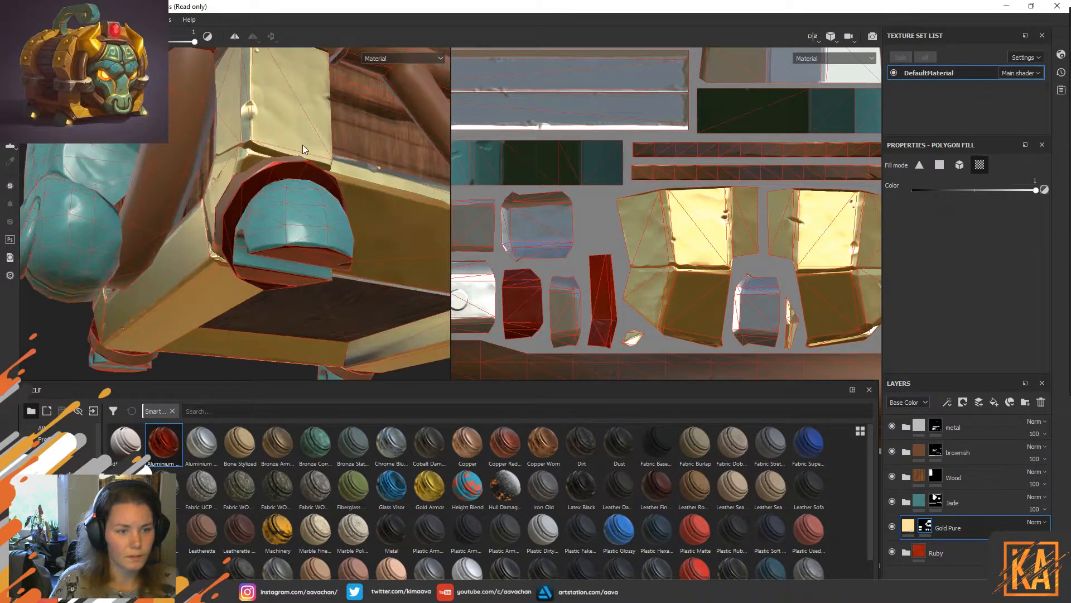
pyautogui.click(936, 455)
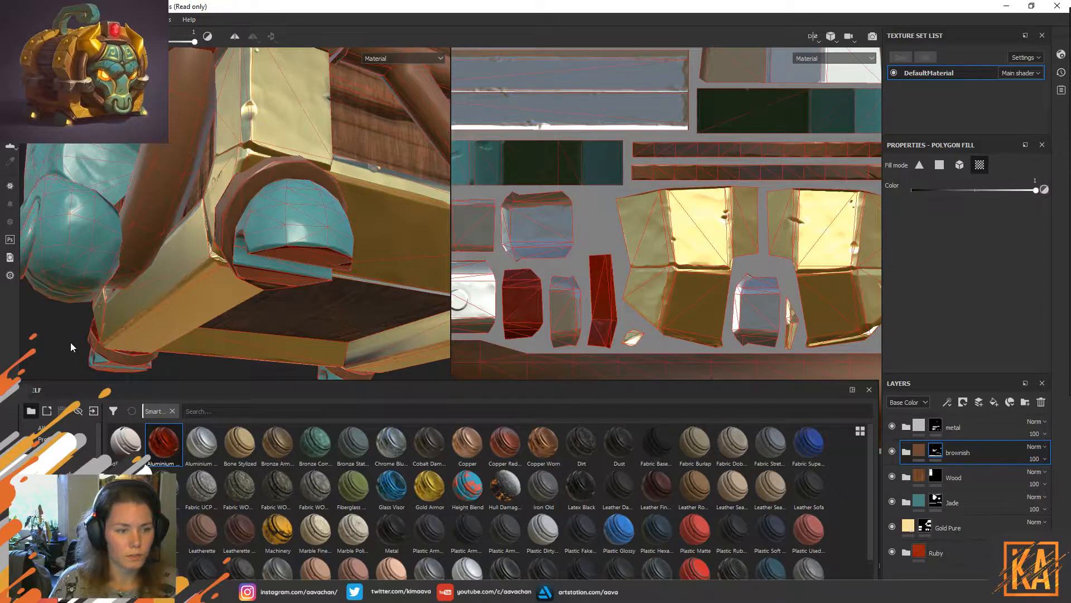
# Fill the red faces under the feet in the Jade mask and the remaining red ring faces in the brownish mask.
pyautogui.keyDown('alt'); pyautogui.moveTo(94, 330); pyautogui.dragTo(419, 213); pyautogui.keyUp('alt')
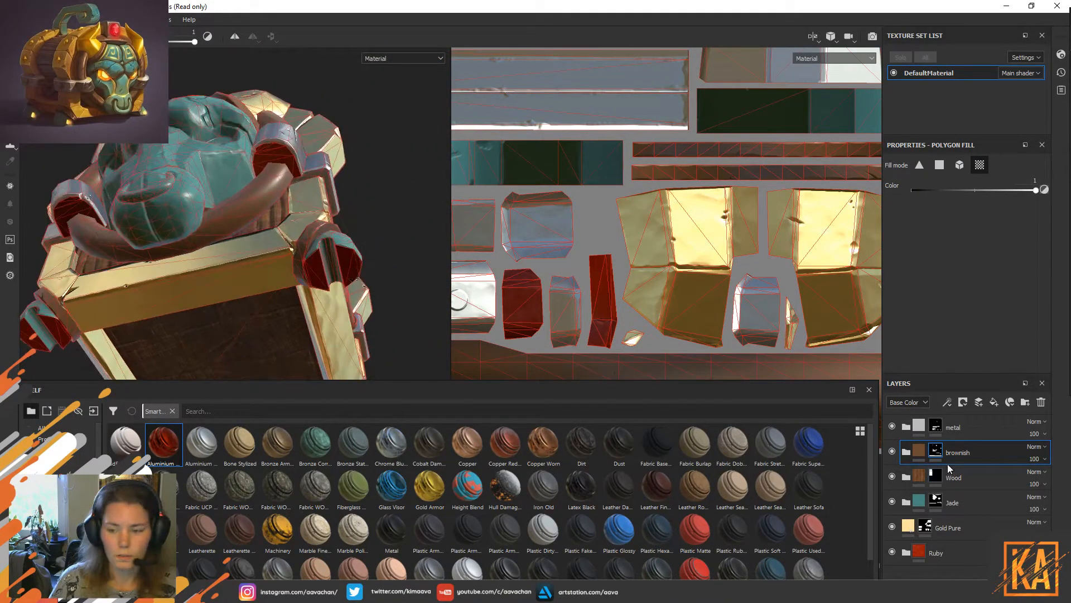
pyautogui.click(936, 502)
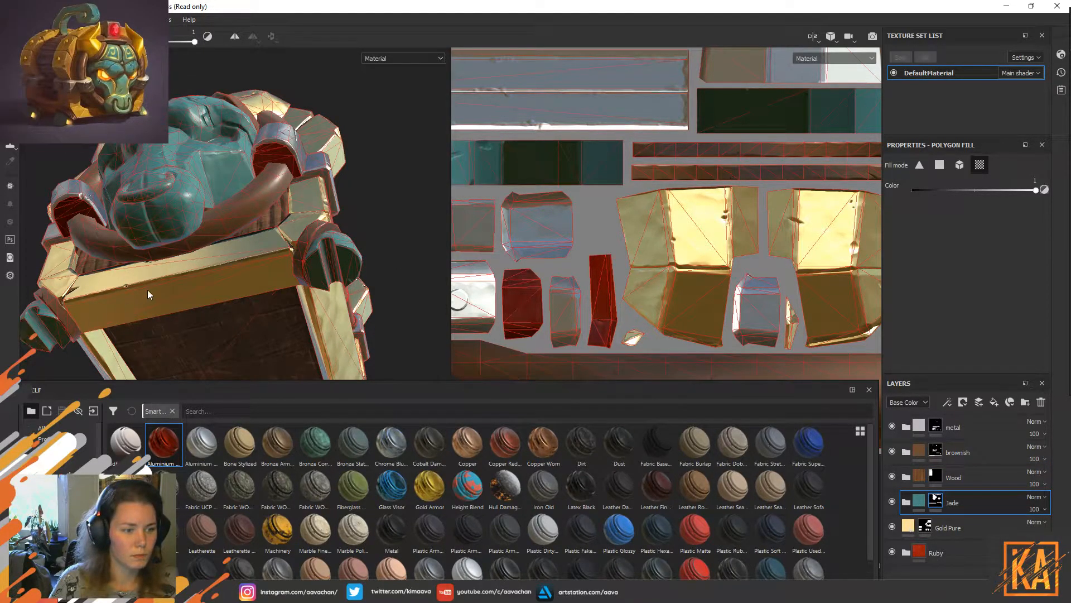
pyautogui.keyDown('alt'); pyautogui.moveTo(146, 293); pyautogui.dragTo(167, 240); pyautogui.keyUp('alt')
pyautogui.keyDown('alt'); pyautogui.moveTo(327, 261); pyautogui.dragTo(190, 247); pyautogui.keyUp('alt')
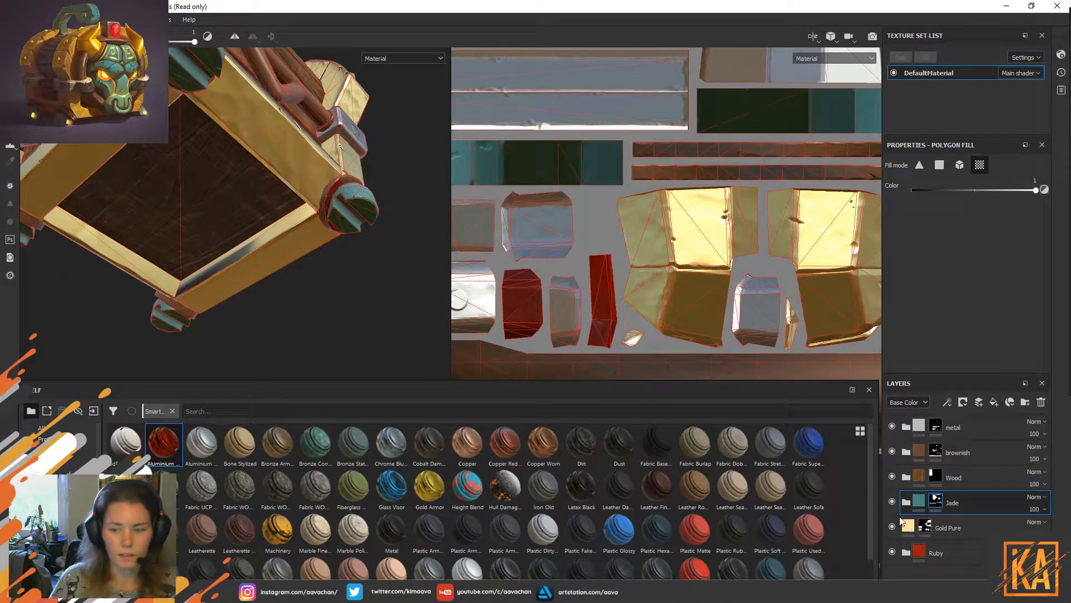
pyautogui.click(941, 451)
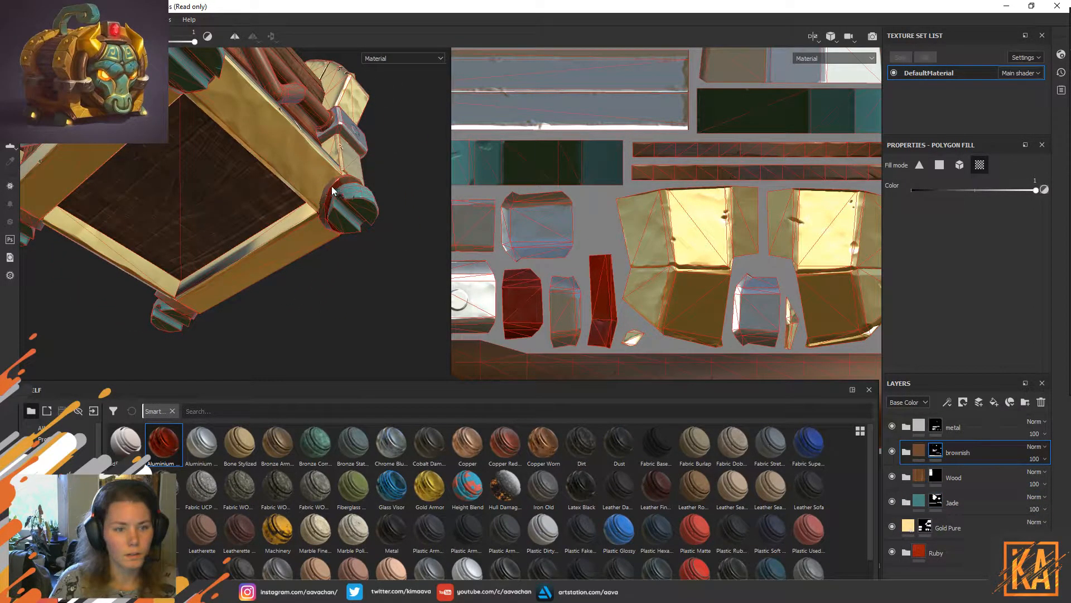
pyautogui.keyDown('alt'); pyautogui.moveTo(177, 259); pyautogui.dragTo(226, 302); pyautogui.keyUp('alt')
# Fill the red inner faces of the ring clamps in the metal folder's mask and select the Gold Pure layer.
pyautogui.click(941, 431)
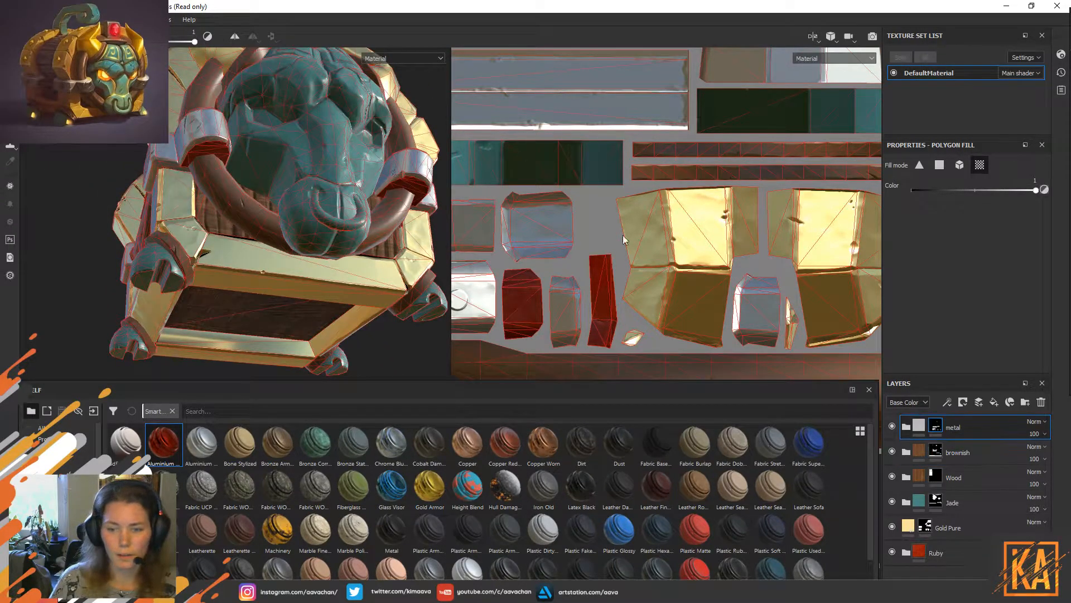
pyautogui.keyDown('alt'); pyautogui.moveTo(370, 276); pyautogui.dragTo(344, 309); pyautogui.keyUp('alt')
pyautogui.keyDown('alt'); pyautogui.moveTo(217, 163); pyautogui.dragTo(254, 326, button='middle'); pyautogui.keyUp('alt')
pyautogui.keyDown('alt'); pyautogui.moveTo(254, 326); pyautogui.dragTo(252, 227); pyautogui.keyUp('alt')
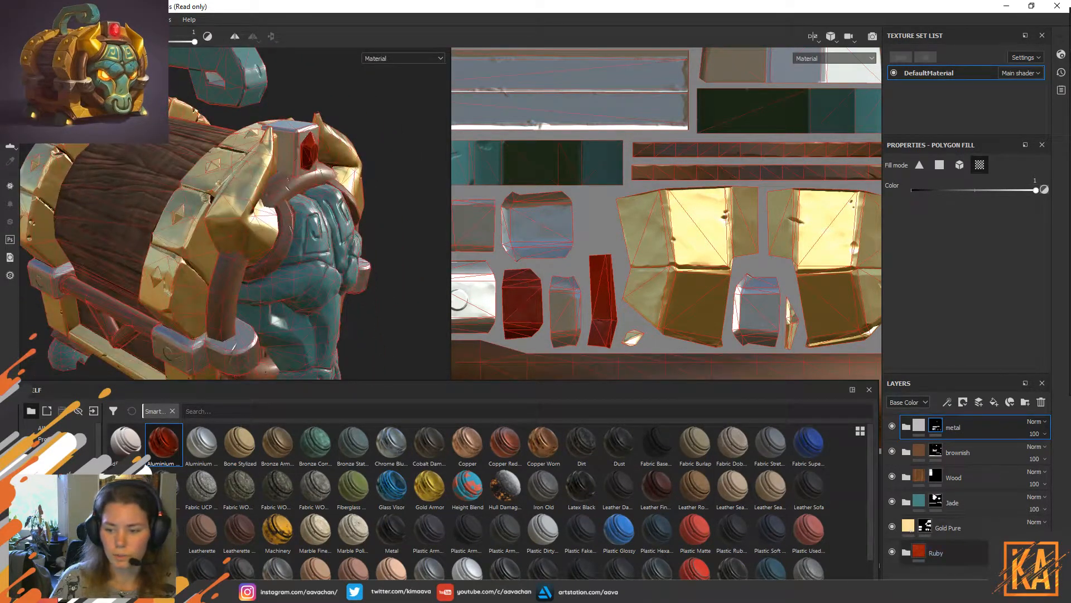
pyautogui.click(965, 530)
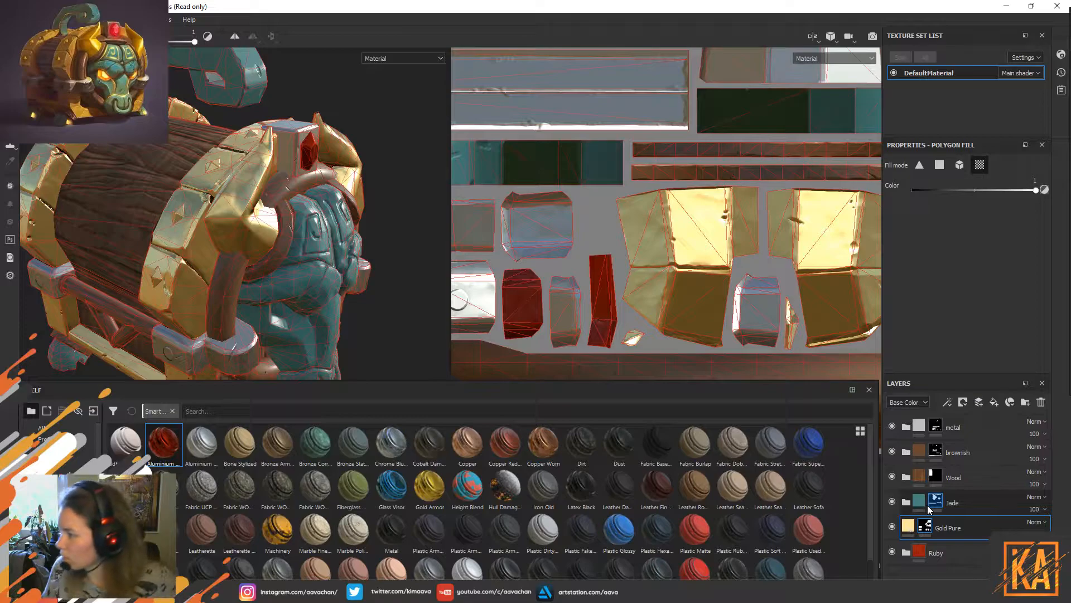
# Fill the red inner faces of the golden frame at the chest's base in the Gold Pure mask.
pyautogui.moveTo(928, 506)
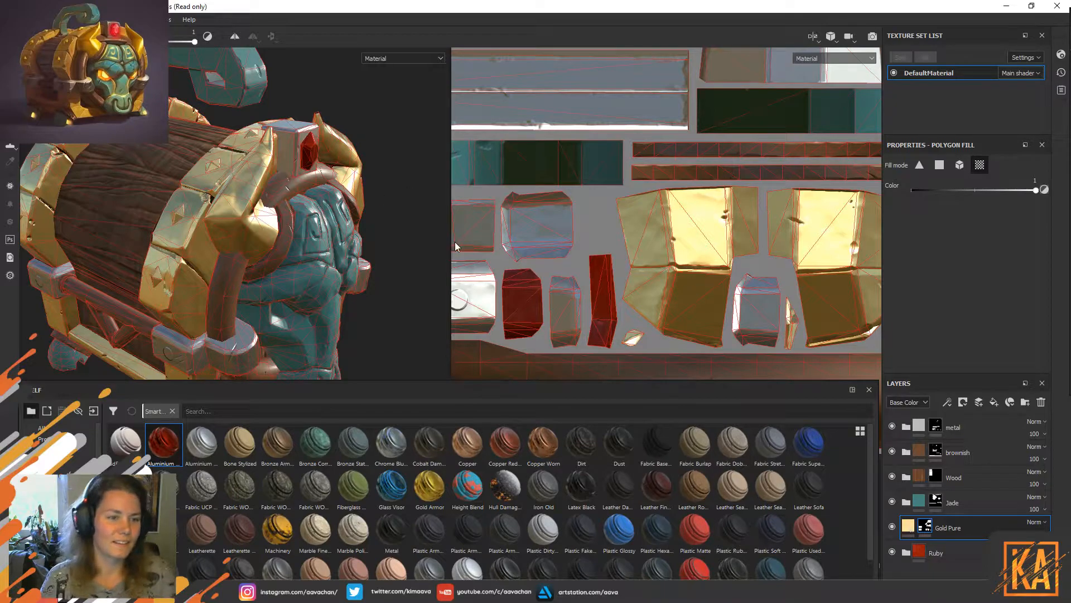
pyautogui.keyDown('alt'); pyautogui.moveTo(286, 190); pyautogui.dragTo(224, 240); pyautogui.keyUp('alt')
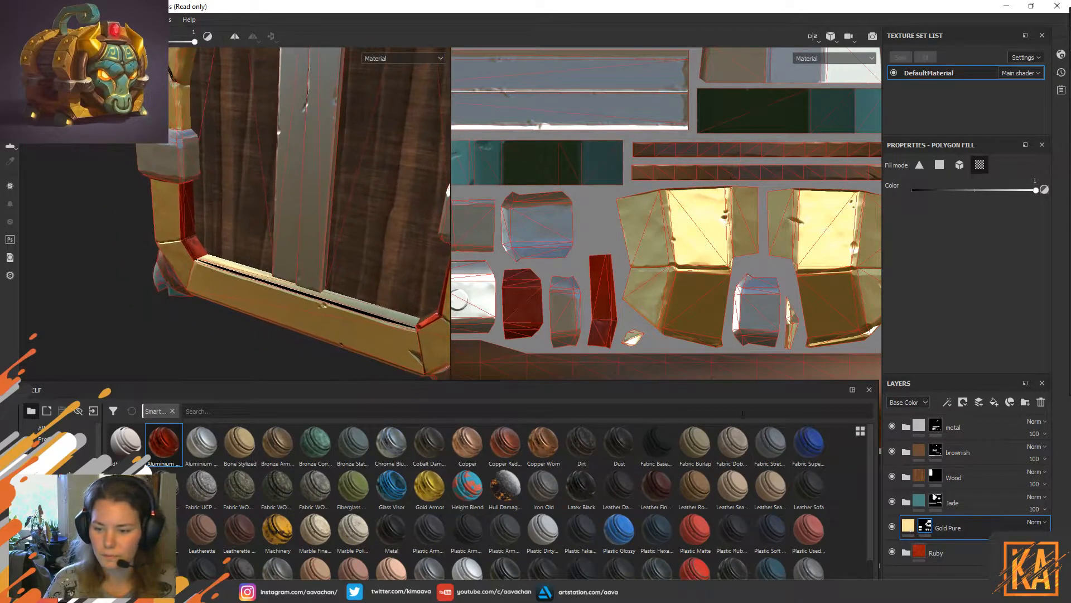
pyautogui.click(191, 212)
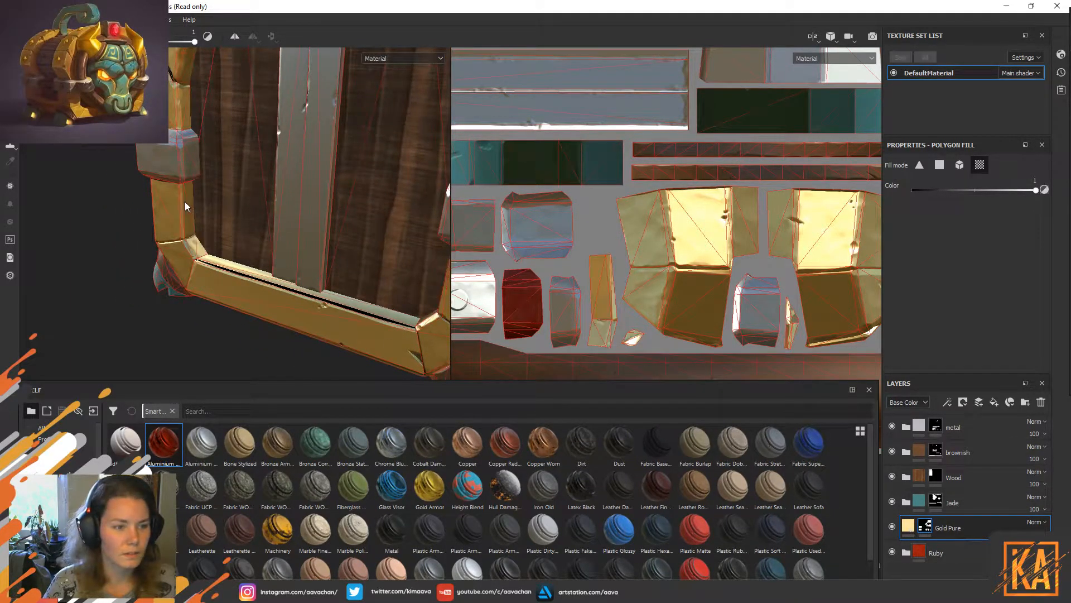
pyautogui.keyDown('alt'); pyautogui.moveTo(229, 289); pyautogui.dragTo(296, 286); pyautogui.keyUp('alt')
# Fill the remaining dark red clamp island in the metal folder's mask.
pyautogui.click(923, 438)
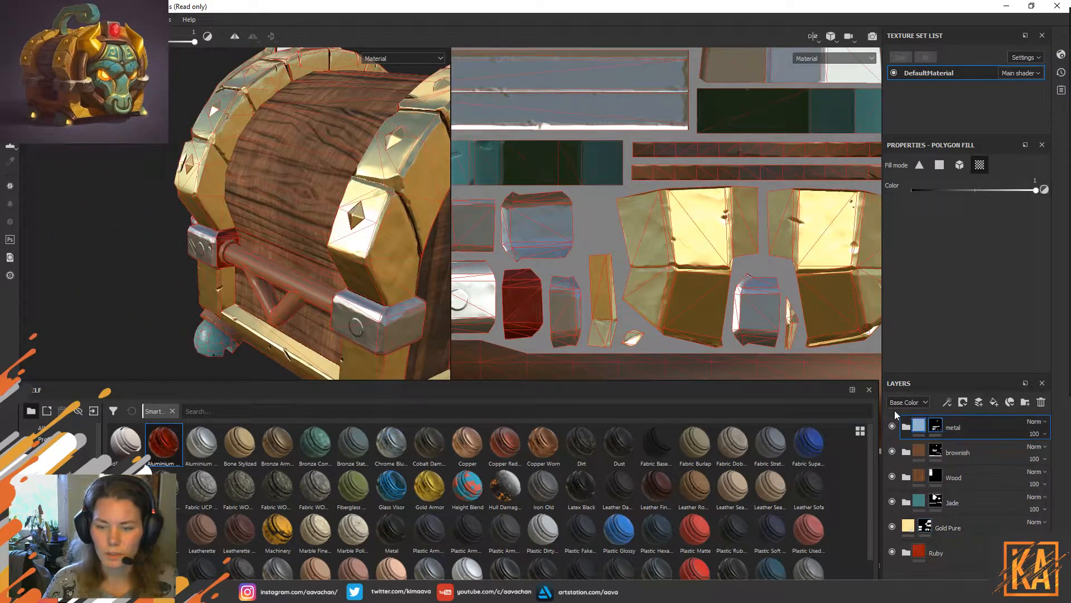
pyautogui.keyDown('alt'); pyautogui.moveTo(253, 246); pyautogui.dragTo(310, 272); pyautogui.keyUp('alt')
pyautogui.scroll(-3, 310, 273)
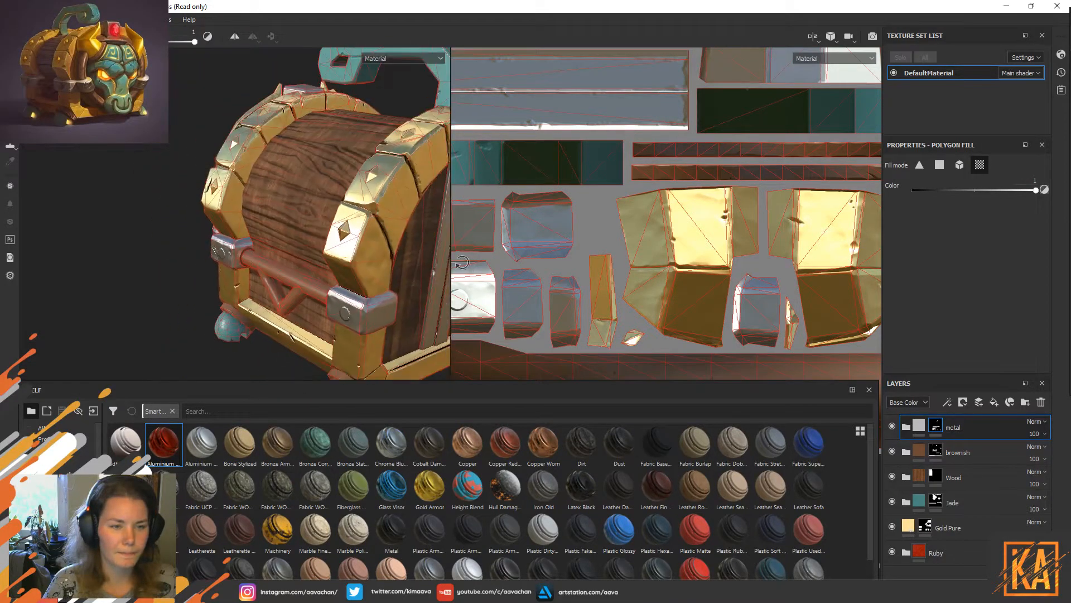
# Examine the chest from several sides for unassigned faces and switch back to the Paint brush.
pyautogui.scroll(5, 556, 230)
pyautogui.keyDown('alt'); pyautogui.moveTo(337, 239); pyautogui.dragTo(475, 237); pyautogui.keyUp('alt')
pyautogui.keyDown('alt'); pyautogui.moveTo(335, 174); pyautogui.dragTo(351, 178); pyautogui.keyUp('alt')
pyautogui.keyDown('alt'); pyautogui.moveTo(343, 220); pyautogui.dragTo(385, 197); pyautogui.keyUp('alt')
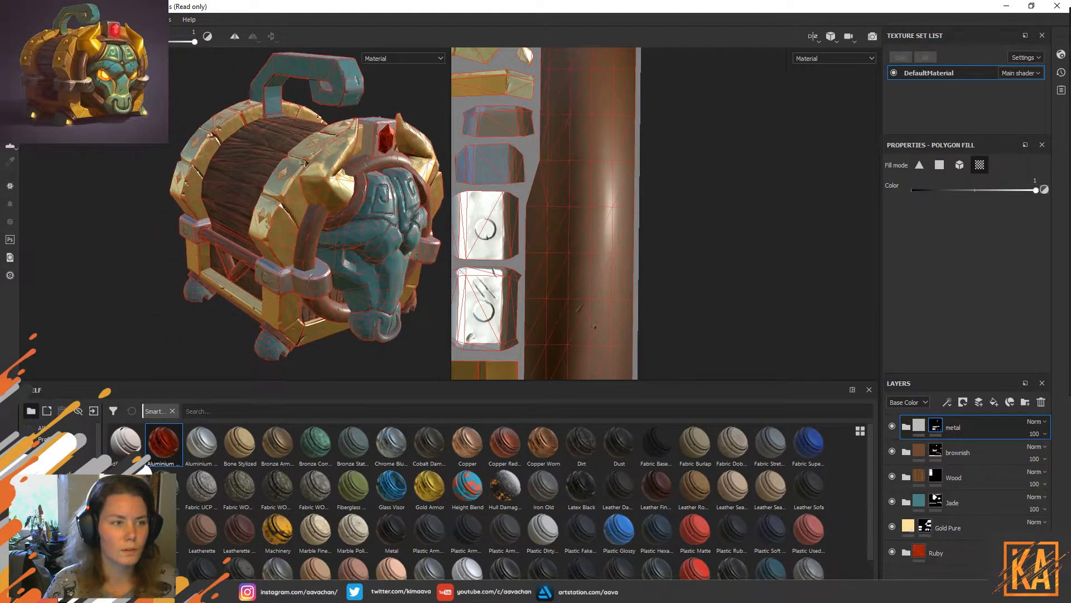
pyautogui.press('1')
pyautogui.keyDown('alt'); pyautogui.moveTo(340, 159); pyautogui.dragTo(340, 202, button='middle'); pyautogui.keyUp('alt')
pyautogui.keyDown('alt'); pyautogui.moveTo(340, 202); pyautogui.dragTo(220, 216); pyautogui.keyUp('alt')
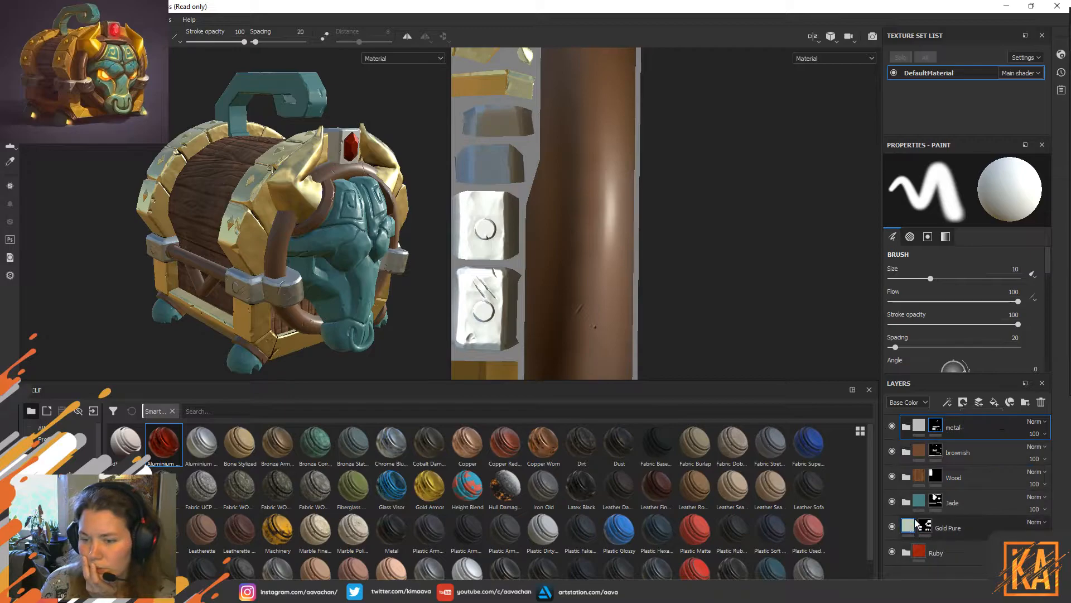
# Create a new folder above the Gold Pure layer and move Gold Pure into it.
pyautogui.click(960, 535)
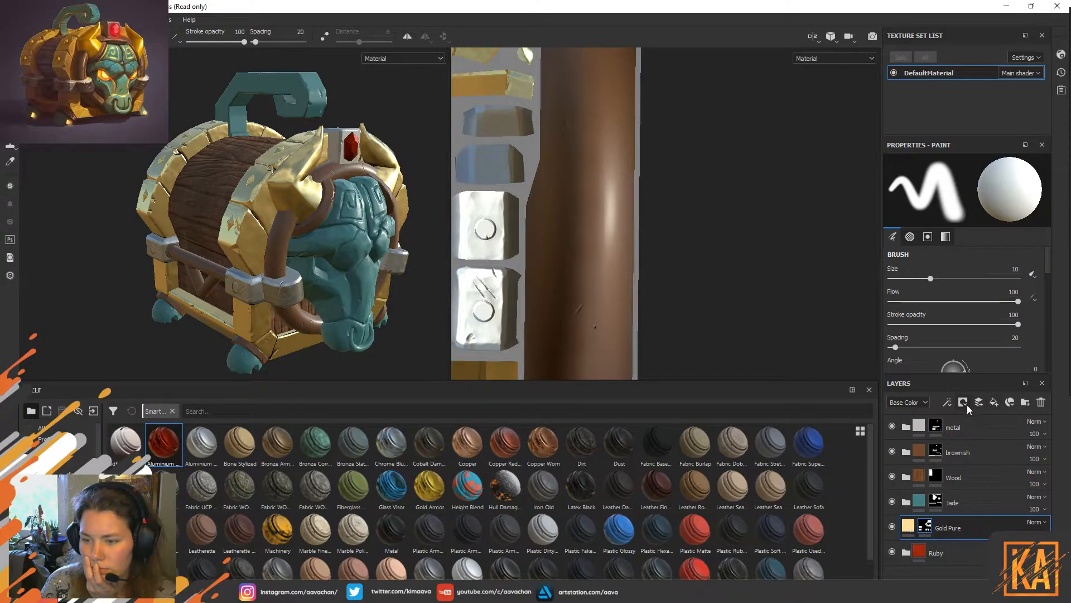
pyautogui.click(1022, 403)
pyautogui.moveTo(946, 560); pyautogui.dragTo(952, 530)
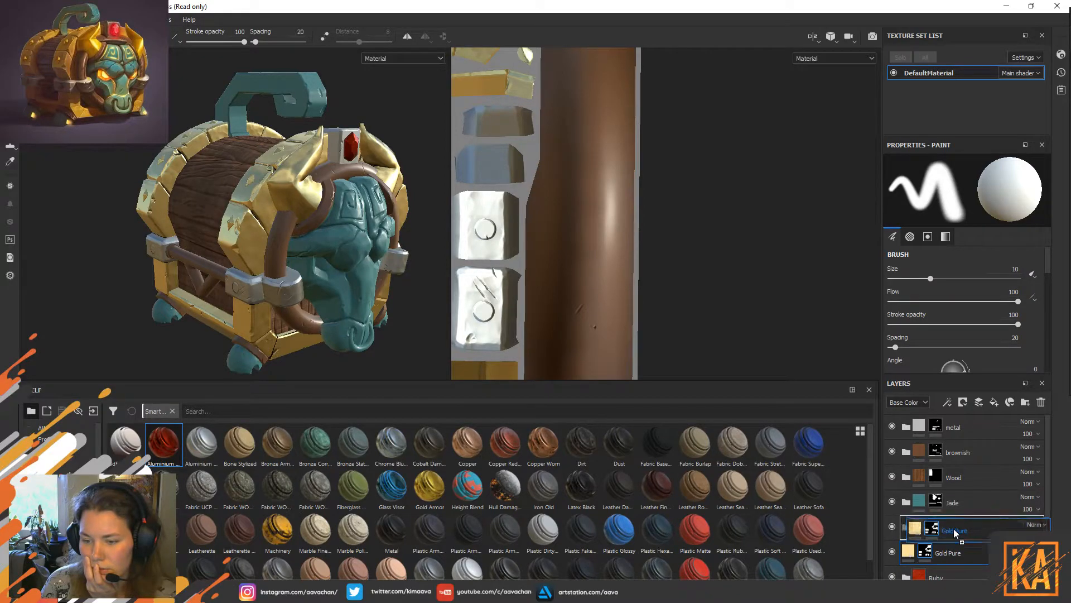
pyautogui.click(918, 529)
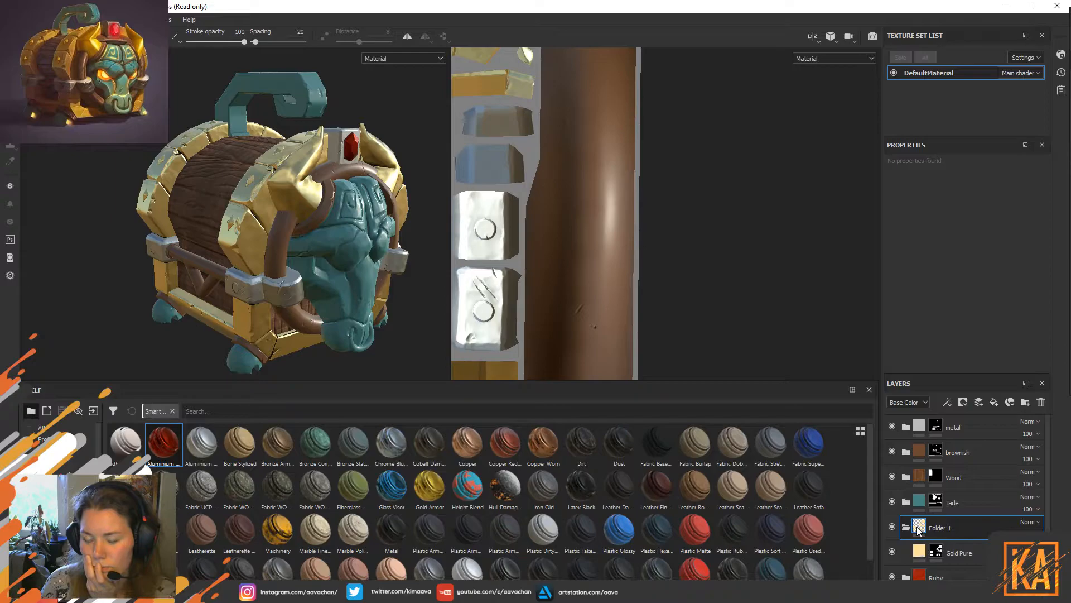
# Copy the Gold Pure mask, add a black mask to the new folder and paste the copied mask into it.
pyautogui.click(969, 558)
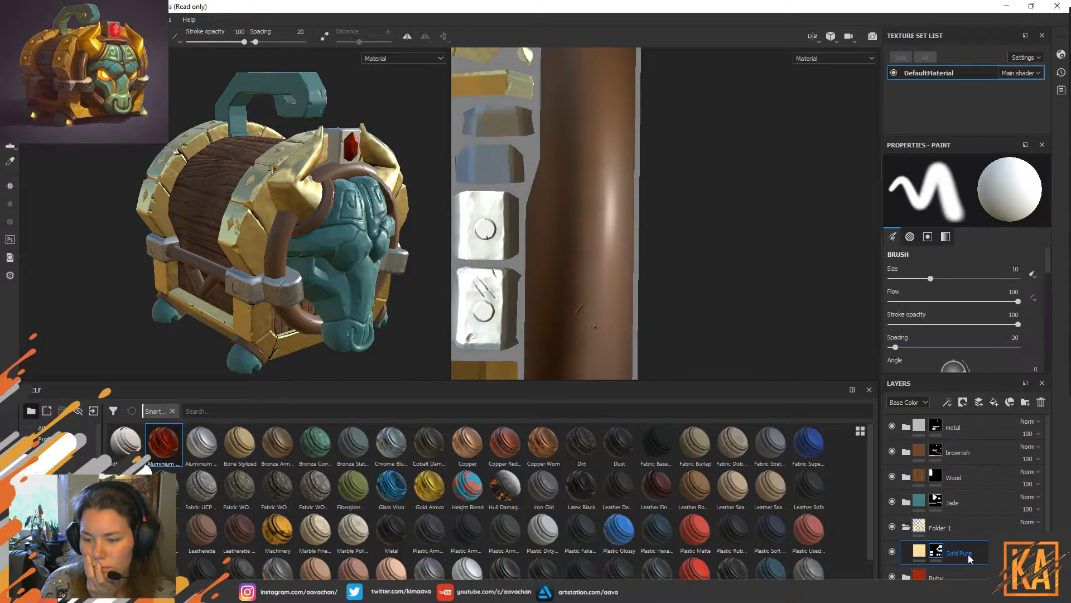
pyautogui.rightClick(939, 552)
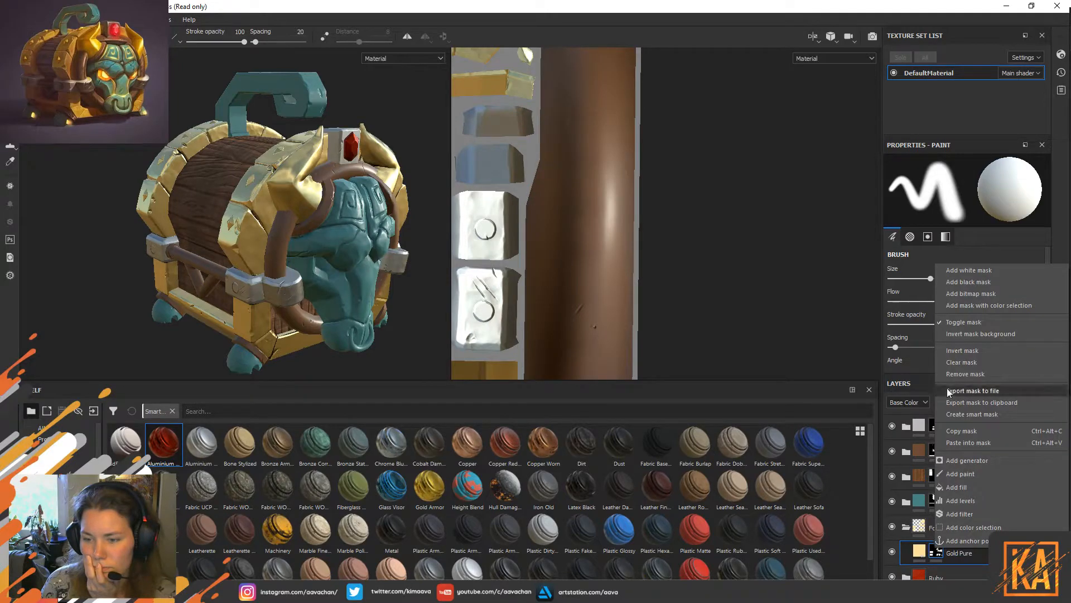
pyautogui.click(969, 430)
pyautogui.click(919, 532)
pyautogui.rightClick(919, 532)
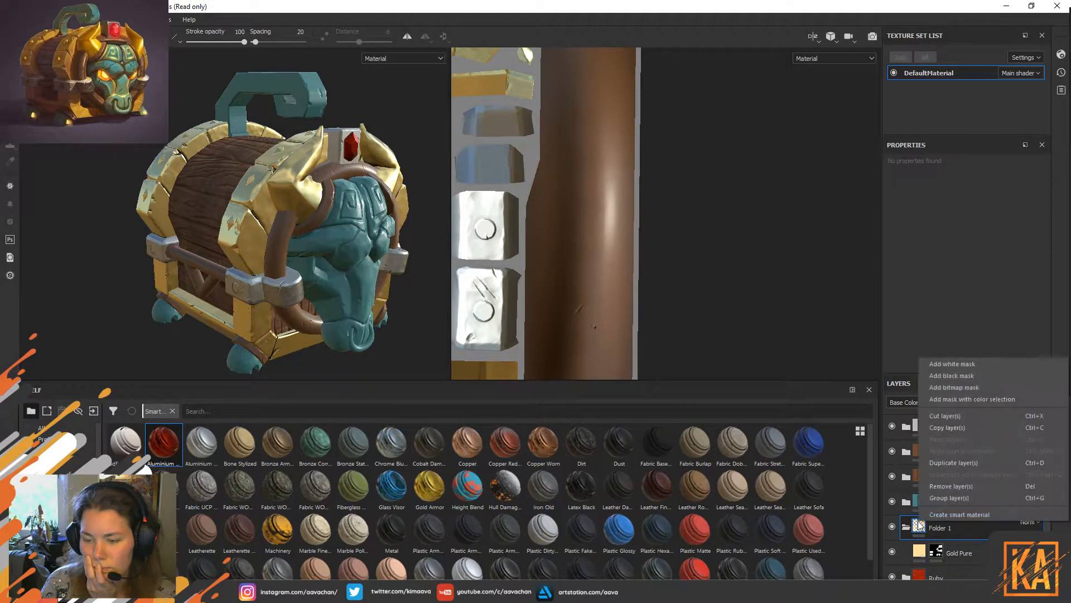
pyautogui.click(973, 374)
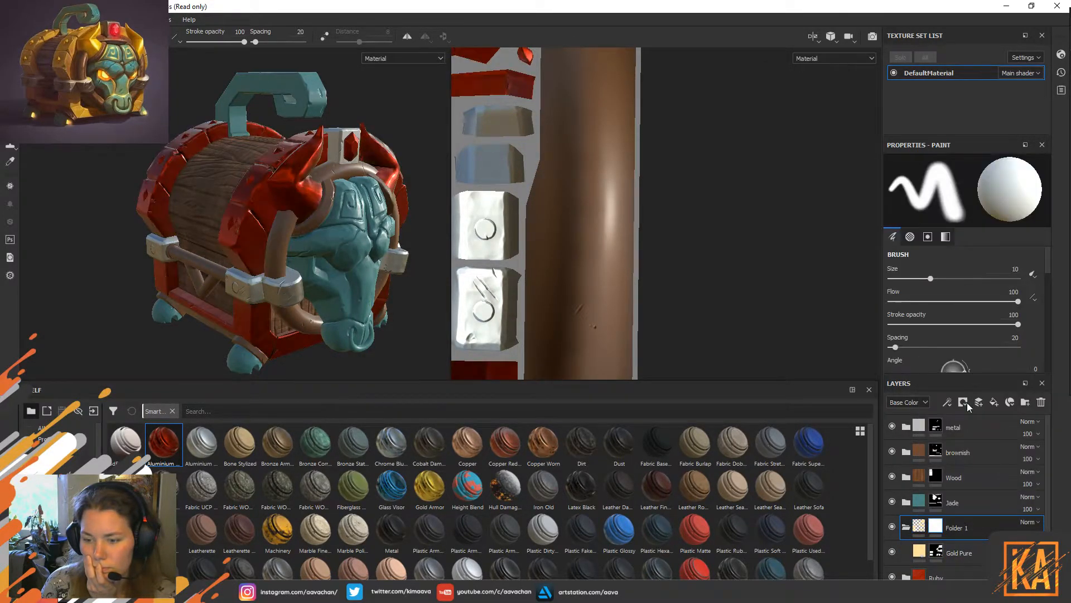
pyautogui.rightClick(940, 530)
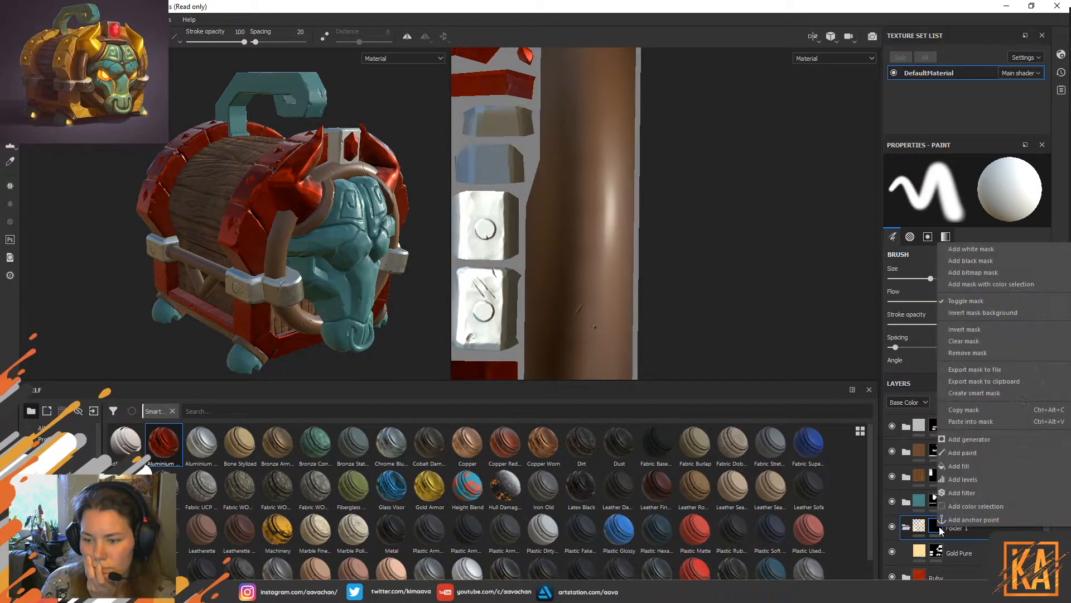
pyautogui.click(982, 422)
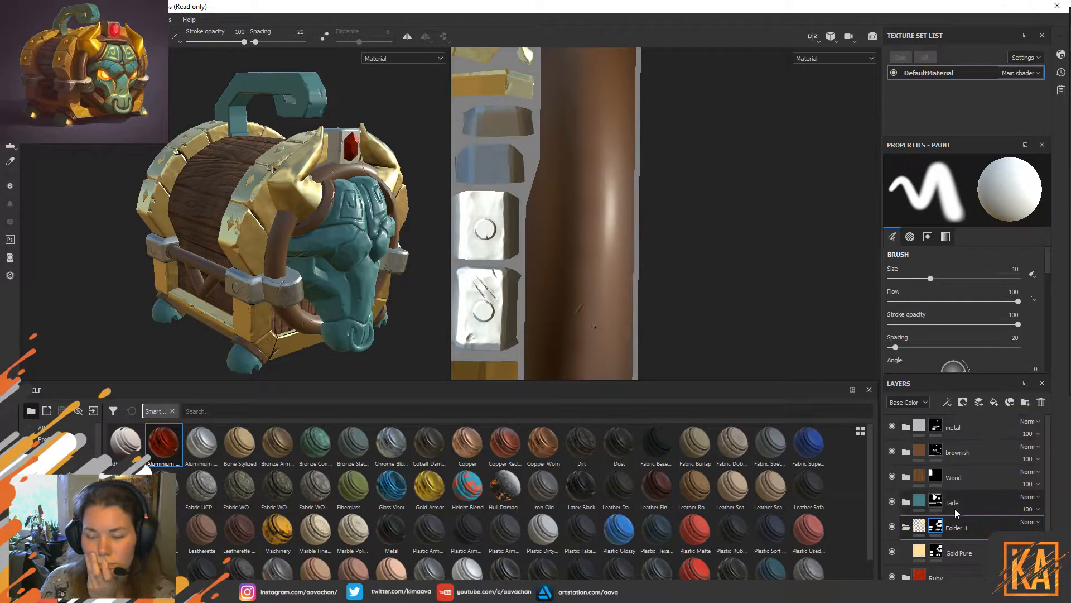
# Rename the new folder as Gold.
pyautogui.doubleClick(961, 528)
pyautogui.write('Gold')
pyautogui.press('Return')
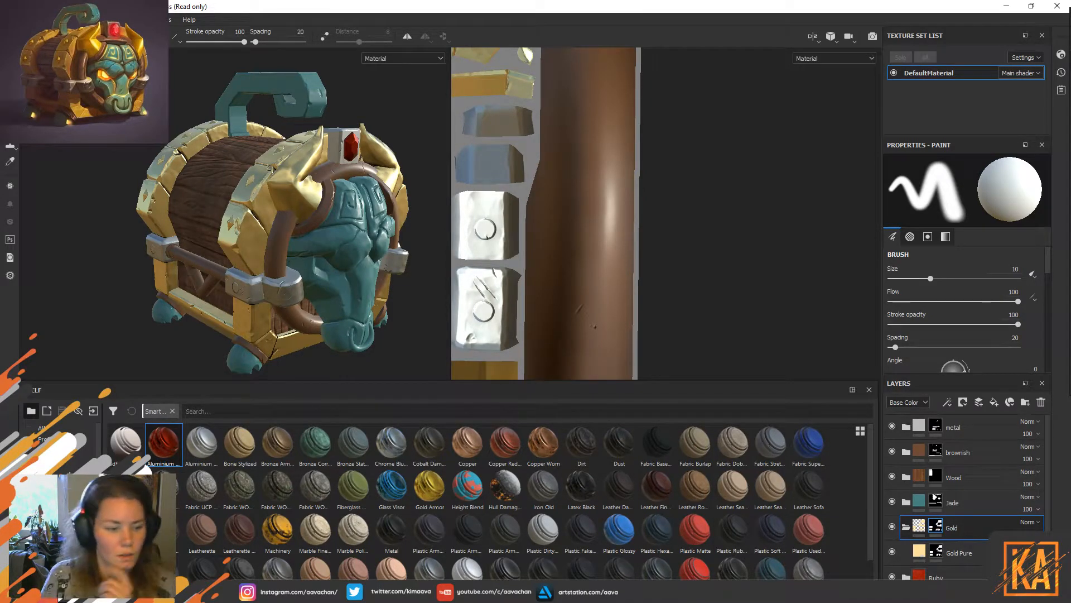
pyautogui.scroll(-1, 56, 433)
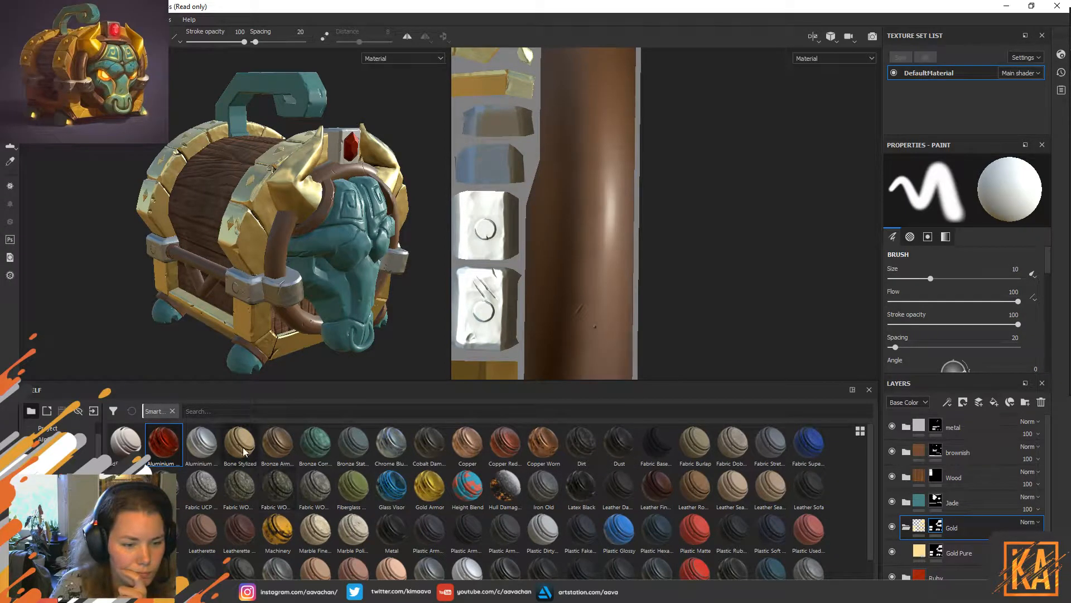
pyautogui.moveTo(211, 442)
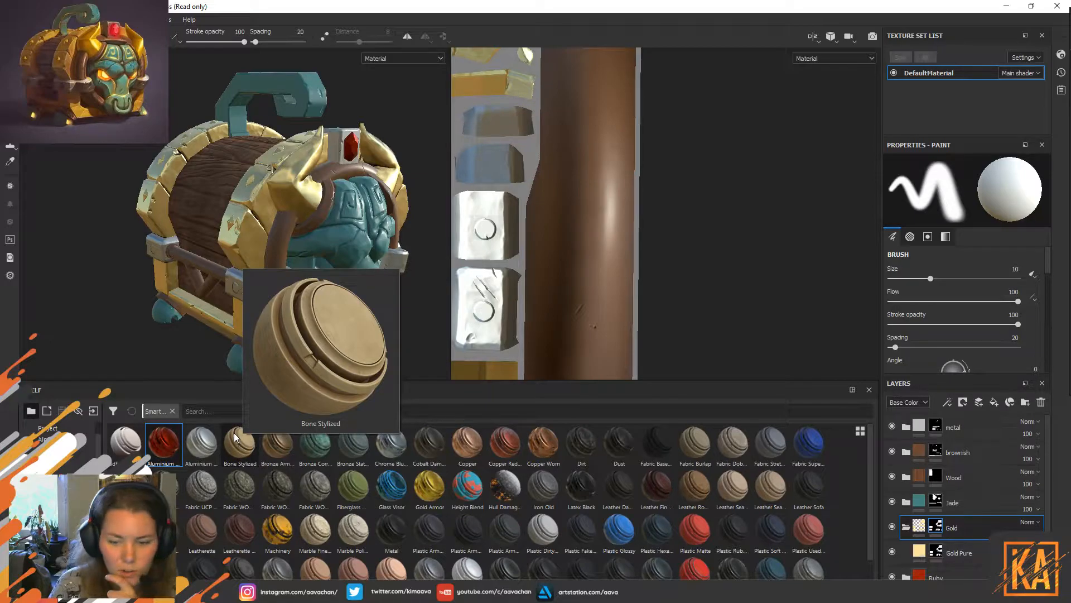
pyautogui.scroll(-1, 781, 537)
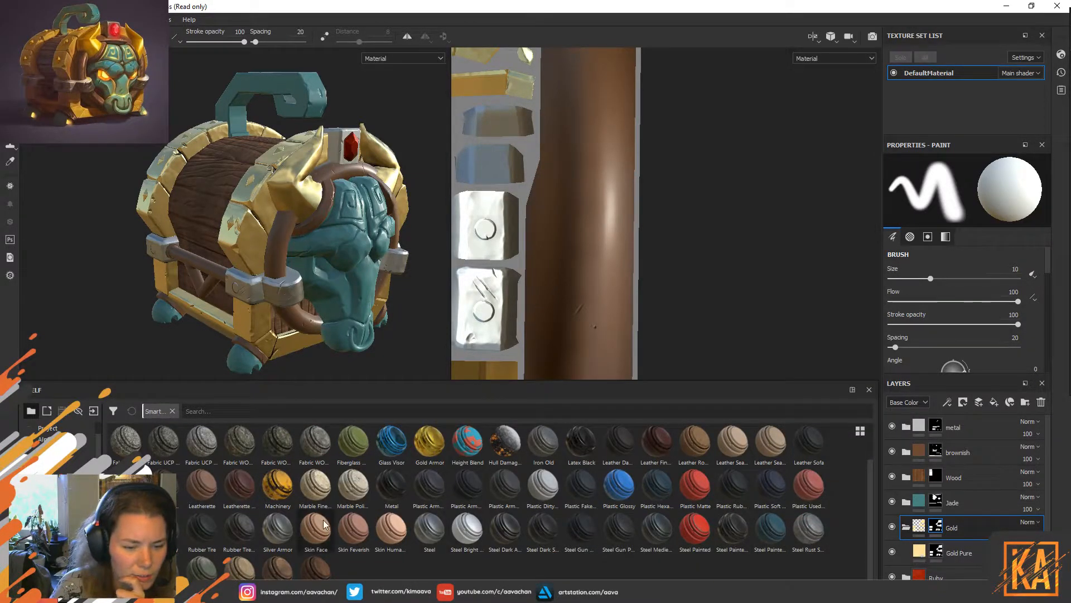
pyautogui.moveTo(321, 523)
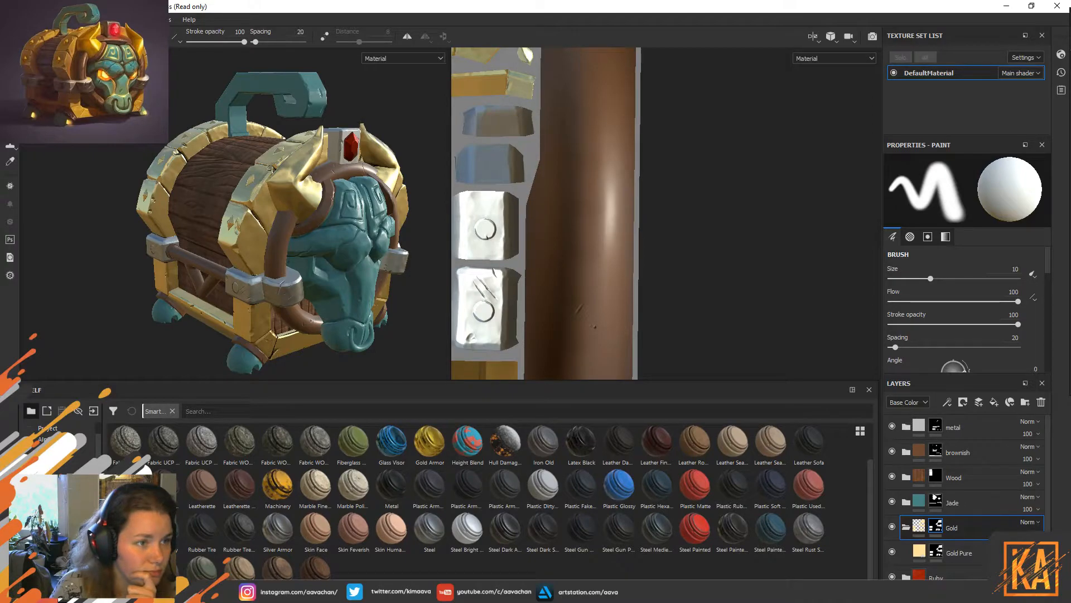
# Save the project as a new .spp file.
pyautogui.click(10, 19)
pyautogui.click(33, 139)
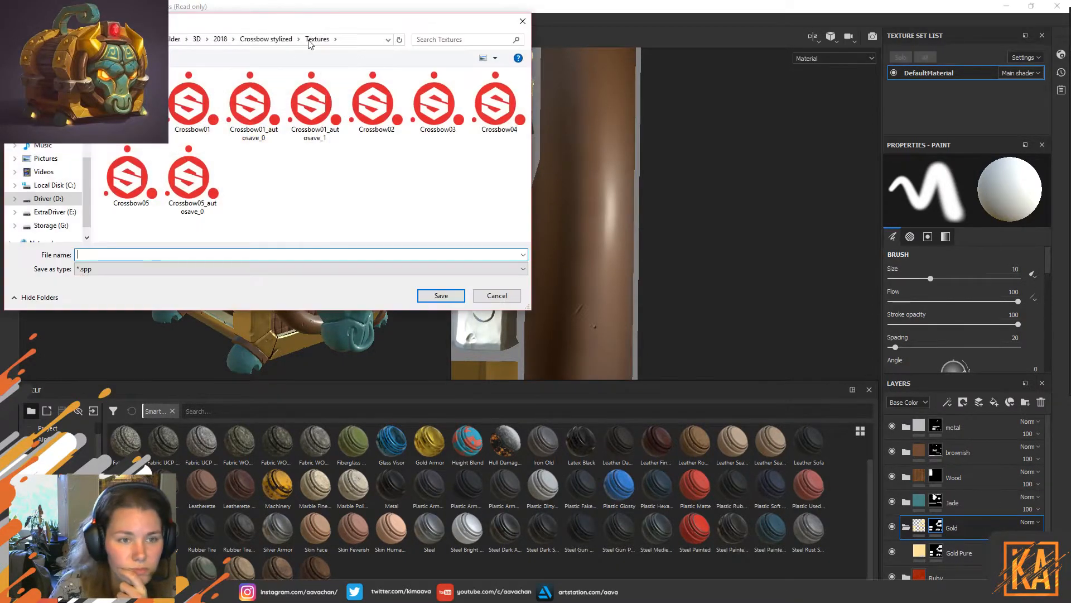
pyautogui.press('Escape')
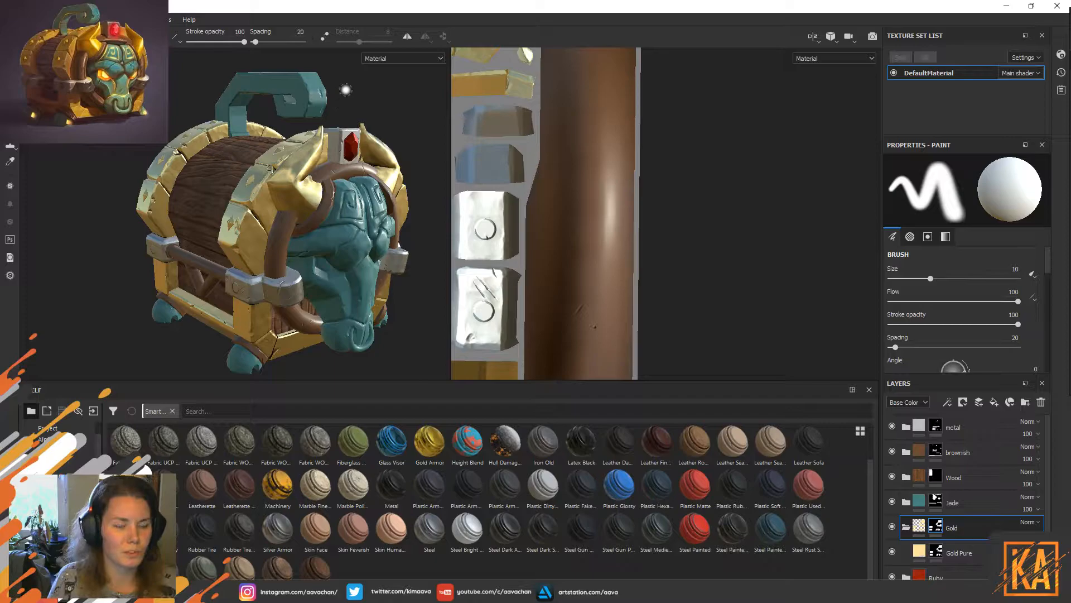
# Check the metal parts on the chest by hiding the metal folder and showing it again.
pyautogui.keyDown('alt'); pyautogui.moveTo(346, 89); pyautogui.dragTo(396, 105); pyautogui.keyUp('alt')
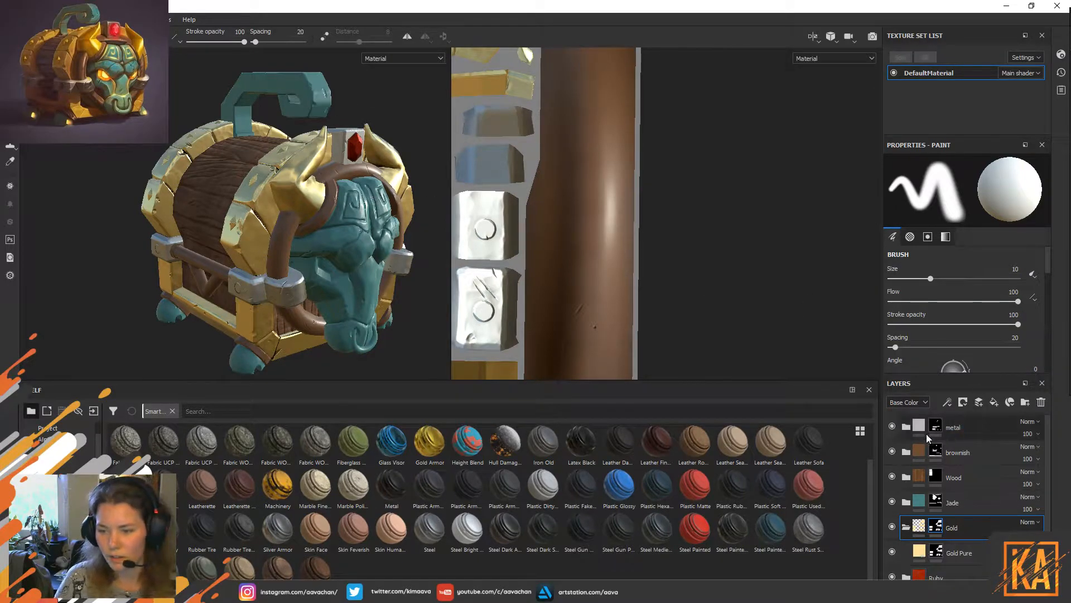
pyautogui.click(891, 427)
pyautogui.click(892, 427)
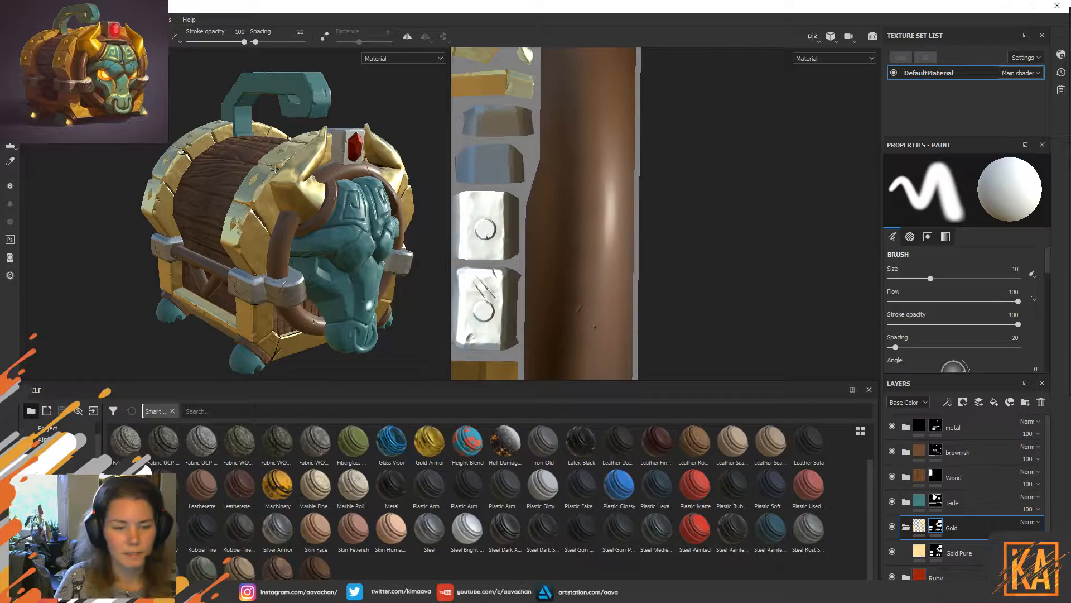
pyautogui.moveTo(407, 355); pyautogui.dragTo(412, 325, button='middle')
pyautogui.keyDown('alt'); pyautogui.moveTo(413, 326); pyautogui.dragTo(539, 411); pyautogui.keyUp('alt')
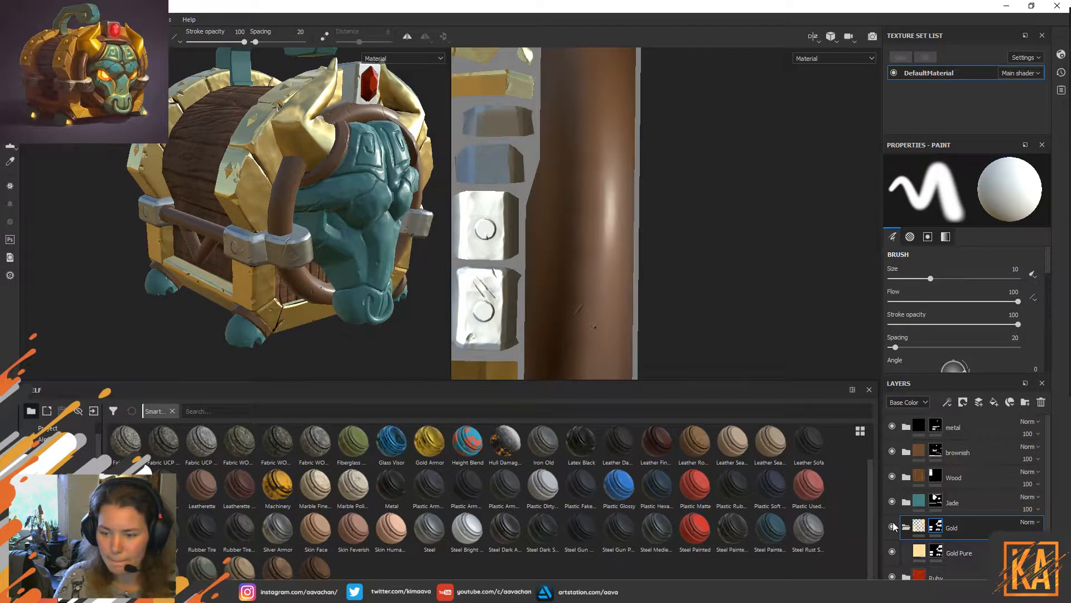
# Add a new fill layer above Gold Pure inside the Gold folder.
pyautogui.click(964, 551)
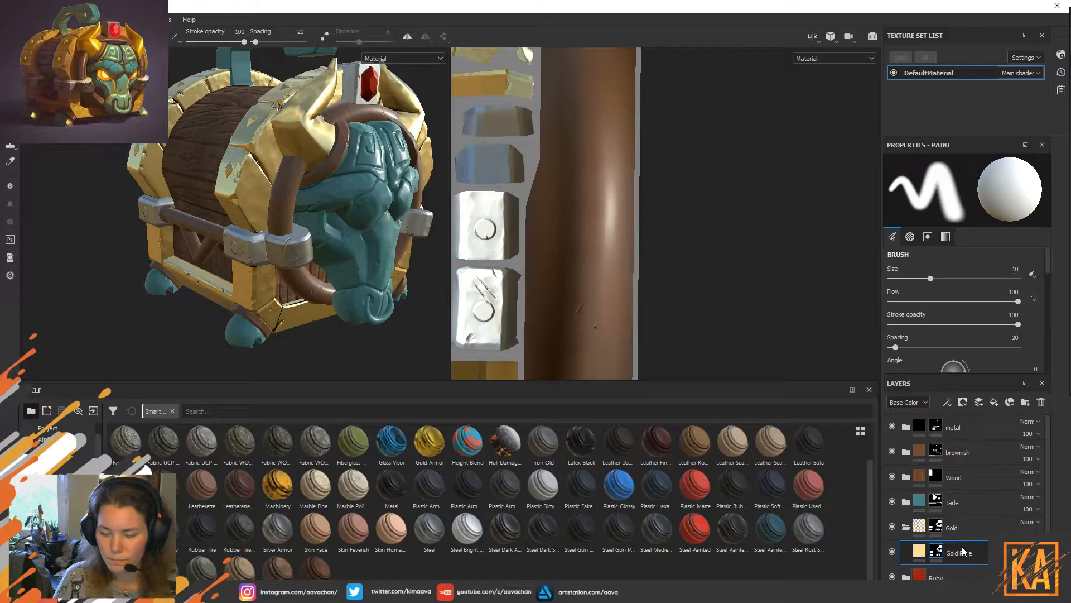
pyautogui.click(1010, 402)
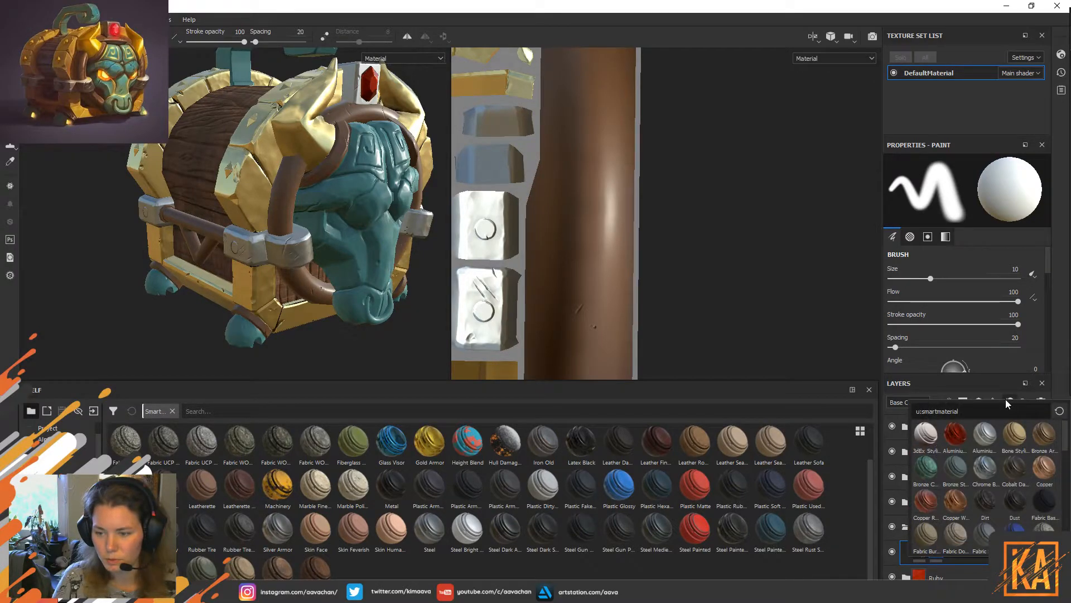
pyautogui.press('Escape')
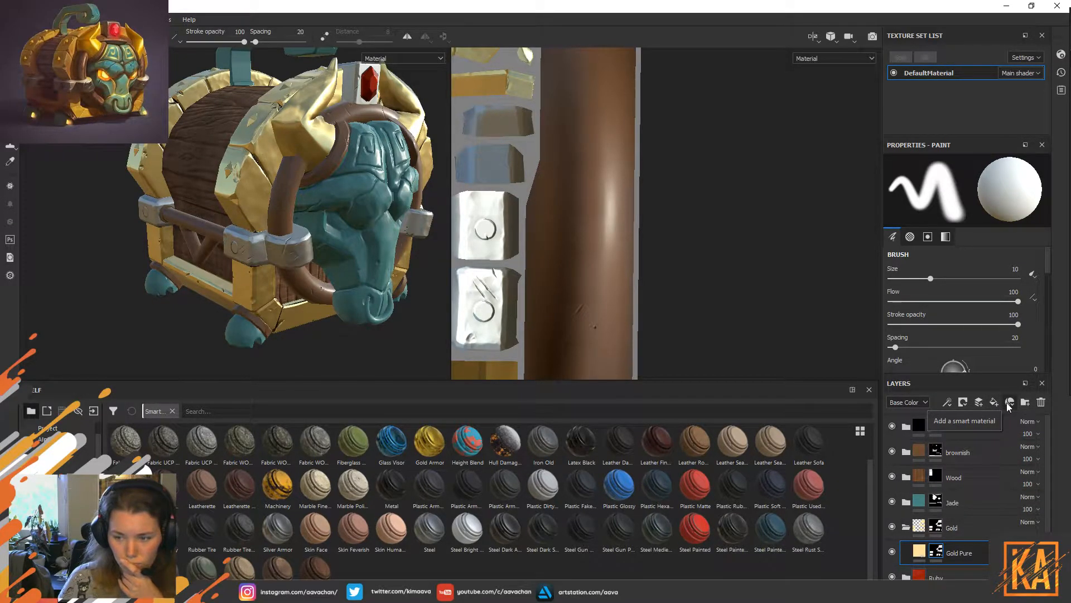
pyautogui.click(992, 403)
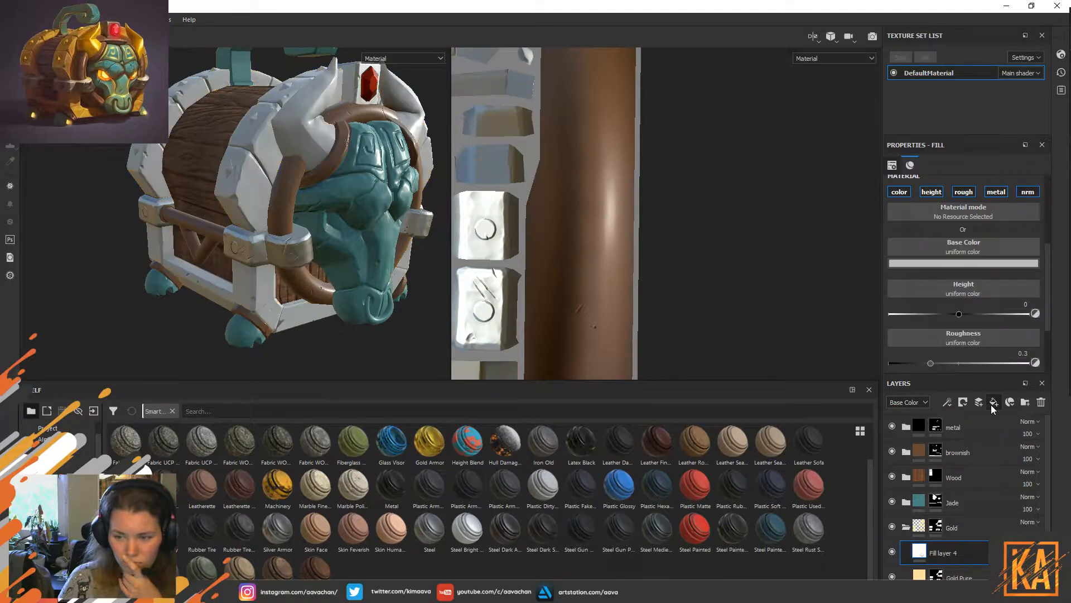
# Set the new fill layer's base color to a dark golden orange of RGB 0.310, 0.143, 0.019.
pyautogui.click(950, 263)
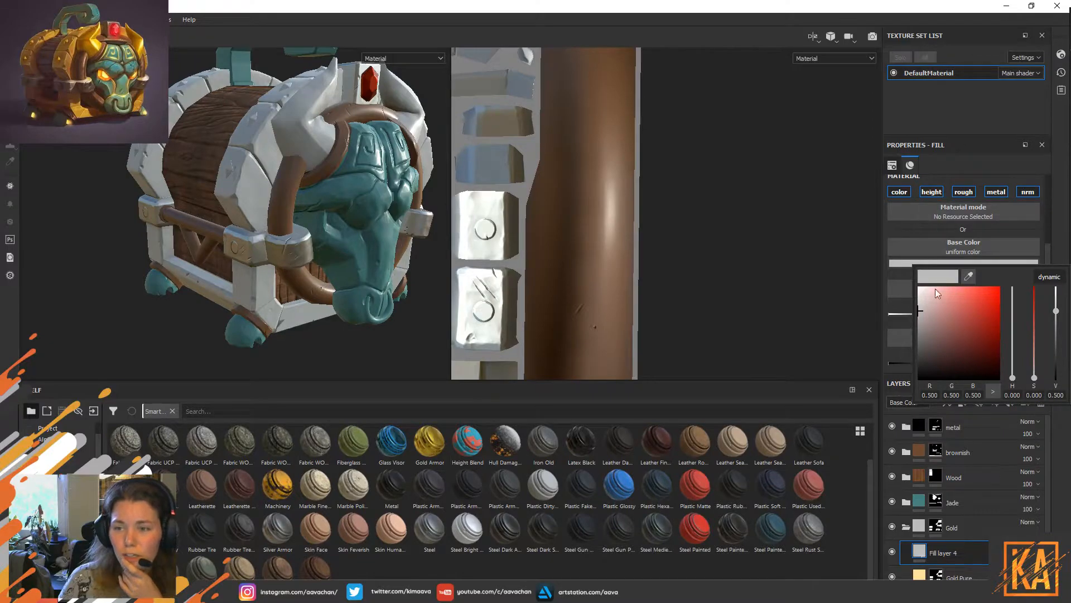
pyautogui.click(968, 276)
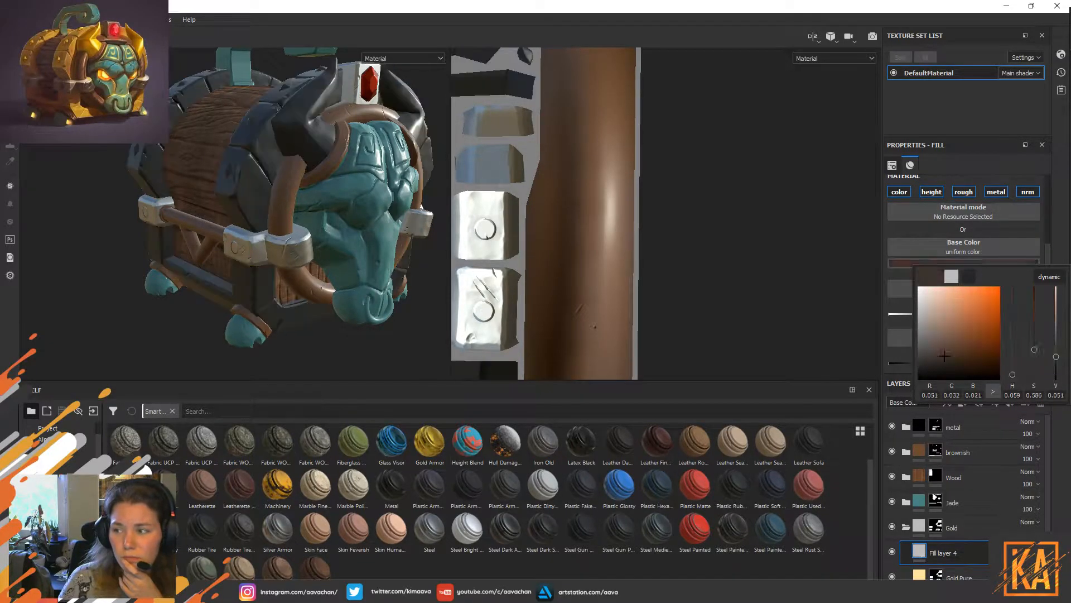
pyautogui.click(979, 318)
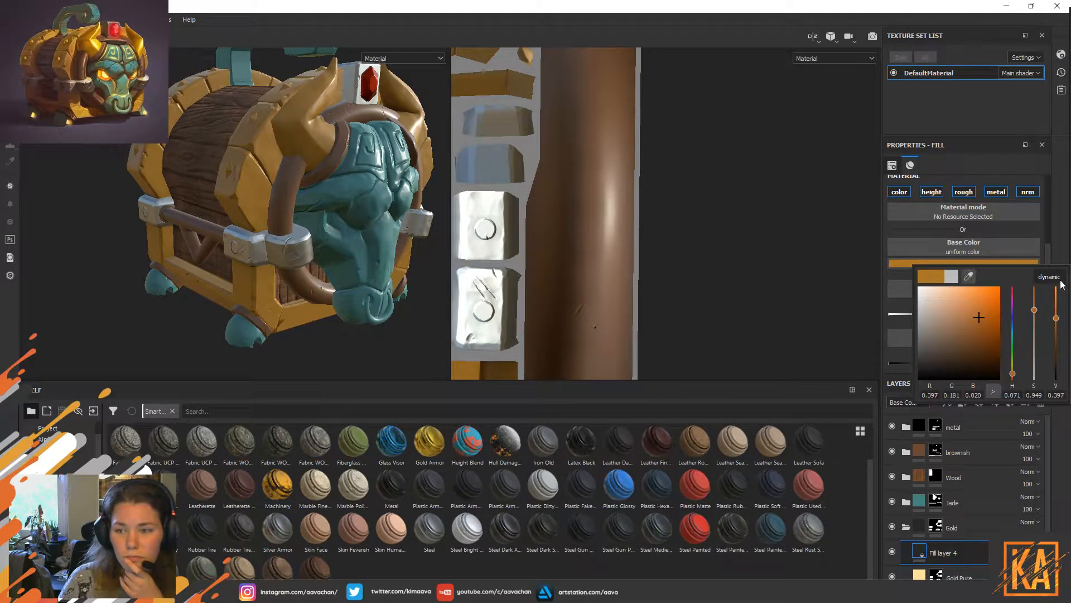
pyautogui.moveTo(979, 319); pyautogui.dragTo(977, 324)
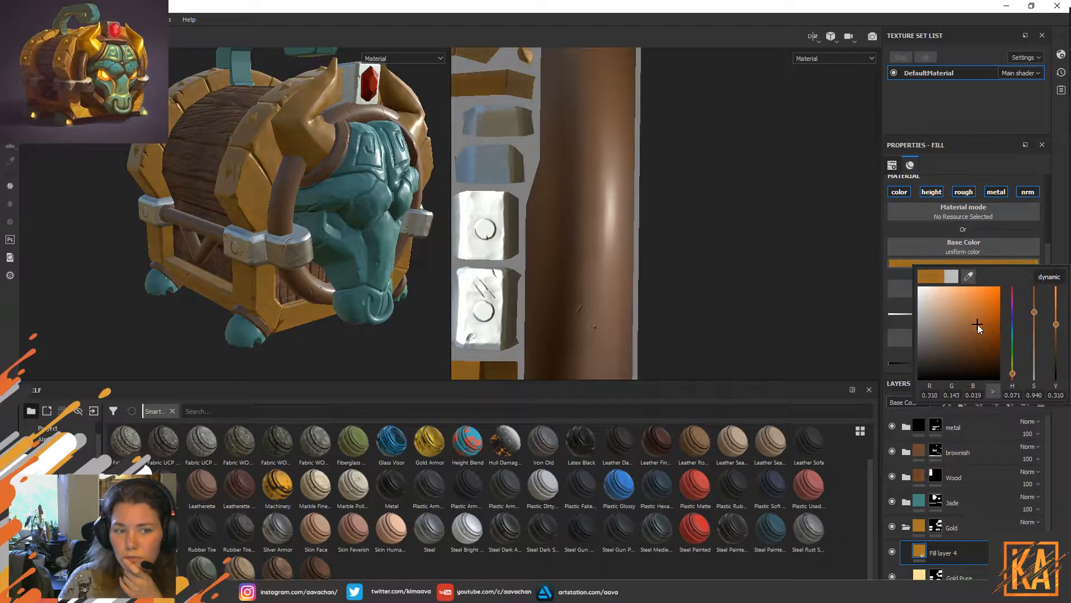
# Add a filter to Fill layer 4 in the Gold folder and load Baked Lighting Environment into it.
pyautogui.rightClick(918, 551)
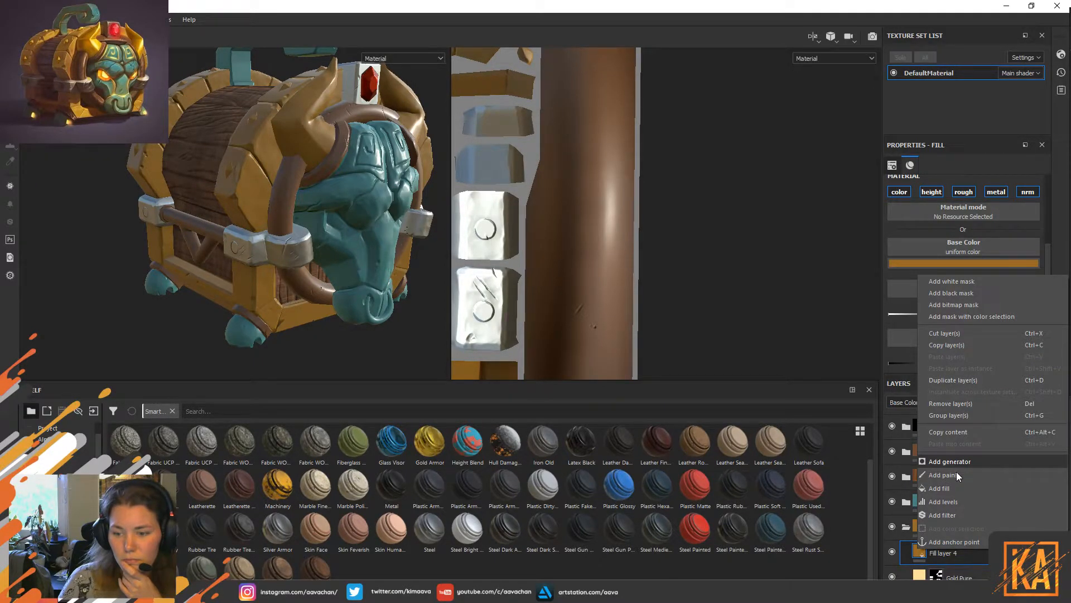
pyautogui.click(958, 512)
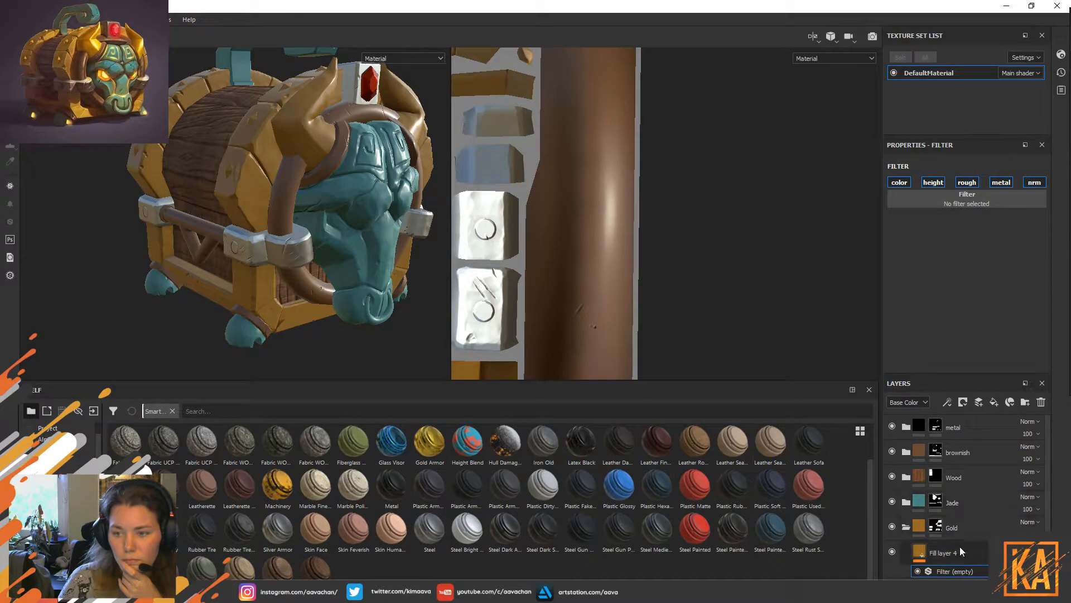
pyautogui.click(981, 196)
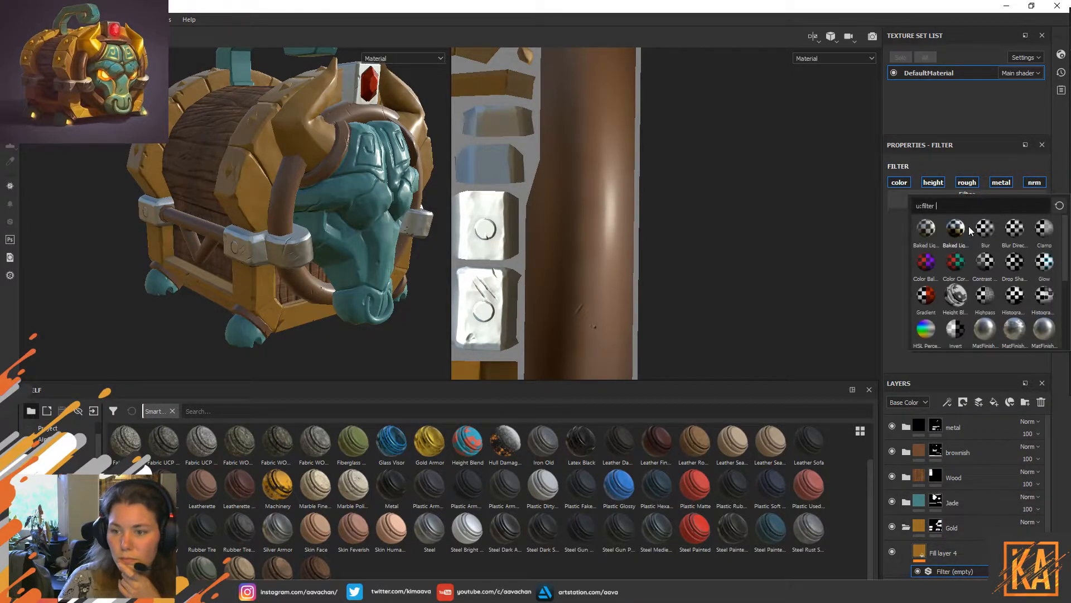
pyautogui.scroll(-3, 1011, 299)
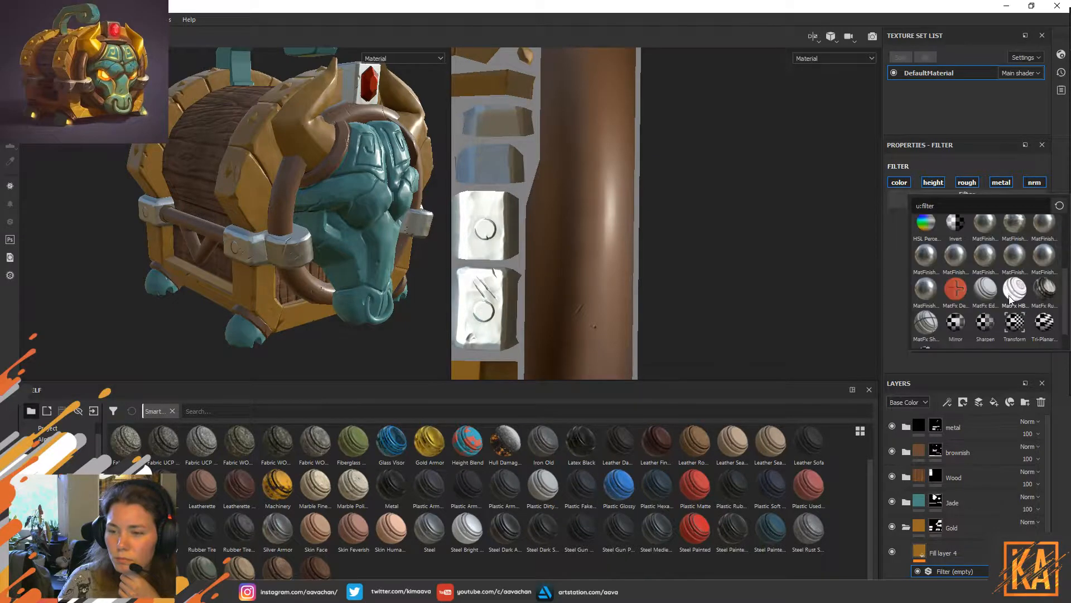
pyautogui.scroll(3, 997, 290)
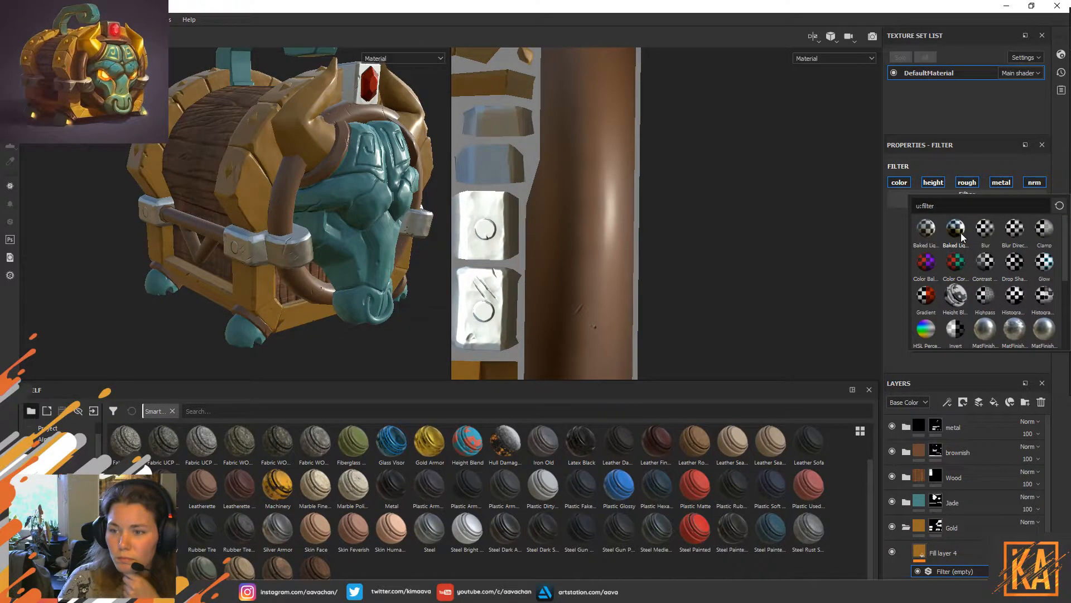
pyautogui.moveTo(957, 316)
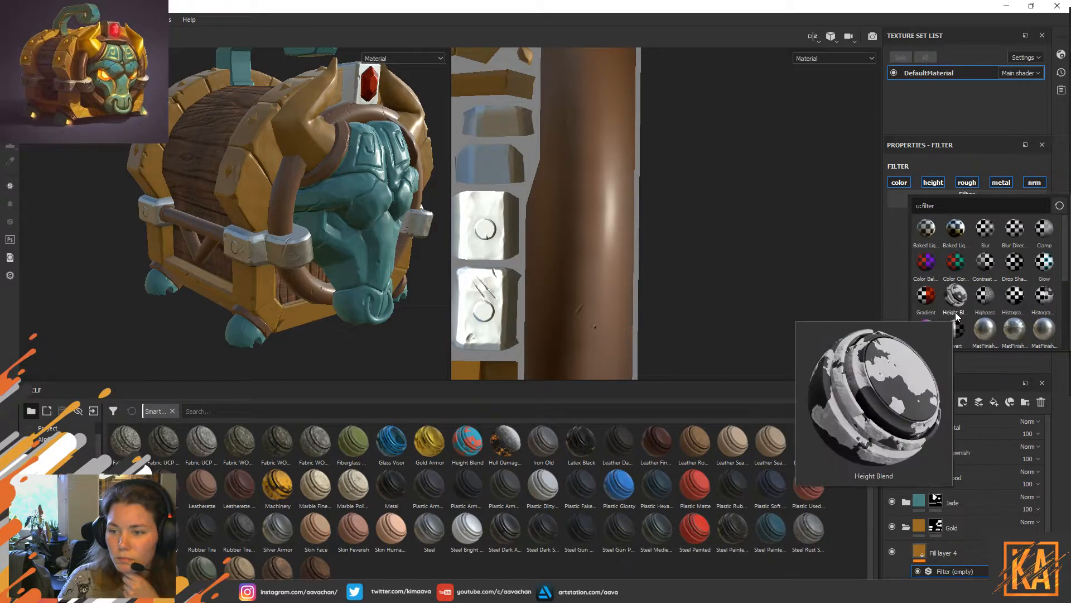
pyautogui.click(959, 229)
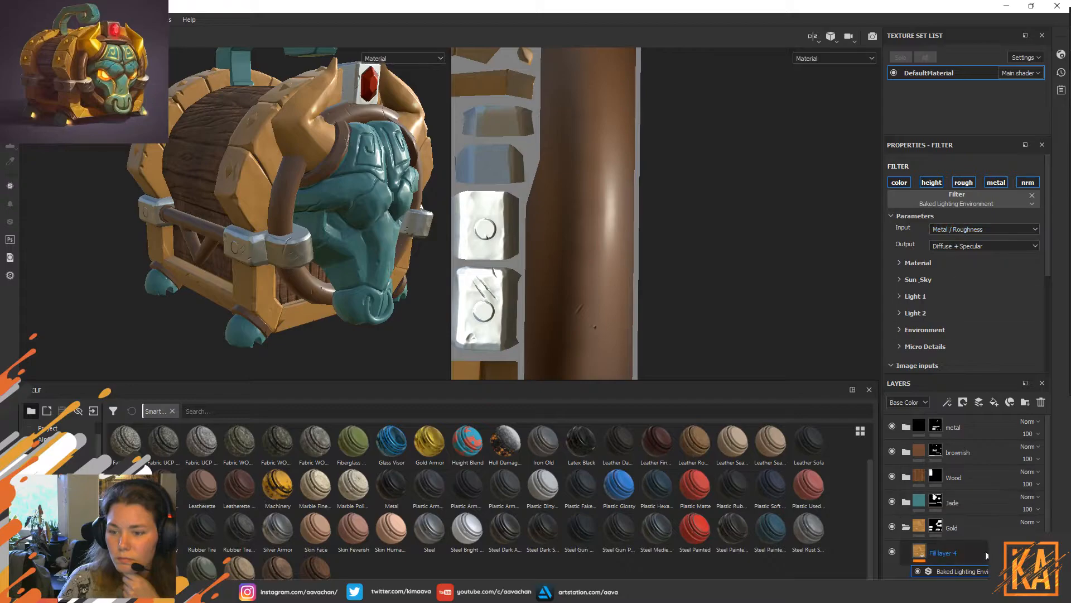
# Set the lighting filter's Dielectric Reflectance to 0.05 and turn off its height and normal channels.
pyautogui.click(902, 263)
pyautogui.click(897, 262)
pyautogui.click(897, 262)
pyautogui.moveTo(945, 285); pyautogui.dragTo(947, 283)
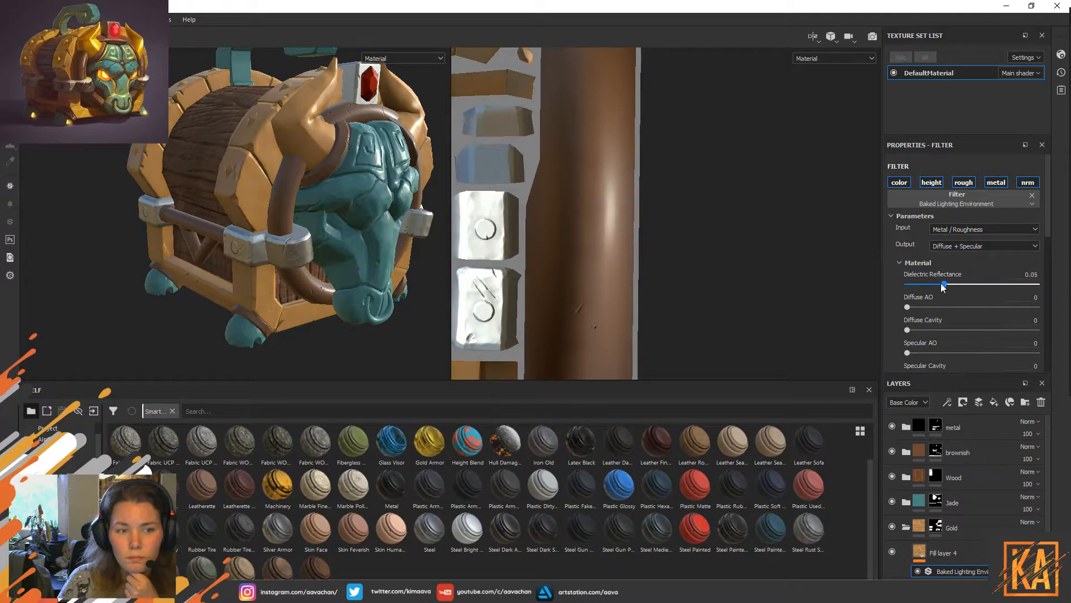
pyautogui.moveTo(950, 286); pyautogui.dragTo(944, 283)
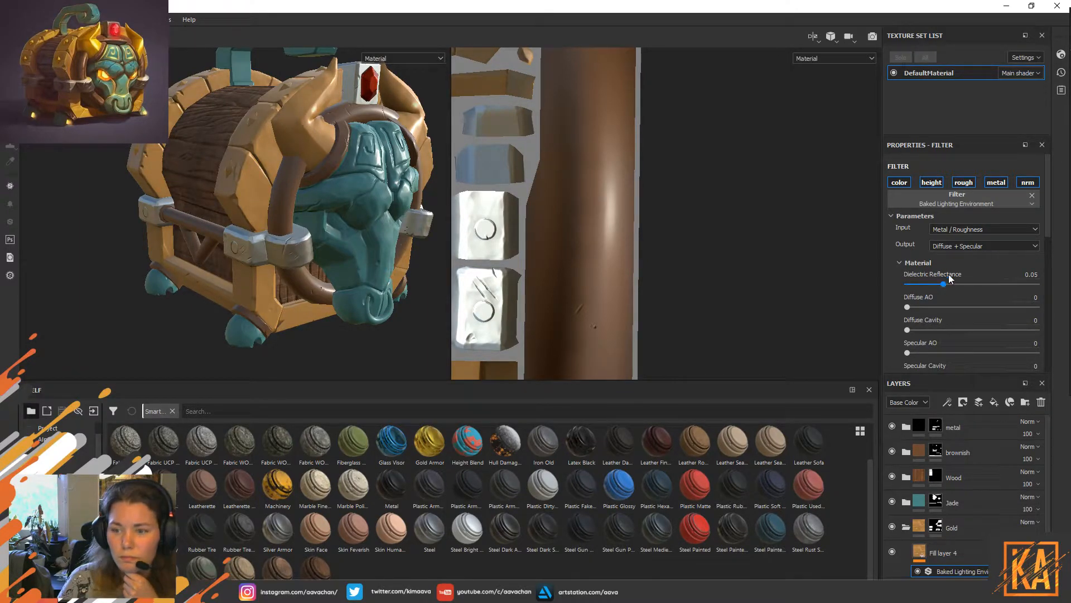
pyautogui.click(932, 182)
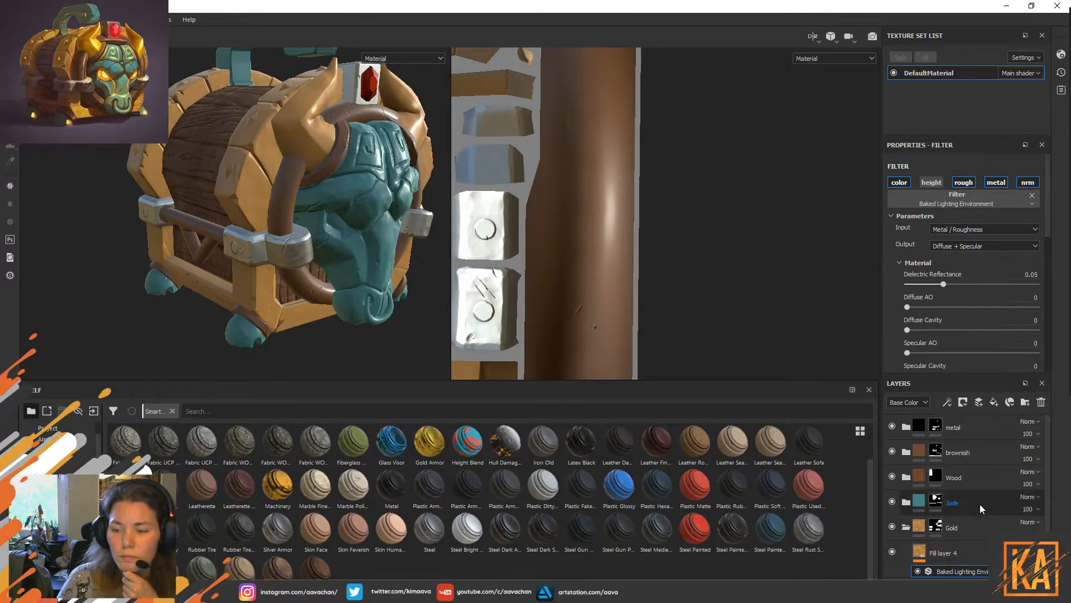
pyautogui.click(1029, 182)
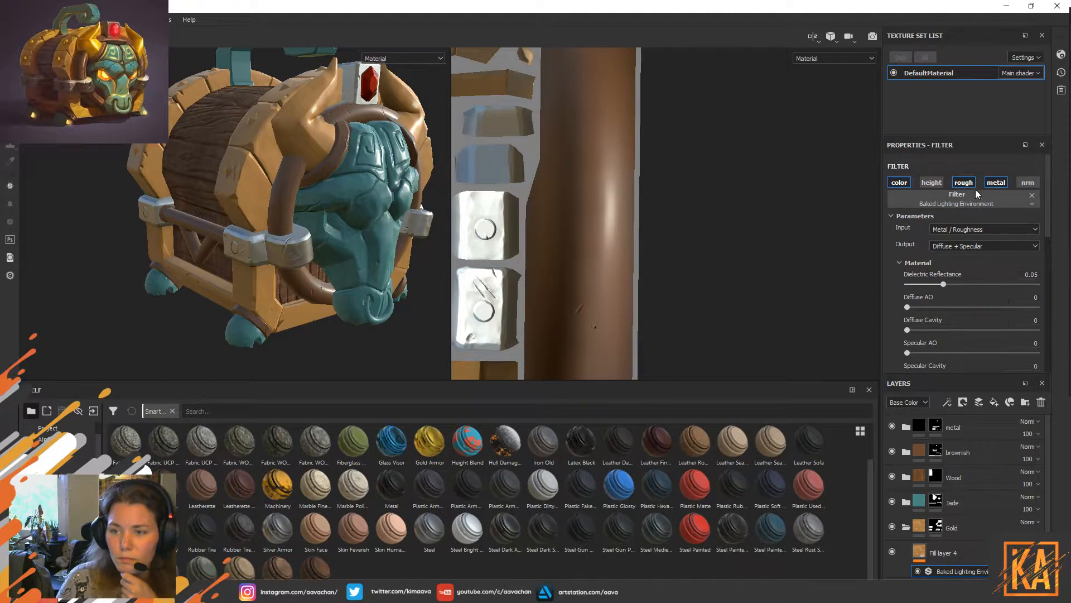
# Set Fill layer 4's metallic to 1 and roughness to 0.5873, and check the gold on the chest.
pyautogui.click(919, 554)
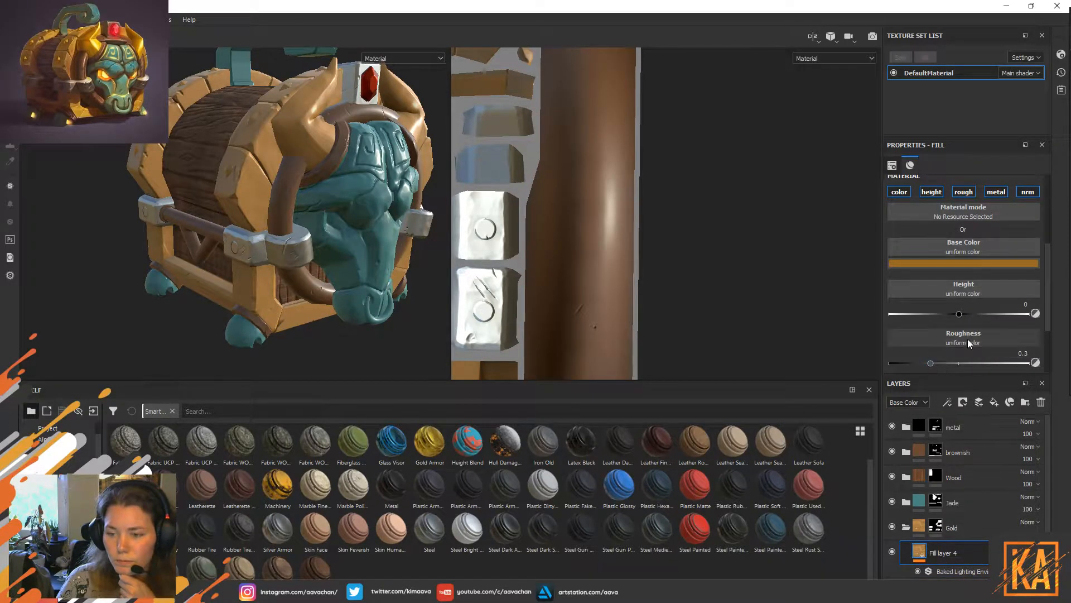
pyautogui.scroll(-2, 960, 329)
pyautogui.moveTo(931, 300)
pyautogui.mouseDown()
pyautogui.moveTo(1016, 304)
pyautogui.moveTo(925, 303)
pyautogui.mouseUp()
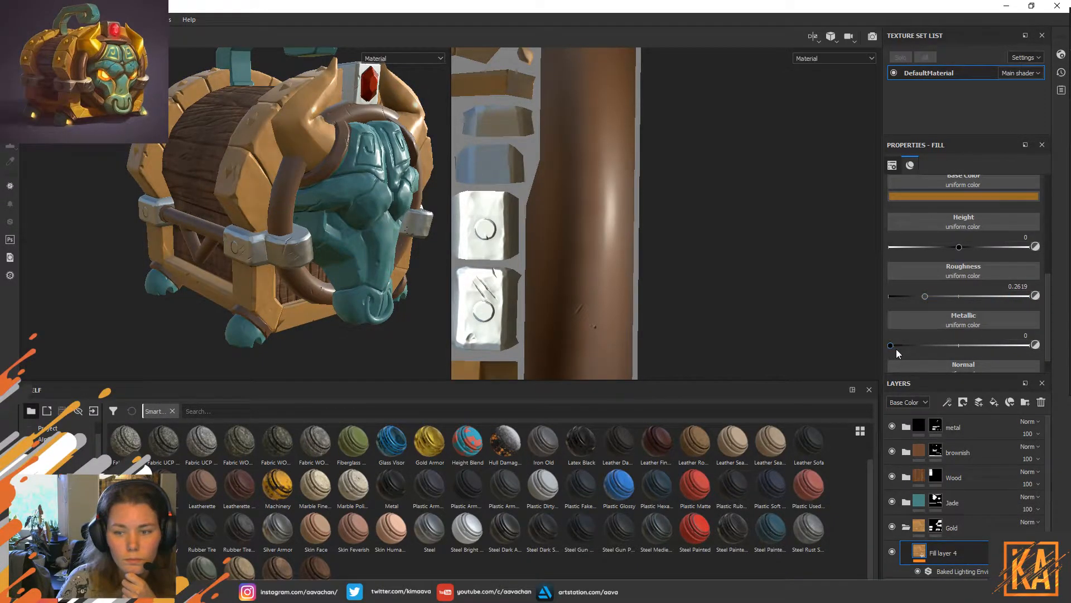
pyautogui.moveTo(891, 345); pyautogui.dragTo(1032, 346)
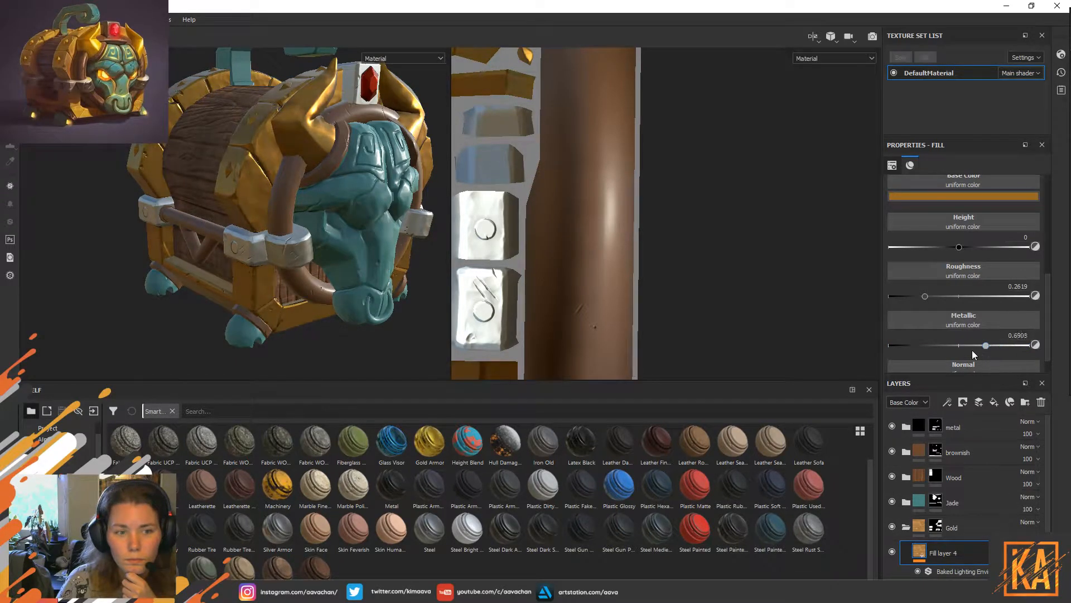
pyautogui.moveTo(926, 297)
pyautogui.mouseDown()
pyautogui.moveTo(902, 297)
pyautogui.moveTo(982, 296)
pyautogui.moveTo(1005, 310)
pyautogui.moveTo(971, 316)
pyautogui.mouseUp()
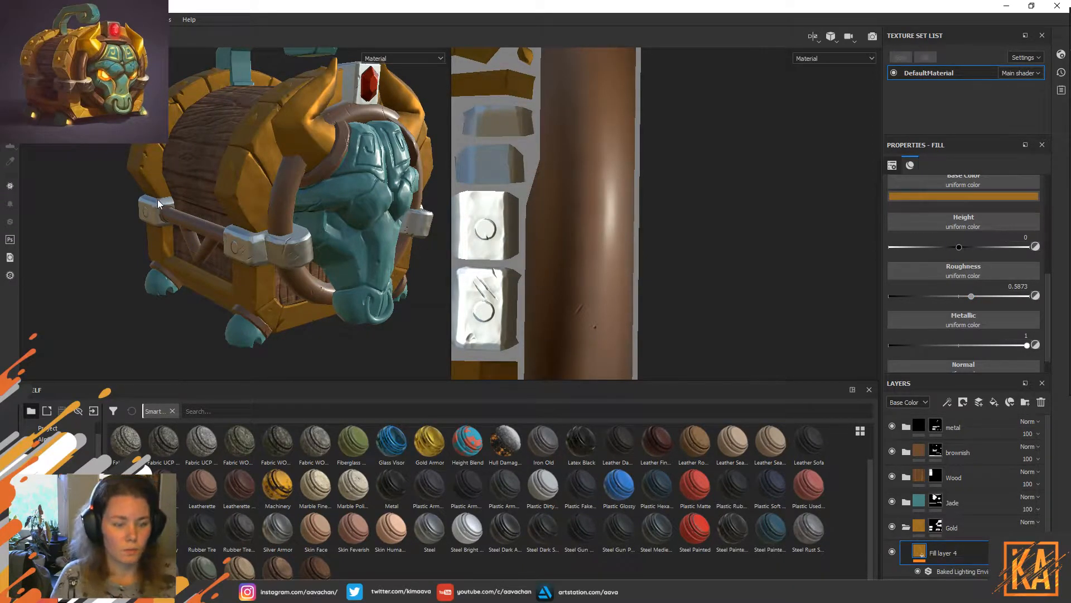
pyautogui.moveTo(116, 177)
pyautogui.keyDown('alt'); pyautogui.mouseDown()
pyautogui.moveTo(114, 215)
pyautogui.moveTo(84, 173)
pyautogui.moveTo(143, 156)
pyautogui.moveTo(147, 172)
pyautogui.mouseUp(); pyautogui.keyUp('alt')
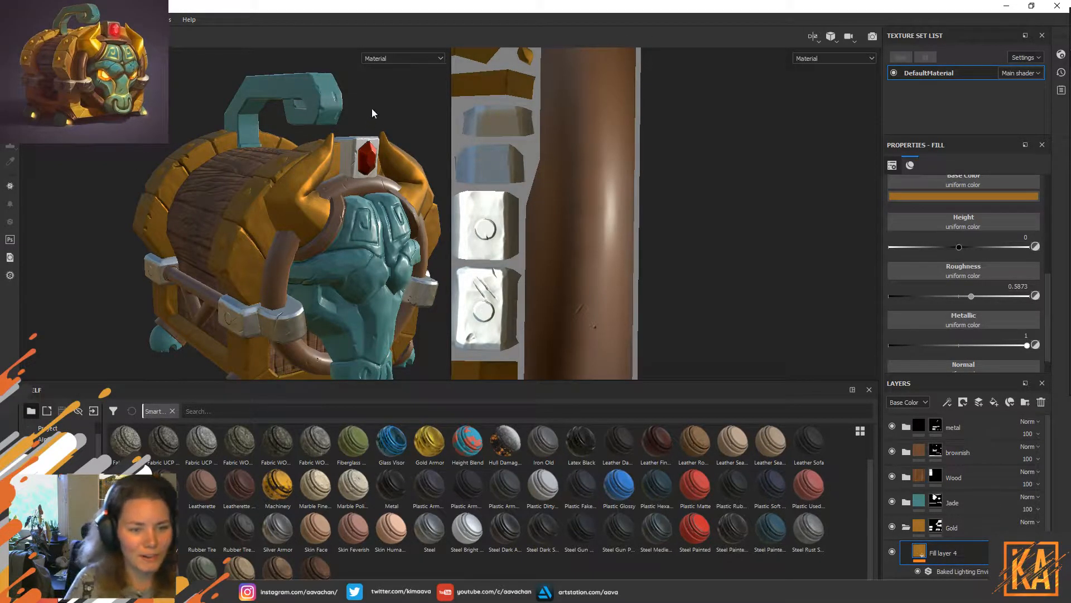
pyautogui.keyDown('alt'); pyautogui.moveTo(360, 100); pyautogui.dragTo(400, 238); pyautogui.keyUp('alt')
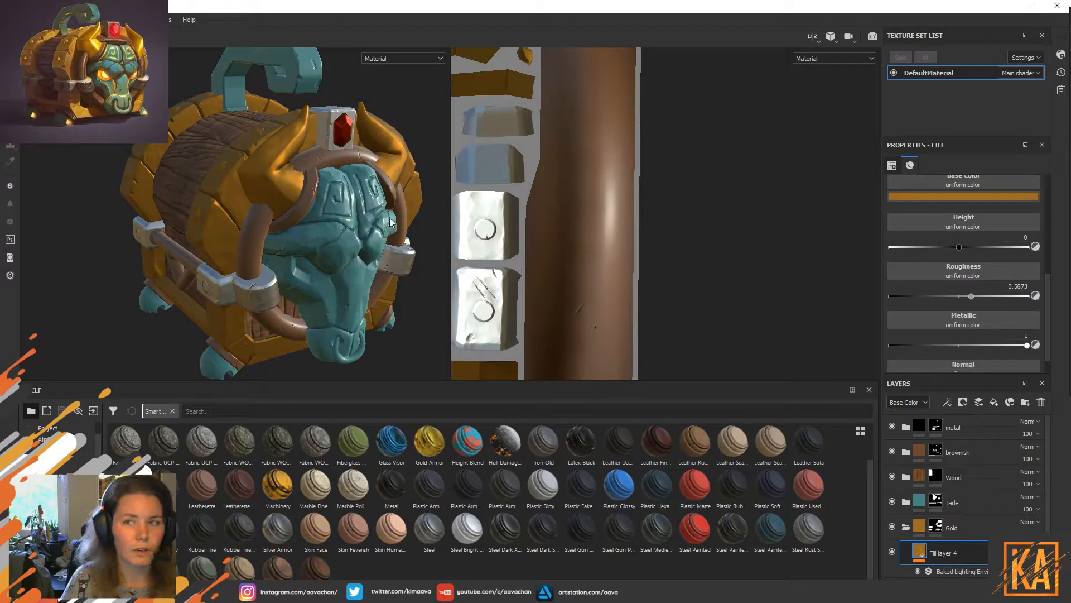
pyautogui.keyDown('alt'); pyautogui.moveTo(394, 330); pyautogui.dragTo(425, 321, button='middle'); pyautogui.keyUp('alt')
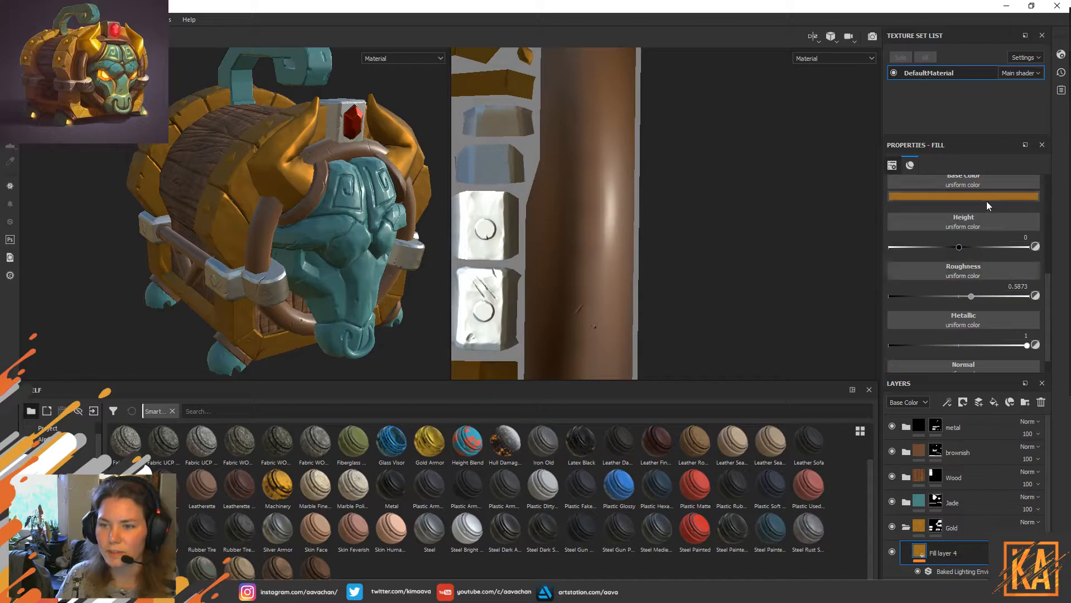
# In the Baked Lighting Environment filter, set Sun Intensity to 3.94 and the sun color to a pale cream of RGB 1.000, 0.936, 0.857.
pyautogui.click(957, 571)
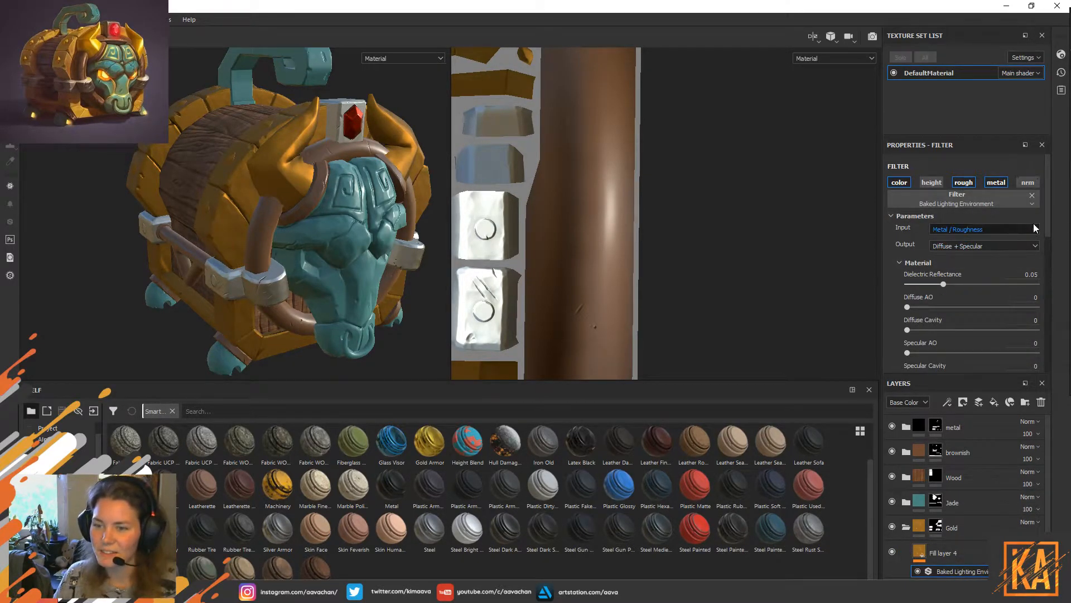
pyautogui.moveTo(913, 304); pyautogui.dragTo(832, 306)
pyautogui.scroll(-1, 978, 327)
pyautogui.scroll(-3, 969, 344)
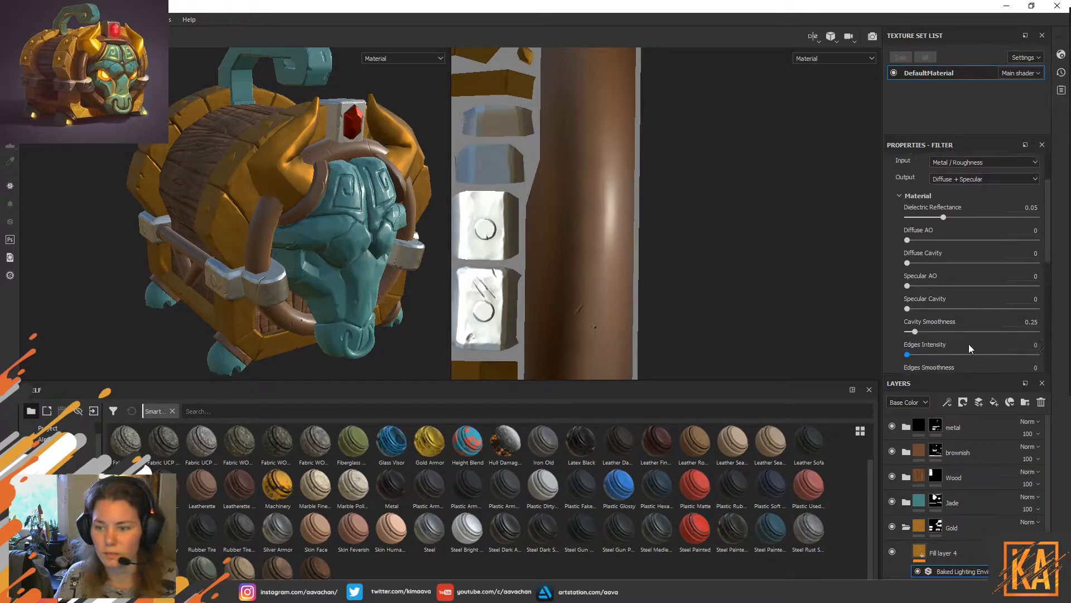
pyautogui.click(899, 327)
pyautogui.scroll(-3, 960, 346)
pyautogui.click(953, 248)
pyautogui.moveTo(953, 254); pyautogui.dragTo(958, 256)
pyautogui.keyDown('alt'); pyautogui.moveTo(400, 334); pyautogui.dragTo(443, 336); pyautogui.keyUp('alt')
pyautogui.click(977, 346)
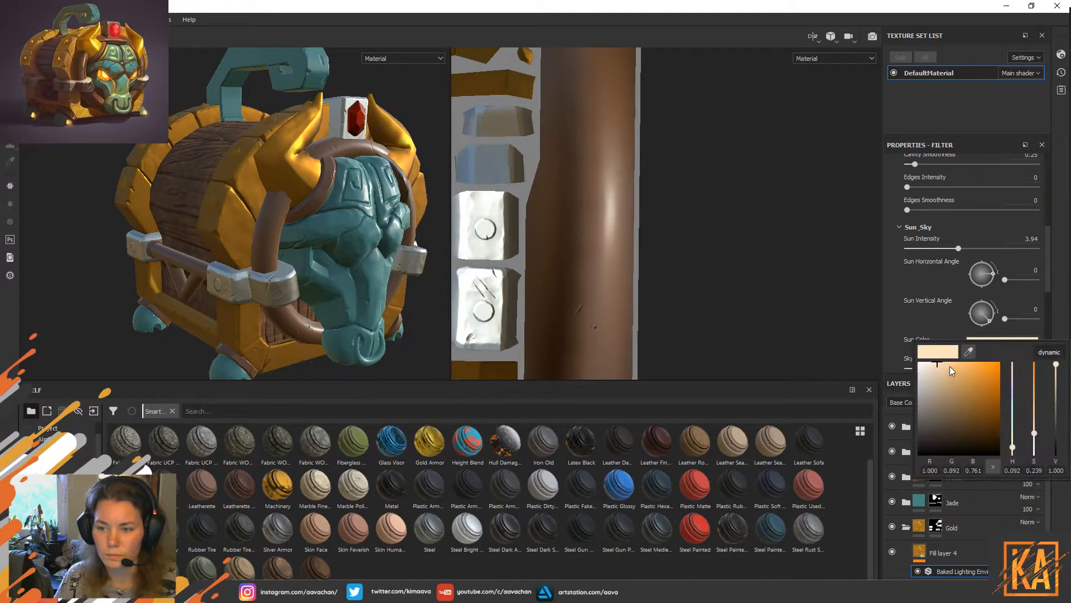
pyautogui.moveTo(940, 366)
pyautogui.mouseDown()
pyautogui.moveTo(916, 364)
pyautogui.moveTo(929, 364)
pyautogui.mouseUp()
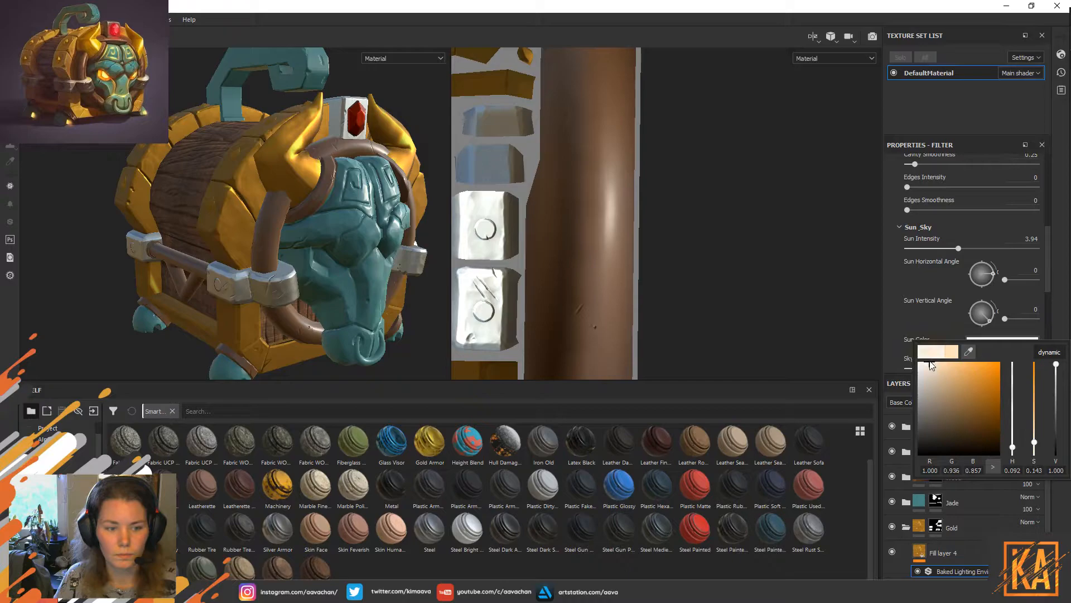
# Set the filter's sun horizontal angle to 21, sun vertical angle to 278 and Sky Intensity to 1.12.
pyautogui.moveTo(993, 273)
pyautogui.mouseDown()
pyautogui.moveTo(978, 263)
pyautogui.moveTo(1003, 269)
pyautogui.moveTo(991, 274)
pyautogui.mouseUp()
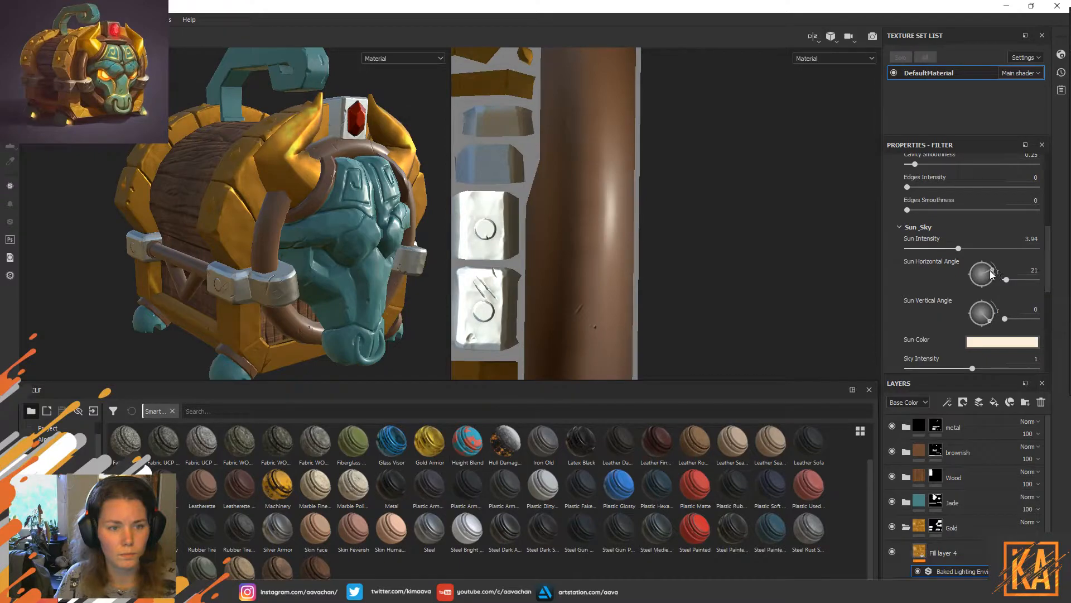
pyautogui.moveTo(984, 322)
pyautogui.mouseDown()
pyautogui.moveTo(972, 304)
pyautogui.moveTo(968, 332)
pyautogui.moveTo(991, 336)
pyautogui.moveTo(939, 305)
pyautogui.moveTo(978, 306)
pyautogui.mouseUp()
pyautogui.scroll(-3, 919, 327)
pyautogui.scroll(-3, 973, 323)
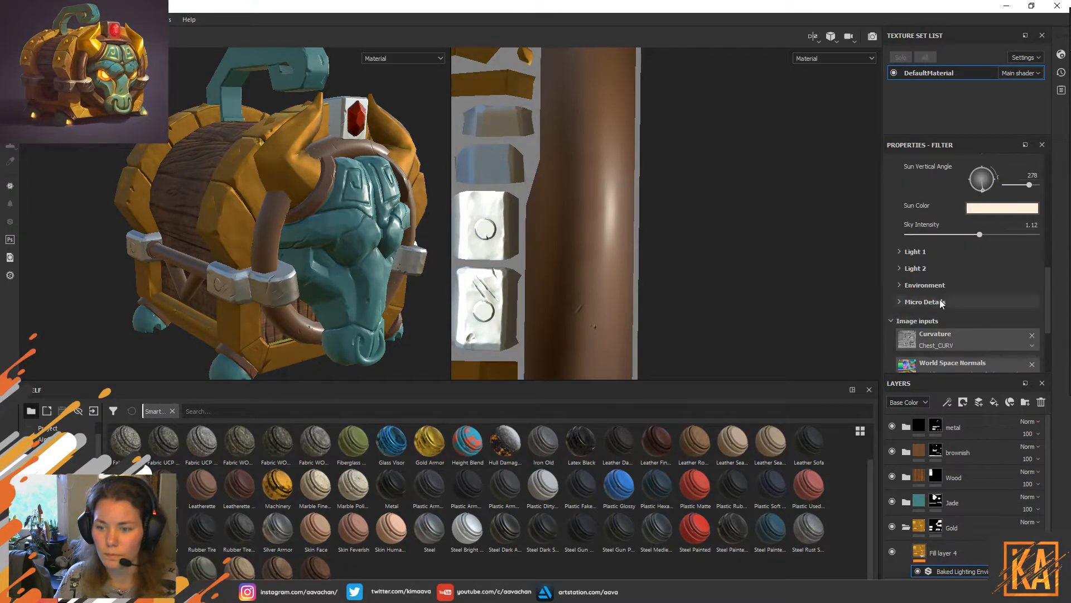
# Examine the lighting filter's Micro Details, Environment, Light 2 and Light 1 settings, and collapse its parameters.
pyautogui.click(897, 301)
pyautogui.click(899, 300)
pyautogui.click(902, 284)
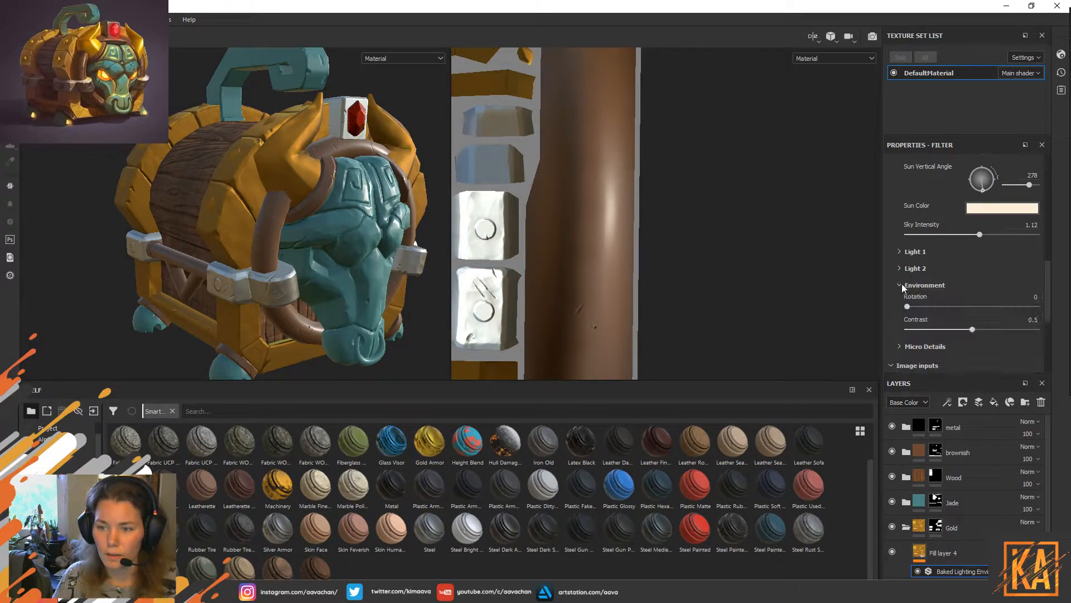
pyautogui.click(896, 268)
pyautogui.click(899, 252)
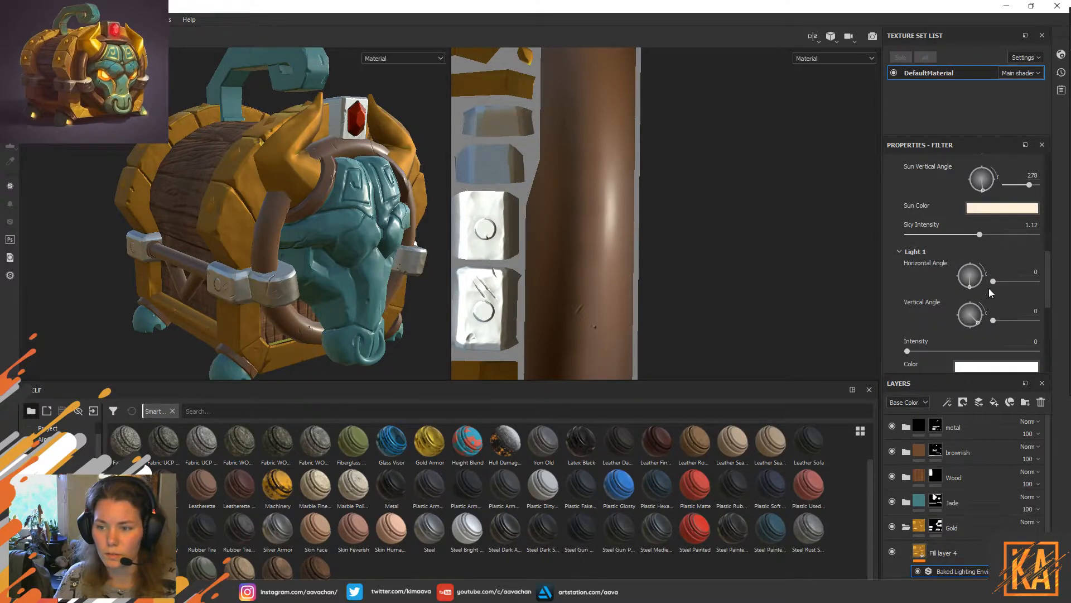
pyautogui.moveTo(912, 350)
pyautogui.mouseDown()
pyautogui.moveTo(1020, 358)
pyautogui.moveTo(911, 352)
pyautogui.mouseUp()
pyautogui.scroll(6, 961, 217)
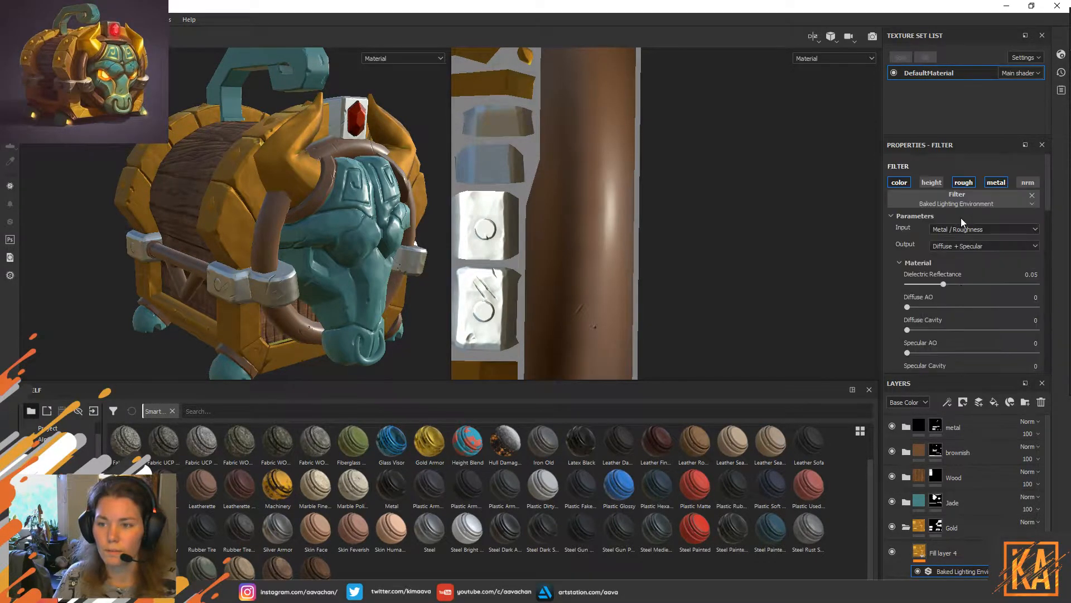
pyautogui.click(891, 216)
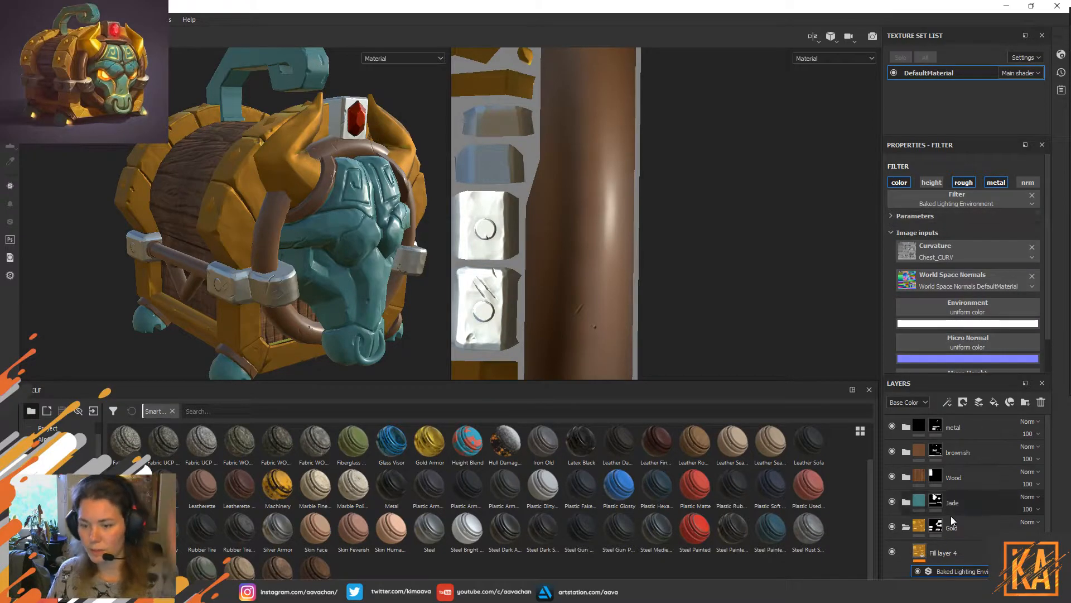
# Add a new fill layer above Fill layer 4 in the Gold folder with only its color channel enabled.
pyautogui.click(953, 552)
pyautogui.click(979, 401)
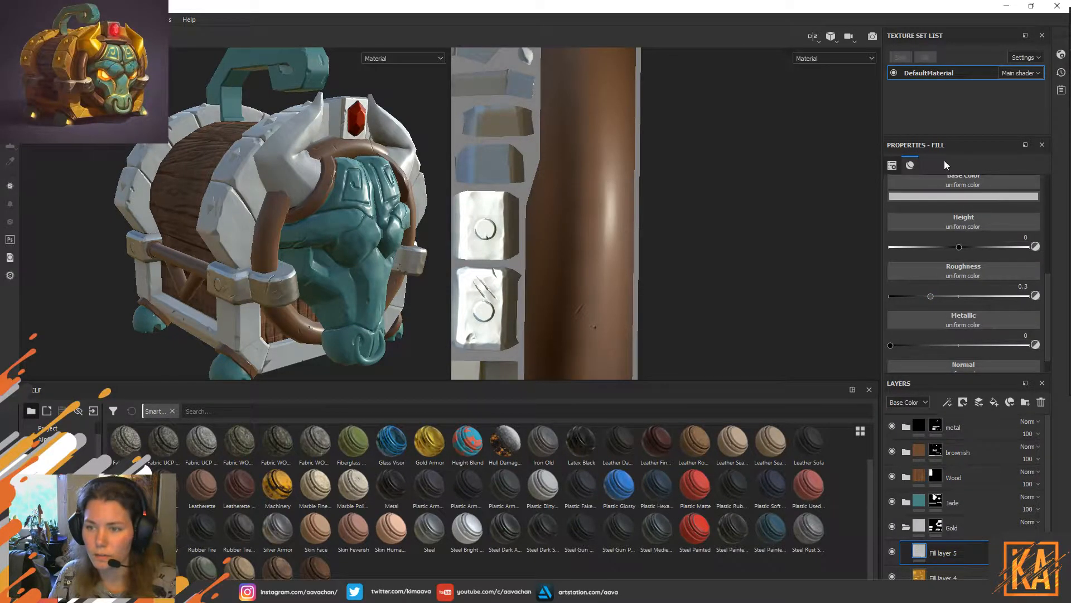
pyautogui.scroll(3, 960, 276)
pyautogui.click(963, 343)
pyautogui.click(996, 343)
pyautogui.click(1028, 343)
pyautogui.scroll(-2, 982, 322)
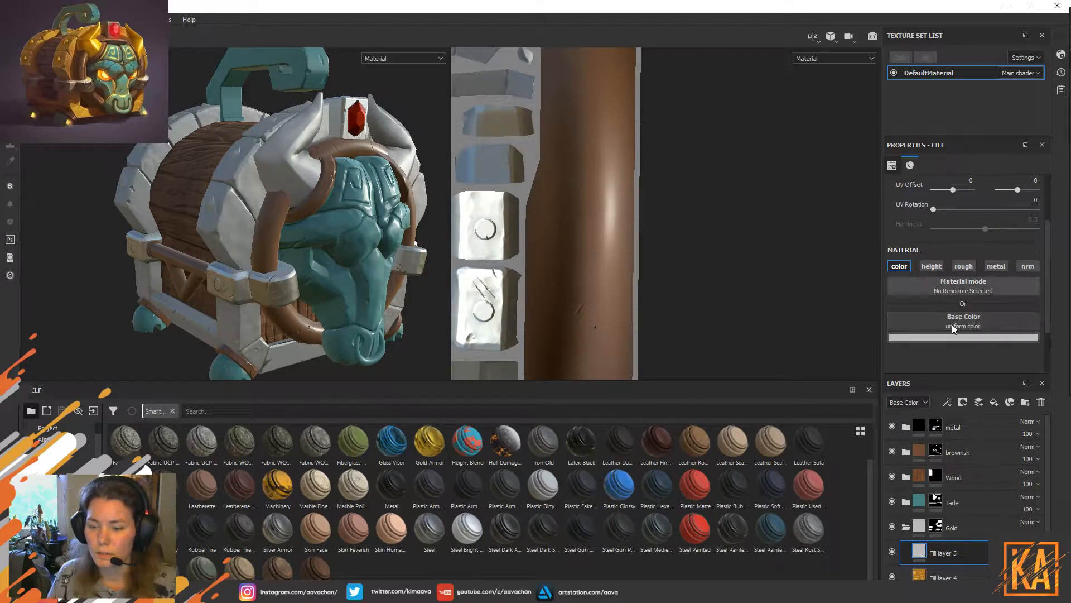
# Color the new fill layer a dark burnt orange with saturation 1.000 and value 0.283, and give it a black mask.
pyautogui.click(971, 337)
pyautogui.click(968, 351)
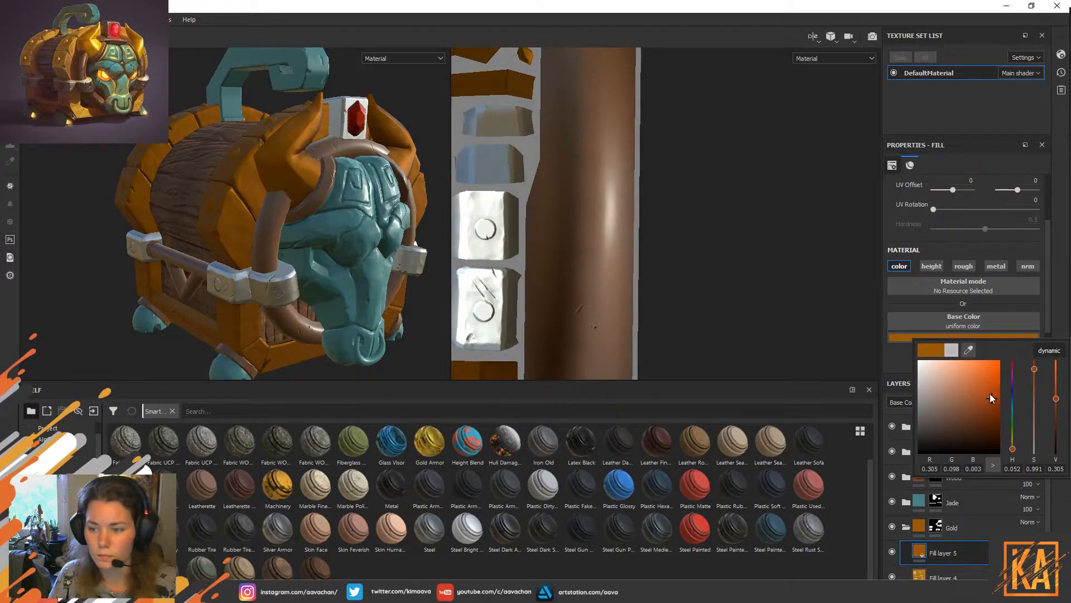
pyautogui.moveTo(991, 397); pyautogui.dragTo(1001, 400)
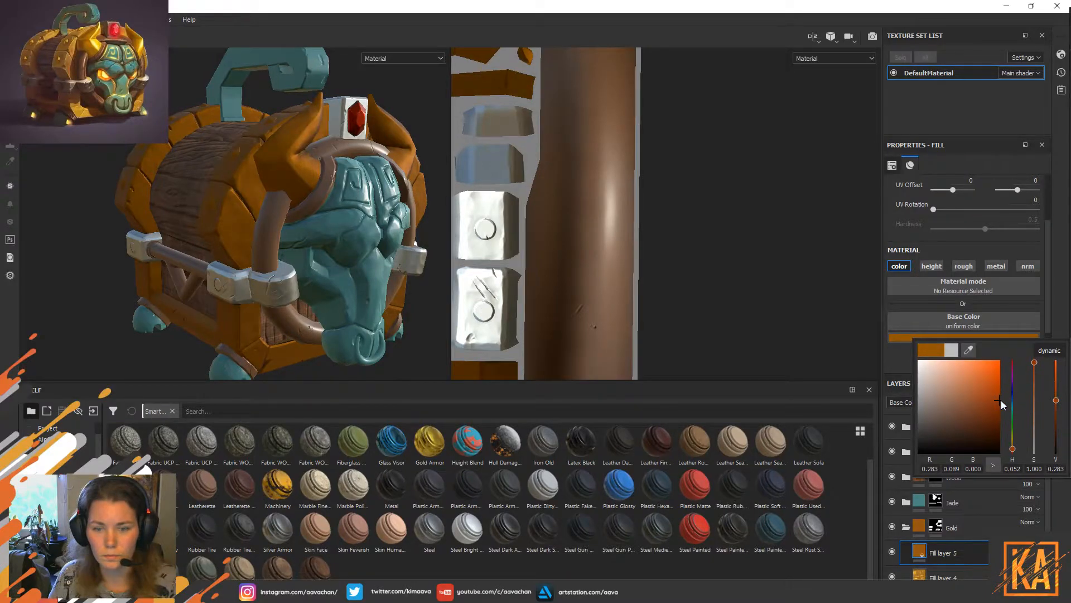
pyautogui.moveTo(1014, 452); pyautogui.dragTo(1015, 454)
pyautogui.click(818, 287)
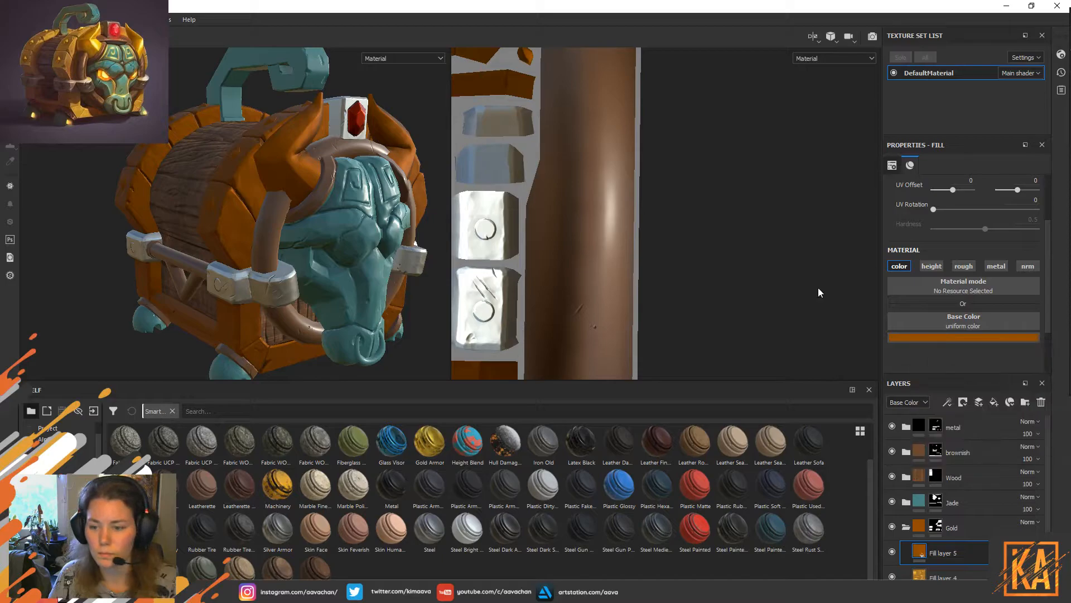
pyautogui.rightClick(921, 553)
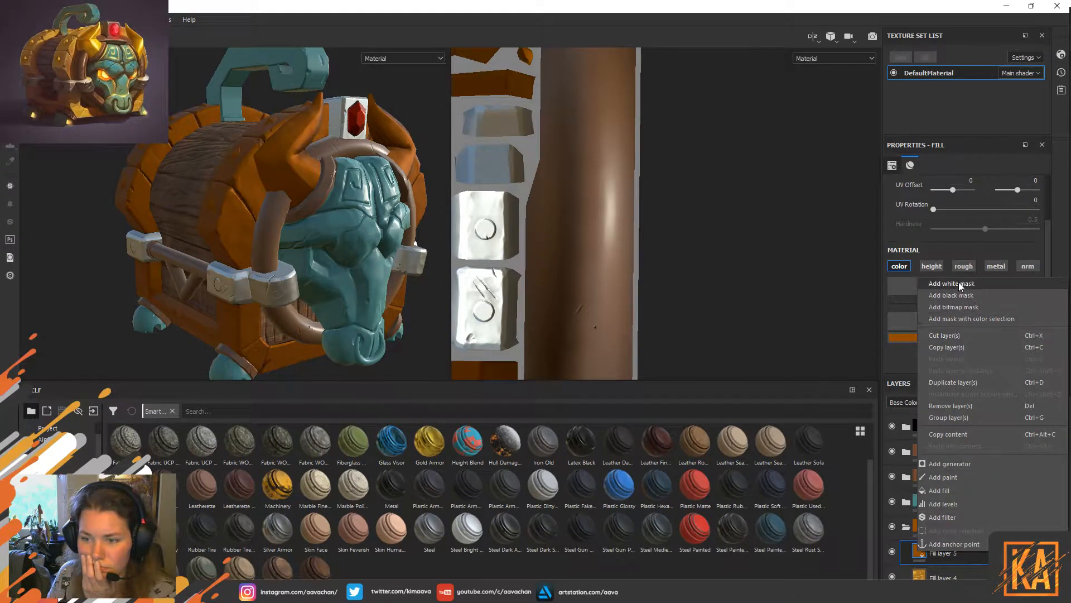
pyautogui.click(966, 296)
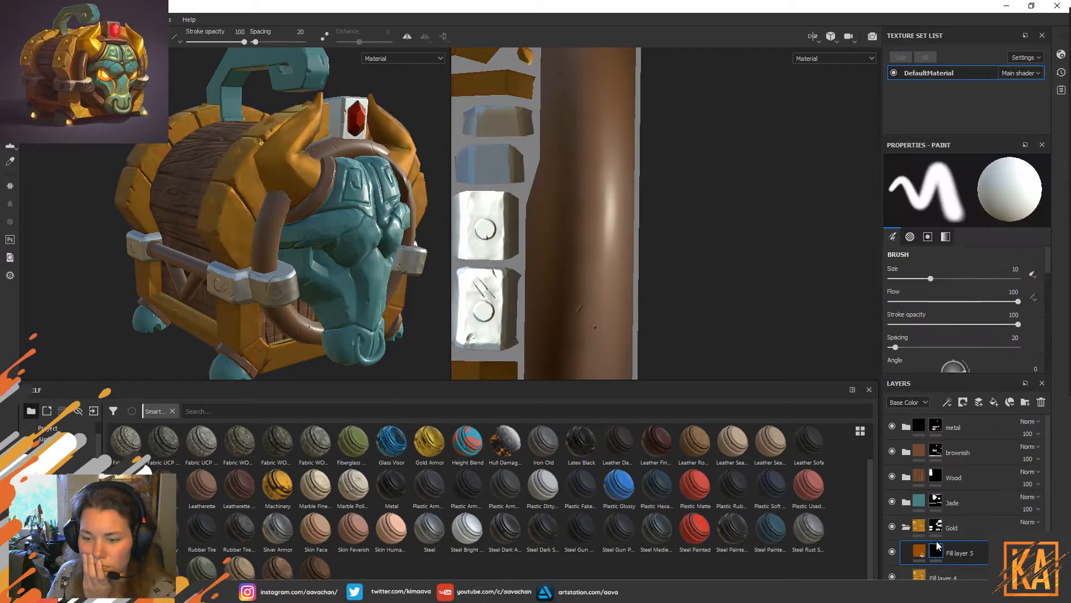
# Add a Mask Editor generator to the black mask of Fill layer 5.
pyautogui.rightClick(937, 551)
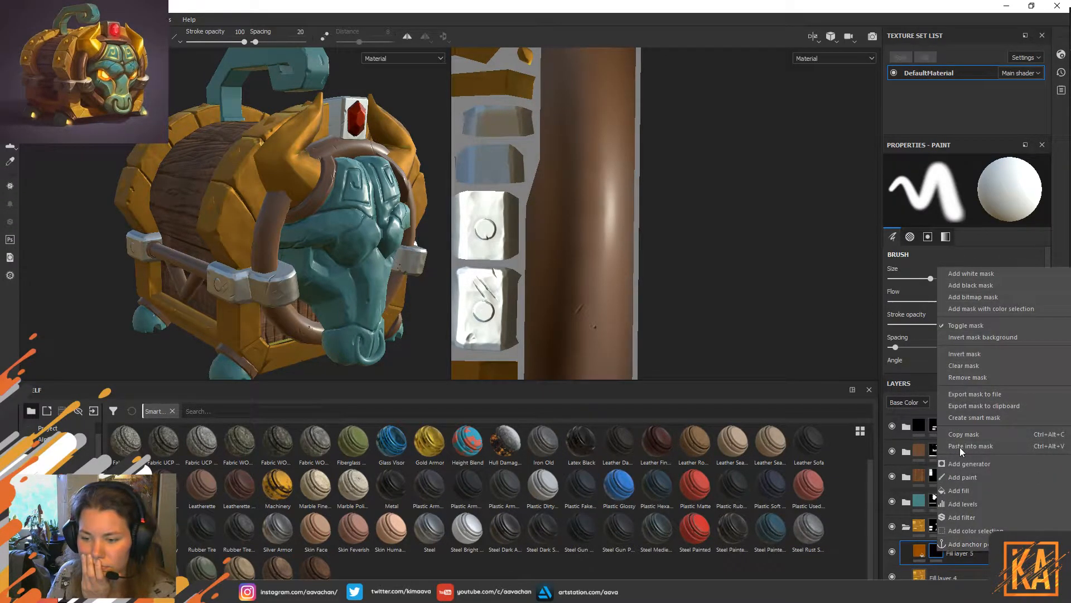
pyautogui.click(990, 463)
pyautogui.click(959, 183)
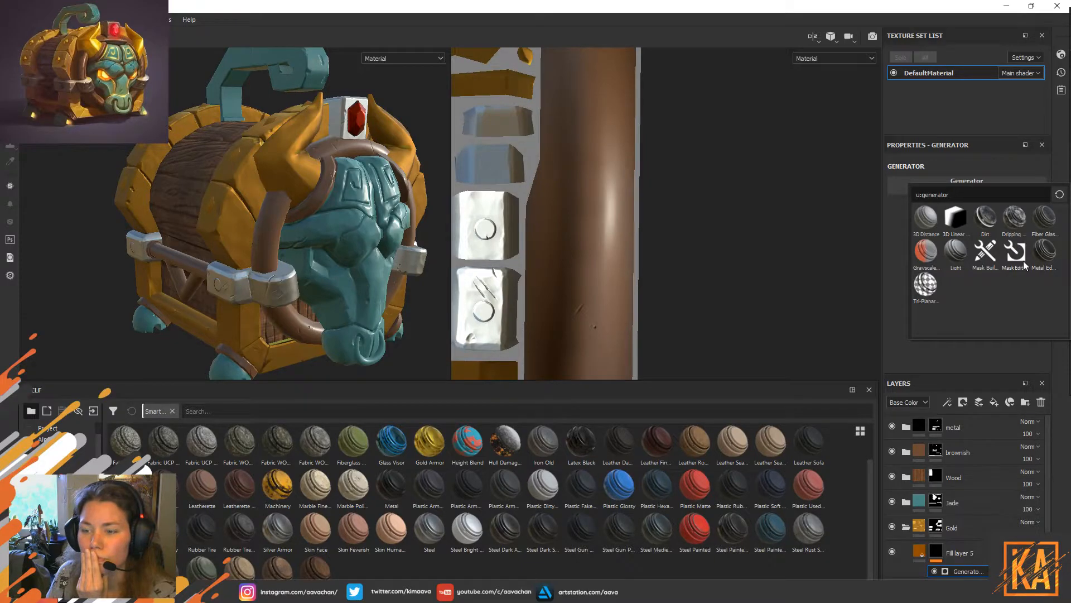
pyautogui.moveTo(1017, 260)
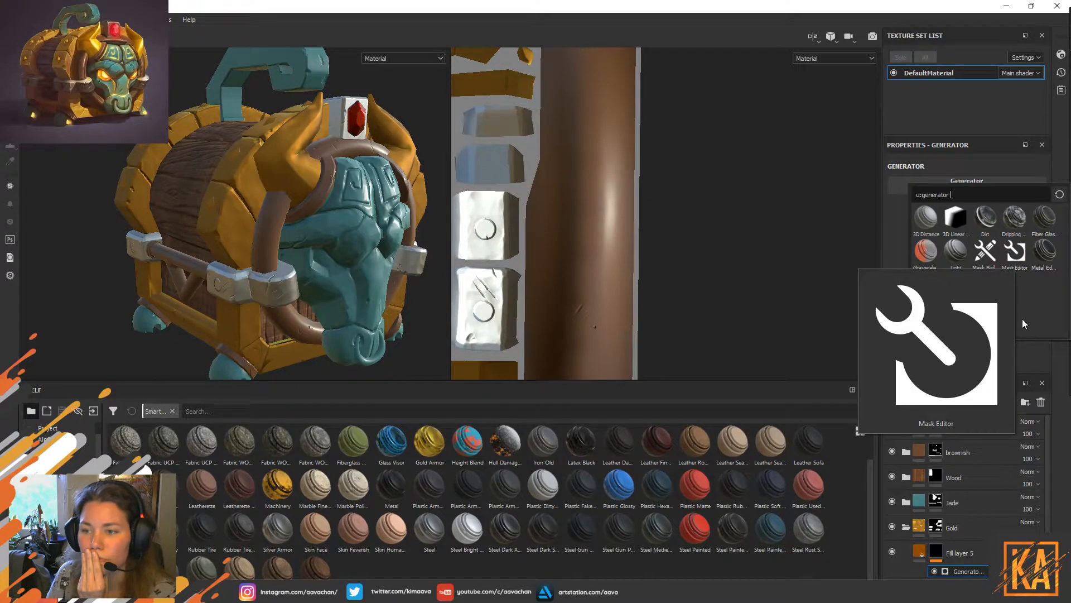
pyautogui.click(1016, 254)
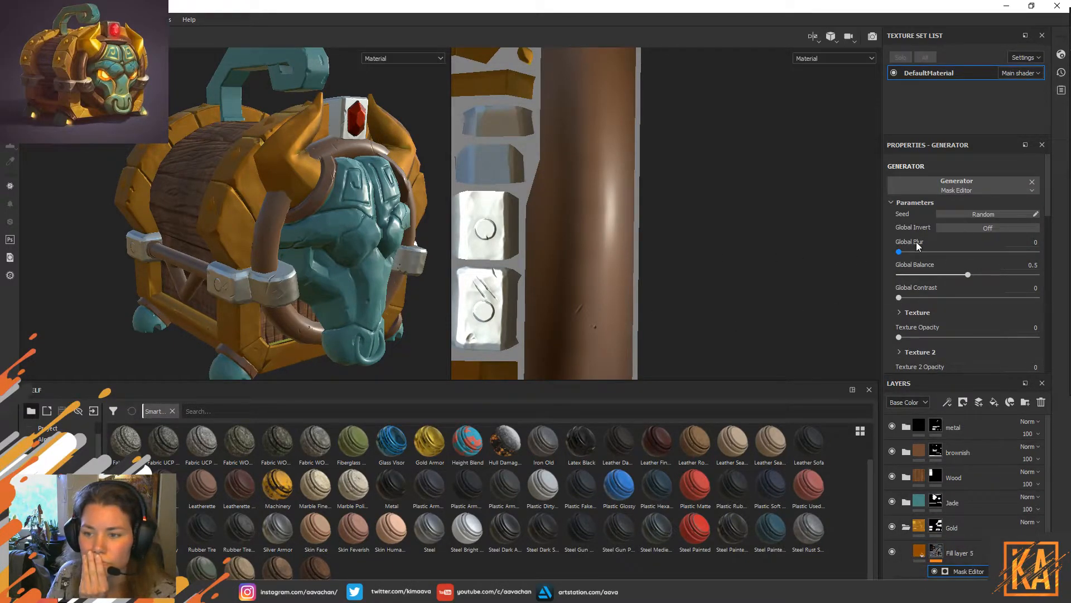
# Set the Mask Editor's Global Blur to 7.93, Global Invert on, Global Balance to 0.67 and Global Contrast to 0.62.
pyautogui.moveTo(902, 249); pyautogui.dragTo(966, 263)
pyautogui.click(975, 230)
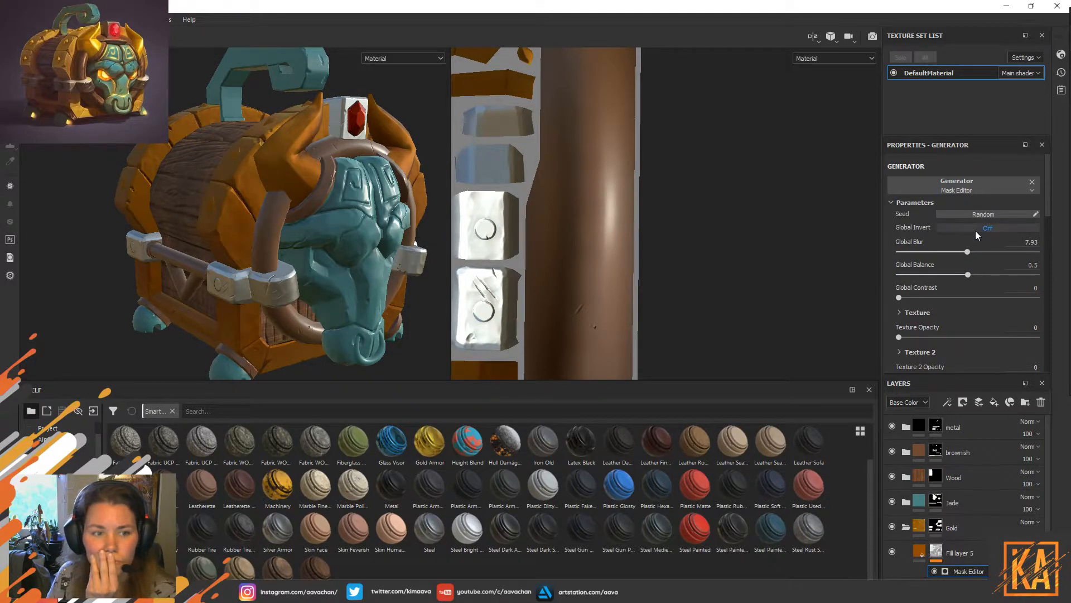
pyautogui.click(975, 230)
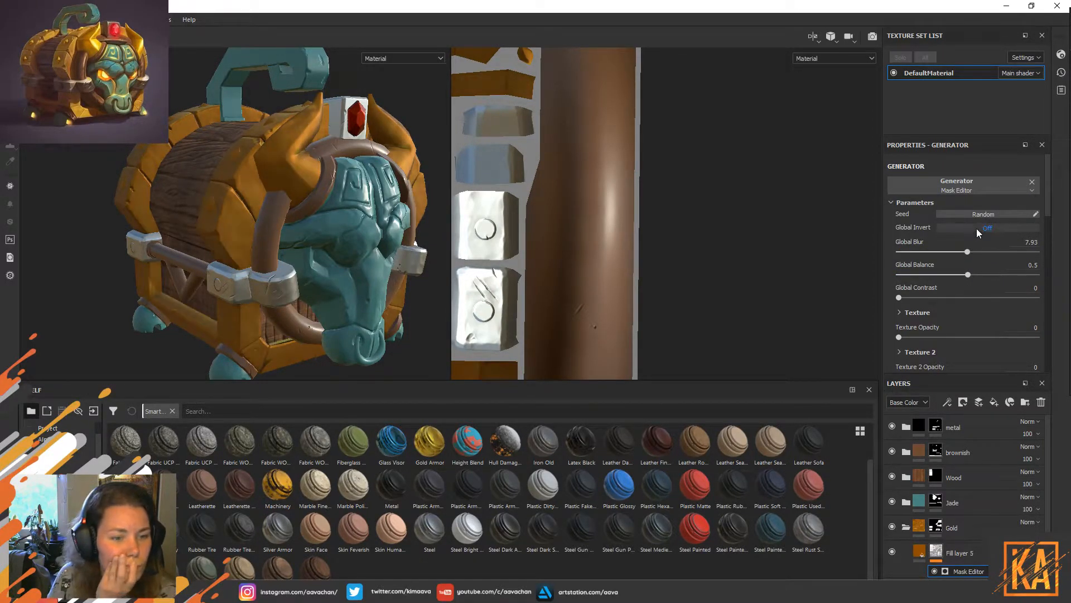
pyautogui.click(976, 229)
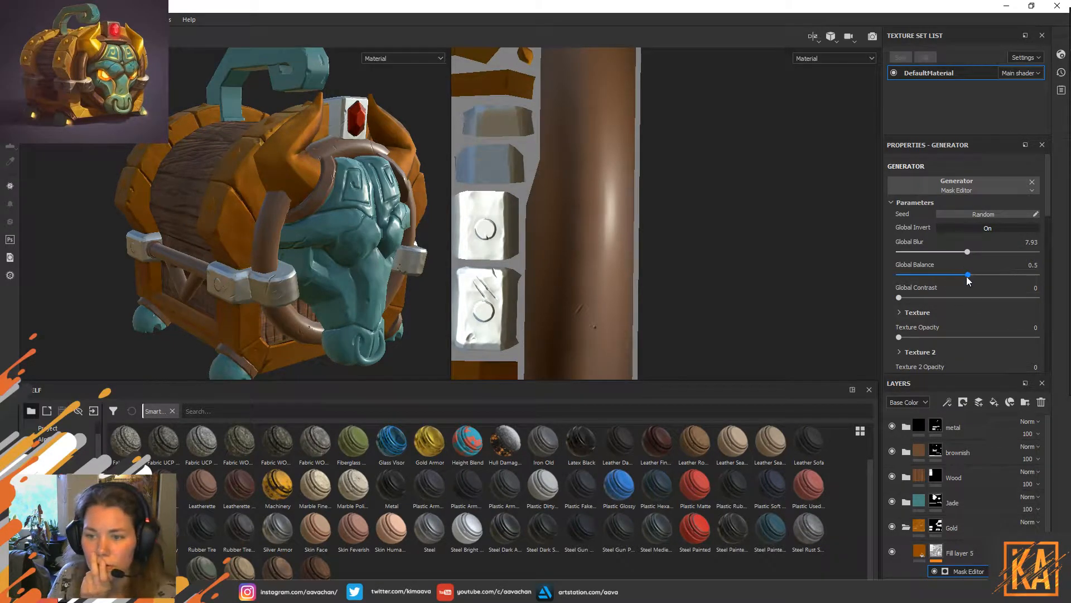
pyautogui.moveTo(900, 297); pyautogui.dragTo(1009, 304)
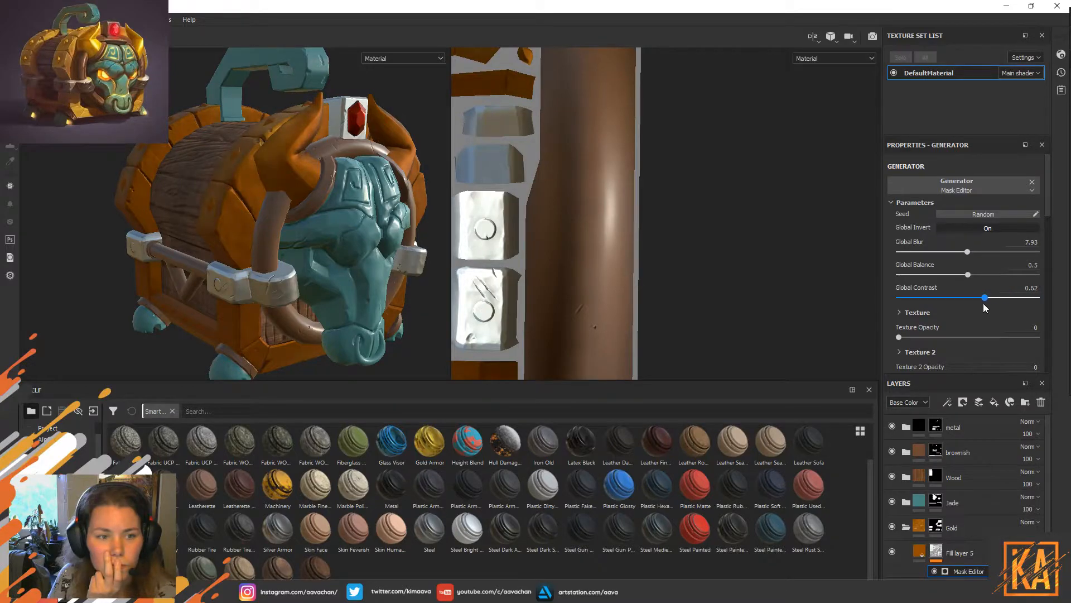
pyautogui.moveTo(967, 275); pyautogui.dragTo(893, 279)
pyautogui.moveTo(987, 283)
pyautogui.mouseDown()
pyautogui.moveTo(1044, 287)
pyautogui.moveTo(991, 289)
pyautogui.mouseUp()
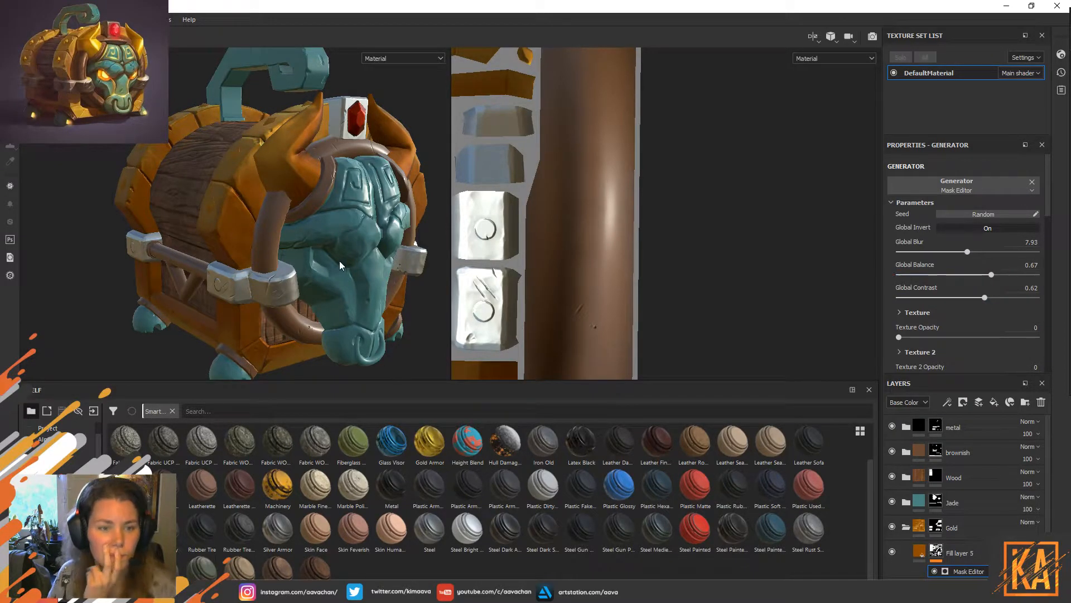
# Set the Mask Editor's Curvature Opacity to 0.42 and World Space Normal Opacity to 0.16.
pyautogui.keyDown('alt'); pyautogui.moveTo(450, 358); pyautogui.dragTo(423, 360); pyautogui.keyUp('alt')
pyautogui.keyDown('alt'); pyautogui.moveTo(425, 187); pyautogui.dragTo(419, 135); pyautogui.keyUp('alt')
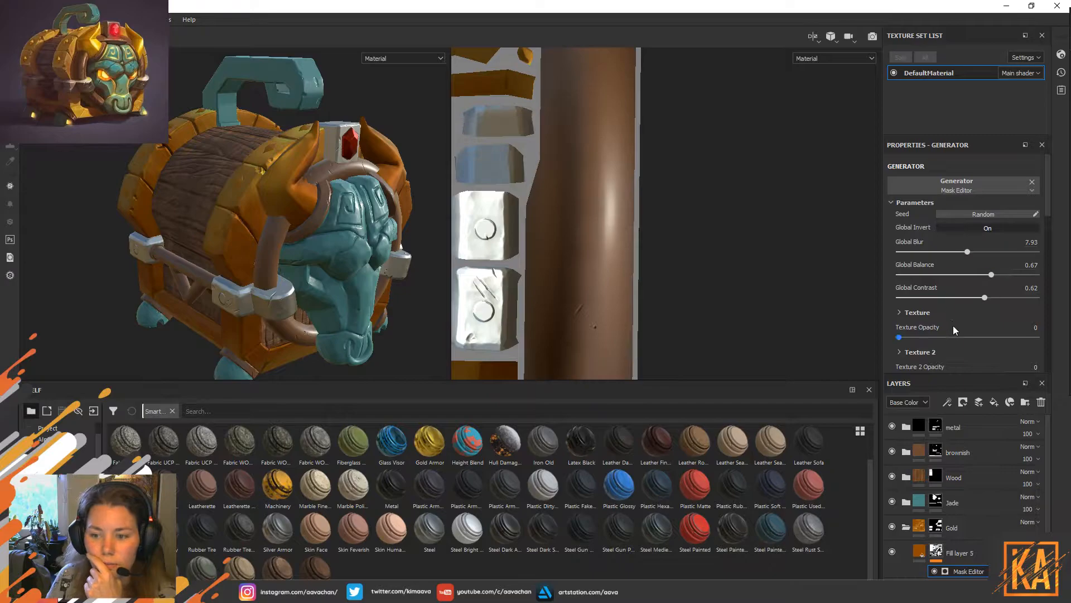
pyautogui.scroll(-3, 952, 326)
pyautogui.moveTo(910, 270)
pyautogui.mouseDown()
pyautogui.moveTo(970, 282)
pyautogui.moveTo(867, 286)
pyautogui.moveTo(996, 316)
pyautogui.moveTo(875, 322)
pyautogui.moveTo(987, 318)
pyautogui.moveTo(999, 331)
pyautogui.moveTo(866, 324)
pyautogui.mouseUp()
pyautogui.scroll(-2, 926, 337)
pyautogui.moveTo(968, 355)
pyautogui.mouseDown()
pyautogui.moveTo(943, 357)
pyautogui.moveTo(973, 355)
pyautogui.moveTo(956, 355)
pyautogui.mouseUp()
pyautogui.scroll(-1, 965, 313)
pyautogui.scroll(-2, 965, 315)
pyautogui.moveTo(905, 296)
pyautogui.mouseDown()
pyautogui.moveTo(954, 299)
pyautogui.moveTo(926, 308)
pyautogui.mouseUp()
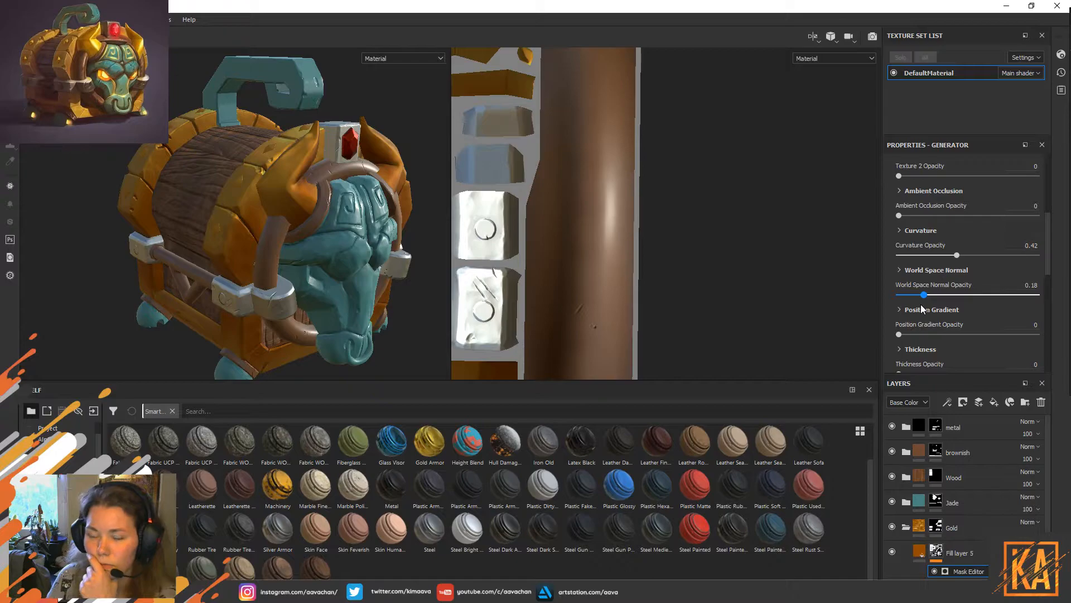
# Shift Fill layer 5's base color to a darker, redder orange with hue 0.030, saturation 1.000 and value 0.234.
pyautogui.click(957, 553)
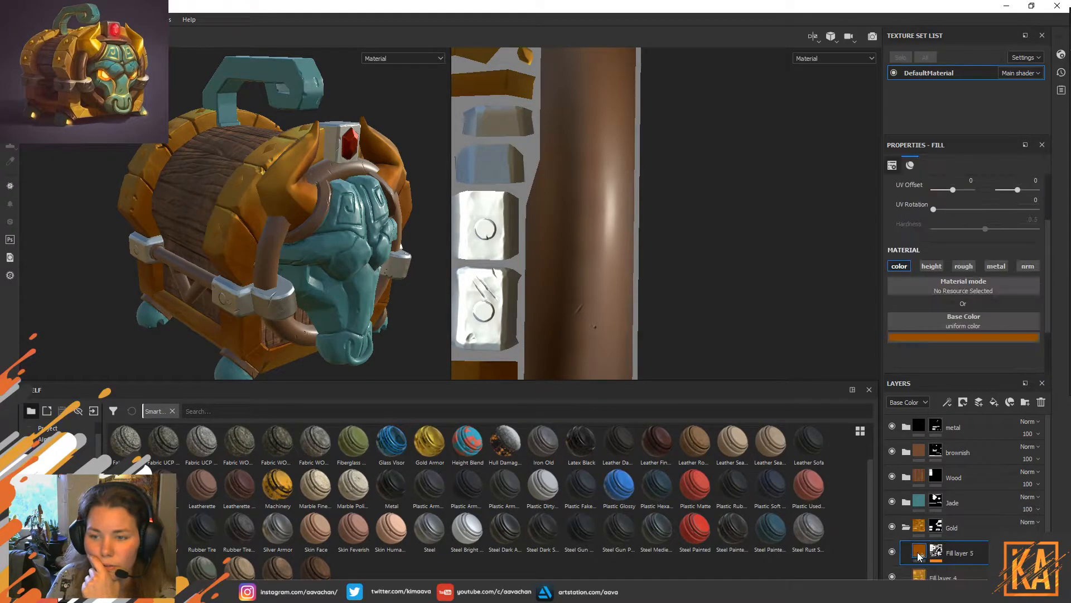
pyautogui.click(986, 337)
pyautogui.moveTo(1054, 400); pyautogui.dragTo(1045, 407)
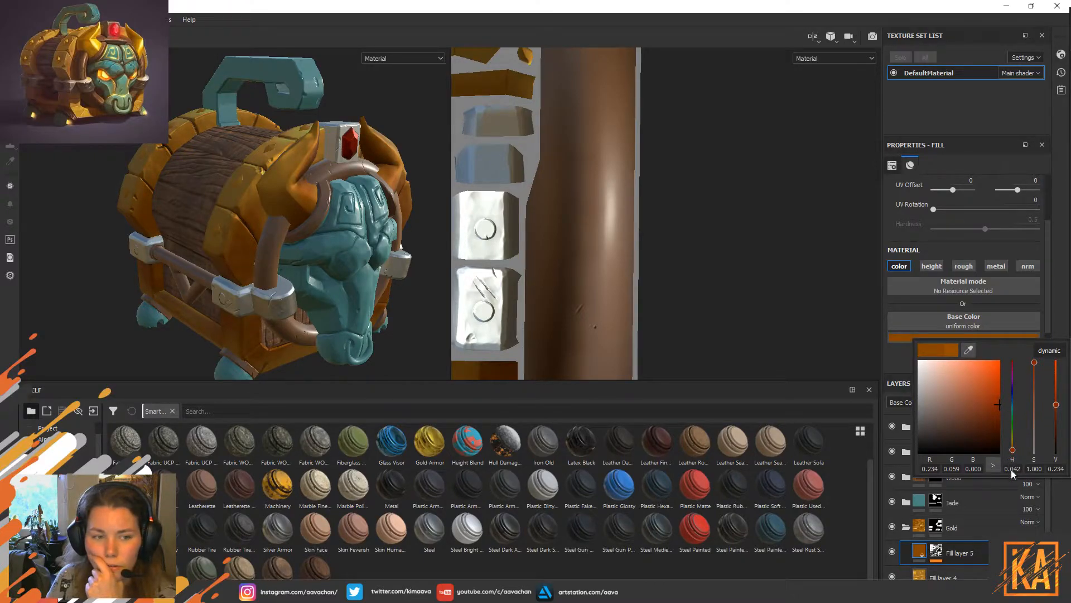
pyautogui.moveTo(1012, 449); pyautogui.dragTo(1009, 456)
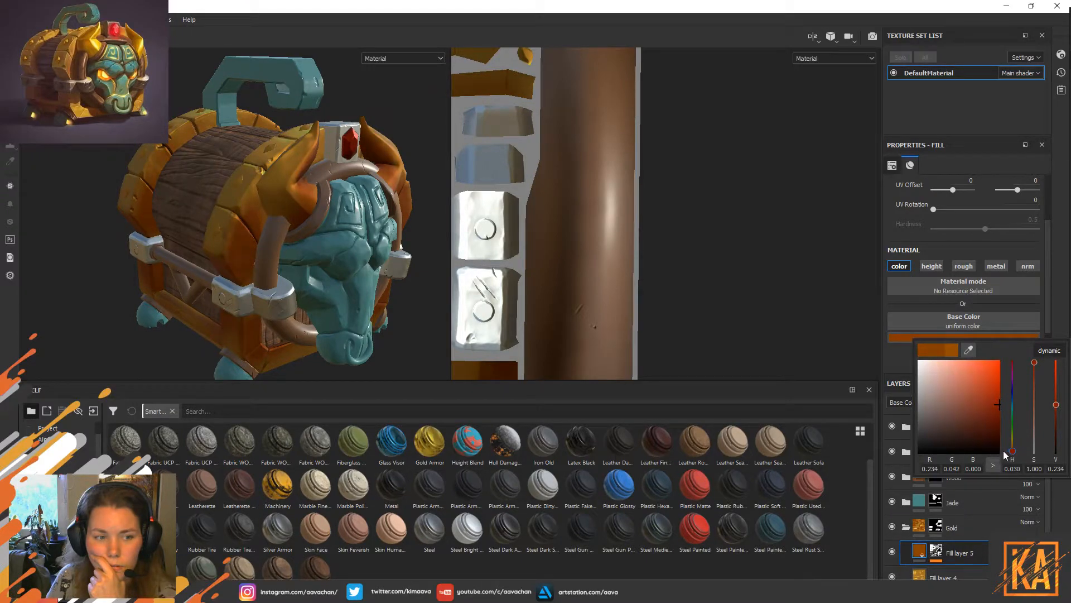
pyautogui.click(962, 243)
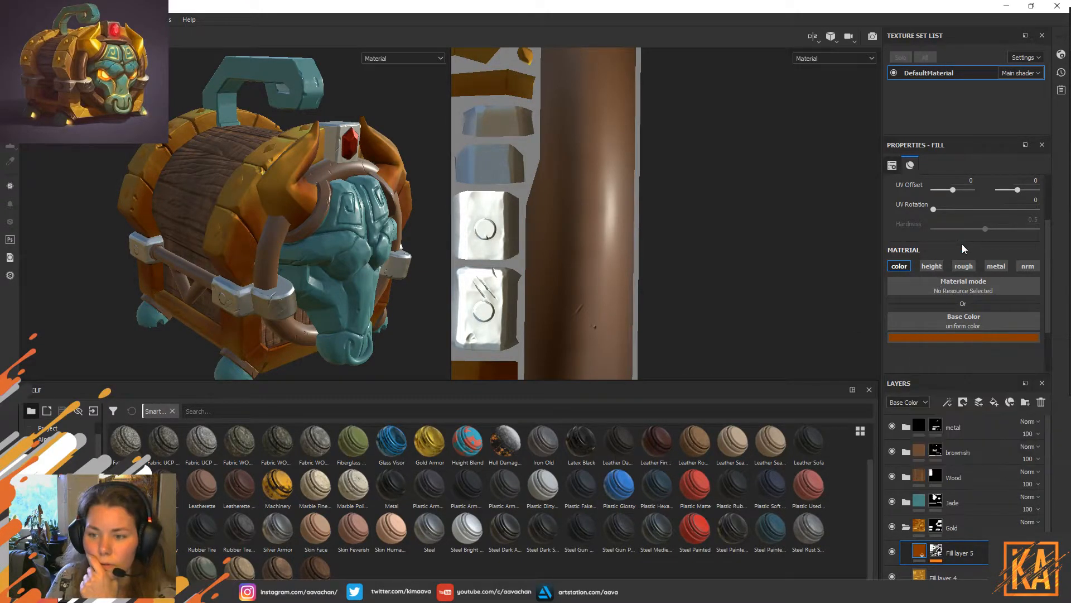
# Examine the Mask Editor's Position Gradient, Thickness, Micro Details and image input settings on Fill layer 5.
pyautogui.click(937, 553)
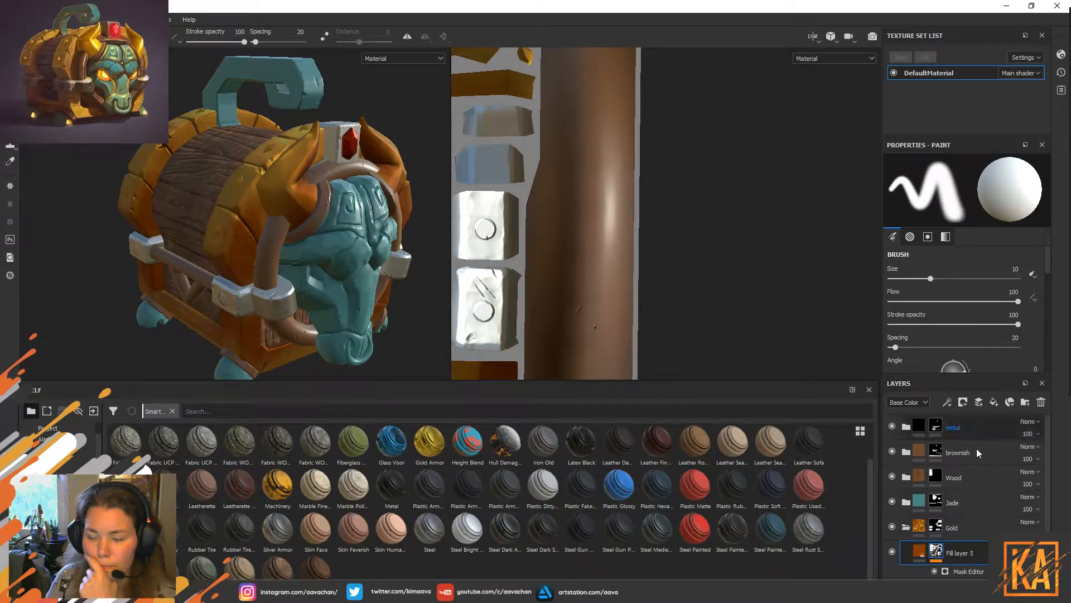
pyautogui.click(970, 571)
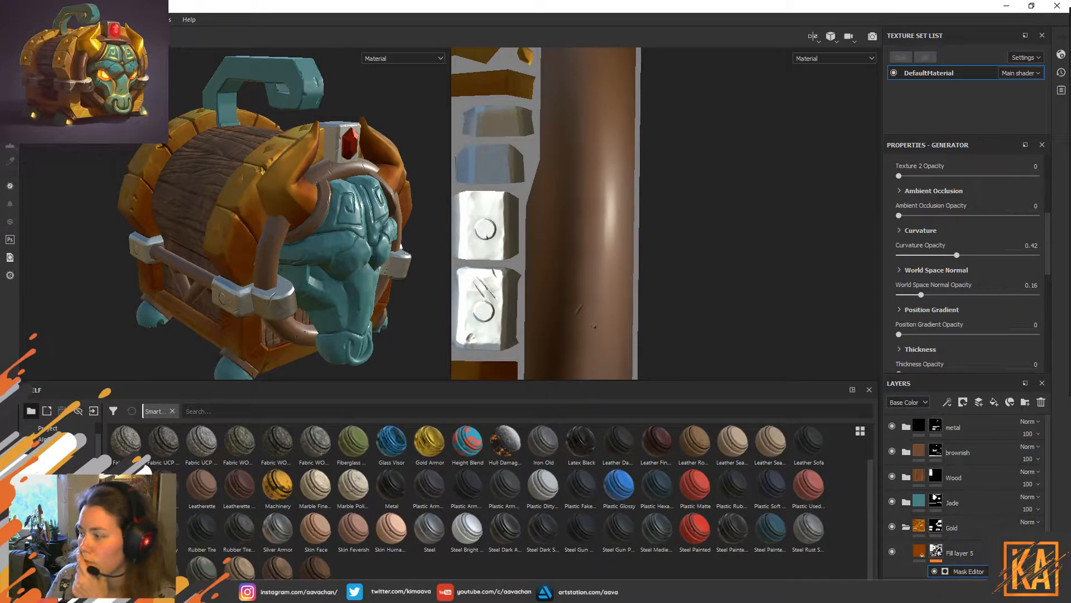
pyautogui.scroll(-3, 954, 340)
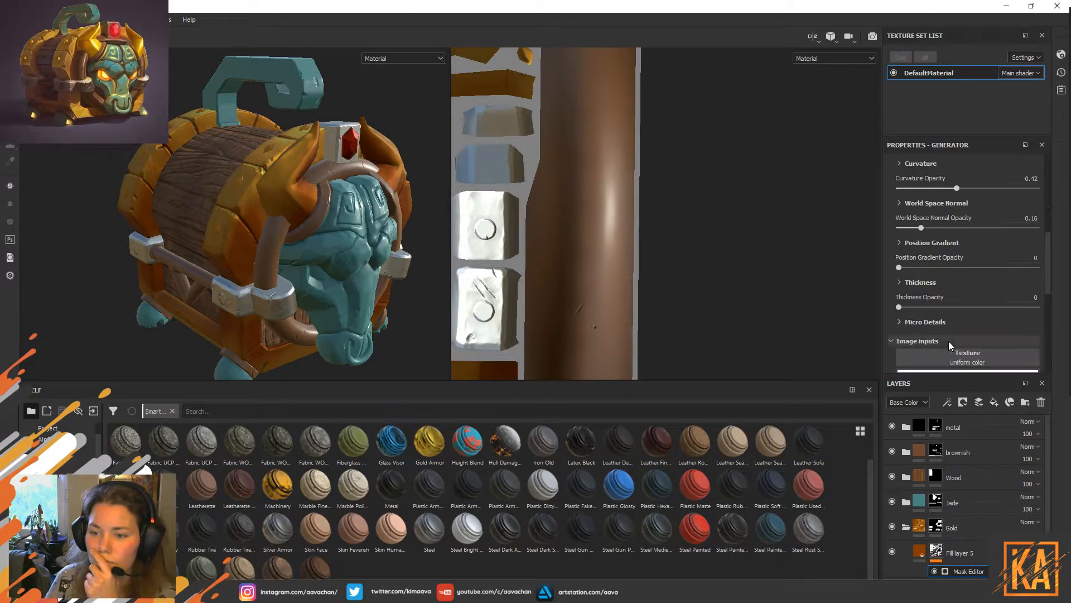
pyautogui.moveTo(899, 313)
pyautogui.mouseDown()
pyautogui.moveTo(966, 313)
pyautogui.moveTo(887, 310)
pyautogui.mouseUp()
pyautogui.scroll(-3, 987, 313)
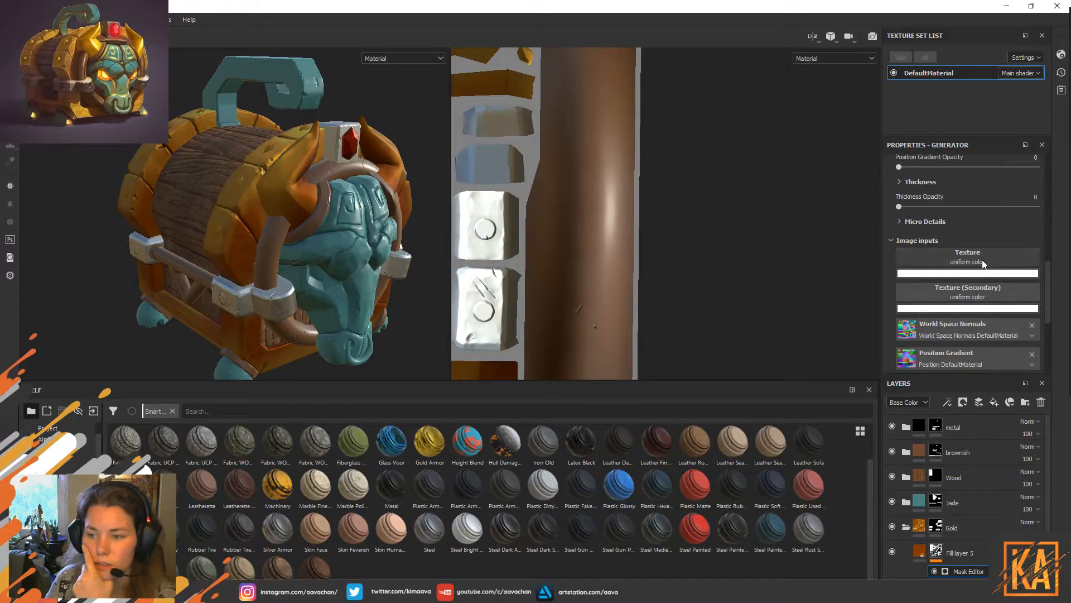
pyautogui.scroll(3, 984, 229)
pyautogui.scroll(5, 984, 230)
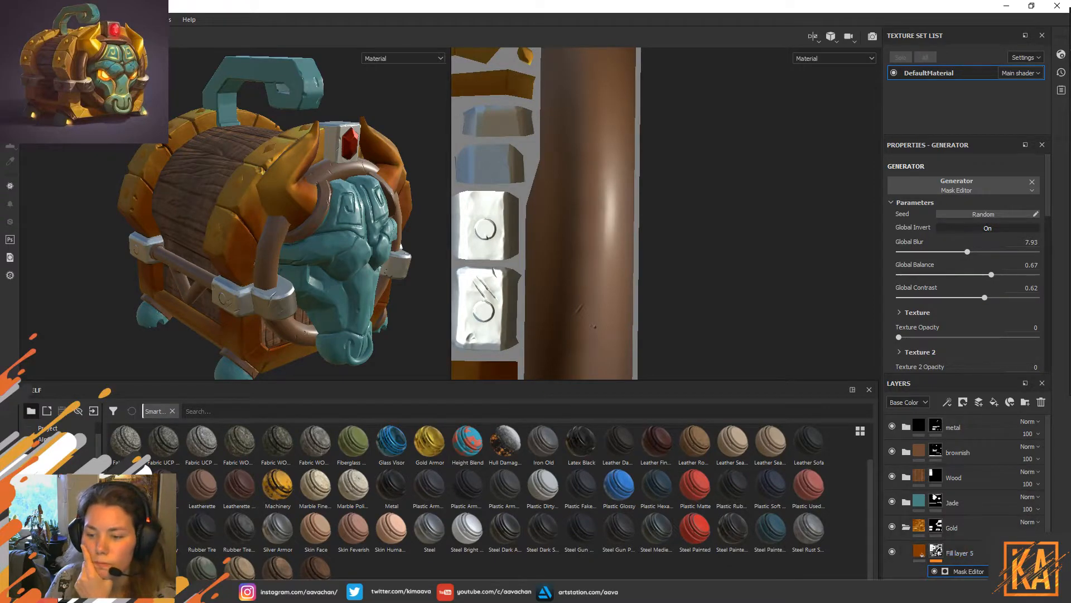
# Set Fill layer 5's blending mode to Overlay and its opacity to 64.
pyautogui.click(1026, 549)
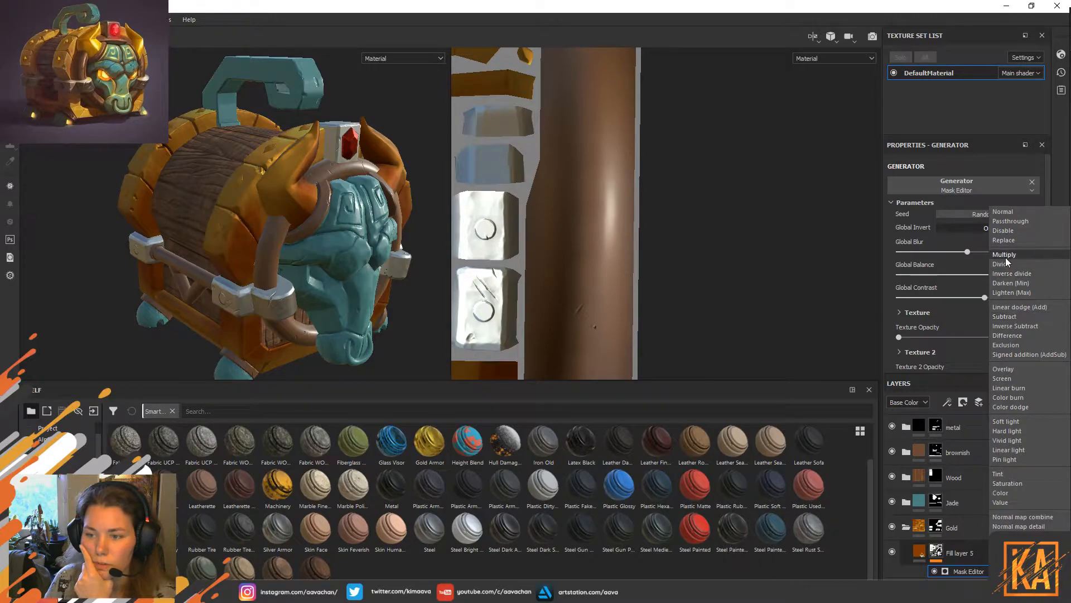
pyautogui.click(1018, 370)
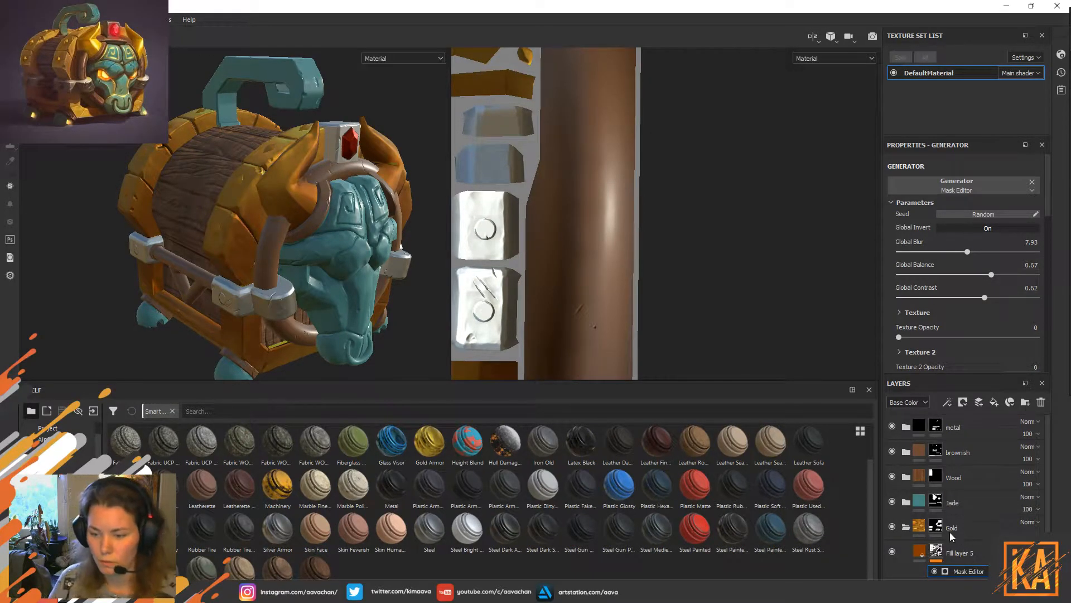
pyautogui.click(954, 554)
# Set the roughness of Fill layer 4 in the Gold folder to 0.5476.
pyautogui.scroll(-1, 957, 557)
pyautogui.click(953, 550)
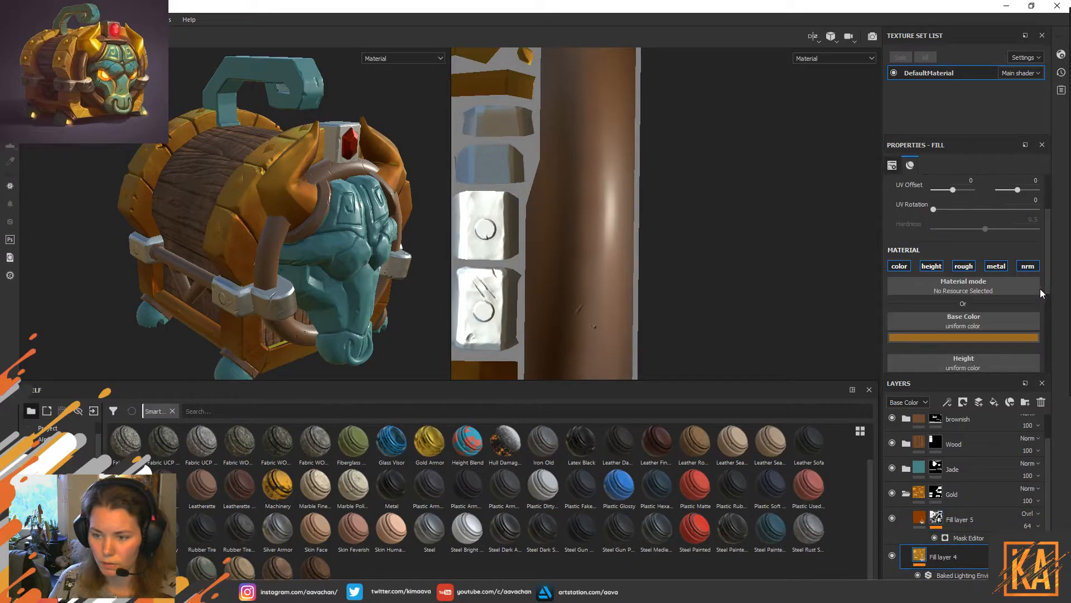
pyautogui.scroll(-5, 957, 228)
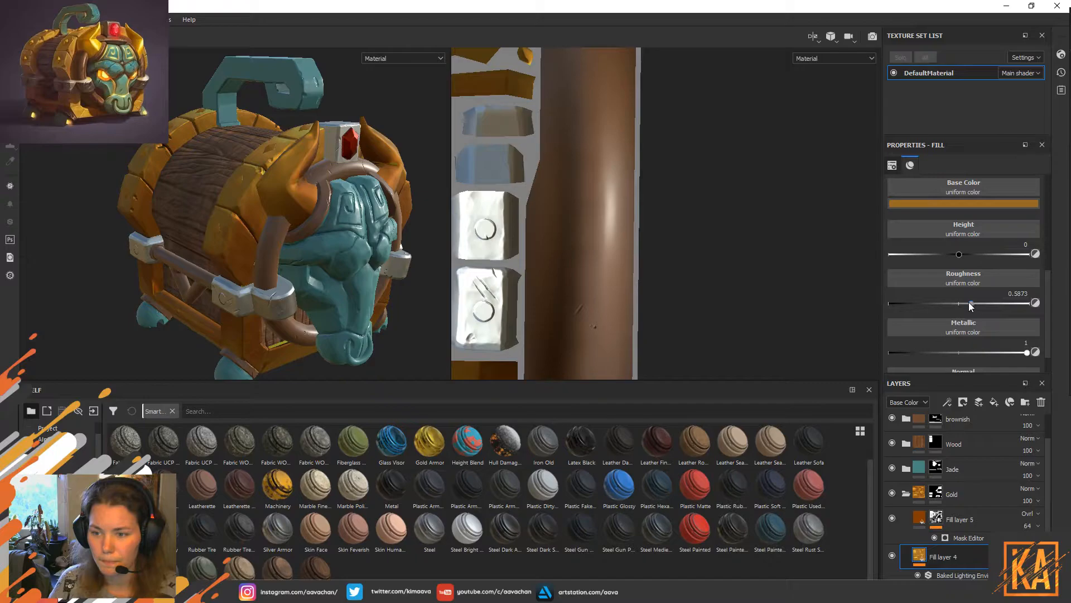
pyautogui.moveTo(970, 303)
pyautogui.mouseDown()
pyautogui.moveTo(986, 303)
pyautogui.moveTo(948, 307)
pyautogui.mouseUp()
pyautogui.moveTo(944, 307); pyautogui.dragTo(946, 307)
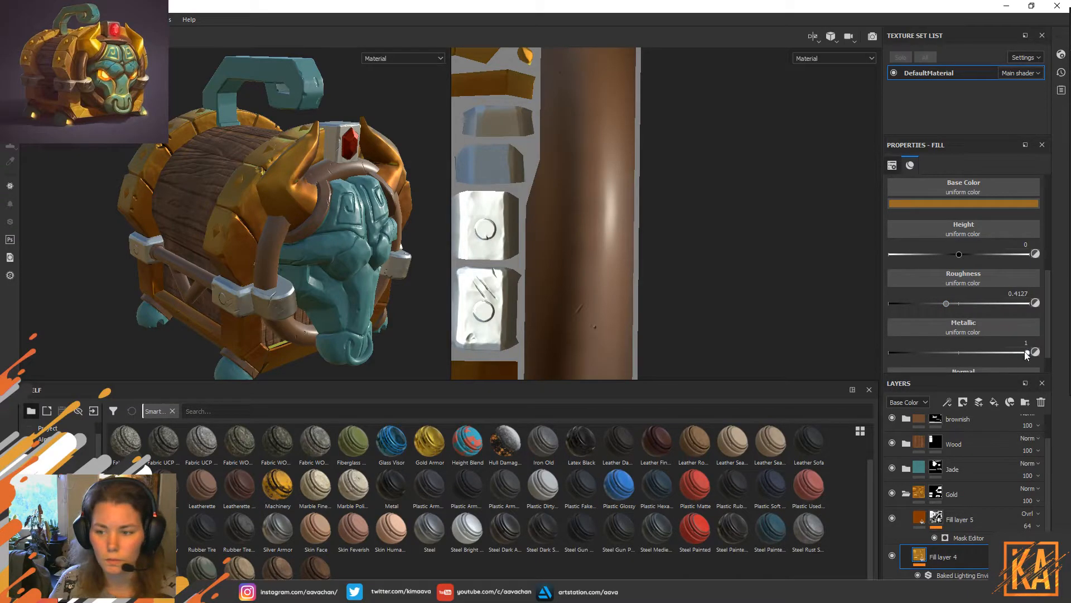
pyautogui.moveTo(397, 119)
pyautogui.keyDown('alt'); pyautogui.mouseDown()
pyautogui.moveTo(312, 101)
pyautogui.moveTo(385, 78)
pyautogui.moveTo(424, 92)
pyautogui.moveTo(449, 161)
pyautogui.moveTo(434, 120)
pyautogui.moveTo(402, 113)
pyautogui.moveTo(435, 102)
pyautogui.moveTo(460, 131)
pyautogui.moveTo(491, 137)
pyautogui.moveTo(390, 114)
pyautogui.mouseUp(); pyautogui.keyUp('alt')
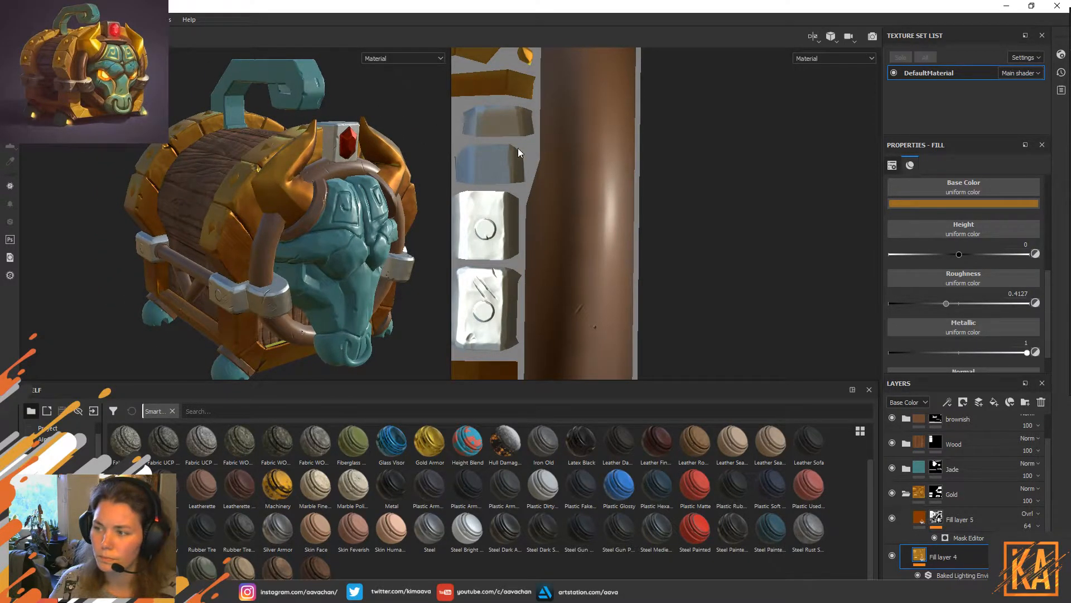
pyautogui.moveTo(947, 303); pyautogui.dragTo(965, 302)
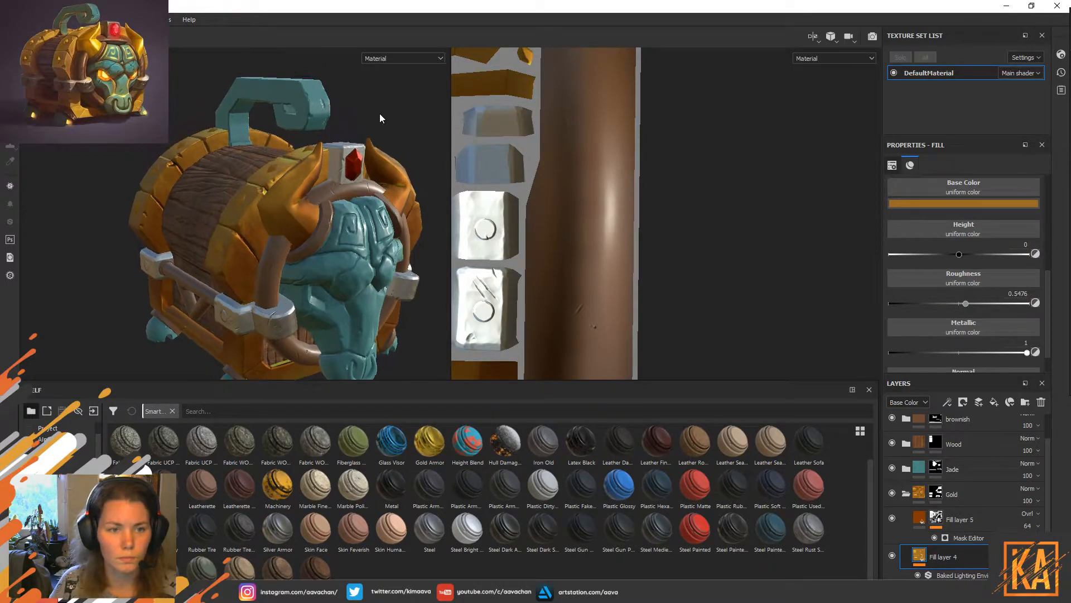
# Inspect the chest's gold from several angles and compare it with Fill layer 4 hidden and shown.
pyautogui.keyDown('alt'); pyautogui.moveTo(383, 120); pyautogui.dragTo(412, 212); pyautogui.keyUp('alt')
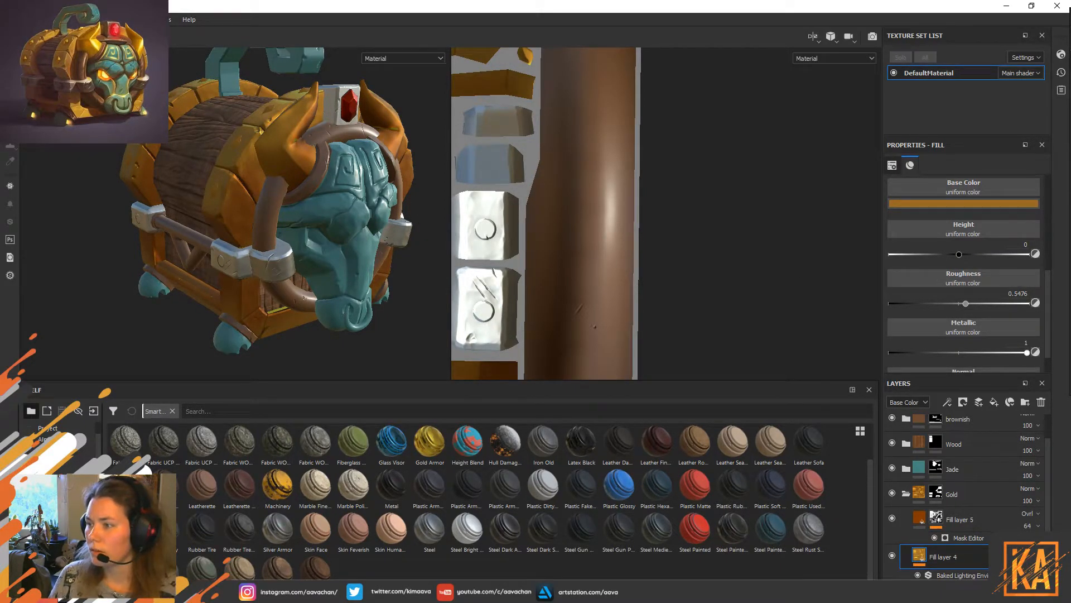
pyautogui.keyDown('alt'); pyautogui.moveTo(441, 104); pyautogui.dragTo(393, 125); pyautogui.keyUp('alt')
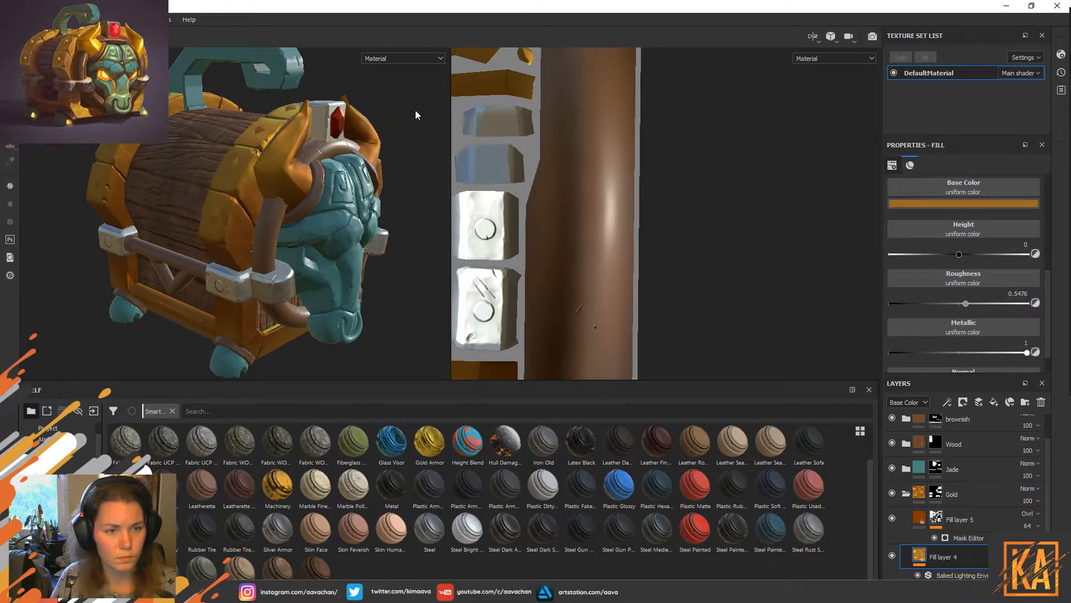
pyautogui.keyDown('alt'); pyautogui.moveTo(391, 104); pyautogui.dragTo(390, 140); pyautogui.keyUp('alt')
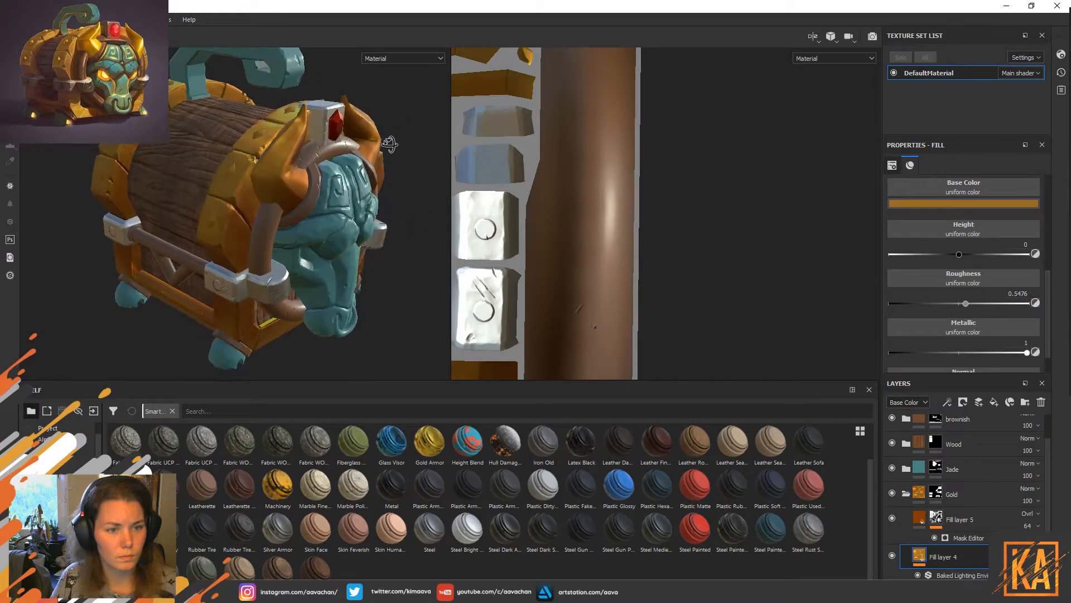
pyautogui.scroll(-1, 970, 547)
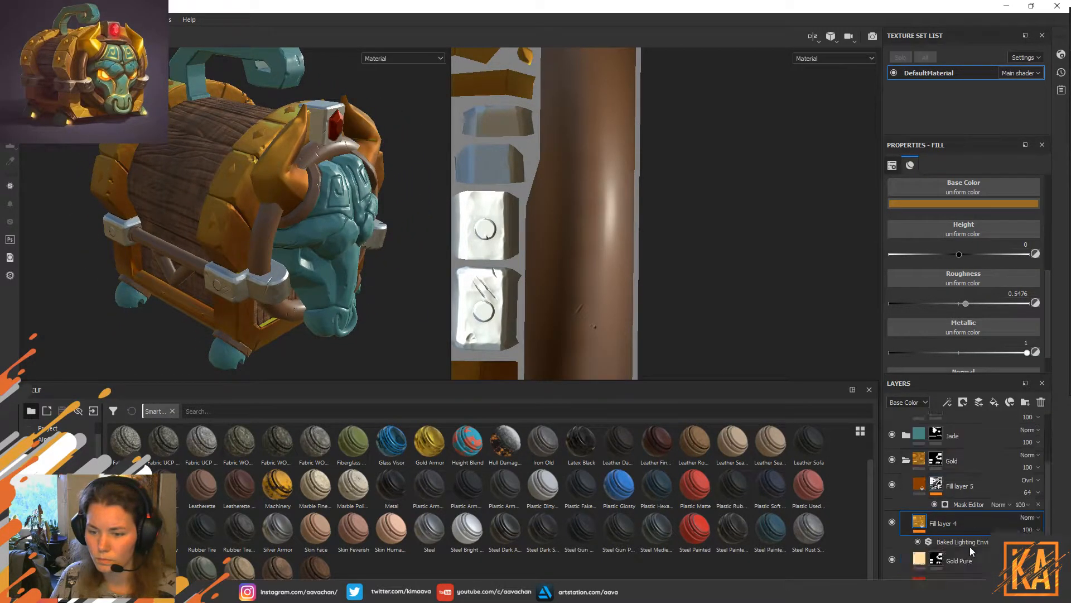
pyautogui.click(893, 522)
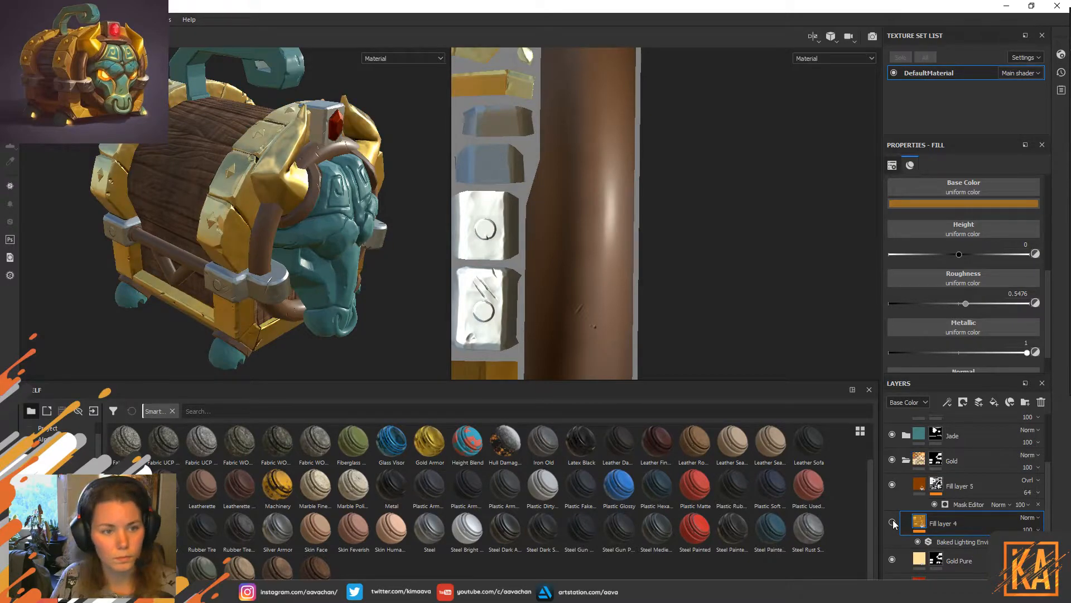
pyautogui.click(892, 522)
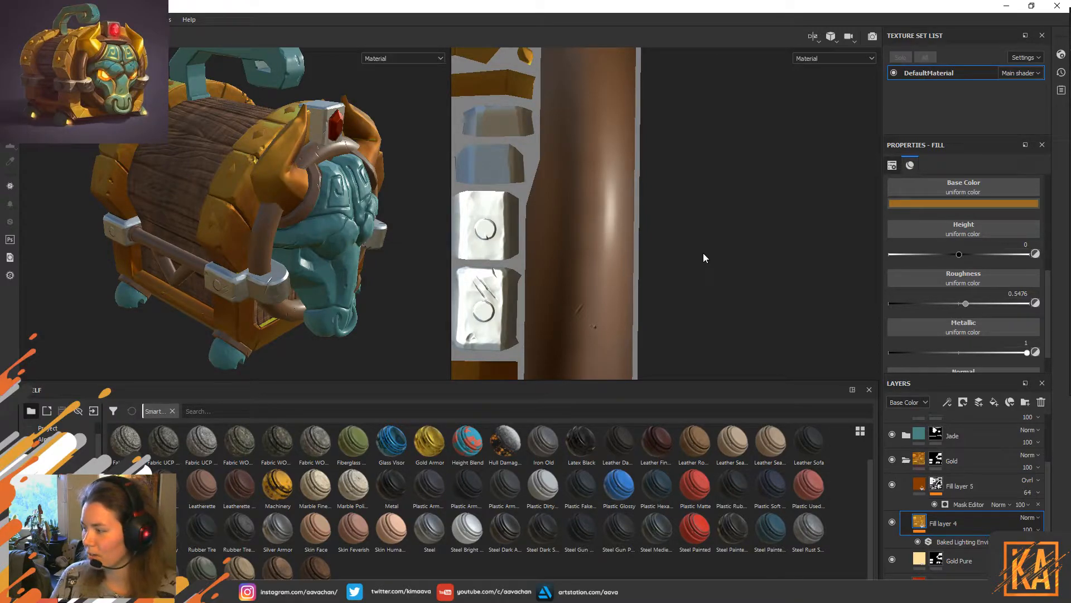
pyautogui.keyDown('alt'); pyautogui.moveTo(388, 127); pyautogui.dragTo(338, 307); pyautogui.keyUp('alt')
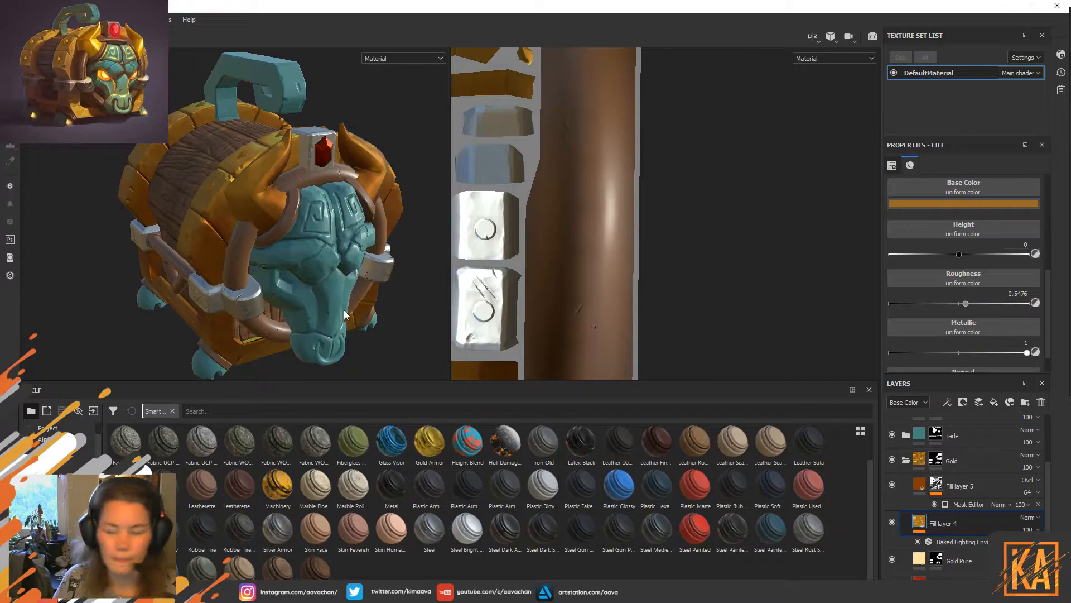
pyautogui.keyDown('alt'); pyautogui.moveTo(389, 351); pyautogui.dragTo(394, 335, button='middle'); pyautogui.keyUp('alt')
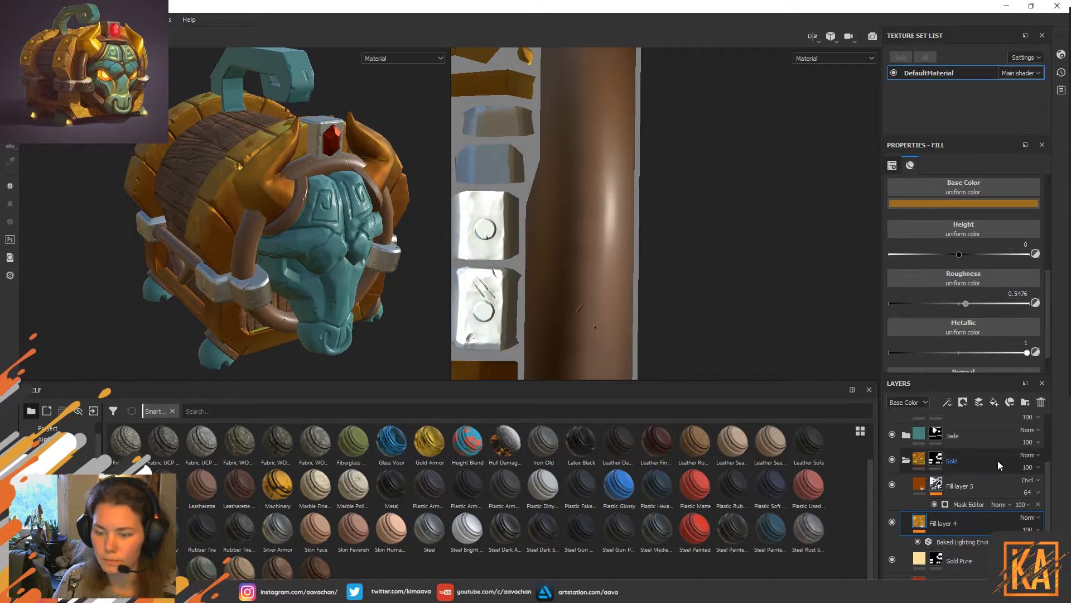
# Add the Iron Old smart material above Fill layer 3 in the metal folder and view it on the chest's brackets.
pyautogui.scroll(3, 998, 460)
pyautogui.click(969, 430)
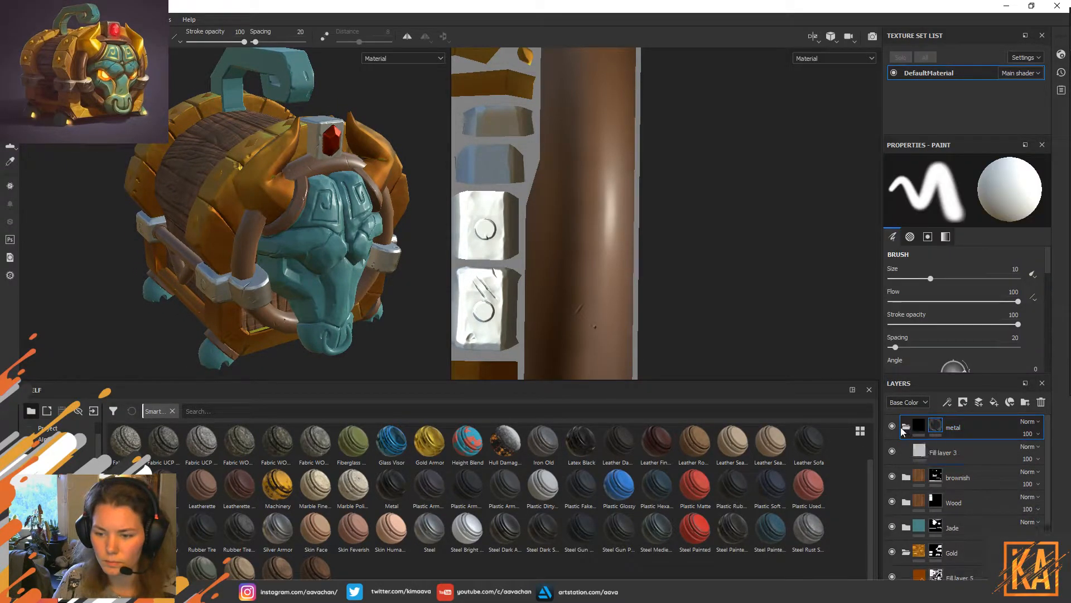
pyautogui.click(955, 454)
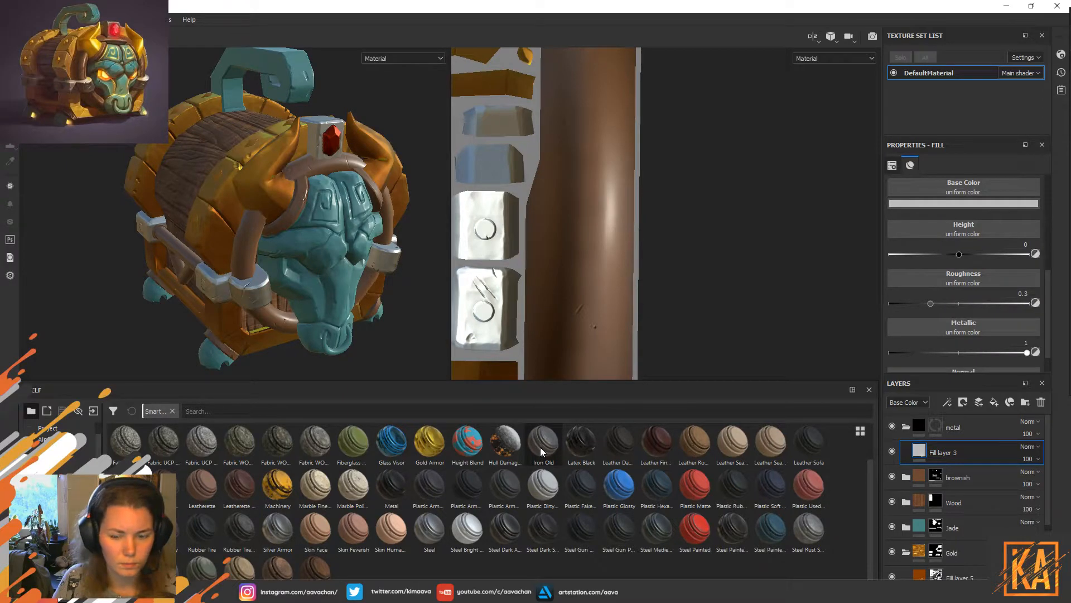
pyautogui.moveTo(540, 447)
pyautogui.moveTo(540, 447); pyautogui.dragTo(945, 440)
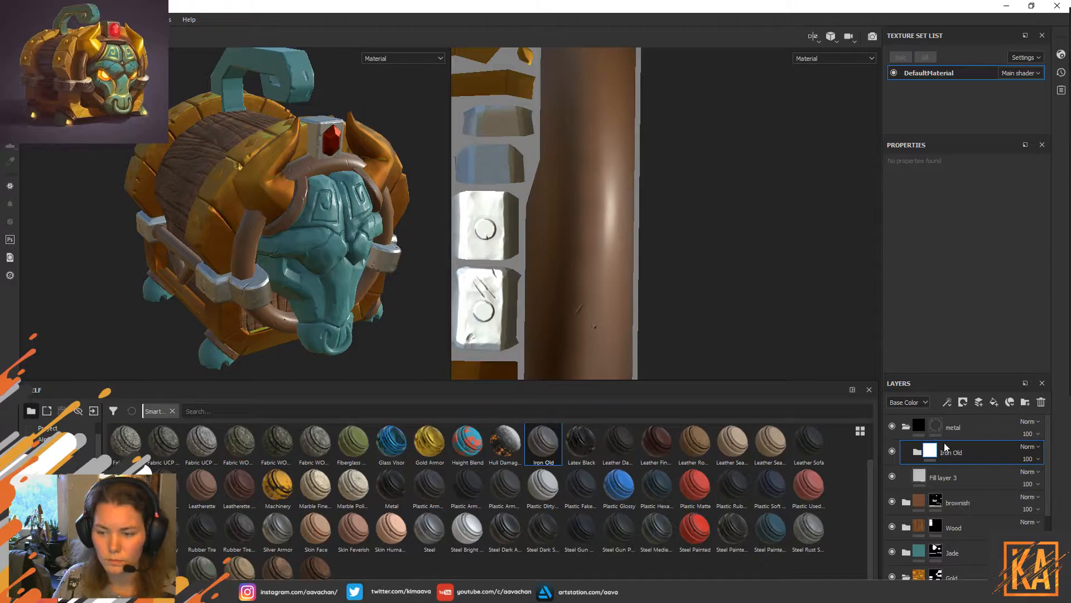
pyautogui.keyDown('alt'); pyautogui.moveTo(376, 329); pyautogui.dragTo(409, 287); pyautogui.keyUp('alt')
pyautogui.keyDown('alt'); pyautogui.moveTo(409, 287); pyautogui.dragTo(399, 269, button='middle'); pyautogui.keyUp('alt')
pyautogui.keyDown('alt'); pyautogui.moveTo(400, 269); pyautogui.dragTo(425, 255, button='right'); pyautogui.keyUp('alt')
pyautogui.keyDown('alt'); pyautogui.moveTo(425, 255); pyautogui.dragTo(531, 304, button='middle'); pyautogui.keyUp('alt')
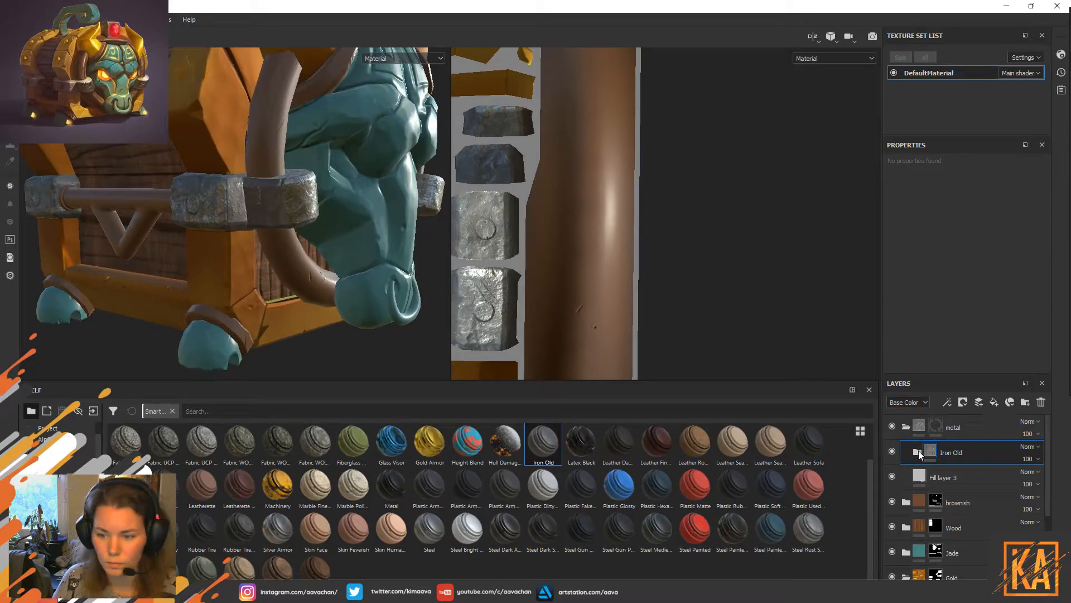
# Hide the Edges layer inside the Iron Old material and compare the brackets with the Iron layer hidden and shown.
pyautogui.click(917, 452)
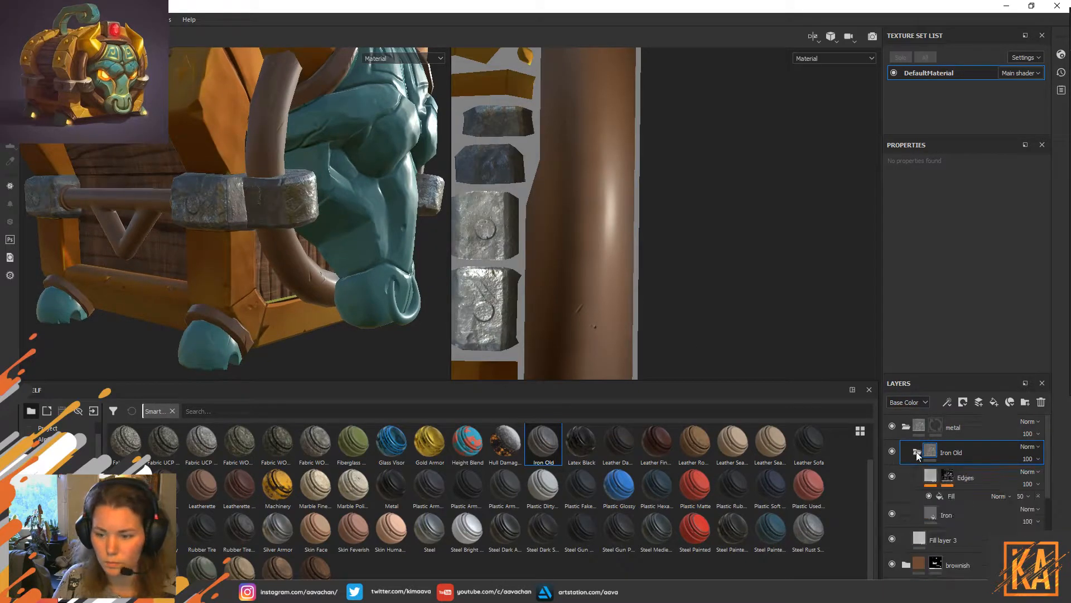
pyautogui.click(930, 476)
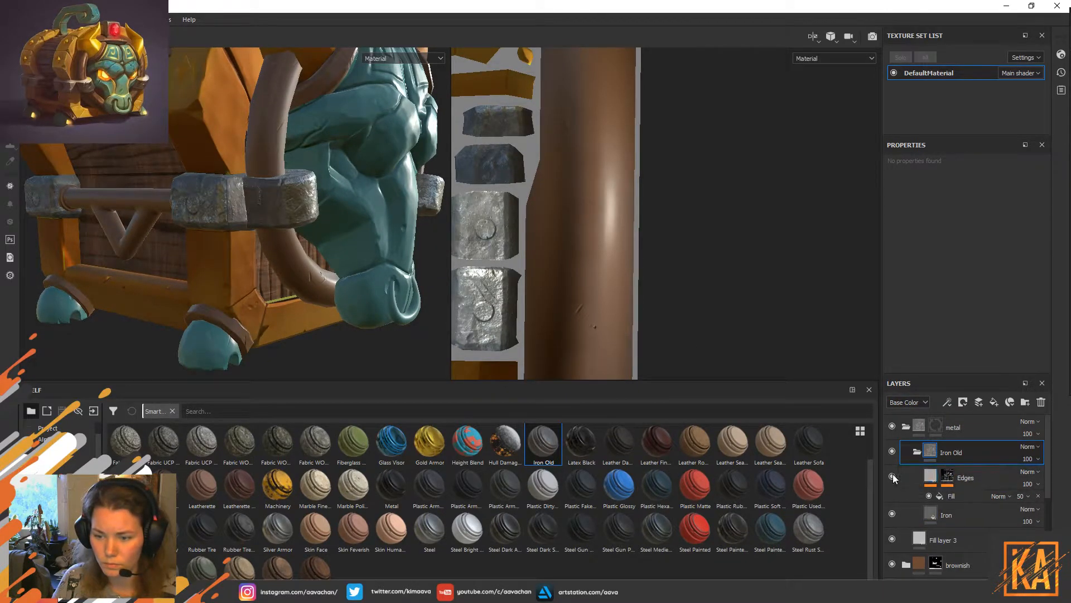
pyautogui.click(892, 475)
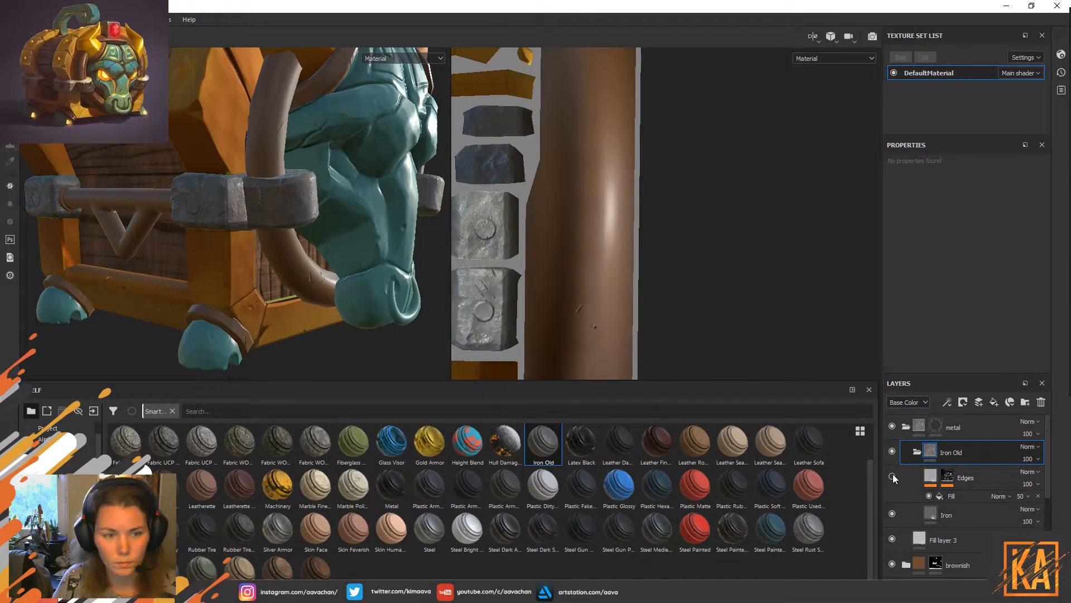
pyautogui.click(892, 513)
pyautogui.click(892, 513)
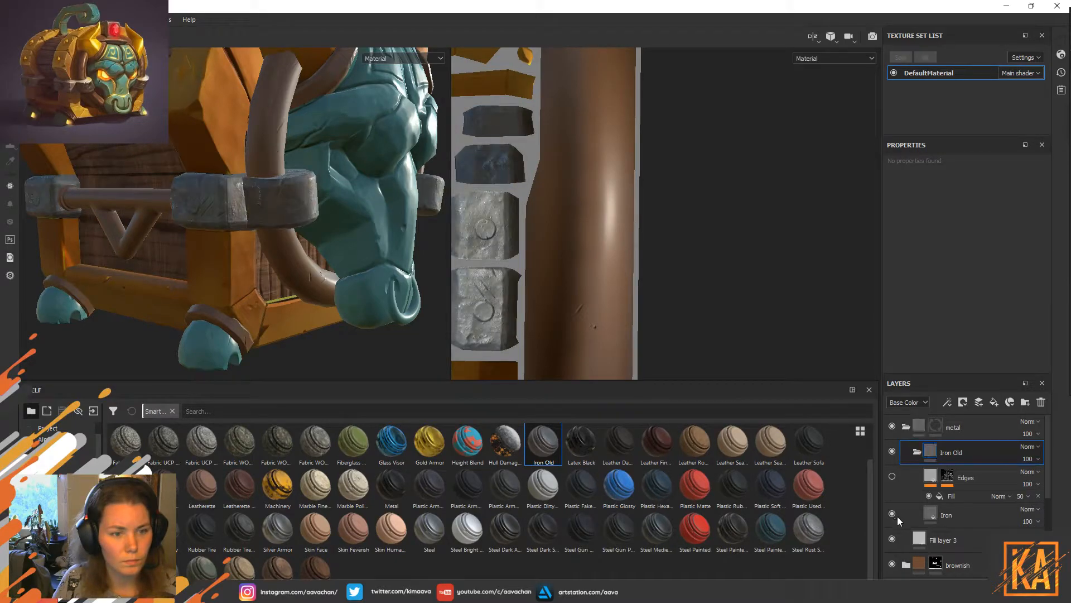
# Turn off the metal, normal, height and roughness channels of the Iron layer, keeping only color.
pyautogui.click(976, 517)
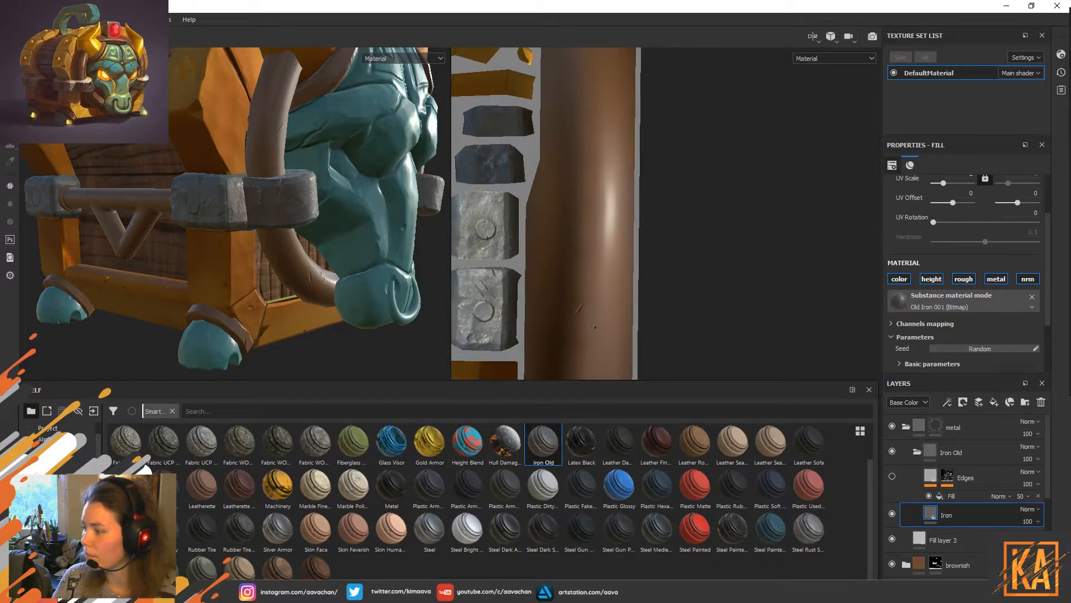
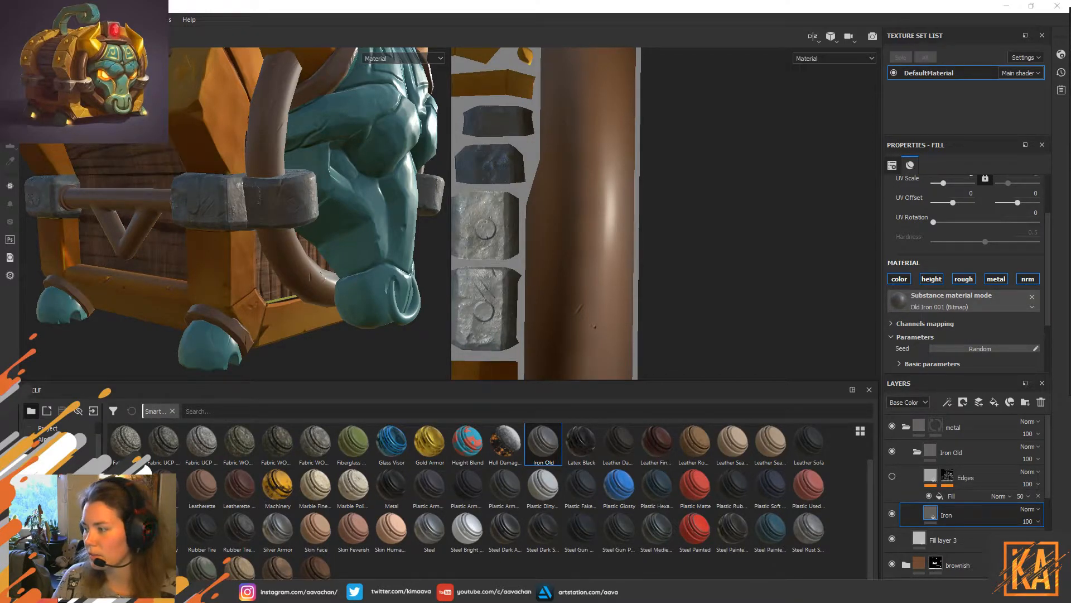
pyautogui.keyDown('alt'); pyautogui.moveTo(353, 323); pyautogui.dragTo(375, 357); pyautogui.keyUp('alt')
pyautogui.click(998, 280)
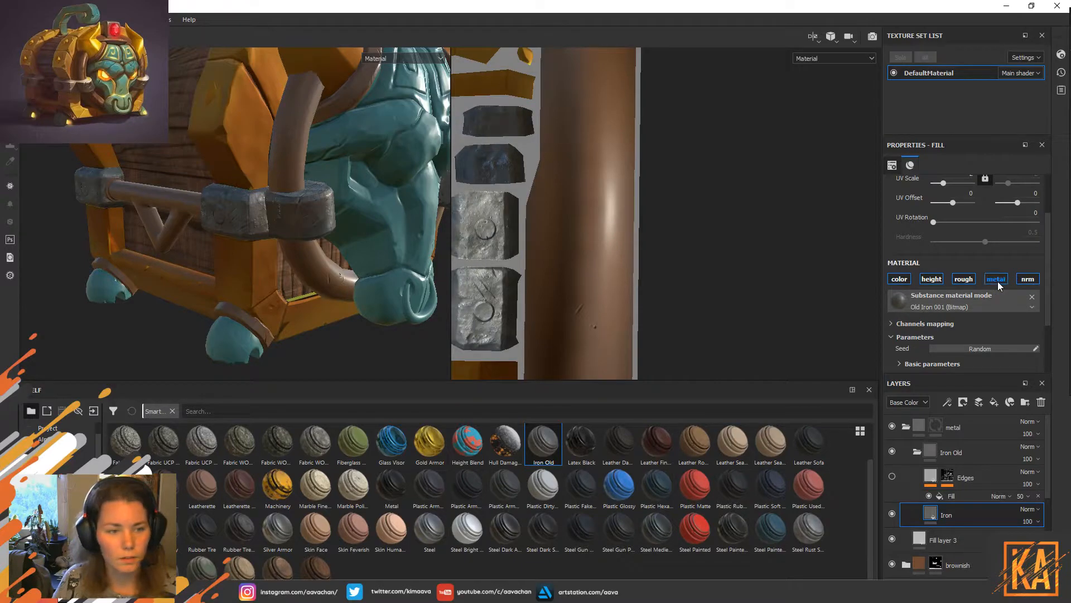
pyautogui.click(1026, 280)
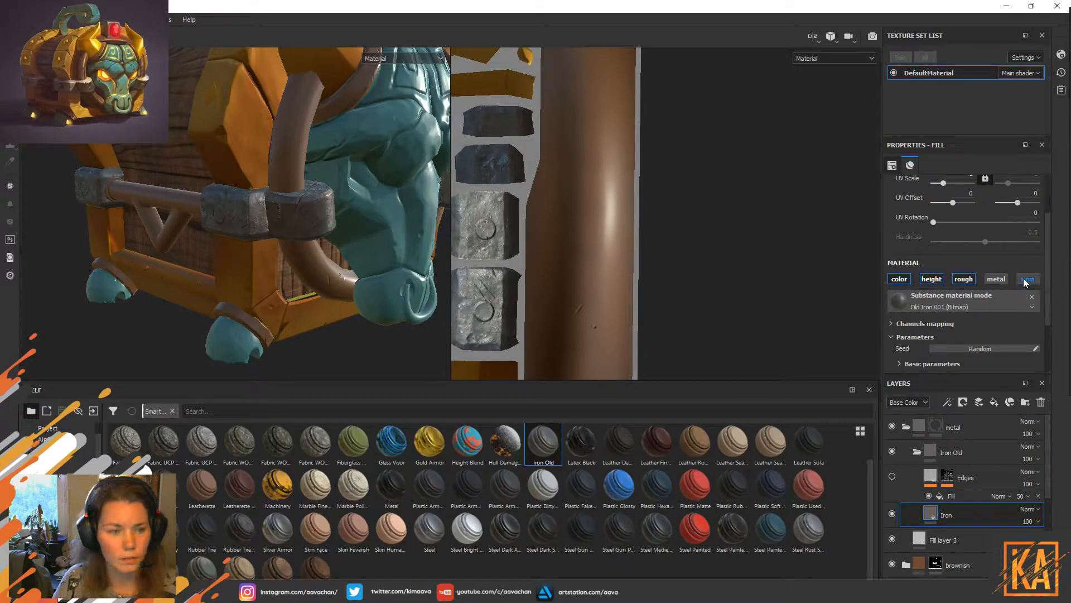
pyautogui.click(944, 279)
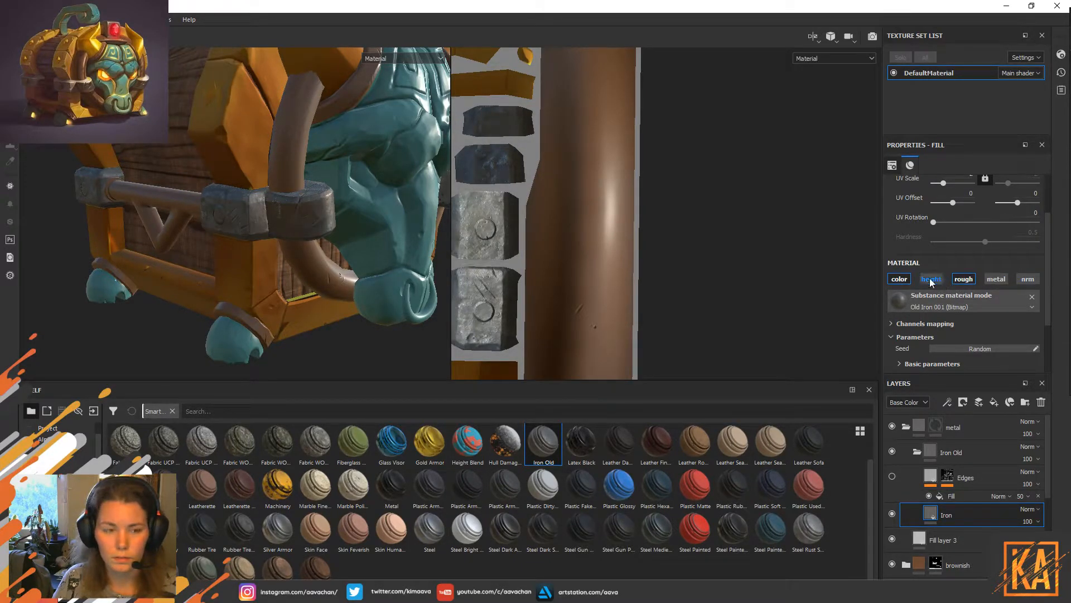
pyautogui.click(961, 280)
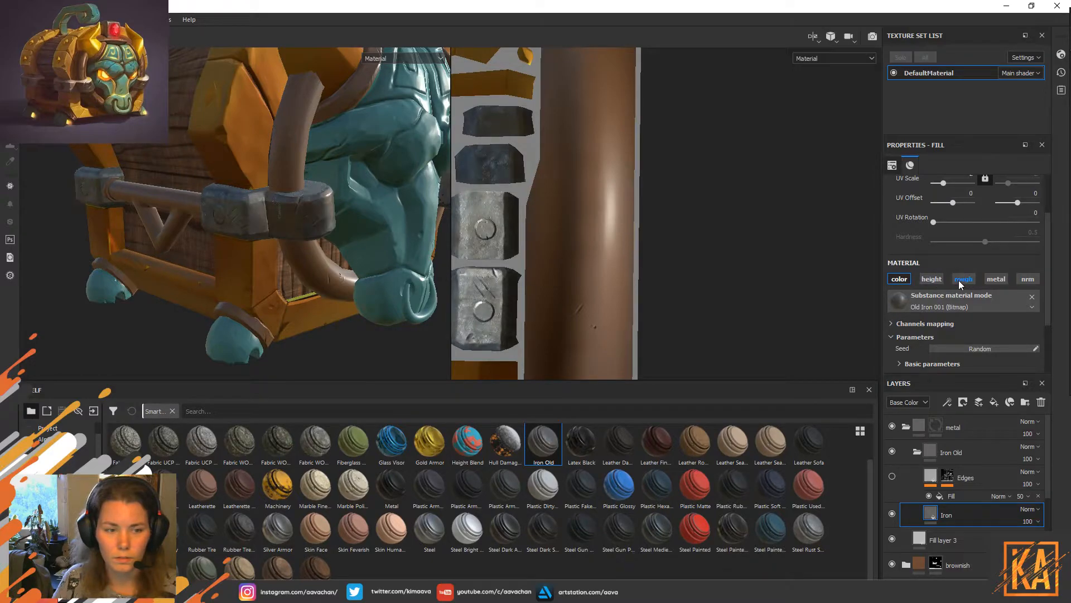
# Check the color-only iron on the brackets up close, and turn the Iron layer's roughness channel back on.
pyautogui.moveTo(398, 290)
pyautogui.keyDown('alt'); pyautogui.mouseDown()
pyautogui.moveTo(394, 312)
pyautogui.moveTo(390, 298)
pyautogui.mouseUp(); pyautogui.keyUp('alt')
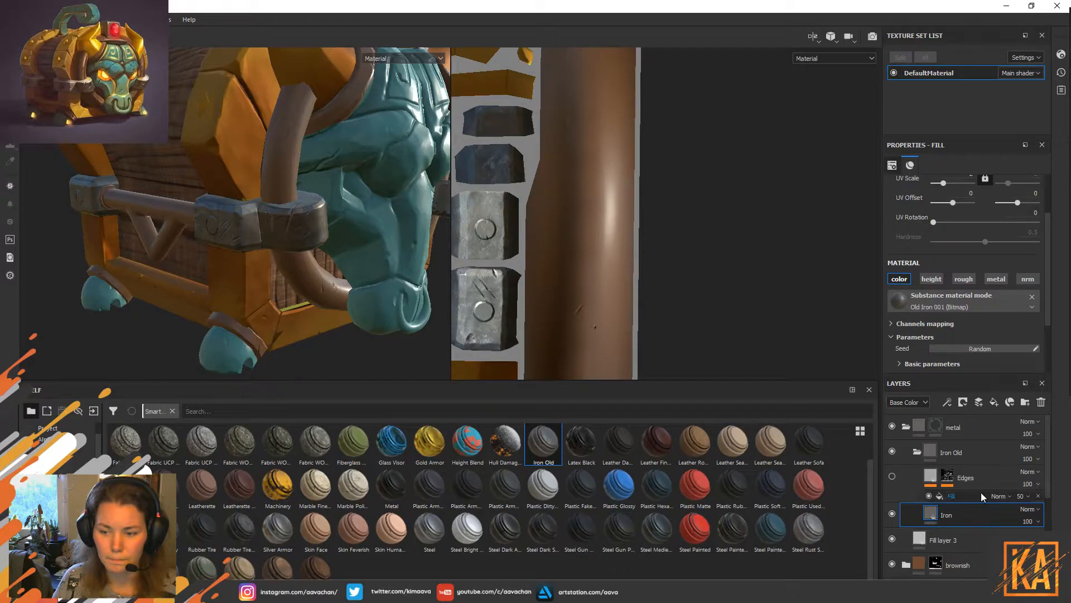
pyautogui.keyDown('alt'); pyautogui.moveTo(402, 276); pyautogui.dragTo(340, 265); pyautogui.keyUp('alt')
pyautogui.scroll(3, 341, 265)
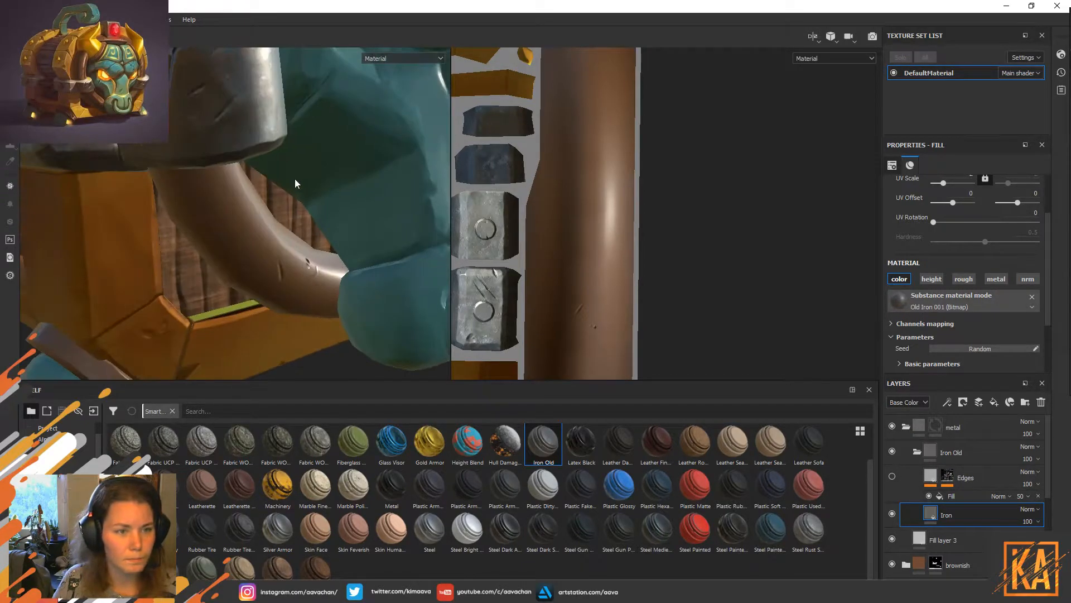
pyautogui.keyDown('alt'); pyautogui.moveTo(295, 177); pyautogui.dragTo(319, 262, button='middle'); pyautogui.keyUp('alt')
pyautogui.keyDown('alt'); pyautogui.moveTo(256, 232); pyautogui.dragTo(313, 273); pyautogui.keyUp('alt')
pyautogui.keyDown('alt'); pyautogui.moveTo(313, 273); pyautogui.dragTo(194, 182, button='right'); pyautogui.keyUp('alt')
pyautogui.keyDown('alt'); pyautogui.moveTo(244, 218); pyautogui.dragTo(293, 238, button='middle'); pyautogui.keyUp('alt')
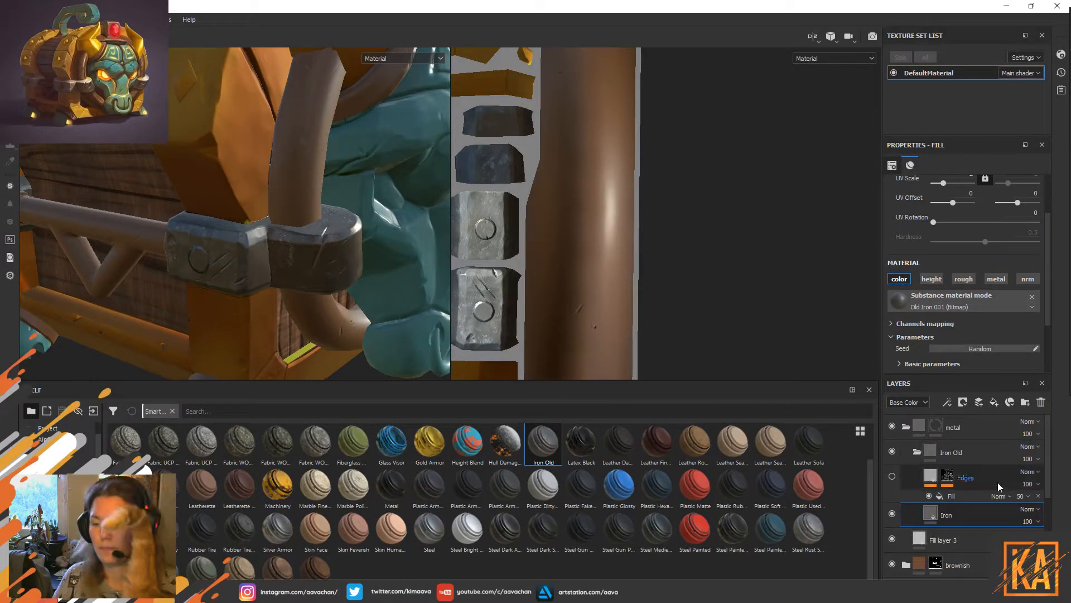
pyautogui.click(963, 279)
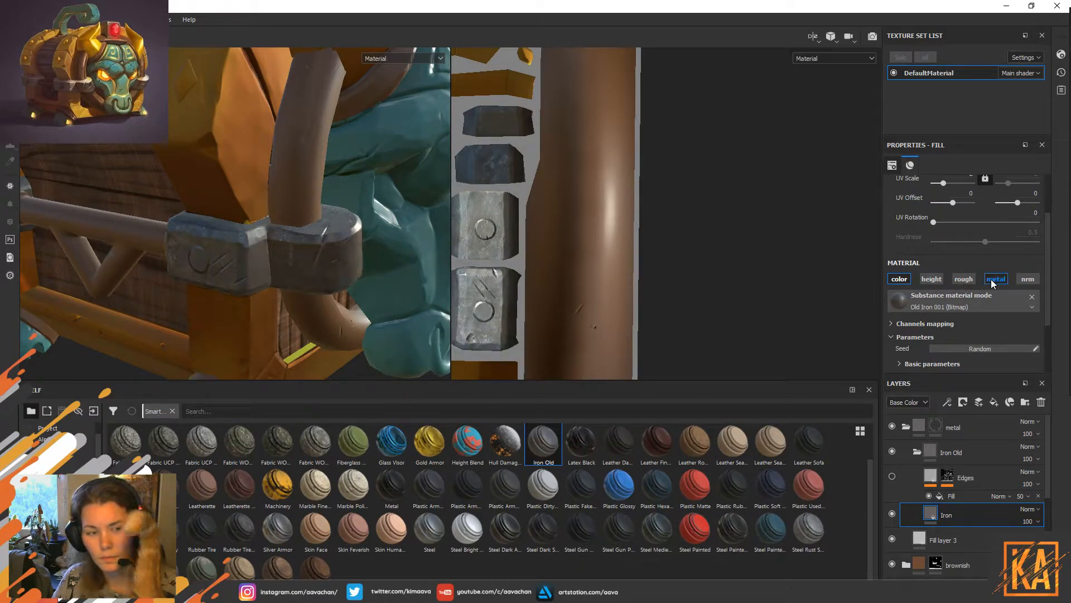
pyautogui.click(964, 279)
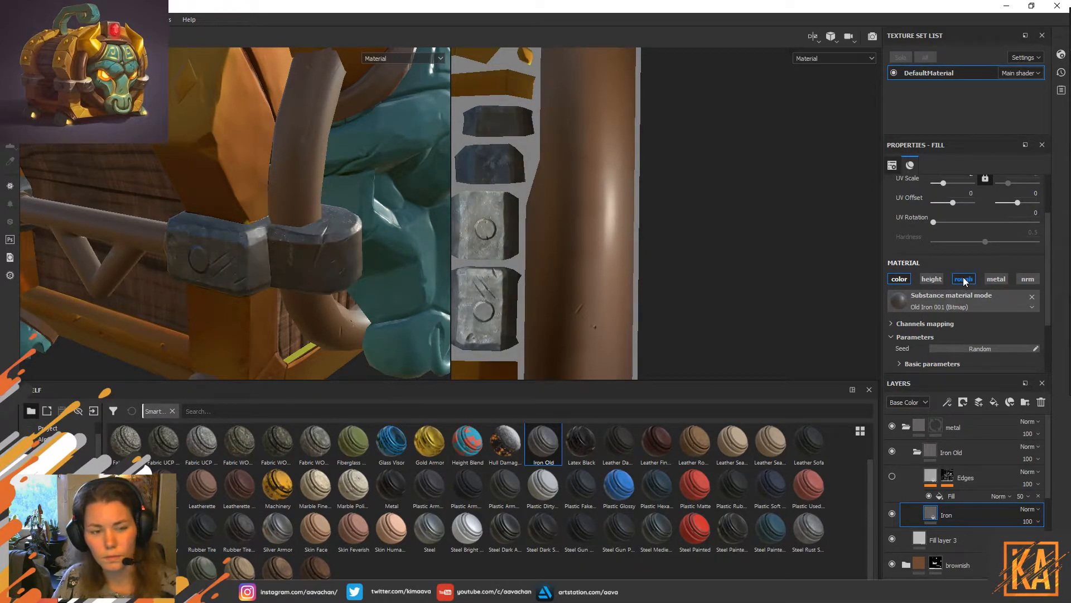
# Set the Normal Intensity of the Iron layer's Old Iron 001 material to 0.47.
pyautogui.click(1030, 508)
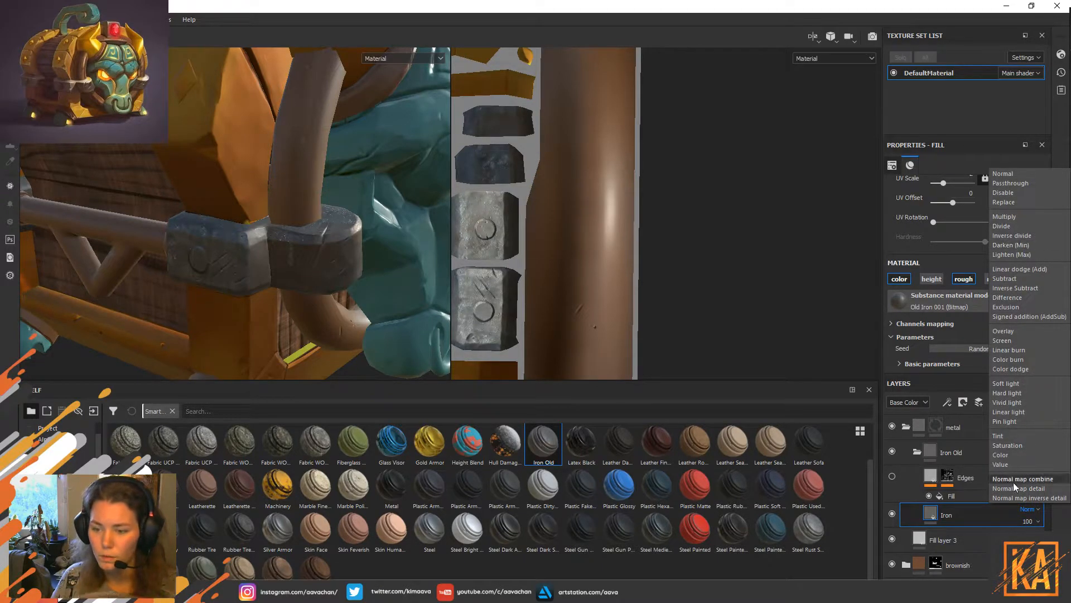
pyautogui.click(1029, 521)
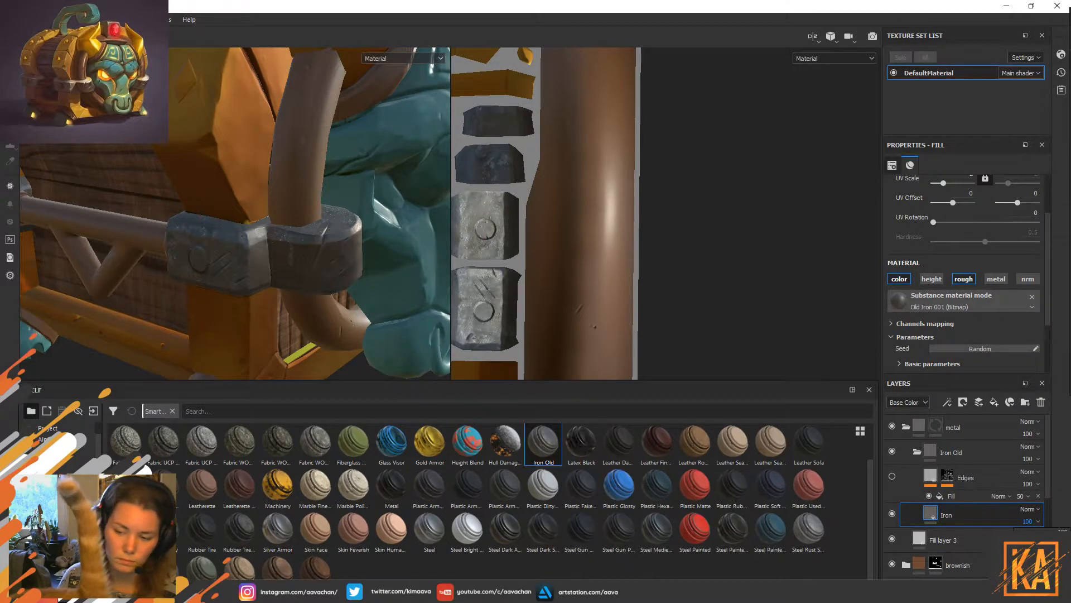
pyautogui.moveTo(1064, 540)
pyautogui.mouseDown()
pyautogui.moveTo(1039, 540)
pyautogui.moveTo(1064, 540)
pyautogui.mouseUp()
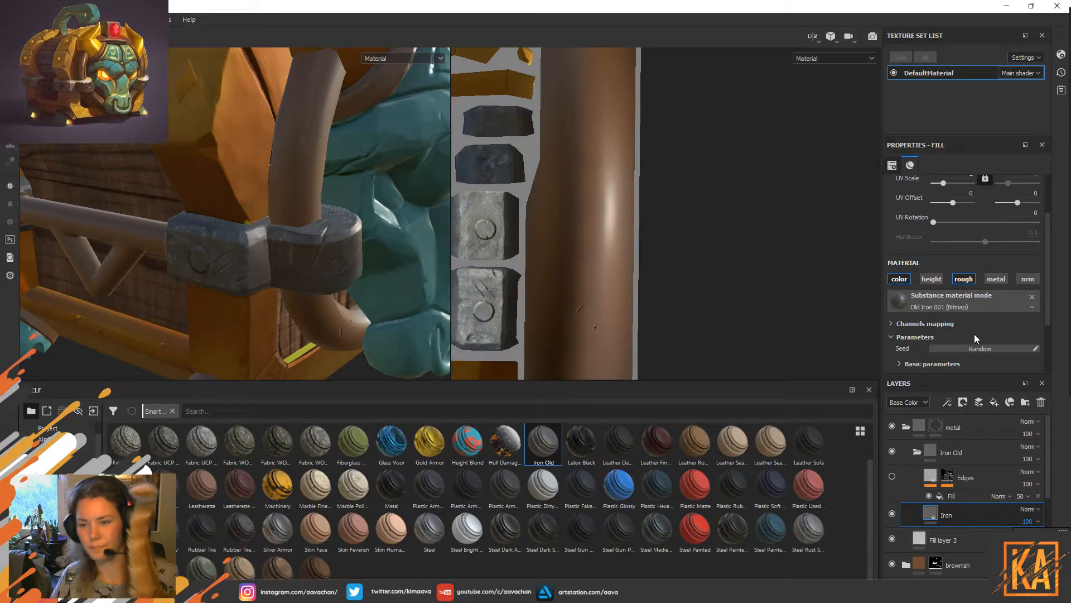
pyautogui.scroll(-3, 976, 313)
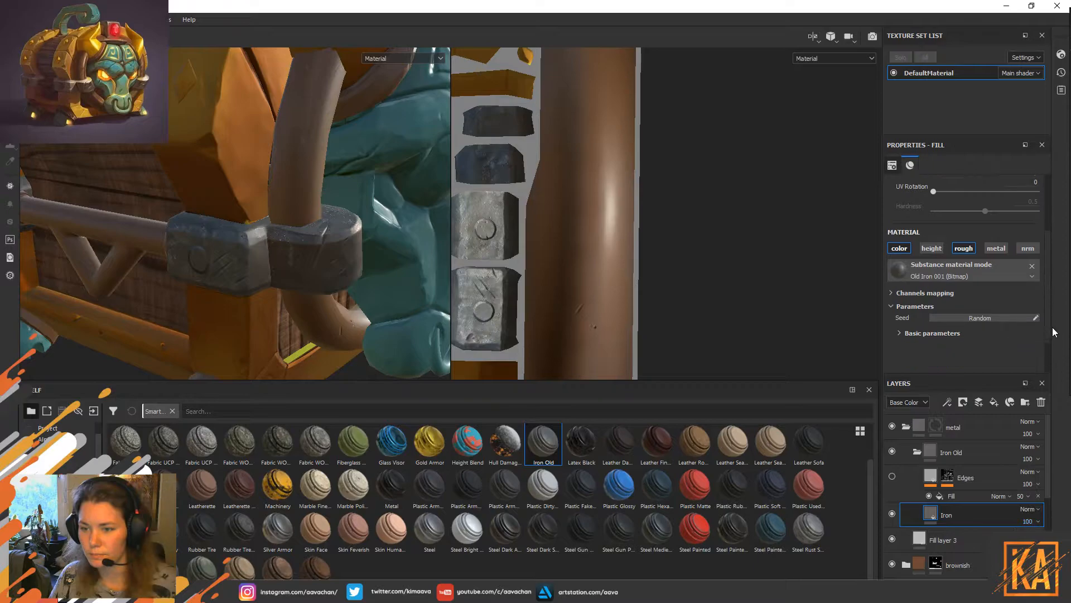
pyautogui.click(901, 306)
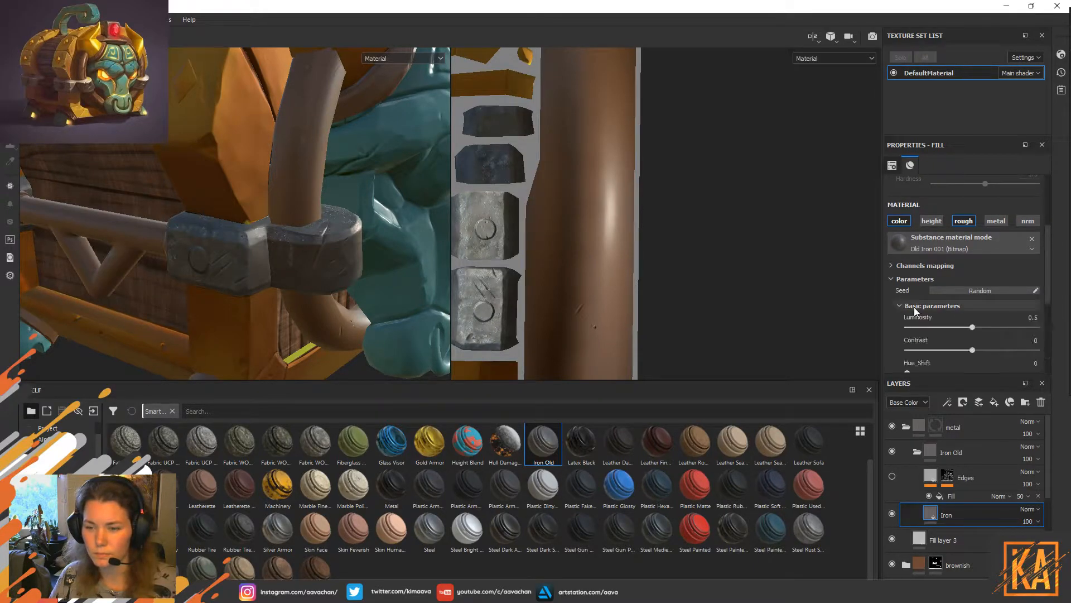
pyautogui.scroll(-6, 974, 322)
pyautogui.moveTo(973, 284); pyautogui.dragTo(968, 285)
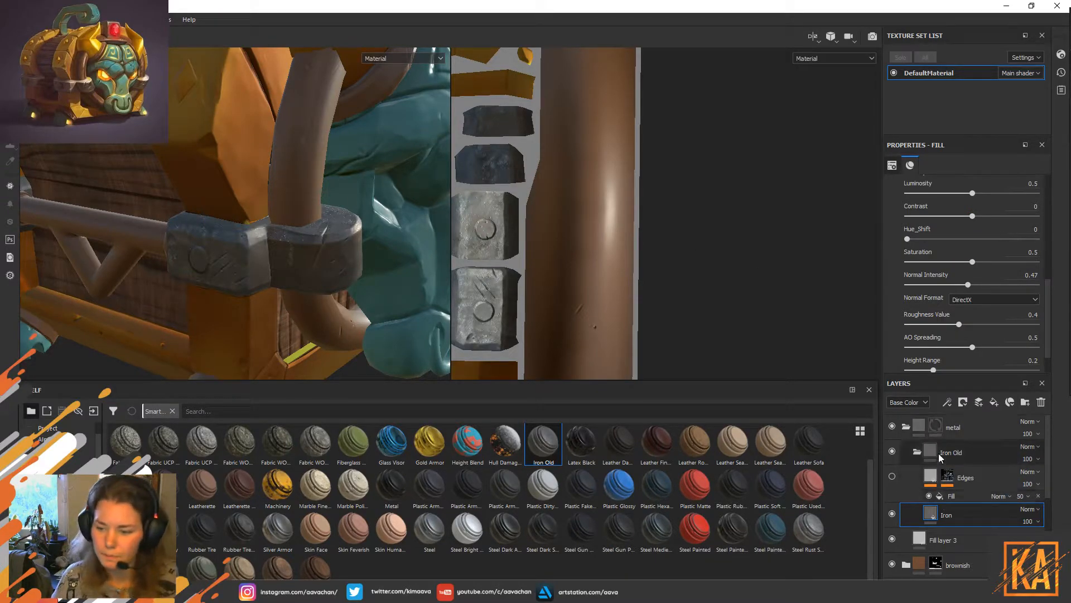
# Show the Edges layer again for comparison and delete the Iron Old material from the metal folder.
pyautogui.click(892, 477)
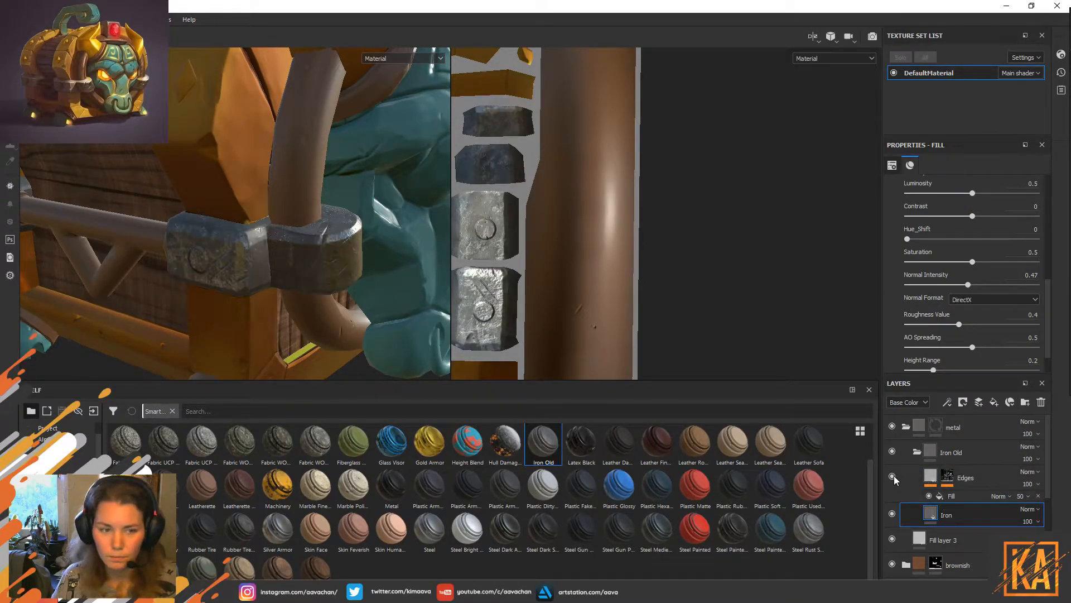
pyautogui.click(892, 513)
pyautogui.click(892, 513)
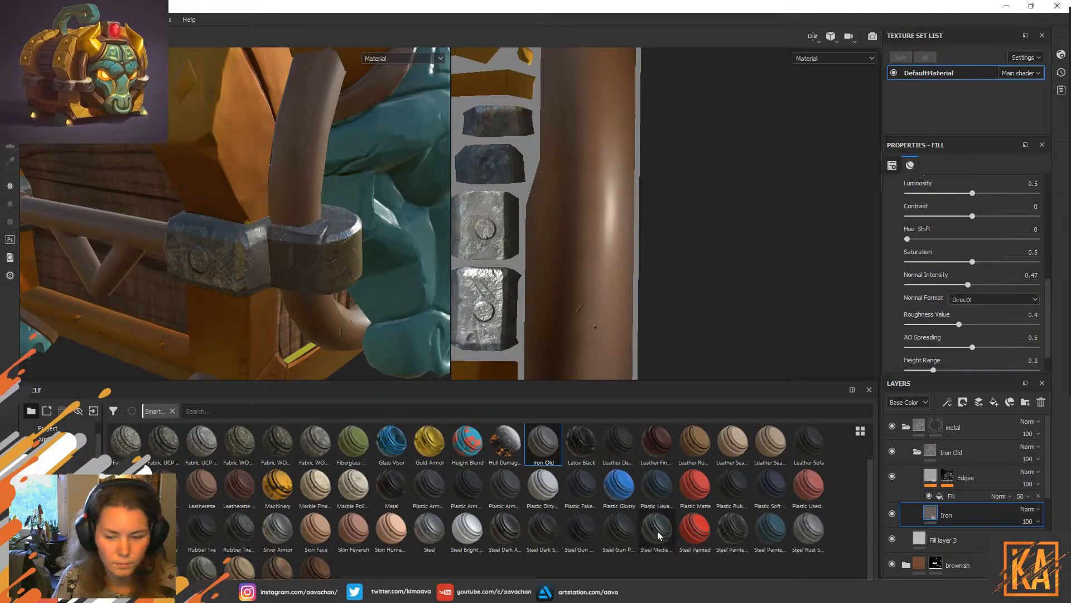
pyautogui.moveTo(658, 535)
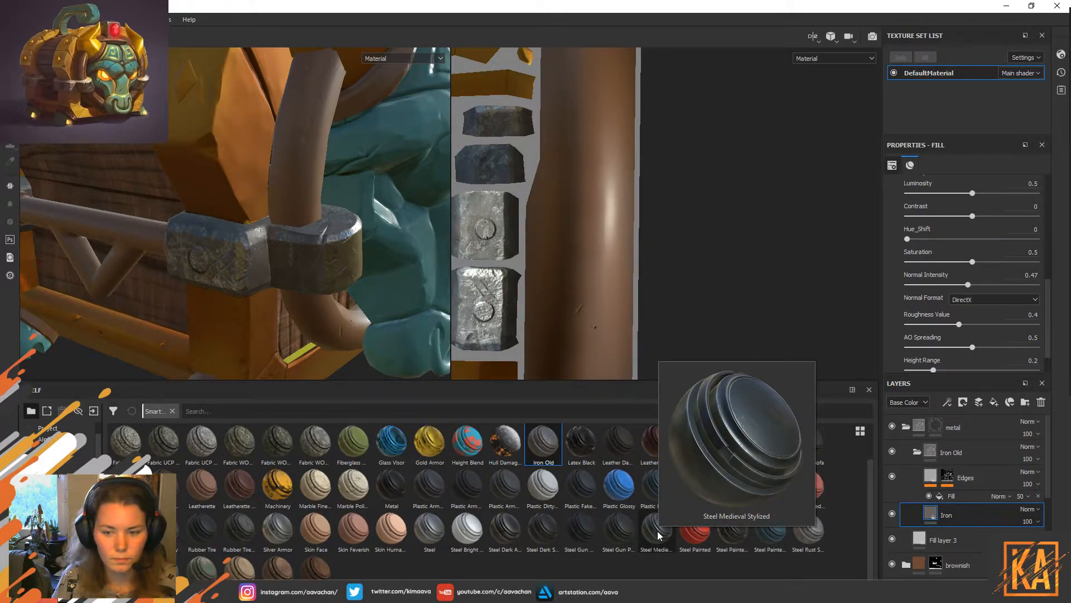
pyautogui.click(966, 446)
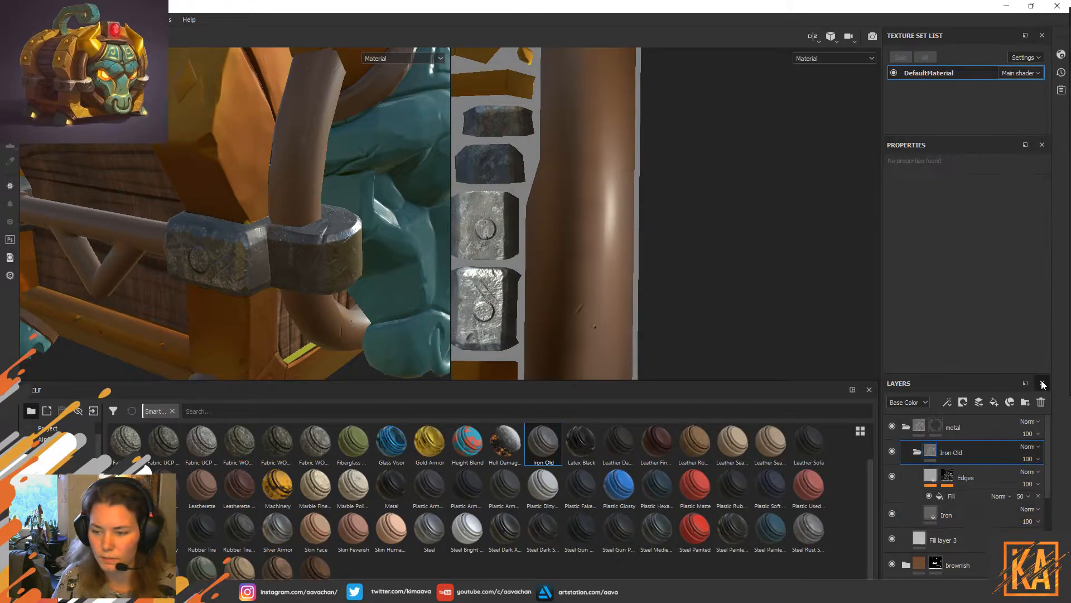
pyautogui.click(1041, 401)
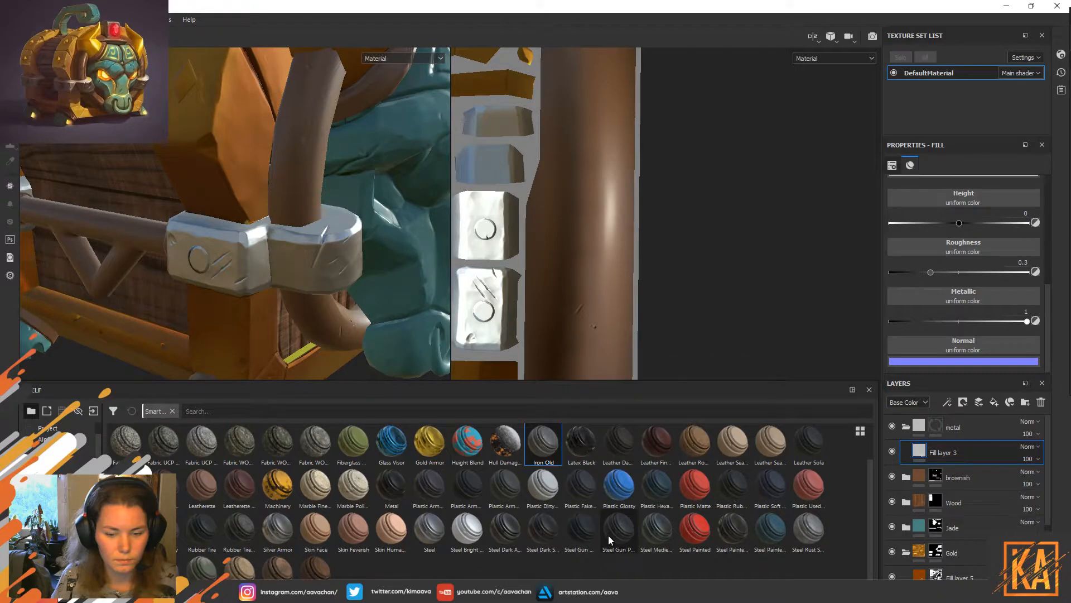
# Add the Steel Medieval Stylized smart material above Fill layer 3 in the metal folder and expand its layers.
pyautogui.moveTo(654, 537)
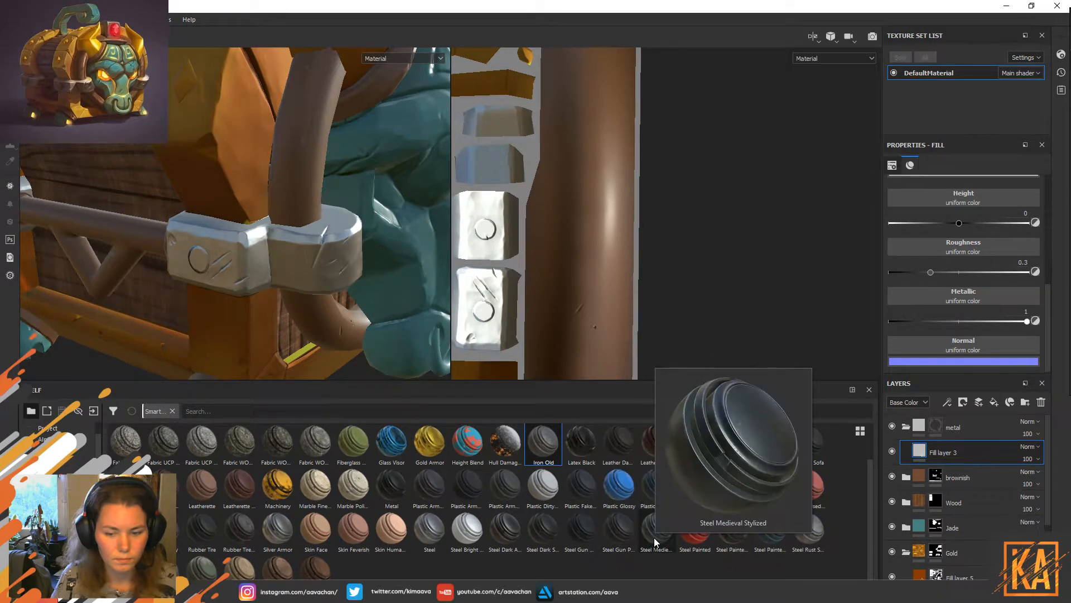
pyautogui.moveTo(654, 537); pyautogui.dragTo(992, 443)
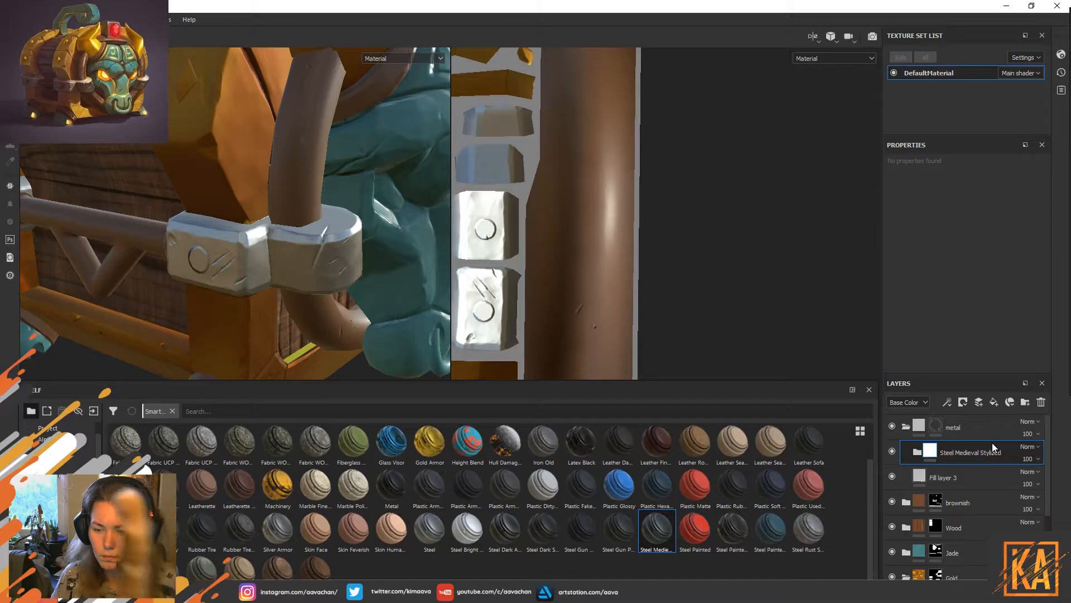
pyautogui.click(918, 451)
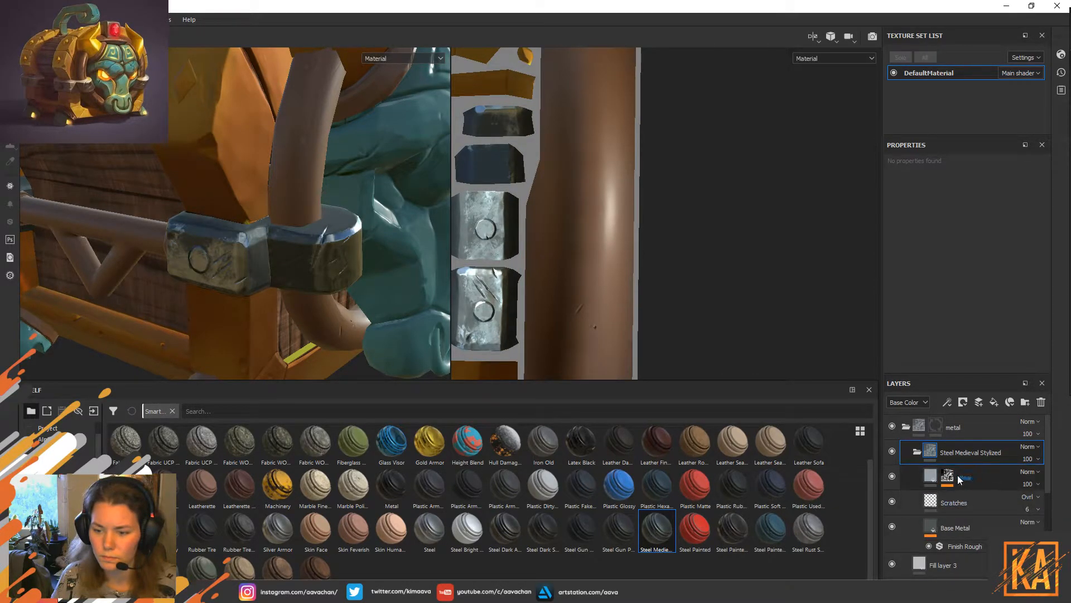
# Set the roughness of the Wear layer in the Steel Medieval Stylized material to 0.1667.
pyautogui.click(890, 476)
pyautogui.click(891, 477)
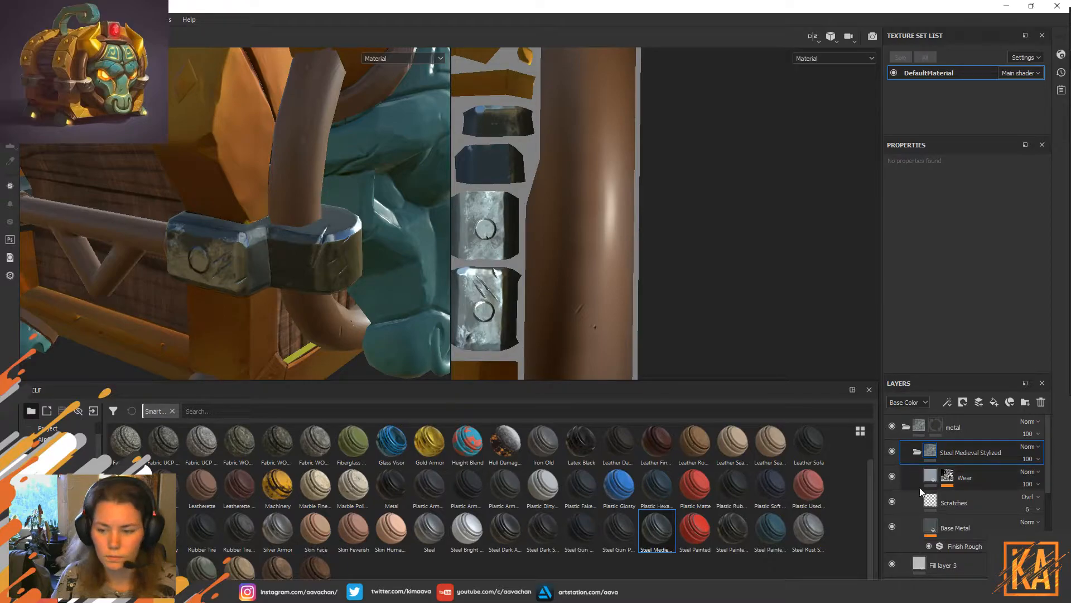
pyautogui.click(969, 478)
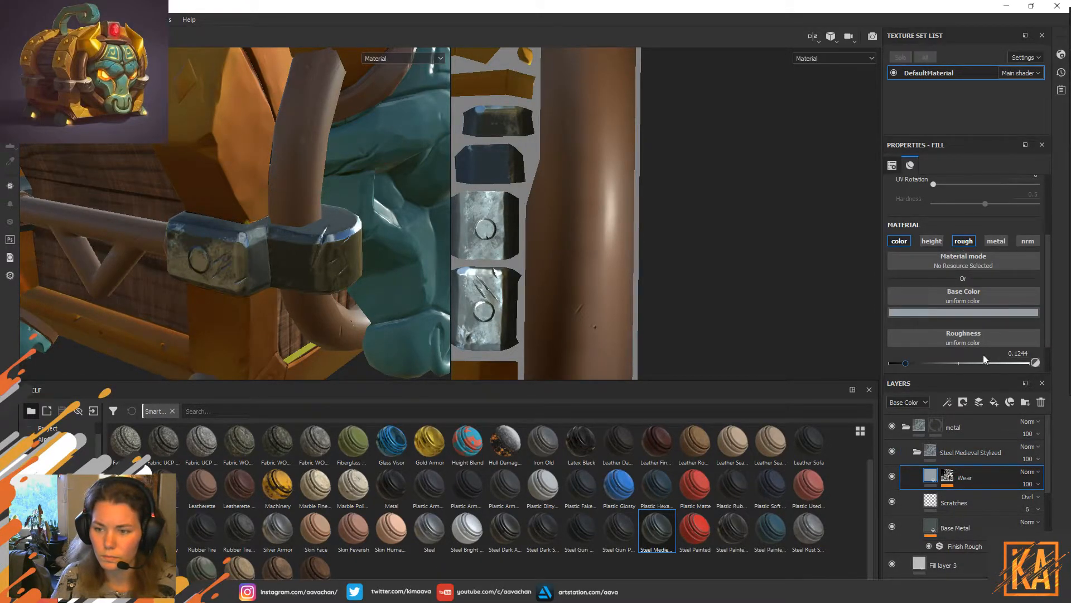
pyautogui.scroll(-1, 983, 354)
pyautogui.moveTo(906, 330)
pyautogui.mouseDown()
pyautogui.moveTo(957, 339)
pyautogui.moveTo(911, 337)
pyautogui.mouseUp()
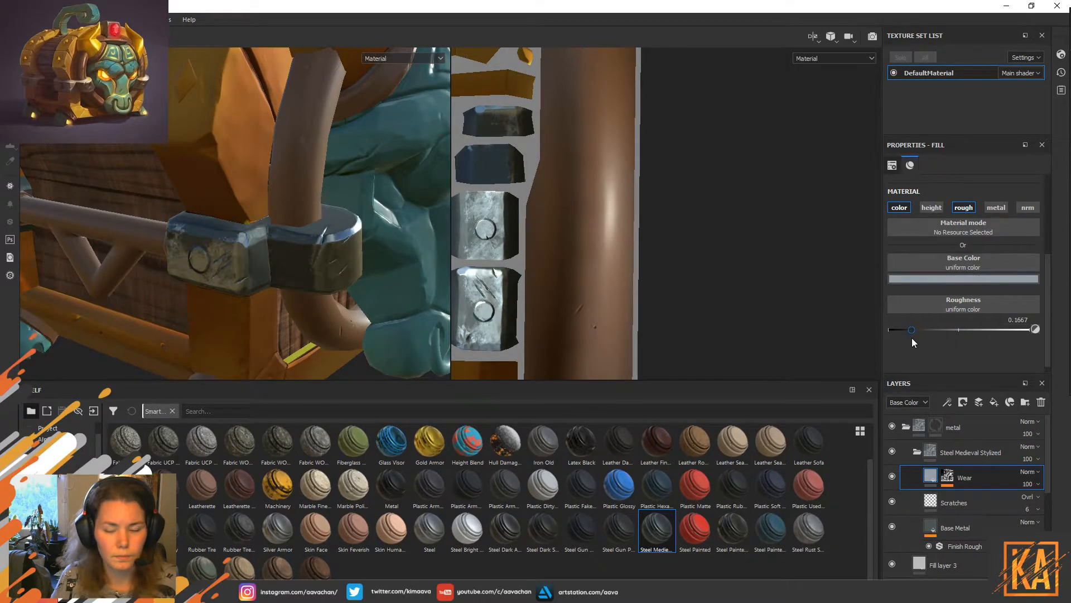
# Compare the steel brackets with the Base Metal, Wear and Scratches layers hidden and shown, up close and on the whole chest.
pyautogui.click(893, 526)
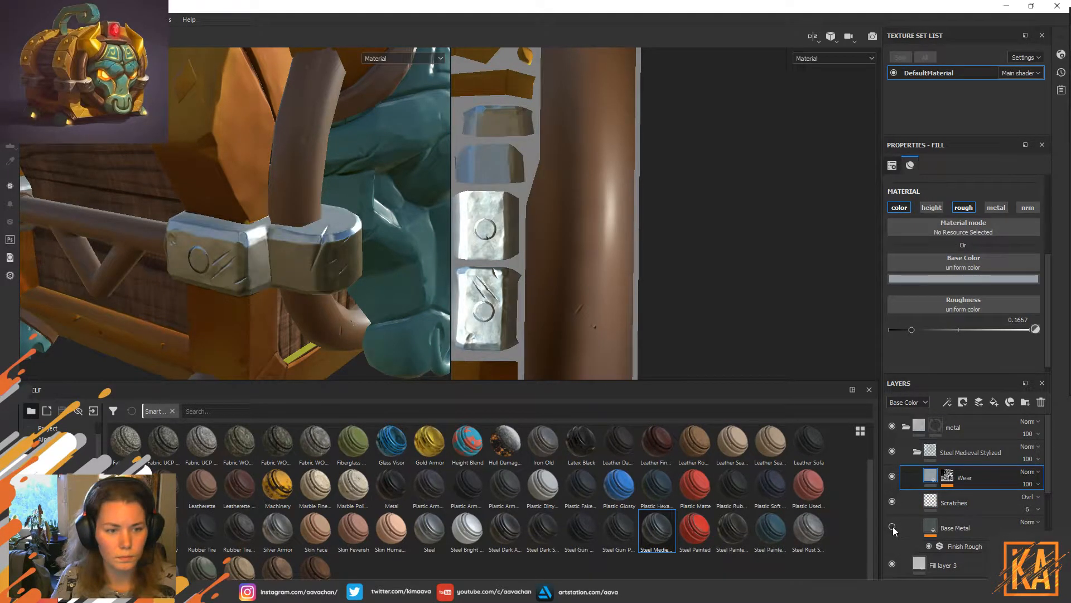
pyautogui.click(893, 526)
pyautogui.click(893, 475)
pyautogui.click(893, 475)
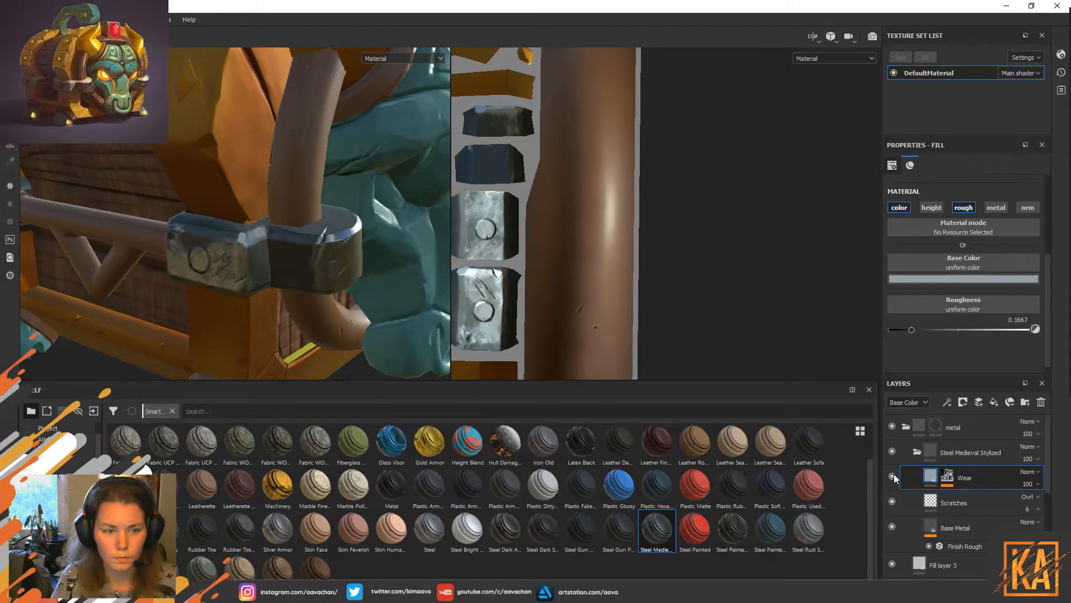
pyautogui.scroll(-6, 285, 303)
pyautogui.keyDown('alt'); pyautogui.moveTo(301, 283); pyautogui.dragTo(341, 263); pyautogui.keyUp('alt')
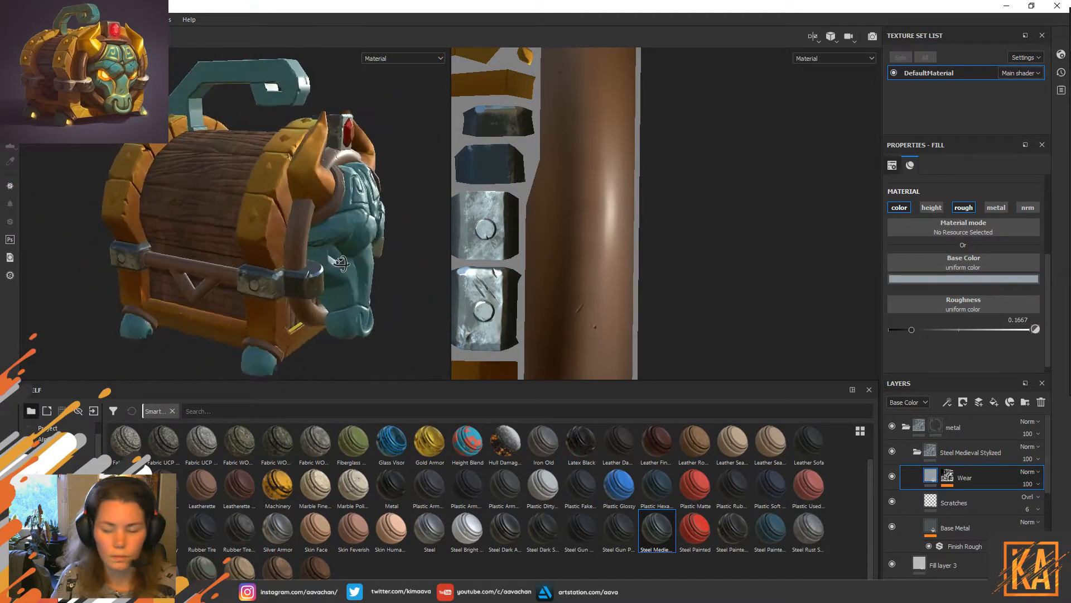
pyautogui.keyDown('alt'); pyautogui.moveTo(339, 262); pyautogui.dragTo(320, 296, button='right'); pyautogui.keyUp('alt')
pyautogui.keyDown('alt'); pyautogui.moveTo(319, 297); pyautogui.dragTo(374, 258, button='middle'); pyautogui.keyUp('alt')
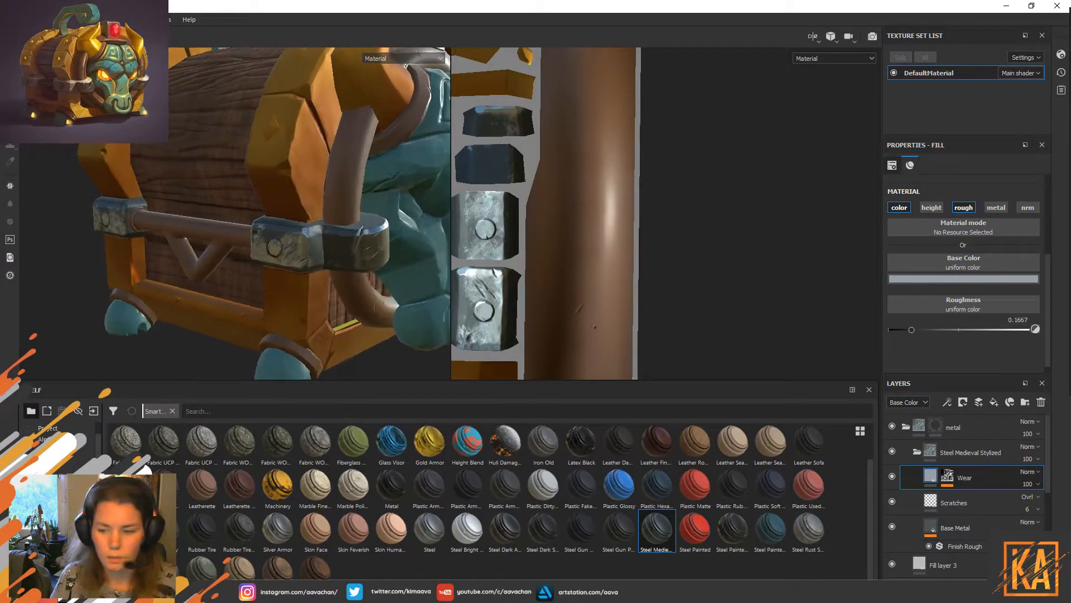
pyautogui.click(891, 502)
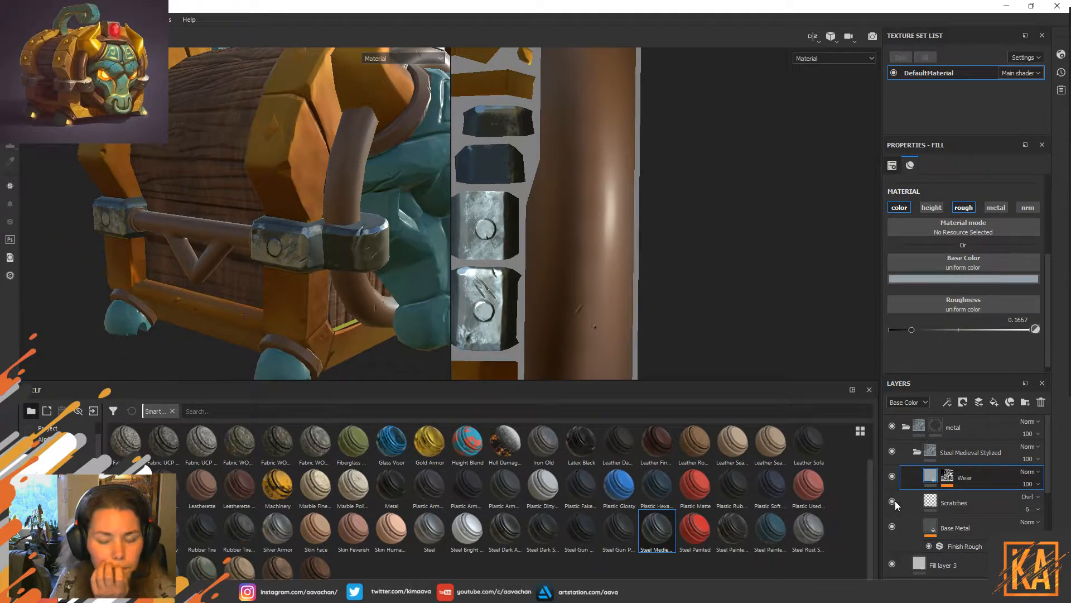
pyautogui.click(891, 477)
pyautogui.click(891, 477)
# In the Wear mask's Metal Edge Wear generator, set Grunge Amount to 0.41, enable Use Triplanar and set Edges Smoothness to 0.
pyautogui.click(948, 478)
pyautogui.scroll(-5, 956, 329)
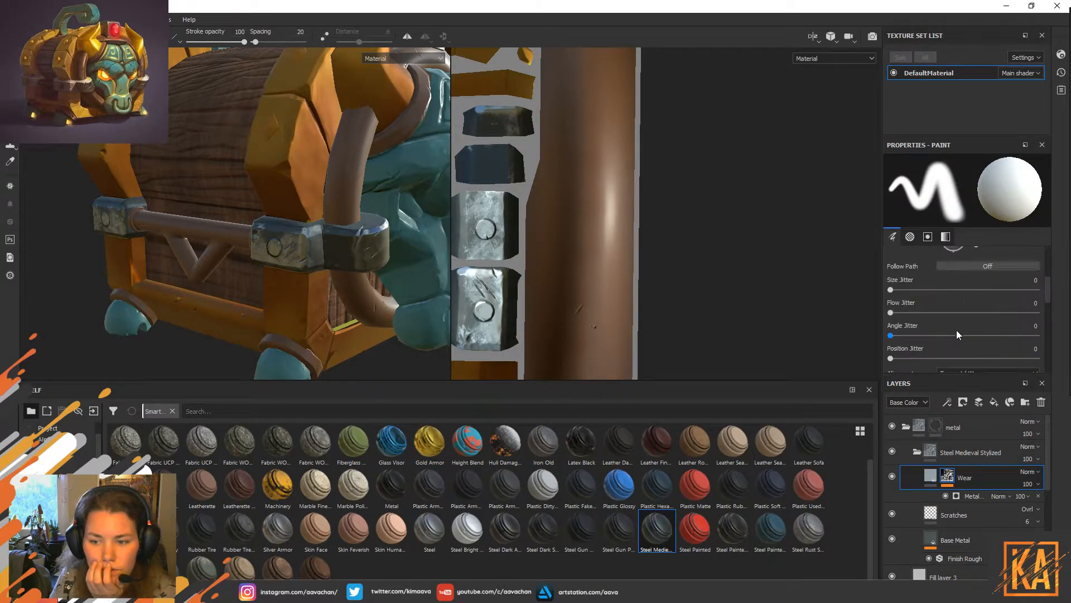
pyautogui.scroll(-4, 956, 330)
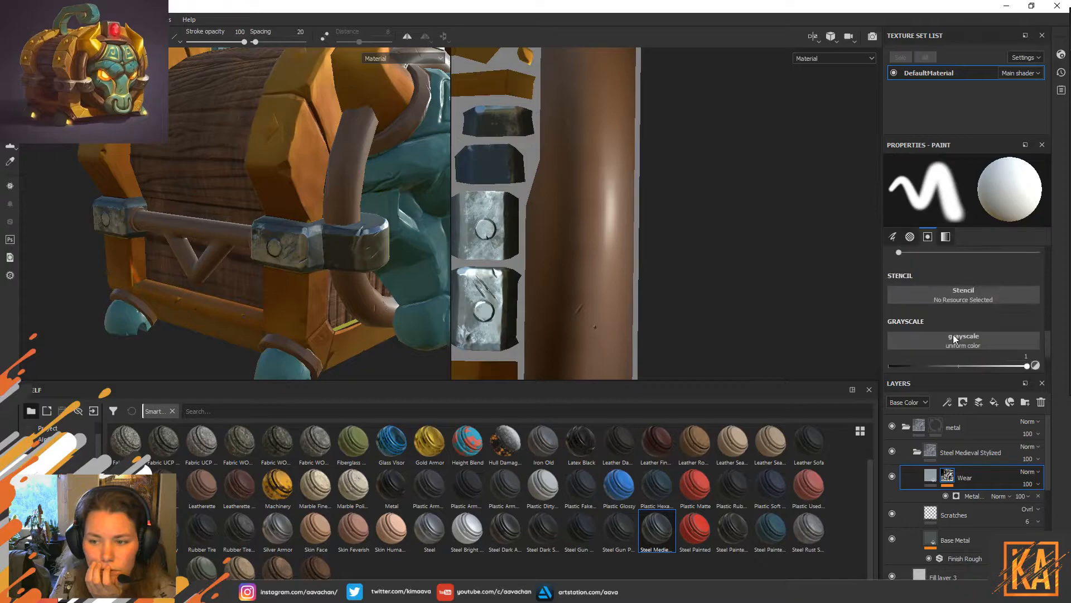
pyautogui.click(973, 496)
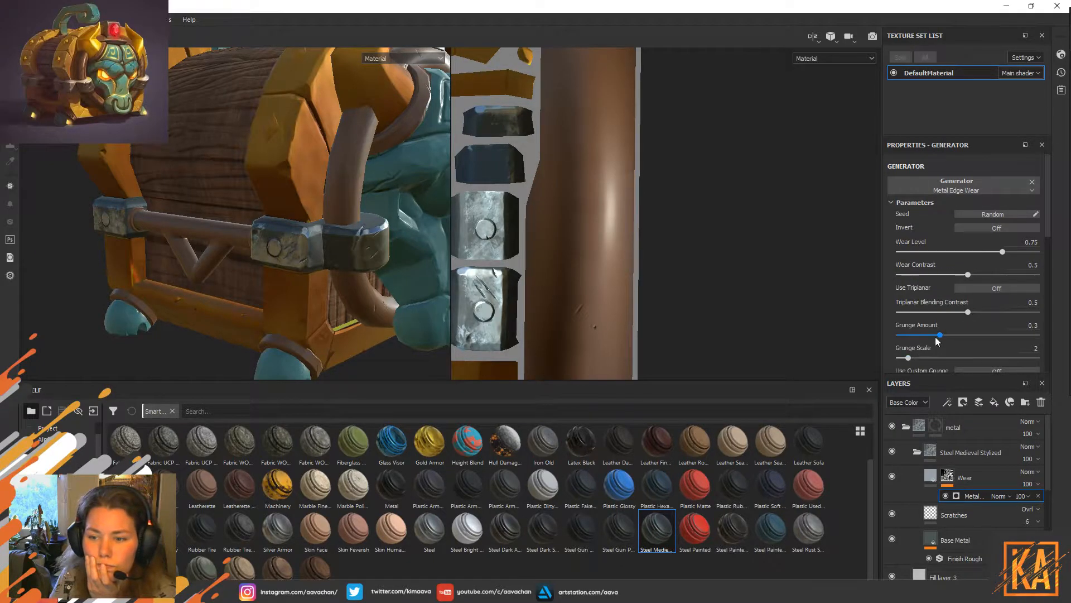
pyautogui.moveTo(939, 335); pyautogui.dragTo(908, 358)
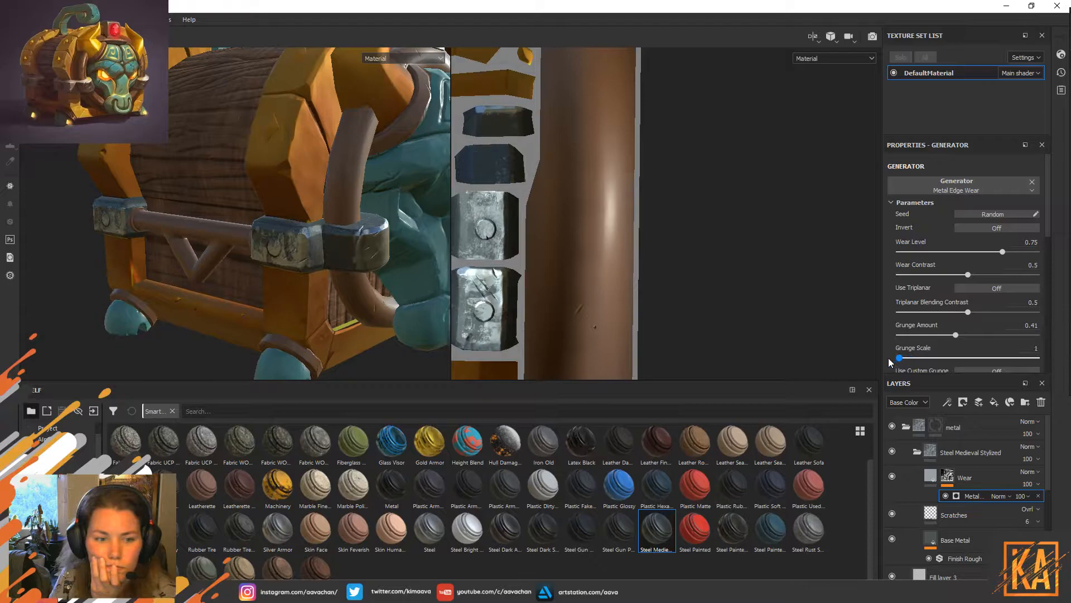
pyautogui.click(985, 287)
pyautogui.scroll(-1, 974, 329)
pyautogui.scroll(-2, 971, 339)
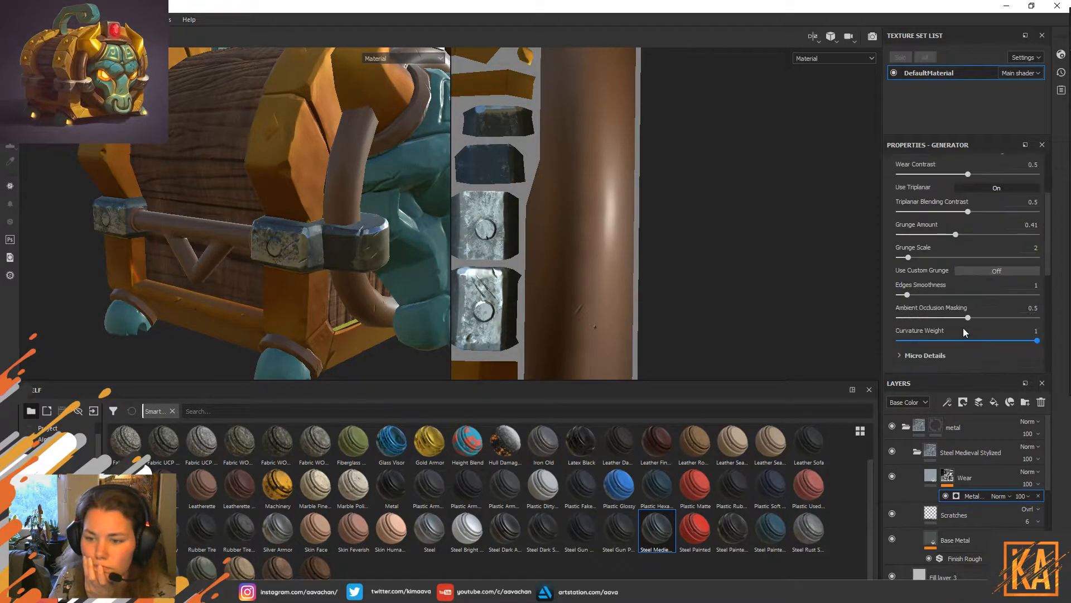
pyautogui.moveTo(907, 294); pyautogui.dragTo(873, 313)
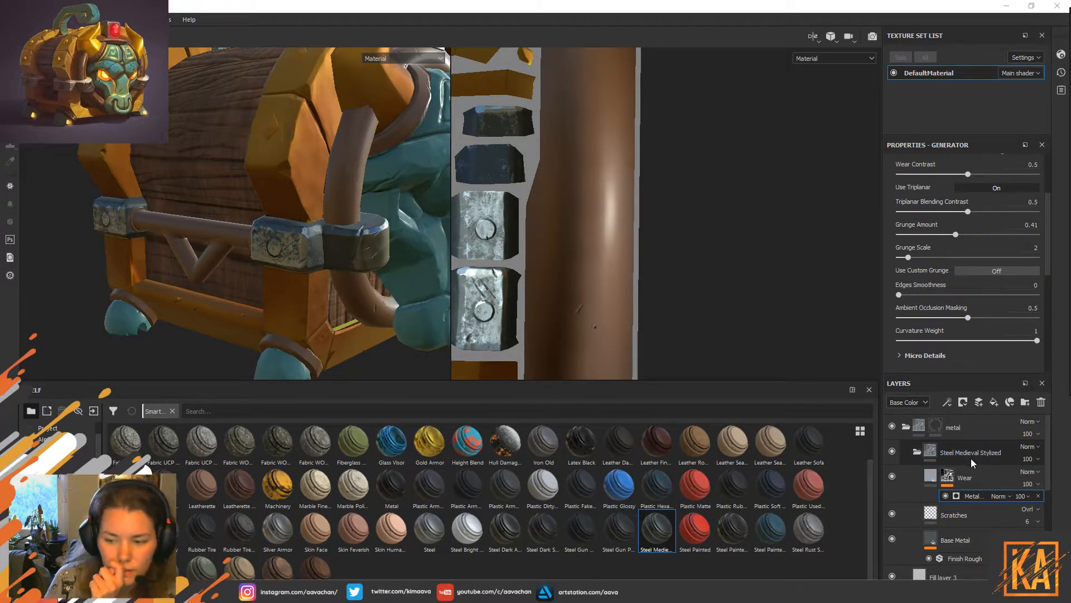
# Delete the Scratches layer from the steel material and compare the brackets with the Wear layer hidden and shown.
pyautogui.click(957, 518)
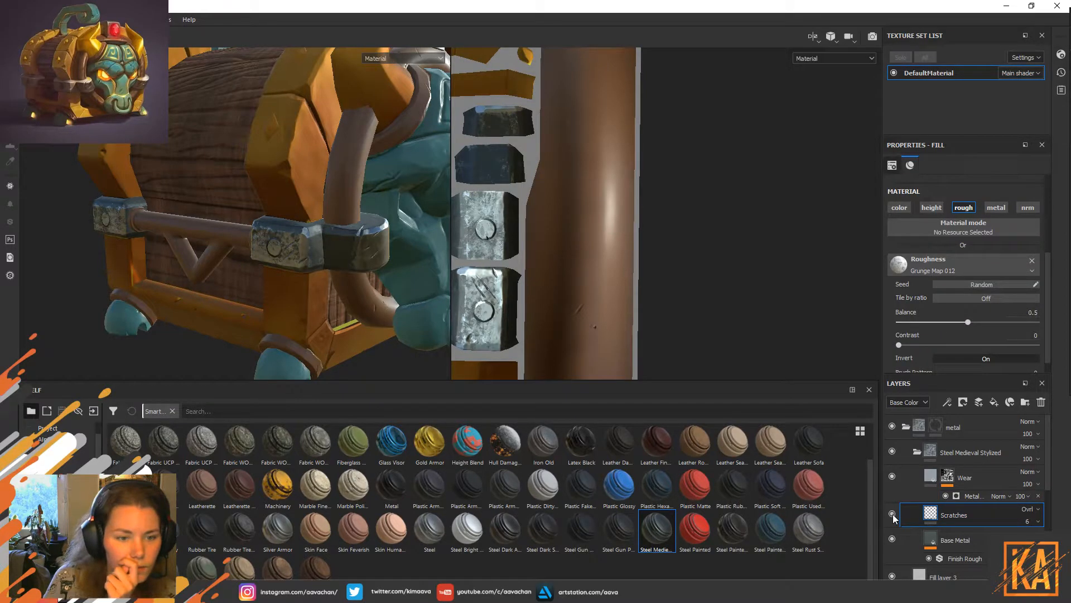
pyautogui.click(1041, 402)
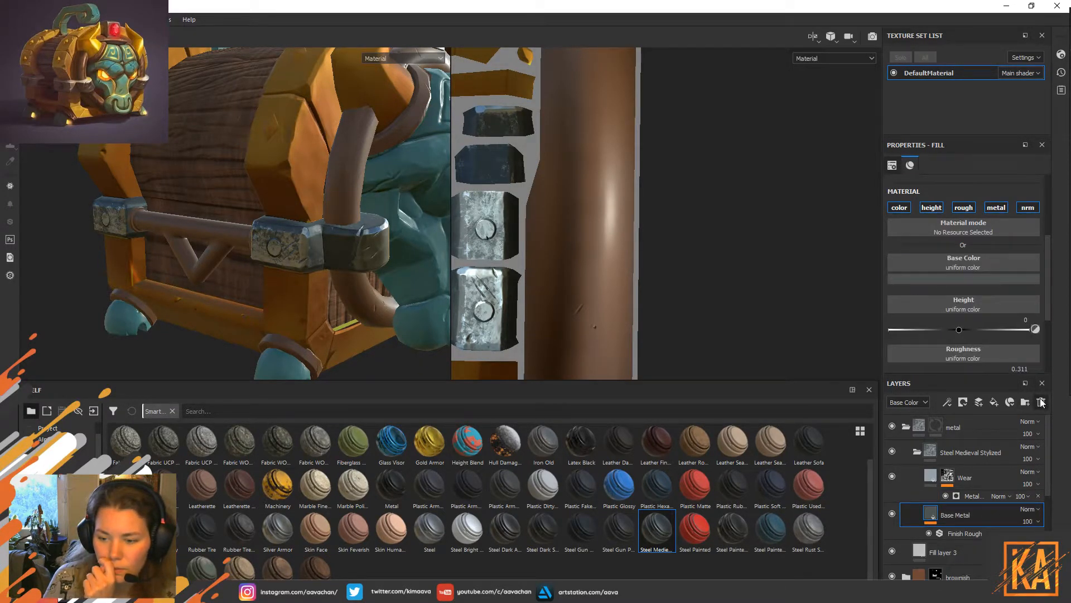
pyautogui.click(962, 481)
pyautogui.click(893, 475)
pyautogui.click(893, 475)
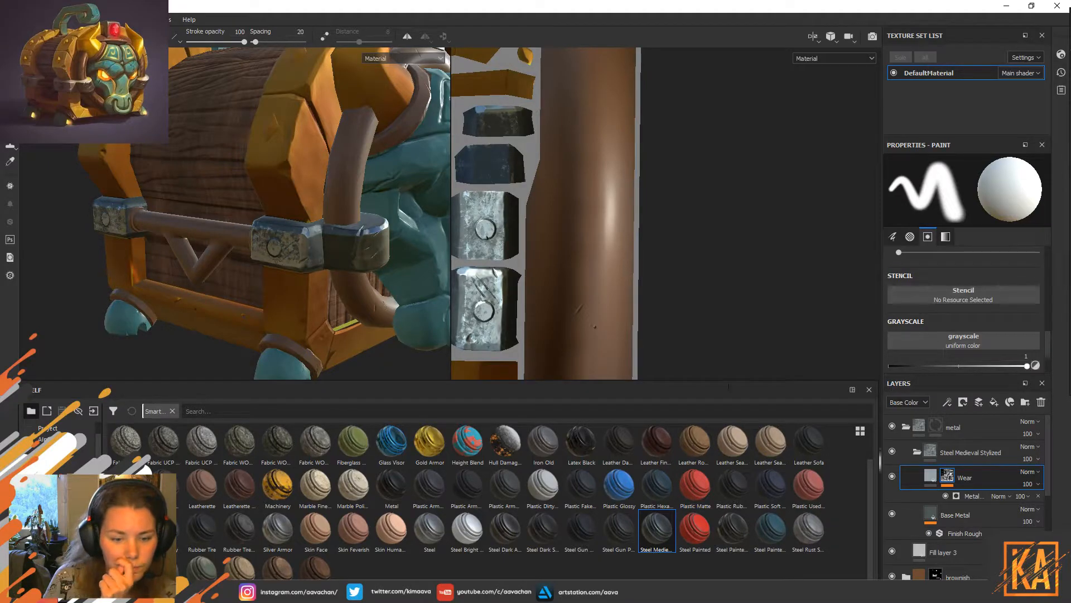
# Open the recent project Crossbow05.spp as a reference for stylized metal.
pyautogui.hotkey('alt', 'f')
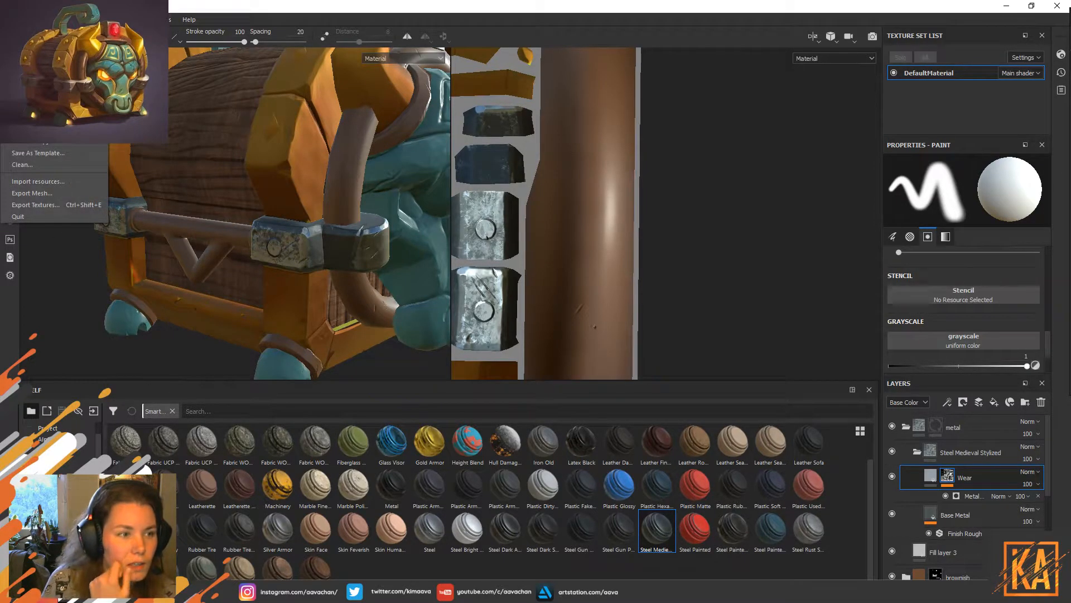
pyautogui.press('Escape')
pyautogui.hotkey('alt', 'f')
pyautogui.press('Escape')
pyautogui.hotkey('alt', 'f')
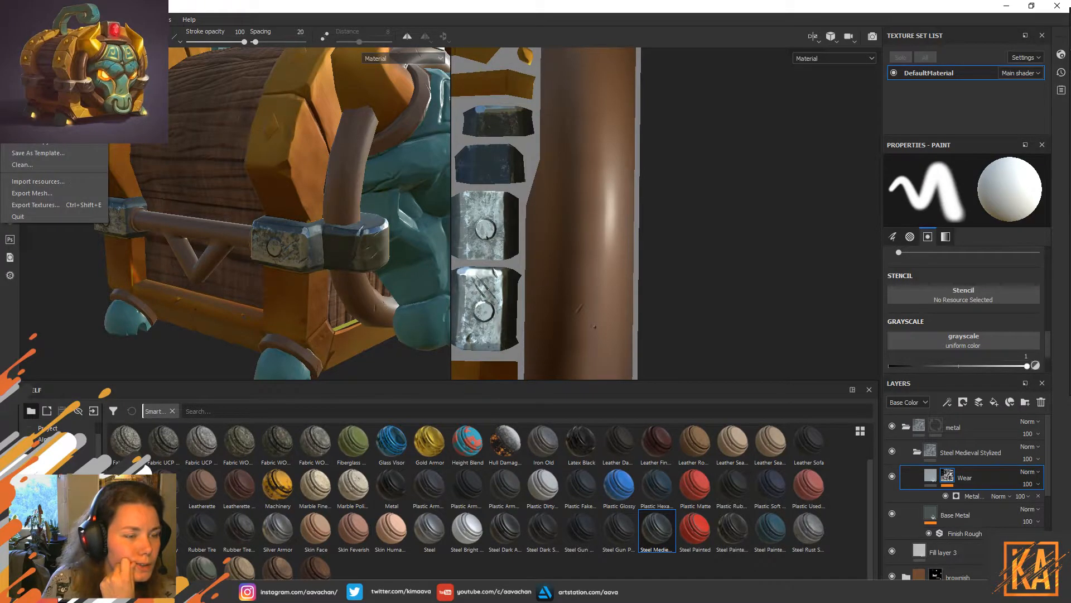
pyautogui.moveTo(54, 56)
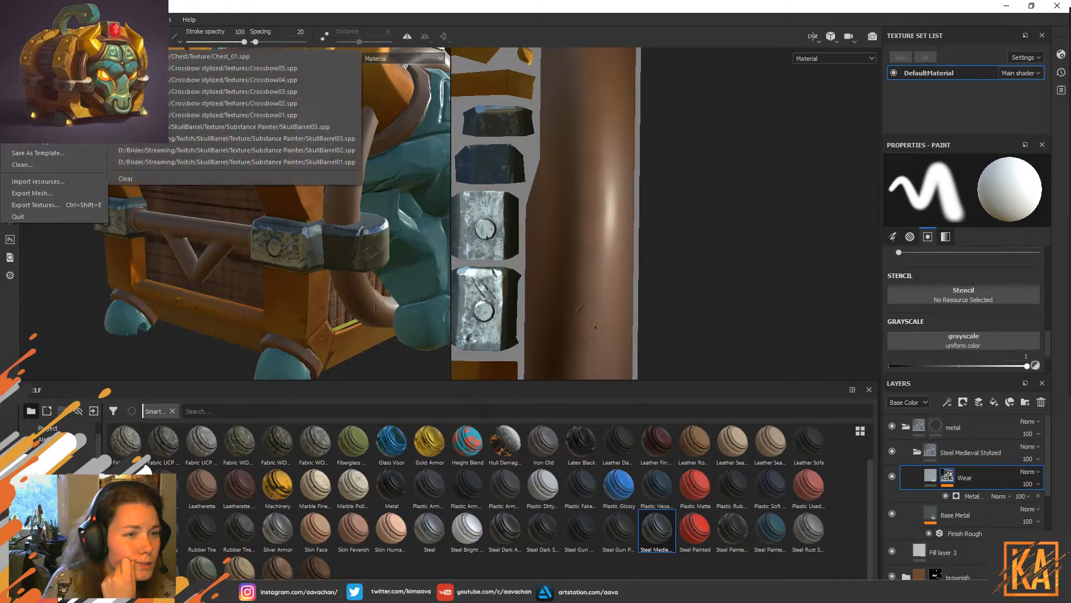
pyautogui.click(310, 67)
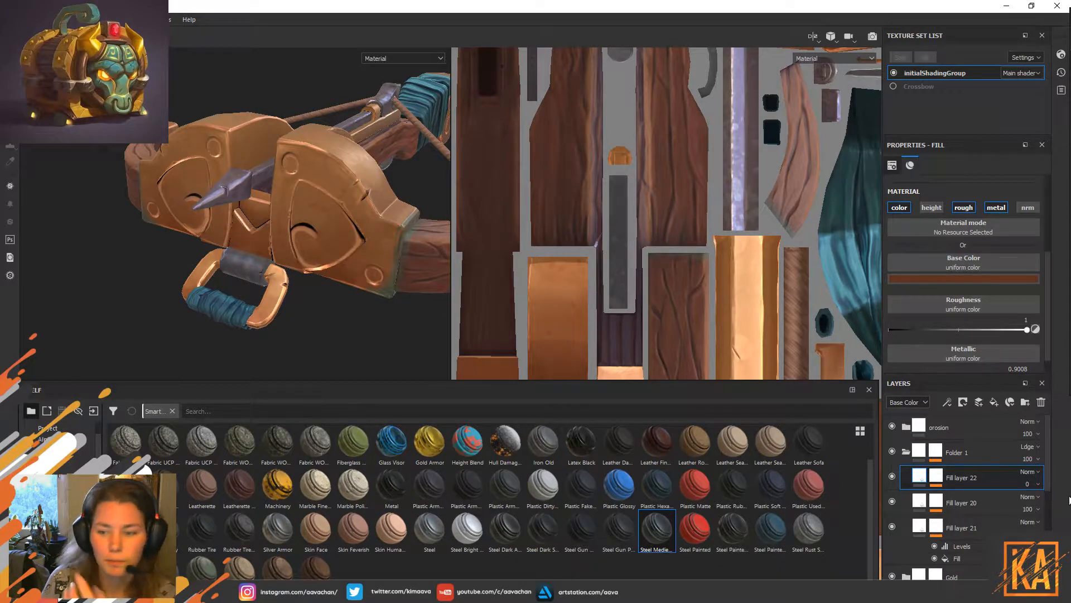
# Collapse Folder 1 and examine what Folder 1 and the Gold folder add to the crossbow by hiding and showing them.
pyautogui.scroll(-1, 975, 468)
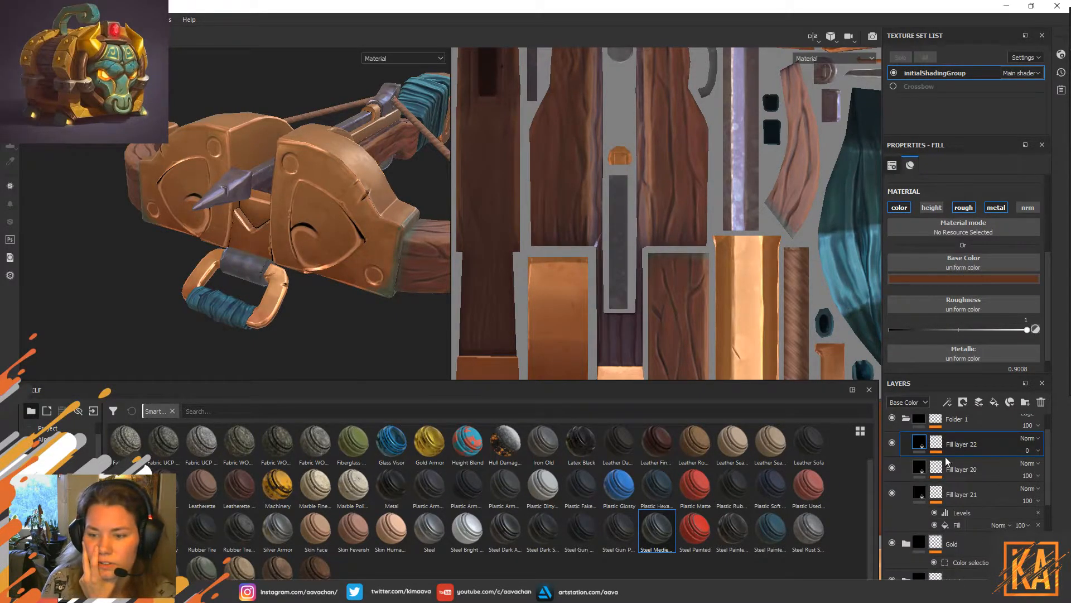
pyautogui.scroll(1, 950, 458)
pyautogui.click(903, 451)
pyautogui.click(893, 450)
pyautogui.click(893, 450)
pyautogui.click(892, 475)
pyautogui.click(892, 476)
pyautogui.click(891, 475)
pyautogui.click(892, 476)
pyautogui.click(892, 475)
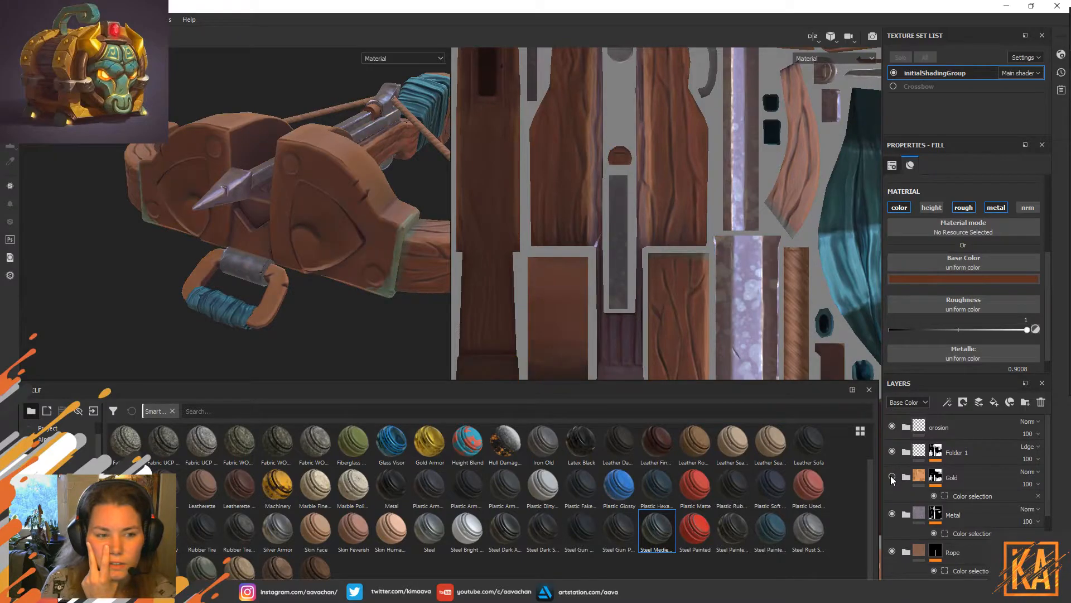
# Make the Gold layer group visible again on the crossbow.
pyautogui.click(892, 475)
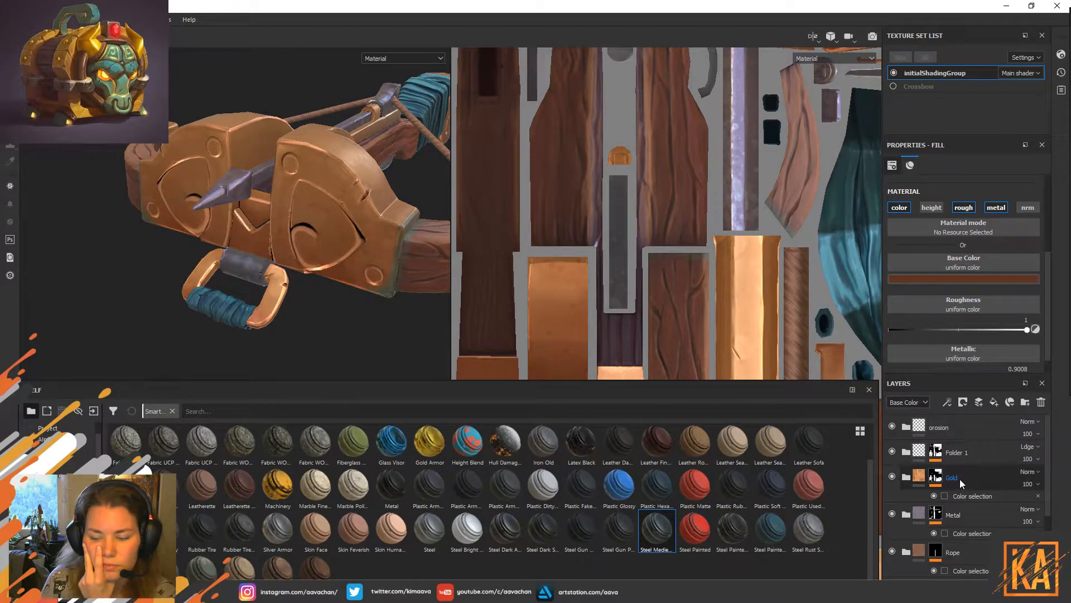
pyautogui.press('1')
pyautogui.scroll(-3, 985, 516)
pyautogui.click(984, 516)
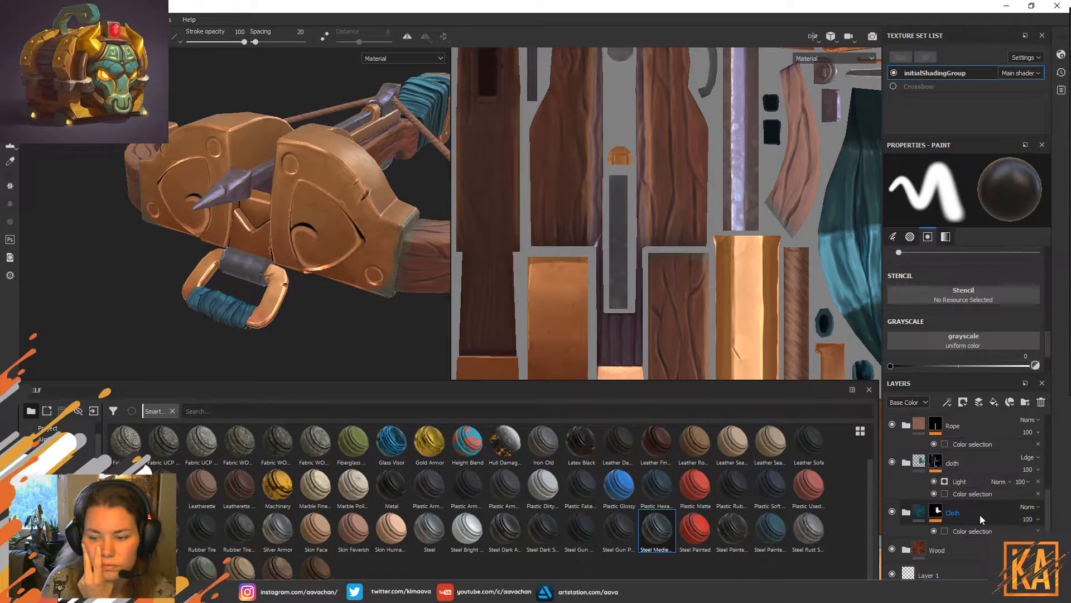
# Check the Wood layer group's effect and contents, and create a smart material from it.
pyautogui.click(892, 548)
pyautogui.click(892, 549)
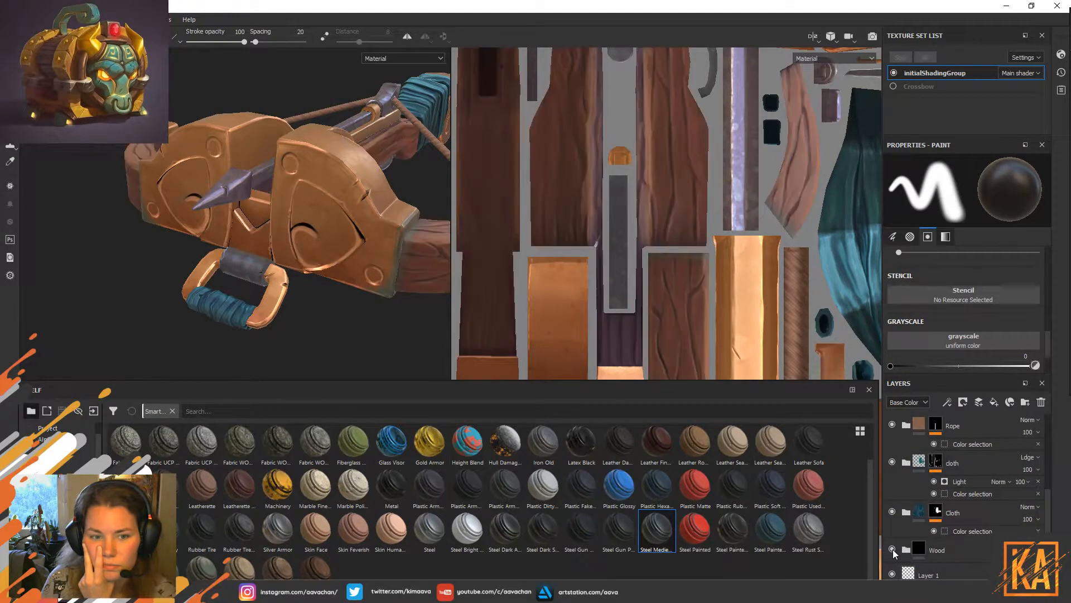
pyautogui.click(946, 540)
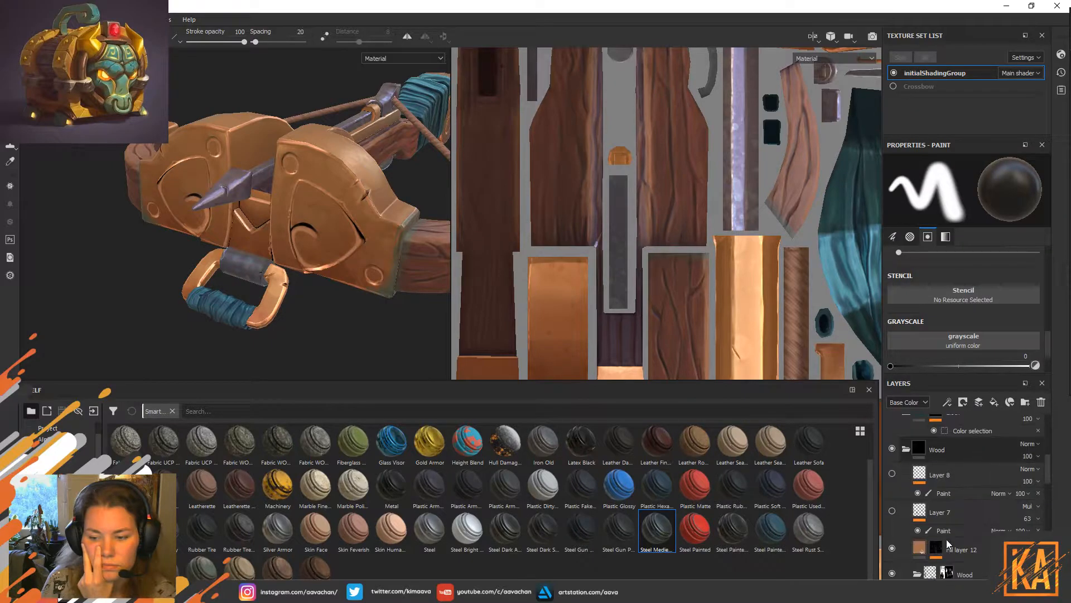
pyautogui.click(950, 548)
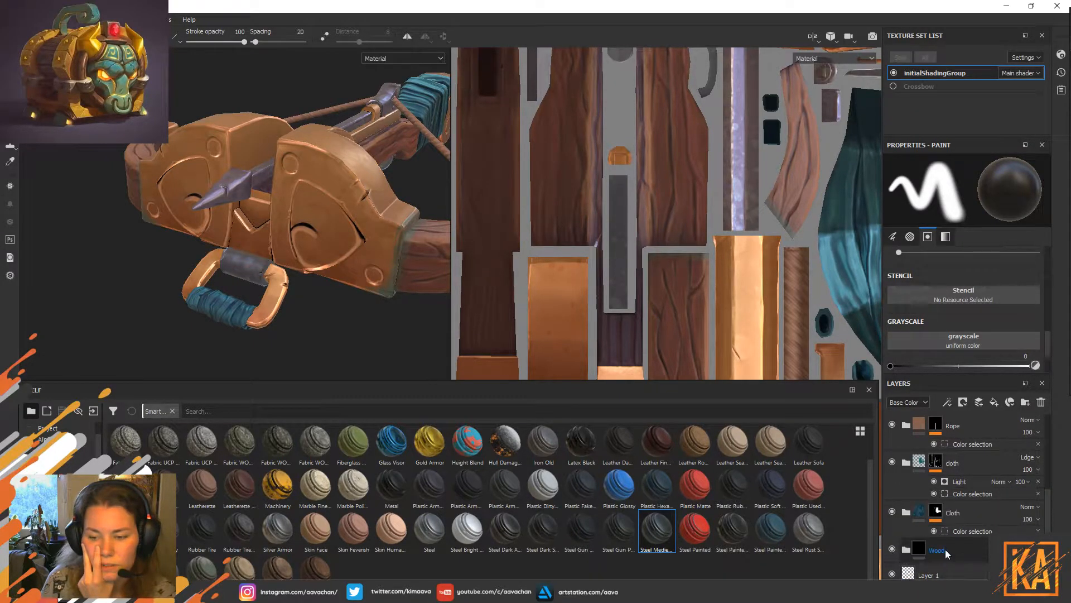
pyautogui.moveTo(951, 554)
pyautogui.mouseDown()
pyautogui.moveTo(699, 578)
pyautogui.moveTo(491, 576)
pyautogui.moveTo(926, 572)
pyautogui.moveTo(940, 552)
pyautogui.mouseUp()
pyautogui.rightClick(941, 553)
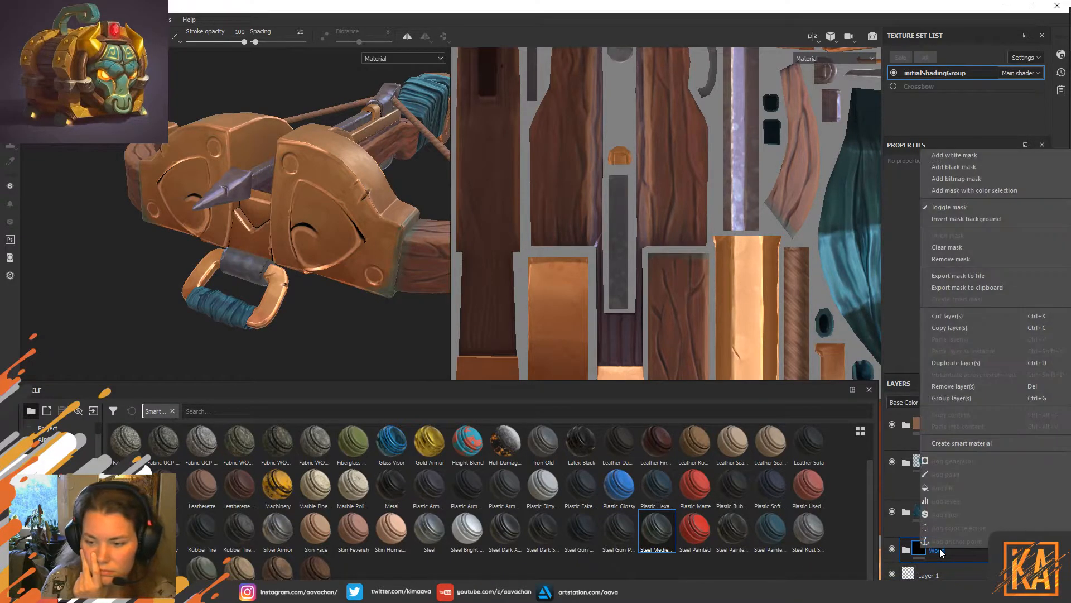
pyautogui.click(954, 449)
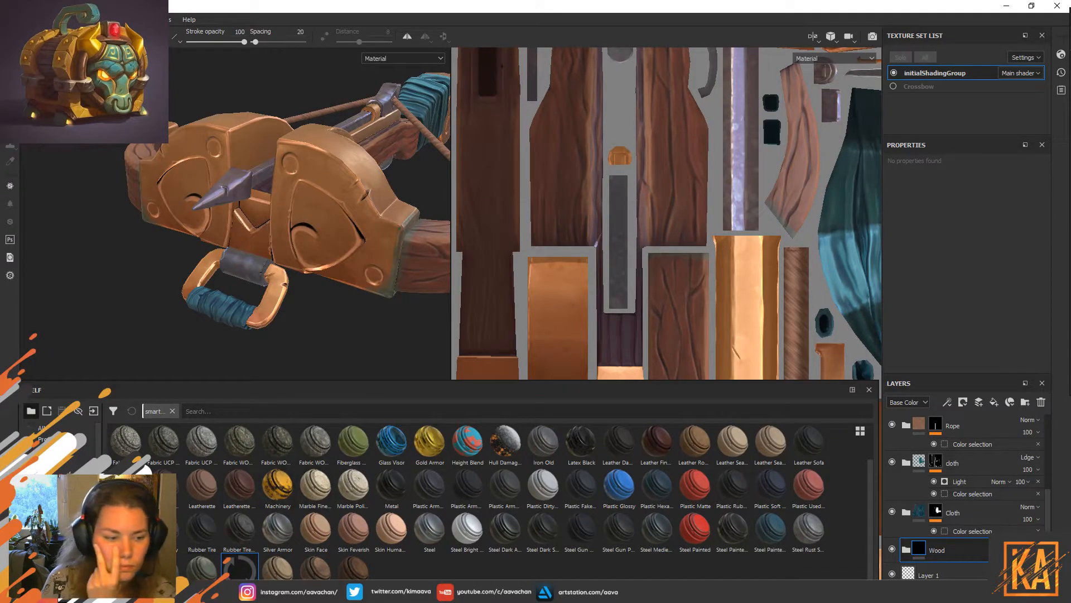
# Create a smart material from the Metal layer group.
pyautogui.click(969, 512)
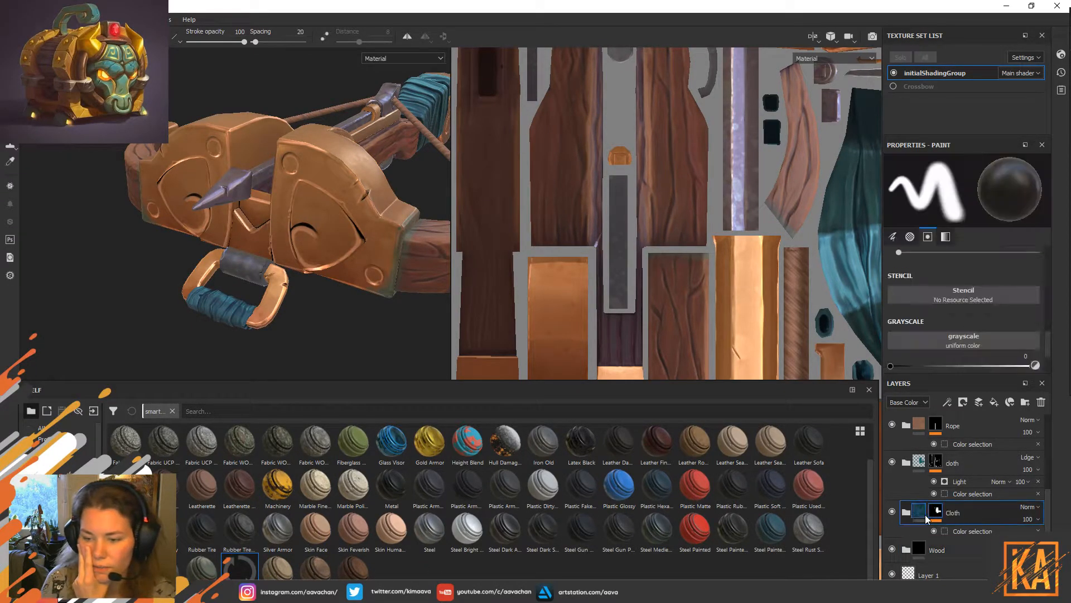
pyautogui.scroll(4, 968, 478)
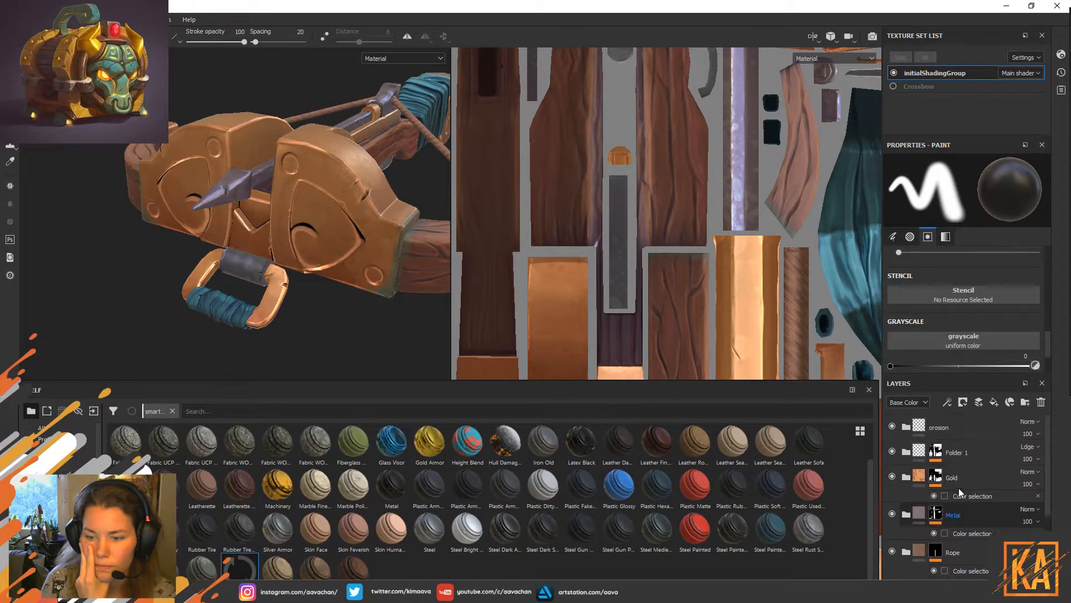
pyautogui.click(920, 514)
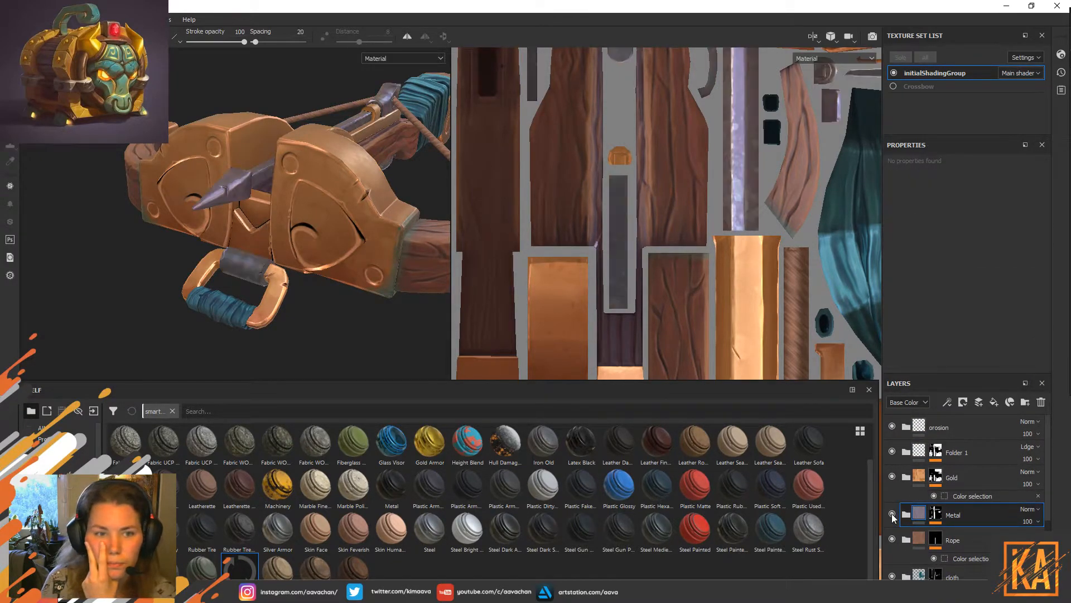
pyautogui.rightClick(965, 513)
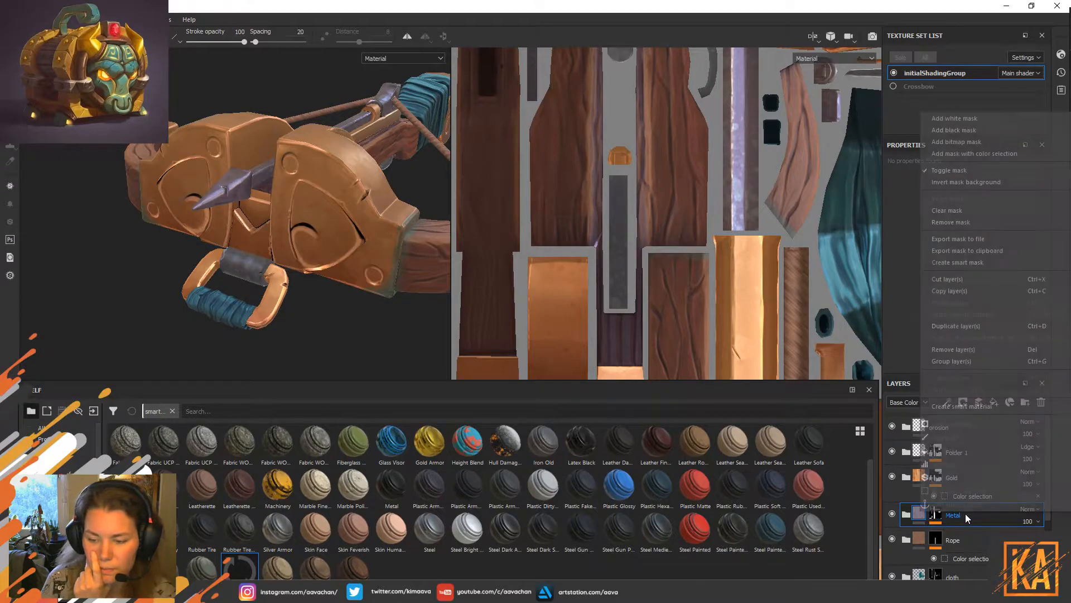
pyautogui.click(971, 411)
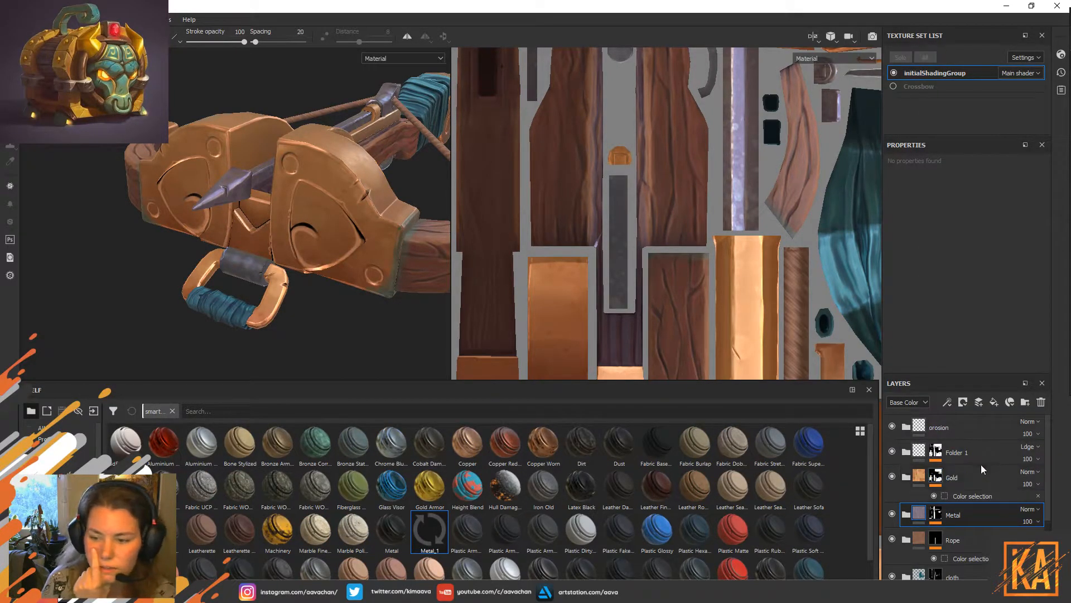
# Create a smart material from the Gold layer group.
pyautogui.click(959, 473)
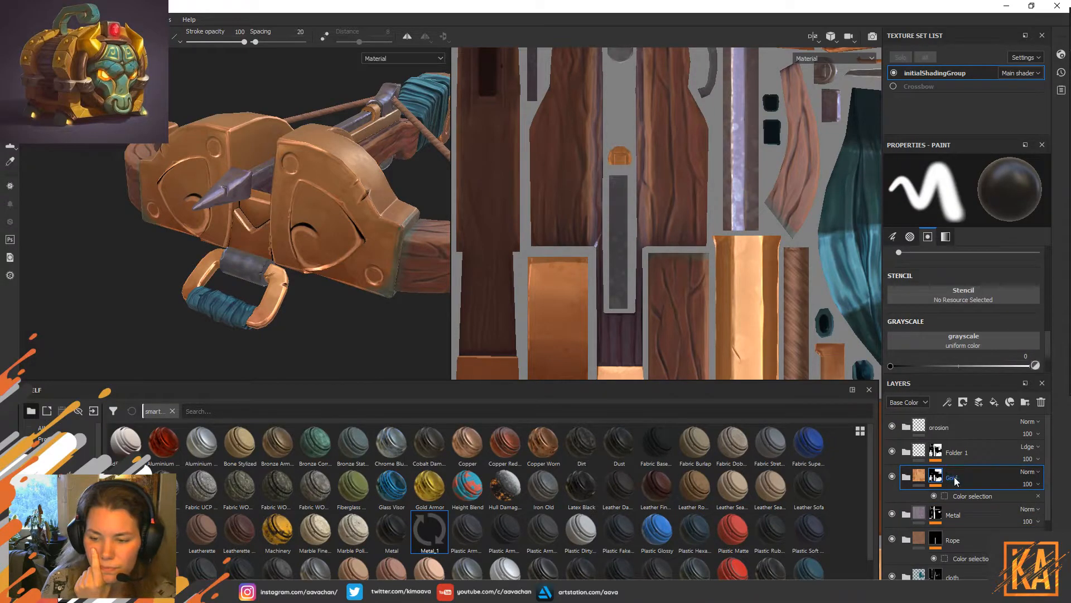
pyautogui.rightClick(950, 480)
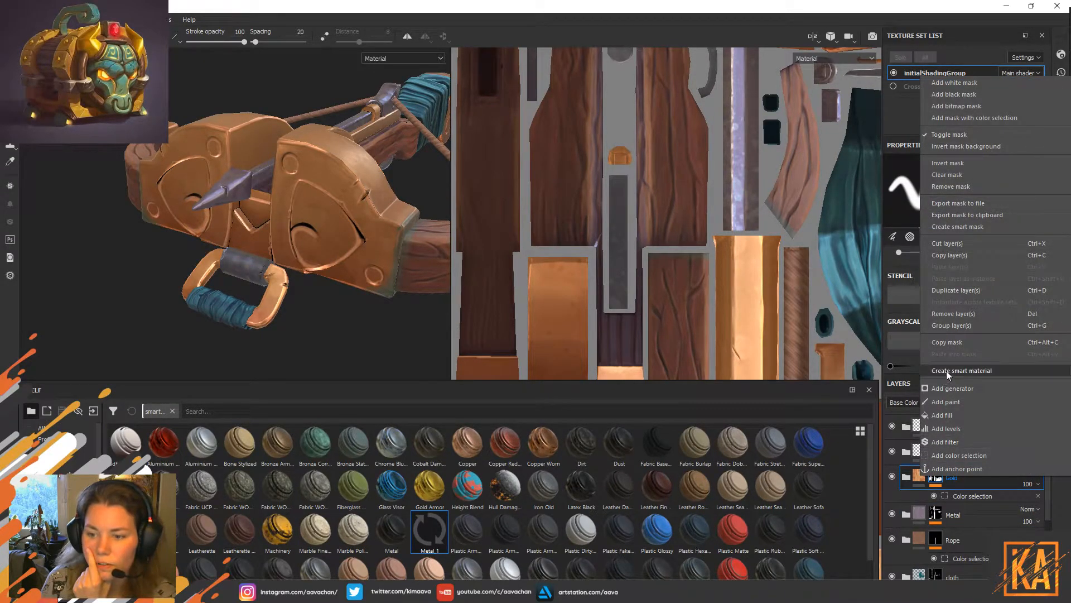
pyautogui.click(966, 370)
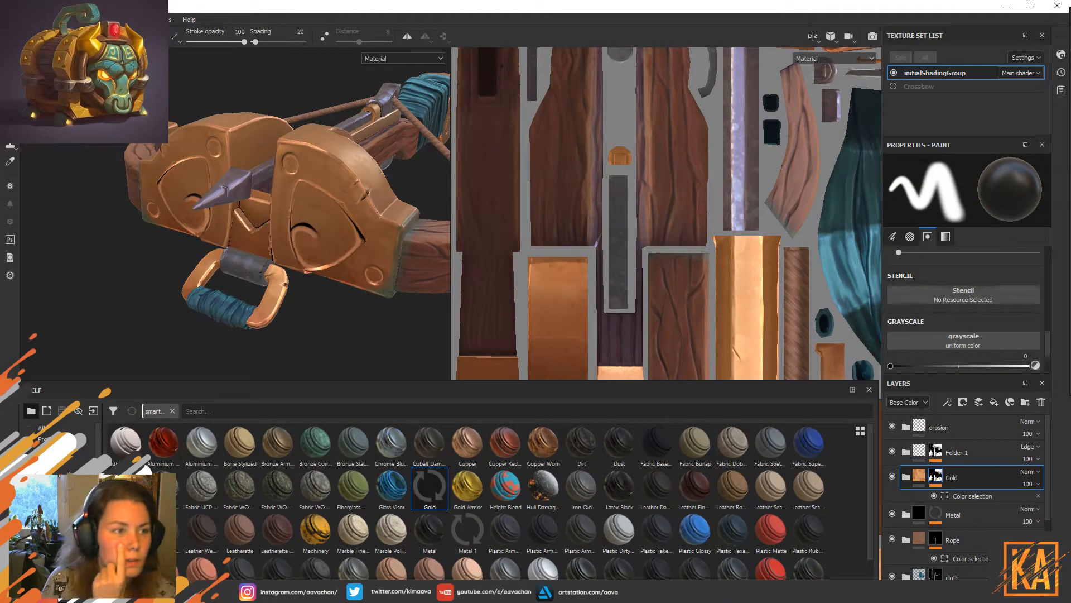
# Open the recent project Chest_01.spp, discarding the unsaved changes in the crossbow project.
pyautogui.click(8, 19)
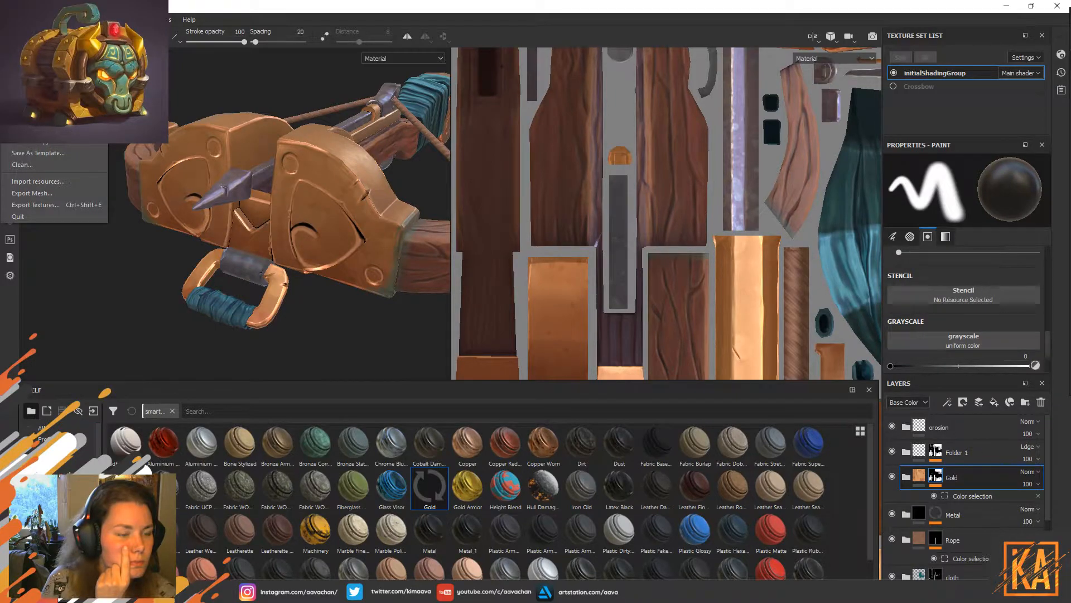
pyautogui.moveTo(53, 56)
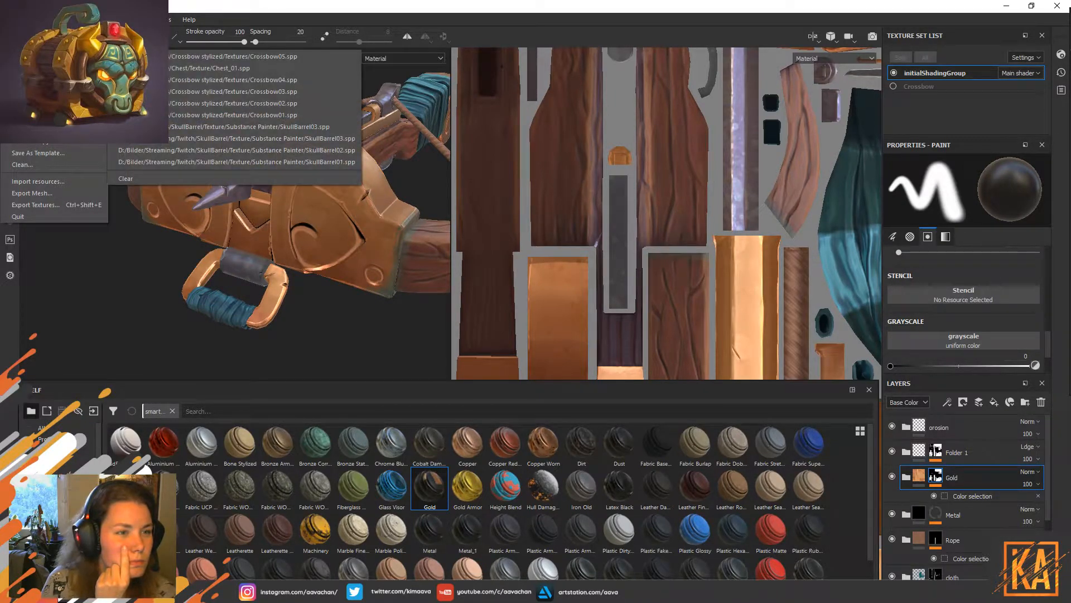
pyautogui.click(287, 57)
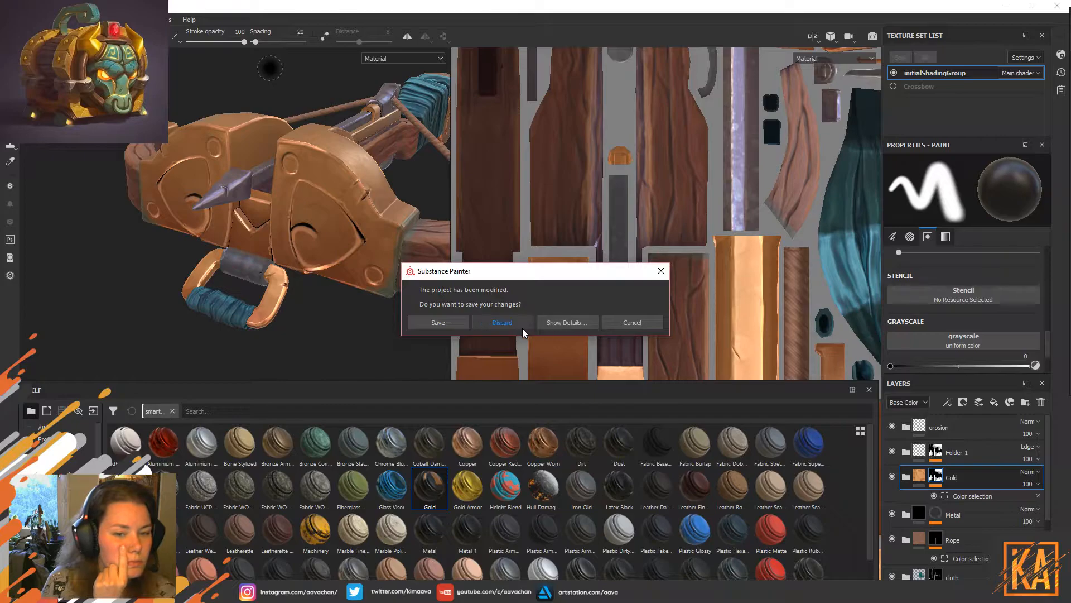
pyautogui.click(515, 325)
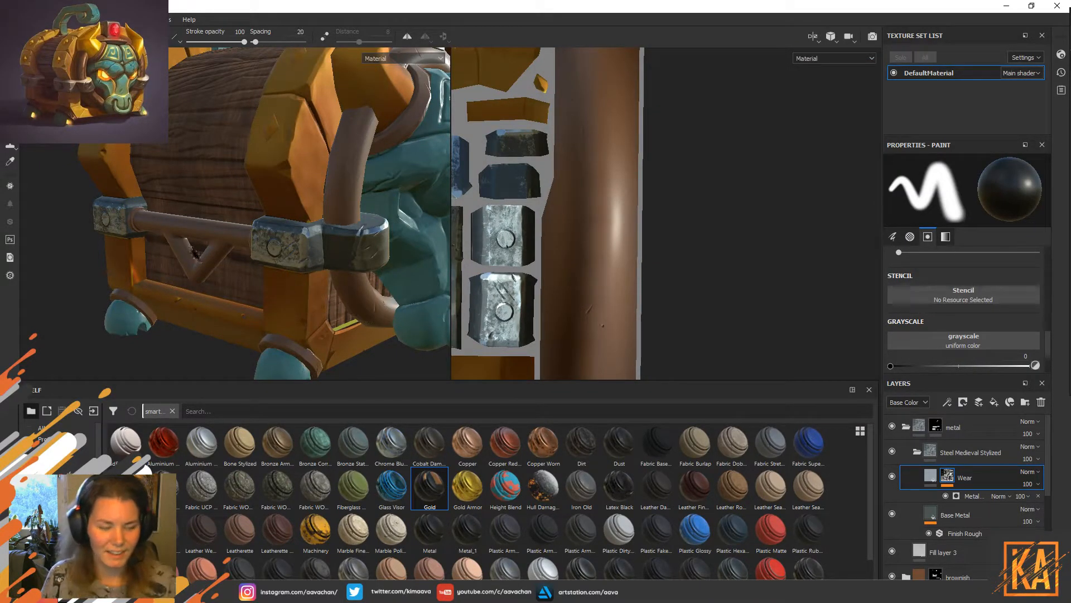
# Collapse the metal layer group and add the Gold smart material inside the chest's existing Gold folder, above Fill layer 5.
pyautogui.keyDown('alt'); pyautogui.moveTo(89, 311); pyautogui.dragTo(252, 195); pyautogui.keyUp('alt')
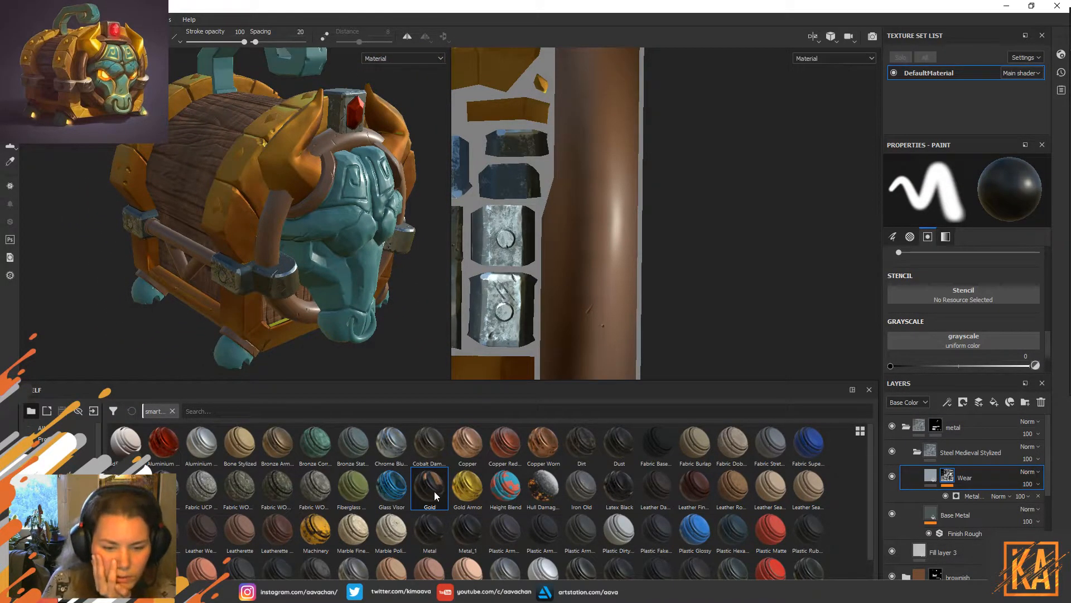
pyautogui.click(916, 453)
pyautogui.click(906, 427)
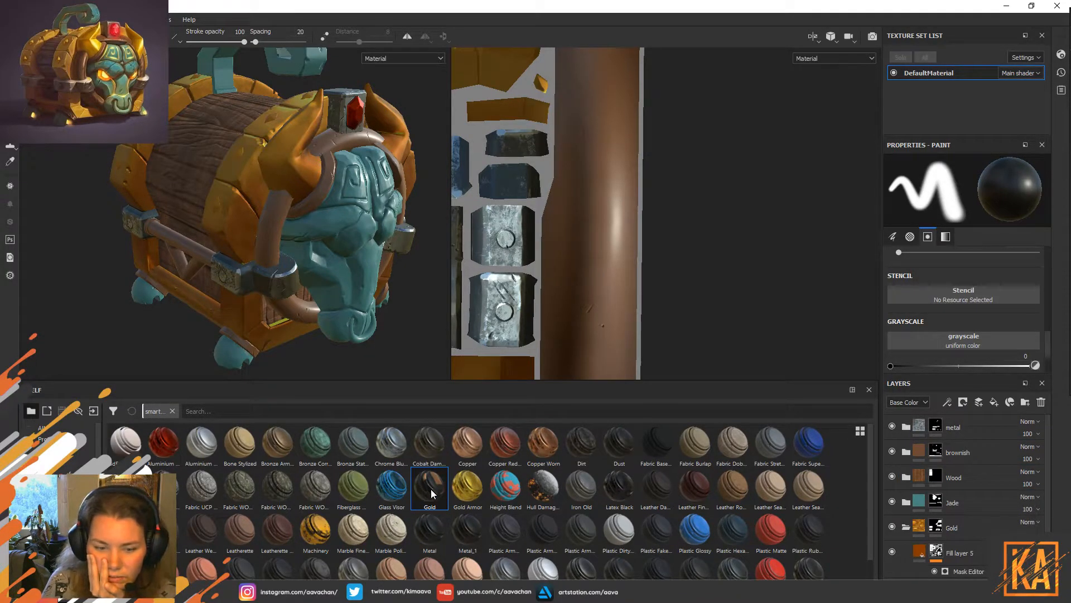
pyautogui.moveTo(431, 493); pyautogui.dragTo(988, 540)
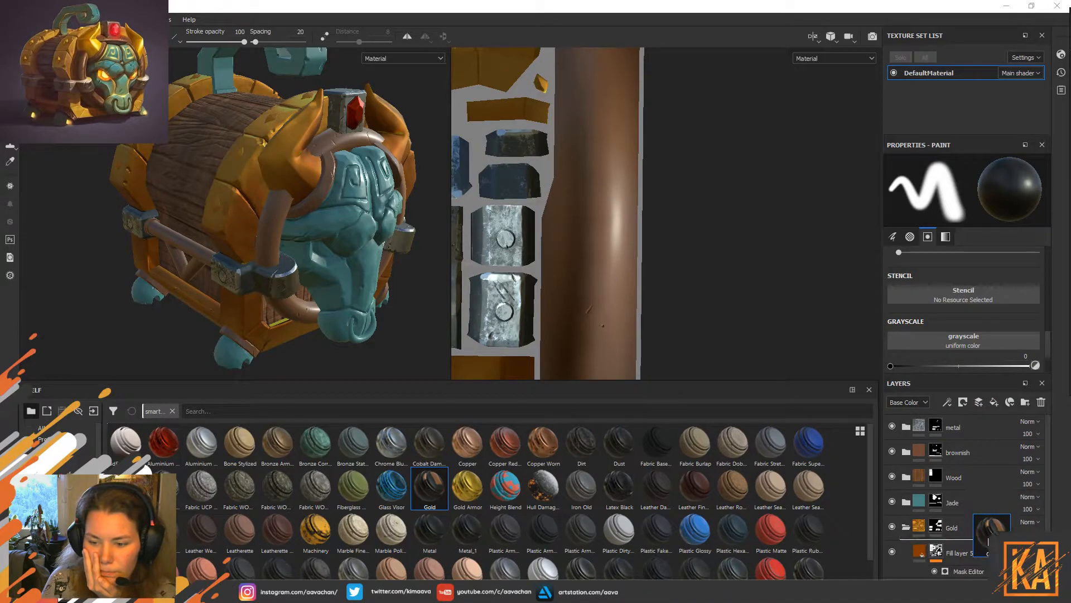
pyautogui.moveTo(988, 540); pyautogui.dragTo(980, 538)
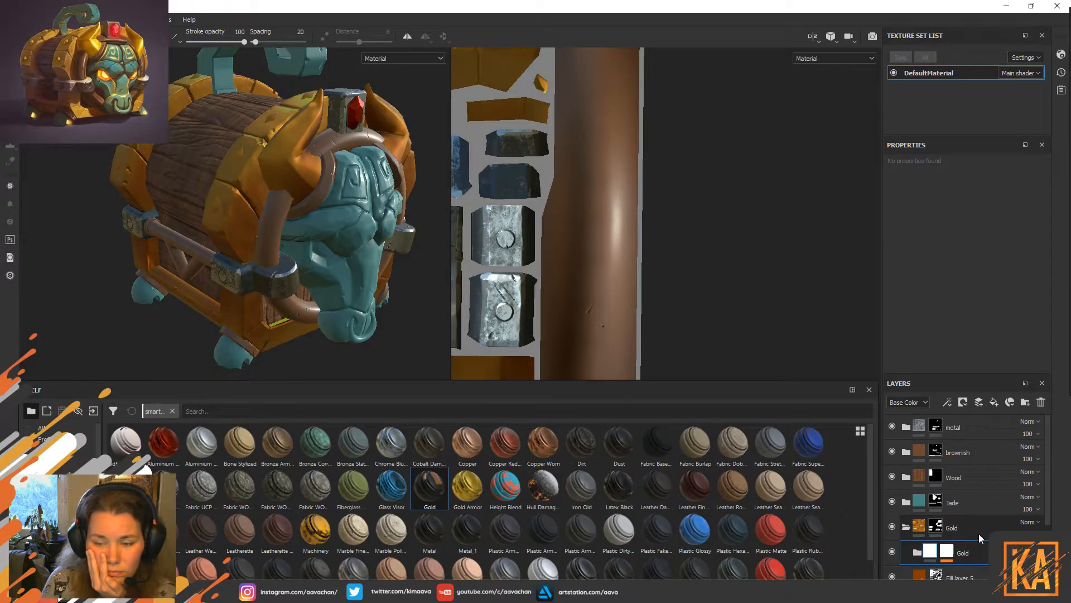
# Remove the color selection mask from the newly added Gold smart material folder.
pyautogui.click(918, 552)
pyautogui.scroll(-4, 979, 543)
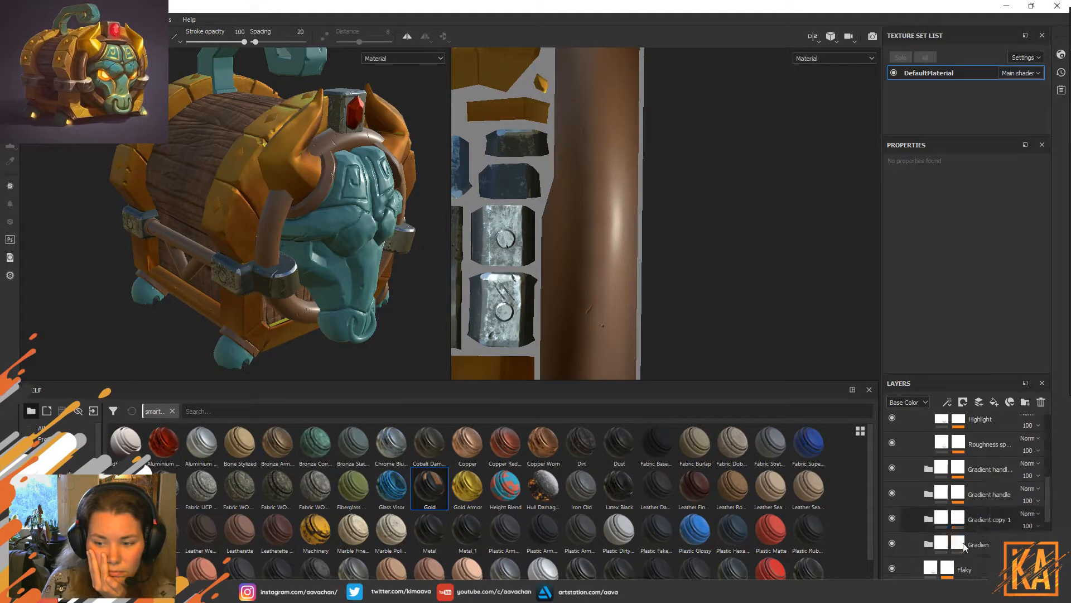
pyautogui.scroll(2, 942, 480)
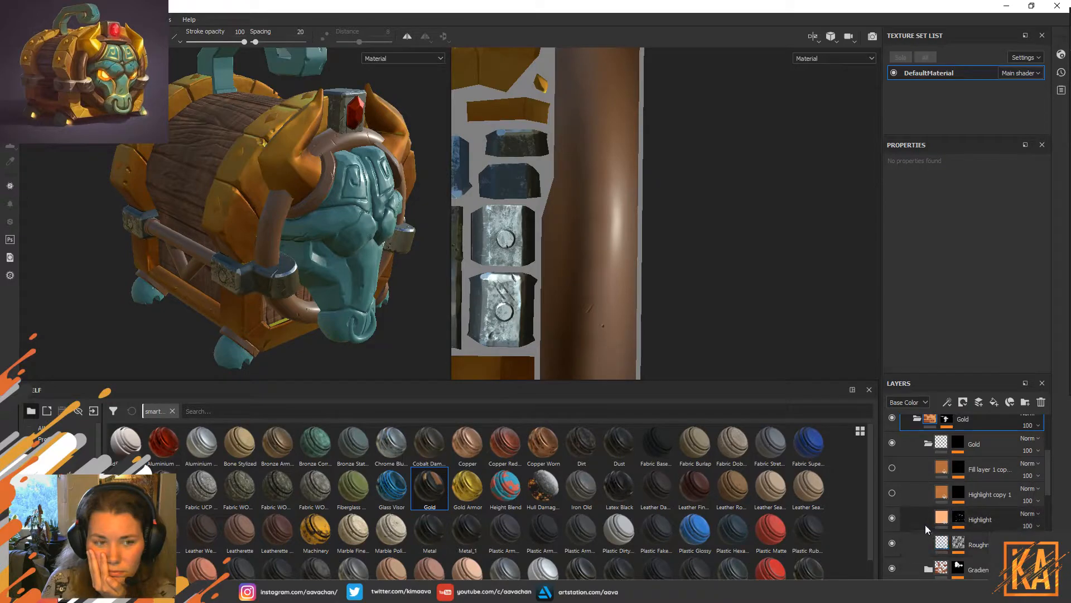
pyautogui.scroll(2, 923, 524)
pyautogui.moveTo(946, 453)
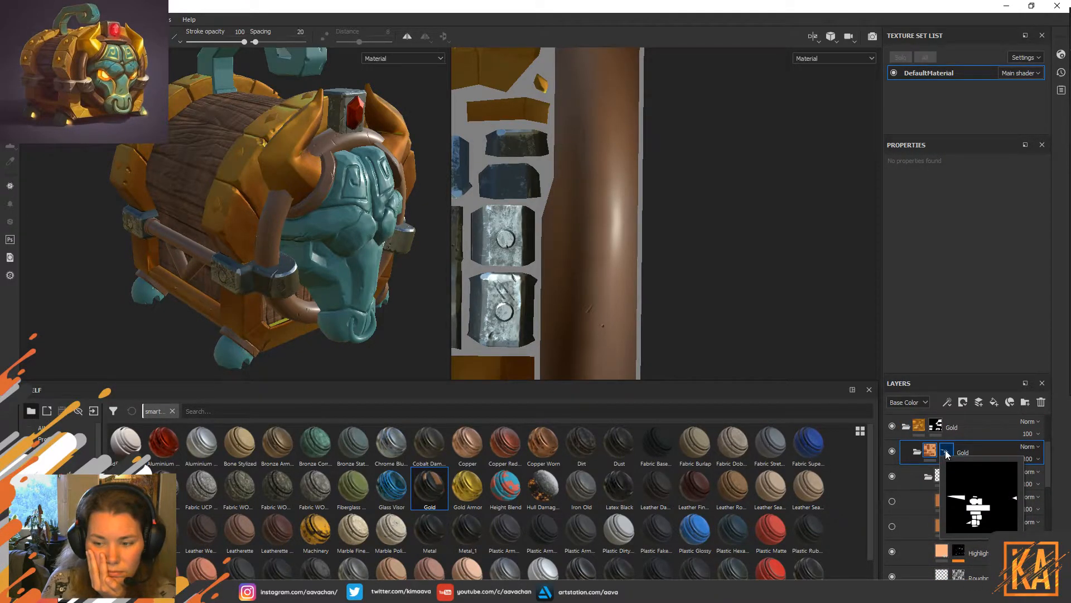
pyautogui.click(949, 452)
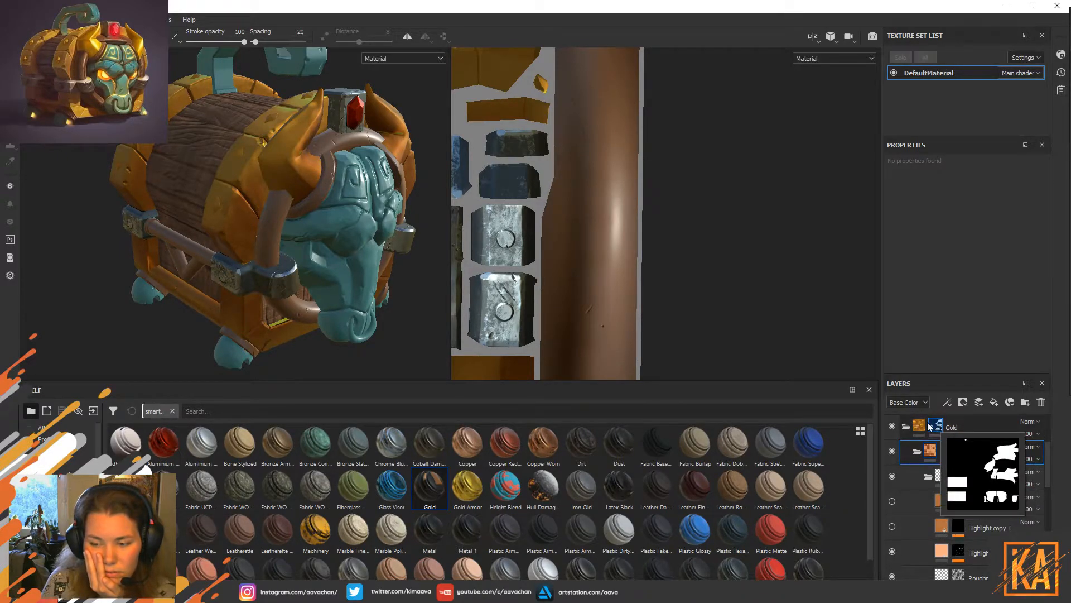
pyautogui.rightClick(942, 427)
pyautogui.click(947, 452)
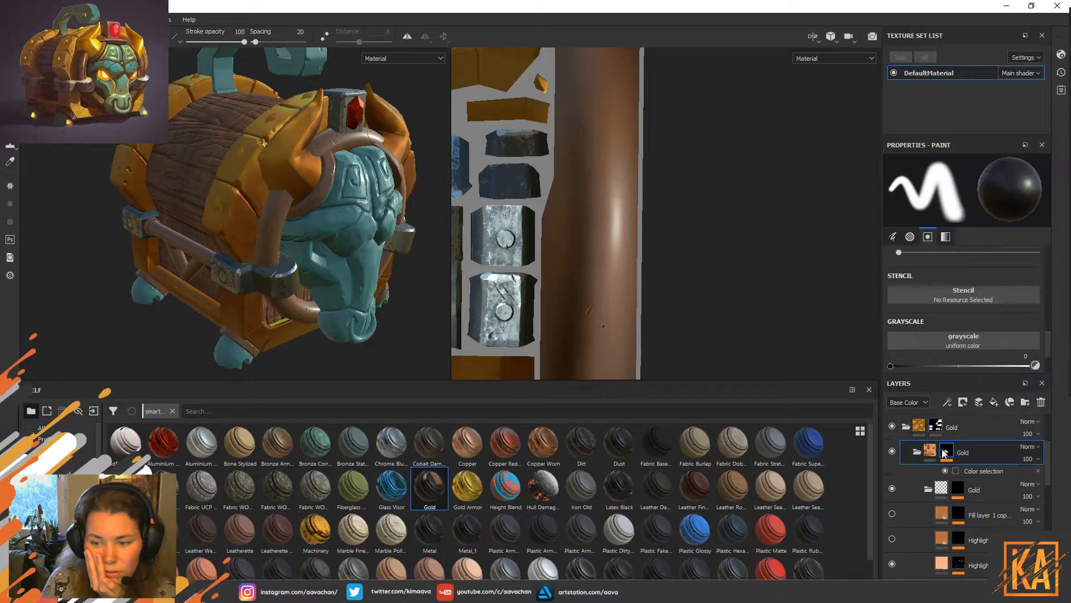
pyautogui.rightClick(949, 452)
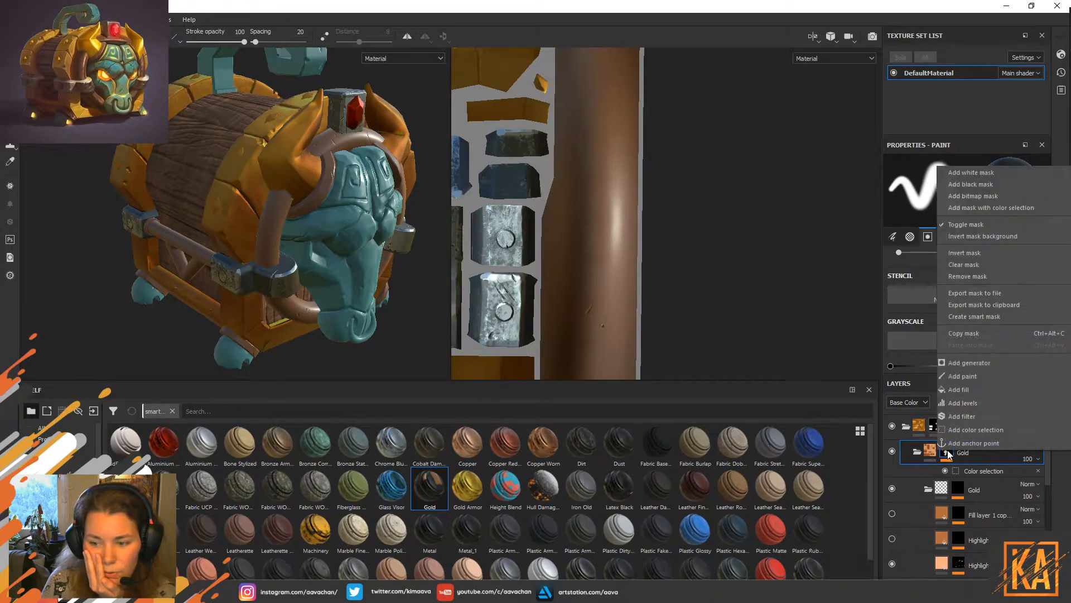
pyautogui.click(973, 278)
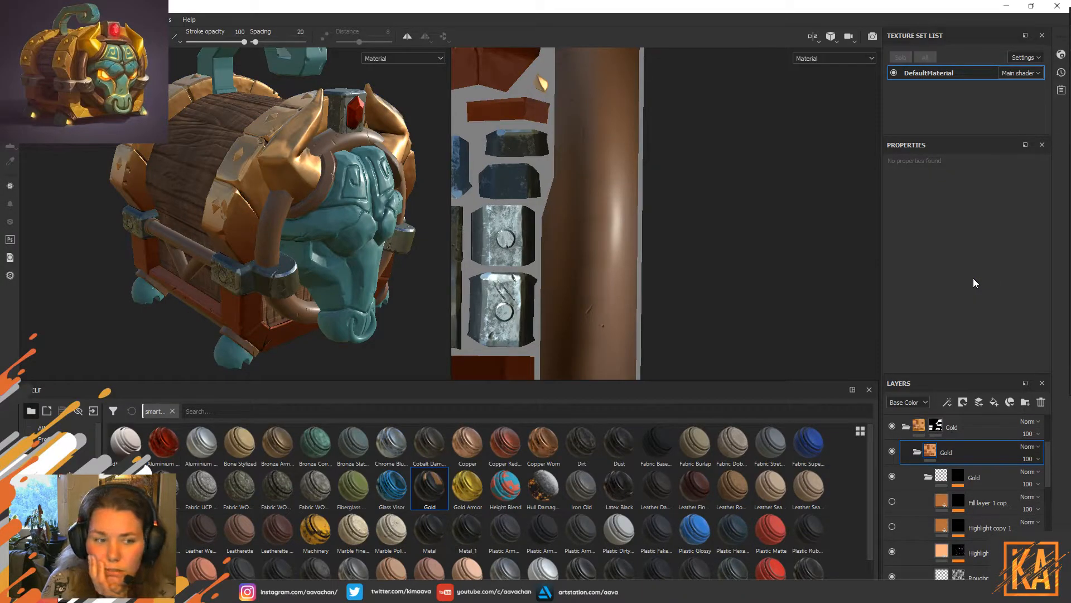
# Examine the gradient masks and the remaining layers of the added Gold smart material and the original gold layers beneath it.
pyautogui.scroll(-5, 999, 511)
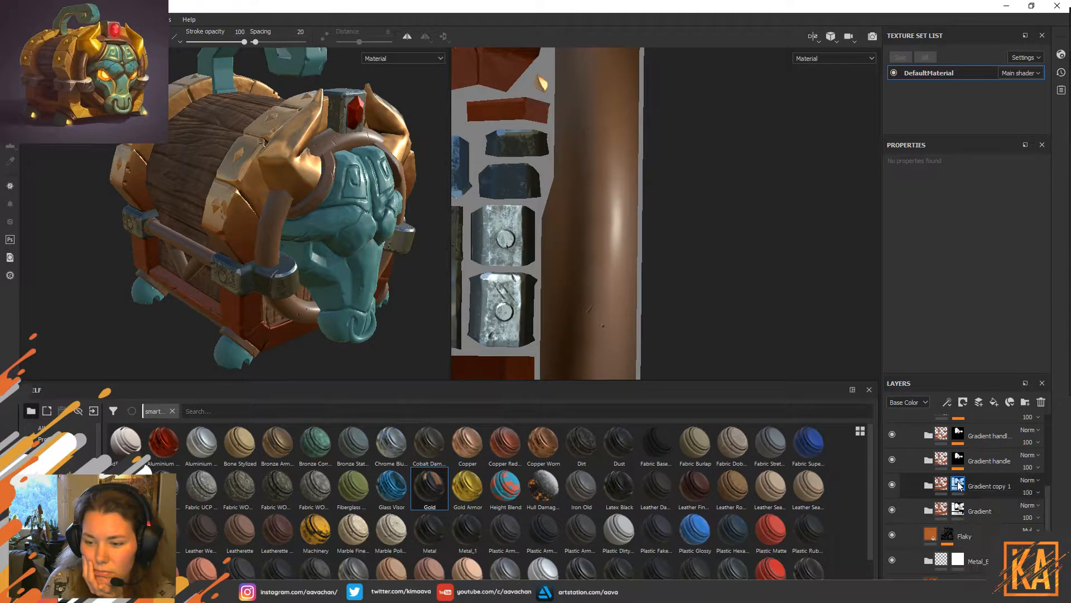
pyautogui.rightClick(958, 480)
pyautogui.click(967, 486)
pyautogui.moveTo(957, 485)
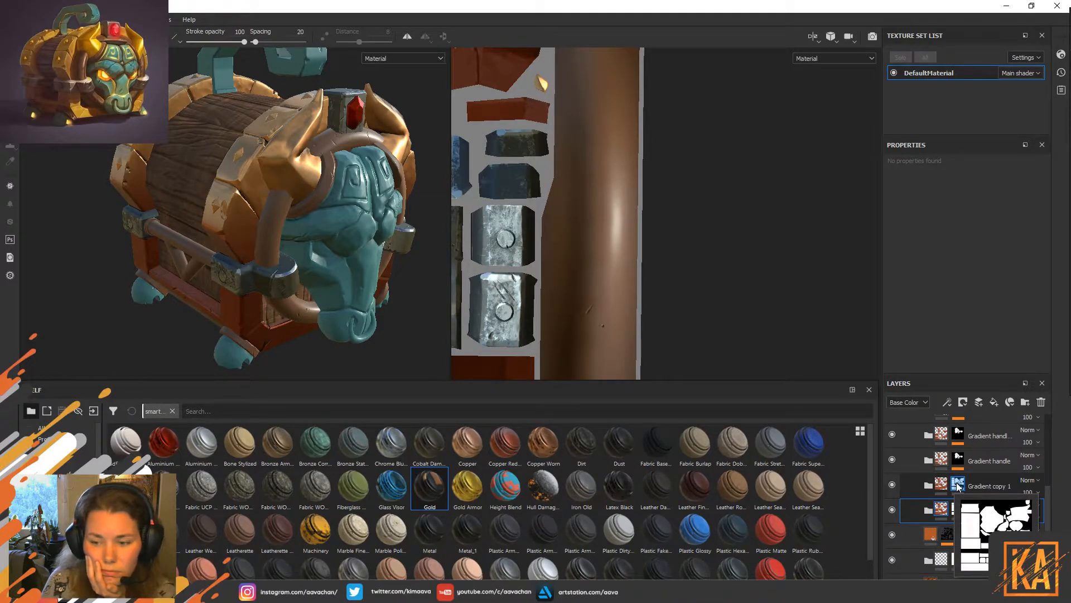
pyautogui.click(957, 485)
pyautogui.scroll(-2, 971, 533)
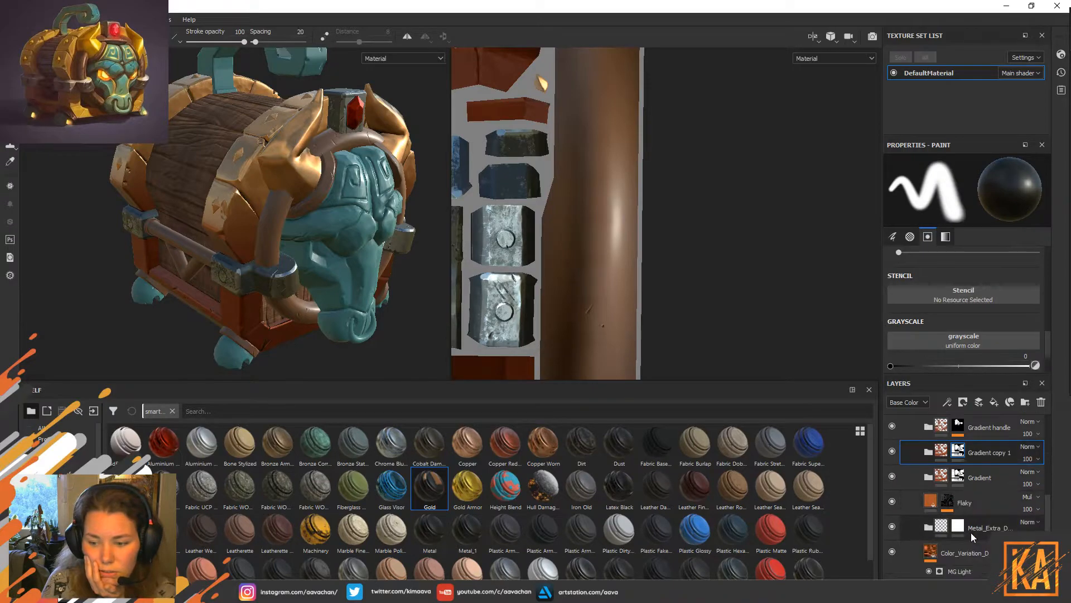
pyautogui.scroll(-3, 972, 536)
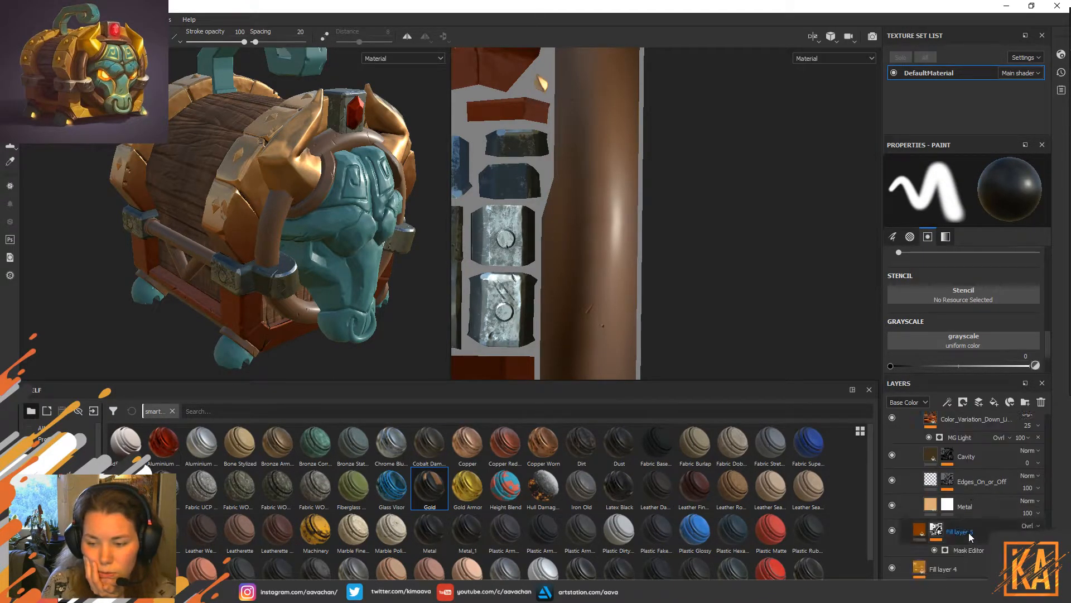
pyautogui.scroll(-2, 970, 538)
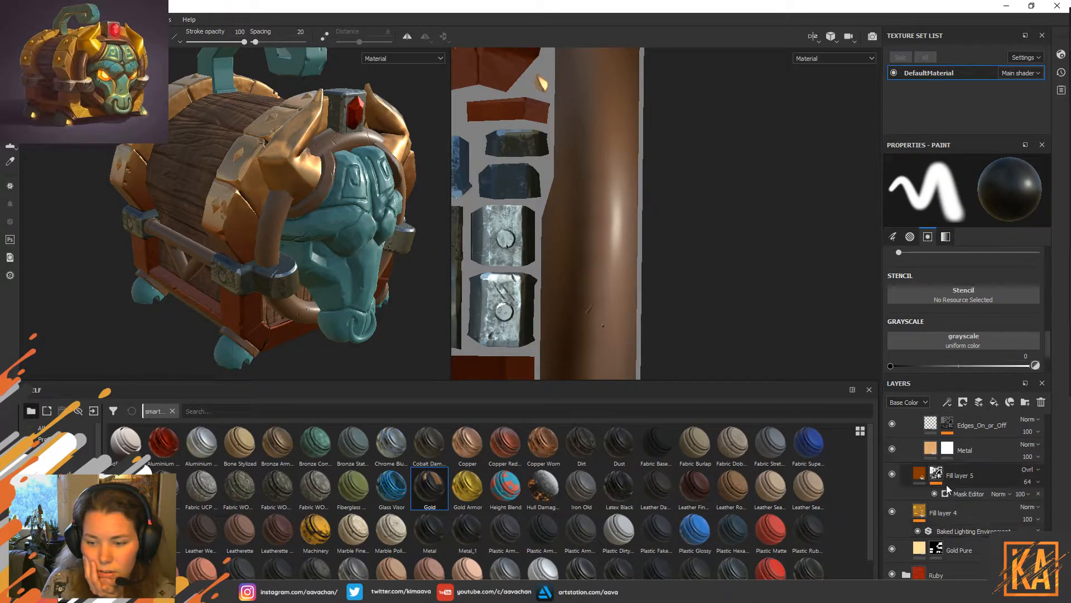
# Examine the masks of Fill layer 5 and the outer Gold folder, and inspect the gold on the chest from several angles.
pyautogui.moveTo(937, 474)
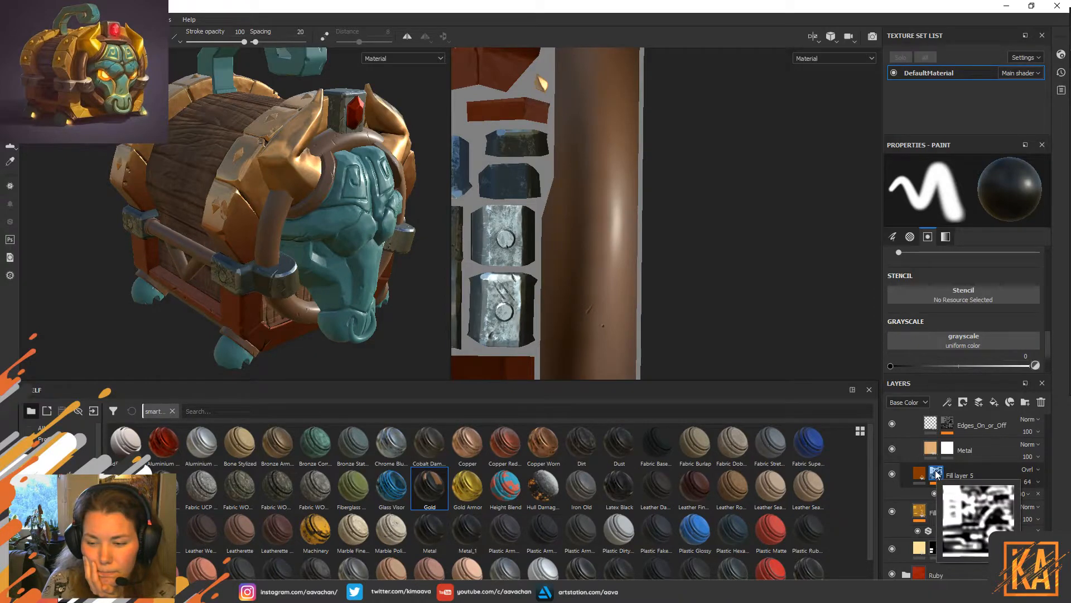
pyautogui.scroll(4, 937, 491)
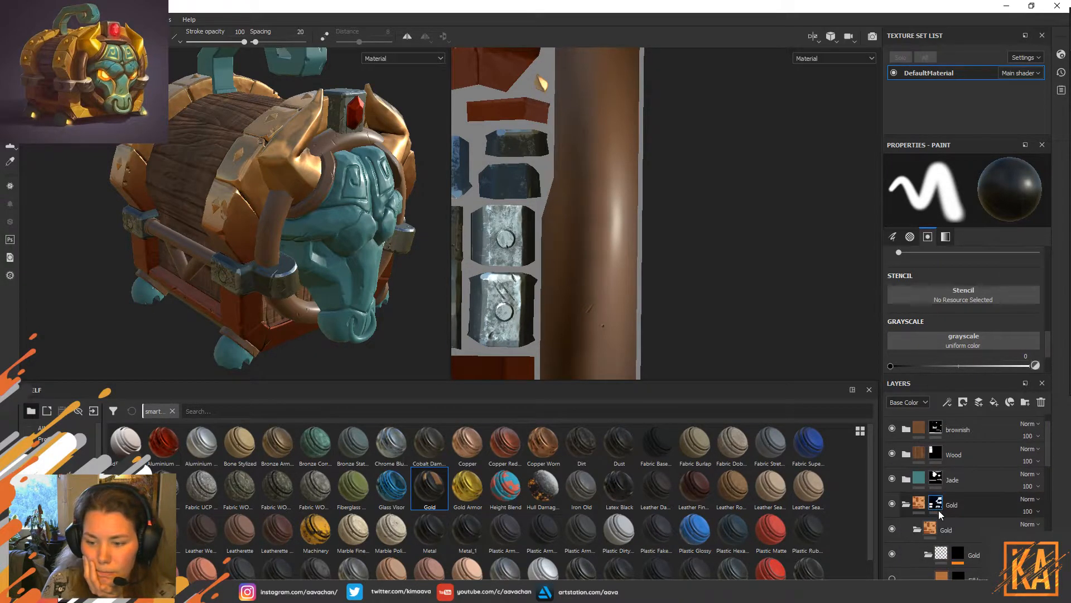
pyautogui.click(942, 512)
pyautogui.moveTo(939, 508)
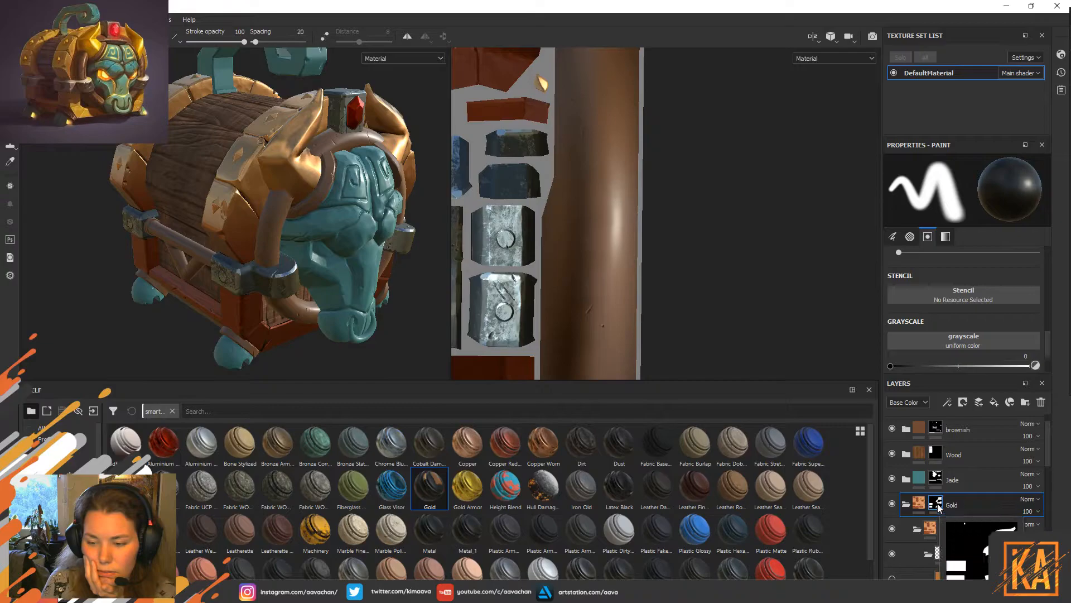
pyautogui.keyDown('alt'); pyautogui.moveTo(293, 335); pyautogui.dragTo(307, 364); pyautogui.keyUp('alt')
pyautogui.keyDown('alt'); pyautogui.moveTo(411, 163); pyautogui.dragTo(435, 191); pyautogui.keyUp('alt')
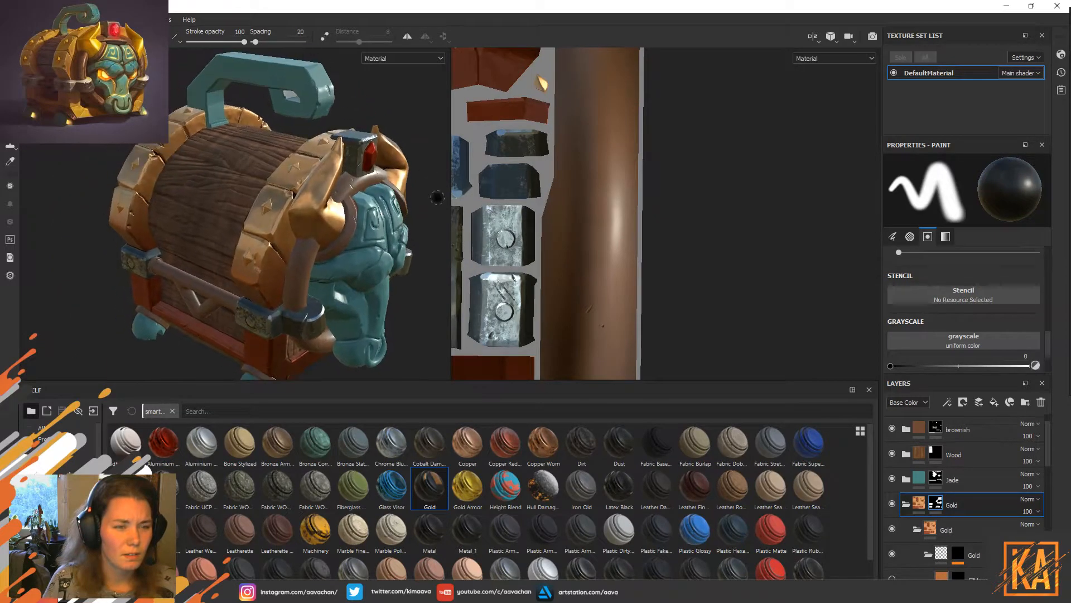
pyautogui.click(916, 529)
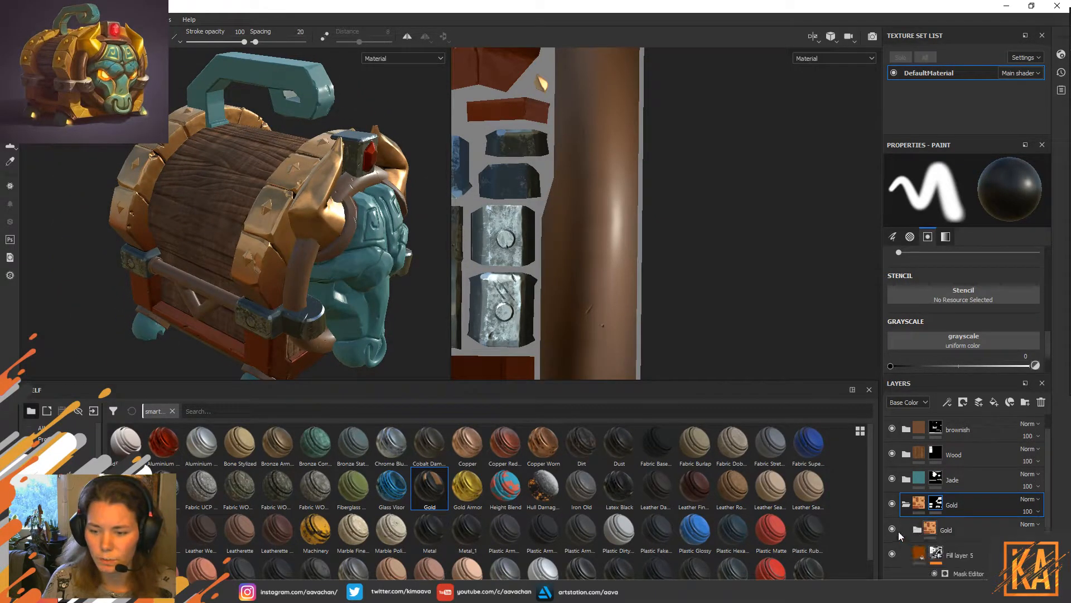
pyautogui.click(891, 530)
pyautogui.keyDown('alt'); pyautogui.moveTo(425, 315); pyautogui.dragTo(417, 285); pyautogui.keyUp('alt')
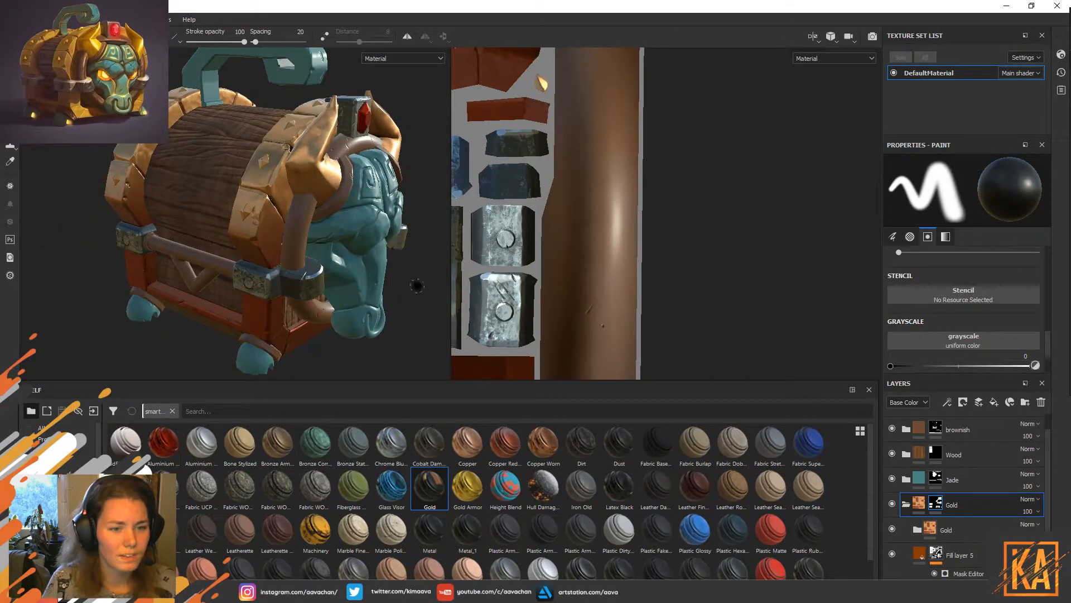
pyautogui.keyDown('alt'); pyautogui.moveTo(408, 262); pyautogui.dragTo(401, 284, button='middle'); pyautogui.keyUp('alt')
pyautogui.keyDown('alt'); pyautogui.moveTo(400, 261); pyautogui.dragTo(413, 243); pyautogui.keyUp('alt')
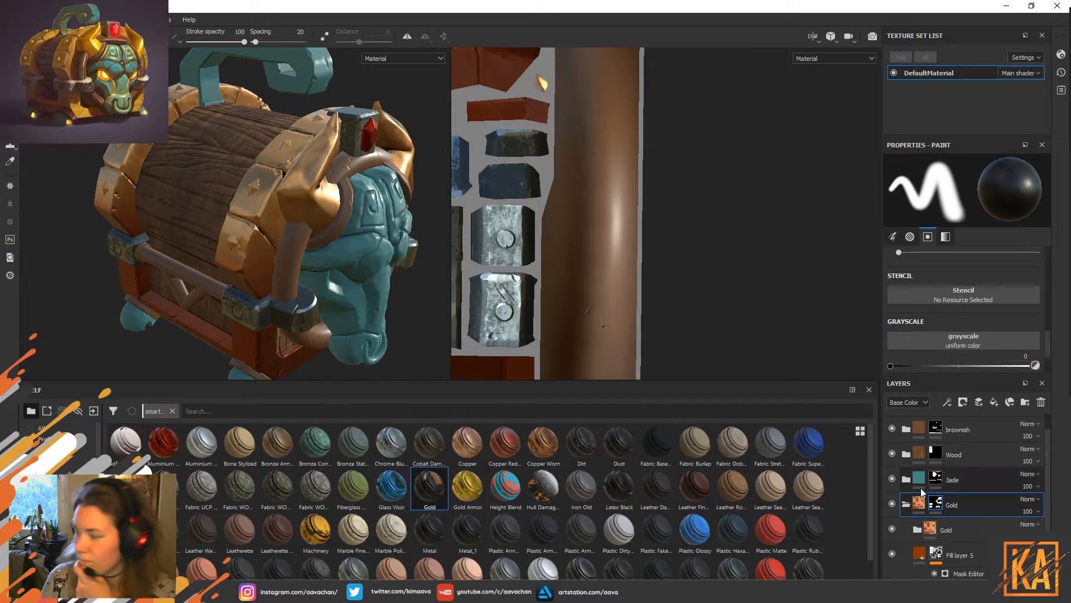
pyautogui.moveTo(919, 474)
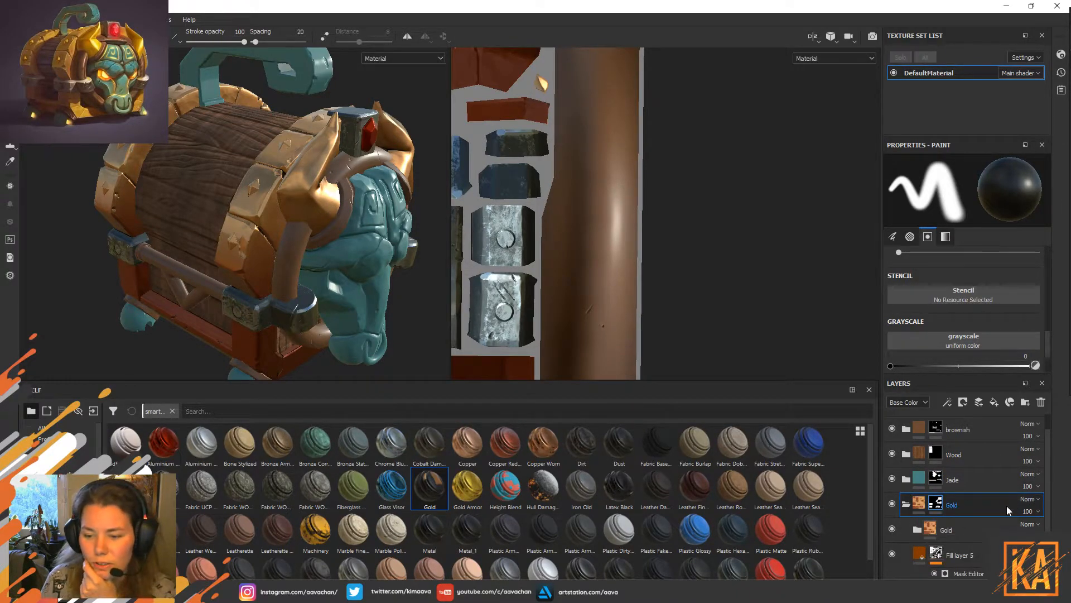
# Review the nested Gold smart material's layers, collapsing its inner Gold group and toggling the Gradient group to check its effect.
pyautogui.scroll(-2, 1007, 506)
pyautogui.click(919, 498)
pyautogui.scroll(-2, 992, 494)
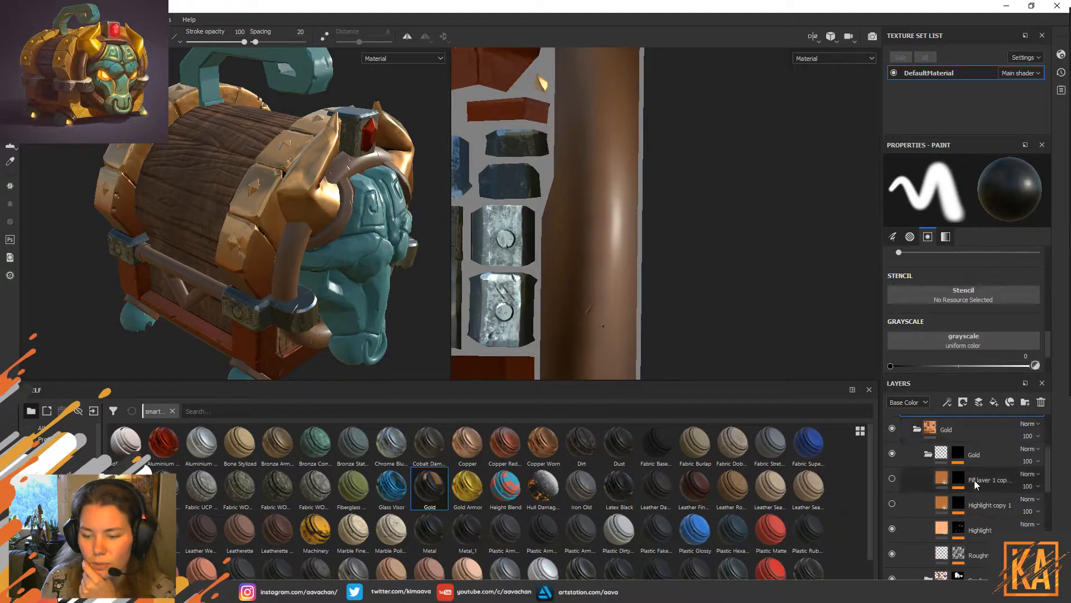
pyautogui.click(929, 453)
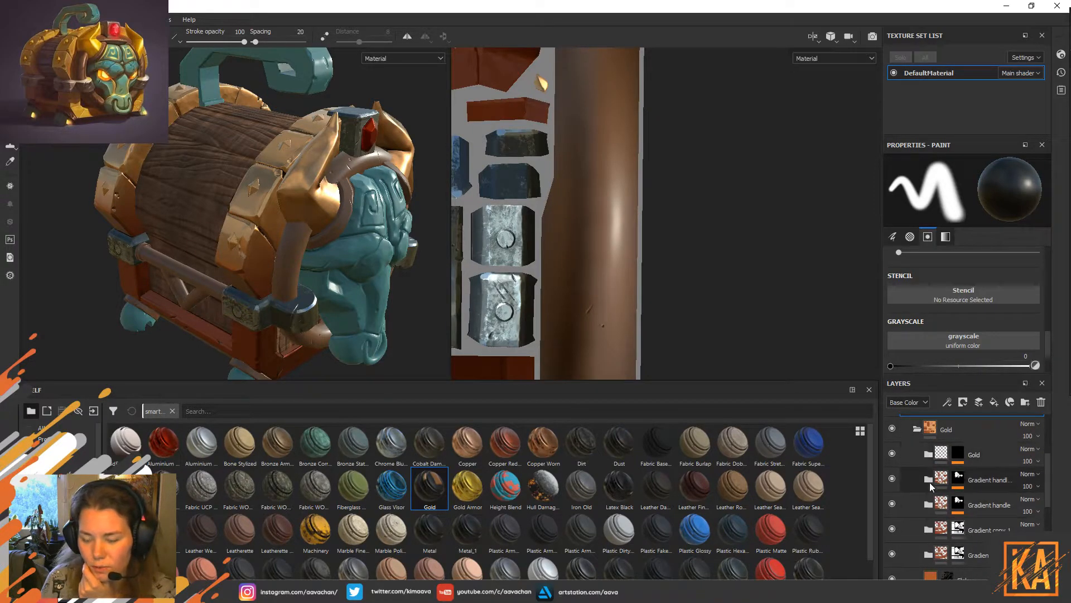
pyautogui.scroll(-2, 898, 494)
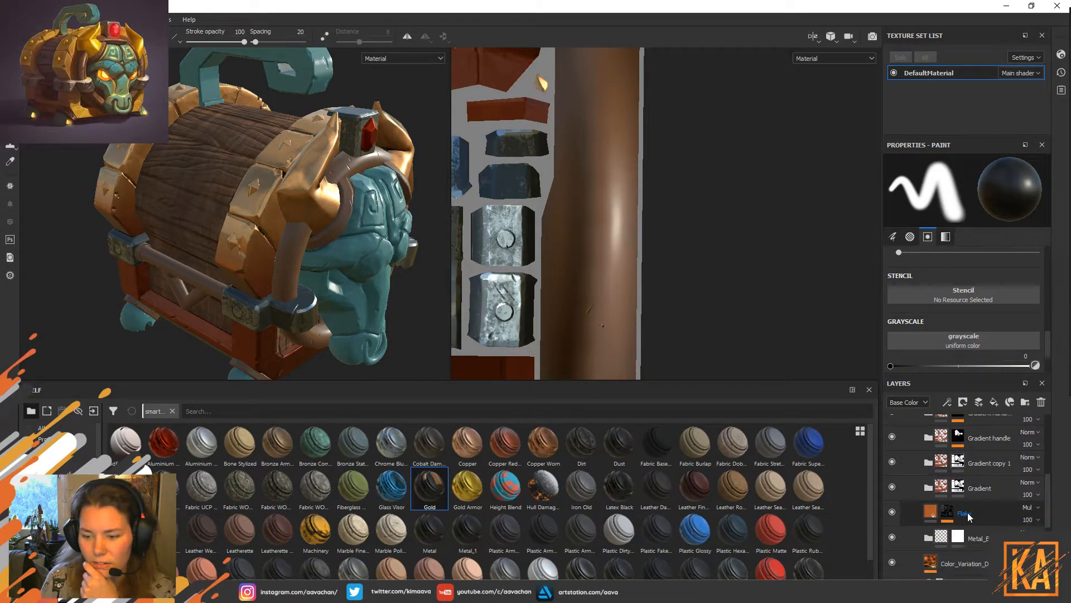
pyautogui.click(891, 487)
pyautogui.click(891, 486)
pyautogui.scroll(-3, 889, 485)
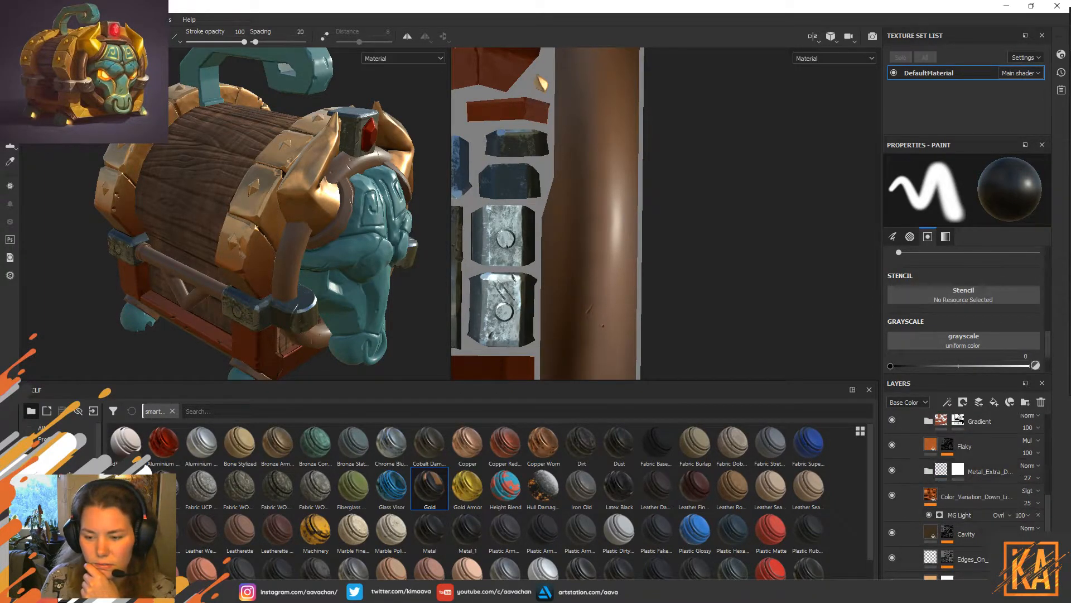
pyautogui.scroll(-1, 898, 491)
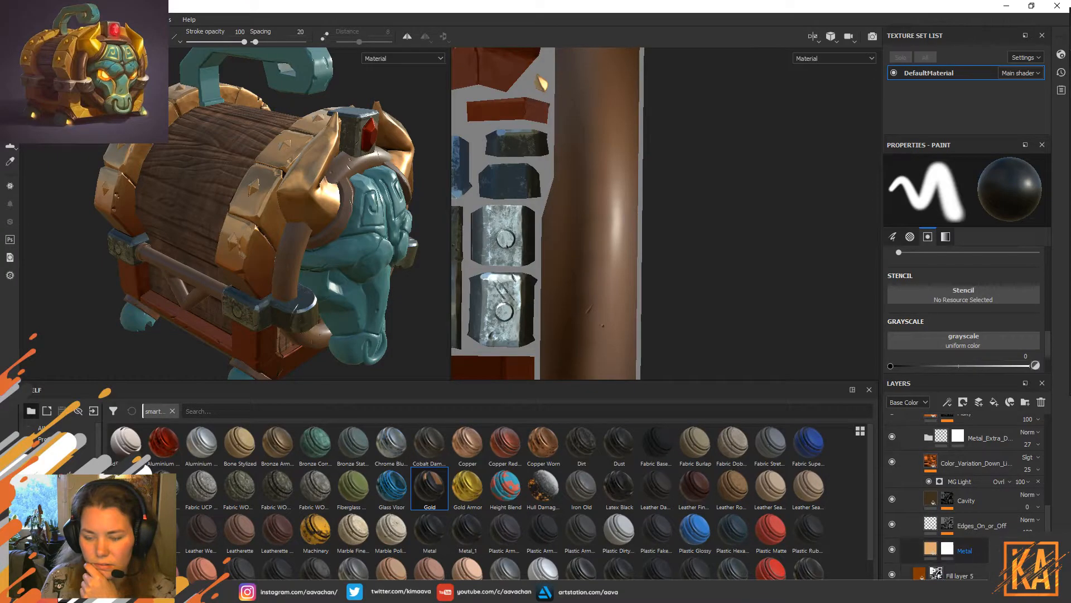
pyautogui.scroll(-3, 892, 511)
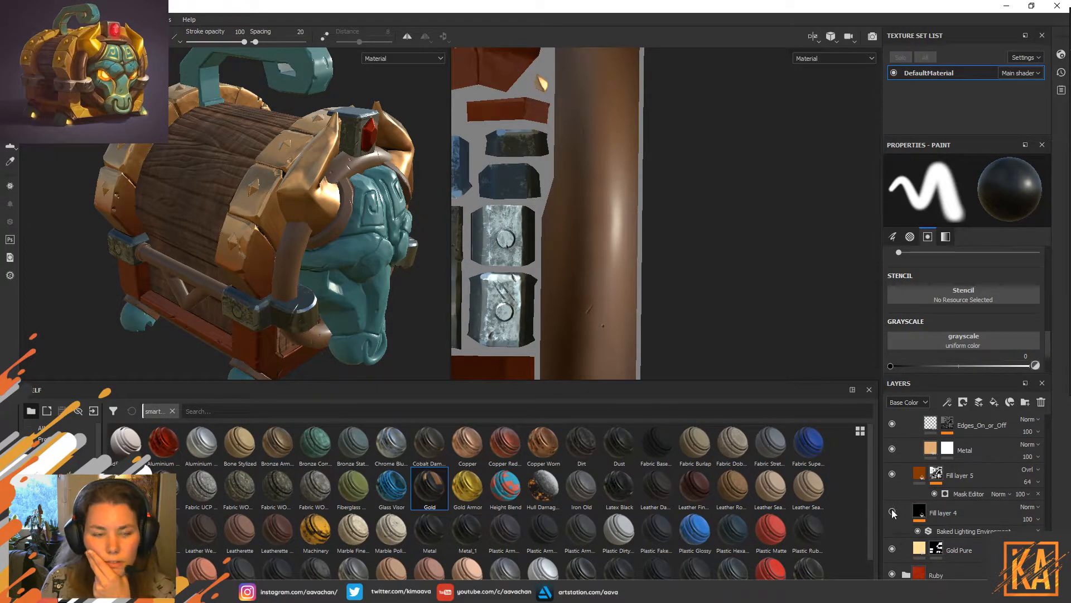
# Hide the original Gold Pure and Fill layer 4 layers, and compare the chest with Fill layer 5 off and on.
pyautogui.click(893, 551)
pyautogui.click(892, 510)
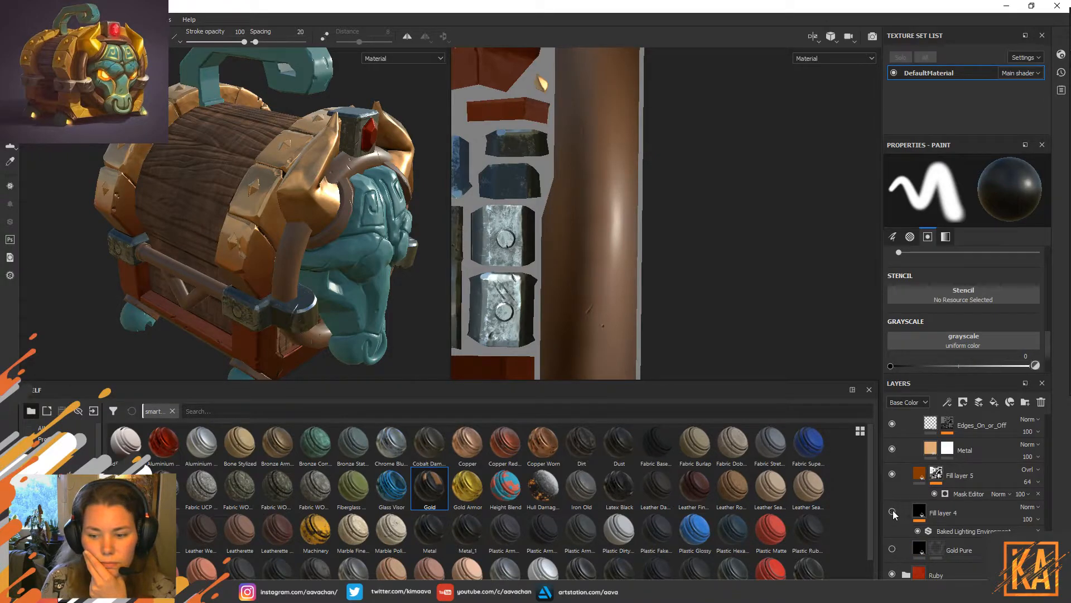
pyautogui.click(952, 512)
pyautogui.click(975, 480)
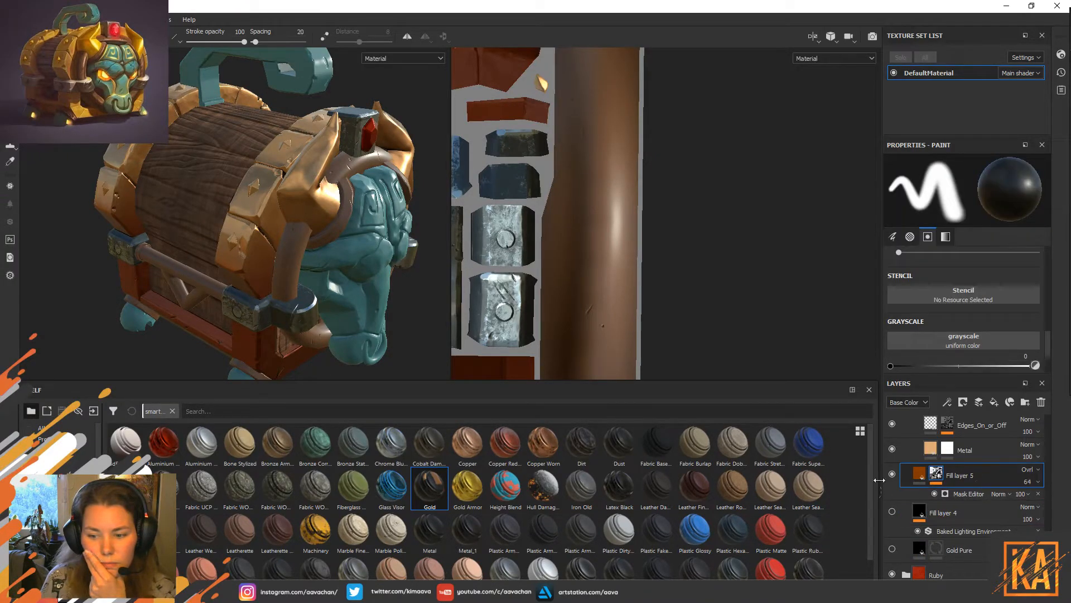
pyautogui.click(893, 474)
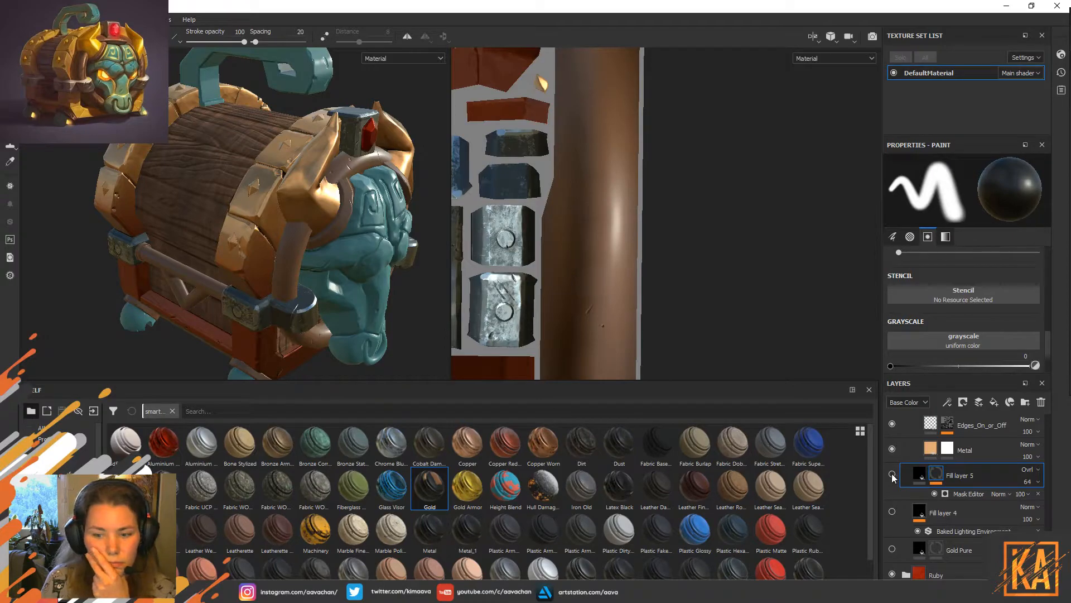
pyautogui.click(892, 474)
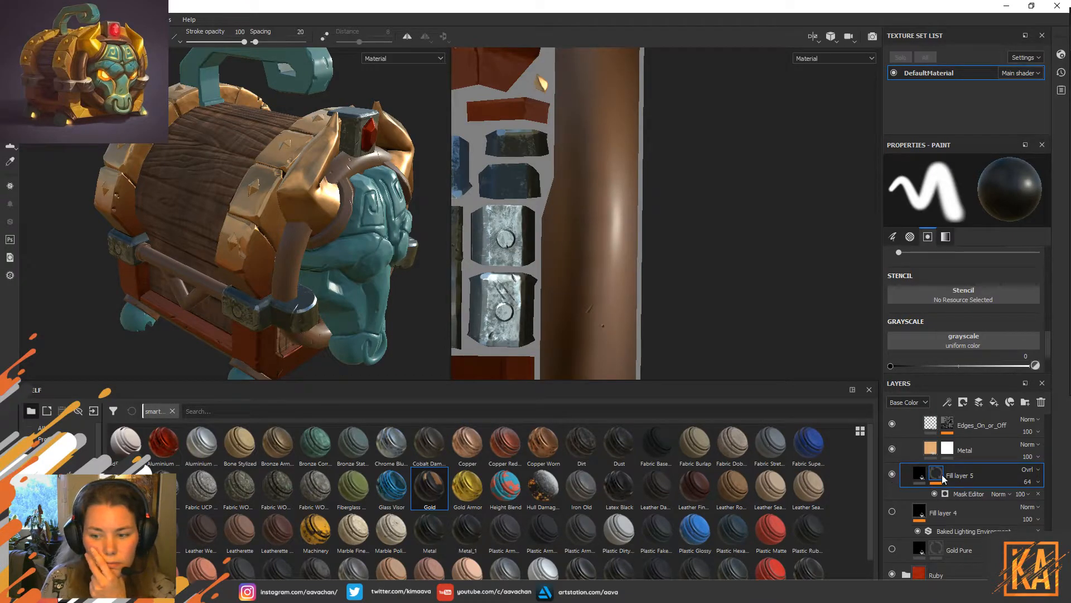
# Set the roughness of the smart material's Metal fill layer to 0.8333, toggling layer visibility to compare the result.
pyautogui.click(892, 448)
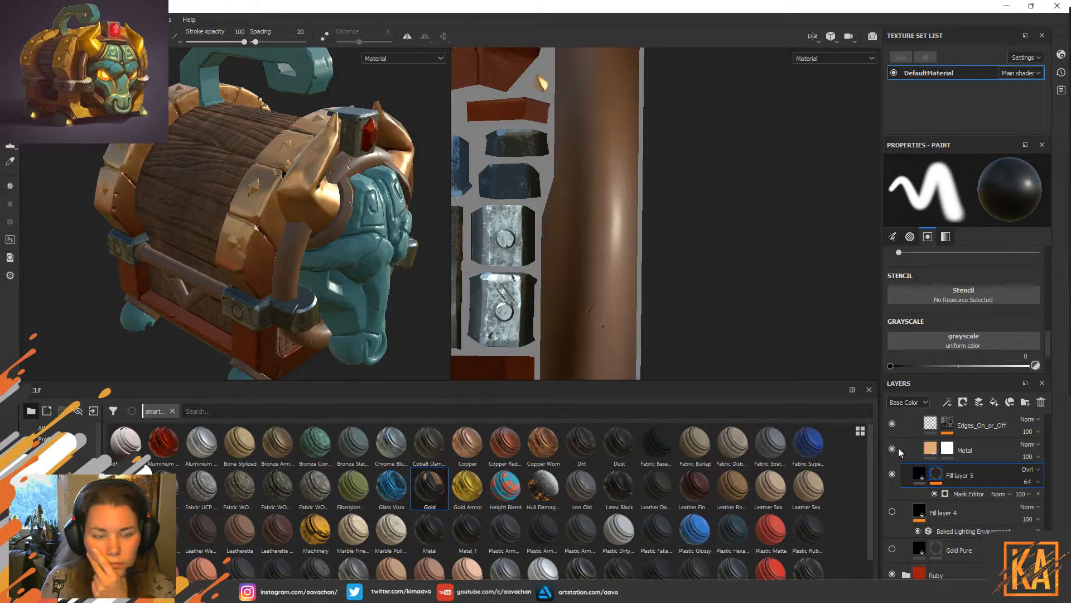
pyautogui.click(996, 449)
pyautogui.scroll(-1, 974, 314)
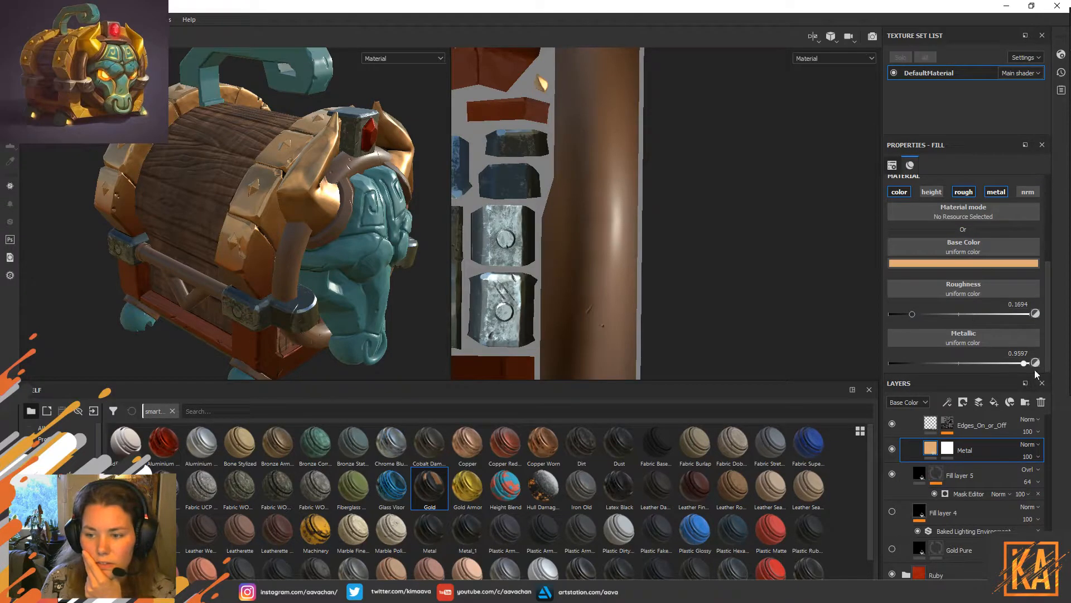
pyautogui.moveTo(913, 314); pyautogui.dragTo(949, 314)
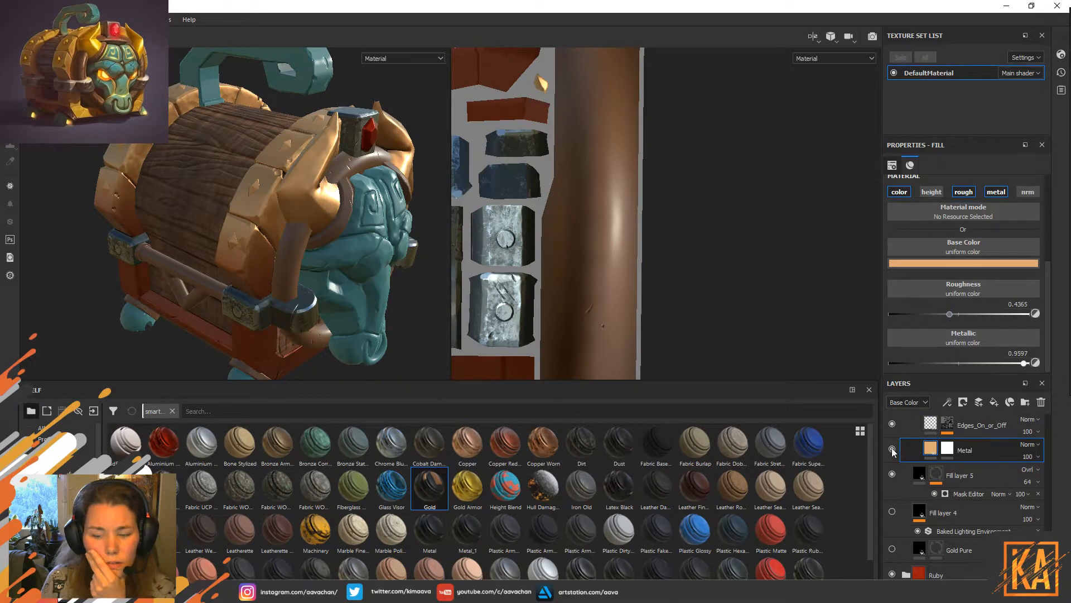
pyautogui.click(892, 450)
pyautogui.click(892, 450)
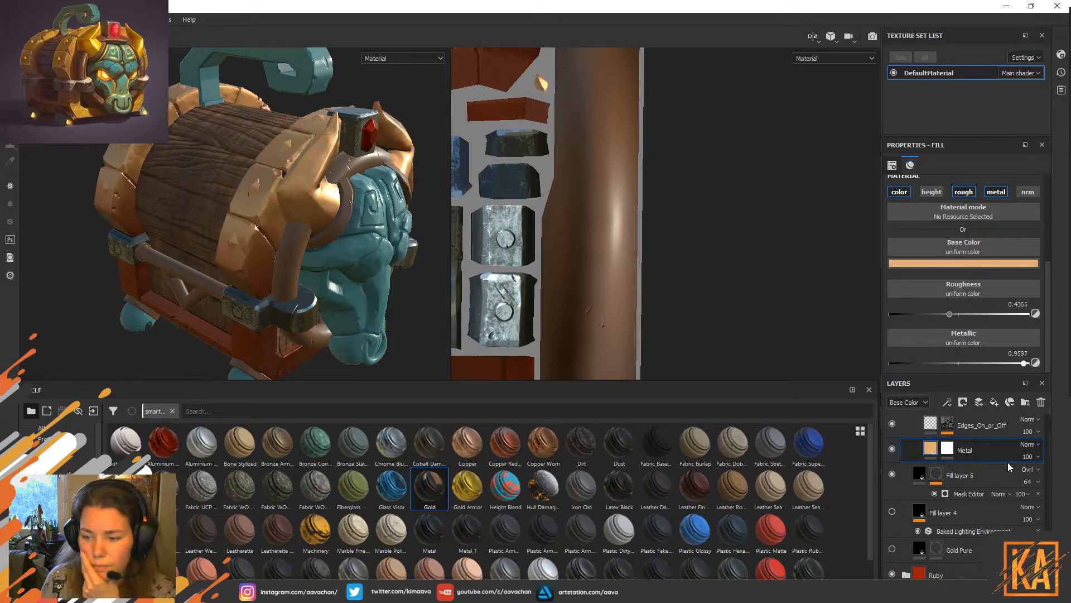
pyautogui.click(892, 474)
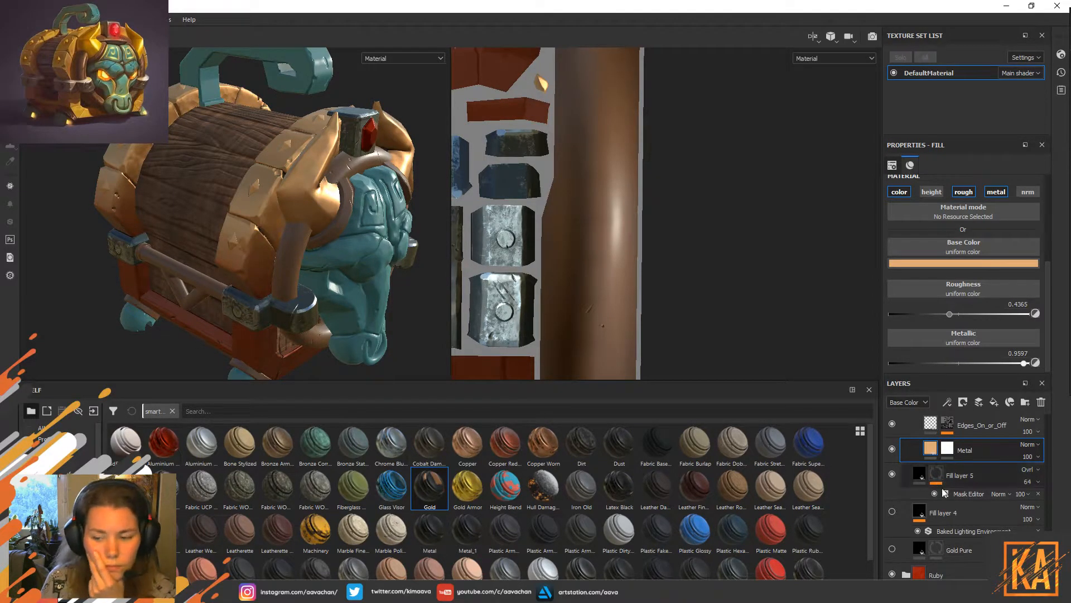
pyautogui.click(892, 511)
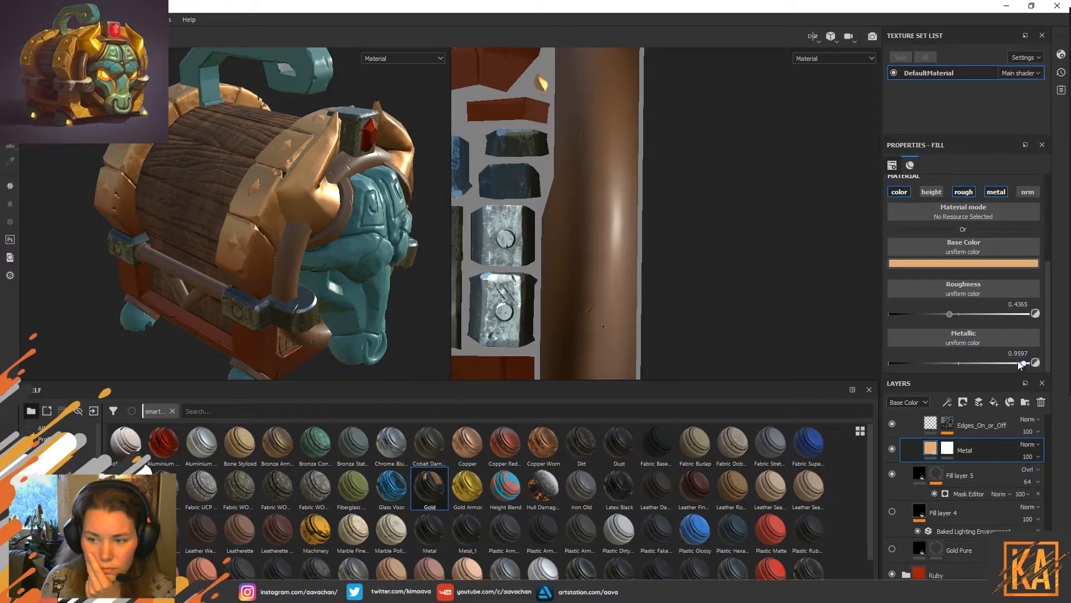
pyautogui.moveTo(933, 313)
pyautogui.mouseDown()
pyautogui.moveTo(901, 316)
pyautogui.moveTo(1019, 322)
pyautogui.mouseUp()
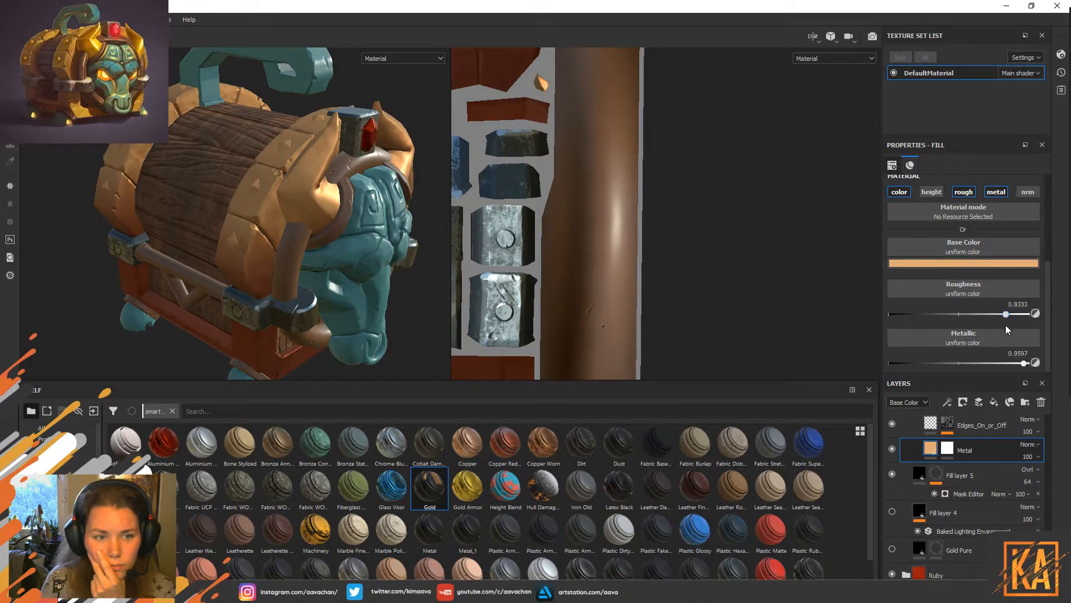
# Hide the original Fill layer 5 beneath the Metal layer and compare the chest with and without Edges_On_or_Off.
pyautogui.click(893, 472)
pyautogui.scroll(1, 892, 472)
pyautogui.click(894, 458)
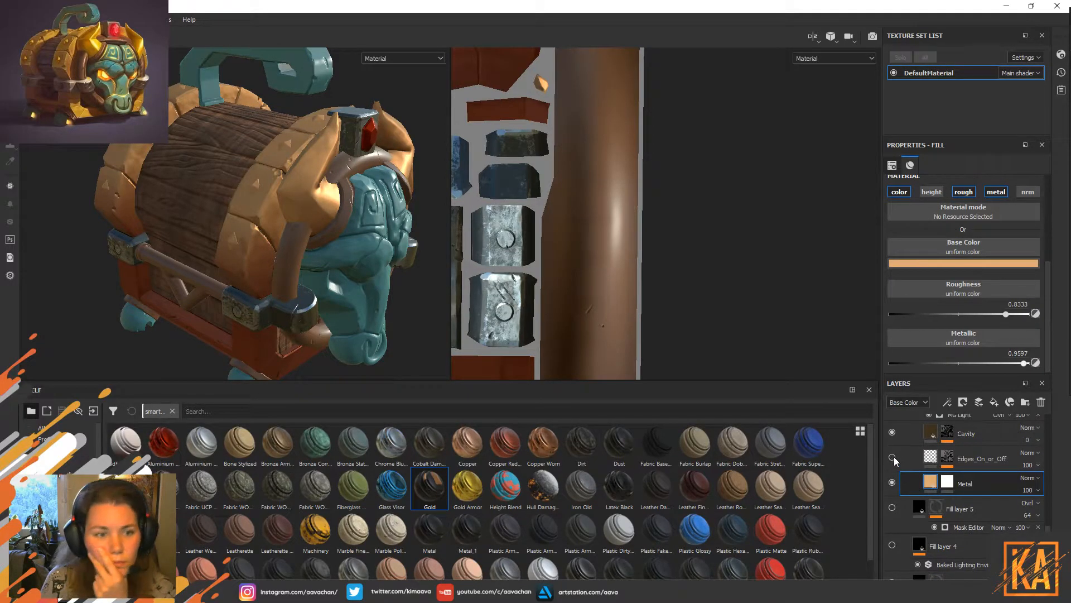
pyautogui.click(894, 457)
# Set the black output handle of the Levels effect on the Edges_On_or_Off mask to 0.586.
pyautogui.click(947, 458)
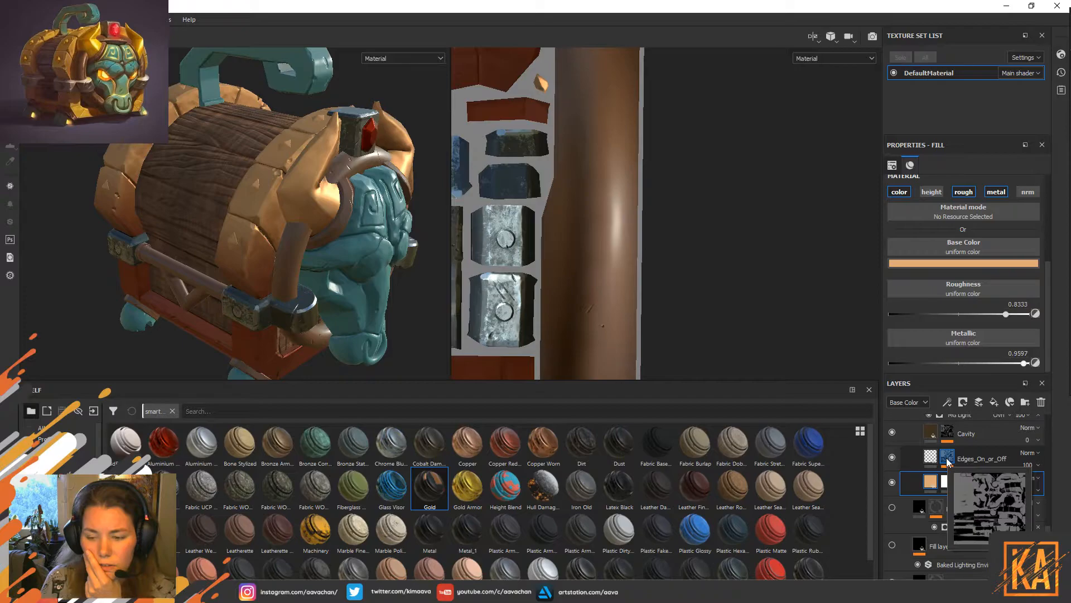
pyautogui.click(948, 460)
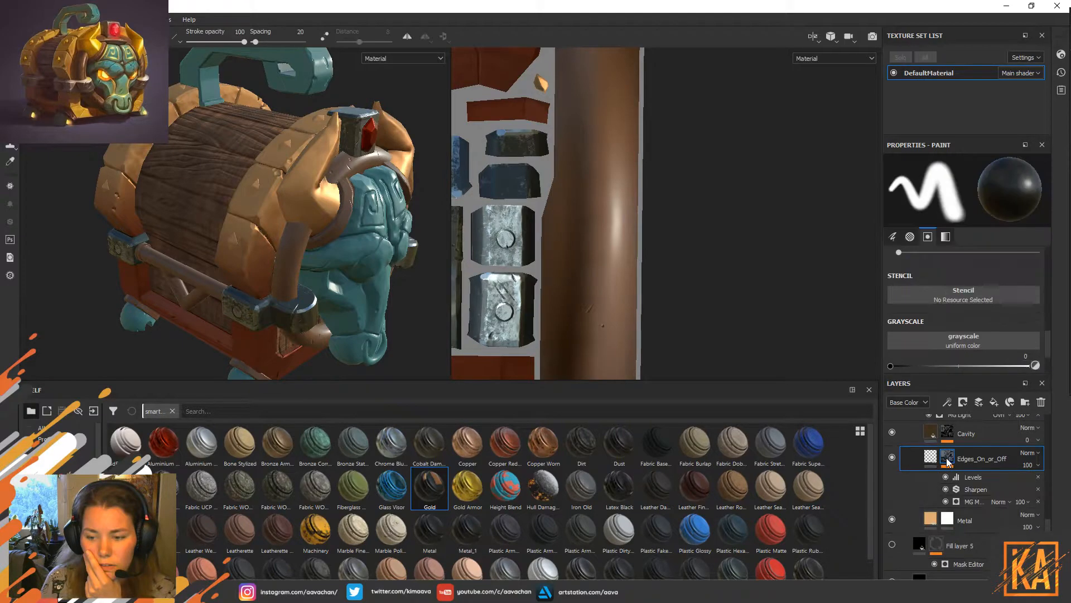
pyautogui.click(977, 498)
pyautogui.click(974, 488)
pyautogui.click(974, 477)
pyautogui.moveTo(966, 244); pyautogui.dragTo(980, 246)
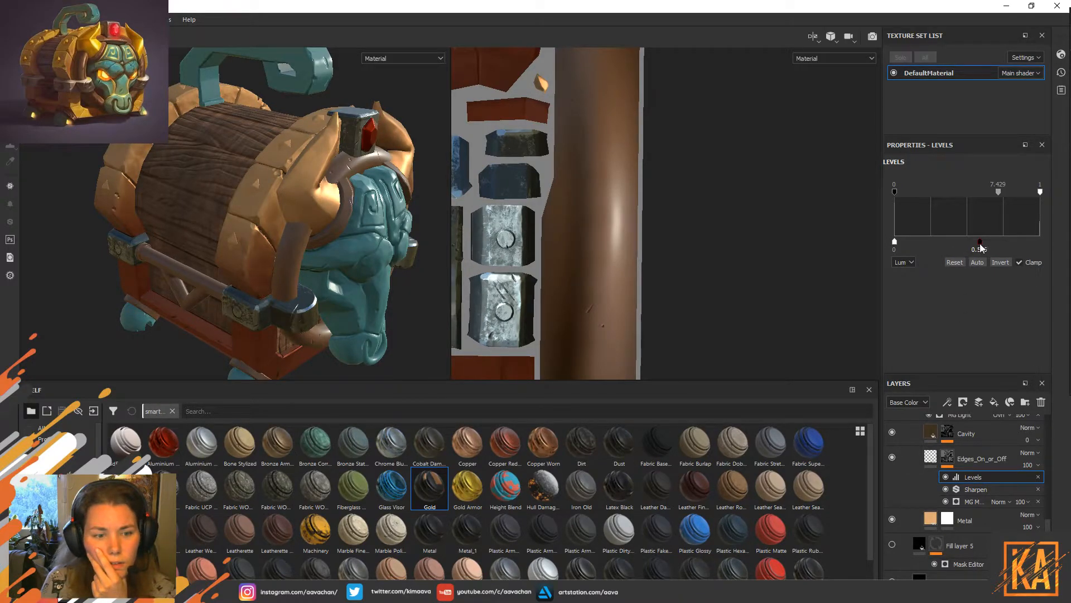
# Display only the Base Color channel in the viewports and open the MG Mask Editor settings of the Edges_On_or_Off mask.
pyautogui.click(405, 59)
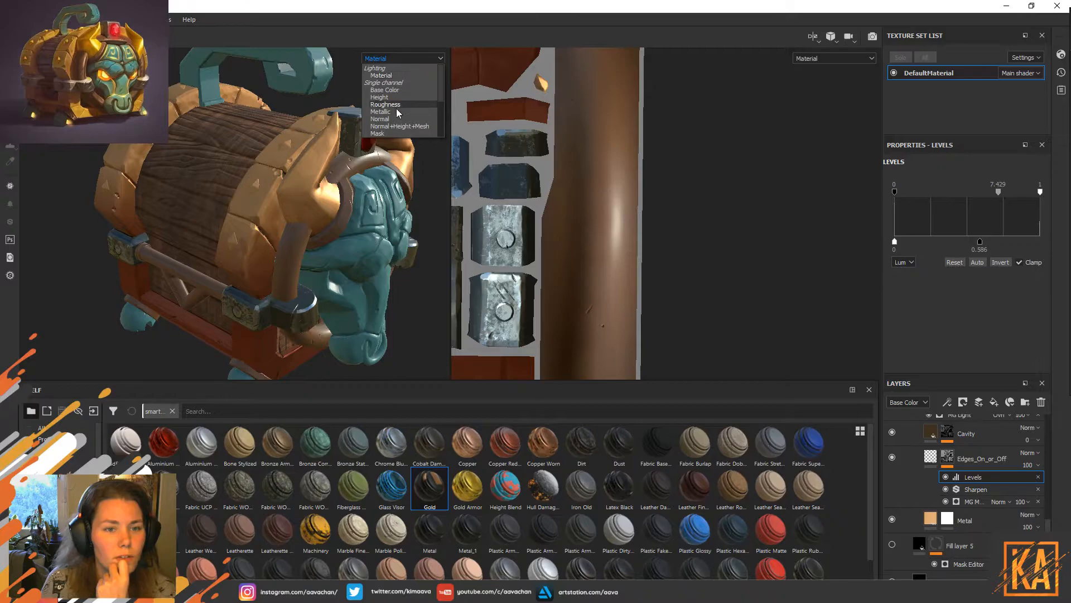
pyautogui.click(385, 90)
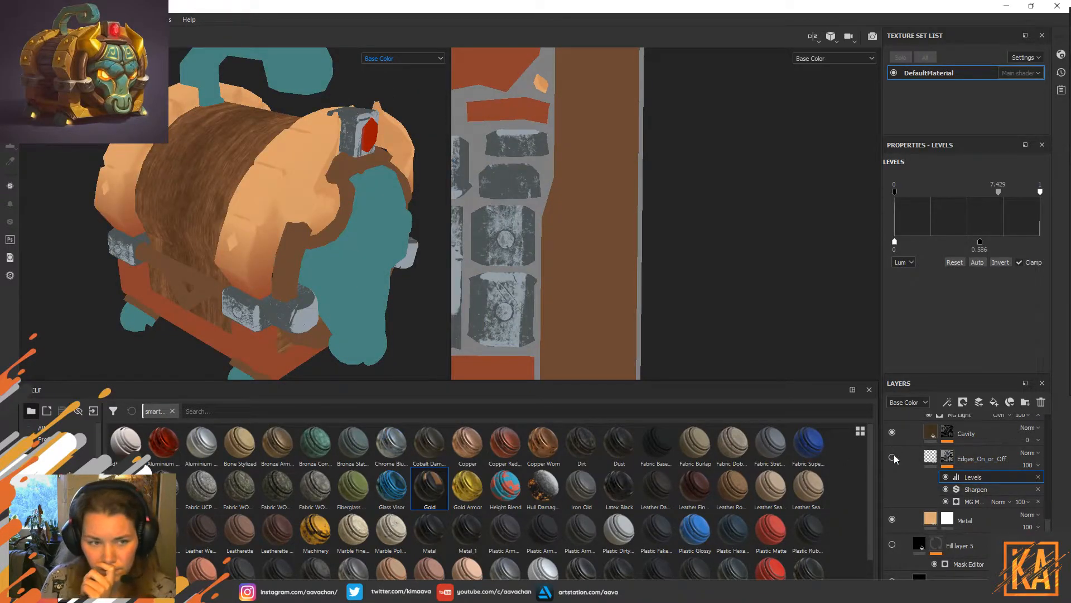
pyautogui.click(979, 502)
pyautogui.scroll(-3, 991, 332)
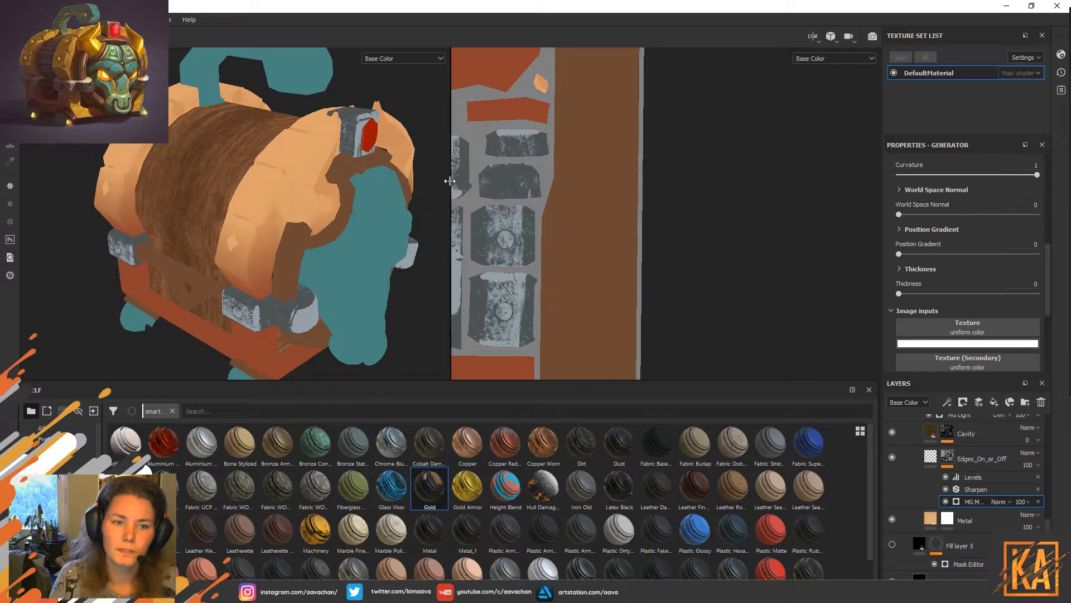
pyautogui.moveTo(430, 184)
pyautogui.keyDown('alt'); pyautogui.mouseDown()
pyautogui.moveTo(441, 173)
pyautogui.moveTo(424, 178)
pyautogui.mouseUp(); pyautogui.keyUp('alt')
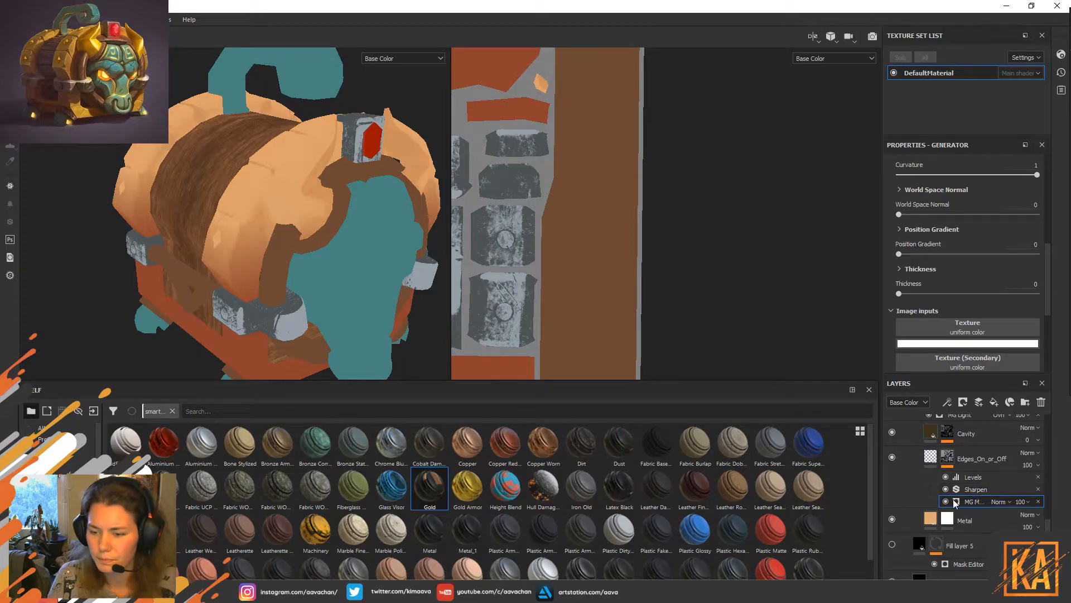
# Try the Thickness, Position Gradient and Global Invert settings of the Edges_On_or_Off mask generator and check the layer's effect.
pyautogui.moveTo(899, 294); pyautogui.dragTo(835, 302)
pyautogui.moveTo(909, 254); pyautogui.dragTo(878, 266)
pyautogui.scroll(5, 948, 250)
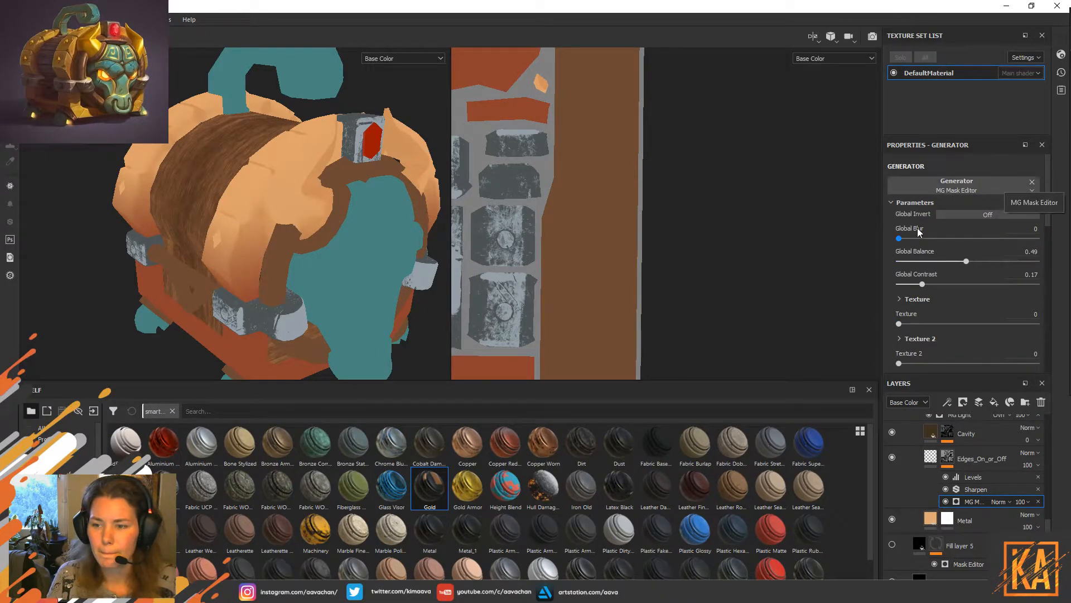
pyautogui.click(987, 215)
pyautogui.click(988, 215)
pyautogui.click(892, 457)
pyautogui.scroll(6, 916, 494)
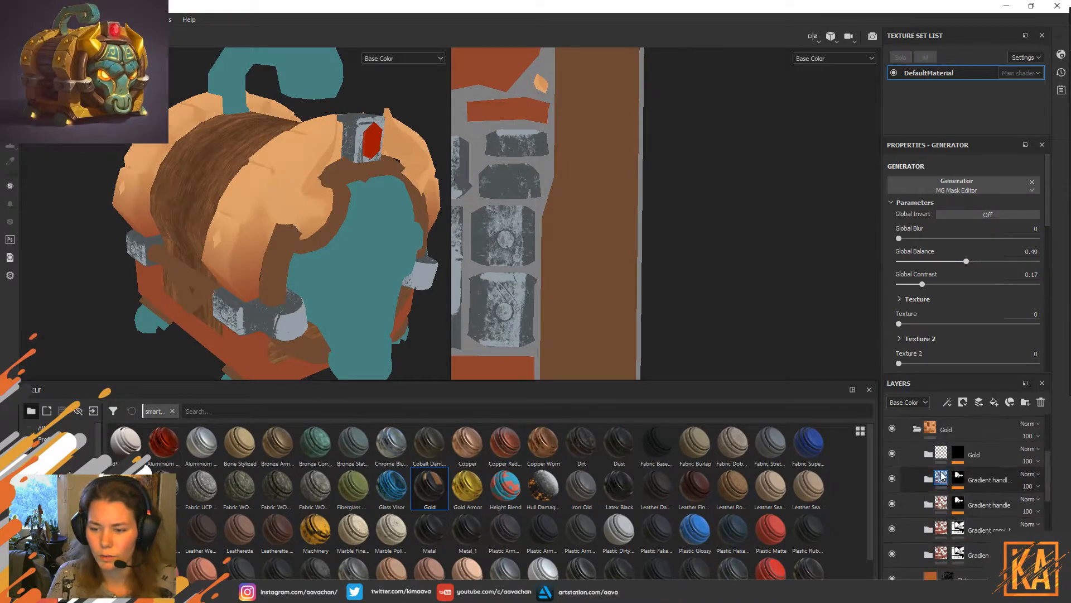
# Hide the Gold subfolder and all the Gradient handle and Gradient folders inside the Gold material.
pyautogui.click(892, 478)
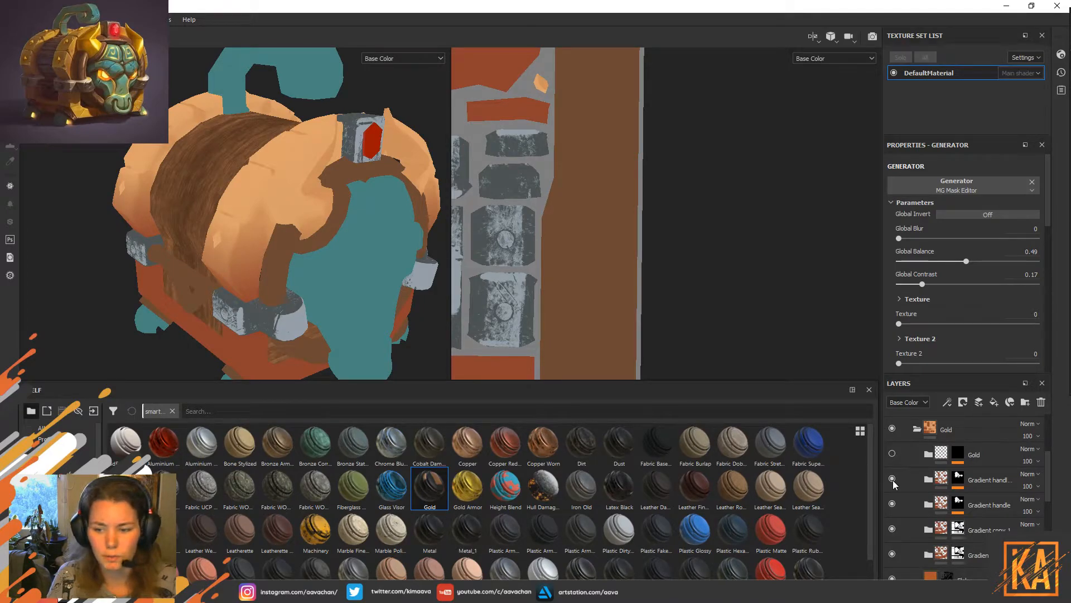
pyautogui.click(891, 503)
pyautogui.click(892, 528)
pyautogui.click(892, 553)
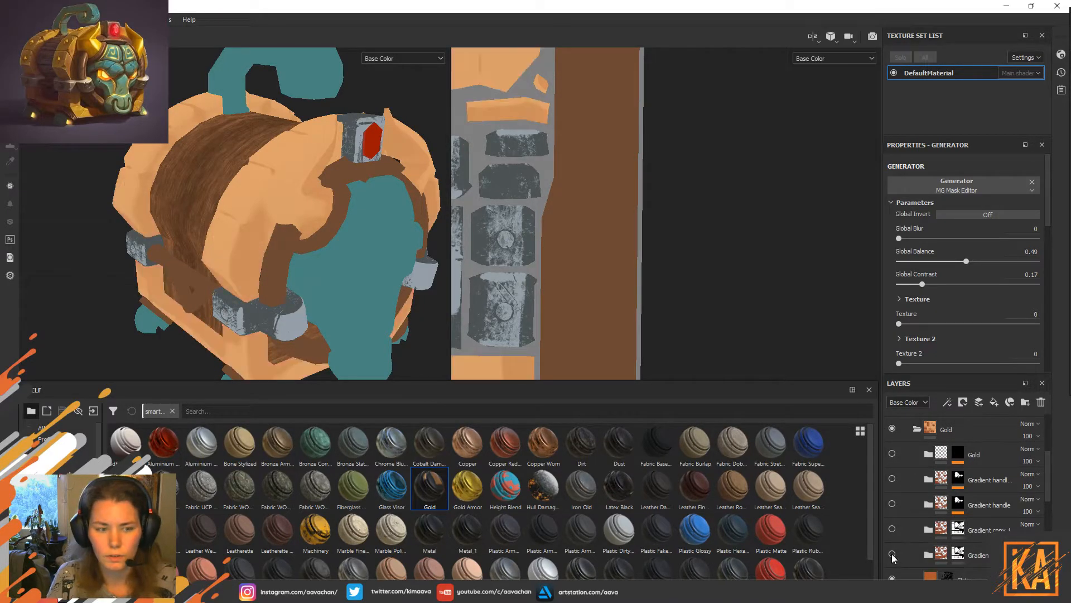
# Compare the gold with and without the Flaky layer, and leave Flaky and the Metal_Extra folder hidden.
pyautogui.scroll(-3, 895, 519)
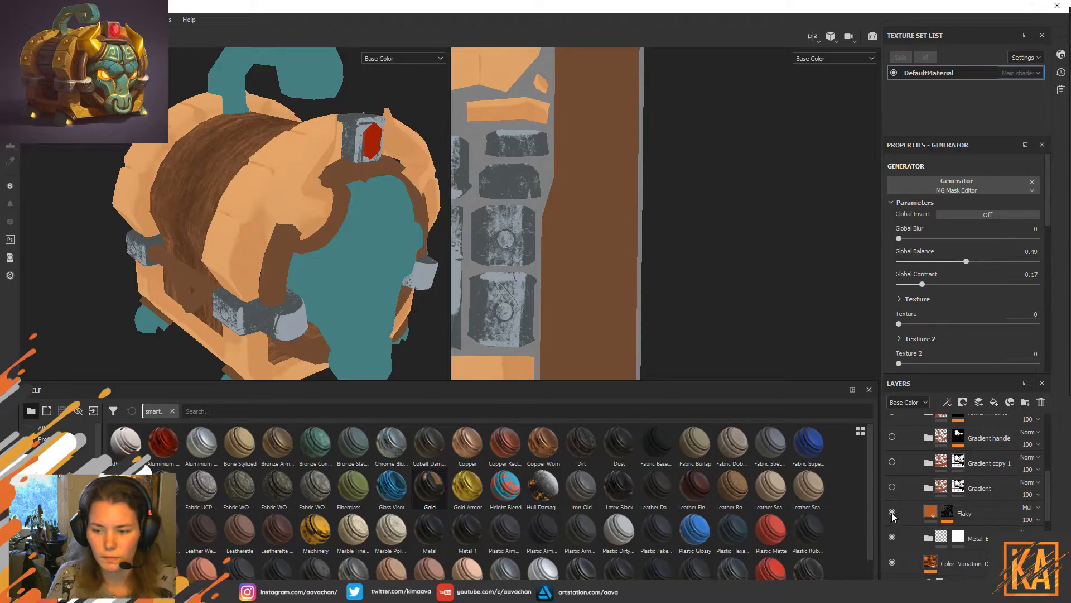
pyautogui.click(892, 511)
pyautogui.click(892, 512)
pyautogui.click(892, 512)
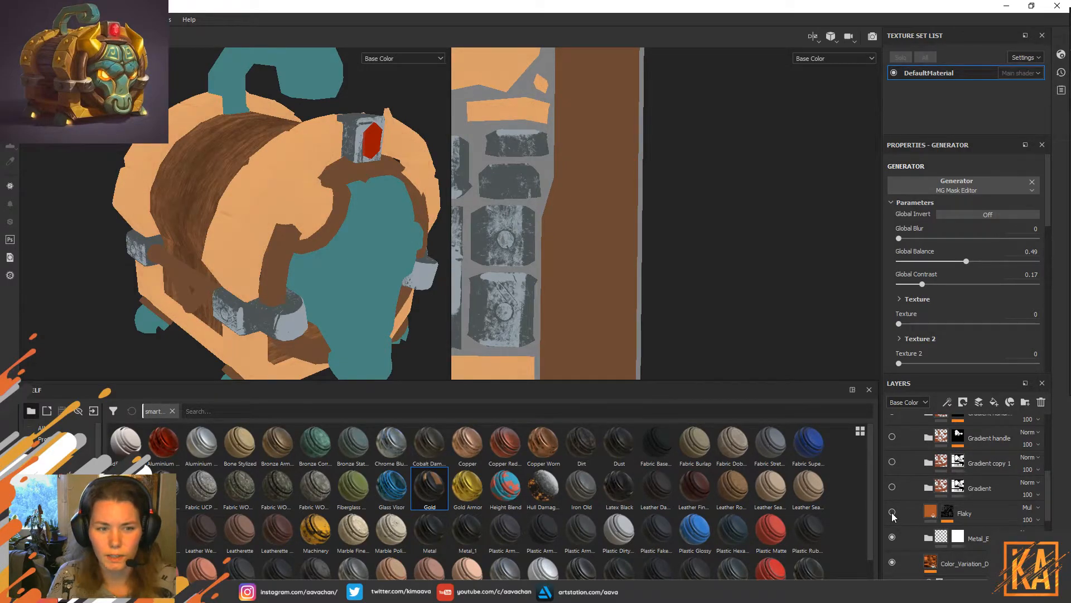
pyautogui.scroll(-2, 915, 511)
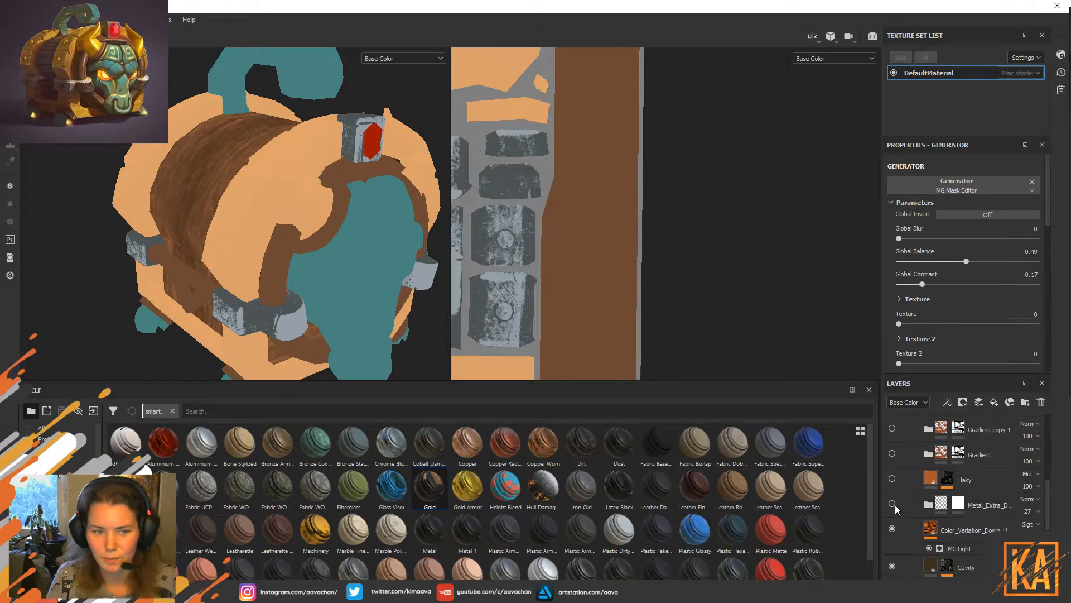
# Toggle the Color_Variation_Down, Cavity and Edges_On_or_Off layers to check what each contributes to the gold.
pyautogui.scroll(-2, 898, 505)
pyautogui.click(890, 494)
pyautogui.click(891, 494)
pyautogui.click(891, 532)
pyautogui.scroll(-1, 891, 528)
pyautogui.click(893, 525)
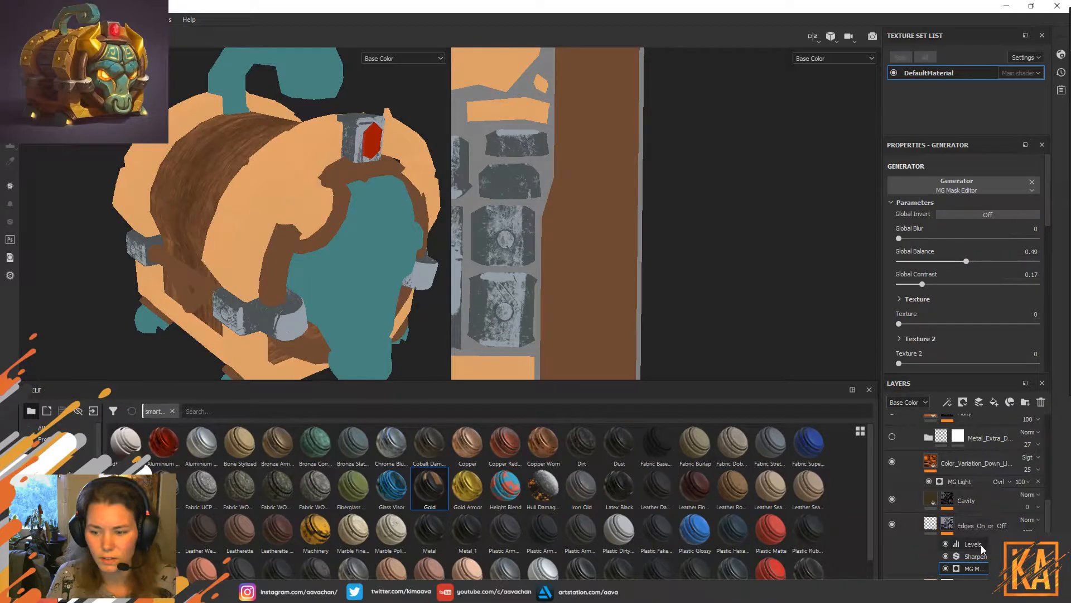
# Replace the MG Mask Editor generator on the Edges_On_or_Off mask with the Mask Editor generator.
pyautogui.click(956, 188)
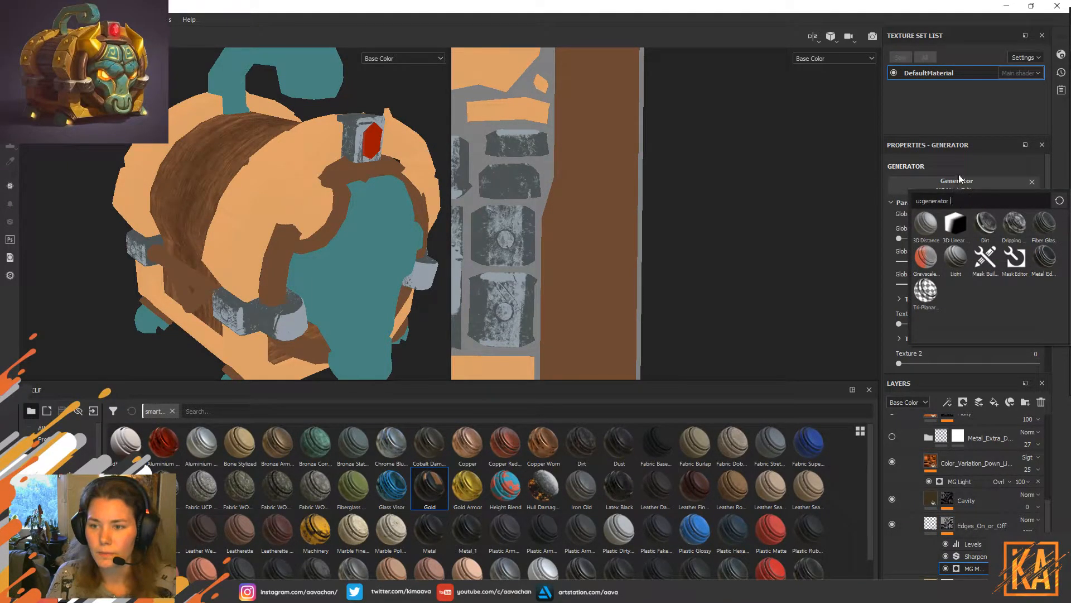
pyautogui.click(958, 175)
pyautogui.click(983, 193)
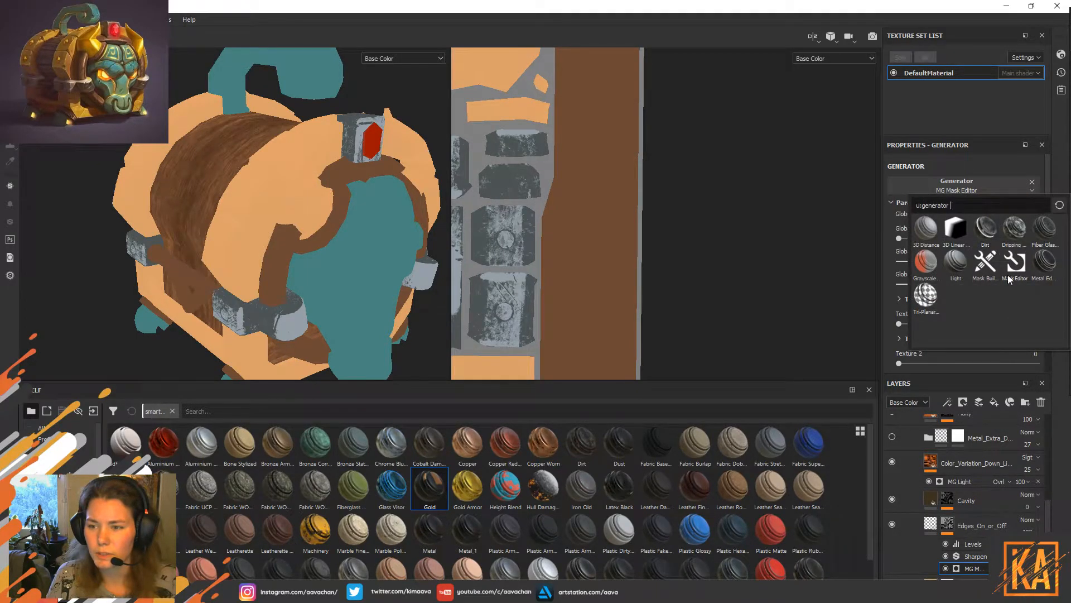
pyautogui.moveTo(1045, 269)
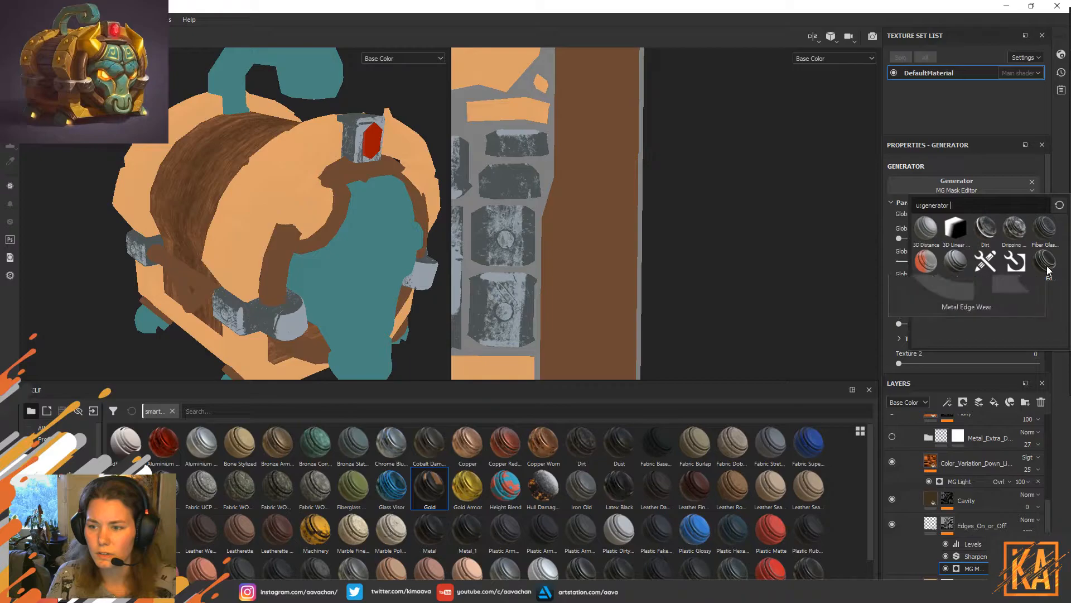
pyautogui.moveTo(988, 263)
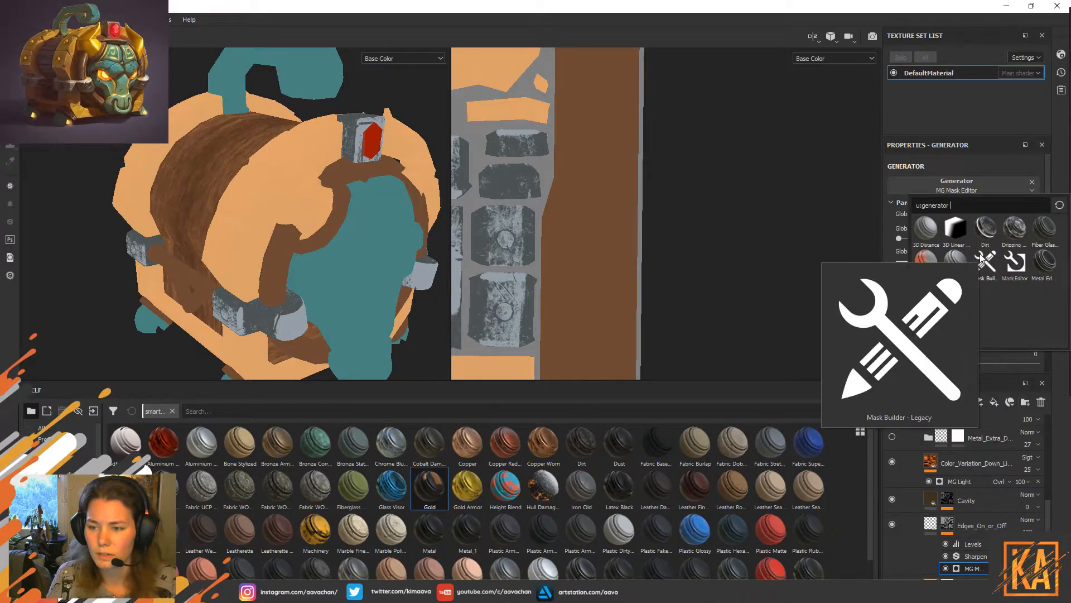
pyautogui.moveTo(950, 266)
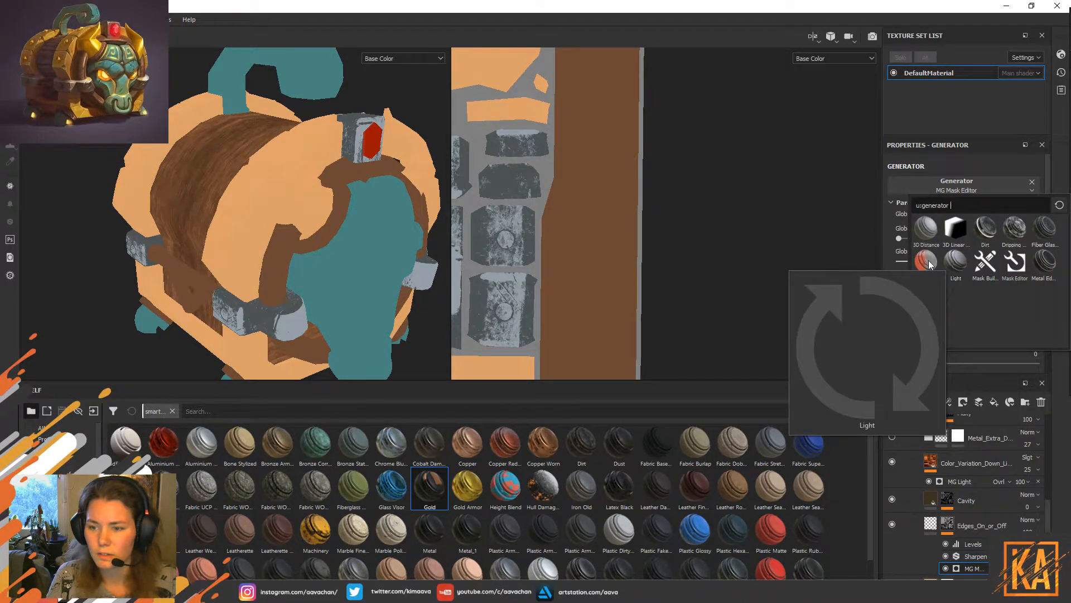
pyautogui.click(1003, 266)
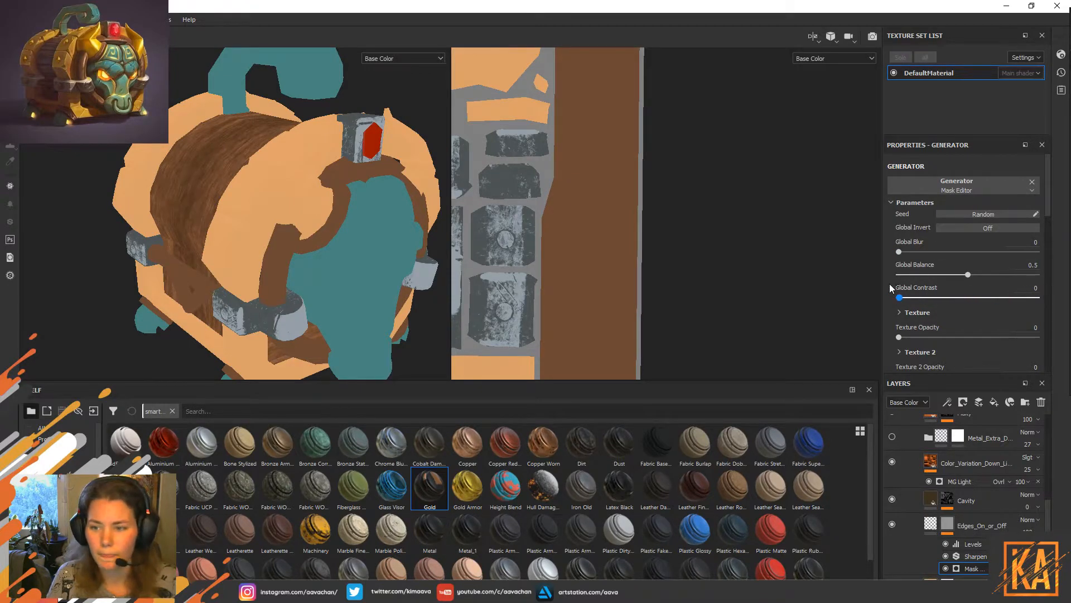
# Try a different Levels midpoint on the Edges_On_or_Off mask and delete the Edges_On_or_Off layer.
pyautogui.click(981, 556)
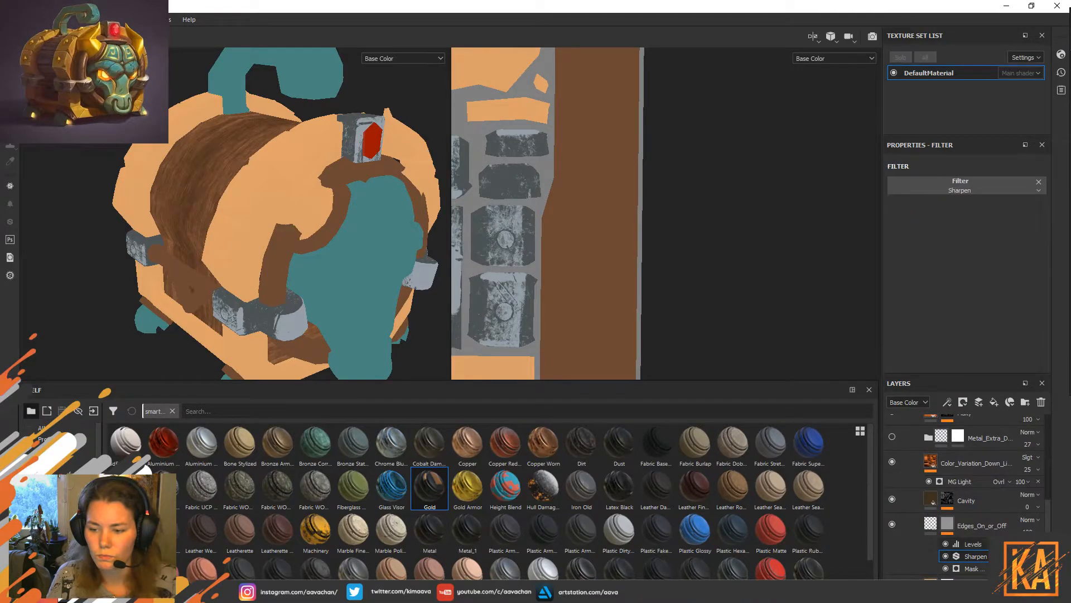
pyautogui.click(973, 543)
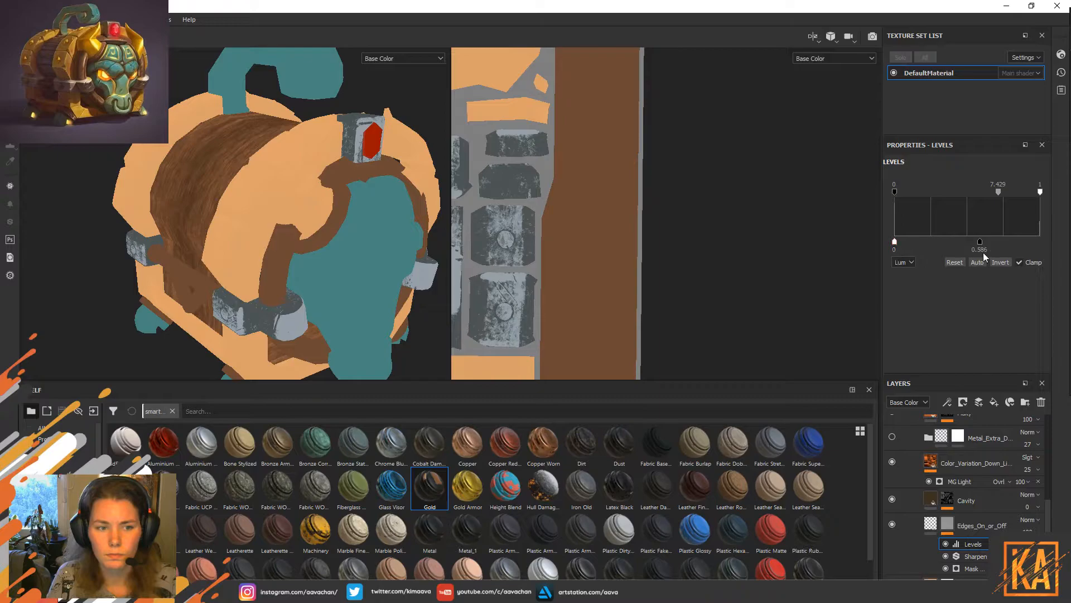
pyautogui.moveTo(997, 192); pyautogui.dragTo(1066, 222)
pyautogui.click(940, 528)
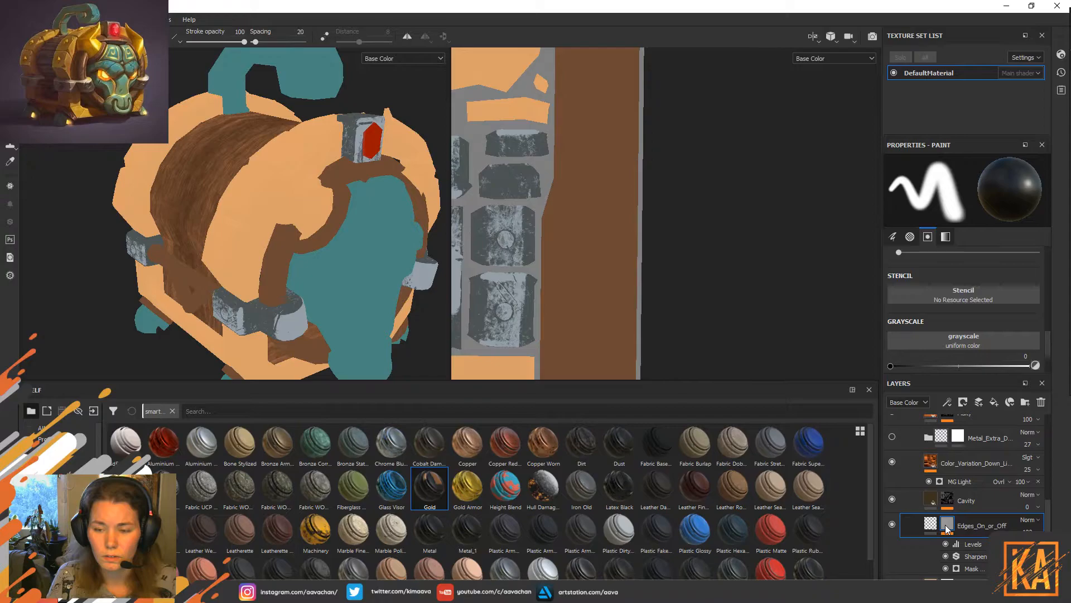
pyautogui.click(1042, 402)
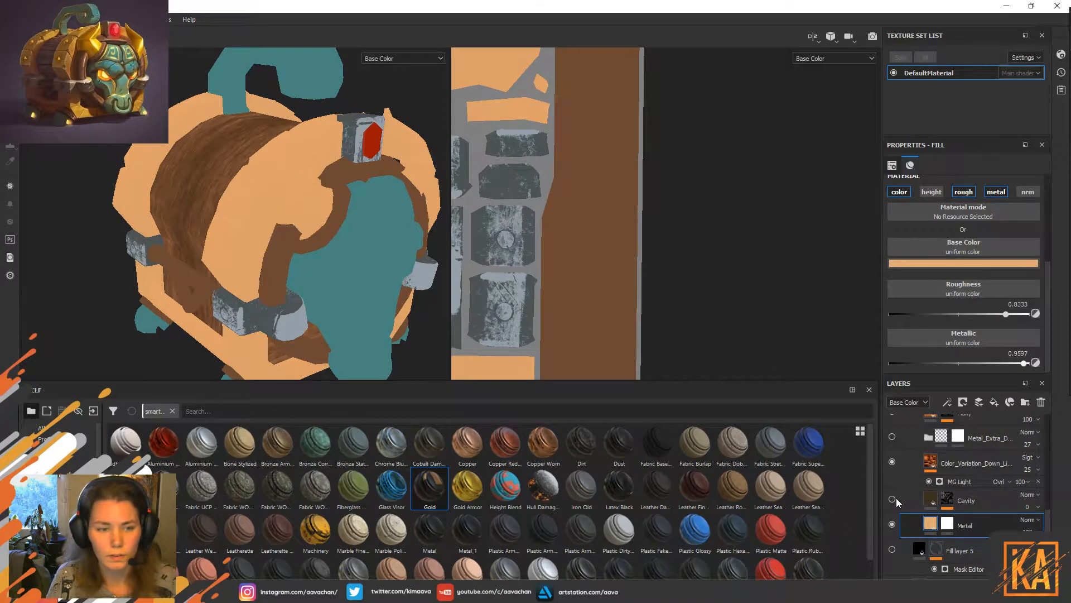
# Open the MG Mask Editor settings of the Cavity mask and hide the Color_Variation_Down layer.
pyautogui.click(952, 498)
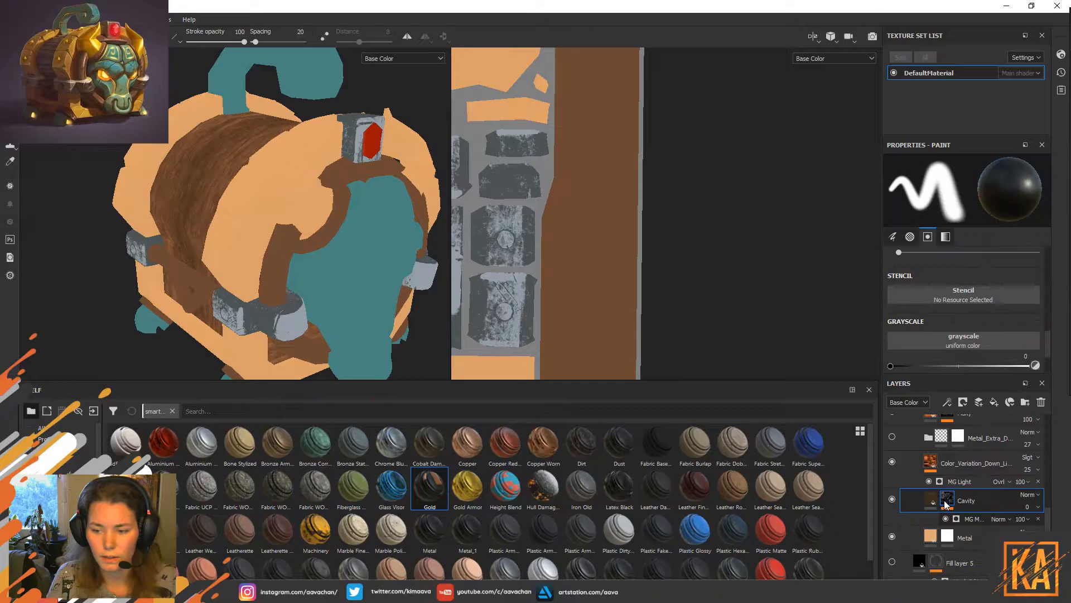
pyautogui.click(978, 520)
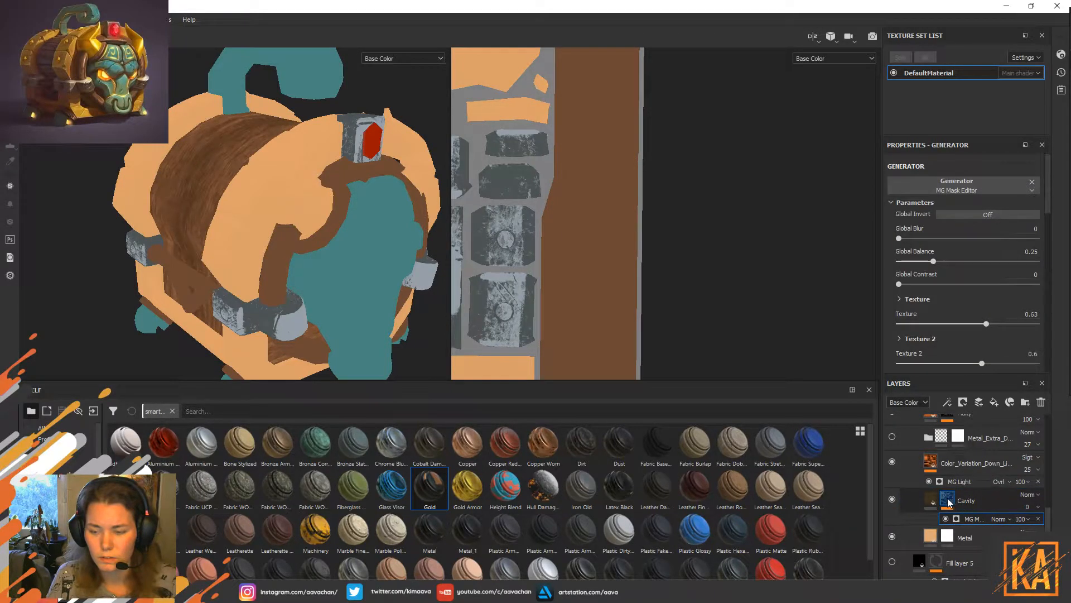
pyautogui.moveTo(949, 501)
pyautogui.scroll(2, 899, 499)
pyautogui.click(892, 497)
pyautogui.scroll(1, 978, 492)
pyautogui.scroll(3, 978, 491)
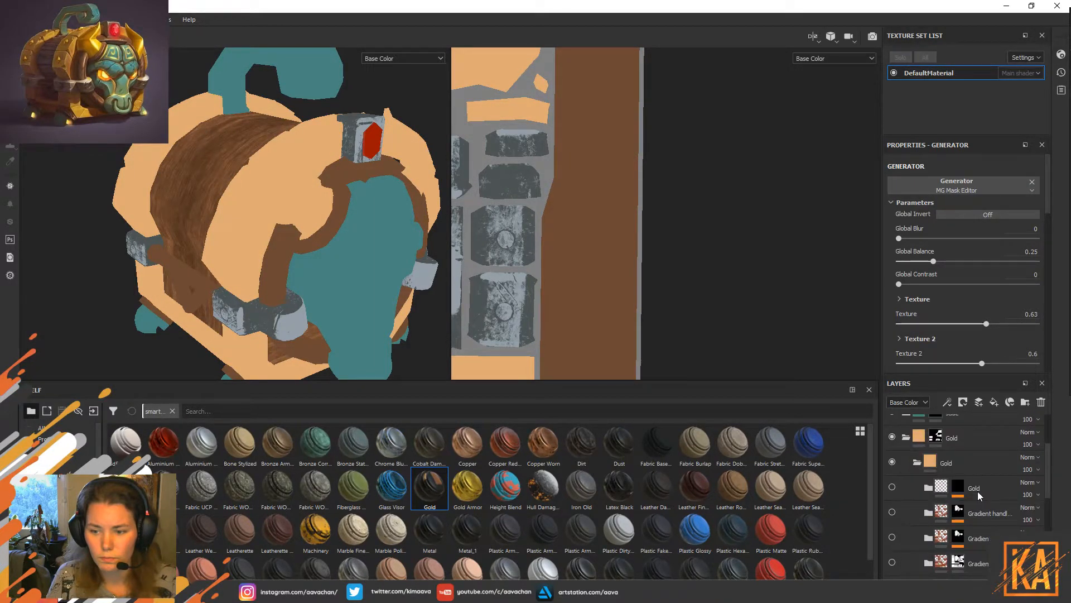
# Toggle the inner Gold folder and the Metal layer to check their effect on the chest's base color.
pyautogui.click(892, 462)
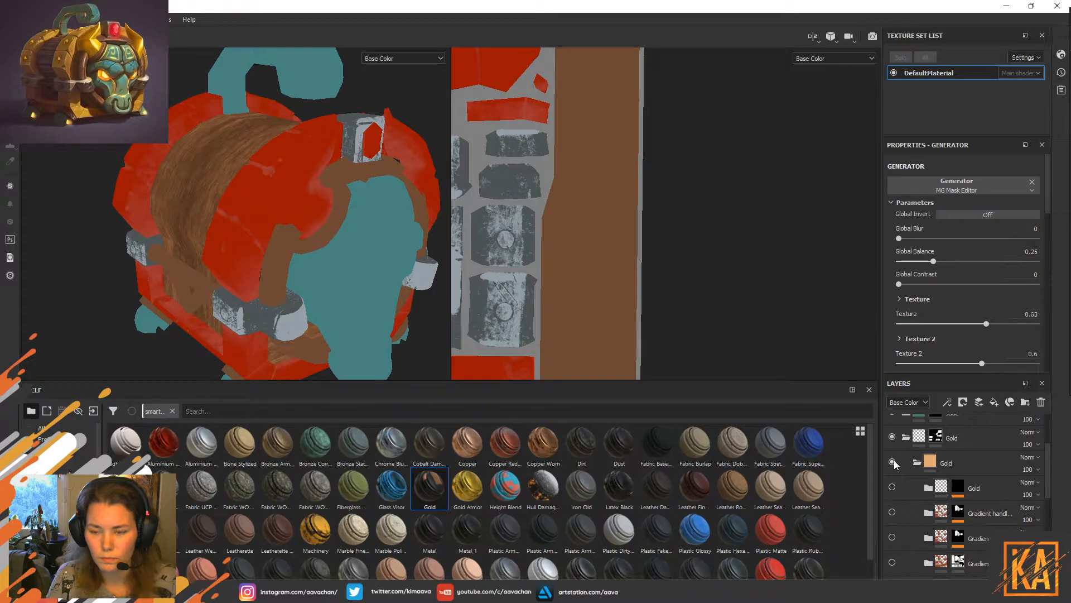
pyautogui.click(893, 462)
pyautogui.scroll(-5, 907, 491)
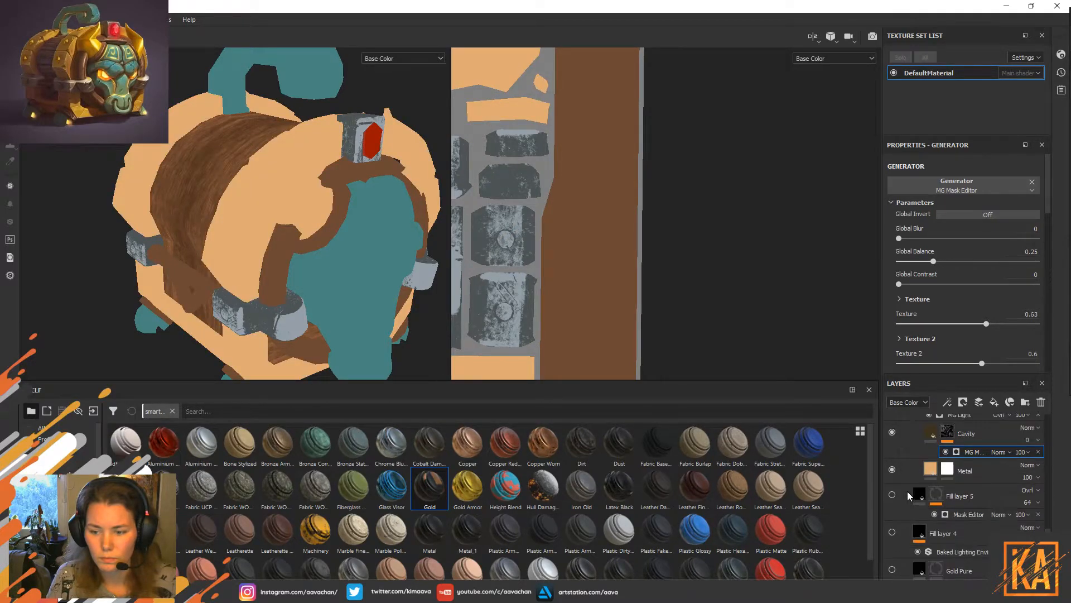
pyautogui.click(891, 470)
pyautogui.click(891, 470)
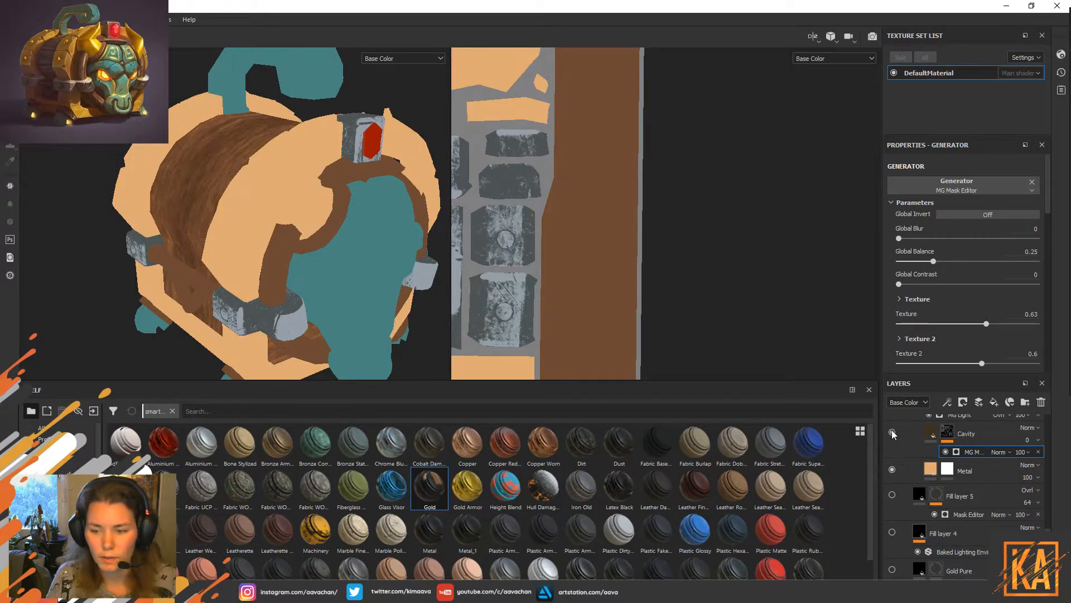
# Set the Cavity layer's opacity to 50 in the Base Color channel.
pyautogui.click(993, 433)
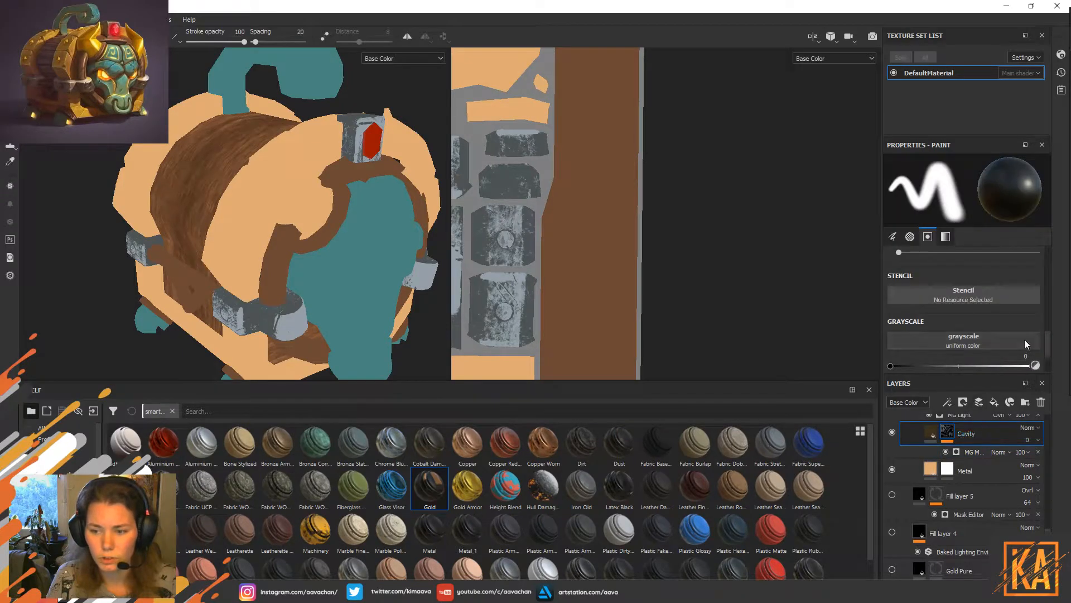
pyautogui.scroll(-2, 1006, 286)
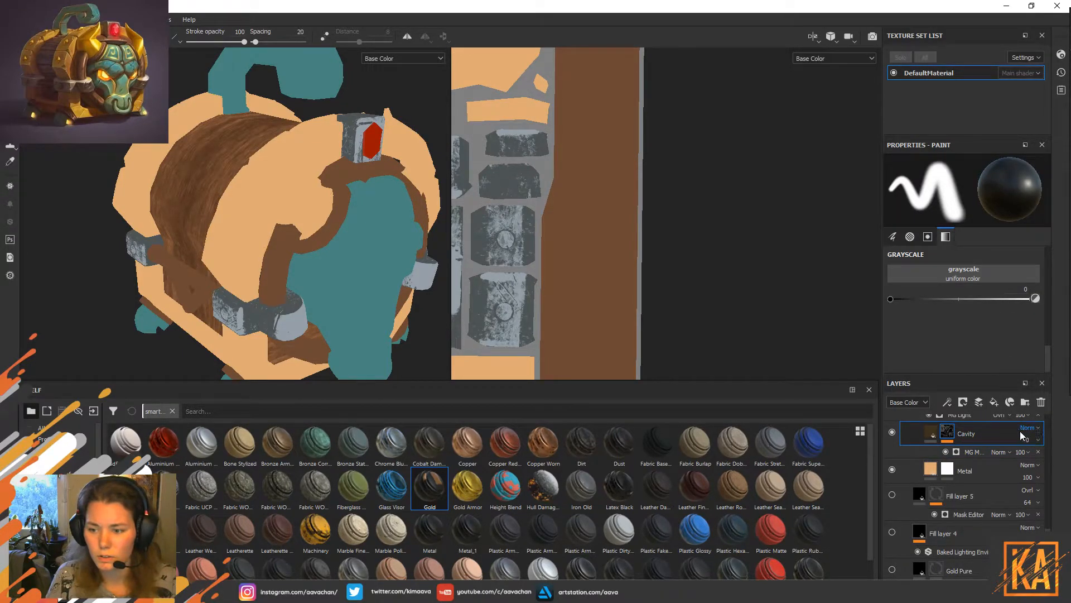
pyautogui.scroll(1, 1022, 441)
pyautogui.click(1029, 473)
pyautogui.moveTo(1041, 493)
pyautogui.mouseDown()
pyautogui.moveTo(1063, 497)
pyautogui.moveTo(1043, 493)
pyautogui.mouseUp()
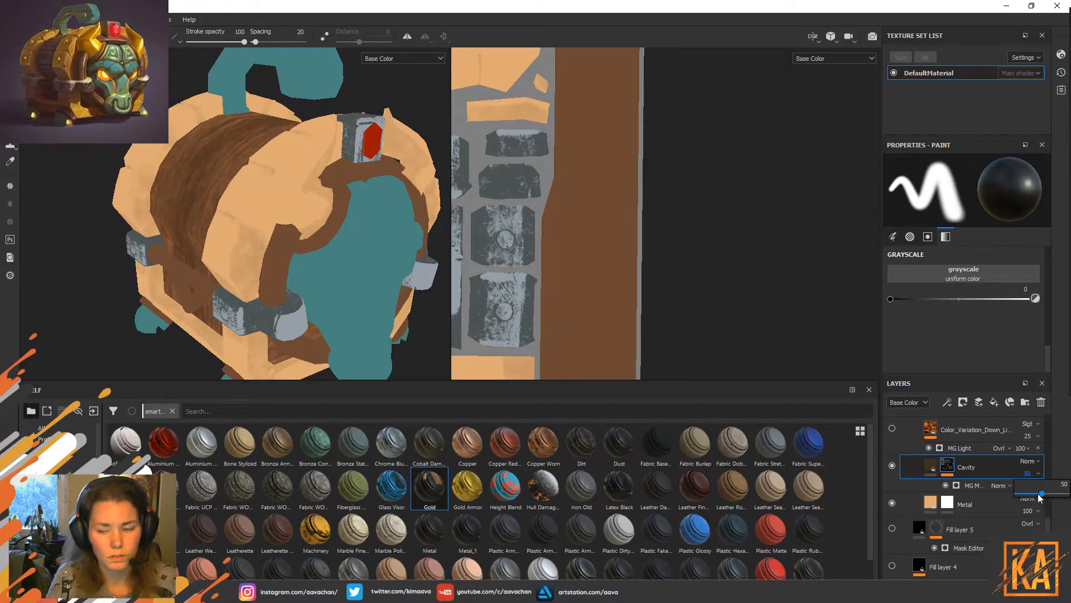
# Show the Color_Variation_Down layer again and select it to compare its effect on the gold.
pyautogui.click(982, 502)
pyautogui.click(892, 429)
pyautogui.click(982, 433)
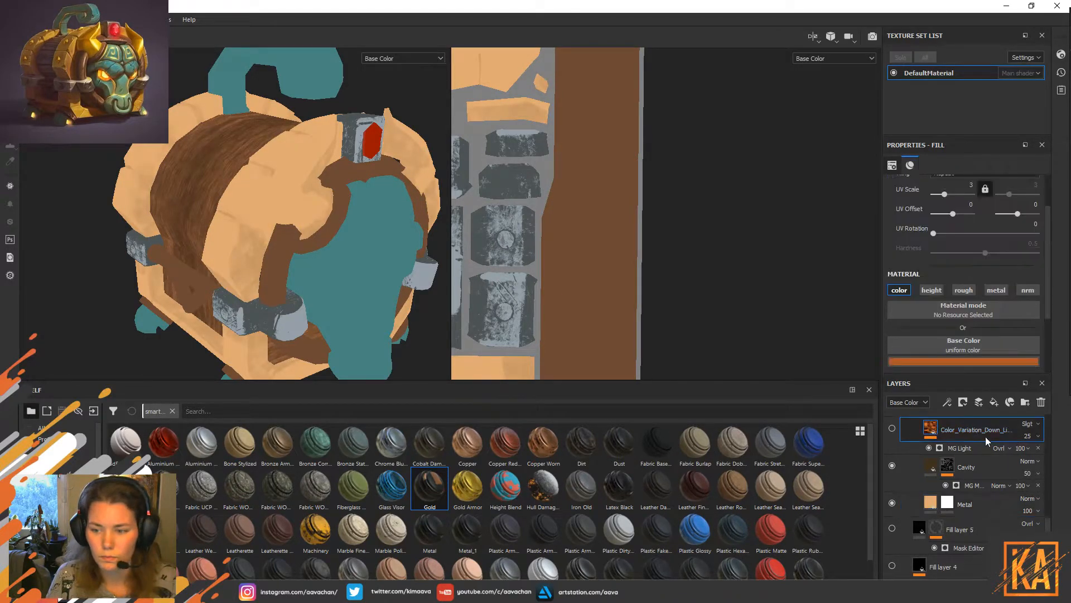
pyautogui.click(892, 427)
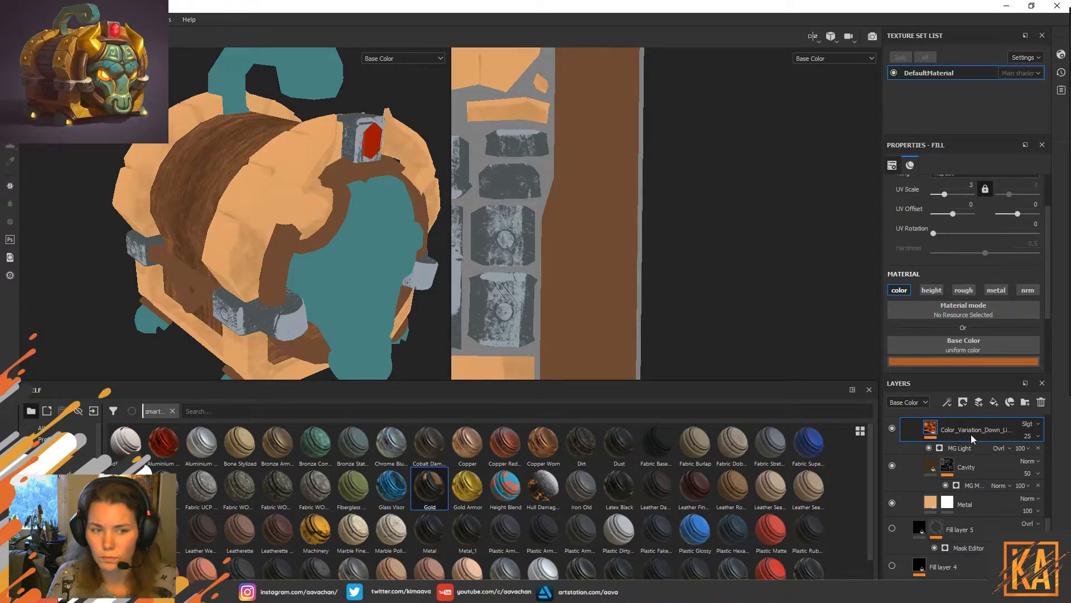
# Set the Color_Variation_Down layer's blend mode to Overlay and its opacity to 30.
pyautogui.click(1027, 436)
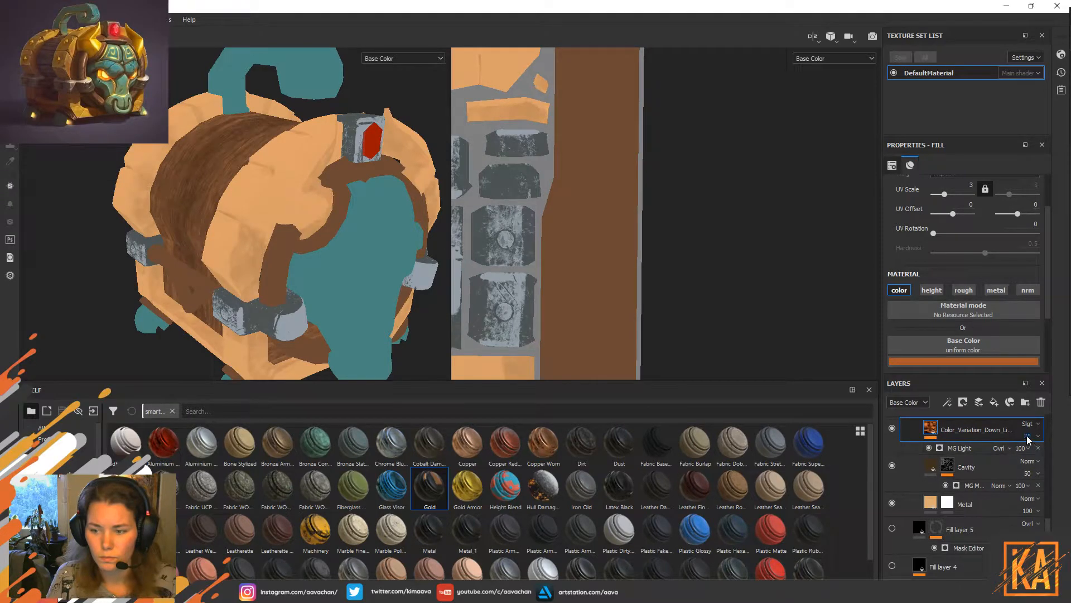
pyautogui.click(1028, 425)
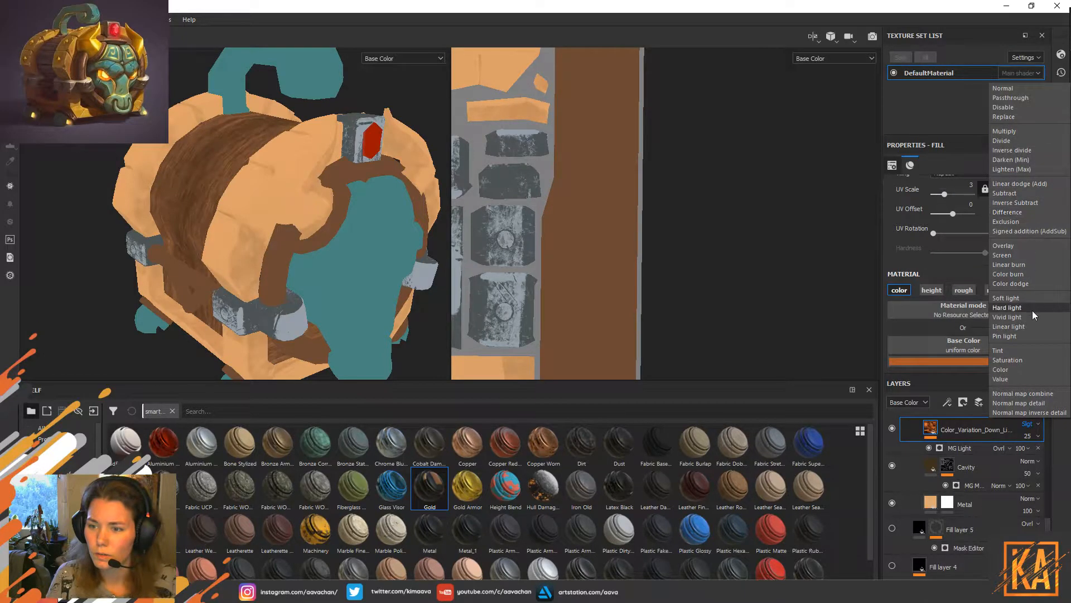
pyautogui.click(1011, 246)
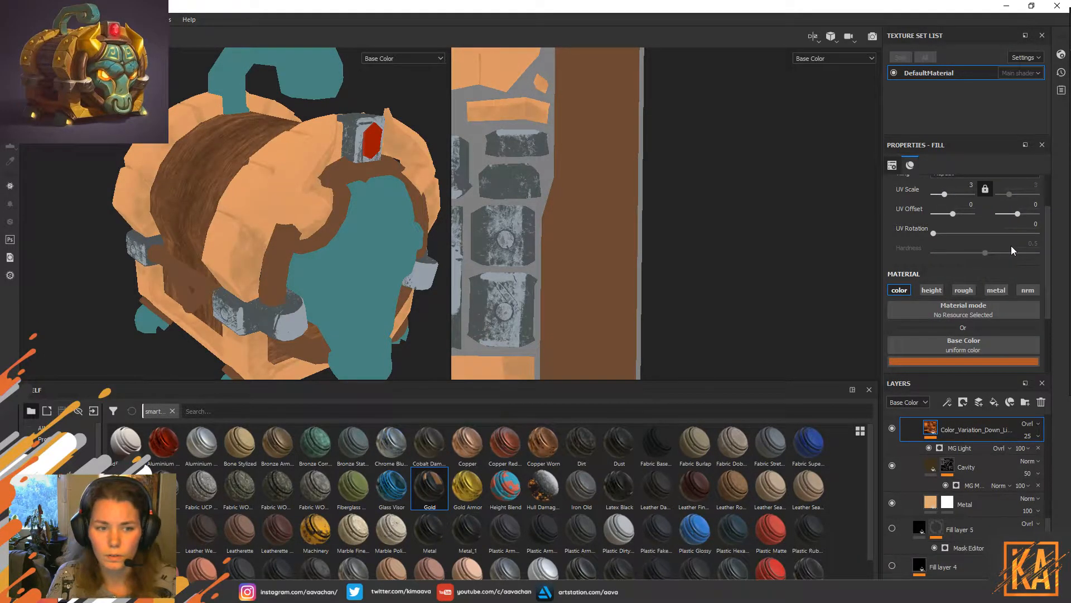
pyautogui.click(1035, 435)
pyautogui.moveTo(1036, 455)
pyautogui.mouseDown()
pyautogui.moveTo(1063, 456)
pyautogui.moveTo(1032, 457)
pyautogui.mouseUp()
# Set the Color_Variation_Down layer's opacity to 61 and open the settings of its MG Light generator.
pyautogui.click(1002, 448)
pyautogui.click(1021, 448)
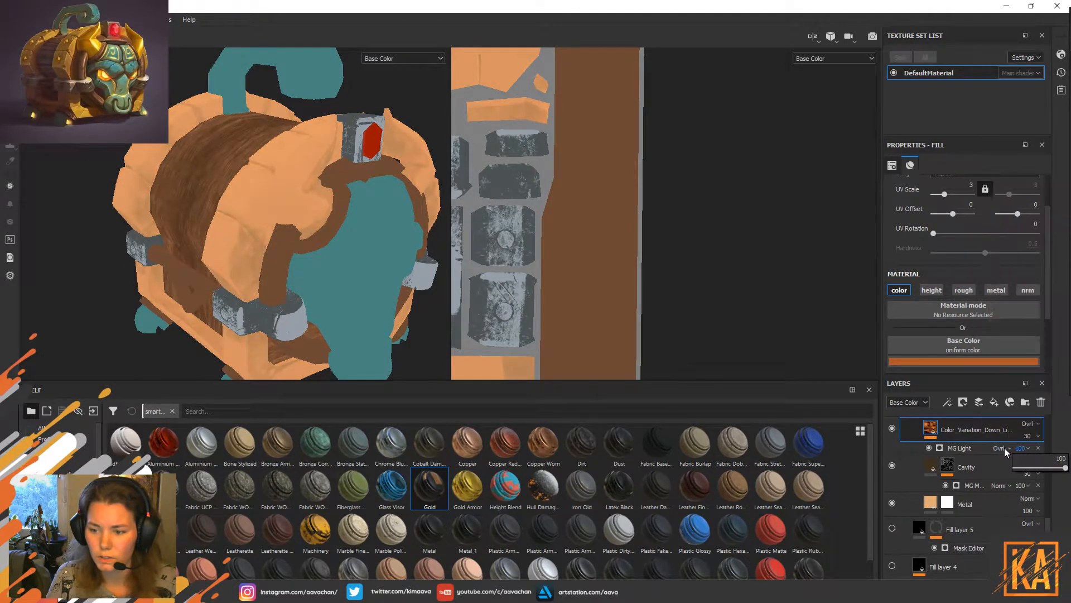
pyautogui.moveTo(1062, 467)
pyautogui.mouseDown()
pyautogui.moveTo(1010, 467)
pyautogui.moveTo(1065, 467)
pyautogui.moveTo(1038, 457)
pyautogui.moveTo(1048, 457)
pyautogui.mouseUp()
pyautogui.click(1028, 436)
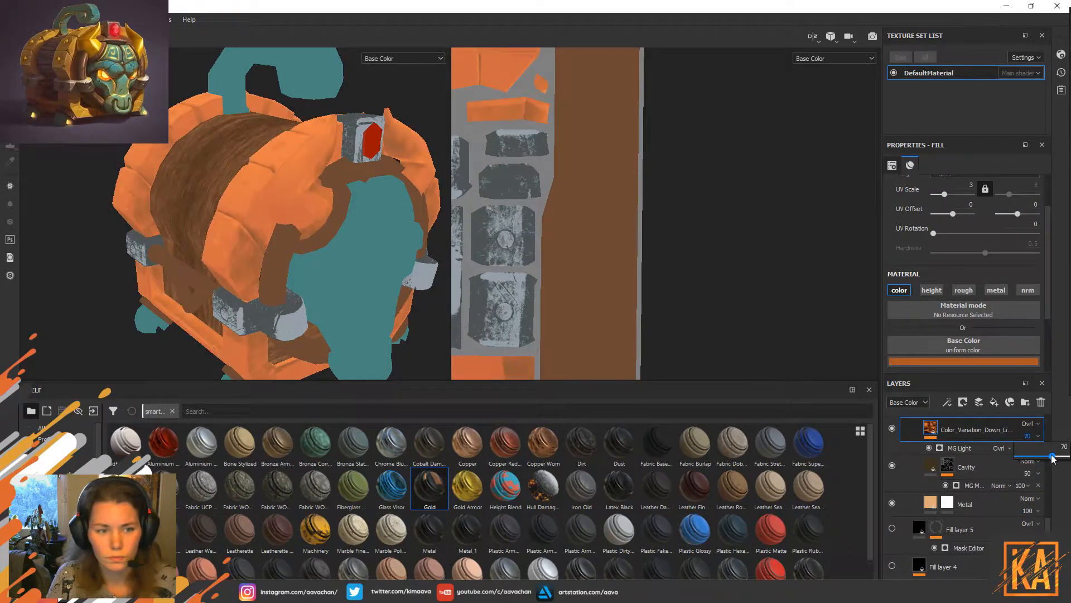
pyautogui.click(977, 451)
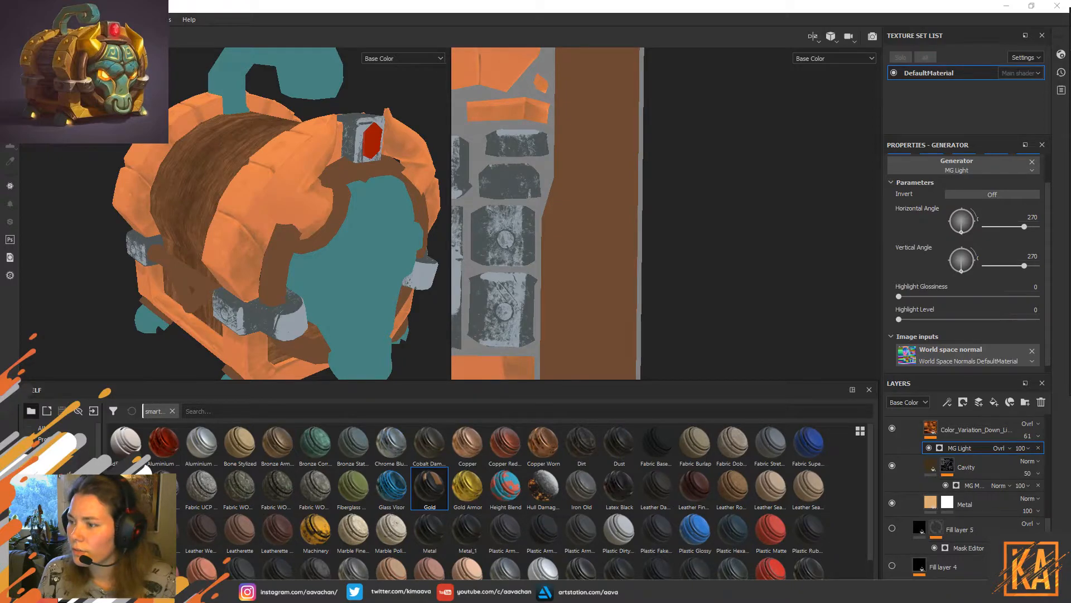
# Bring up the StylizedCrossbow render in Photos as a gold color reference, and move it away after viewing.
pyautogui.moveTo(1070, 274); pyautogui.dragTo(701, 93)
pyautogui.press('Right')
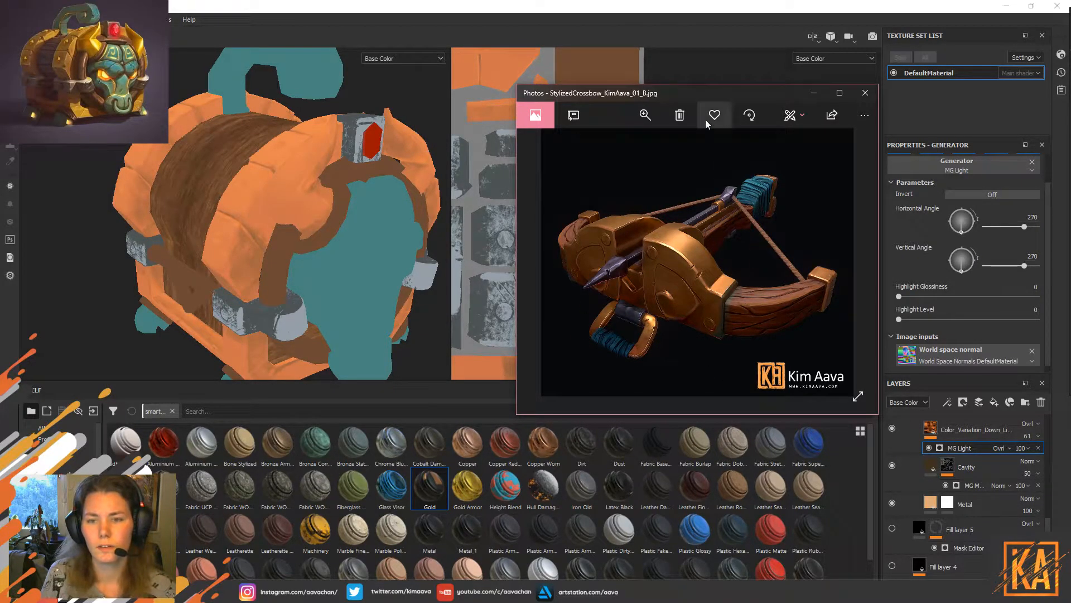
pyautogui.moveTo(720, 92); pyautogui.dragTo(1070, 92)
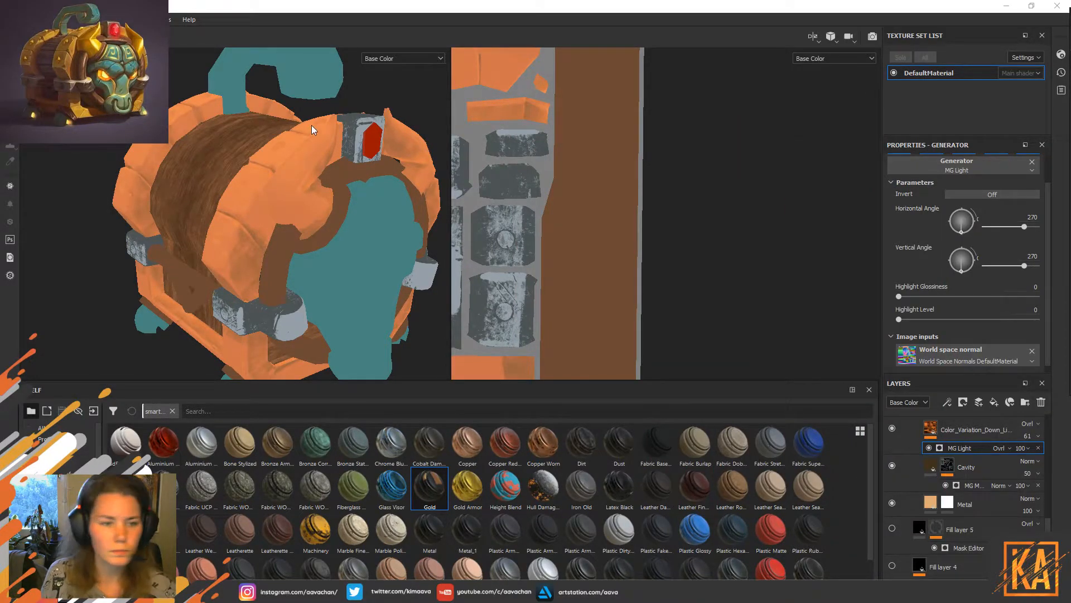
# Switch the viewport from Base Color to the full Material display and show the Metal_Extra and Flaky layers.
pyautogui.click(410, 59)
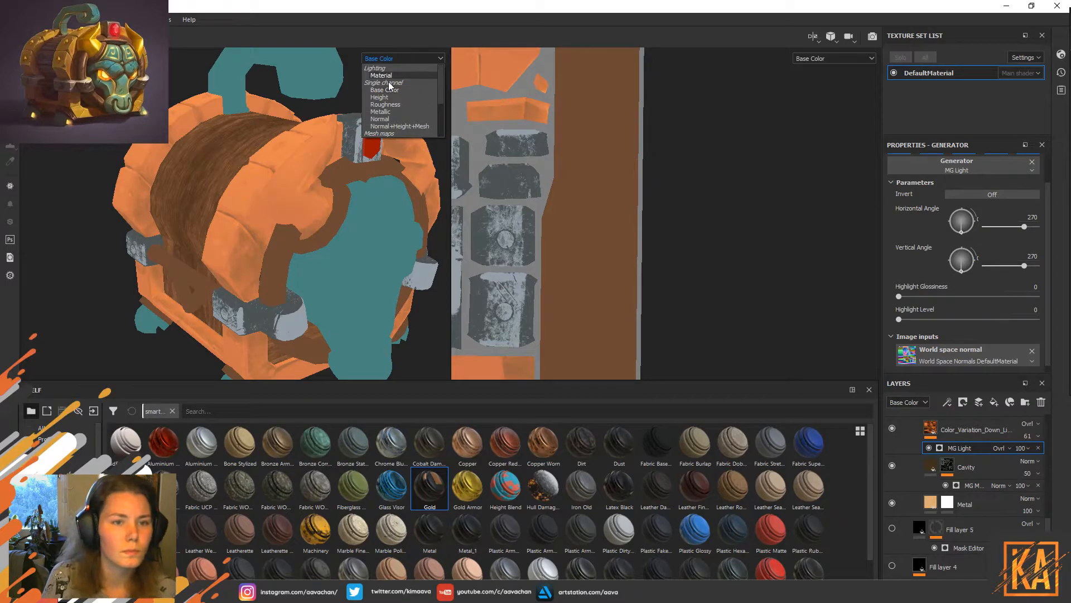
pyautogui.click(389, 76)
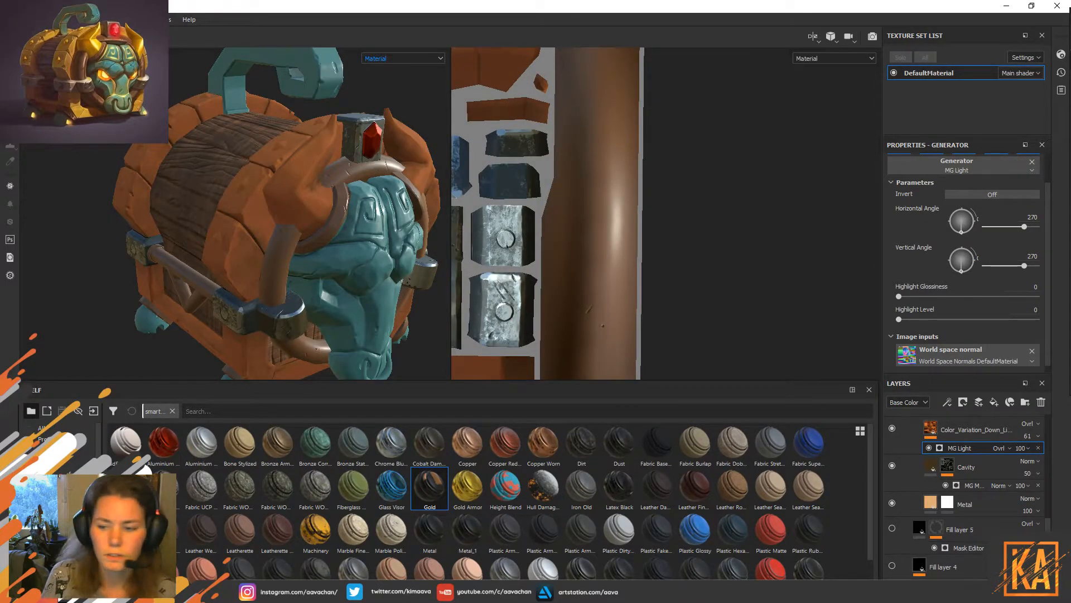
pyautogui.scroll(3, 916, 463)
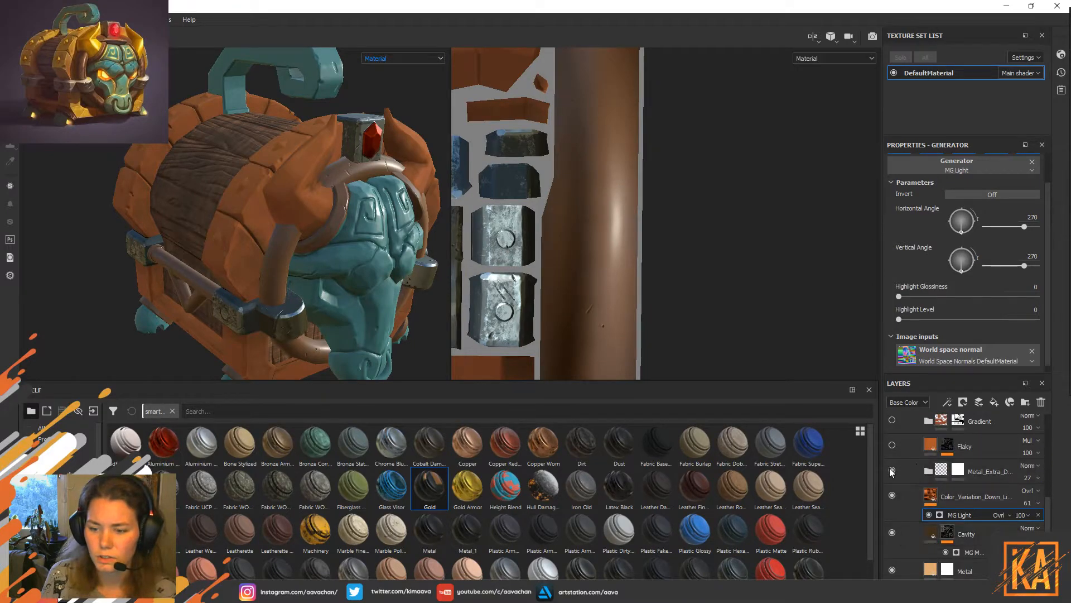
pyautogui.click(890, 468)
pyautogui.click(891, 445)
# Show the Gradient, Gradient copy 1, both Gradient handle groups and the nested Gold group within the Gold material.
pyautogui.scroll(1, 891, 446)
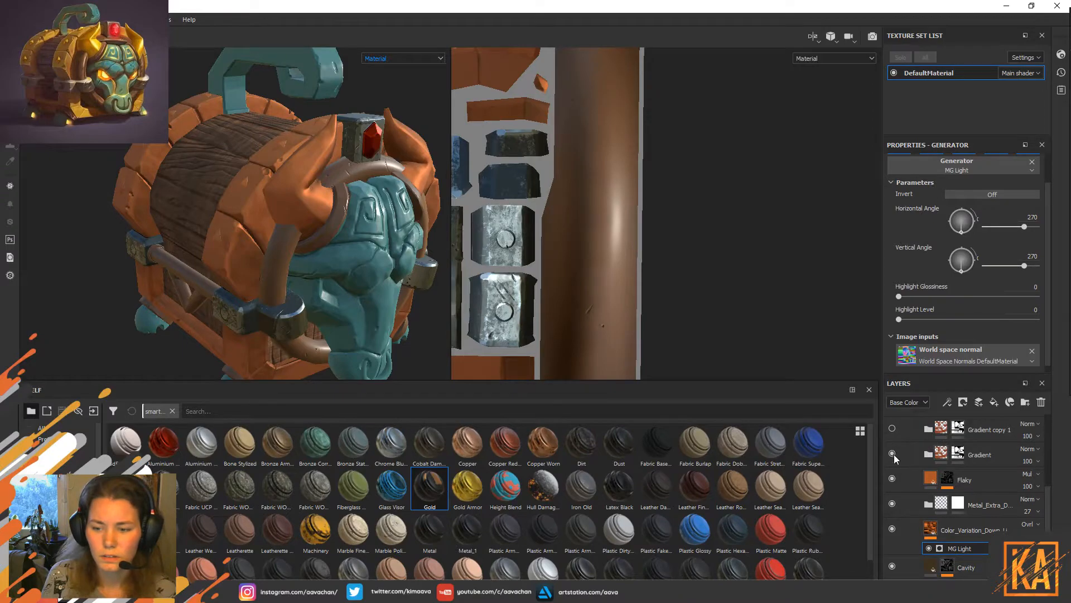
pyautogui.click(893, 454)
pyautogui.click(891, 429)
pyautogui.scroll(3, 893, 447)
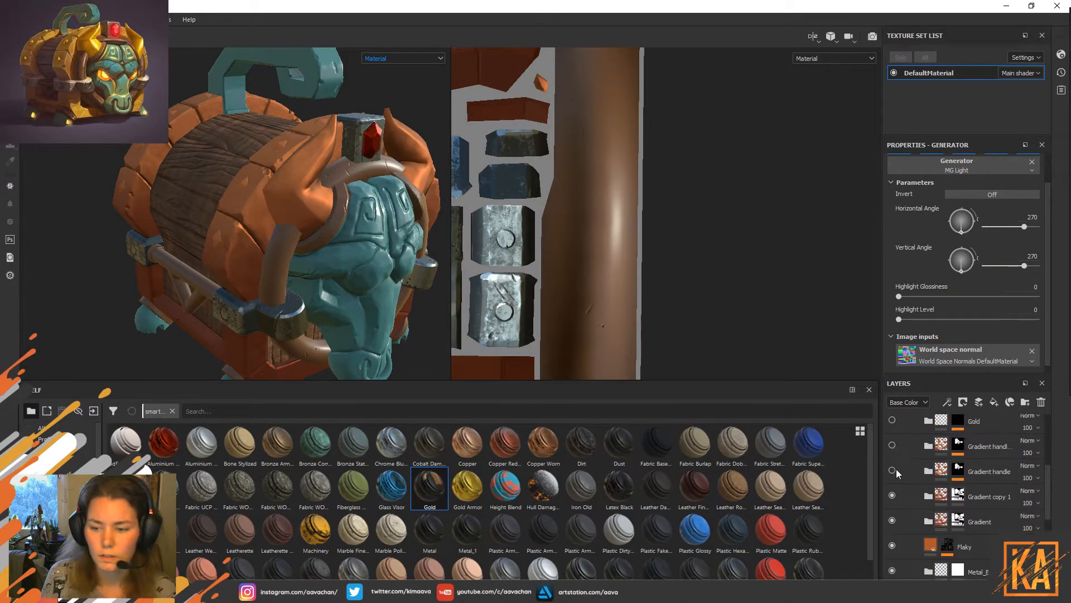
pyautogui.click(892, 420)
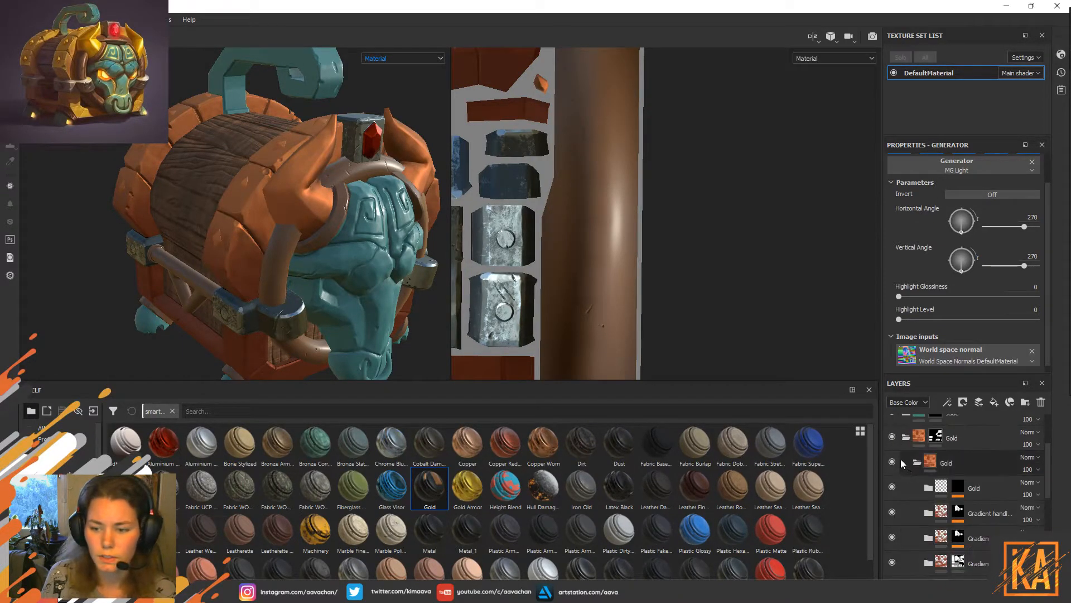
pyautogui.scroll(-3, 931, 495)
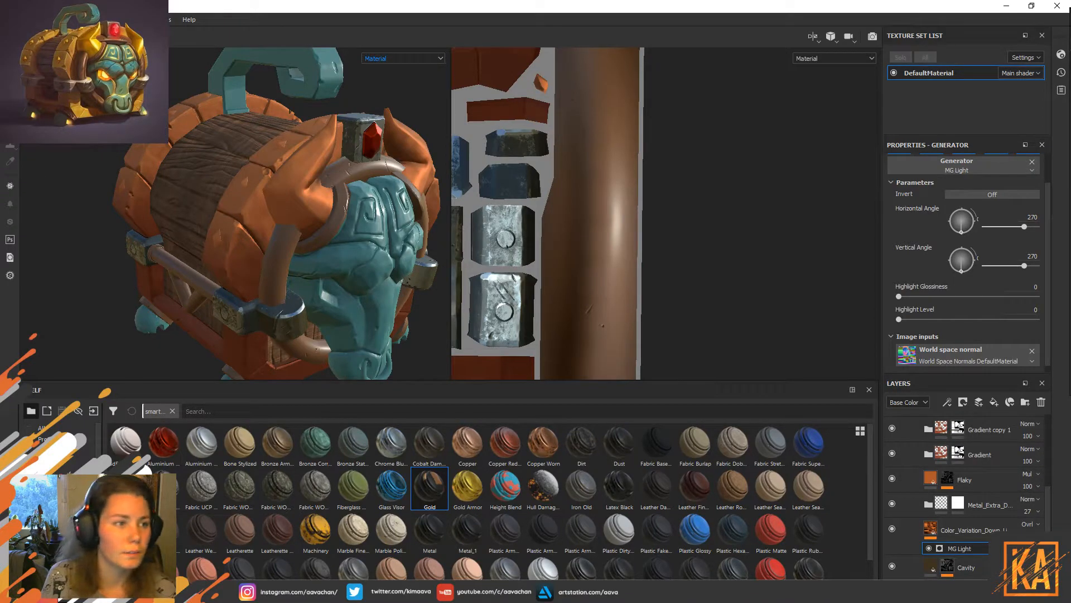
# Open the texture export settings and review the maps included for the DefaultMaterial texture set.
pyautogui.hotkey('alt', 'f')
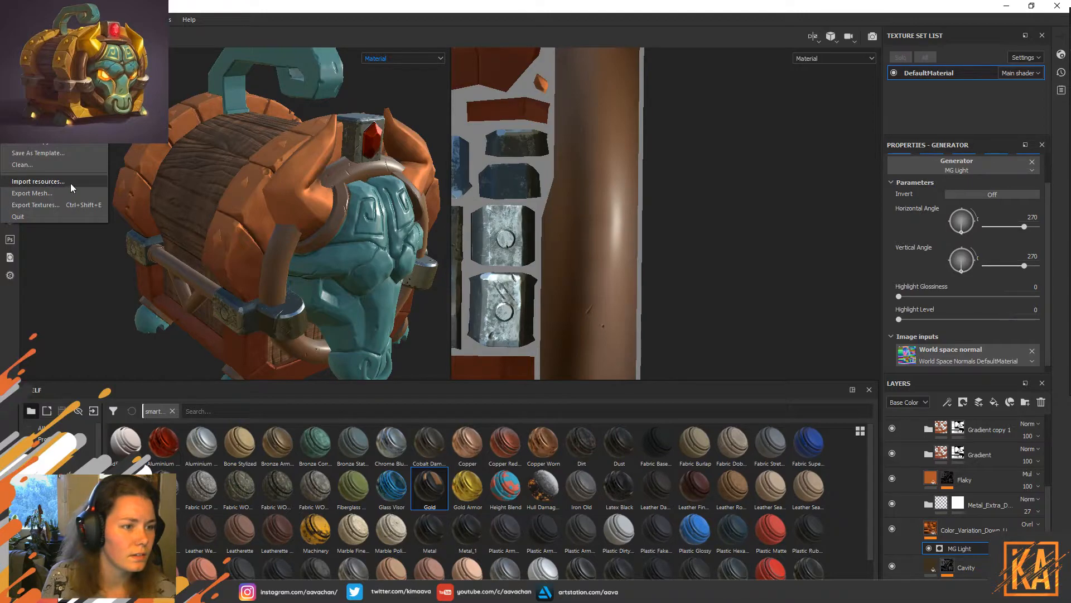
pyautogui.click(63, 205)
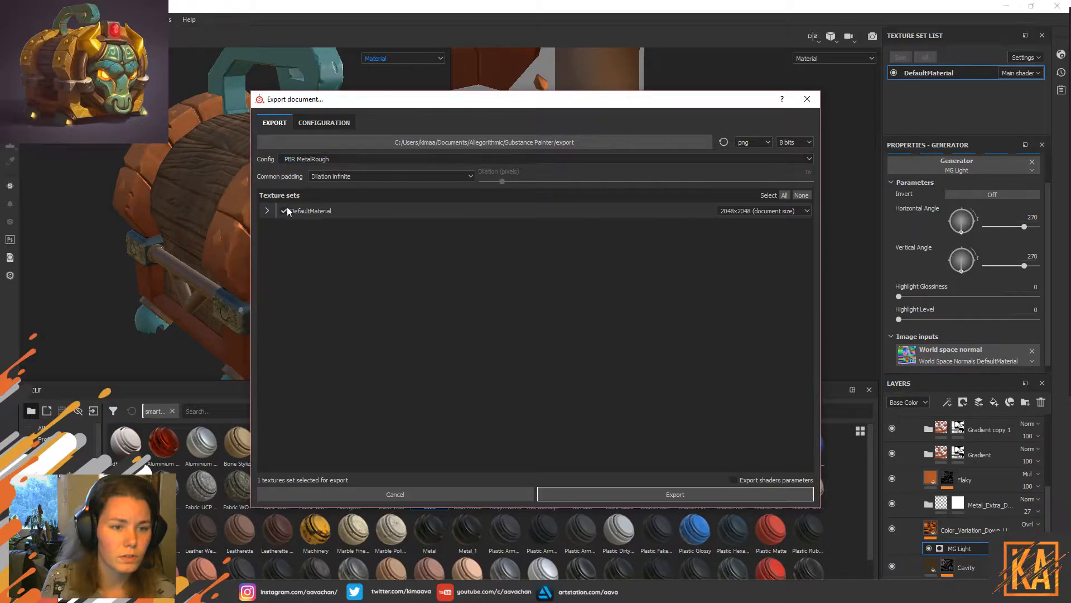
pyautogui.click(267, 211)
pyautogui.click(267, 212)
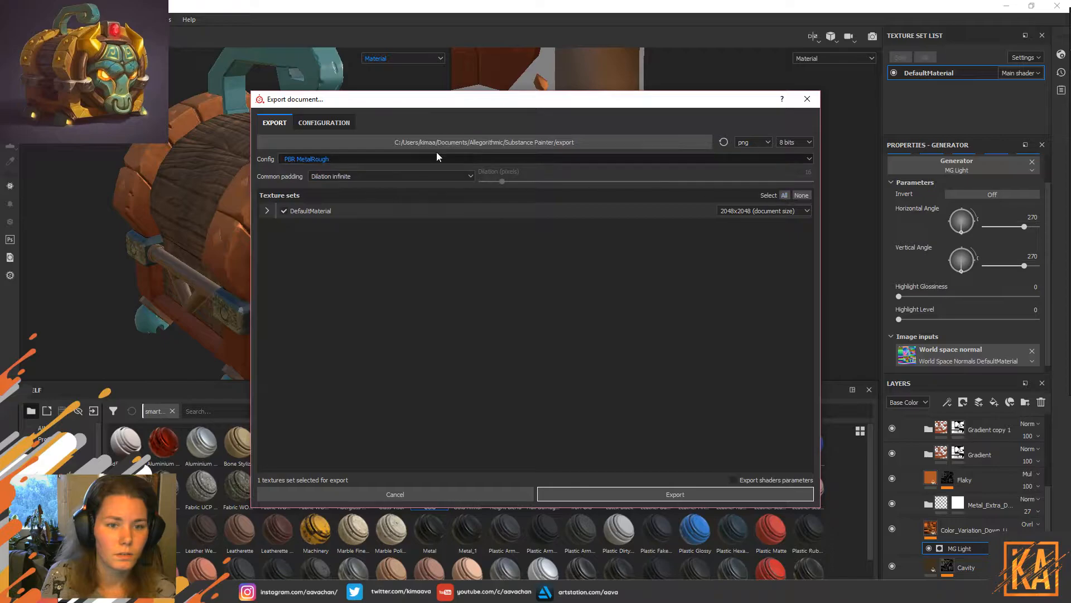
# Export the DefaultMaterial textures as PBR MetalRough 8-bit PNG files to the Chest project's Texture folder.
pyautogui.click(704, 140)
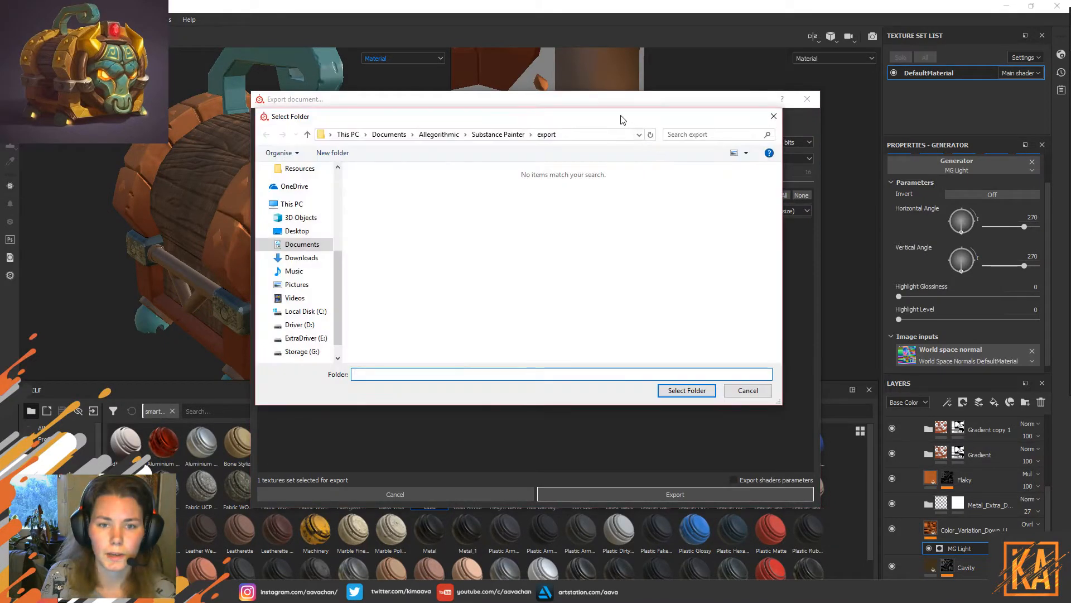
pyautogui.scroll(2, 306, 190)
pyautogui.click(301, 183)
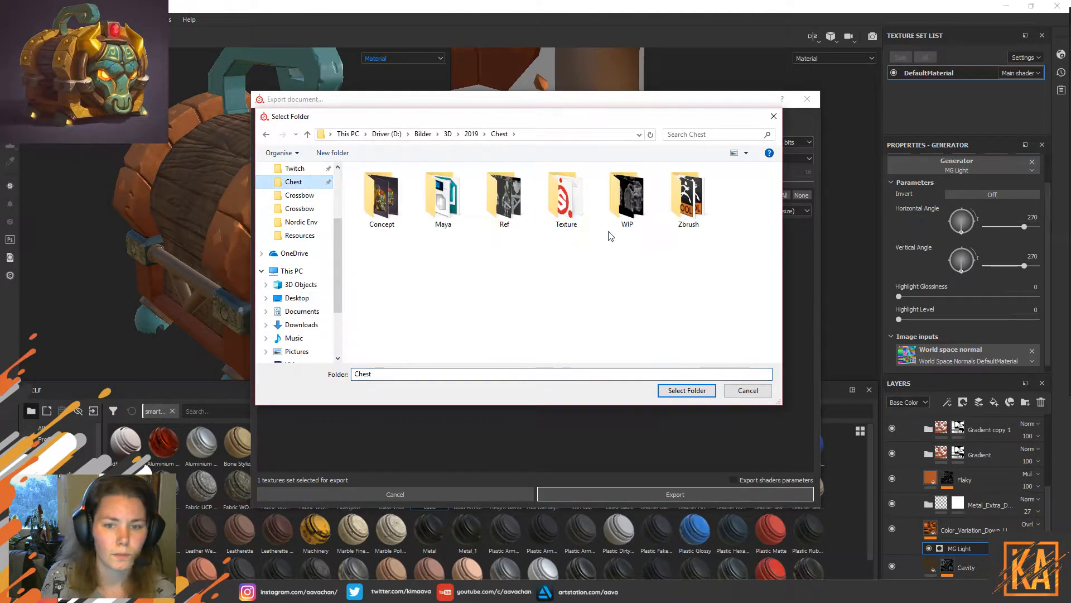
pyautogui.doubleClick(558, 198)
pyautogui.click(685, 390)
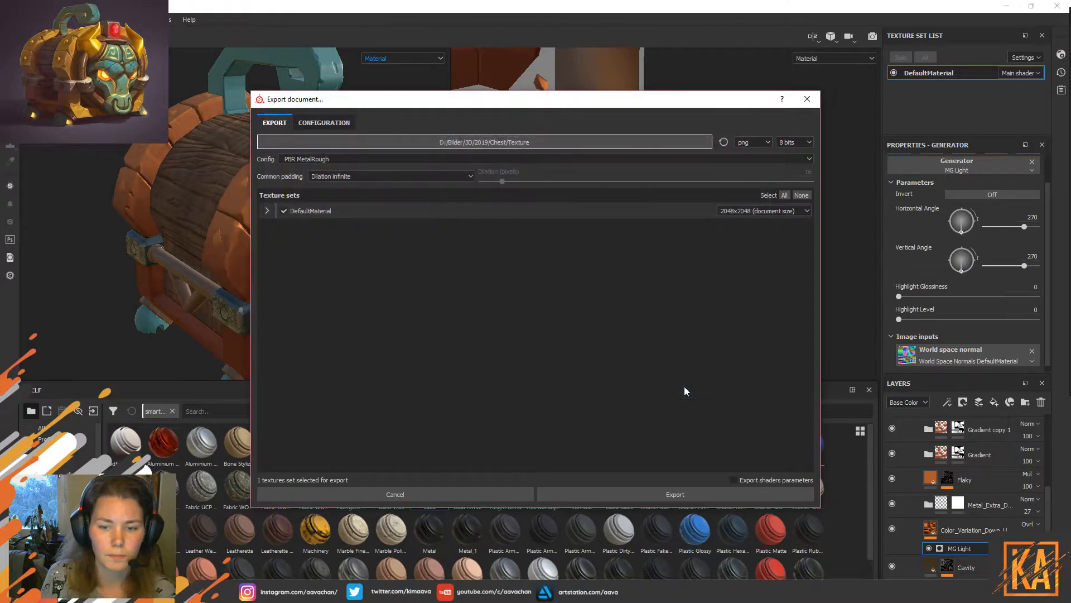
pyautogui.click(675, 493)
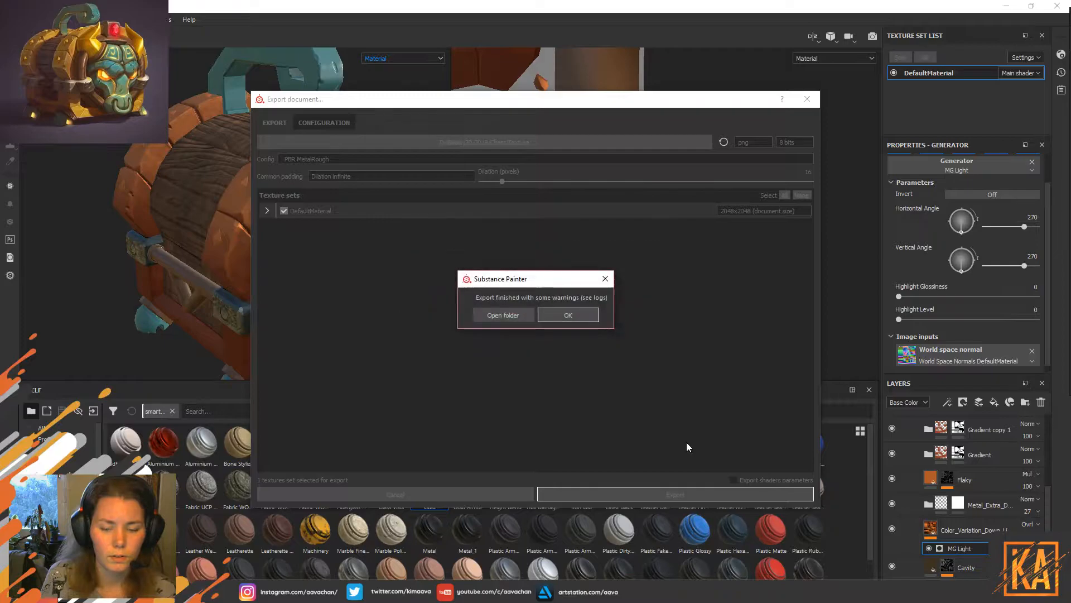
pyautogui.click(578, 313)
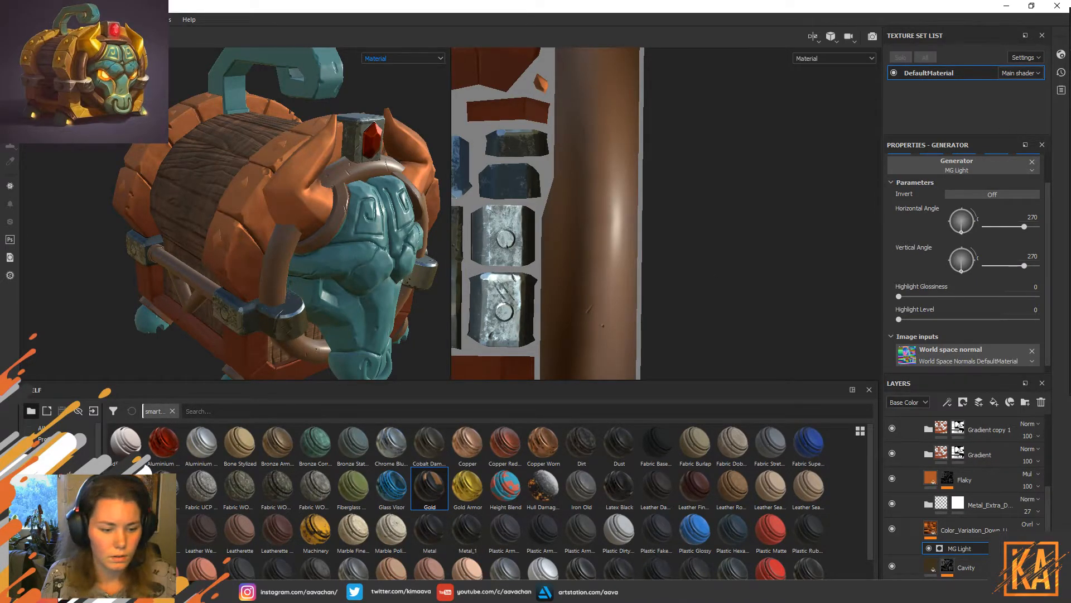
# Switch to Marmoset Toolbag and load the exported base color texture as the Default material's albedo map.
pyautogui.hotkey('alt', 'Tab')
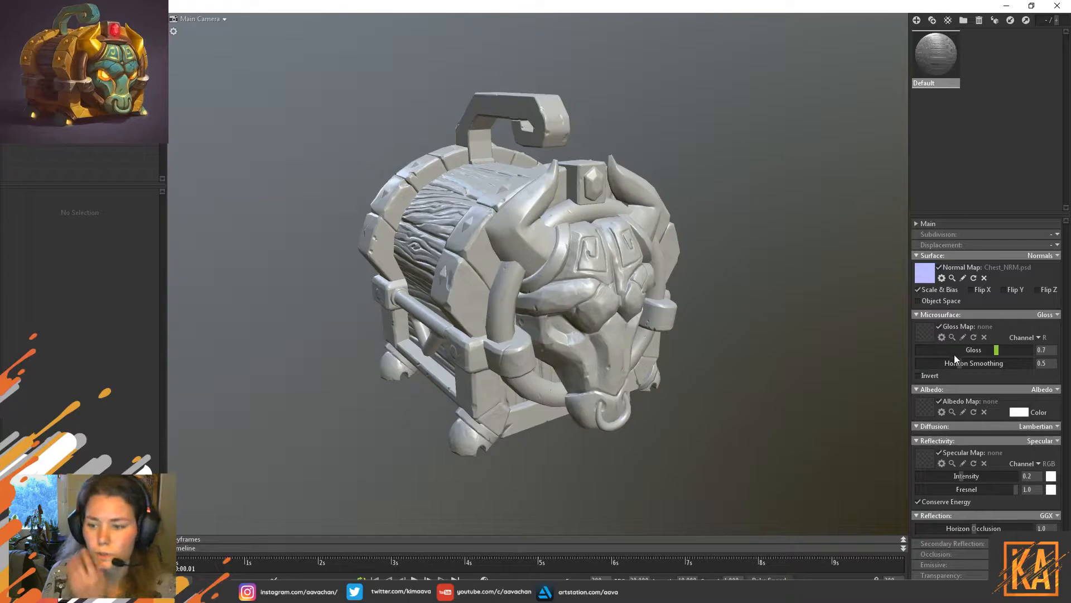
pyautogui.click(923, 410)
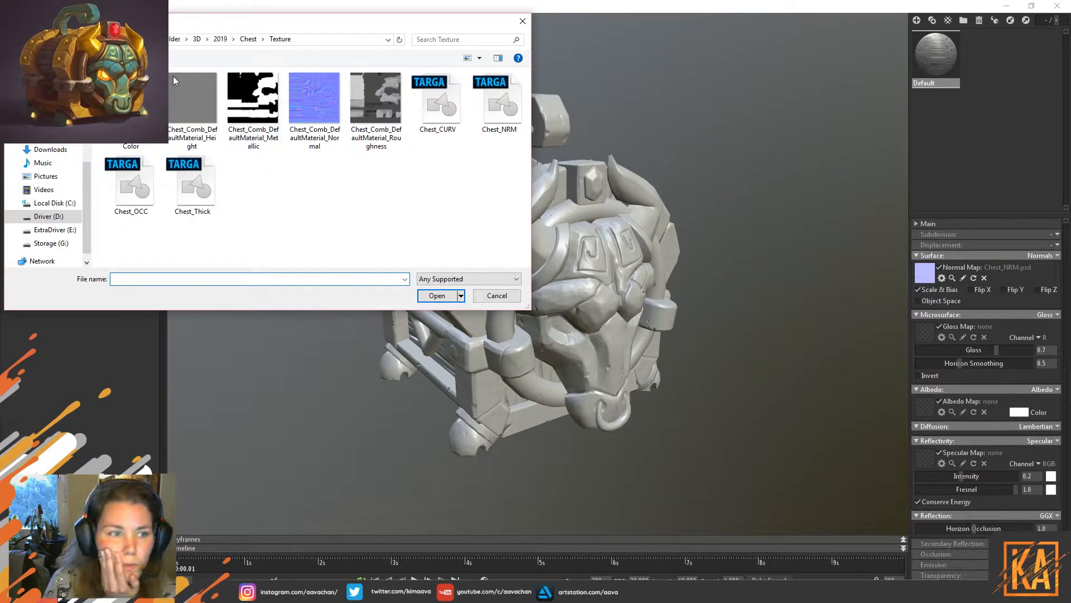
pyautogui.click(131, 106)
pyautogui.click(432, 294)
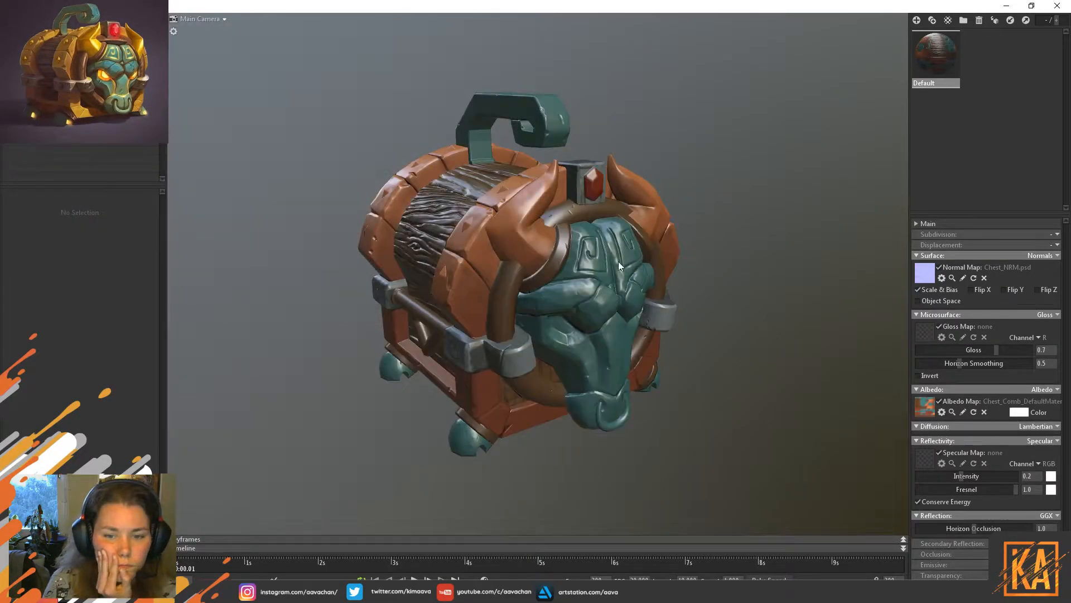
pyautogui.click(925, 330)
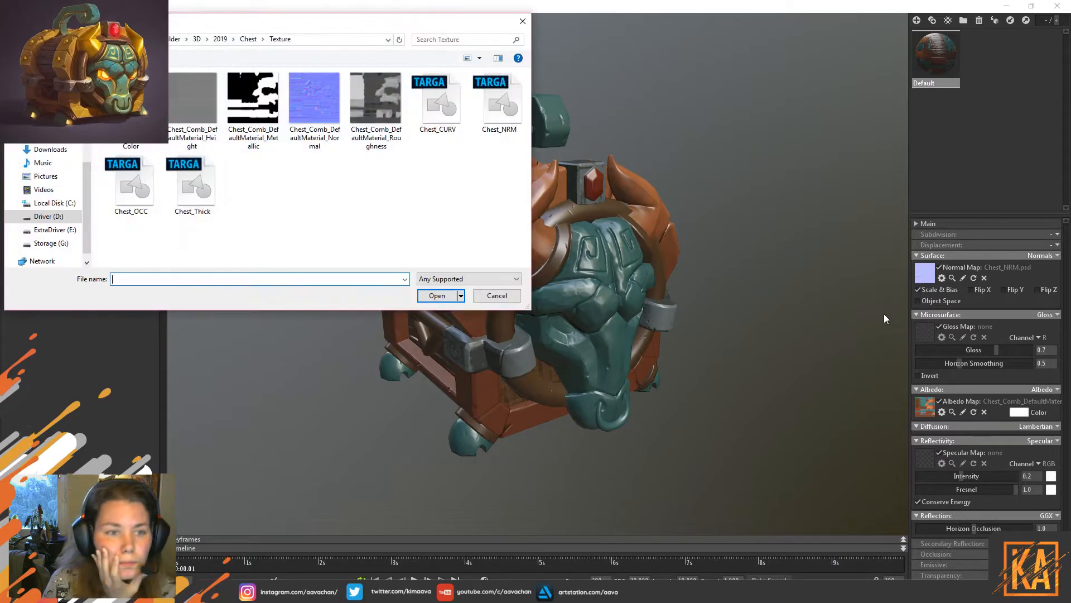
pyautogui.click(497, 296)
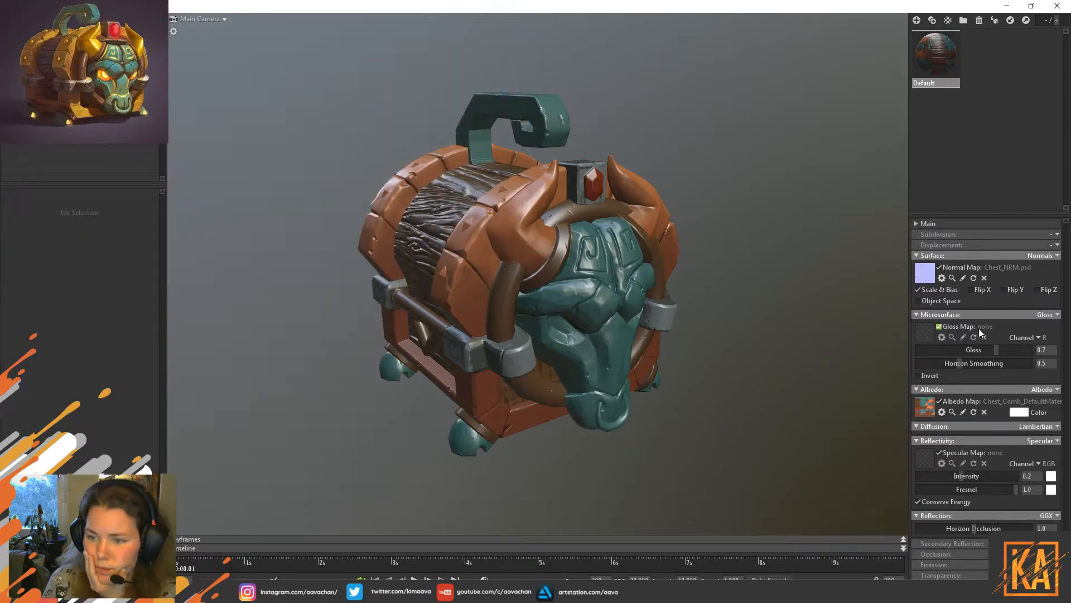
pyautogui.click(1048, 315)
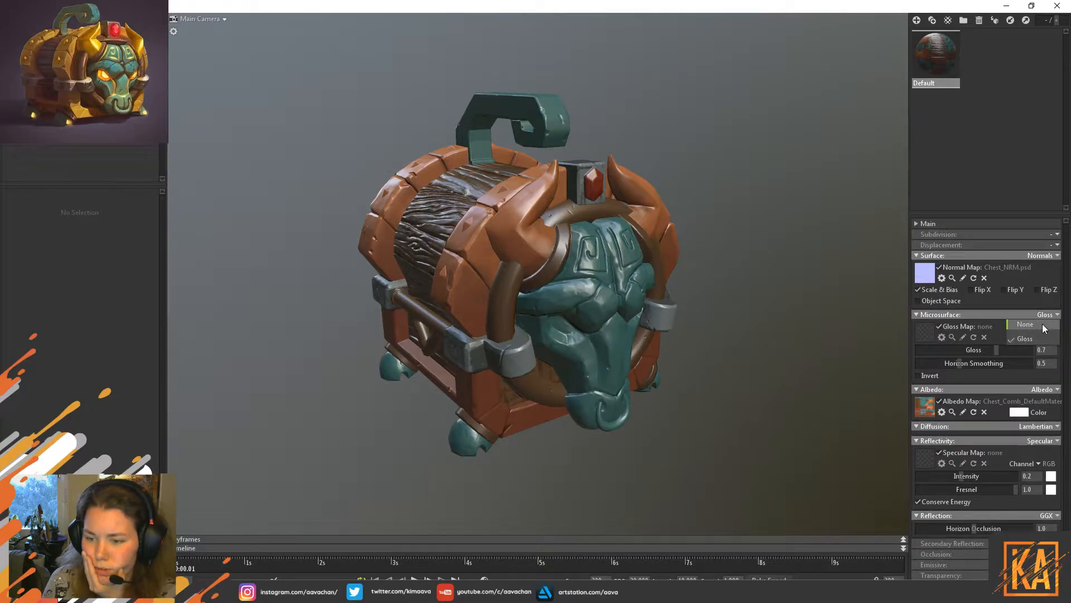
# Add a new material to compare its microsurface settings, and reselect the Default material.
pyautogui.click(916, 21)
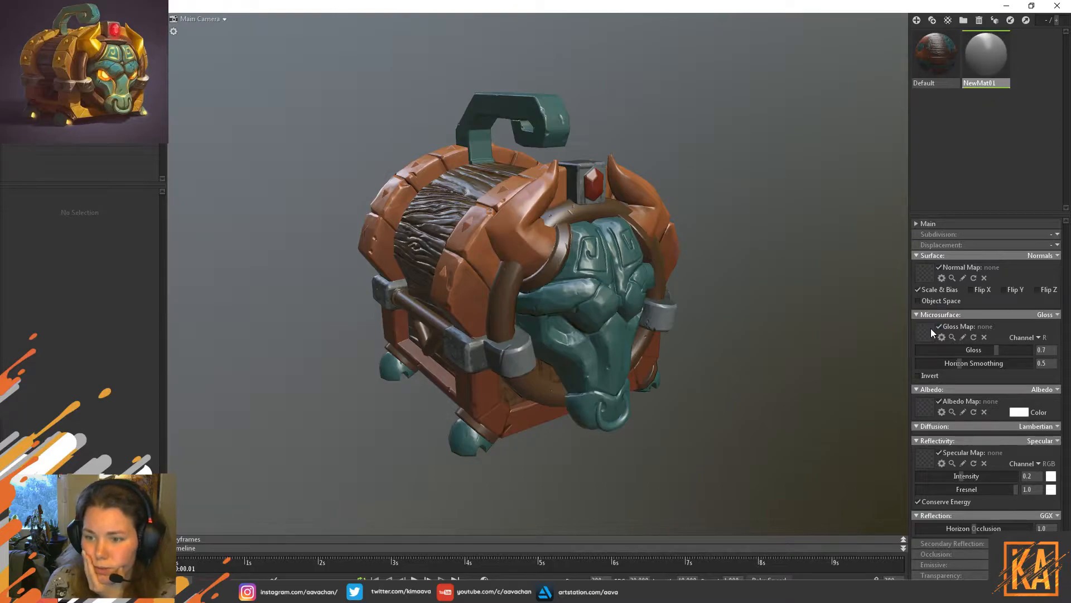
pyautogui.click(954, 66)
pyautogui.click(986, 61)
pyautogui.click(923, 58)
# Load Chest_Comb_DefaultMaterial_Roughness as the Default material's gloss map.
pyautogui.click(923, 333)
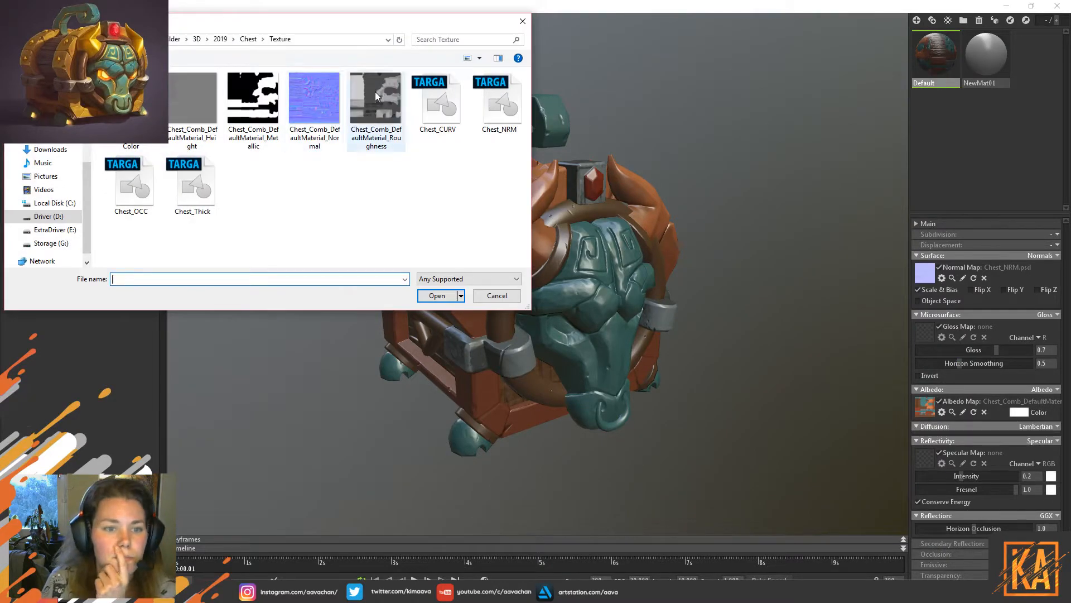
pyautogui.click(375, 91)
pyautogui.click(438, 296)
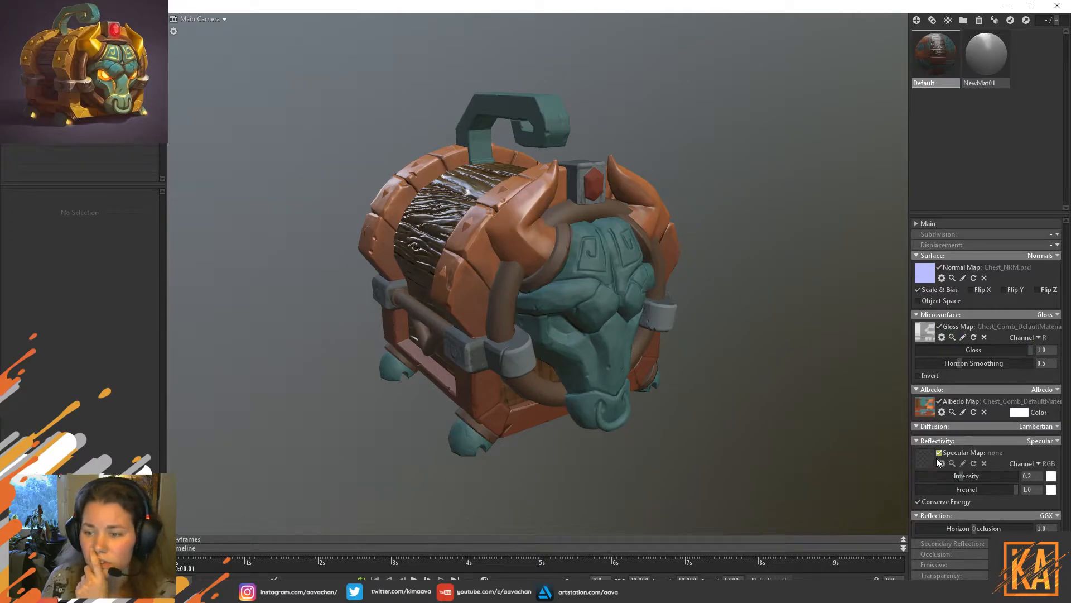
# Set the material's reflectivity to Metalness and load Chest_Comb_DefaultMaterial_Metallic as its metalness map.
pyautogui.click(1049, 441)
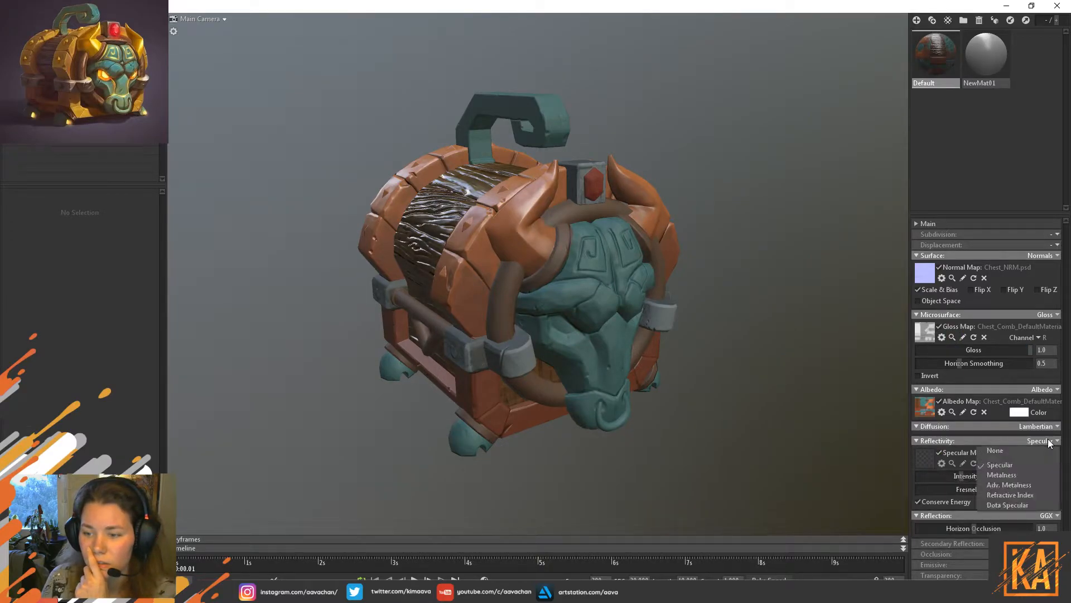
pyautogui.click(1002, 475)
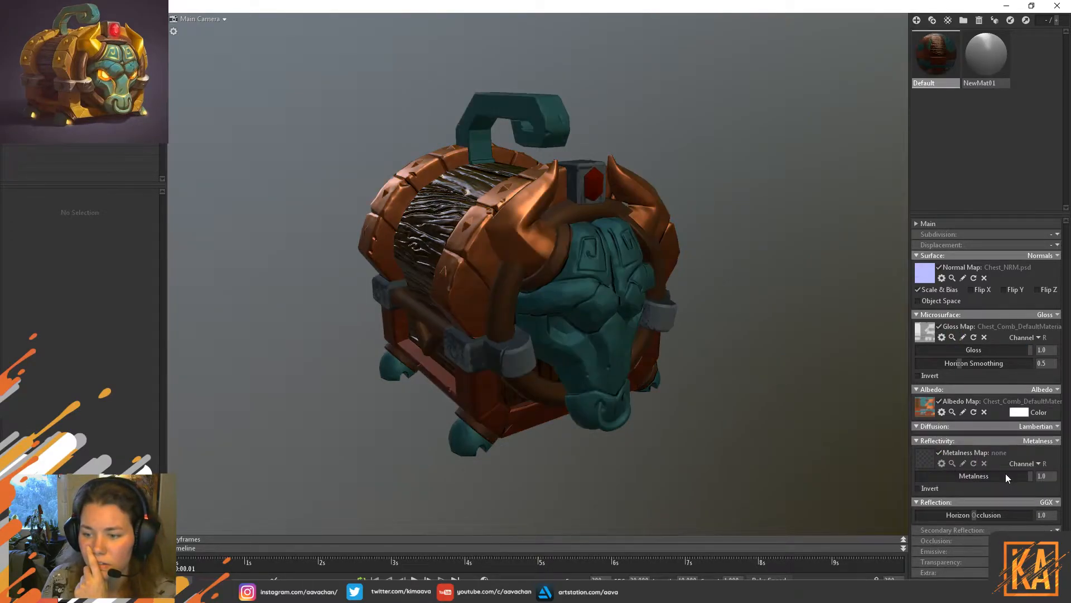
pyautogui.click(923, 461)
pyautogui.click(253, 106)
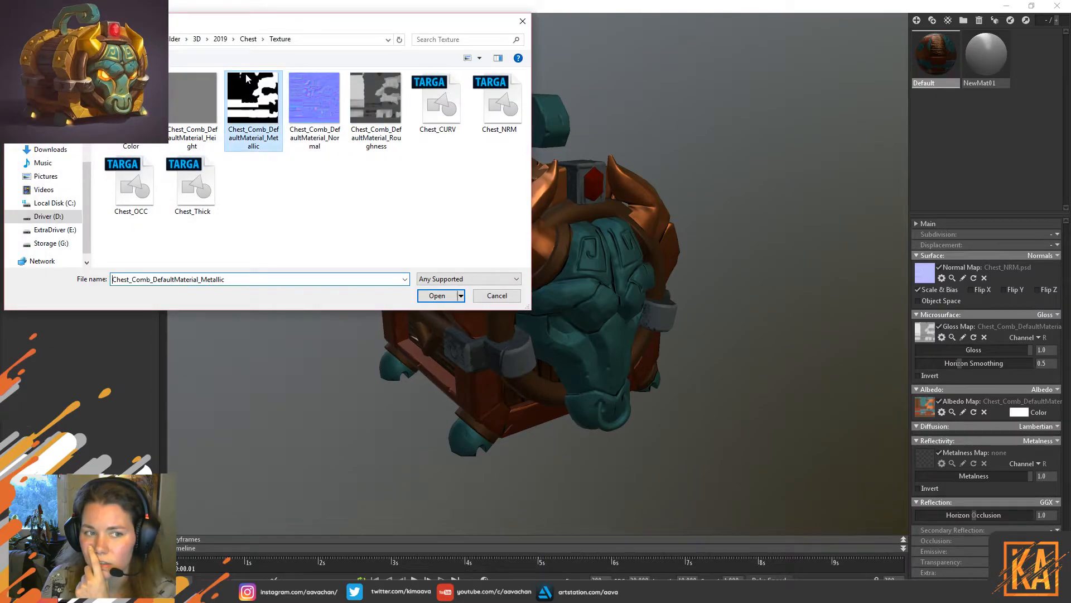
pyautogui.click(437, 296)
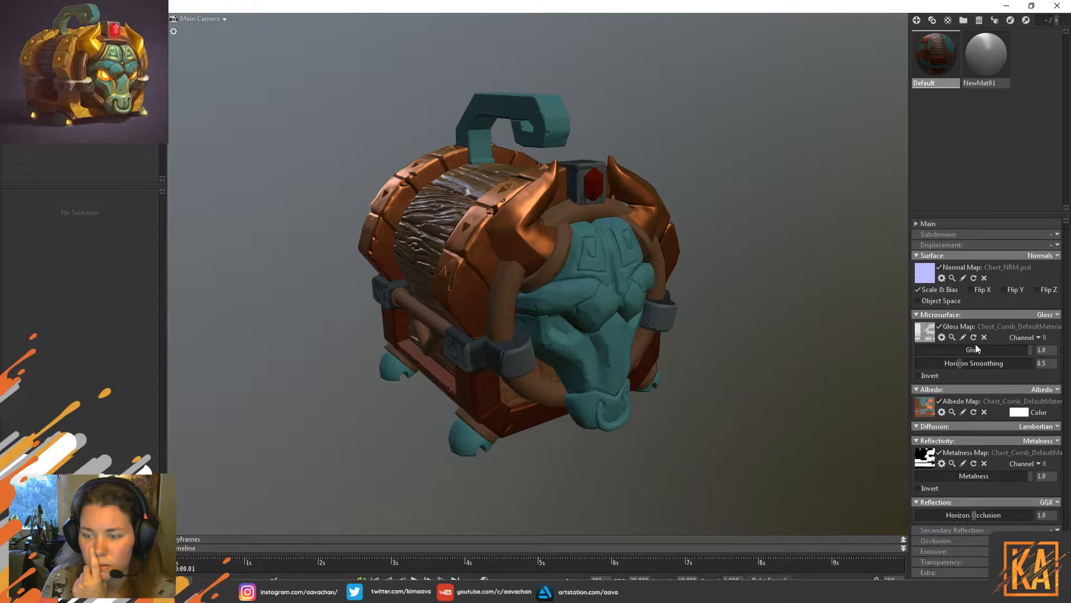
# Try inverting the metalness and gloss maps and shifting their strengths on the Default material.
pyautogui.click(925, 488)
pyautogui.click(926, 488)
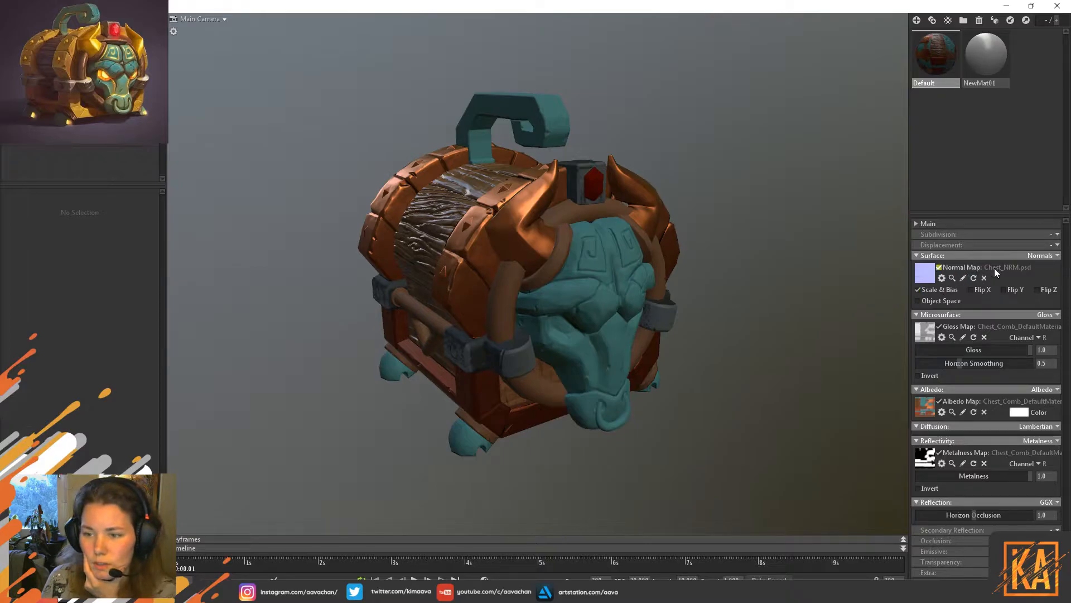
pyautogui.moveTo(1030, 350)
pyautogui.mouseDown()
pyautogui.moveTo(917, 361)
pyautogui.moveTo(1032, 357)
pyautogui.mouseUp()
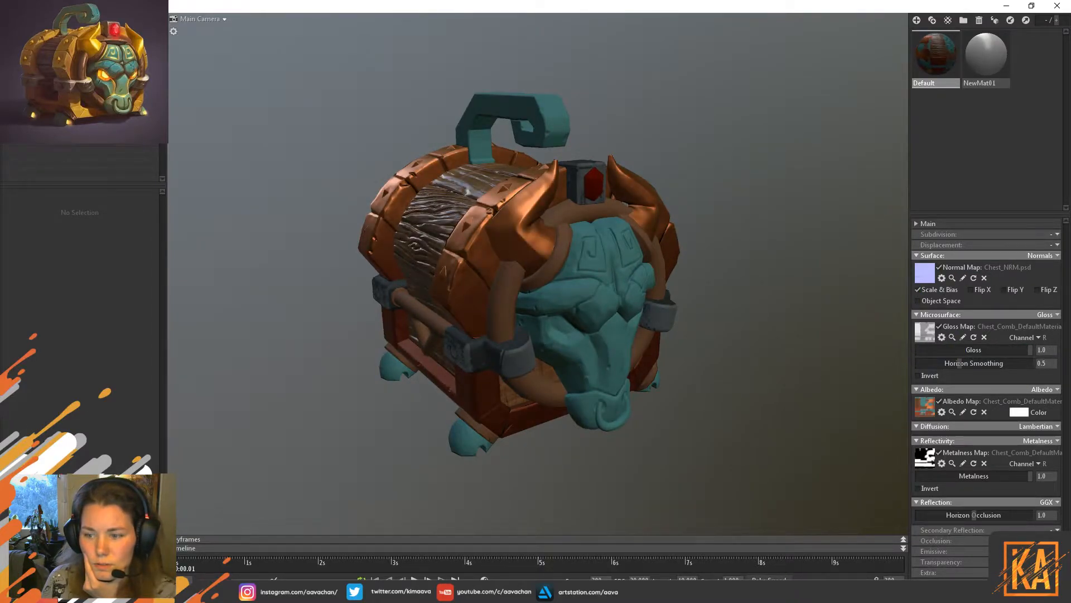
pyautogui.click(927, 377)
pyautogui.click(928, 377)
pyautogui.moveTo(1018, 475); pyautogui.dragTo(1061, 476)
pyautogui.click(926, 488)
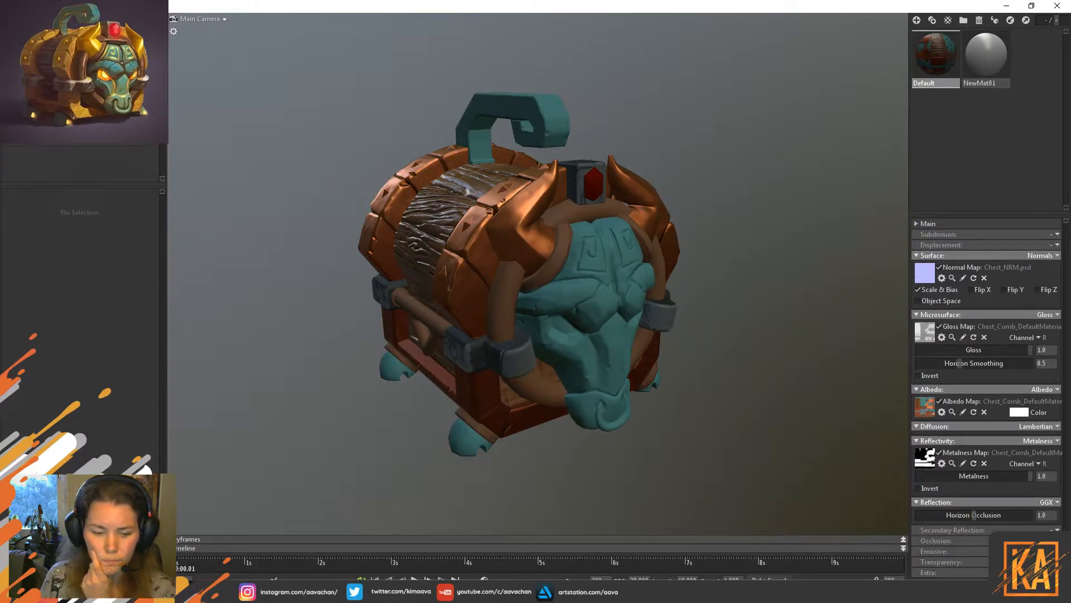
# Compare the chest's shading between Substance Painter and Marmoset Toolbag, and inspect the lid's planks and trim in Substance Painter.
pyautogui.hotkey('alt', 'Tab')
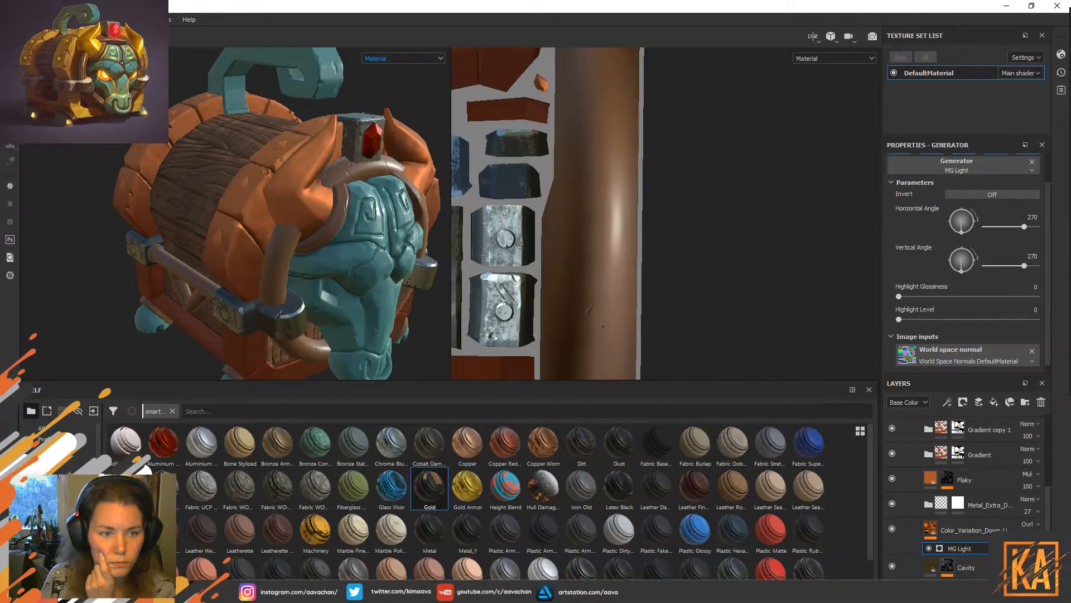
pyautogui.hotkey('alt', 'Tab')
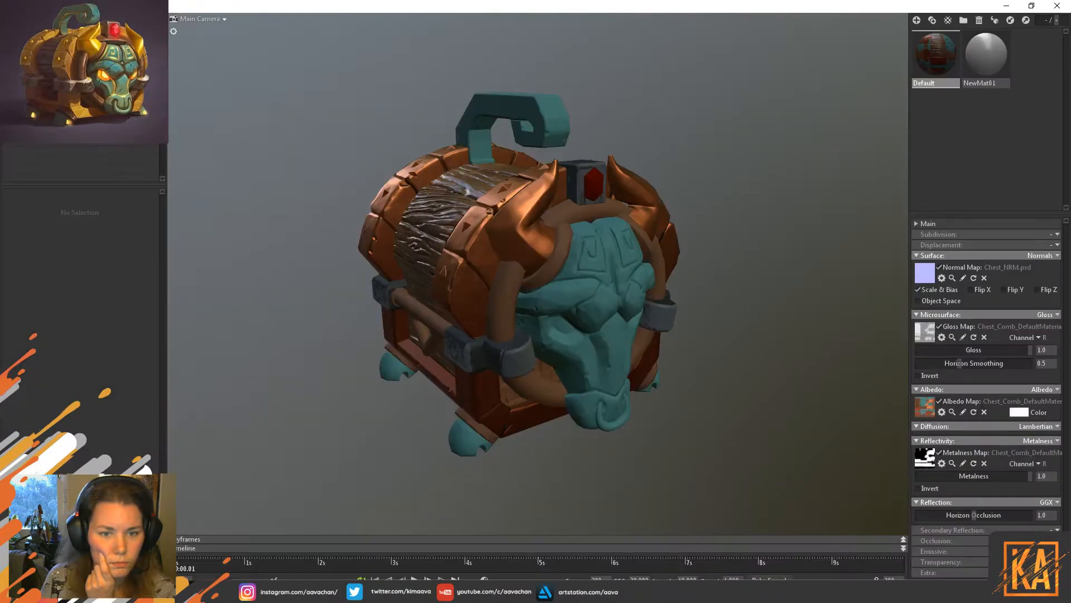
pyautogui.hotkey('alt', 'Tab')
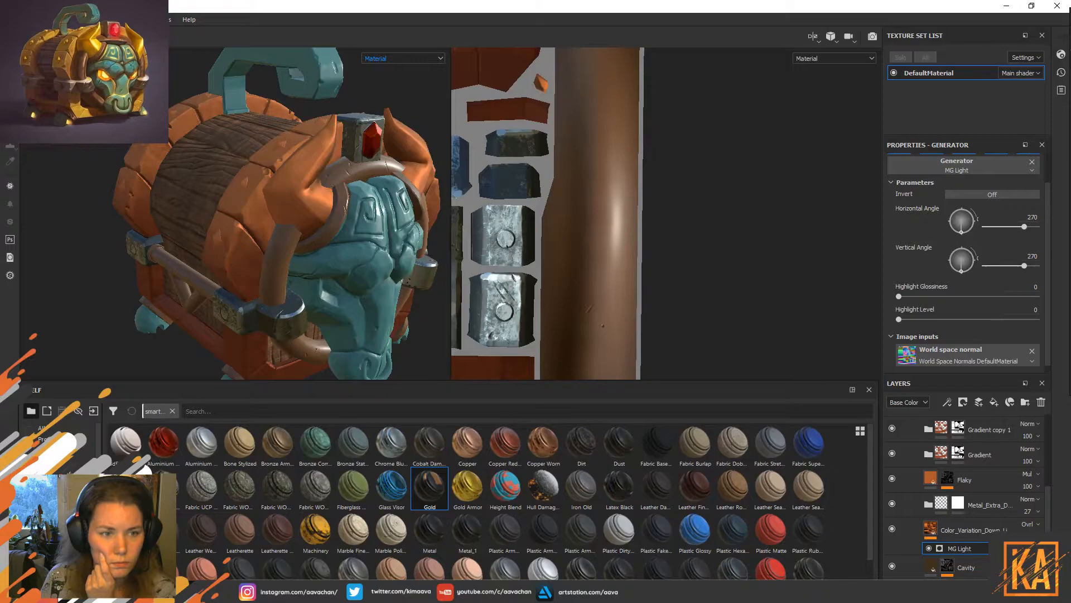
pyautogui.keyDown('alt'); pyautogui.moveTo(62, 294); pyautogui.dragTo(127, 198); pyautogui.keyUp('alt')
pyautogui.keyDown('alt'); pyautogui.moveTo(128, 197); pyautogui.dragTo(271, 241, button='right'); pyautogui.keyUp('alt')
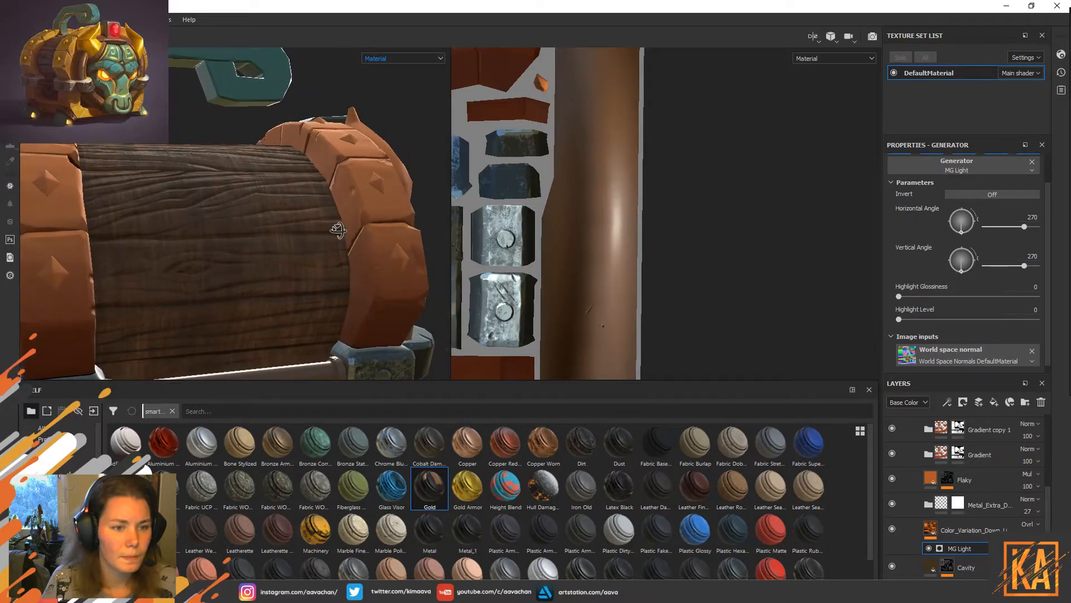
# Inspect the whole chest from the front corner in Substance Painter, and view the same angle in Marmoset Toolbag.
pyautogui.keyDown('alt'); pyautogui.moveTo(338, 229); pyautogui.dragTo(324, 314); pyautogui.keyUp('alt')
pyautogui.keyDown('alt'); pyautogui.moveTo(324, 310); pyautogui.dragTo(98, 175, button='right'); pyautogui.keyUp('alt')
pyautogui.keyDown('alt'); pyautogui.moveTo(98, 175); pyautogui.dragTo(213, 219); pyautogui.keyUp('alt')
pyautogui.keyDown('alt'); pyautogui.moveTo(212, 220); pyautogui.dragTo(190, 189, button='middle'); pyautogui.keyUp('alt')
pyautogui.keyDown('alt'); pyautogui.moveTo(190, 189); pyautogui.dragTo(262, 217); pyautogui.keyUp('alt')
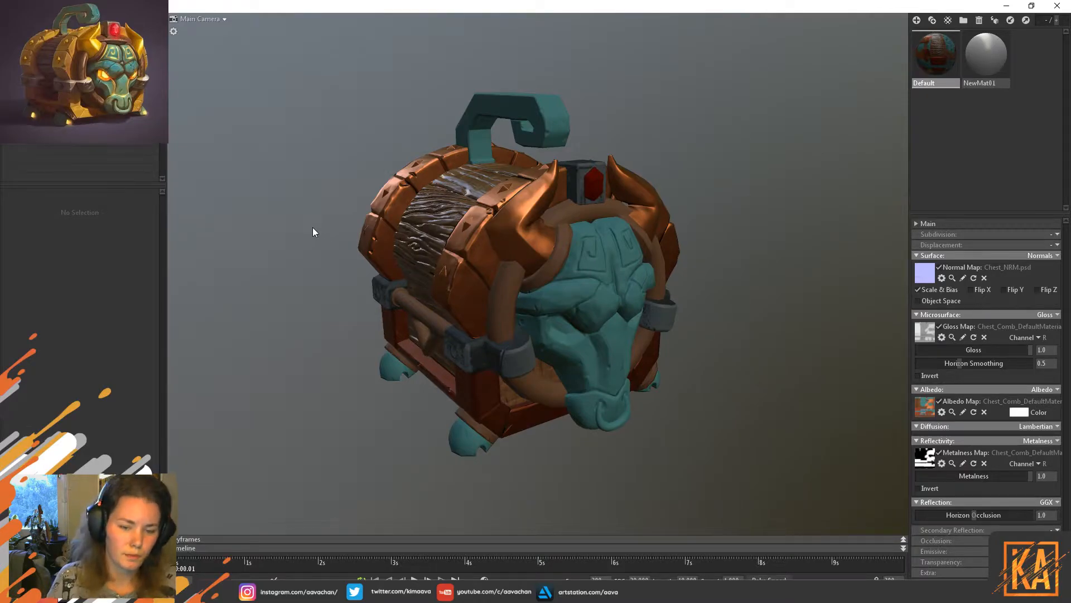
pyautogui.moveTo(307, 229)
pyautogui.mouseDown()
pyautogui.moveTo(359, 251)
pyautogui.moveTo(430, 244)
pyautogui.moveTo(474, 201)
pyautogui.moveTo(503, 199)
pyautogui.moveTo(488, 226)
pyautogui.moveTo(399, 265)
pyautogui.moveTo(283, 275)
pyautogui.moveTo(294, 222)
pyautogui.moveTo(322, 231)
pyautogui.mouseUp()
pyautogui.moveTo(512, 225); pyautogui.dragTo(818, 363)
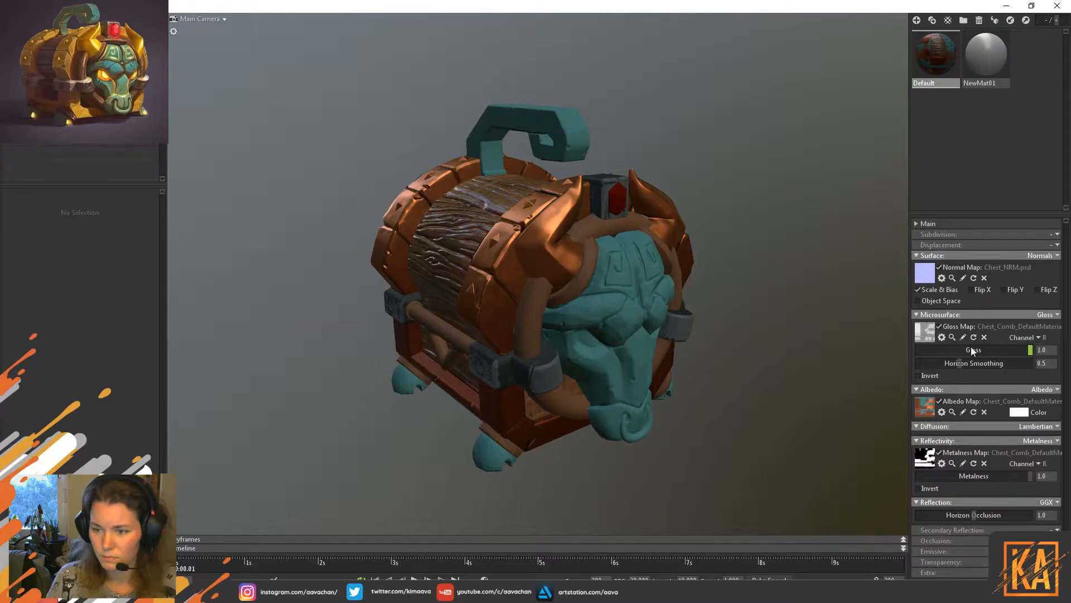
# Set the Default material's horizon smoothing to 0.657 and test lower gloss values, restoring the gloss to 1.0.
pyautogui.moveTo(959, 362)
pyautogui.mouseDown()
pyautogui.moveTo(887, 360)
pyautogui.moveTo(980, 361)
pyautogui.moveTo(884, 346)
pyautogui.moveTo(980, 350)
pyautogui.mouseUp()
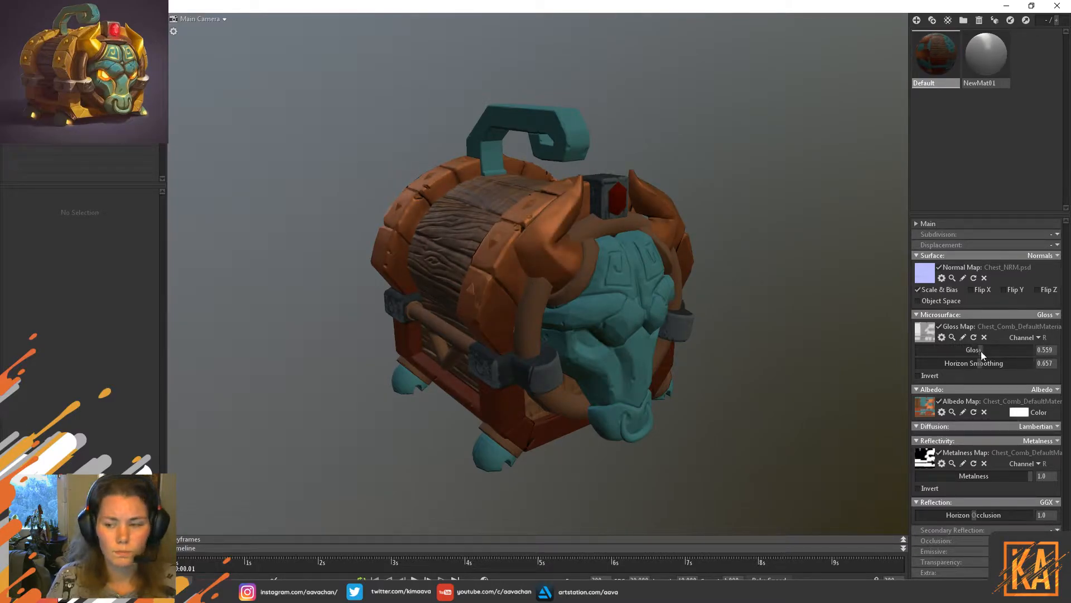
pyautogui.moveTo(970, 472); pyautogui.dragTo(1031, 485)
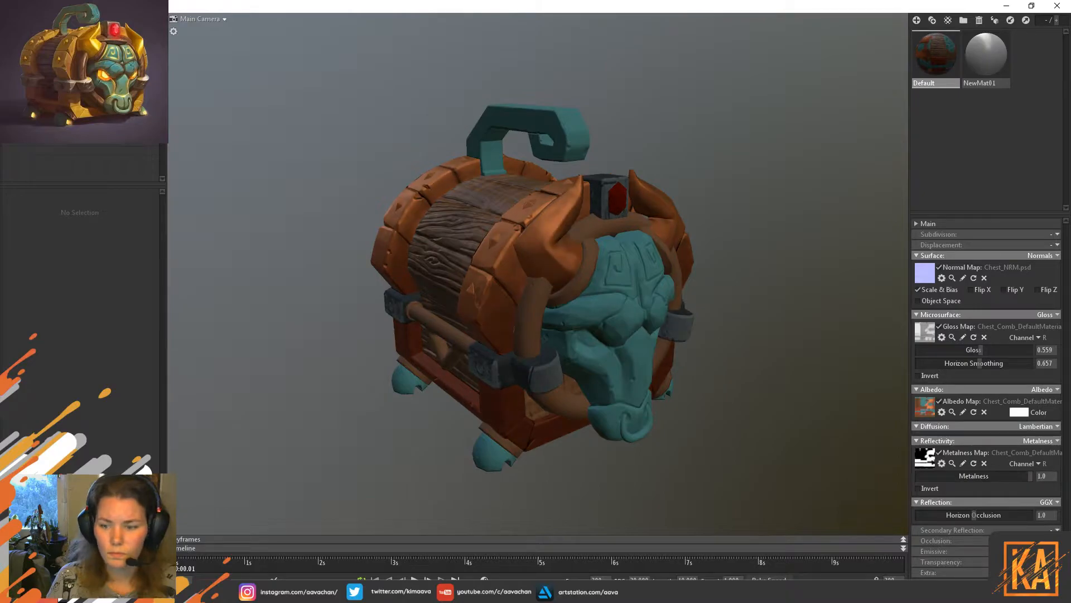
pyautogui.moveTo(980, 350); pyautogui.dragTo(915, 356)
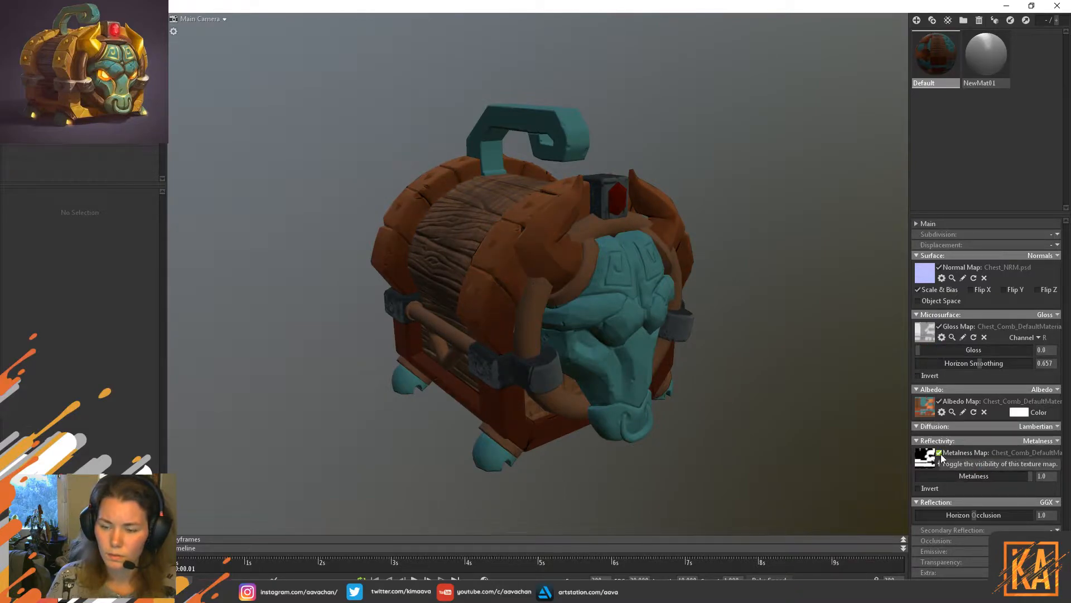
pyautogui.click(939, 454)
pyautogui.click(939, 454)
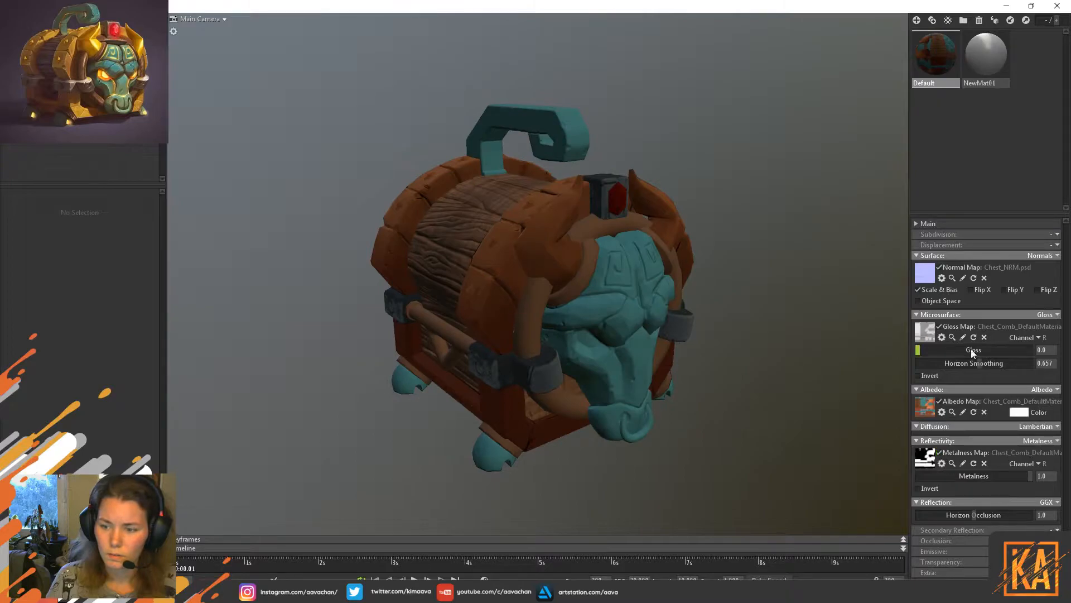
pyautogui.moveTo(974, 353); pyautogui.dragTo(1057, 356)
# Try disabling and inverting the Default material's metalness map.
pyautogui.click(940, 453)
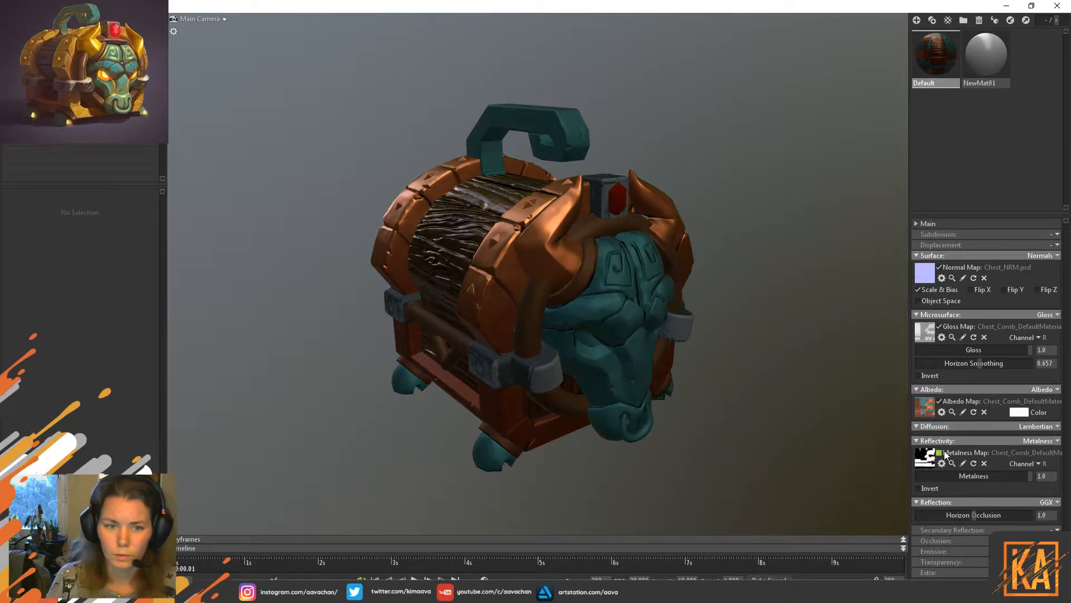
pyautogui.click(940, 453)
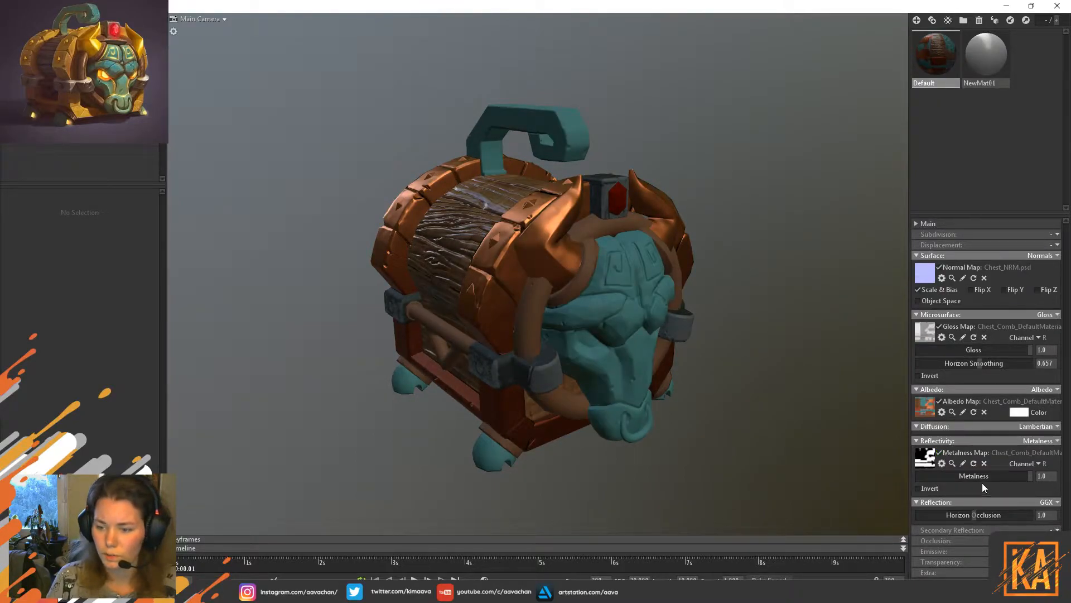
pyautogui.click(926, 488)
pyautogui.click(926, 487)
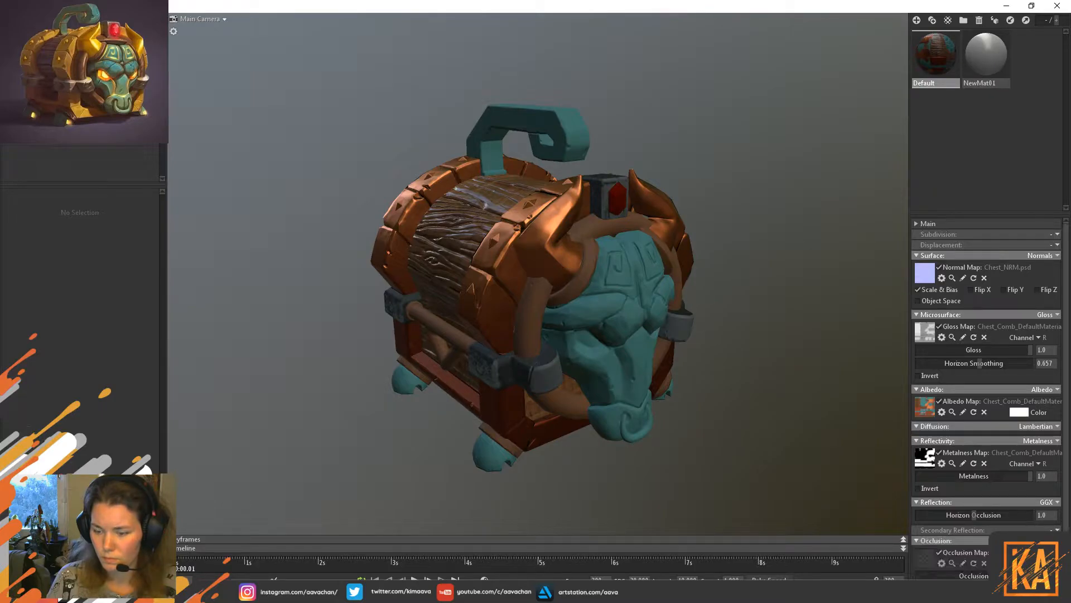
# Load Chest_OCC as the Default material's occlusion map.
pyautogui.click(925, 561)
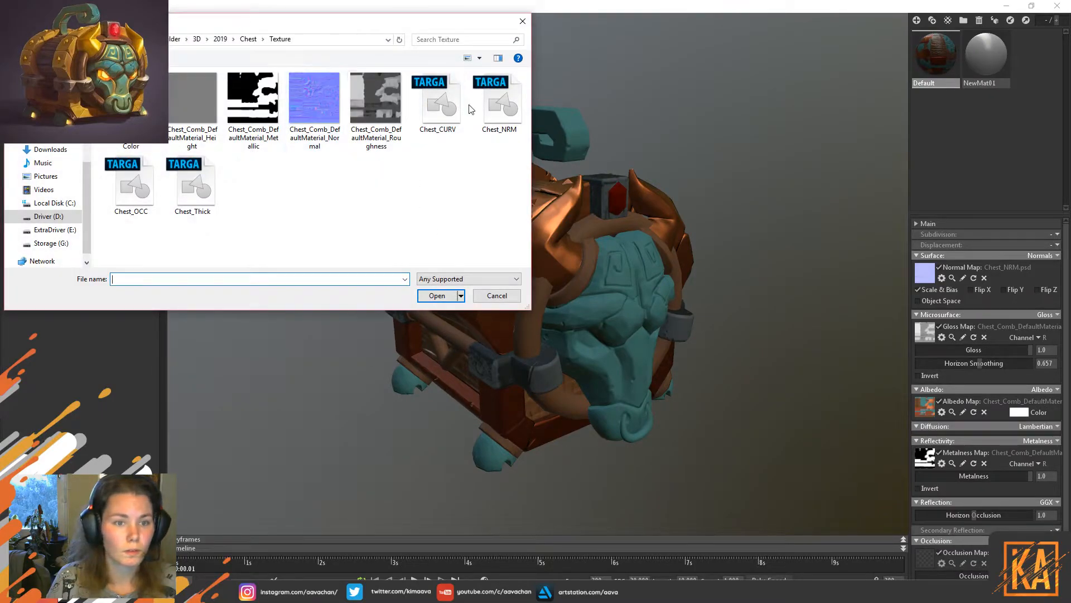
pyautogui.click(131, 184)
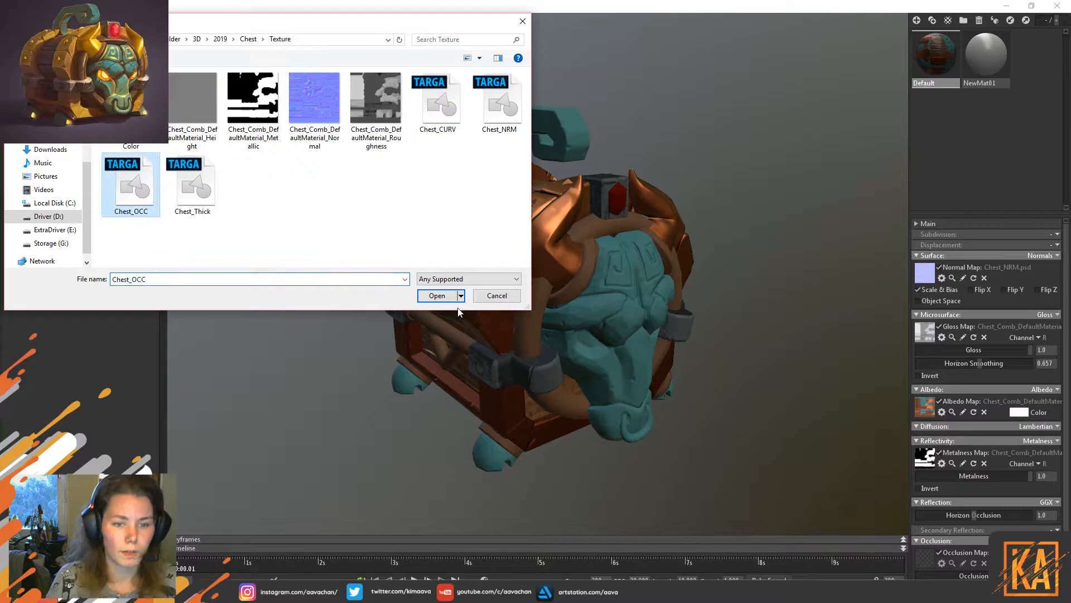
pyautogui.click(440, 296)
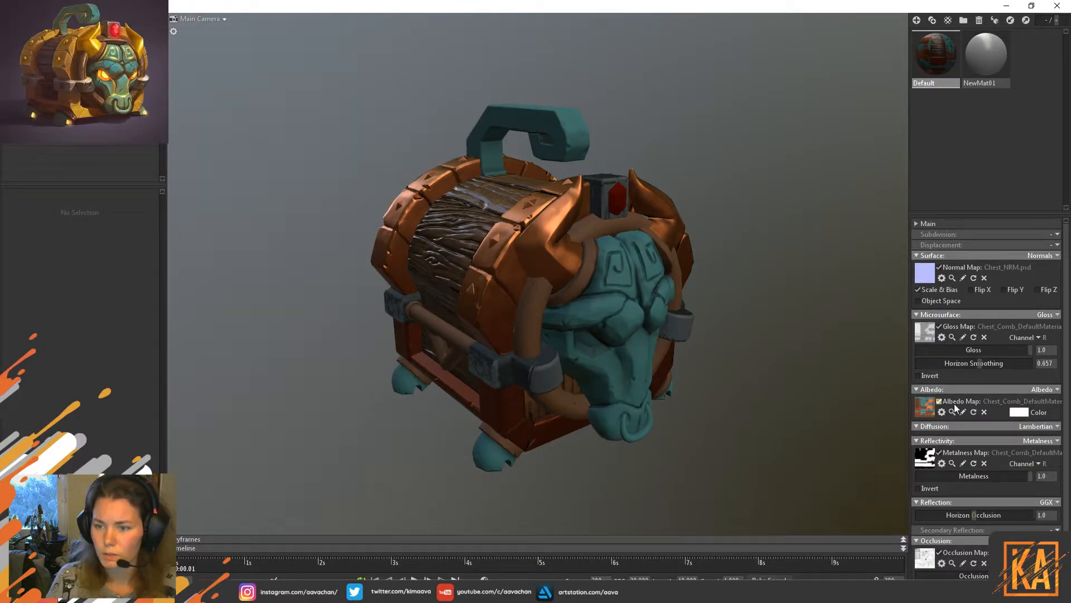
# Try the Dota Color albedo mode on the Default material with the chest's exported color texture as its color map.
pyautogui.click(1048, 390)
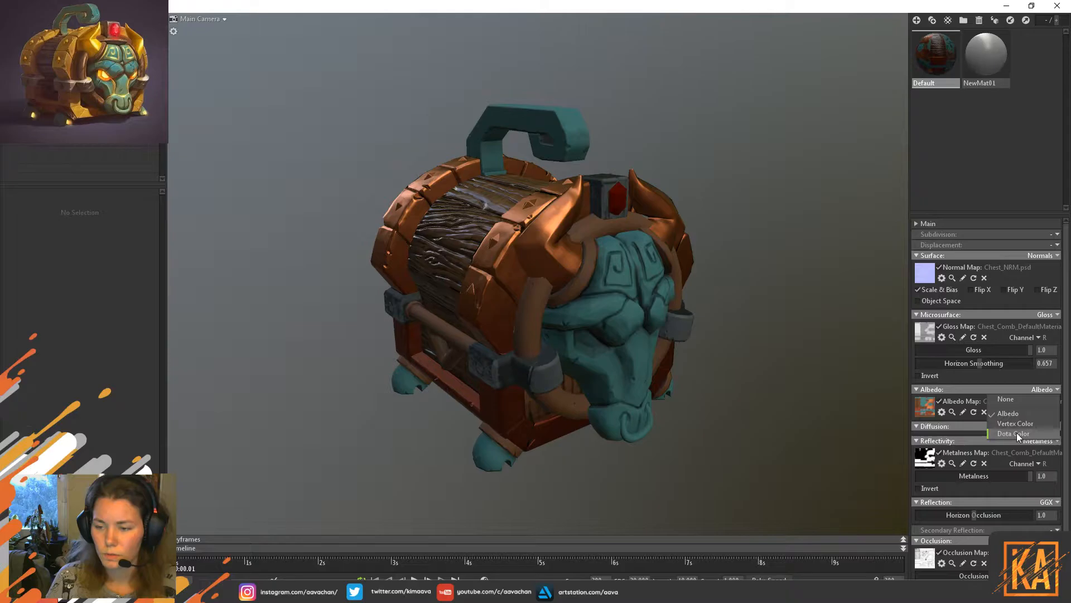
pyautogui.click(998, 439)
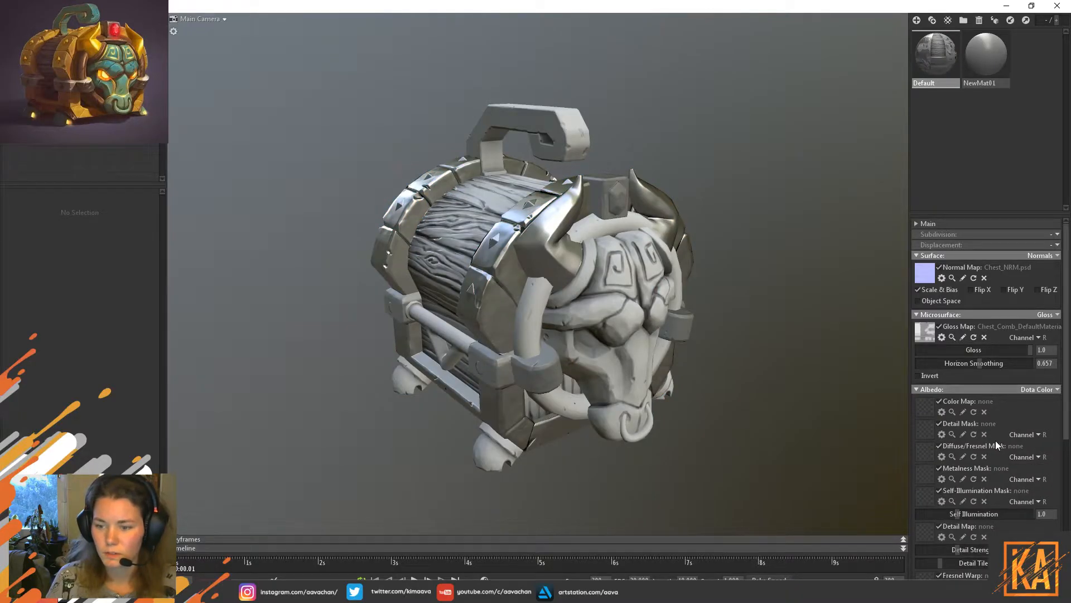
pyautogui.scroll(-2, 1024, 438)
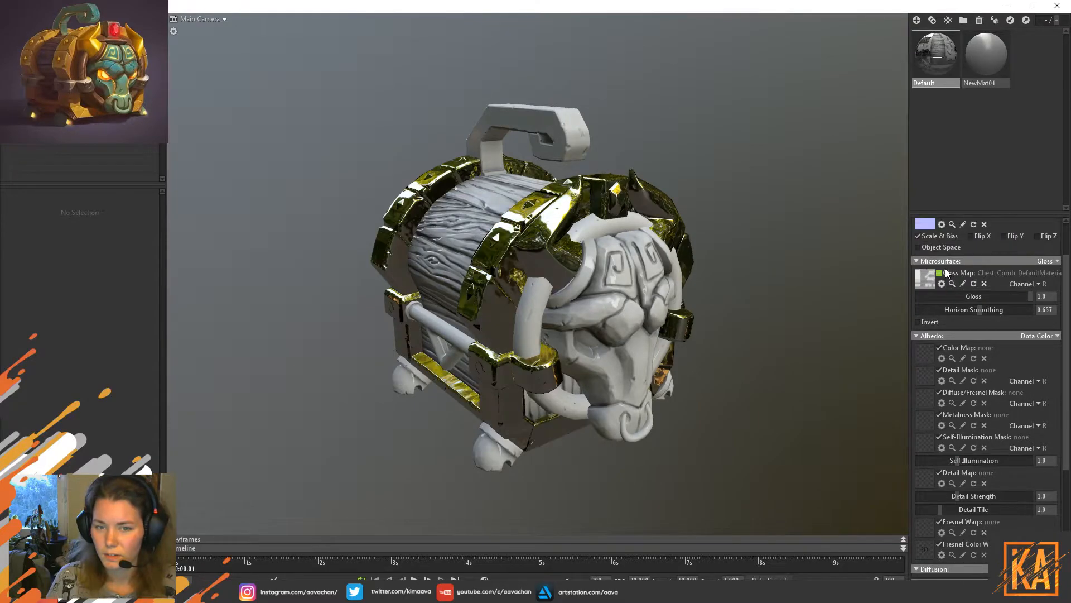
pyautogui.scroll(-2, 974, 529)
pyautogui.scroll(2, 974, 530)
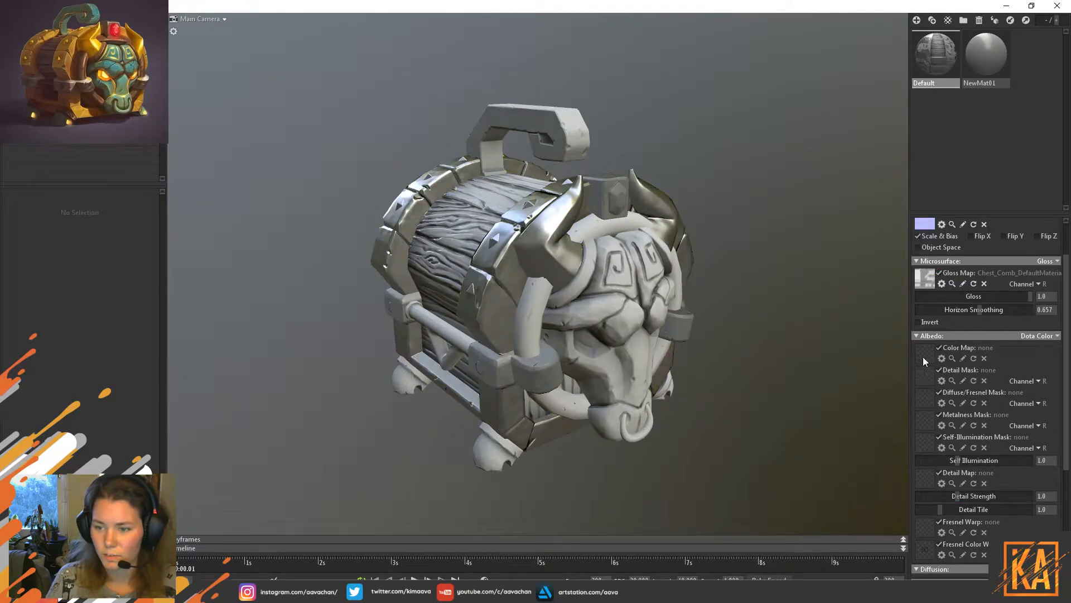
pyautogui.click(925, 356)
pyautogui.click(131, 126)
pyautogui.click(437, 297)
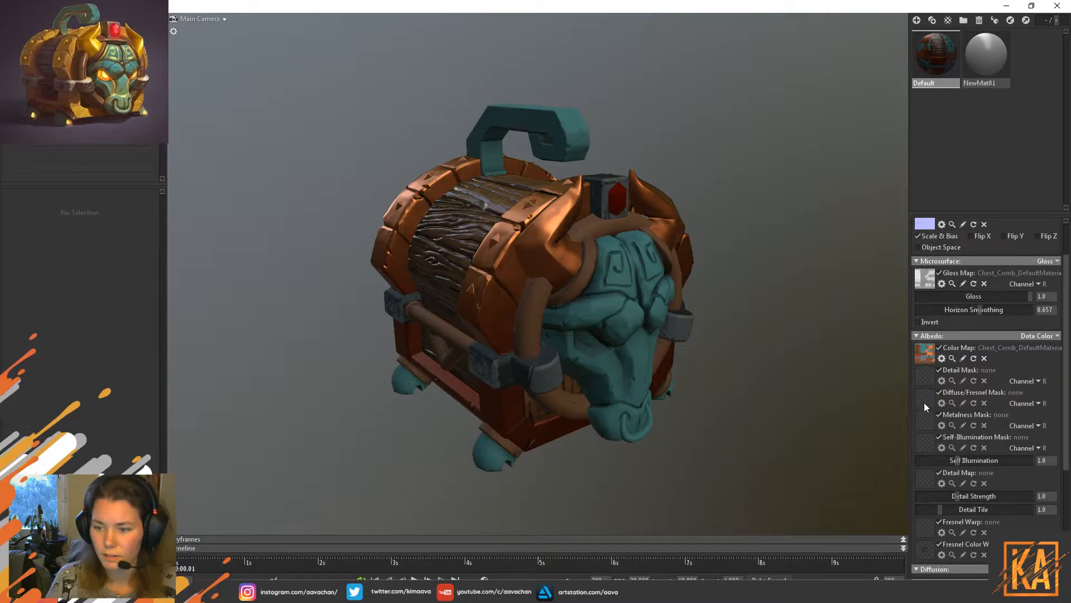
# Try Chest_Comb_DefaultMaterial_Metallic as the metalness mask of the Dota Color shader.
pyautogui.click(922, 418)
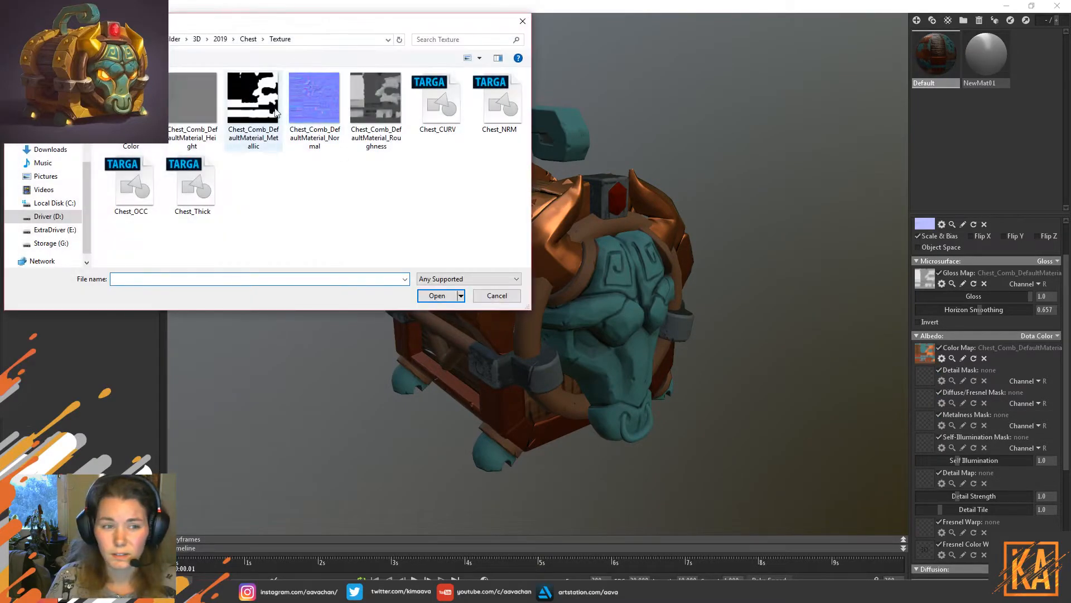
pyautogui.click(253, 111)
pyautogui.click(438, 296)
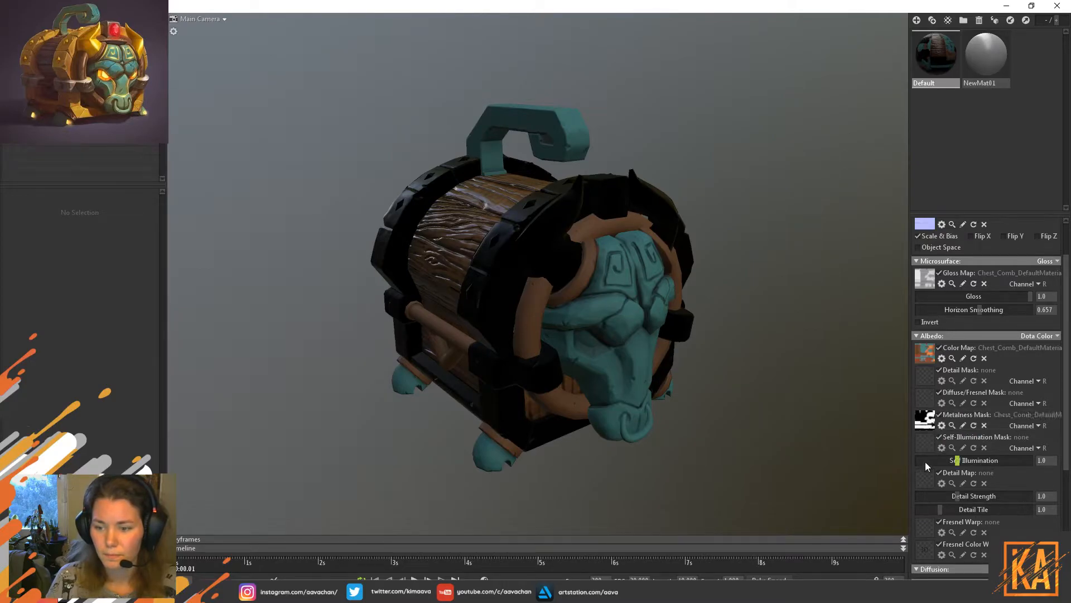
# Return the material to the standard Albedo mode and reload the chest's exported color texture as its albedo map.
pyautogui.click(1057, 335)
pyautogui.click(1021, 347)
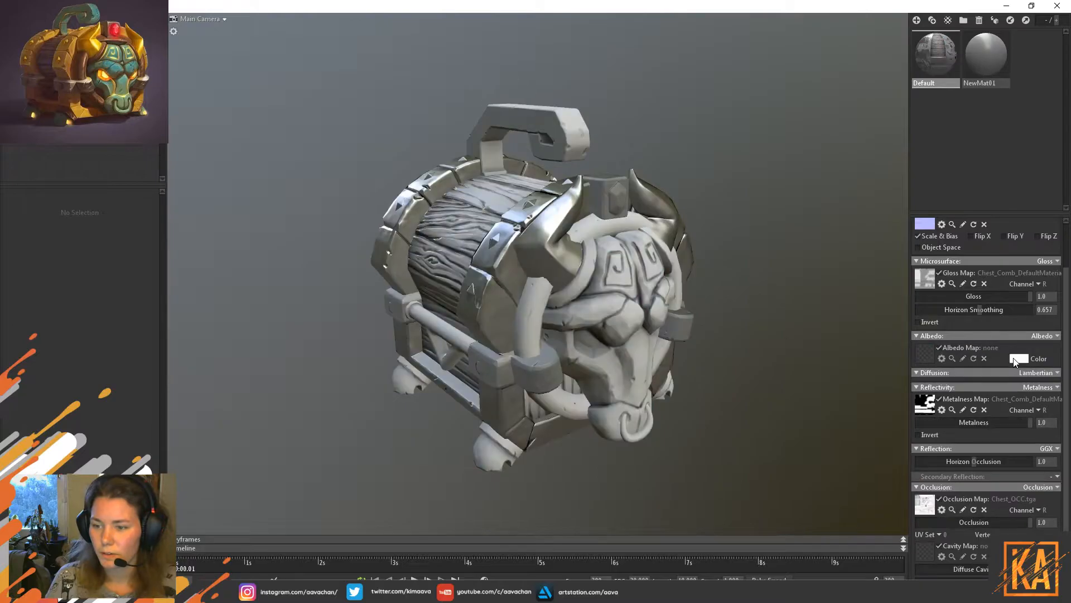
pyautogui.click(924, 355)
pyautogui.click(131, 128)
pyautogui.click(437, 295)
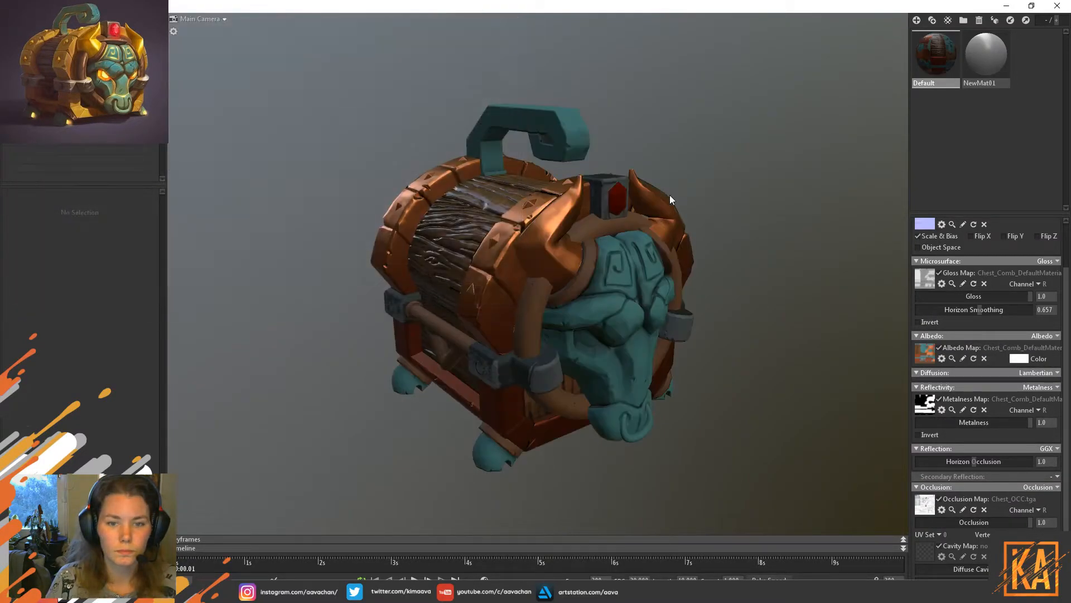
# Set the sky light's rotation to 126 and switch its backdrop mode to Color.
pyautogui.click(25, 35)
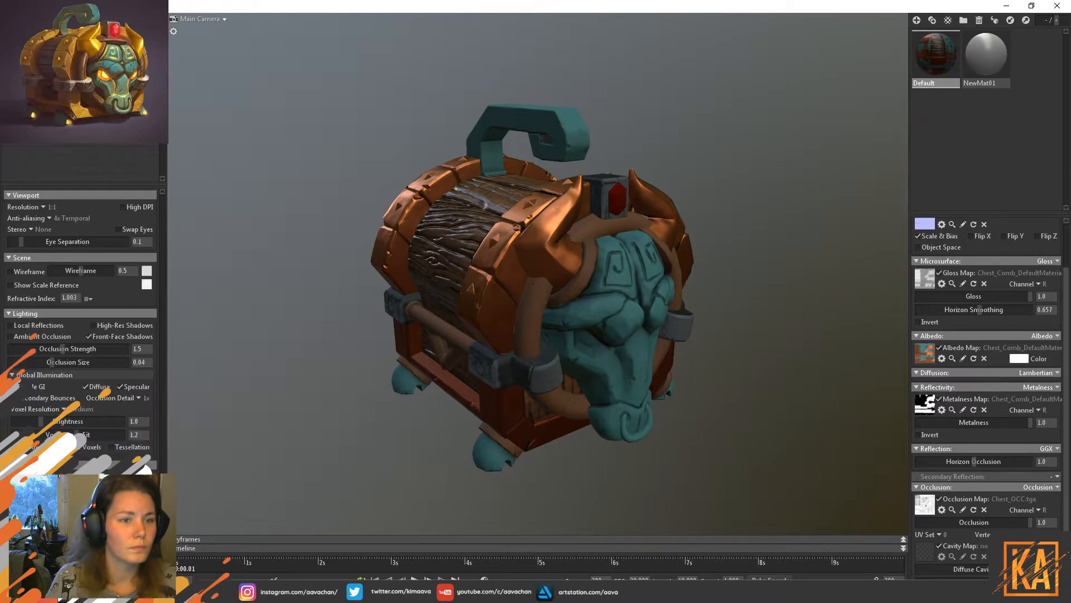
pyautogui.click(25, 57)
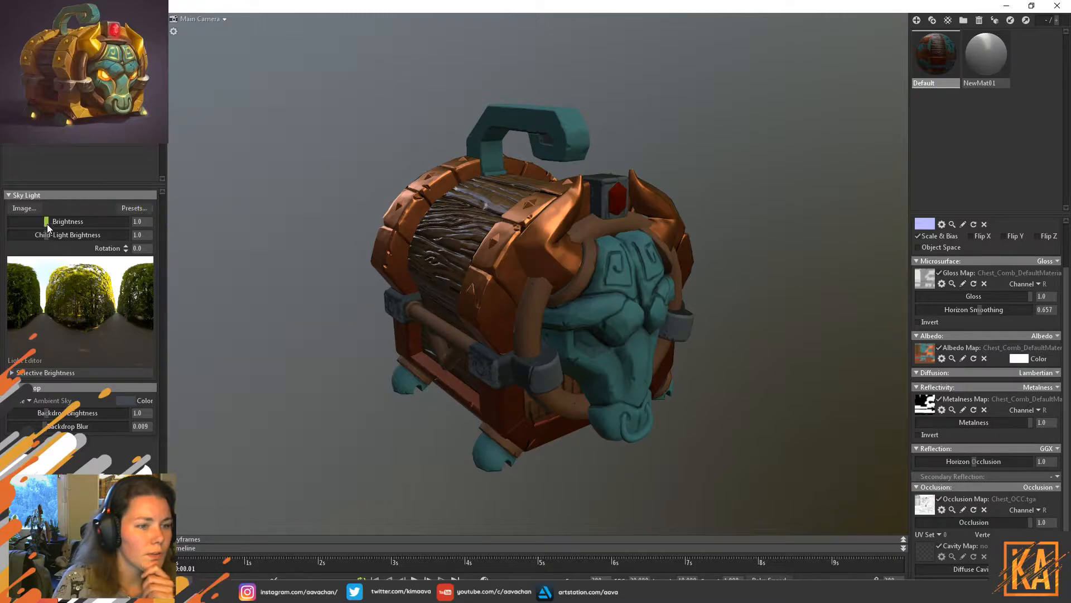
pyautogui.moveTo(125, 249)
pyautogui.mouseDown()
pyautogui.moveTo(126, 201)
pyautogui.moveTo(126, 262)
pyautogui.mouseUp()
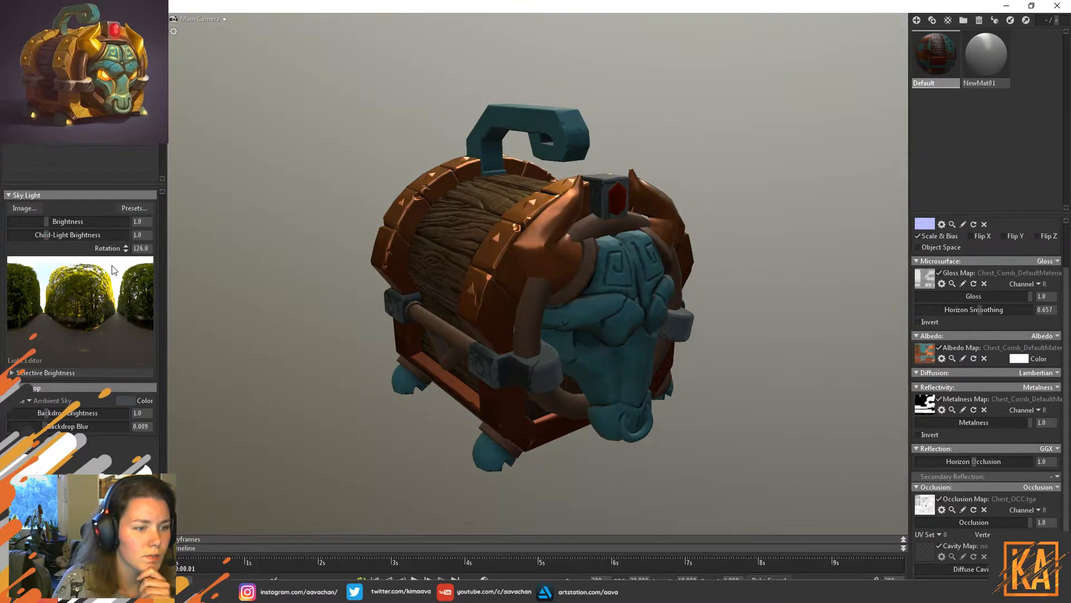
pyautogui.click(47, 402)
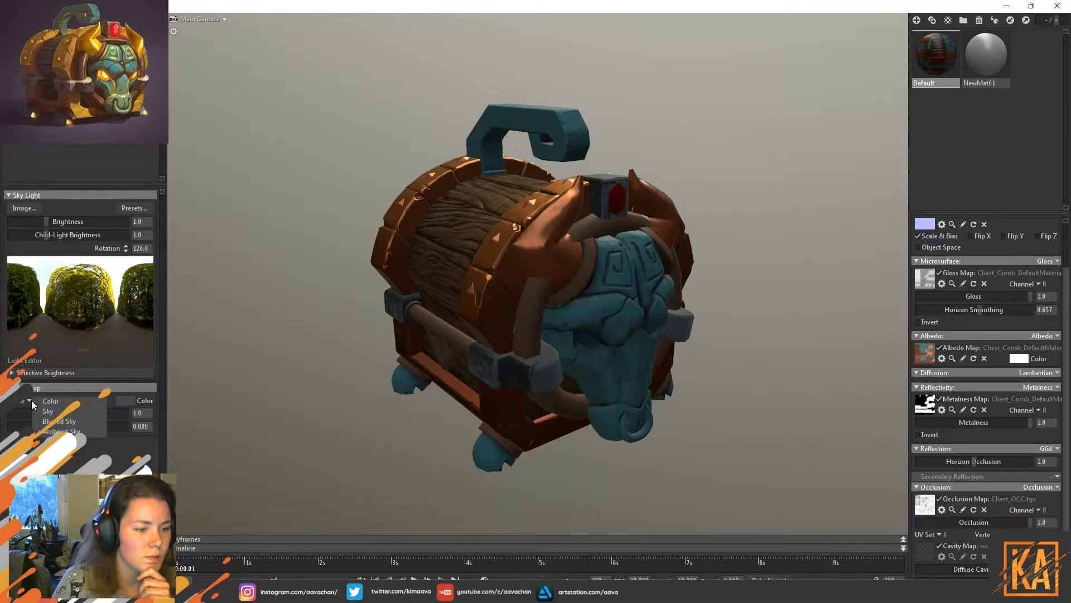
pyautogui.click(47, 402)
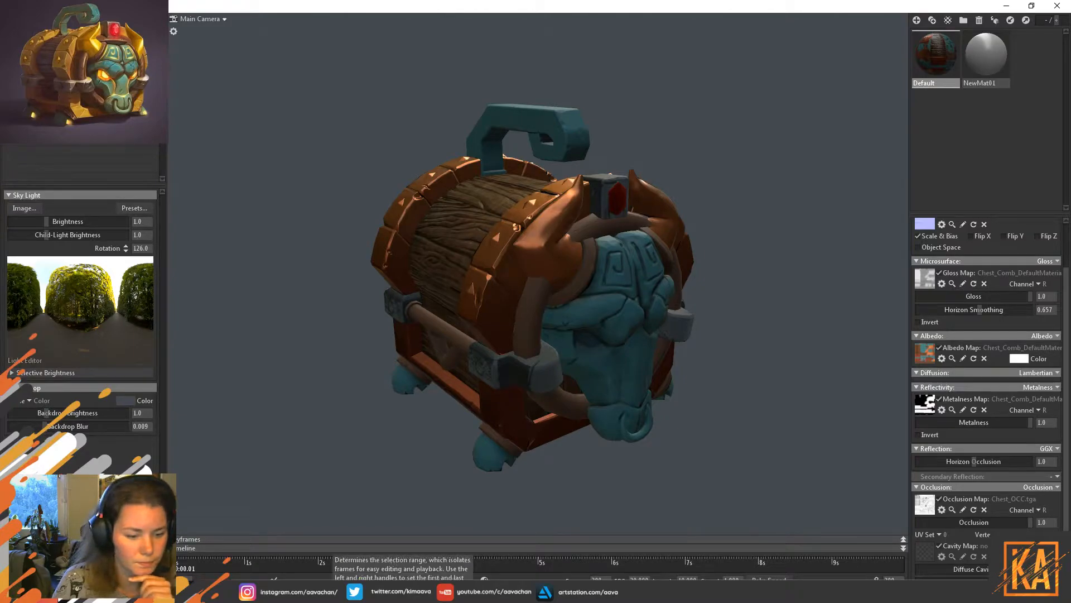
# Compare the relit Marmoset chest with Substance Painter, and examine the chest's front and lid in Substance Painter.
pyautogui.click(288, 591)
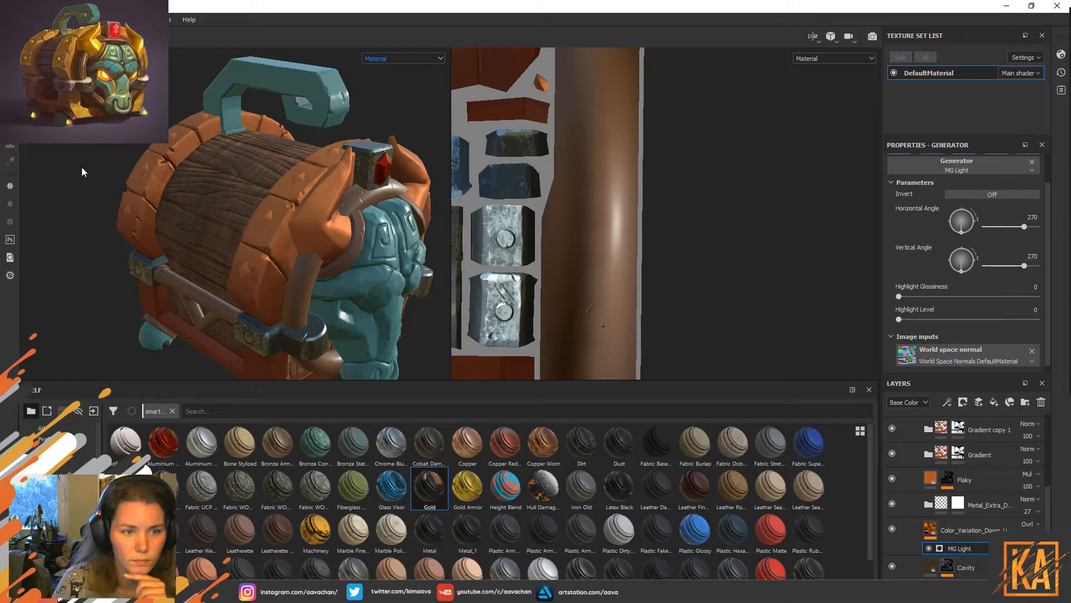
pyautogui.hotkey('alt', 'Tab')
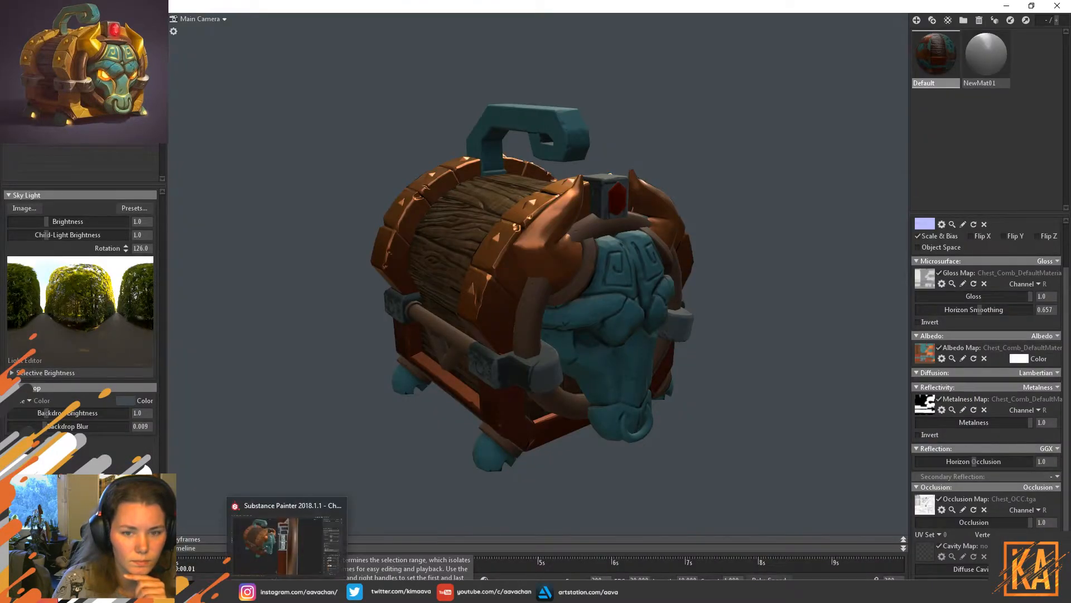
pyautogui.click(286, 591)
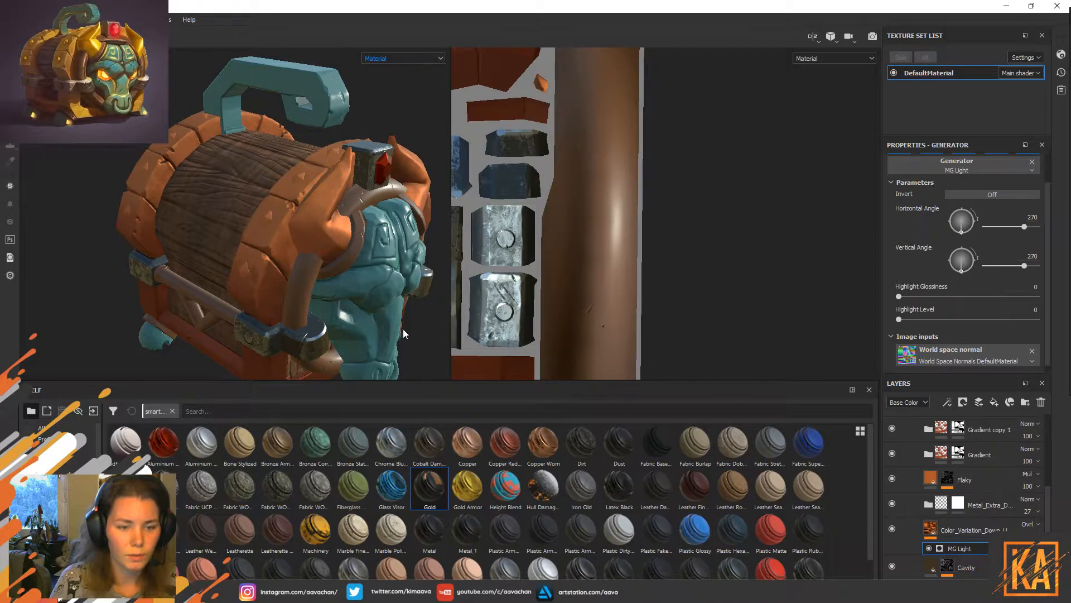
pyautogui.moveTo(412, 318)
pyautogui.keyDown('alt'); pyautogui.mouseDown()
pyautogui.moveTo(421, 290)
pyautogui.moveTo(381, 264)
pyautogui.moveTo(393, 271)
pyautogui.moveTo(330, 253)
pyautogui.moveTo(336, 258)
pyautogui.mouseUp(); pyautogui.keyUp('alt')
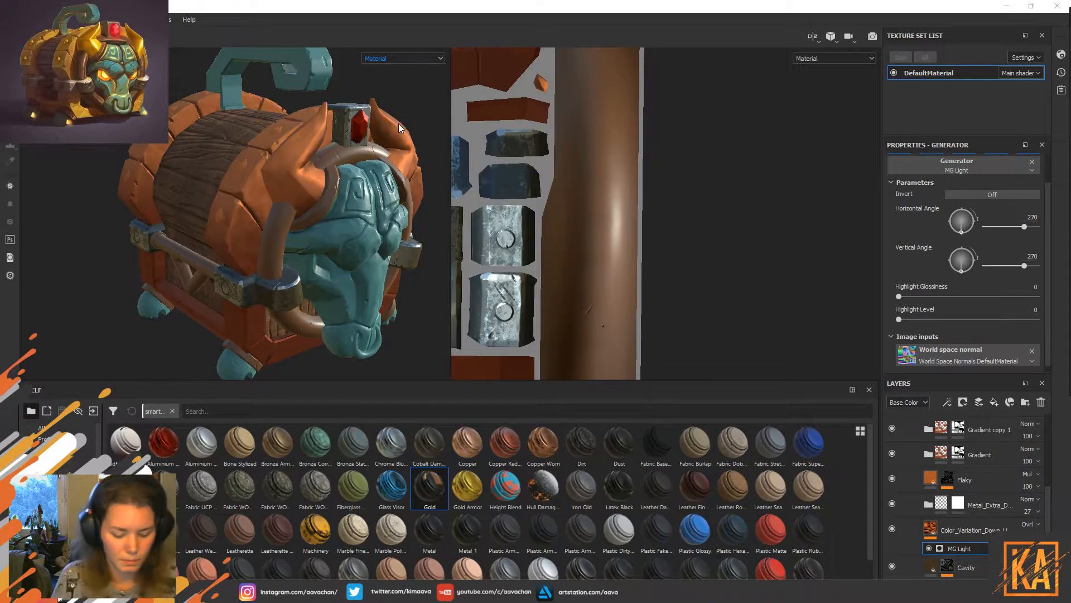
pyautogui.keyDown('alt'); pyautogui.moveTo(406, 92); pyautogui.dragTo(449, 118); pyautogui.keyUp('alt')
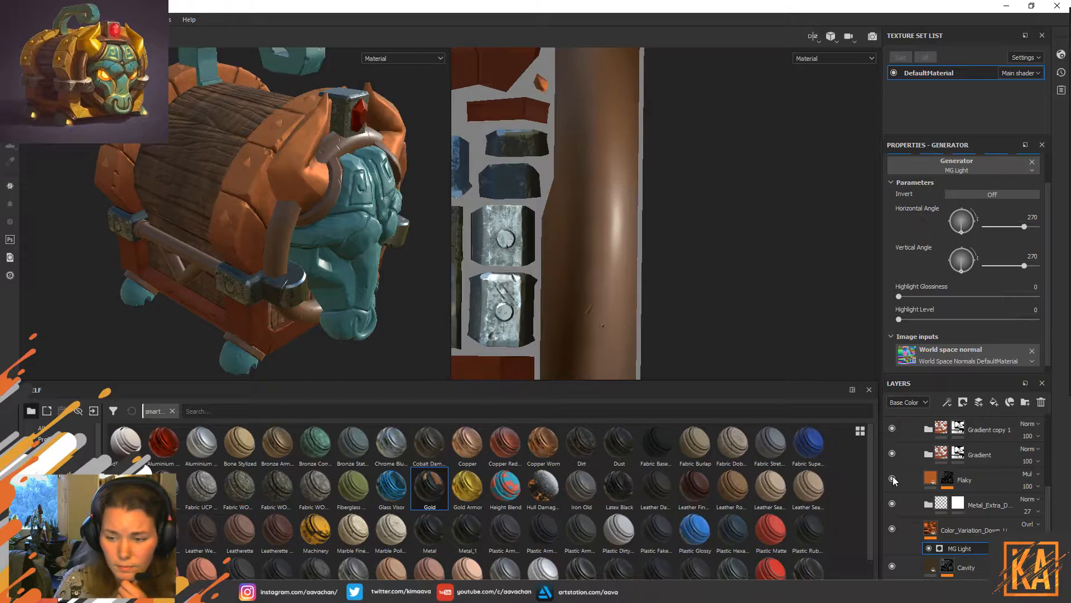
# Hide the three gradient layer folders inside the Gold material group.
pyautogui.scroll(3, 890, 473)
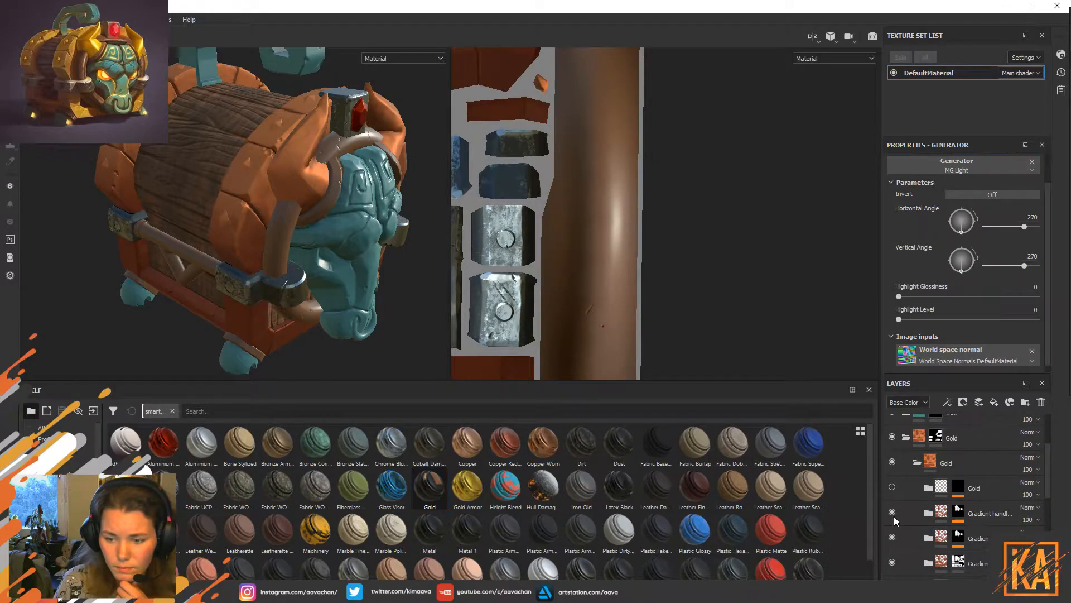
pyautogui.click(892, 537)
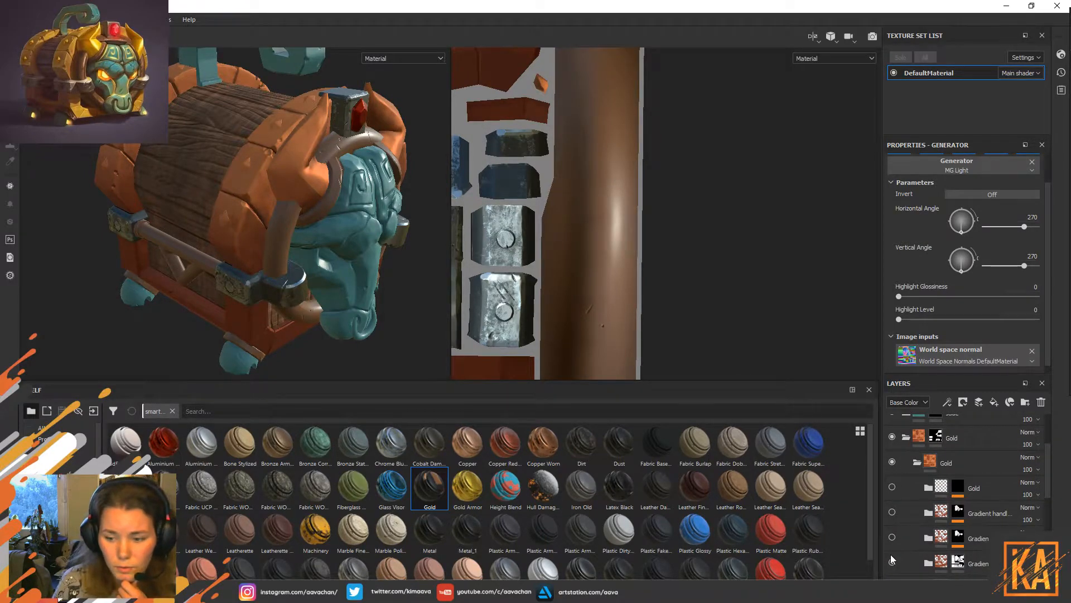
pyautogui.click(892, 560)
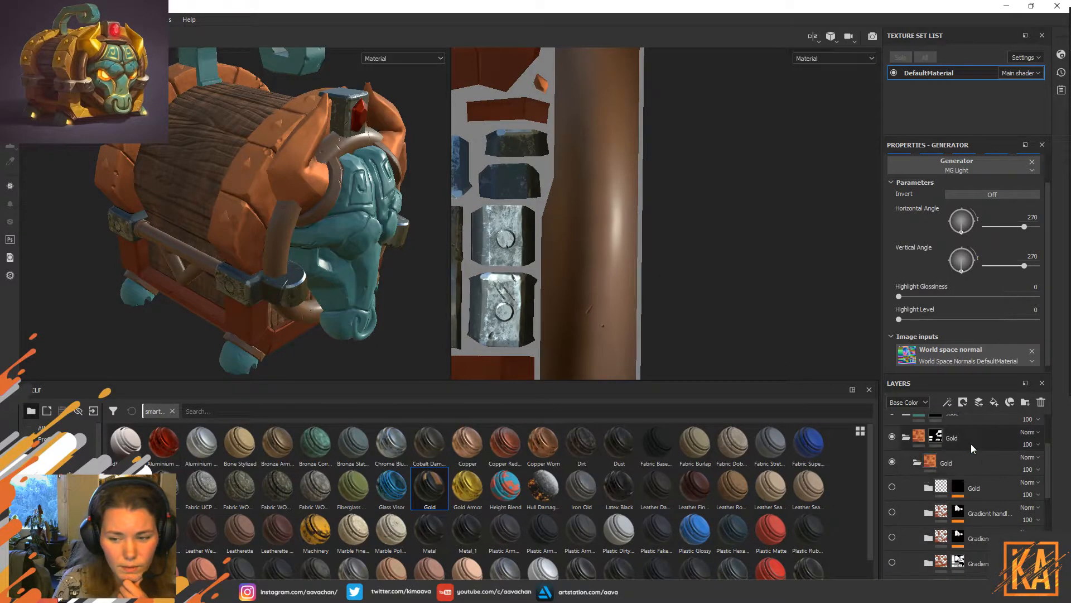
pyautogui.scroll(-5, 982, 503)
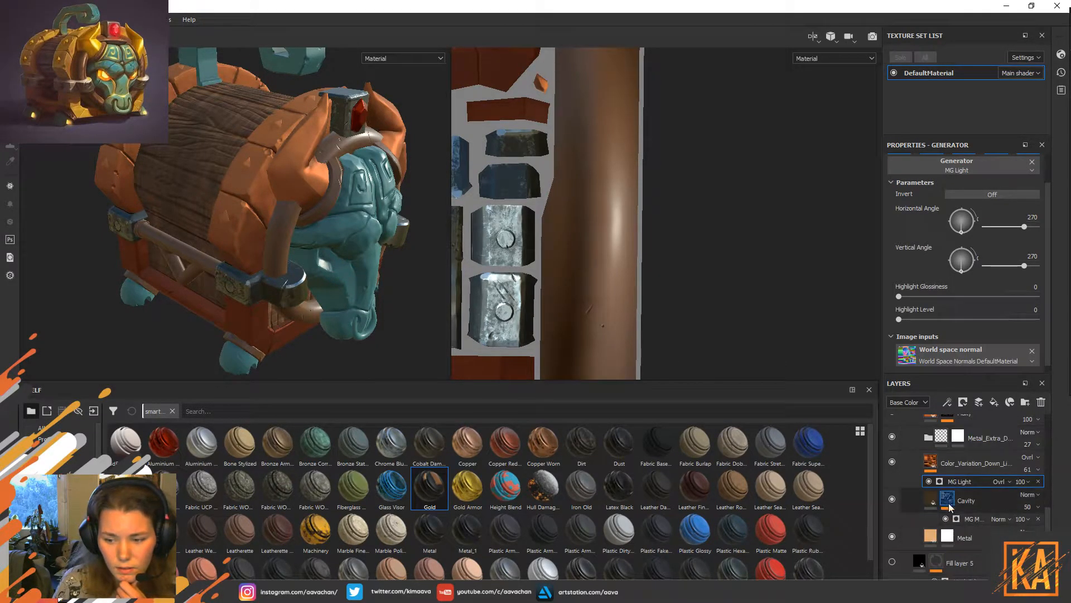
# Set the Gold material's base Metal layer to a roughness of 0.627 and a metallic value of 1.
pyautogui.click(915, 500)
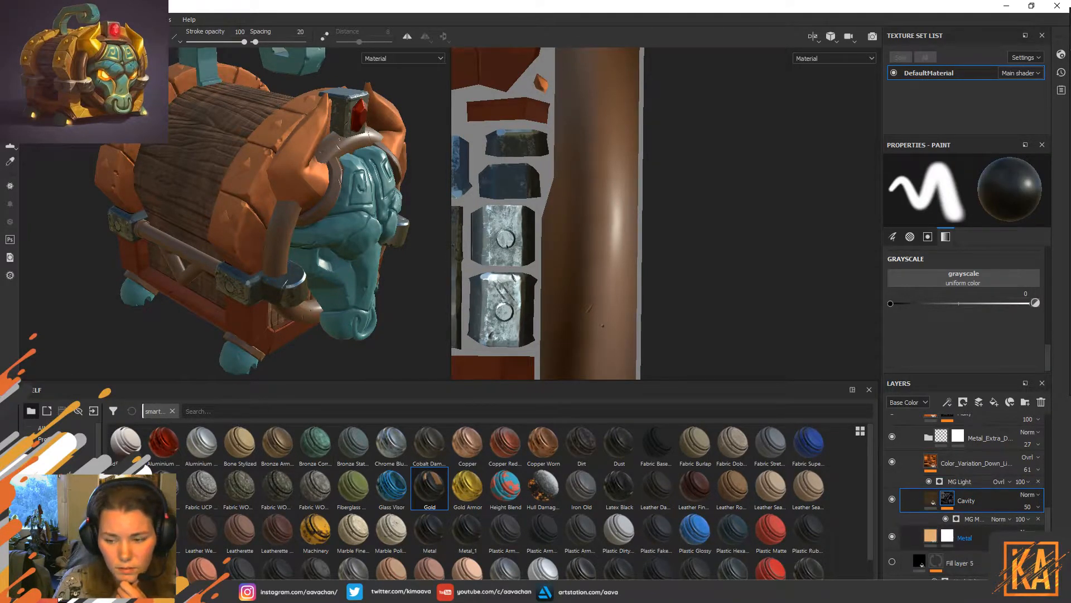
pyautogui.click(964, 538)
pyautogui.click(893, 537)
pyautogui.click(892, 536)
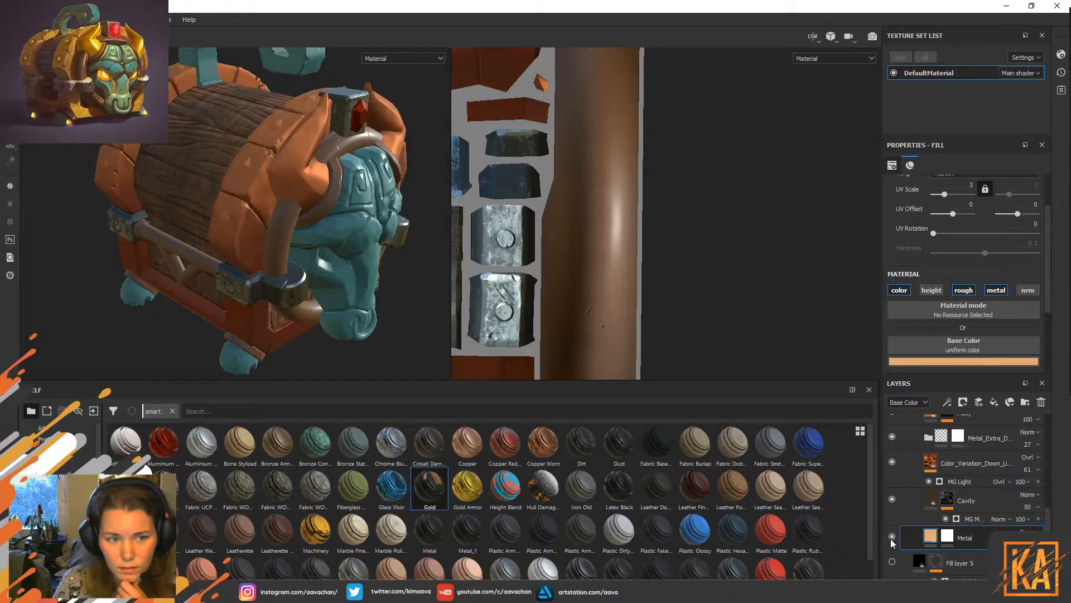
pyautogui.scroll(-3, 996, 270)
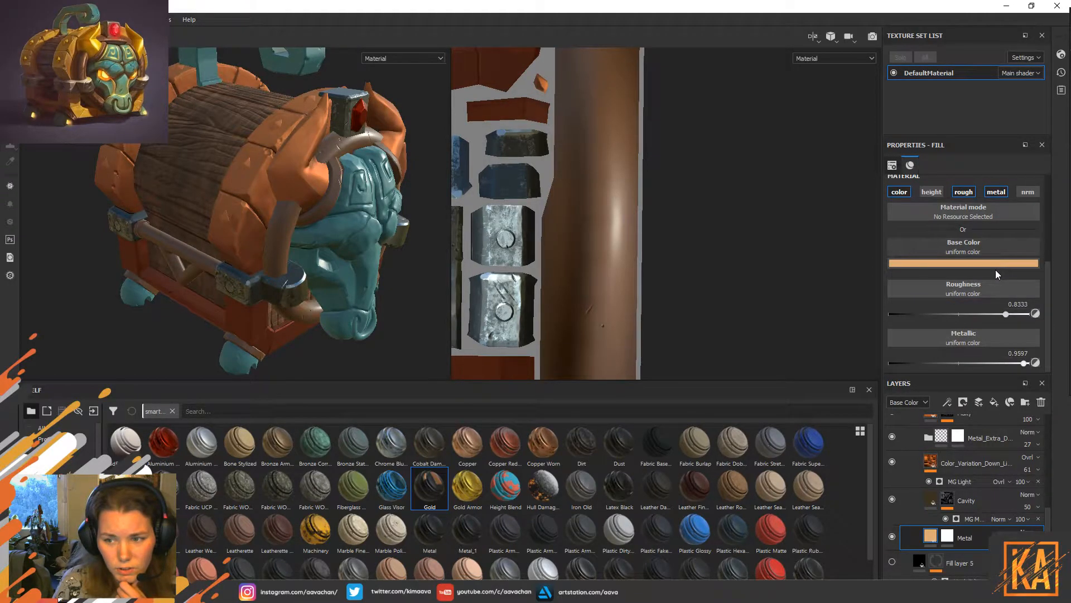
pyautogui.moveTo(1006, 314)
pyautogui.mouseDown()
pyautogui.moveTo(935, 319)
pyautogui.moveTo(980, 322)
pyautogui.moveTo(965, 323)
pyautogui.mouseUp()
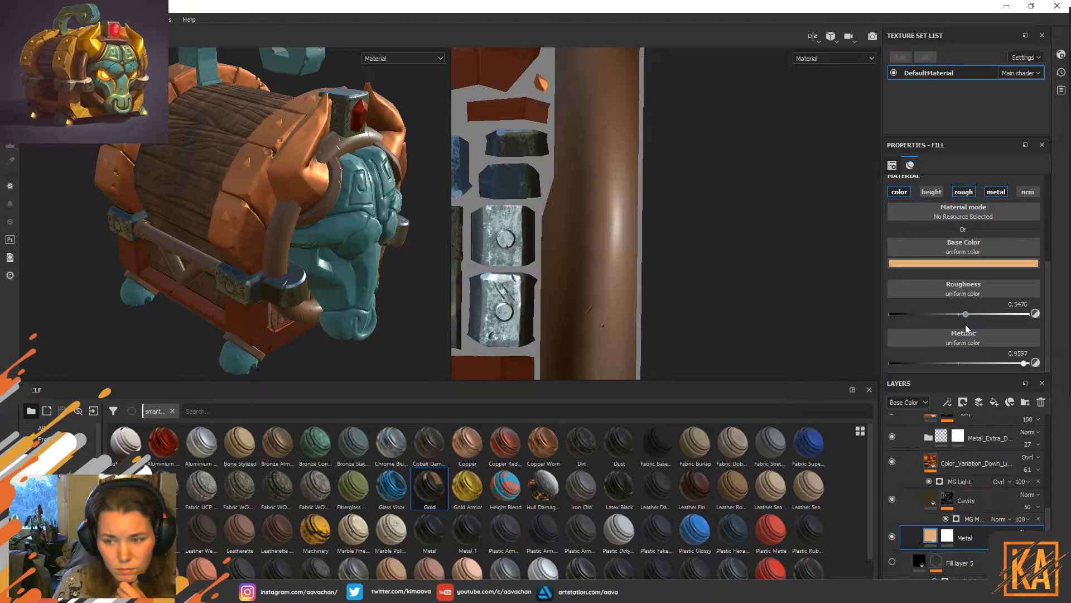
pyautogui.moveTo(1022, 366)
pyautogui.mouseDown()
pyautogui.moveTo(906, 359)
pyautogui.moveTo(1032, 364)
pyautogui.moveTo(1041, 380)
pyautogui.mouseUp()
pyautogui.moveTo(966, 315)
pyautogui.mouseDown()
pyautogui.moveTo(923, 316)
pyautogui.moveTo(995, 324)
pyautogui.moveTo(977, 328)
pyautogui.mouseUp()
pyautogui.keyDown('alt'); pyautogui.moveTo(409, 286); pyautogui.dragTo(409, 255); pyautogui.keyUp('alt')
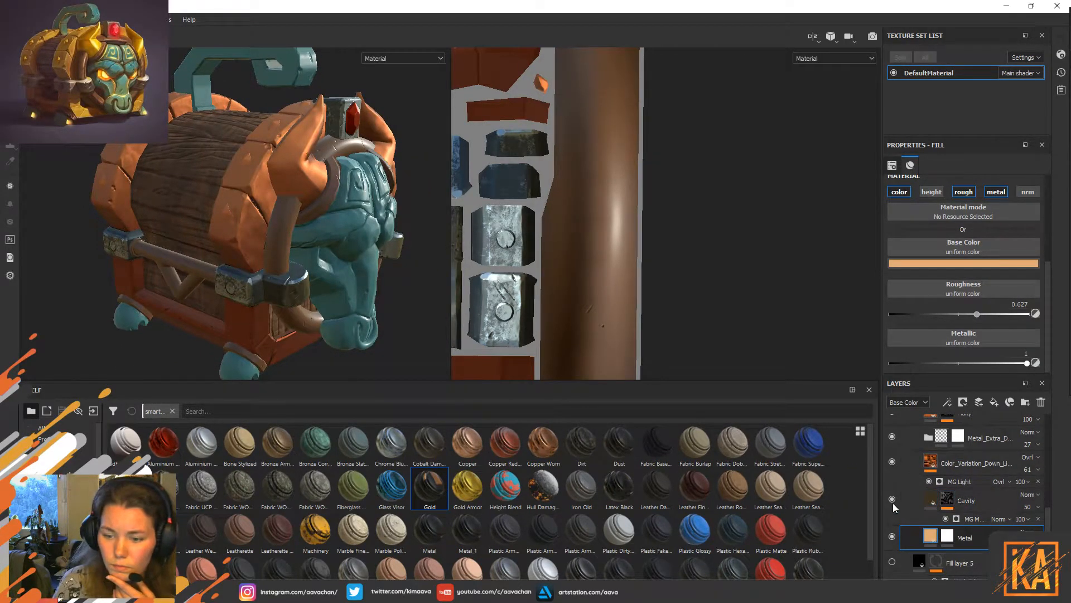
# Compare the chest with and without the Color_Variation_Down layer, then select that layer.
pyautogui.click(892, 462)
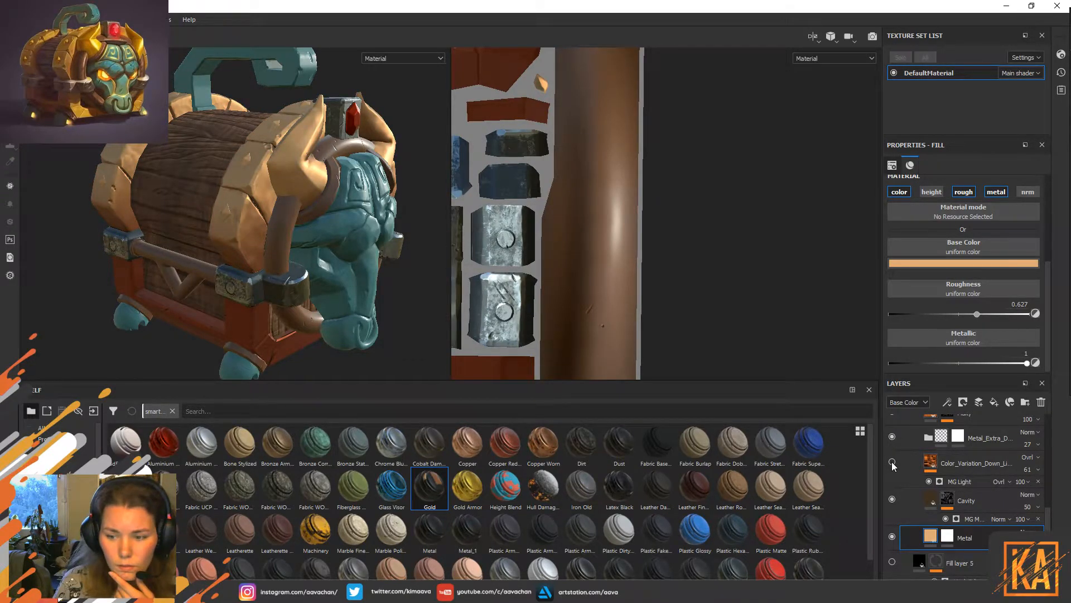
pyautogui.click(892, 463)
pyautogui.click(982, 462)
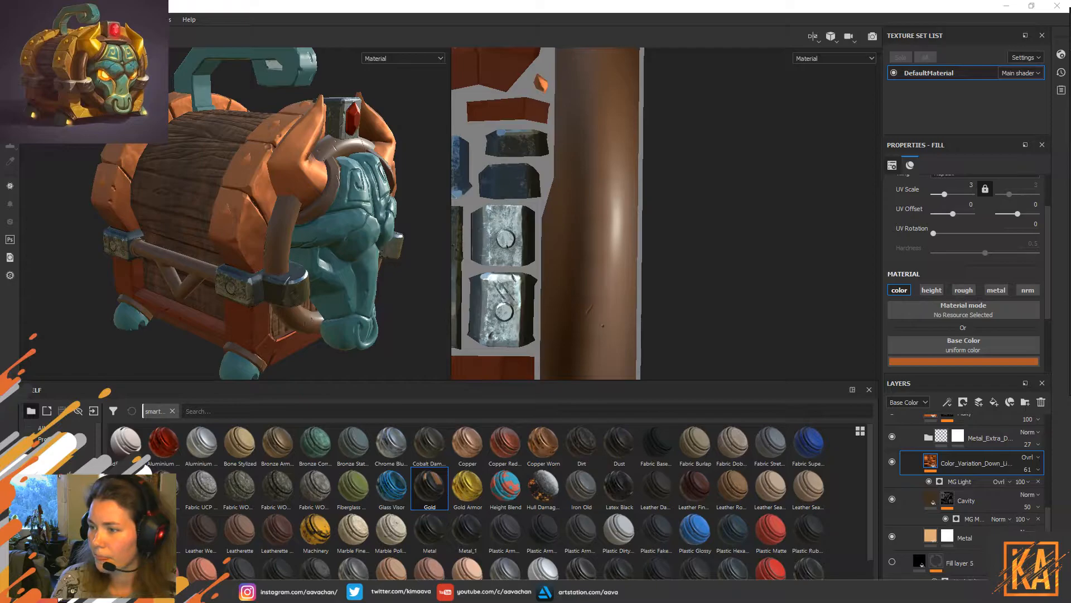
pyautogui.keyDown('alt'); pyautogui.moveTo(419, 119); pyautogui.dragTo(410, 124); pyautogui.keyUp('alt')
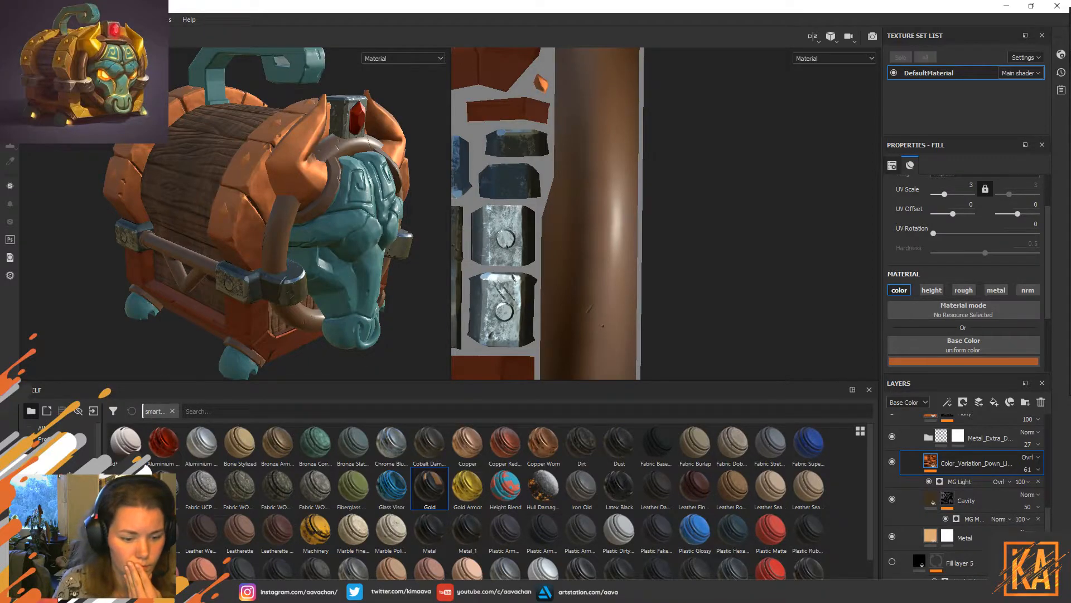
# Switch to Marmoset Toolbag and open the scene Crossbow_Render05_1 from the 2018 Crossbow stylized project's Render folder.
pyautogui.click(233, 591)
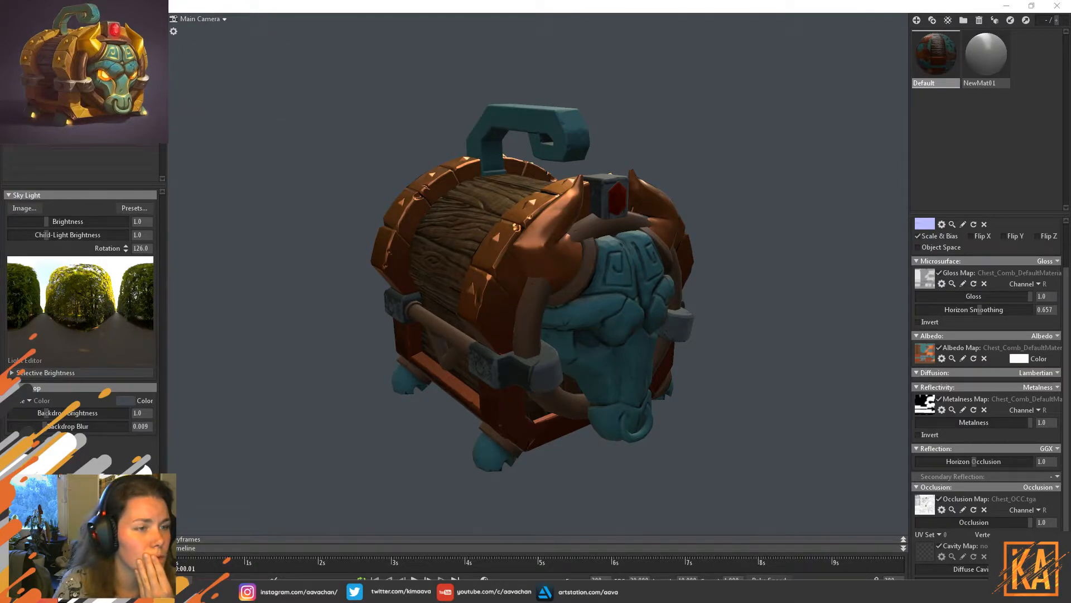
pyautogui.hotkey('ctrl', 'o')
pyautogui.click(247, 39)
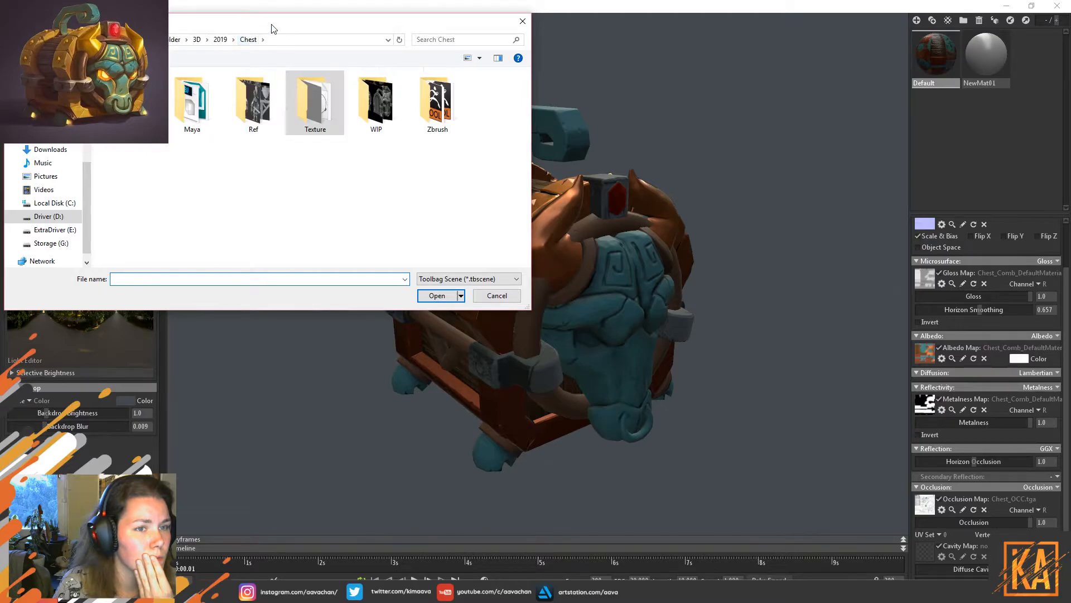
pyautogui.click(225, 40)
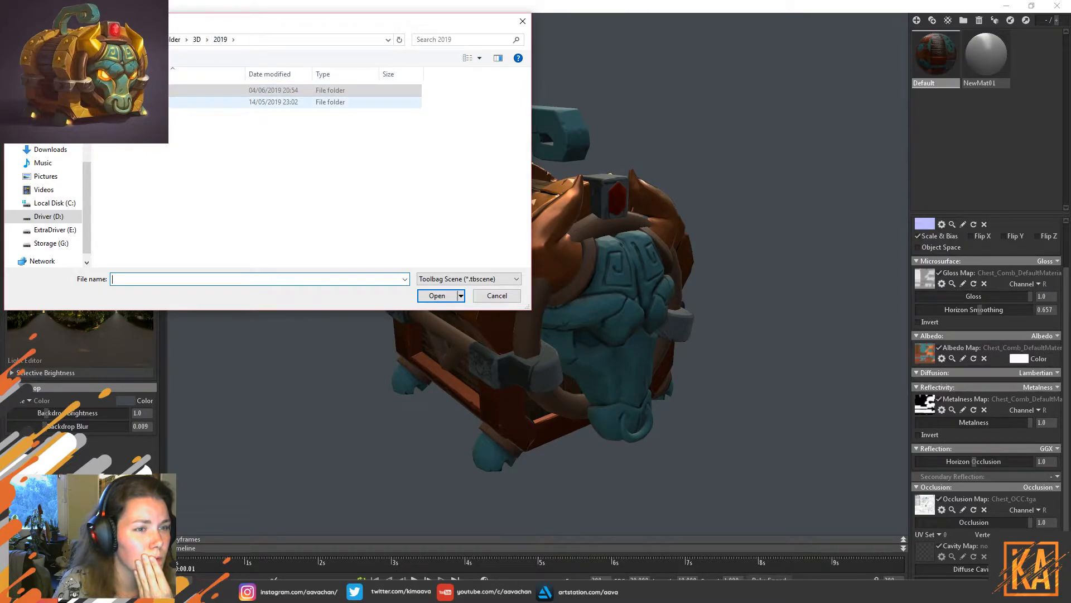
pyautogui.click(199, 40)
pyautogui.doubleClick(139, 125)
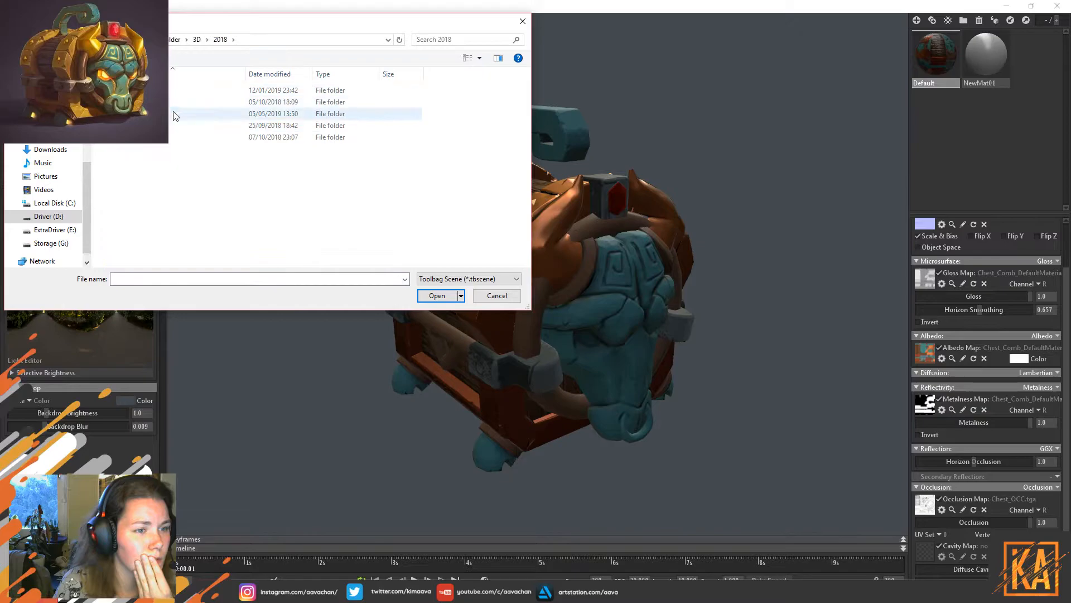
pyautogui.doubleClick(139, 92)
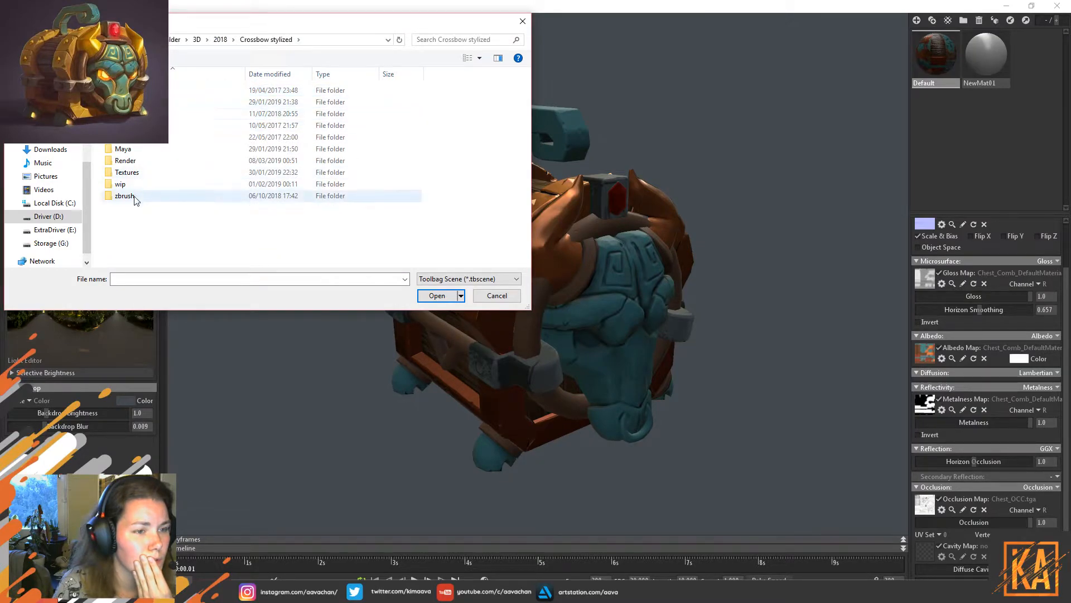
pyautogui.click(140, 162)
pyautogui.doubleClick(140, 161)
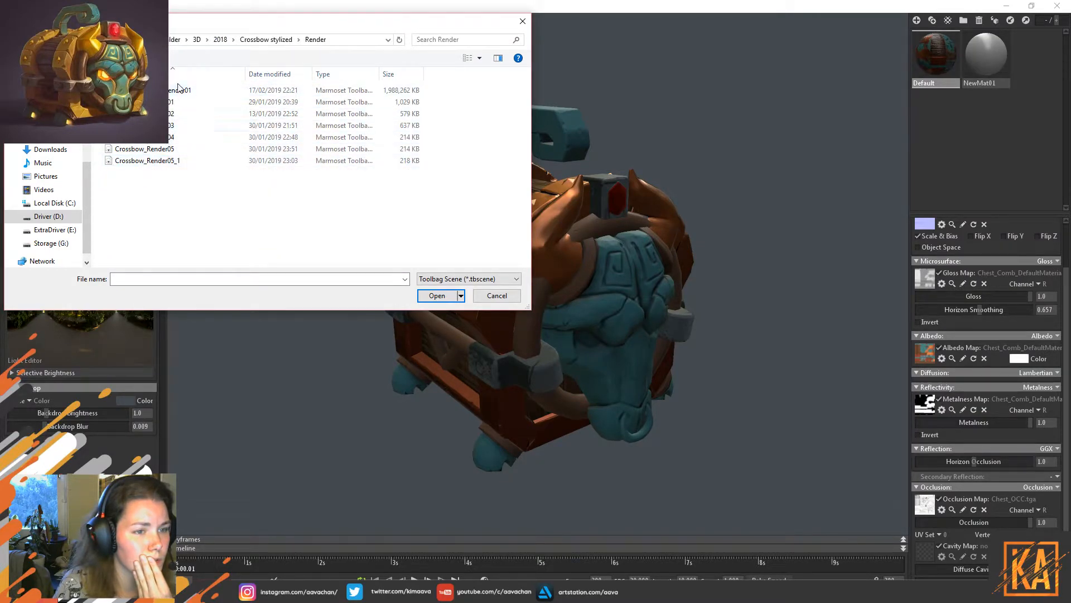
pyautogui.click(175, 165)
pyautogui.click(440, 295)
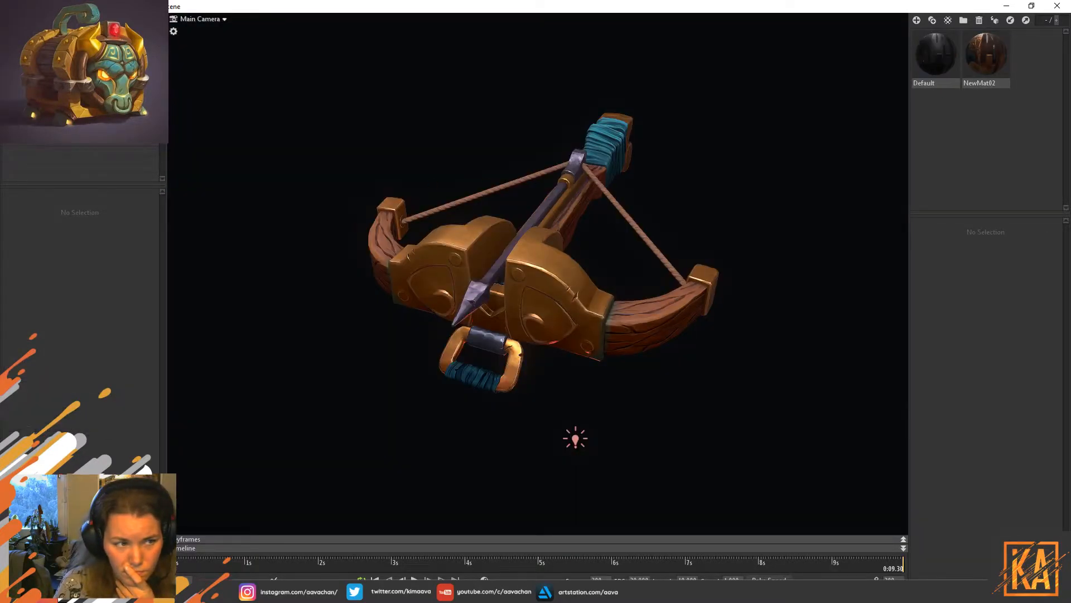
# Import the Chest_Comb model from the 2019 Chest project's Texture folder into the crossbow scene.
pyautogui.hotkey('ctrl', 'i')
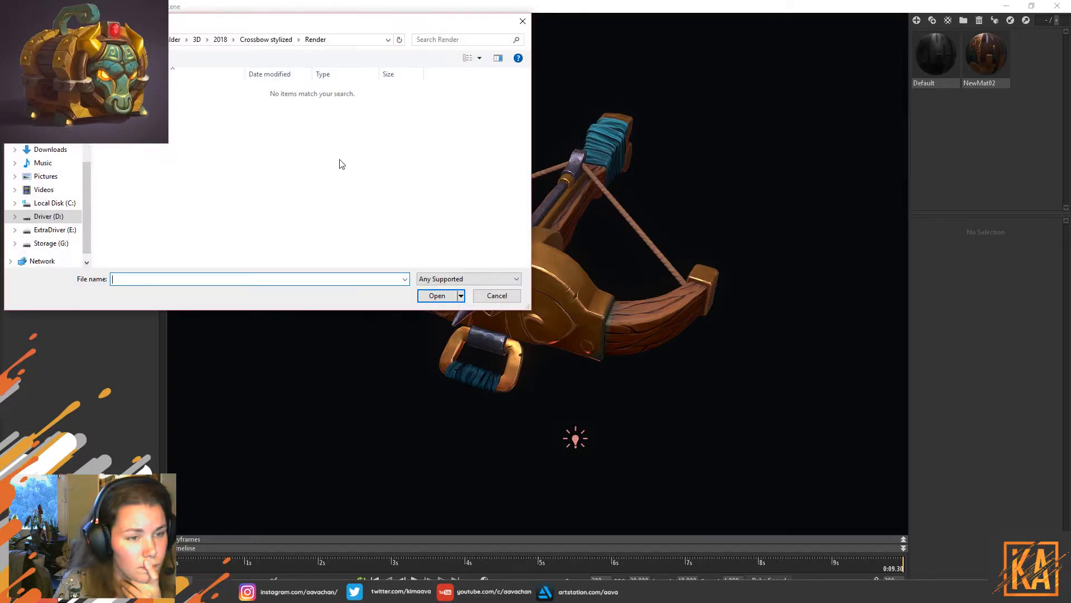
pyautogui.click(220, 39)
pyautogui.click(206, 40)
pyautogui.click(198, 40)
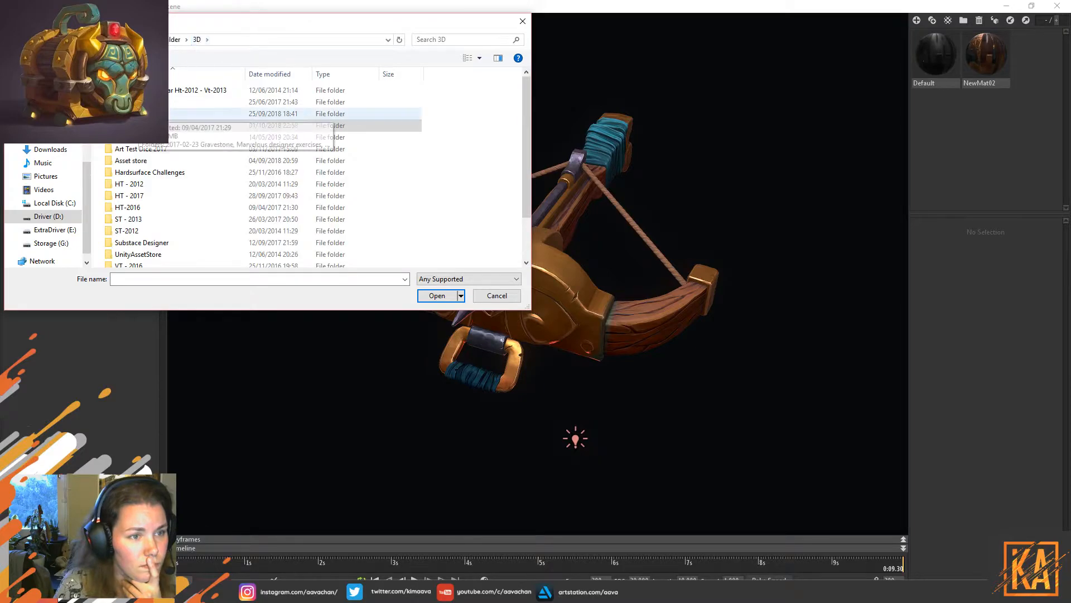
pyautogui.doubleClick(223, 136)
pyautogui.doubleClick(139, 90)
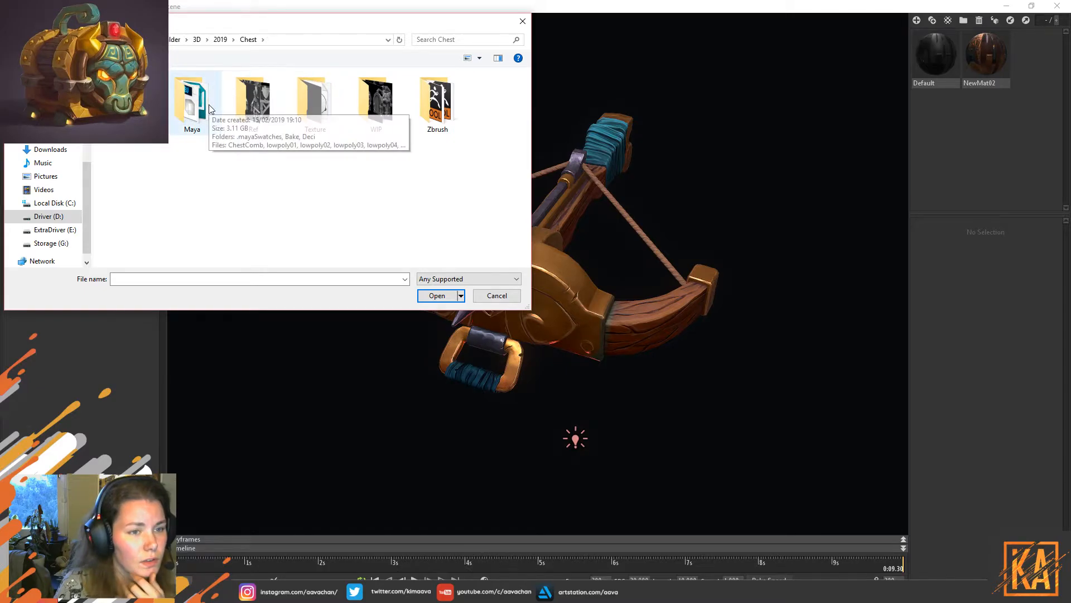
pyautogui.doubleClick(314, 103)
pyautogui.click(179, 108)
pyautogui.click(438, 296)
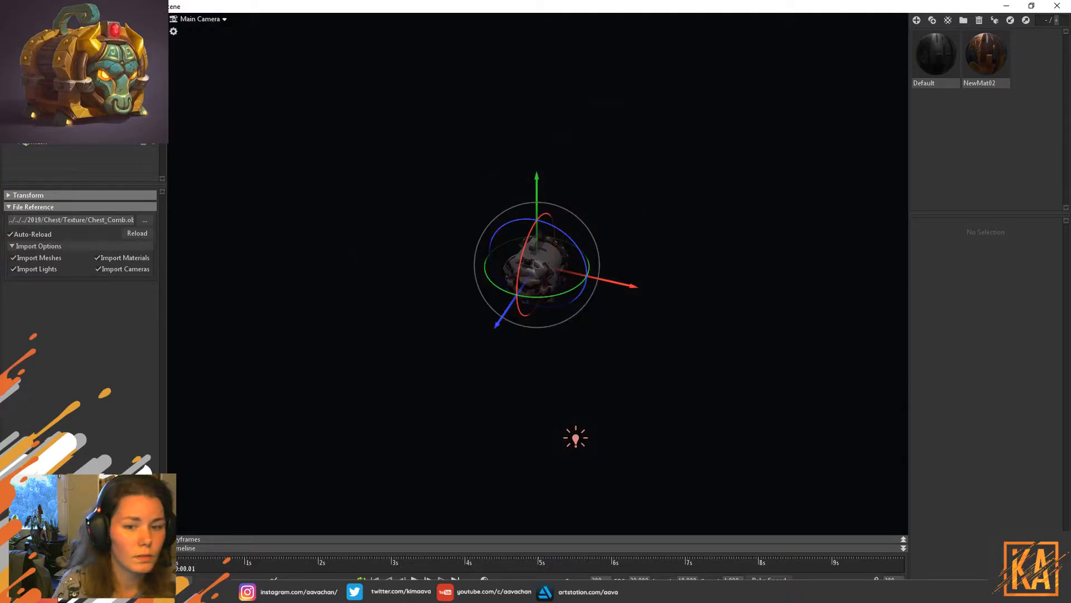
# Load Chest_Comb_DefaultMaterial_Normal as the normal map of NewMat02 and apply that material to the chest.
pyautogui.scroll(7, 643, 303)
pyautogui.moveTo(637, 351); pyautogui.dragTo(636, 328, button='middle')
pyautogui.moveTo(637, 334)
pyautogui.mouseDown()
pyautogui.moveTo(651, 296)
pyautogui.moveTo(629, 337)
pyautogui.mouseUp()
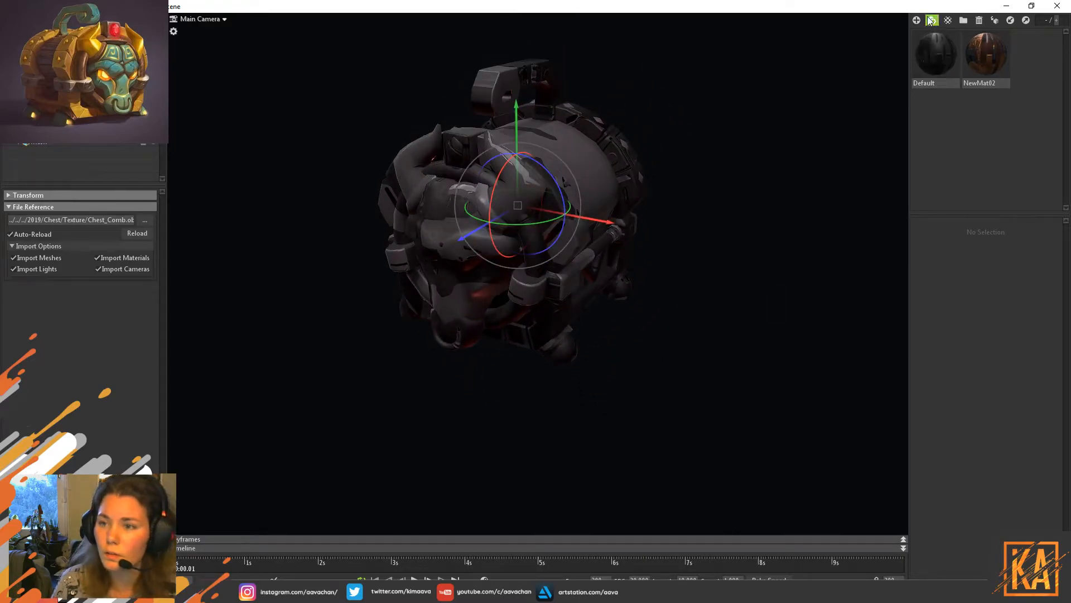
pyautogui.click(982, 50)
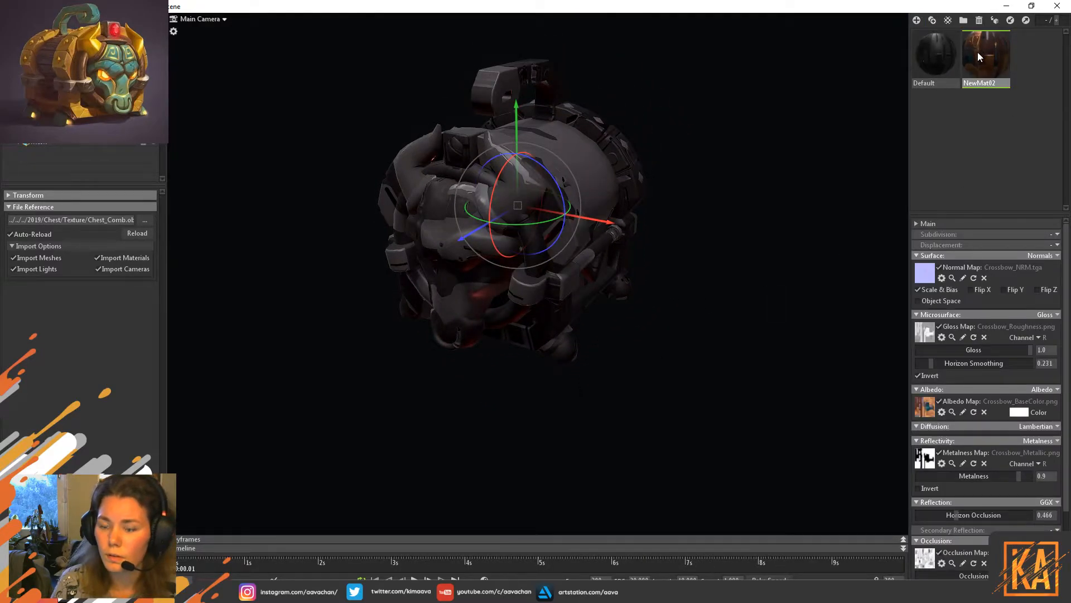
pyautogui.click(926, 274)
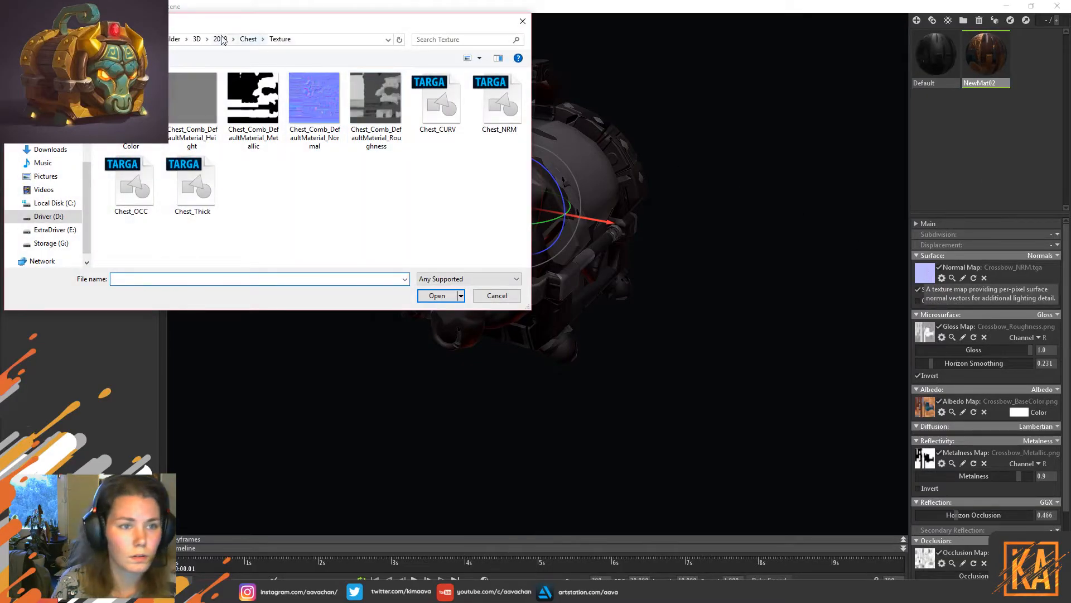
pyautogui.click(314, 114)
pyautogui.click(444, 296)
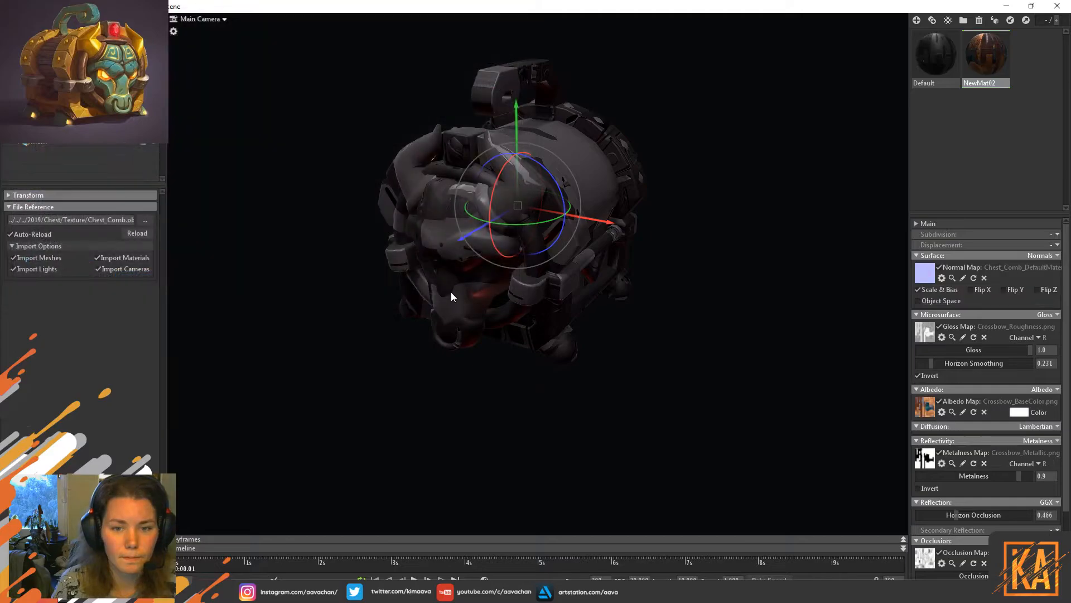
pyautogui.moveTo(985, 51); pyautogui.dragTo(603, 173)
# Load the chest's exported roughness texture as NewMat02's gloss map and its exported color texture as the albedo map.
pyautogui.click(924, 333)
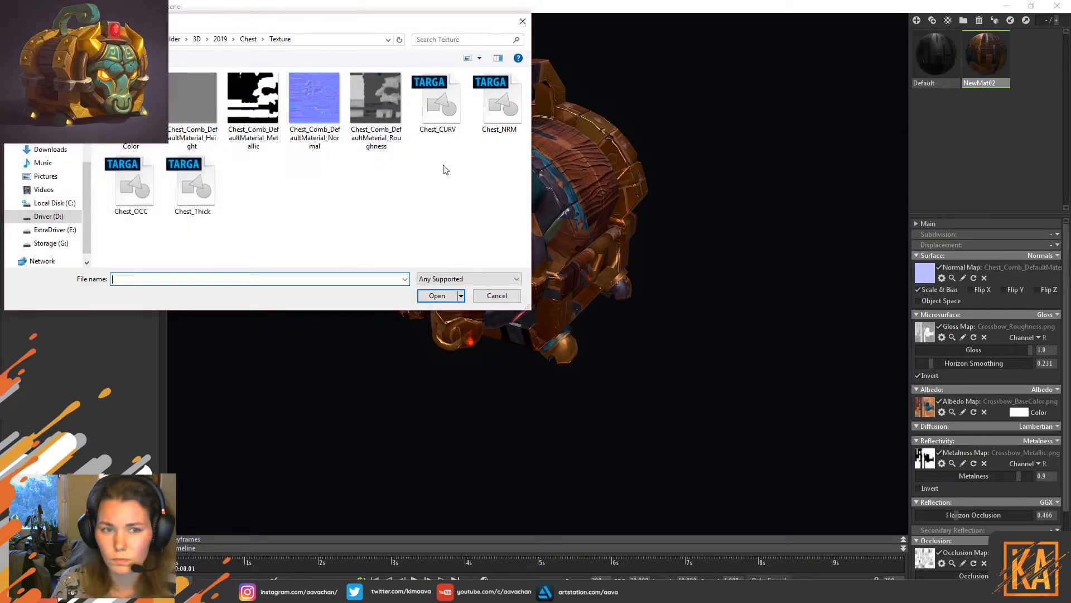
pyautogui.click(376, 108)
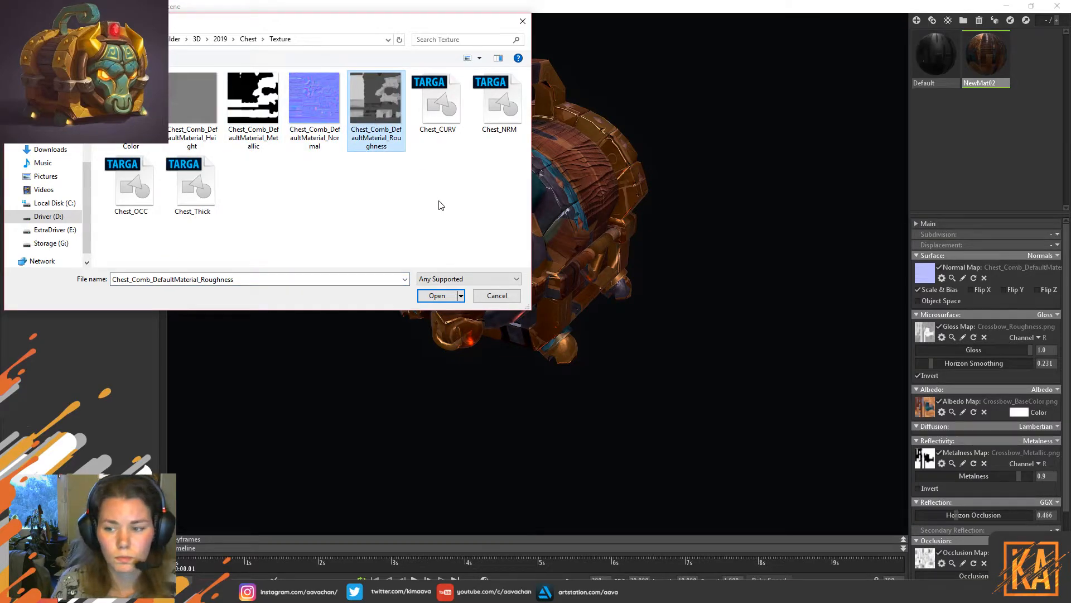
pyautogui.click(437, 295)
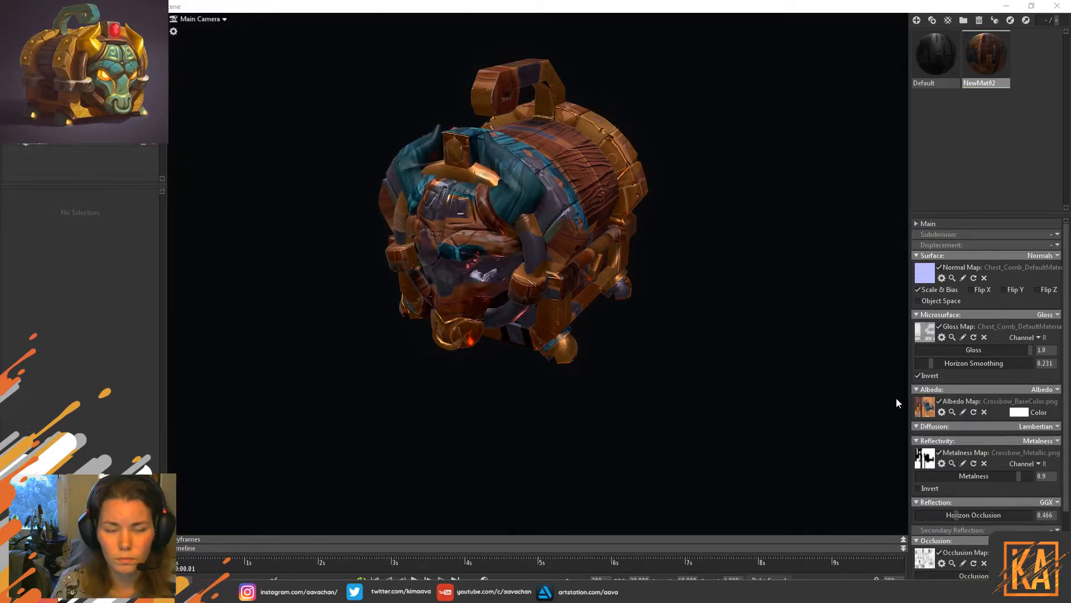
pyautogui.click(924, 407)
pyautogui.click(131, 134)
pyautogui.click(438, 295)
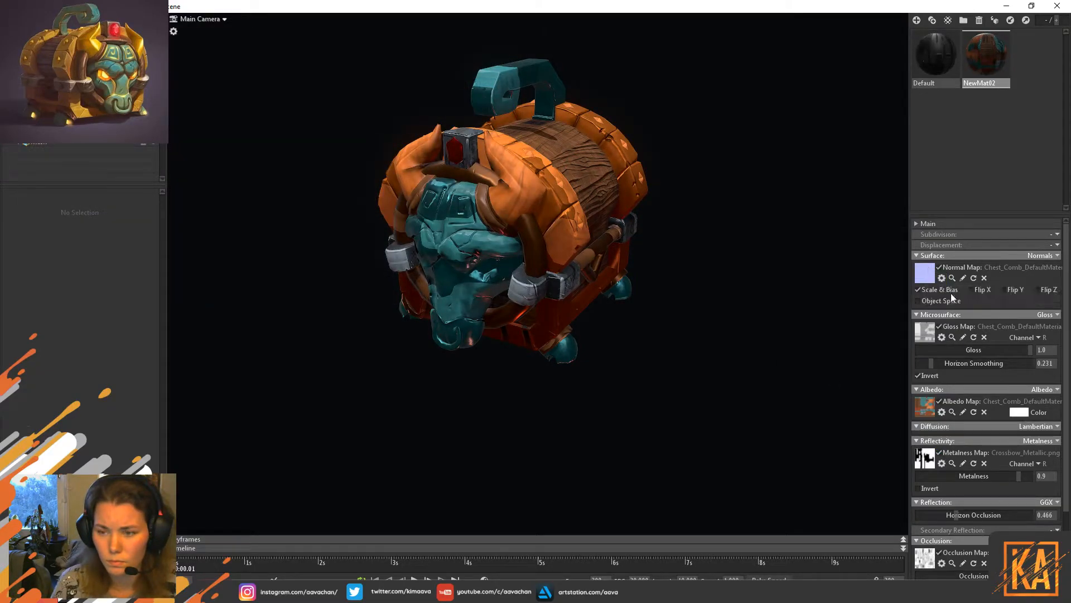
# Flip the normal map's Y channel and load Chest_Comb_DefaultMaterial_Metallic as the metalness map.
pyautogui.click(1007, 290)
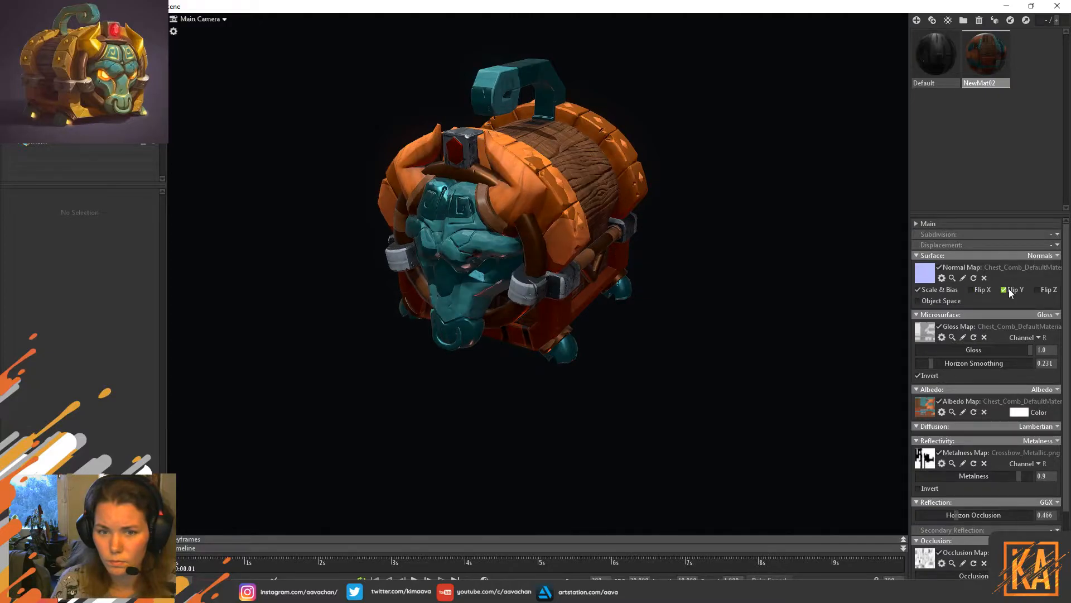
pyautogui.click(928, 464)
pyautogui.click(254, 111)
pyautogui.click(437, 296)
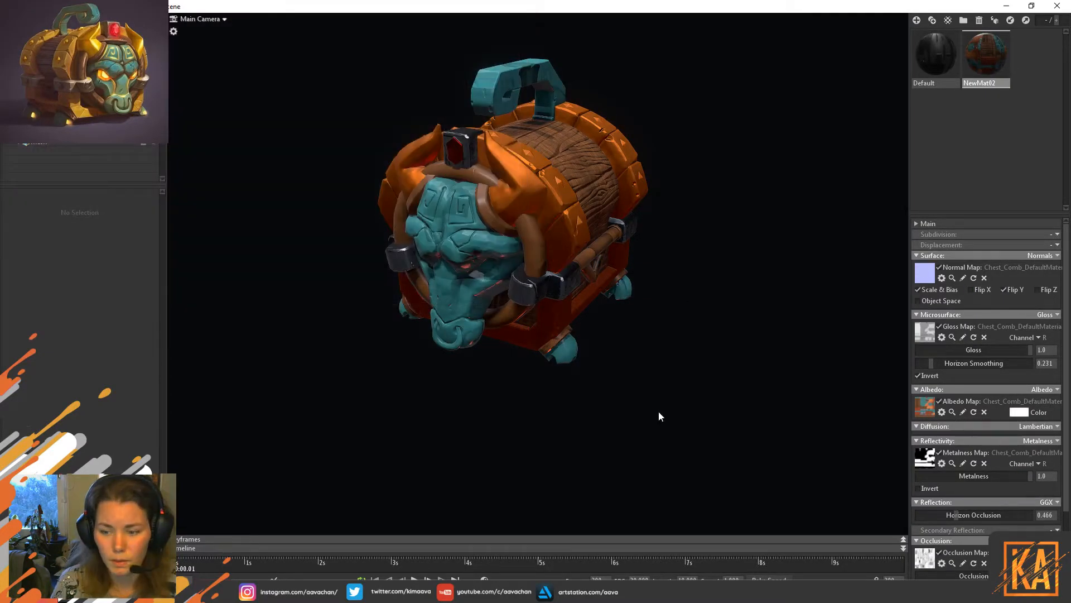
# Load Chest_OCC as NewMat02's occlusion map.
pyautogui.click(925, 558)
pyautogui.click(131, 186)
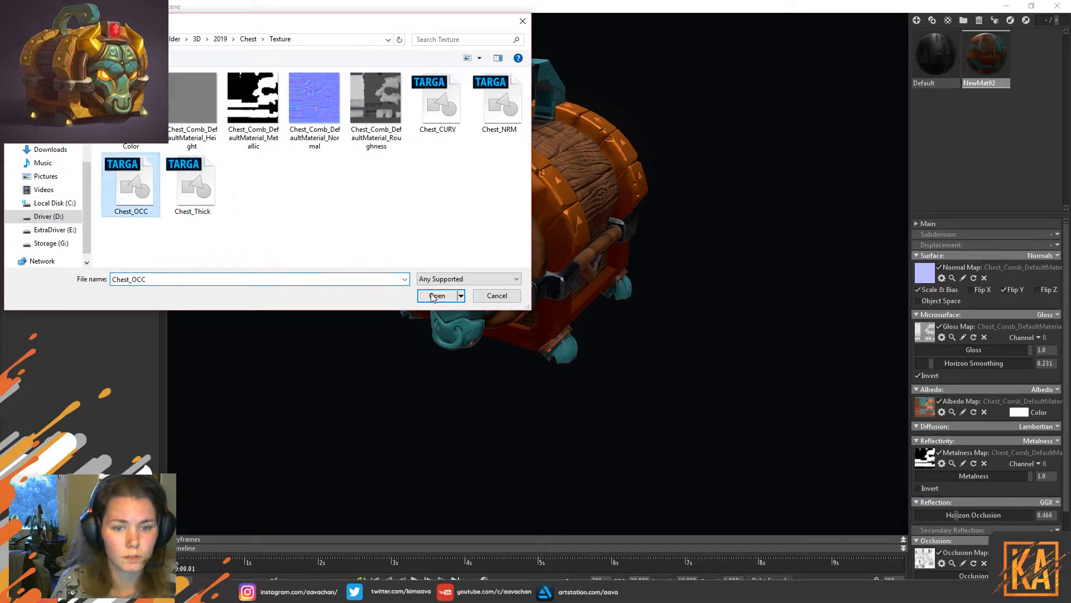
pyautogui.click(437, 296)
pyautogui.scroll(-3, 944, 542)
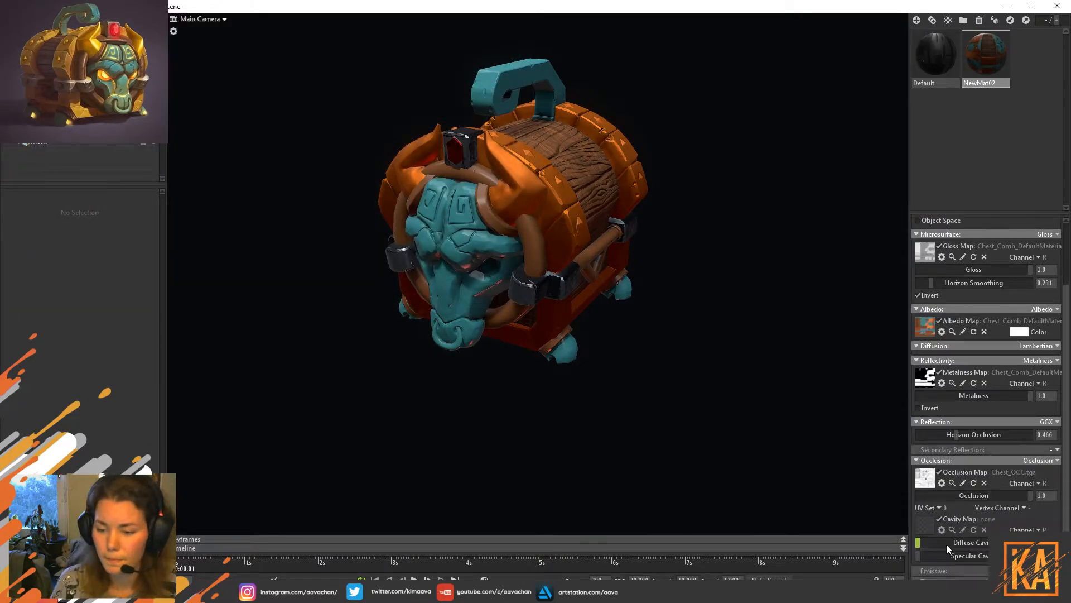
pyautogui.scroll(3, 941, 541)
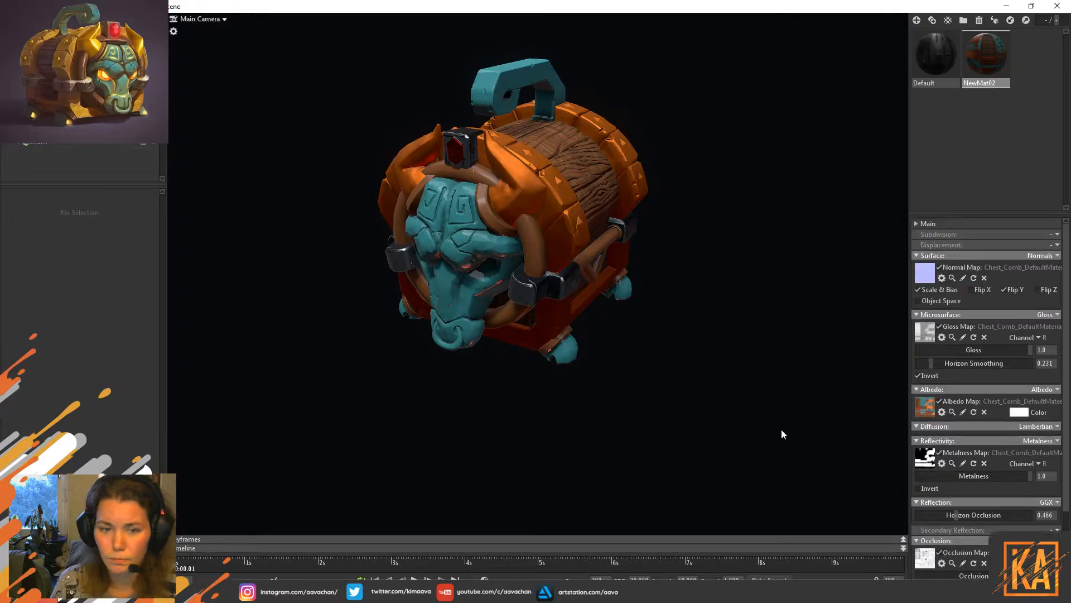
# Examine the chest under the crossbow scene's lighting and return to Substance Painter to compare.
pyautogui.moveTo(749, 178); pyautogui.dragTo(769, 251, button='middle')
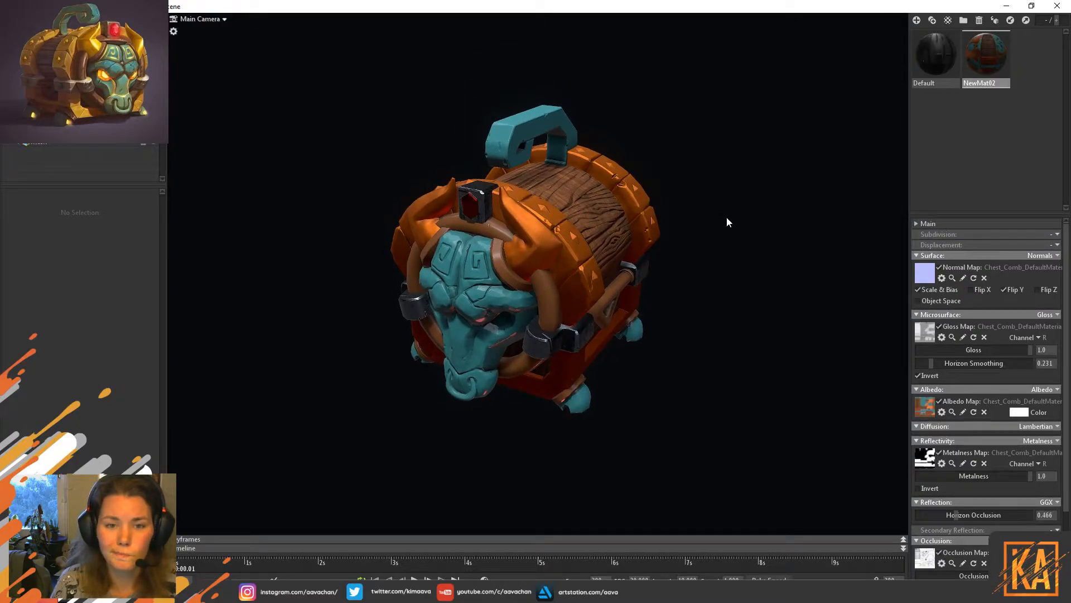
pyautogui.moveTo(732, 250); pyautogui.dragTo(716, 268)
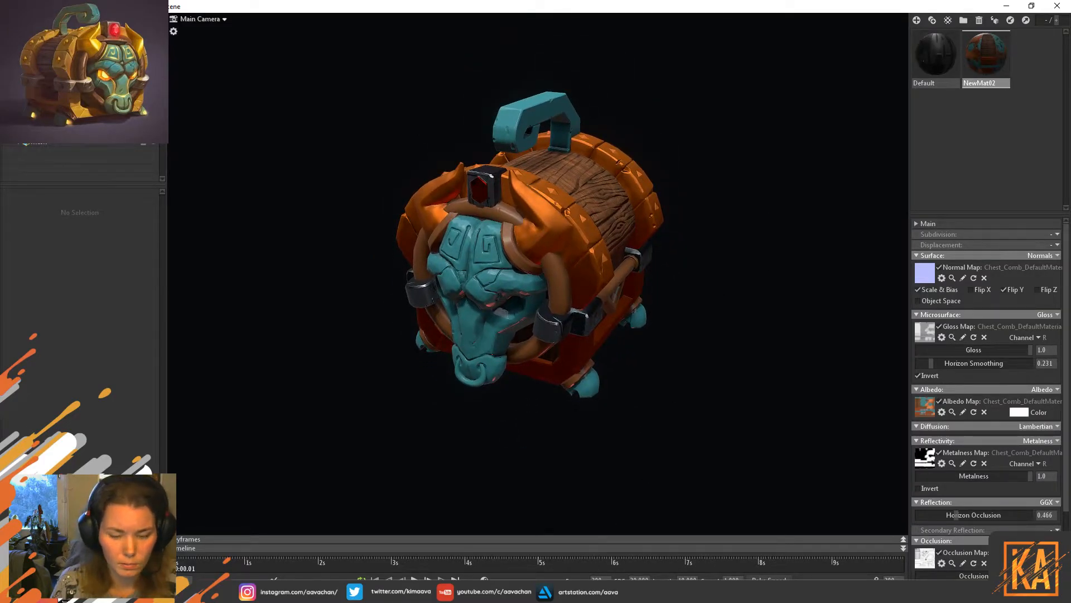
pyautogui.click(288, 591)
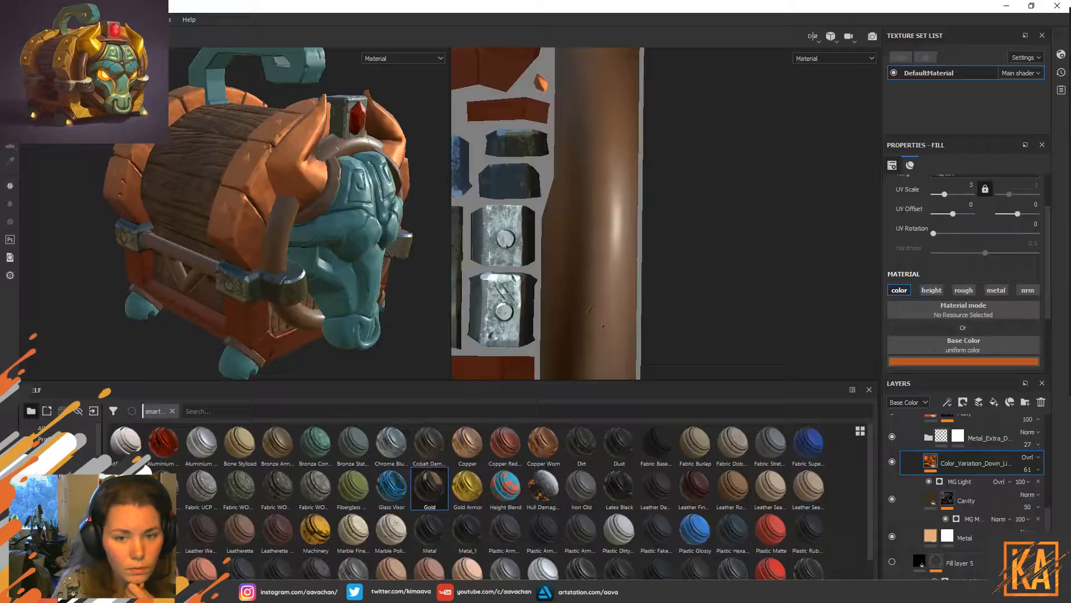
# Switch to Marmoset Toolbag and set the main camera's post-effect exposure to 1.354 and contrast to 0.999.
pyautogui.keyDown('alt'); pyautogui.moveTo(426, 305); pyautogui.dragTo(267, 174); pyautogui.keyUp('alt')
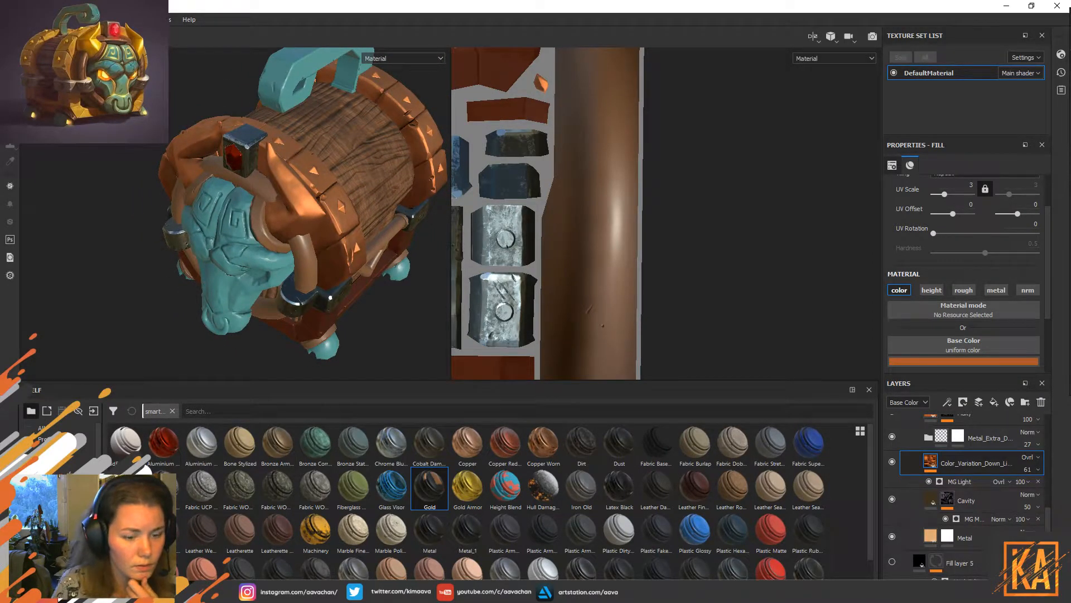
pyautogui.click(261, 589)
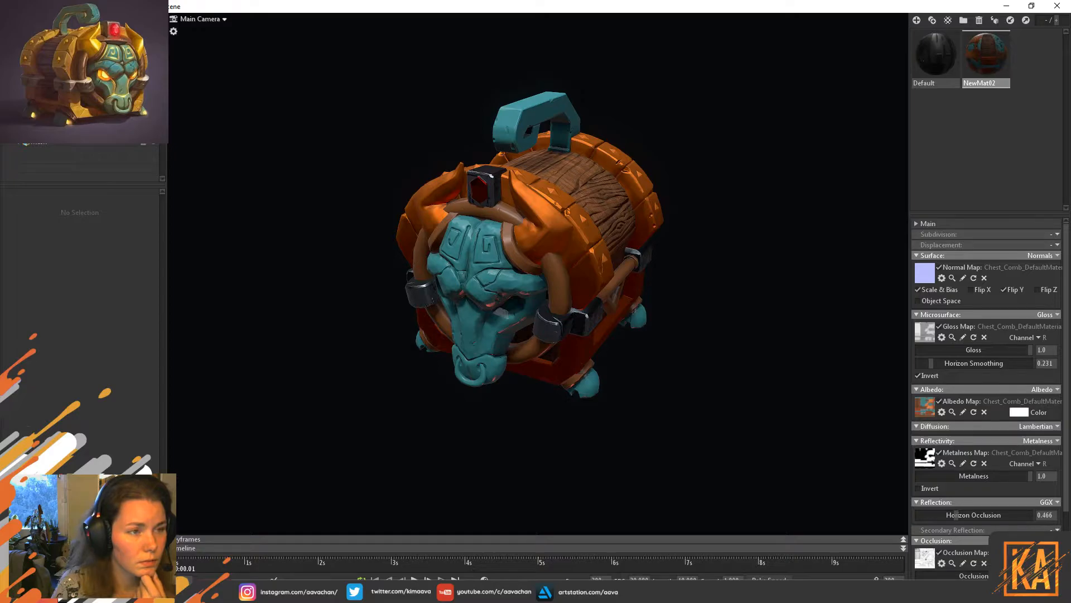
pyautogui.click(34, 36)
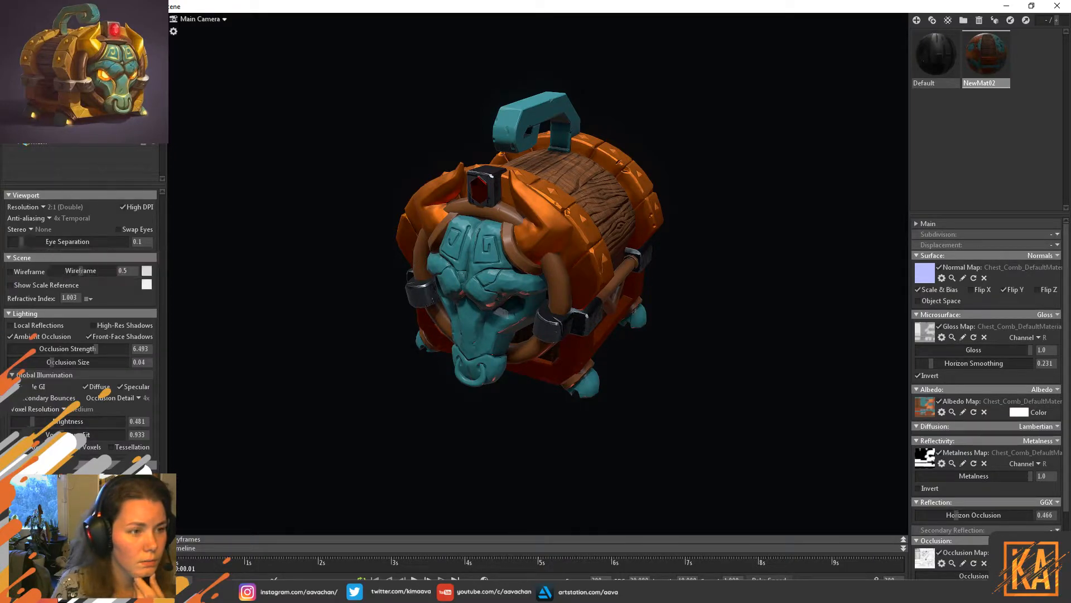
pyautogui.click(33, 24)
pyautogui.scroll(-2, 68, 390)
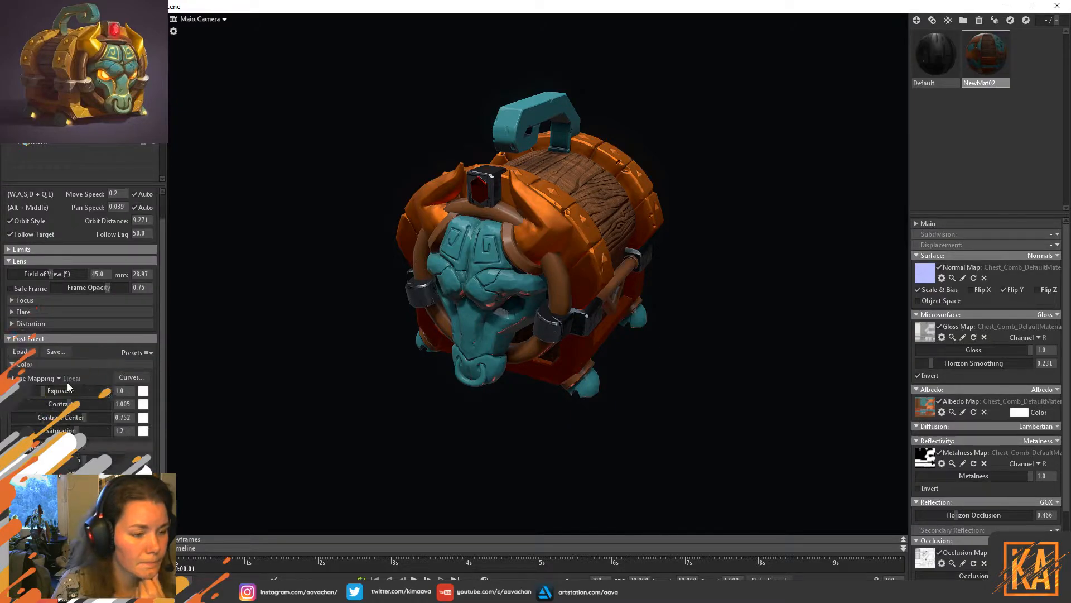
pyautogui.moveTo(68, 390); pyautogui.dragTo(45, 377)
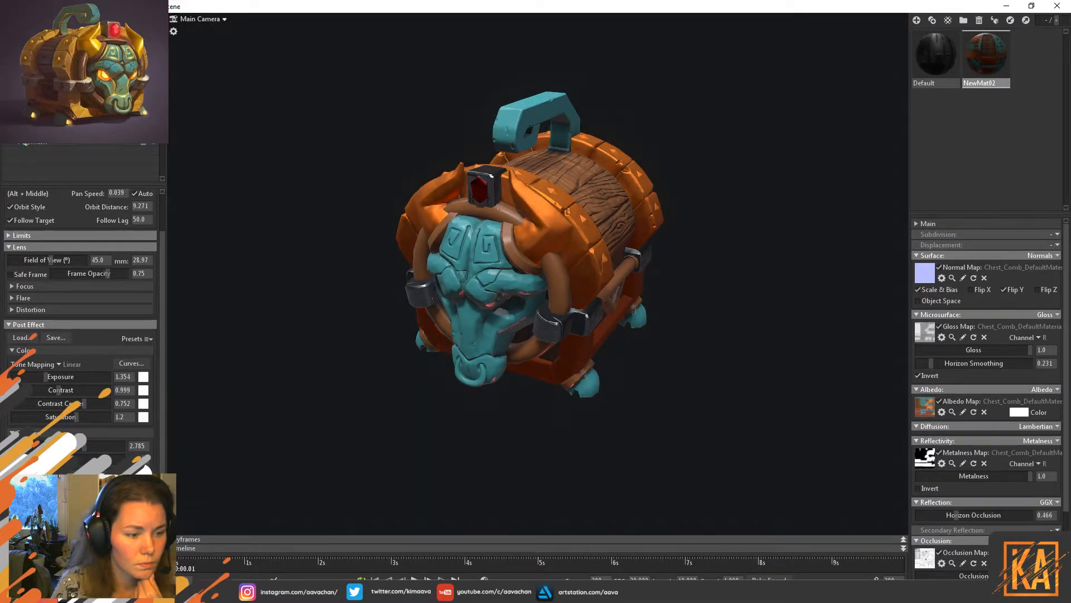
pyautogui.scroll(2, 81, 279)
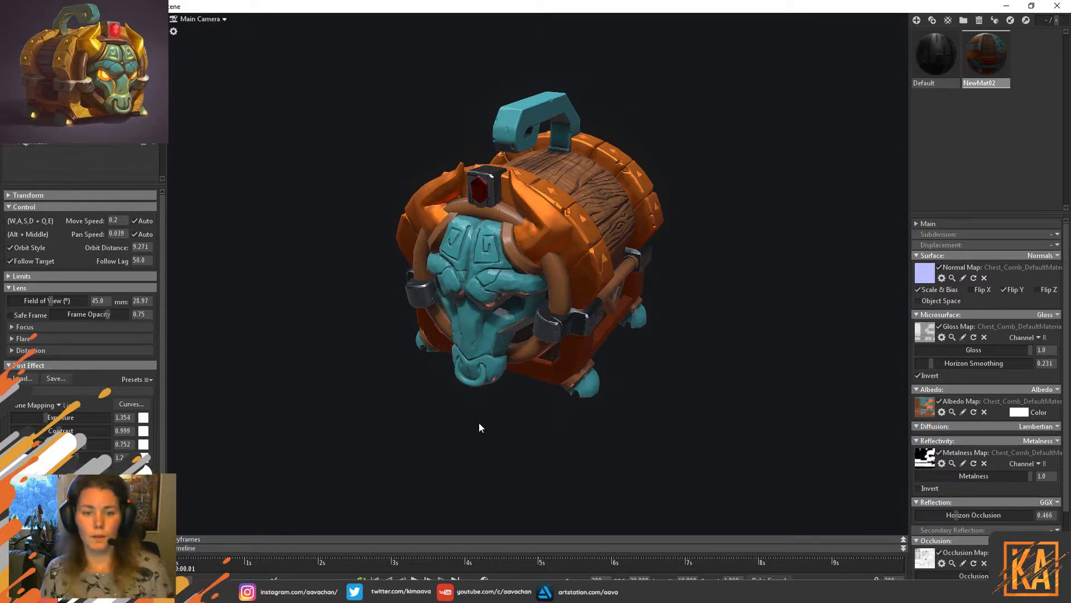
# Return to Substance Painter and examine the chest's metal and wood from several angles for comparison.
pyautogui.hotkey('alt', 'Tab')
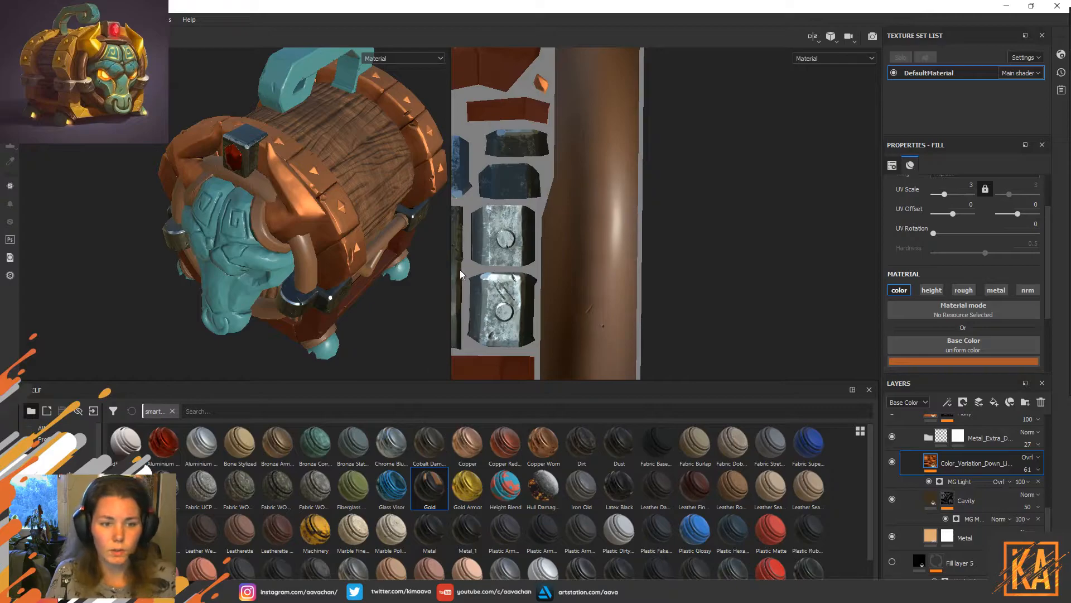
pyautogui.keyDown('alt'); pyautogui.moveTo(181, 142); pyautogui.dragTo(333, 191); pyautogui.keyUp('alt')
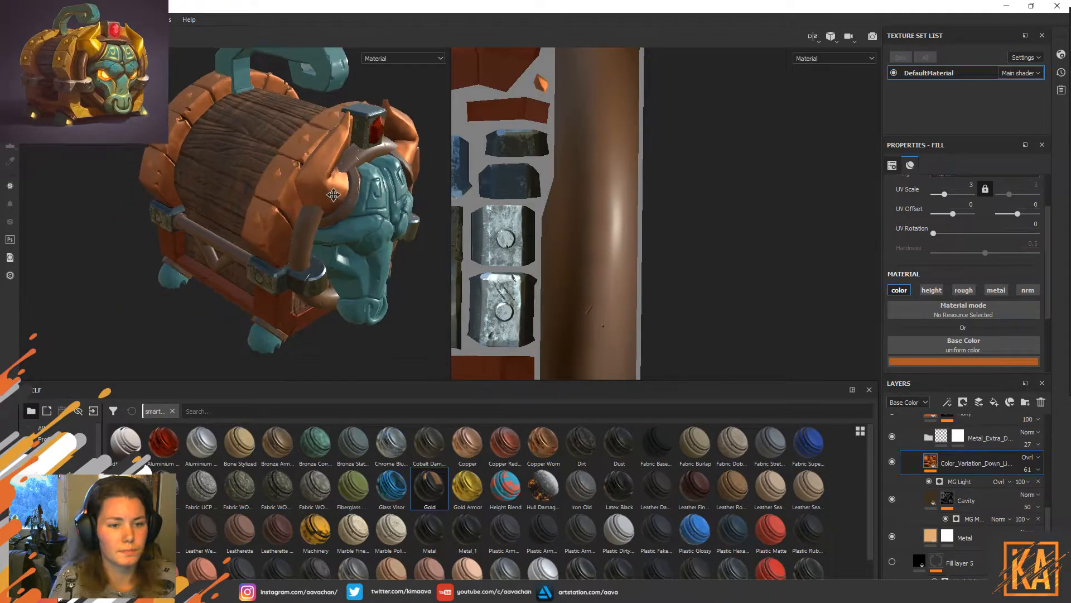
pyautogui.keyDown('alt'); pyautogui.moveTo(333, 192); pyautogui.dragTo(337, 215, button='middle'); pyautogui.keyUp('alt')
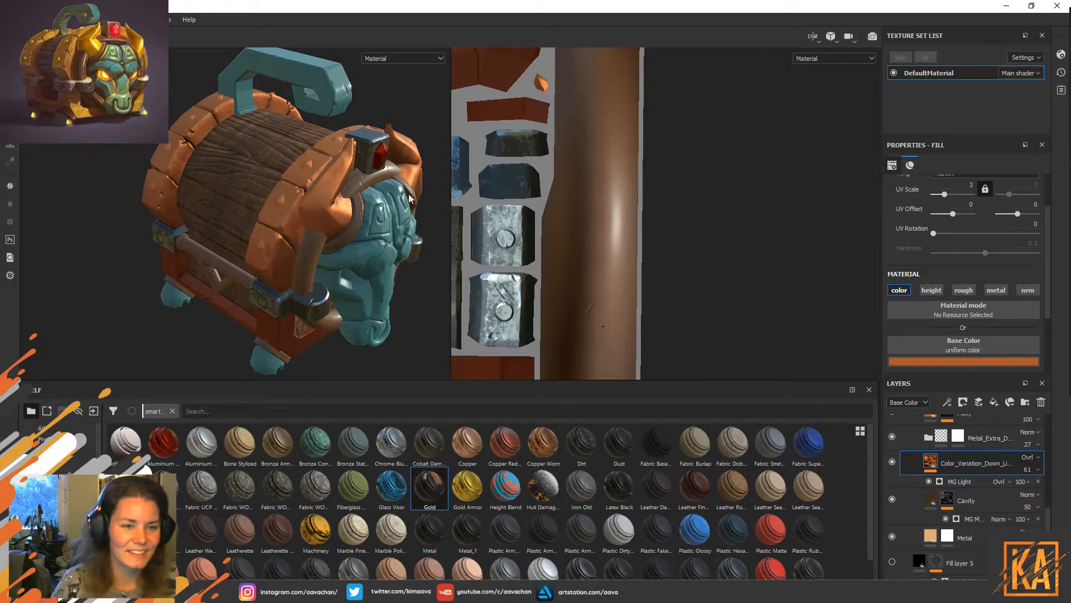
pyautogui.keyDown('alt'); pyautogui.moveTo(202, 138); pyautogui.dragTo(327, 247); pyautogui.keyUp('alt')
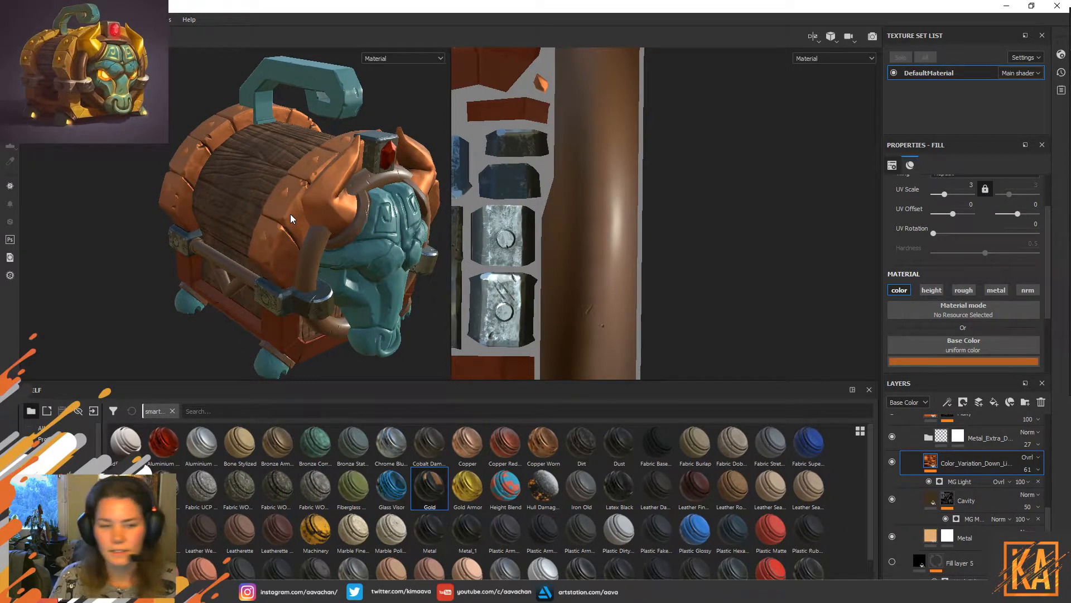
pyautogui.keyDown('alt'); pyautogui.moveTo(356, 232); pyautogui.dragTo(359, 227, button='middle'); pyautogui.keyUp('alt')
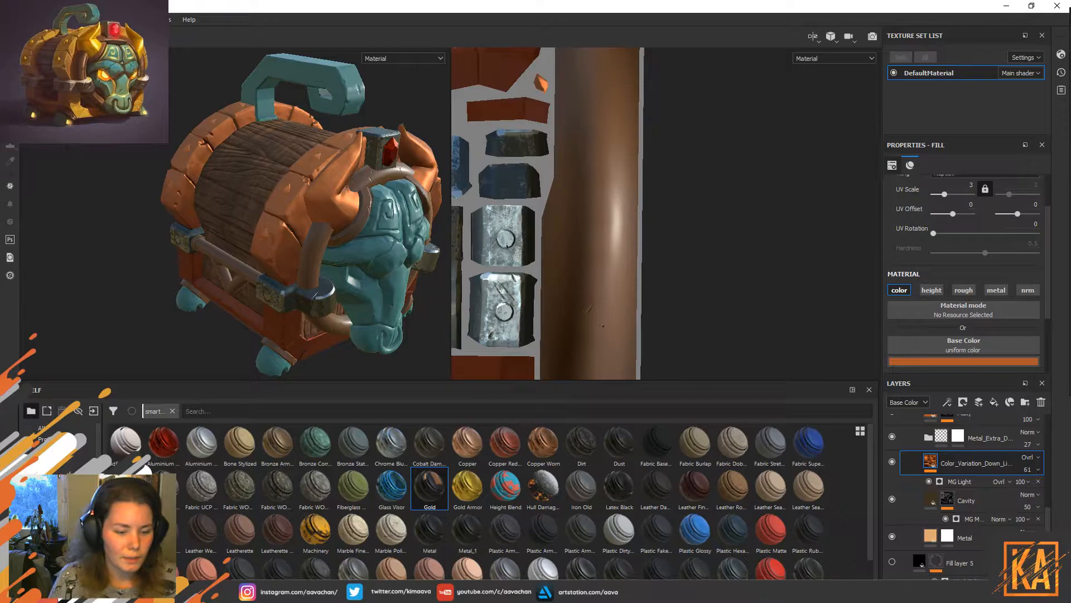
# Switch to Marmoset Toolbag, inspect the crossbow under the scene lighting and undo to bring back the chest.
pyautogui.hotkey('alt', 'Tab')
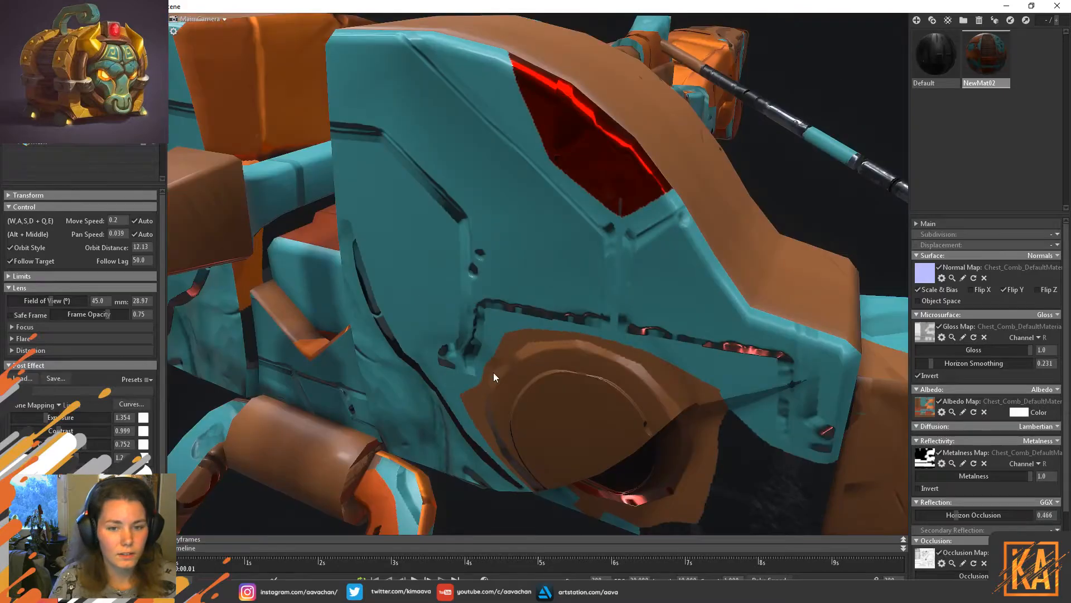
pyautogui.scroll(-5, 494, 376)
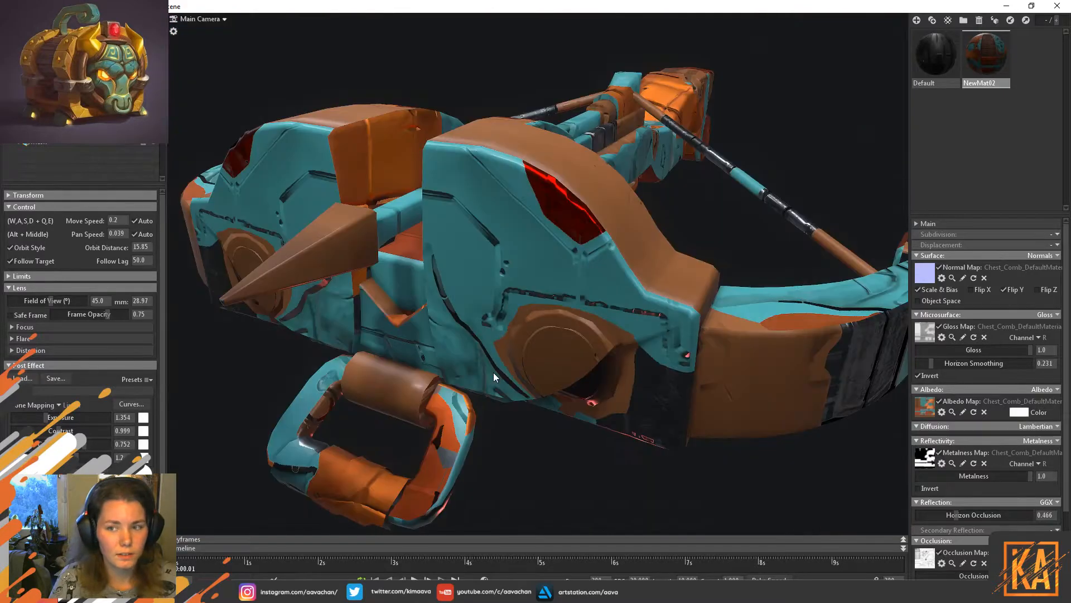
pyautogui.scroll(-2, 494, 371)
pyautogui.scroll(3, 494, 371)
pyautogui.scroll(-5, 494, 372)
pyautogui.scroll(2, 493, 375)
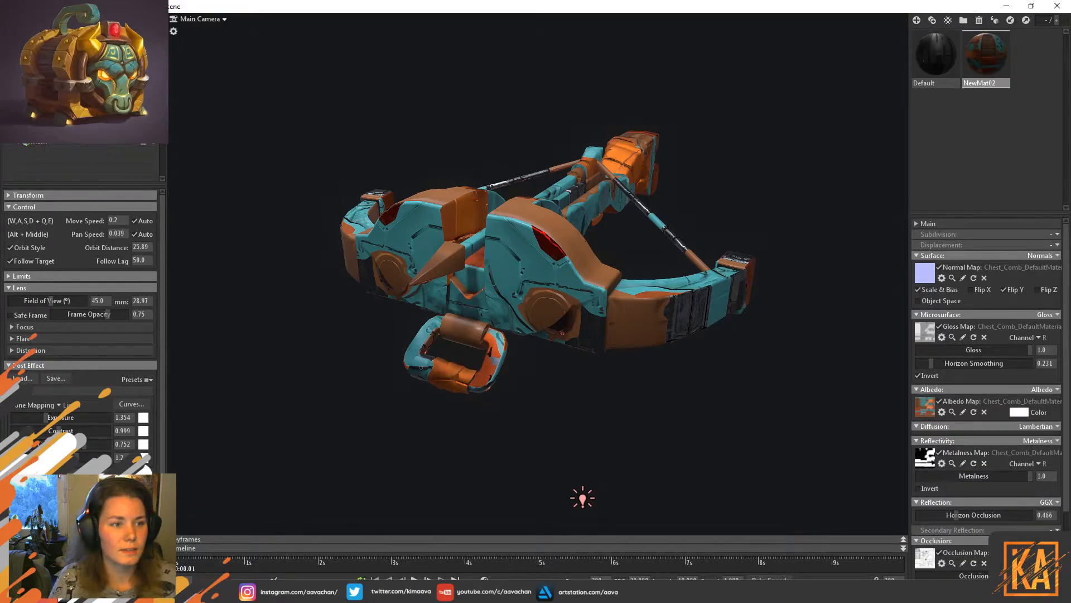
pyautogui.hotkey('ctrl', 'z')
# Compare the chest's look between Marmoset Toolbag's lighting and Substance Painter's viewport.
pyautogui.scroll(7, 518, 310)
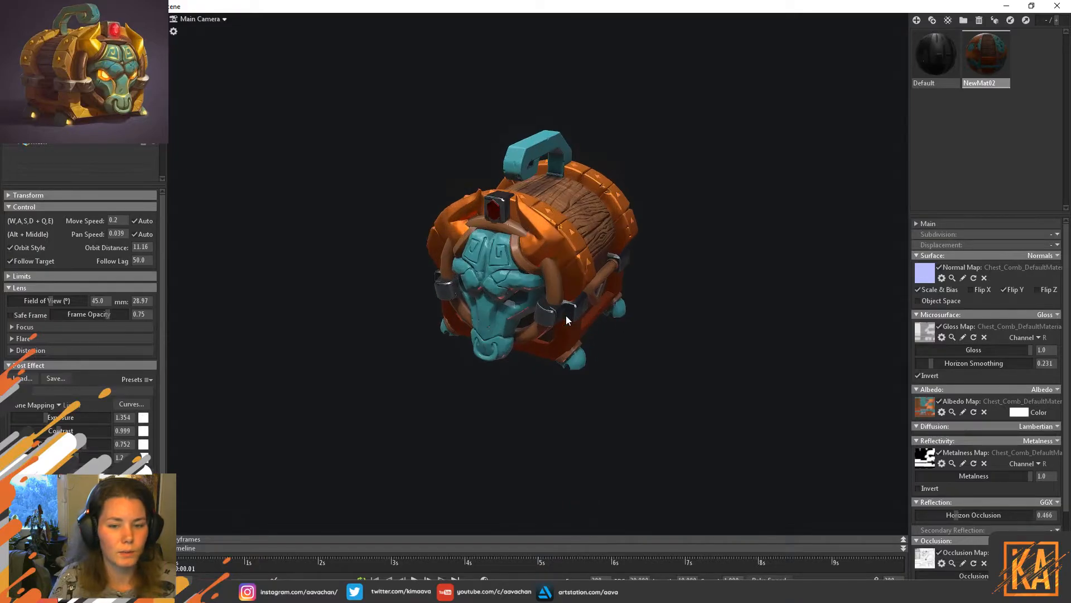
pyautogui.keyDown('alt'); pyautogui.moveTo(733, 146); pyautogui.dragTo(723, 164); pyautogui.keyUp('alt')
pyautogui.keyDown('alt'); pyautogui.moveTo(723, 164); pyautogui.dragTo(719, 173, button='middle'); pyautogui.keyUp('alt')
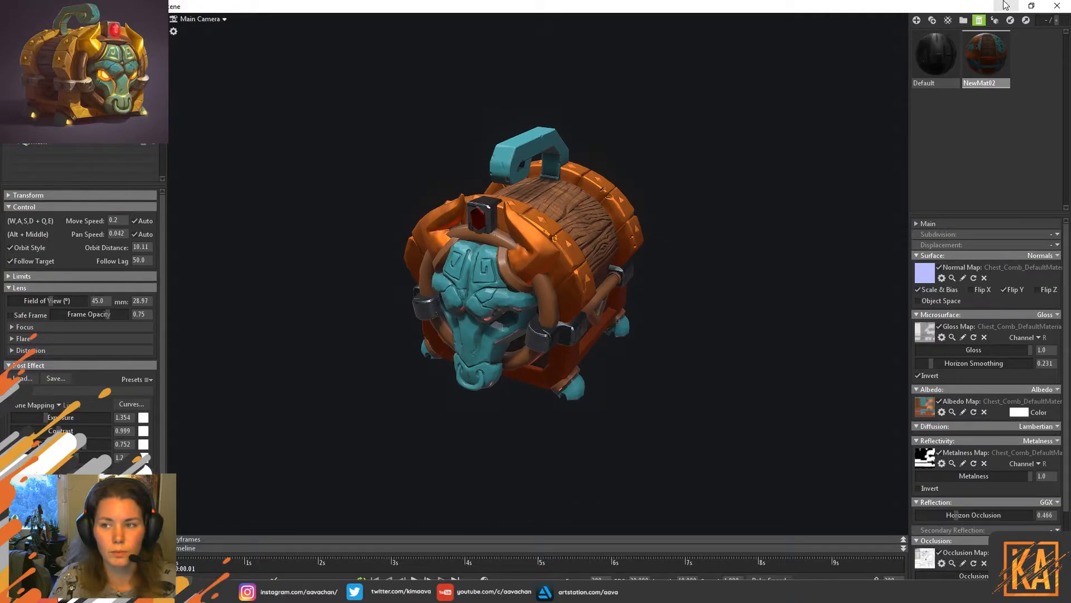
pyautogui.click(259, 591)
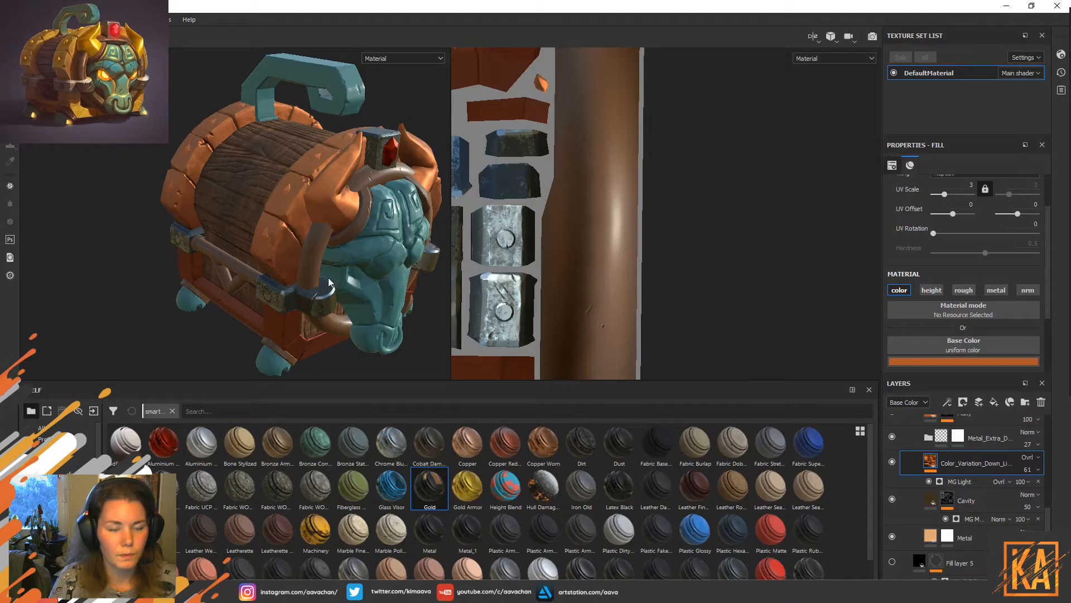
pyautogui.moveTo(192, 142)
pyautogui.keyDown('alt'); pyautogui.mouseDown()
pyautogui.moveTo(168, 140)
pyautogui.moveTo(458, 349)
pyautogui.mouseUp(); pyautogui.keyUp('alt')
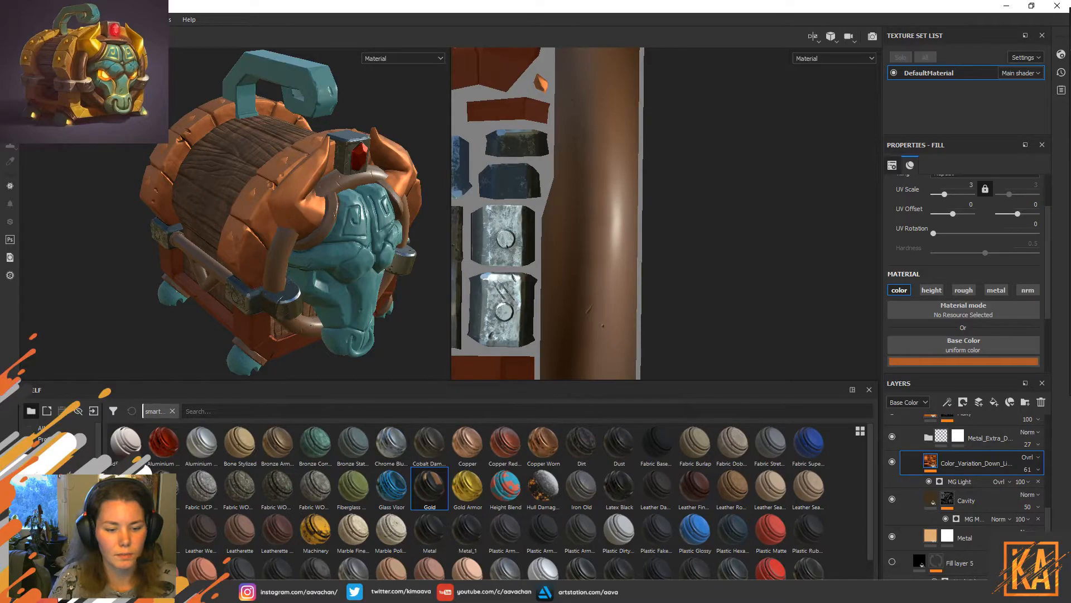
pyautogui.click(263, 591)
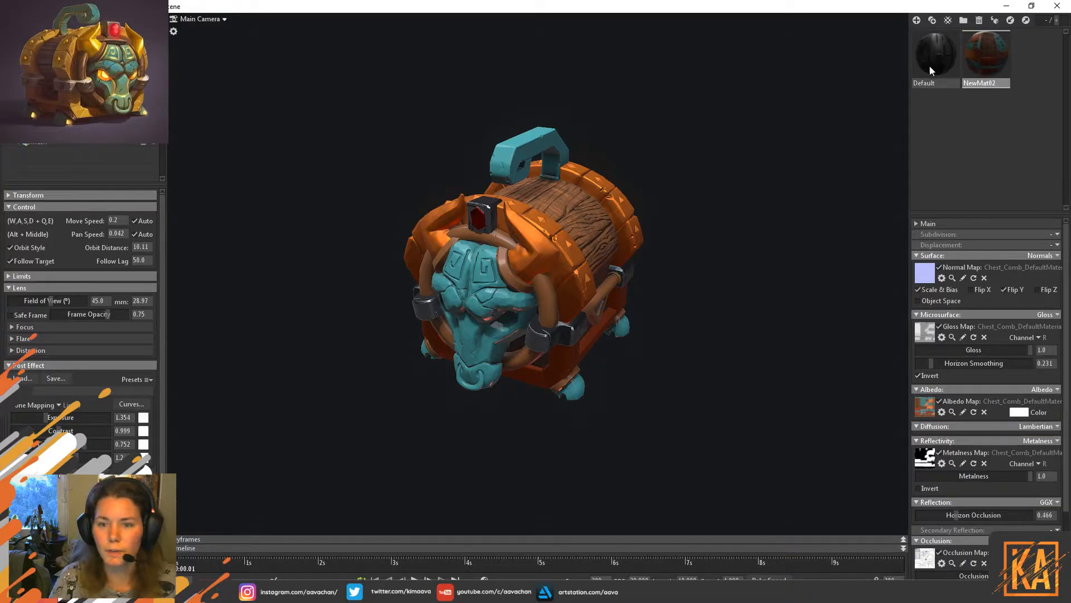
pyautogui.moveTo(764, 241); pyautogui.dragTo(744, 252)
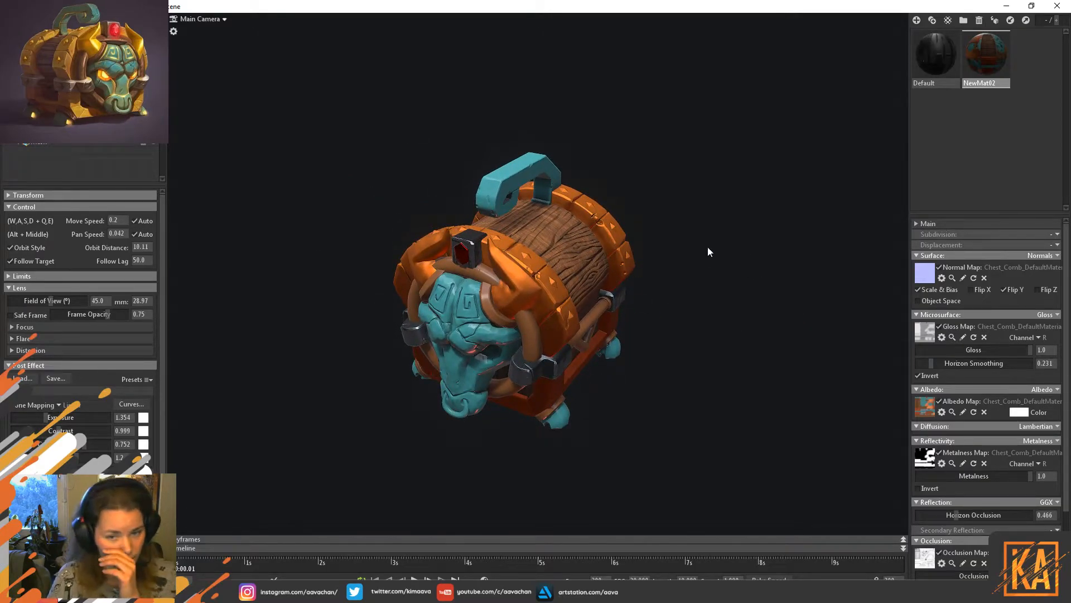
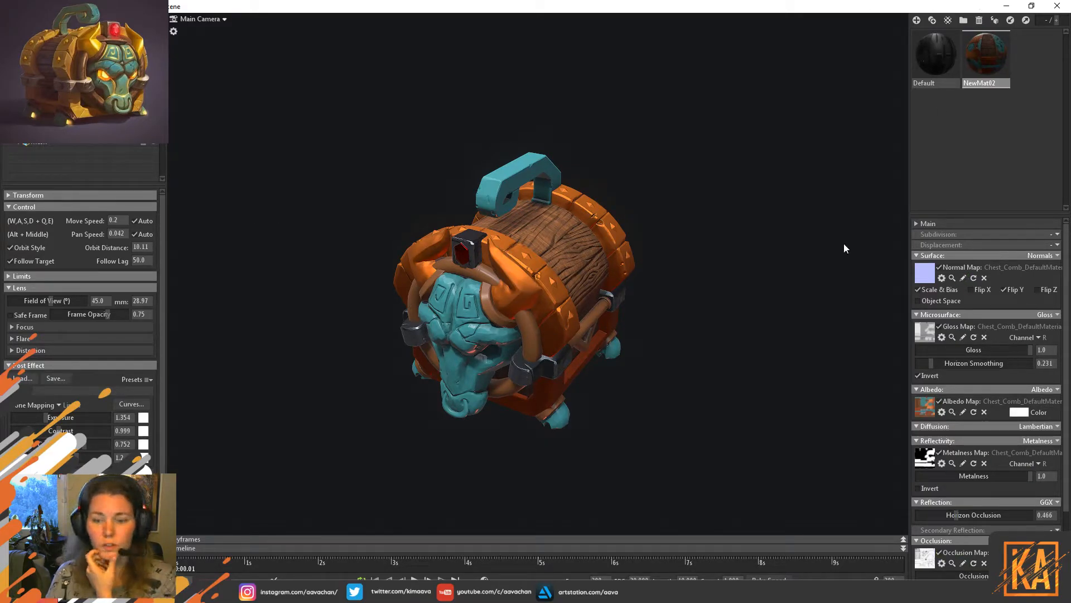
# Switch to Substance Painter and inspect the chest's bull head, horns and metal bands up close.
pyautogui.moveTo(288, 592)
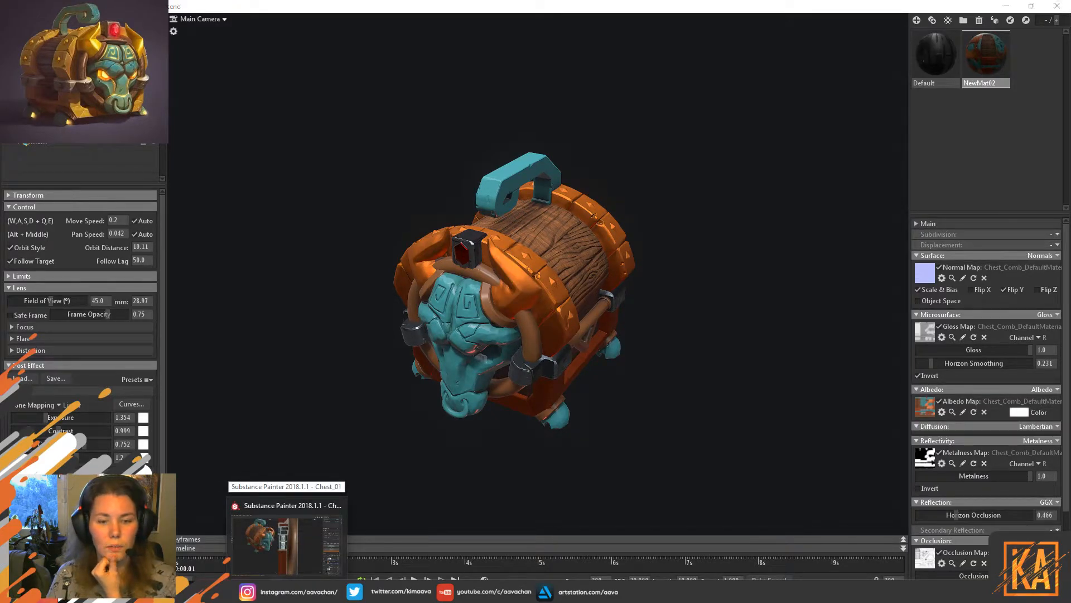
pyautogui.click(287, 544)
pyautogui.keyDown('alt'); pyautogui.moveTo(405, 145); pyautogui.dragTo(251, 157); pyautogui.keyUp('alt')
pyautogui.keyDown('alt'); pyautogui.moveTo(299, 242); pyautogui.dragTo(323, 266, button='right'); pyautogui.keyUp('alt')
pyautogui.keyDown('alt'); pyautogui.moveTo(255, 281); pyautogui.dragTo(327, 242); pyautogui.keyUp('alt')
pyautogui.keyDown('alt'); pyautogui.moveTo(261, 244); pyautogui.dragTo(325, 270, button='middle'); pyautogui.keyUp('alt')
pyautogui.keyDown('alt'); pyautogui.moveTo(313, 273); pyautogui.dragTo(280, 257, button='right'); pyautogui.keyUp('alt')
pyautogui.moveTo(261, 241)
pyautogui.keyDown('alt'); pyautogui.mouseDown(button='middle')
pyautogui.moveTo(289, 252)
pyautogui.moveTo(263, 261)
pyautogui.mouseUp(button='middle'); pyautogui.keyUp('alt')
pyautogui.keyDown('alt'); pyautogui.moveTo(263, 260); pyautogui.dragTo(329, 251); pyautogui.keyUp('alt')
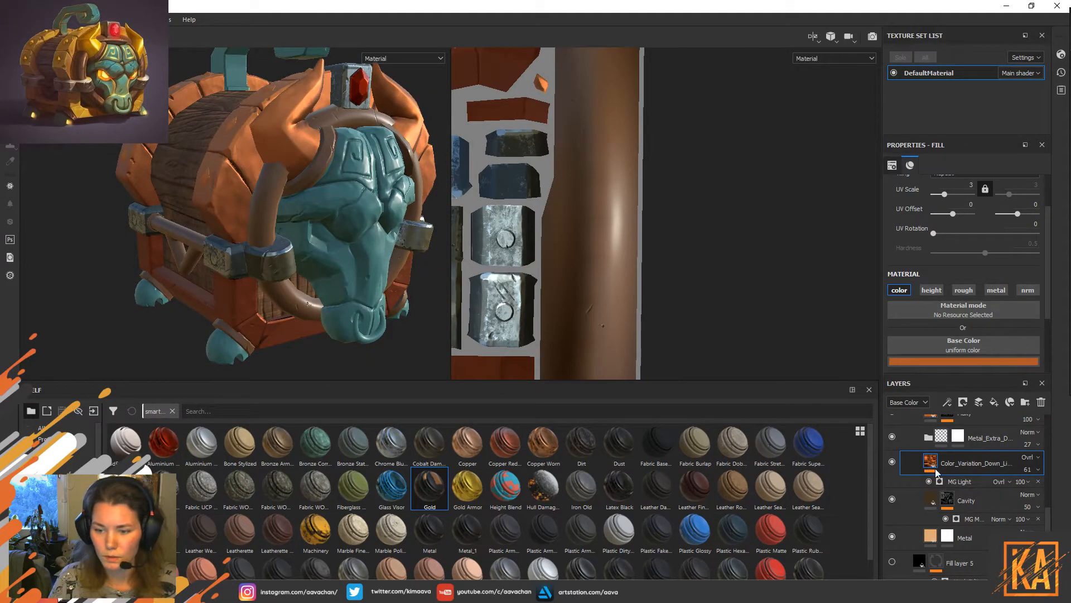
# Compare the metal bands and horns with the Color_Variation_Down layer hidden and shown.
pyautogui.click(891, 462)
pyautogui.click(891, 462)
pyautogui.click(892, 462)
pyautogui.keyDown('alt'); pyautogui.moveTo(215, 184); pyautogui.dragTo(259, 226); pyautogui.keyUp('alt')
pyautogui.click(892, 462)
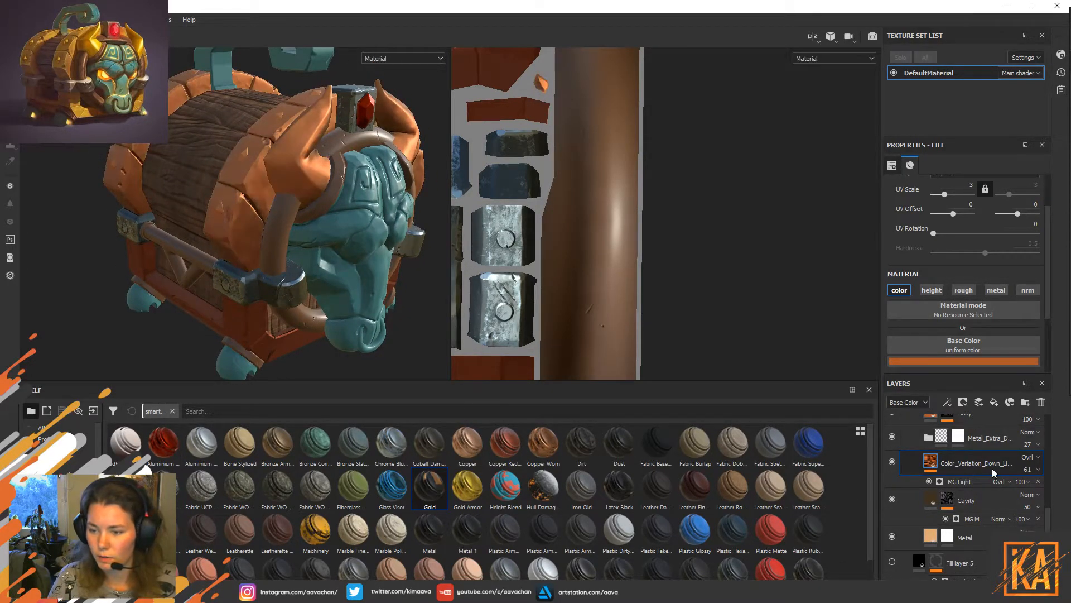
# Try Linear dodge (Add) on the Color_Variation_Down layer, restore Overlay blending and set its opacity to 18.
pyautogui.click(1028, 458)
pyautogui.click(1030, 458)
pyautogui.click(1029, 459)
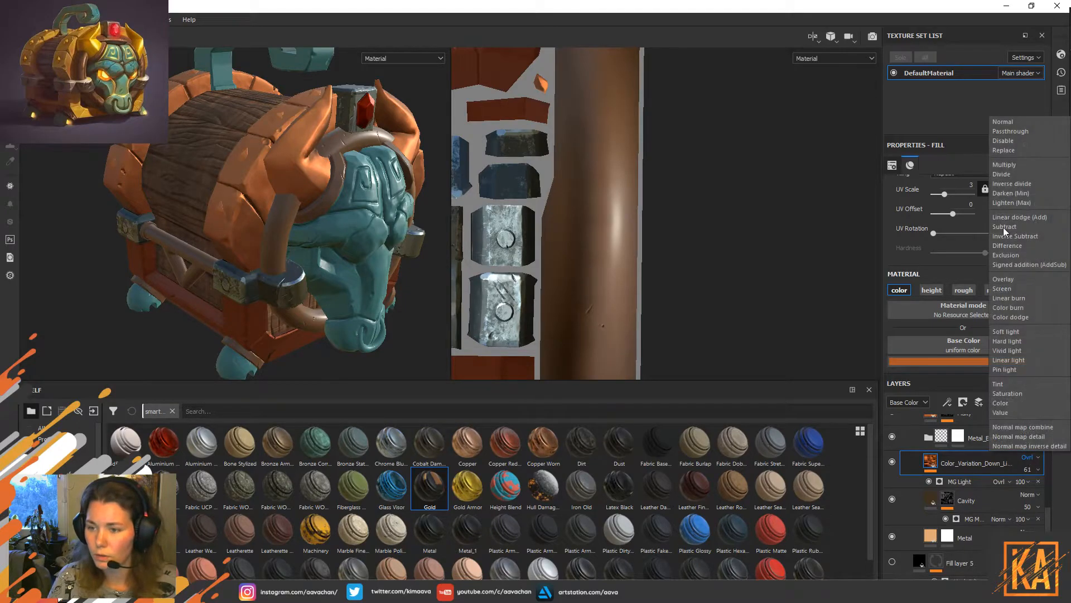
pyautogui.click(1009, 217)
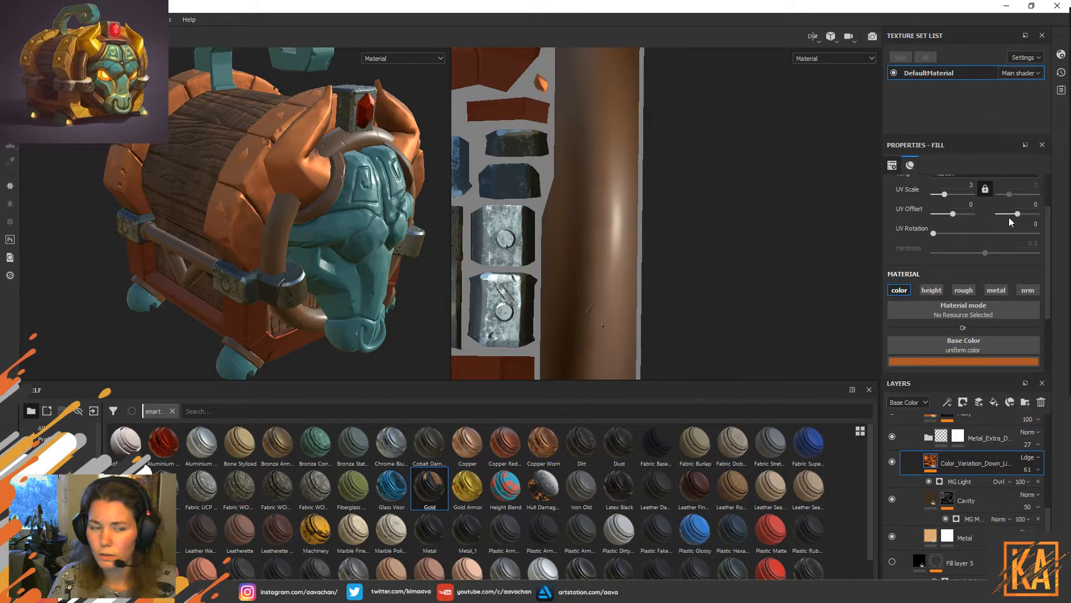
pyautogui.click(1029, 458)
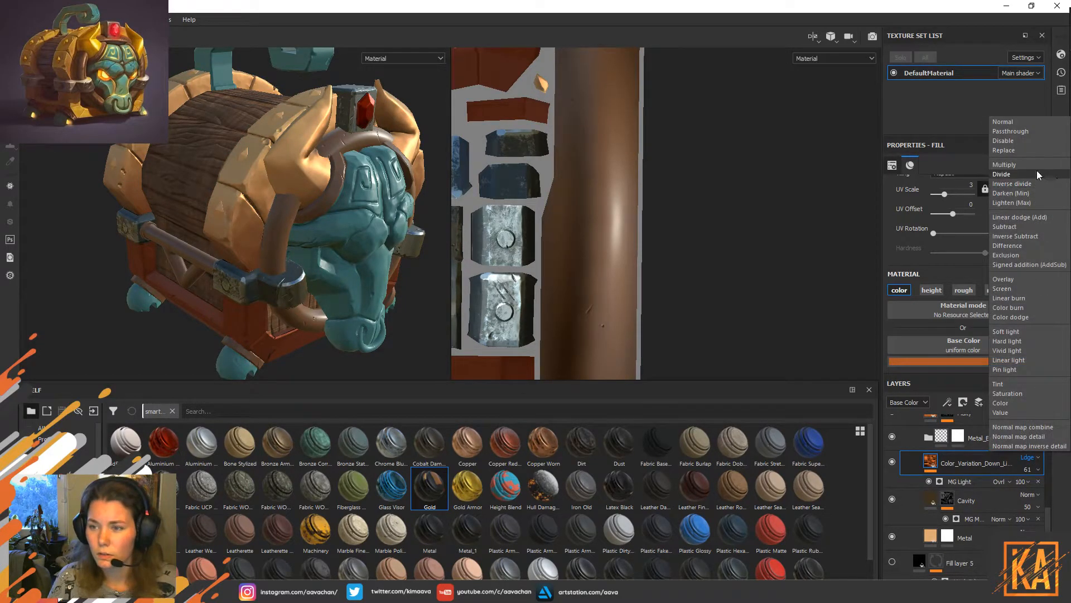
pyautogui.click(1022, 278)
pyautogui.click(1039, 470)
pyautogui.moveTo(1047, 491); pyautogui.dragTo(1026, 495)
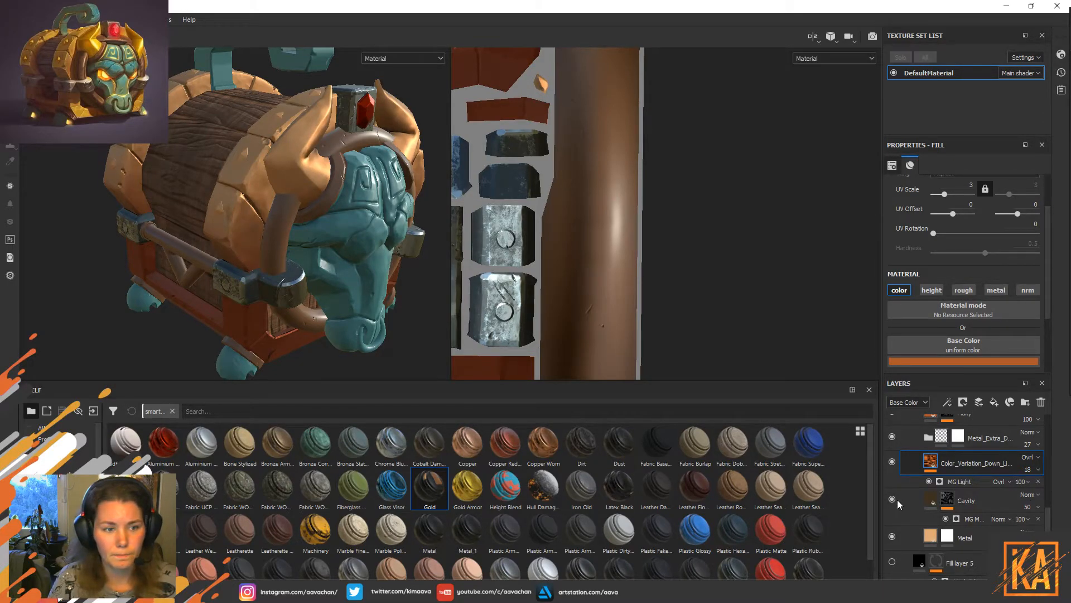
# Check the Metal_Extra folder's effect on the chest and look through the layers inside it.
pyautogui.scroll(3, 893, 494)
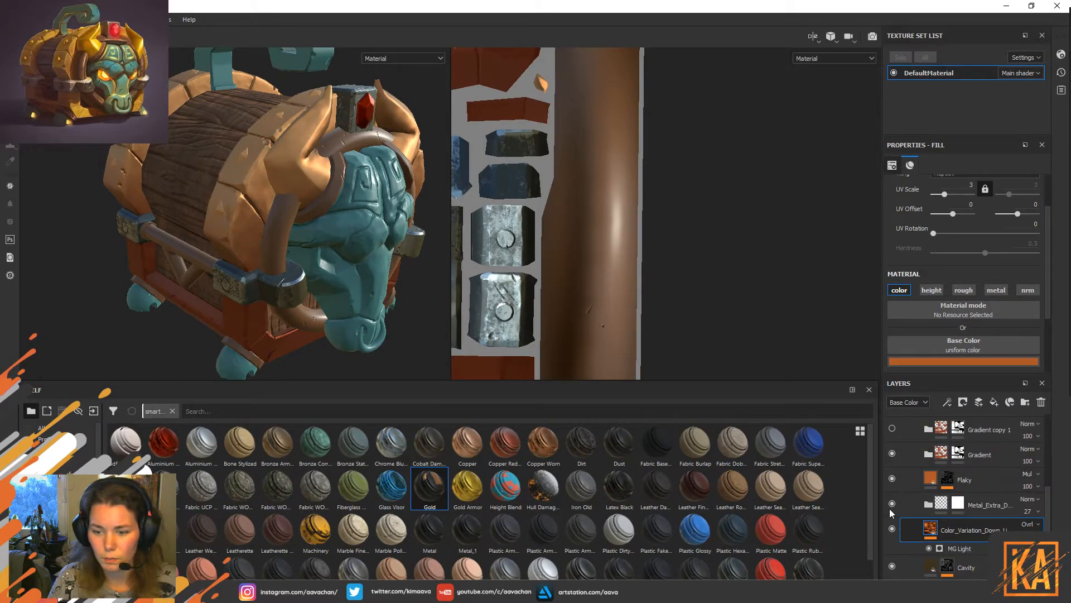
pyautogui.click(892, 505)
pyautogui.click(959, 505)
pyautogui.click(929, 505)
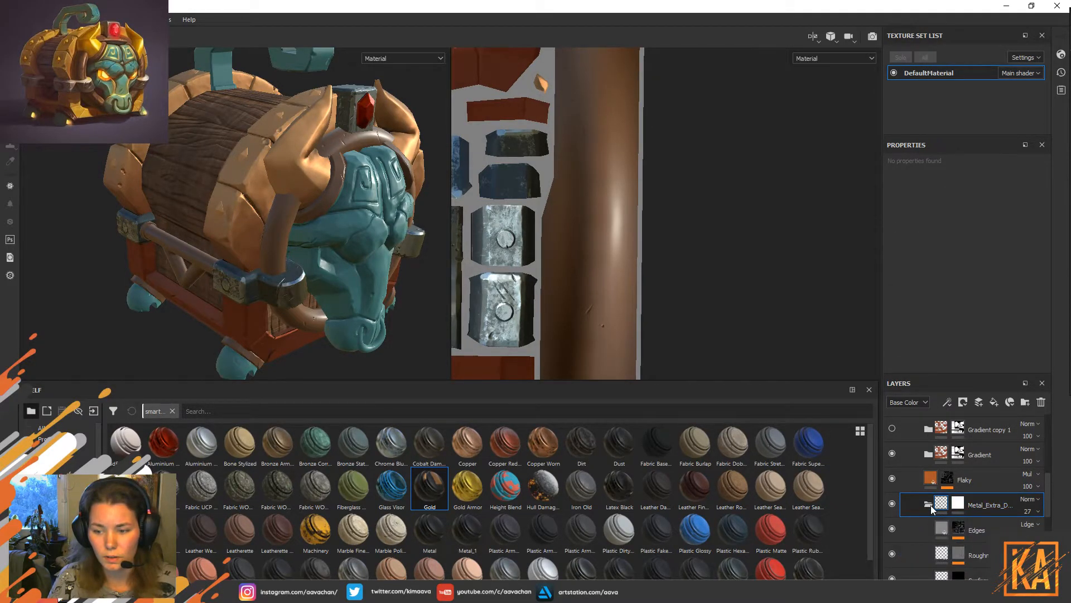
pyautogui.click(928, 504)
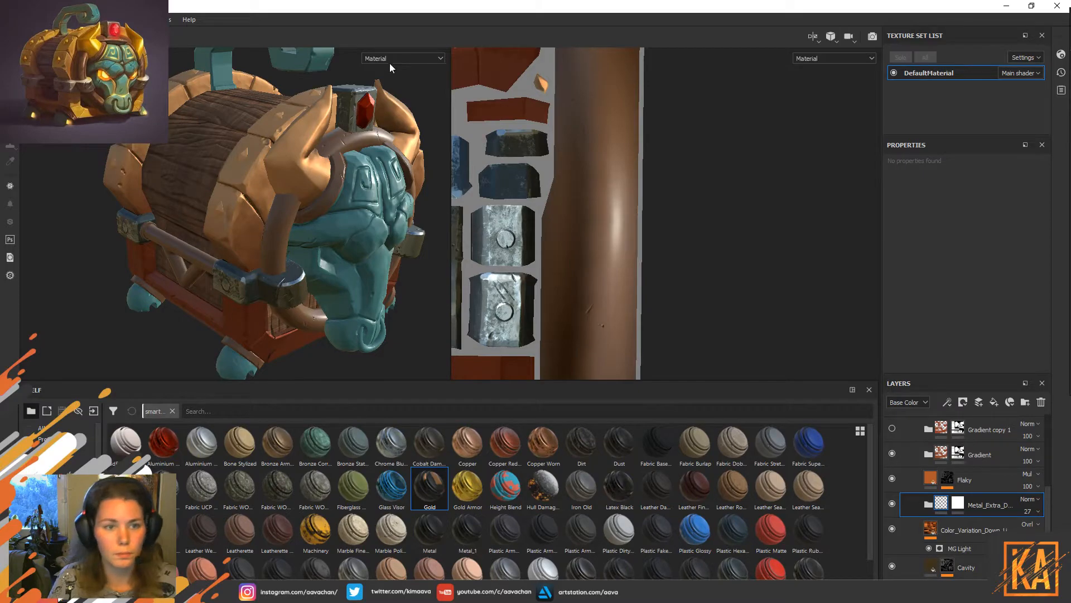
# Display only the Roughness channel and compare the horn surface with the Metal_Extra folder hidden and shown.
pyautogui.click(390, 106)
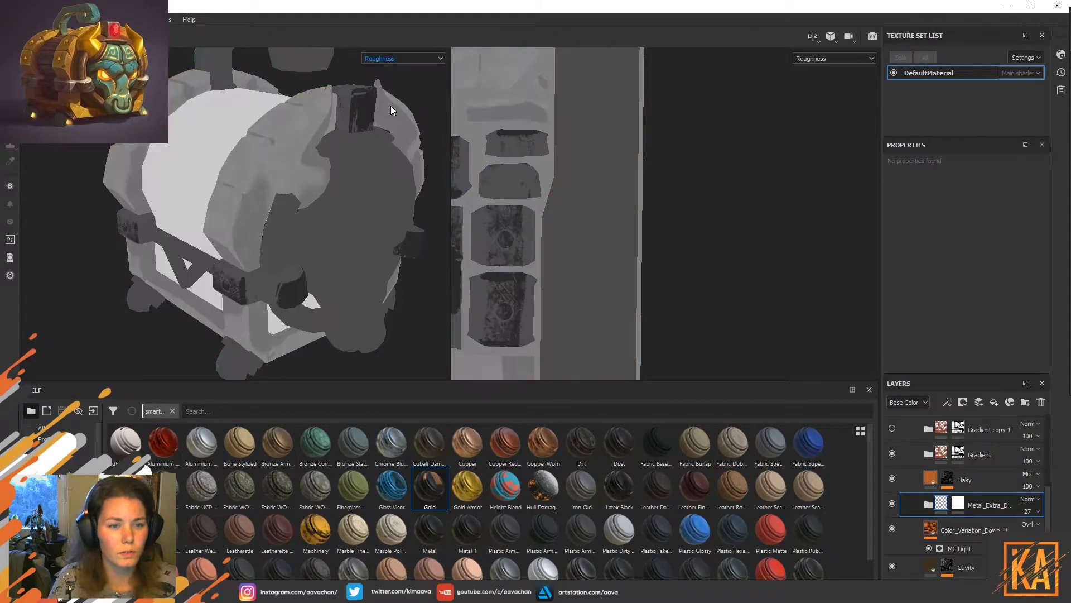
pyautogui.scroll(5, 263, 229)
pyautogui.keyDown('alt'); pyautogui.moveTo(311, 113); pyautogui.dragTo(251, 169); pyautogui.keyUp('alt')
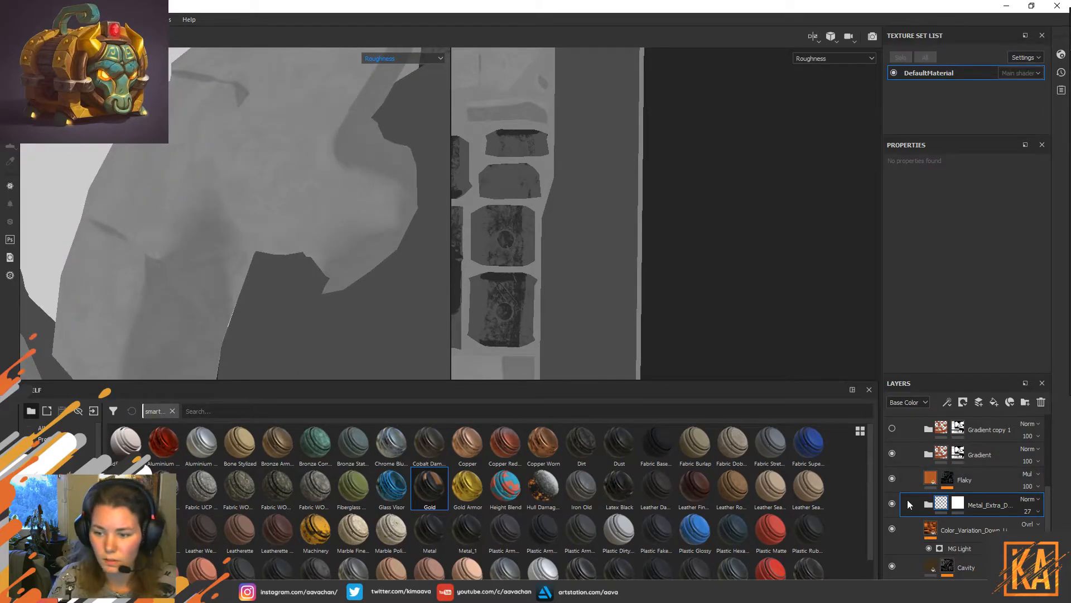
pyautogui.click(891, 504)
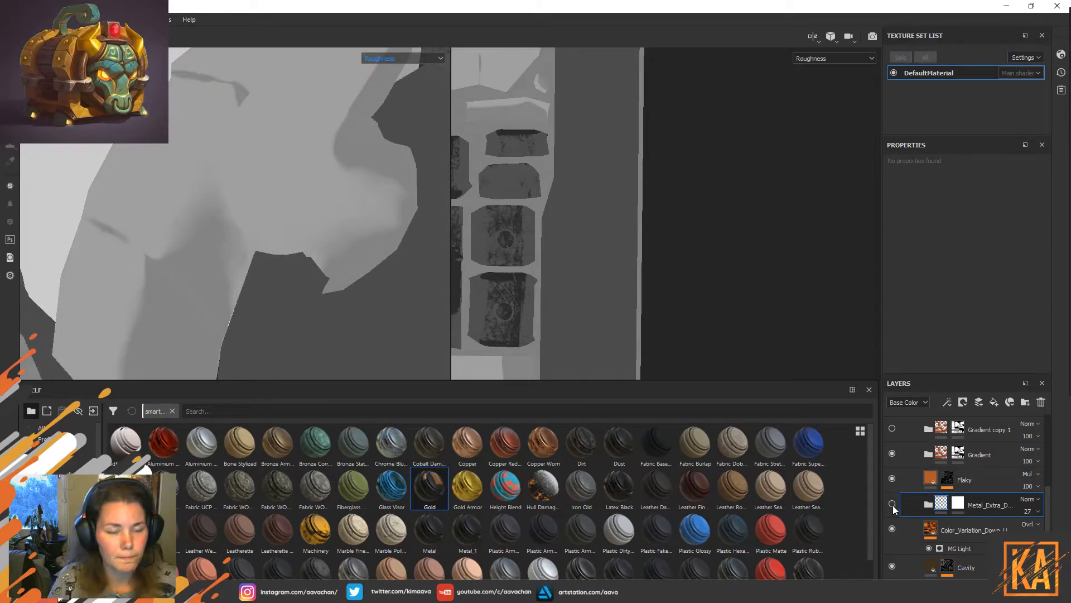
pyautogui.click(892, 503)
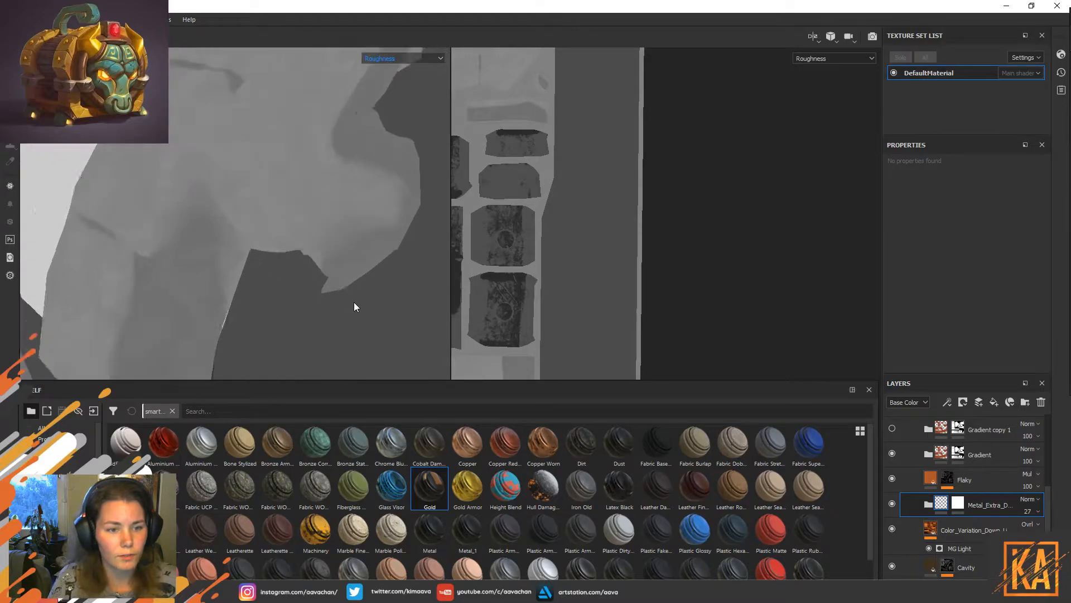
# Examine the whole chest in Roughness and Base Color, and return the view to the full Material display.
pyautogui.scroll(-7, 353, 302)
pyautogui.keyDown('alt'); pyautogui.moveTo(365, 276); pyautogui.dragTo(360, 232, button='middle'); pyautogui.keyUp('alt')
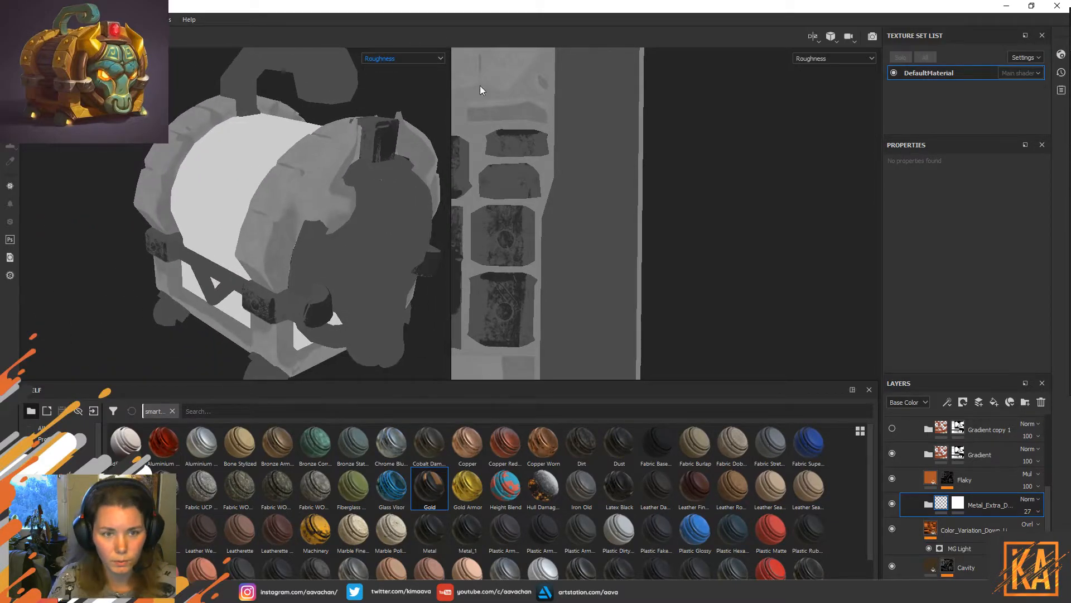
pyautogui.click(419, 58)
pyautogui.click(394, 93)
pyautogui.keyDown('alt'); pyautogui.moveTo(392, 95); pyautogui.dragTo(354, 214); pyautogui.keyUp('alt')
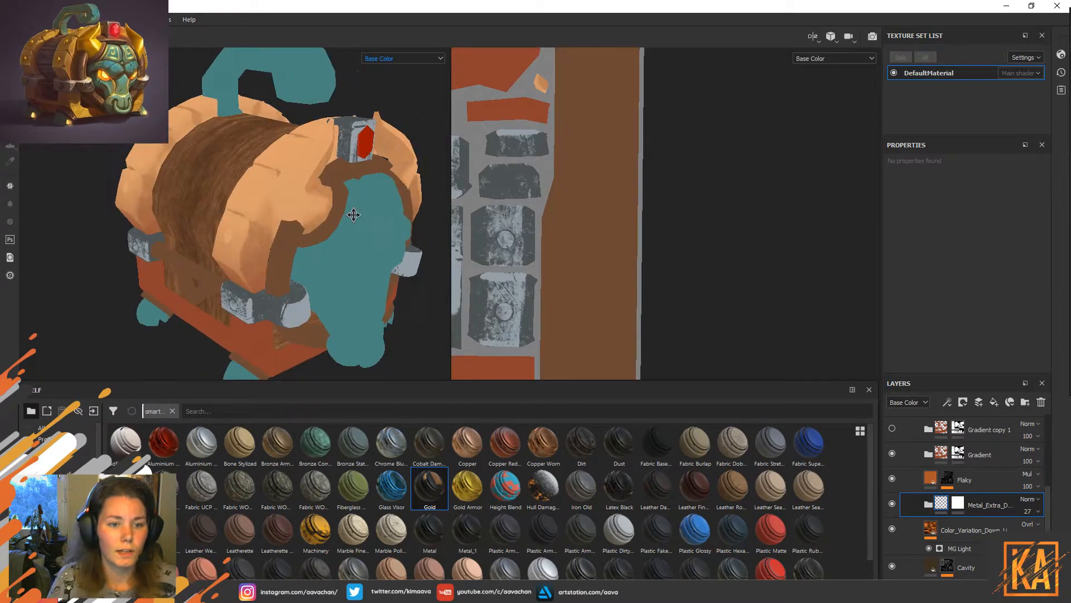
pyautogui.click(398, 59)
pyautogui.click(394, 74)
pyautogui.keyDown('alt'); pyautogui.moveTo(394, 75); pyautogui.dragTo(346, 276); pyautogui.keyUp('alt')
pyautogui.scroll(4, 346, 276)
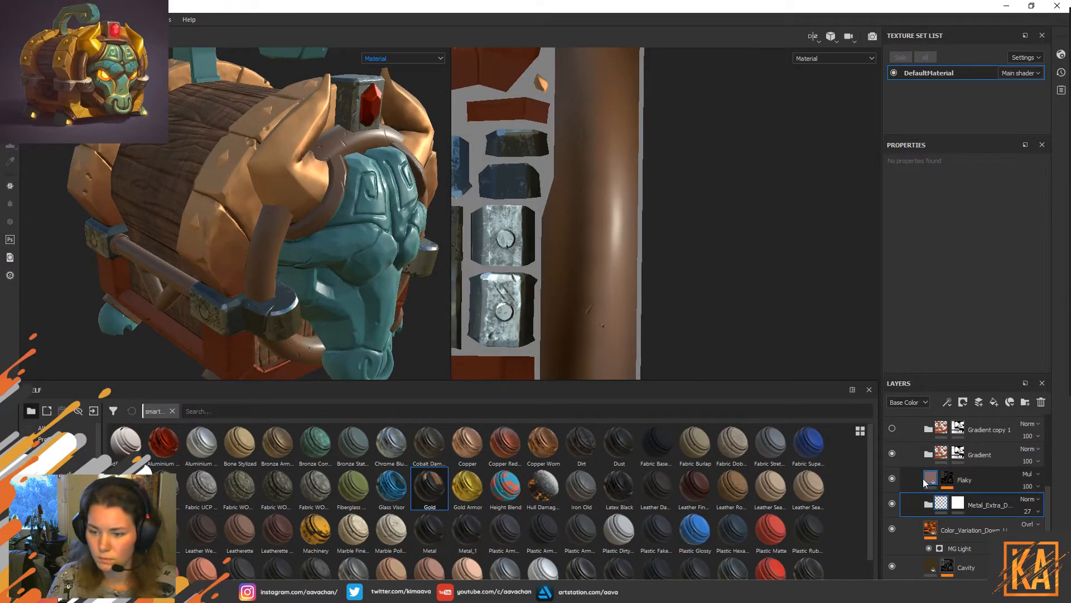
# Compare the gold surfaces with the Flaky layer hidden and shown.
pyautogui.click(892, 479)
pyautogui.click(893, 479)
pyautogui.click(892, 479)
pyautogui.click(965, 477)
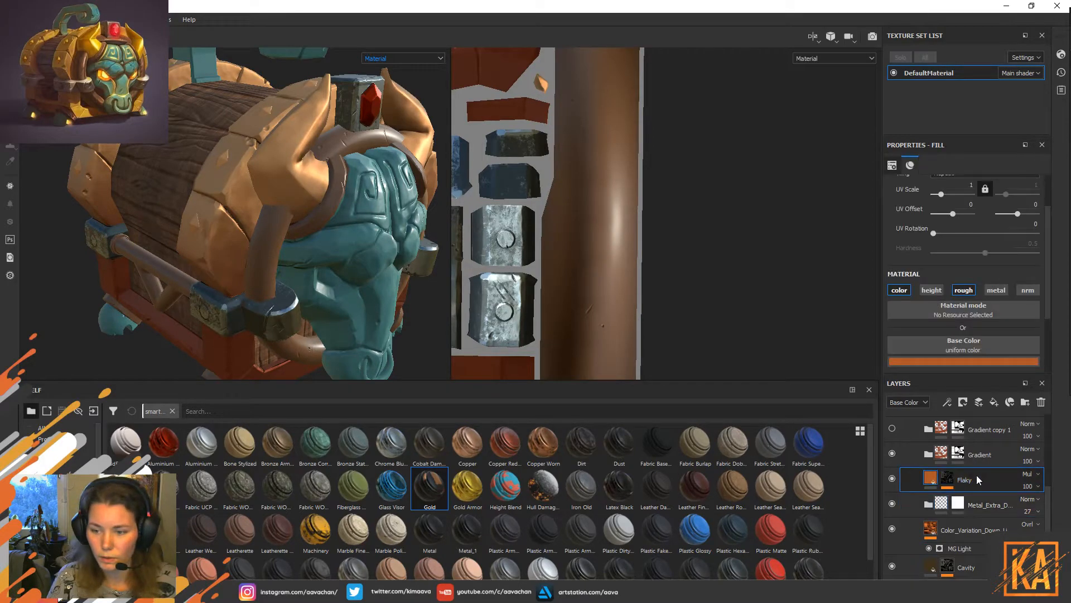
# Compare the chest's bands and base frame with the Gradient folder hidden and shown.
pyautogui.click(892, 453)
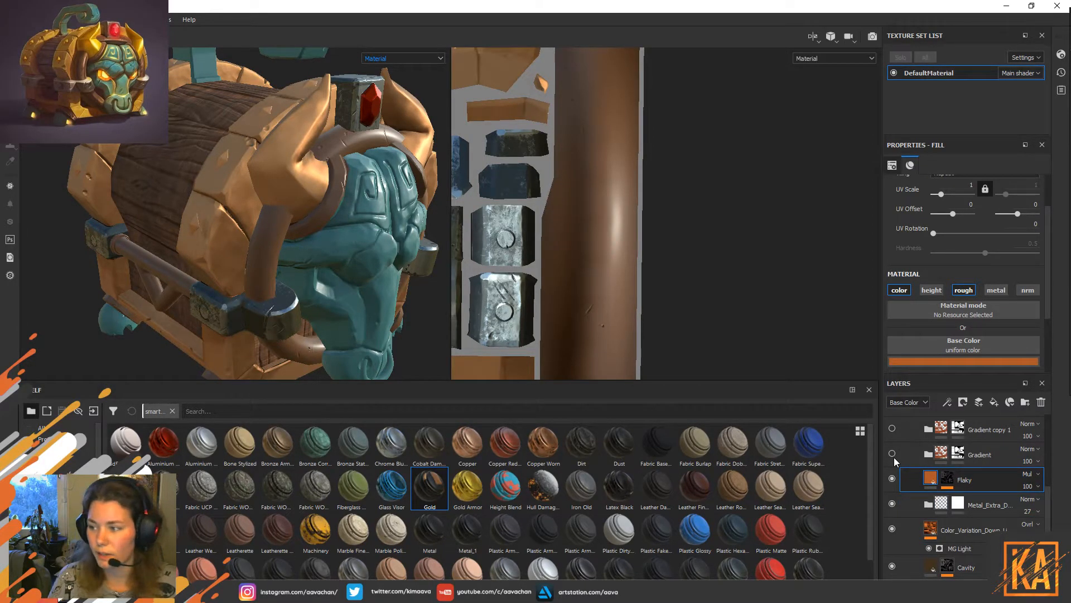
pyautogui.click(892, 454)
pyautogui.keyDown('alt'); pyautogui.moveTo(313, 279); pyautogui.dragTo(337, 286); pyautogui.keyUp('alt')
pyautogui.click(976, 455)
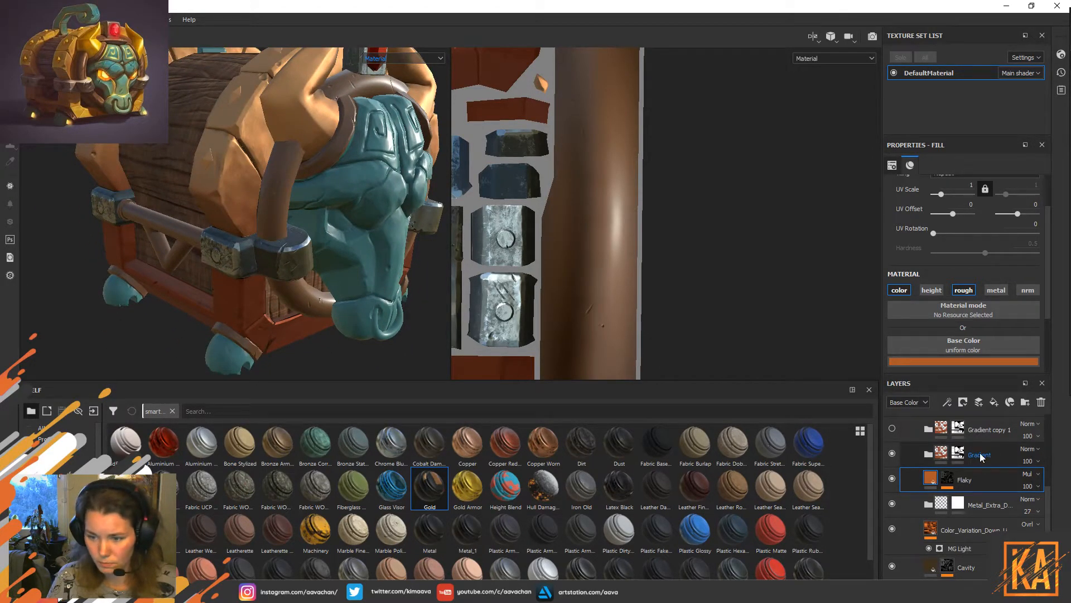
pyautogui.click(892, 453)
pyautogui.click(893, 453)
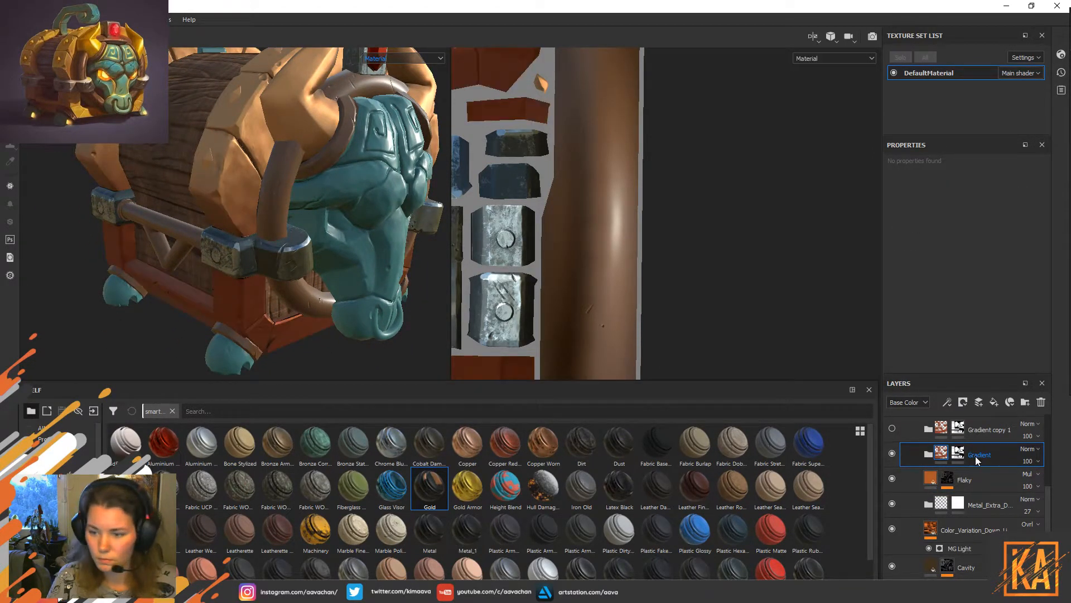
# Set the 3D Linear Gradient on the Gradient folder's Red shade layer to contrast 0.16 and balance 0.81, and lower the layer's opacity to 82.
pyautogui.click(927, 454)
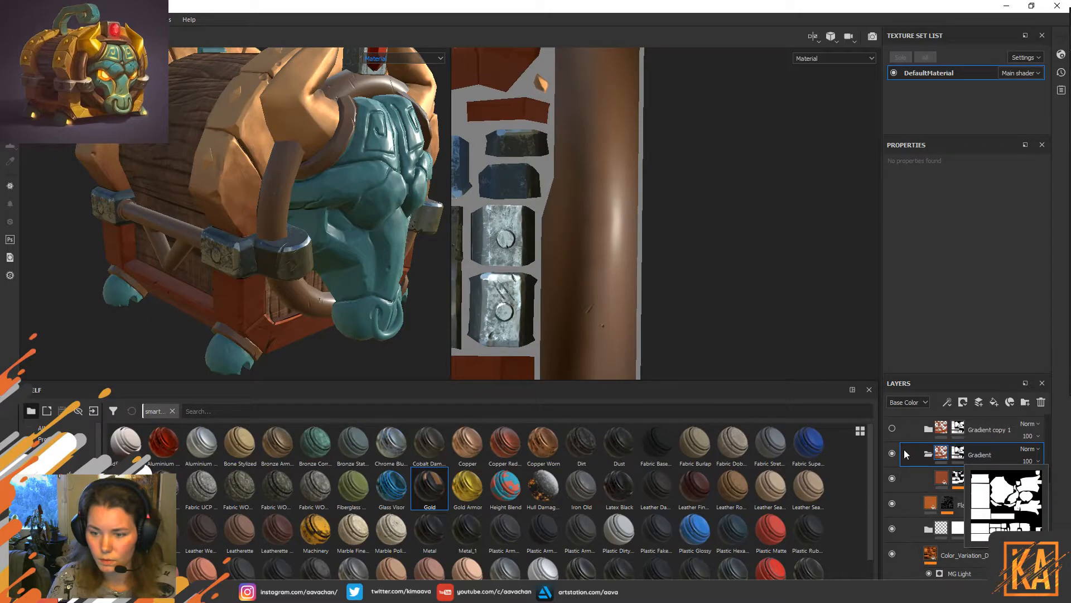
pyautogui.moveTo(927, 455)
pyautogui.click(968, 480)
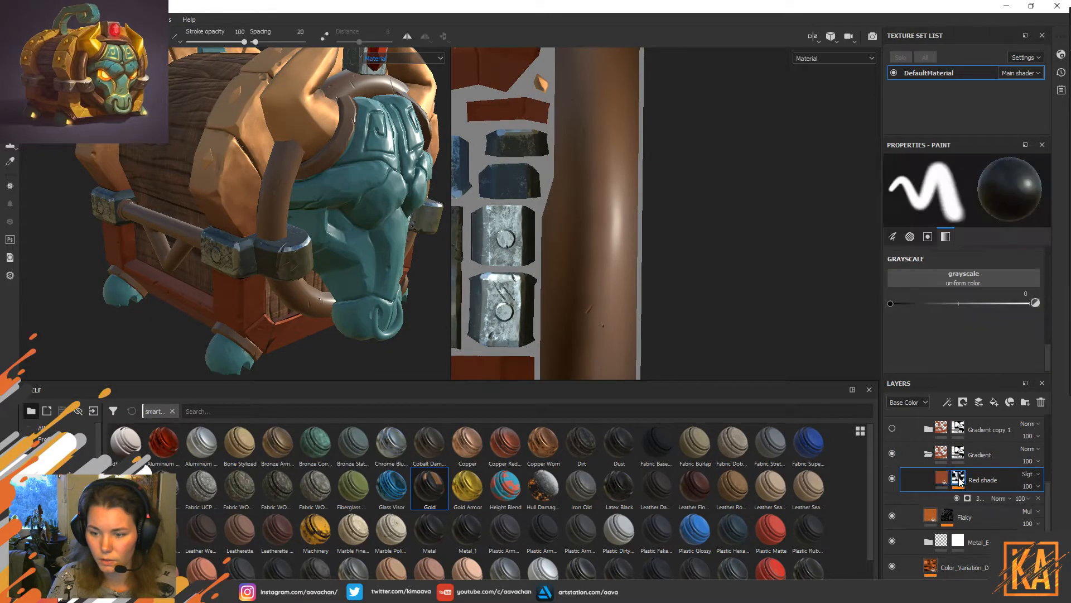
pyautogui.click(996, 498)
pyautogui.click(982, 497)
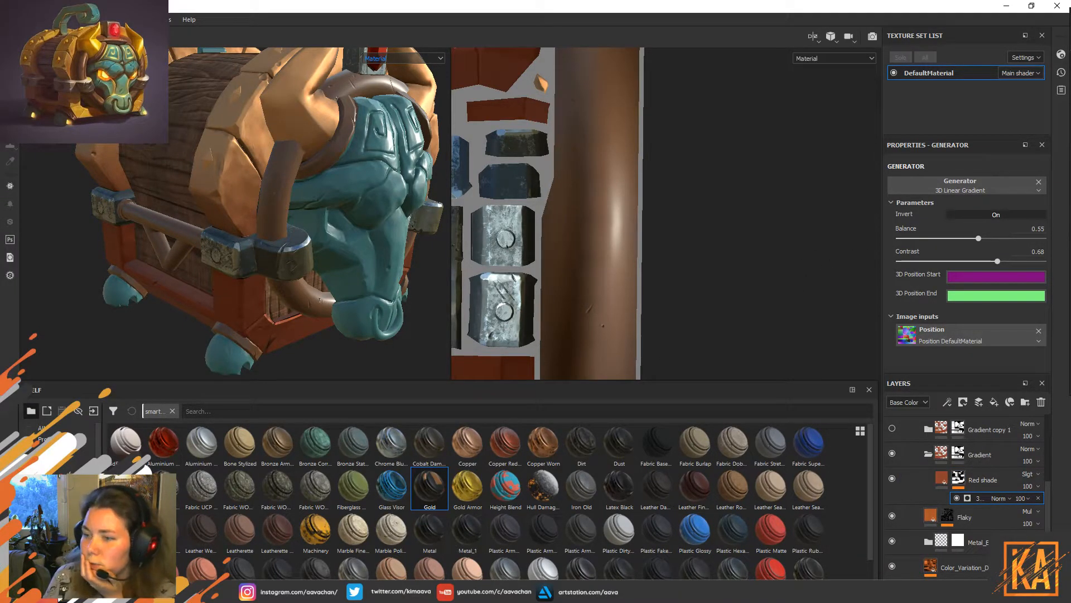
pyautogui.moveTo(998, 260)
pyautogui.mouseDown()
pyautogui.moveTo(976, 267)
pyautogui.moveTo(1011, 271)
pyautogui.moveTo(922, 266)
pyautogui.mouseUp()
pyautogui.moveTo(983, 238)
pyautogui.mouseDown()
pyautogui.moveTo(951, 239)
pyautogui.moveTo(1008, 238)
pyautogui.mouseUp()
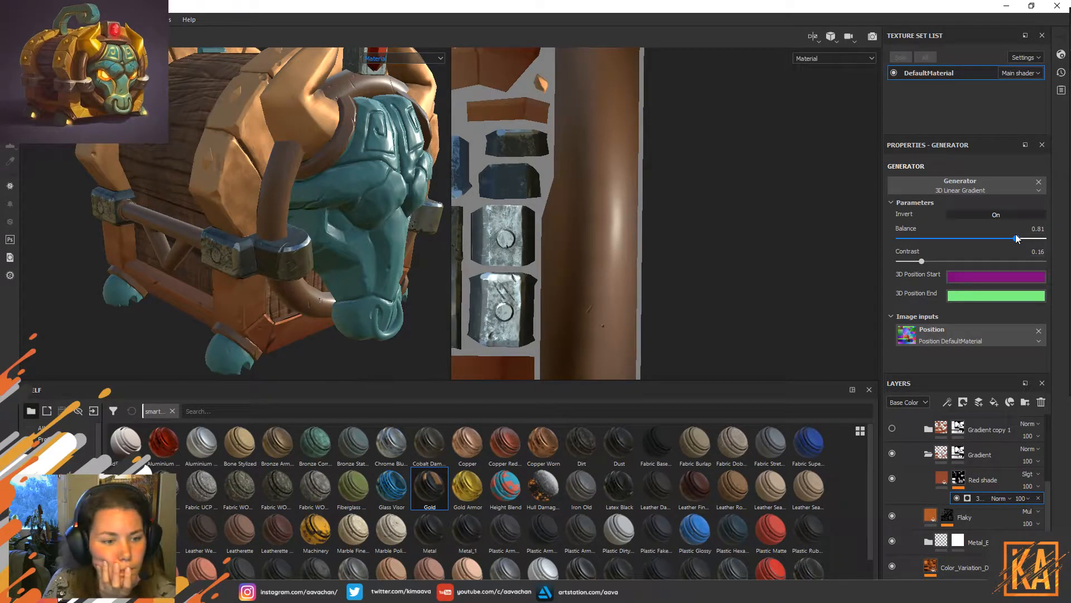
pyautogui.click(1037, 488)
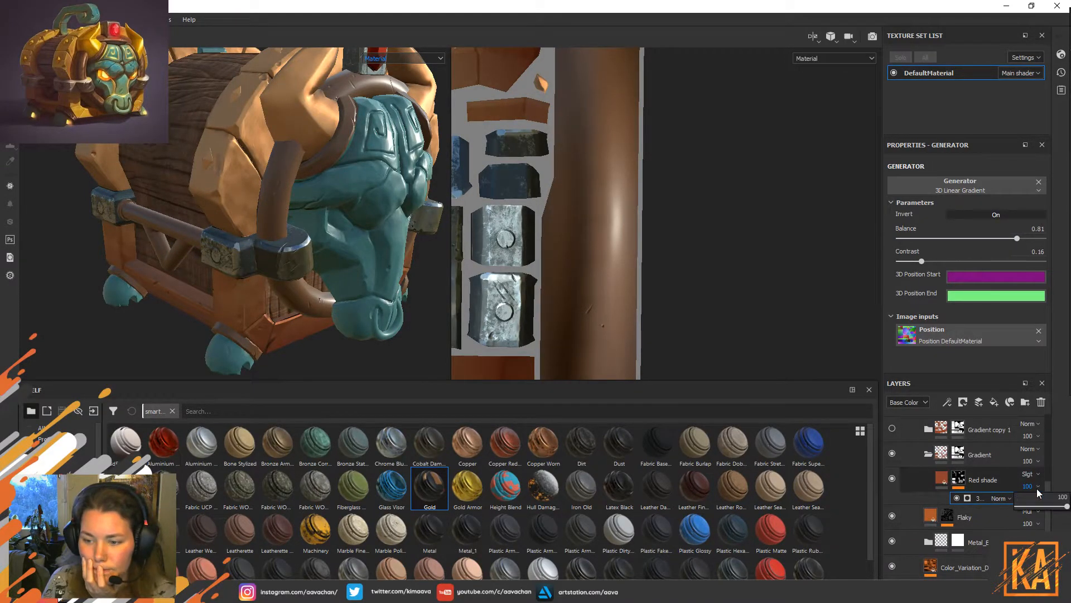
pyautogui.moveTo(1066, 505)
pyautogui.mouseDown()
pyautogui.moveTo(1044, 506)
pyautogui.moveTo(1058, 506)
pyautogui.mouseUp()
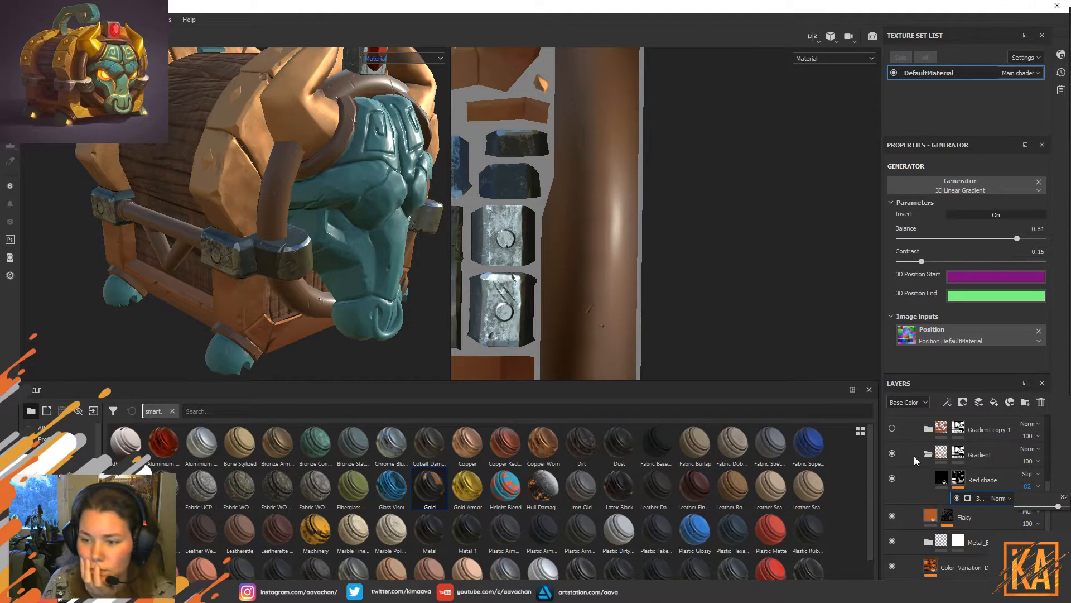
# Preview the Gradient copy 1 folder's effect on the chest and delete the folder.
pyautogui.click(892, 429)
pyautogui.click(893, 430)
pyautogui.click(892, 429)
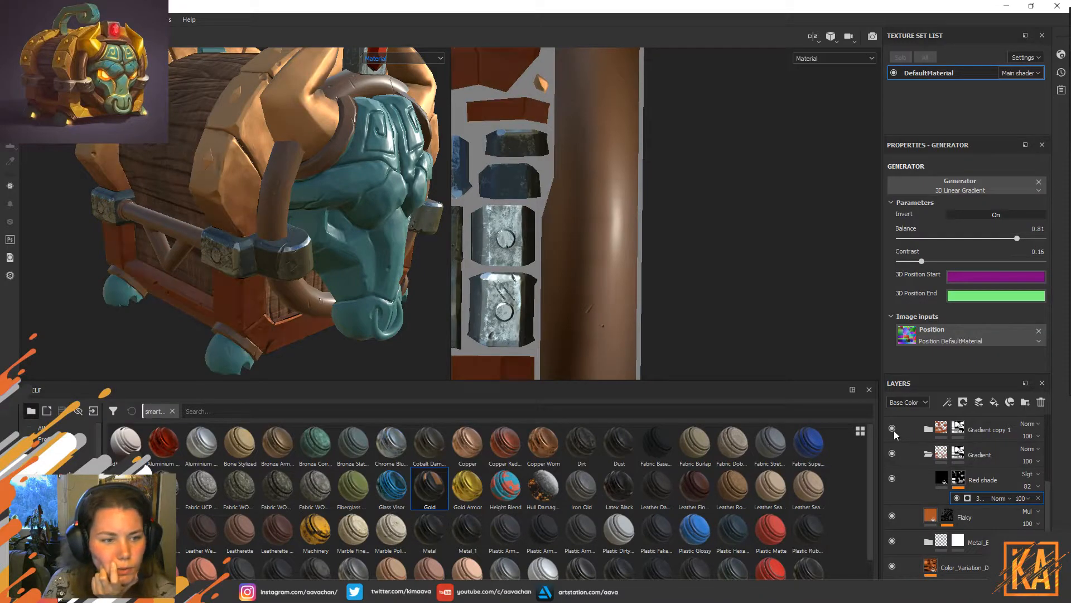
pyautogui.click(986, 430)
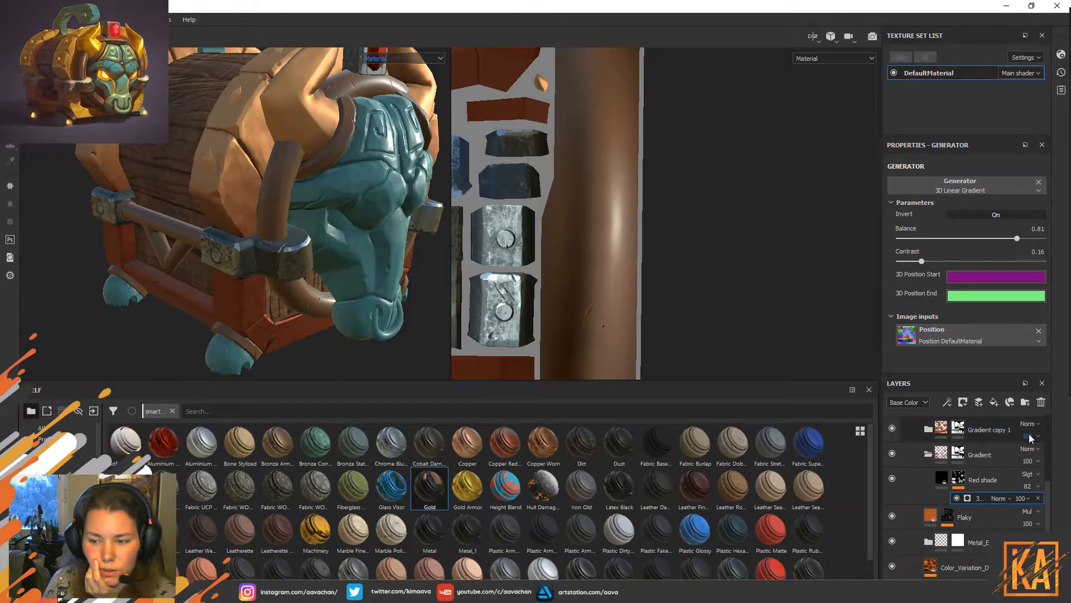
pyautogui.click(1041, 403)
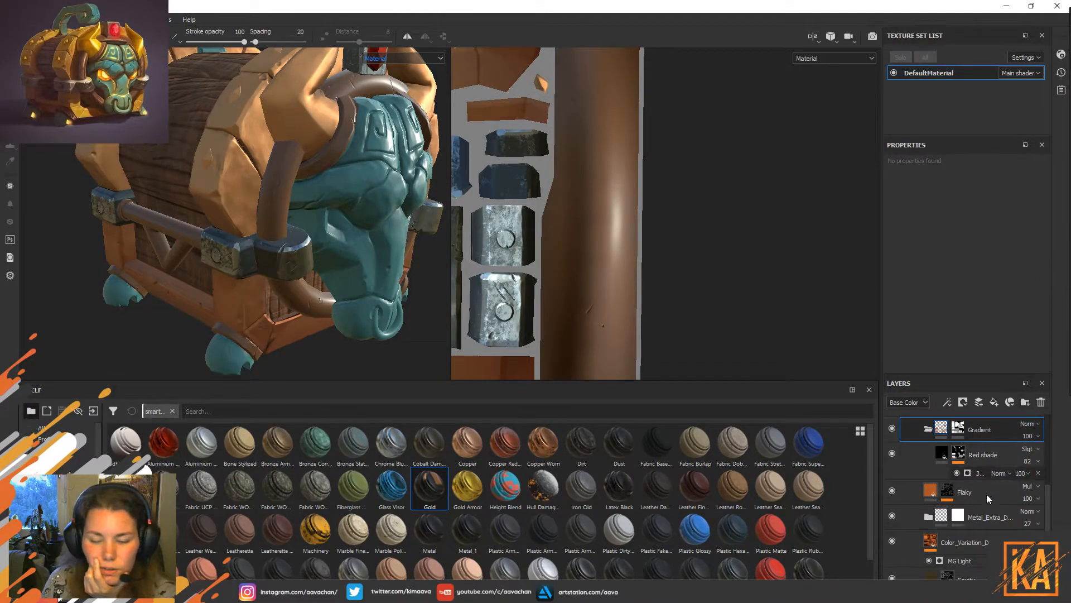
# Delete the two hidden Gradient handle folders above the Gradient folder.
pyautogui.scroll(2, 995, 487)
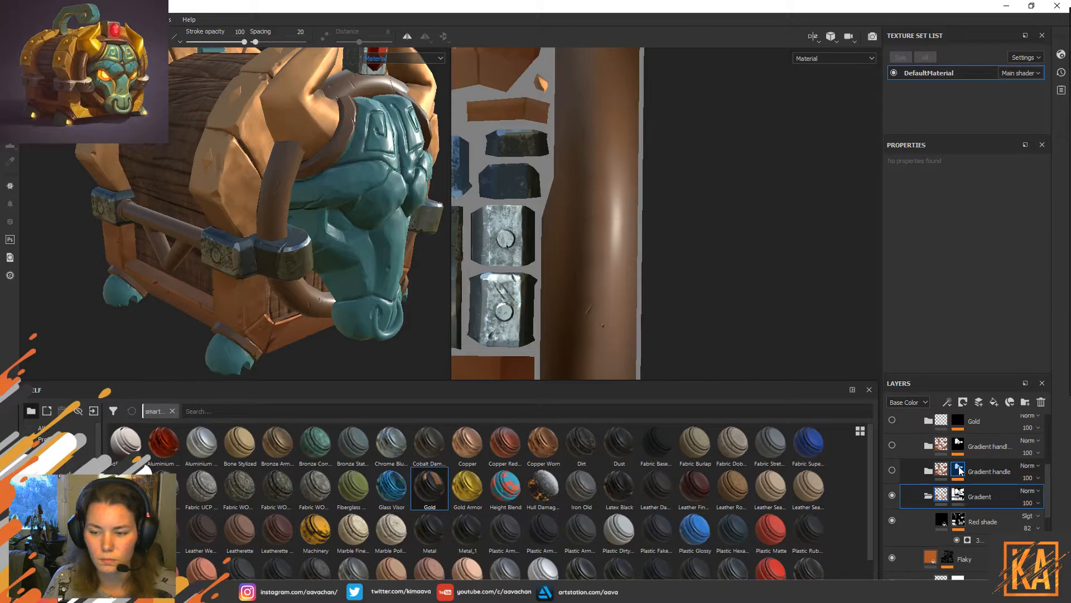
pyautogui.click(987, 465)
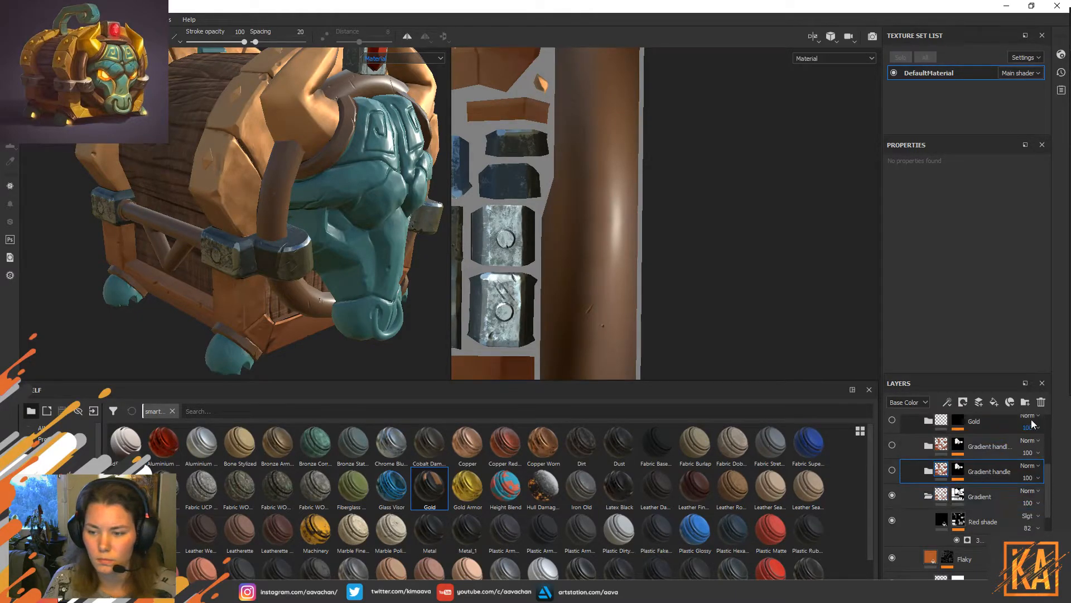
pyautogui.click(1041, 401)
pyautogui.click(1041, 402)
# Show and expand the innermost Gold folder above the Gradient folder and remove its mask.
pyautogui.click(973, 491)
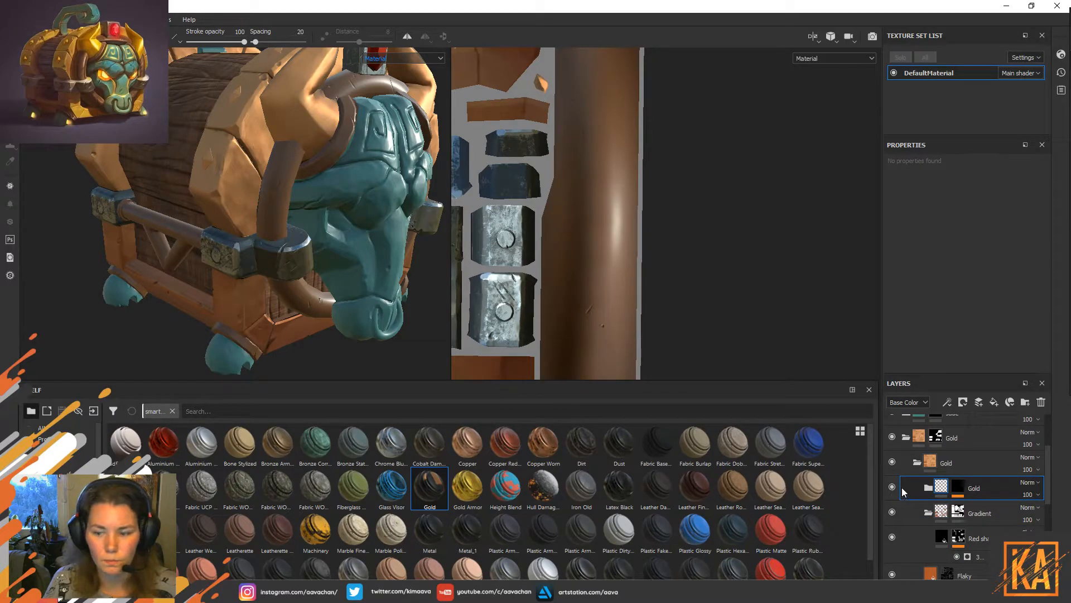
pyautogui.click(928, 487)
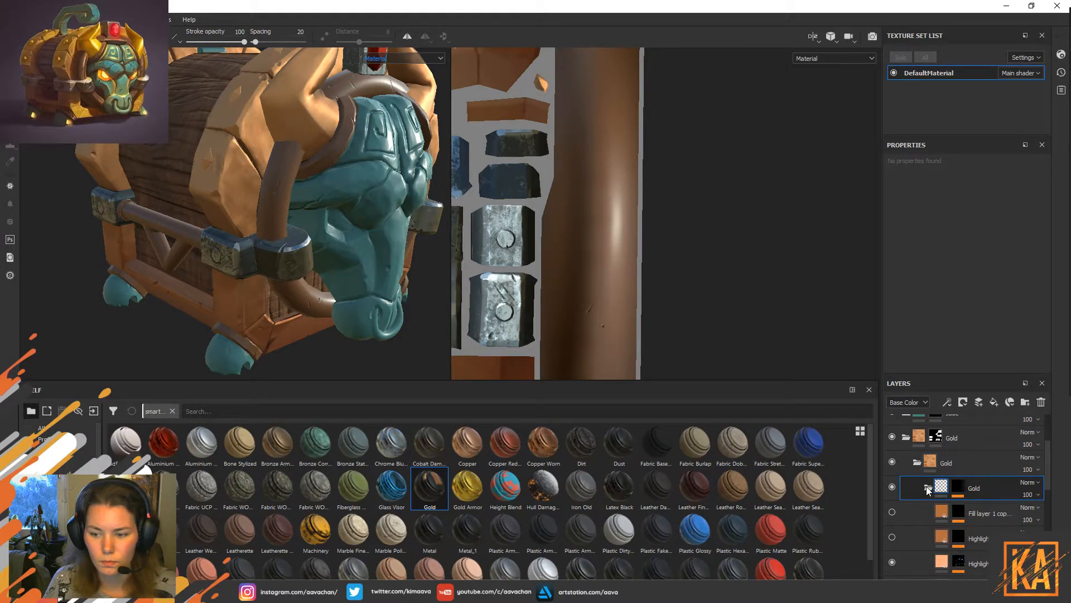
pyautogui.click(958, 487)
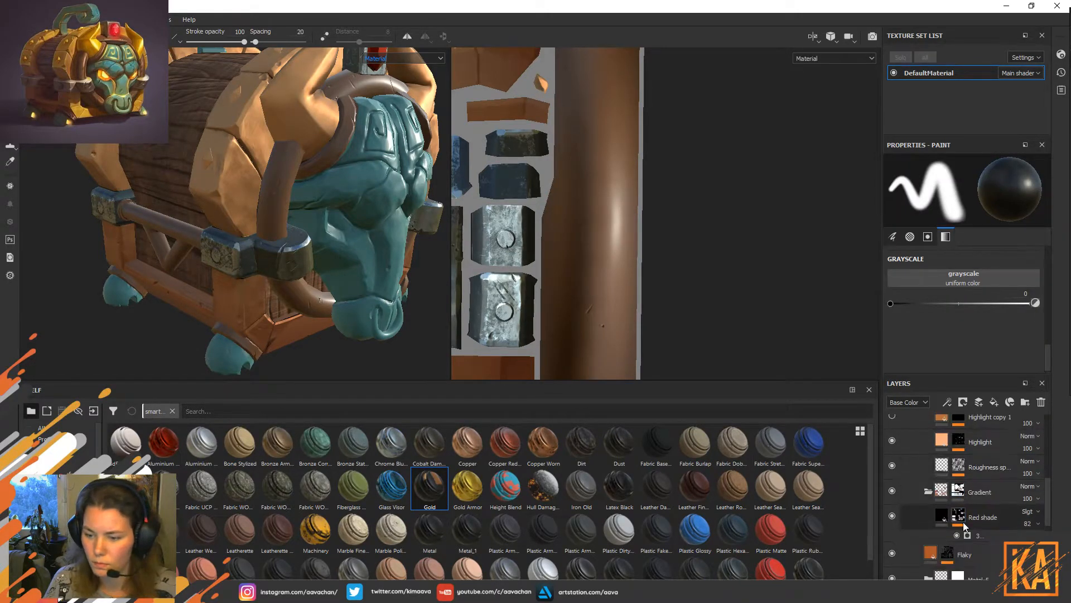
pyautogui.rightClick(960, 488)
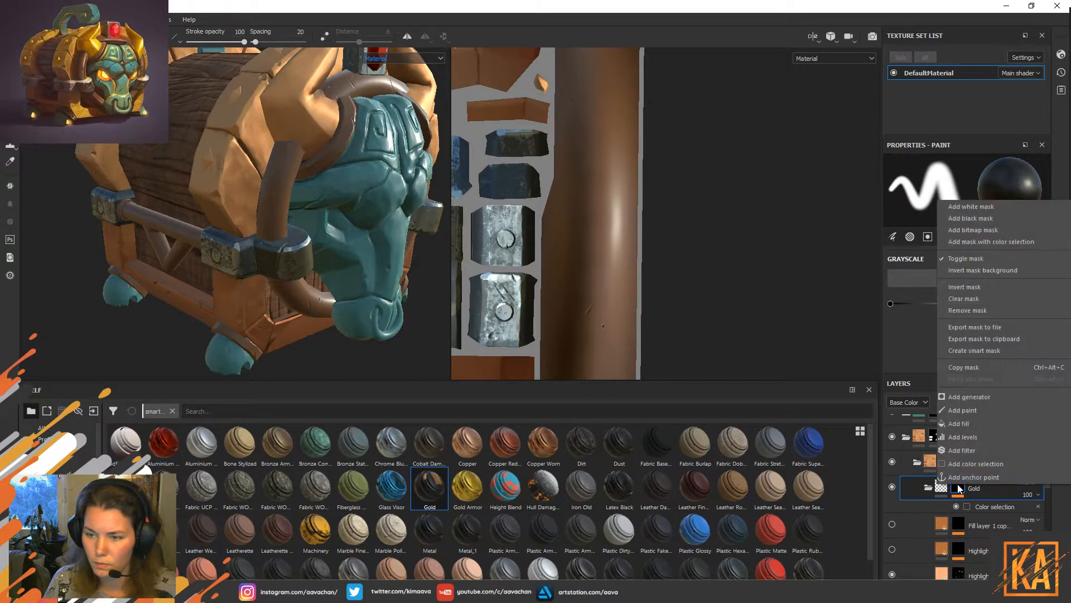
pyautogui.click(975, 311)
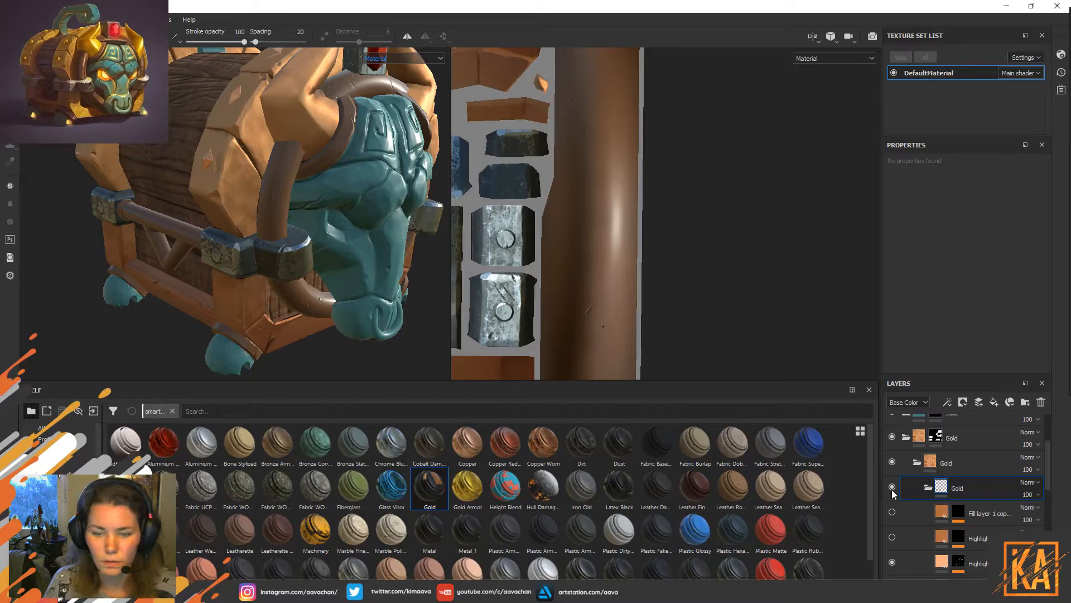
# Examine the chest's gold bands, horns and base frame from several angles and distances.
pyautogui.keyDown('alt'); pyautogui.moveTo(423, 270); pyautogui.dragTo(320, 225); pyautogui.keyUp('alt')
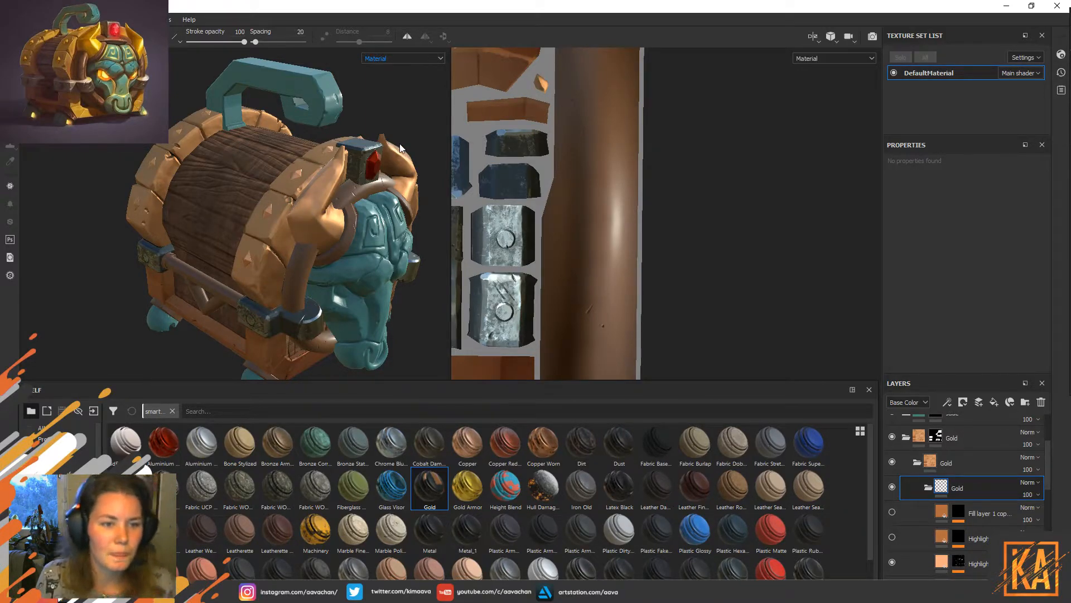
pyautogui.keyDown('alt'); pyautogui.moveTo(404, 118); pyautogui.dragTo(400, 106); pyautogui.keyUp('alt')
pyautogui.keyDown('alt'); pyautogui.moveTo(353, 302); pyautogui.dragTo(352, 245, button='middle'); pyautogui.keyUp('alt')
pyautogui.moveTo(307, 279)
pyautogui.keyDown('alt'); pyautogui.mouseDown()
pyautogui.moveTo(360, 279)
pyautogui.moveTo(314, 284)
pyautogui.mouseUp(); pyautogui.keyUp('alt')
pyautogui.keyDown('alt'); pyautogui.moveTo(309, 268); pyautogui.dragTo(298, 283, button='middle'); pyautogui.keyUp('alt')
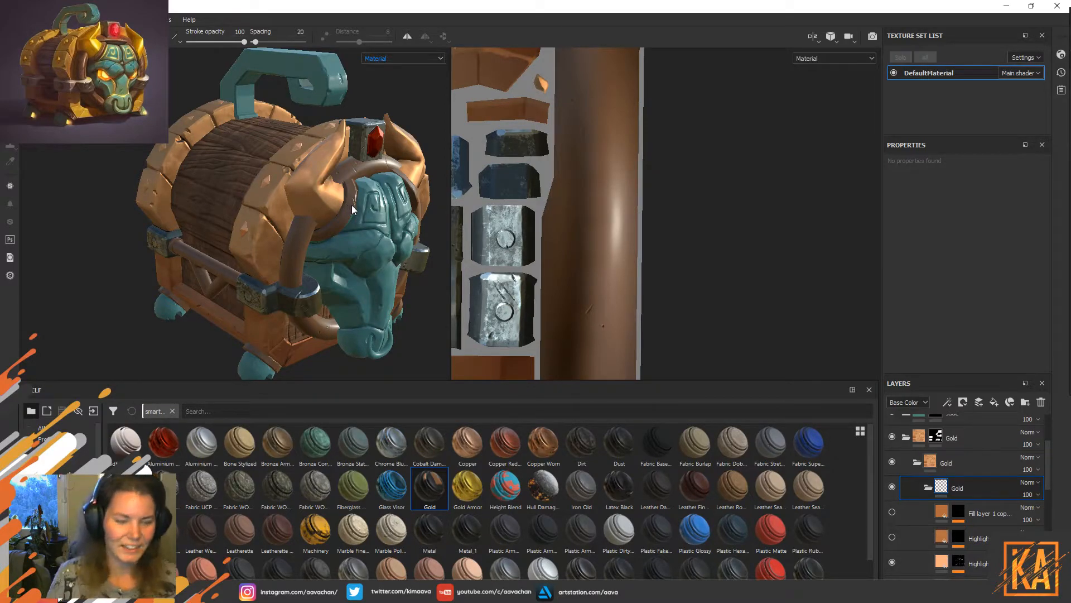
pyautogui.moveTo(293, 159); pyautogui.dragTo(306, 175, button='middle')
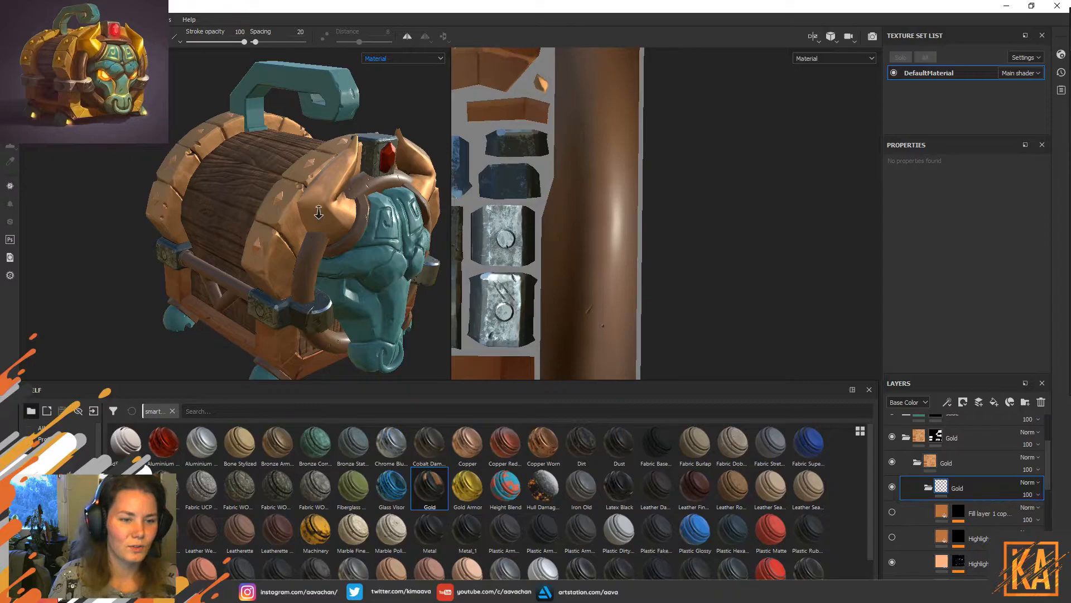
pyautogui.keyDown('alt'); pyautogui.moveTo(318, 211); pyautogui.dragTo(395, 289, button='right'); pyautogui.keyUp('alt')
pyautogui.moveTo(297, 262)
pyautogui.keyDown('alt'); pyautogui.mouseDown()
pyautogui.moveTo(407, 263)
pyautogui.moveTo(281, 269)
pyautogui.mouseUp(); pyautogui.keyUp('alt')
pyautogui.keyDown('alt'); pyautogui.moveTo(307, 306); pyautogui.dragTo(288, 209); pyautogui.keyUp('alt')
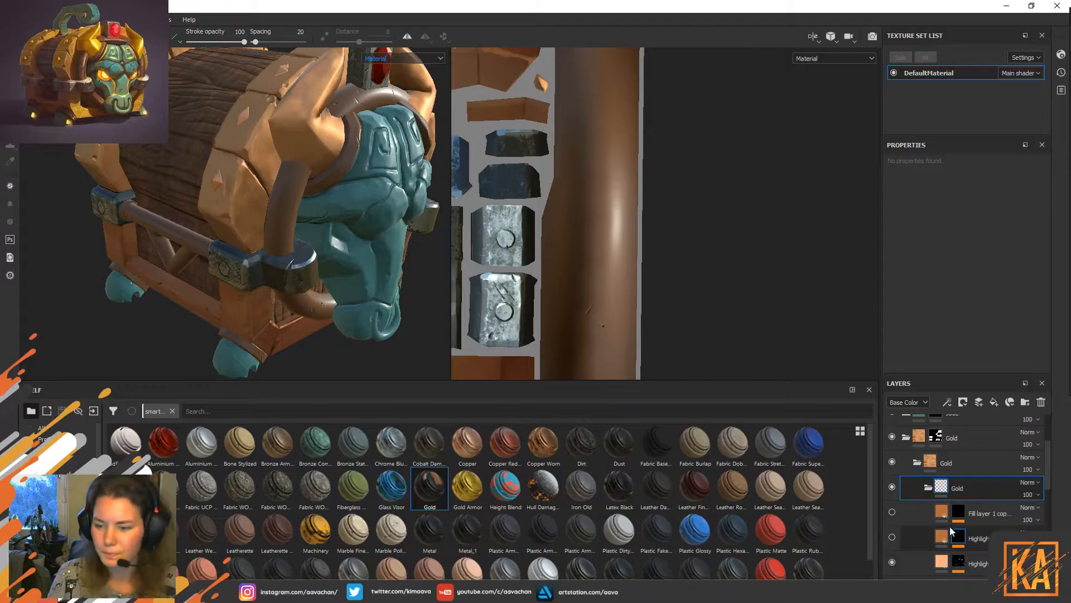
# Check the Fill layer 1 copy in the innermost Gold folder, collapse that folder and save the project.
pyautogui.click(892, 512)
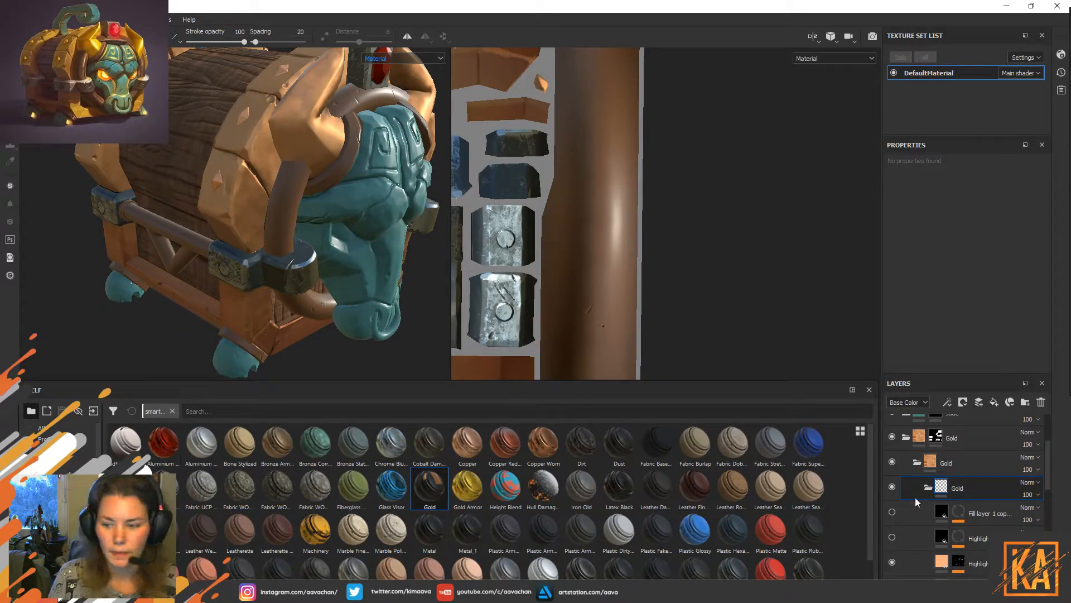
pyautogui.scroll(3, 929, 502)
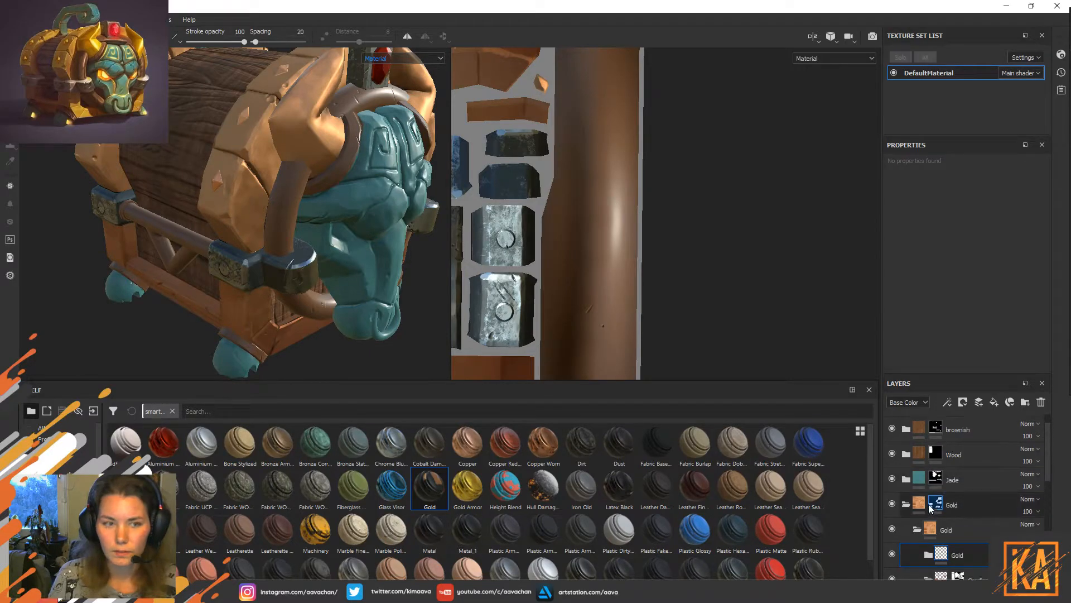
pyautogui.keyDown('alt'); pyautogui.moveTo(327, 152); pyautogui.dragTo(351, 233); pyautogui.keyUp('alt')
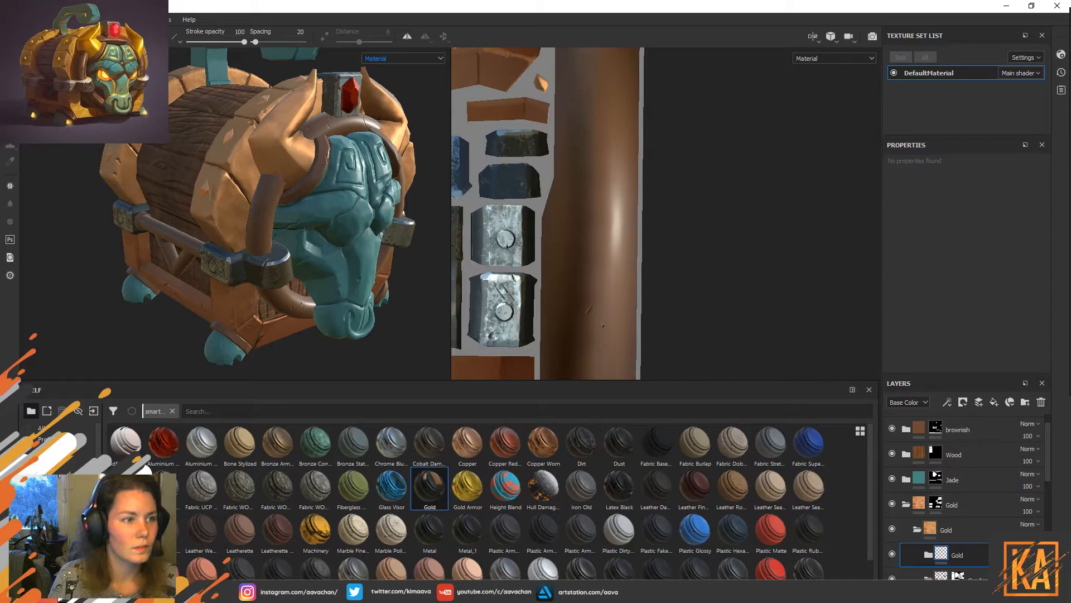
pyautogui.click(10, 19)
pyautogui.click(22, 106)
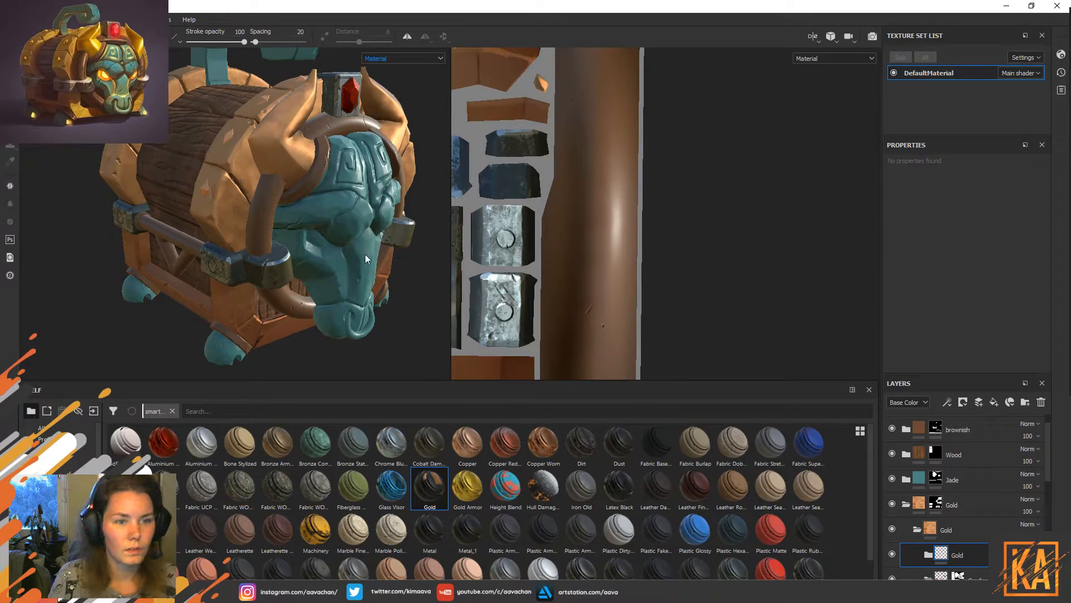
# Collapse the inner Gold folder and add a fill layer above it with only the color channel enabled.
pyautogui.click(961, 530)
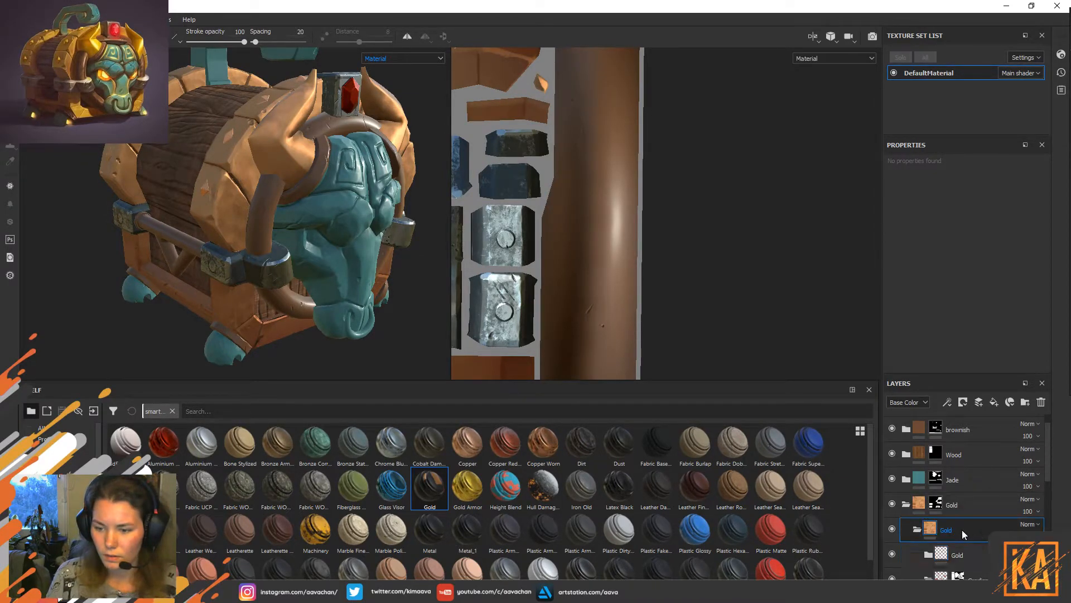
pyautogui.click(914, 528)
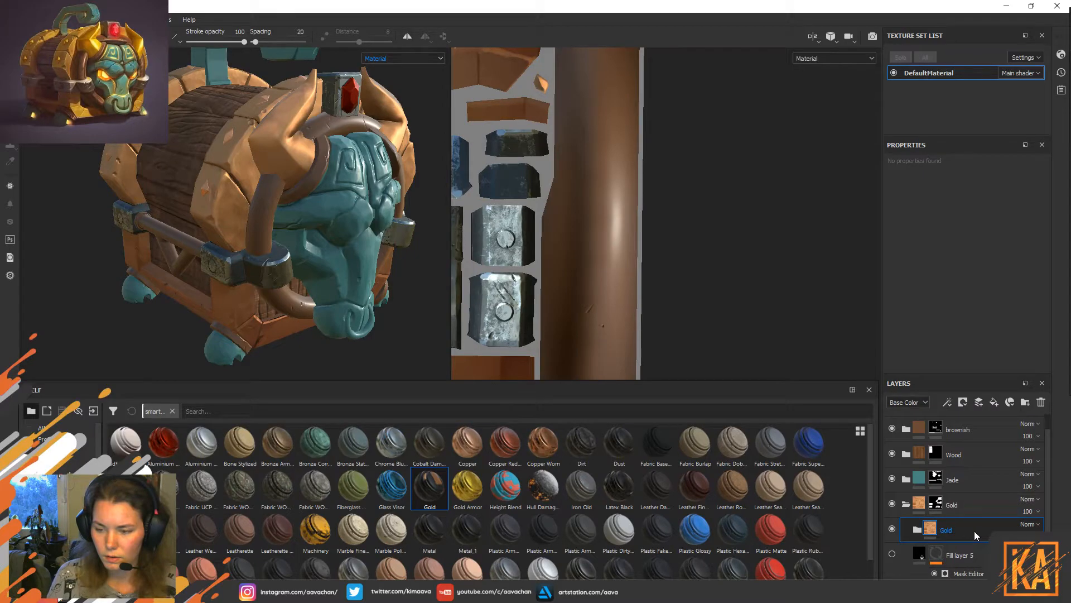
pyautogui.click(993, 403)
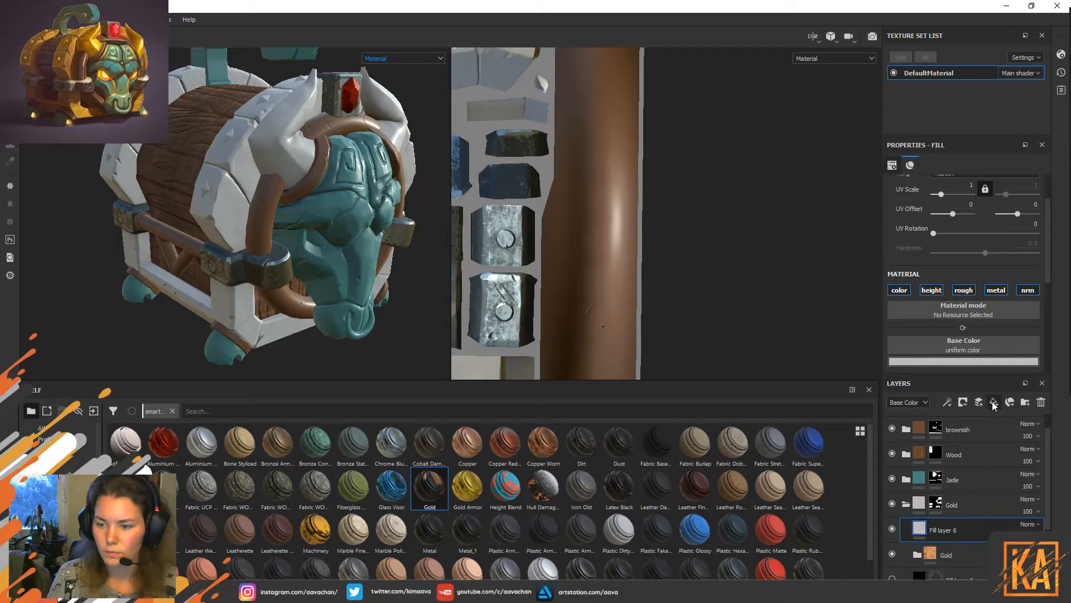
pyautogui.click(931, 290)
pyautogui.click(963, 290)
pyautogui.click(996, 290)
pyautogui.click(1027, 290)
pyautogui.scroll(-3, 978, 330)
# Assign the Chest_OCC map as the new fill layer's base color and set its blending mode to Multiply.
pyautogui.click(968, 269)
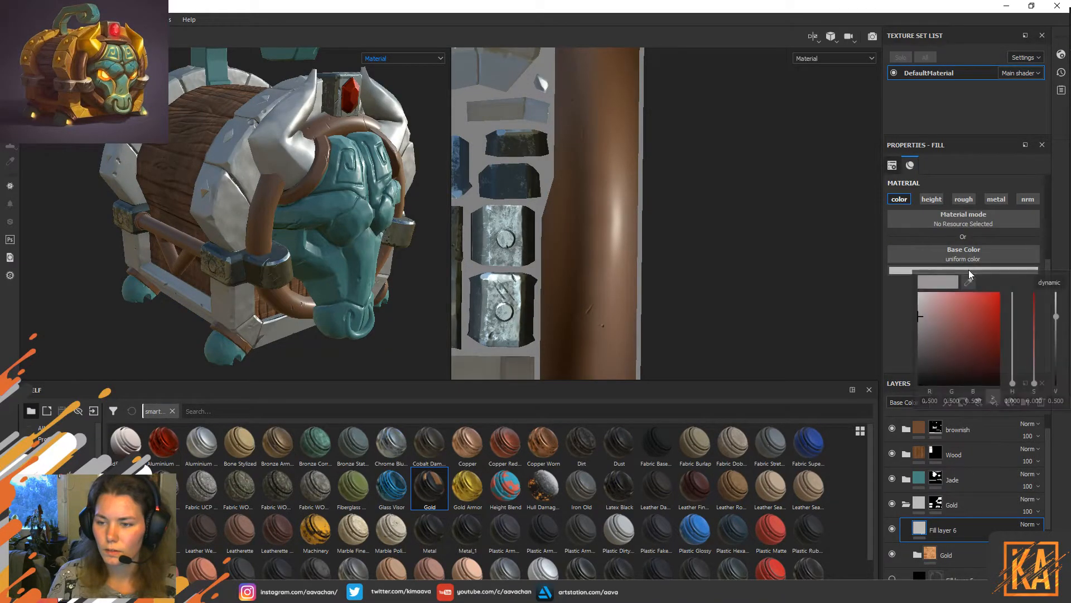
pyautogui.click(973, 253)
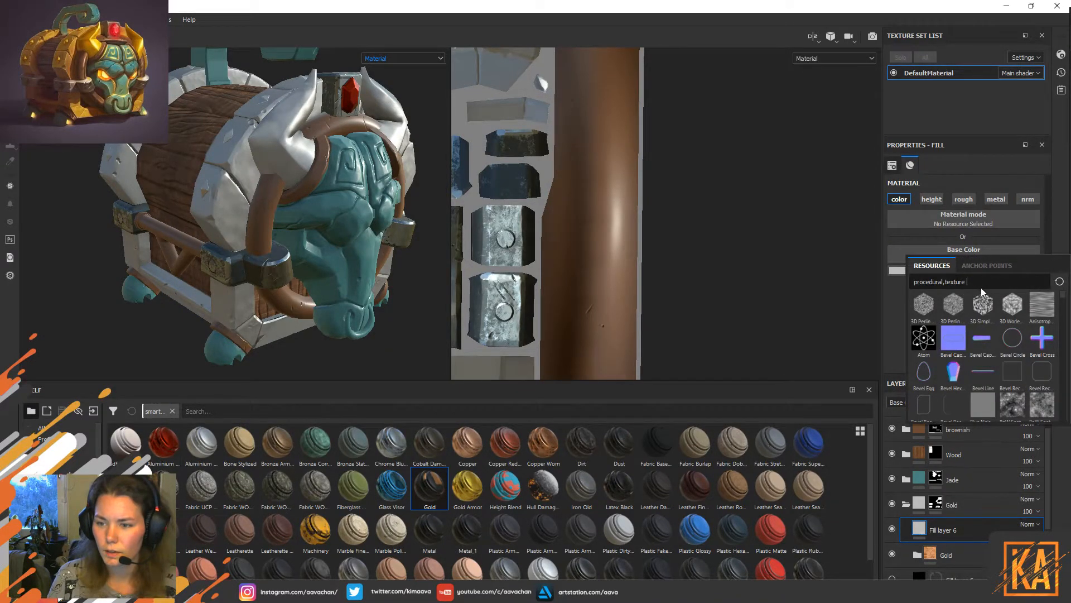
pyautogui.write('occ')
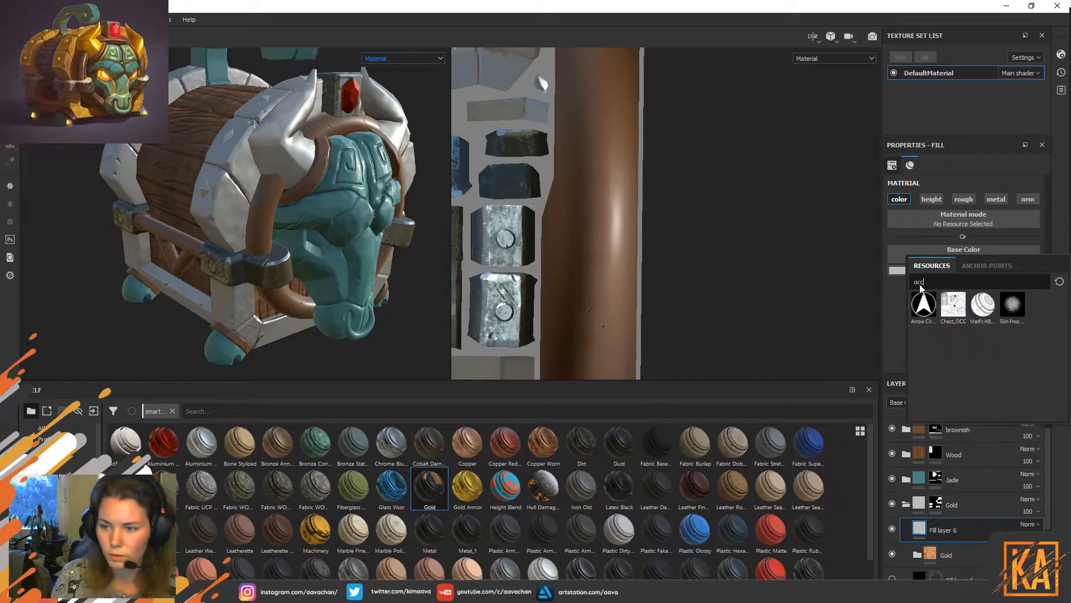
pyautogui.click(953, 311)
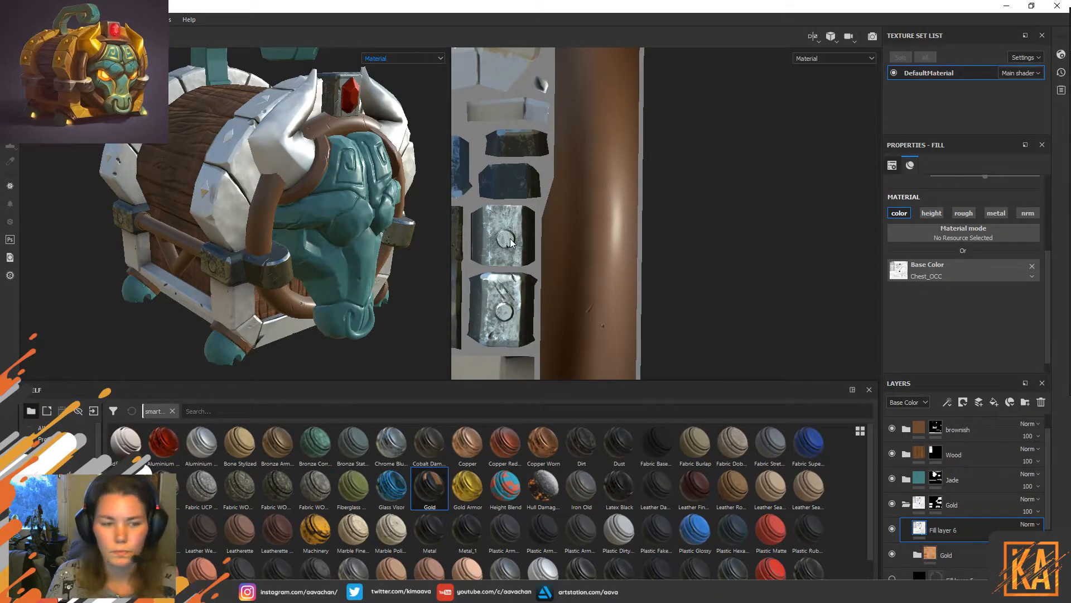
pyautogui.keyDown('alt'); pyautogui.moveTo(192, 176); pyautogui.dragTo(216, 186, button='middle'); pyautogui.keyUp('alt')
pyautogui.keyDown('alt'); pyautogui.moveTo(224, 194); pyautogui.dragTo(432, 283); pyautogui.keyUp('alt')
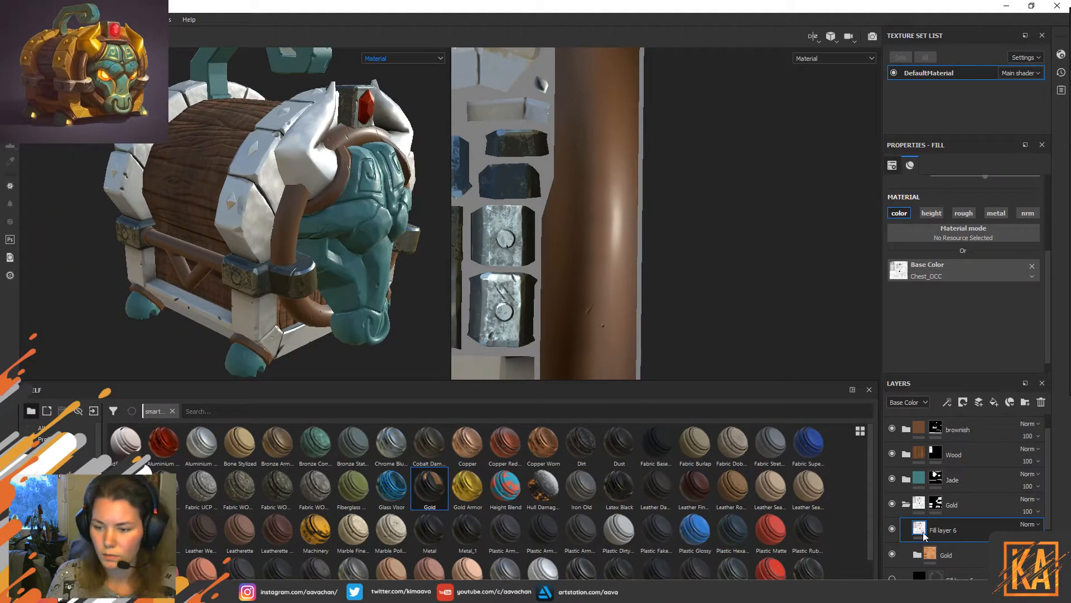
pyautogui.click(1028, 524)
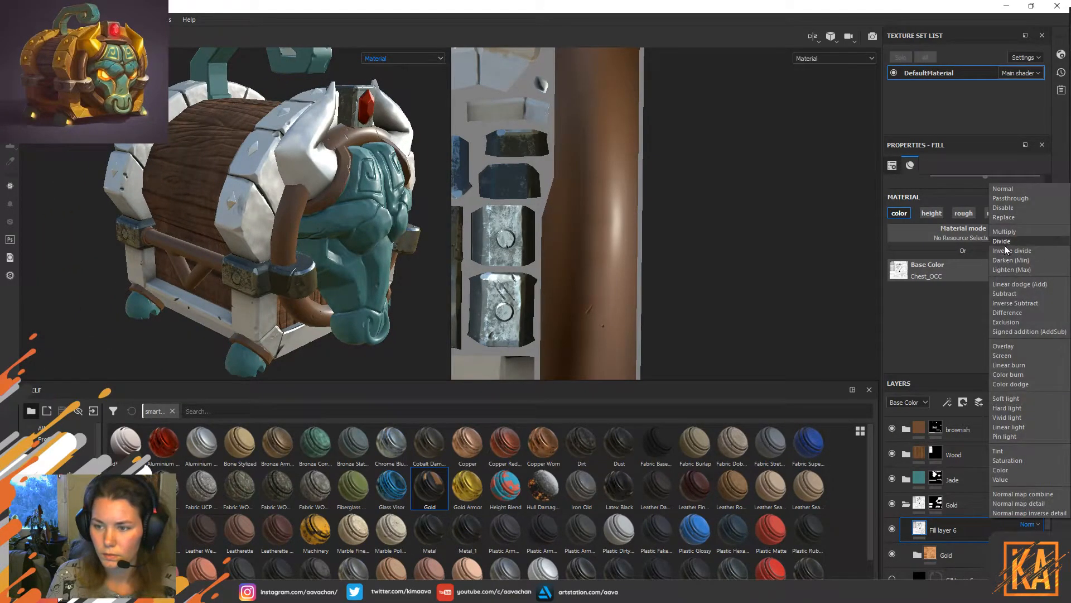
pyautogui.click(1008, 228)
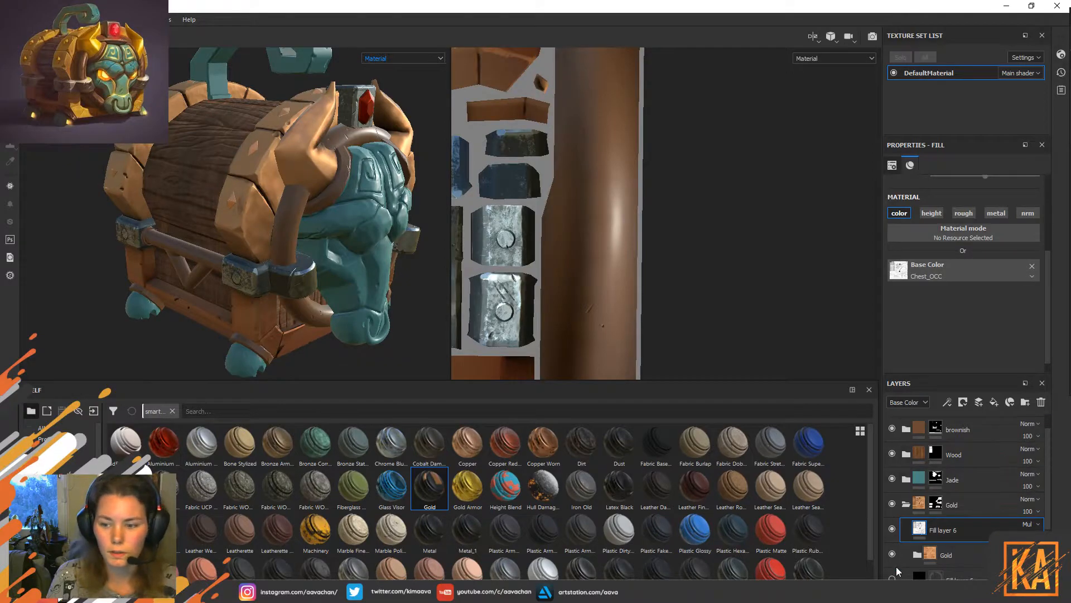
# Compare the chest's gold parts with and without the multiplied occlusion layer Fill layer 6.
pyautogui.click(893, 529)
pyautogui.click(893, 528)
pyautogui.click(893, 529)
pyautogui.click(893, 528)
pyautogui.click(893, 529)
pyautogui.click(892, 529)
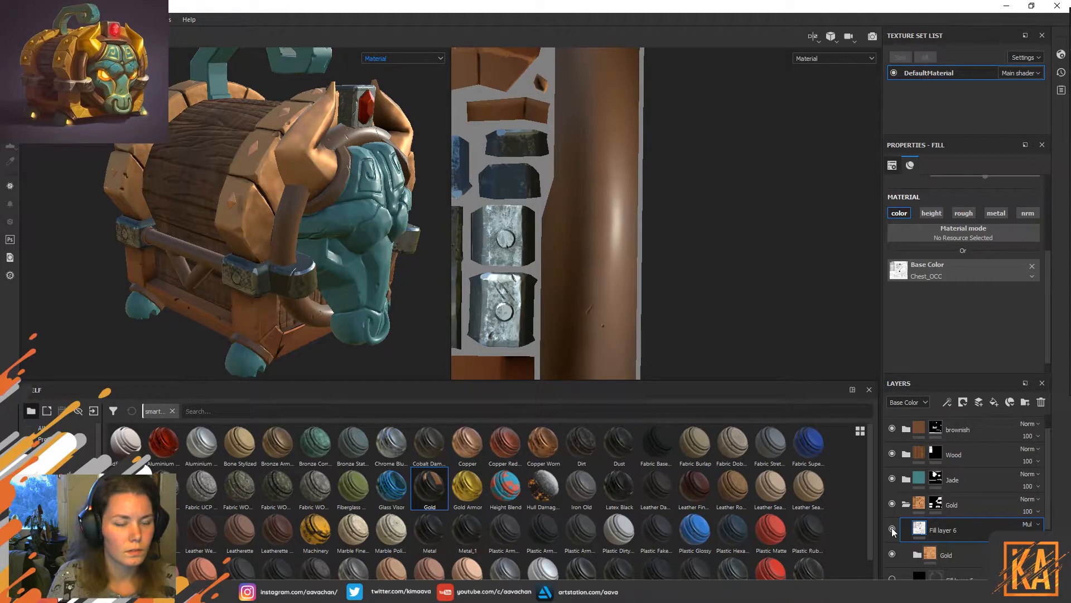
pyautogui.click(893, 528)
pyautogui.click(892, 529)
pyautogui.click(893, 529)
pyautogui.click(893, 529)
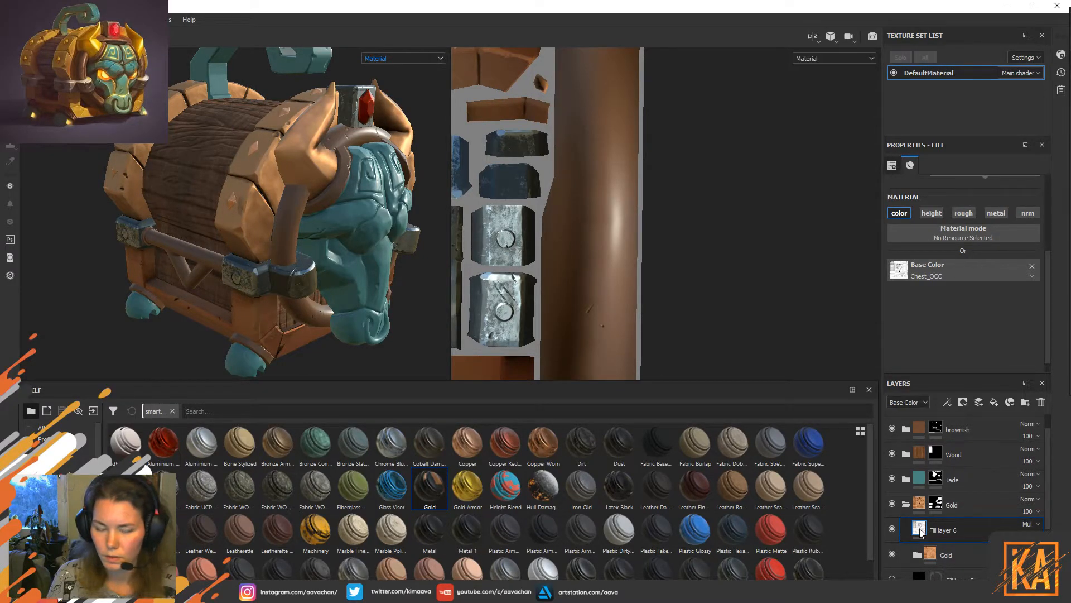
pyautogui.click(895, 529)
pyautogui.click(896, 528)
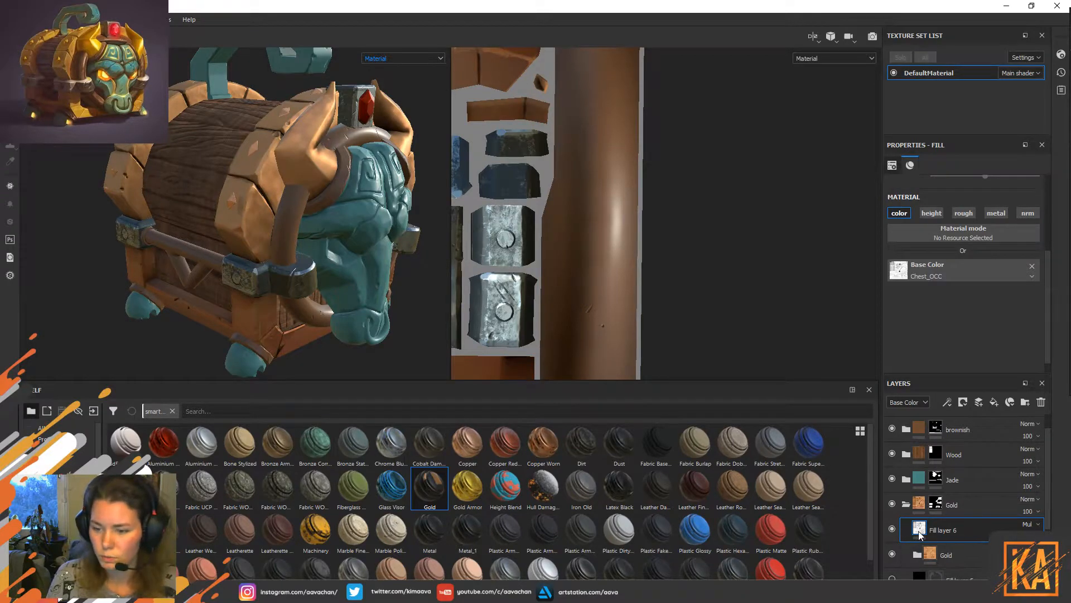
# Add a Levels effect to Fill layer 6 and raise its base color midtone value to about 9.1.
pyautogui.rightClick(919, 531)
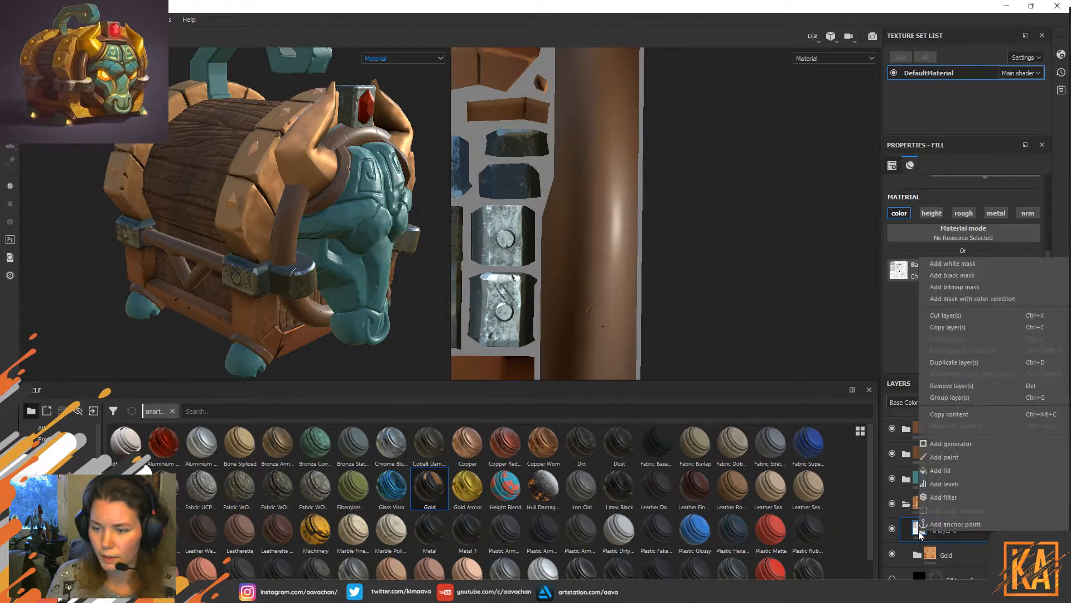
pyautogui.click(944, 484)
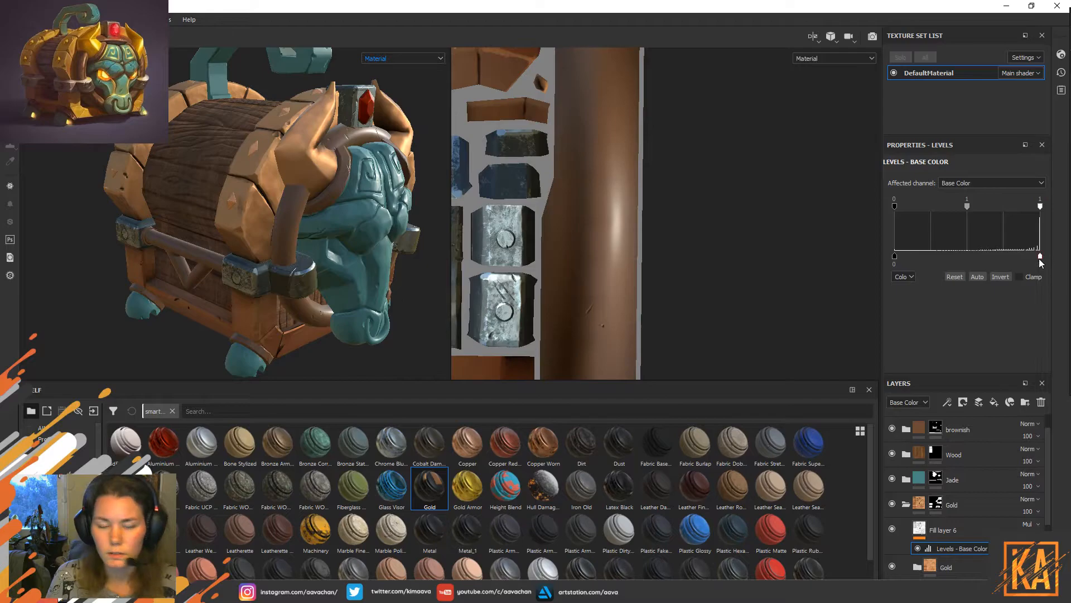
pyautogui.moveTo(967, 206); pyautogui.dragTo(1012, 216)
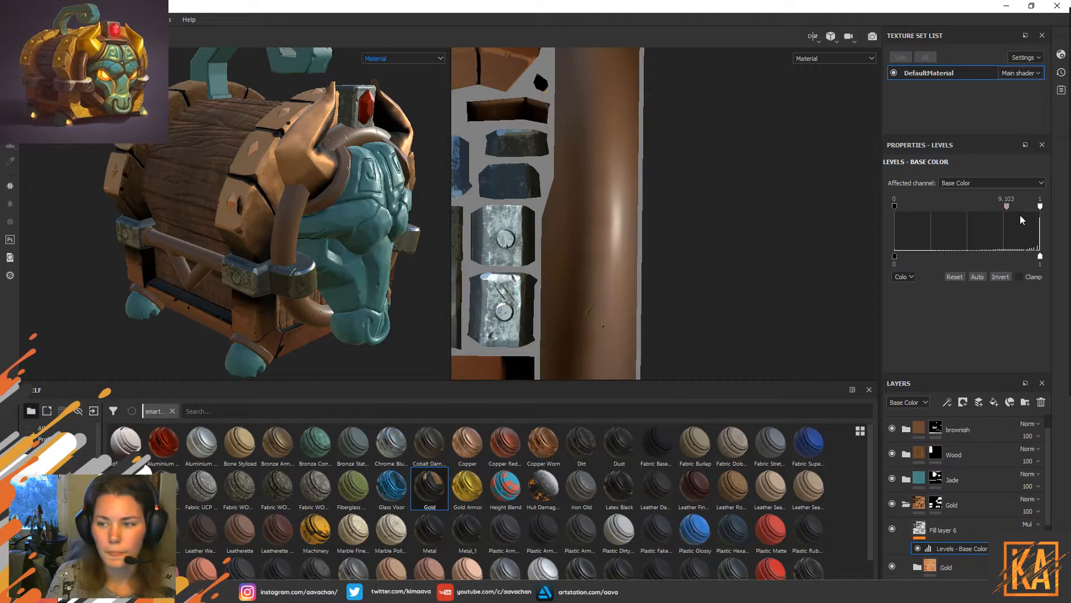
pyautogui.click(919, 530)
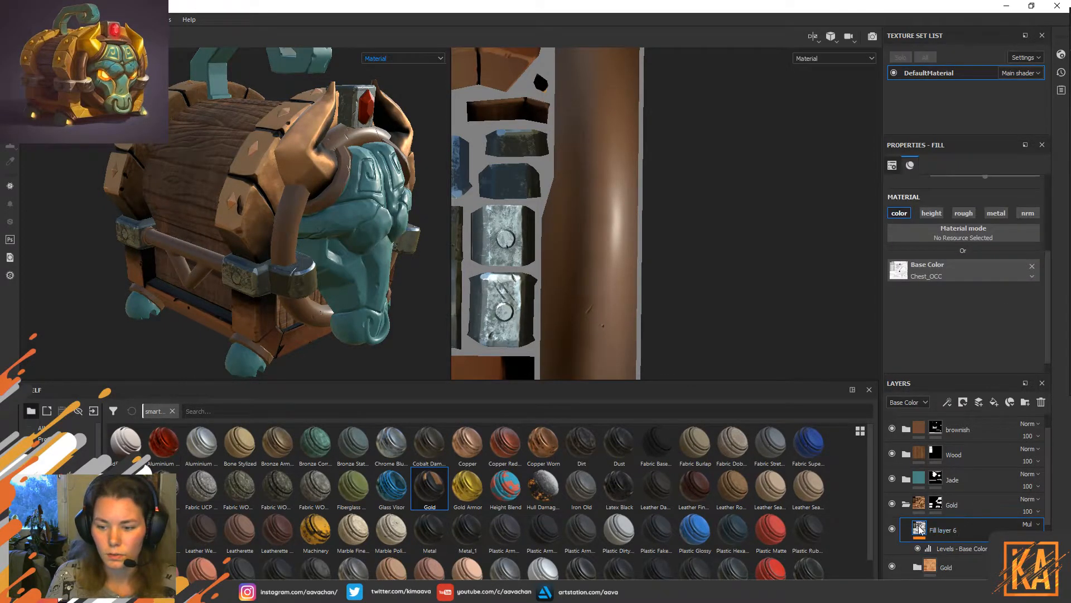
pyautogui.moveTo(919, 530)
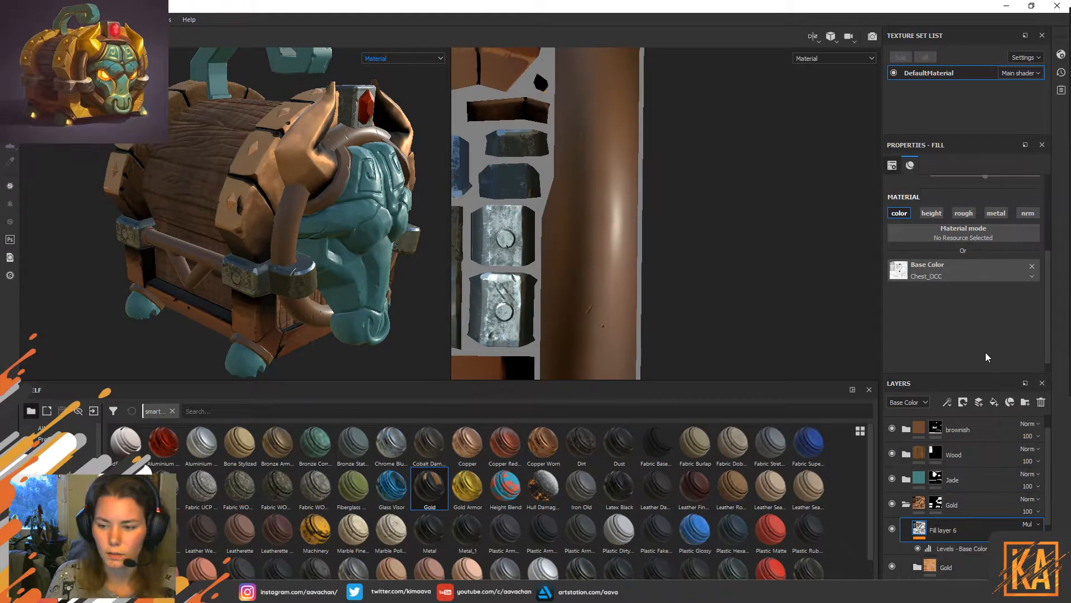
# Add another fill layer above Fill layer 6 with only the color channel enabled.
pyautogui.click(994, 402)
pyautogui.click(931, 212)
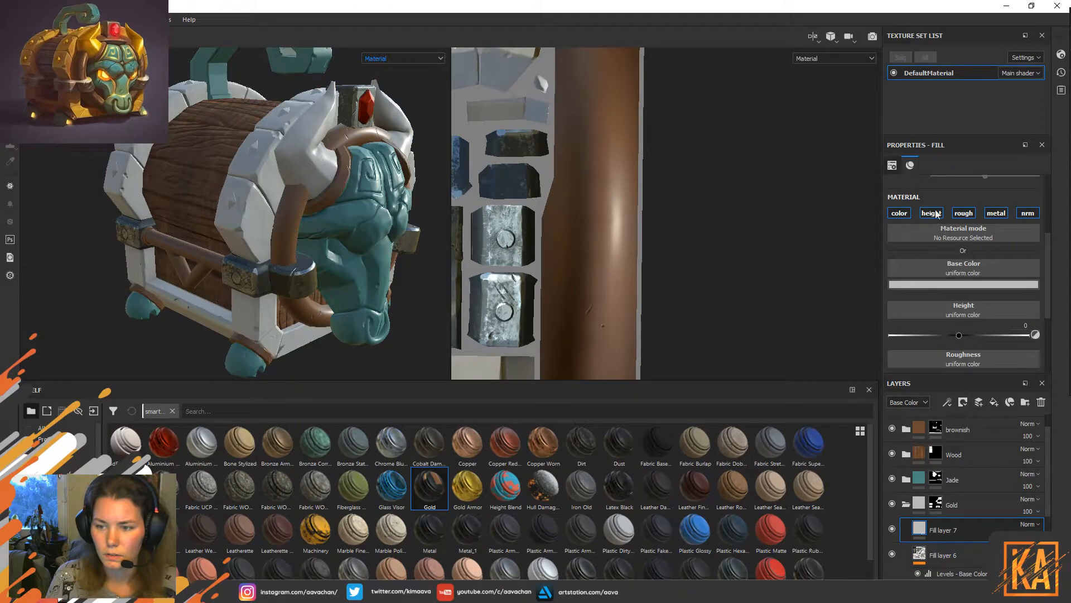
pyautogui.click(971, 213)
pyautogui.click(1028, 247)
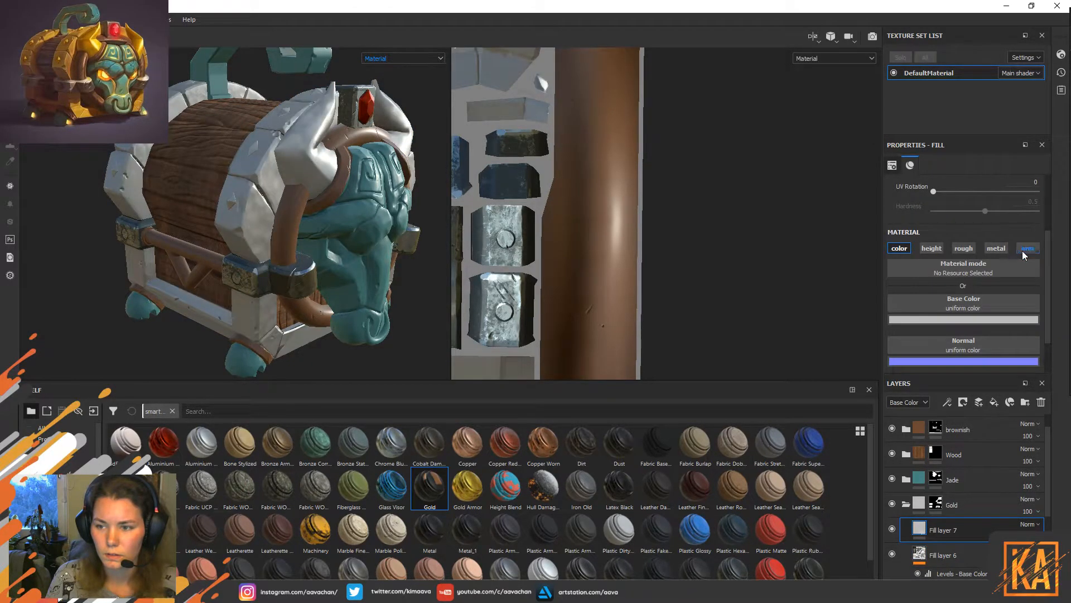
pyautogui.click(996, 248)
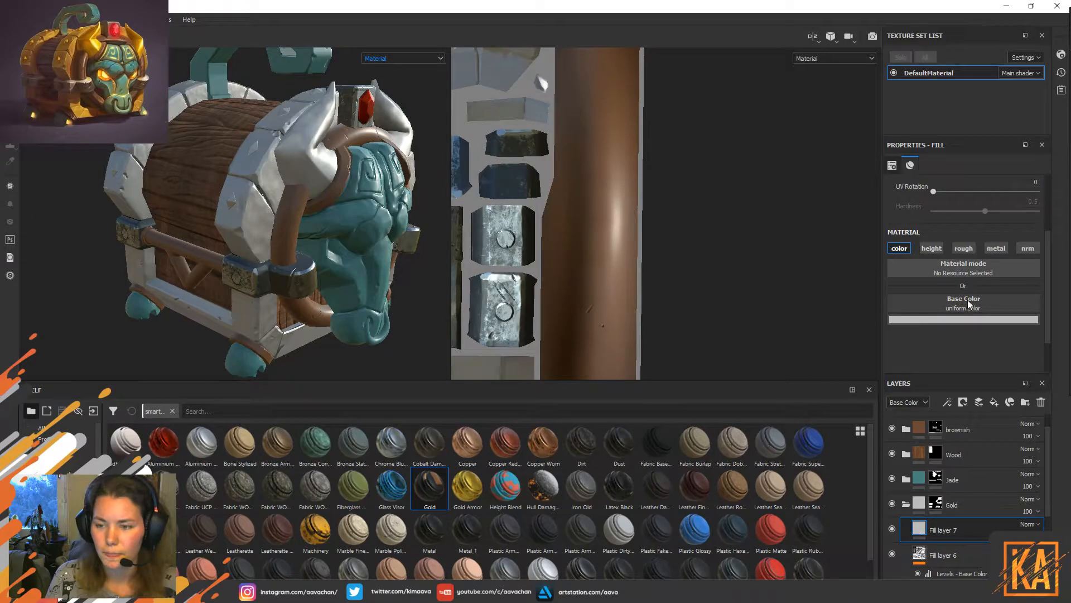
# Add a black mask to Fill layer 7.
pyautogui.rightClick(920, 530)
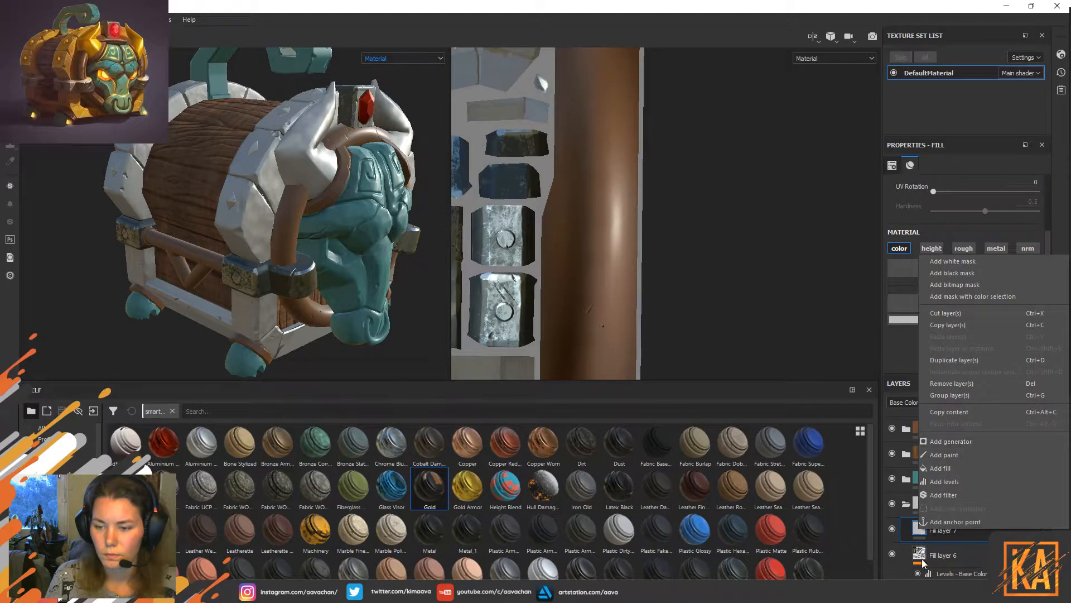
pyautogui.click(920, 535)
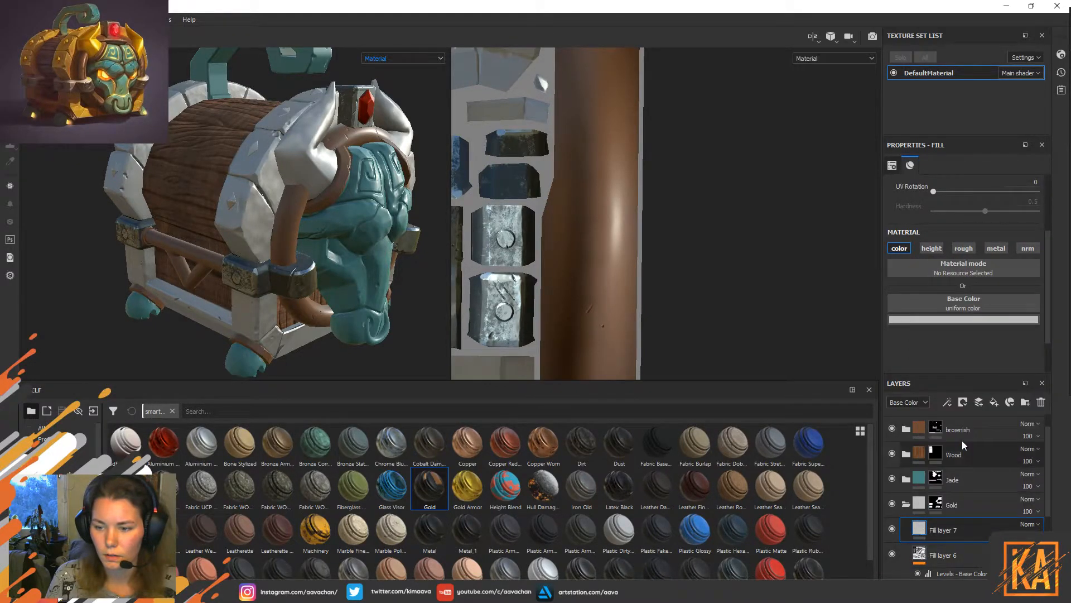
pyautogui.click(963, 403)
pyautogui.click(989, 417)
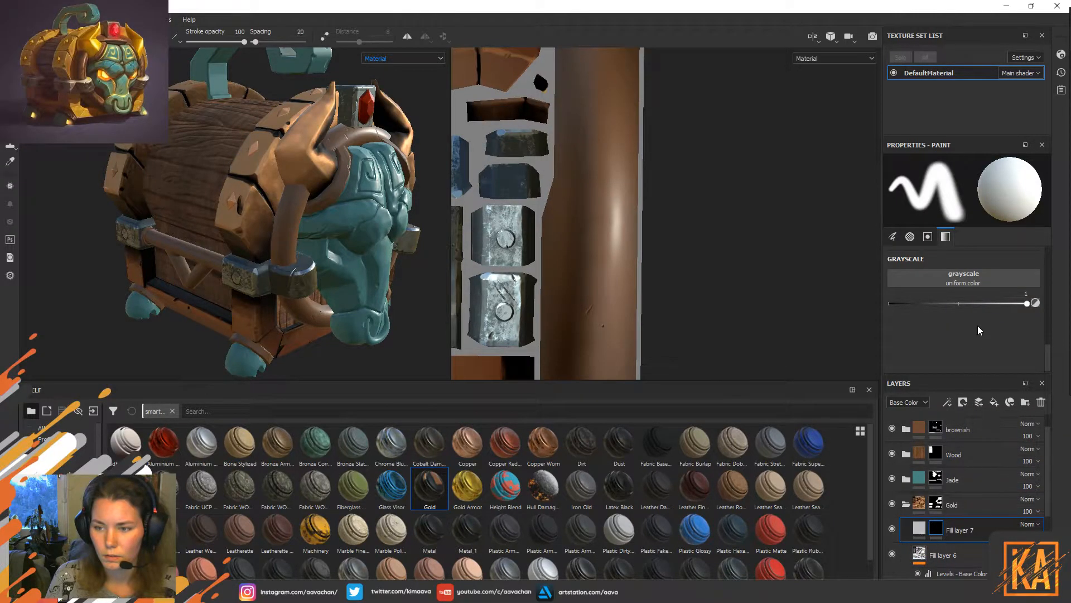
# Try to use the Chest_OCC map as the paint grayscale for Fill layer 7's mask.
pyautogui.click(970, 276)
pyautogui.click(954, 323)
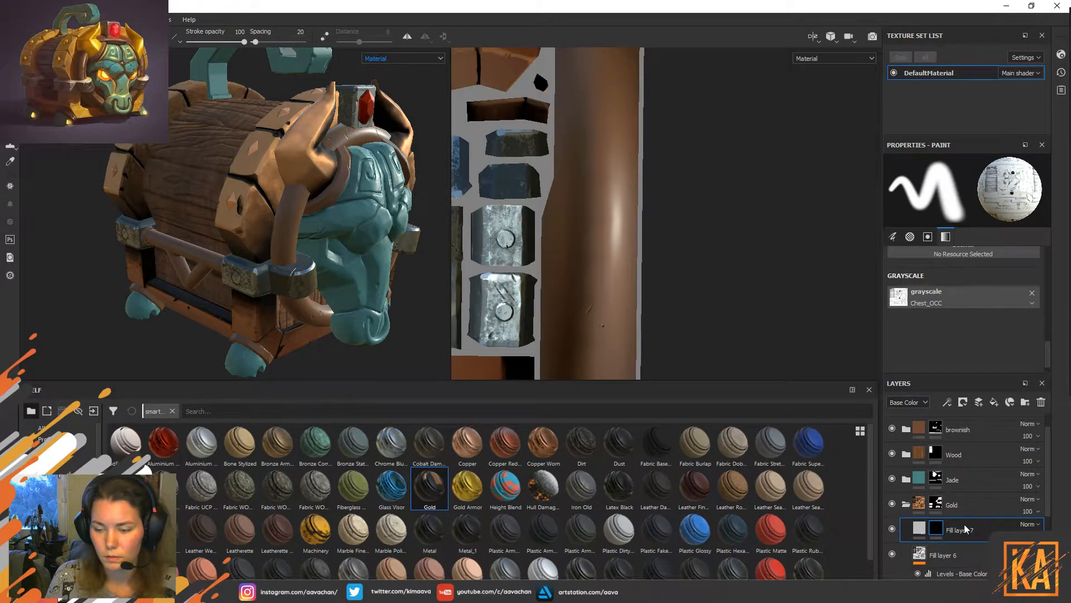
pyautogui.scroll(-1, 963, 531)
pyautogui.click(943, 495)
pyautogui.click(939, 494)
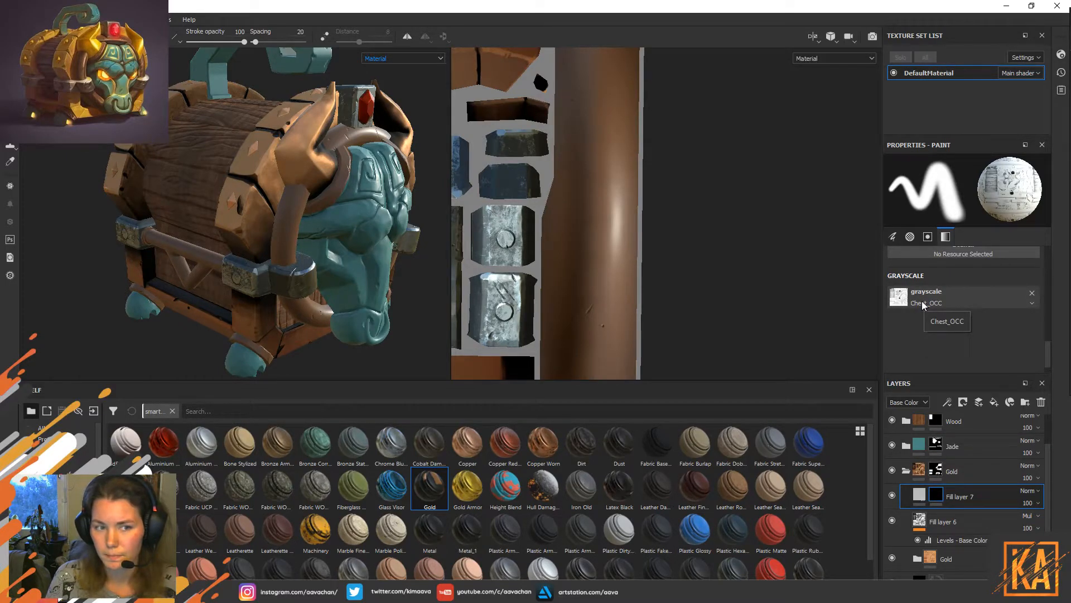
pyautogui.click(1032, 303)
pyautogui.click(983, 323)
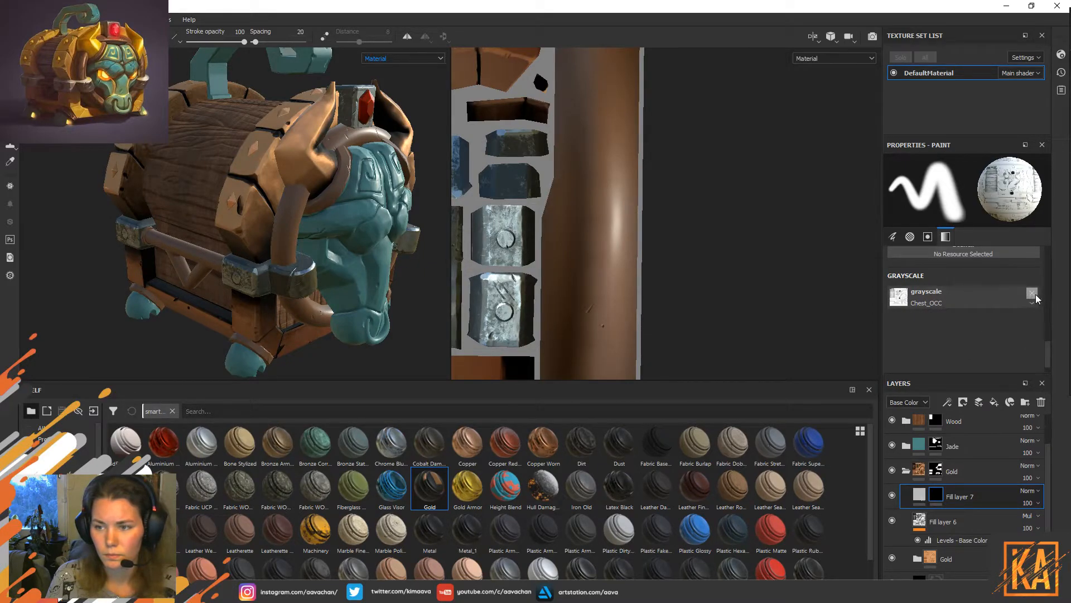
# Add a fill effect to Fill layer 7's mask with Chest_OCC as its grayscale and check the layer's effect.
pyautogui.rightClick(939, 497)
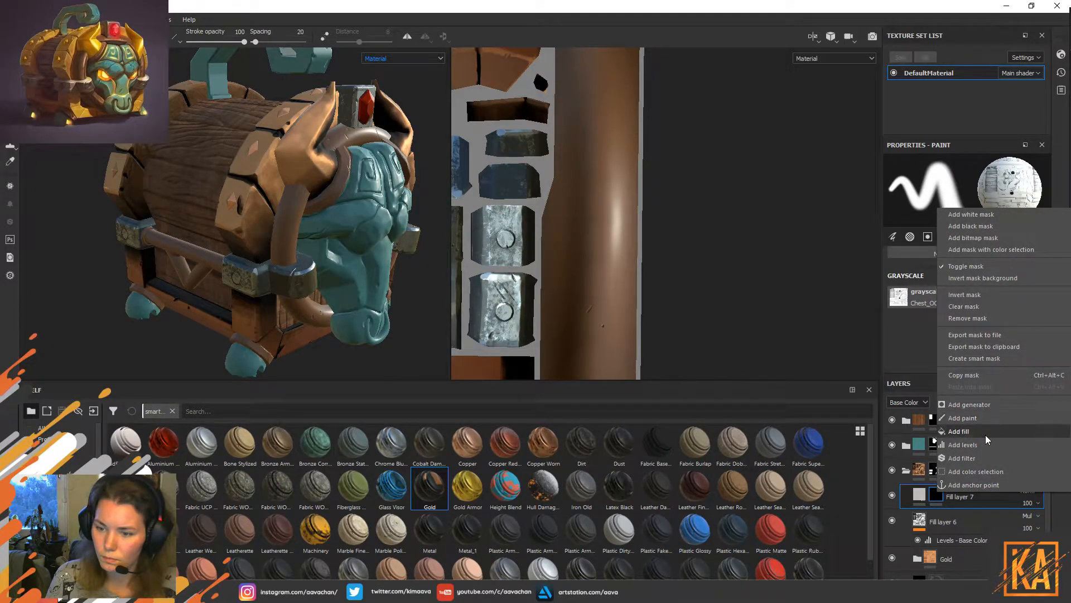
pyautogui.click(985, 433)
pyautogui.click(963, 251)
pyautogui.click(943, 297)
pyautogui.click(935, 494)
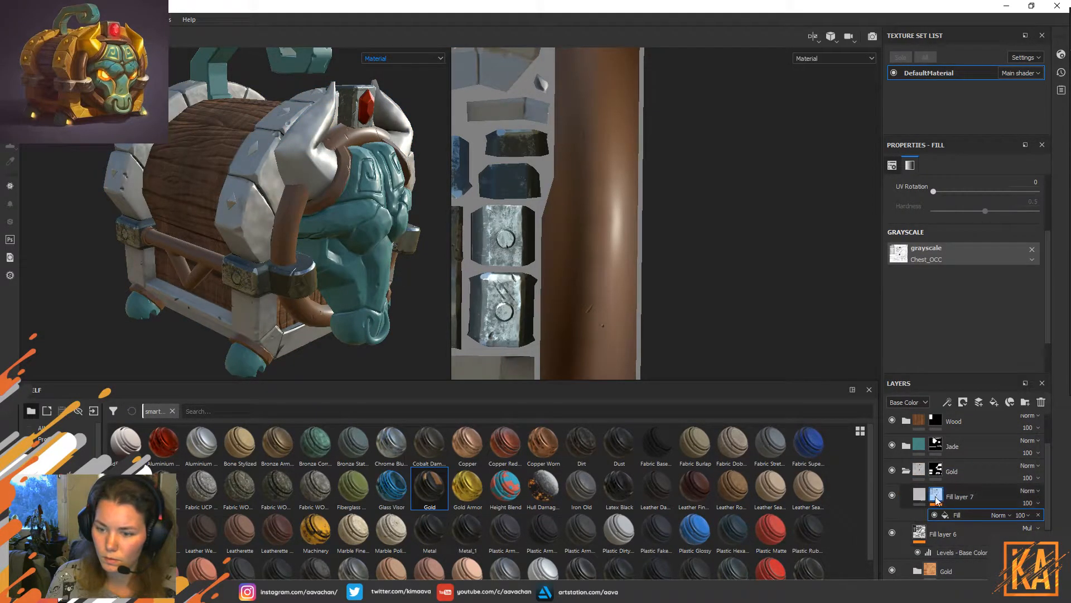
pyautogui.rightClick(939, 497)
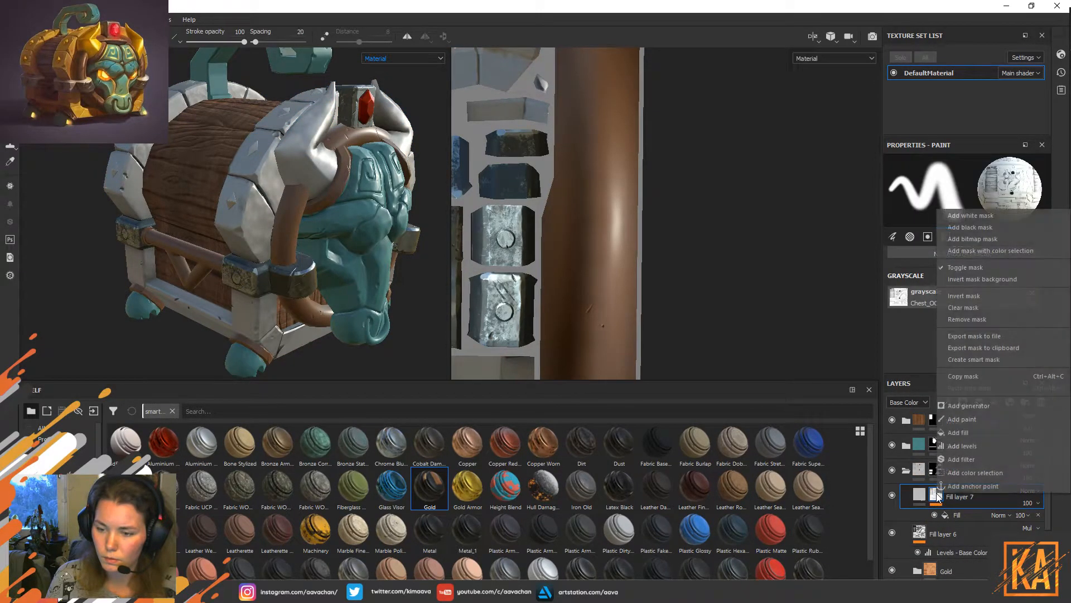
pyautogui.click(959, 513)
pyautogui.click(893, 495)
pyautogui.click(893, 495)
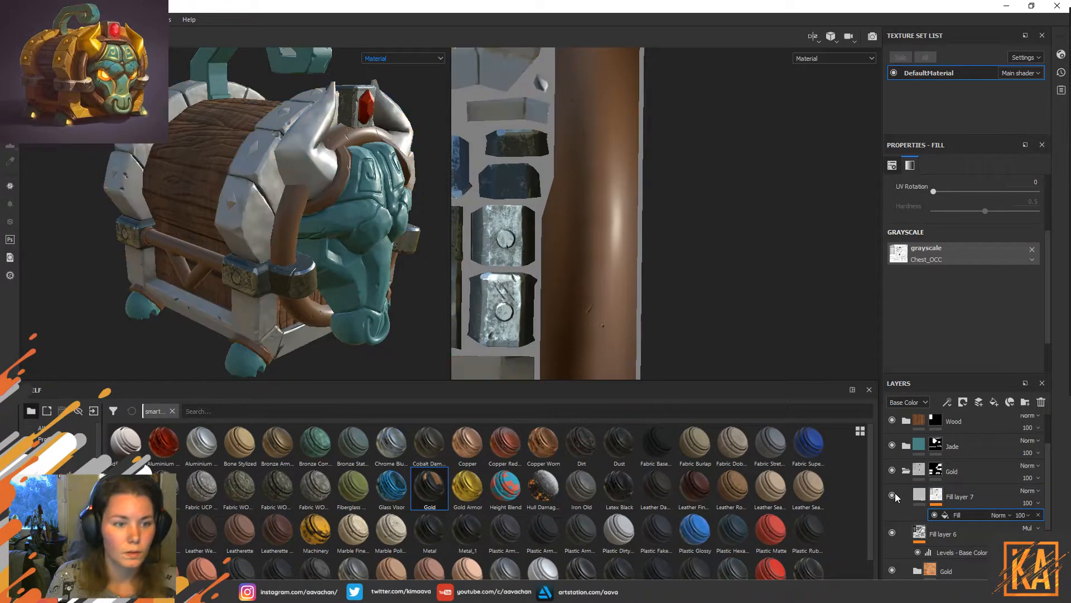
# Add a Levels effect to Fill layer 7's mask, hide Fill layer 6 and try adjusting the mask's input levels.
pyautogui.rightClick(958, 518)
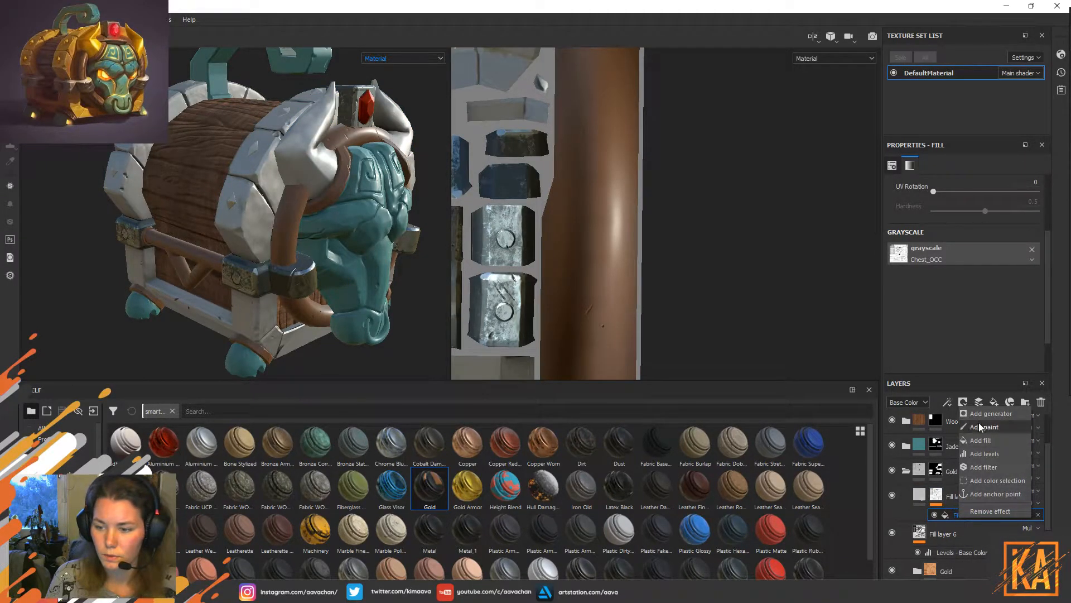
pyautogui.click(991, 456)
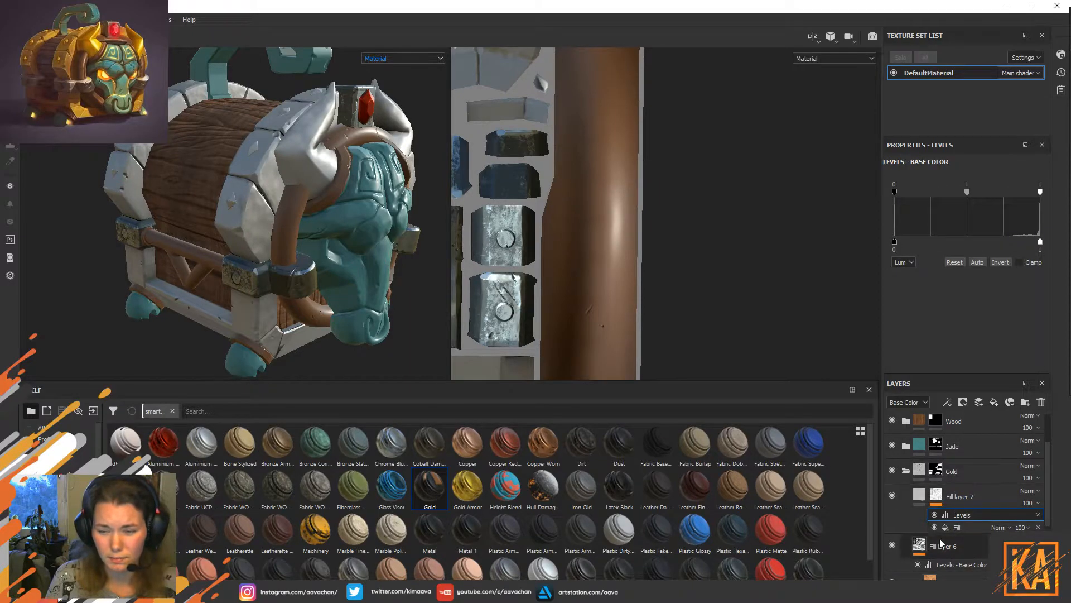
pyautogui.click(892, 545)
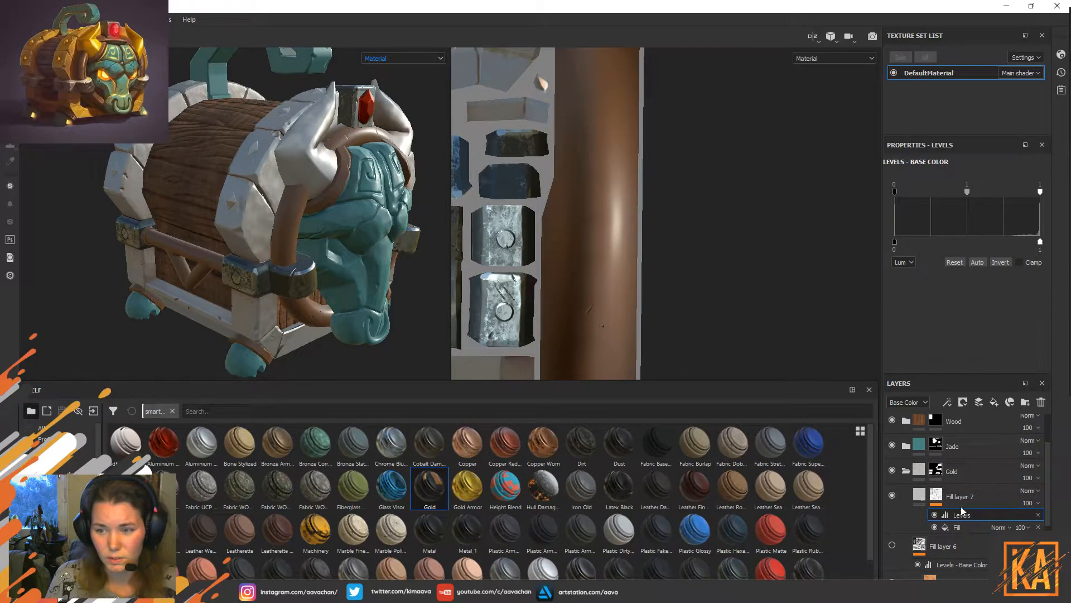
pyautogui.moveTo(967, 192)
pyautogui.mouseDown()
pyautogui.moveTo(1029, 203)
pyautogui.moveTo(912, 210)
pyautogui.moveTo(971, 212)
pyautogui.mouseUp()
pyautogui.moveTo(1040, 201); pyautogui.dragTo(1042, 201)
pyautogui.moveTo(896, 190); pyautogui.dragTo(877, 203)
pyautogui.click(964, 525)
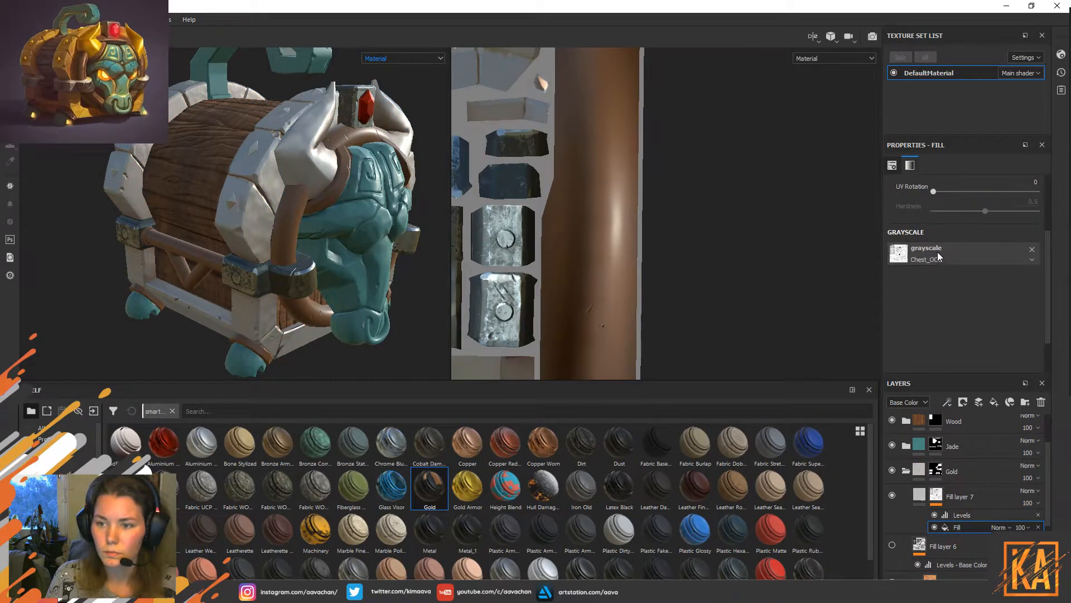
# Invert the Levels effect on Fill layer 7's mask, setting its midtone to about 4.5 and black input to about 0.38.
pyautogui.click(966, 514)
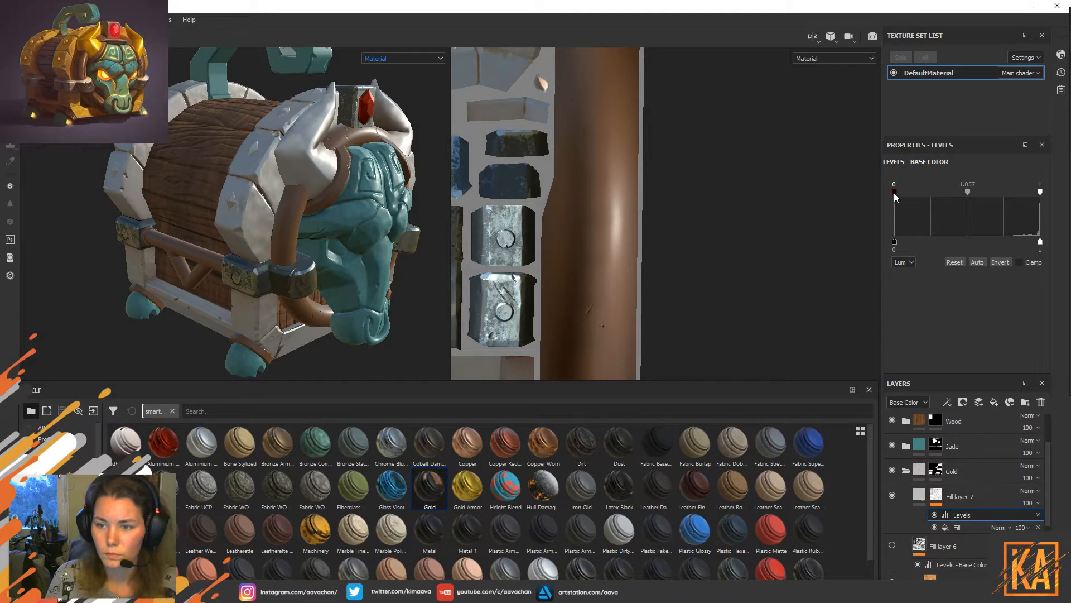
pyautogui.click(903, 259)
pyautogui.click(910, 260)
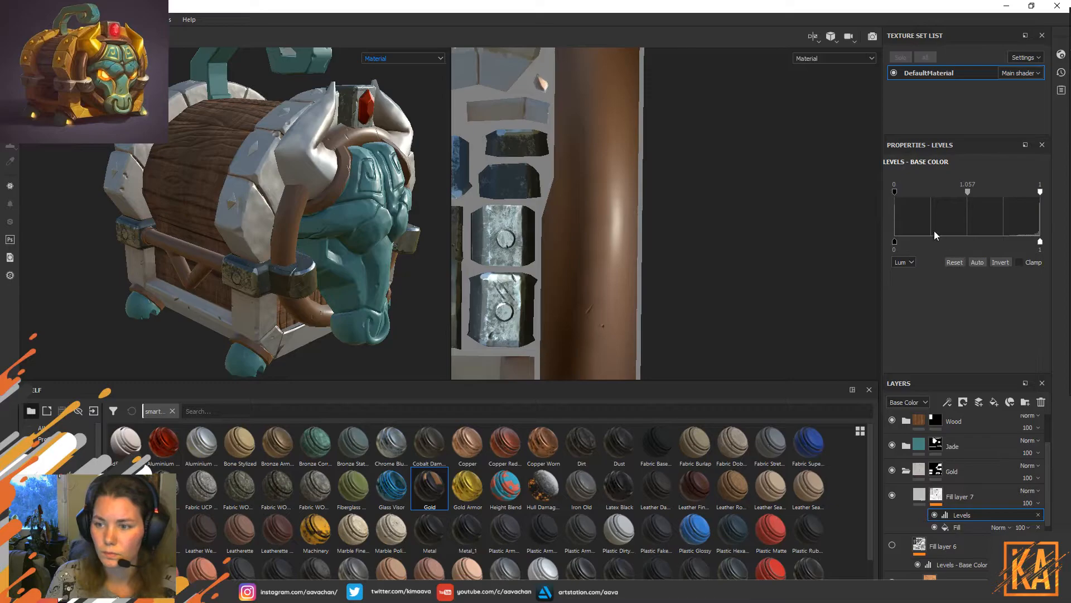
pyautogui.click(1002, 263)
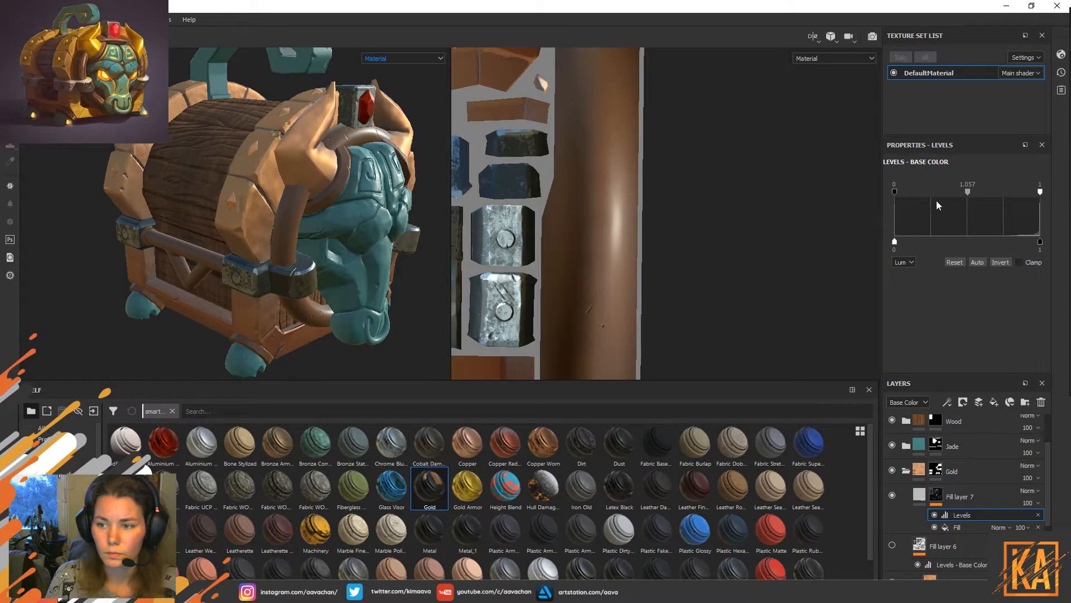
pyautogui.moveTo(976, 194)
pyautogui.mouseDown()
pyautogui.moveTo(1024, 207)
pyautogui.moveTo(973, 209)
pyautogui.moveTo(984, 206)
pyautogui.mouseUp()
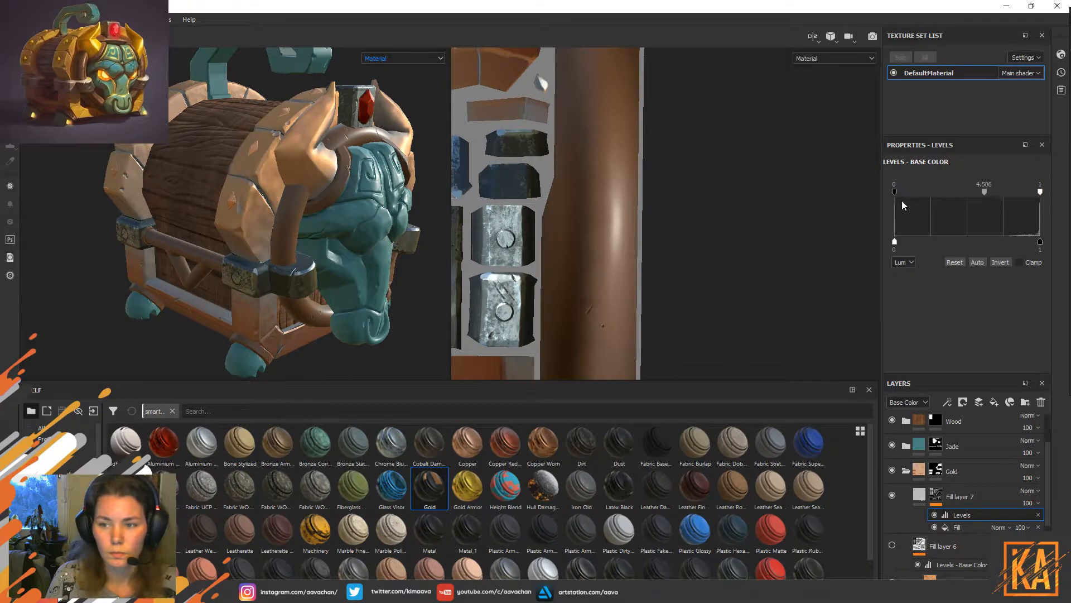
pyautogui.moveTo(900, 193); pyautogui.dragTo(952, 212)
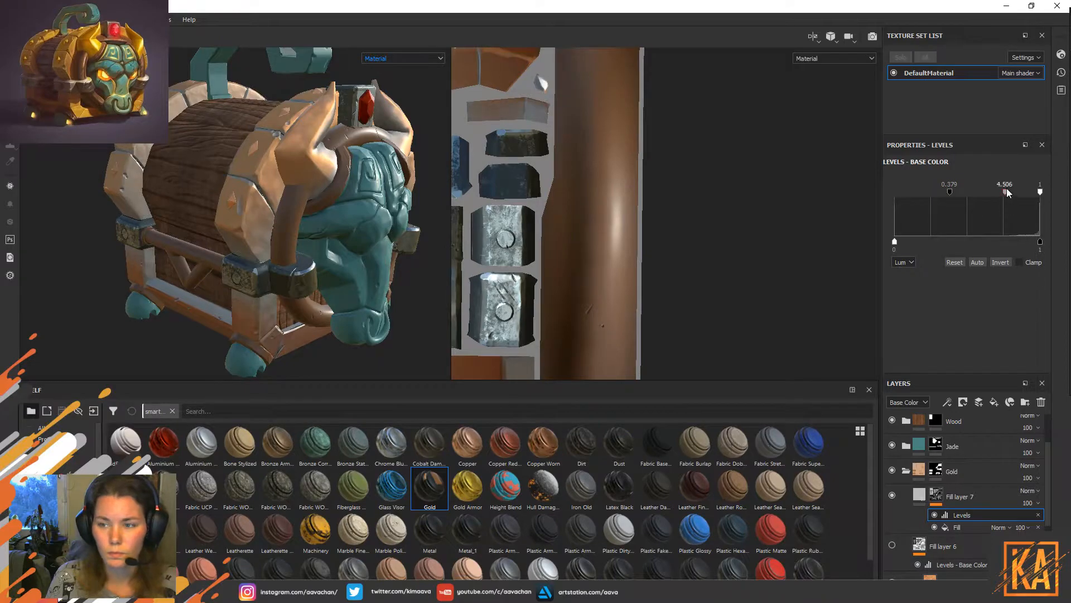
# Set Fill layer 7's base color to a dark orange-brown of about R 0.160, G 0.051, B 0.011.
pyautogui.click(918, 494)
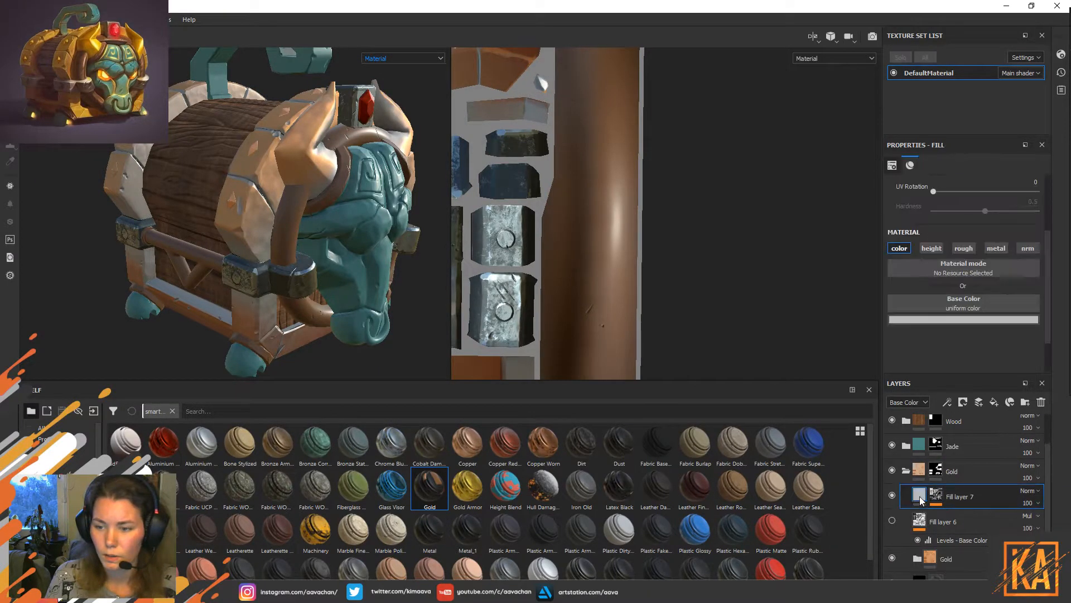
pyautogui.click(978, 320)
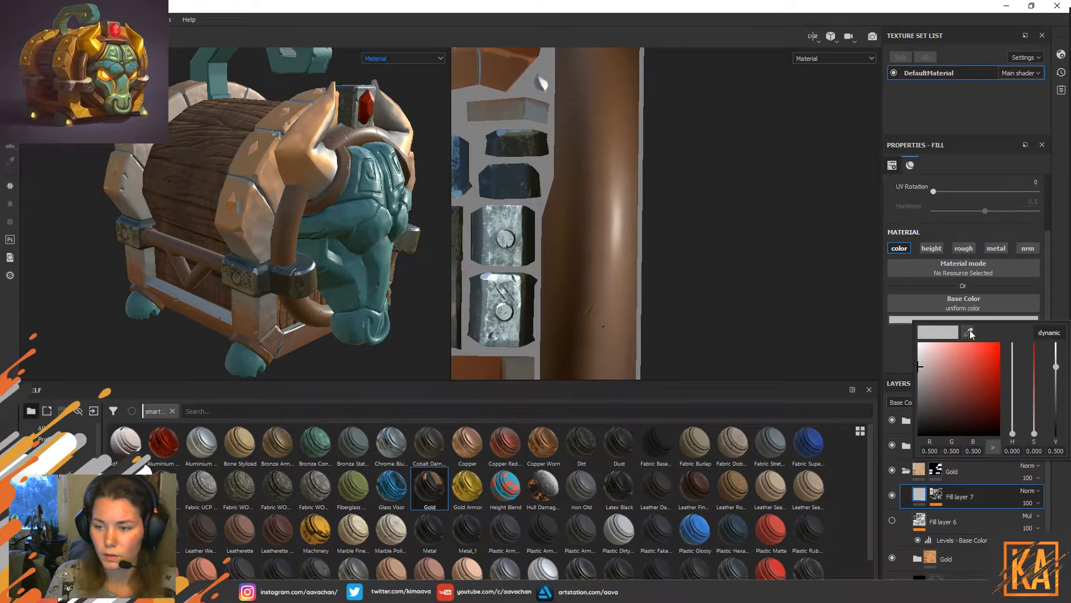
pyautogui.moveTo(973, 365)
pyautogui.mouseDown()
pyautogui.moveTo(965, 350)
pyautogui.moveTo(997, 416)
pyautogui.moveTo(965, 423)
pyautogui.moveTo(983, 409)
pyautogui.moveTo(976, 395)
pyautogui.mouseUp()
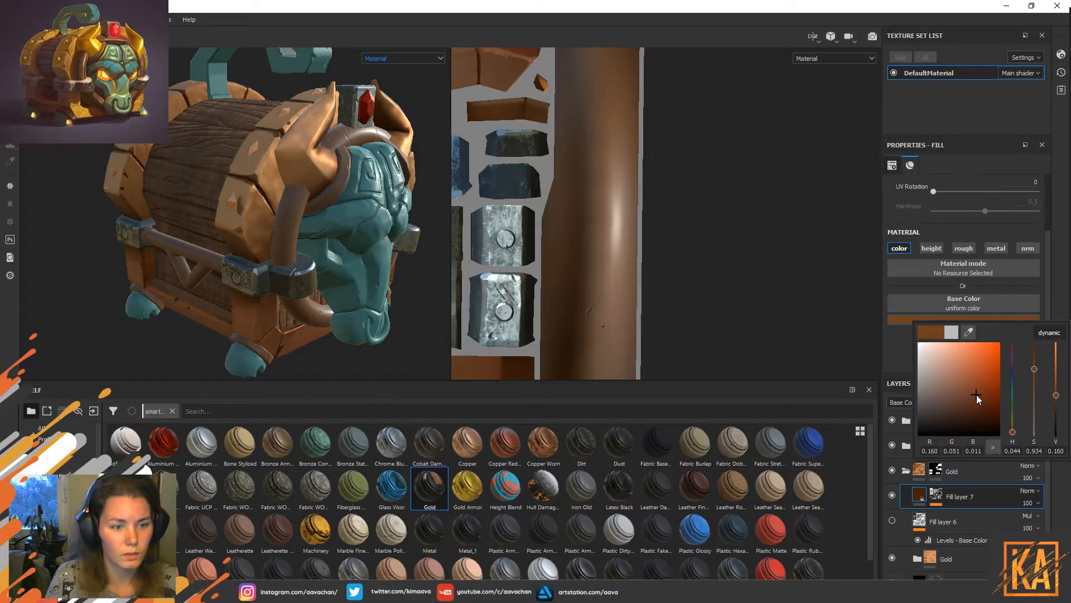
# Set Fill layer 7's blending mode to Multiply and its opacity to 39.
pyautogui.click(1037, 491)
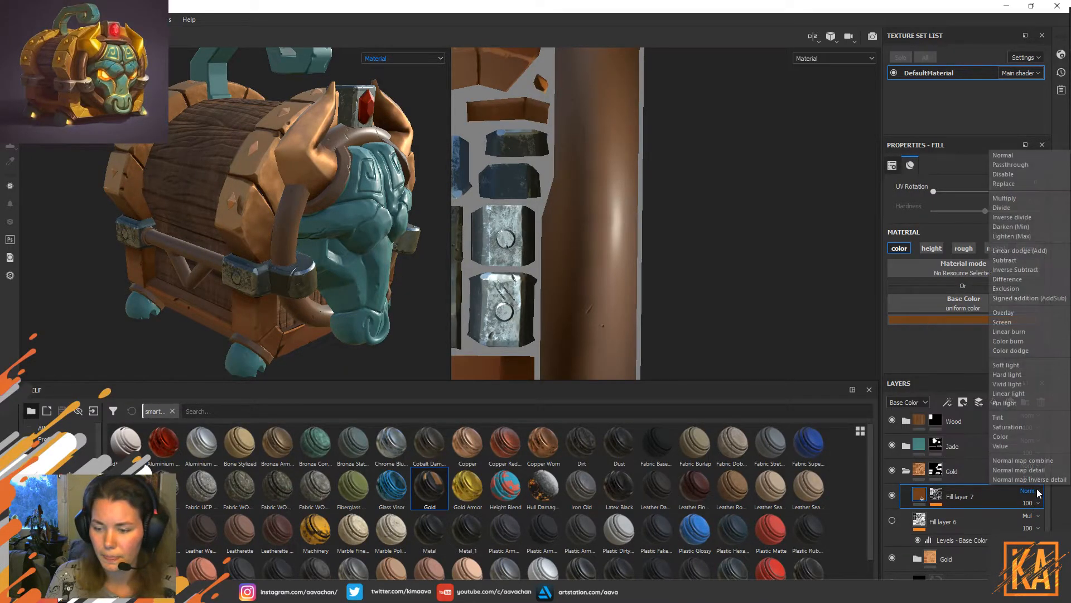
pyautogui.click(1020, 199)
pyautogui.click(1029, 503)
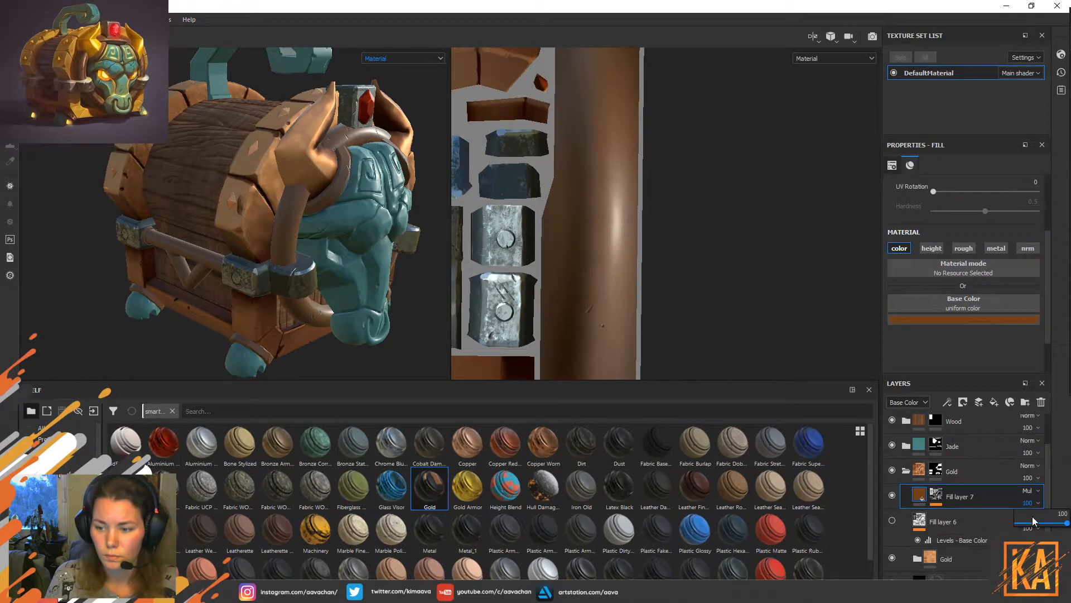
pyautogui.click(1036, 523)
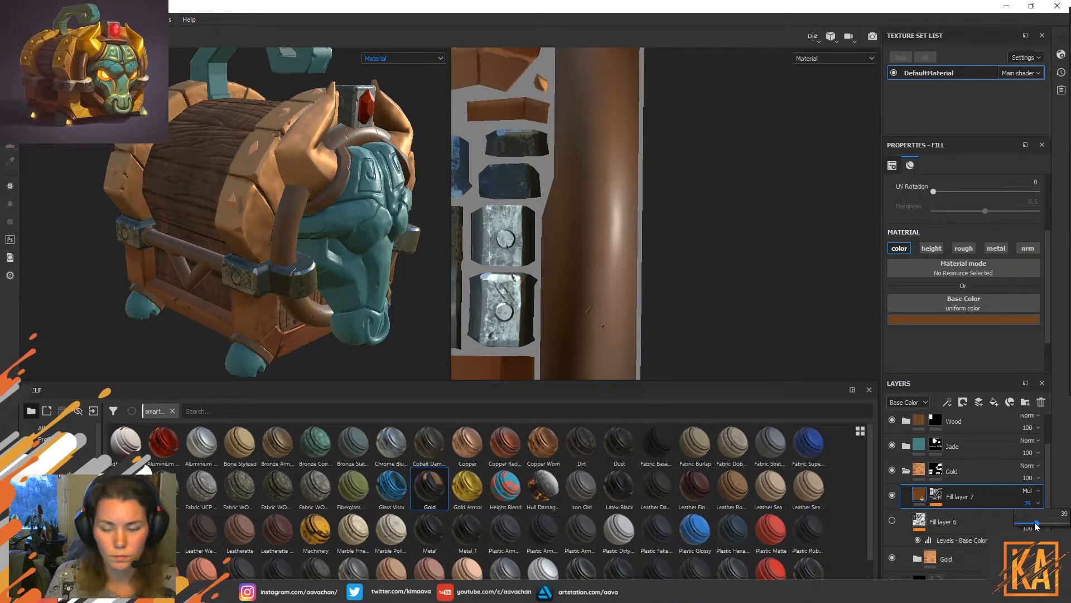
# Compare the chest with Fill layer 7 hidden and shown, examining the brown shading in the gold's crevices from different views.
pyautogui.click(892, 495)
pyautogui.click(892, 494)
pyautogui.click(893, 494)
pyautogui.click(893, 494)
pyautogui.click(893, 494)
pyautogui.click(893, 494)
pyautogui.click(893, 495)
pyautogui.click(893, 494)
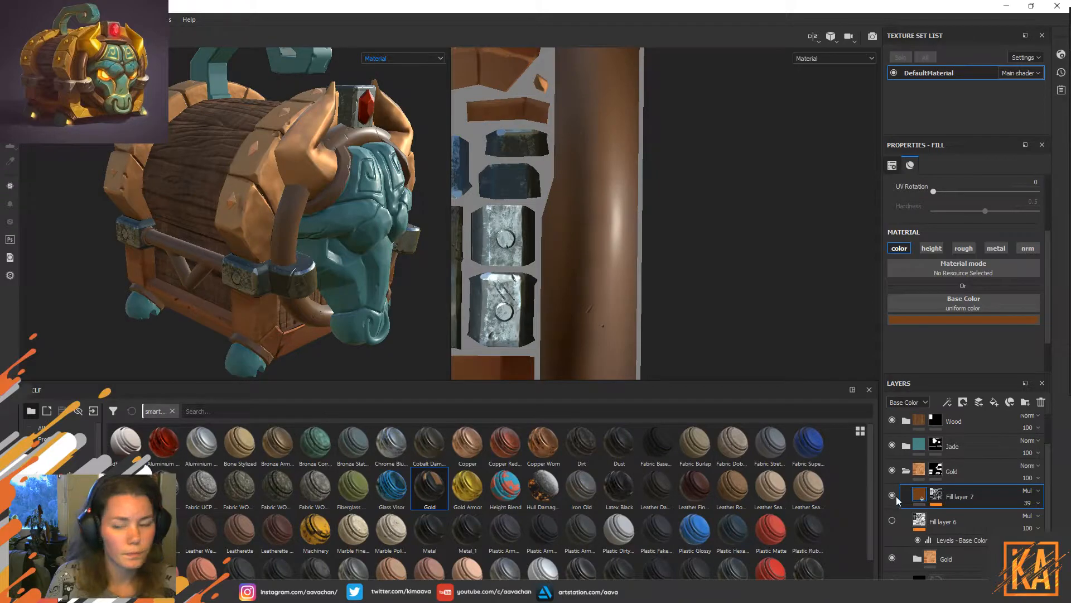
pyautogui.click(937, 495)
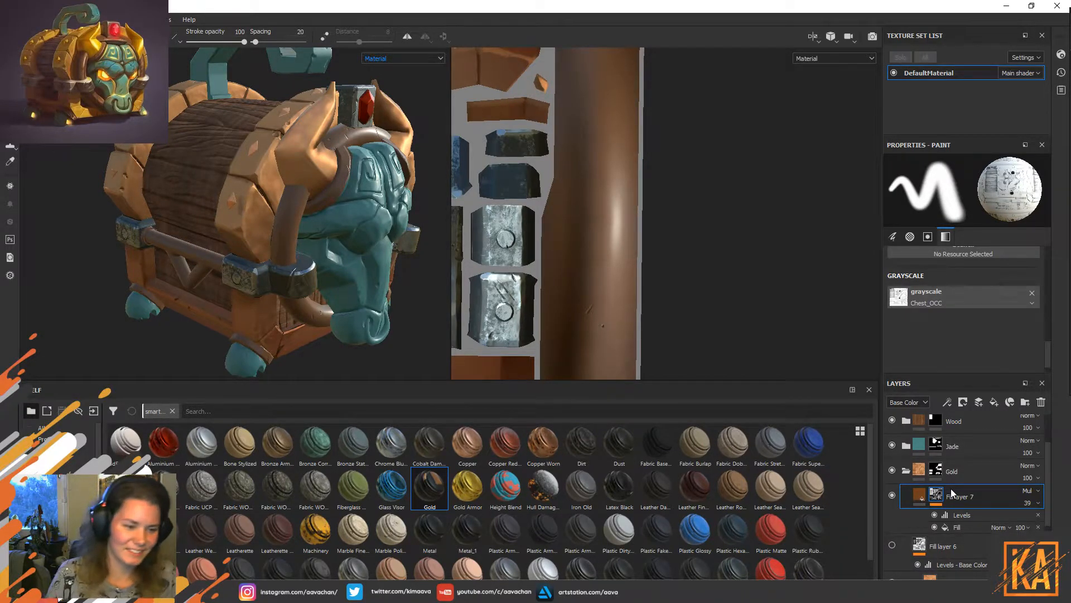
pyautogui.moveTo(238, 158); pyautogui.dragTo(239, 240, button='middle')
pyautogui.keyDown('alt'); pyautogui.moveTo(327, 193); pyautogui.dragTo(375, 220); pyautogui.keyUp('alt')
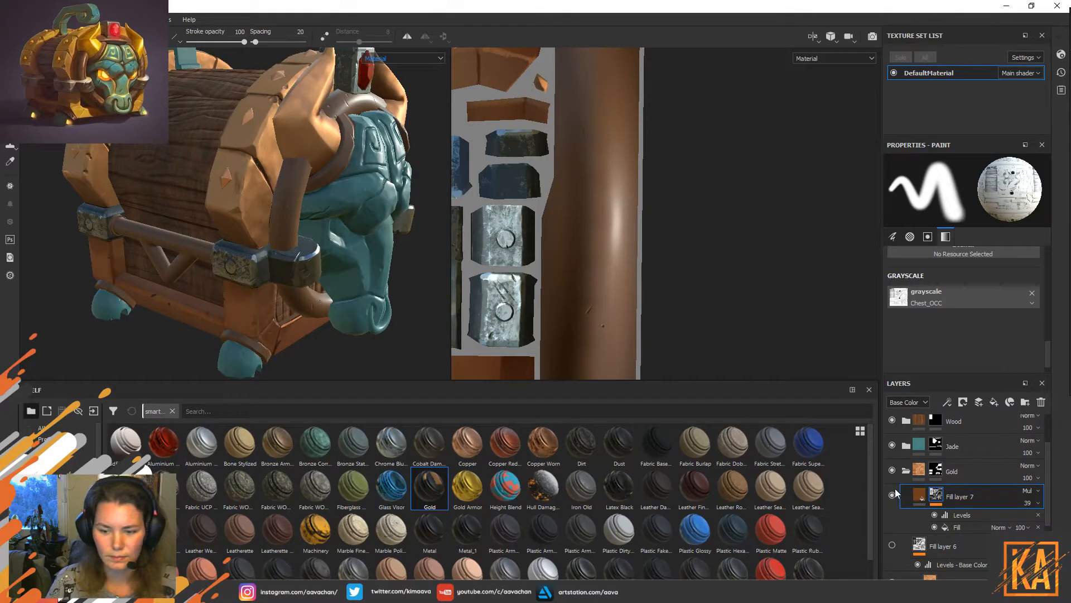
pyautogui.click(892, 494)
pyautogui.click(891, 497)
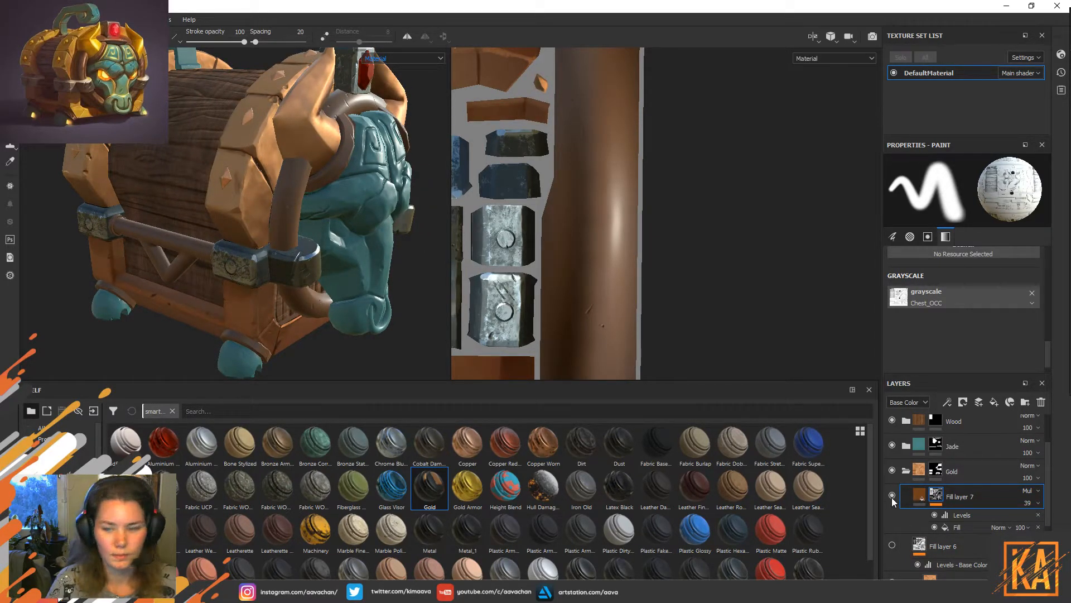
# Make Fill layer 6 visible again, select it and inspect the combined occlusion shading on the whole chest.
pyautogui.click(891, 545)
pyautogui.click(951, 552)
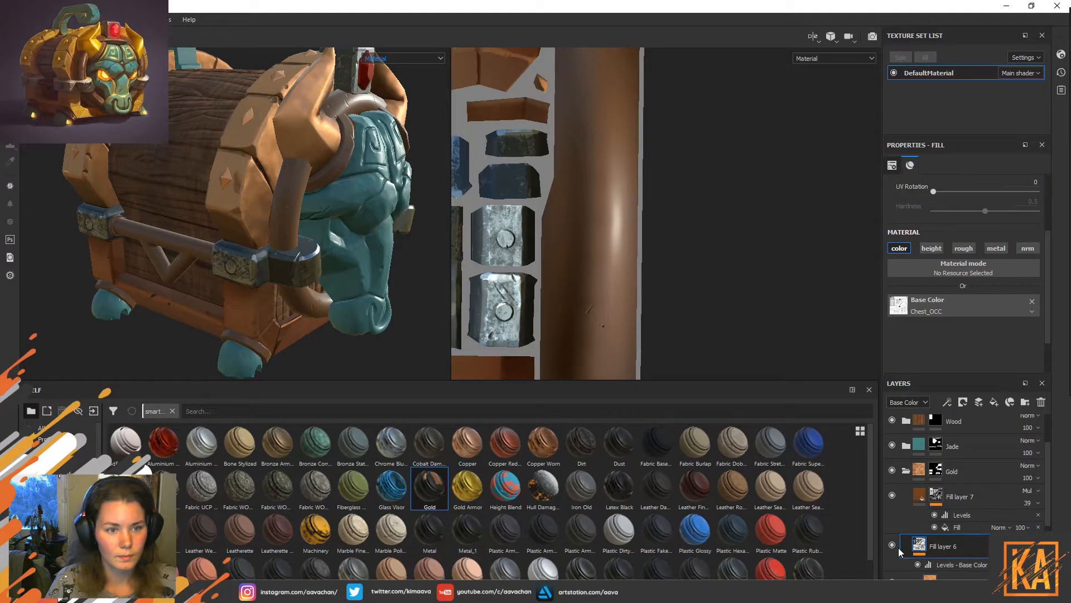
pyautogui.keyDown('alt'); pyautogui.moveTo(307, 291); pyautogui.dragTo(255, 145); pyautogui.keyUp('alt')
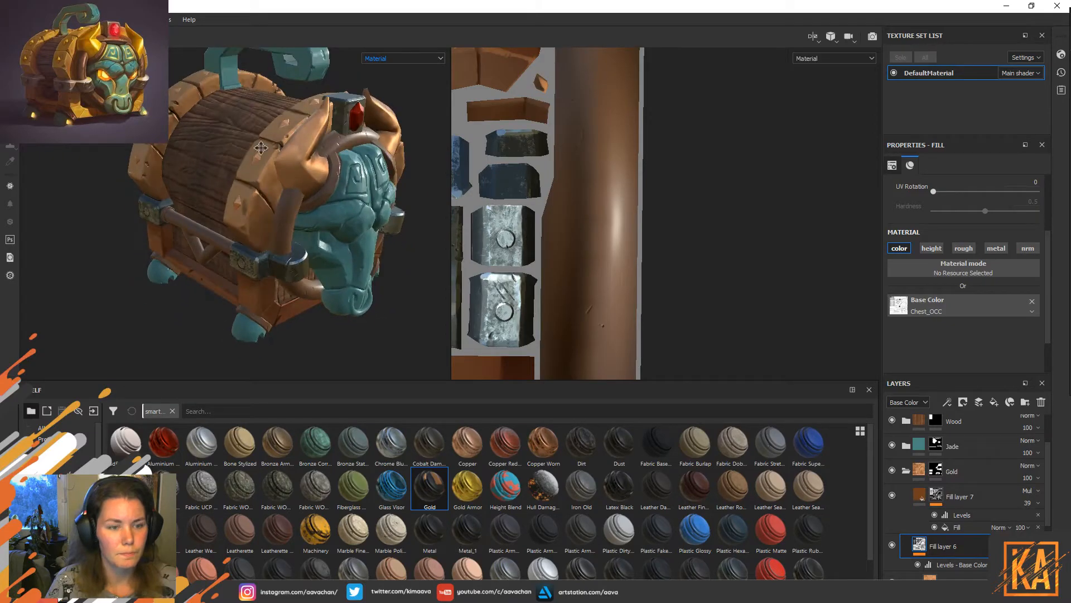
pyautogui.keyDown('alt'); pyautogui.moveTo(256, 146); pyautogui.dragTo(276, 161, button='middle'); pyautogui.keyUp('alt')
# Open the texture export settings for the chest.
pyautogui.click(11, 19)
pyautogui.press('Escape')
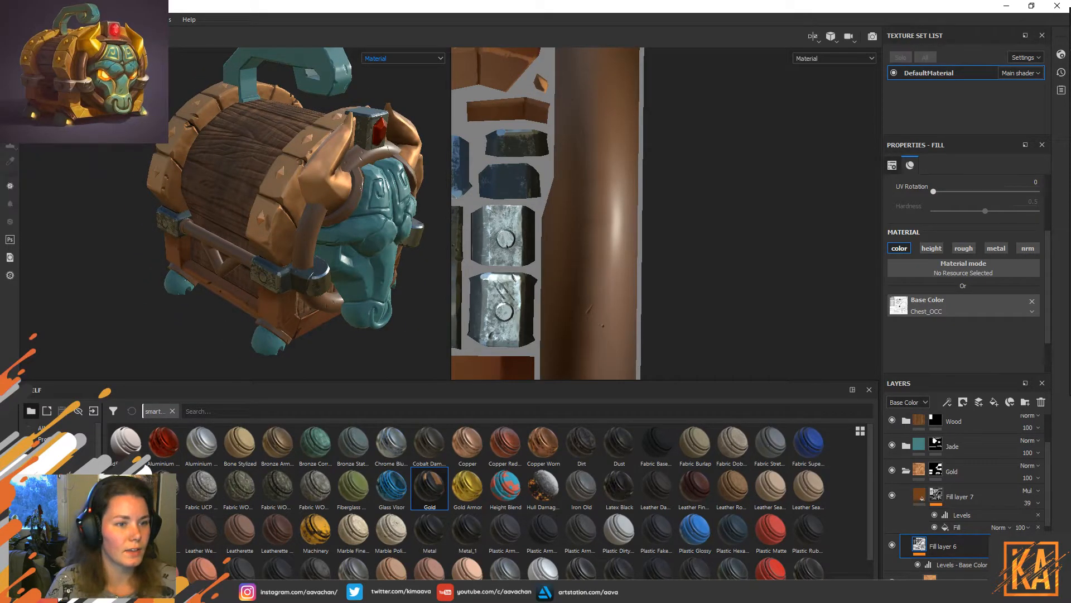
pyautogui.click(10, 20)
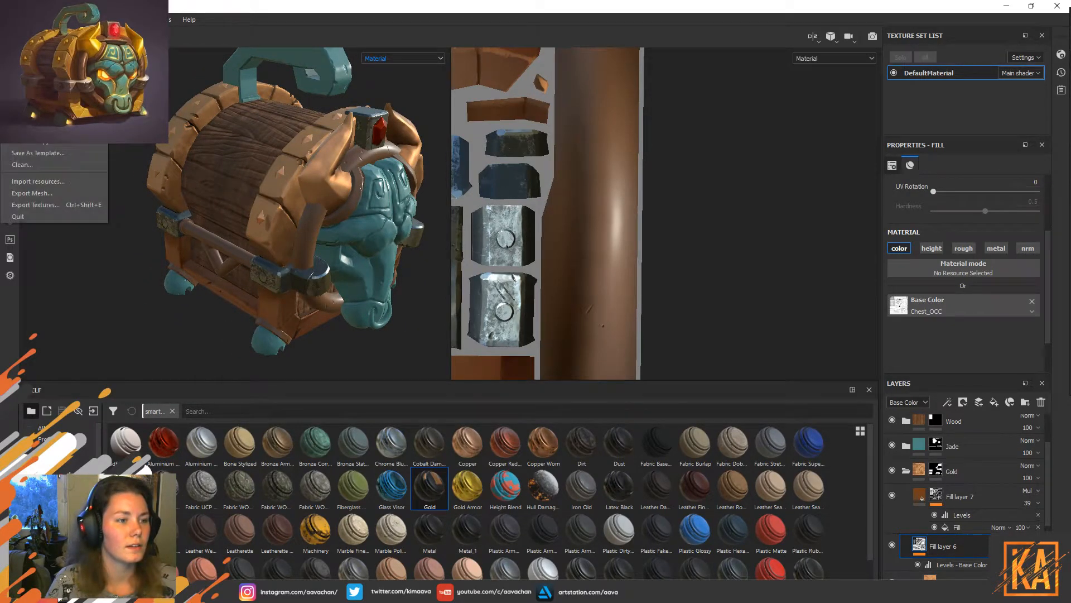
pyautogui.click(53, 196)
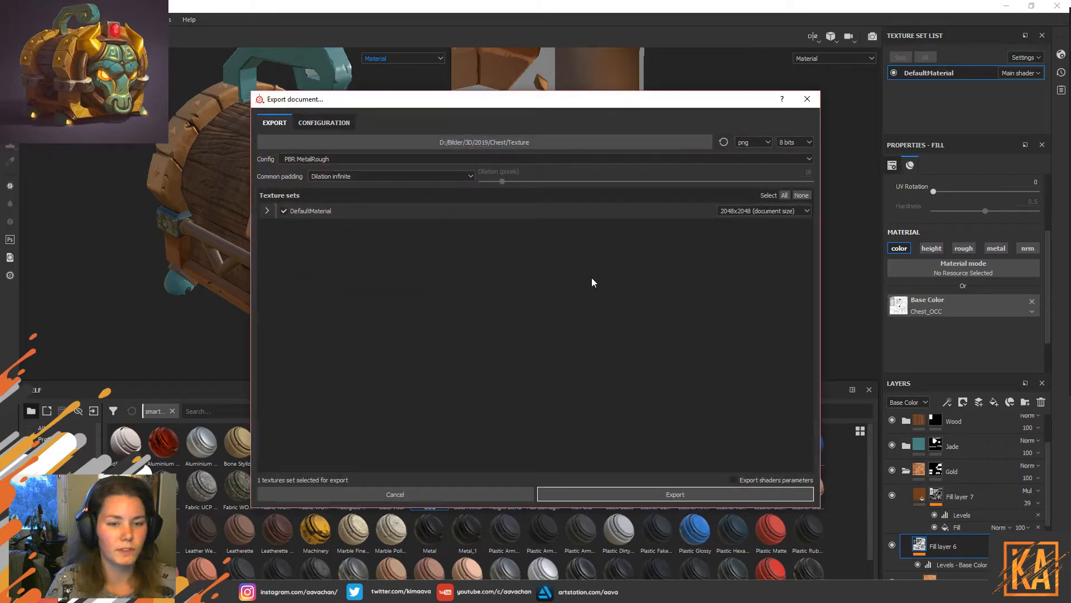
# Export the DefaultMaterial textures as 8-bit PNG with the PBR MetalRough configuration, and switch to Marmoset Toolbag with the chest scene.
pyautogui.click(718, 492)
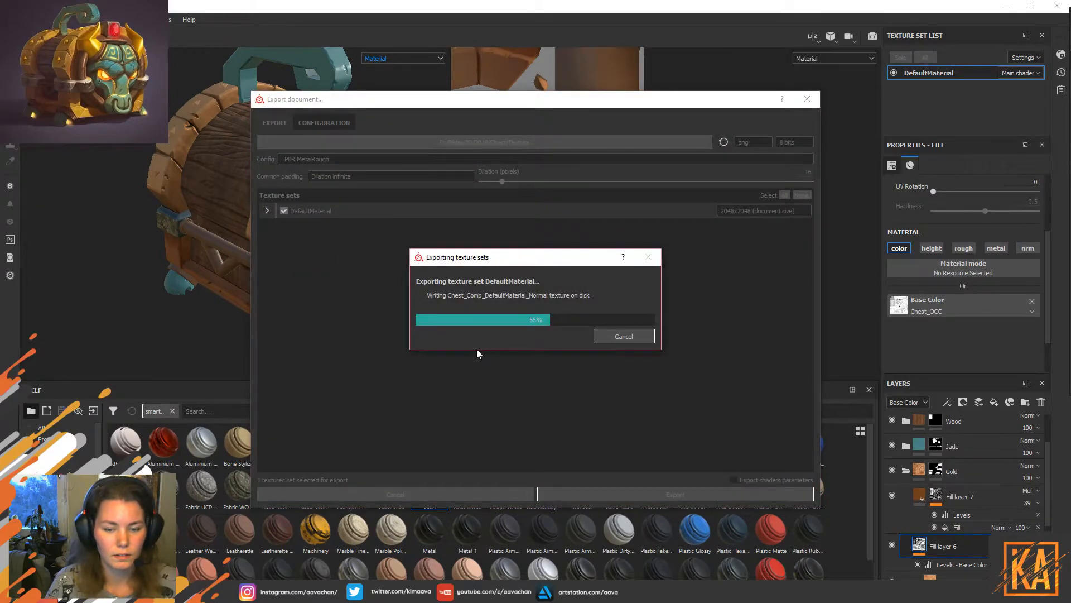
pyautogui.click(558, 316)
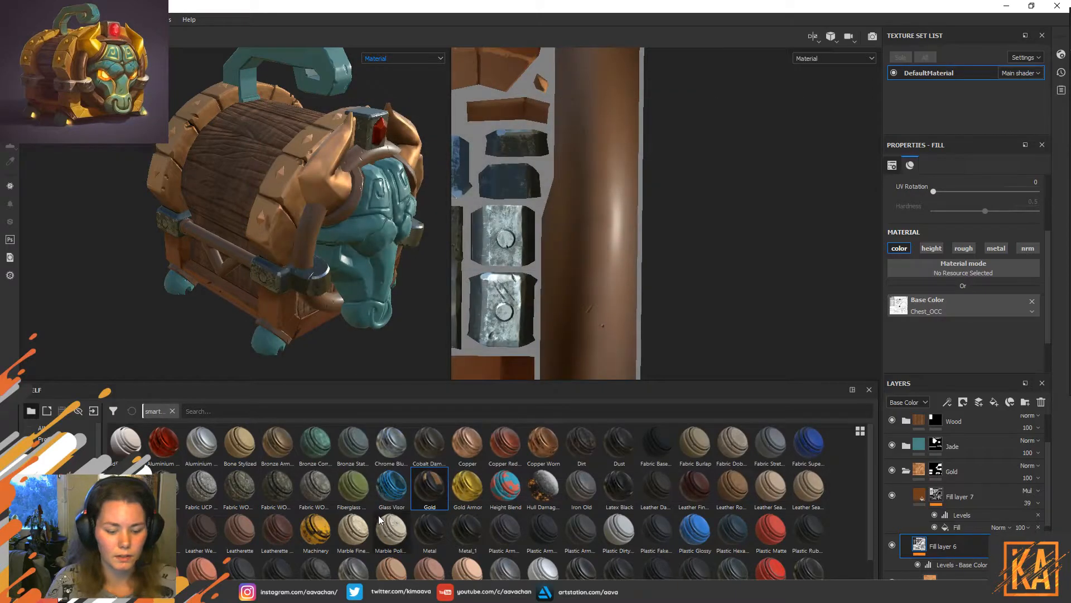
pyautogui.hotkey('alt', 'Tab')
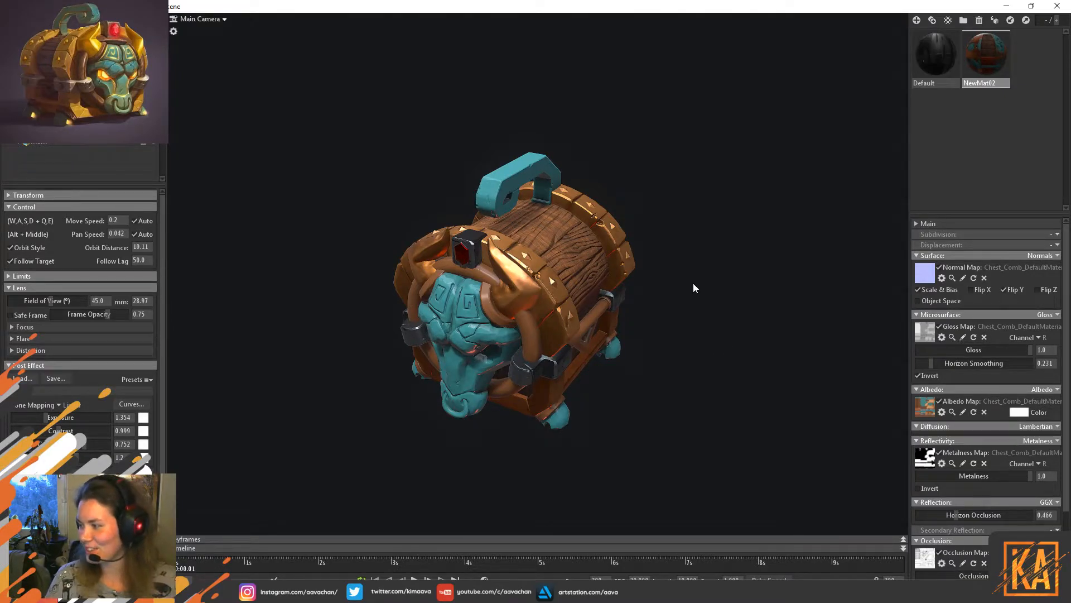
pyautogui.moveTo(684, 283); pyautogui.dragTo(718, 350)
pyautogui.scroll(2, 705, 320)
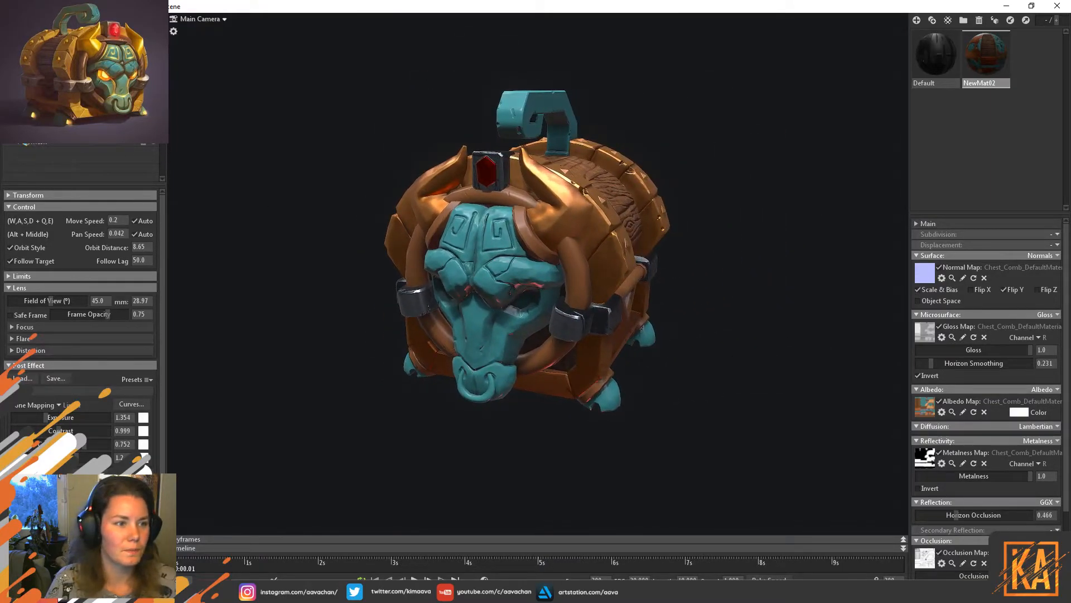
pyautogui.click(45, 108)
pyautogui.moveTo(451, 215); pyautogui.dragTo(454, 217)
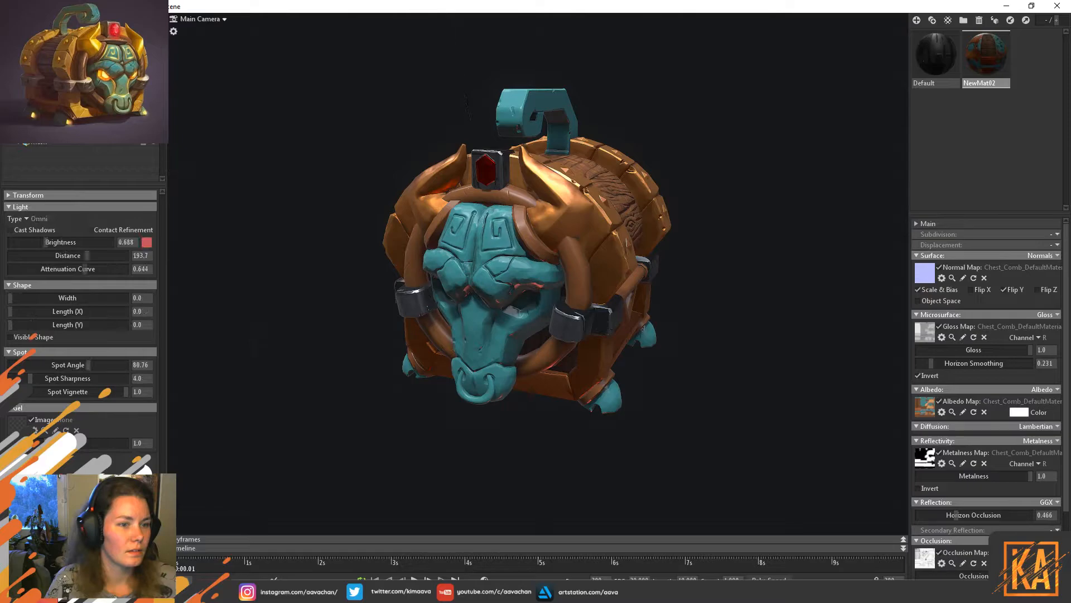
pyautogui.click(67, 112)
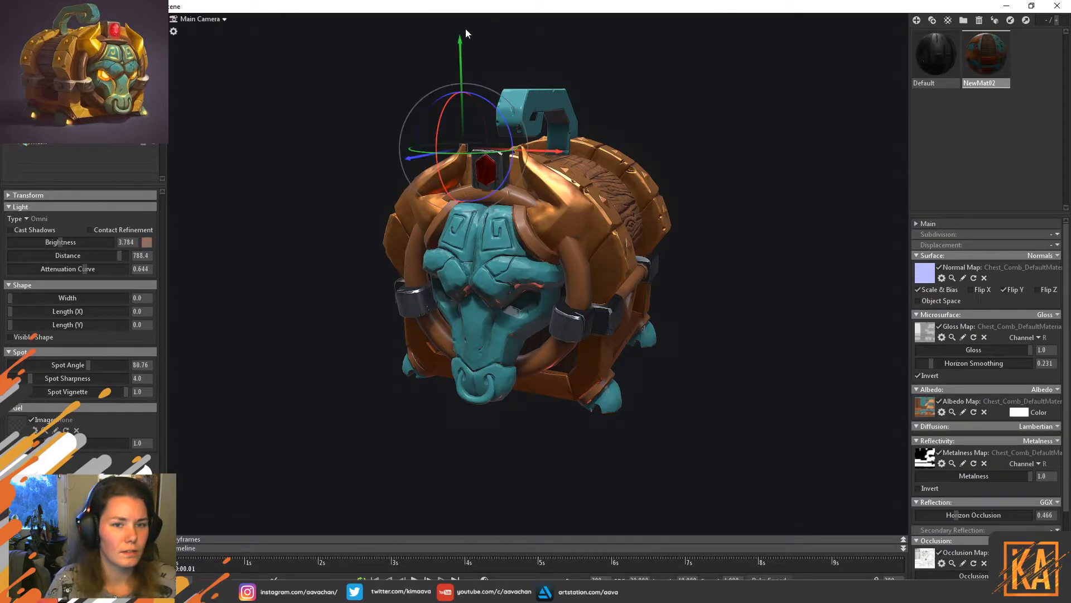
pyautogui.moveTo(462, 60); pyautogui.dragTo(466, 87)
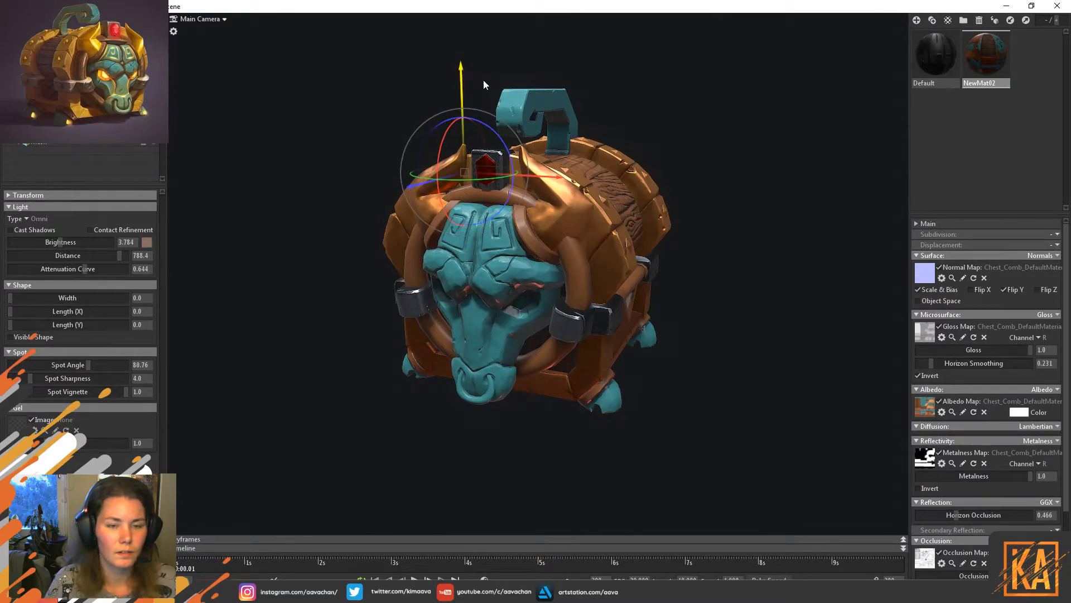
pyautogui.moveTo(621, 106); pyautogui.dragTo(676, 142)
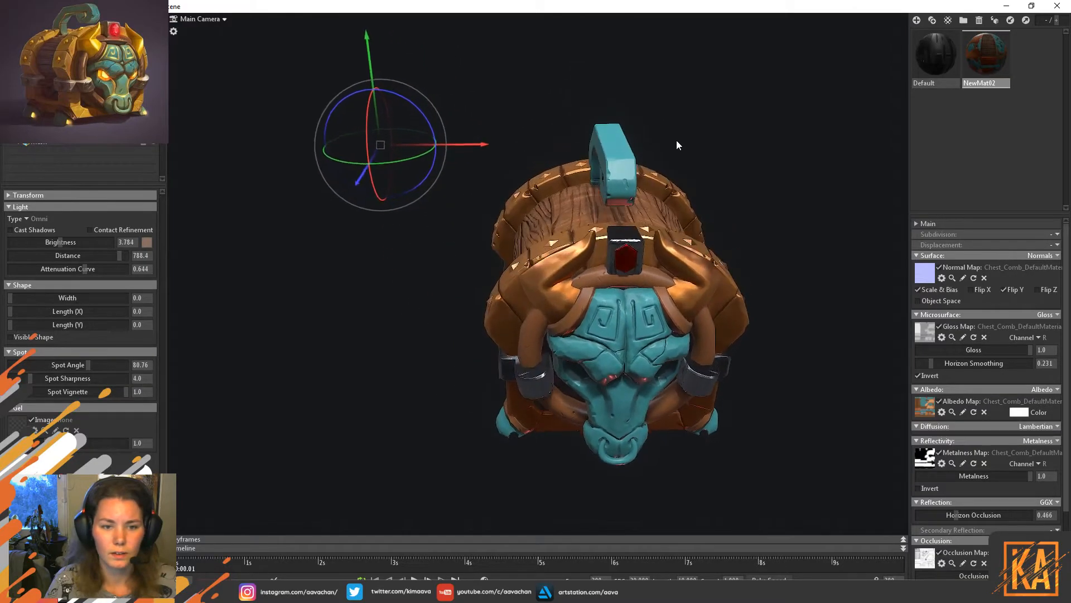
pyautogui.hotkey('ctrl', 'z')
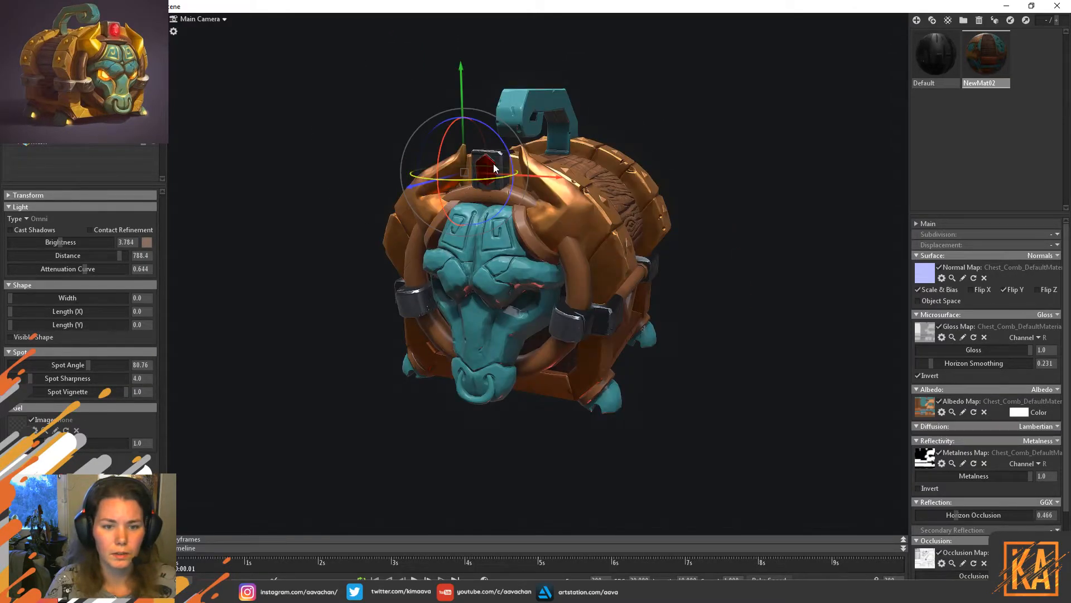
pyautogui.moveTo(422, 191); pyautogui.dragTo(172, 211)
pyautogui.hotkey('ctrl', 'z')
pyautogui.hotkey('ctrl', 'z')
# Move the red omni light from below the chest up towards it and check its placement from above.
pyautogui.scroll(-10, 394, 279)
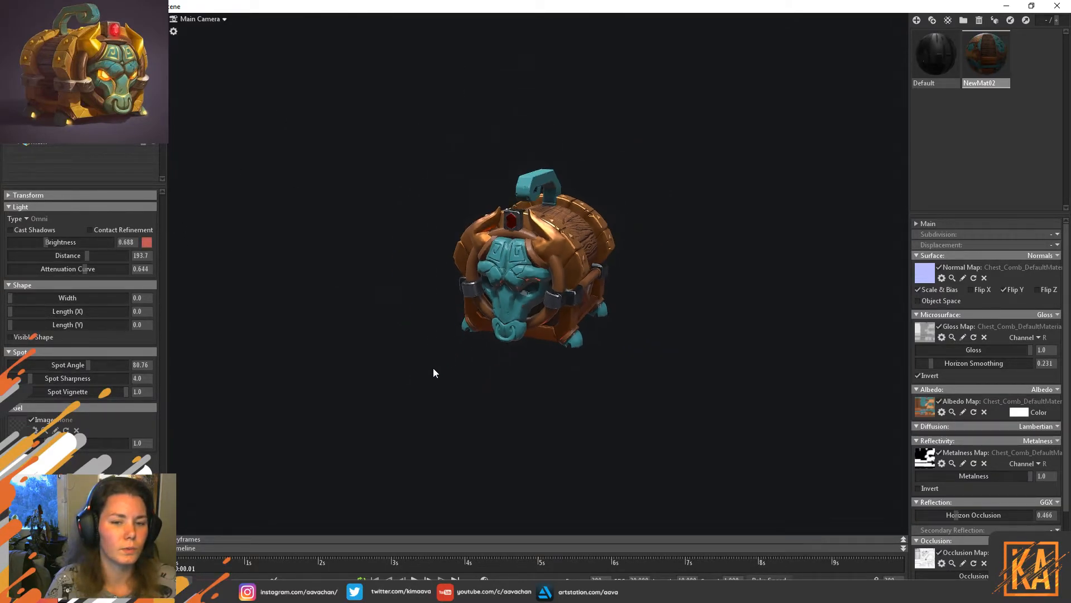
pyautogui.moveTo(429, 354); pyautogui.dragTo(633, 477)
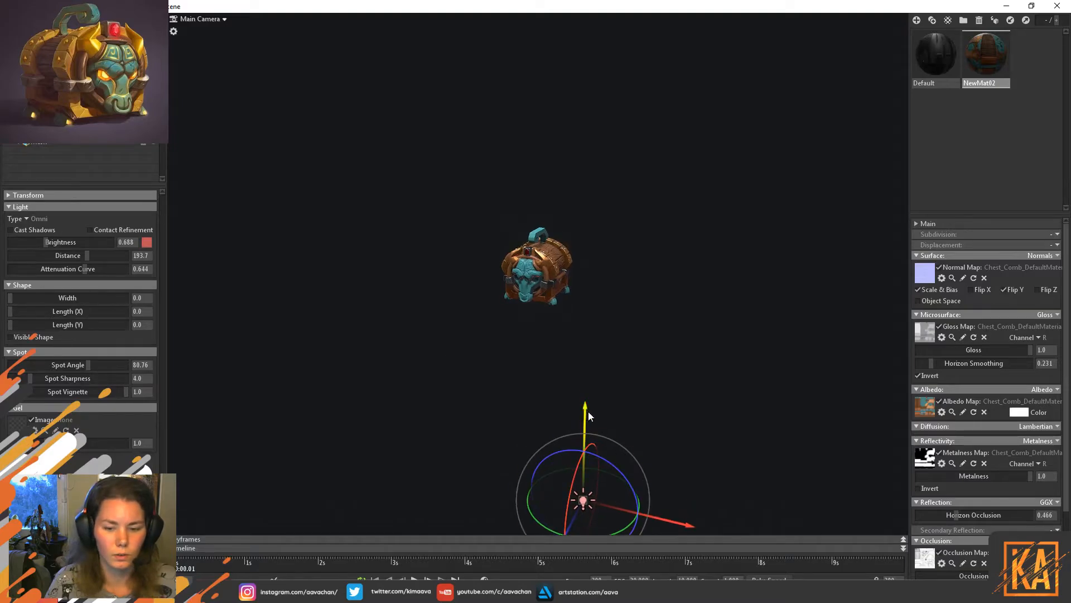
pyautogui.moveTo(768, 320); pyautogui.dragTo(617, 302)
pyautogui.moveTo(528, 193); pyautogui.dragTo(528, 147)
pyautogui.moveTo(496, 262); pyautogui.dragTo(430, 275)
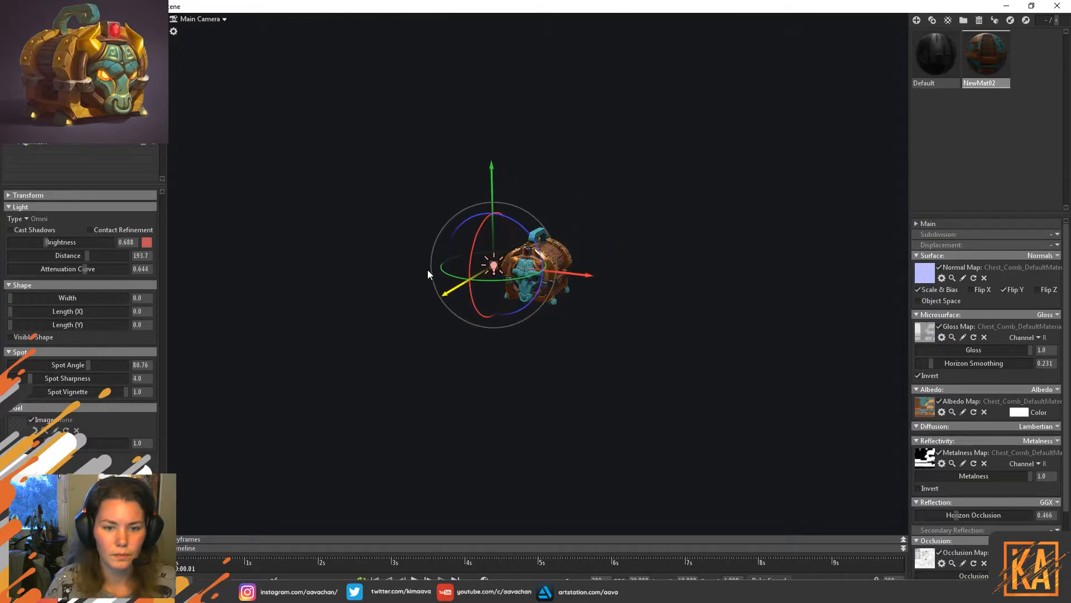
pyautogui.moveTo(535, 275); pyautogui.dragTo(602, 279)
pyautogui.moveTo(536, 179); pyautogui.dragTo(560, 125)
pyautogui.moveTo(631, 155); pyautogui.dragTo(650, 220)
pyautogui.scroll(-3, 607, 245)
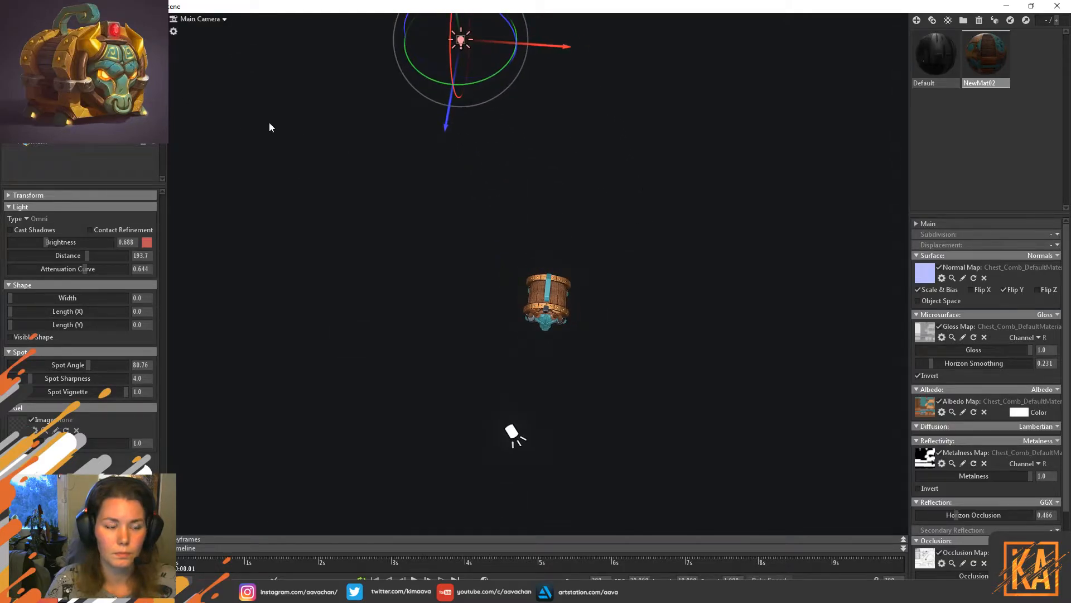
# Select the red omni light behind the chest and bring it forward to the bull head.
pyautogui.click(45, 132)
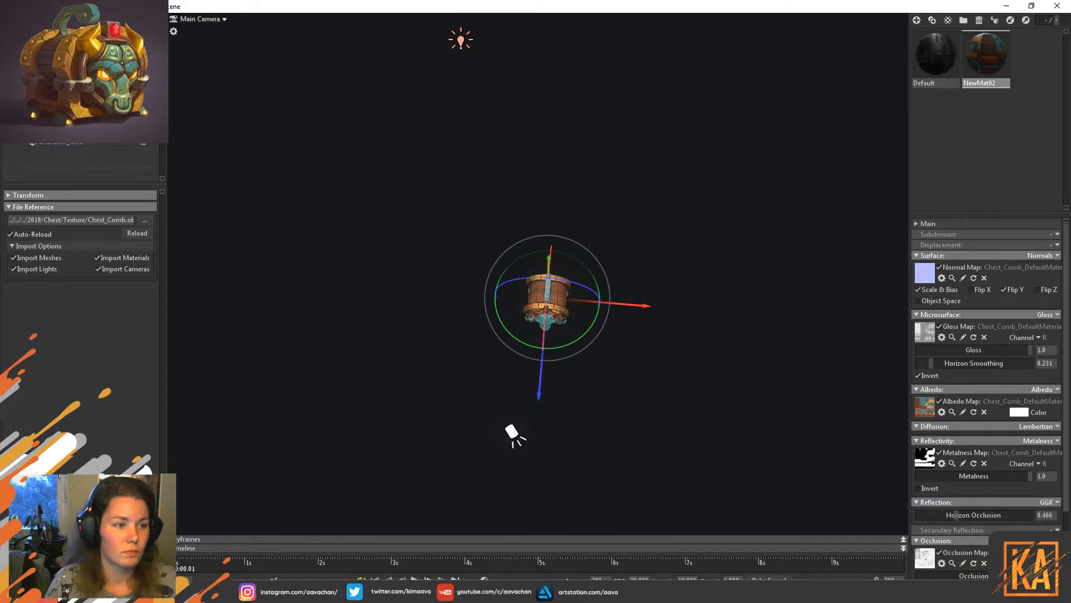
pyautogui.click(44, 111)
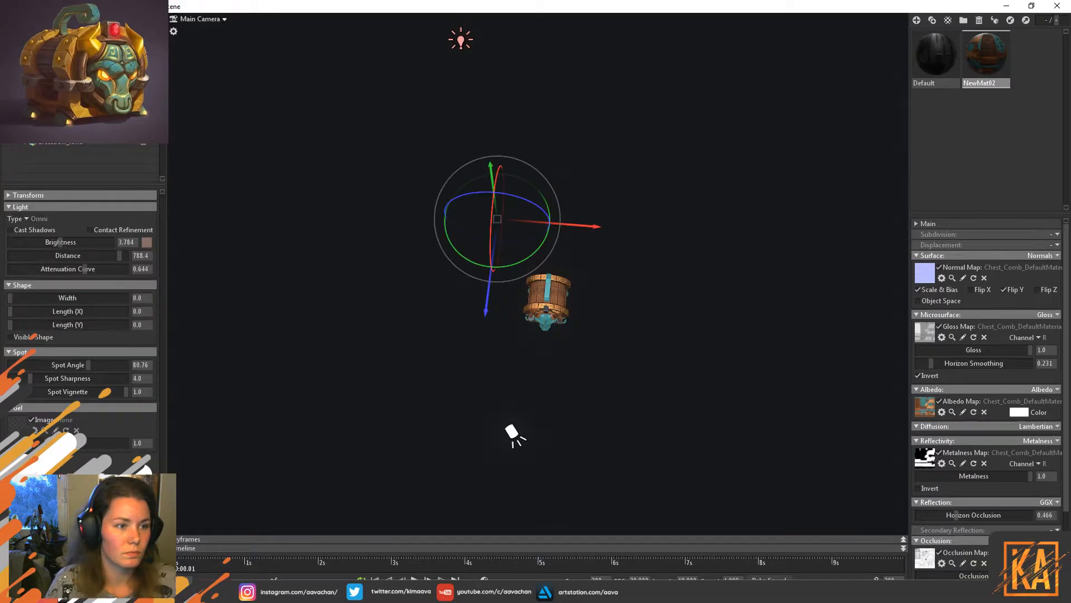
pyautogui.click(45, 120)
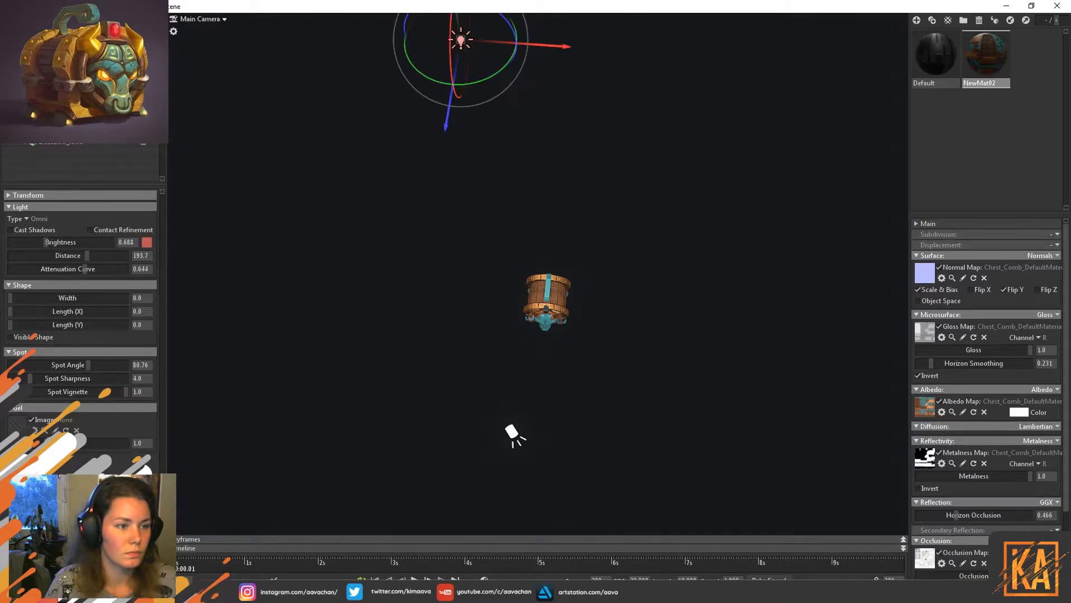
pyautogui.moveTo(470, 45); pyautogui.dragTo(637, 81)
pyautogui.moveTo(631, 127); pyautogui.dragTo(626, 441)
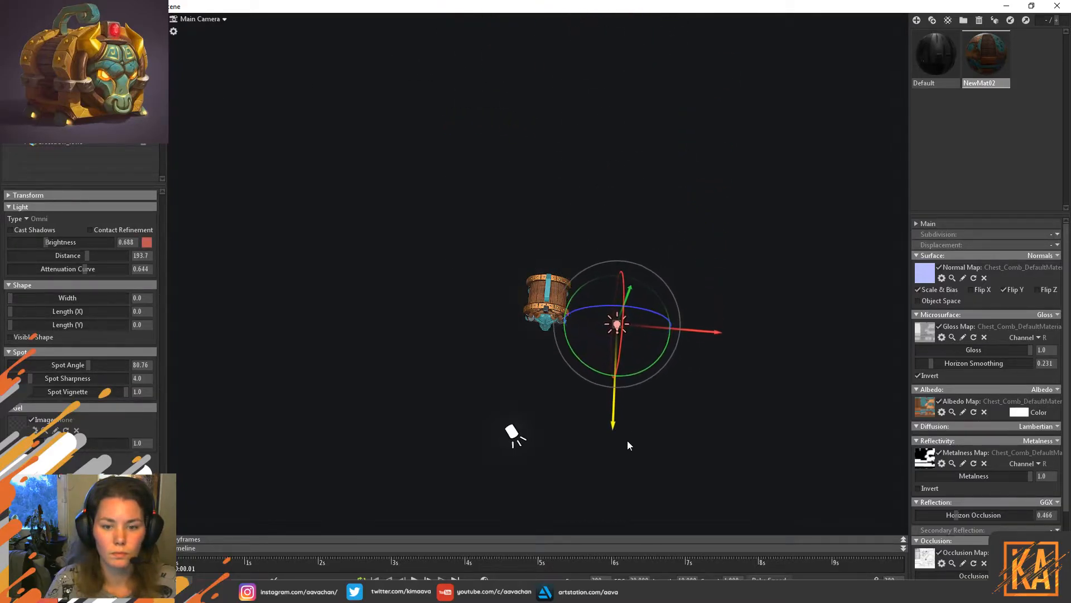
pyautogui.moveTo(710, 334); pyautogui.dragTo(511, 153)
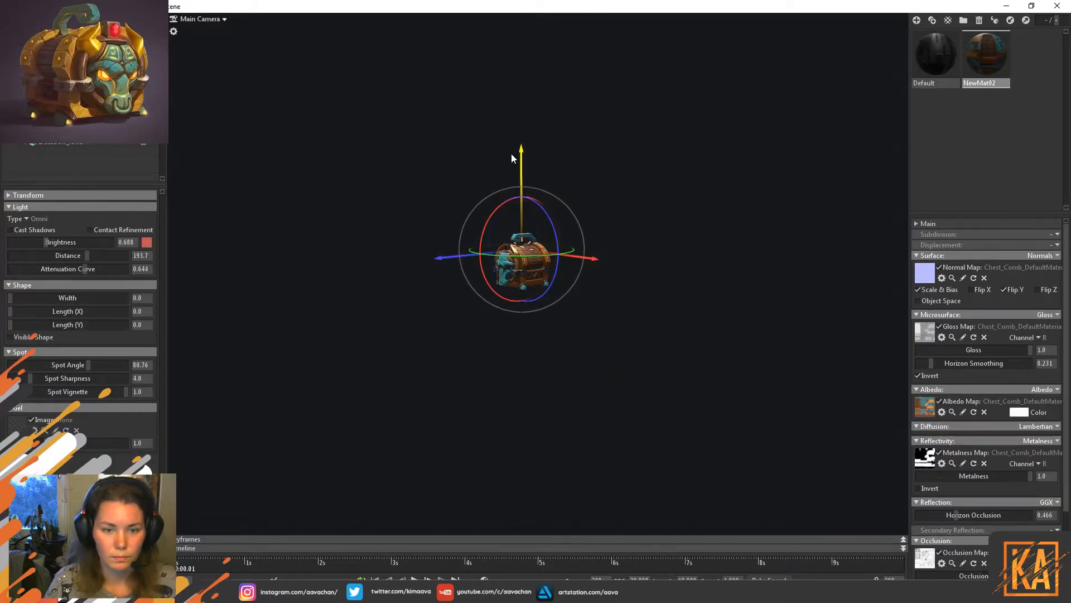
pyautogui.moveTo(462, 252); pyautogui.dragTo(540, 338)
pyautogui.scroll(10, 557, 310)
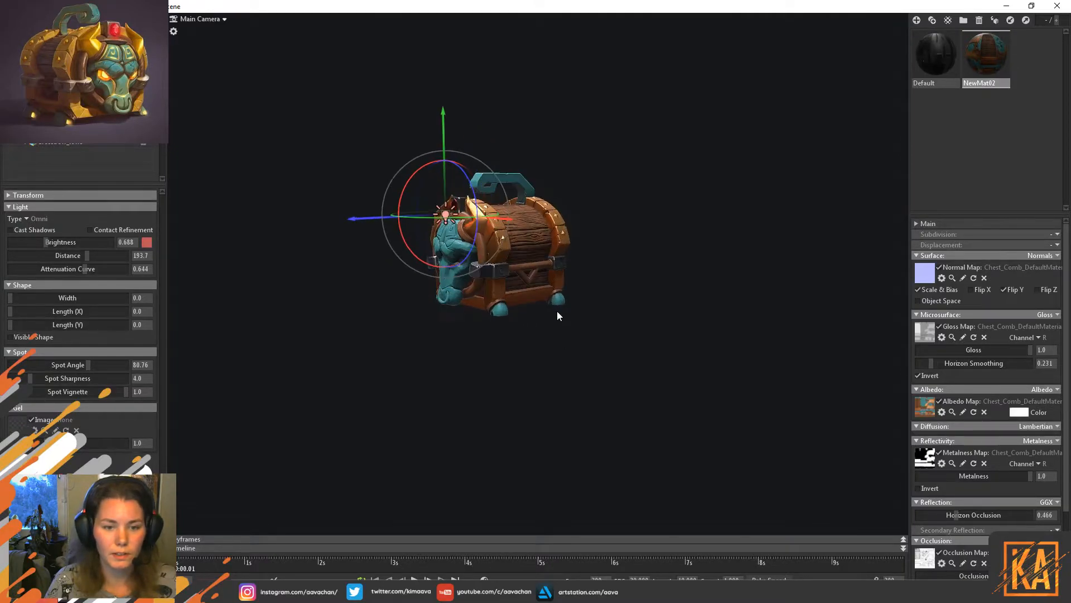
# Raise the red omni light above the bull's forehead and shift it sideways in front of the red gem.
pyautogui.moveTo(396, 172); pyautogui.dragTo(441, 215)
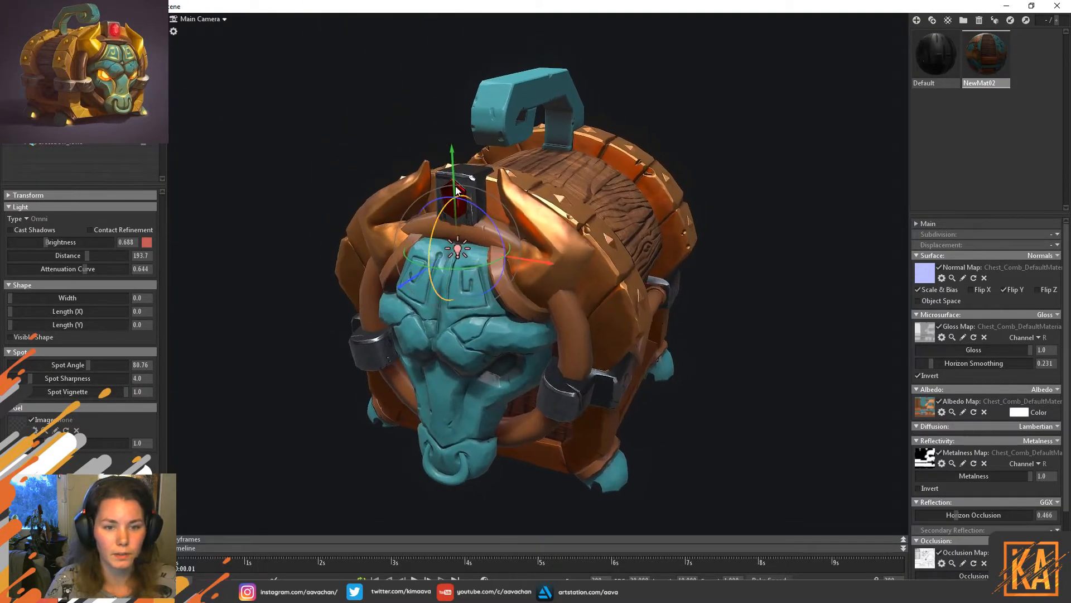
pyautogui.moveTo(448, 160); pyautogui.dragTo(440, 110)
pyautogui.moveTo(543, 207); pyautogui.dragTo(531, 210)
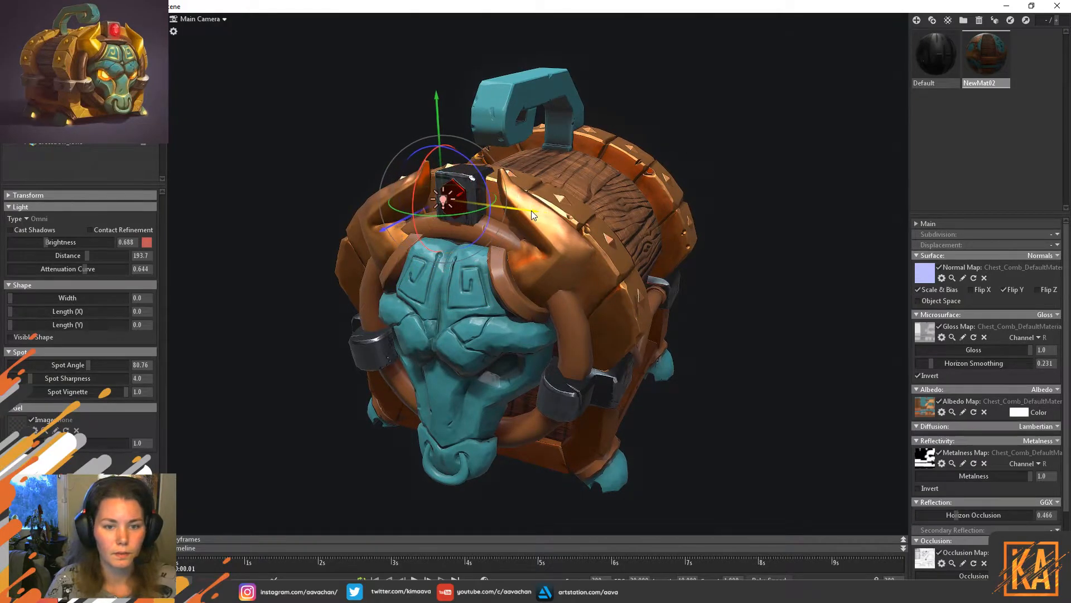
pyautogui.moveTo(416, 222)
pyautogui.mouseDown()
pyautogui.moveTo(473, 198)
pyautogui.moveTo(433, 217)
pyautogui.mouseUp()
pyautogui.moveTo(541, 206); pyautogui.dragTo(513, 196)
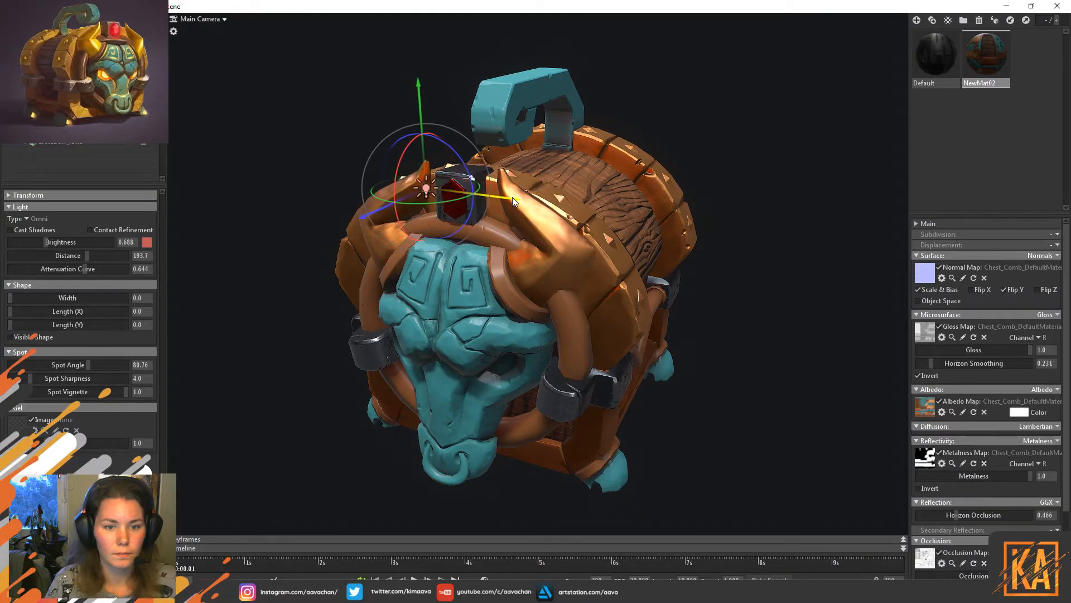
pyautogui.moveTo(392, 205)
pyautogui.mouseDown()
pyautogui.moveTo(416, 207)
pyautogui.moveTo(382, 216)
pyautogui.mouseUp()
# Adjust the red light's height in front of the gem and test Cast Shadows on it.
pyautogui.moveTo(724, 400); pyautogui.dragTo(754, 335)
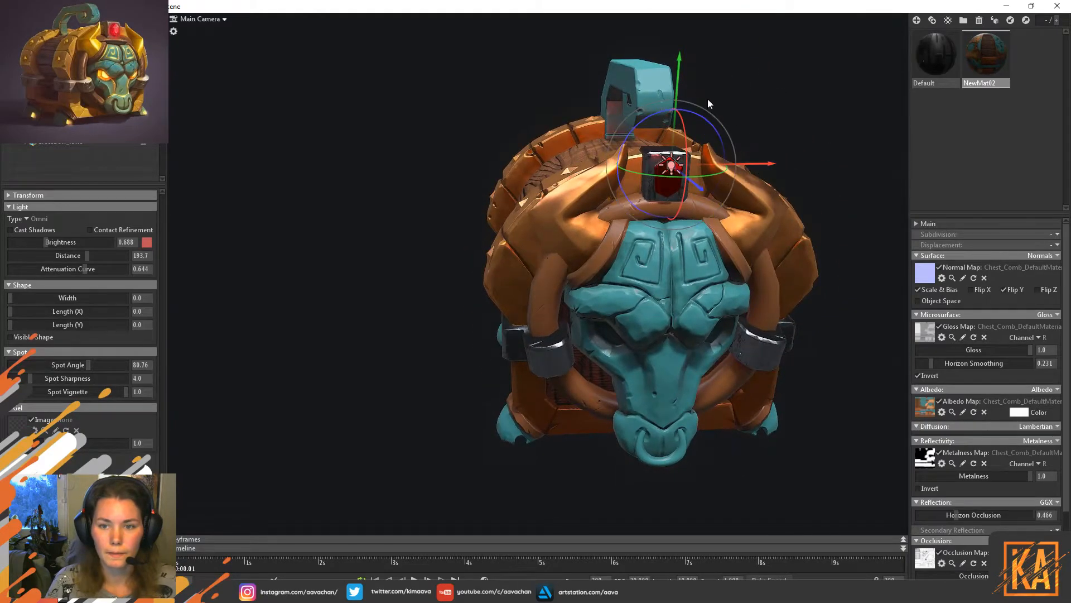
pyautogui.moveTo(679, 68); pyautogui.dragTo(877, 276)
pyautogui.moveTo(742, 286); pyautogui.dragTo(639, 305)
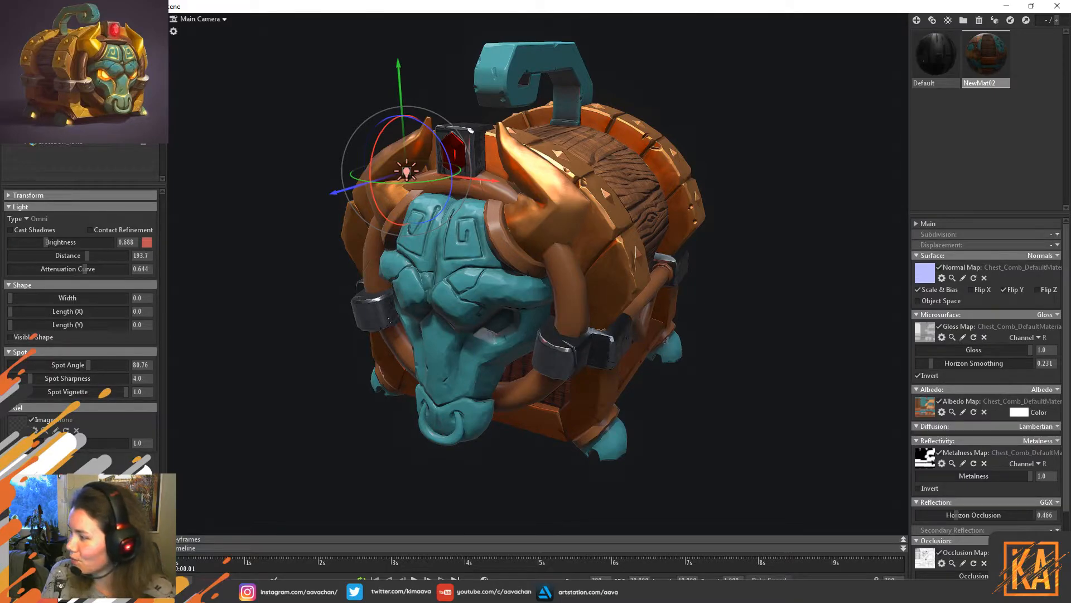
pyautogui.click(23, 230)
pyautogui.click(19, 230)
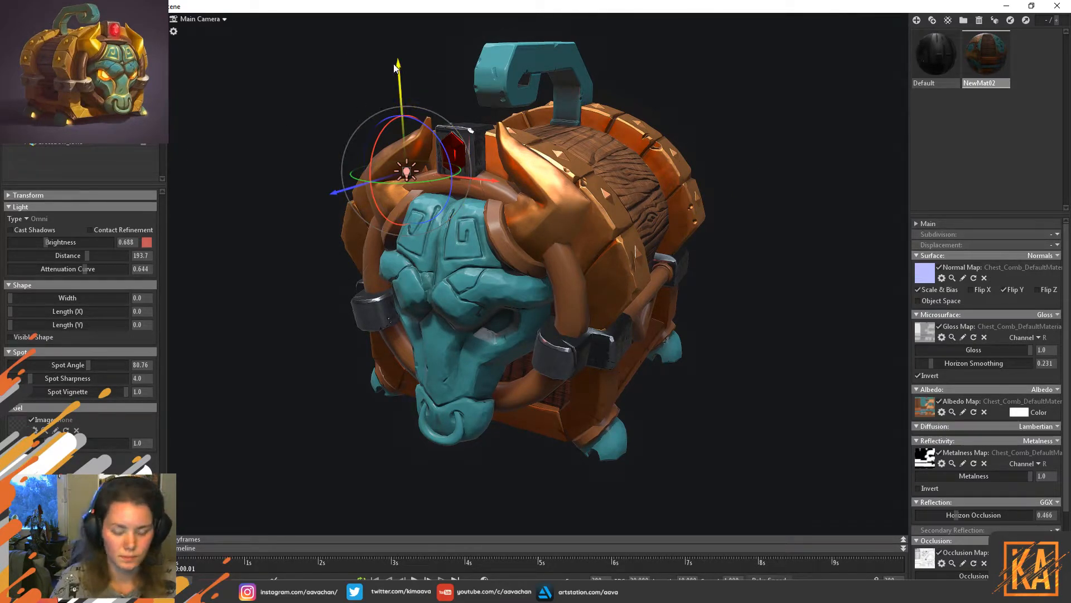
# Duplicate the red omni light and place the copy at the chest's front foot below the side clamp.
pyautogui.hotkey('ctrl', 'd')
pyautogui.moveTo(398, 67); pyautogui.dragTo(650, 438)
pyautogui.moveTo(591, 342); pyautogui.dragTo(611, 439)
pyautogui.moveTo(677, 486)
pyautogui.mouseDown()
pyautogui.moveTo(698, 493)
pyautogui.moveTo(664, 487)
pyautogui.mouseUp()
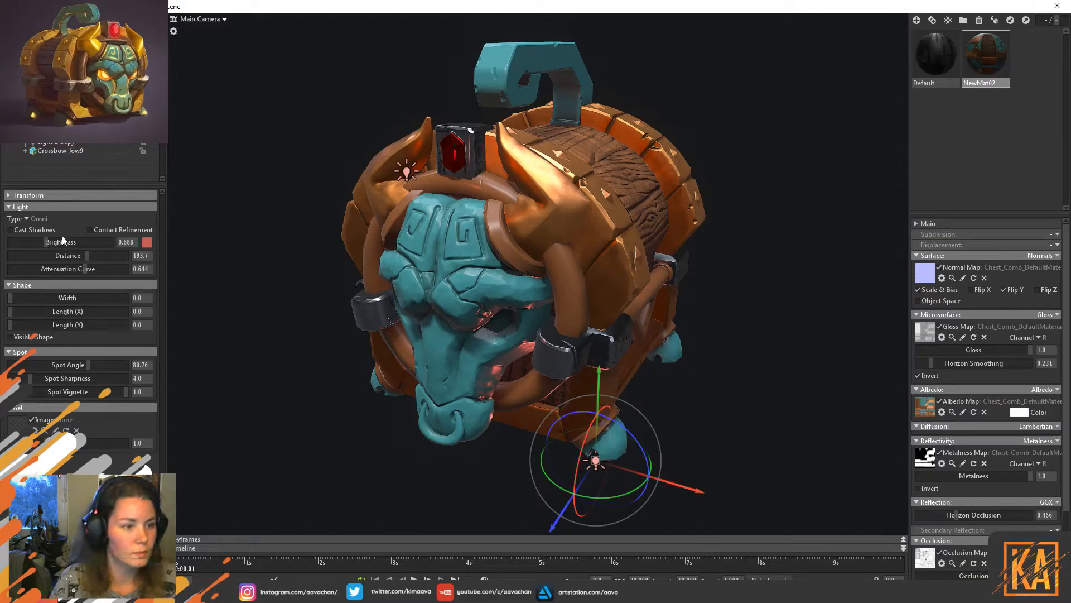
# Enable Cast Shadows on the duplicated light and set its brightness to 4.0 and distance to 223.4.
pyautogui.click(10, 230)
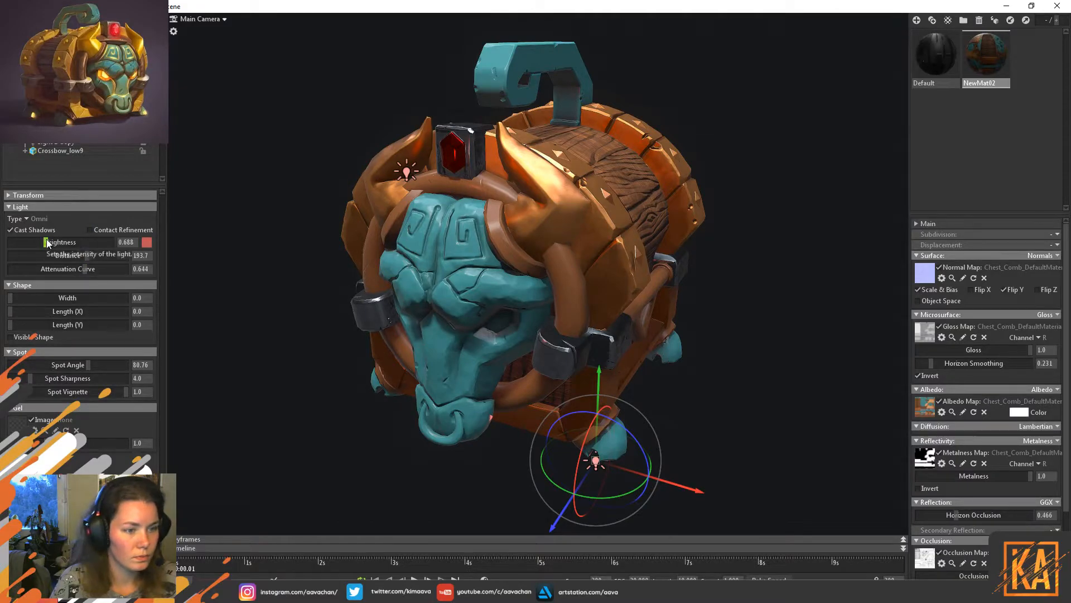
pyautogui.moveTo(87, 256); pyautogui.dragTo(60, 244)
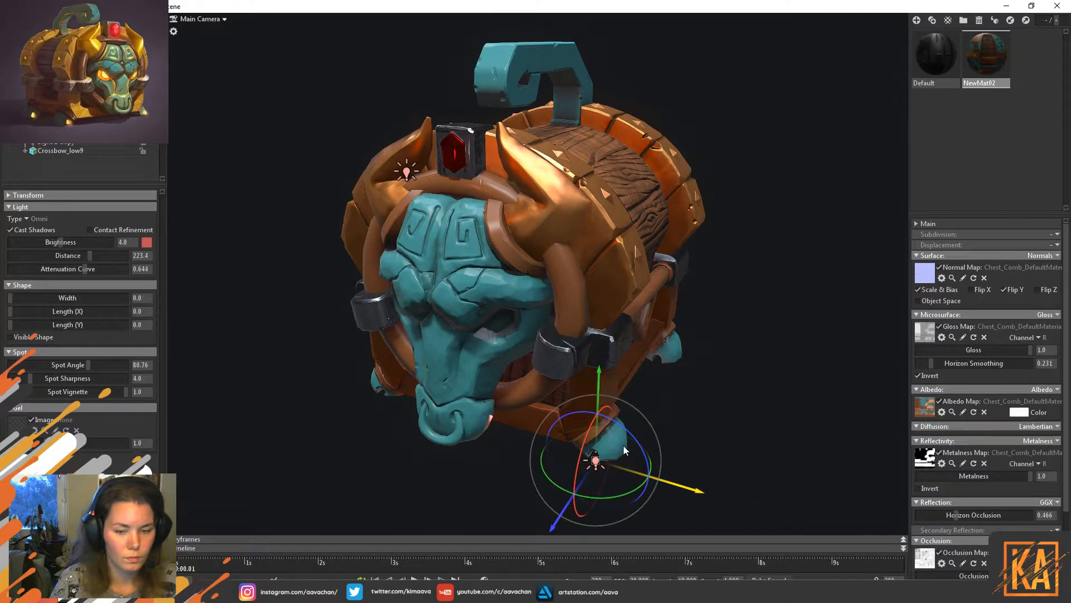
# Position the duplicated light directly under the chest's front foot.
pyautogui.moveTo(597, 381); pyautogui.dragTo(598, 358)
pyautogui.moveTo(718, 380); pyautogui.dragTo(474, 300)
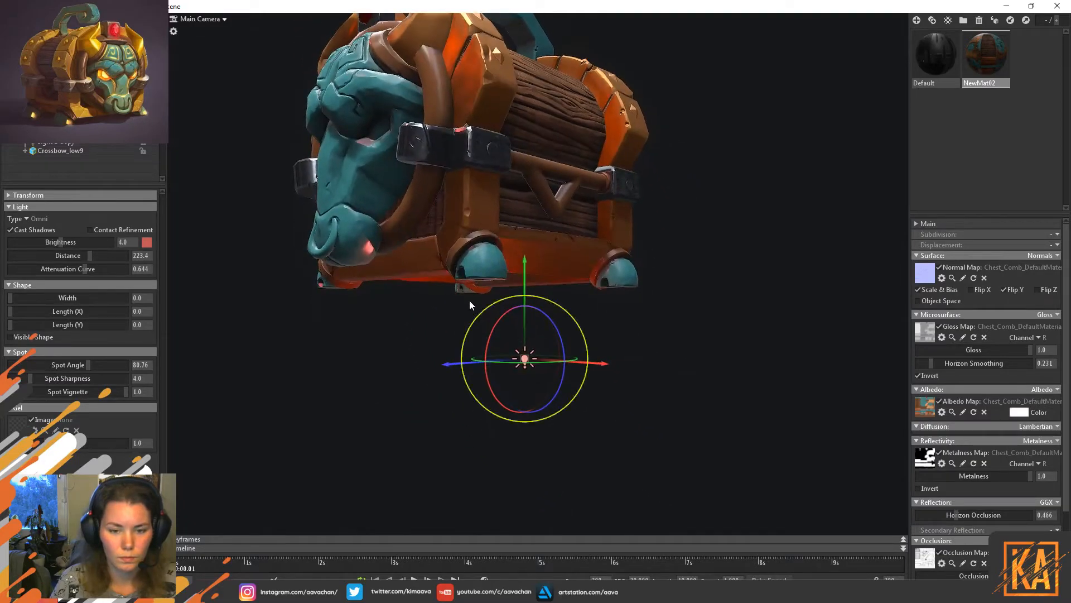
pyautogui.moveTo(521, 267); pyautogui.dragTo(530, 188)
pyautogui.moveTo(686, 221); pyautogui.dragTo(678, 111)
pyautogui.moveTo(460, 131); pyautogui.dragTo(390, 90)
pyautogui.moveTo(535, 80); pyautogui.dragTo(558, 70)
pyautogui.moveTo(494, 42); pyautogui.dragTo(494, 50)
pyautogui.moveTo(733, 172)
pyautogui.mouseDown()
pyautogui.moveTo(744, 203)
pyautogui.moveTo(739, 182)
pyautogui.mouseUp()
# Set the foot light's brightness to 3.194, distance to 33.52 and colour to pale yellow-orange f1d092.
pyautogui.moveTo(61, 244); pyautogui.dragTo(83, 255)
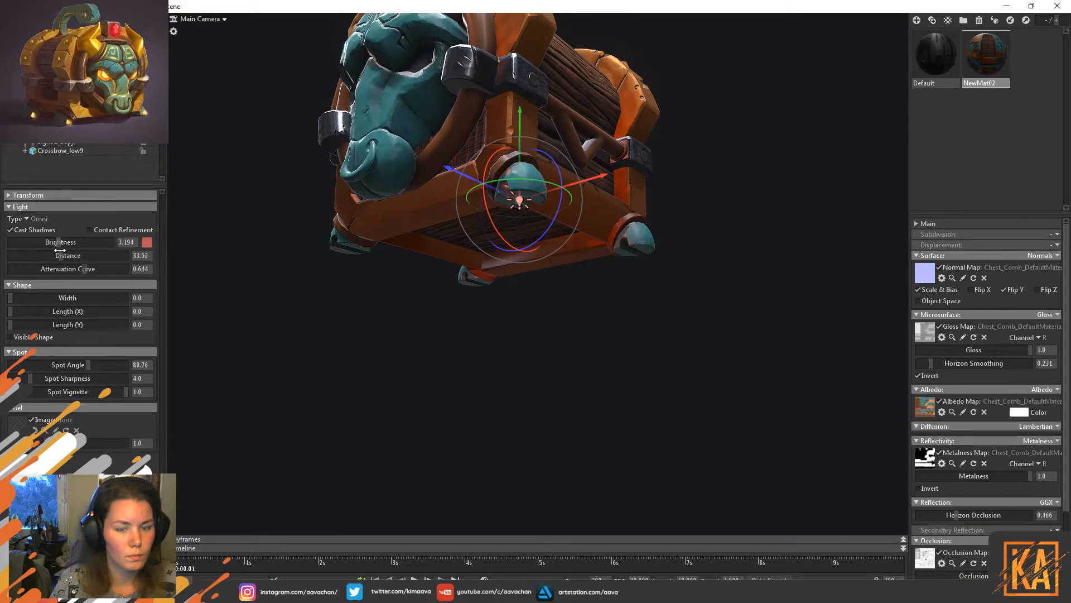
pyautogui.click(146, 242)
pyautogui.click(329, 577)
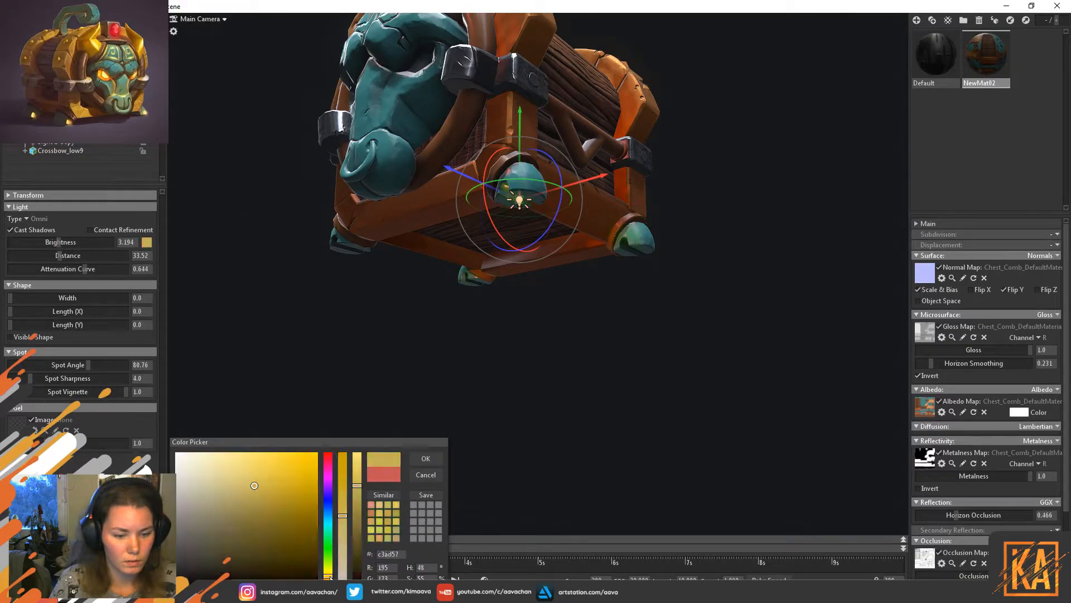
pyautogui.moveTo(328, 577); pyautogui.dragTo(328, 578)
pyautogui.moveTo(263, 463)
pyautogui.mouseDown()
pyautogui.moveTo(242, 472)
pyautogui.moveTo(201, 451)
pyautogui.moveTo(231, 460)
pyautogui.mouseUp()
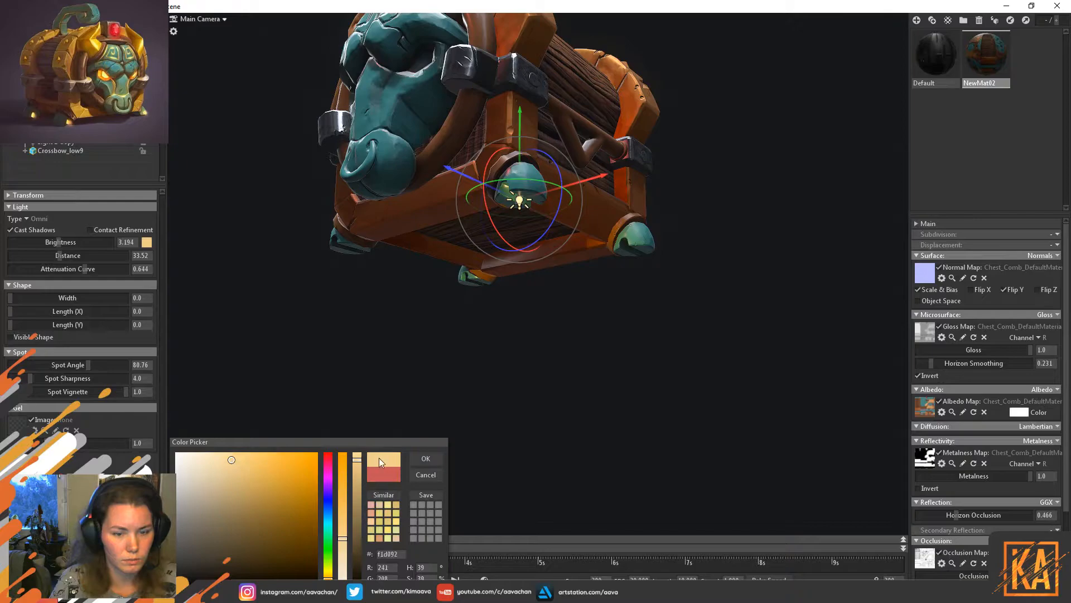
pyautogui.click(425, 459)
# Deselect the foot light and examine the chest's lighting from several angles.
pyautogui.moveTo(661, 235); pyautogui.dragTo(768, 236)
pyautogui.click(768, 236)
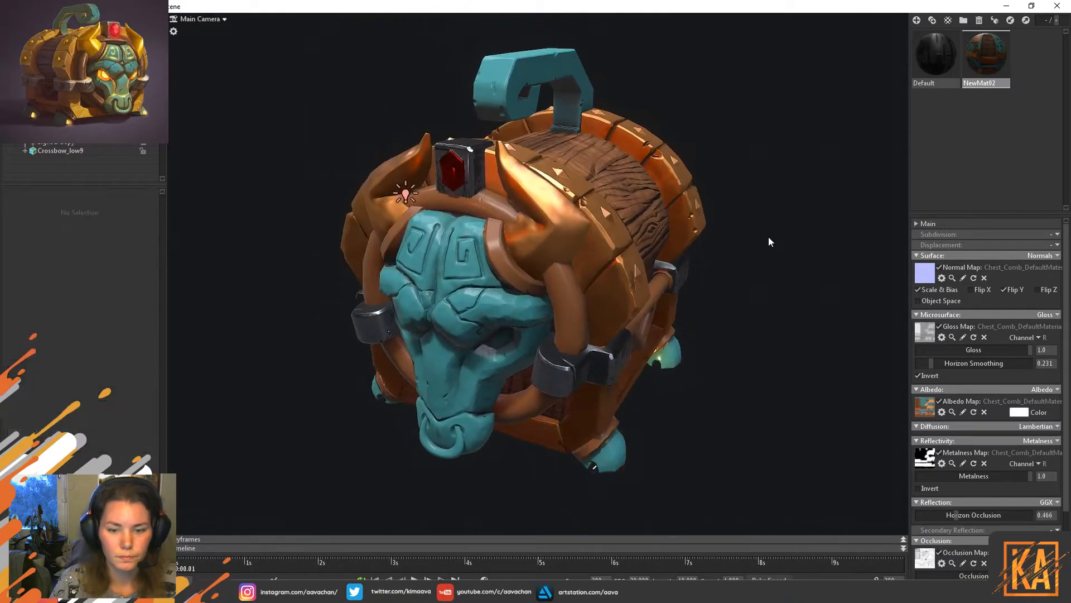
pyautogui.moveTo(712, 339); pyautogui.dragTo(612, 347)
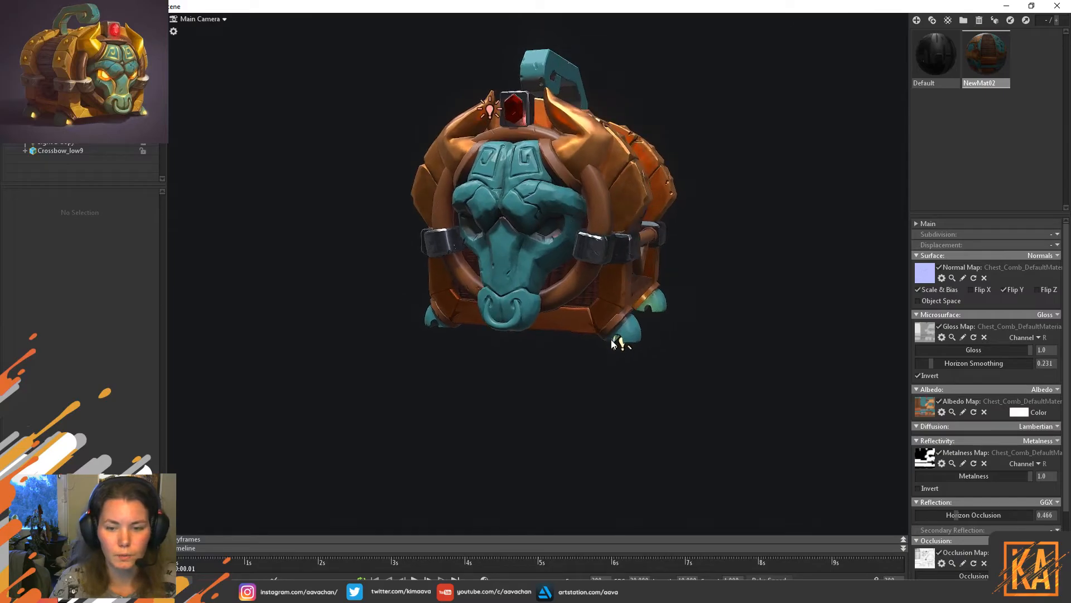
pyautogui.moveTo(710, 328); pyautogui.dragTo(696, 348)
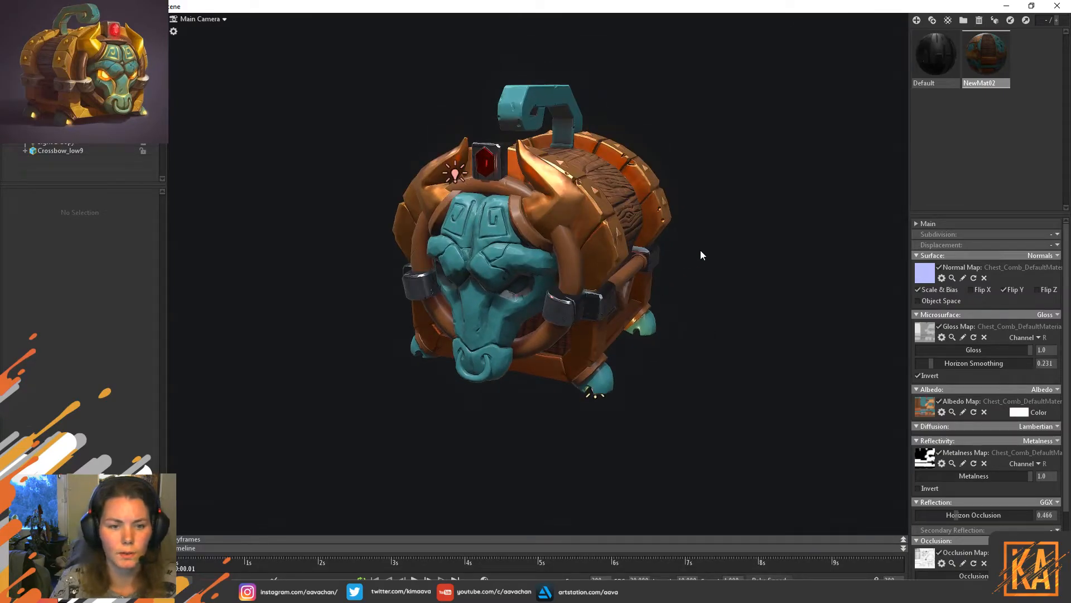
pyautogui.moveTo(701, 250); pyautogui.dragTo(702, 291)
pyautogui.moveTo(703, 288); pyautogui.dragTo(698, 252, button='right')
pyautogui.moveTo(717, 222)
pyautogui.mouseDown()
pyautogui.moveTo(698, 220)
pyautogui.moveTo(701, 232)
pyautogui.mouseUp()
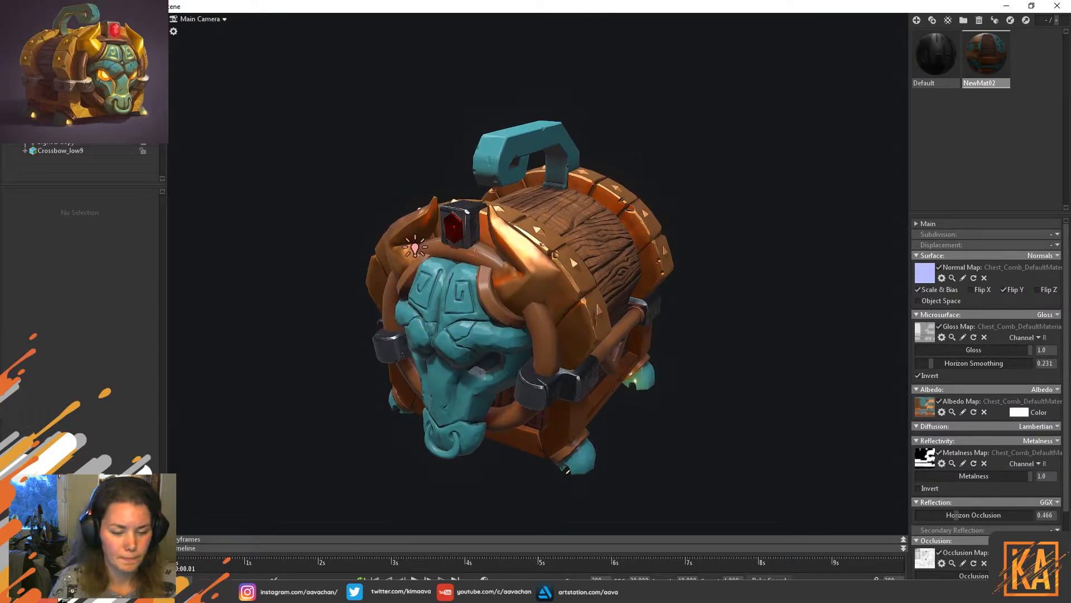
# Switch to Substance Painter, duplicate the Gold folder and move the copy above the metal folder in the layer stack.
pyautogui.hotkey('alt', 'Tab')
pyautogui.moveTo(402, 335)
pyautogui.keyDown('alt'); pyautogui.mouseDown()
pyautogui.moveTo(385, 342)
pyautogui.moveTo(228, 289)
pyautogui.moveTo(320, 242)
pyautogui.moveTo(242, 222)
pyautogui.moveTo(252, 224)
pyautogui.mouseUp(); pyautogui.keyUp('alt')
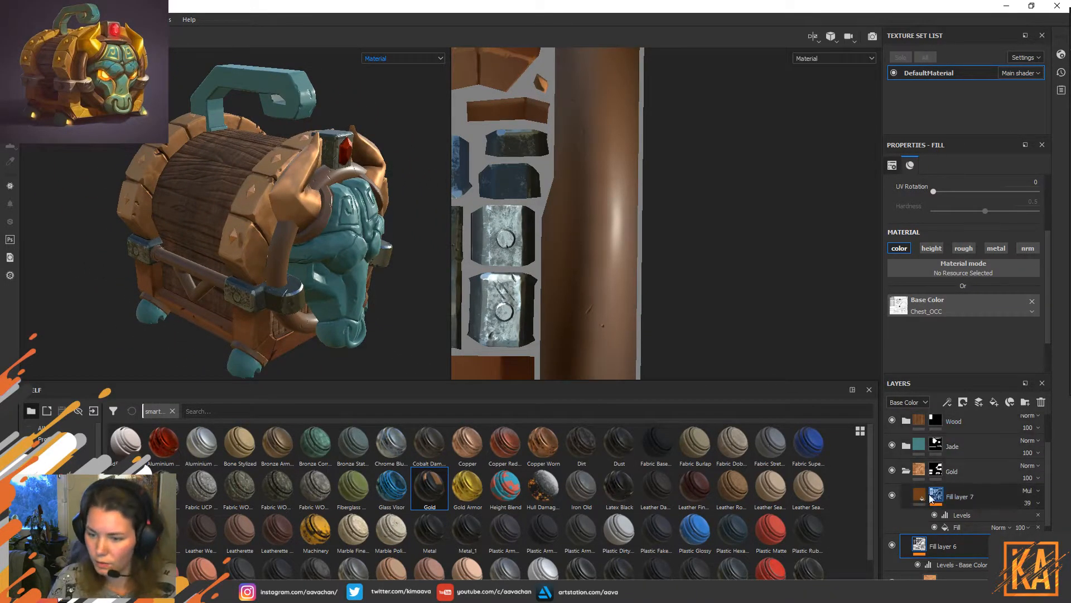
pyautogui.click(905, 470)
pyautogui.click(958, 524)
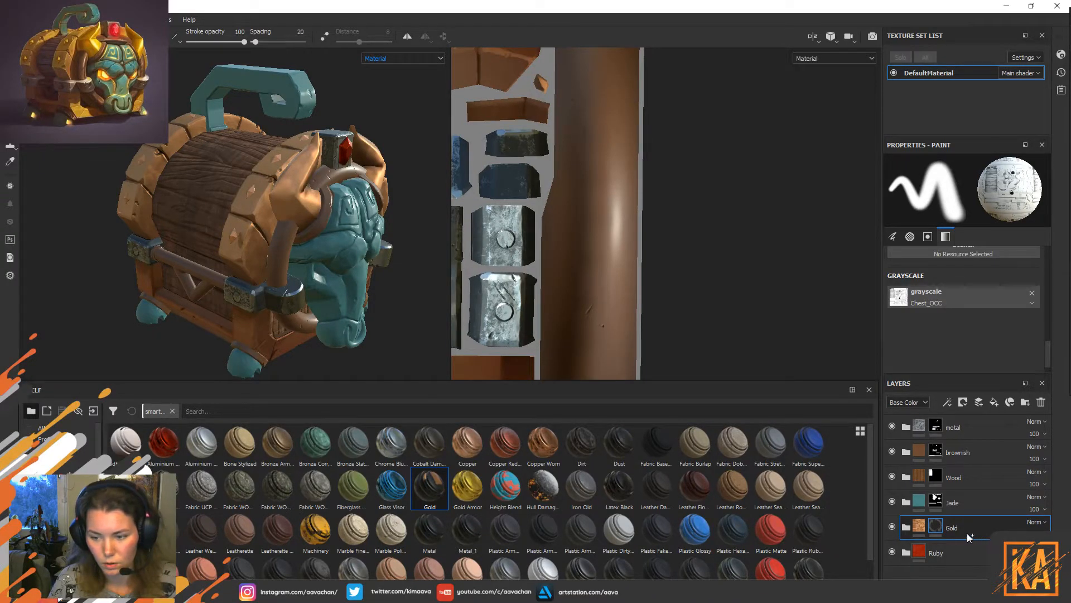
pyautogui.hotkey('ctrl', 'd')
pyautogui.moveTo(973, 530); pyautogui.dragTo(969, 420)
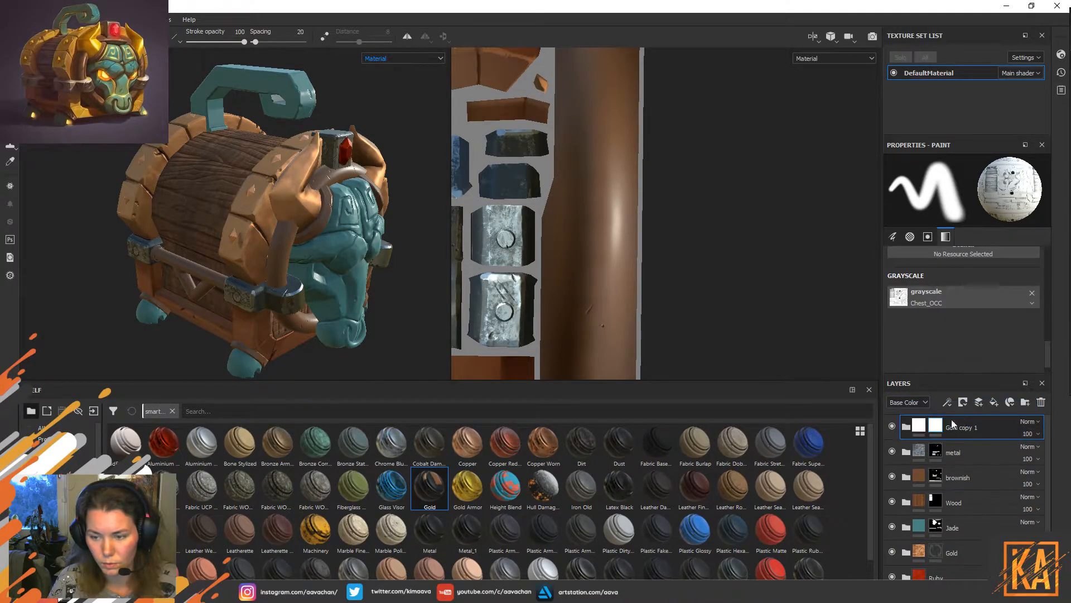
# Copy the metal folder's mask and paste it into the mask of the duplicated Gold folder.
pyautogui.rightClick(936, 456)
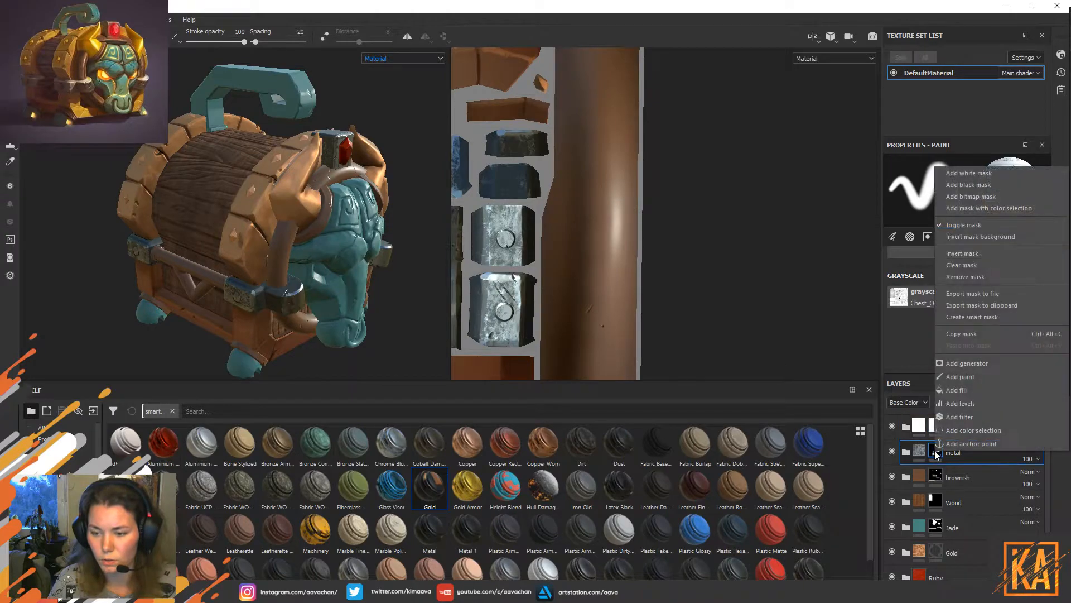
pyautogui.click(972, 335)
pyautogui.rightClick(937, 425)
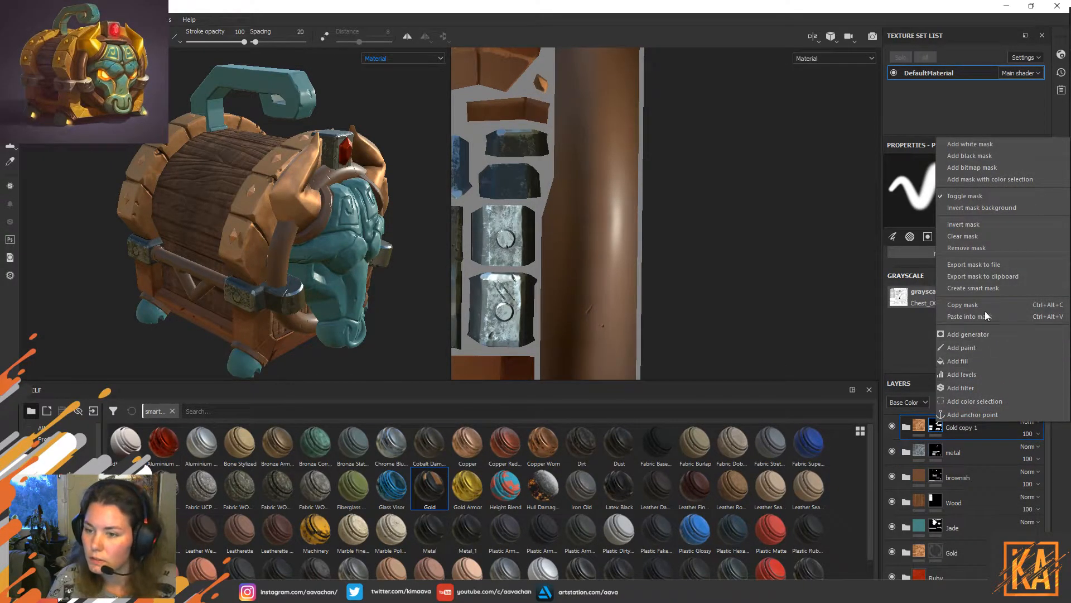
pyautogui.click(975, 316)
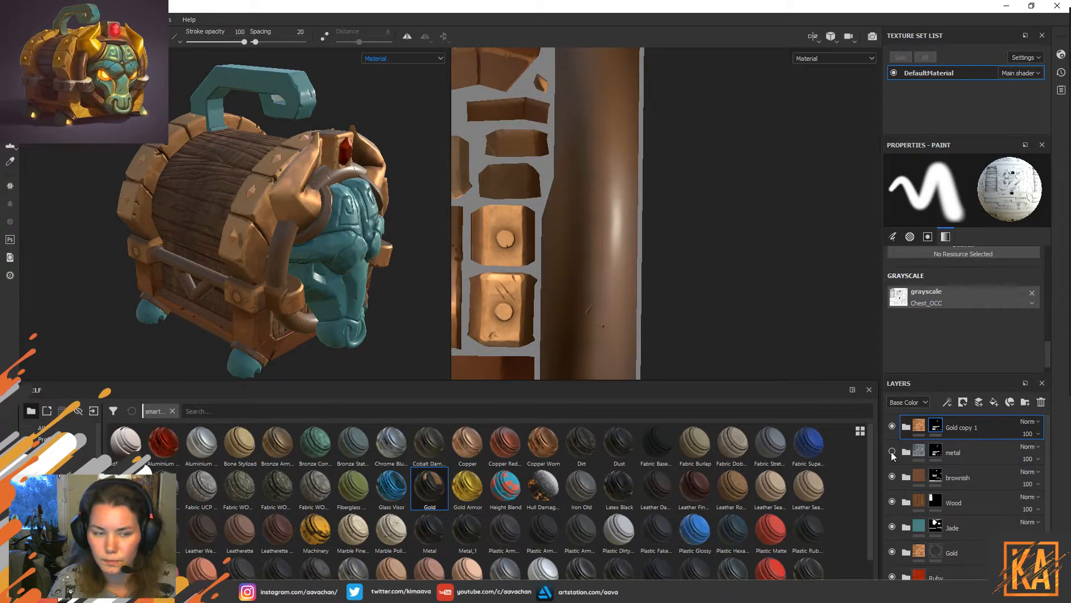
# Delete the Gold Pure, Fill layer 4 and Fill layer 5 layers from the duplicated Gold folder.
pyautogui.click(906, 427)
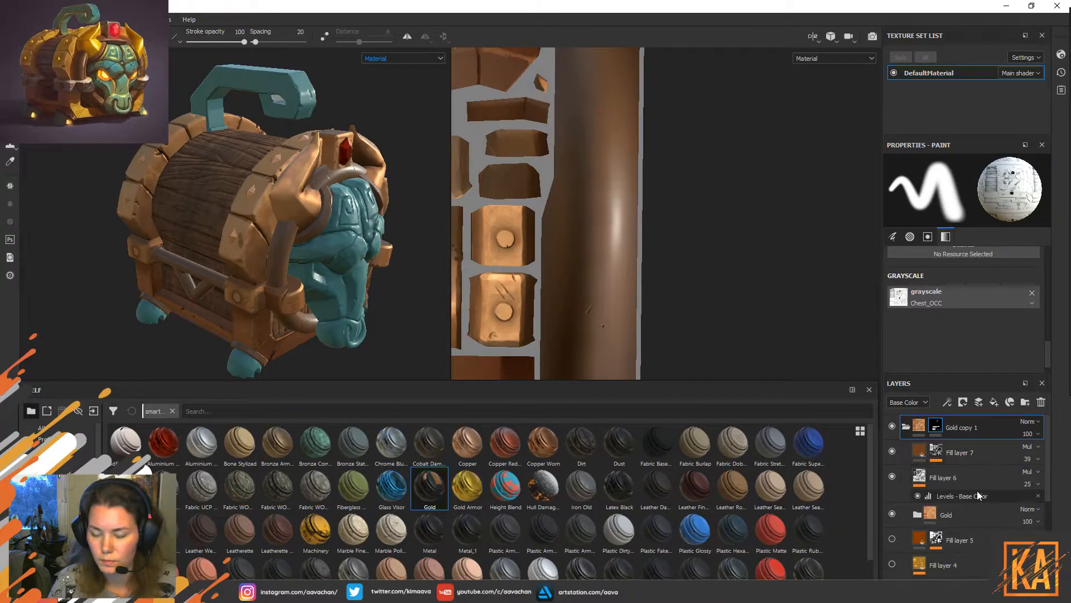
pyautogui.scroll(-1, 973, 490)
pyautogui.scroll(-2, 973, 490)
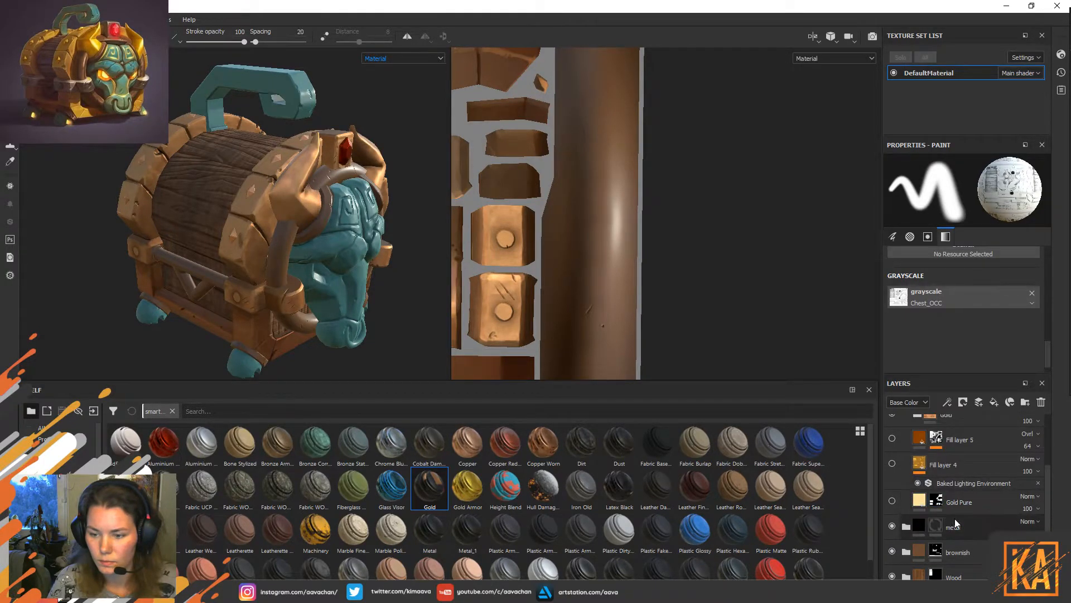
pyautogui.click(970, 503)
pyautogui.click(1040, 401)
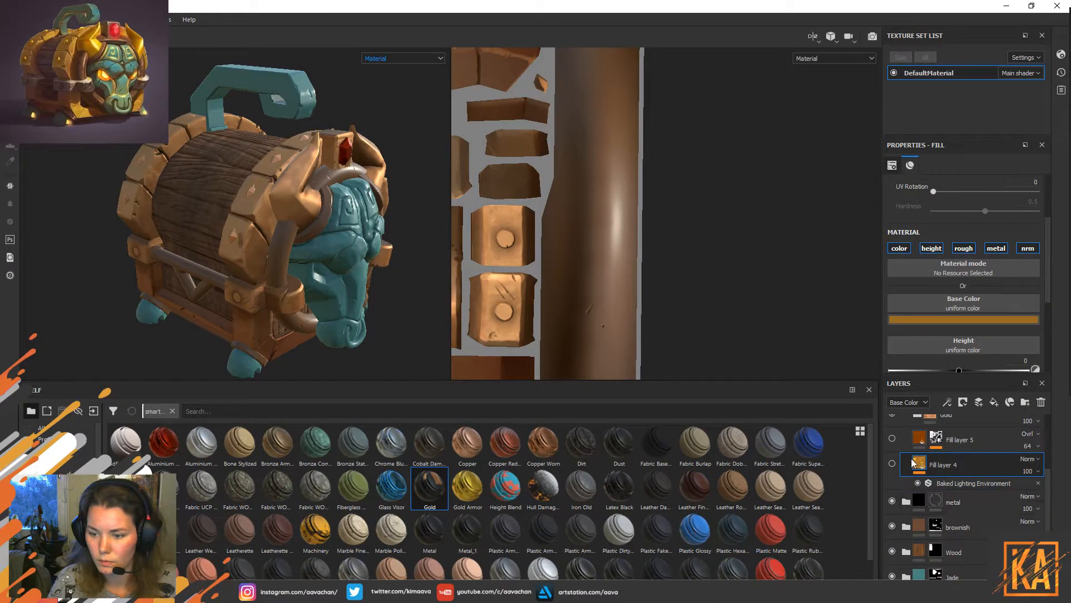
pyautogui.scroll(1, 963, 462)
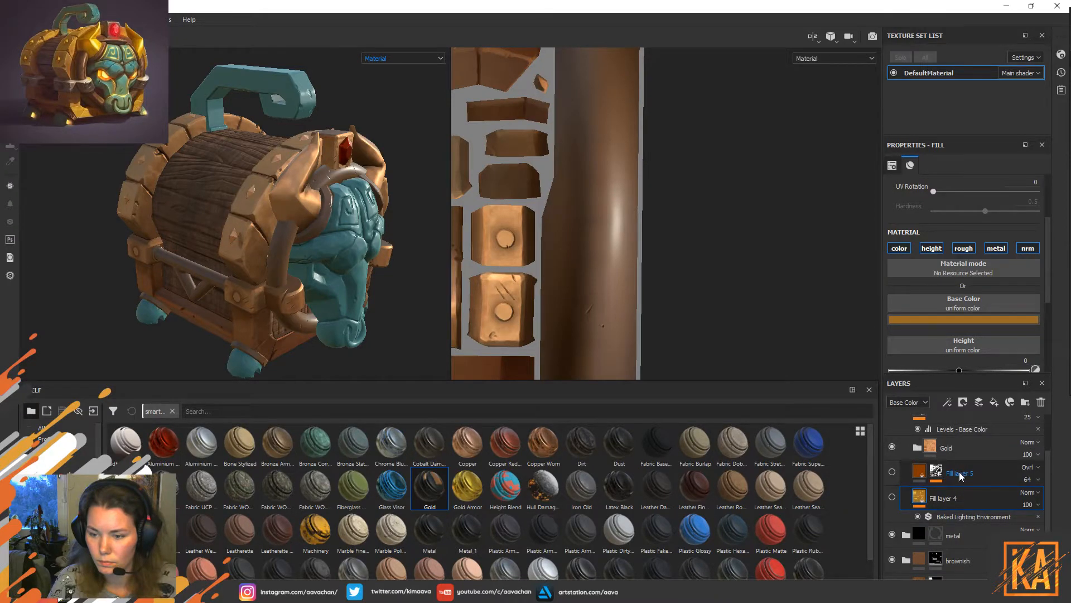
pyautogui.click(958, 478)
pyautogui.click(1040, 402)
pyautogui.click(1041, 402)
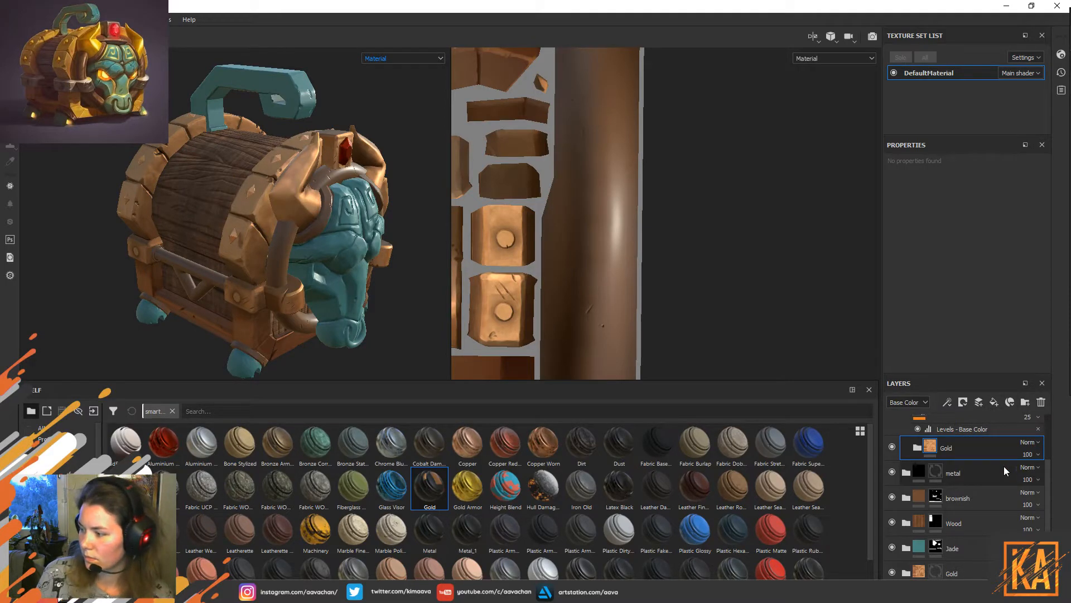
# Set the base colour of the Metal layer in the duplicate's nested Gold folder to neutral light grey, RGB 0.704.
pyautogui.click(916, 447)
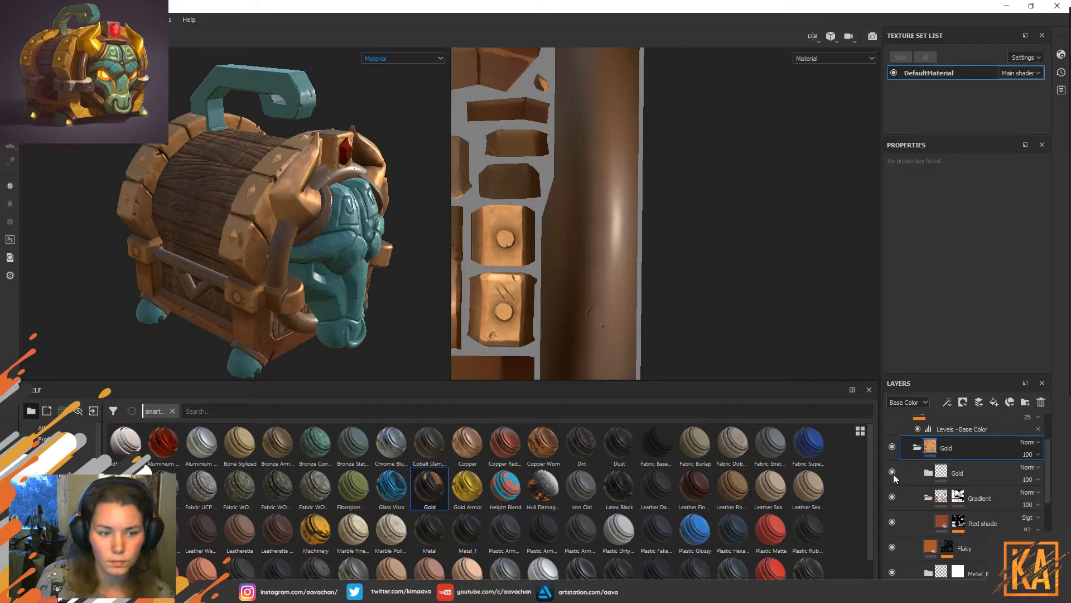
pyautogui.scroll(-1, 892, 474)
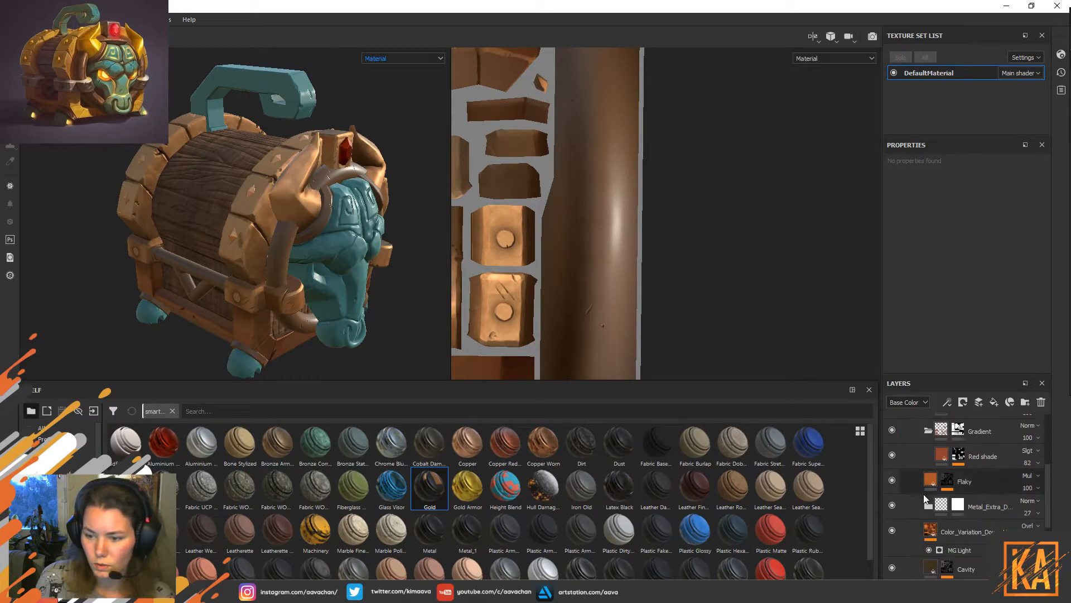
pyautogui.click(932, 481)
pyautogui.scroll(-1, 958, 527)
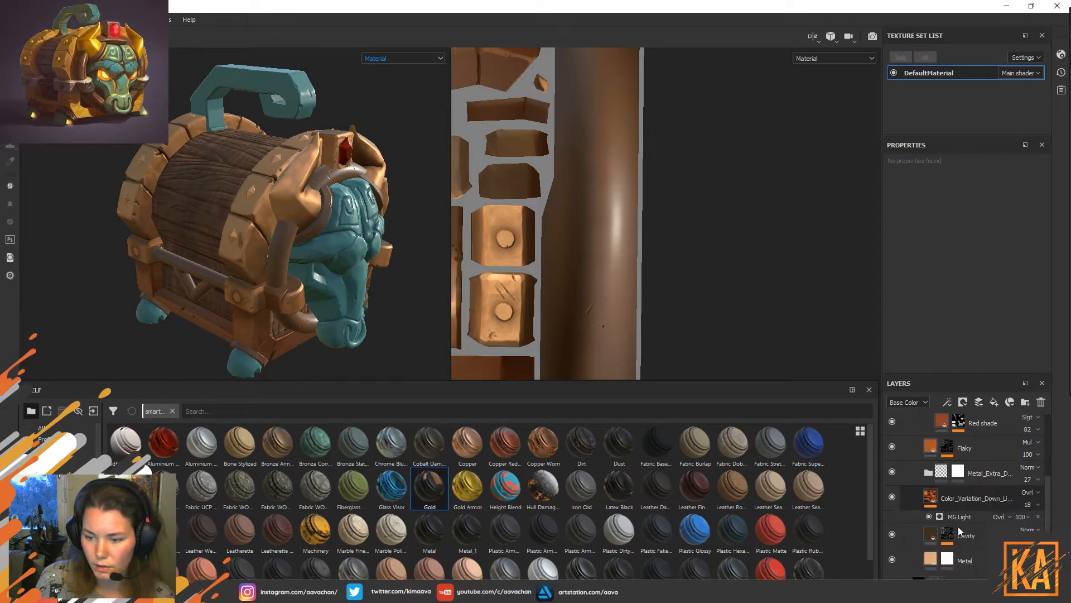
pyautogui.click(930, 523)
pyautogui.click(957, 361)
pyautogui.moveTo(957, 393); pyautogui.dragTo(906, 393)
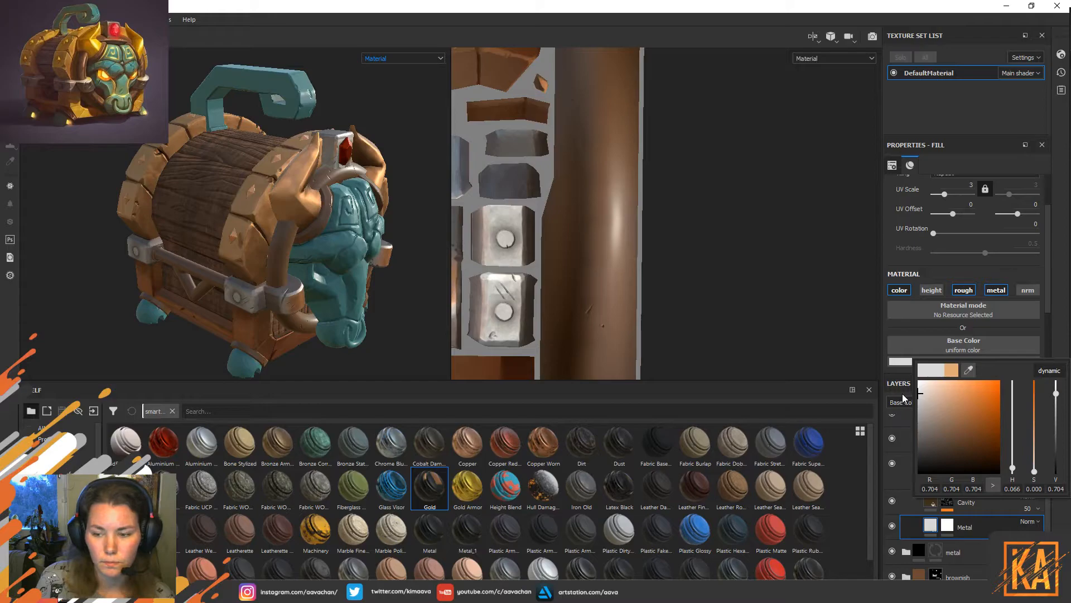
# Check the Cavity layer's effect on the metal clamps and set its base colour to dark blue, hue 0.605.
pyautogui.keyDown('alt'); pyautogui.moveTo(277, 189); pyautogui.dragTo(315, 219); pyautogui.keyUp('alt')
pyautogui.keyDown('alt'); pyautogui.moveTo(316, 219); pyautogui.dragTo(334, 251, button='right'); pyautogui.keyUp('alt')
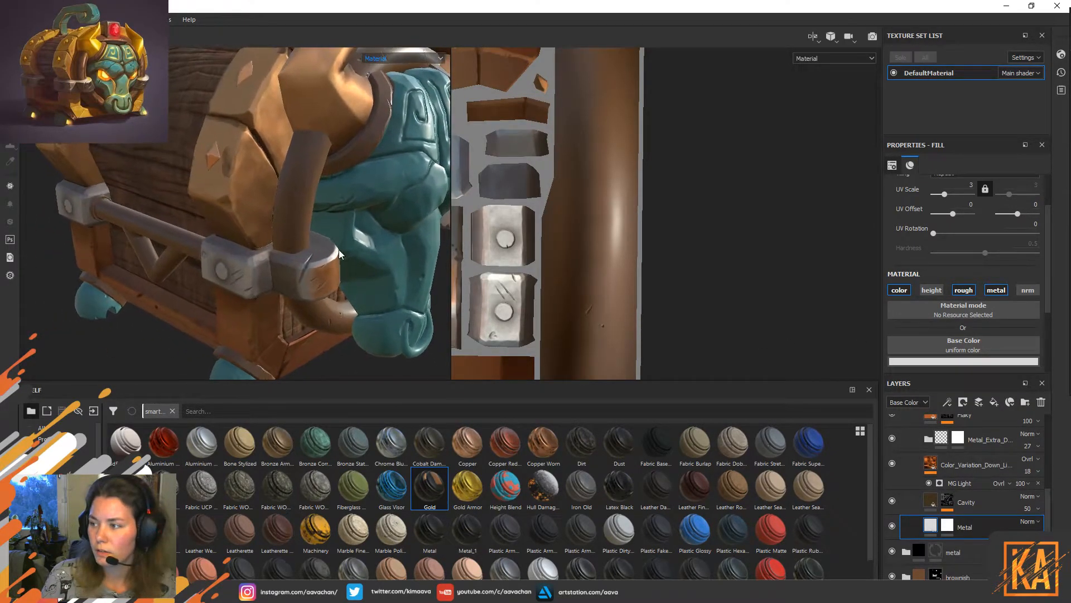
pyautogui.keyDown('alt'); pyautogui.moveTo(335, 251); pyautogui.dragTo(321, 248); pyautogui.keyUp('alt')
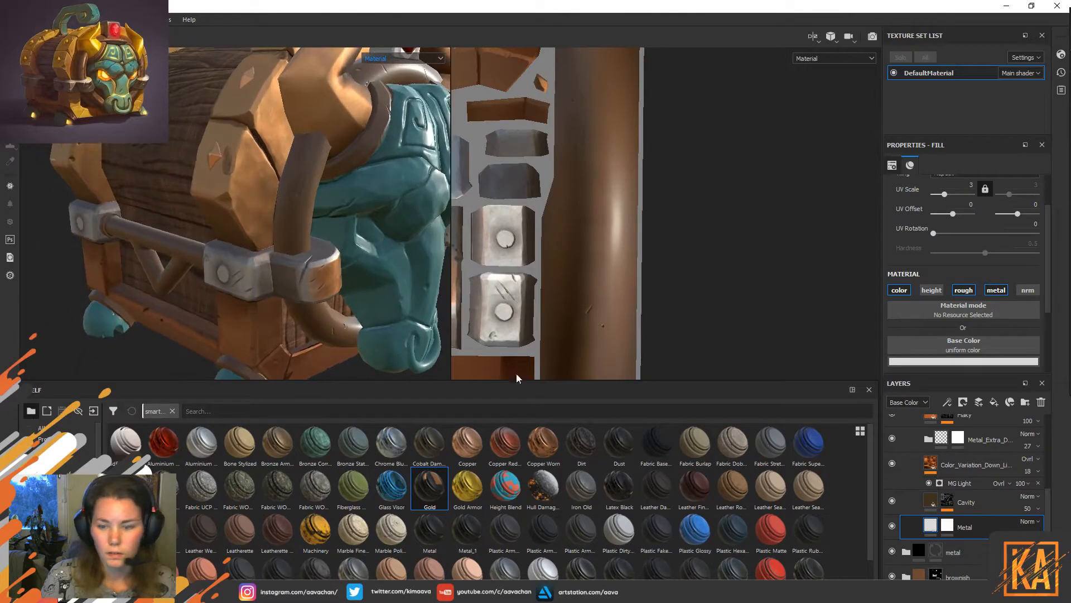
pyautogui.click(931, 502)
pyautogui.click(892, 501)
pyautogui.click(892, 499)
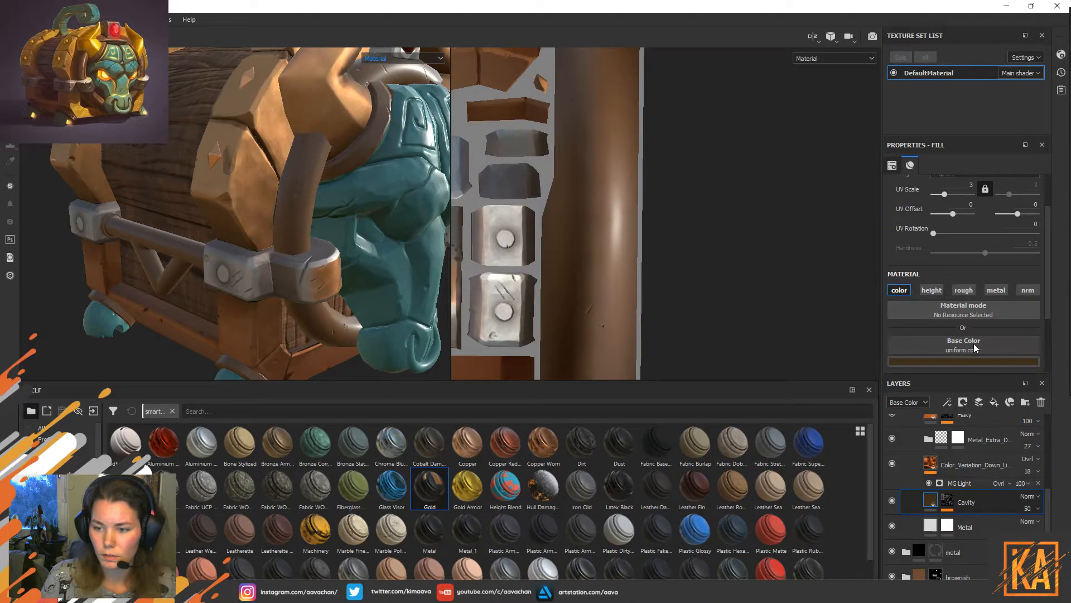
pyautogui.click(973, 360)
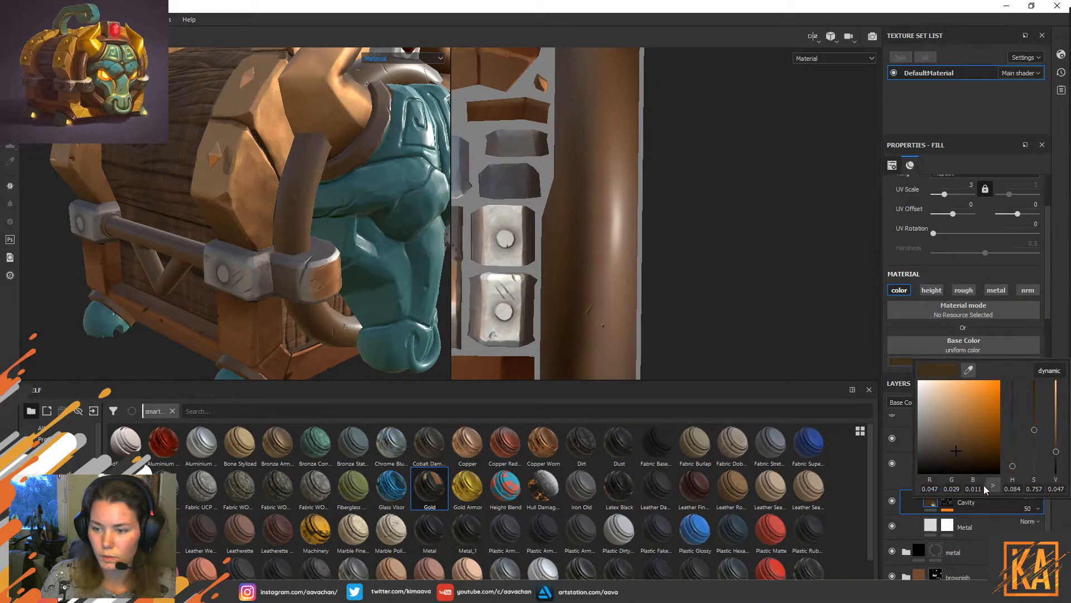
pyautogui.click(1048, 373)
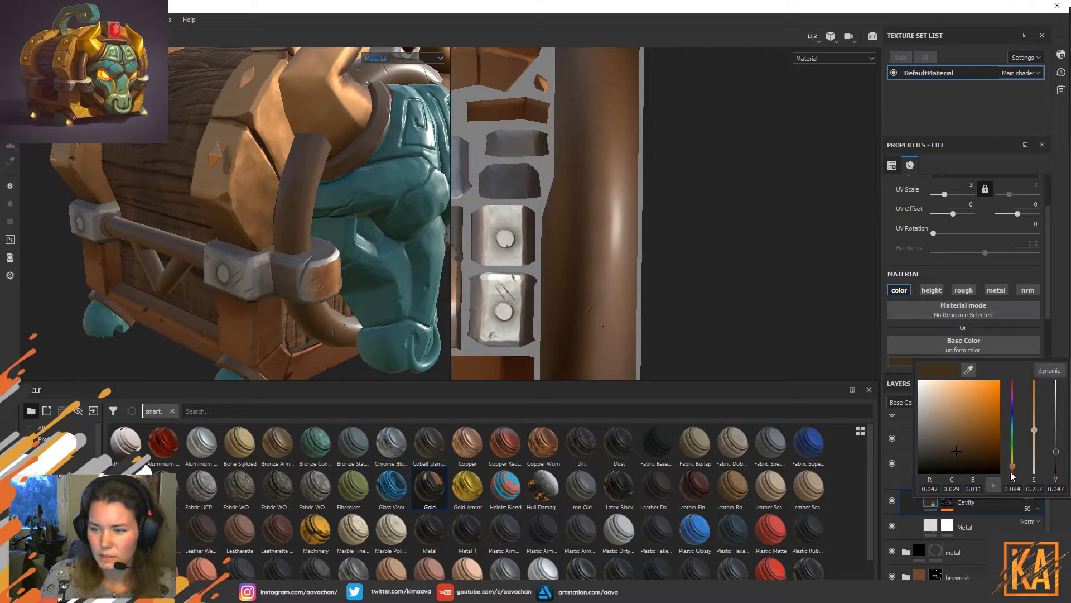
pyautogui.moveTo(1013, 461); pyautogui.dragTo(1007, 419)
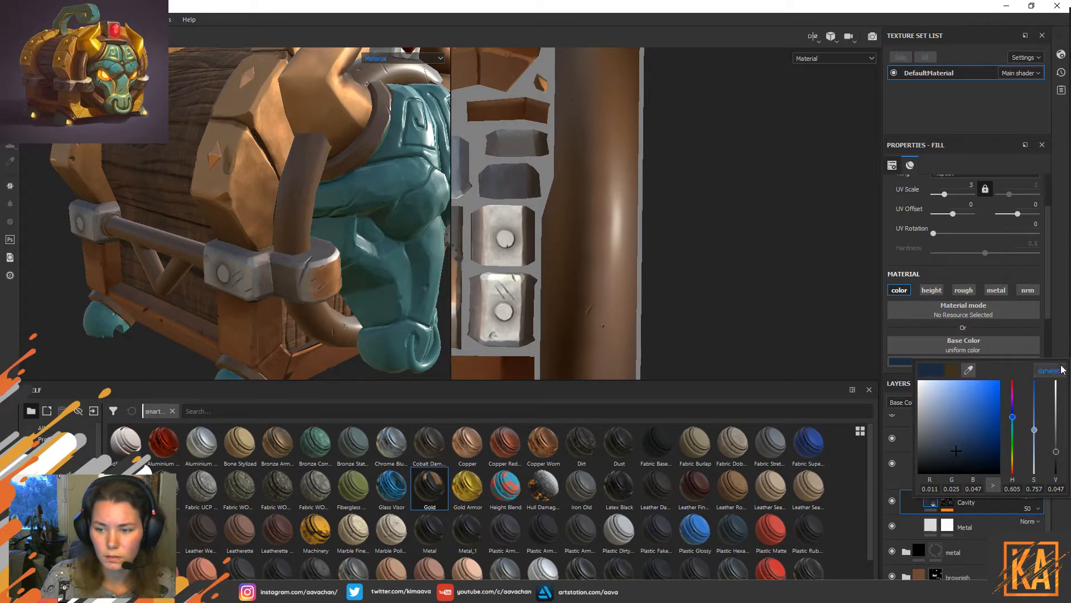
pyautogui.click(1047, 327)
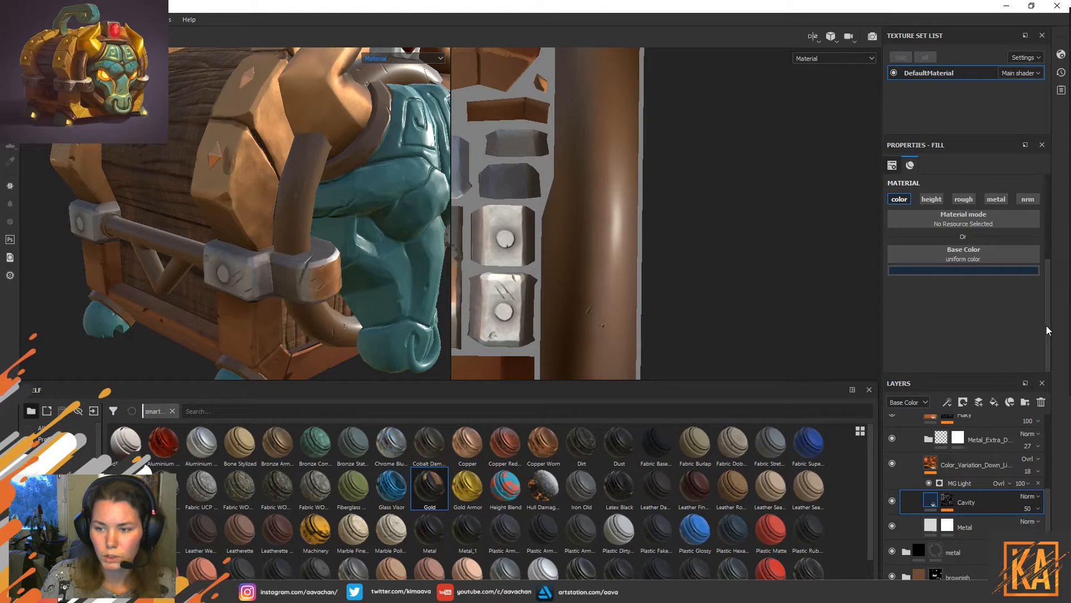
# Set the base colour of the Color_Variation_Down layer to purple, hue 0.749.
pyautogui.click(930, 467)
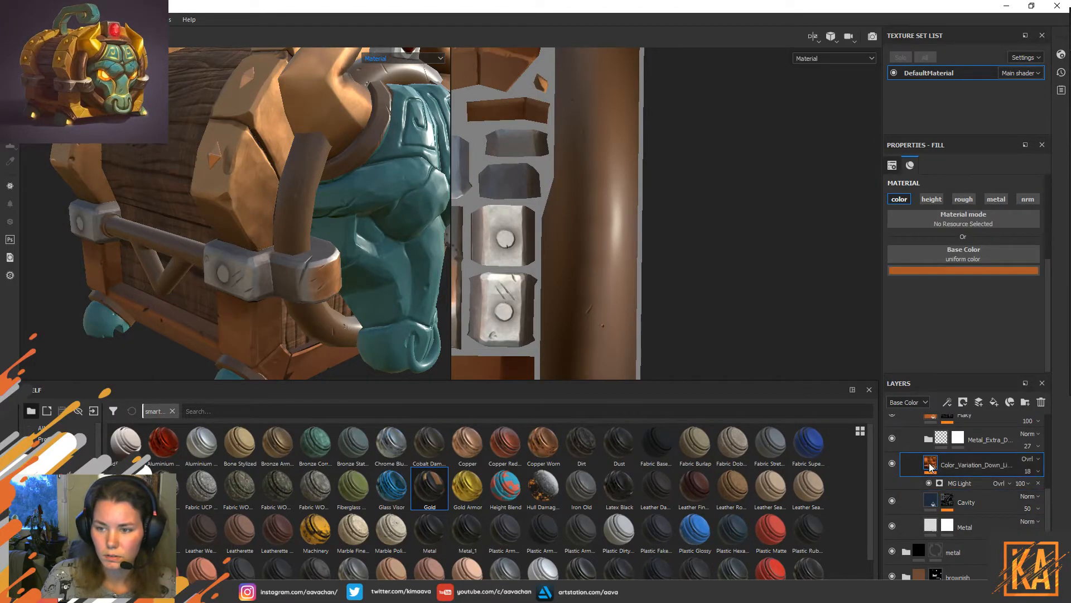
pyautogui.click(975, 271)
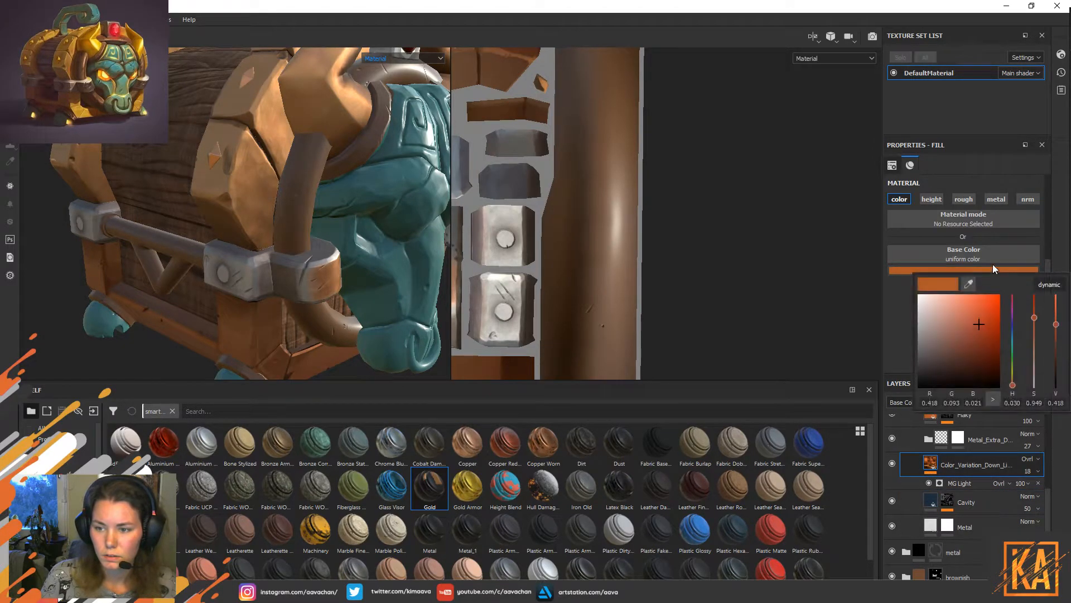
pyautogui.click(1013, 329)
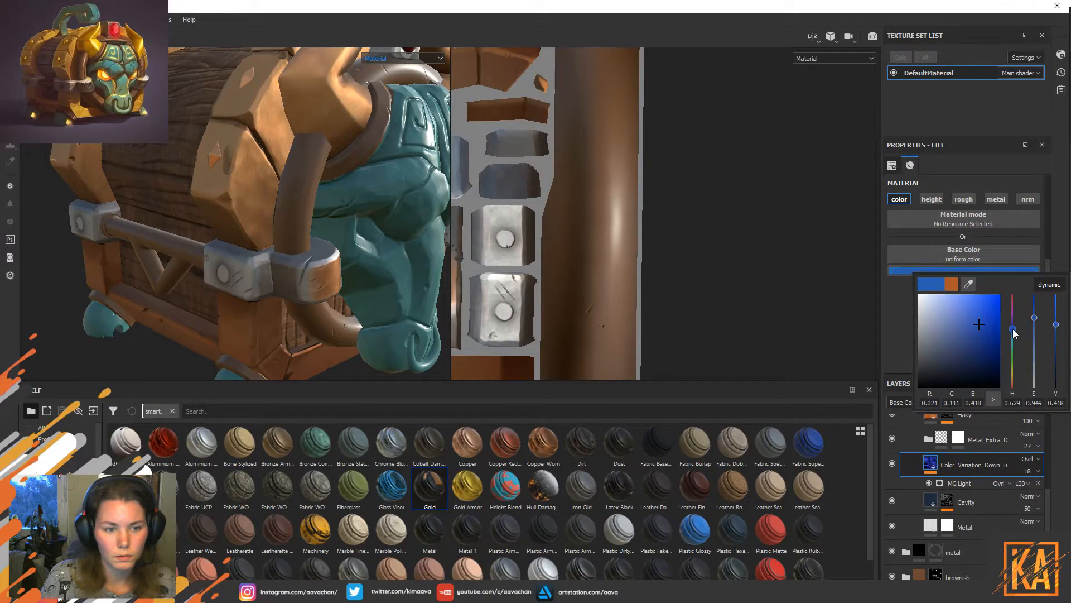
pyautogui.moveTo(1013, 329); pyautogui.dragTo(1015, 322)
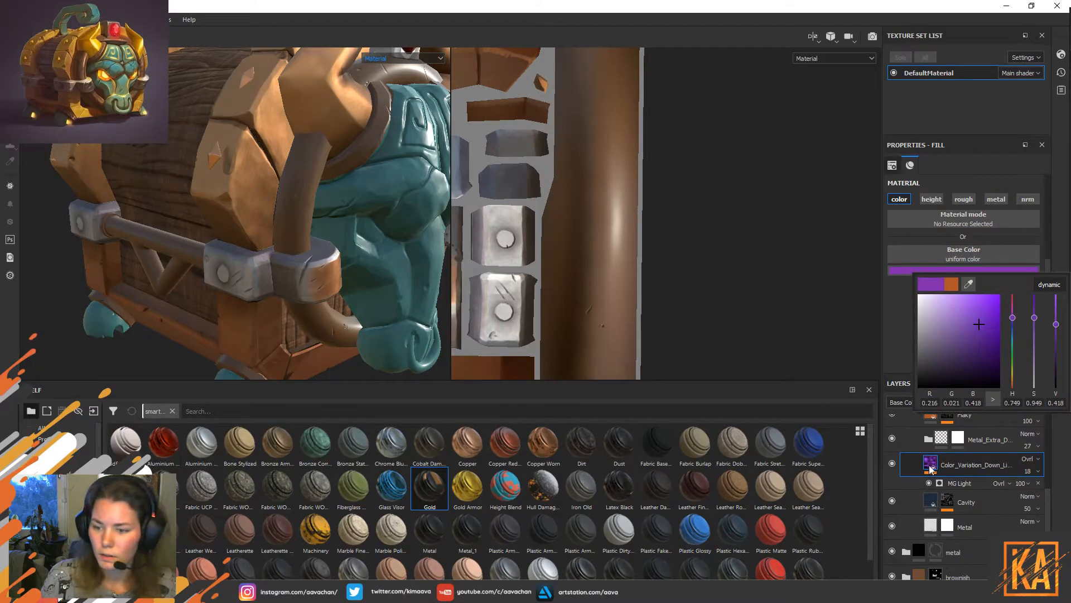
pyautogui.click(967, 462)
# Delete the Red shade layer from the Gradient folder.
pyautogui.scroll(3, 949, 468)
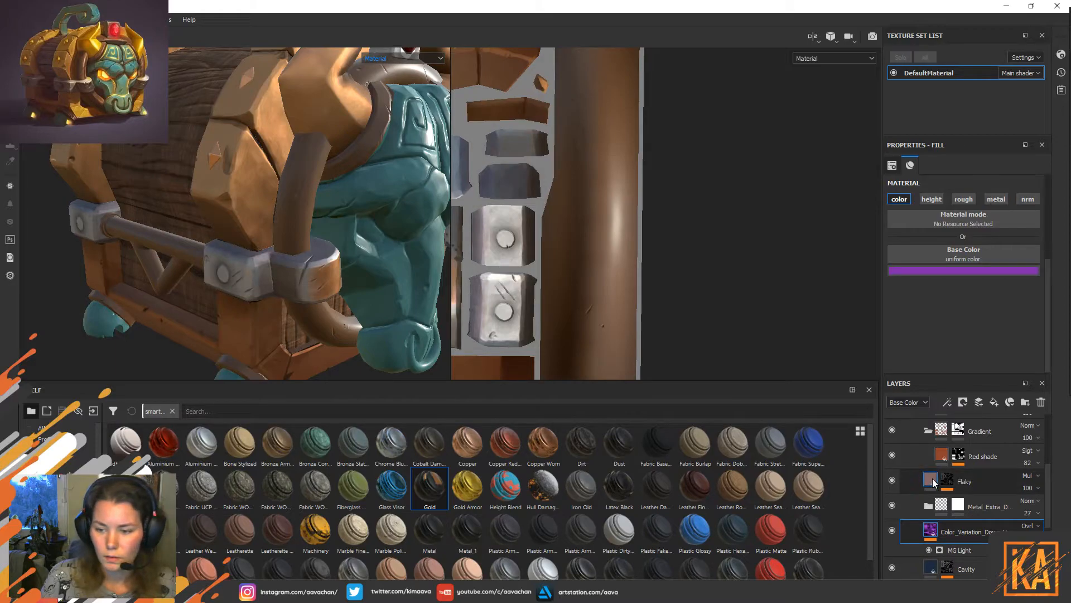
pyautogui.click(930, 479)
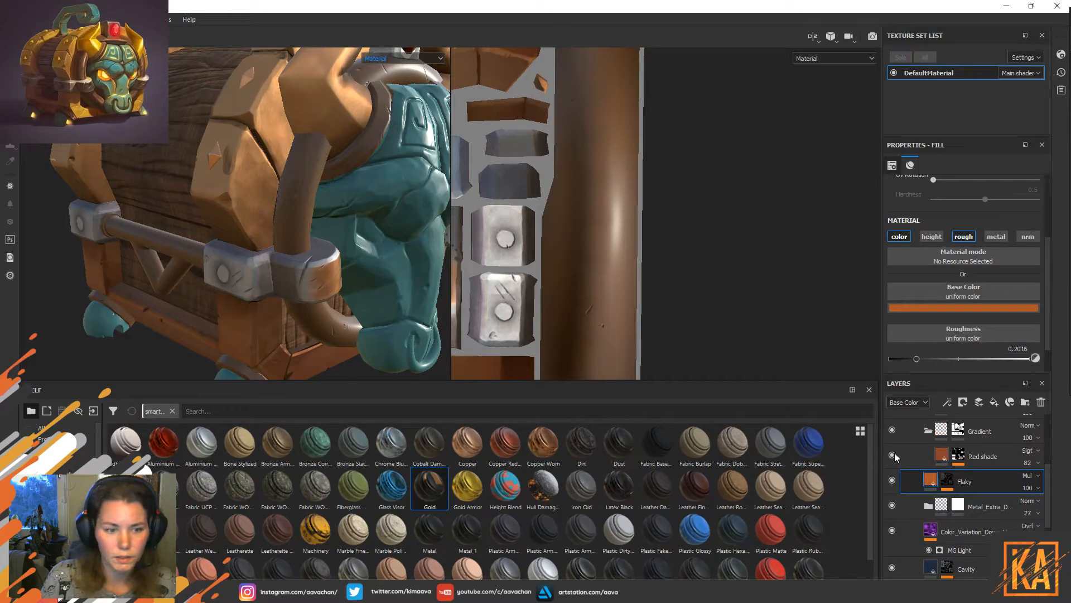
pyautogui.click(972, 454)
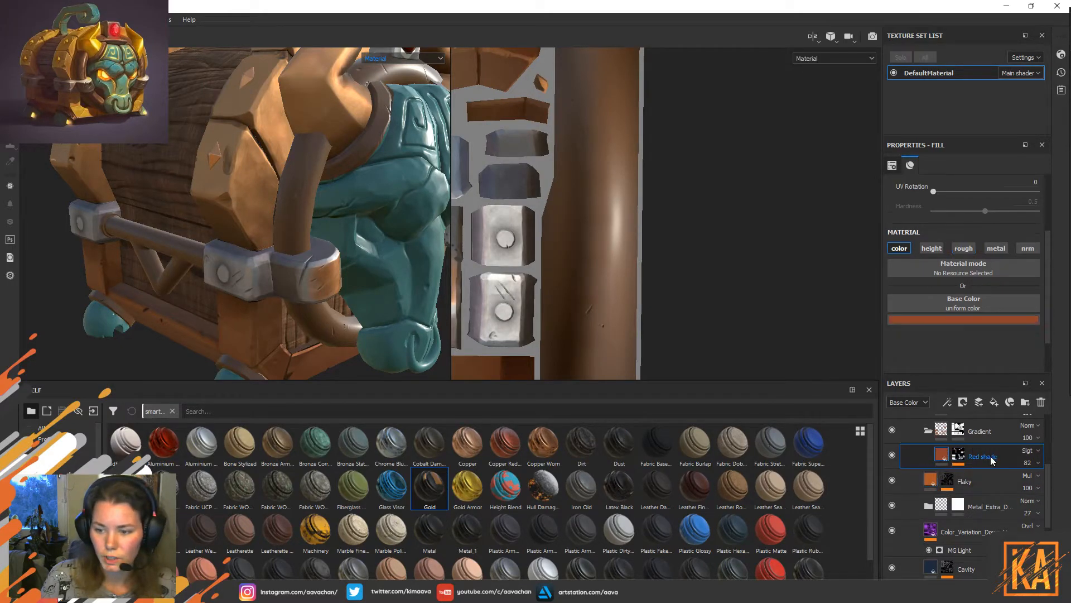
pyautogui.click(1041, 403)
pyautogui.scroll(1, 893, 469)
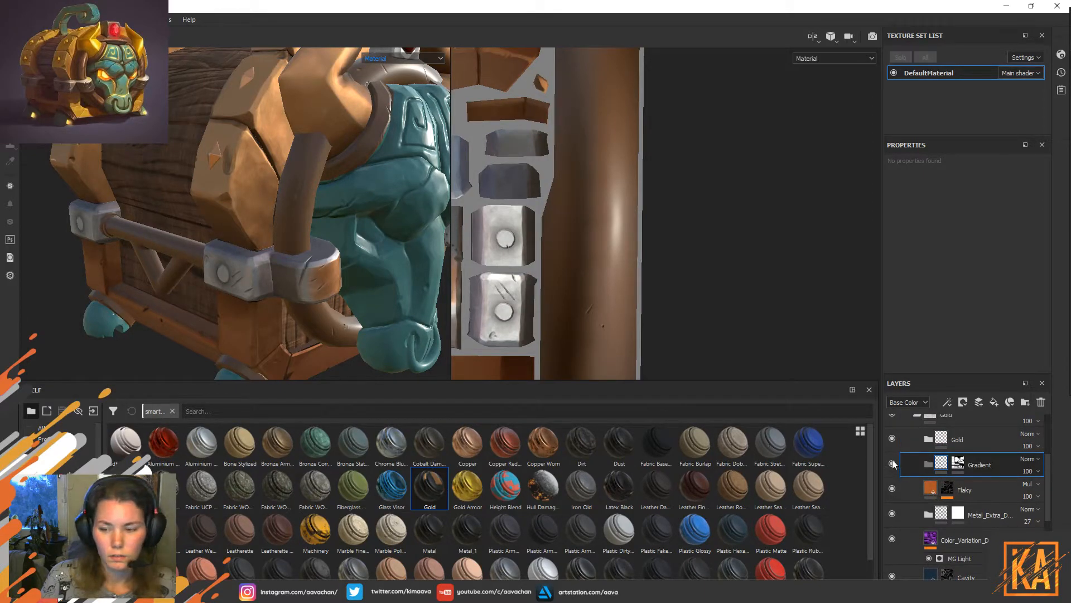
# Select the Highlight layer in the innermost Gold folder and bring the reference artwork beside the 3D view to compare the clamps.
pyautogui.click(927, 440)
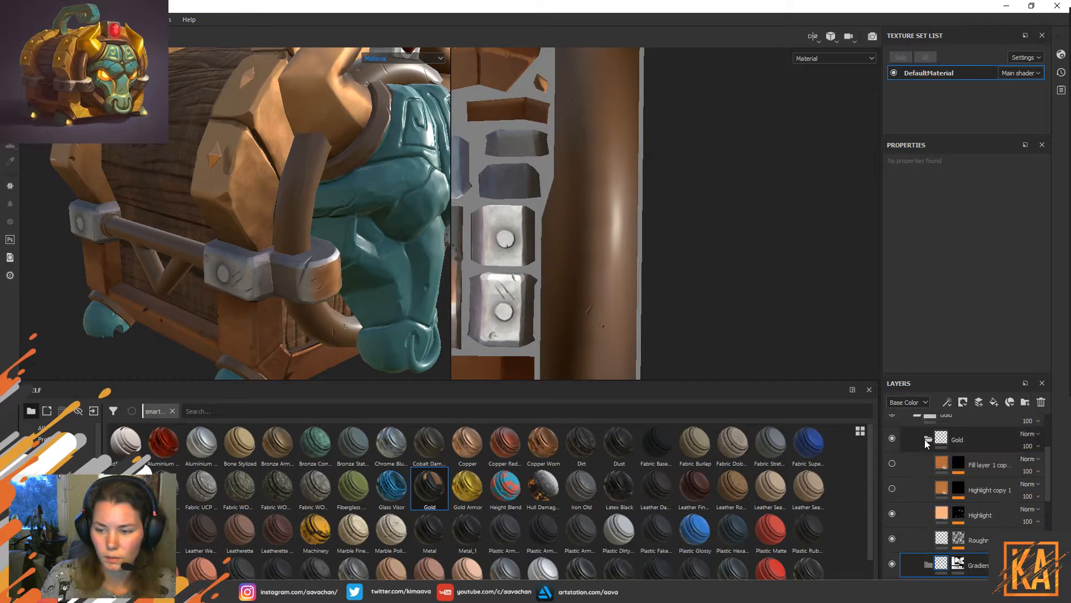
pyautogui.scroll(-1, 995, 474)
pyautogui.click(952, 482)
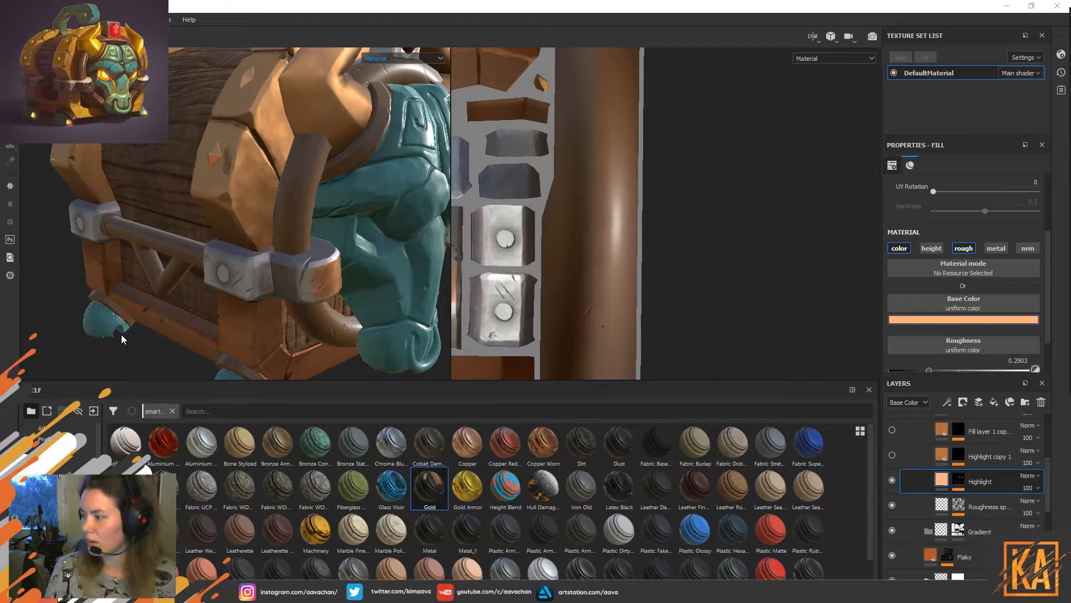
pyautogui.keyDown('alt'); pyautogui.moveTo(309, 223); pyautogui.dragTo(308, 185, button='middle'); pyautogui.keyUp('alt')
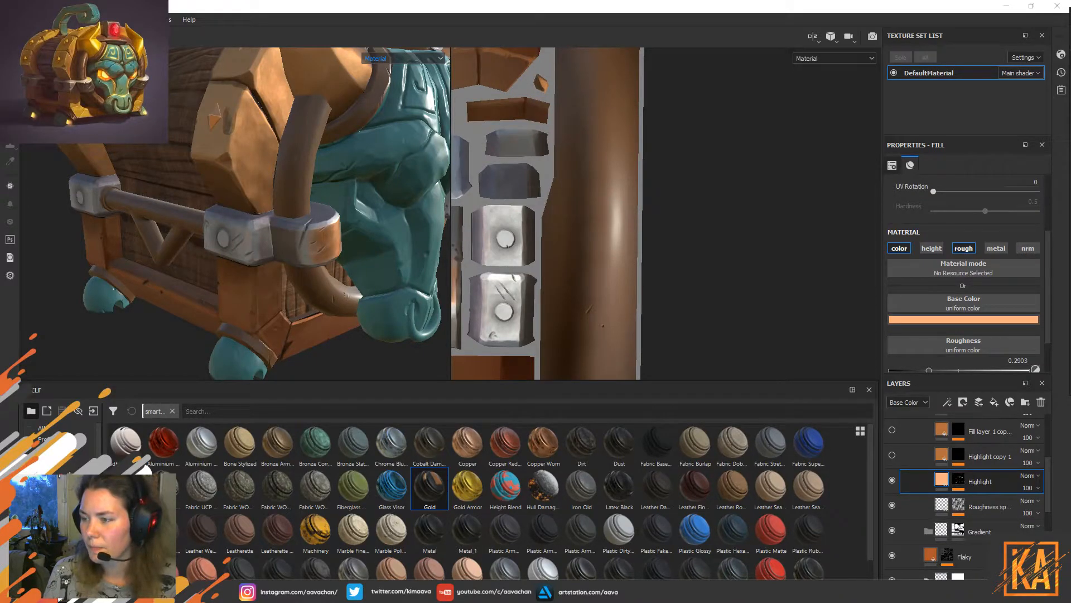
pyautogui.moveTo(1070, 64); pyautogui.dragTo(718, 85)
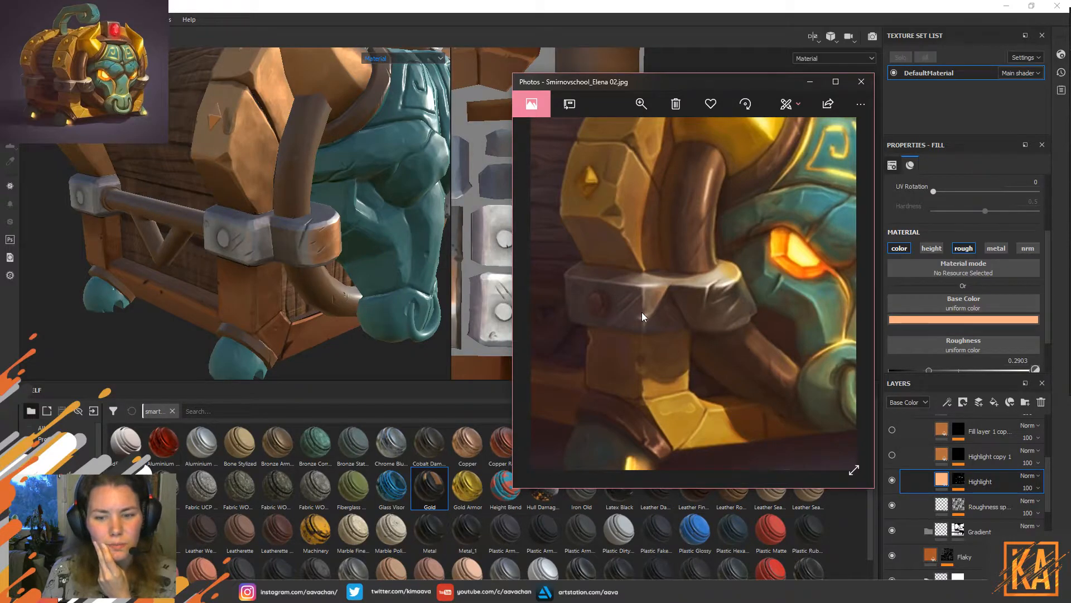
# Set the Highlight layer's base colour to light blue, hue 0.617, and lower its opacity to 56.
pyautogui.moveTo(686, 79); pyautogui.dragTo(1070, 149)
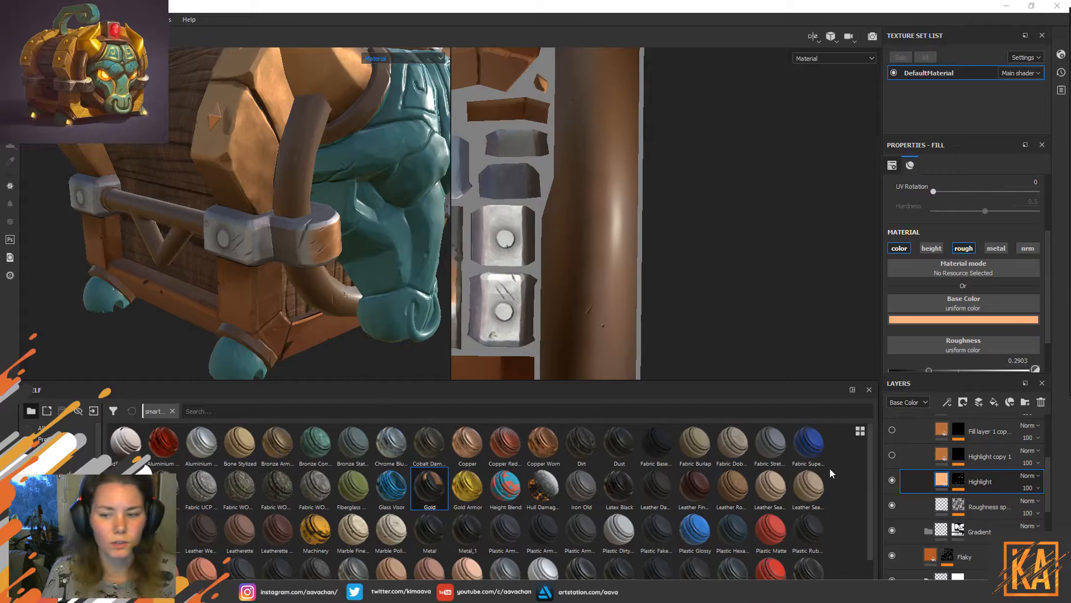
pyautogui.click(973, 319)
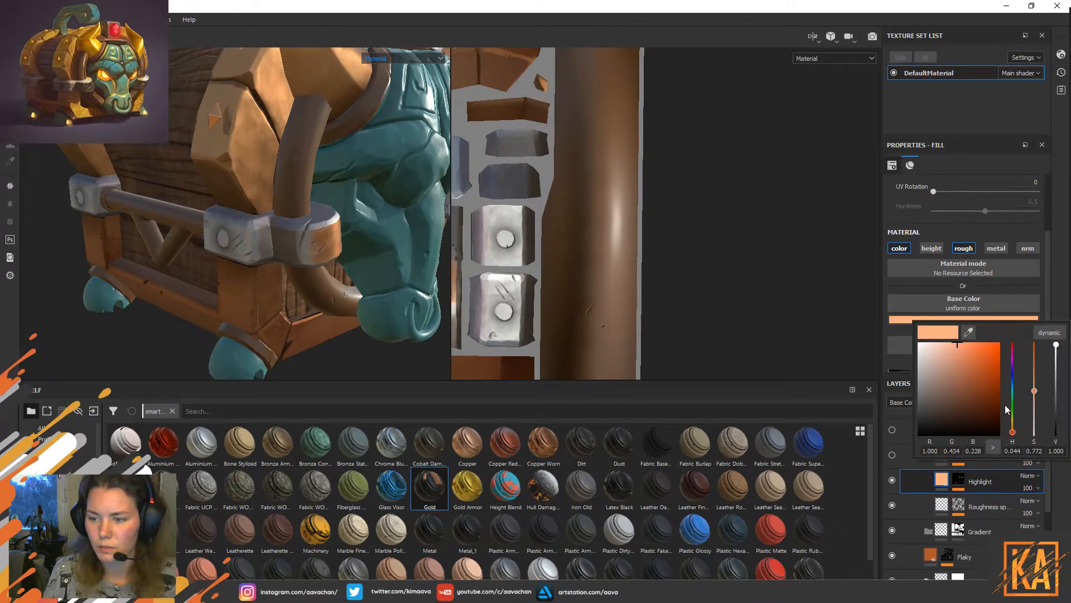
pyautogui.moveTo(1013, 430); pyautogui.dragTo(1010, 382)
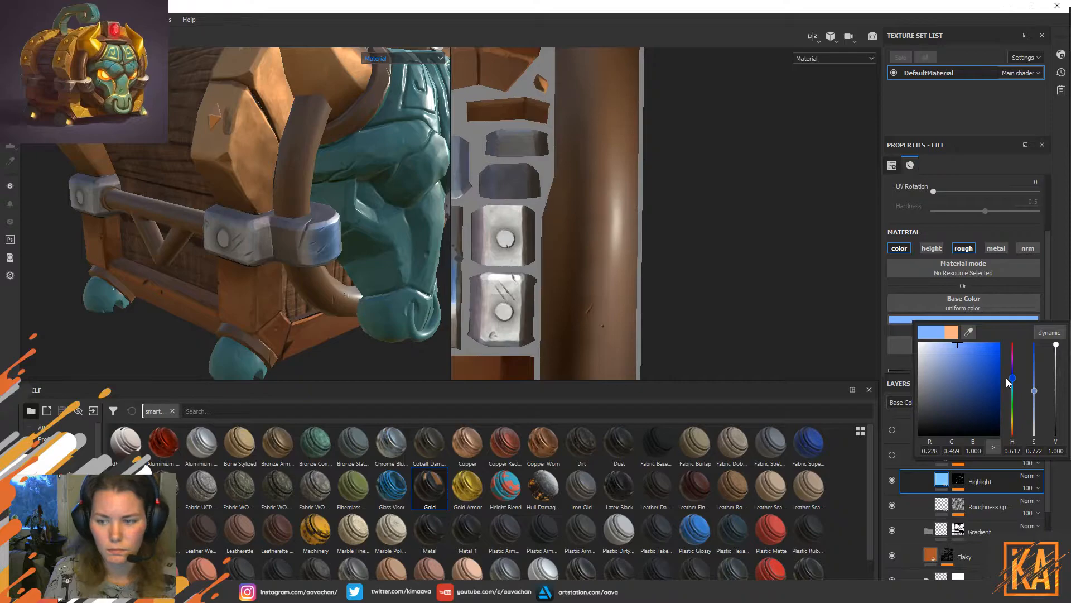
pyautogui.click(1027, 488)
pyautogui.moveTo(1067, 511)
pyautogui.mouseDown()
pyautogui.moveTo(1028, 510)
pyautogui.moveTo(1046, 507)
pyautogui.mouseUp()
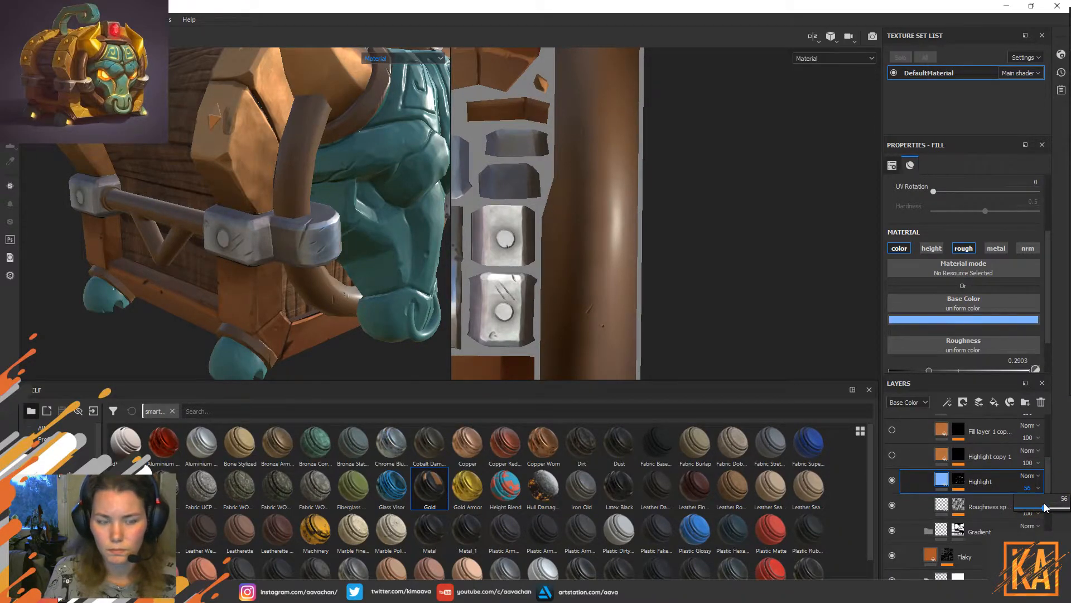
# Delete the Highlight copy 1 layer and the Fill layer 1 copy above it.
pyautogui.click(892, 454)
pyautogui.click(979, 457)
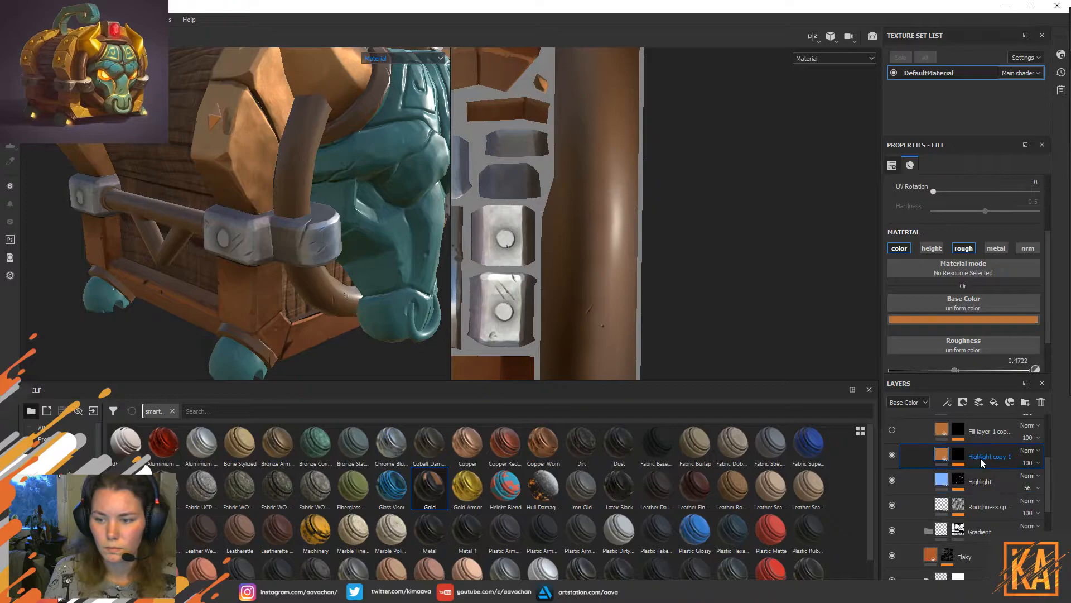
pyautogui.click(1041, 401)
pyautogui.click(986, 437)
pyautogui.click(1041, 401)
# Rename the inner Gold folder and its parent Gold folder to Metal.
pyautogui.scroll(2, 987, 479)
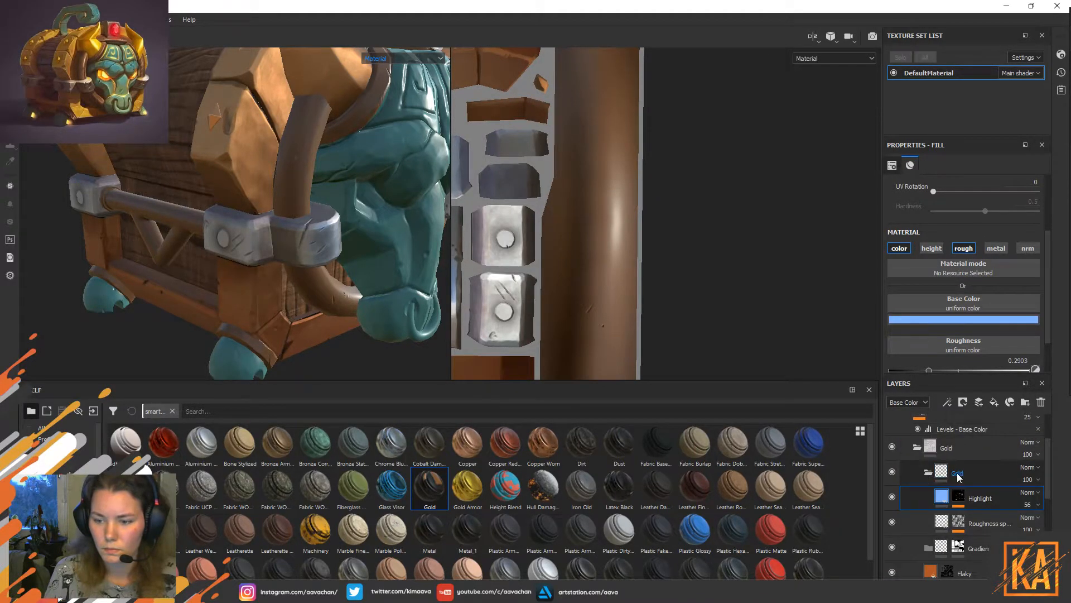
pyautogui.doubleClick(960, 474)
pyautogui.write('Metal')
pyautogui.press('Return')
pyautogui.doubleClick(945, 448)
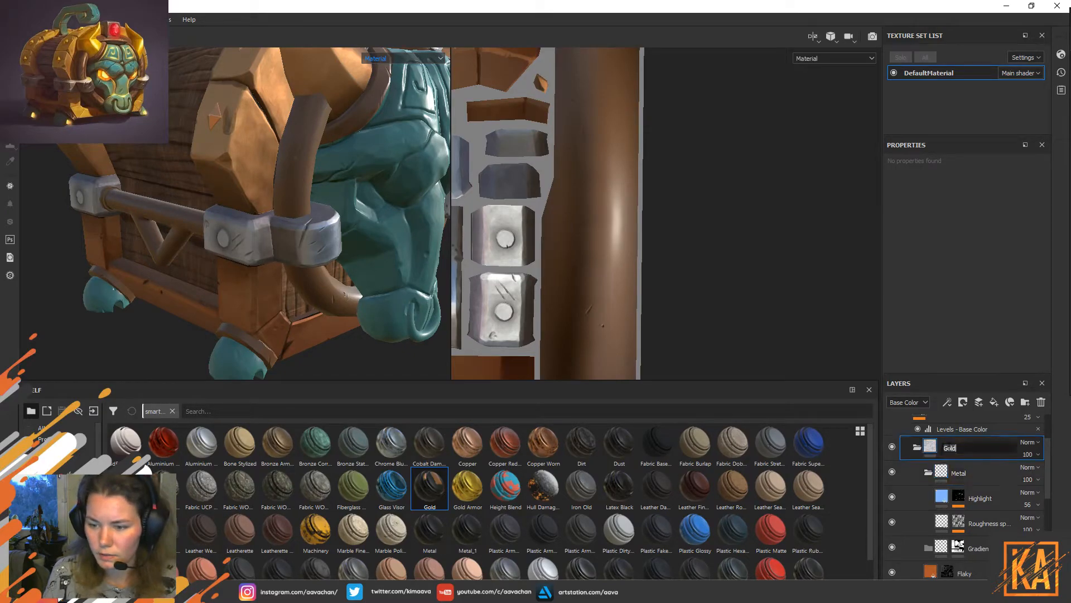
pyautogui.write('Metal')
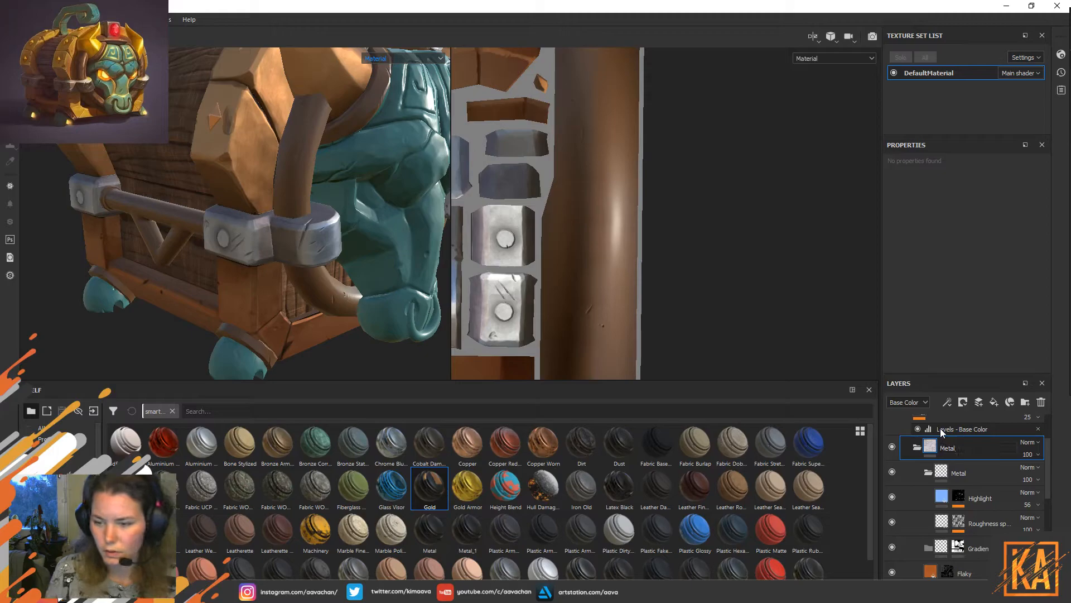
pyautogui.press('Return')
# Copy the mask of the Gold copy 1 folder into the mask of the Gradient folder.
pyautogui.scroll(-2, 1008, 475)
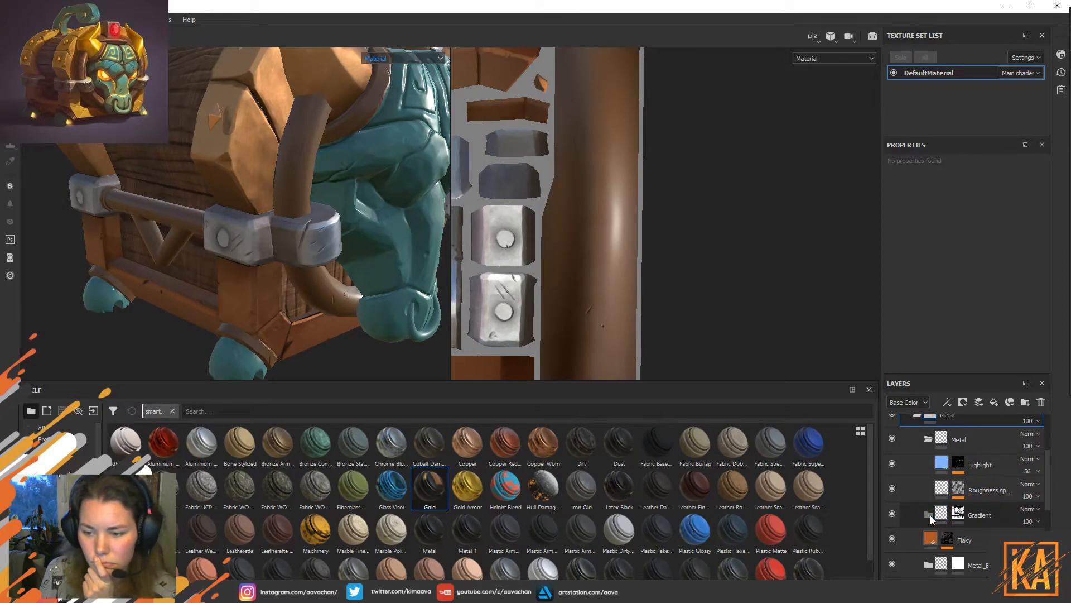
pyautogui.click(962, 512)
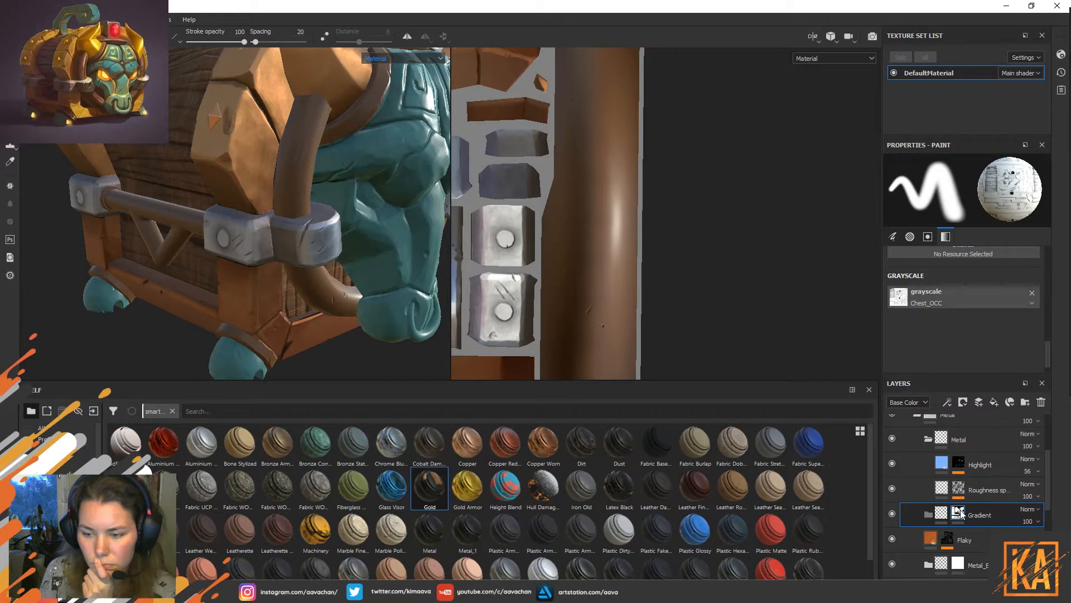
pyautogui.scroll(4, 960, 510)
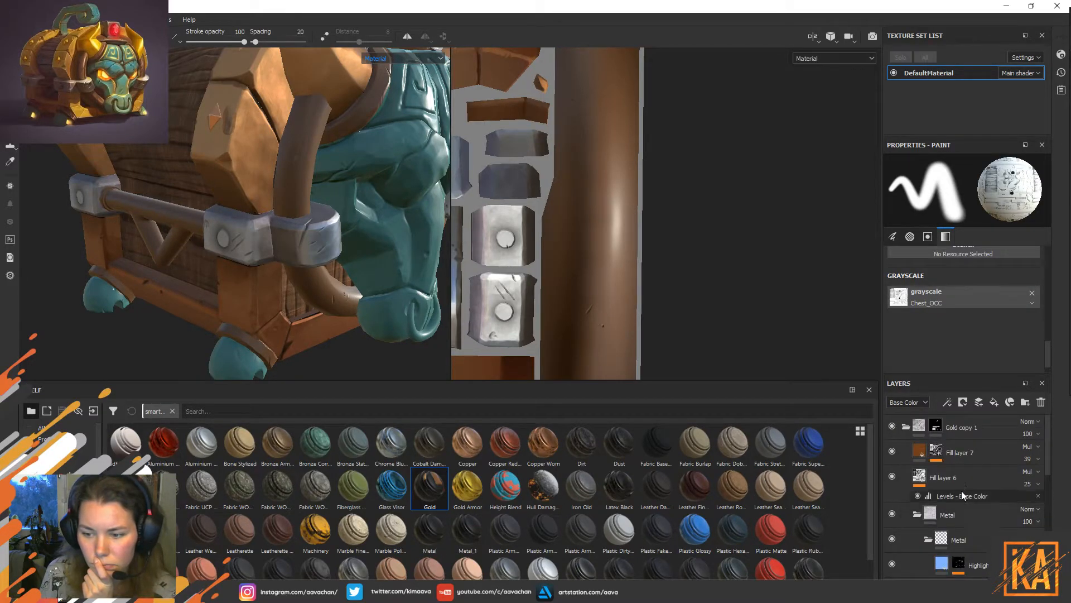
pyautogui.rightClick(935, 427)
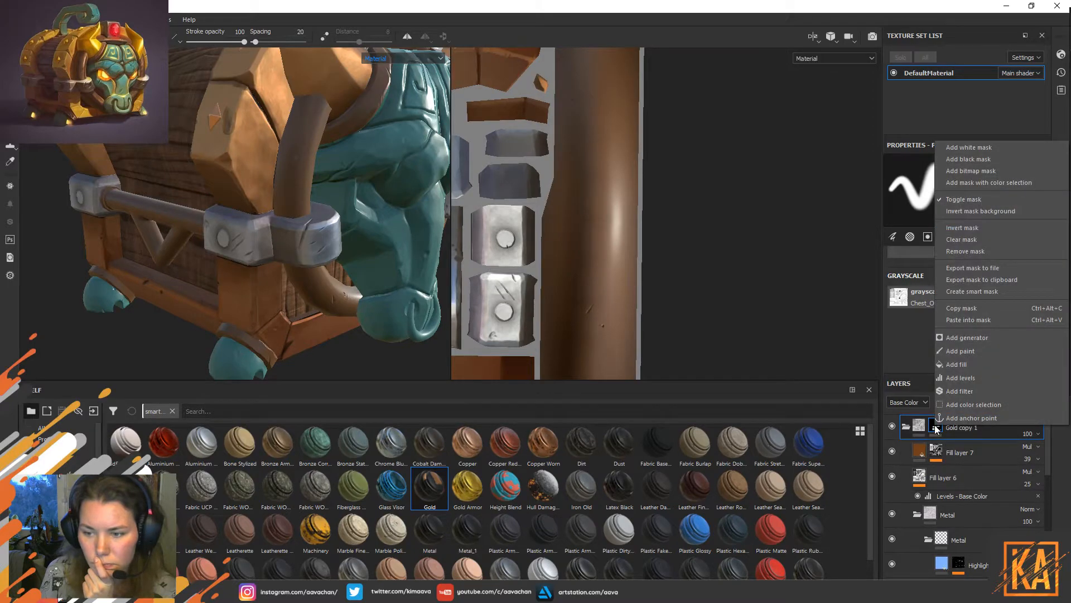
pyautogui.click(972, 308)
pyautogui.scroll(-4, 983, 517)
pyautogui.rightClick(960, 513)
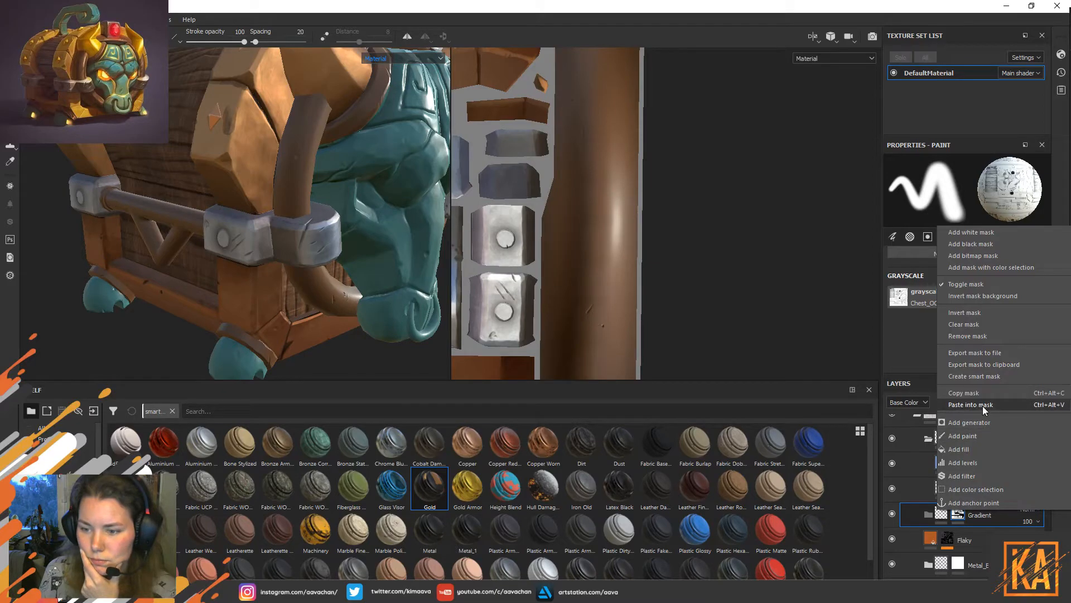
pyautogui.click(983, 406)
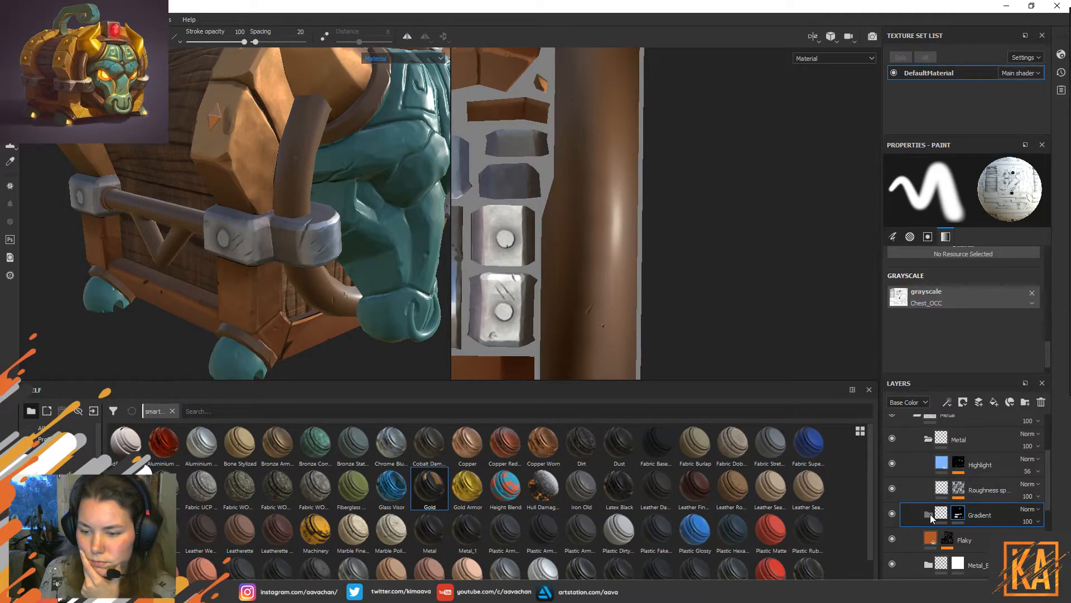
# Delete the Gradient folder from the inner Metal folder.
pyautogui.click(981, 494)
pyautogui.click(958, 514)
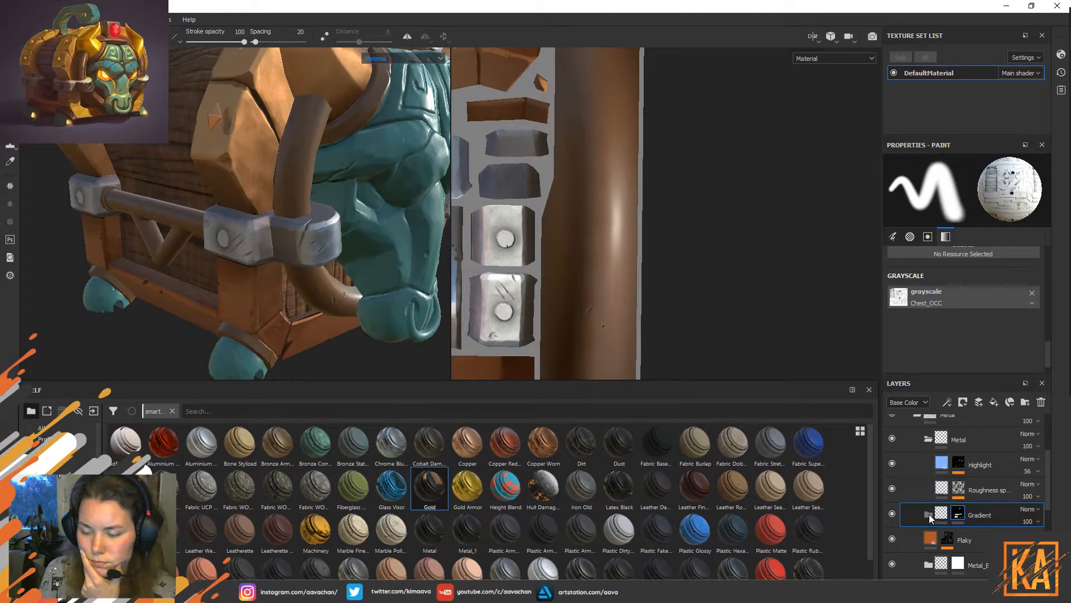
pyautogui.press('Delete')
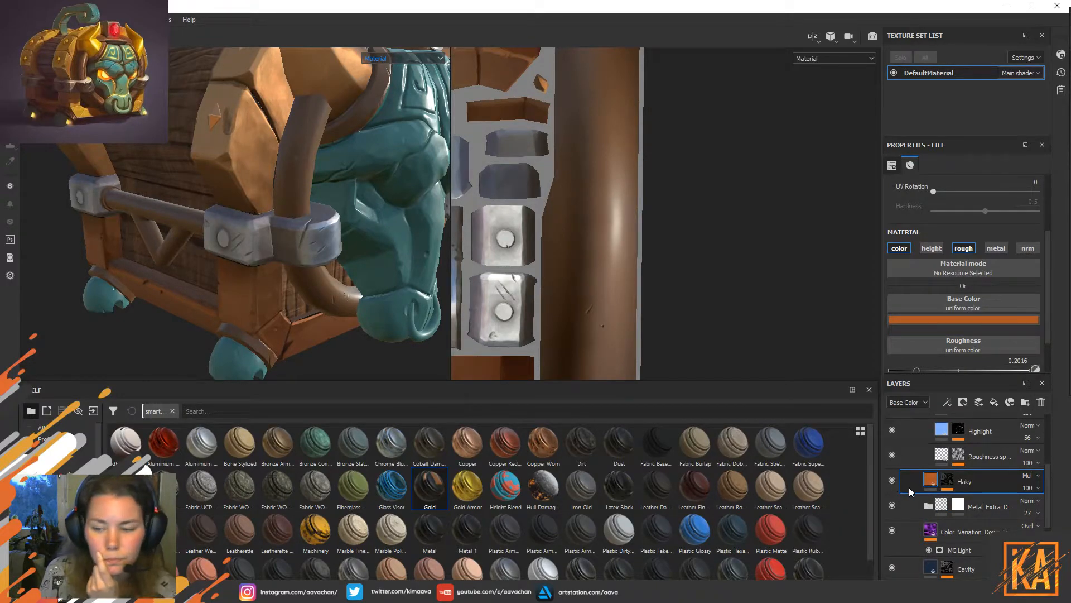
# Inspect the metal clamps from several angles and compare them with and without the roughness layer below Highlight.
pyautogui.click(11, 19)
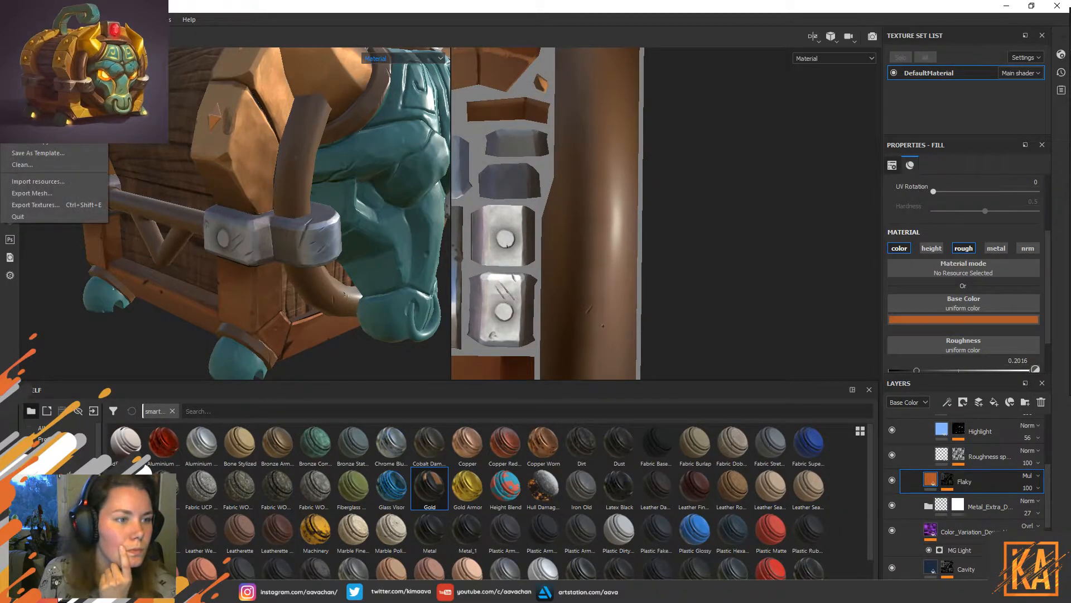
pyautogui.press('Escape')
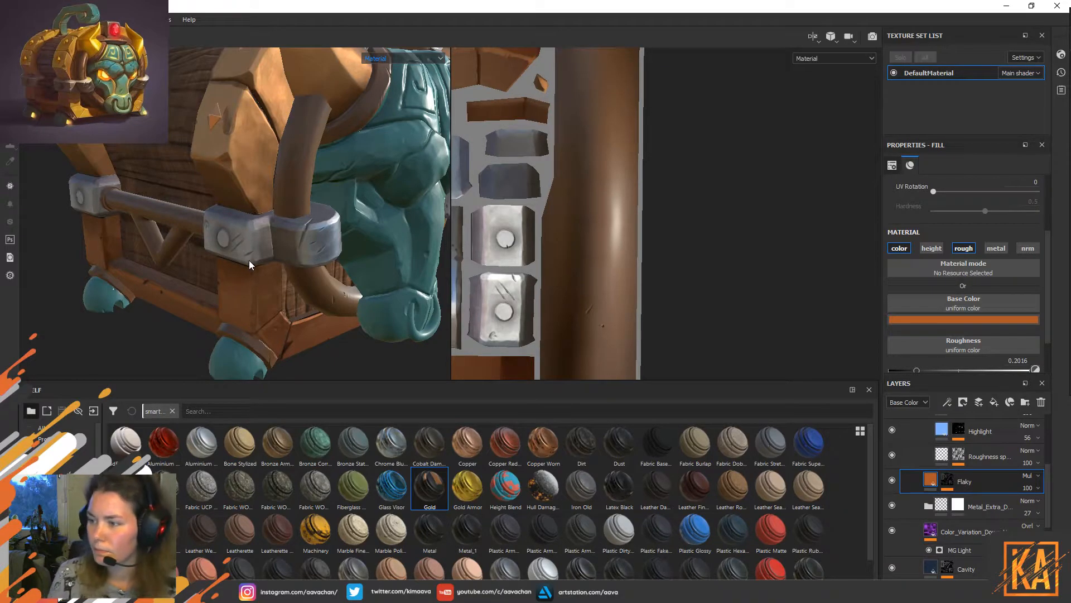
pyautogui.keyDown('alt'); pyautogui.moveTo(222, 230); pyautogui.dragTo(312, 248); pyautogui.keyUp('alt')
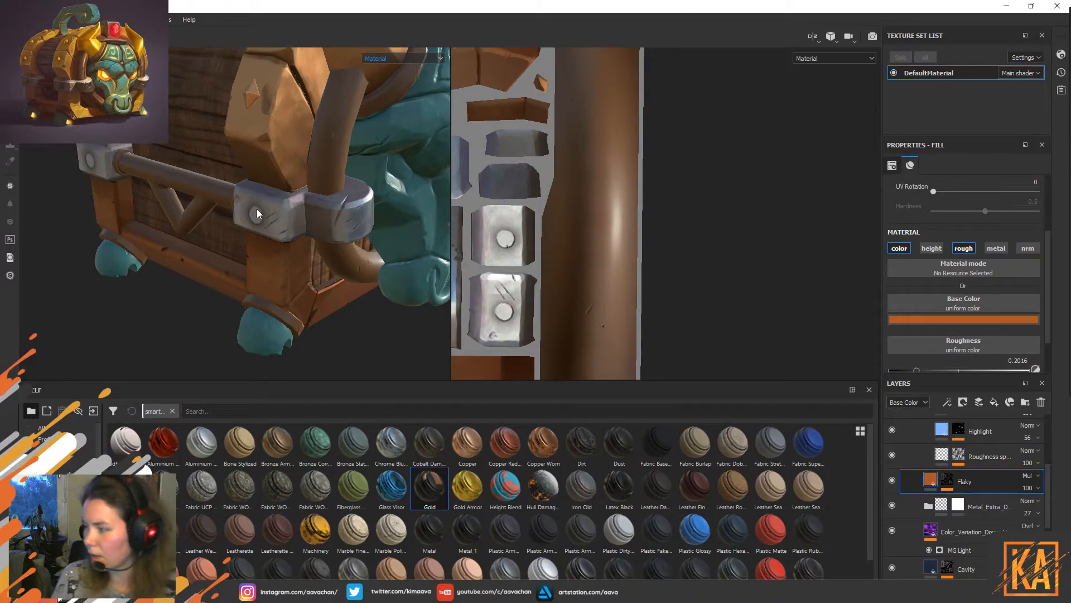
pyautogui.keyDown('alt'); pyautogui.moveTo(306, 232); pyautogui.dragTo(321, 238, button='middle'); pyautogui.keyUp('alt')
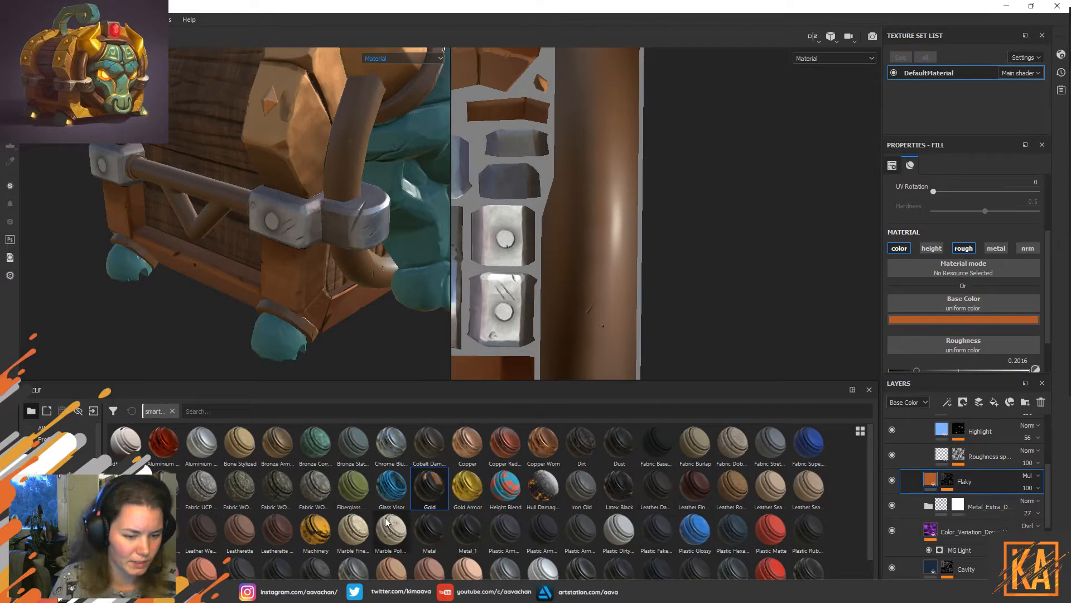
pyautogui.keyDown('alt'); pyautogui.moveTo(92, 165); pyautogui.dragTo(106, 200, button='middle'); pyautogui.keyUp('alt')
pyautogui.keyDown('alt'); pyautogui.moveTo(276, 249); pyautogui.dragTo(258, 239); pyautogui.keyUp('alt')
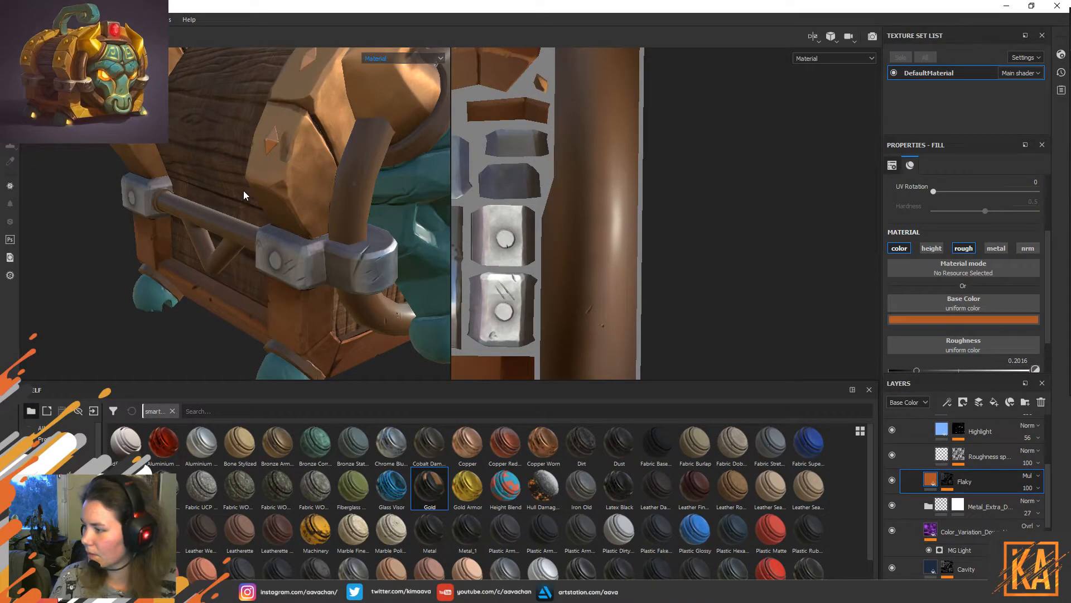
pyautogui.keyDown('alt'); pyautogui.moveTo(337, 270); pyautogui.dragTo(307, 239, button='middle'); pyautogui.keyUp('alt')
pyautogui.click(891, 455)
pyautogui.click(891, 454)
# Collapse the renamed Metal folder, check its effect on the clamps and delete the old lowercase metal folder above brownish.
pyautogui.scroll(3, 974, 454)
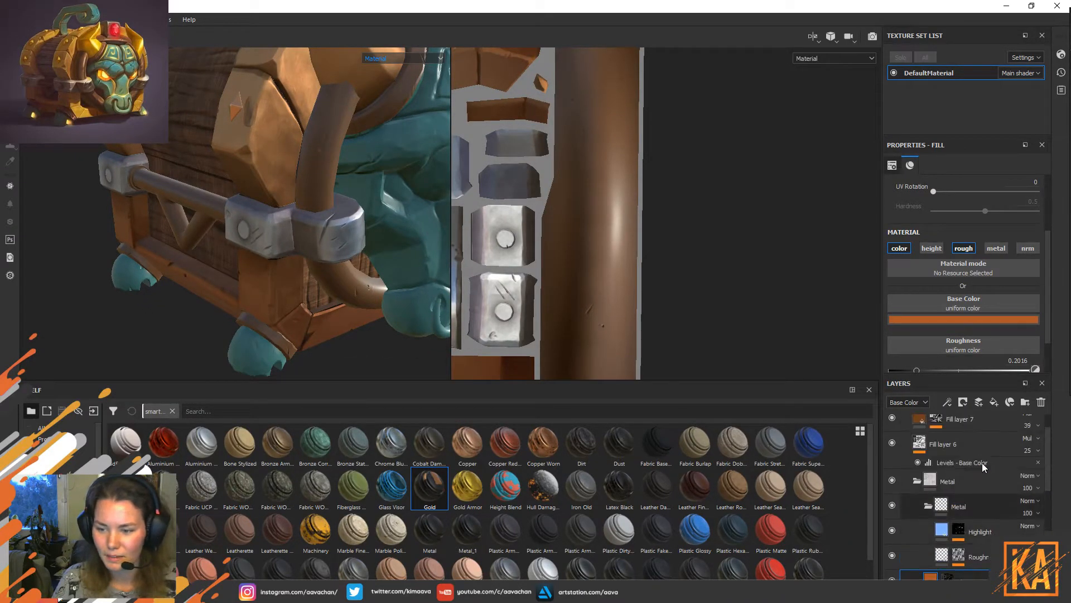
pyautogui.click(917, 482)
pyautogui.click(892, 483)
pyautogui.click(892, 484)
pyautogui.click(976, 510)
pyautogui.press('Delete')
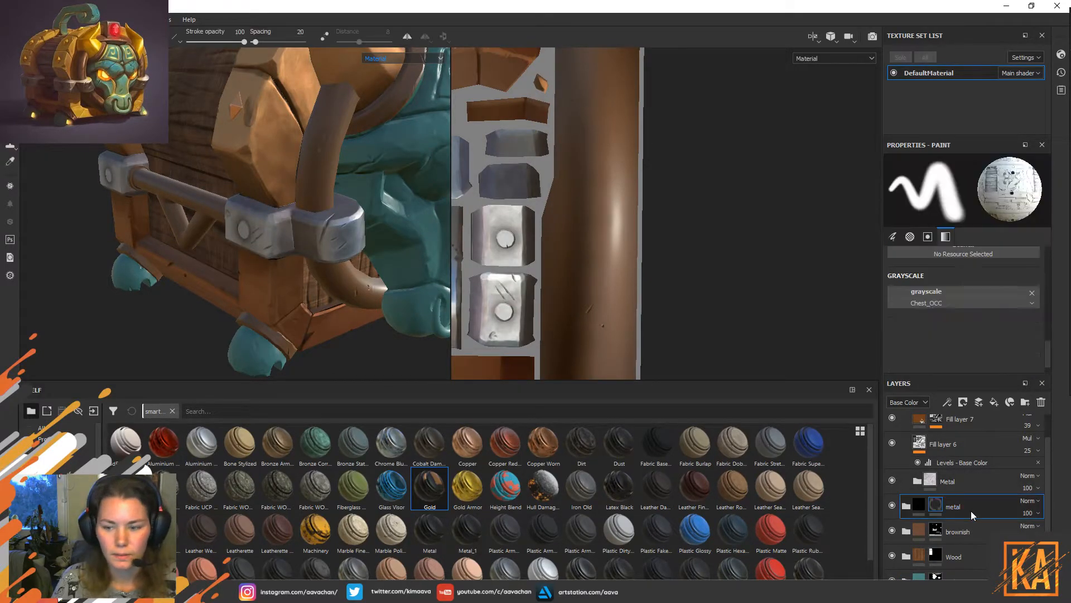
pyautogui.click(892, 480)
pyautogui.click(892, 480)
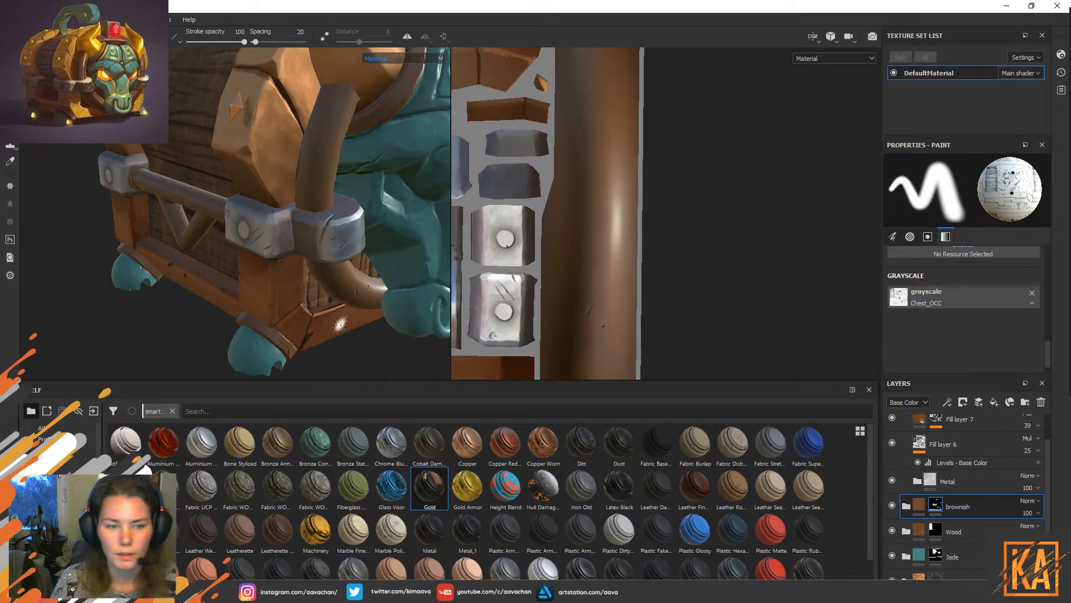
# Browse the smart materials and add Wood to the layer stack between the brownish folder and the existing Wood folder.
pyautogui.scroll(2, 262, 217)
pyautogui.scroll(-3, 282, 192)
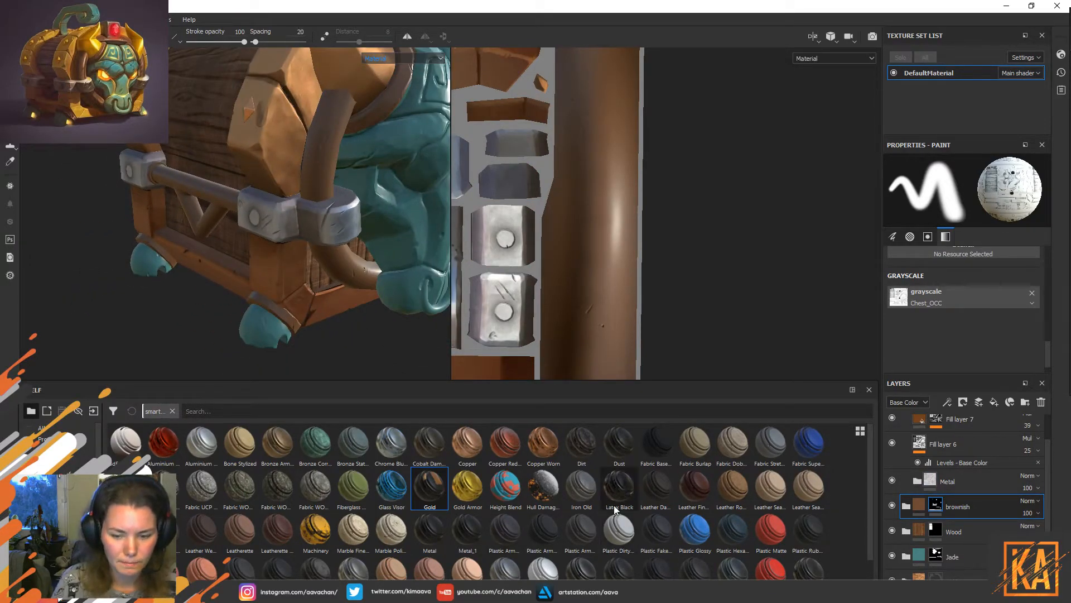
pyautogui.scroll(-1, 613, 504)
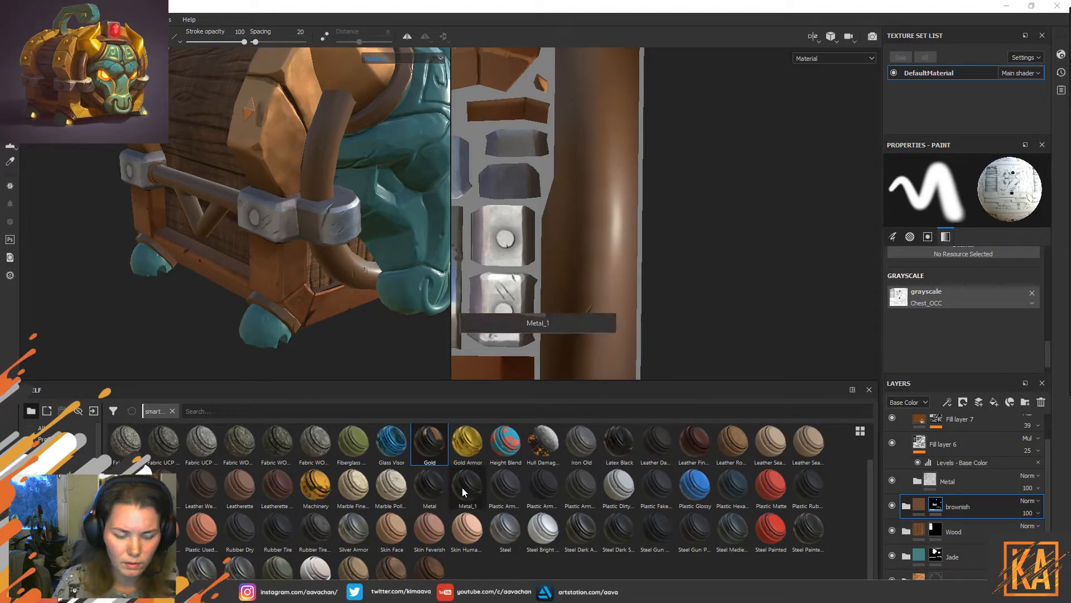
pyautogui.moveTo(434, 485)
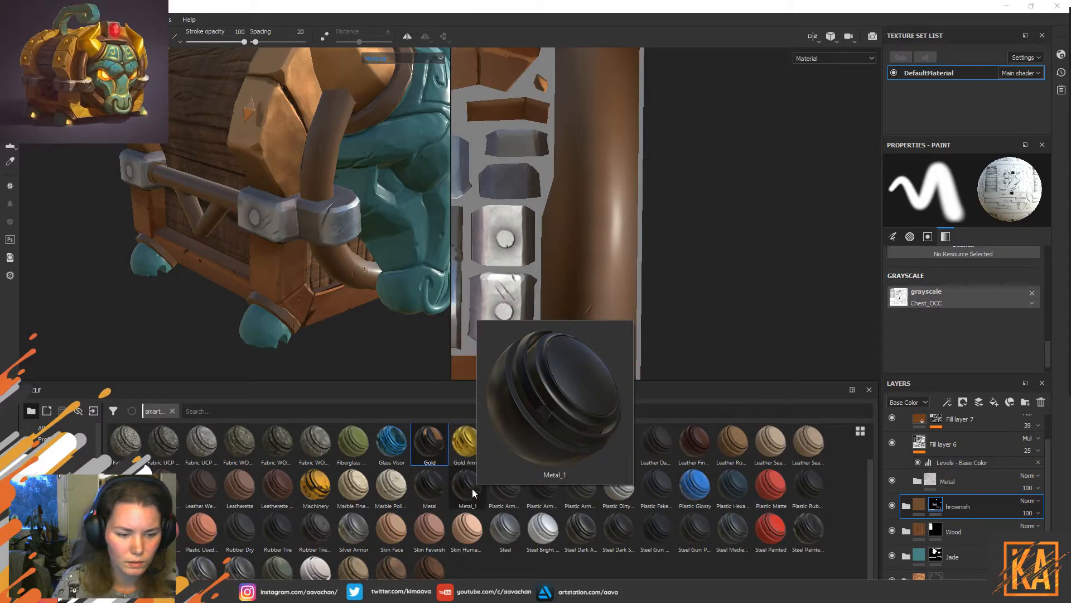
pyautogui.scroll(1, 467, 483)
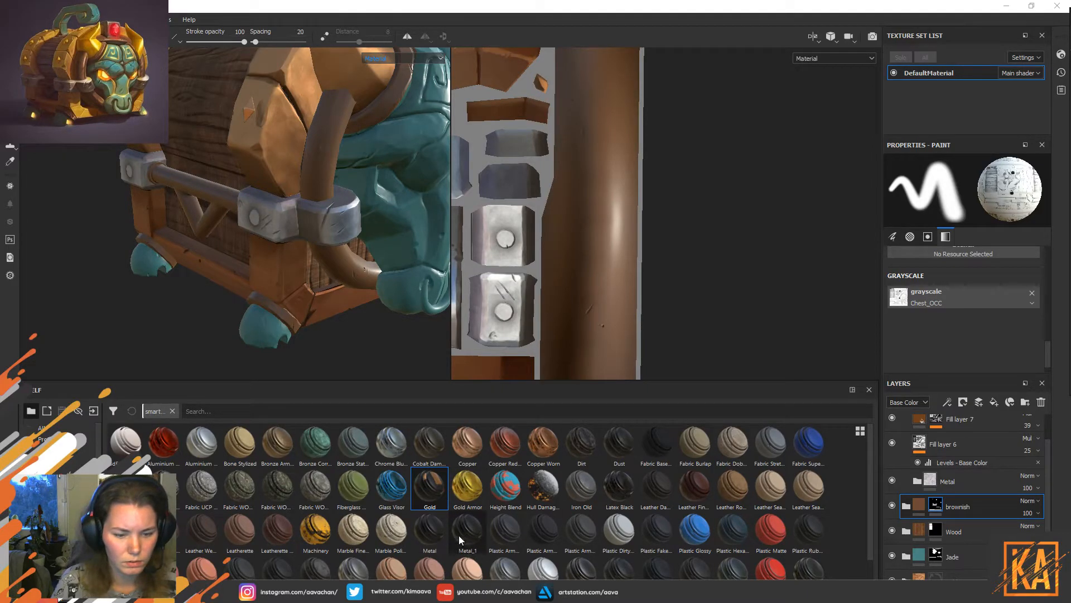
pyautogui.moveTo(456, 524)
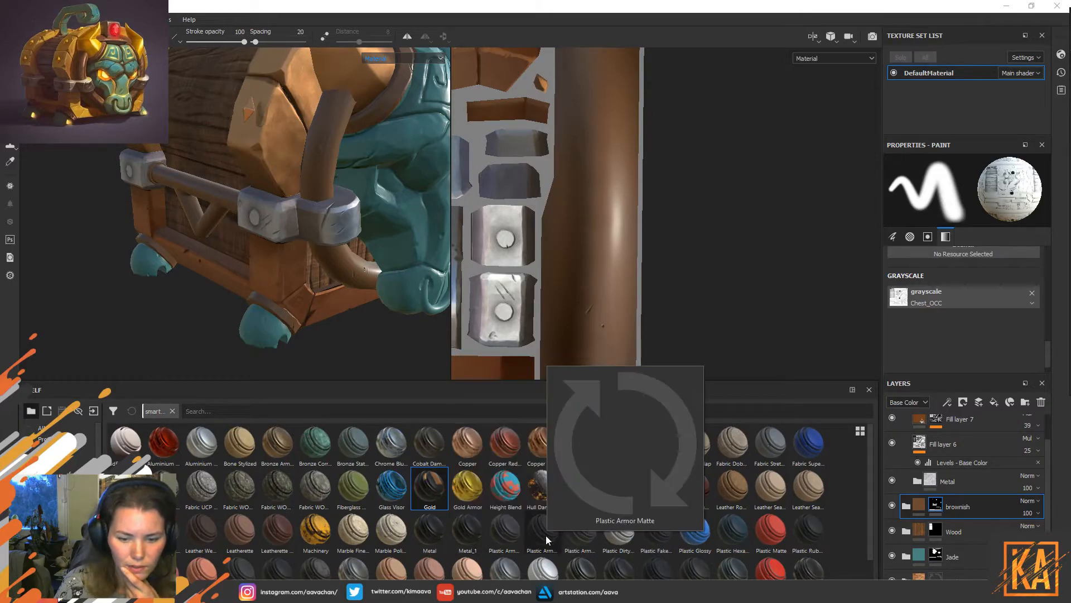
pyautogui.scroll(-1, 546, 534)
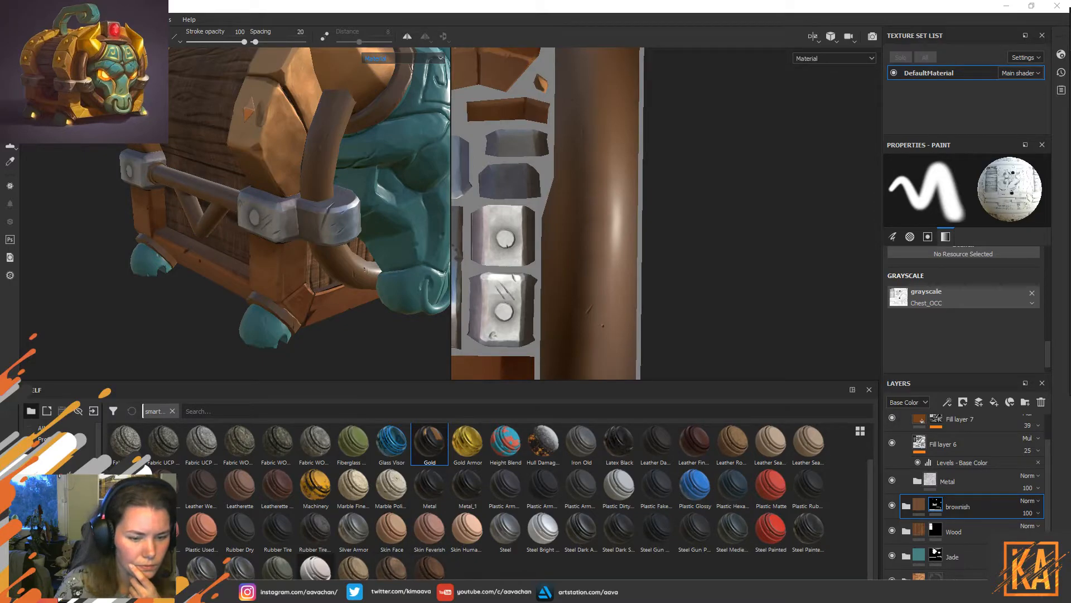
pyautogui.moveTo(315, 568)
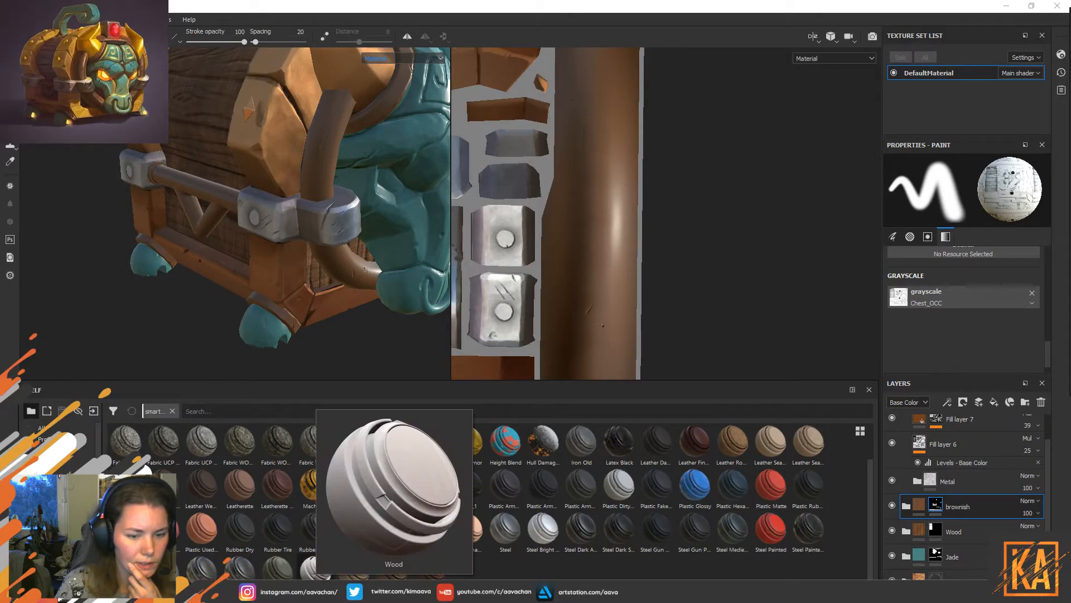
pyautogui.moveTo(316, 568); pyautogui.dragTo(967, 507)
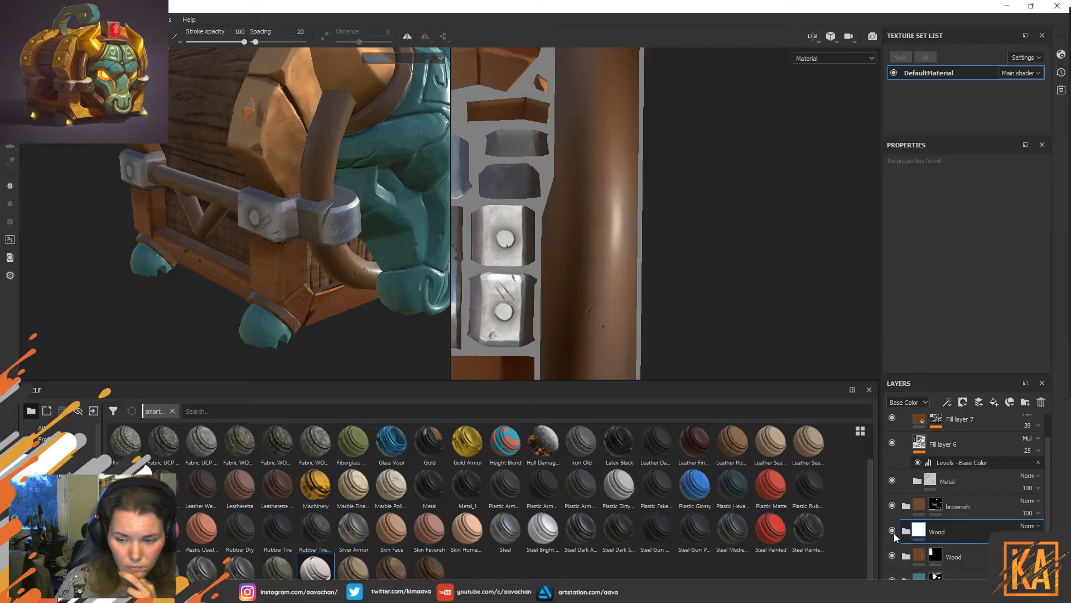
# Look through the newly added Wood folder's layers, down to Wood_Extra_Details and the baked lighting, and view its effect on the planks.
pyautogui.click(905, 533)
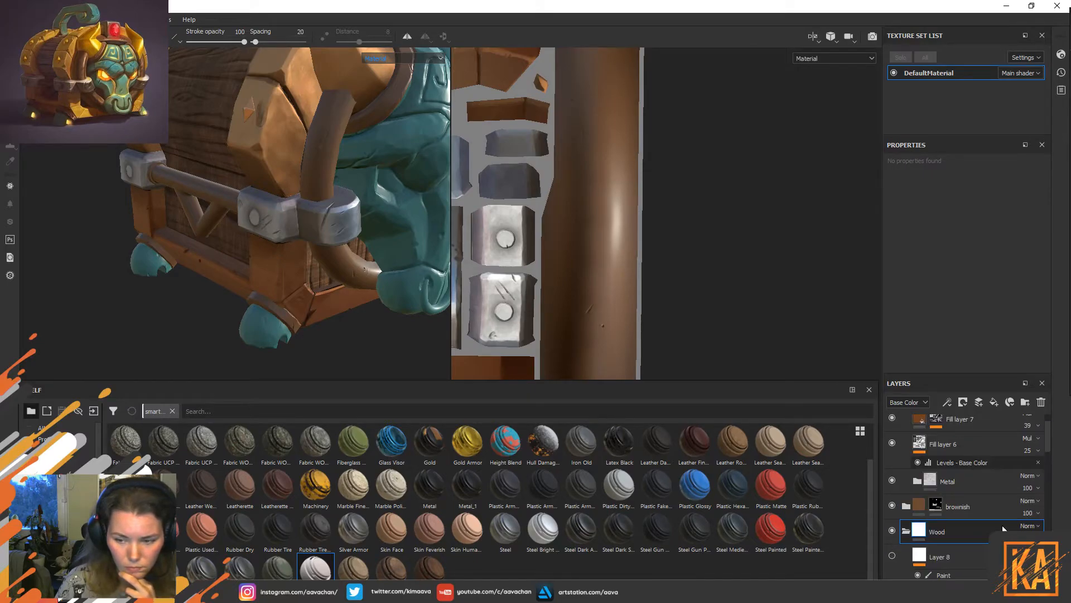
pyautogui.scroll(-3, 938, 474)
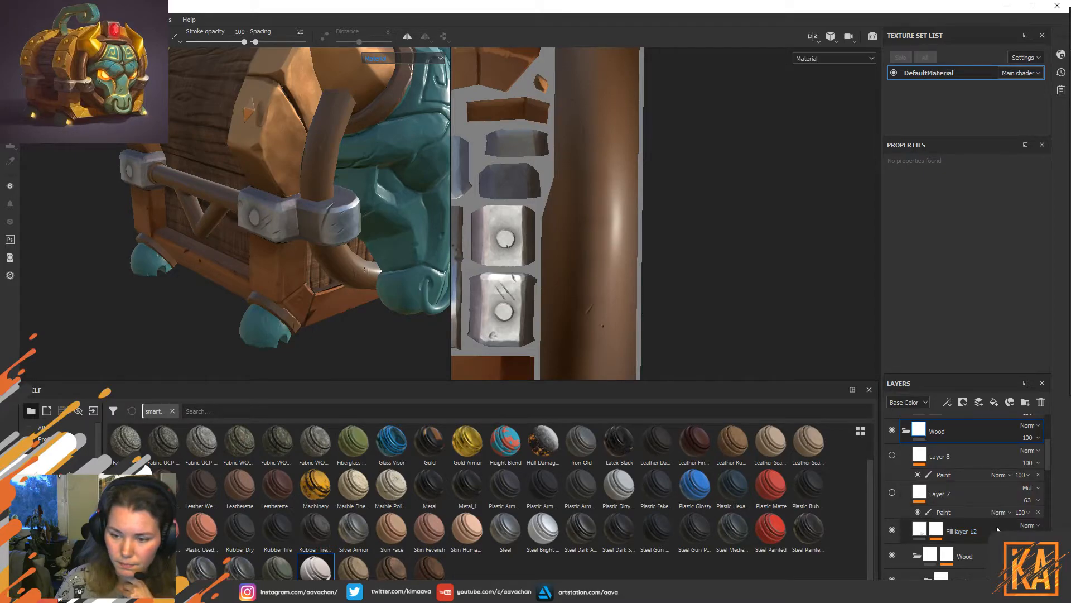
pyautogui.scroll(-4, 993, 524)
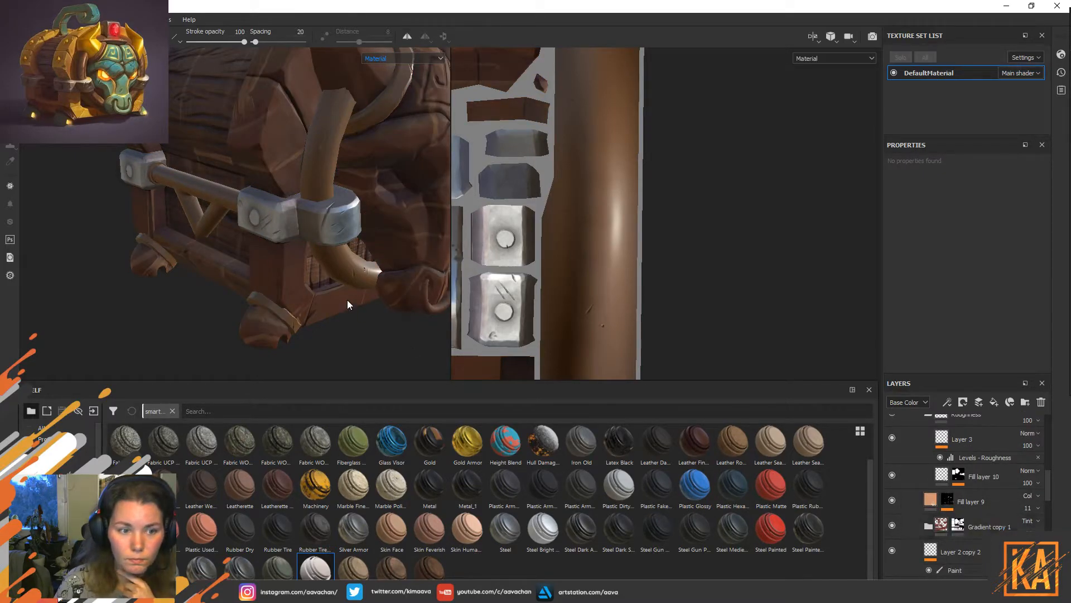
pyautogui.keyDown('alt'); pyautogui.moveTo(154, 176); pyautogui.dragTo(272, 273); pyautogui.keyUp('alt')
pyautogui.scroll(-5, 981, 547)
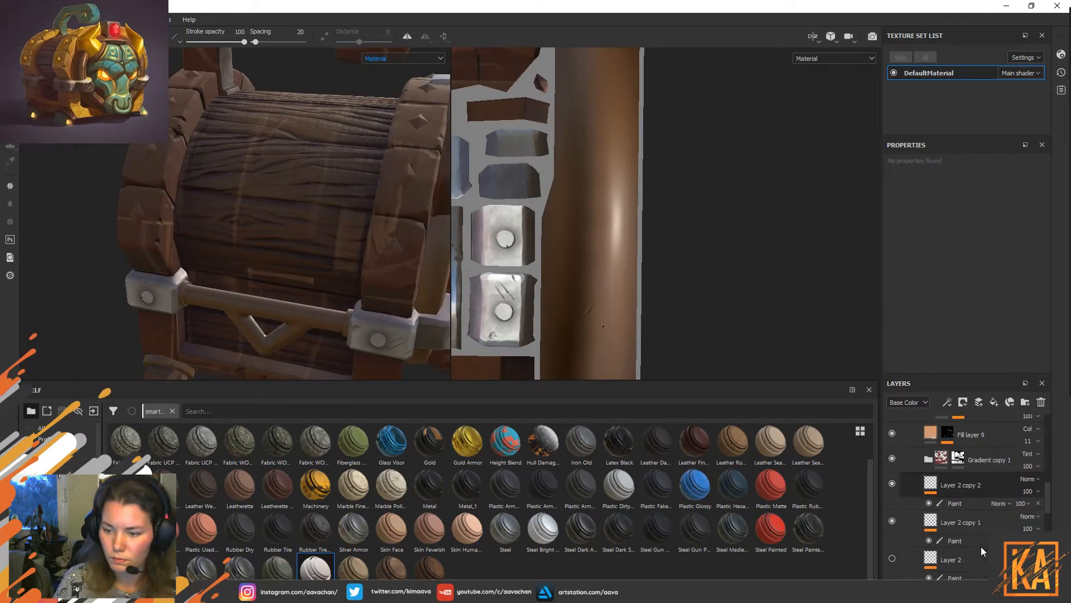
pyautogui.scroll(-1, 969, 522)
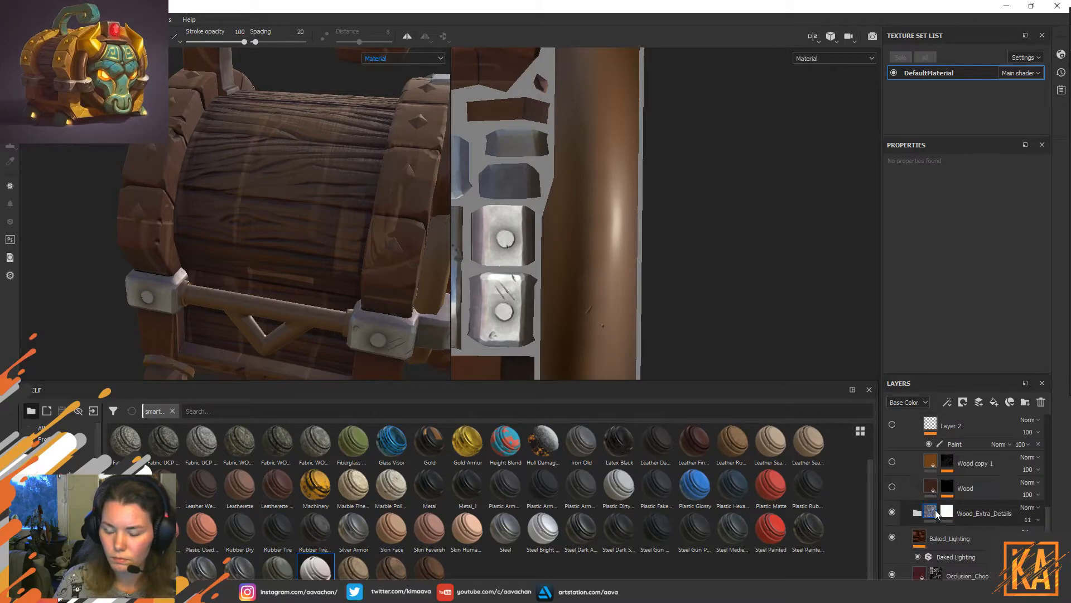
pyautogui.scroll(-5, 937, 505)
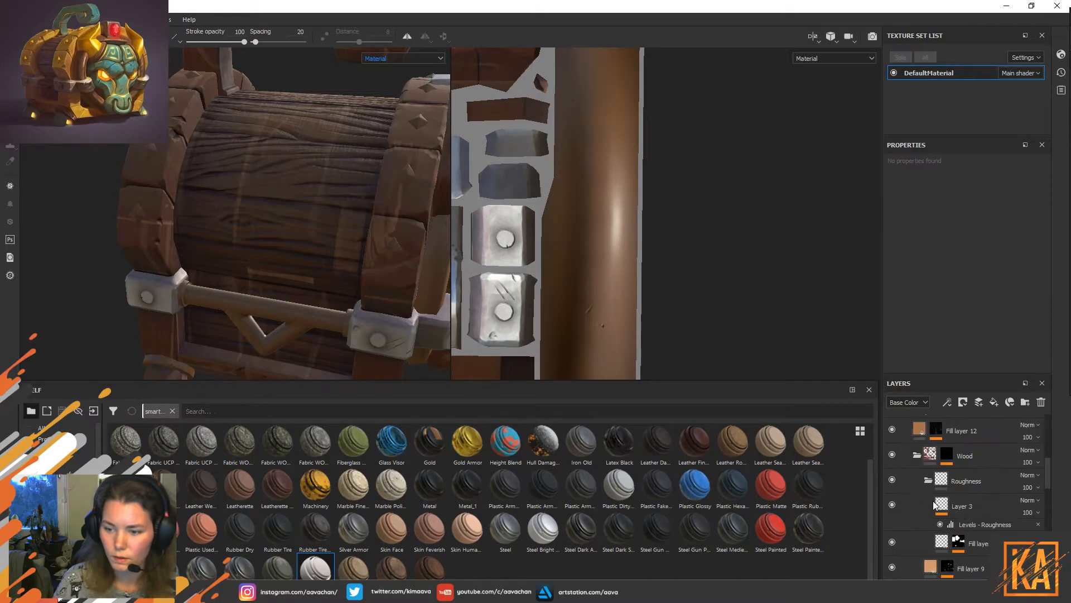
pyautogui.click(945, 493)
pyautogui.click(917, 489)
pyautogui.scroll(1, 937, 470)
pyautogui.scroll(3, 937, 471)
pyautogui.click(904, 500)
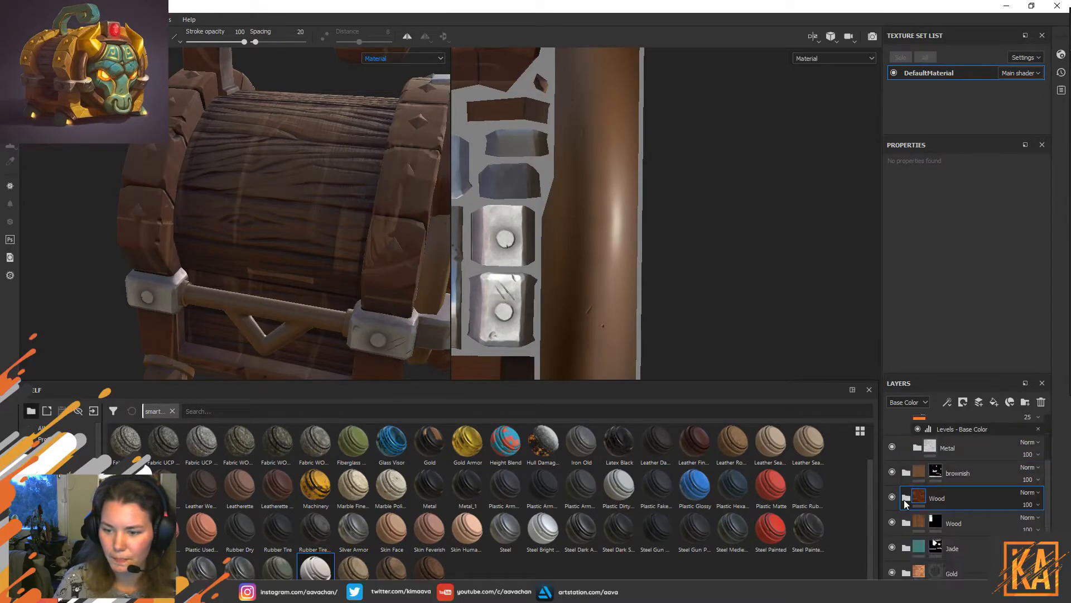
# Add a black mask to the new Wood folder and paste into it the mask copied from the old Wood folder below.
pyautogui.rightClick(936, 525)
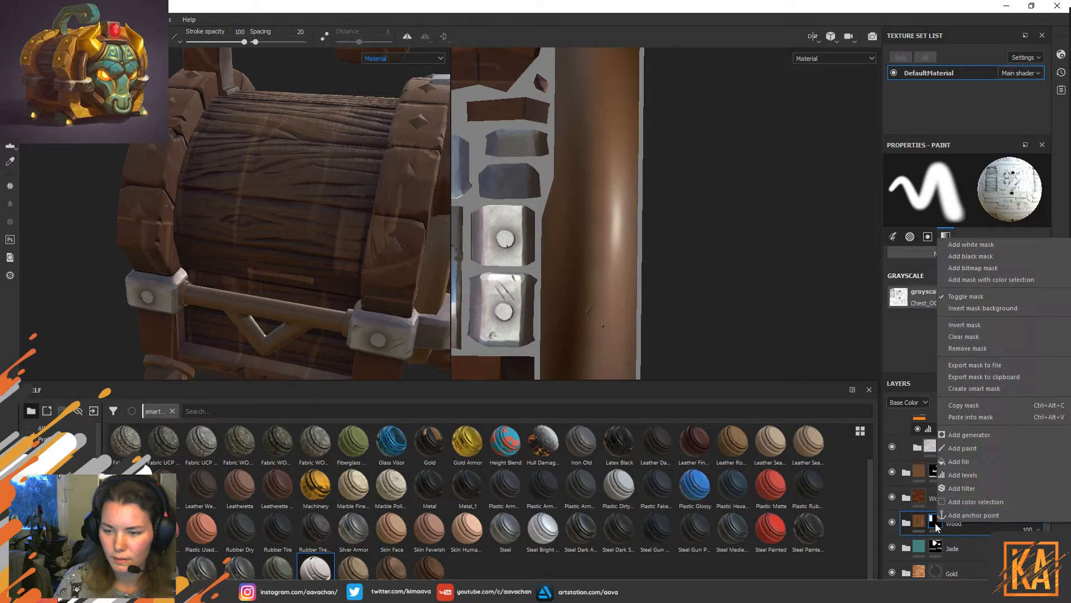
pyautogui.click(974, 406)
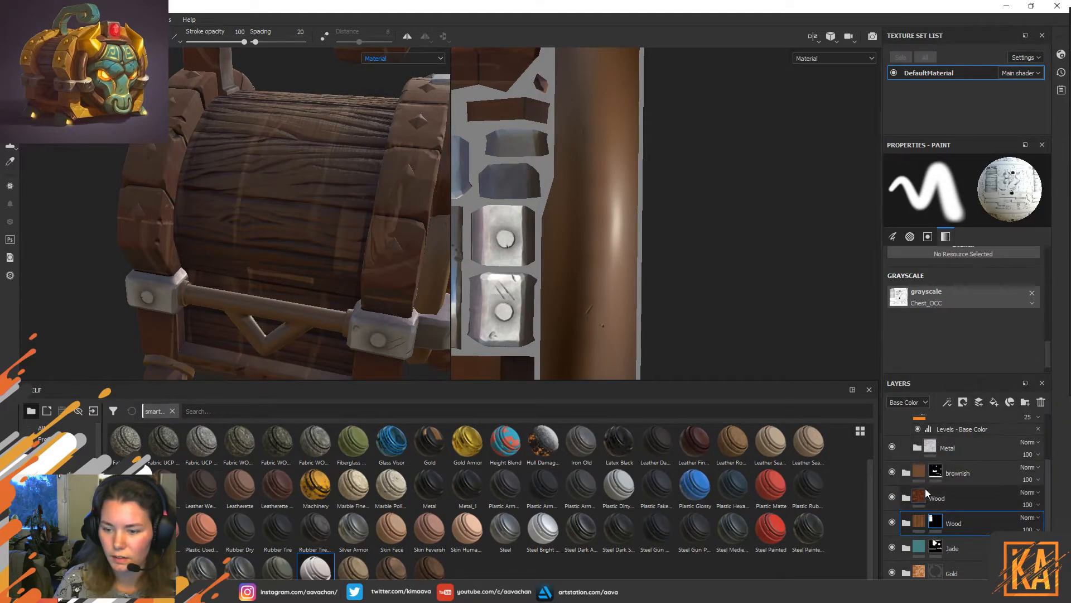
pyautogui.click(925, 490)
pyautogui.click(963, 402)
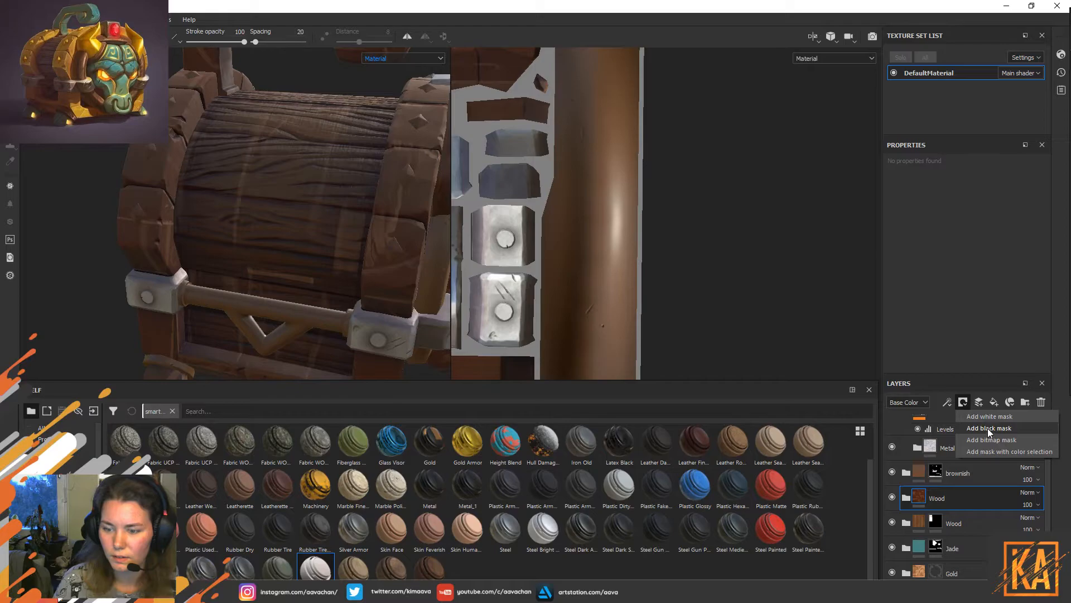
pyautogui.click(987, 427)
pyautogui.rightClick(937, 494)
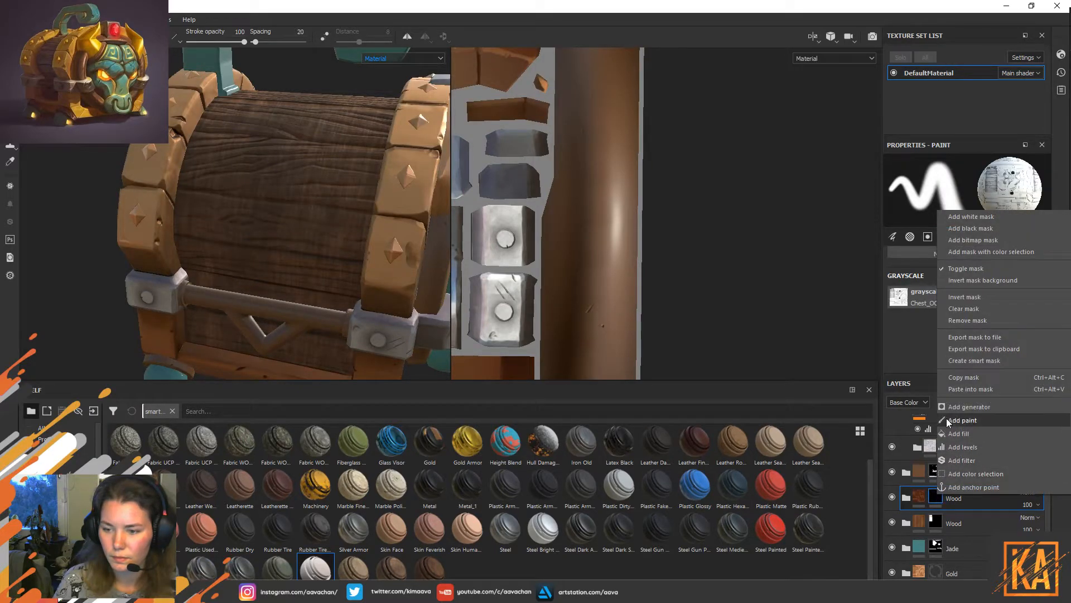
pyautogui.click(972, 389)
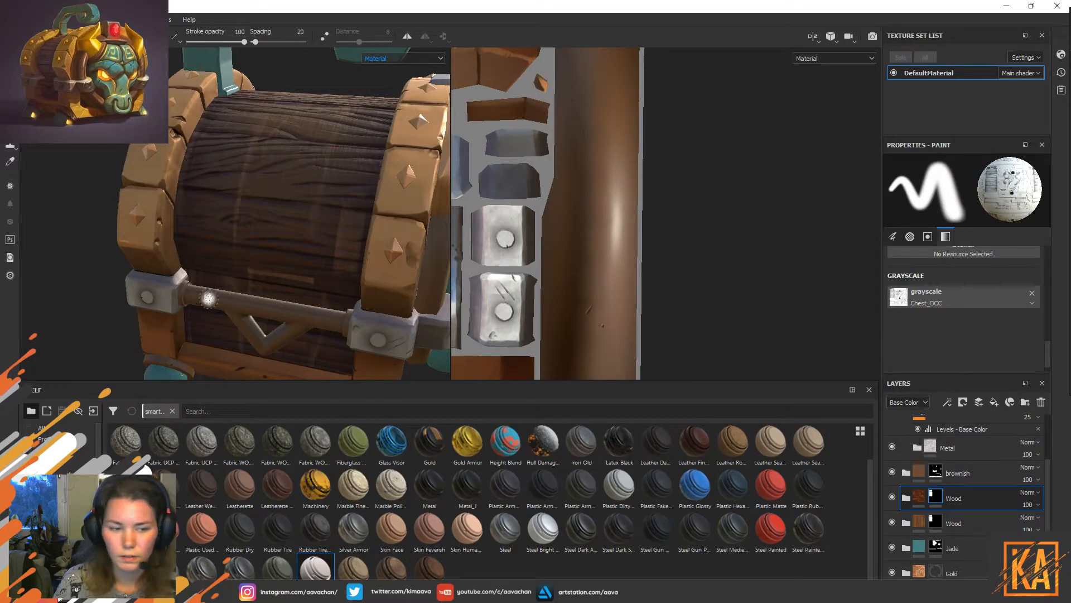
# Inspect the masked wood planks from another angle and compare them with and without the new Wood folder's Base_Color layer.
pyautogui.scroll(2, 330, 222)
pyautogui.keyDown('alt'); pyautogui.moveTo(236, 206); pyautogui.dragTo(463, 256); pyautogui.keyUp('alt')
pyautogui.keyDown('alt'); pyautogui.moveTo(368, 318); pyautogui.dragTo(306, 249); pyautogui.keyUp('alt')
pyautogui.scroll(2, 307, 255)
pyautogui.click(906, 497)
pyautogui.scroll(-10, 983, 528)
pyautogui.scroll(2, 968, 508)
pyautogui.click(895, 541)
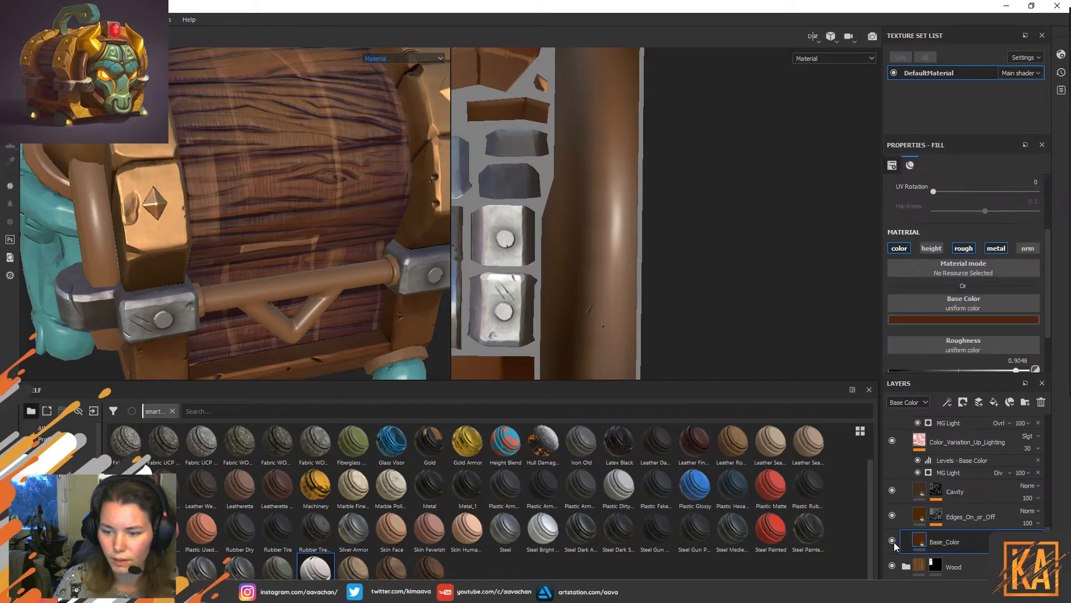
pyautogui.click(894, 541)
pyautogui.click(894, 542)
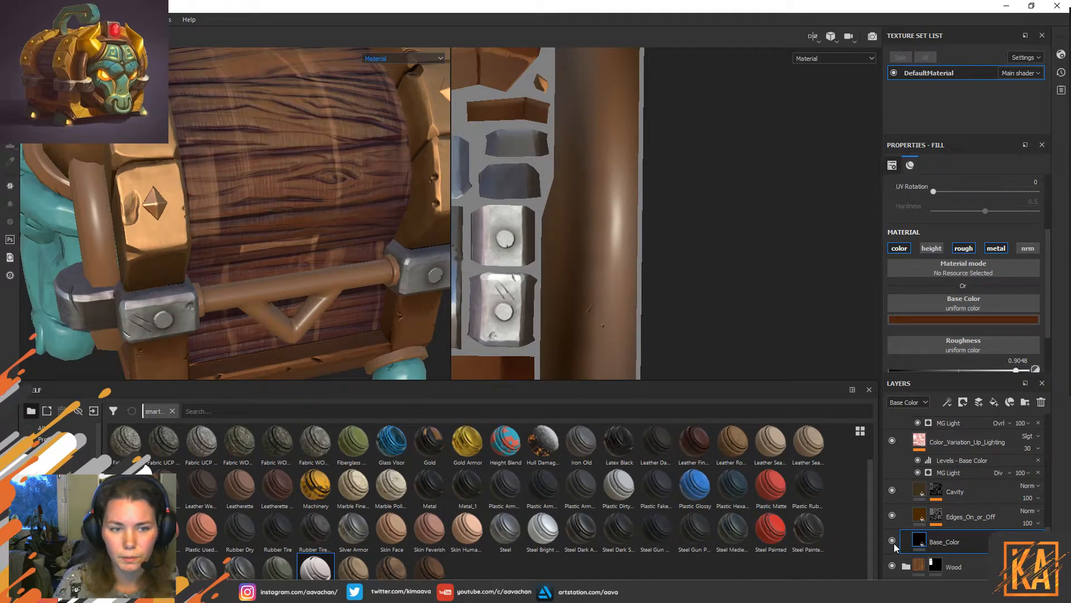
# Examine the Edges_On_or_Off mask and its MG Mask Editor generator, and compare the planks with Edges_On_or_Off and Cavity hidden and shown.
pyautogui.click(922, 511)
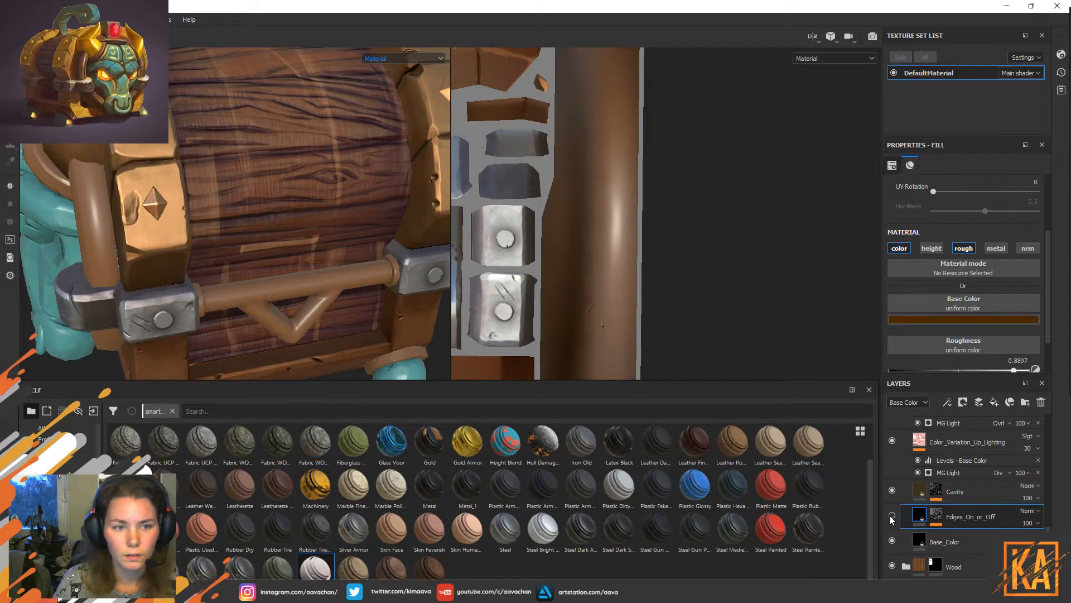
pyautogui.moveTo(937, 516)
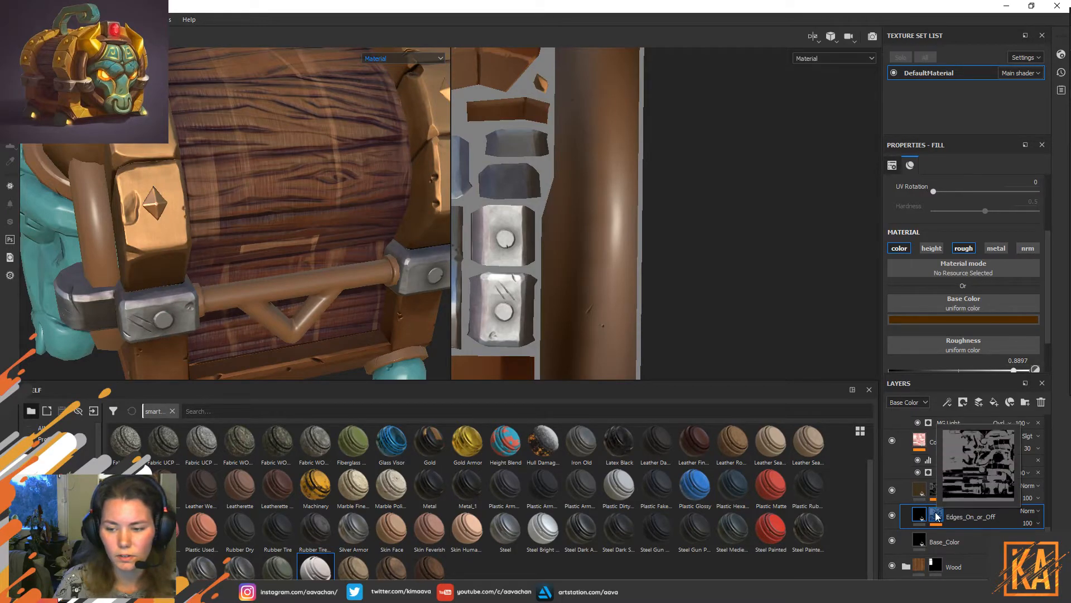
pyautogui.click(937, 517)
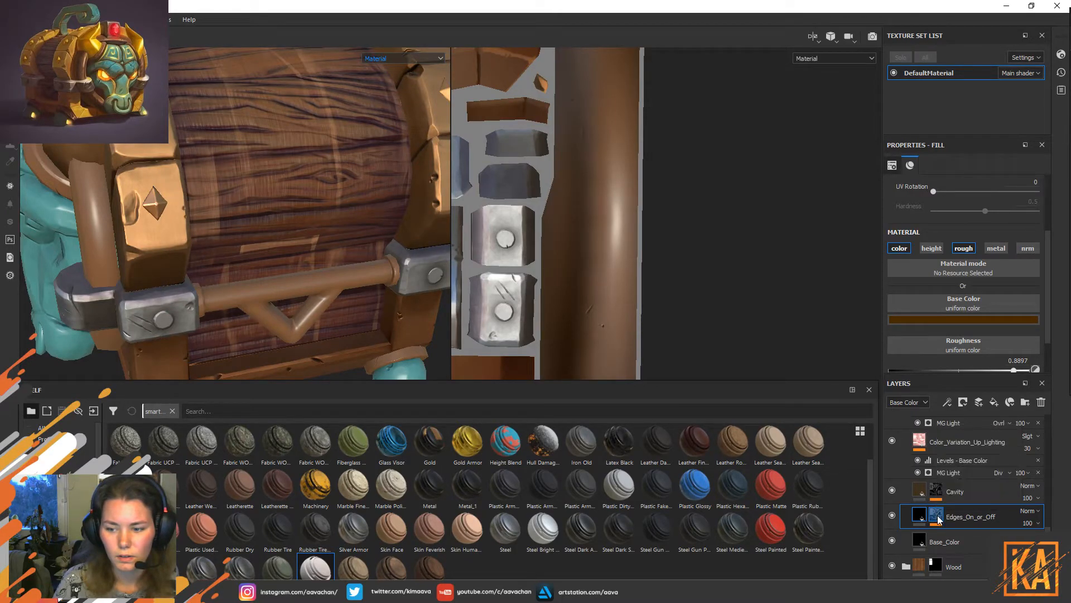
pyautogui.click(968, 559)
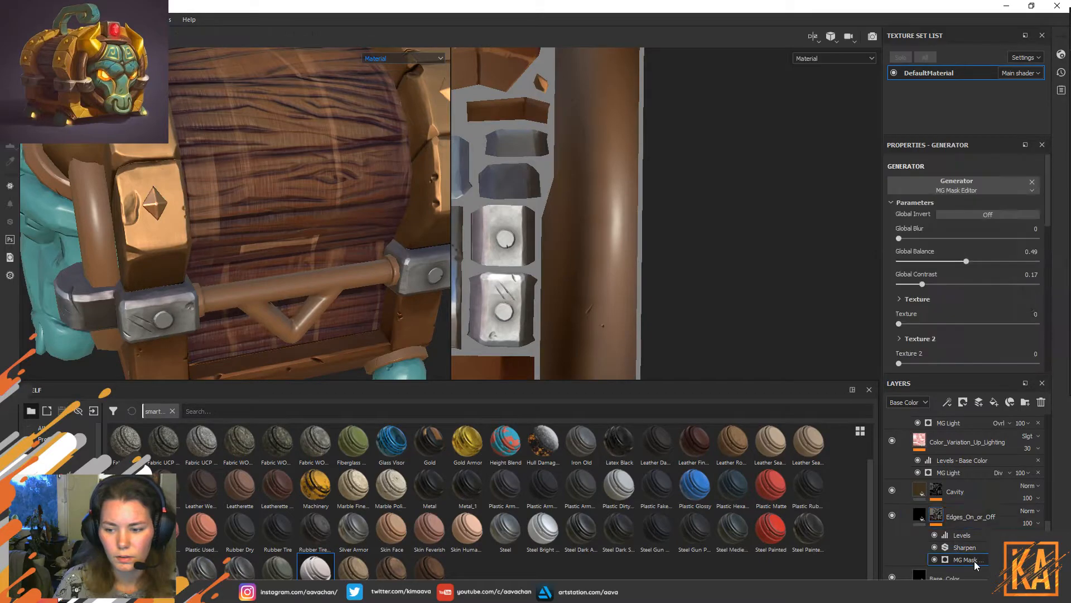
pyautogui.moveTo(937, 519)
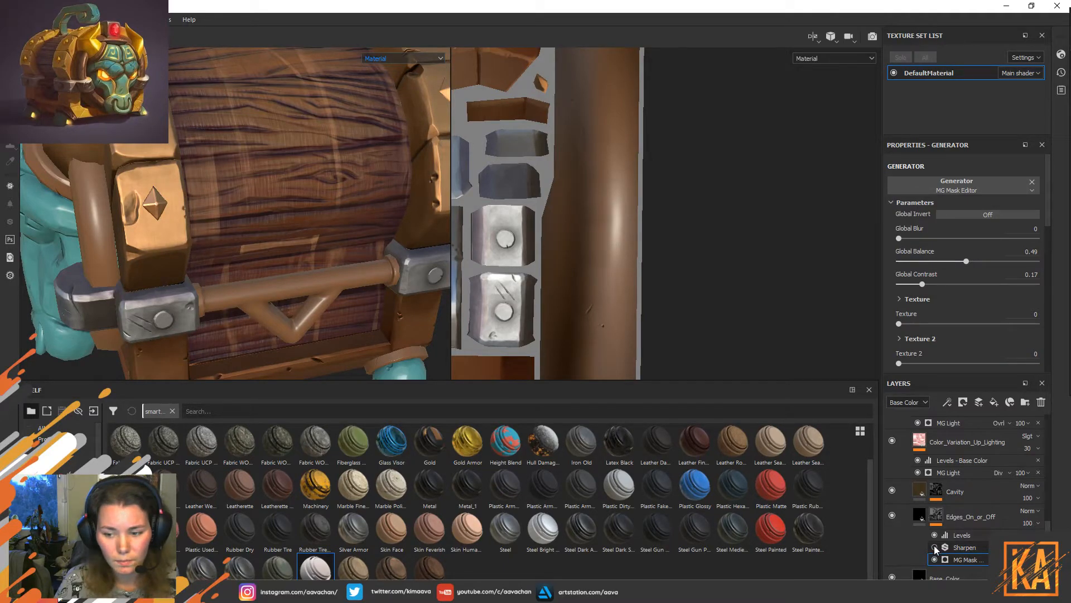
pyautogui.click(893, 515)
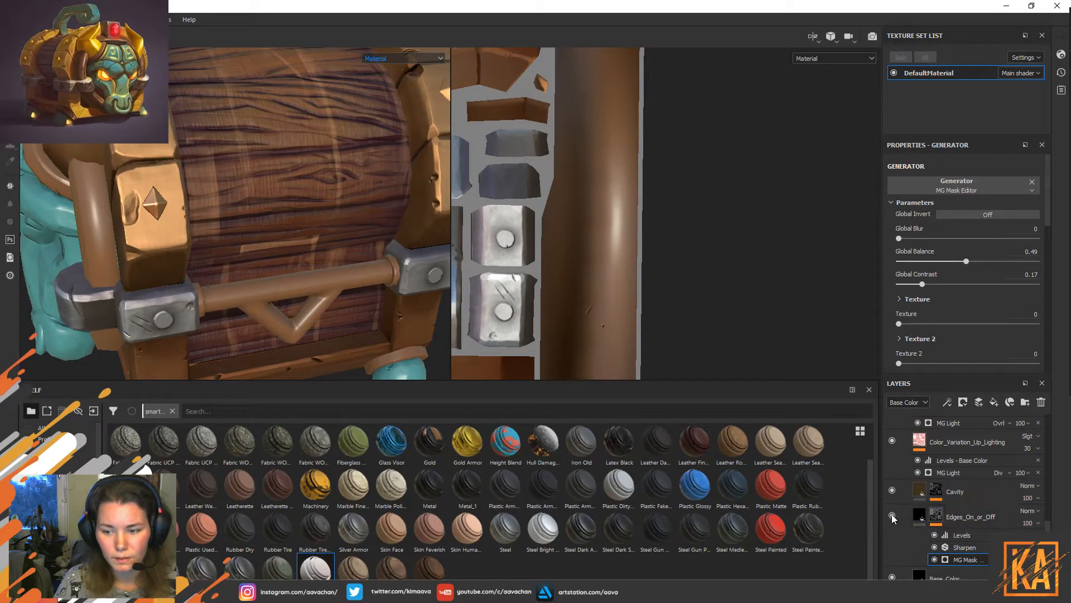
pyautogui.click(892, 490)
pyautogui.click(892, 490)
# Compare the wood with the Edges_On_or_Off layer's roughness channel off and on, and check its fill settings.
pyautogui.click(955, 519)
pyautogui.click(920, 514)
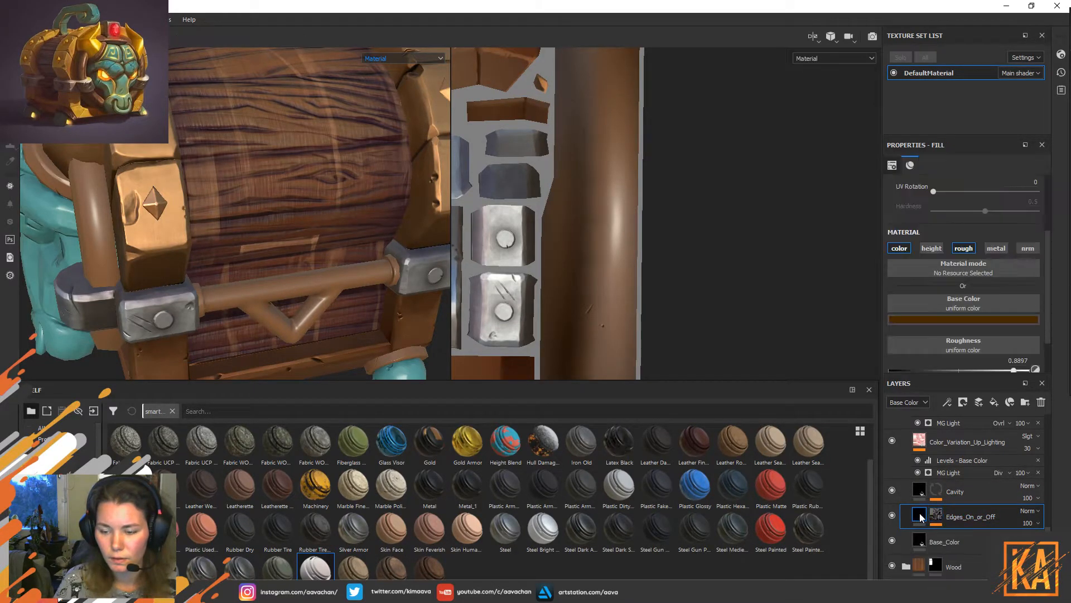
pyautogui.click(963, 249)
pyautogui.click(963, 249)
pyautogui.scroll(-2, 952, 329)
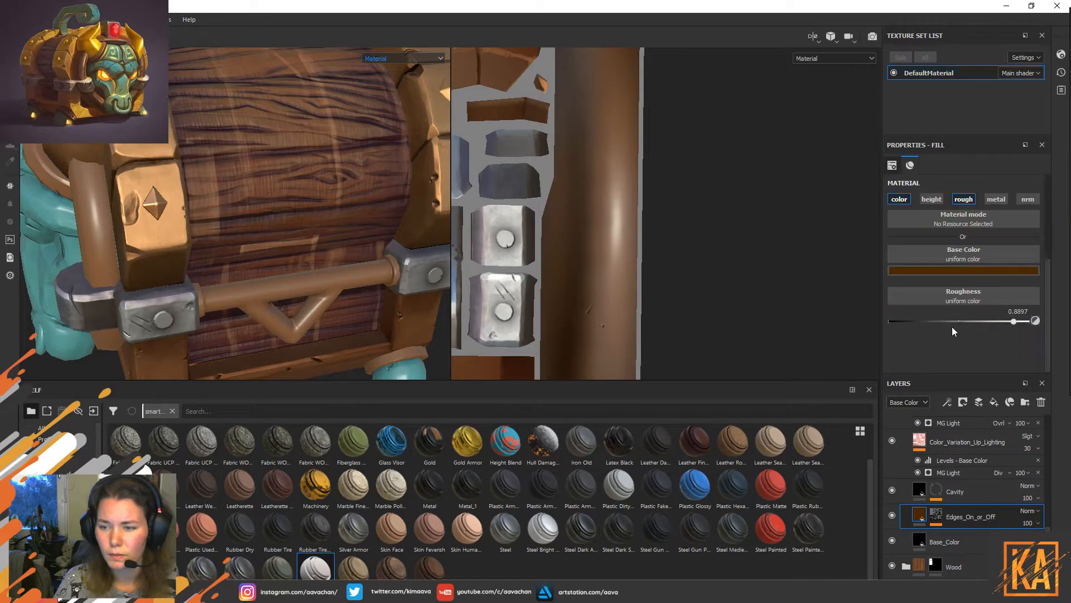
# Try Levels on the Edges_On_or_Off mask with output white 1, midtone 4.046 and clamping off.
pyautogui.click(937, 514)
pyautogui.click(964, 535)
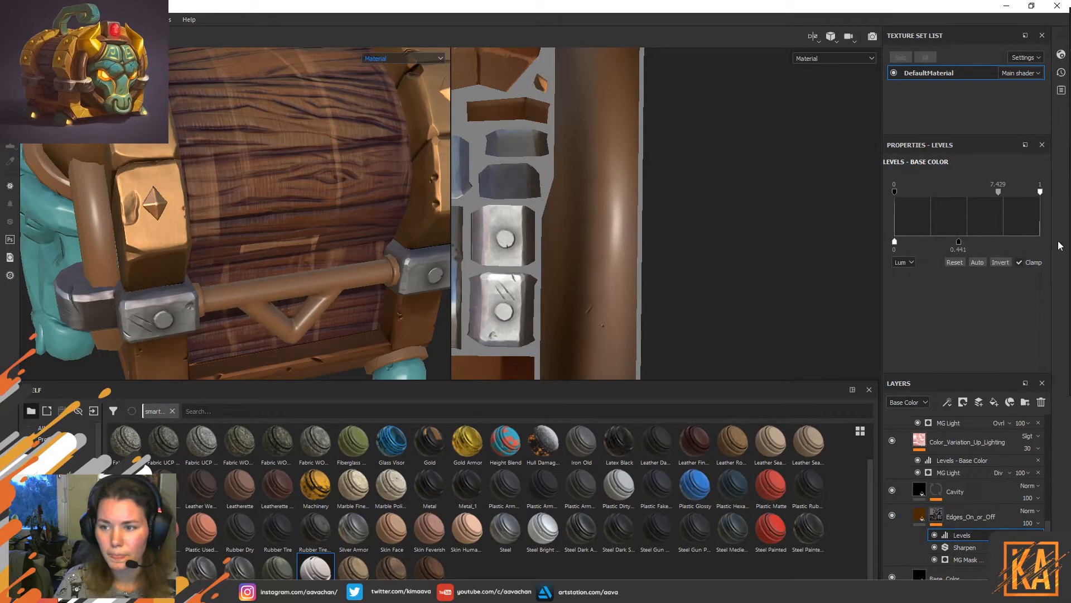
pyautogui.moveTo(959, 242); pyautogui.dragTo(992, 243)
pyautogui.moveTo(998, 192); pyautogui.dragTo(982, 206)
pyautogui.click(1019, 263)
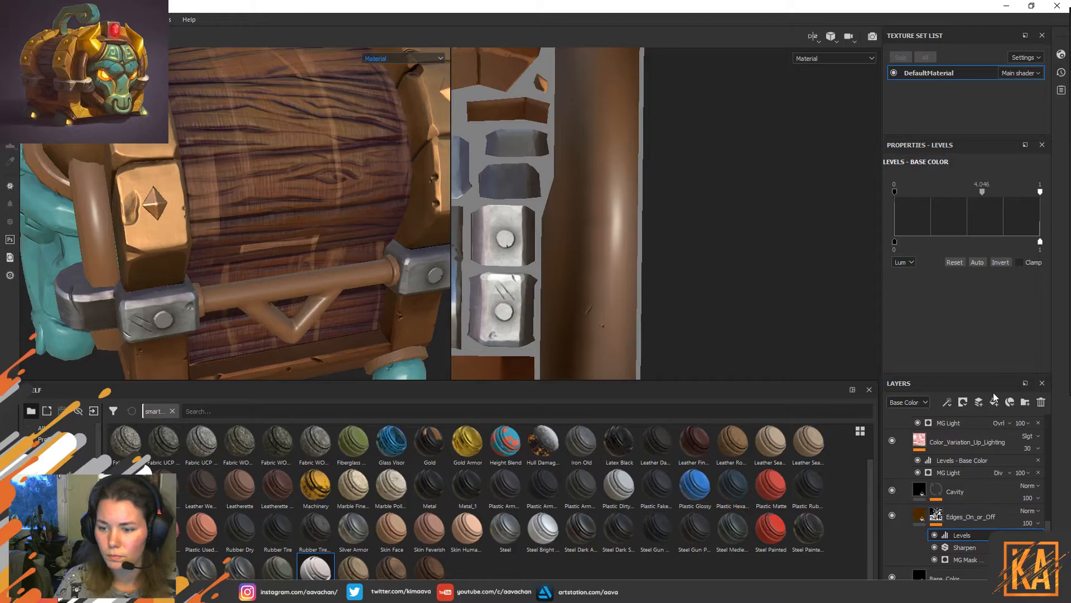
# Delete the Levels effect from the Edges_On_or_Off mask and review the MG Mask Editor's parameters and image inputs.
pyautogui.click(1037, 534)
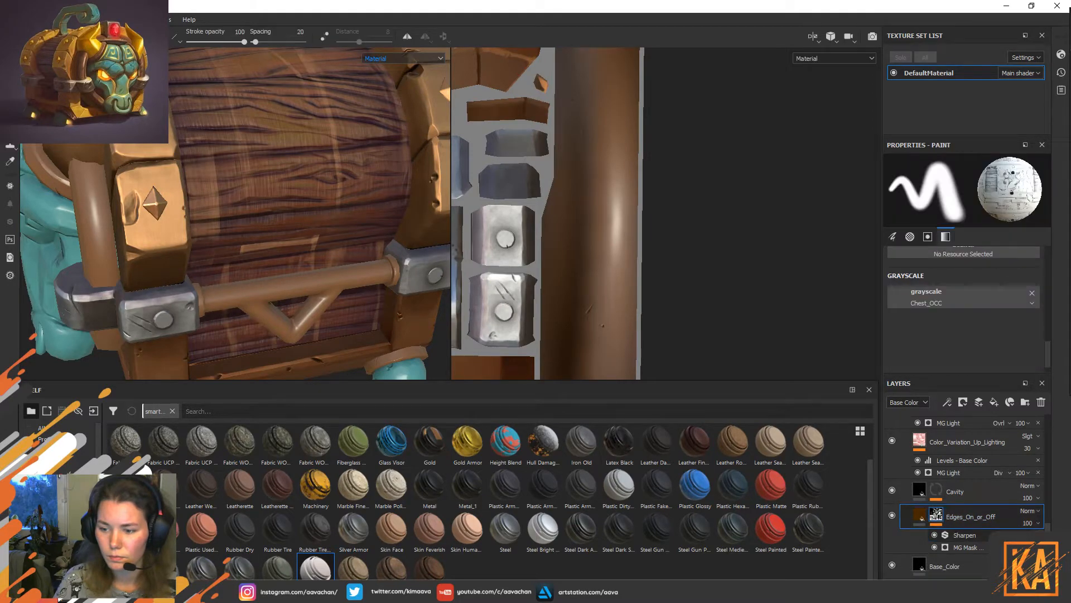
pyautogui.click(978, 547)
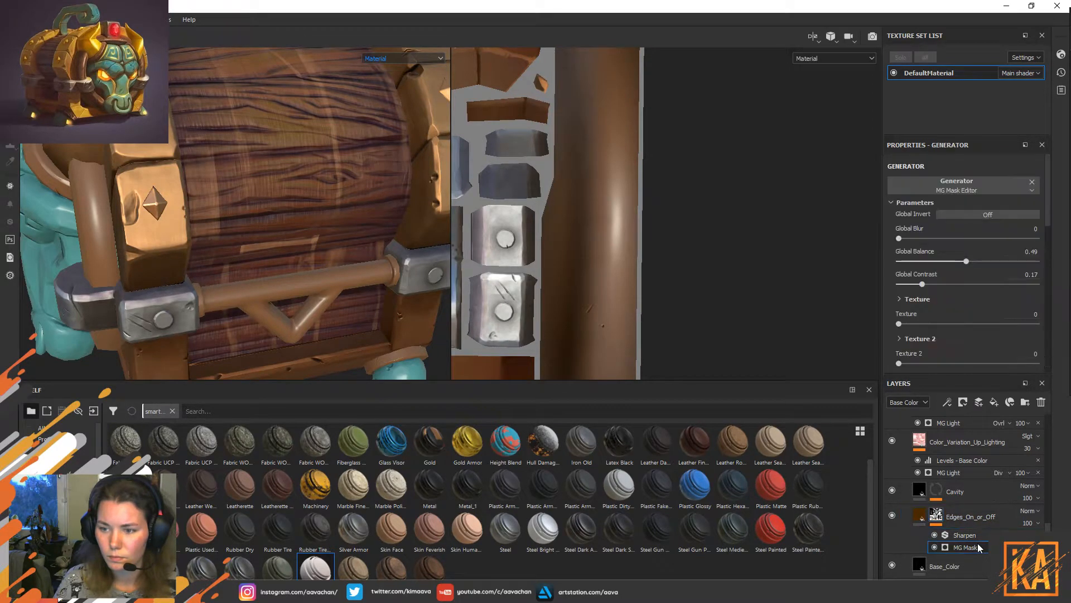
pyautogui.click(985, 219)
pyautogui.scroll(-5, 991, 289)
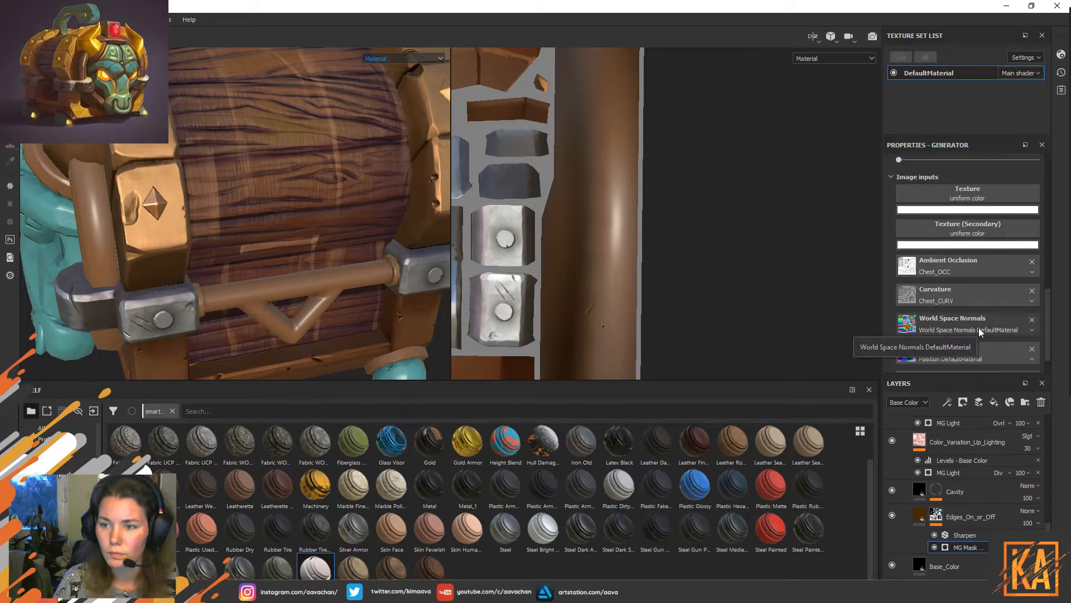
pyautogui.scroll(-1, 995, 312)
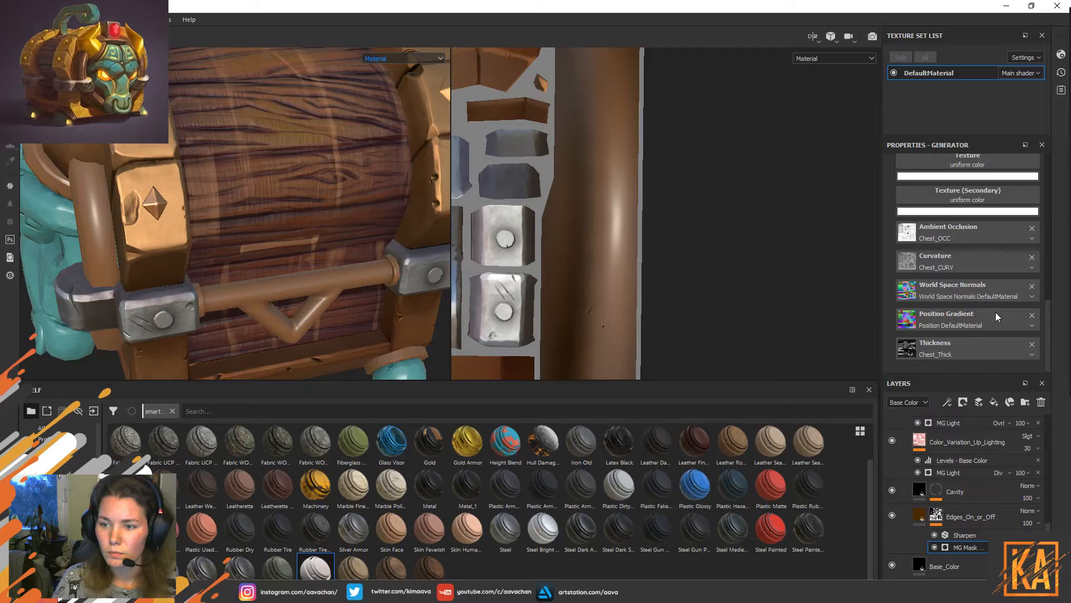
pyautogui.scroll(6, 966, 326)
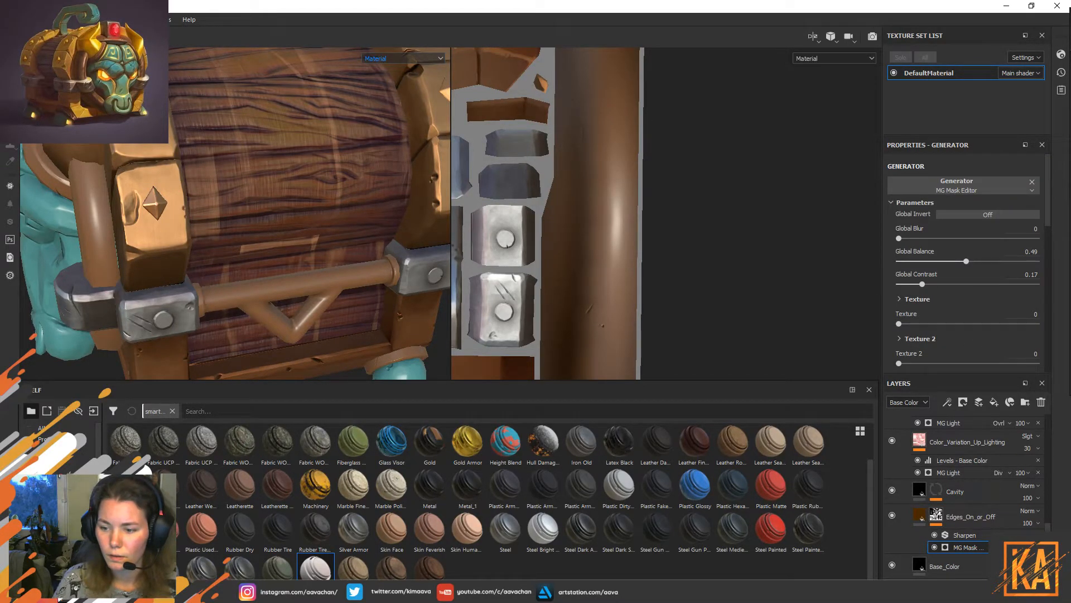
# Replace the Edges_On_or_Off mask's MG Mask Editor and Sharpen effects with a Mask Editor generator, and check the layer's effect on the planks.
pyautogui.click(934, 516)
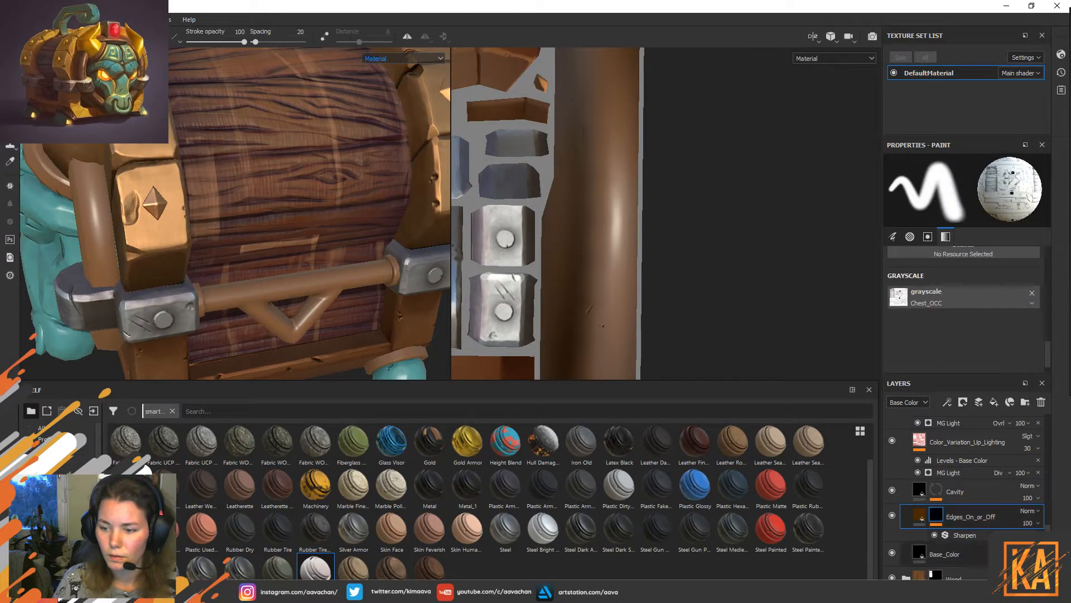
pyautogui.rightClick(941, 518)
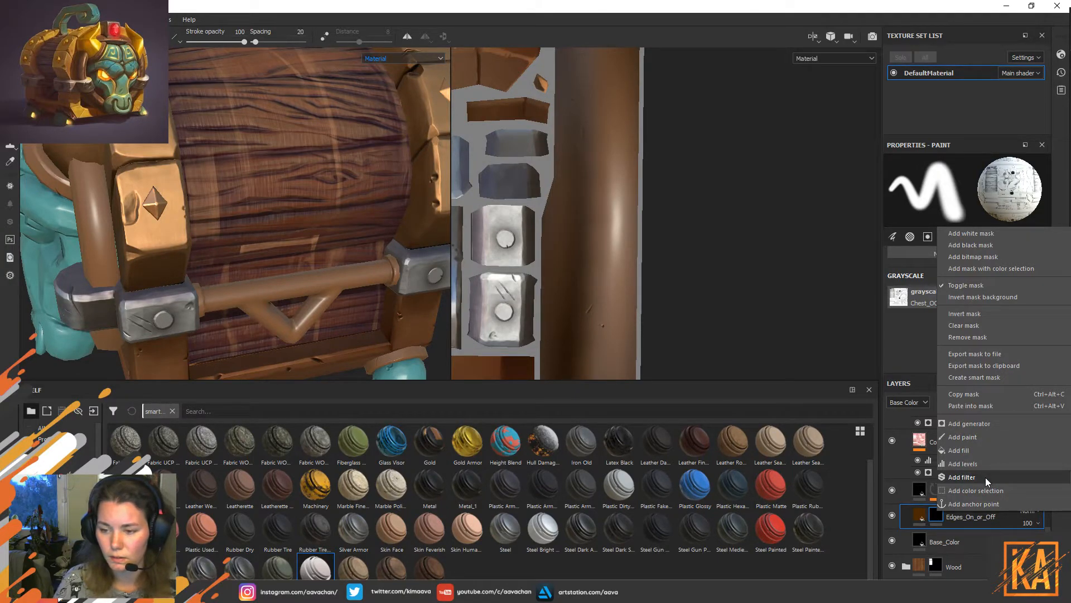
pyautogui.click(985, 422)
pyautogui.click(986, 189)
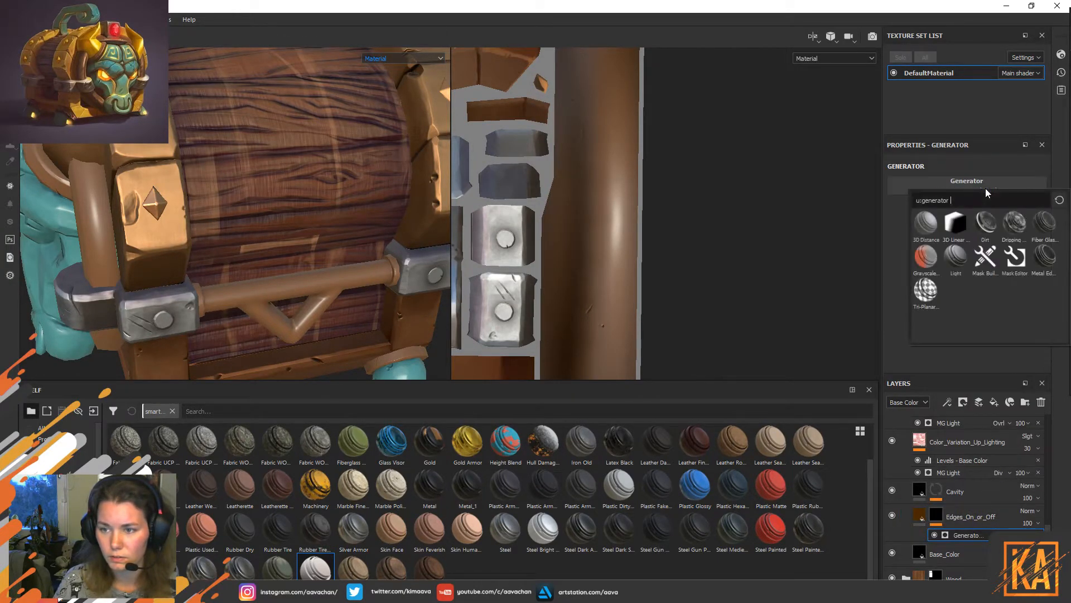
pyautogui.click(1016, 260)
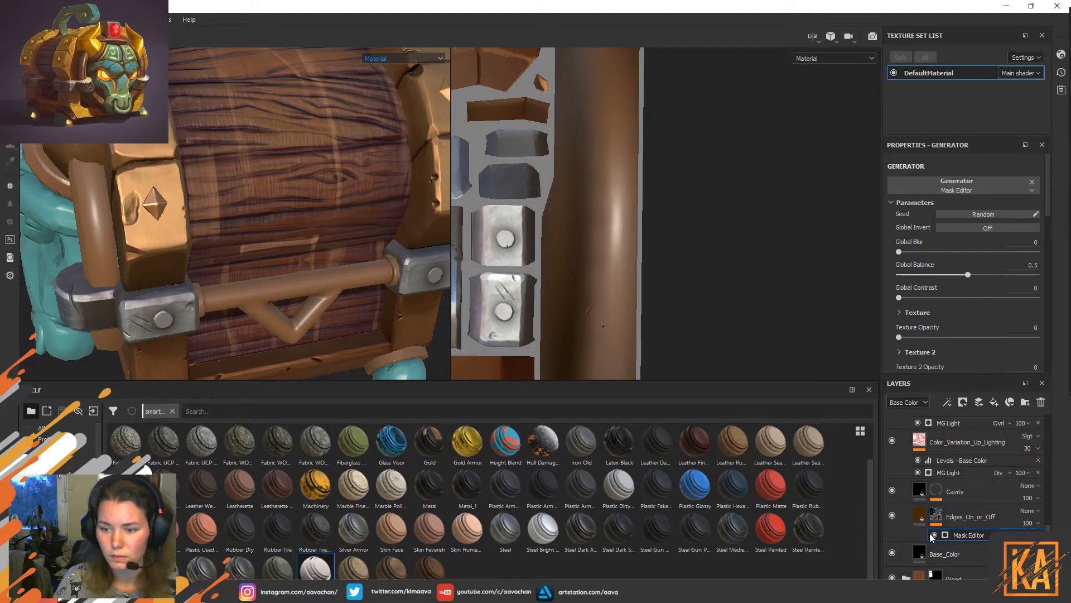
pyautogui.click(893, 514)
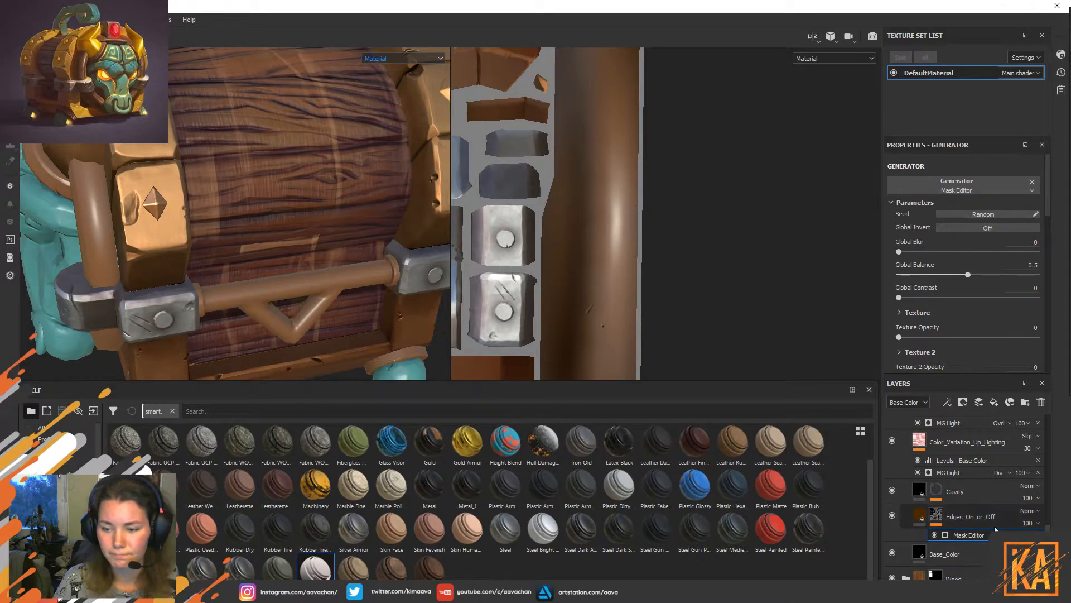
pyautogui.click(939, 516)
pyautogui.moveTo(939, 516)
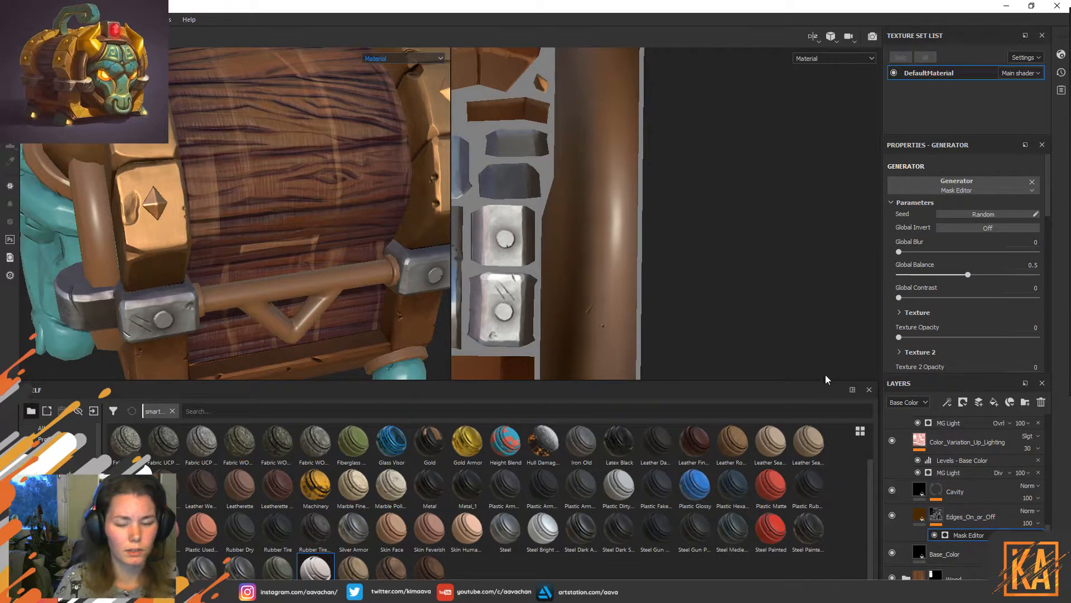
# Examine the chest's planks, handle and metal brackets from several angles with the new Edges_On_or_Off mask applied.
pyautogui.scroll(2, 962, 486)
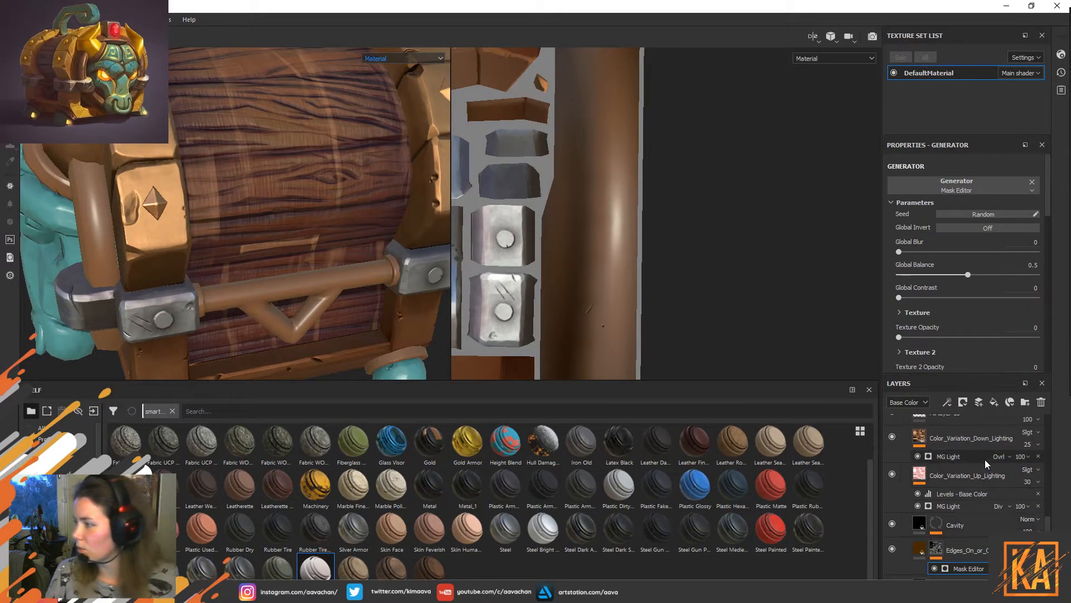
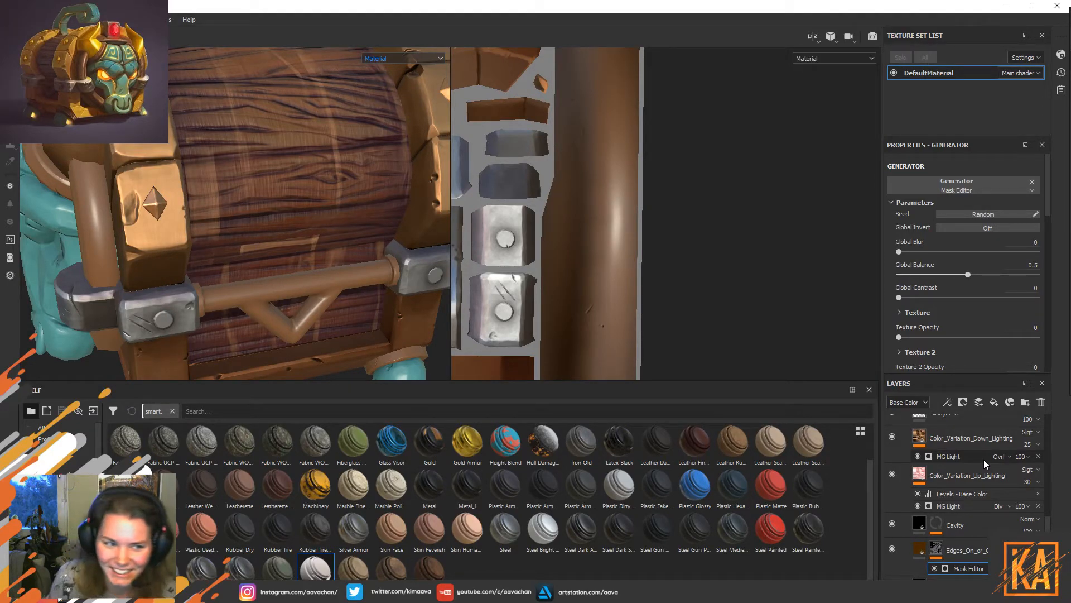
pyautogui.keyDown('alt'); pyautogui.moveTo(317, 216); pyautogui.dragTo(372, 265); pyautogui.keyUp('alt')
pyautogui.keyDown('alt'); pyautogui.moveTo(373, 265); pyautogui.dragTo(188, 182, button='right'); pyautogui.keyUp('alt')
pyautogui.keyDown('alt'); pyautogui.moveTo(189, 182); pyautogui.dragTo(320, 209); pyautogui.keyUp('alt')
pyautogui.keyDown('alt'); pyautogui.moveTo(319, 209); pyautogui.dragTo(466, 322, button='right'); pyautogui.keyUp('alt')
pyautogui.keyDown('alt'); pyautogui.moveTo(368, 282); pyautogui.dragTo(294, 280, button='middle'); pyautogui.keyUp('alt')
pyautogui.keyDown('alt'); pyautogui.moveTo(294, 280); pyautogui.dragTo(138, 207); pyautogui.keyUp('alt')
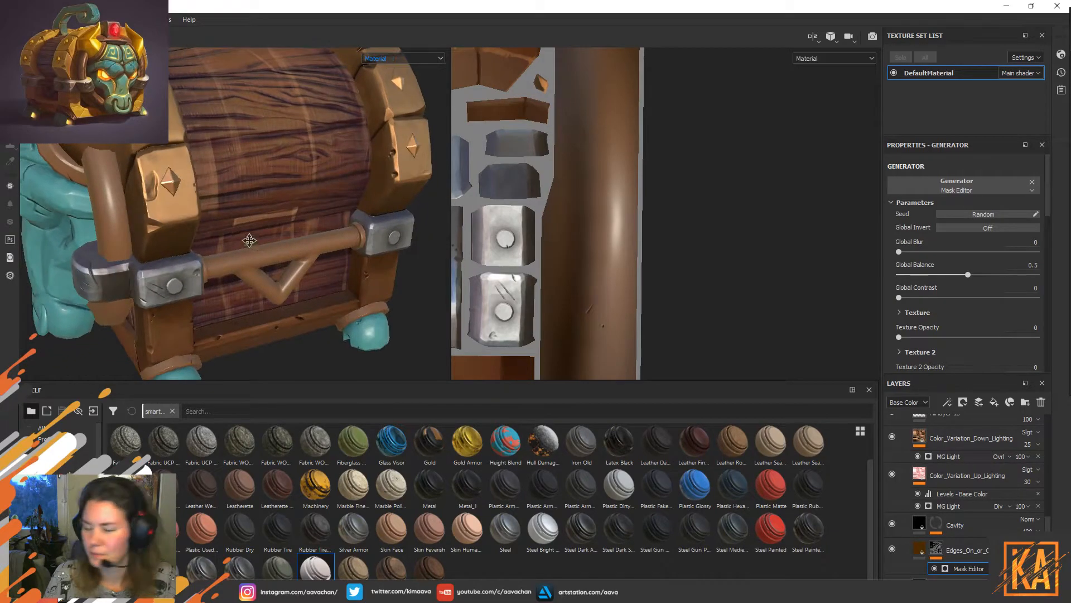
pyautogui.keyDown('alt'); pyautogui.moveTo(273, 241); pyautogui.dragTo(255, 239, button='middle'); pyautogui.keyUp('alt')
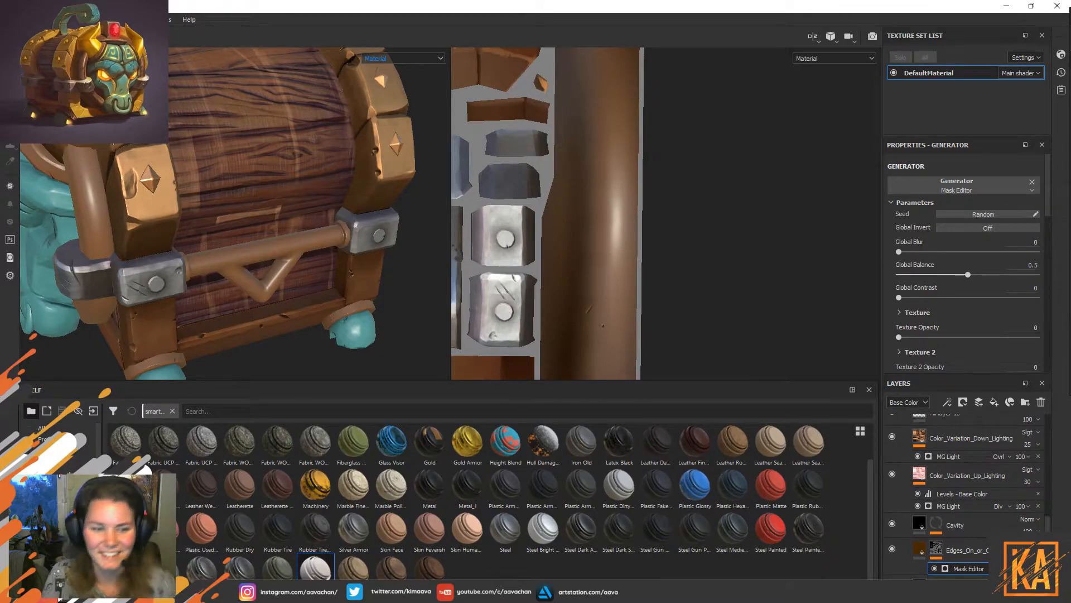
pyautogui.keyDown('alt'); pyautogui.moveTo(227, 344); pyautogui.dragTo(268, 240); pyautogui.keyUp('alt')
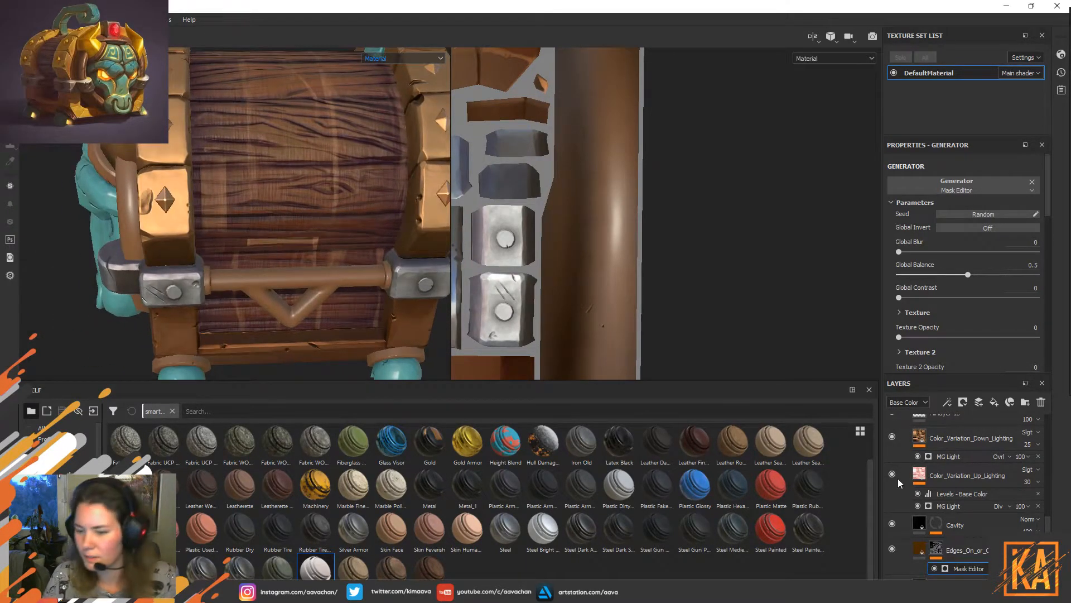
# Compare the wood with the Cavity, Color_Variation_Up_Lighting and Color_Variation_Down_Lighting layers hidden and shown one at a time.
pyautogui.click(892, 524)
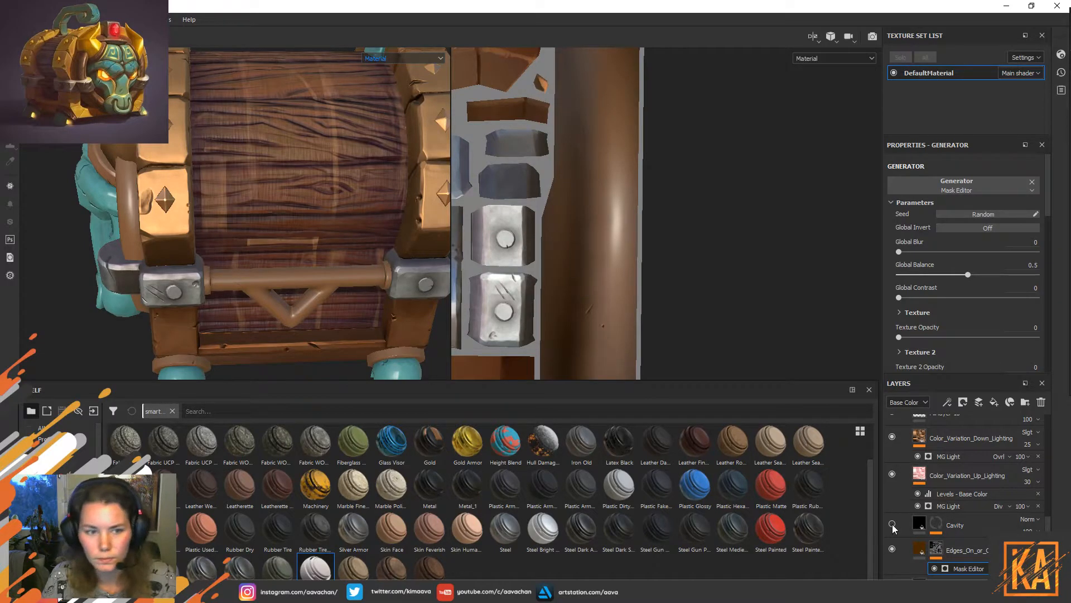
pyautogui.click(891, 472)
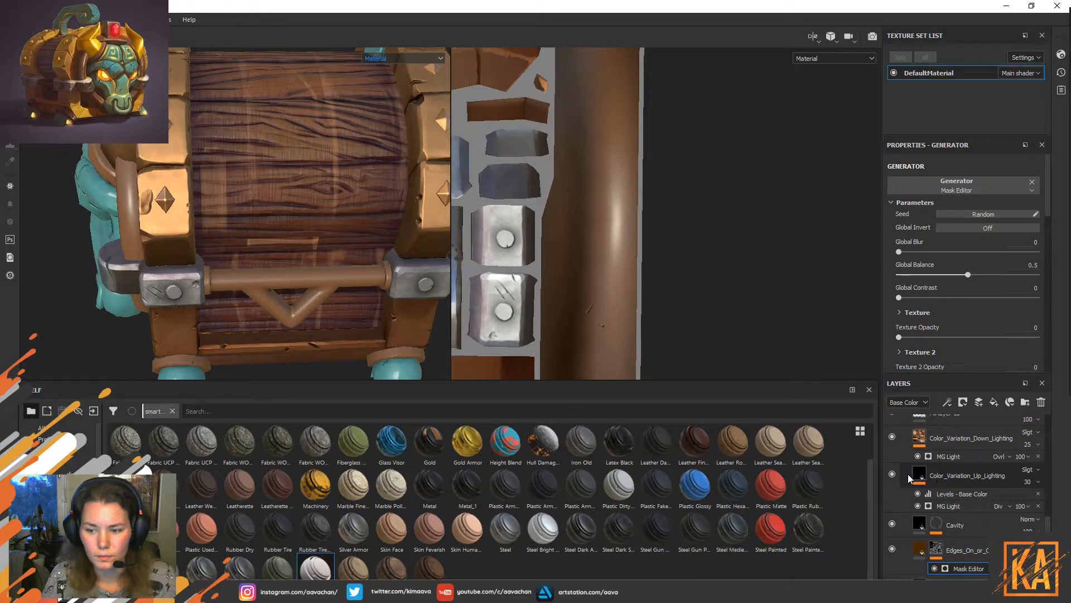
pyautogui.click(892, 475)
pyautogui.click(892, 475)
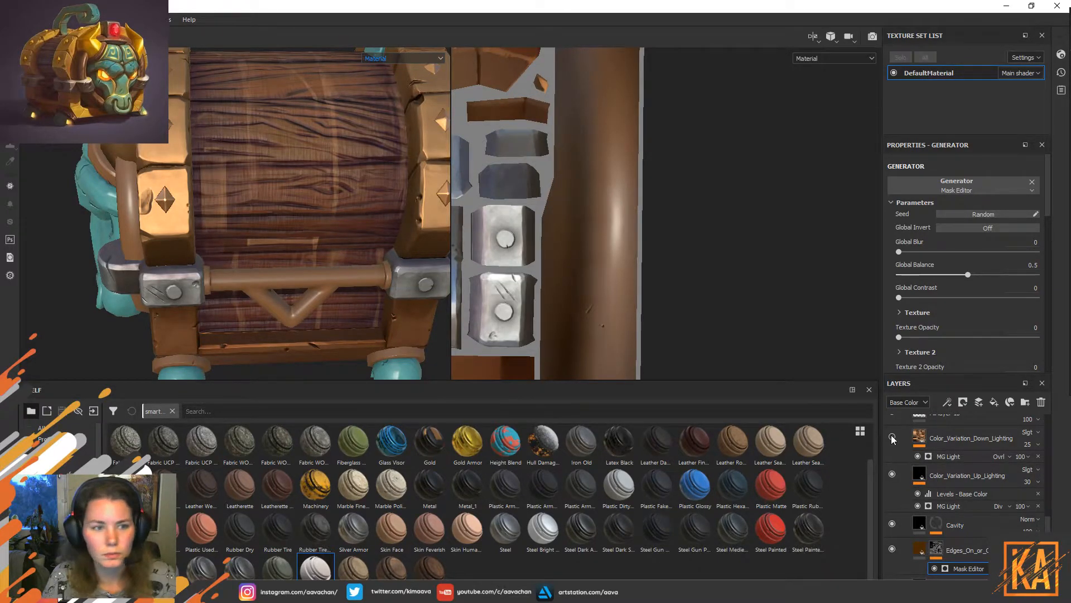
pyautogui.scroll(1, 892, 436)
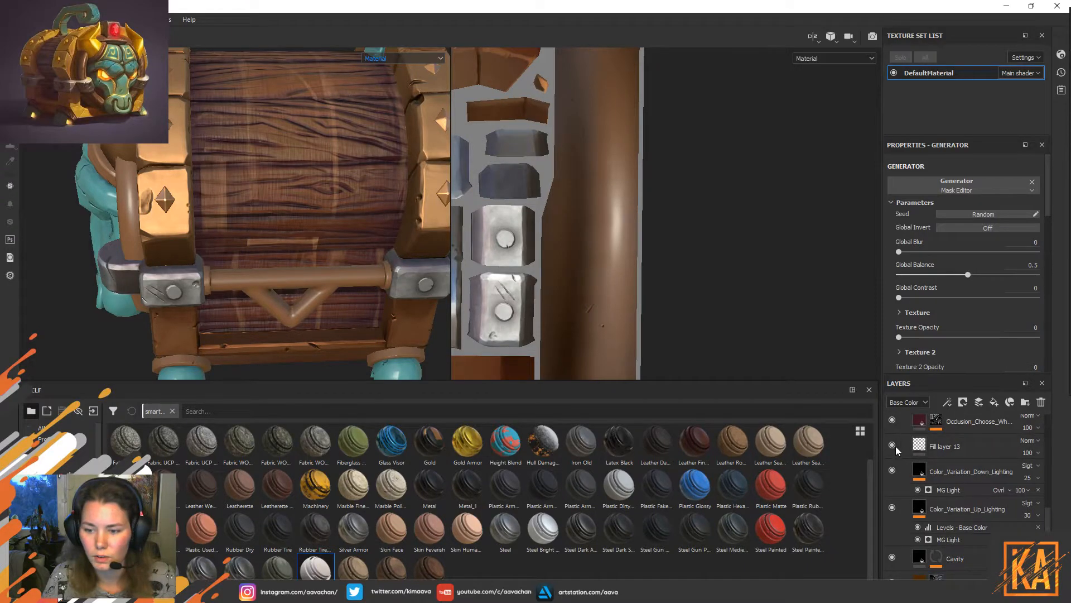
# Compare the wood with Fill layer 13 and the occlusion layer above it hidden and shown.
pyautogui.click(896, 446)
pyautogui.scroll(1, 898, 452)
pyautogui.click(891, 453)
pyautogui.click(892, 454)
pyautogui.click(891, 453)
pyautogui.click(891, 454)
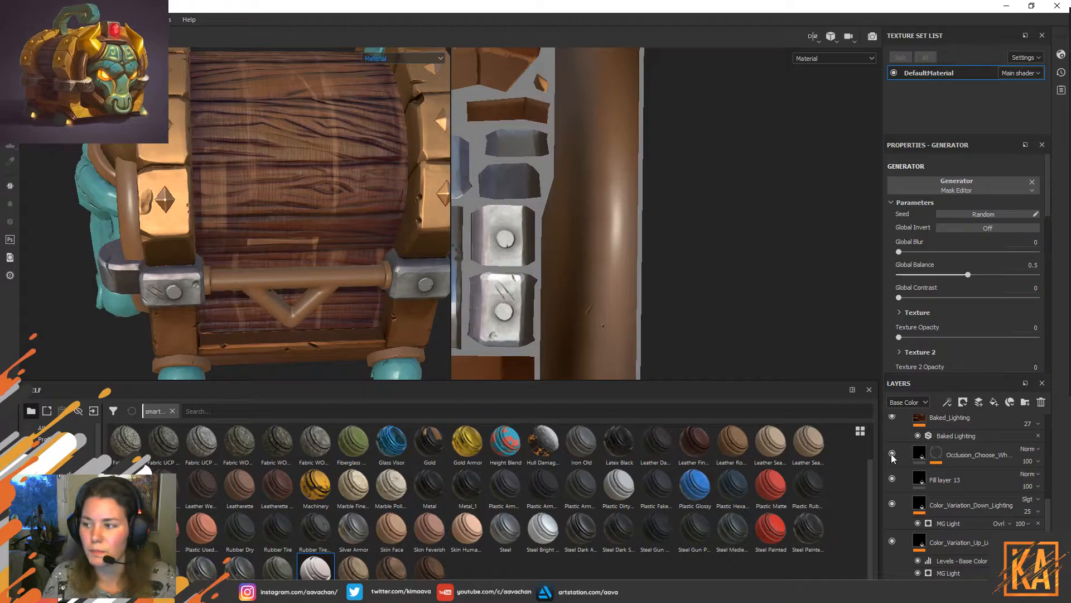
# Check the Baked_Lighting layer and compare the planks with the Wood_Extra_Details folder hidden and shown.
pyautogui.scroll(1, 891, 453)
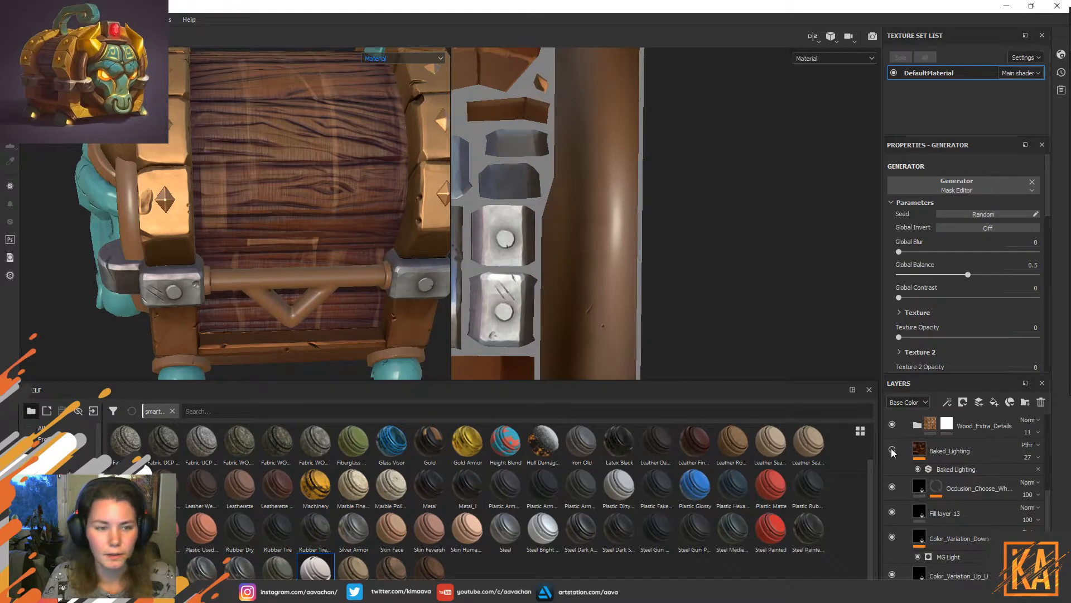
pyautogui.scroll(1, 891, 448)
pyautogui.click(891, 458)
pyautogui.click(891, 458)
pyautogui.click(892, 458)
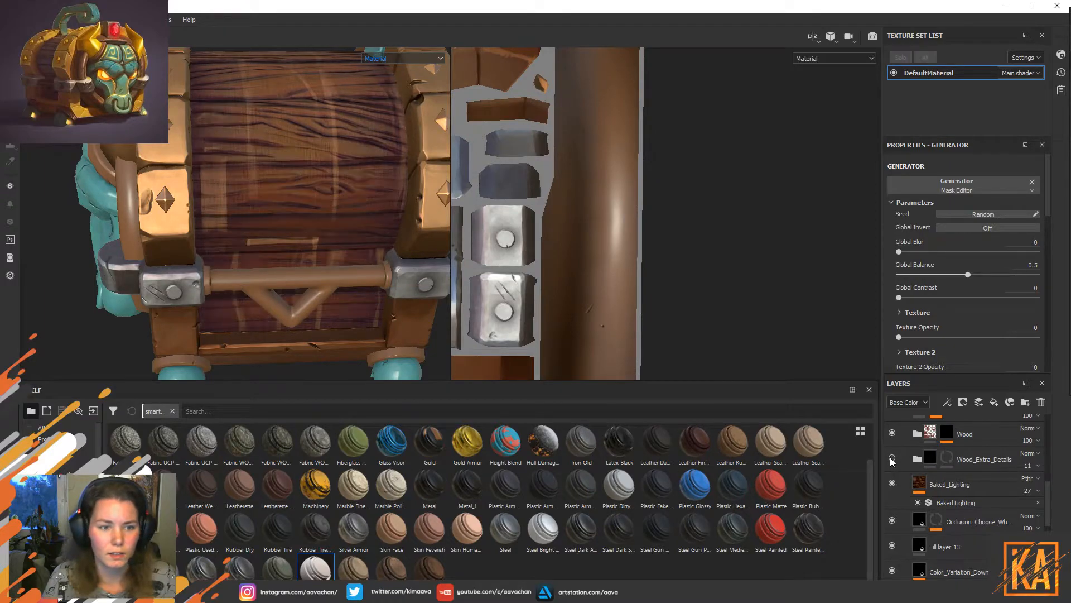
pyautogui.click(892, 458)
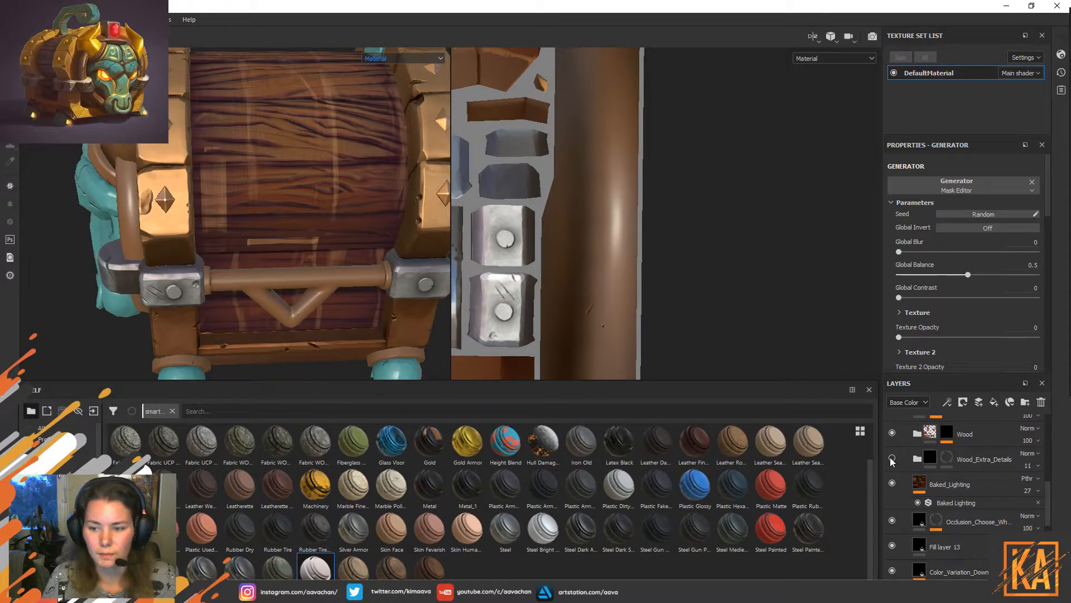
pyautogui.click(891, 458)
# Expand the Wood_Extra_Details folder and its Wood subfolder, and review the paint settings of the Grunge 3 mask.
pyautogui.click(918, 459)
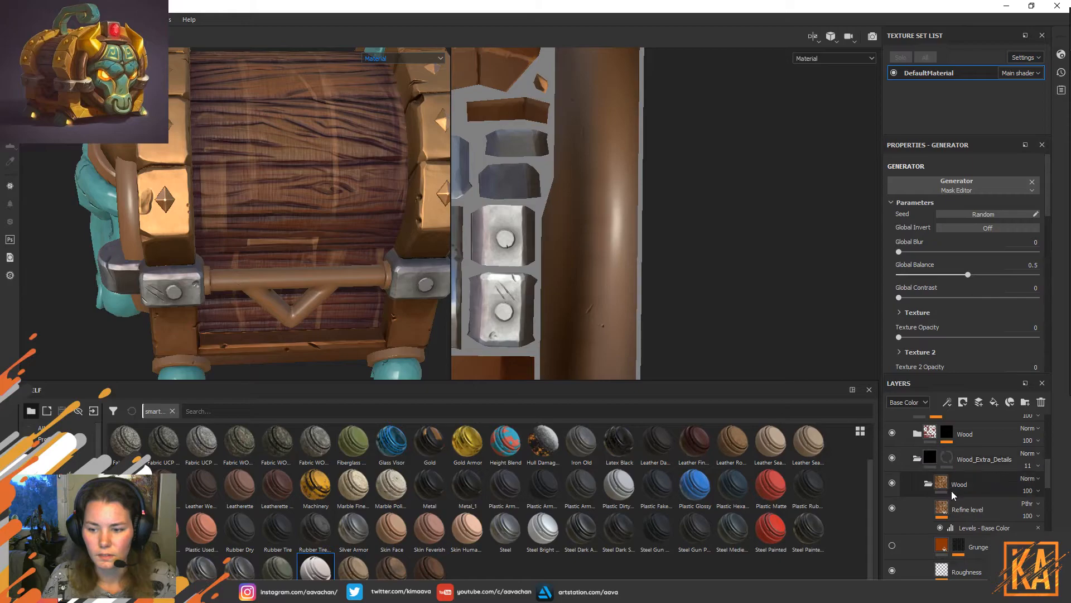
pyautogui.click(927, 484)
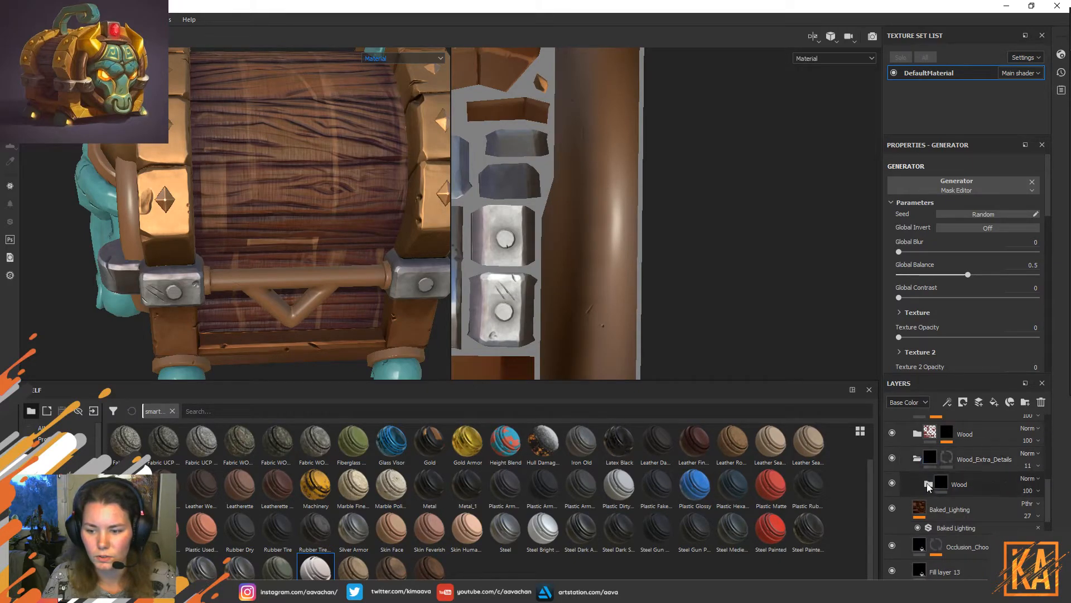
pyautogui.click(927, 484)
pyautogui.scroll(-2, 948, 483)
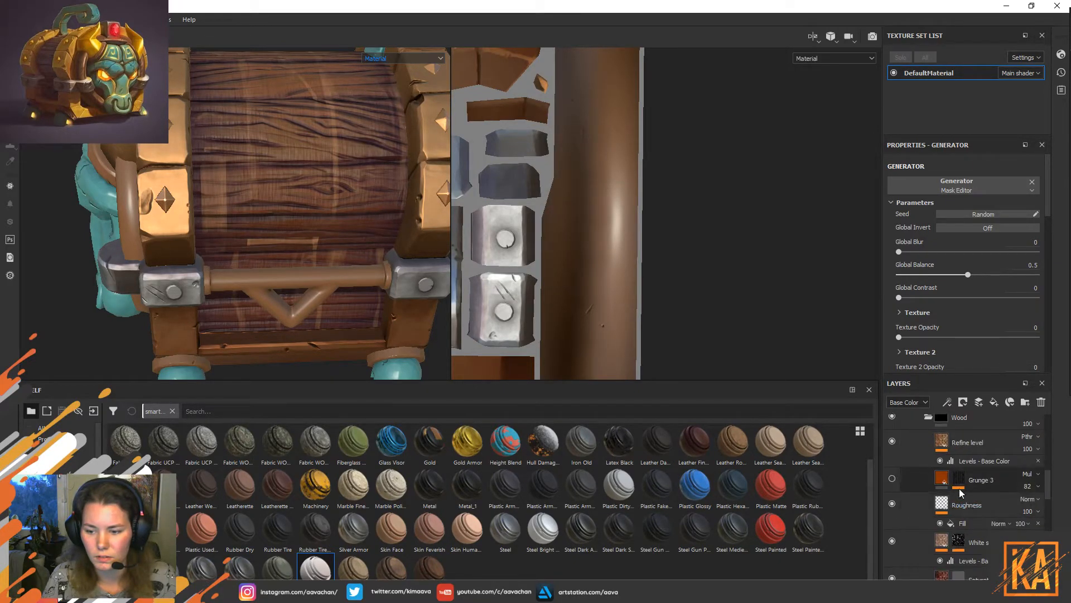
pyautogui.click(957, 481)
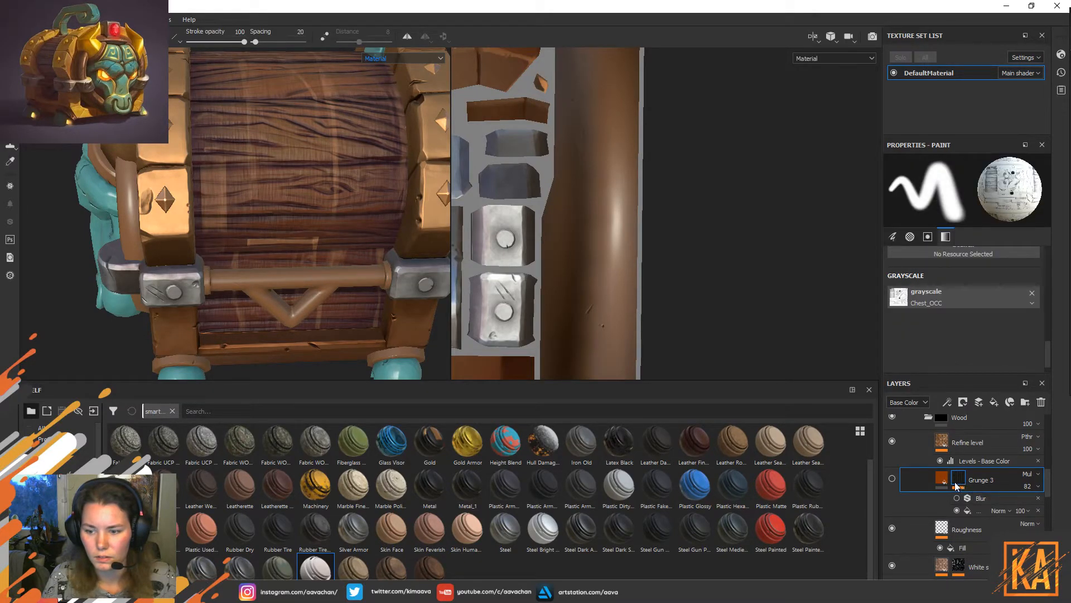
pyautogui.scroll(10, 999, 343)
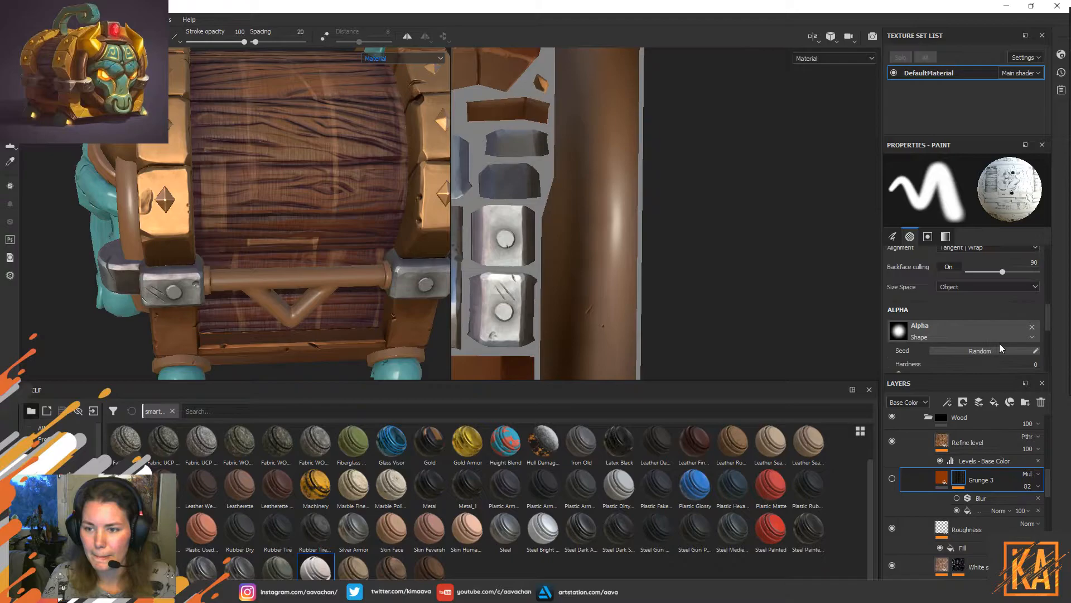
pyautogui.scroll(-4, 999, 343)
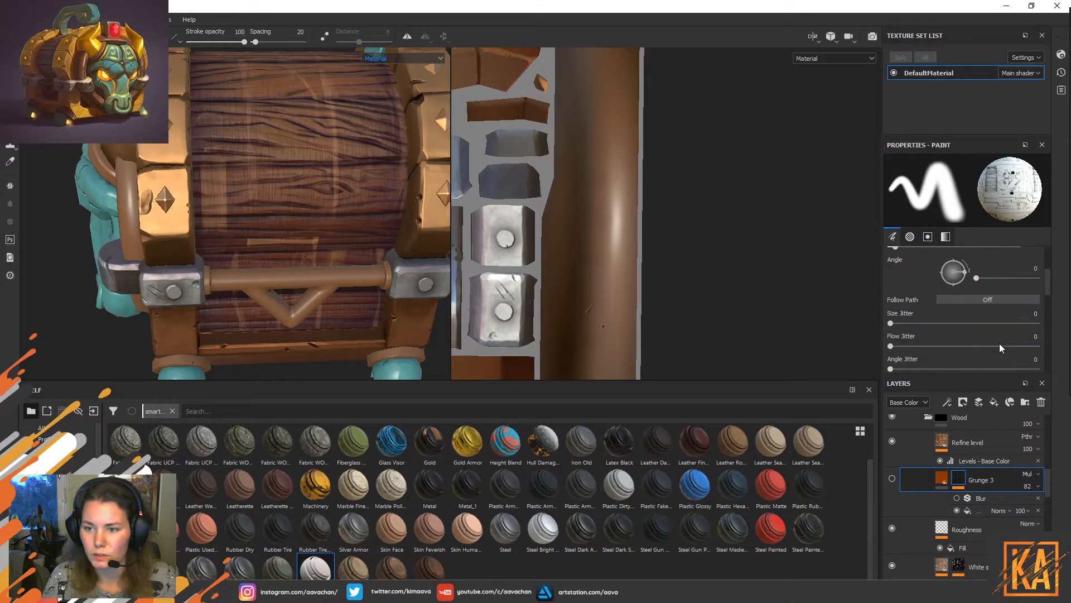
pyautogui.scroll(-2, 999, 344)
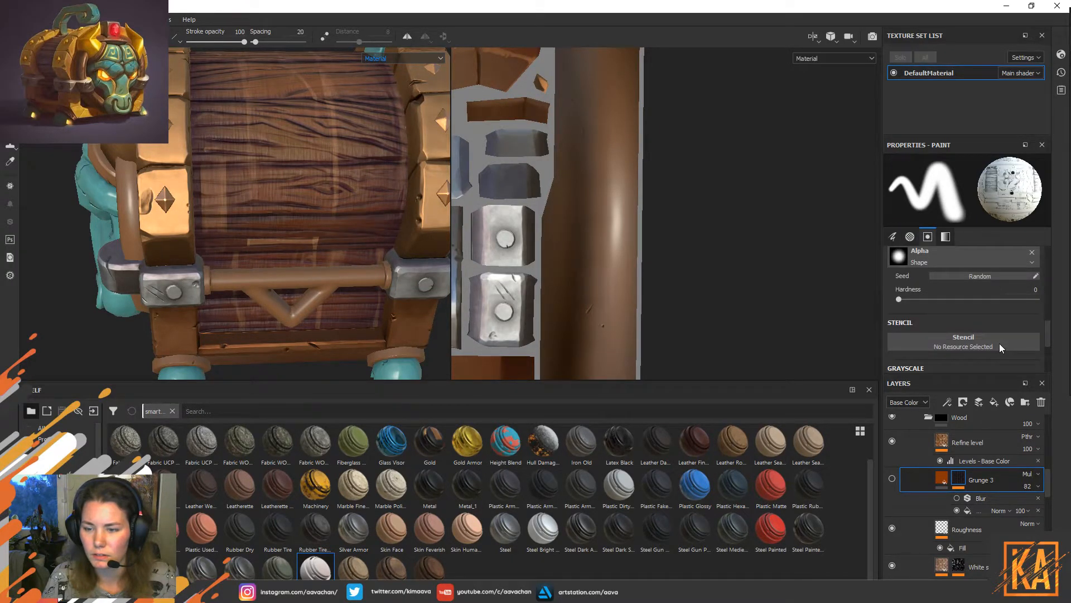
pyautogui.scroll(-2, 999, 343)
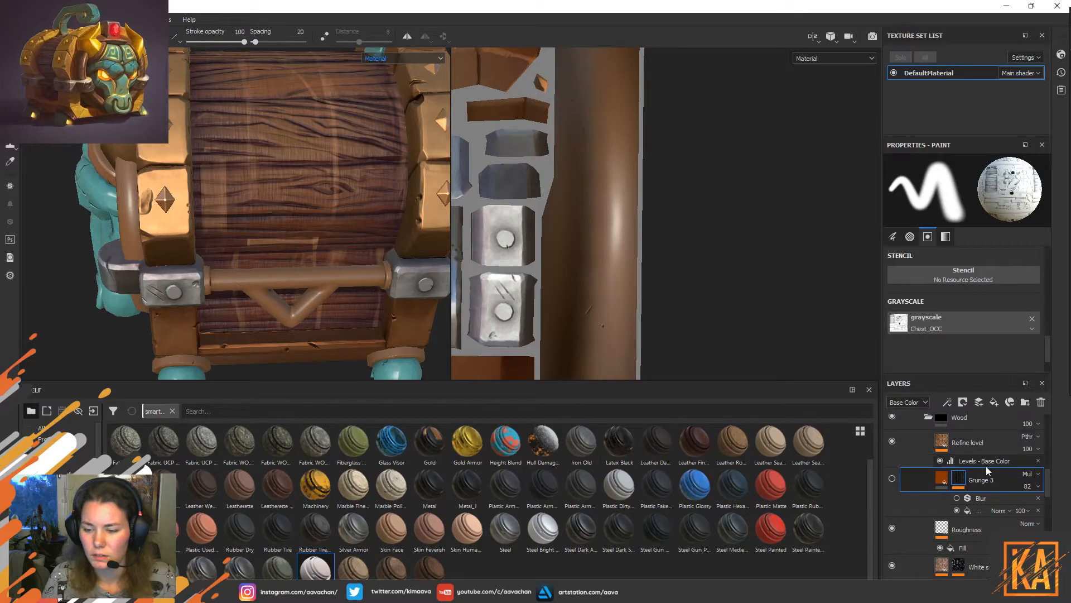
# Adjust the UV rotation of the Wood 01 fill in the Grunge 3 mask to about 92.
pyautogui.click(986, 510)
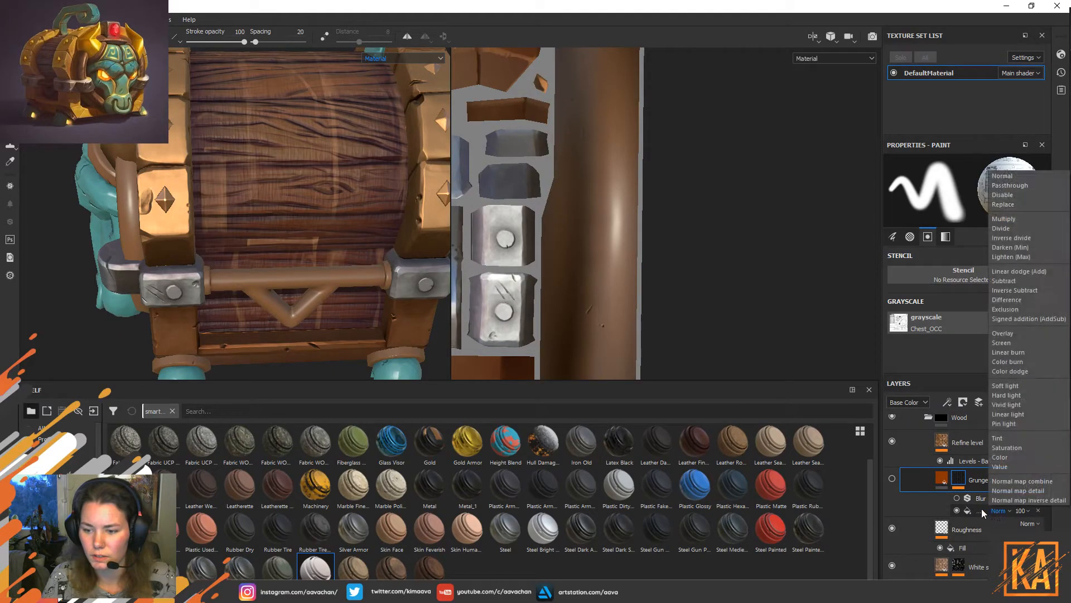
pyautogui.click(980, 508)
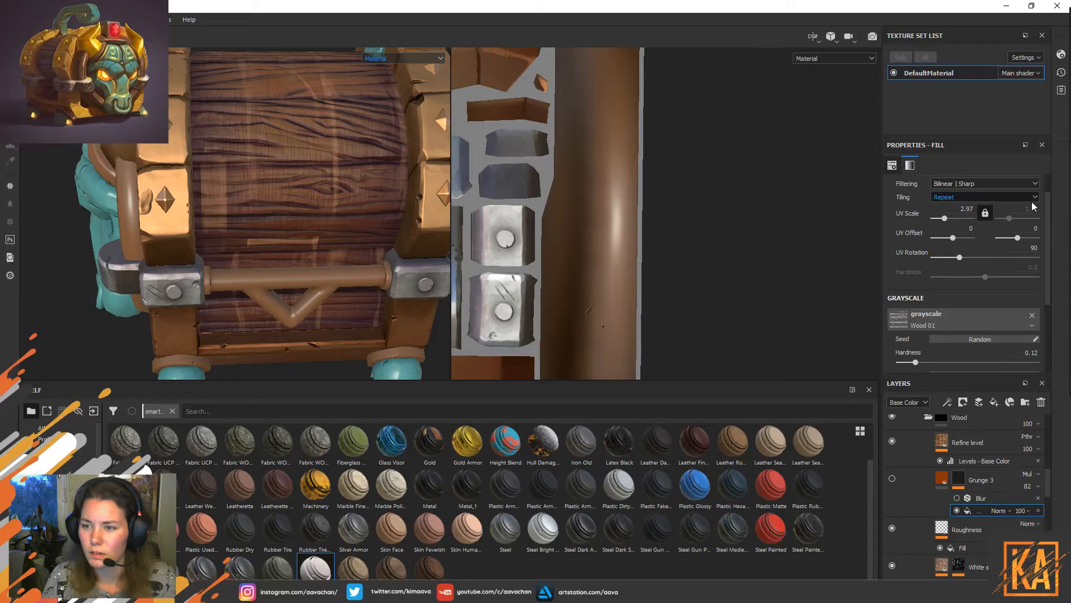
pyautogui.moveTo(959, 257); pyautogui.dragTo(928, 258)
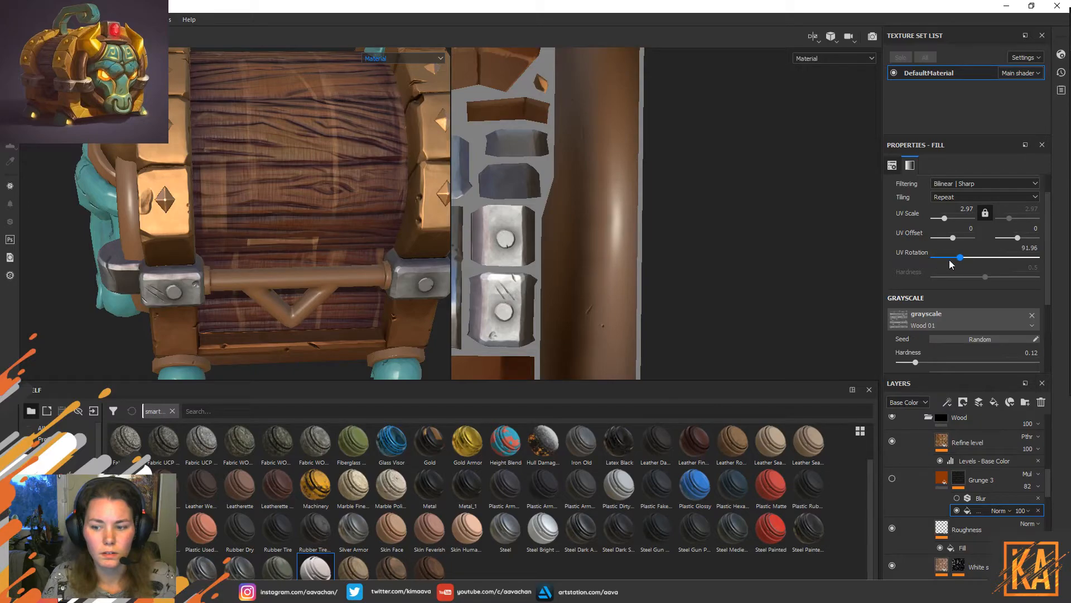
# Inspect the Grunge 3 mask and the settings of the Refine level, Roughness and White stains layers in the Wood subfolder.
pyautogui.click(960, 481)
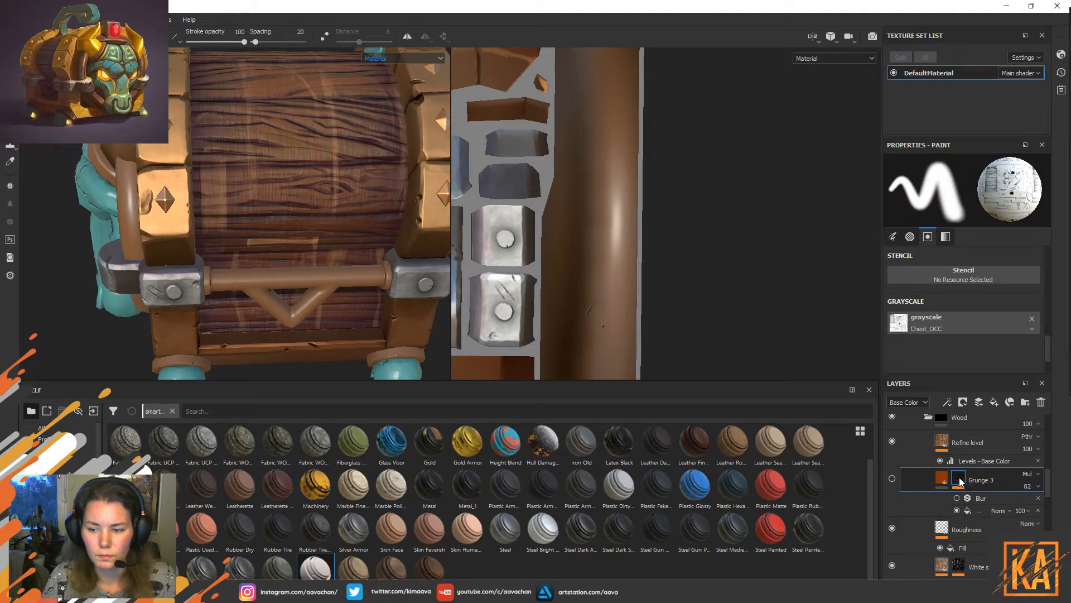
pyautogui.click(962, 443)
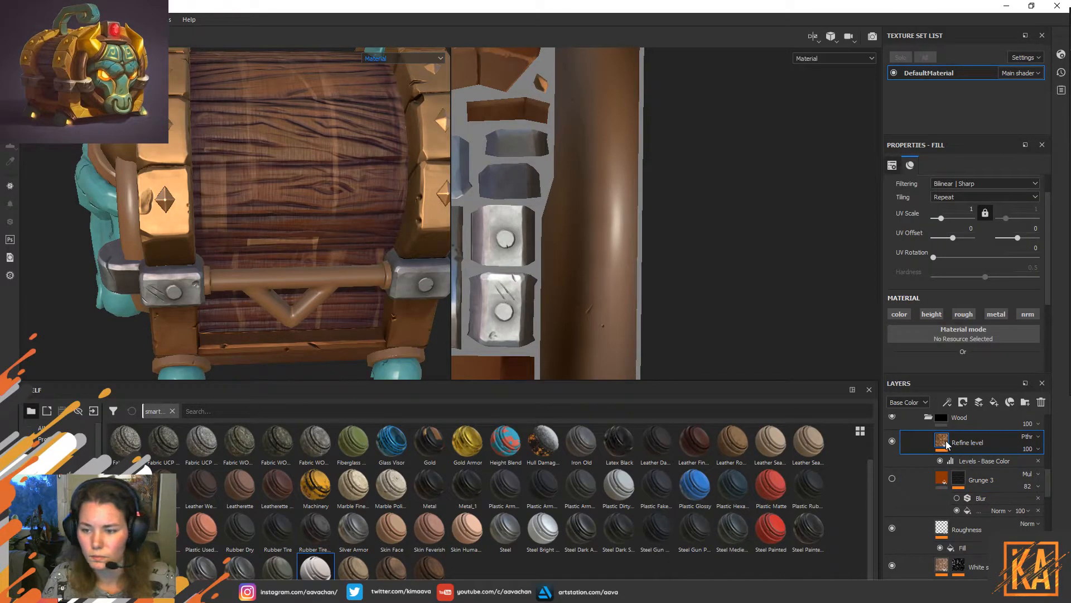
pyautogui.click(972, 463)
pyautogui.click(967, 452)
pyautogui.scroll(-2, 979, 455)
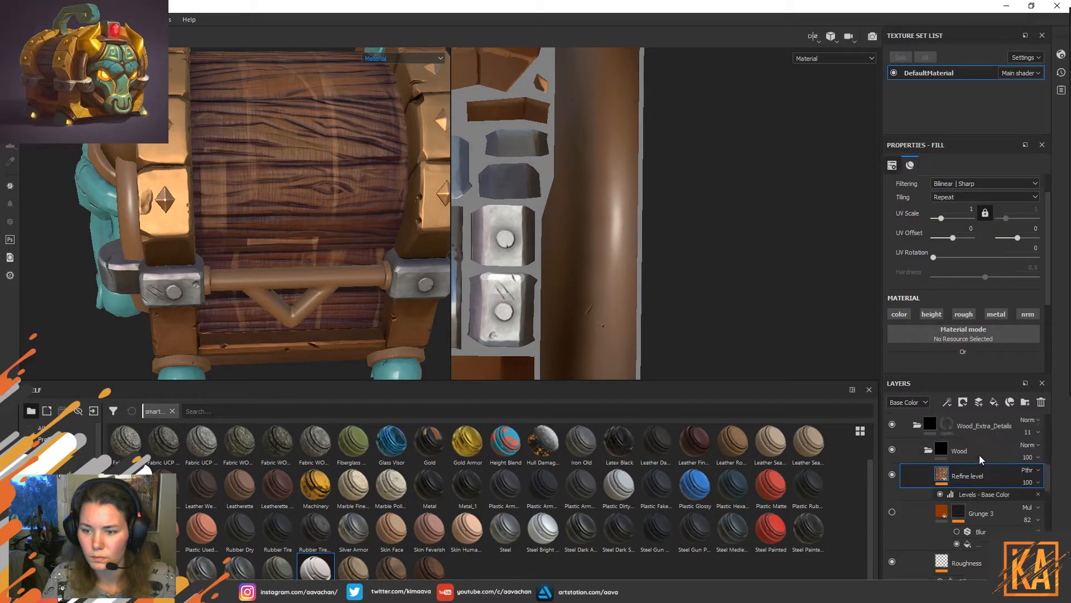
pyautogui.click(945, 466)
pyautogui.click(944, 466)
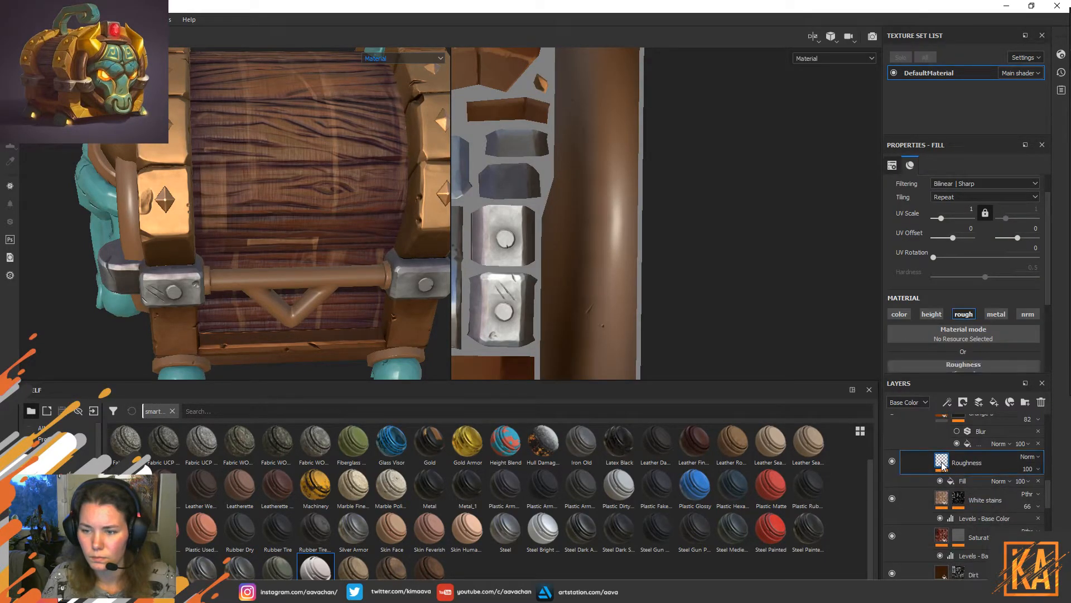
pyautogui.click(959, 499)
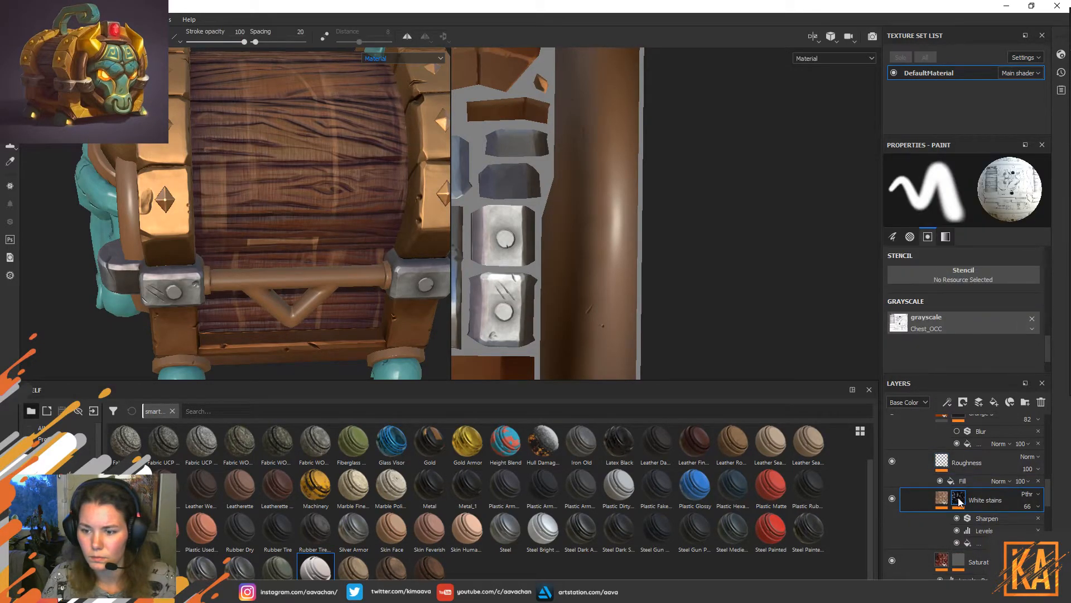
pyautogui.click(943, 500)
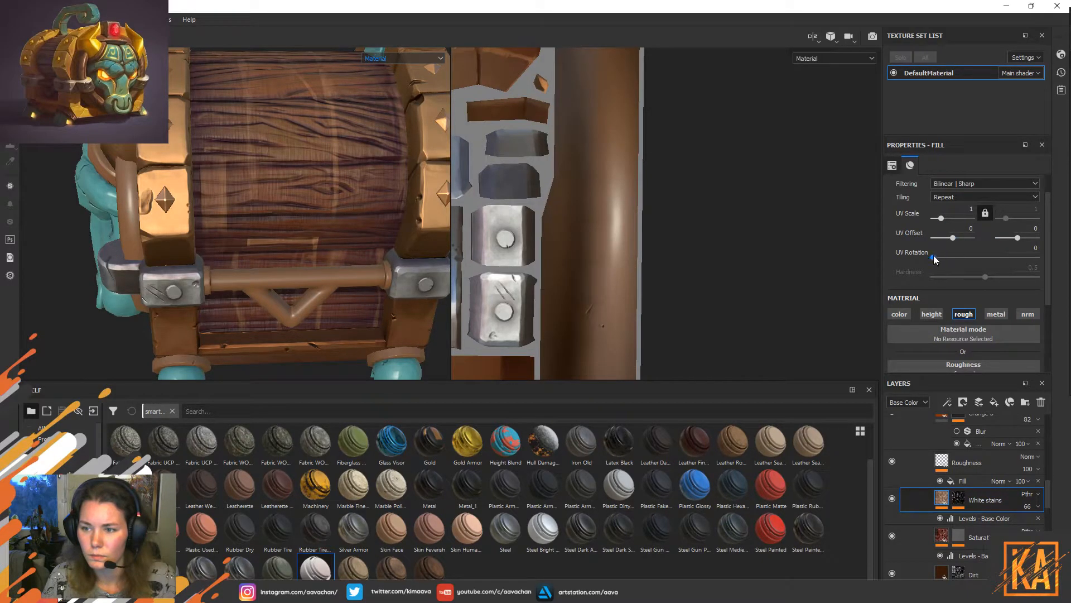
# Compare the planks with the Wood subfolder's Grunge 2, Dust, Dirt and Saturation layers hidden and shown.
pyautogui.scroll(-1, 982, 530)
pyautogui.scroll(-4, 982, 530)
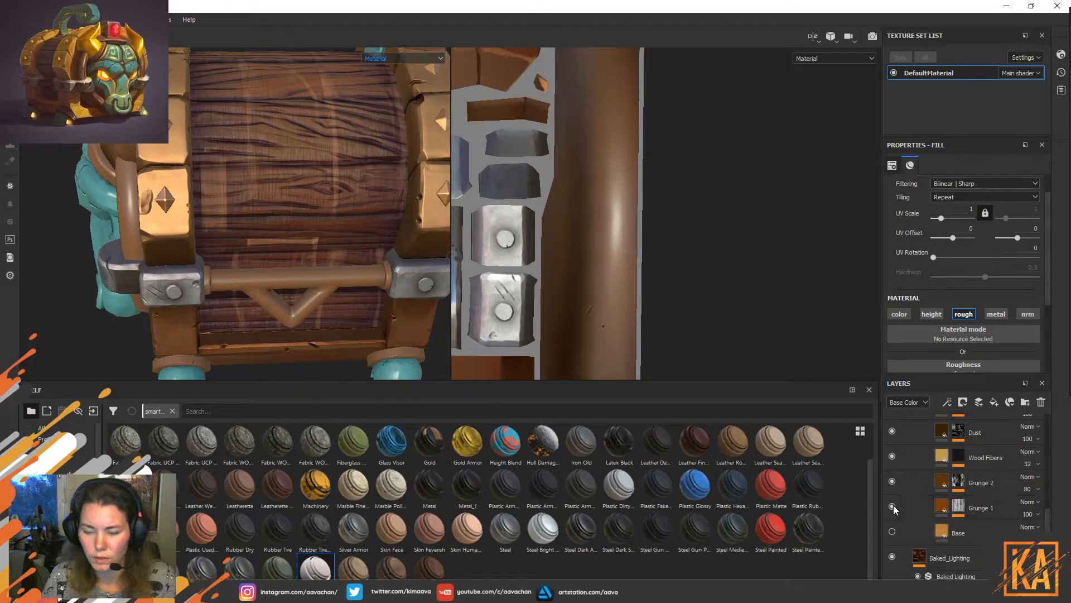
pyautogui.click(891, 482)
pyautogui.click(891, 482)
pyautogui.click(892, 433)
pyautogui.click(892, 433)
pyautogui.scroll(1, 909, 458)
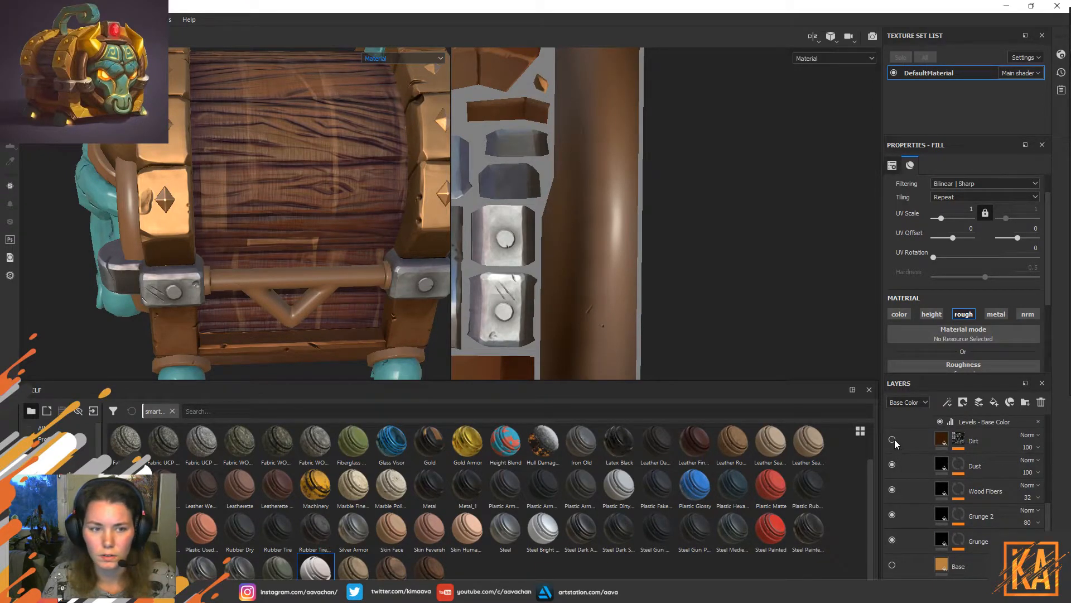
pyautogui.scroll(1, 912, 456)
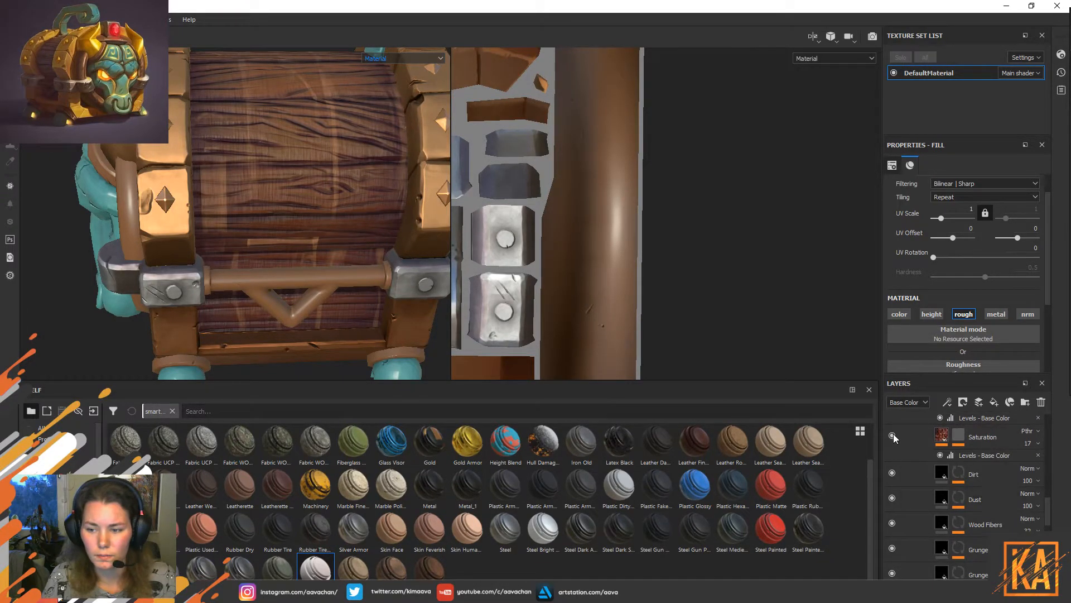
pyautogui.scroll(1, 919, 485)
pyautogui.scroll(1, 910, 468)
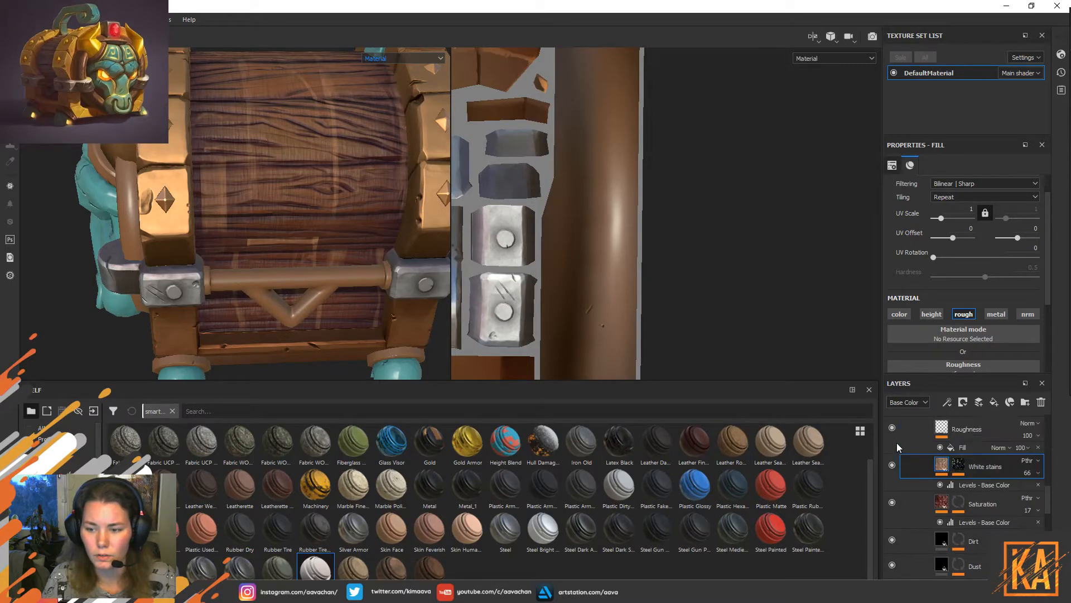
pyautogui.scroll(1, 916, 489)
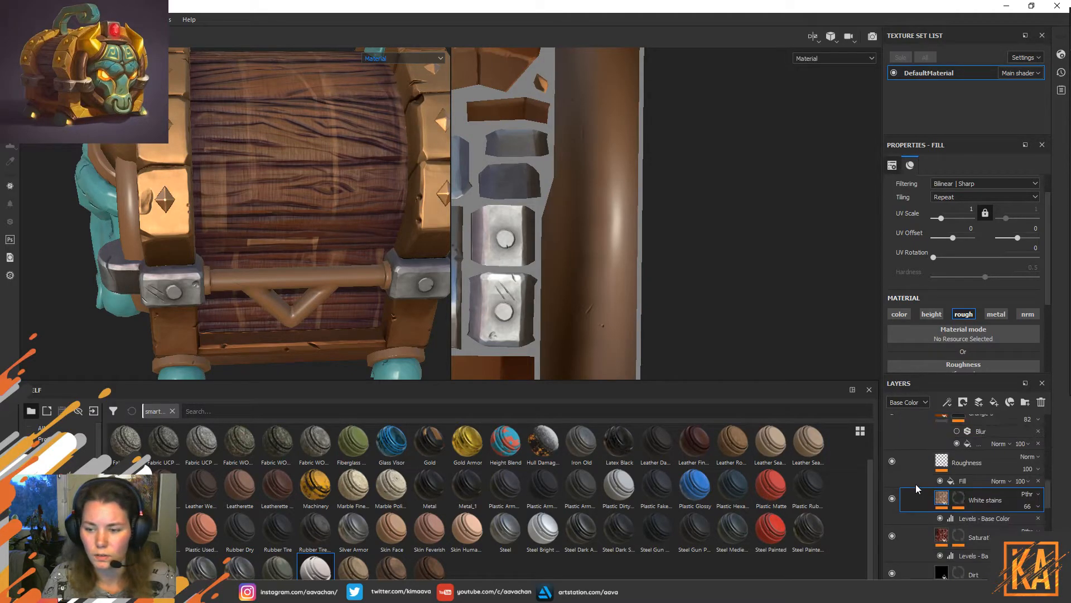
# Inspect the Moisture noise fill of the Roughness layer and compare the planks with that layer hidden and shown.
pyautogui.click(983, 467)
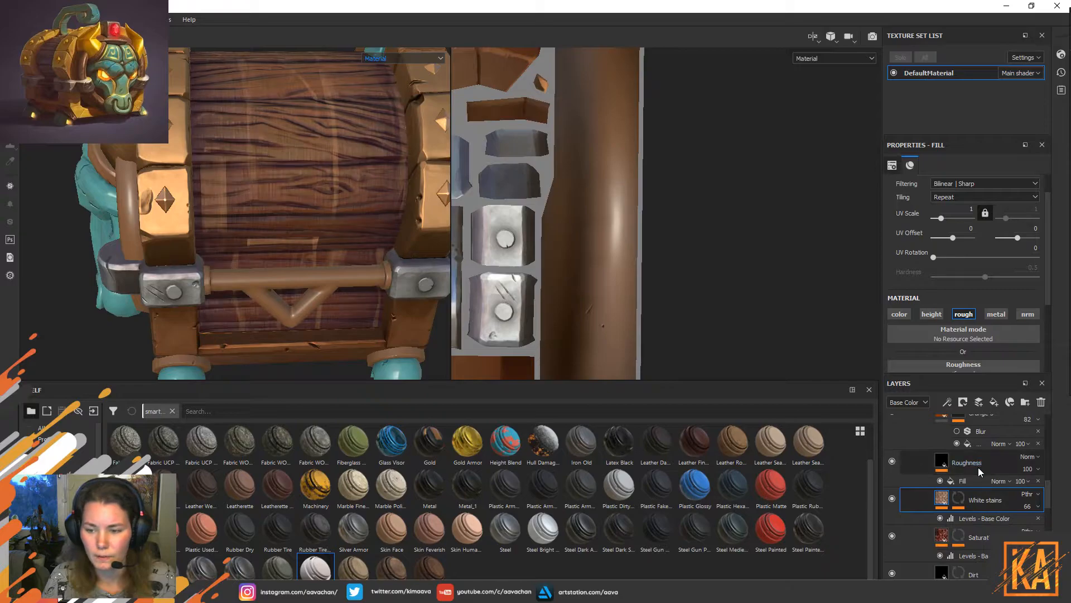
pyautogui.click(977, 481)
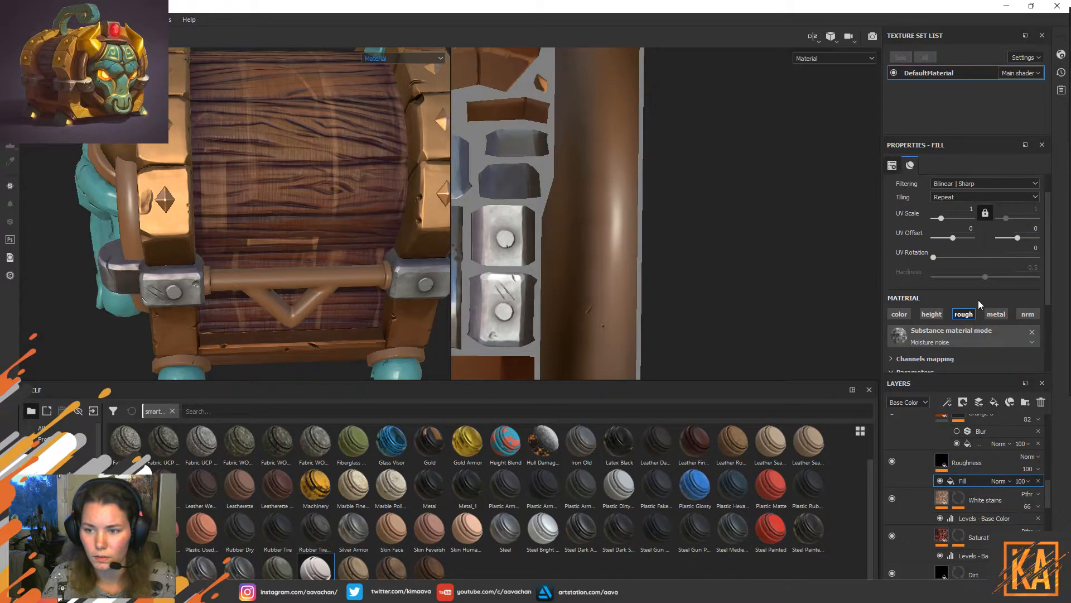
pyautogui.moveTo(934, 257); pyautogui.dragTo(905, 259)
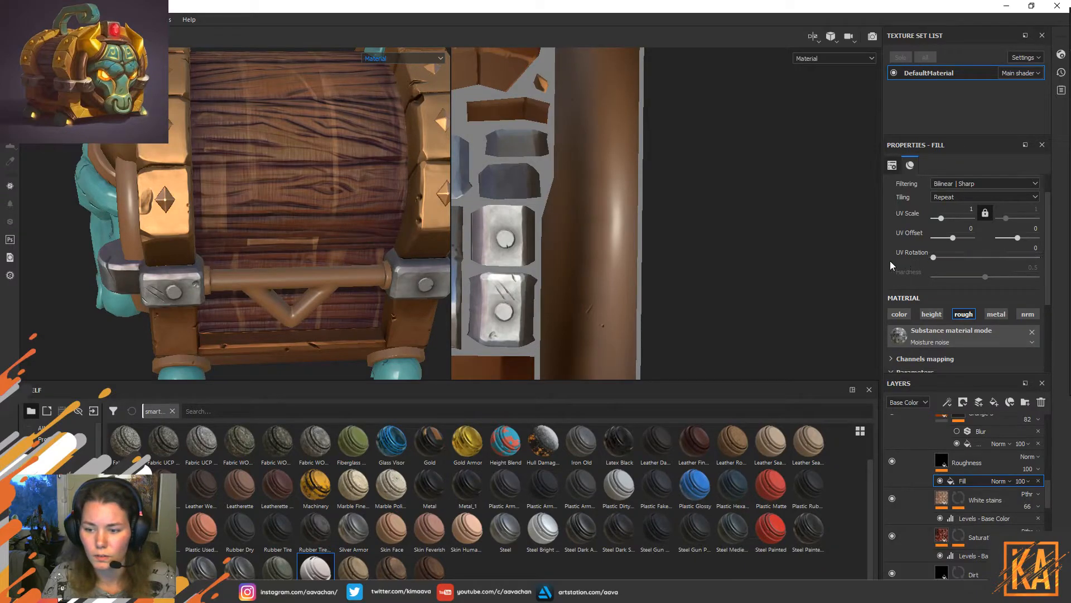
pyautogui.click(892, 462)
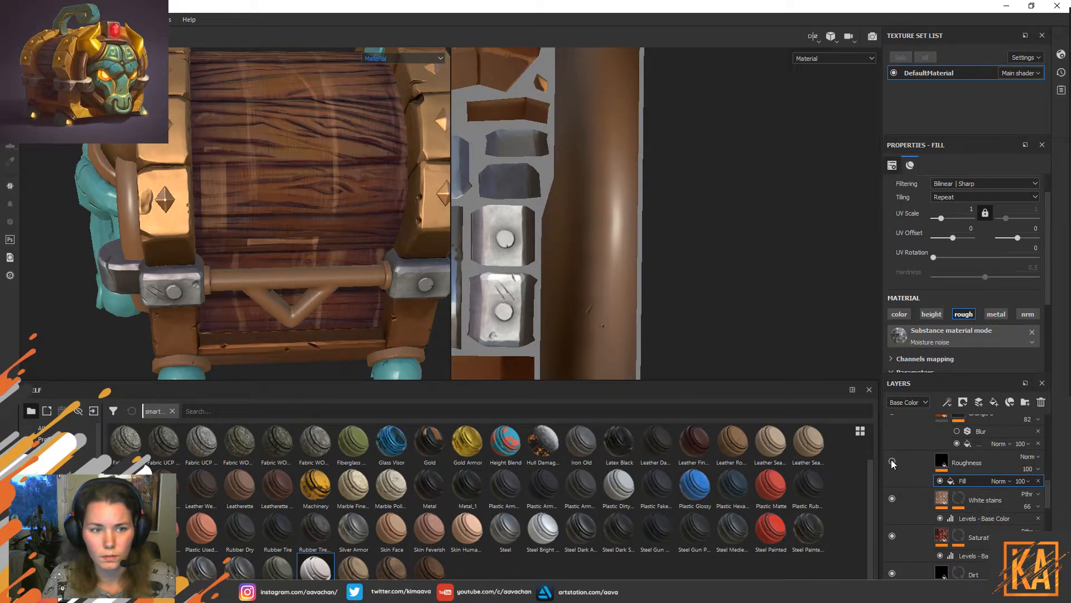
pyautogui.click(892, 461)
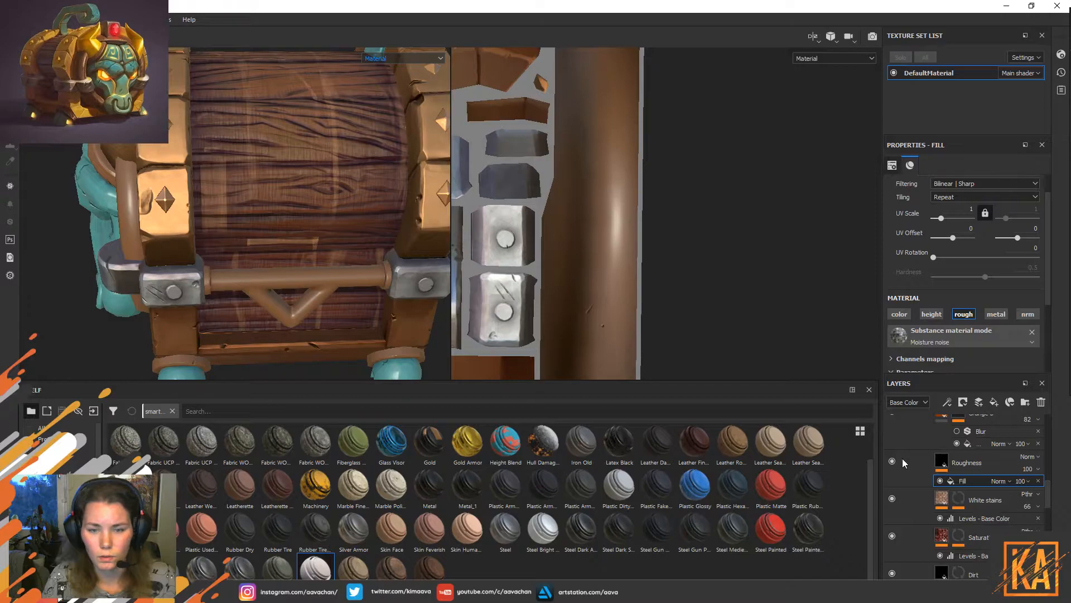
# Set the UV rotation of the Moisture noise fill in the Roughness layer to 90.
pyautogui.scroll(-4, 956, 300)
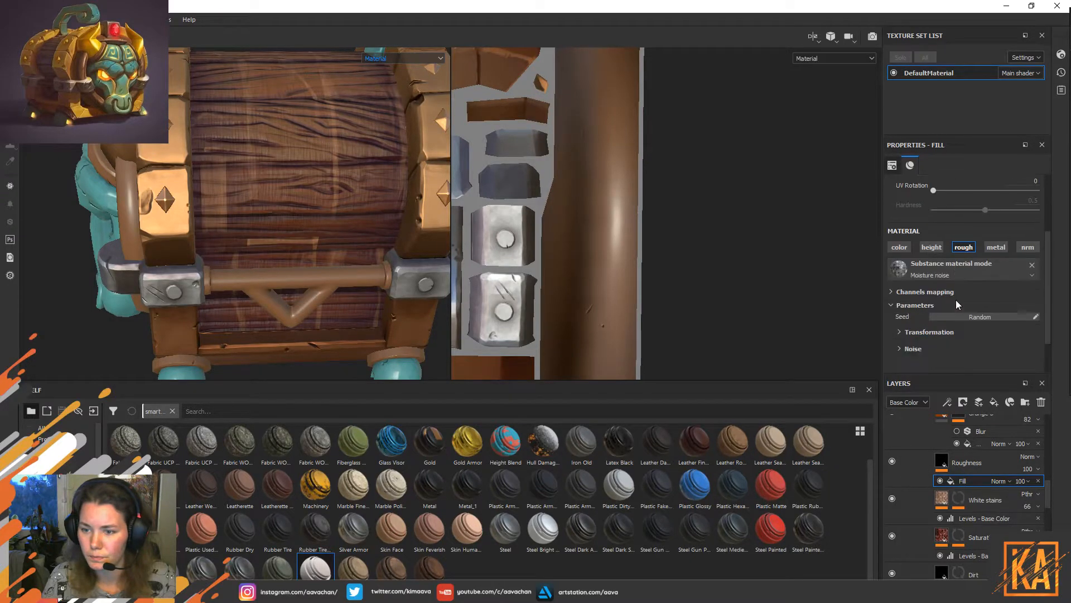
pyautogui.scroll(5, 955, 300)
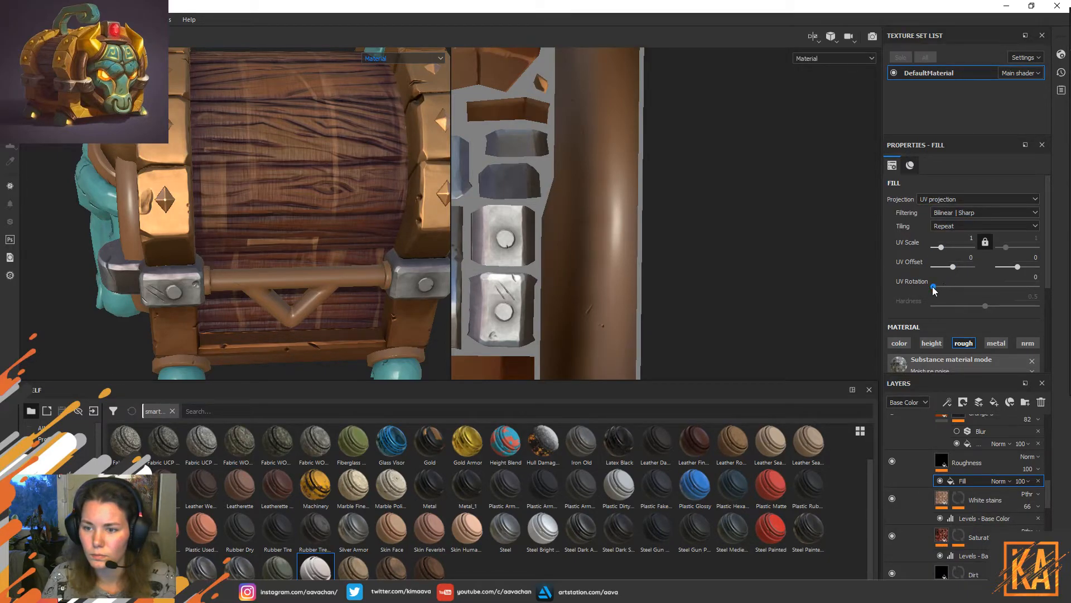
pyautogui.click(1026, 275)
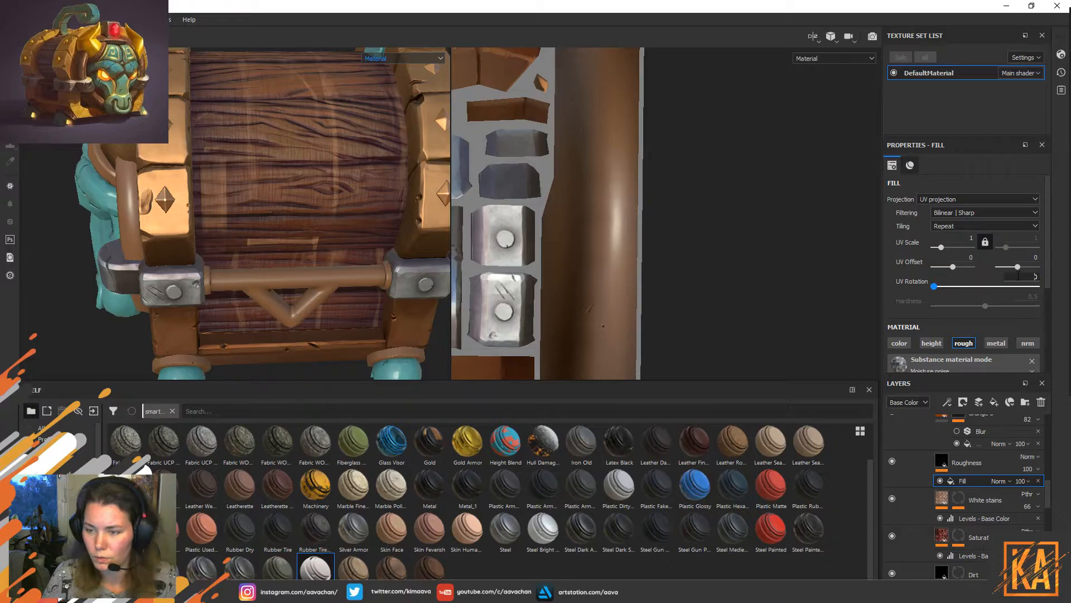
pyautogui.write('90')
pyautogui.press('Return')
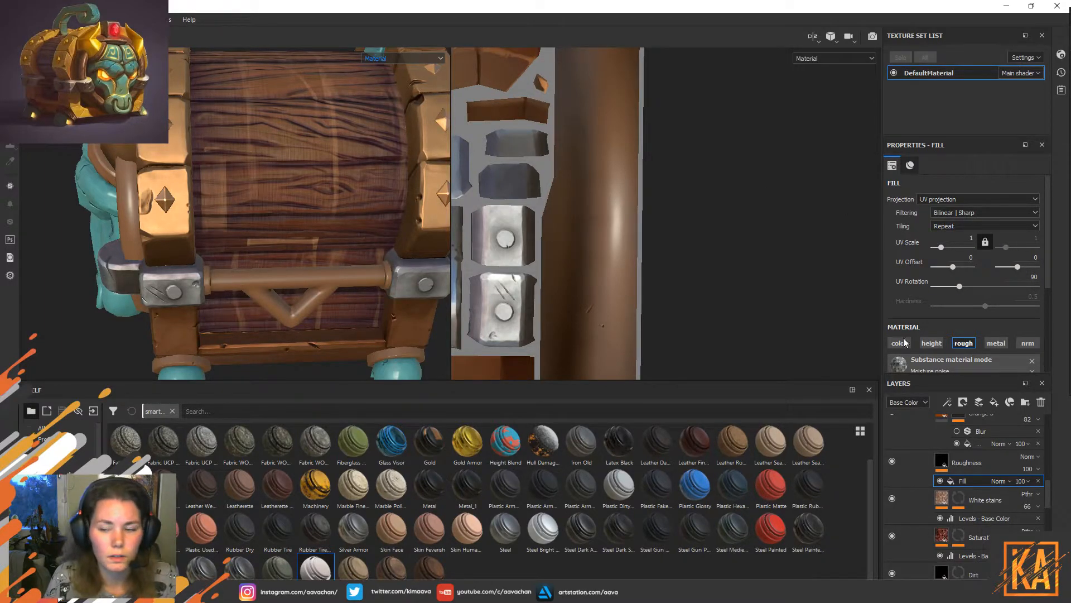
# Set the UV rotation of the fill in the White stains layer's mask to 90.
pyautogui.click(943, 497)
pyautogui.click(959, 499)
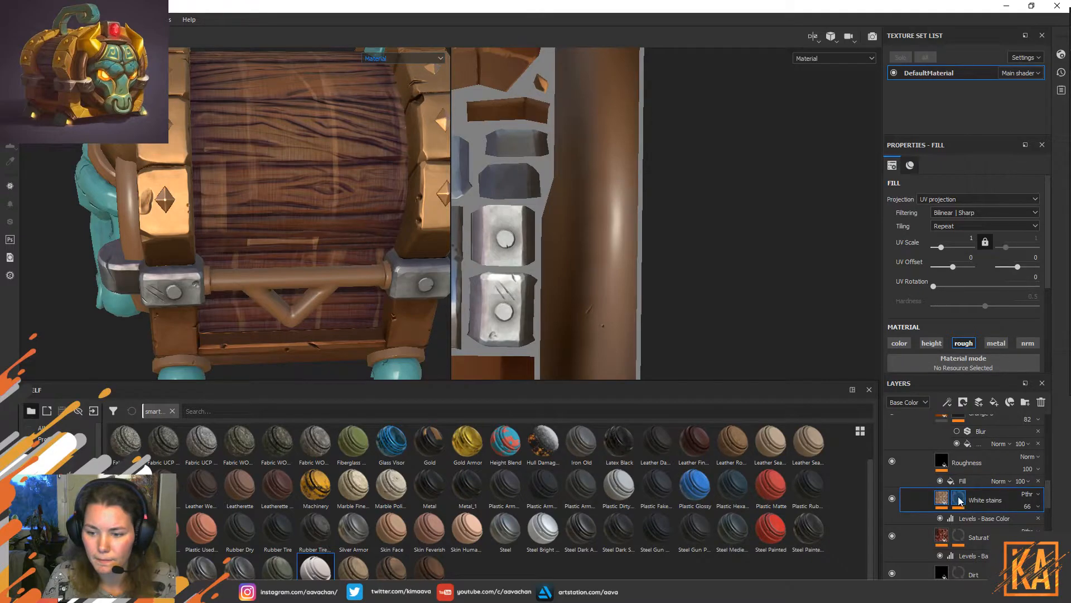
pyautogui.click(960, 501)
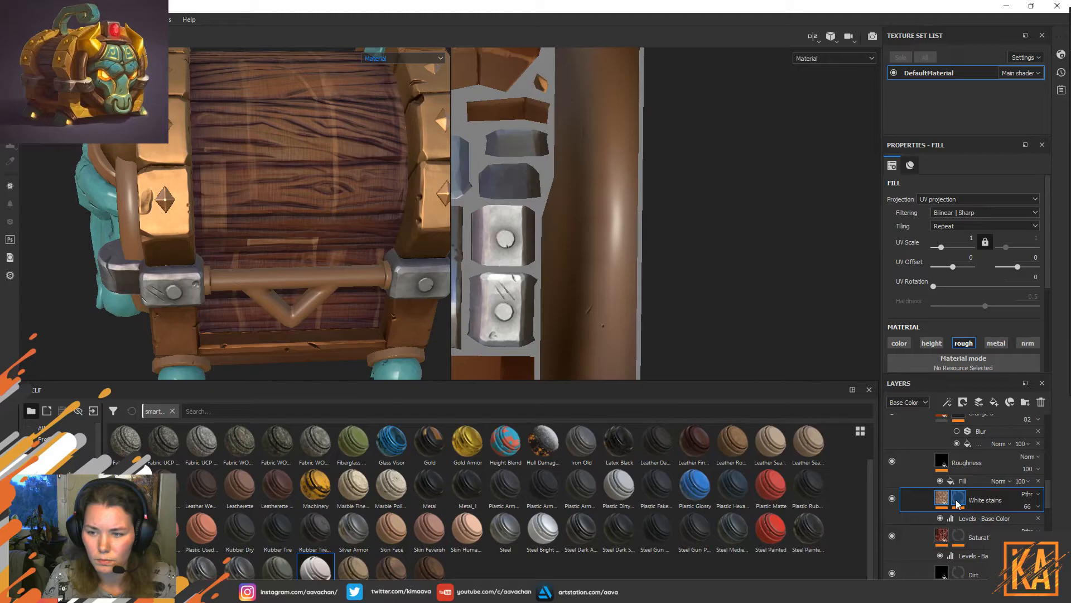
pyautogui.moveTo(956, 500)
pyautogui.moveTo(935, 286); pyautogui.dragTo(906, 287)
pyautogui.click(958, 498)
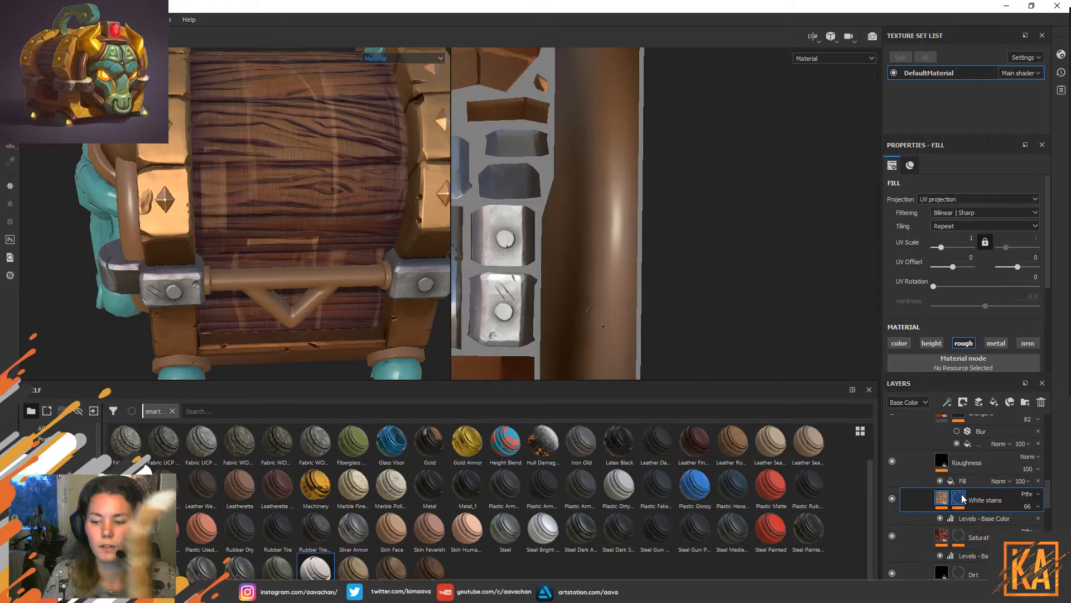
pyautogui.click(1031, 494)
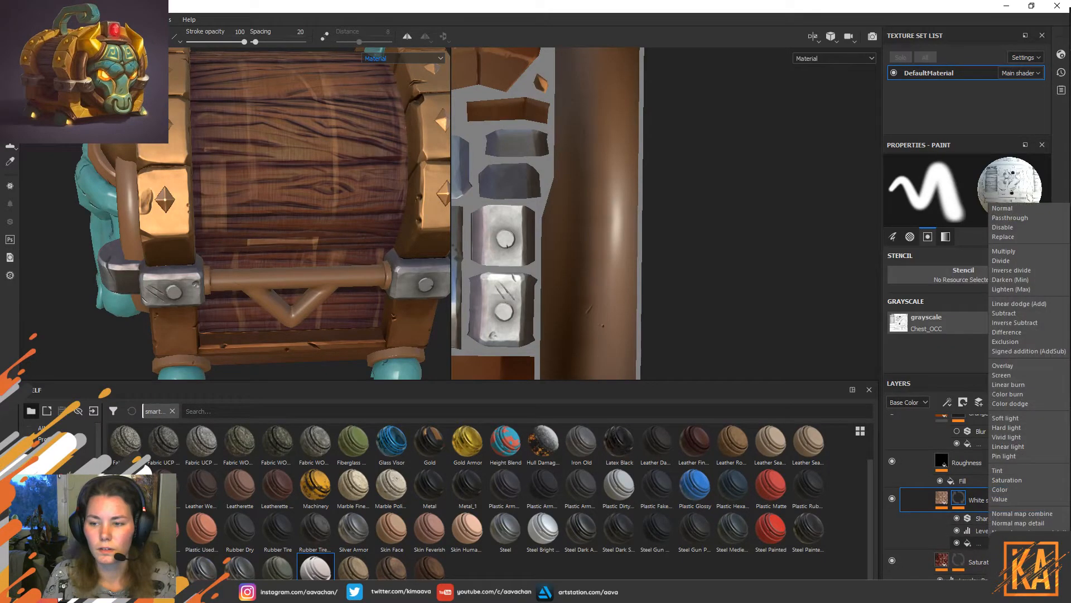
pyautogui.click(983, 539)
pyautogui.moveTo(934, 287); pyautogui.dragTo(999, 282)
pyautogui.click(1003, 276)
pyautogui.write('90')
pyautogui.press('Return')
# Remove the Sharpen filter from the White stains mask and check the layer's effect on the planks.
pyautogui.click(984, 530)
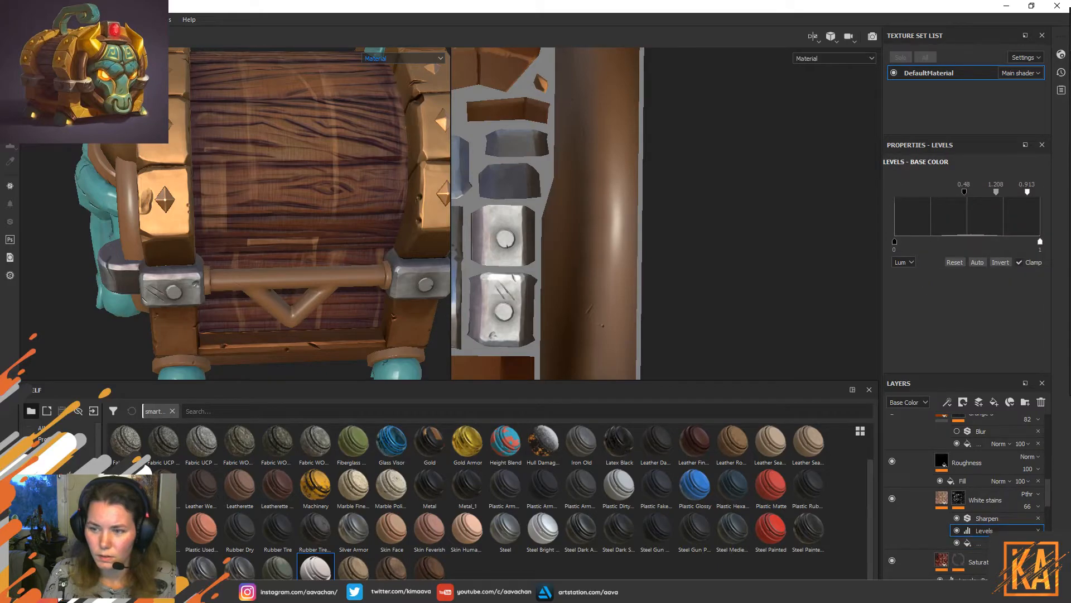
pyautogui.click(987, 518)
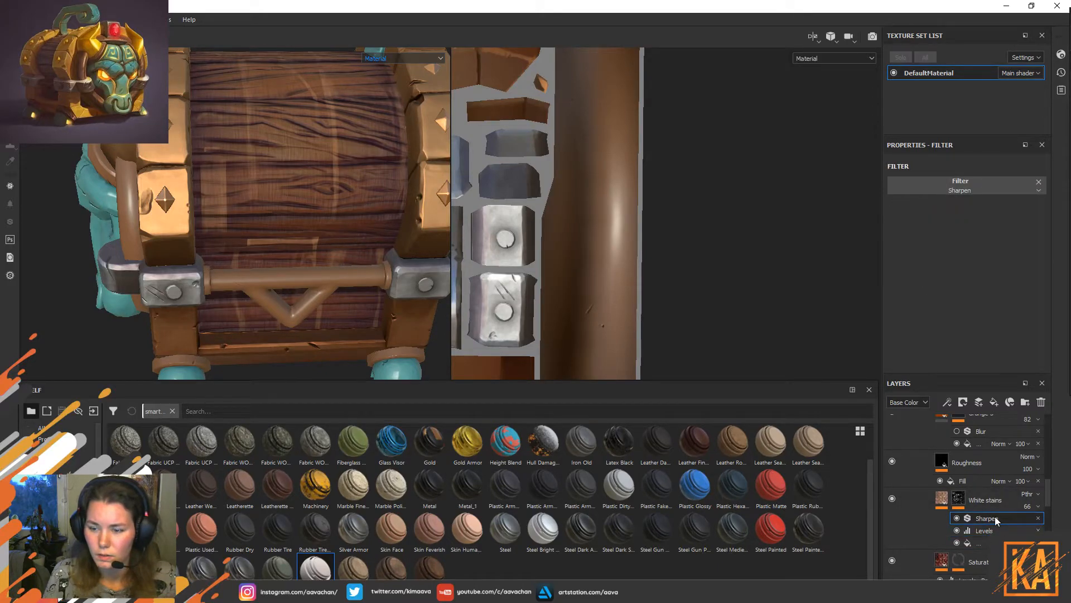
pyautogui.click(1038, 518)
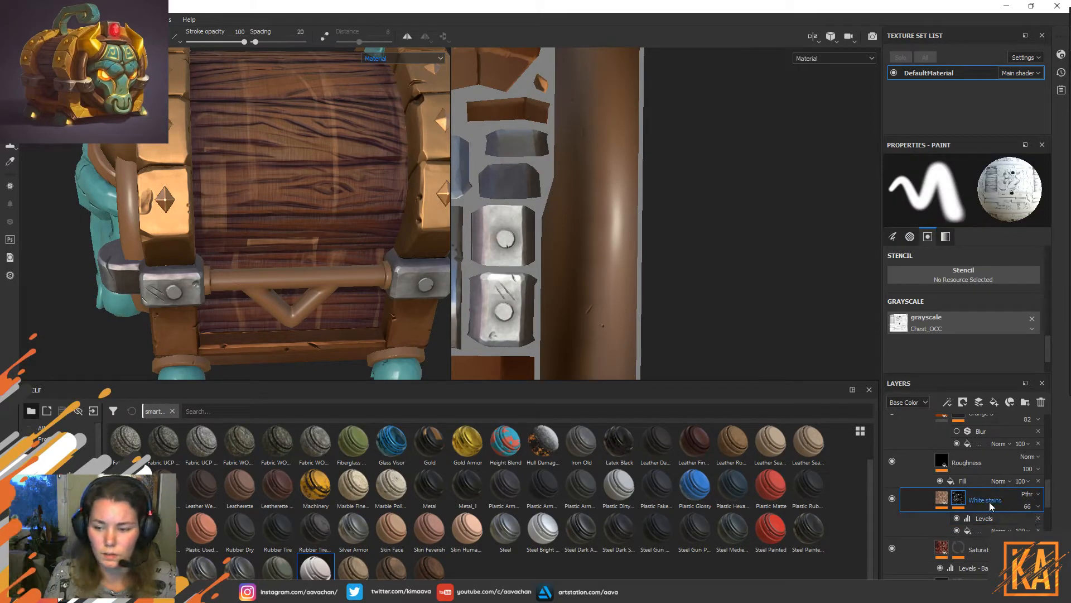
pyautogui.click(893, 497)
# Try a UV rotation of about 72 on the Roughness layer's fill and set the layer's own UV rotation to about 158.
pyautogui.moveTo(972, 476); pyautogui.dragTo(962, 470)
pyautogui.moveTo(960, 286); pyautogui.dragTo(953, 286)
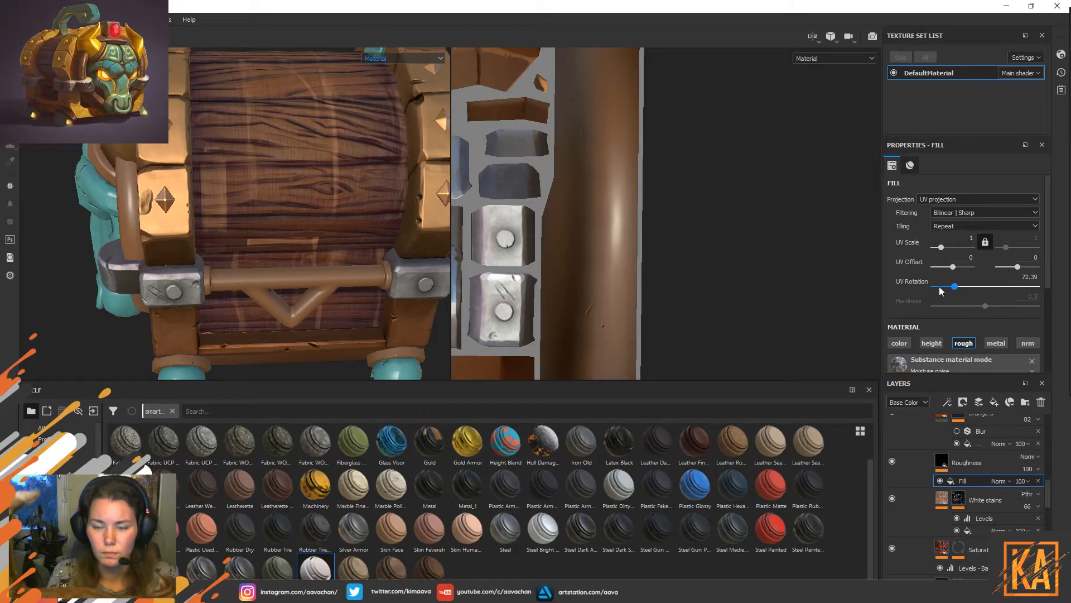
pyautogui.click(965, 463)
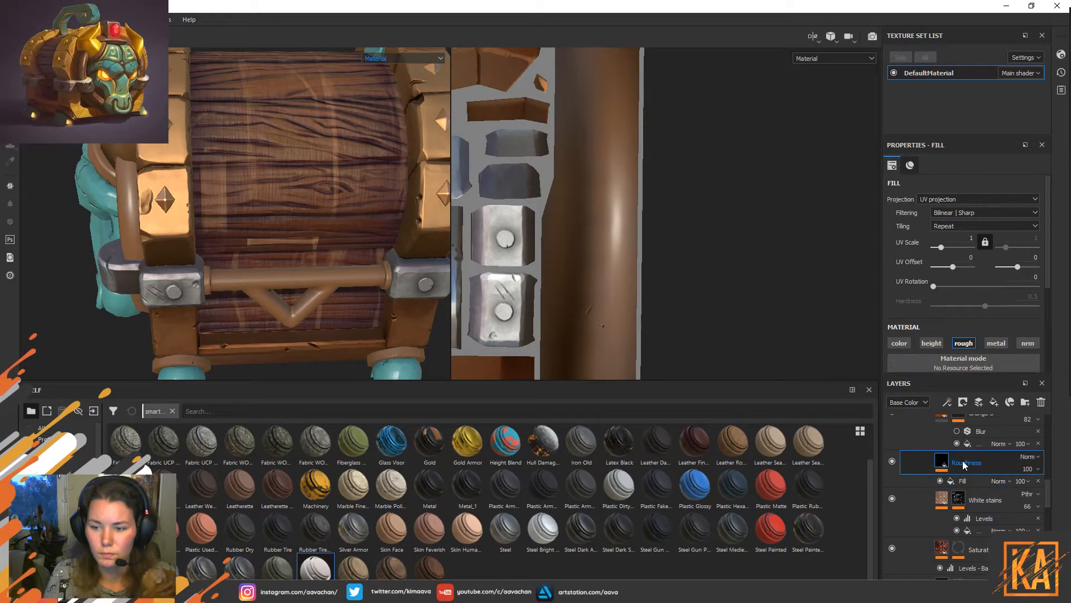
pyautogui.moveTo(934, 286); pyautogui.dragTo(979, 286)
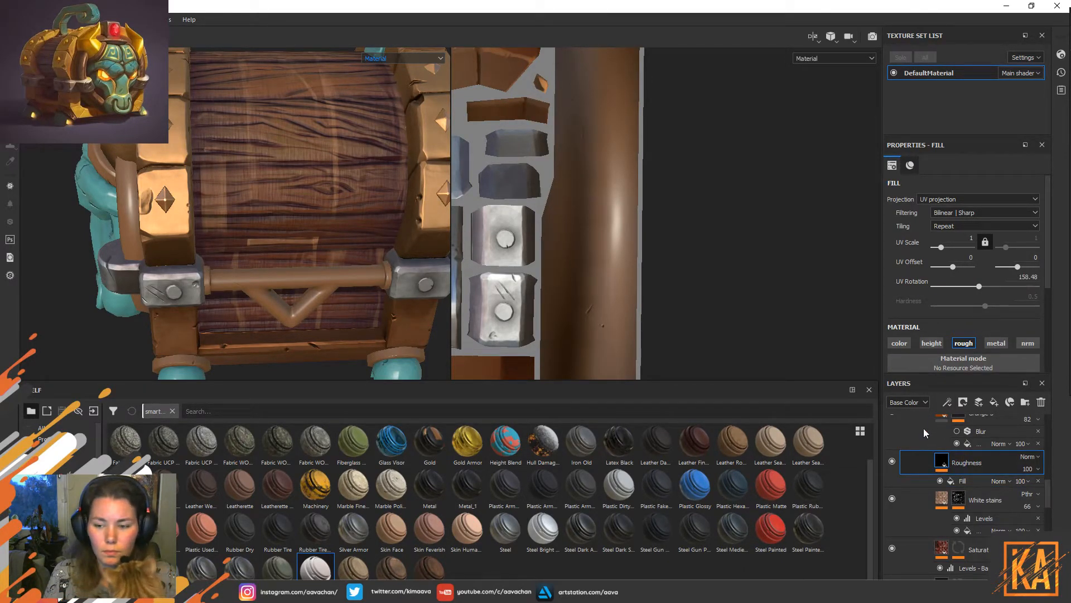
# Check the Roughness layer's roughness setting and compare the wood grain up close with the layer hidden and shown.
pyautogui.click(892, 462)
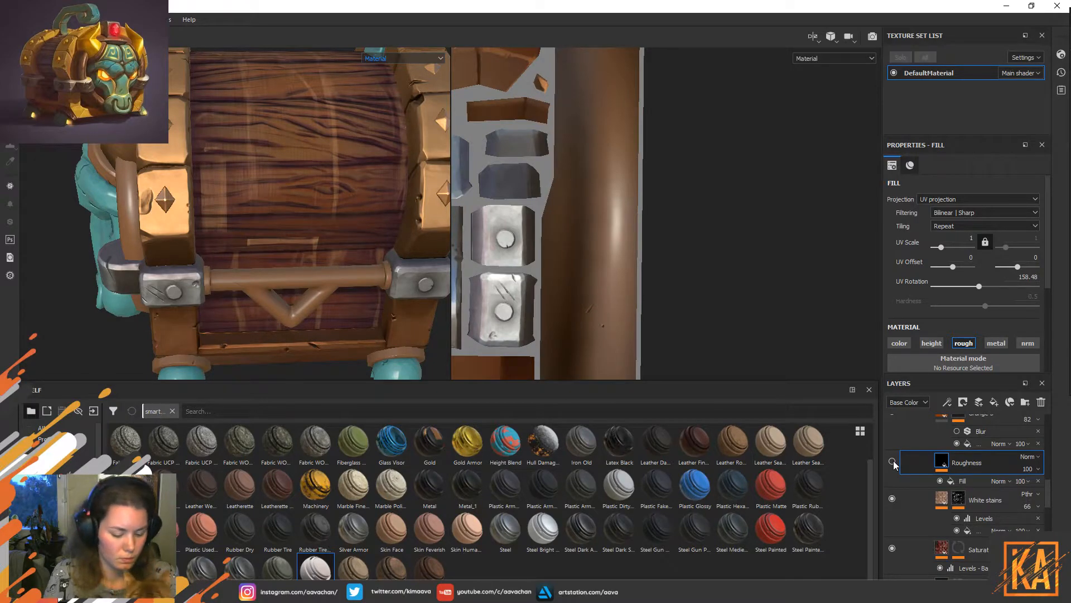
pyautogui.click(892, 461)
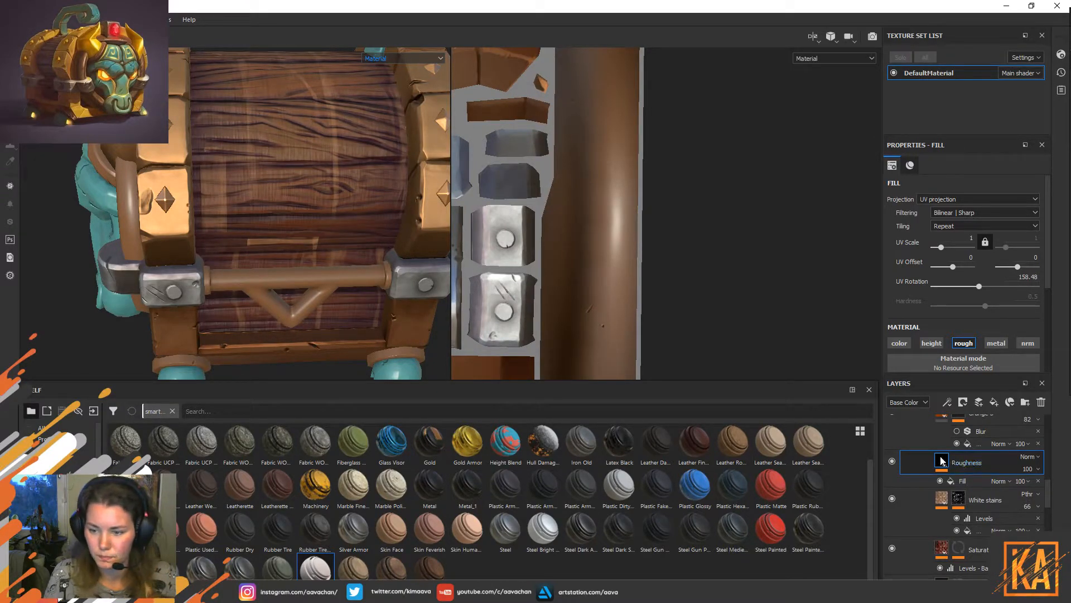
pyautogui.click(943, 460)
pyautogui.scroll(-3, 975, 336)
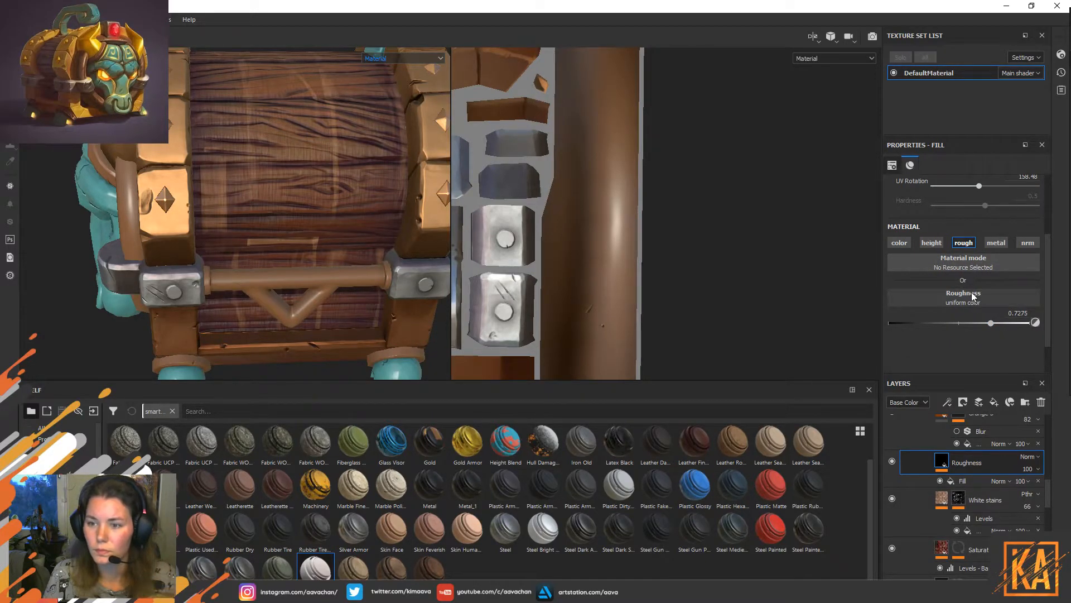
pyautogui.click(893, 461)
pyautogui.click(893, 461)
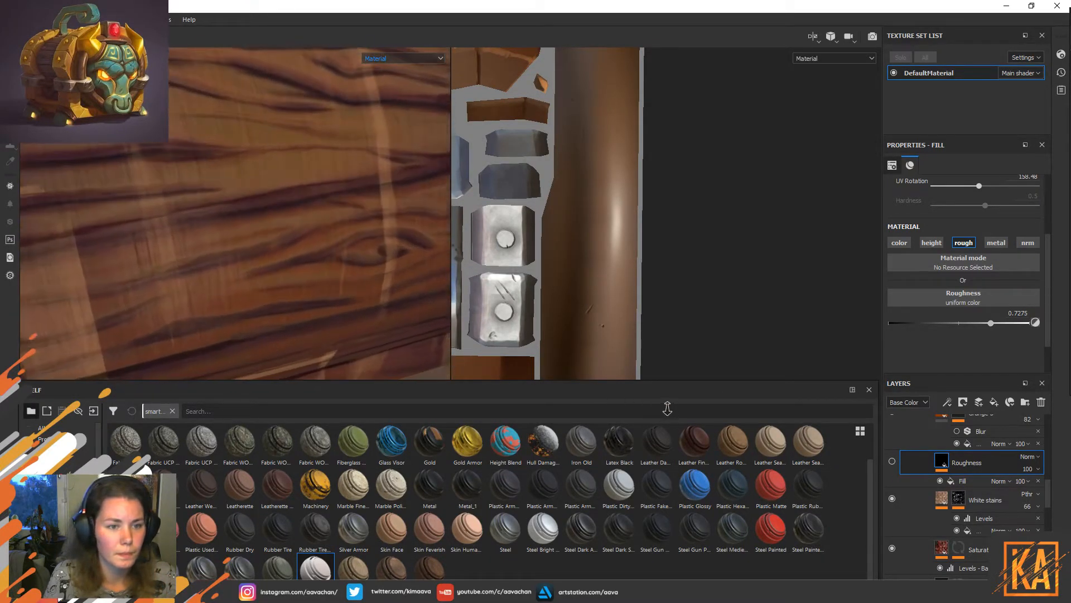
pyautogui.click(893, 461)
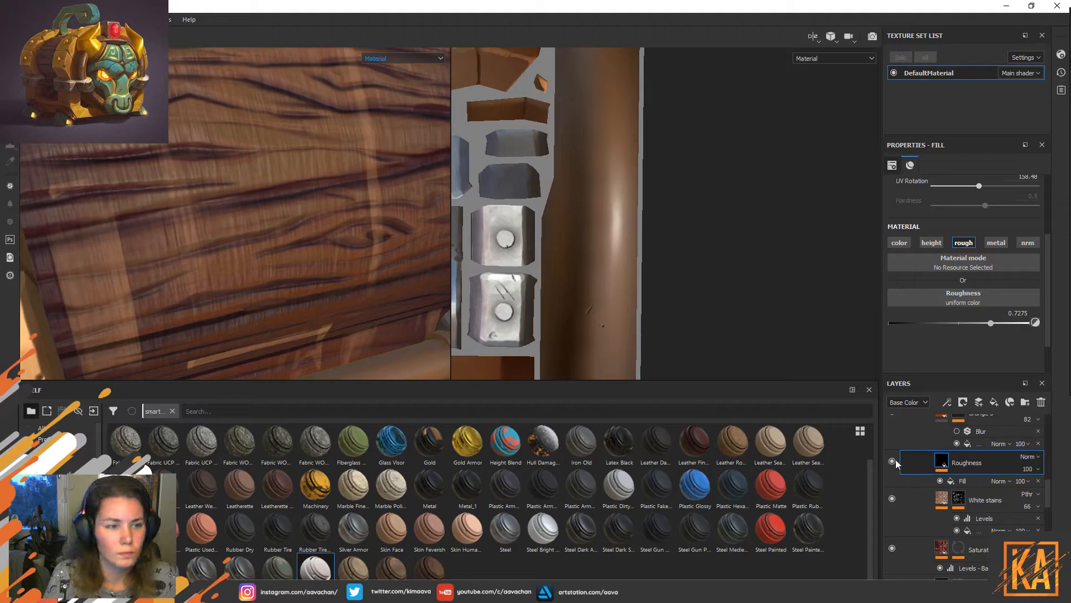
# Review the Moisture noise transformation parameters in the Roughness layer and set the fill's UV rotation to 90.
pyautogui.click(963, 480)
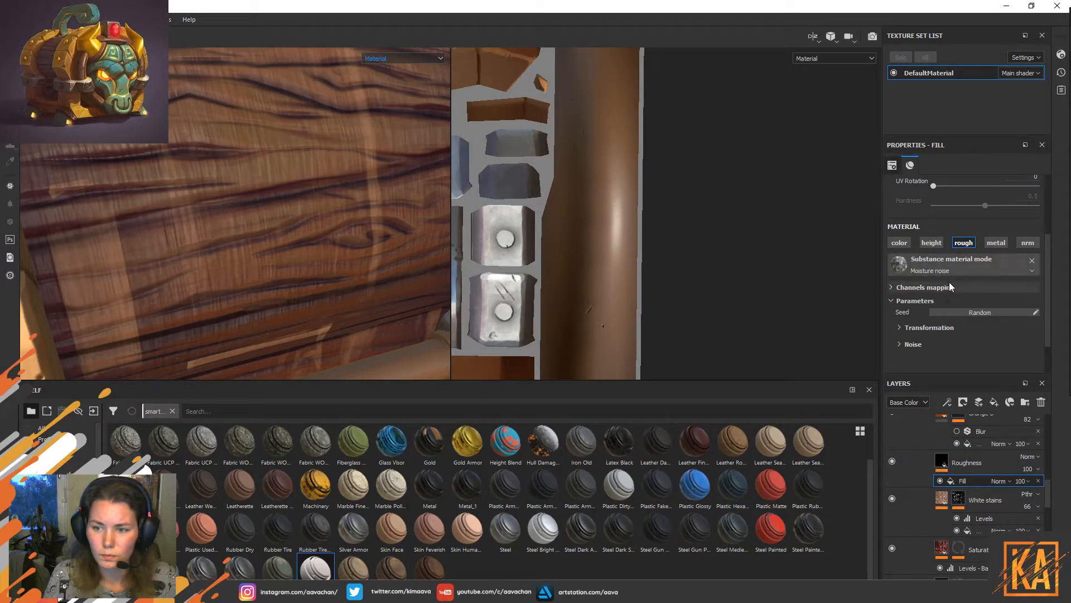
pyautogui.click(895, 328)
pyautogui.scroll(-2, 948, 326)
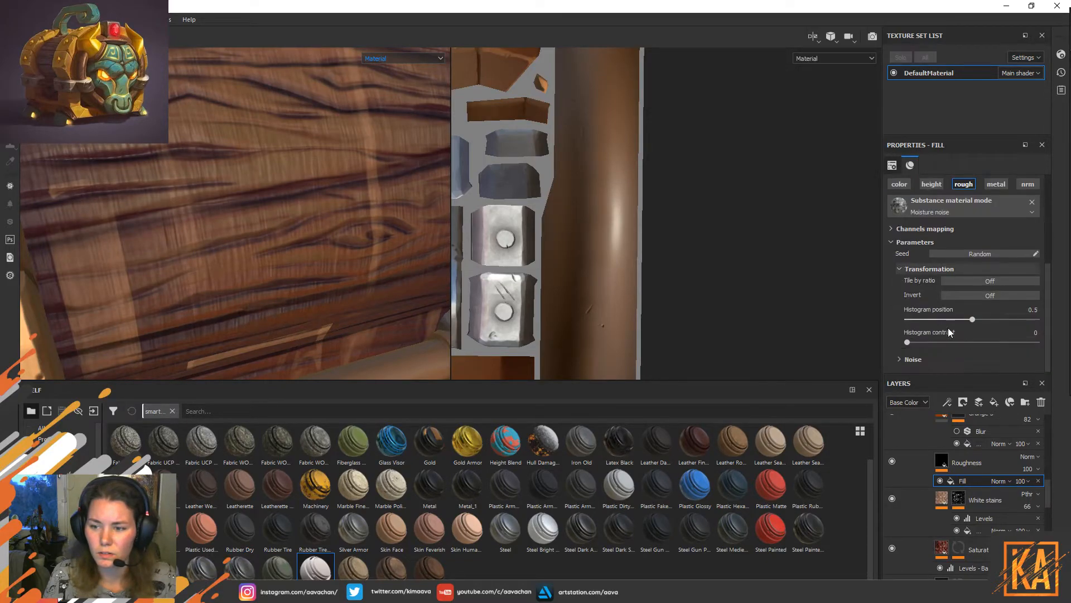
pyautogui.scroll(5, 912, 340)
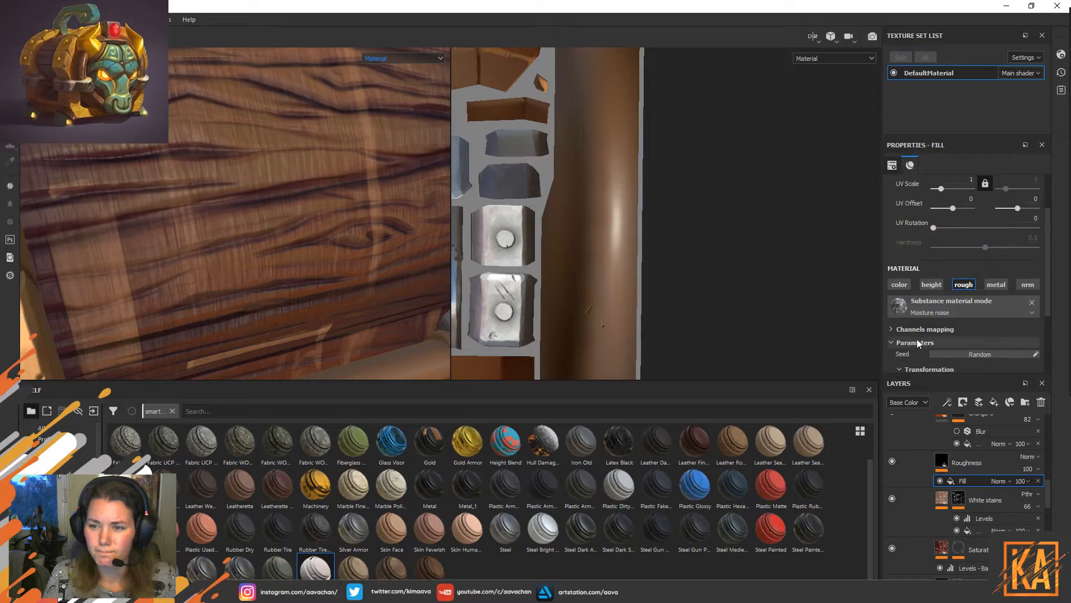
pyautogui.moveTo(935, 261); pyautogui.dragTo(993, 267)
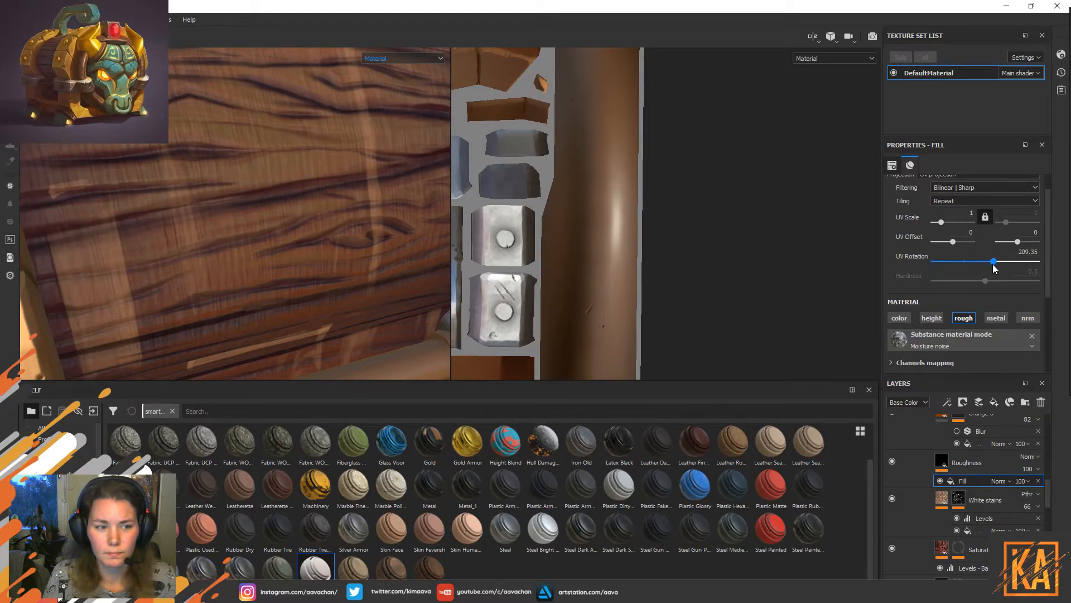
pyautogui.write('90')
pyautogui.press('Return')
pyautogui.scroll(1, 958, 274)
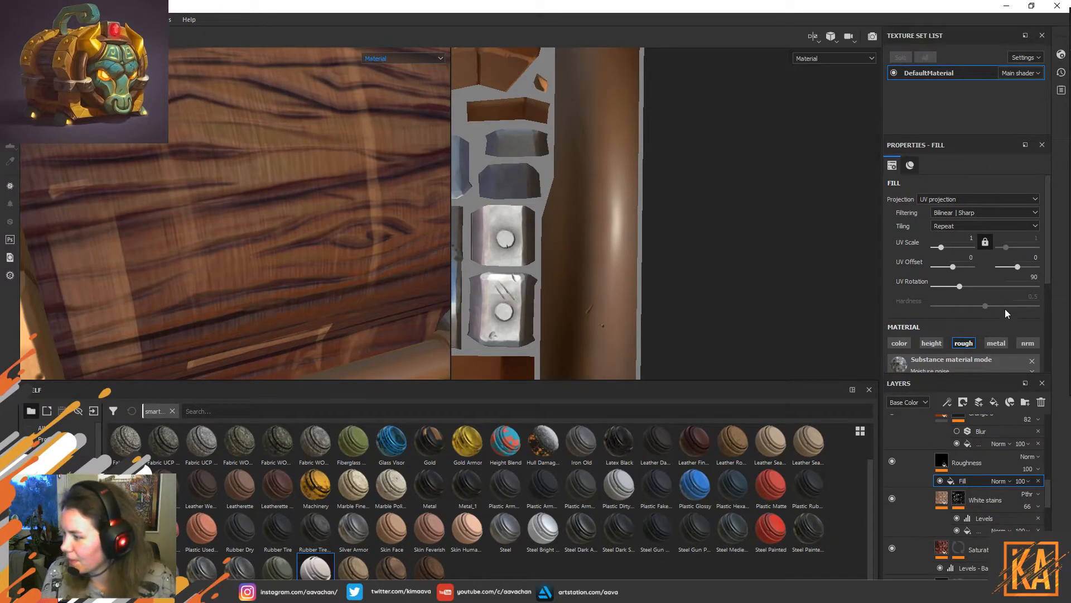
# Examine the barrel planks from several angles with the Roughness layer hidden and shown.
pyautogui.keyDown('alt'); pyautogui.moveTo(342, 236); pyautogui.dragTo(202, 225); pyautogui.keyUp('alt')
pyautogui.click(892, 462)
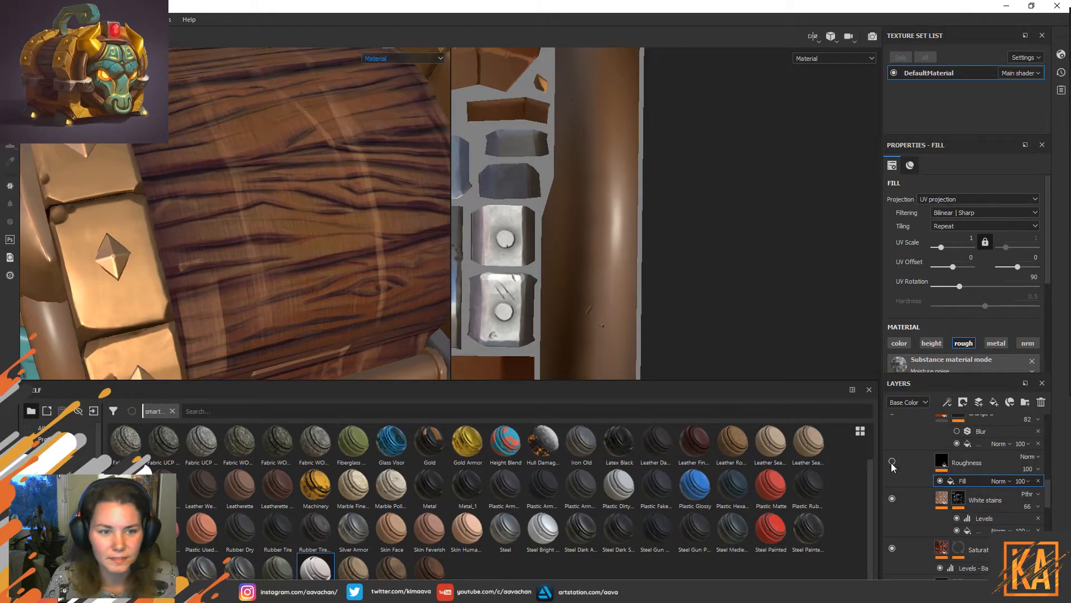
pyautogui.keyDown('alt'); pyautogui.moveTo(276, 250); pyautogui.dragTo(296, 227); pyautogui.keyUp('alt')
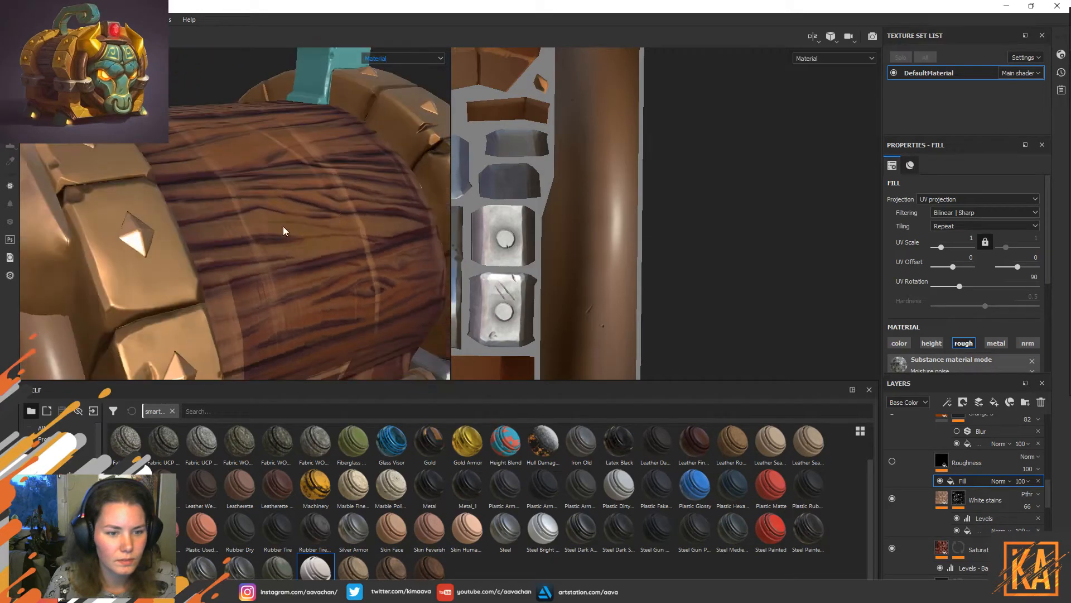
pyautogui.keyDown('alt'); pyautogui.moveTo(297, 227); pyautogui.dragTo(693, 428, button='right'); pyautogui.keyUp('alt')
pyautogui.keyDown('alt'); pyautogui.moveTo(413, 262); pyautogui.dragTo(380, 314); pyautogui.keyUp('alt')
pyautogui.click(891, 461)
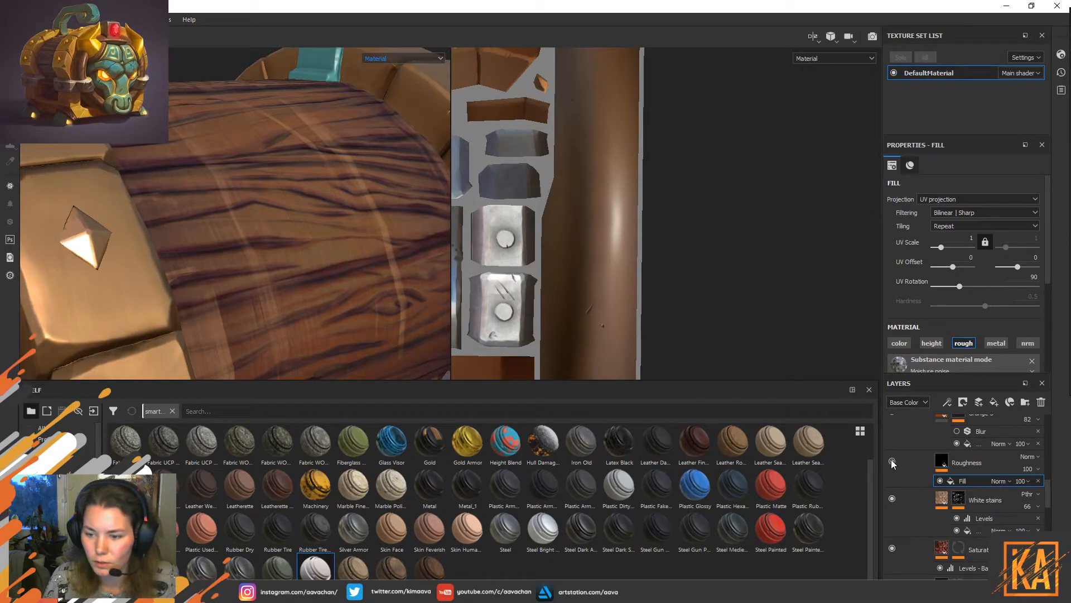
# Compare the planks with the White stains layer and the Wood subfolder hidden and shown.
pyautogui.click(892, 499)
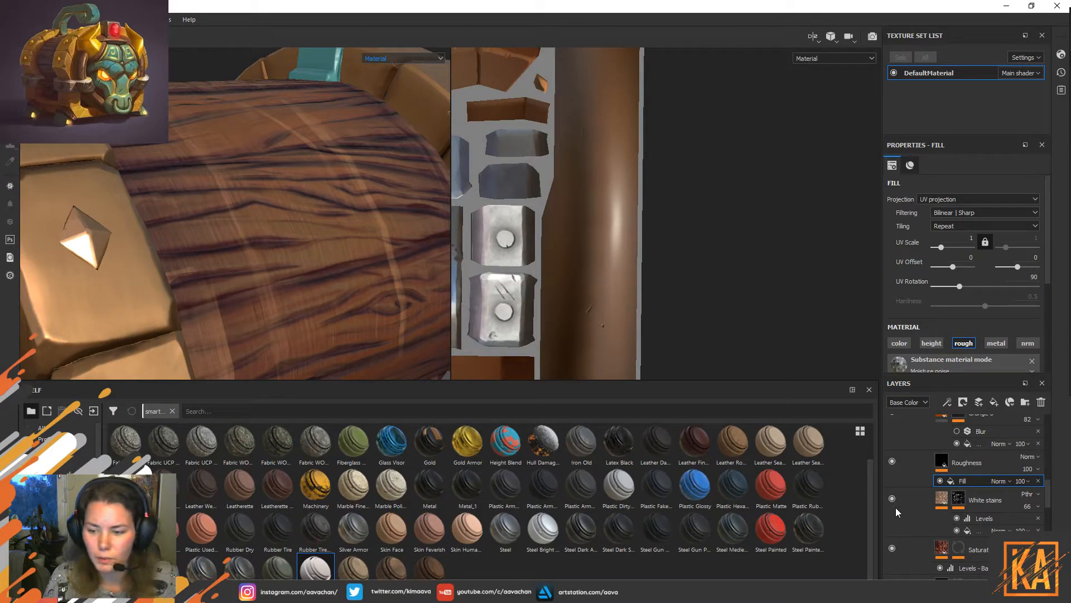
pyautogui.scroll(1, 896, 507)
pyautogui.scroll(2, 898, 473)
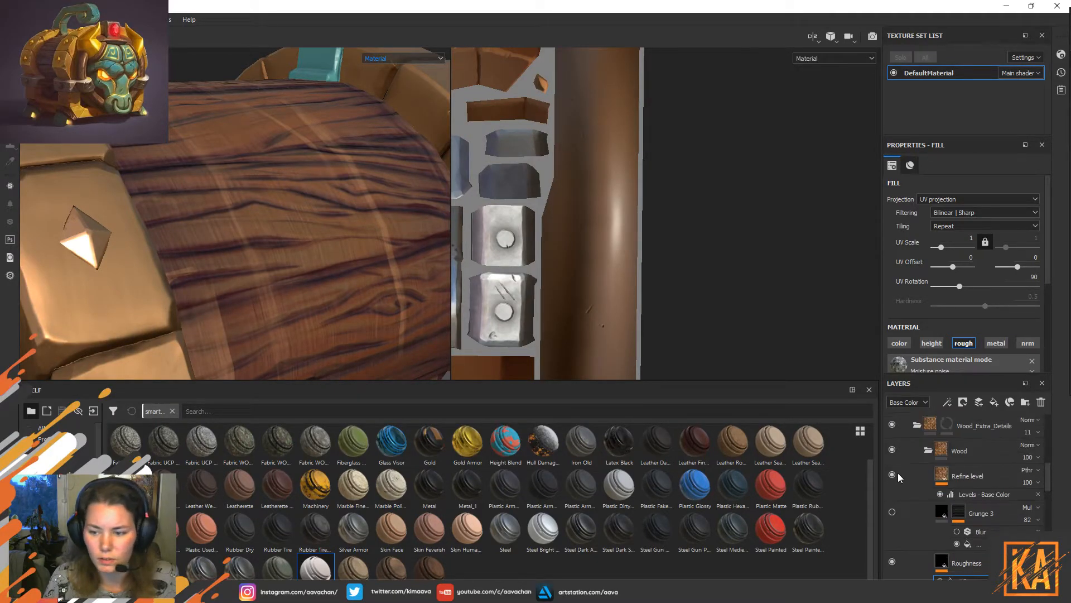
pyautogui.click(891, 450)
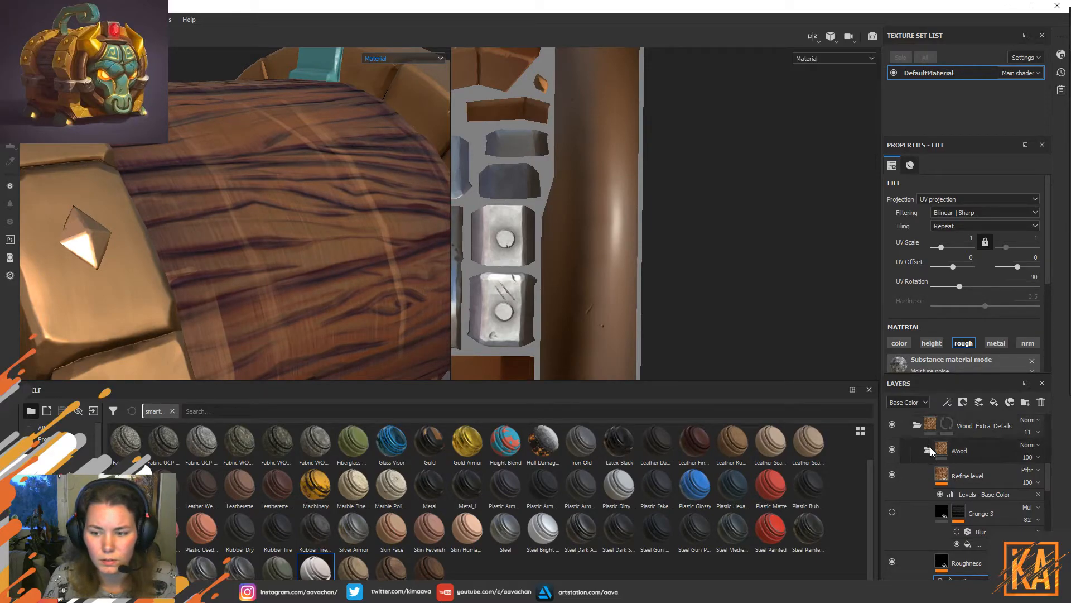
# Collapse and hide the Wood_Extra_Details folder to examine the planks without its extra detail.
pyautogui.click(917, 425)
pyautogui.click(893, 424)
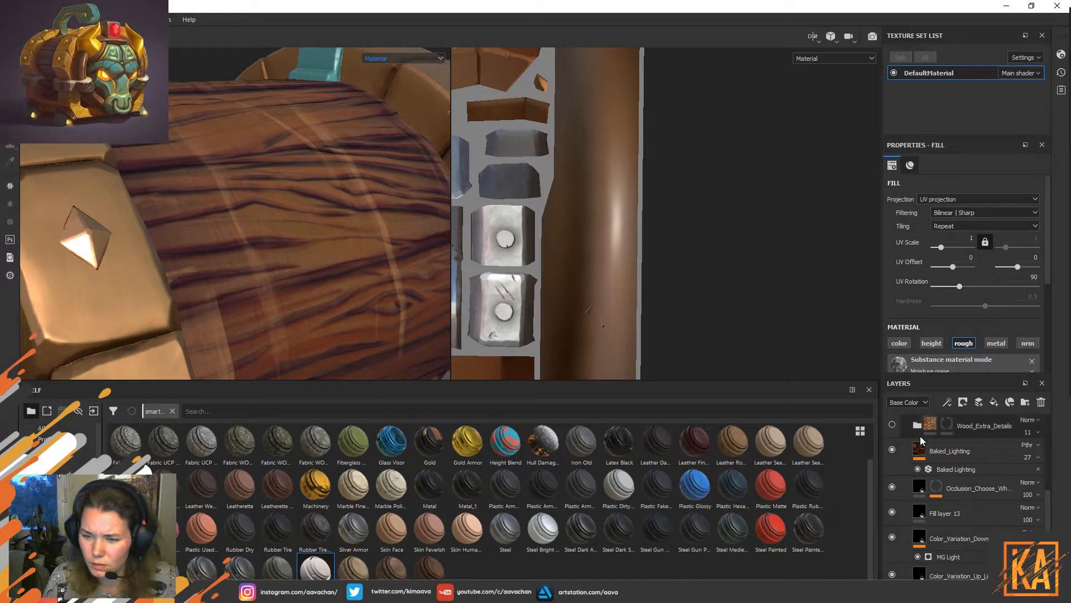
pyautogui.scroll(3, 1000, 517)
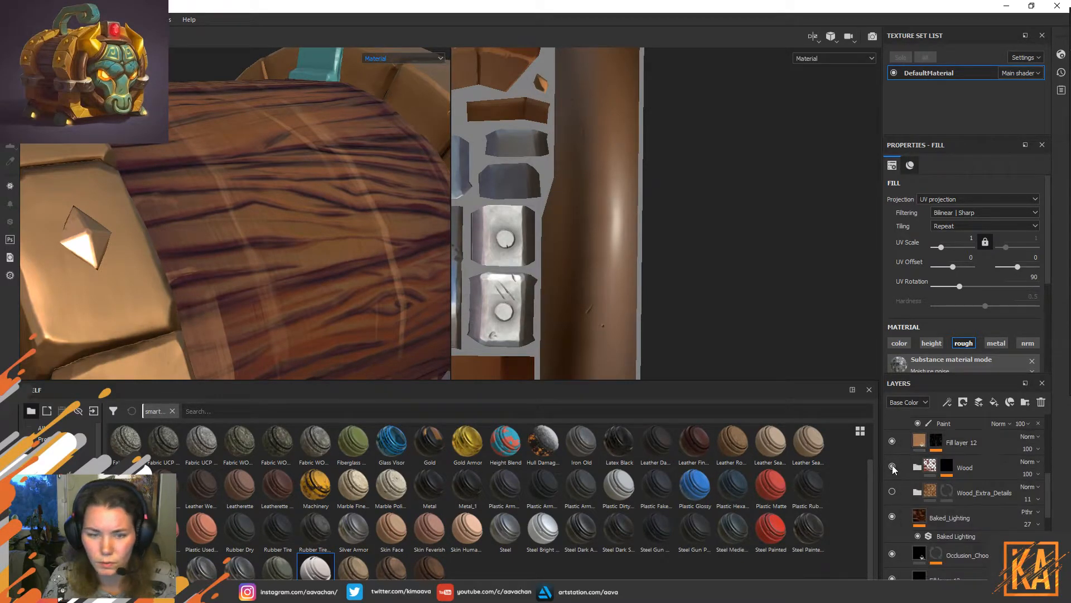
pyautogui.scroll(-2, 920, 531)
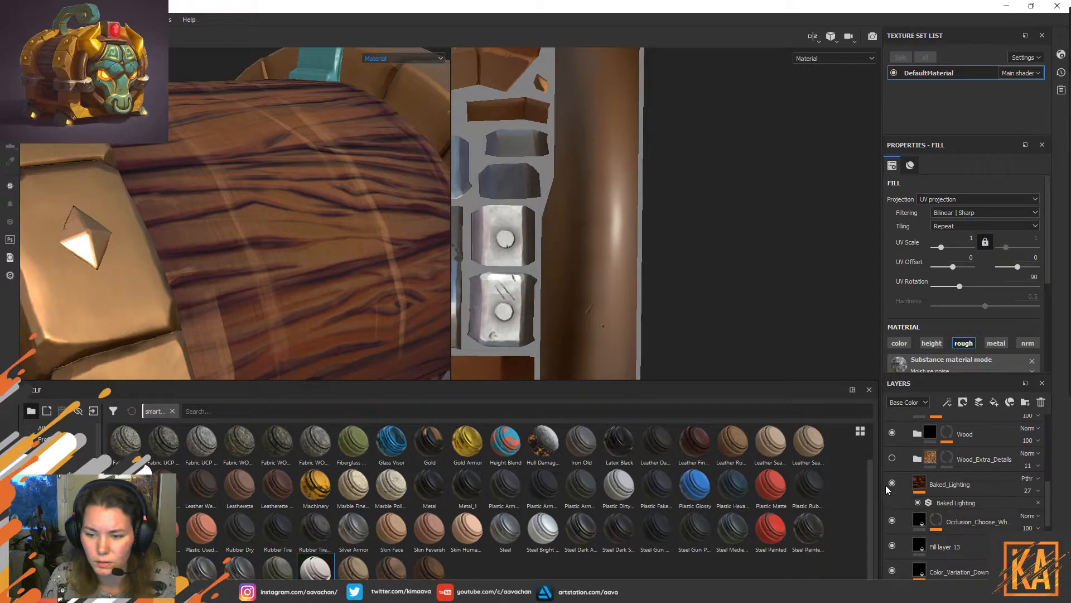
pyautogui.scroll(-3, 908, 535)
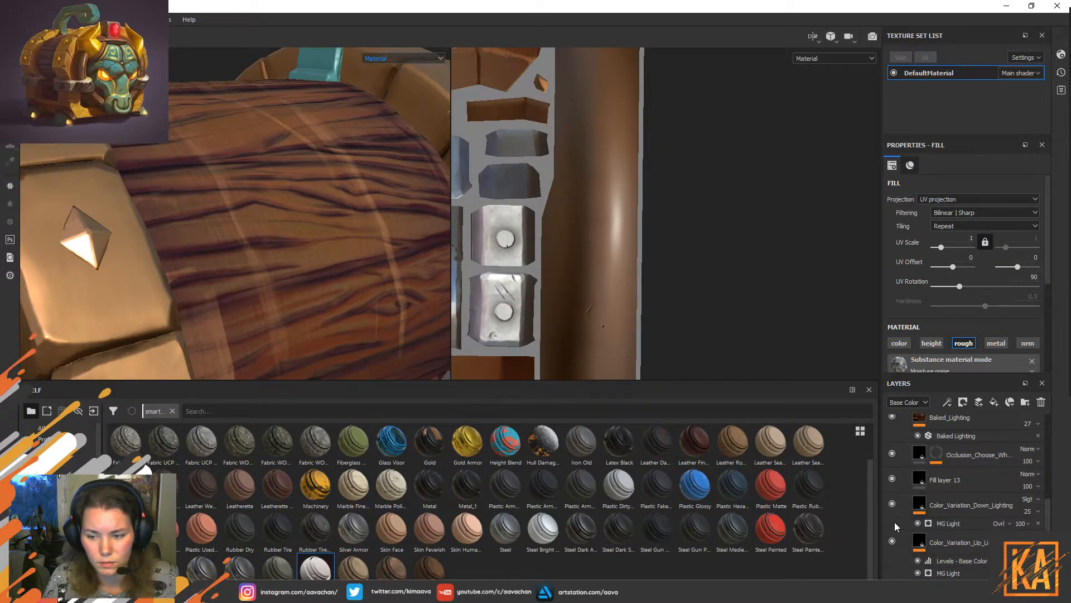
# Compare the planks with the Color_Variation, Edges_On_or_Off and Base_Color layers hidden and shown.
pyautogui.click(891, 484)
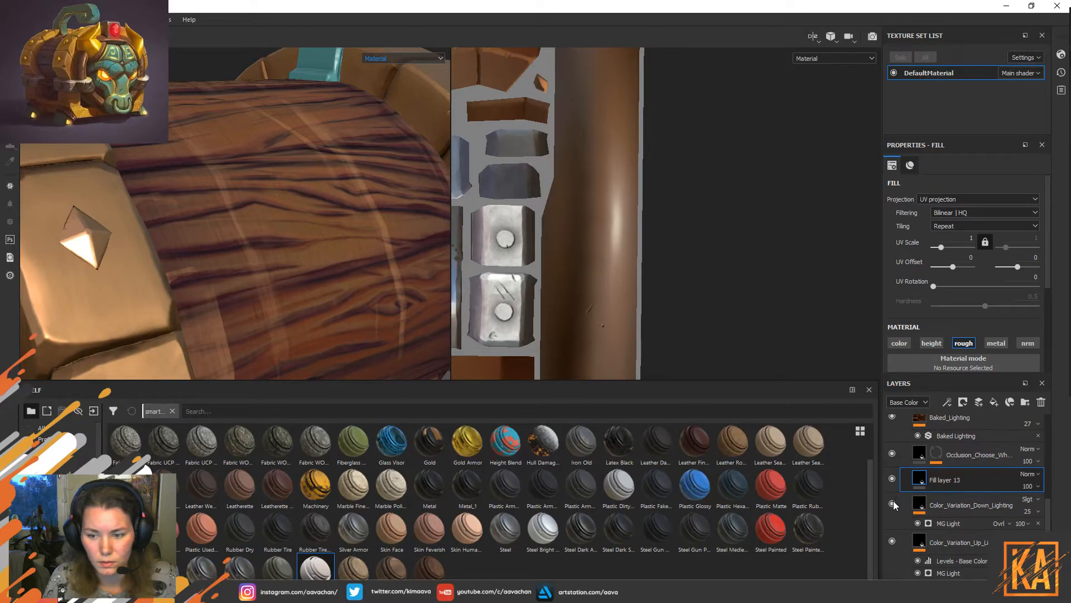
pyautogui.click(892, 503)
pyautogui.click(892, 538)
pyautogui.scroll(-3, 892, 538)
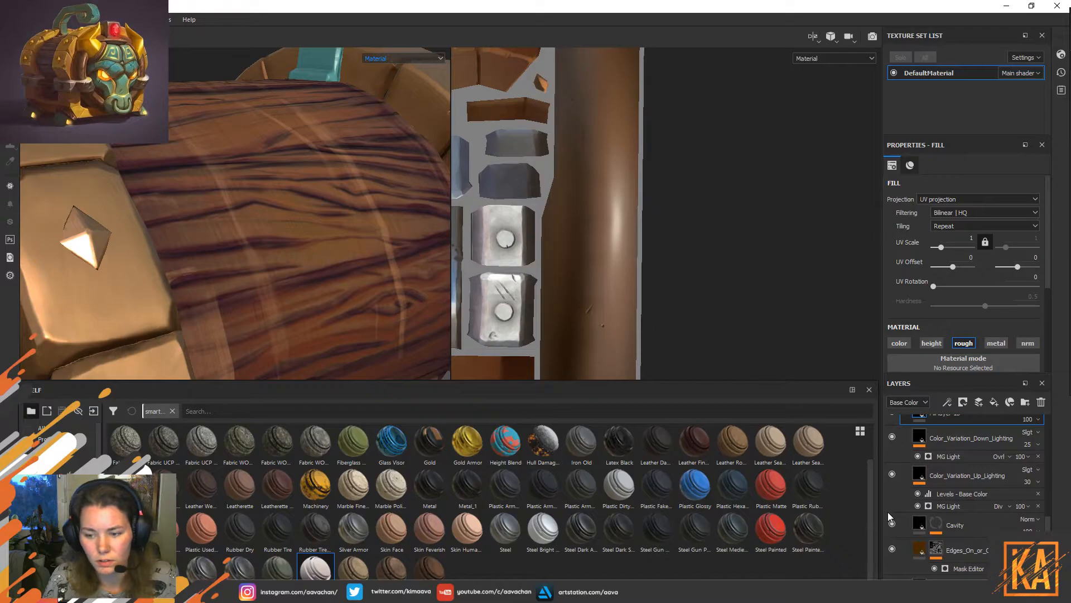
pyautogui.scroll(-2, 889, 516)
pyautogui.click(893, 516)
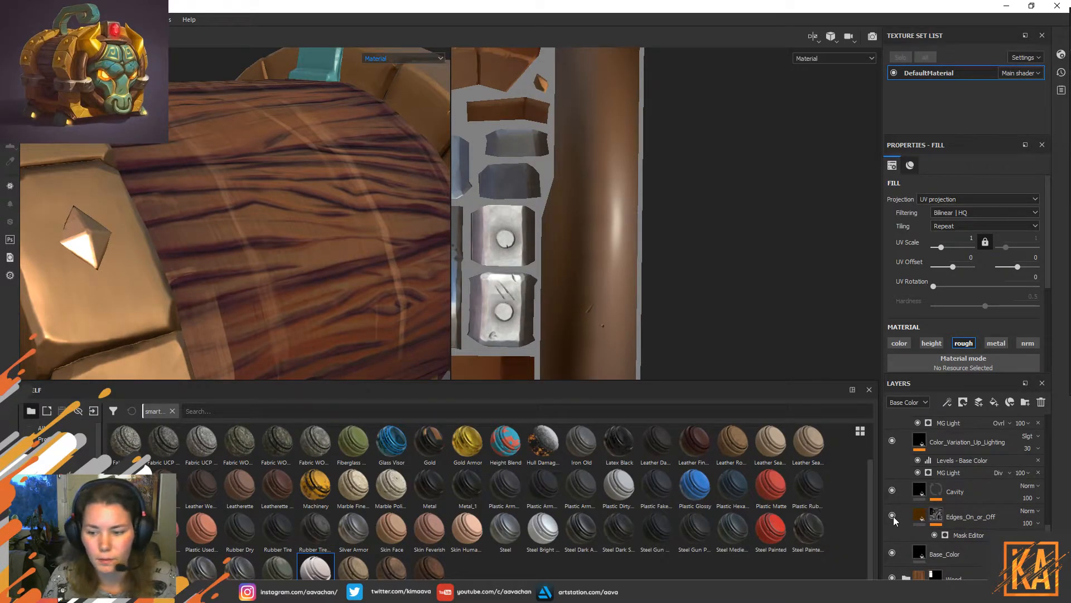
pyautogui.scroll(-2, 893, 518)
pyautogui.click(891, 518)
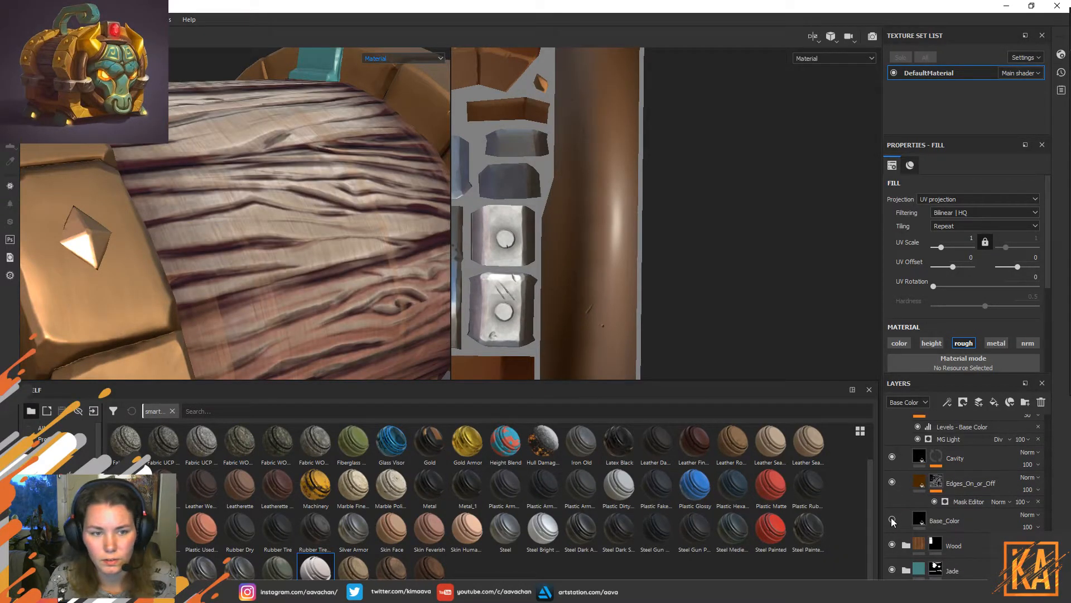
pyautogui.click(891, 518)
# Delete the redundant Wood folder between the Base_Color layer and the Jade folder.
pyautogui.click(891, 545)
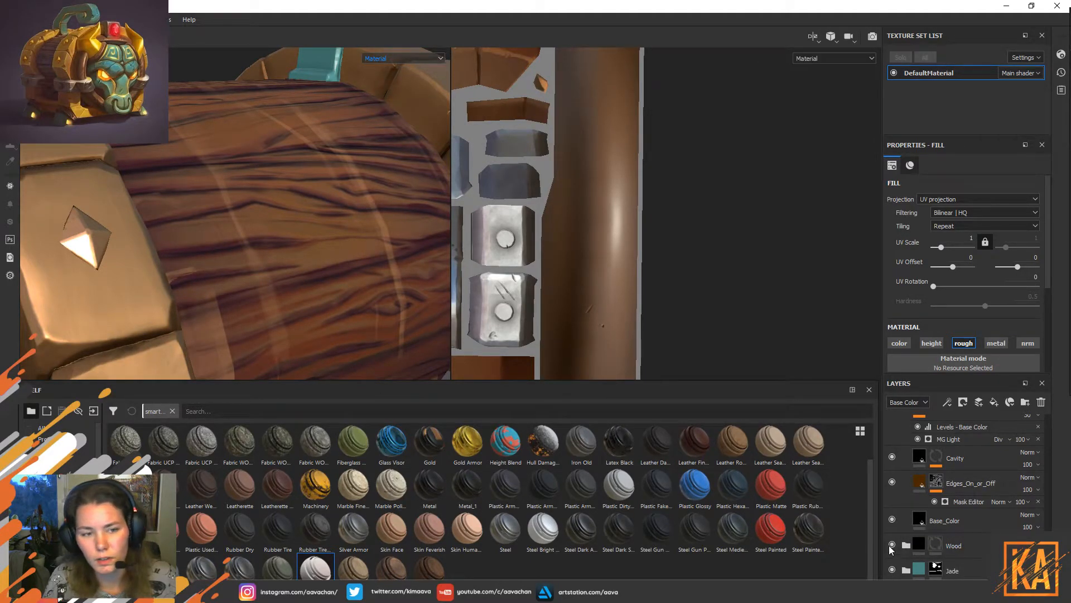
pyautogui.click(983, 547)
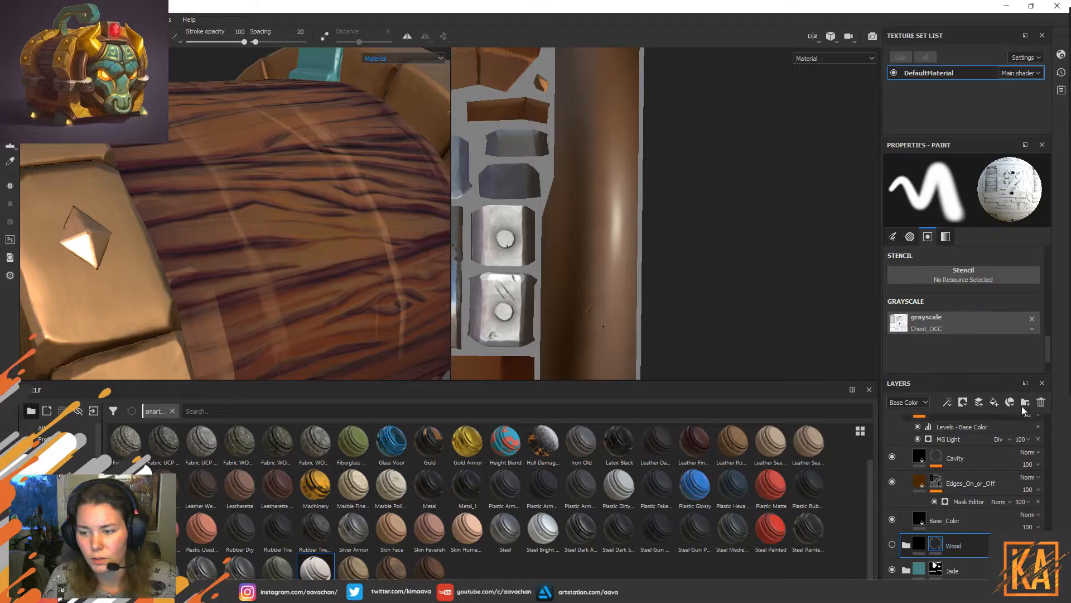
pyautogui.click(1042, 402)
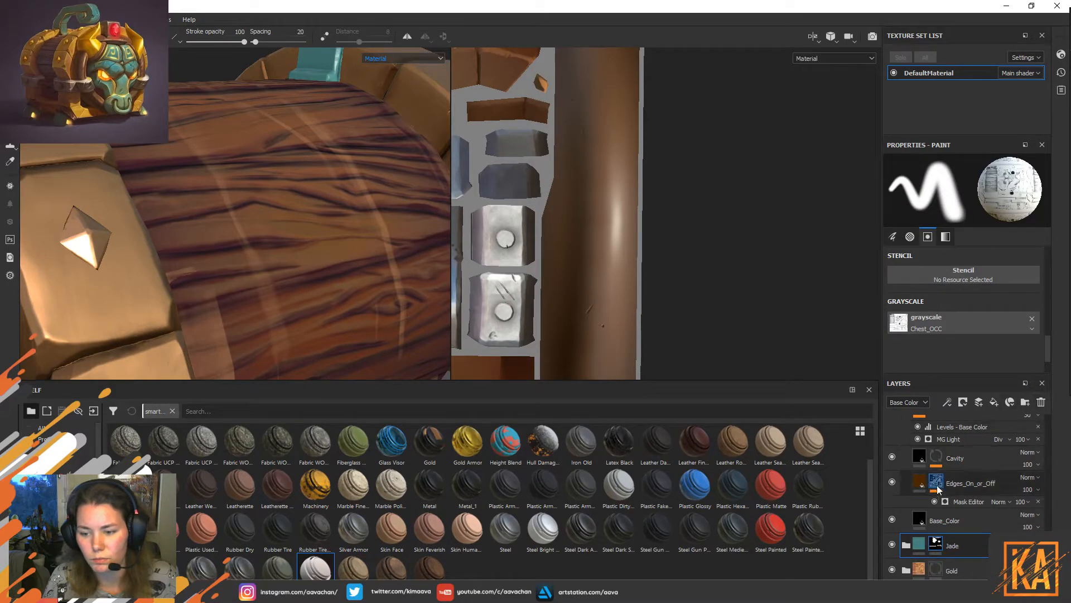
pyautogui.click(946, 524)
# Compare the wood grain up close with the Wood_Extra_Details folder hidden and shown, leaving the folder visible.
pyautogui.scroll(5, 993, 509)
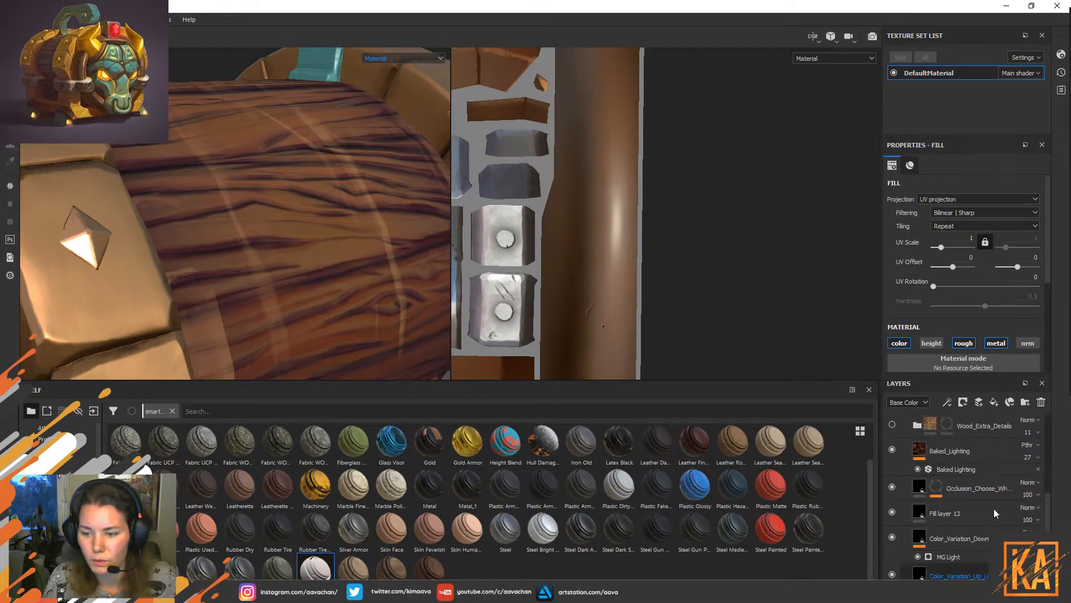
pyautogui.click(892, 491)
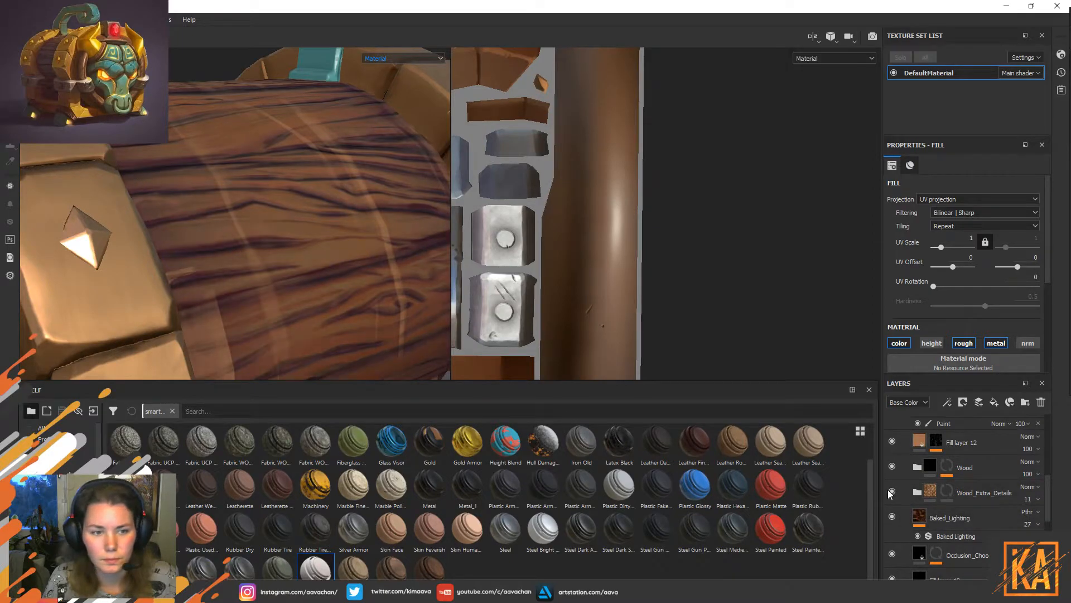
pyautogui.click(892, 491)
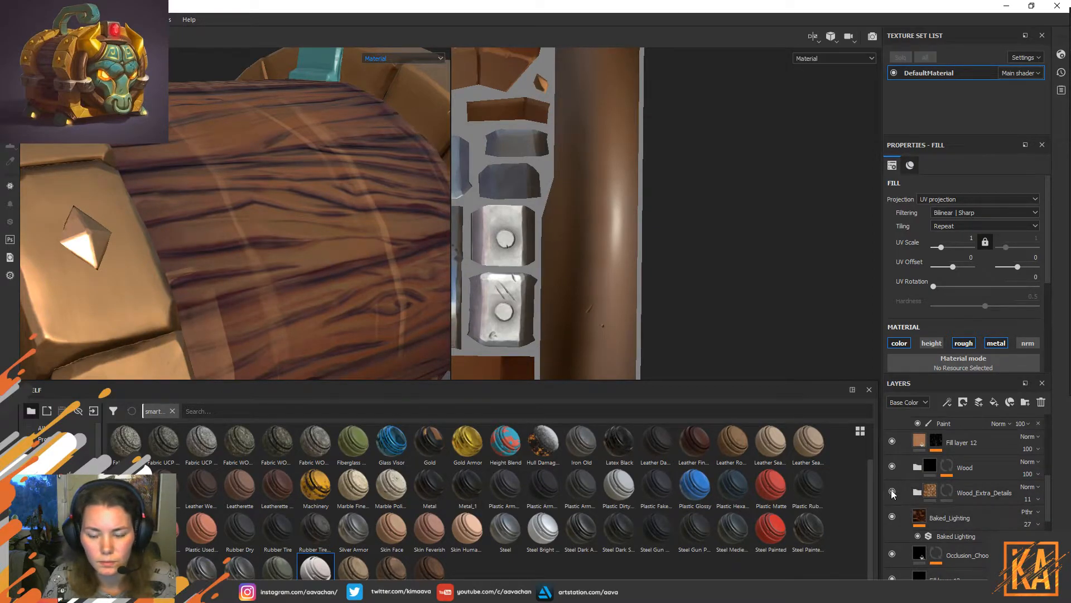
pyautogui.scroll(-4, 320, 346)
pyautogui.scroll(7, 399, 290)
pyautogui.scroll(-3, 404, 288)
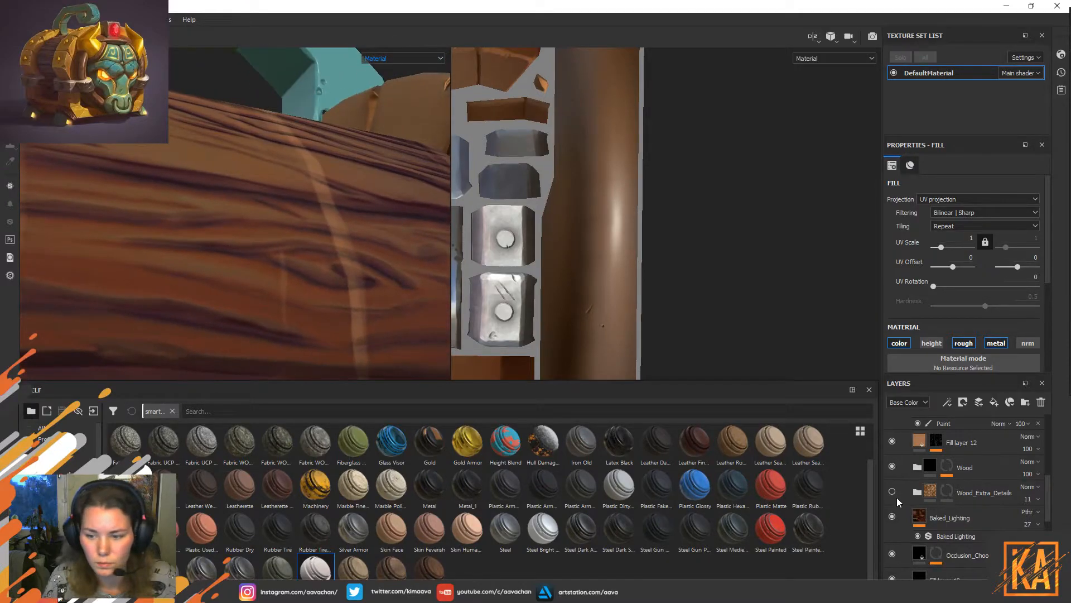
pyautogui.click(892, 491)
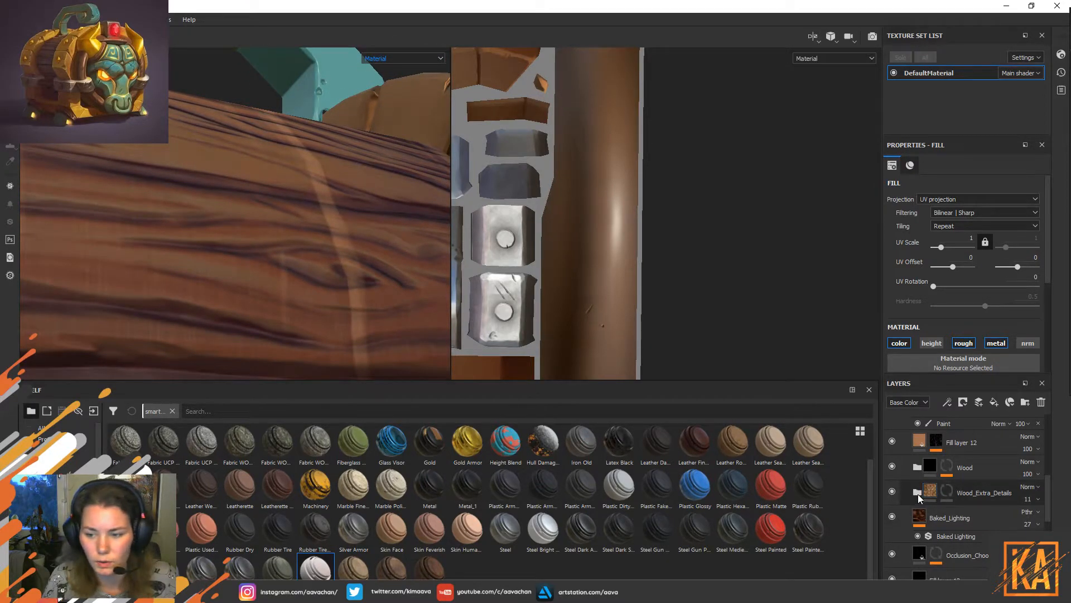
# Expand the Wood_Extra_Details folder and change the UV rotation of its Refine level fill.
pyautogui.click(917, 492)
pyautogui.scroll(-1, 971, 530)
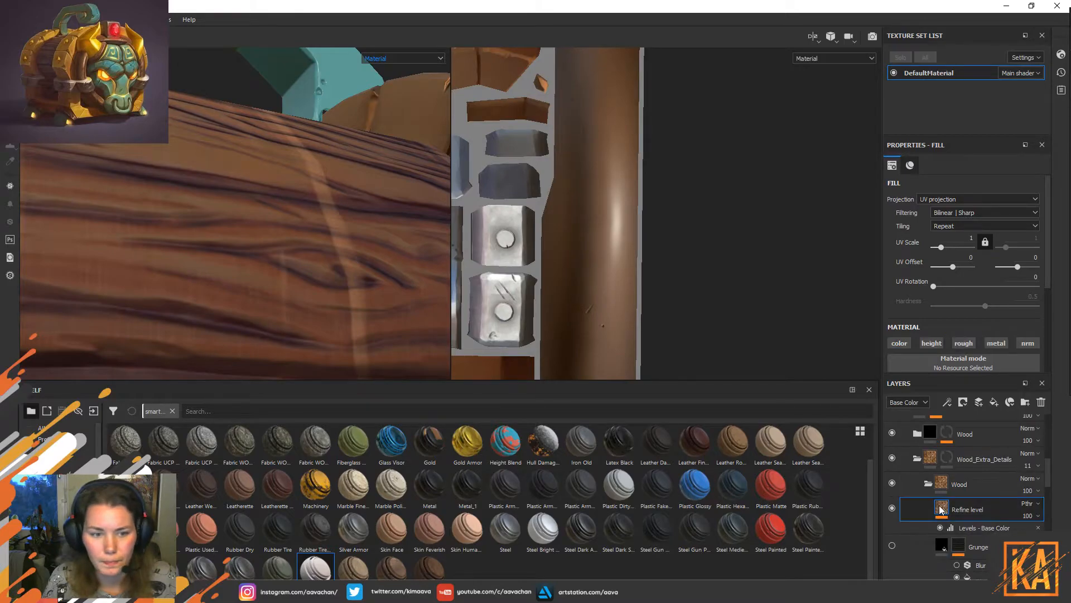
pyautogui.click(972, 530)
pyautogui.click(969, 511)
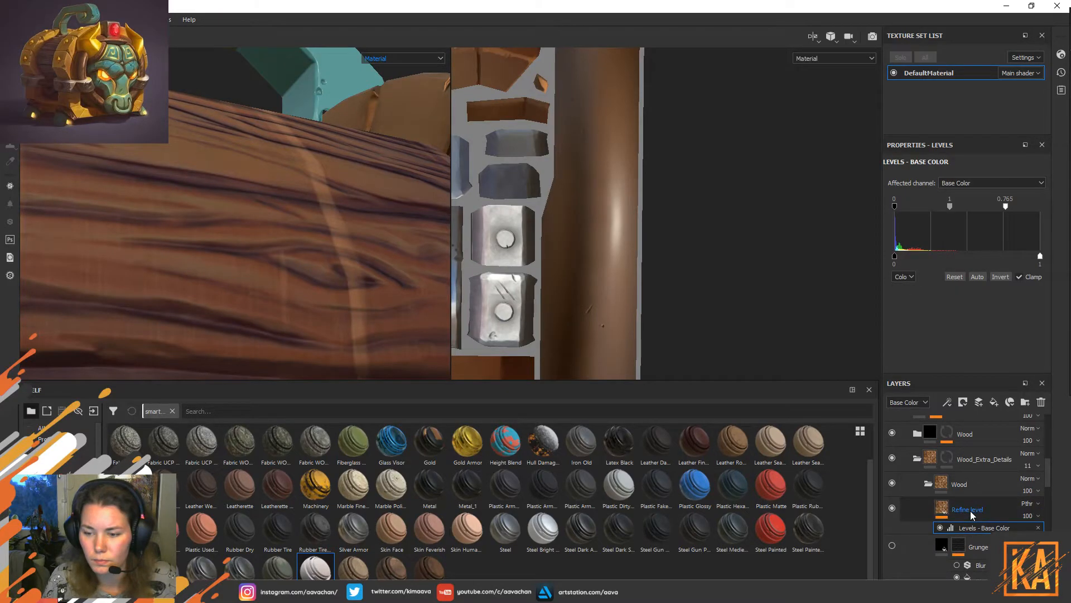
pyautogui.moveTo(934, 286); pyautogui.dragTo(1016, 286)
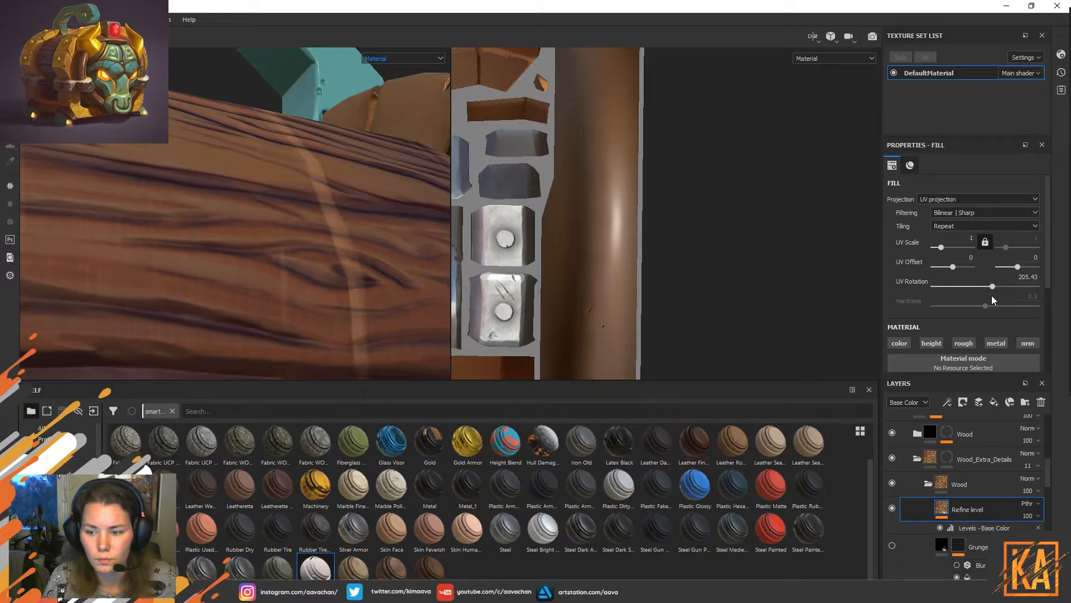
pyautogui.scroll(-1, 999, 521)
# Try rotating the UVs of the Wood 01 fill in the Grunge 3 layer's mask.
pyautogui.click(977, 508)
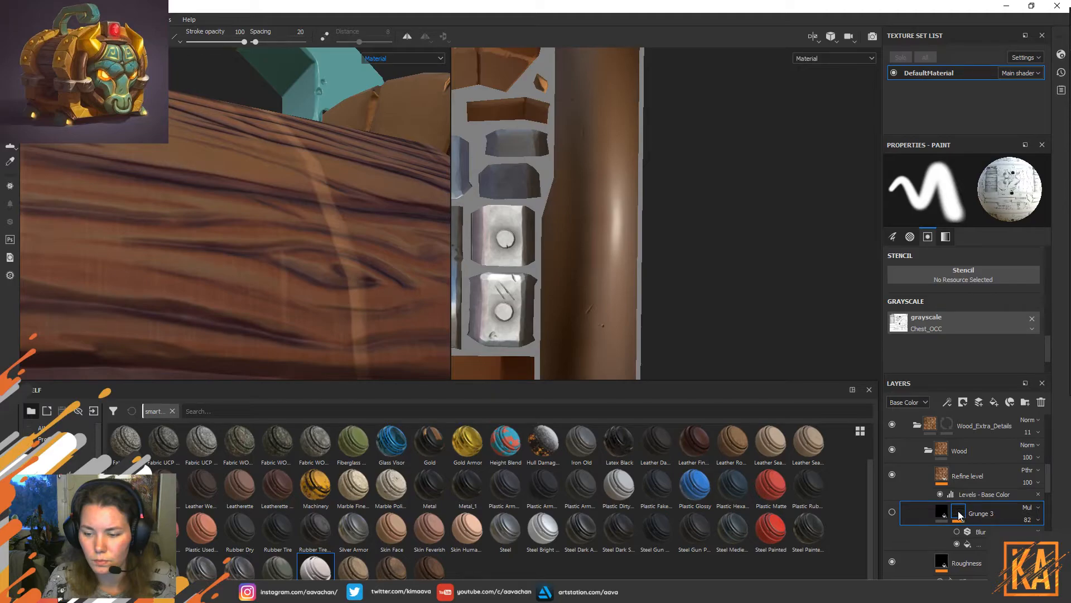
pyautogui.click(1002, 543)
pyautogui.click(980, 542)
pyautogui.click(980, 542)
pyautogui.moveTo(935, 287); pyautogui.dragTo(990, 289)
pyautogui.hotkey('ctrl', 'z')
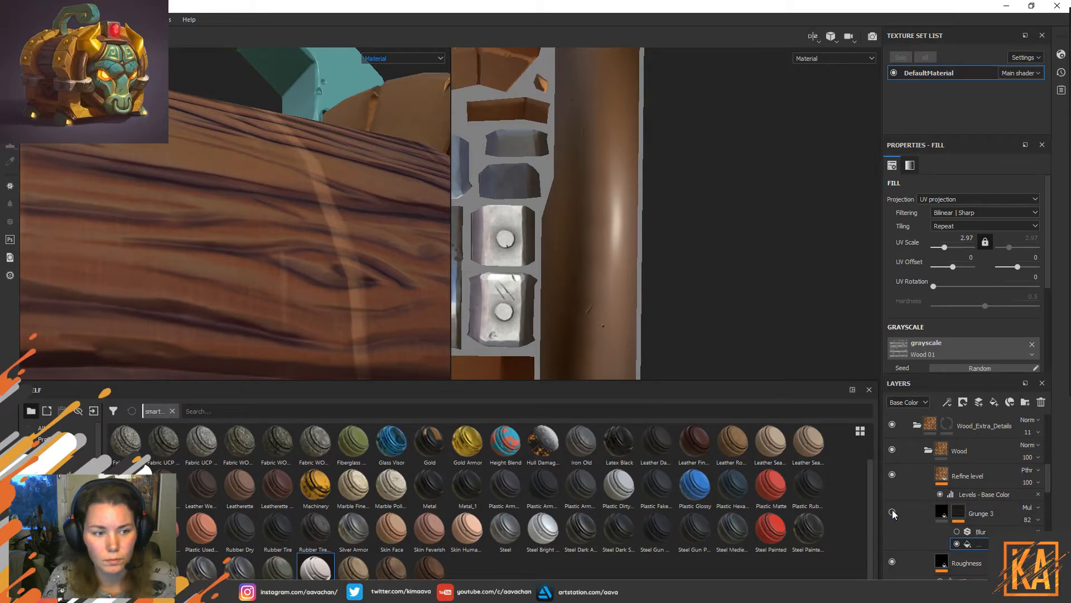
# Delete the hidden Grunge 3 layer from the Wood subfolder.
pyautogui.scroll(-2, 926, 502)
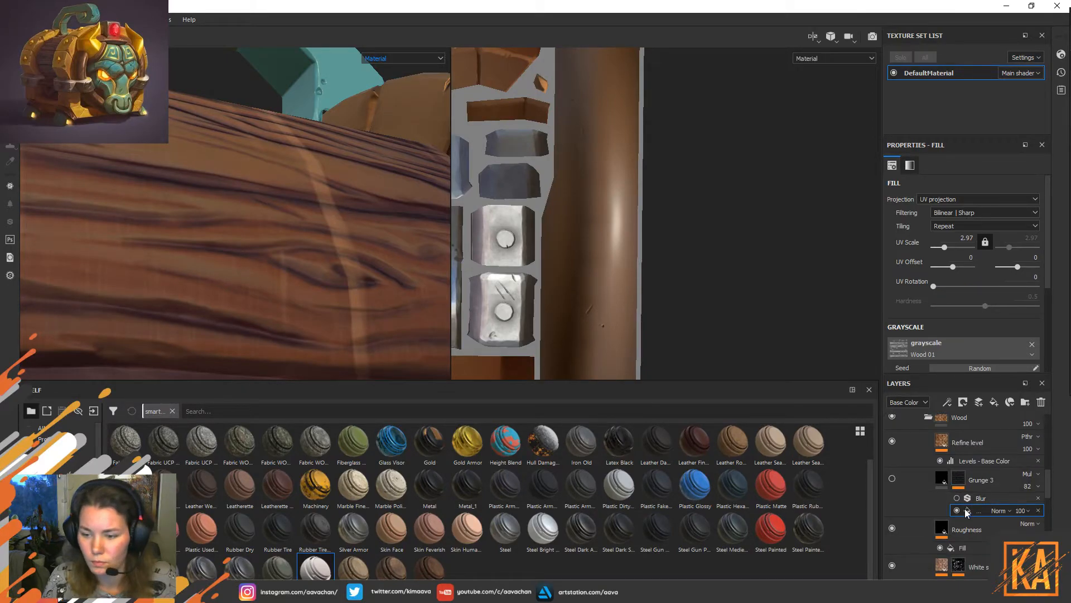
pyautogui.click(991, 483)
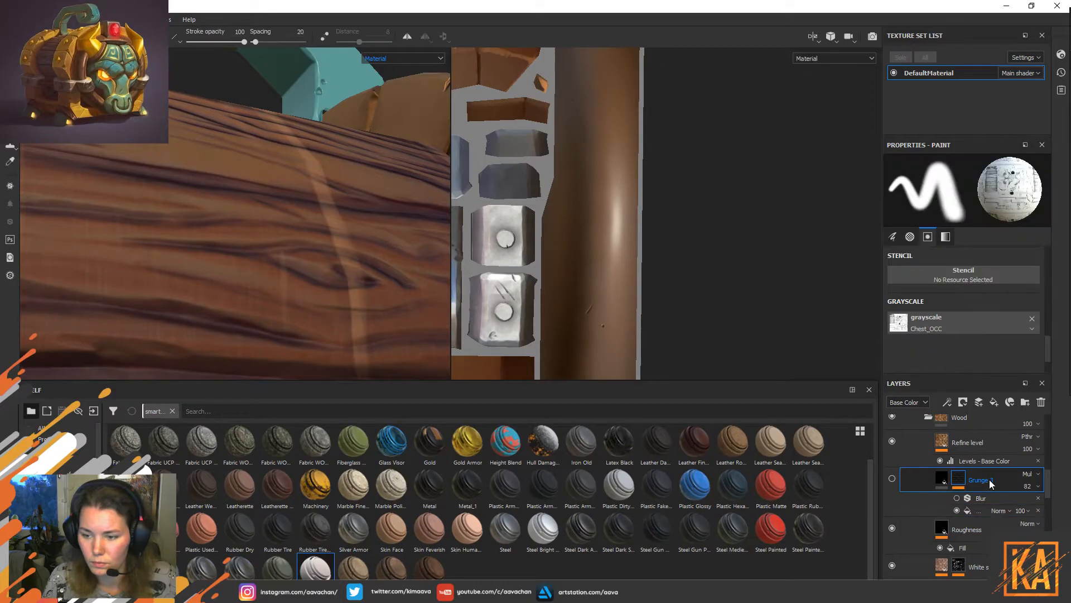
pyautogui.click(1038, 403)
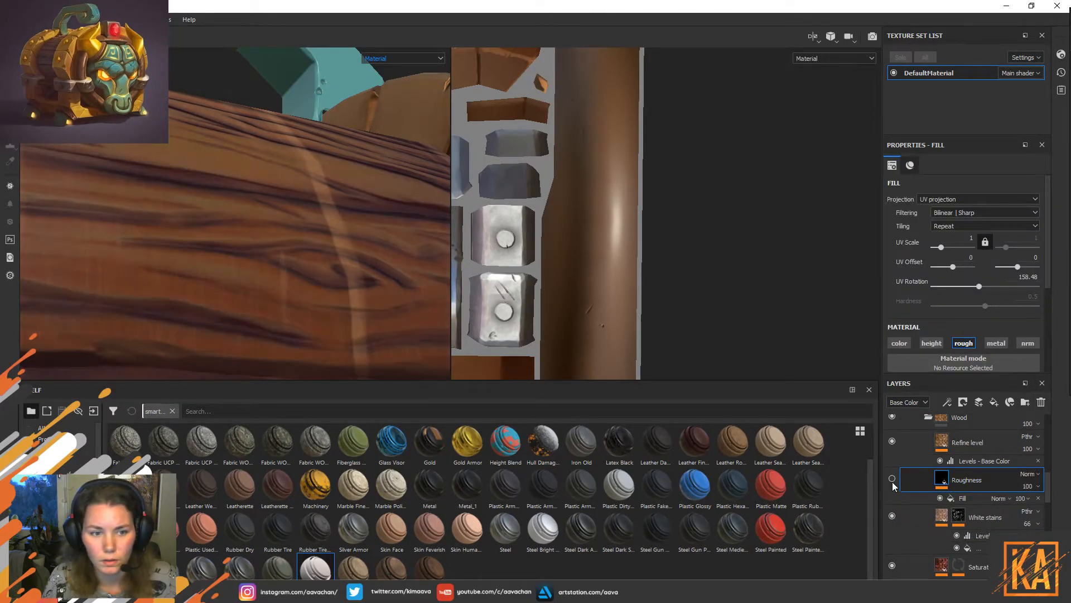
# Check how the White stains, Saturation and Dirt layers affect the planks by hiding and showing them.
pyautogui.scroll(-2, 949, 485)
pyautogui.click(978, 486)
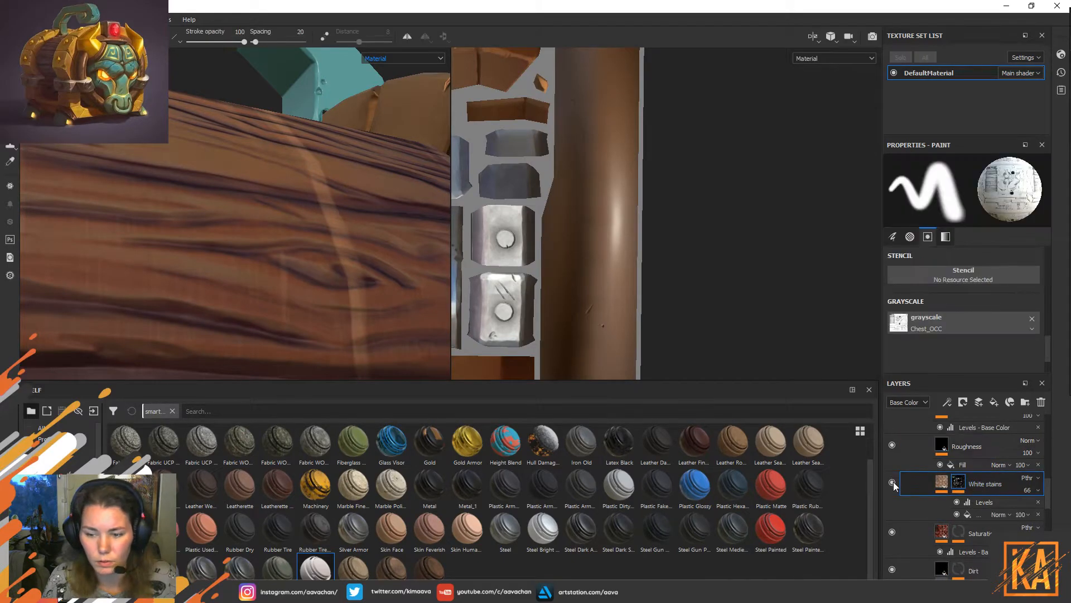
pyautogui.scroll(-2, 1003, 497)
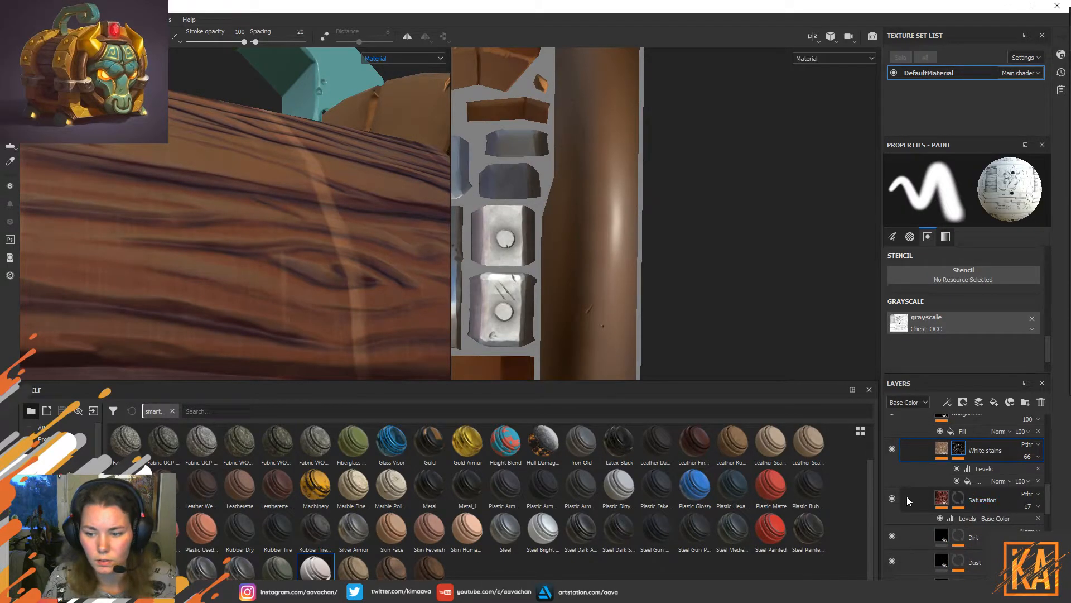
pyautogui.click(892, 498)
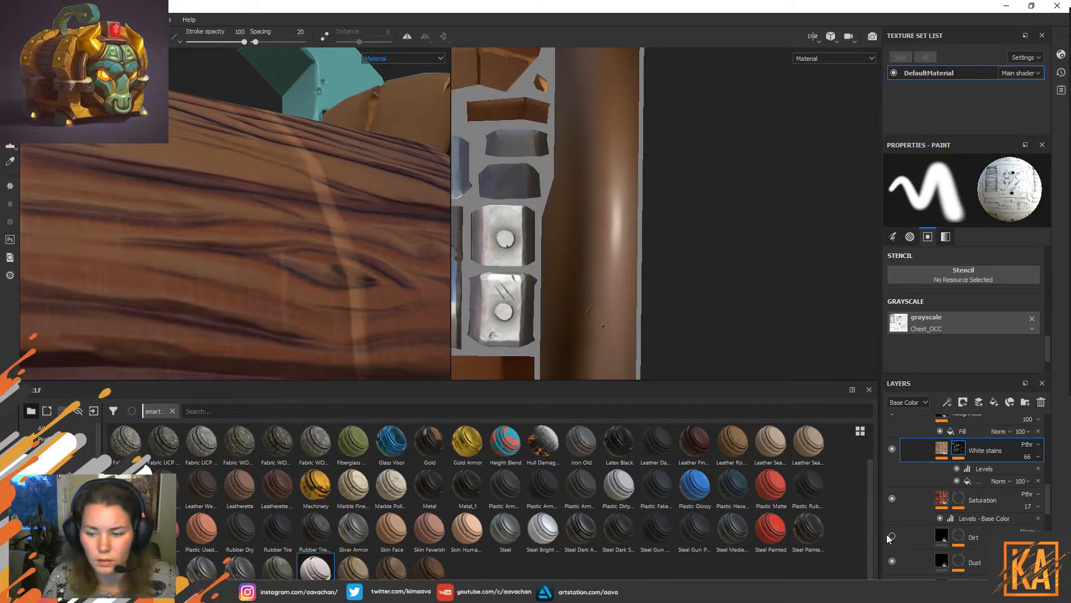
# Review the Dirt layer's mask generator settings and set the layer's fill UV rotation to 90.
pyautogui.click(959, 536)
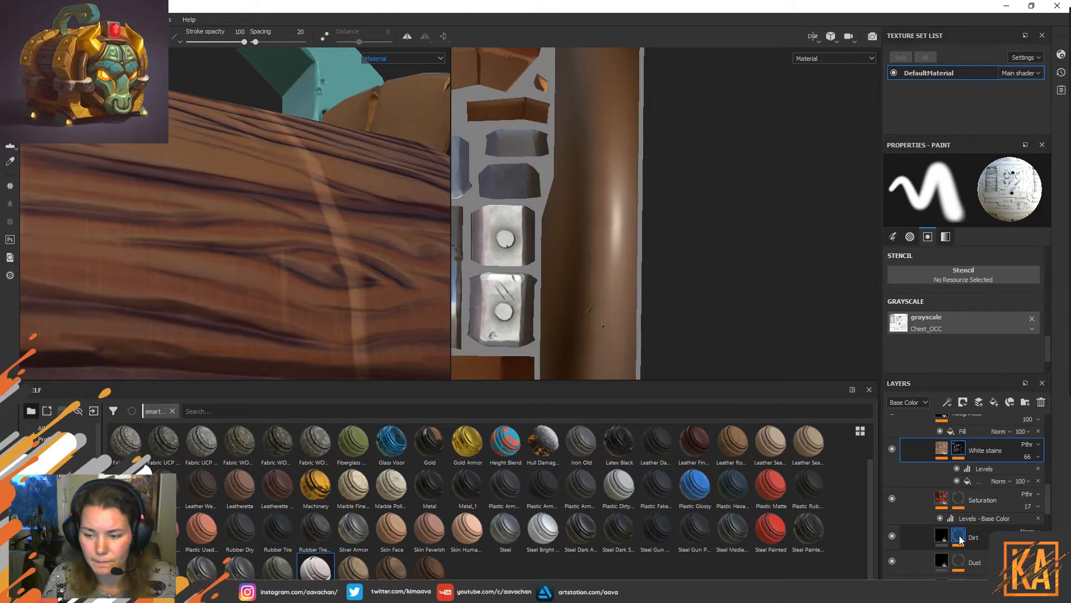
pyautogui.click(984, 555)
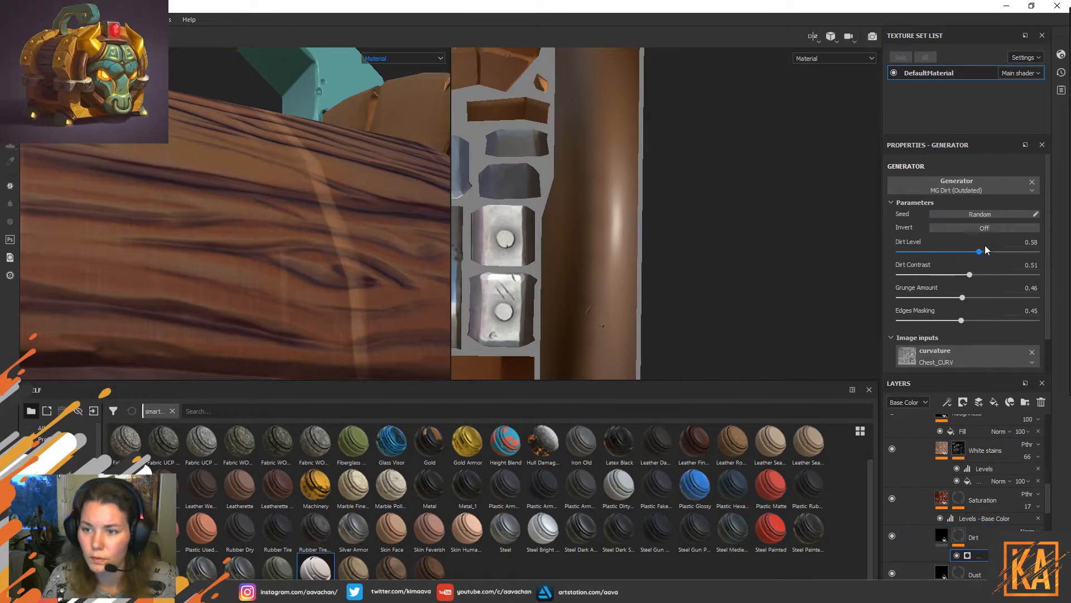
pyautogui.scroll(-2, 981, 259)
pyautogui.scroll(2, 983, 270)
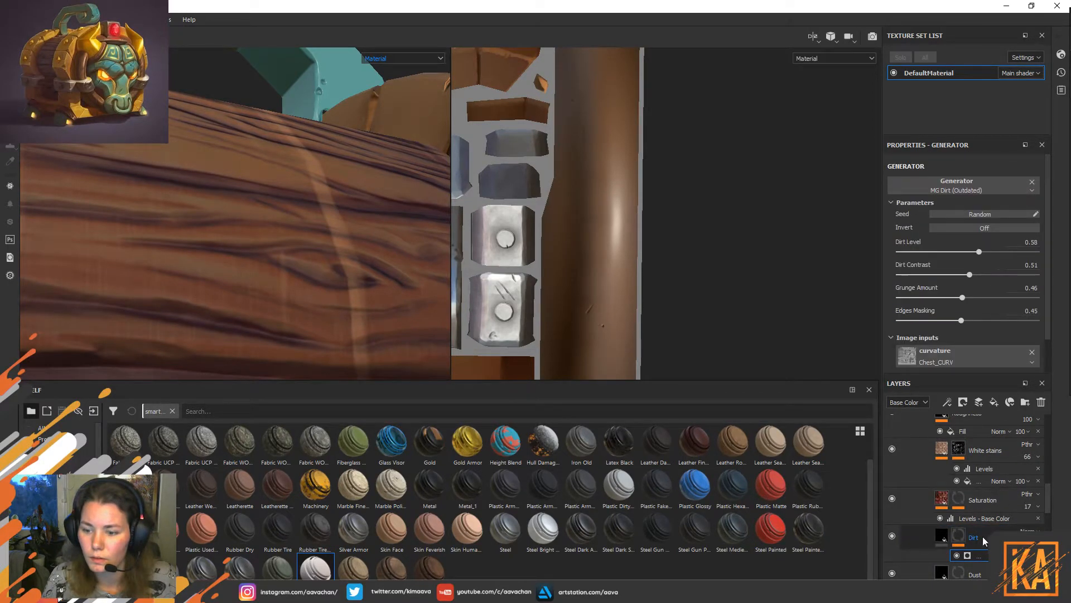
pyautogui.click(942, 536)
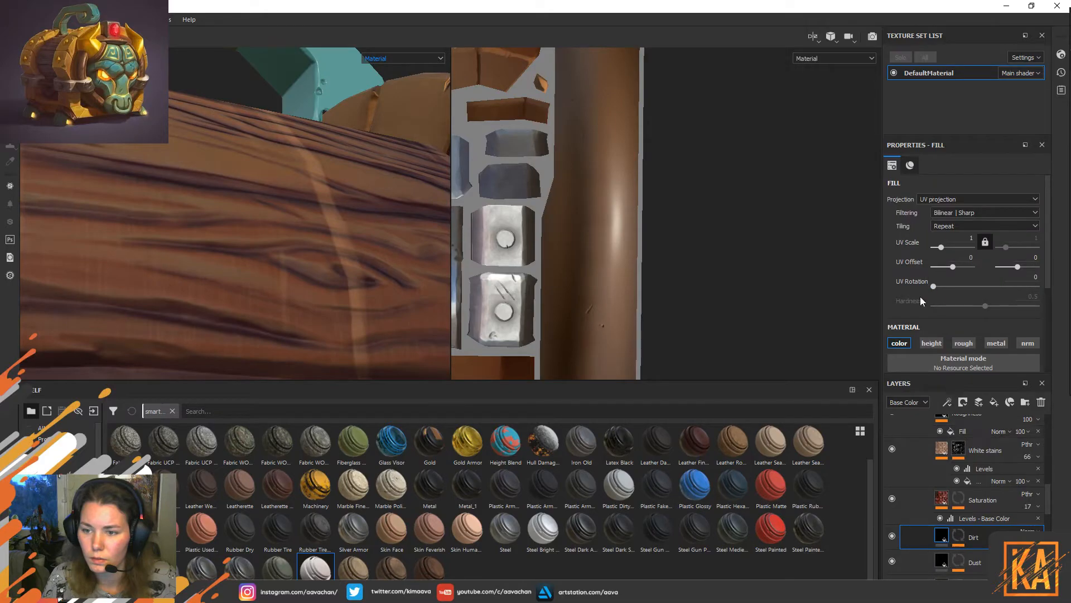
pyautogui.moveTo(933, 287); pyautogui.dragTo(960, 286)
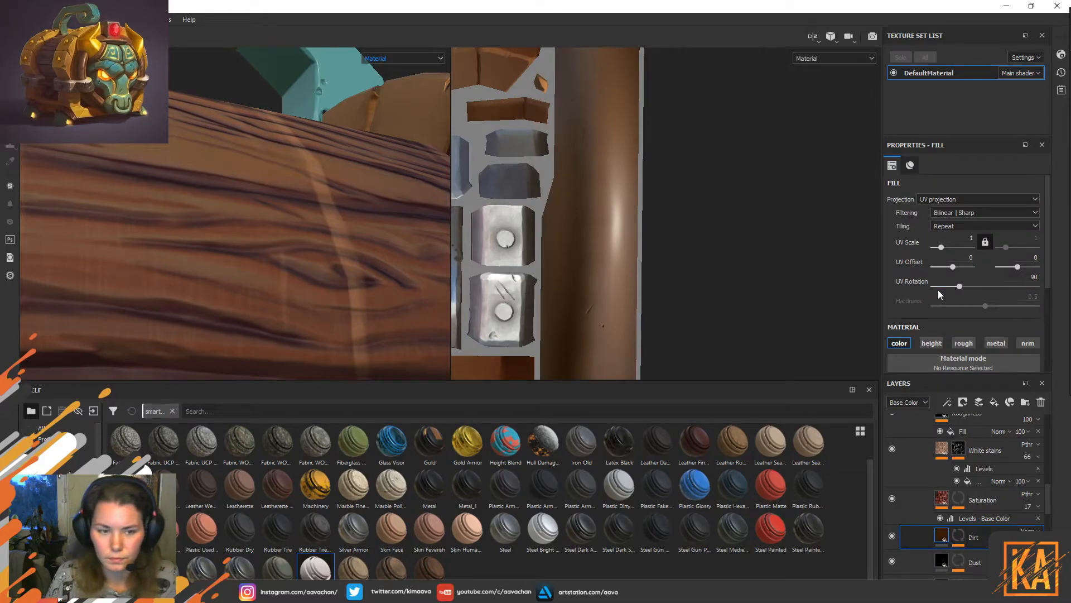
# Inspect the Dirt layer's mask effect and compare the planks with the Dust and Wood Fibers layers hidden and shown.
pyautogui.scroll(-2, 937, 475)
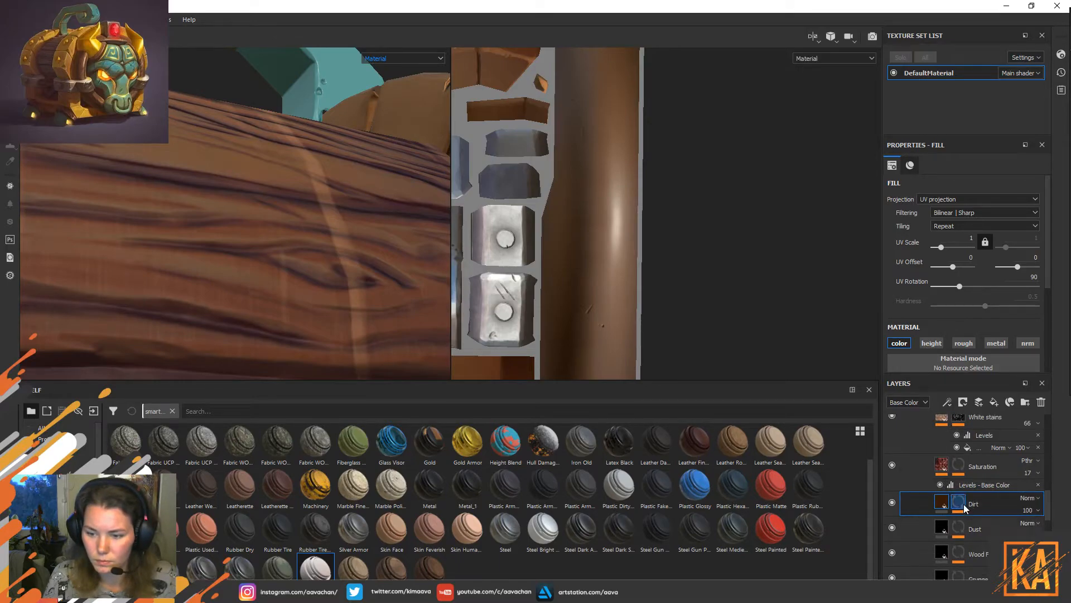
pyautogui.click(964, 505)
pyautogui.click(990, 521)
pyautogui.click(999, 521)
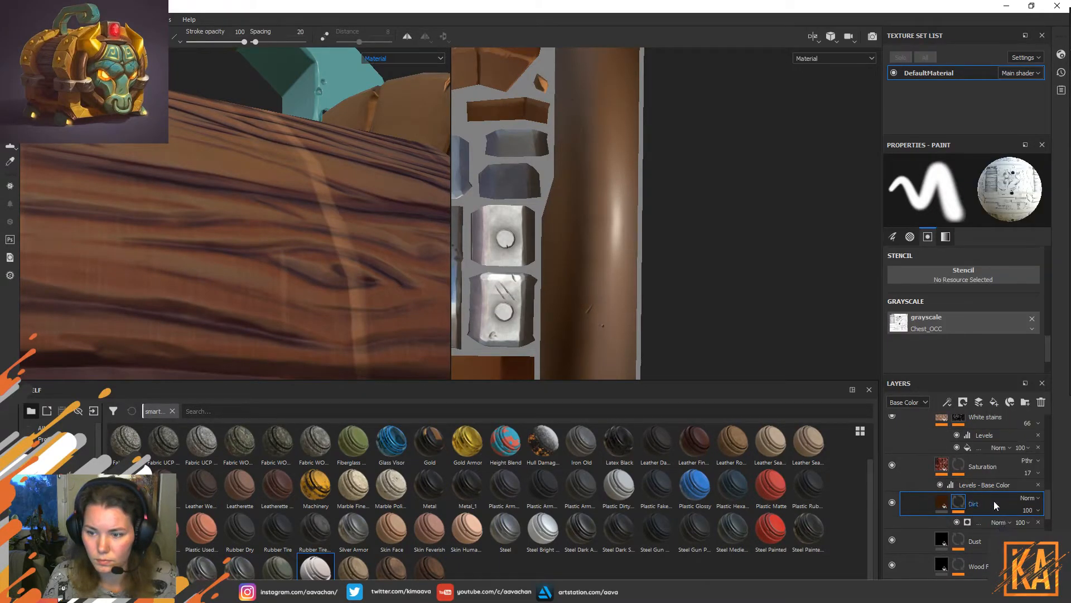
pyautogui.click(946, 538)
pyautogui.click(893, 539)
pyautogui.click(893, 562)
pyautogui.click(960, 568)
pyautogui.scroll(-2, 973, 550)
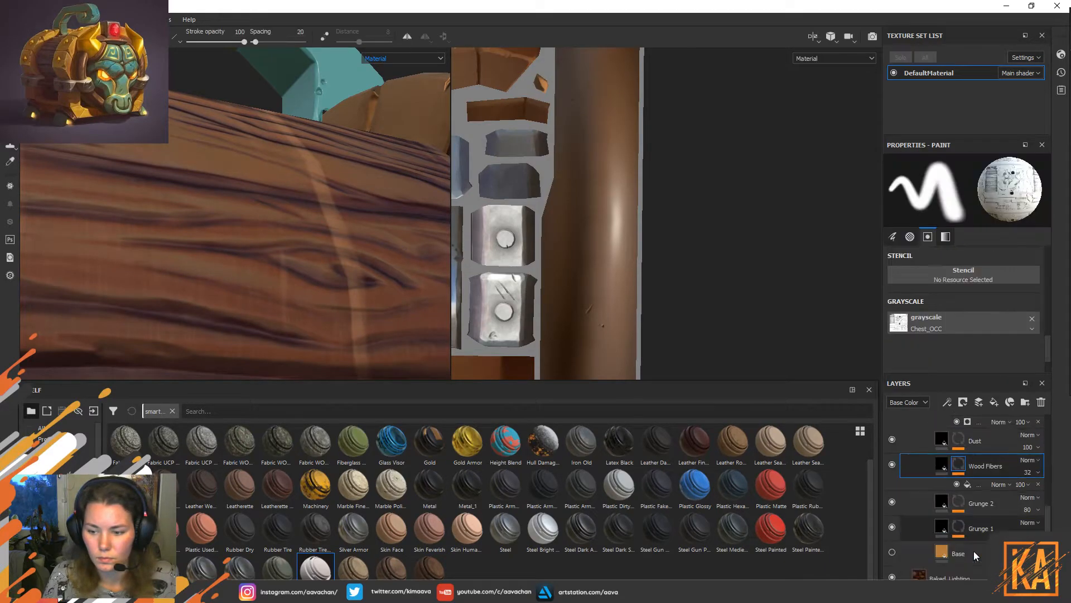
# Set the UV rotation of the Wood Fibers layer's wood_pattern_01 mask fill to 90.
pyautogui.click(987, 484)
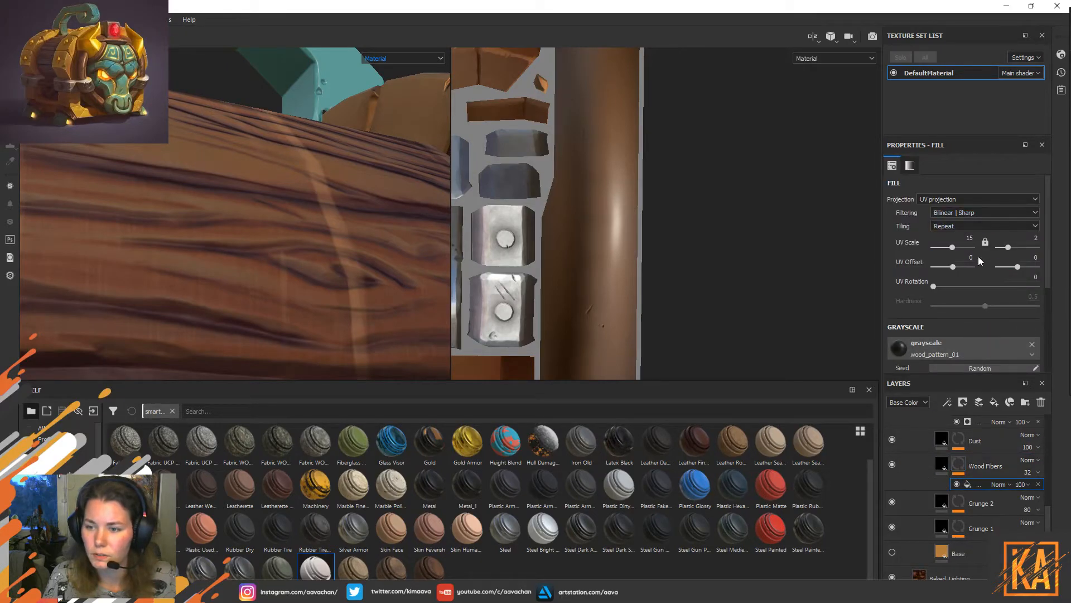
pyautogui.moveTo(934, 285); pyautogui.dragTo(972, 296)
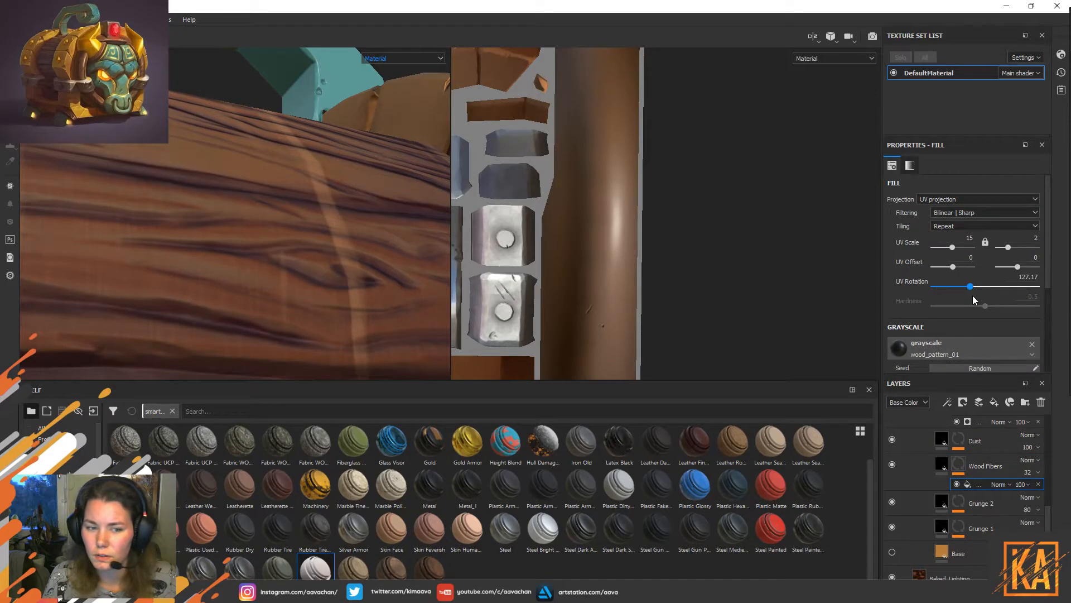
pyautogui.doubleClick(1014, 274)
pyautogui.write('90')
pyautogui.press('Return')
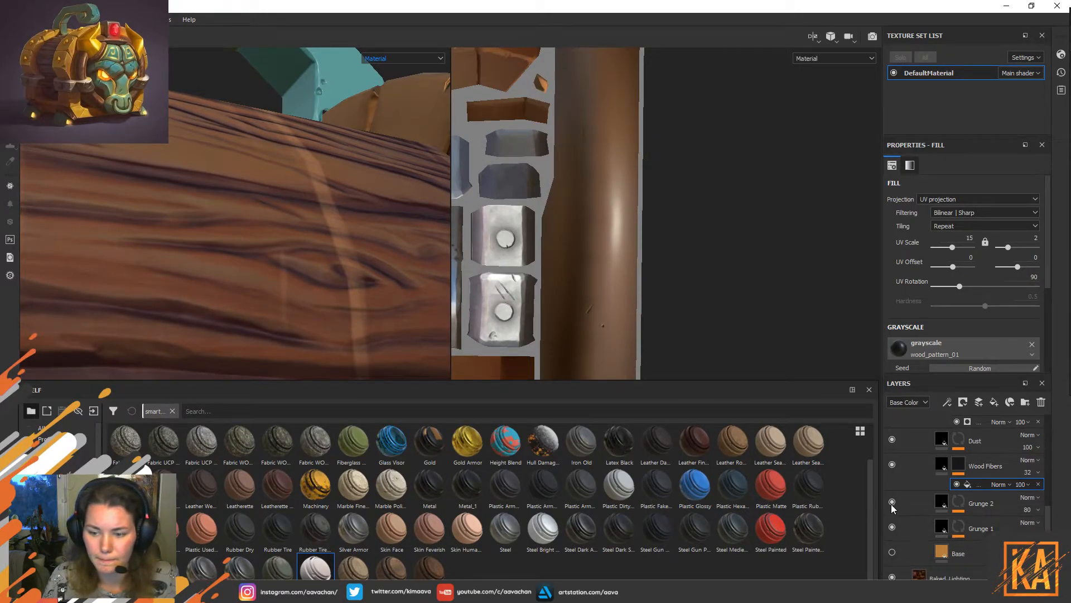
# Delete the Grunge 2 layer and compare the planks with the Grunge 1 layer hidden and shown.
pyautogui.click(982, 508)
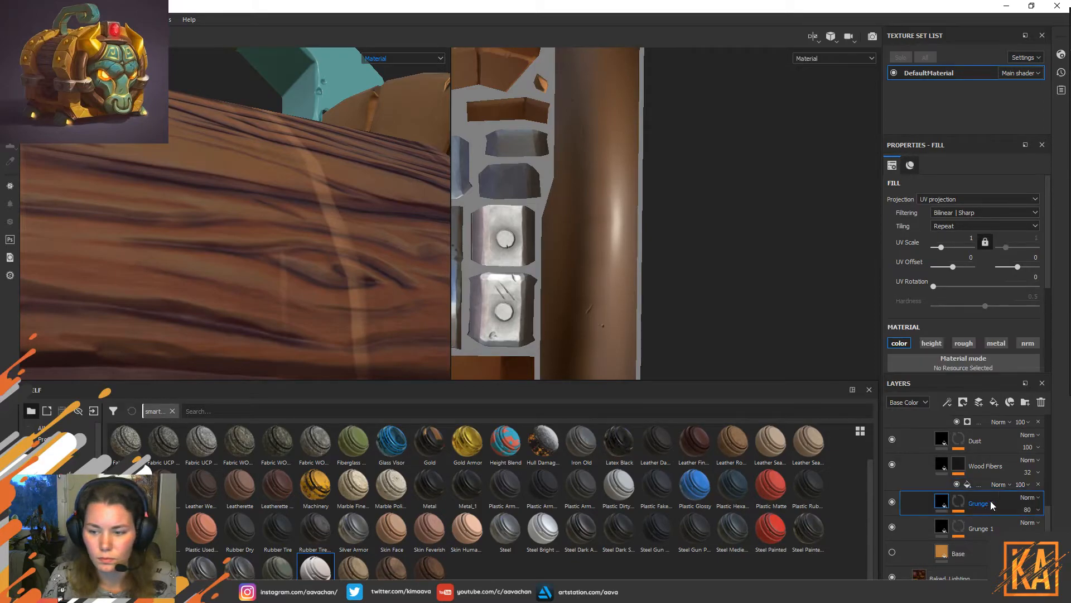
pyautogui.press('Delete')
pyautogui.click(893, 502)
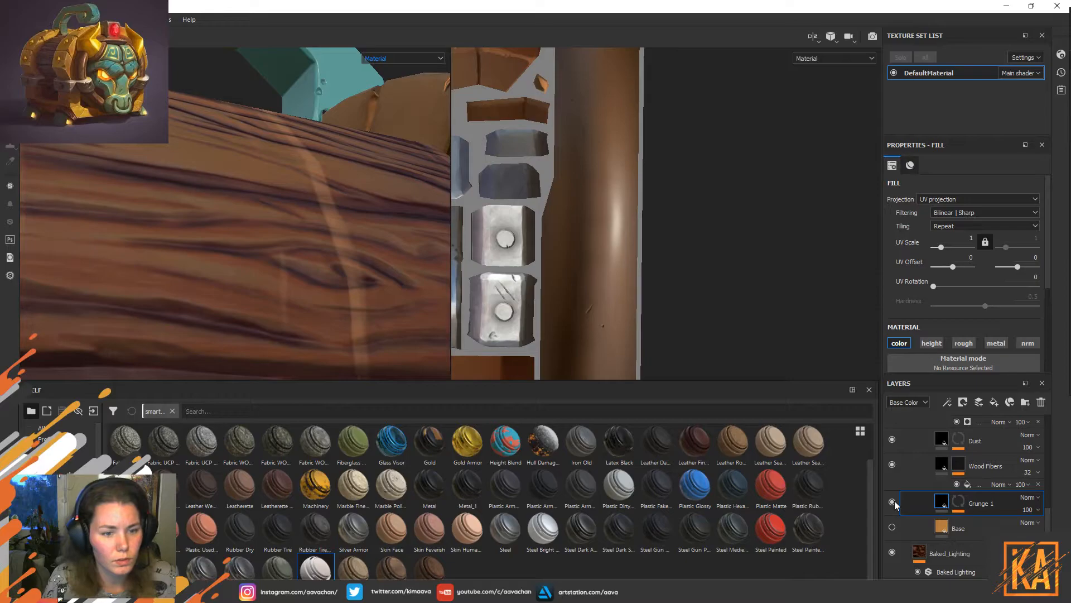
pyautogui.click(893, 501)
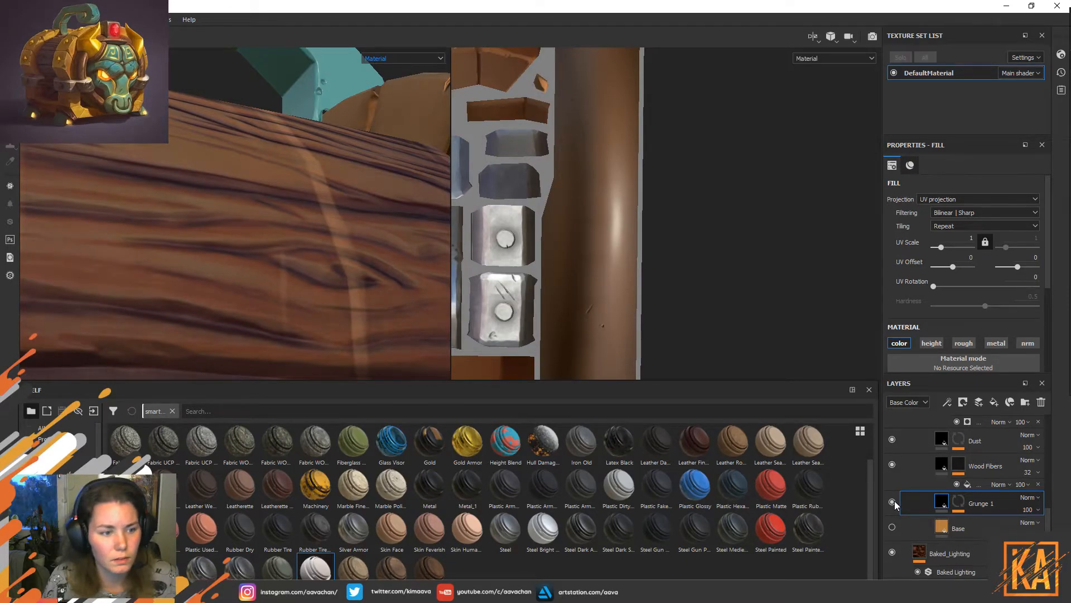
# Compare the side planks with the Wood subfolder's Base layer shown and hidden.
pyautogui.scroll(-3, 449, 280)
pyautogui.keyDown('alt'); pyautogui.moveTo(410, 220); pyautogui.dragTo(373, 184, button='right'); pyautogui.keyUp('alt')
pyautogui.moveTo(402, 256)
pyautogui.keyDown('alt'); pyautogui.mouseDown()
pyautogui.moveTo(435, 294)
pyautogui.moveTo(399, 242)
pyautogui.mouseUp(); pyautogui.keyUp('alt')
pyautogui.keyDown('alt'); pyautogui.moveTo(400, 242); pyautogui.dragTo(530, 384, button='right'); pyautogui.keyUp('alt')
pyautogui.keyDown('alt'); pyautogui.moveTo(413, 301); pyautogui.dragTo(328, 239); pyautogui.keyUp('alt')
pyautogui.scroll(1, 328, 239)
pyautogui.click(891, 527)
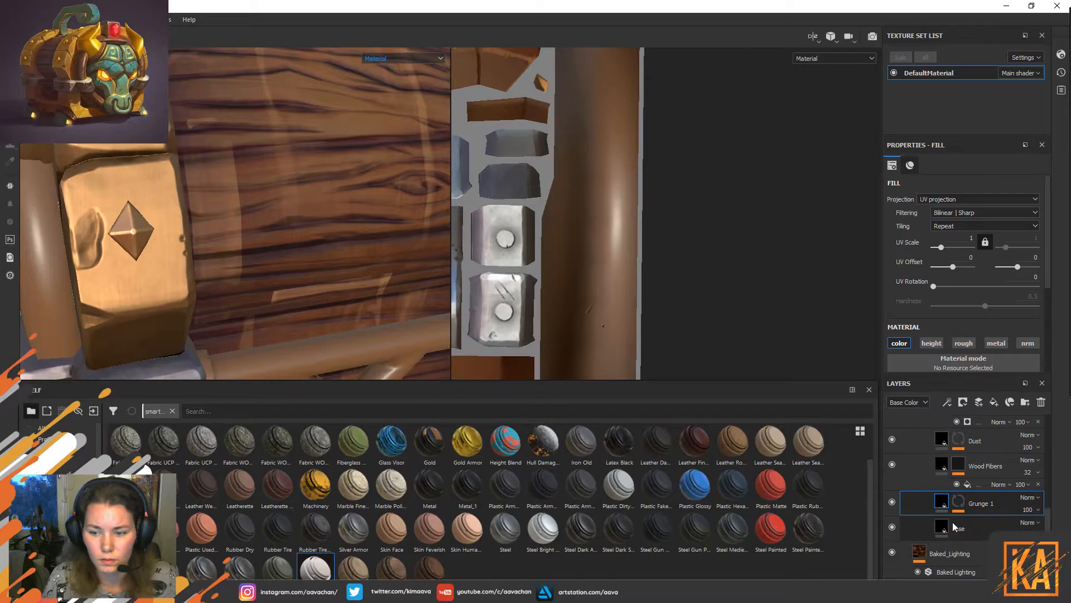
pyautogui.click(900, 530)
pyautogui.click(892, 527)
pyautogui.click(892, 528)
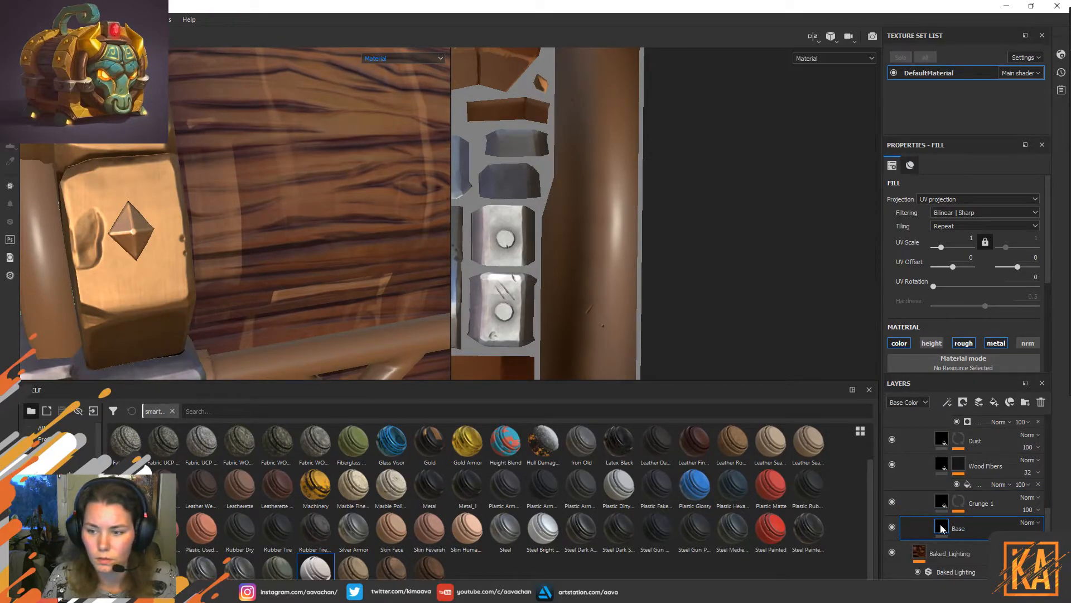
# Review the Base layer's fill properties and delete the layer from the Wood subfolder.
pyautogui.moveTo(932, 286)
pyautogui.mouseDown()
pyautogui.moveTo(993, 286)
pyautogui.moveTo(947, 285)
pyautogui.mouseUp()
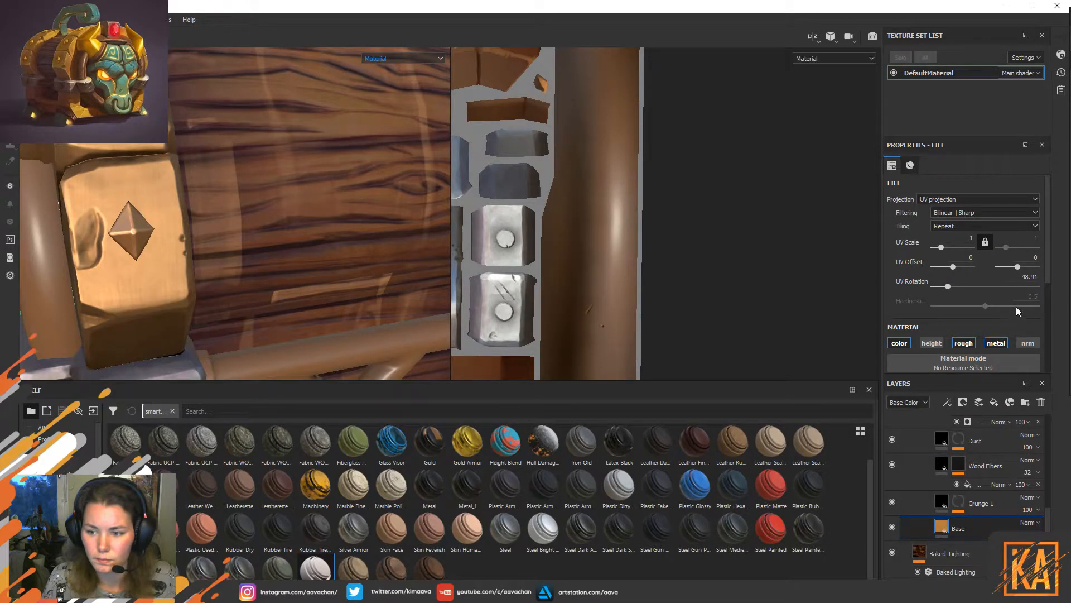
pyautogui.scroll(-3, 1015, 303)
pyautogui.scroll(-1, 1015, 309)
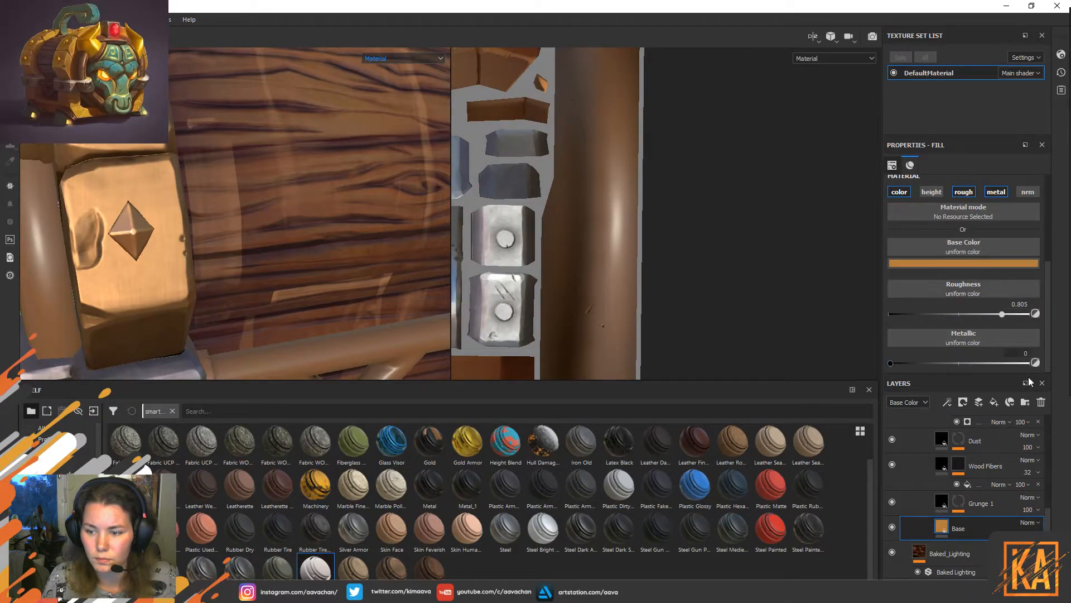
pyautogui.click(1041, 402)
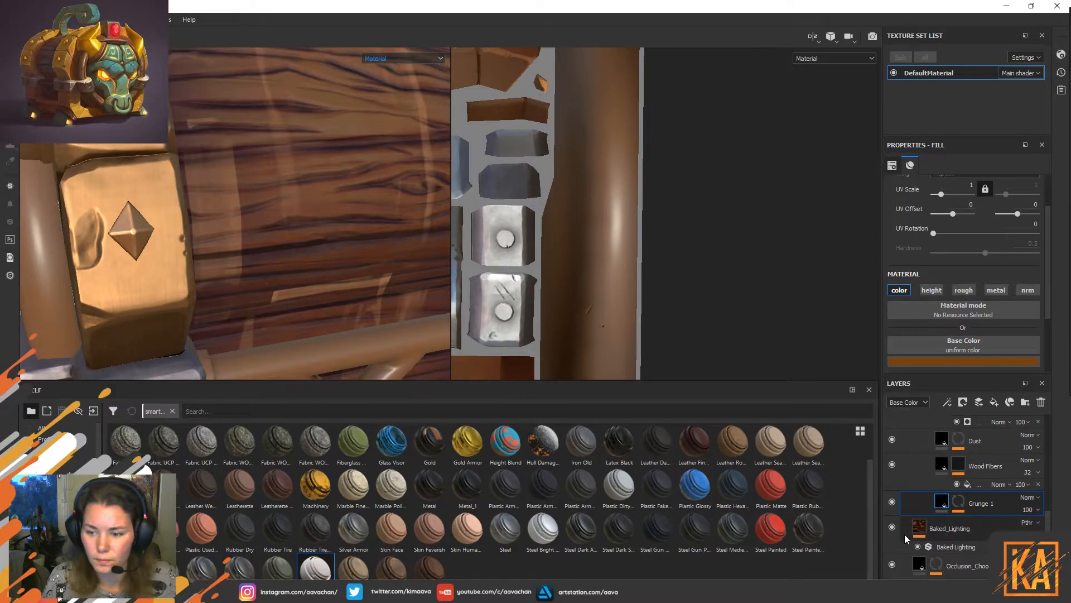
# Check how the occlusion layer, Fill layer 13 and the layers beneath them affect the planks by hiding and showing them.
pyautogui.scroll(-3, 901, 533)
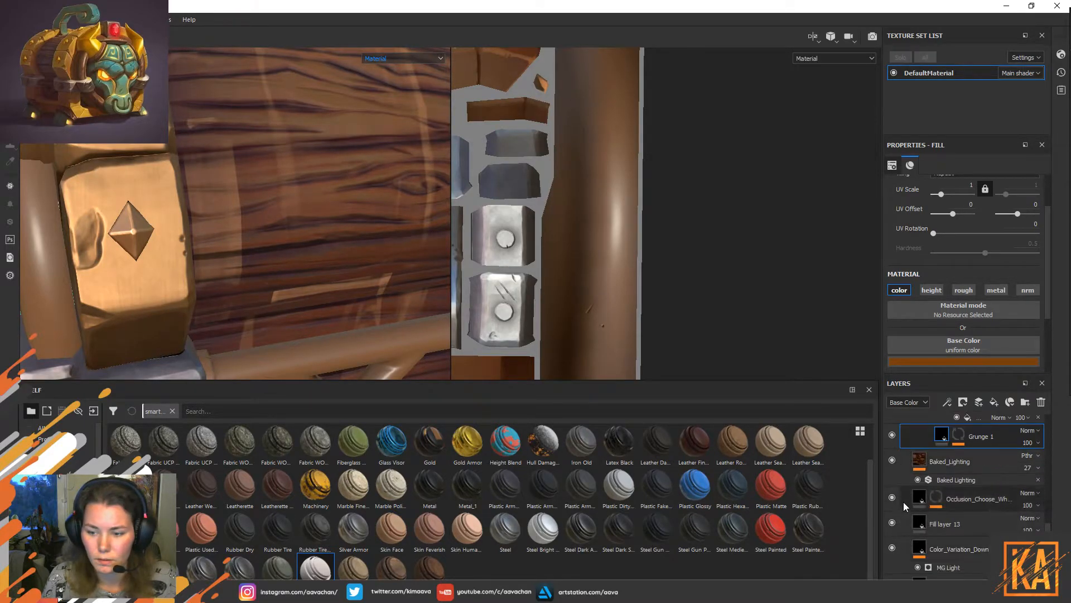
pyautogui.click(893, 497)
pyautogui.click(892, 498)
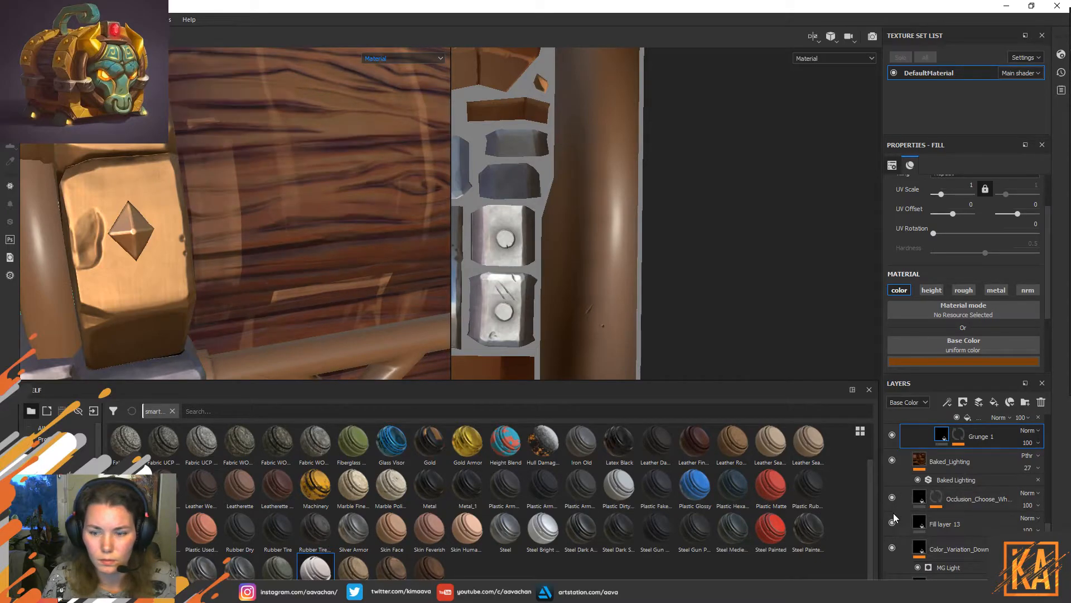
pyautogui.click(892, 523)
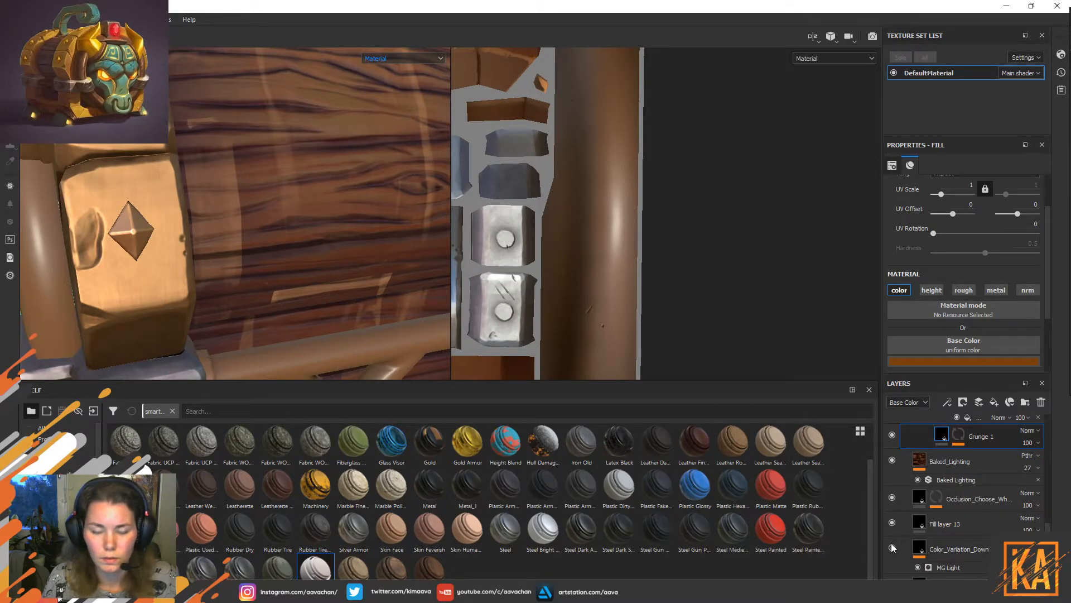
pyautogui.scroll(-3, 892, 543)
pyautogui.click(896, 520)
pyautogui.click(896, 519)
pyautogui.scroll(-3, 889, 564)
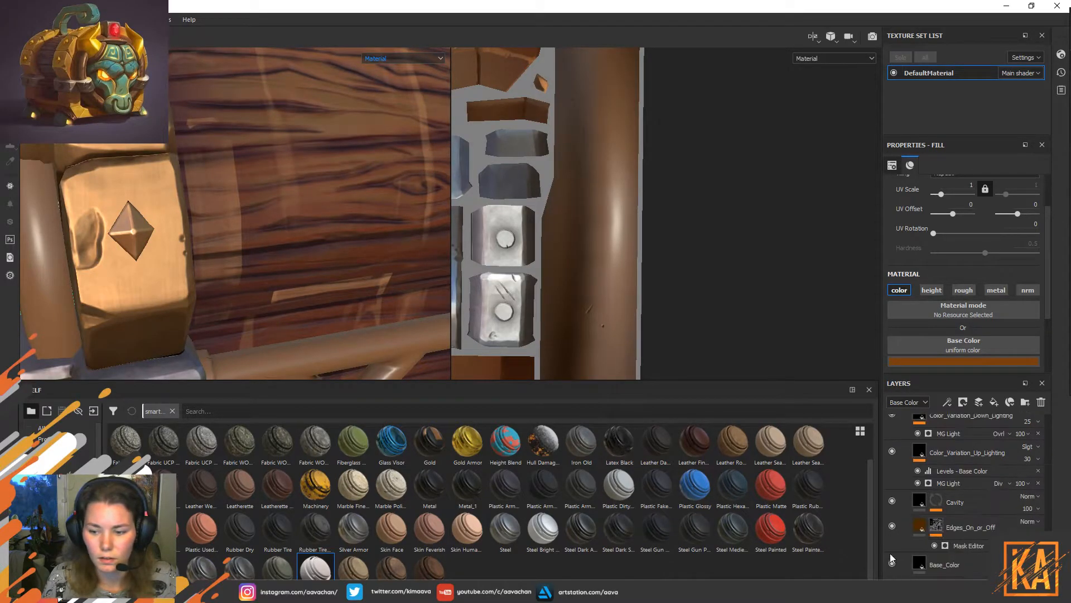
pyautogui.scroll(-5, 903, 528)
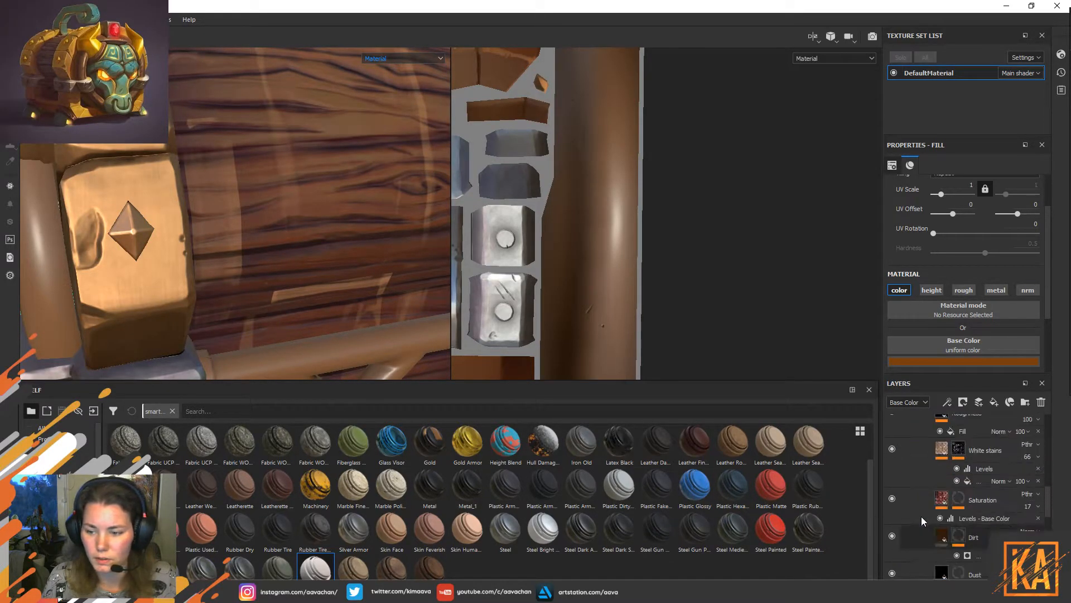
# Collapse the Wood_Extra_Details folder and compare the planks with Fill layer 12 hidden and shown.
pyautogui.click(916, 519)
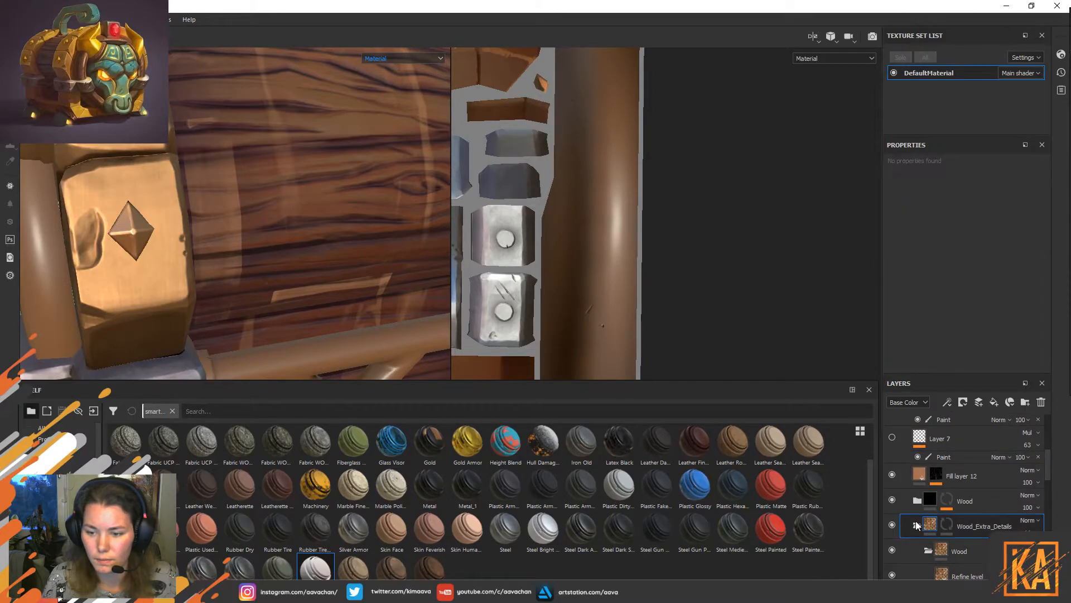
pyautogui.click(890, 476)
pyautogui.click(891, 476)
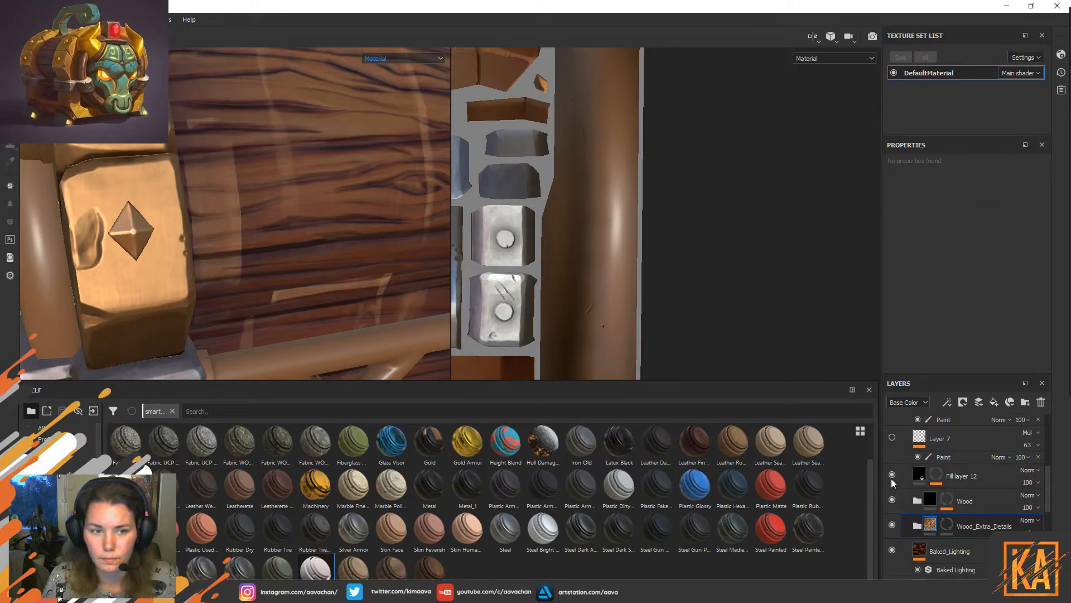
# Assign the Chest_CURV map as the grayscale source of the fill in Fill layer 12's mask.
pyautogui.click(936, 475)
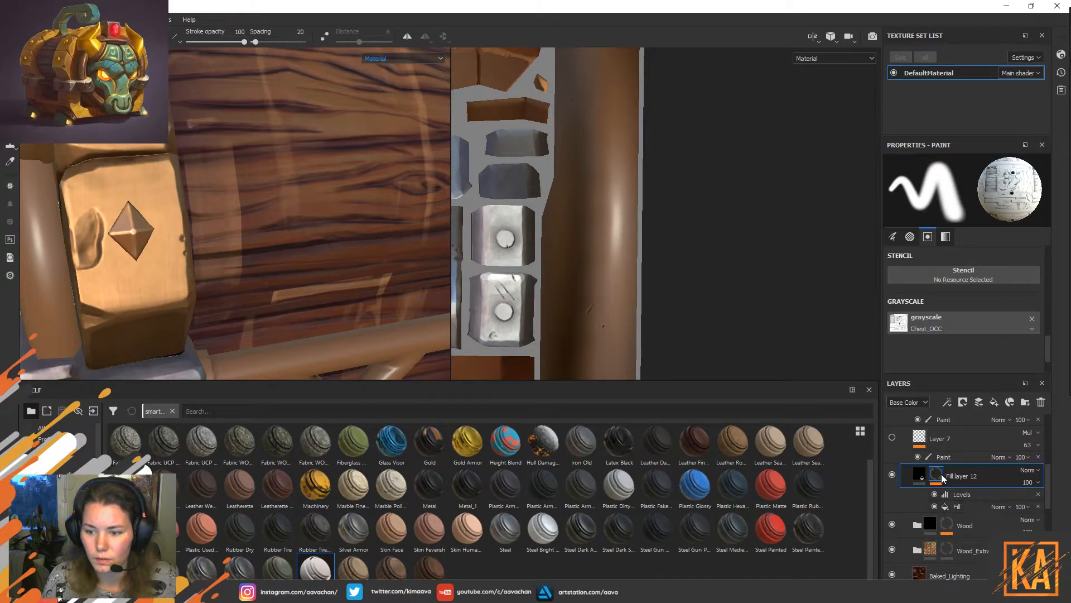
pyautogui.click(967, 506)
pyautogui.click(952, 293)
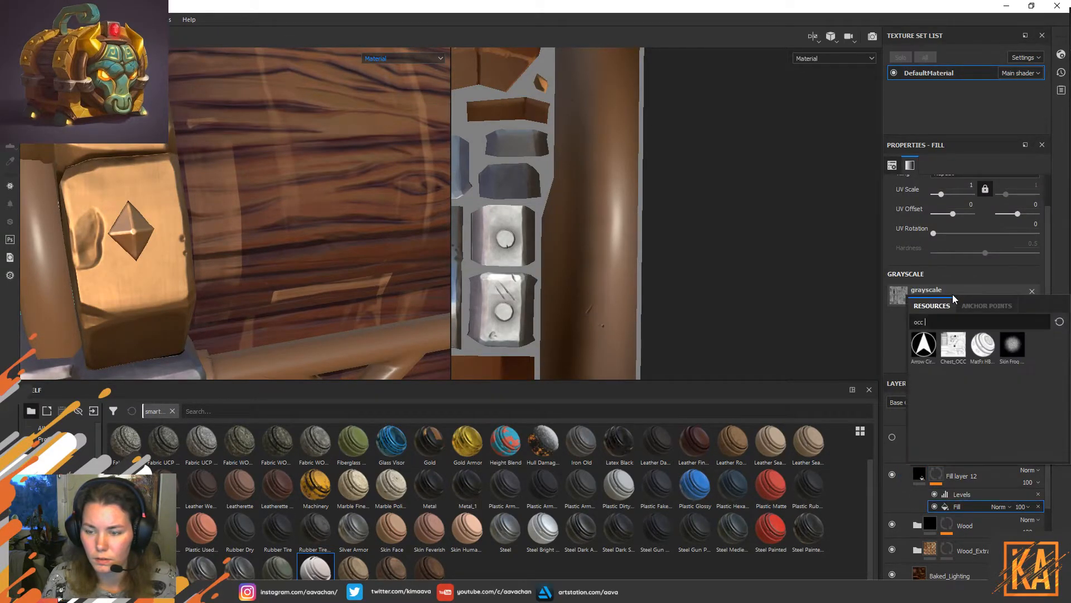
pyautogui.moveTo(956, 344)
pyautogui.moveTo(953, 324); pyautogui.dragTo(905, 321)
pyautogui.write('curb')
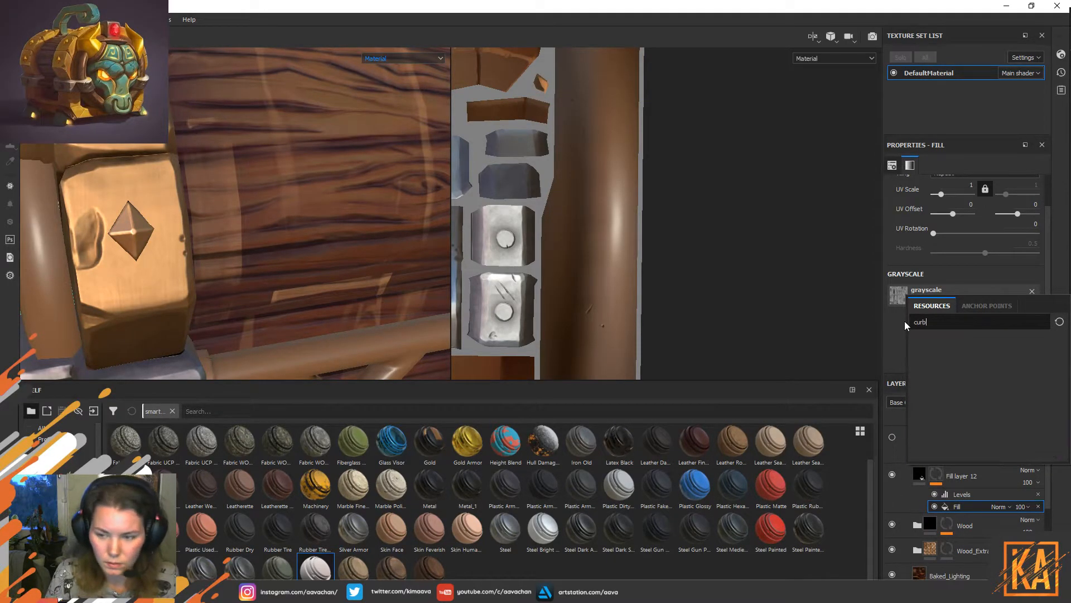
pyautogui.press('BackSpace')
pyautogui.write('v')
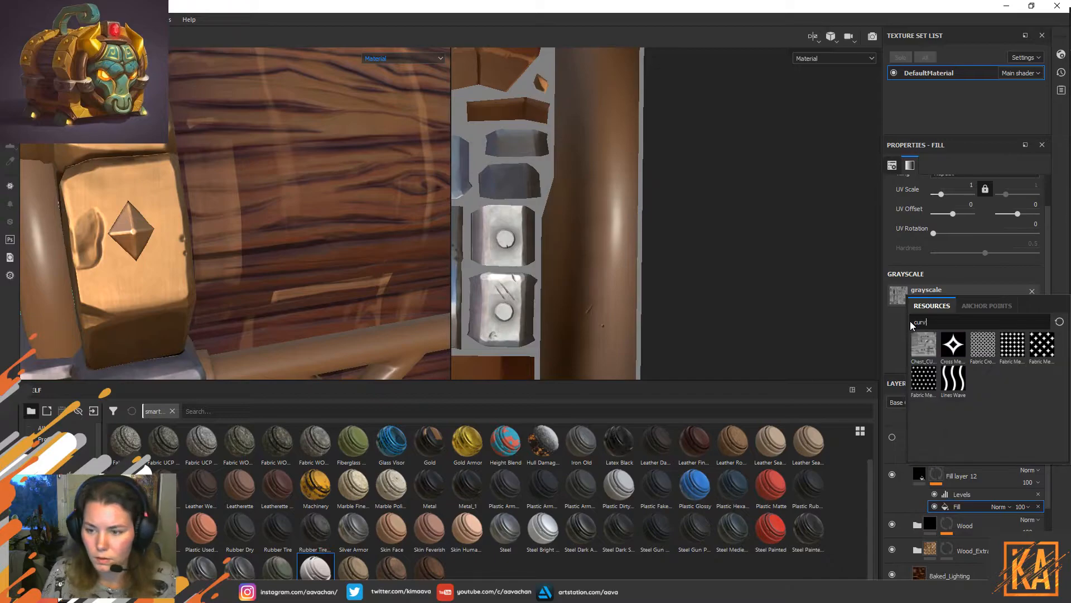
pyautogui.click(919, 353)
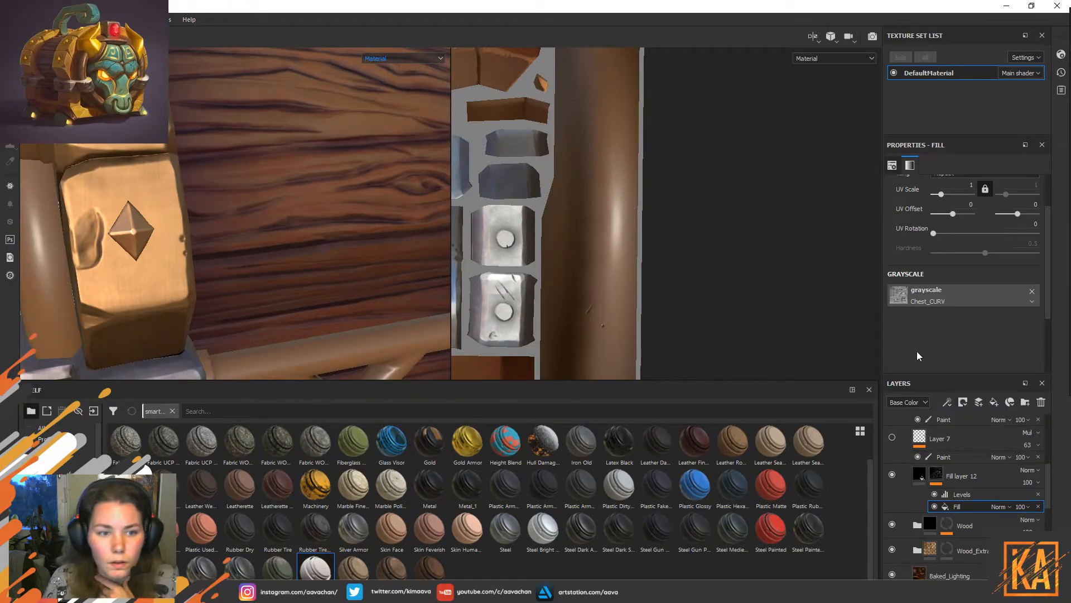
# Export the DefaultMaterial texture set as 8-bit PNG files at 2048x2048 with the PBR MetalRough configuration.
pyautogui.scroll(-5, 360, 292)
pyautogui.keyDown('alt'); pyautogui.moveTo(400, 182); pyautogui.dragTo(296, 274); pyautogui.keyUp('alt')
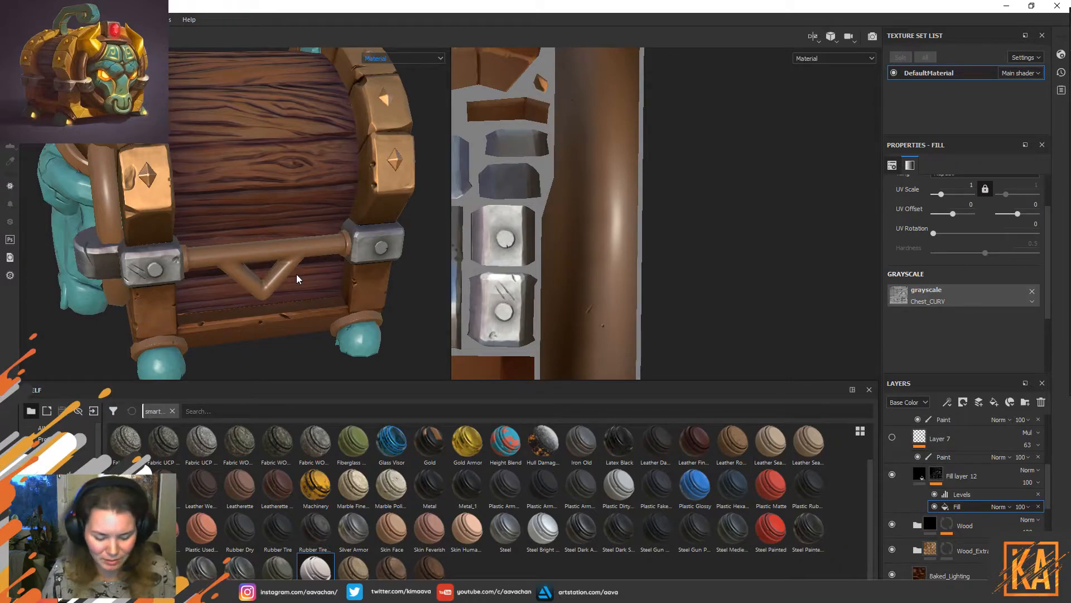
pyautogui.keyDown('alt'); pyautogui.moveTo(256, 182); pyautogui.dragTo(334, 251); pyautogui.keyUp('alt')
pyautogui.keyDown('alt'); pyautogui.moveTo(330, 249); pyautogui.dragTo(225, 232, button='right'); pyautogui.keyUp('alt')
pyautogui.keyDown('alt'); pyautogui.moveTo(225, 232); pyautogui.dragTo(265, 226); pyautogui.keyUp('alt')
pyautogui.keyDown('alt'); pyautogui.moveTo(292, 246); pyautogui.dragTo(280, 223, button='middle'); pyautogui.keyUp('alt')
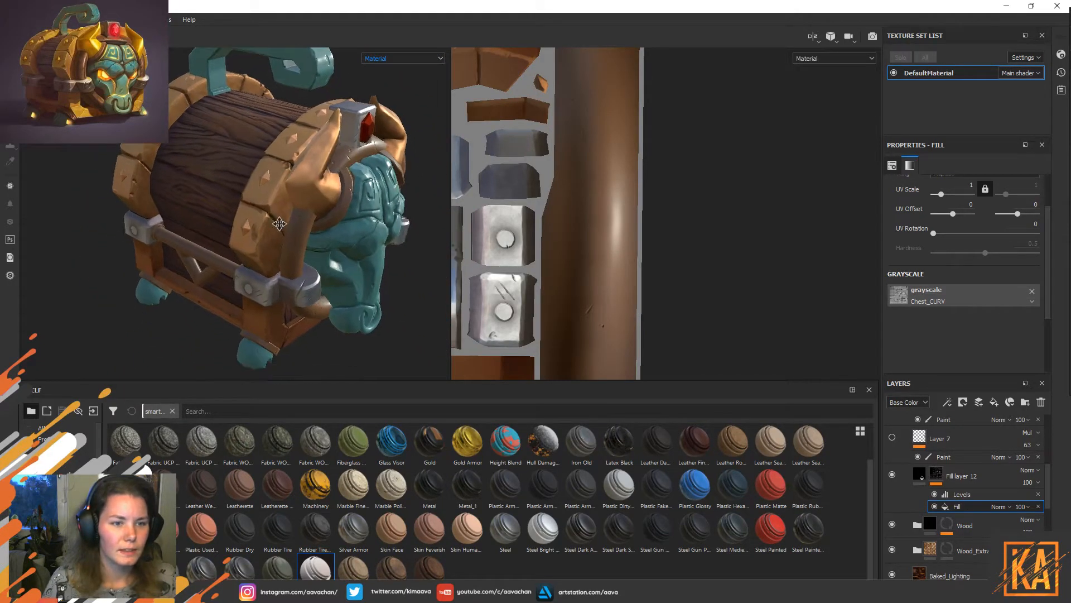
pyautogui.click(13, 19)
pyautogui.press('Escape')
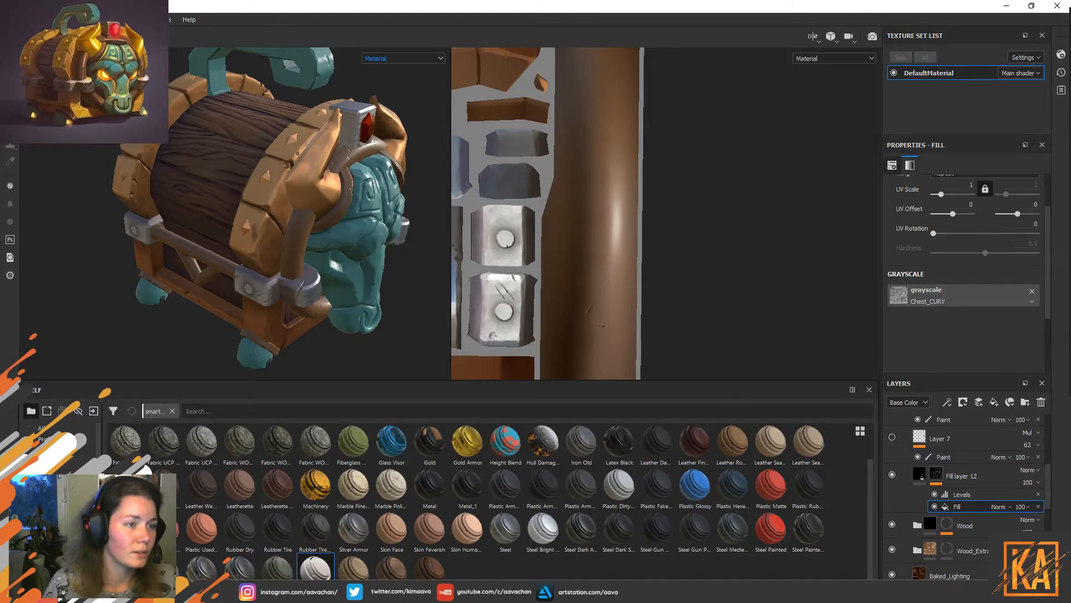
pyautogui.click(12, 19)
pyautogui.click(33, 205)
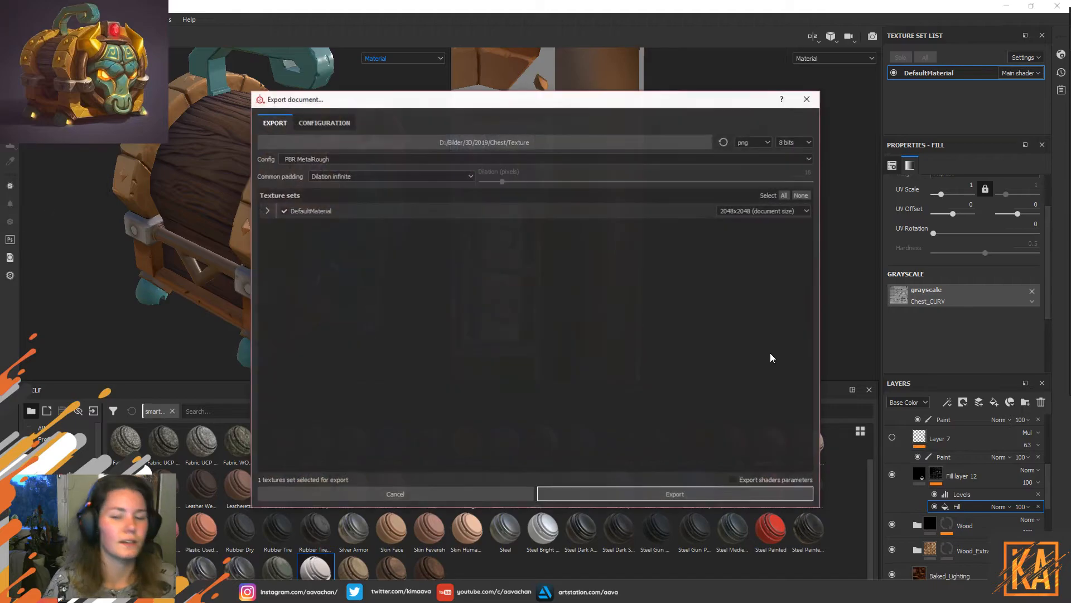
pyautogui.click(686, 495)
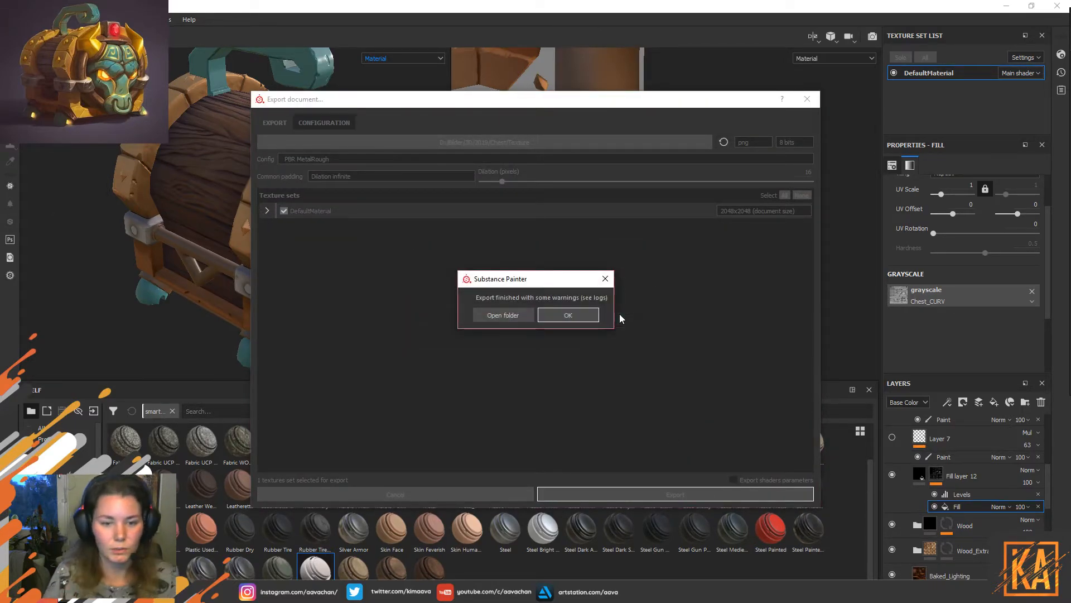
pyautogui.click(568, 316)
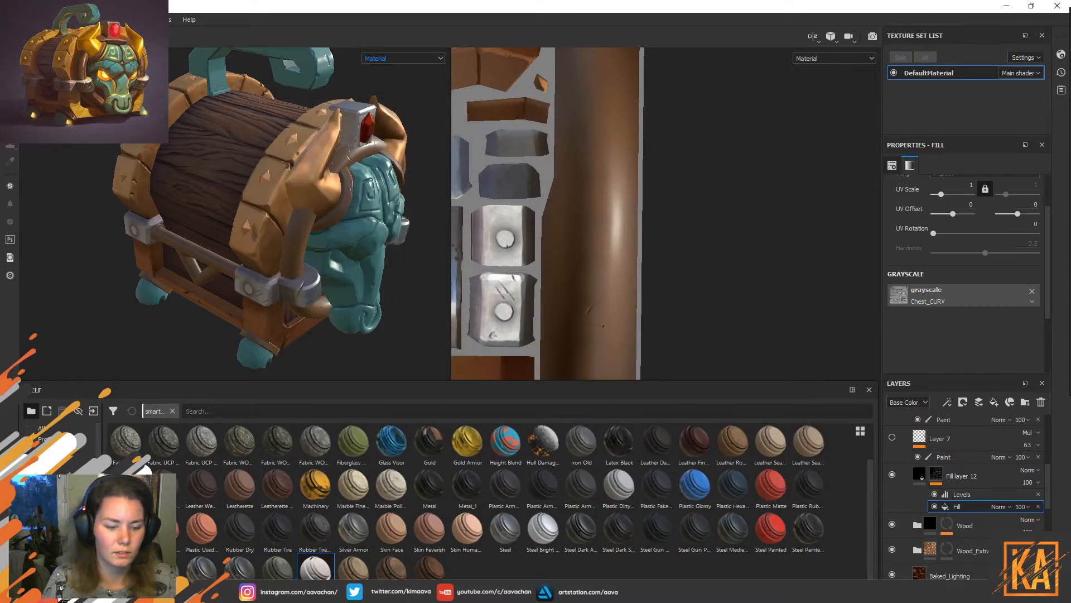
# Switch to Marmoset Toolbag, examine the chest's updated wood from both sides, and return to Substance Painter.
pyautogui.click(364, 590)
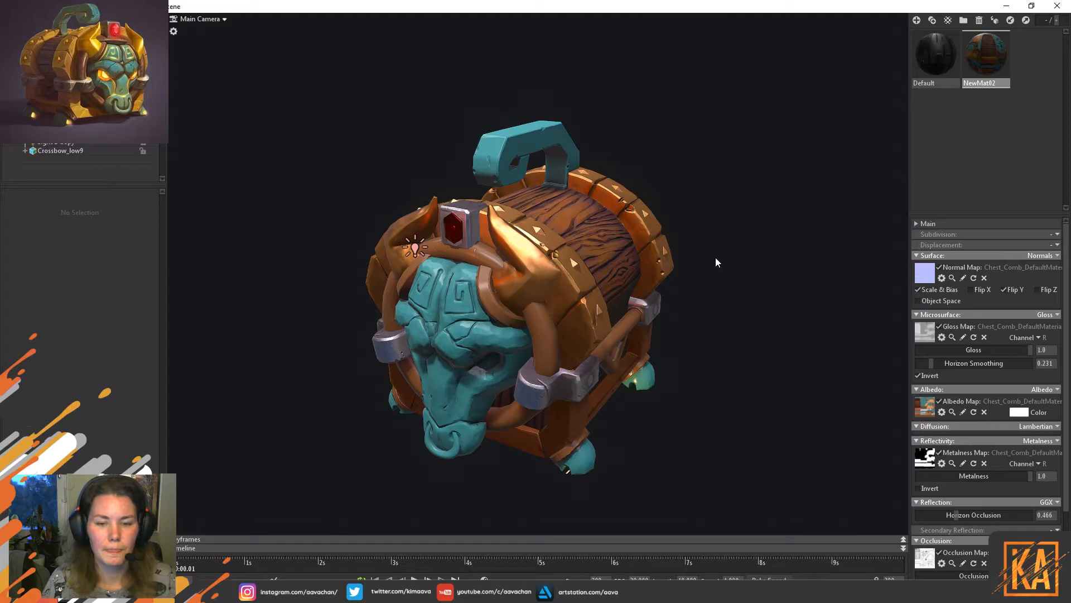
pyautogui.moveTo(710, 315); pyautogui.dragTo(669, 314)
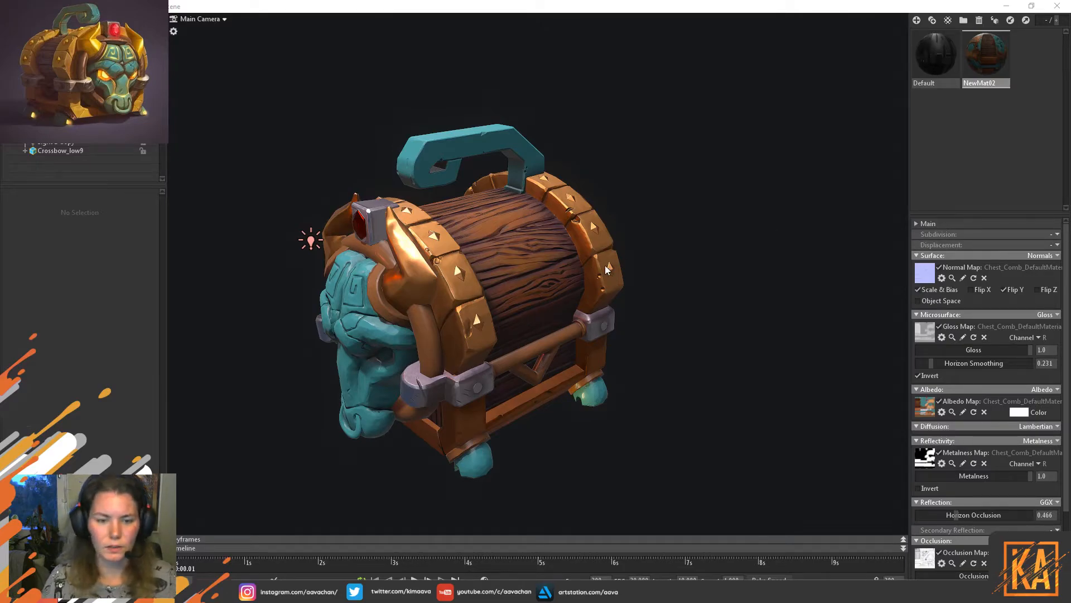
pyautogui.click(646, 279)
pyautogui.moveTo(630, 279); pyautogui.dragTo(550, 258)
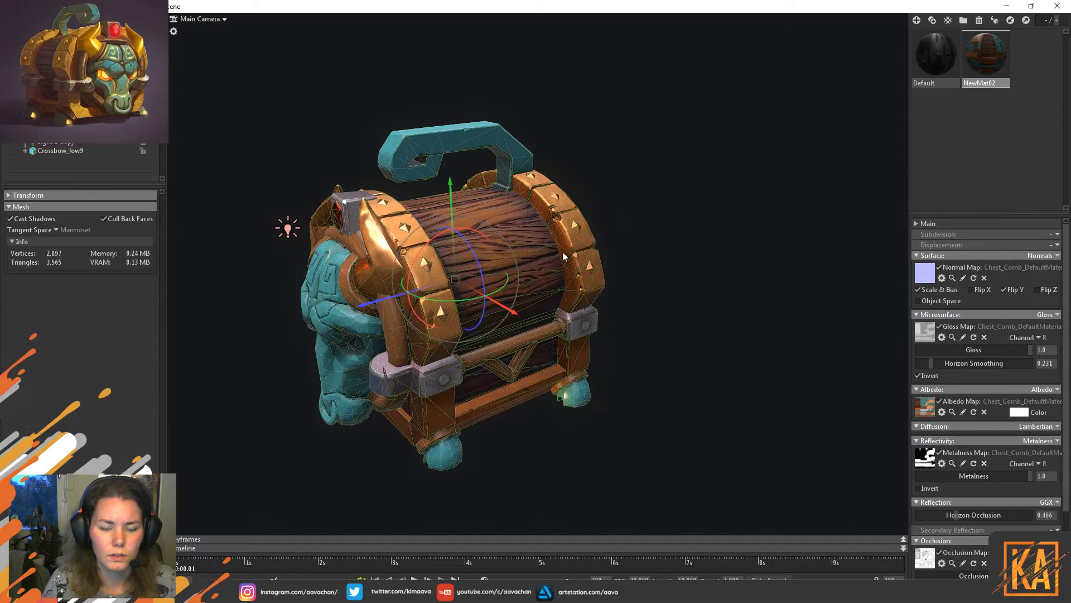
pyautogui.click(626, 226)
pyautogui.moveTo(670, 213); pyautogui.dragTo(512, 353)
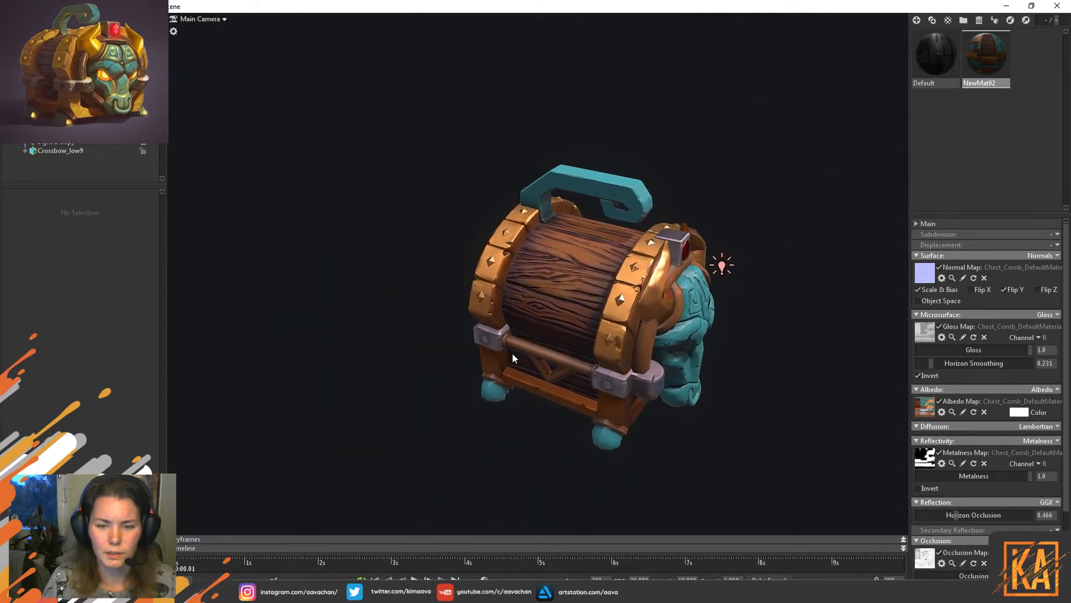
pyautogui.scroll(5, 644, 383)
pyautogui.scroll(-3, 593, 336)
pyautogui.scroll(1, 626, 347)
pyautogui.scroll(-4, 626, 346)
pyautogui.moveTo(557, 316); pyautogui.dragTo(390, 424)
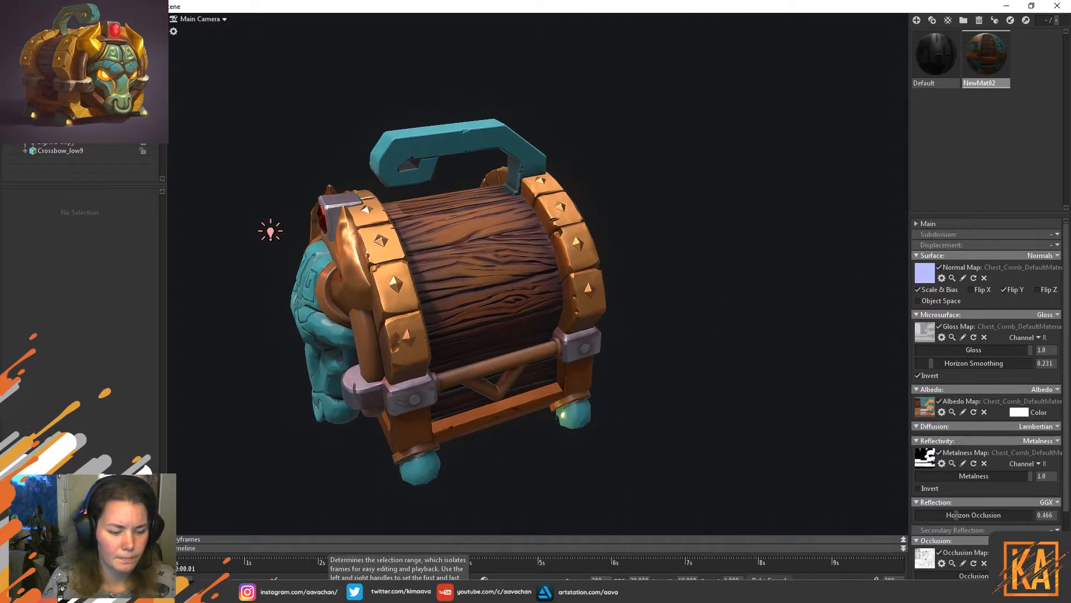
pyautogui.hotkey('alt', 'Tab')
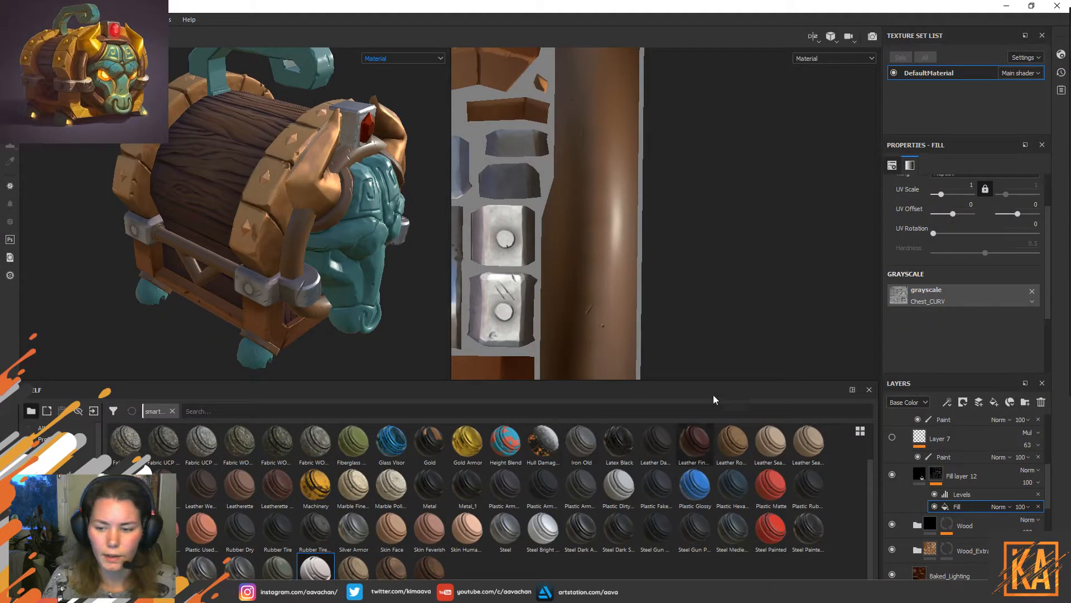
# Examine the planks from the chest's other side and go through the wood layers down to Base_Color.
pyautogui.scroll(3, 1006, 507)
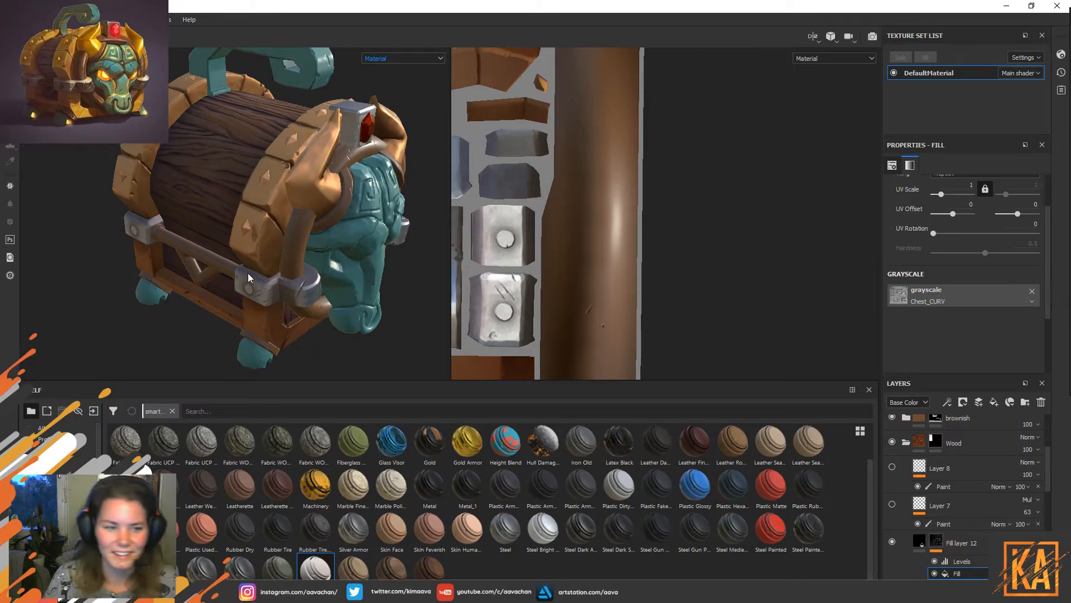
pyautogui.keyDown('alt'); pyautogui.moveTo(276, 222); pyautogui.dragTo(305, 238, button='middle'); pyautogui.keyUp('alt')
pyautogui.keyDown('alt'); pyautogui.moveTo(362, 232); pyautogui.dragTo(328, 265); pyautogui.keyUp('alt')
pyautogui.scroll(-2, 976, 535)
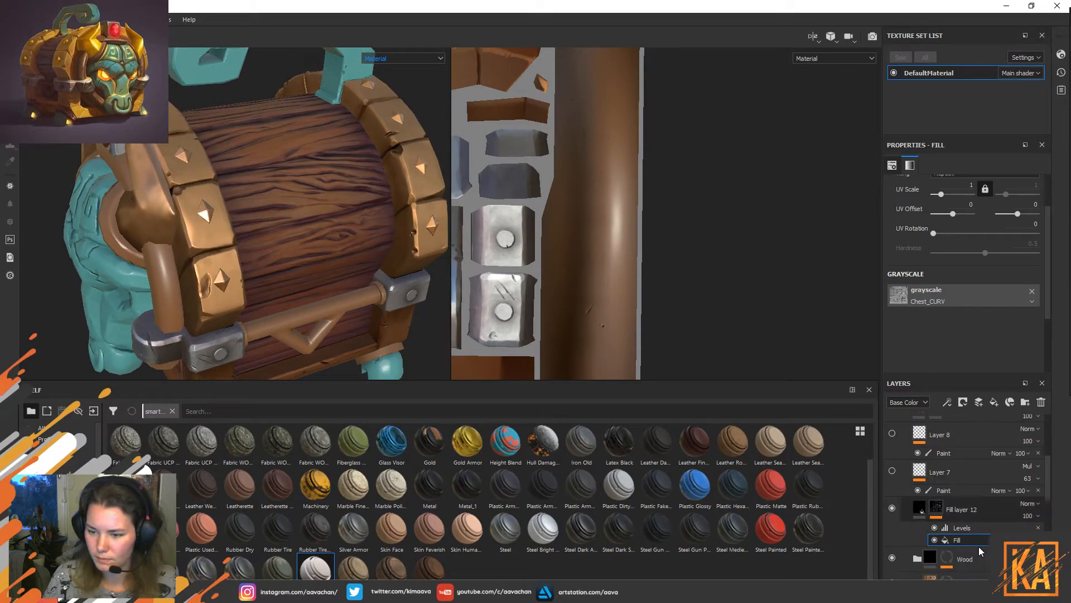
pyautogui.scroll(2, 966, 519)
pyautogui.scroll(-4, 913, 444)
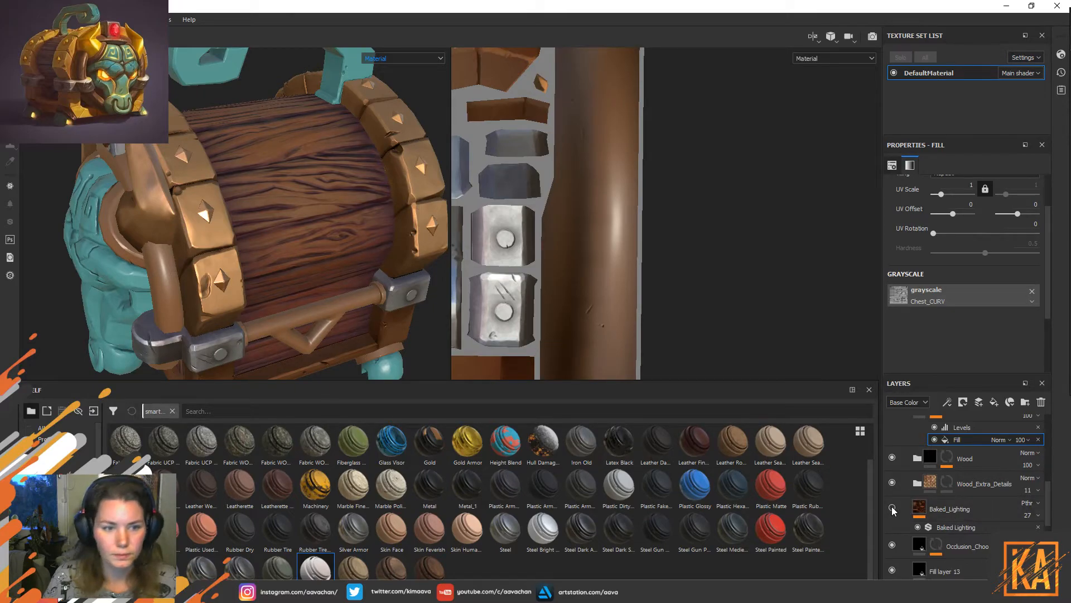
pyautogui.scroll(-3, 893, 505)
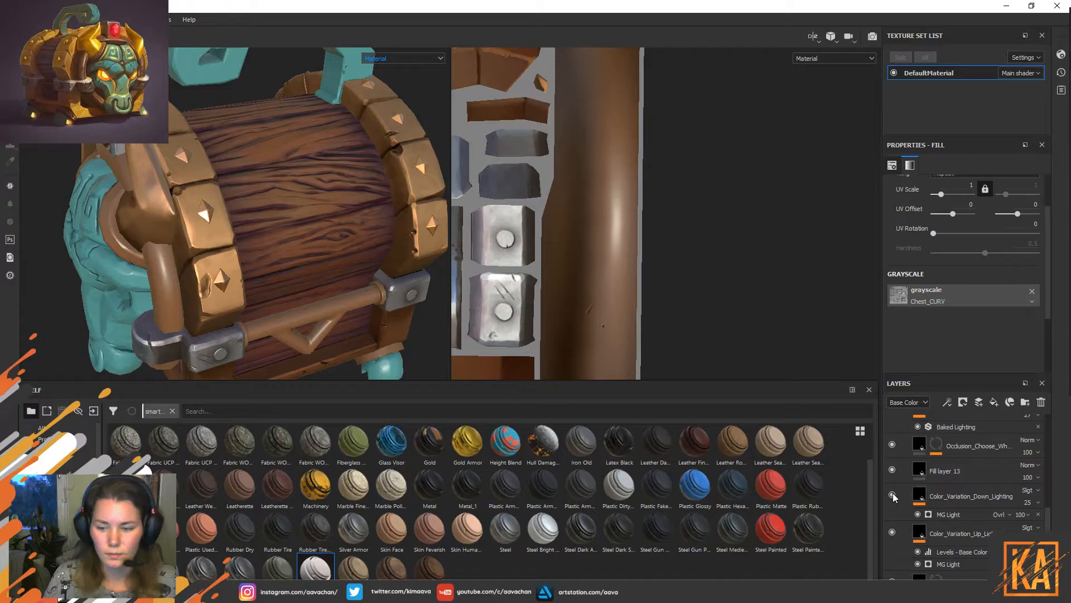
pyautogui.scroll(-3, 895, 502)
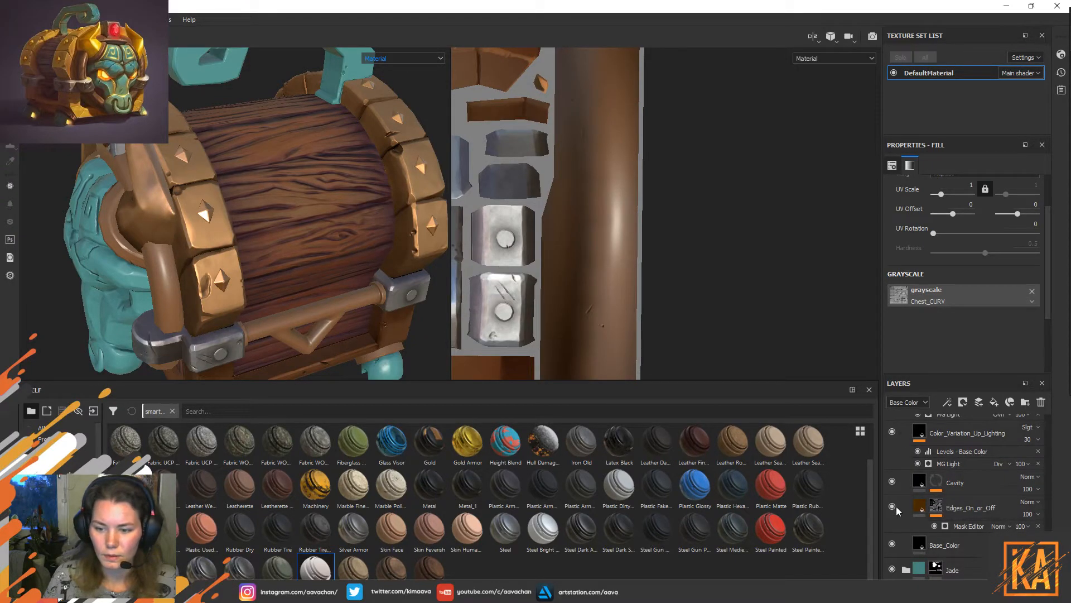
pyautogui.scroll(-1, 936, 540)
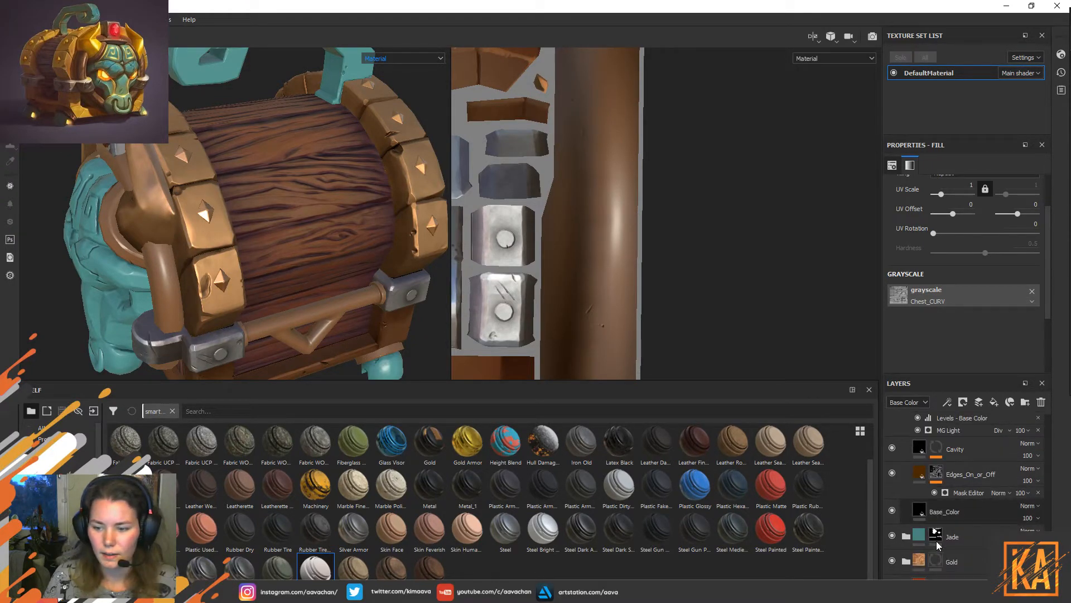
# Delete the Edges_On_or_Off layer from the wood layers.
pyautogui.click(969, 475)
pyautogui.click(1040, 403)
pyautogui.scroll(3, 954, 487)
pyautogui.click(954, 487)
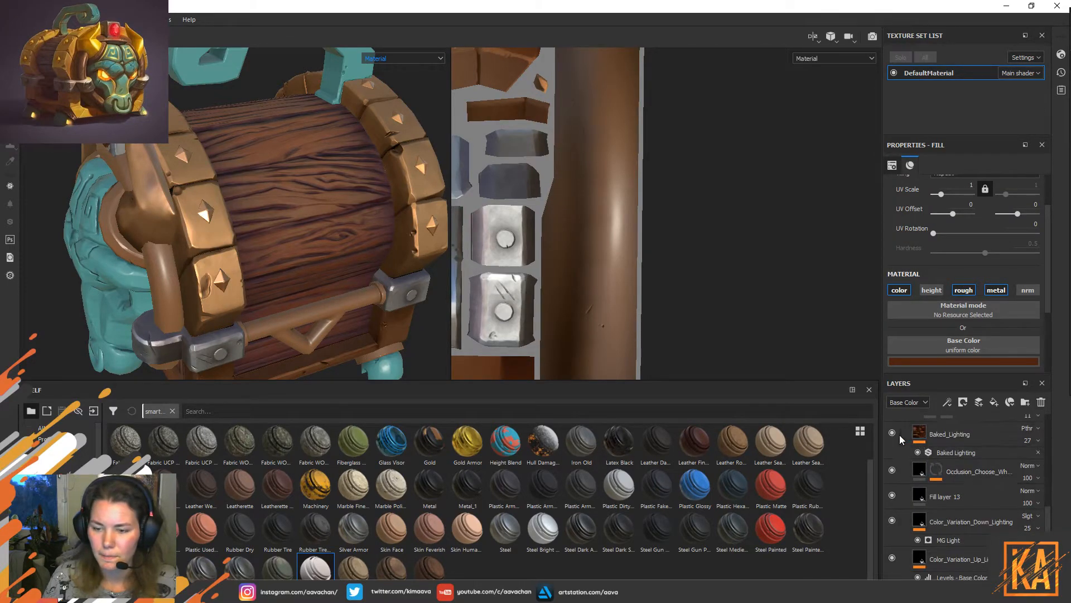
# Expand the inner Wood folder, collapse its Roughness subfolder, and compare the planks with Gradient copy 1 hidden and shown.
pyautogui.scroll(2, 927, 480)
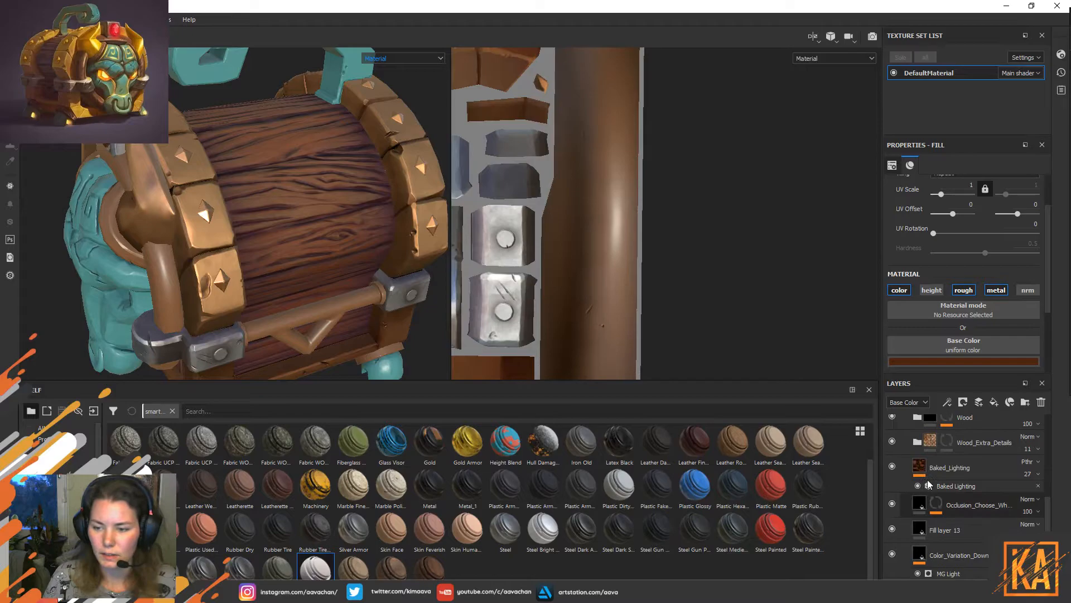
pyautogui.click(921, 451)
pyautogui.click(917, 450)
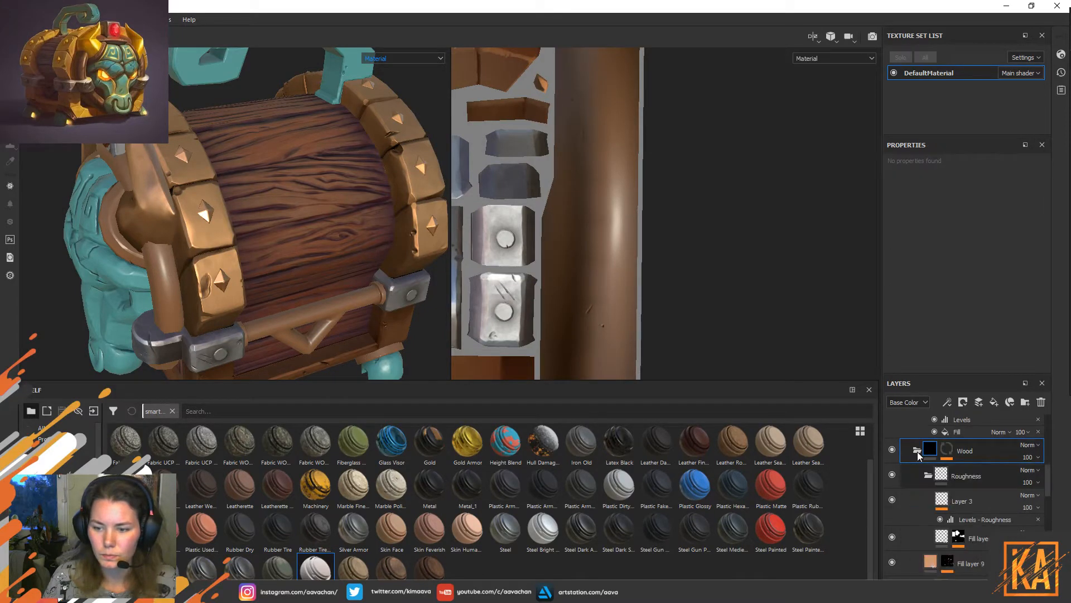
pyautogui.scroll(-2, 922, 460)
pyautogui.scroll(-1, 915, 491)
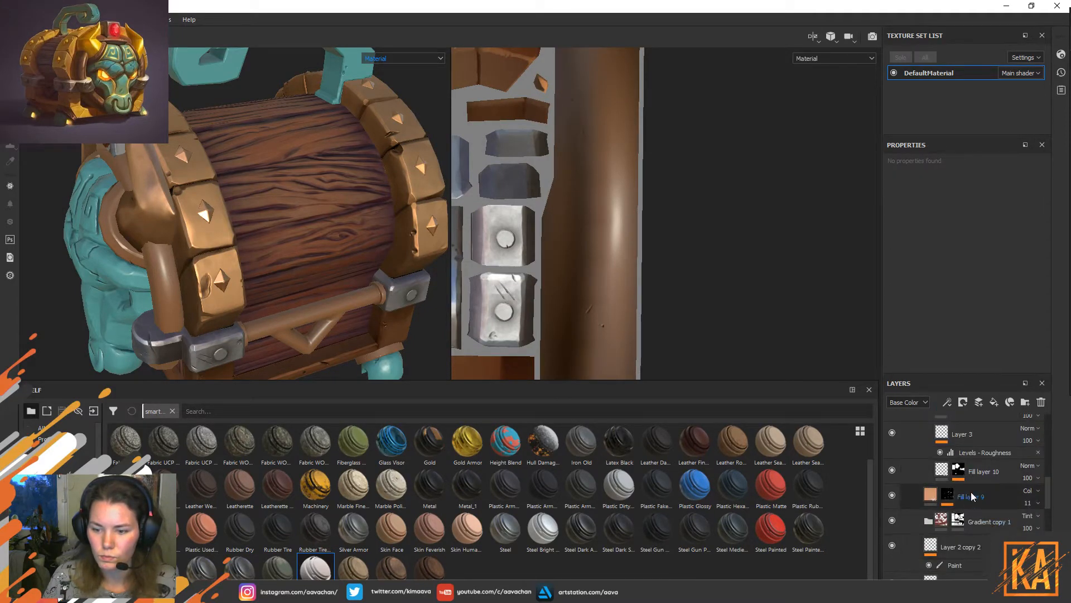
pyautogui.click(891, 520)
pyautogui.click(892, 520)
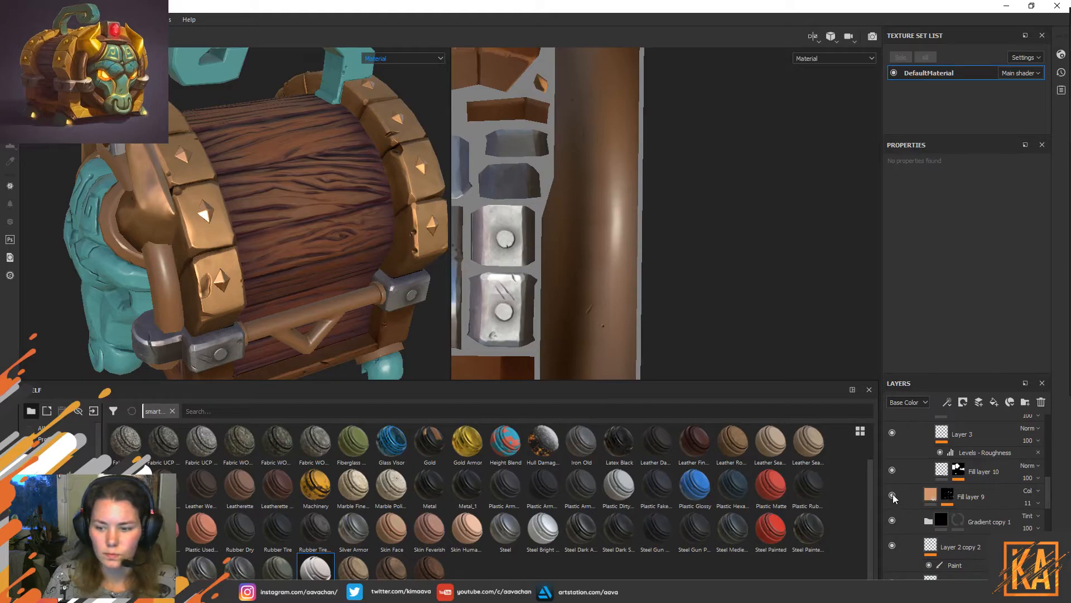
pyautogui.scroll(2, 922, 493)
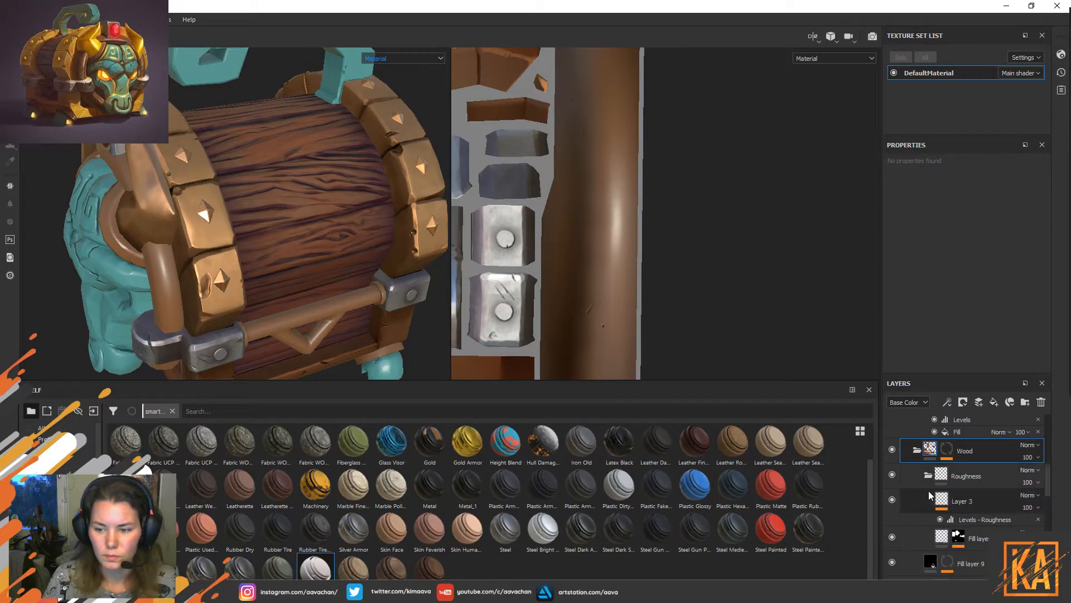
pyautogui.click(927, 475)
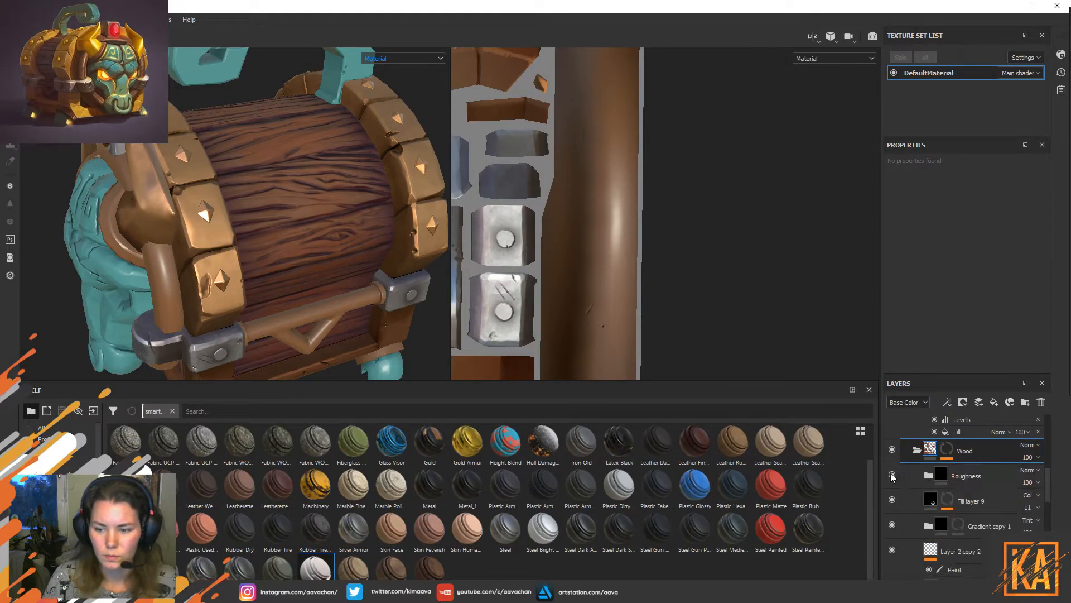
pyautogui.click(893, 524)
# Compare the planks with the Base_Color, Cavity and Color_Variation_Up_Lighting layers each hidden and shown.
pyautogui.scroll(-2, 910, 530)
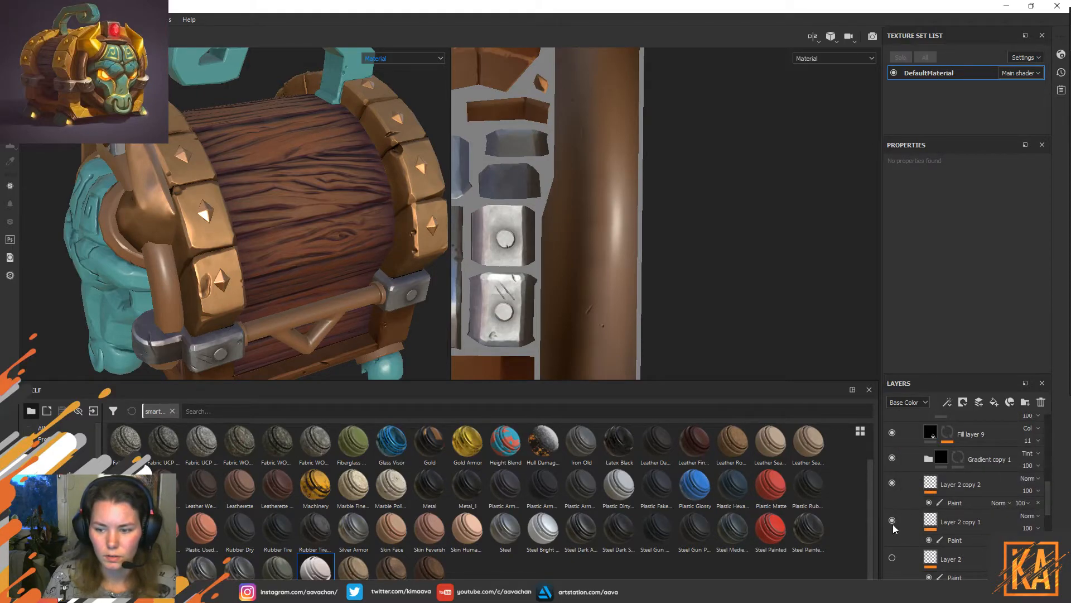
pyautogui.scroll(-2, 905, 530)
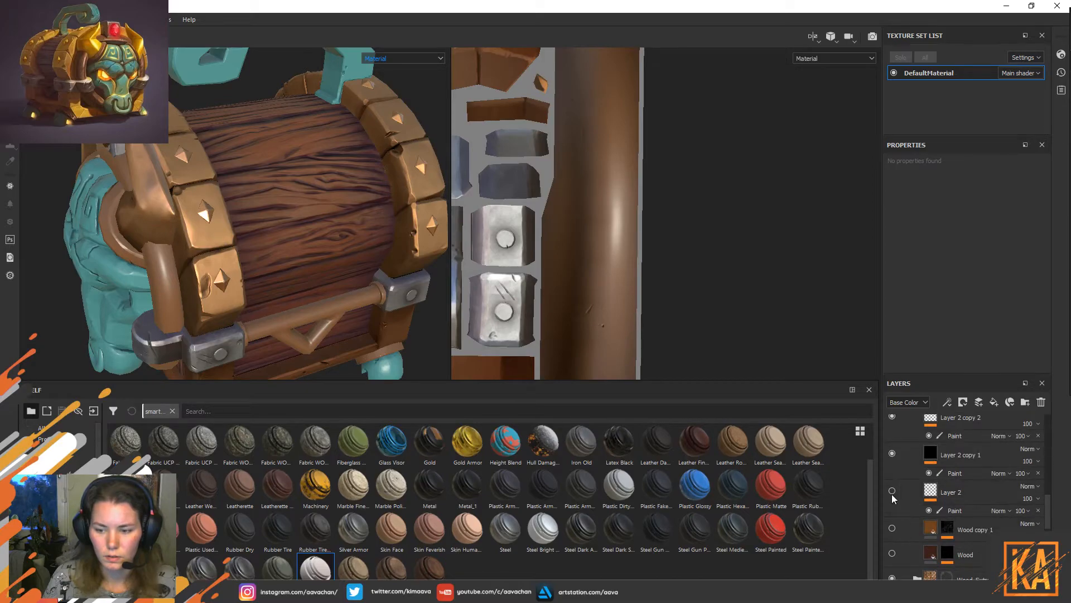
pyautogui.scroll(-4, 915, 540)
pyautogui.scroll(-4, 910, 540)
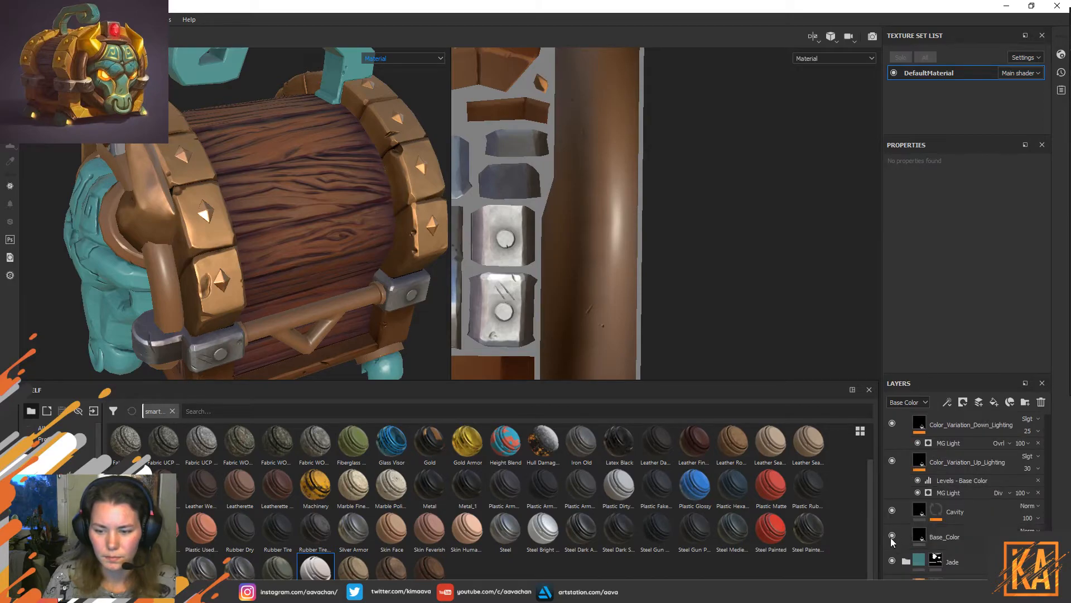
pyautogui.click(891, 536)
pyautogui.click(891, 536)
pyautogui.click(942, 510)
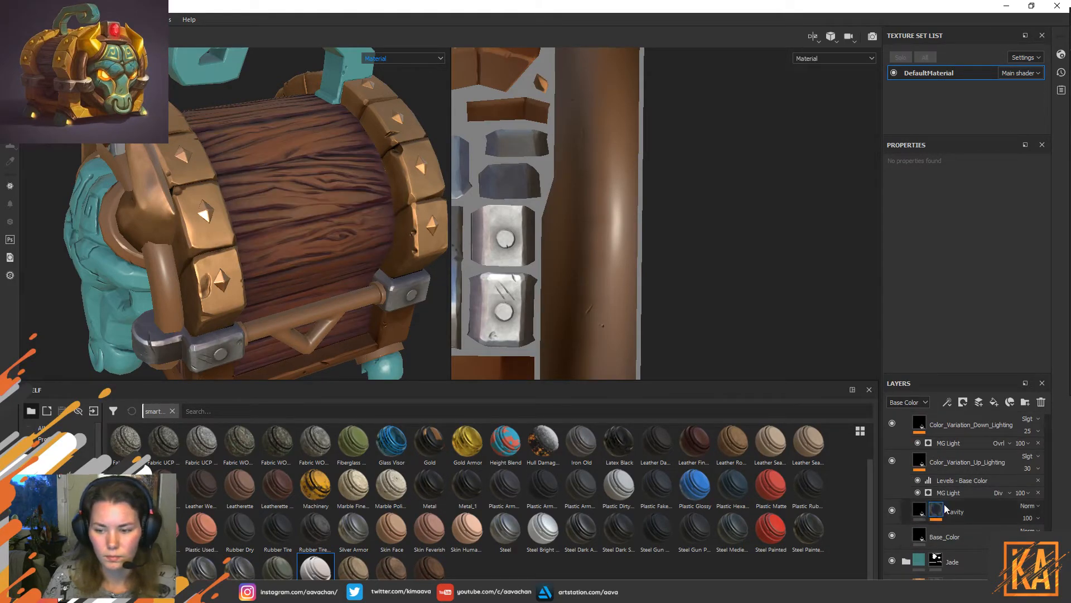
pyautogui.click(892, 511)
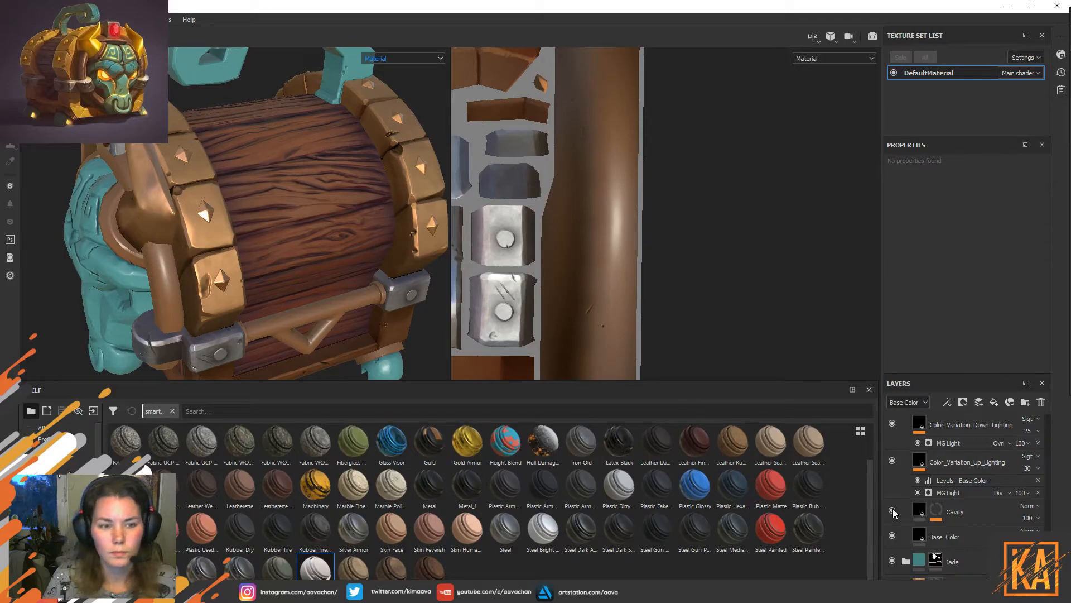
pyautogui.click(891, 462)
pyautogui.click(892, 461)
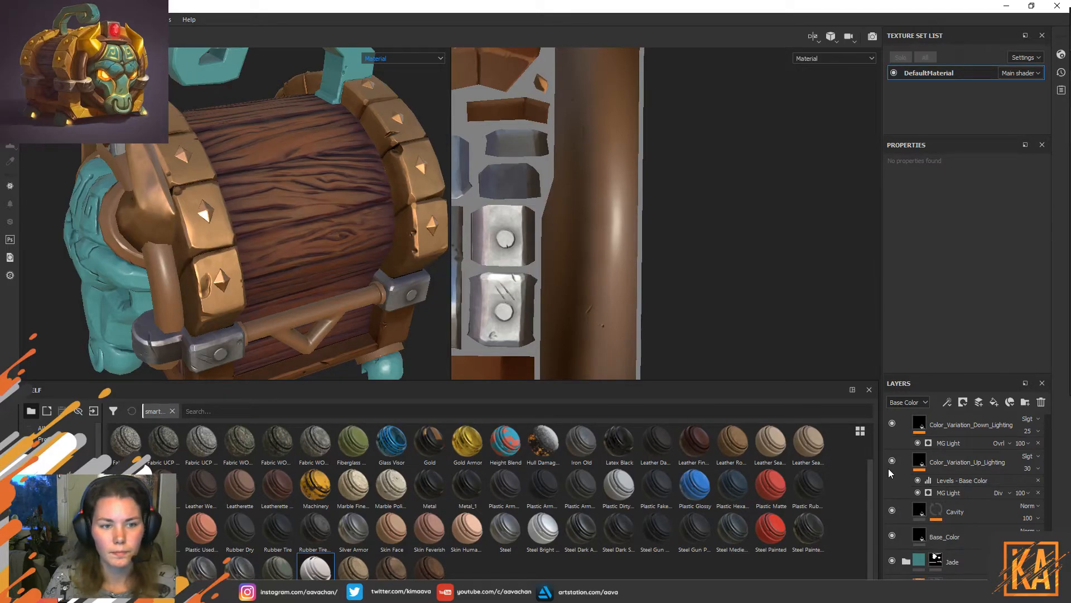
# Try a less saturated red as Color_Variation_Up_Lighting's base color, inspect the chest from the side, and undo the color change.
pyautogui.click(951, 461)
pyautogui.click(982, 362)
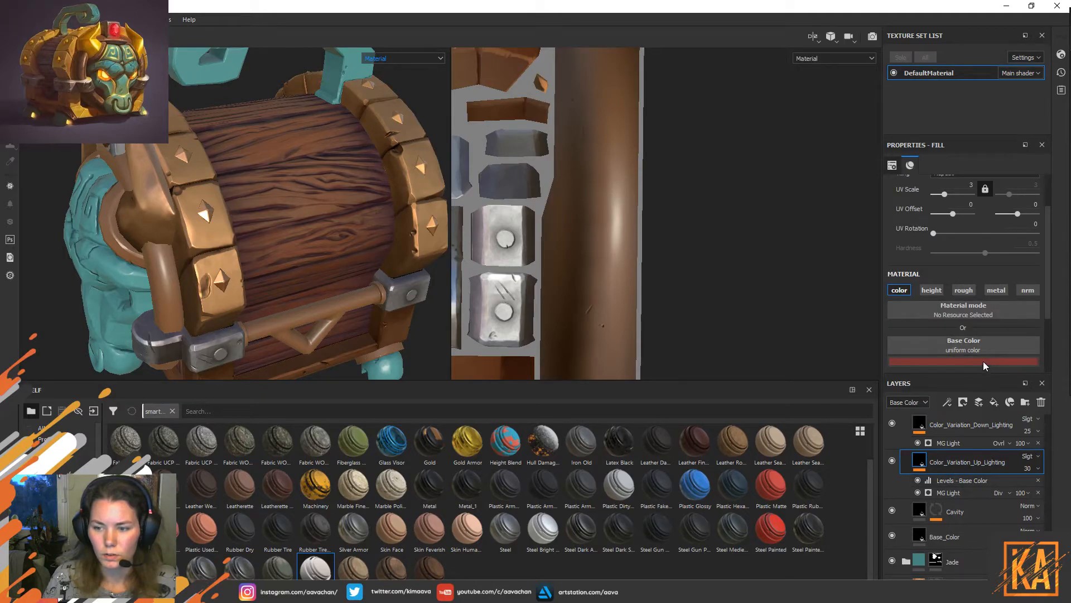
pyautogui.click(1049, 374)
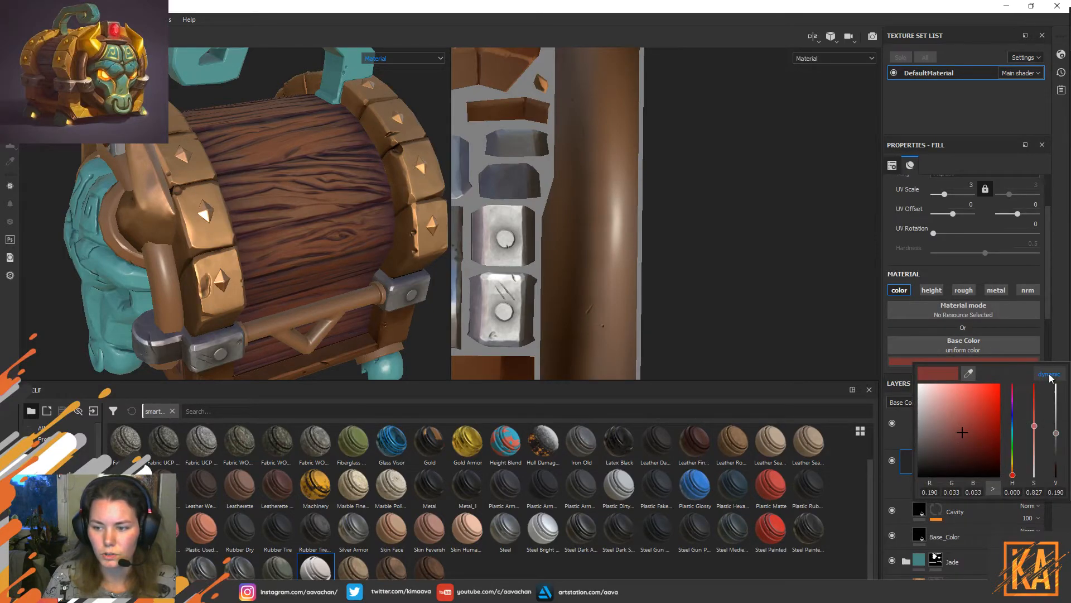
pyautogui.moveTo(1034, 431); pyautogui.dragTo(1045, 459)
pyautogui.keyDown('alt'); pyautogui.moveTo(313, 234); pyautogui.dragTo(285, 208); pyautogui.keyUp('alt')
pyautogui.keyDown('alt'); pyautogui.moveTo(328, 262); pyautogui.dragTo(347, 215, button='middle'); pyautogui.keyUp('alt')
pyautogui.keyDown('alt'); pyautogui.moveTo(347, 262); pyautogui.dragTo(311, 187); pyautogui.keyUp('alt')
pyautogui.keyDown('alt'); pyautogui.moveTo(310, 188); pyautogui.dragTo(340, 204, button='right'); pyautogui.keyUp('alt')
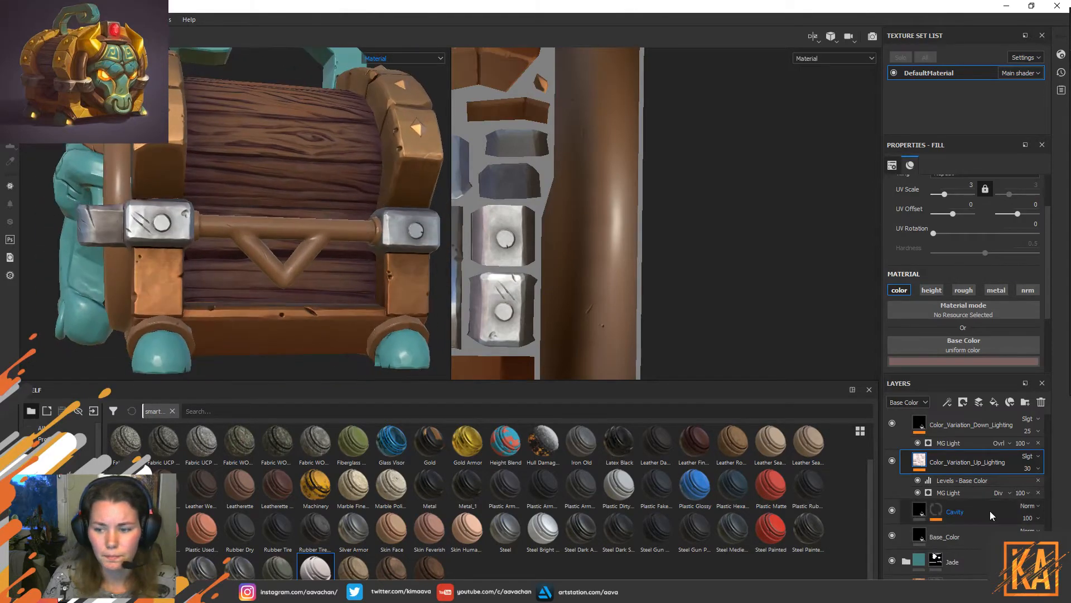
pyautogui.hotkey('ctrl', 'z')
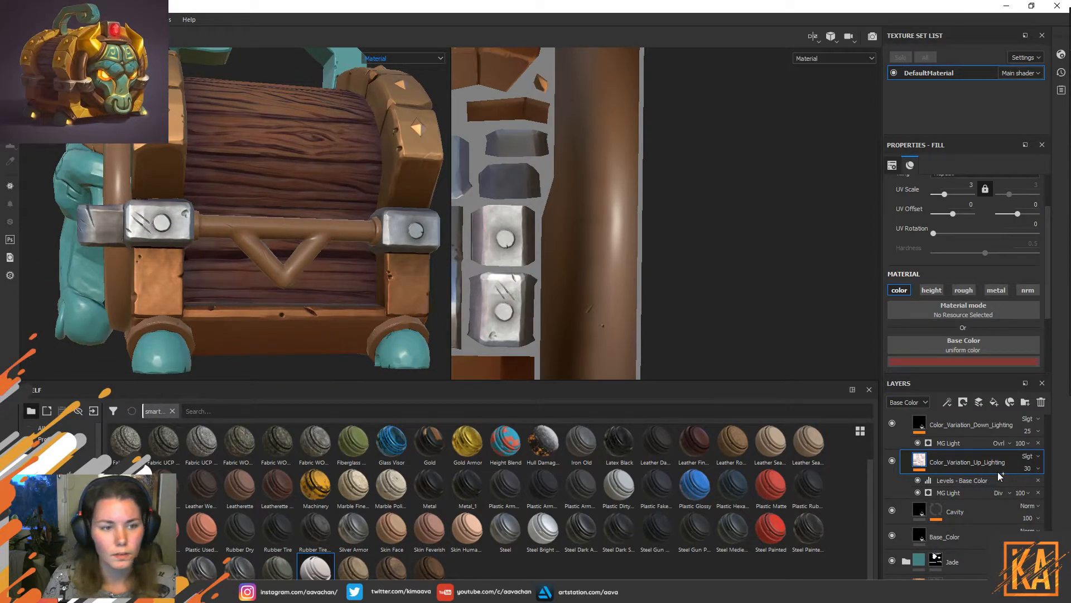
# Delete the hidden paint layers Layer 8 and Layer 7 from the Wood folder.
pyautogui.keyDown('alt'); pyautogui.moveTo(349, 159); pyautogui.dragTo(325, 239); pyautogui.keyUp('alt')
pyautogui.scroll(1, 952, 471)
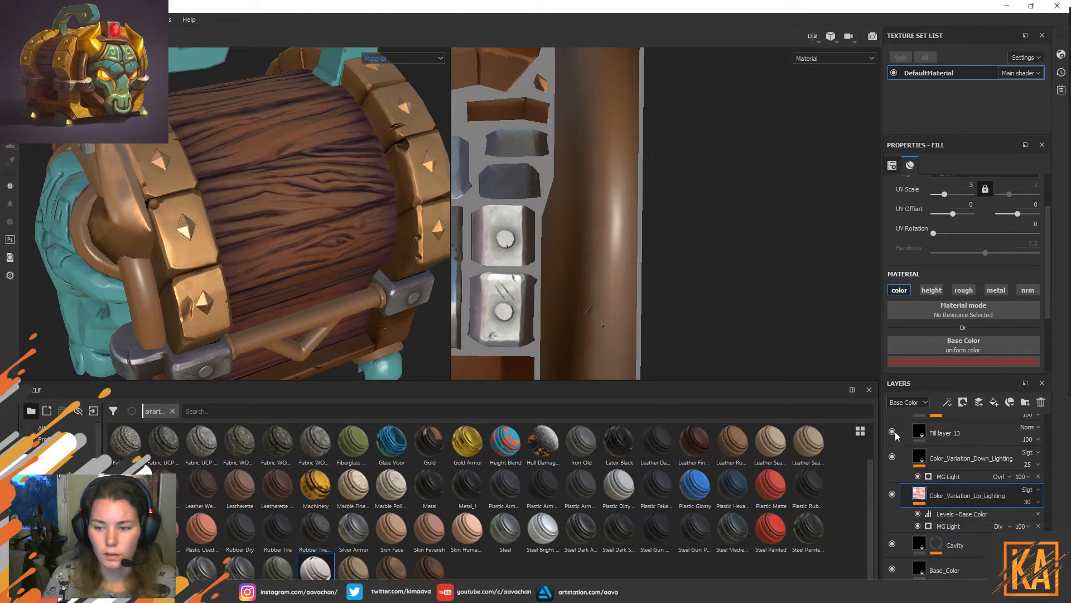
pyautogui.scroll(-5, 910, 500)
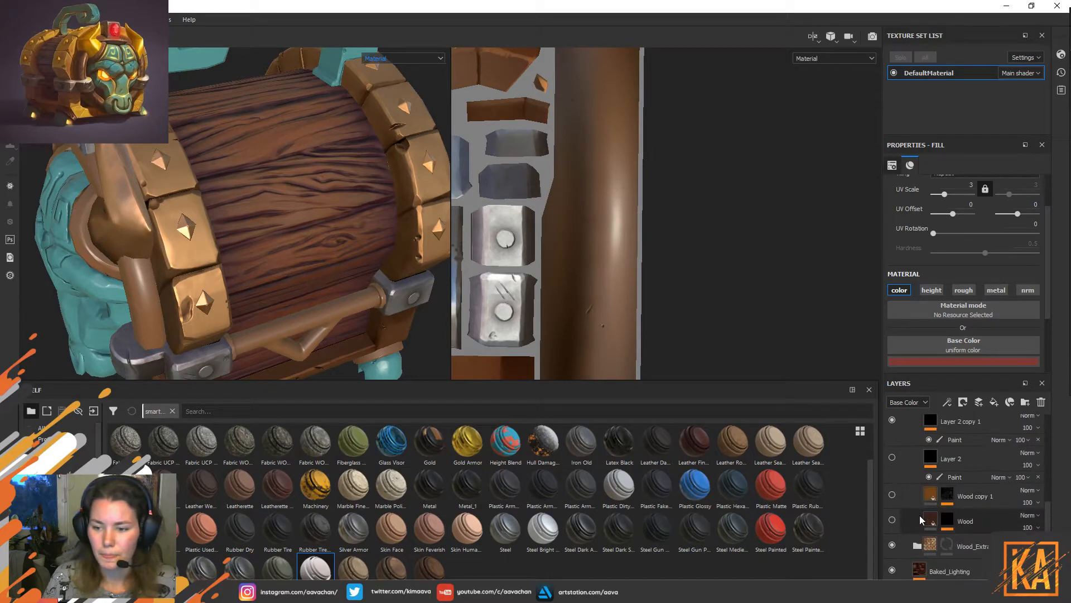
pyautogui.scroll(-4, 984, 494)
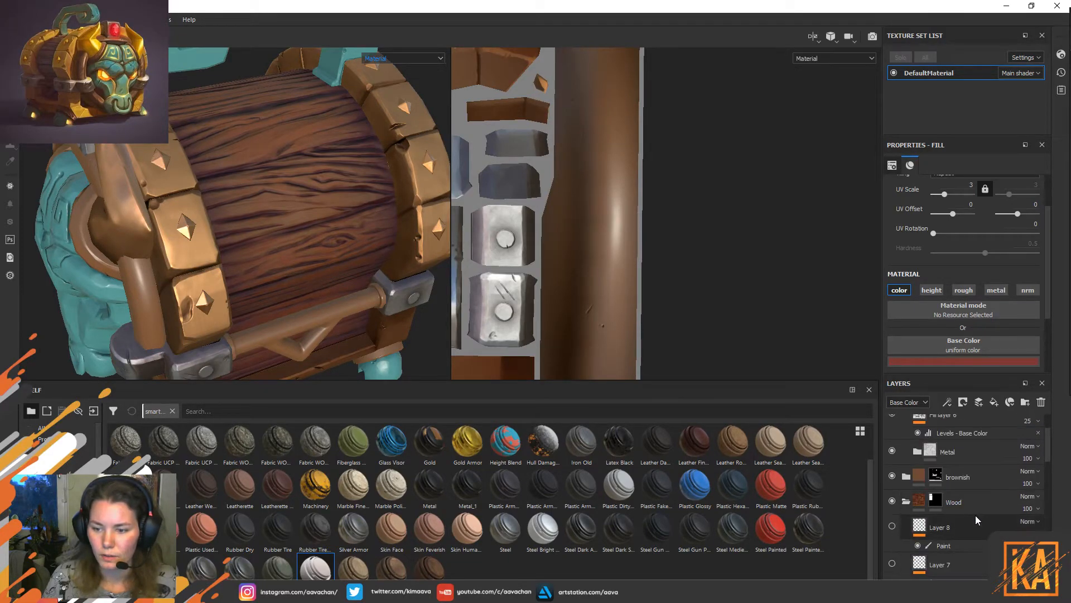
pyautogui.click(949, 524)
pyautogui.click(892, 526)
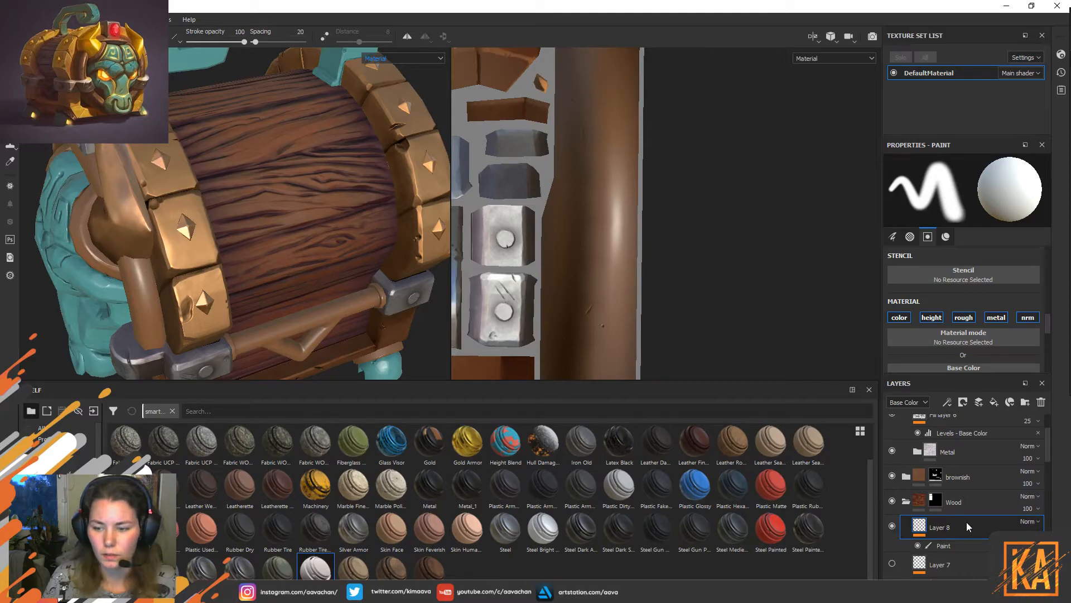
pyautogui.click(1041, 403)
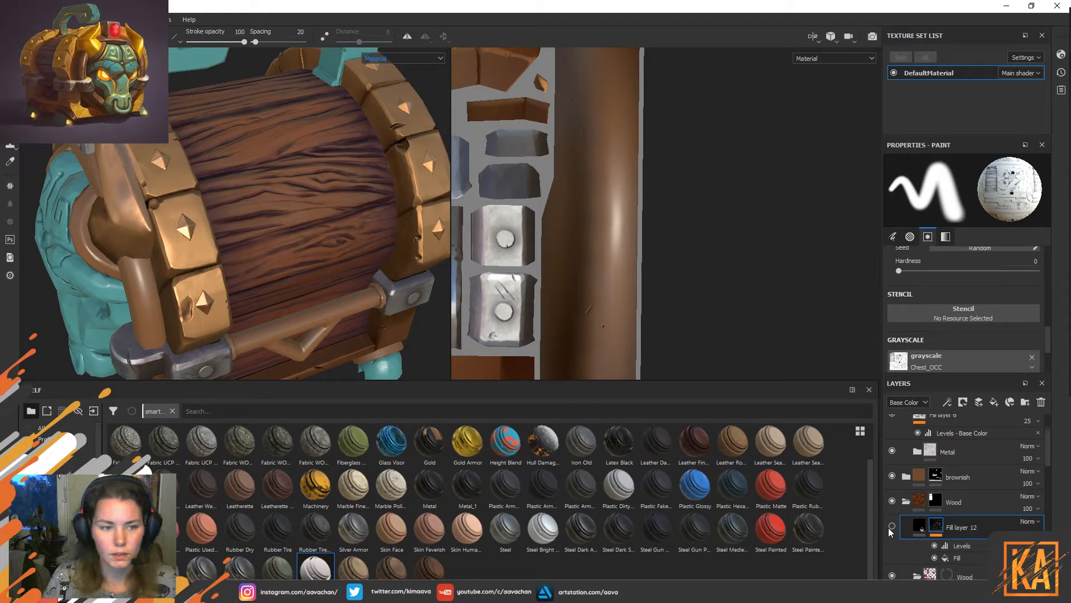
# Set the Levels on Fill layer 12's mask to a black point of 0.18 and a midtone of 5.907.
pyautogui.moveTo(939, 533)
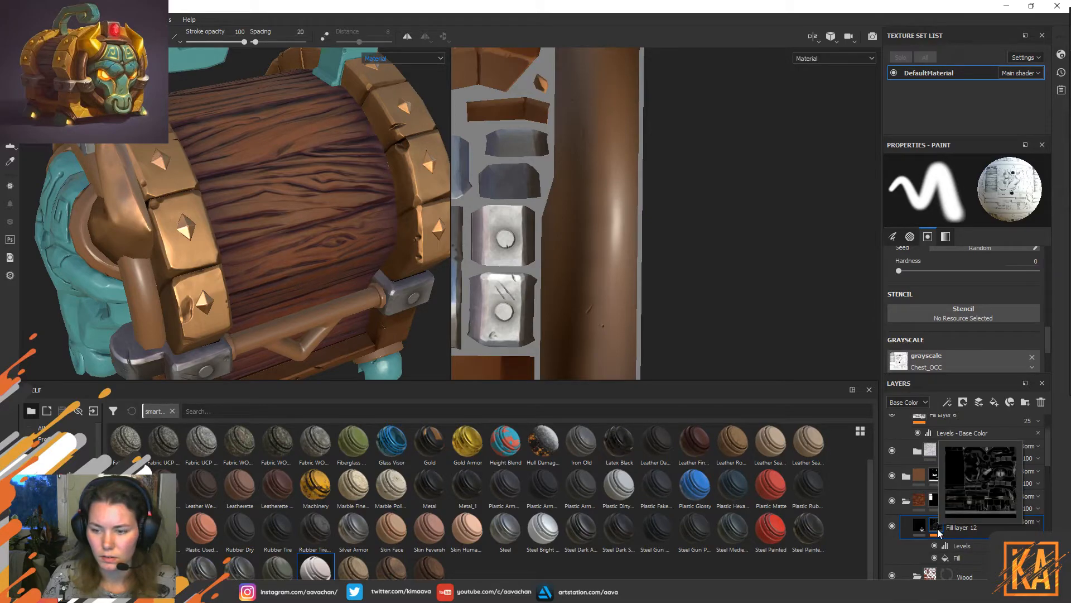
pyautogui.click(965, 548)
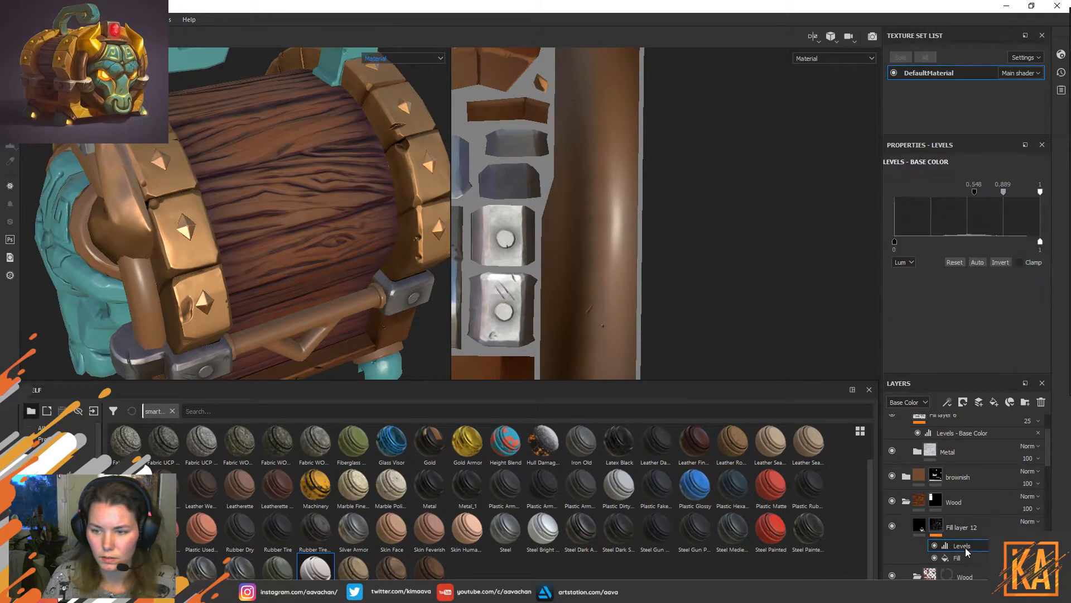
pyautogui.moveTo(1006, 204)
pyautogui.mouseDown()
pyautogui.moveTo(977, 206)
pyautogui.moveTo(1011, 200)
pyautogui.moveTo(956, 190)
pyautogui.moveTo(903, 195)
pyautogui.moveTo(921, 195)
pyautogui.mouseUp()
pyautogui.moveTo(1040, 192)
pyautogui.mouseDown()
pyautogui.moveTo(1025, 193)
pyautogui.moveTo(1059, 192)
pyautogui.mouseUp()
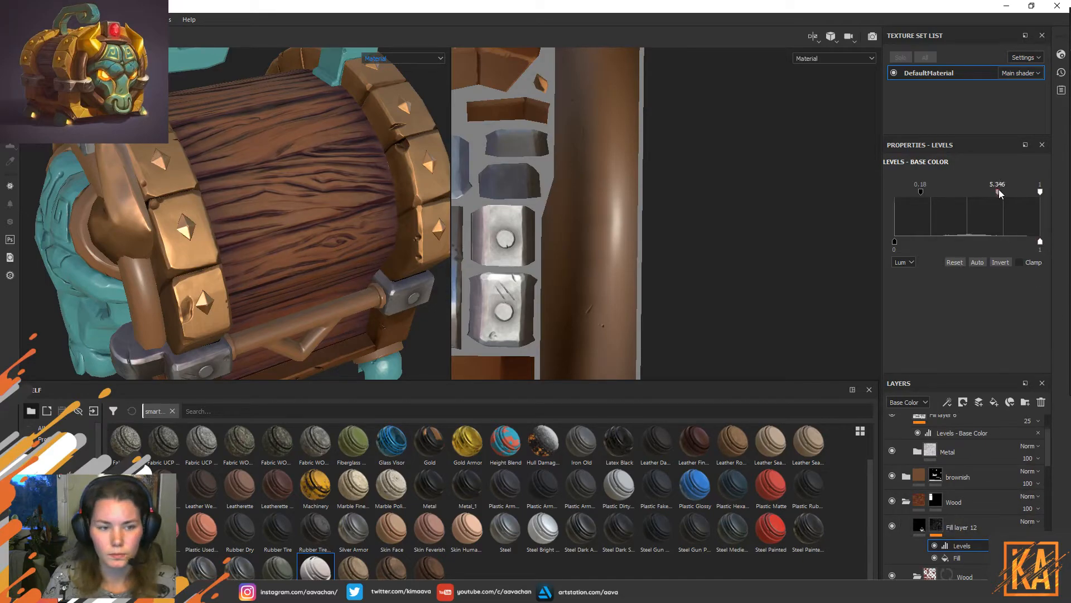
# Add a fill layer above Fill layer 12 and sample a brown base color of R 0.283, G 0.105, B 0.051.
pyautogui.click(936, 526)
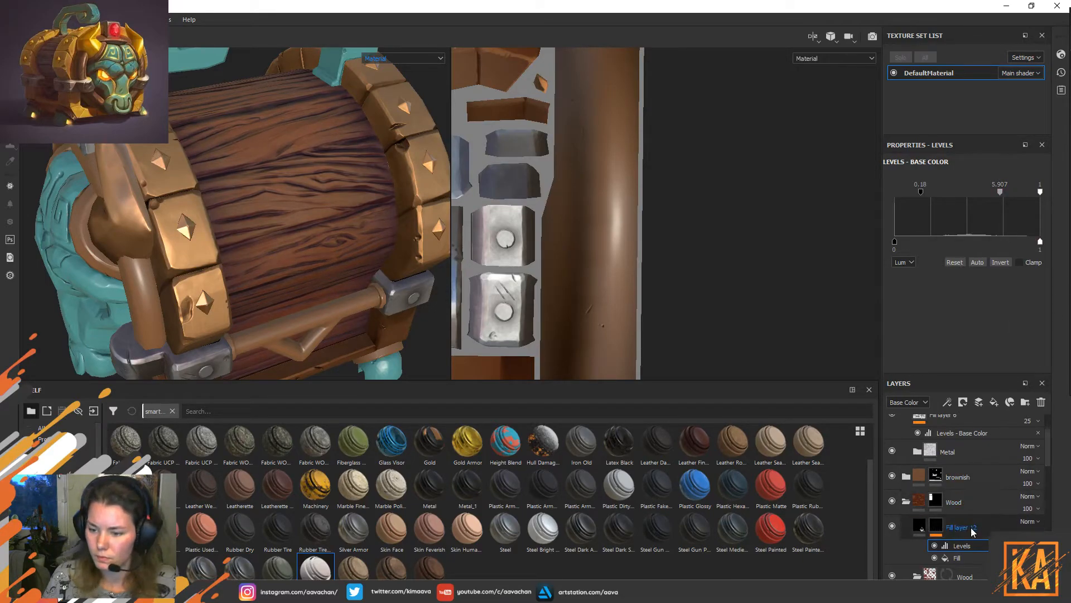
pyautogui.click(993, 403)
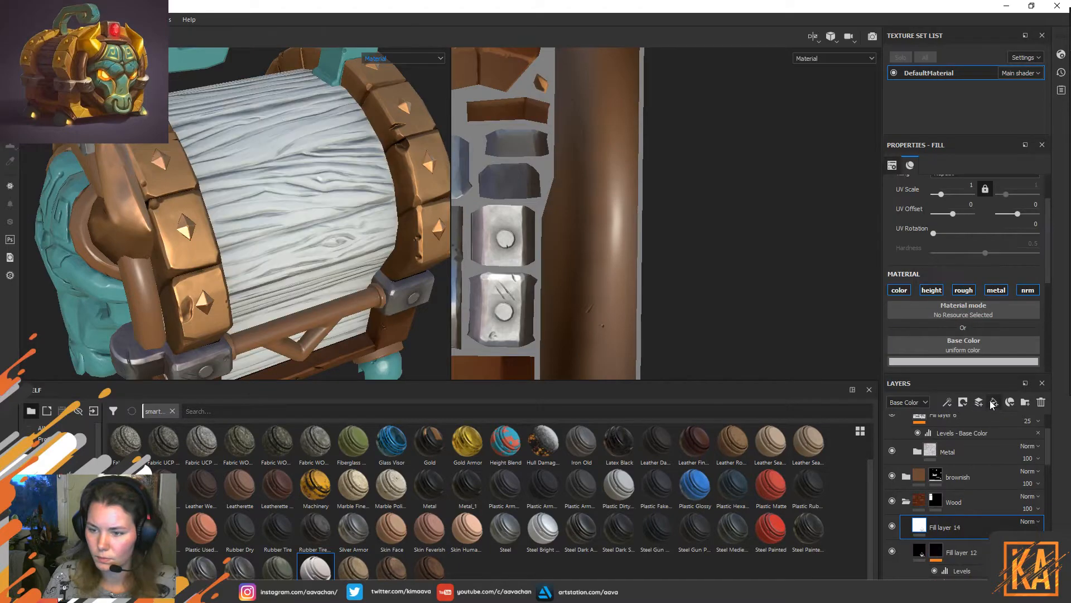
pyautogui.click(977, 361)
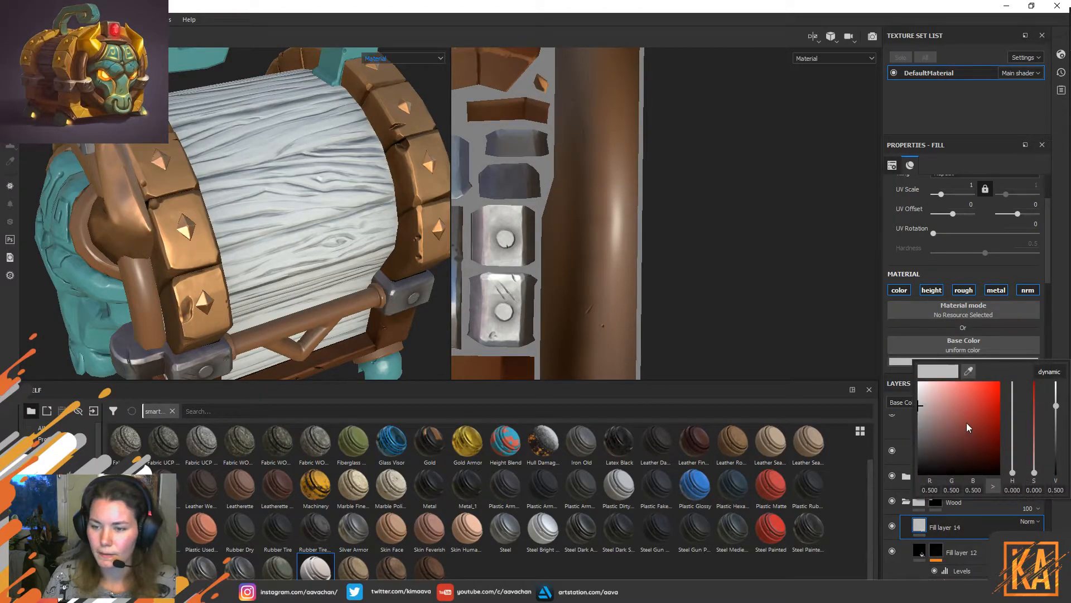
pyautogui.click(969, 371)
pyautogui.click(560, 251)
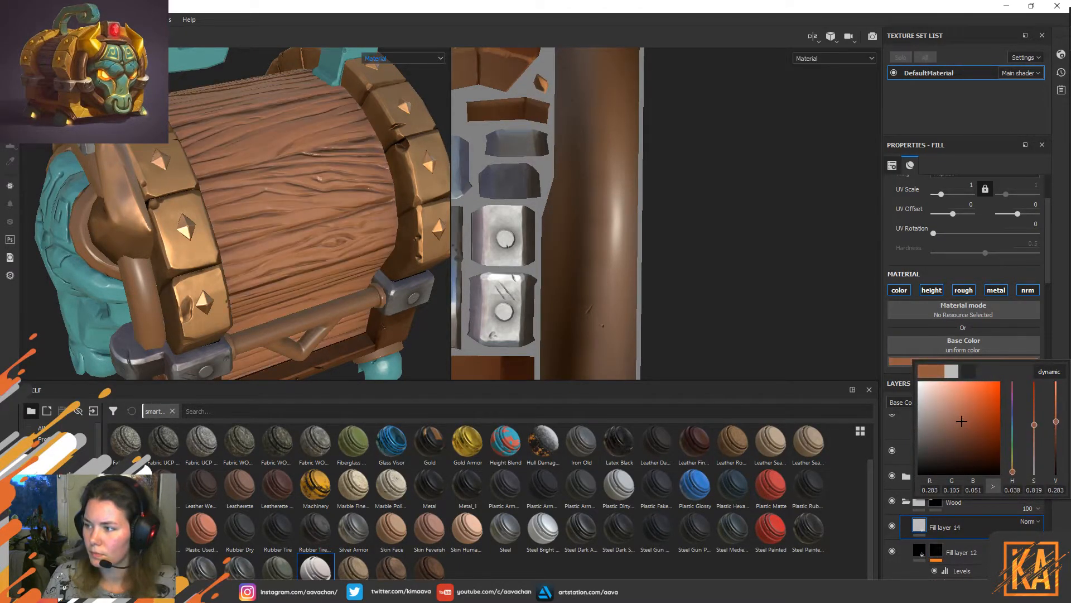
# Add a black mask to Fill layer 14 in the Wood folder.
pyautogui.rightClick(915, 529)
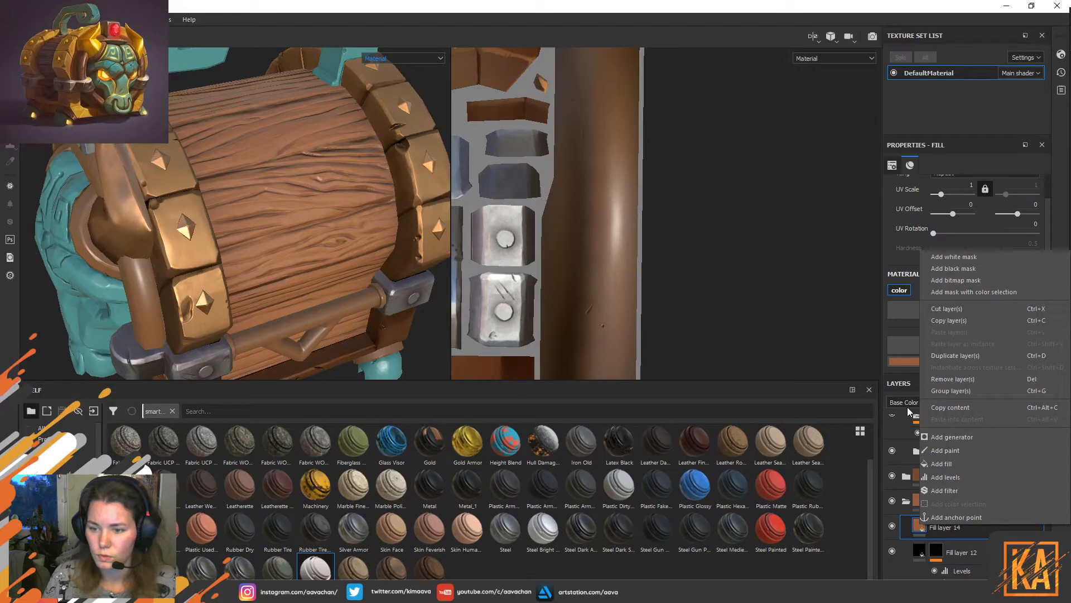
pyautogui.click(972, 266)
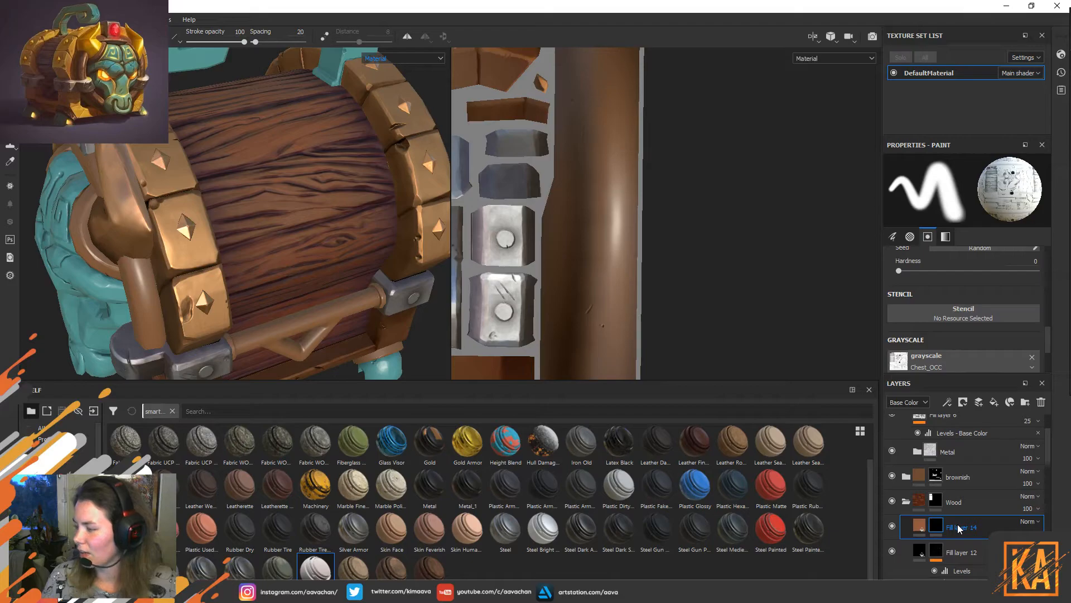
pyautogui.rightClick(959, 529)
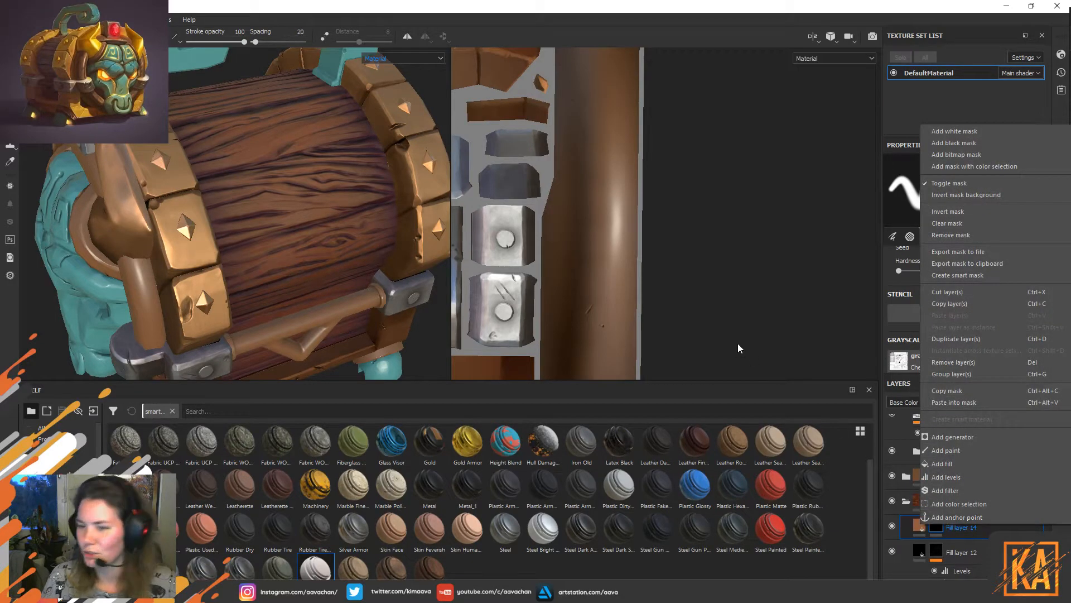
pyautogui.click(964, 535)
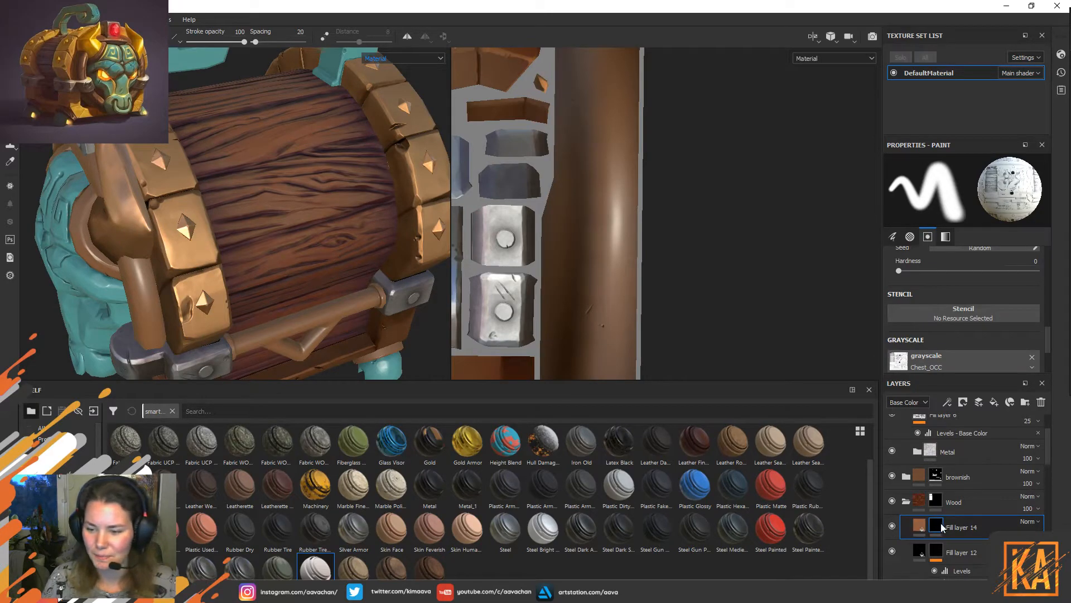
# Add a fill effect to Fill layer 14's mask and assign the Chest_CURV map as its grayscale.
pyautogui.rightClick(940, 528)
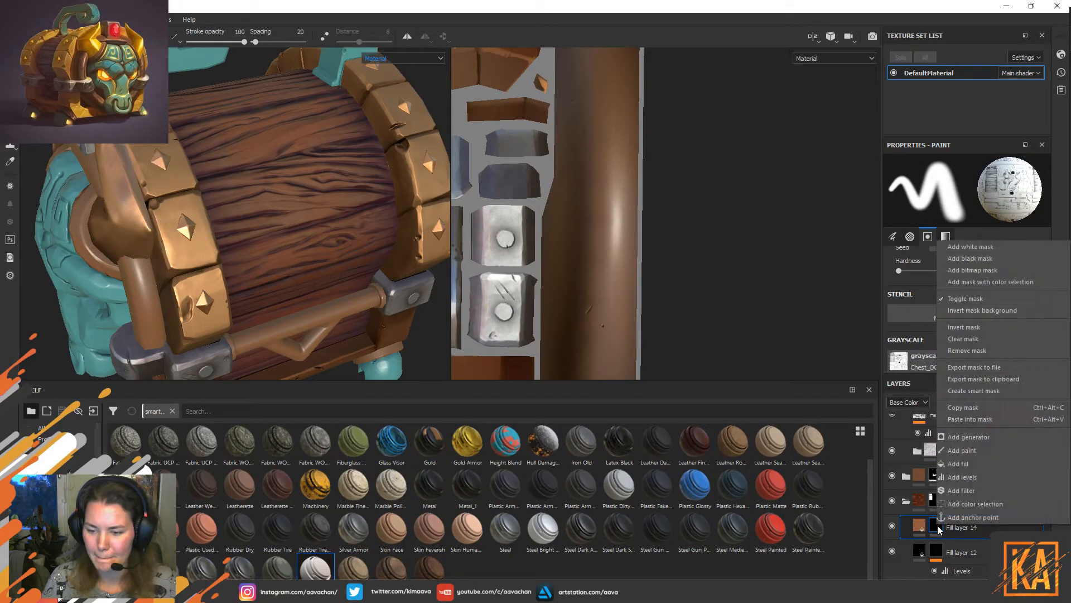
pyautogui.click(974, 465)
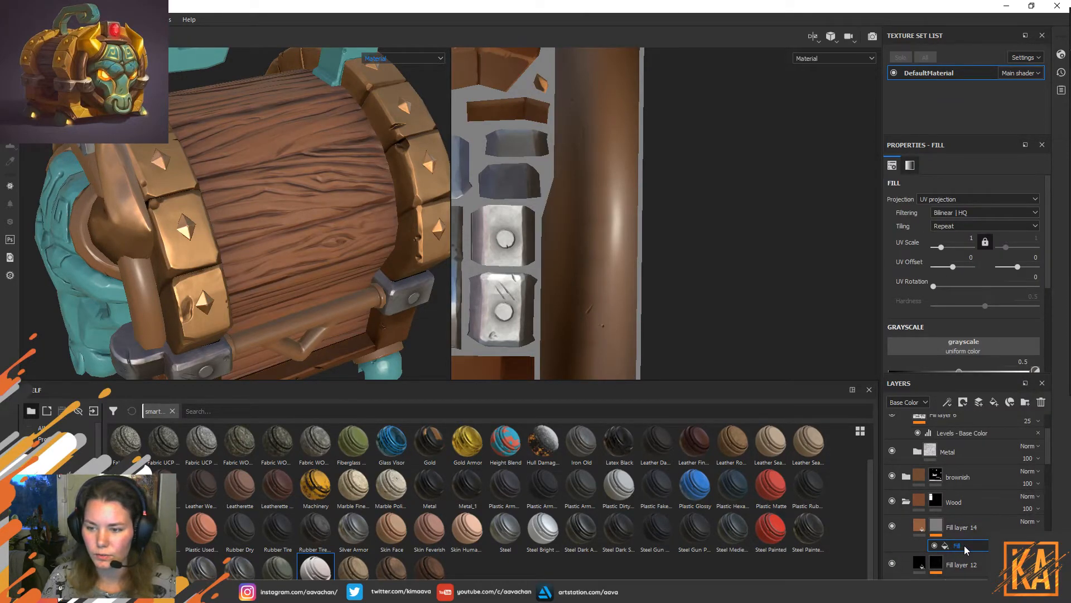
pyautogui.scroll(-2, 992, 299)
pyautogui.scroll(2, 983, 320)
pyautogui.scroll(-1, 979, 323)
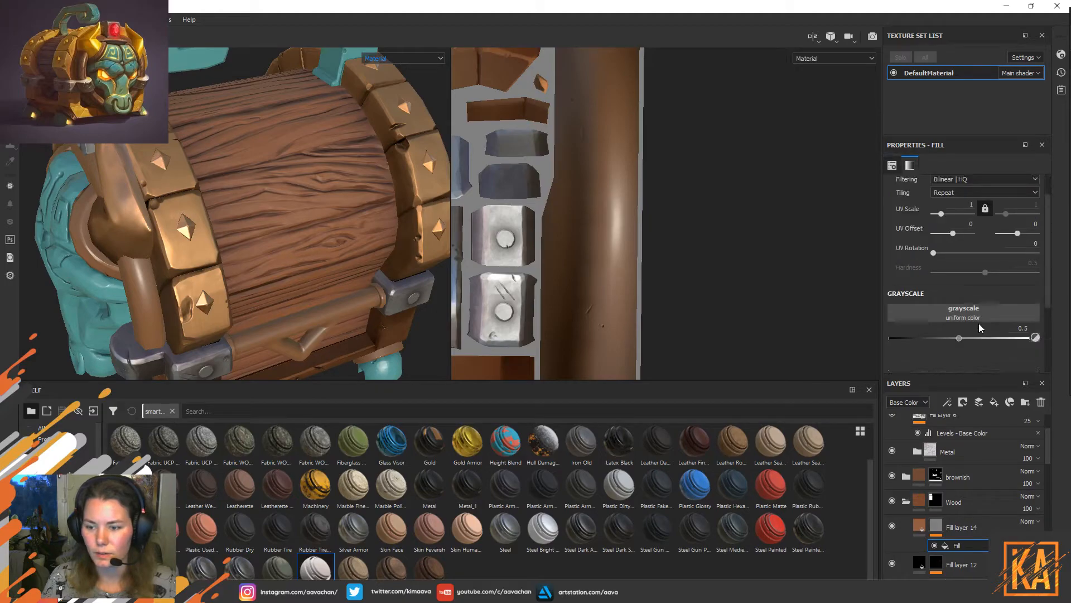
pyautogui.click(978, 323)
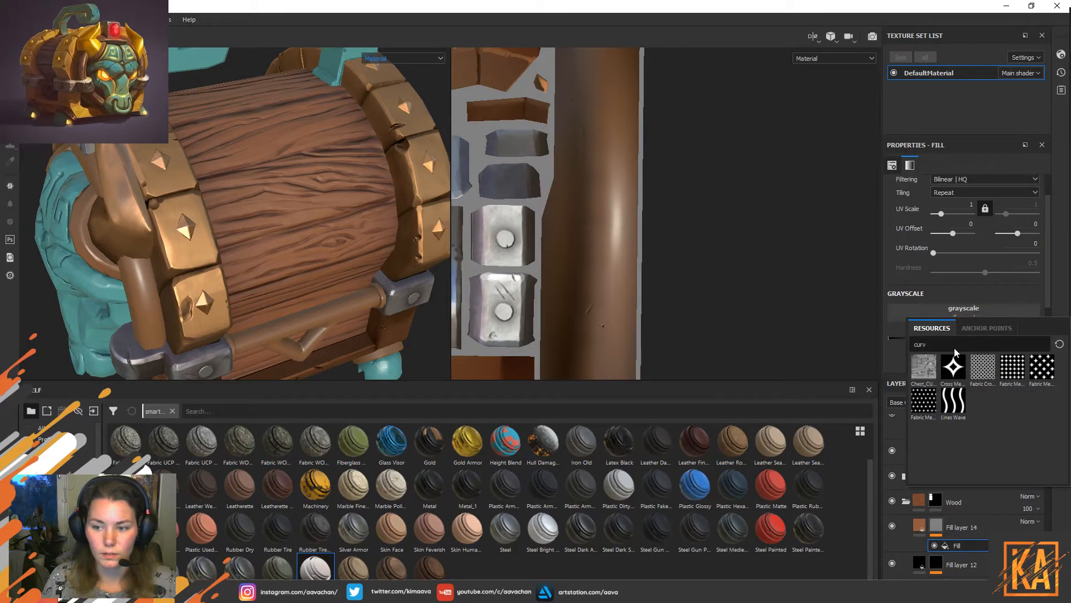
pyautogui.click(926, 369)
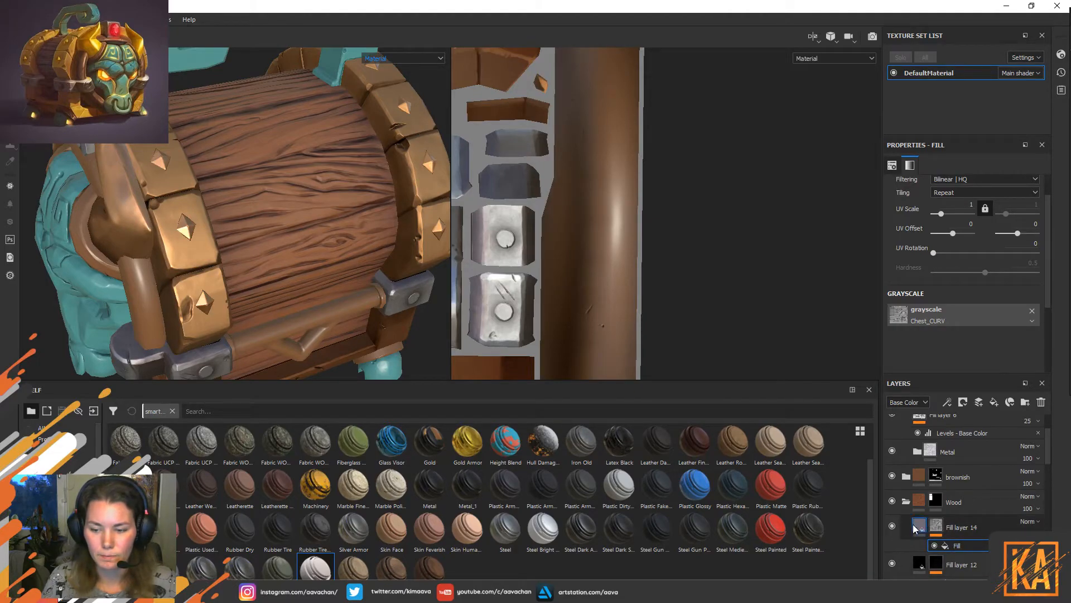
# Add Levels above the curvature fill in Fill layer 14's mask, with the midtone at 10.611 and the white point at 0.64.
pyautogui.rightClick(959, 547)
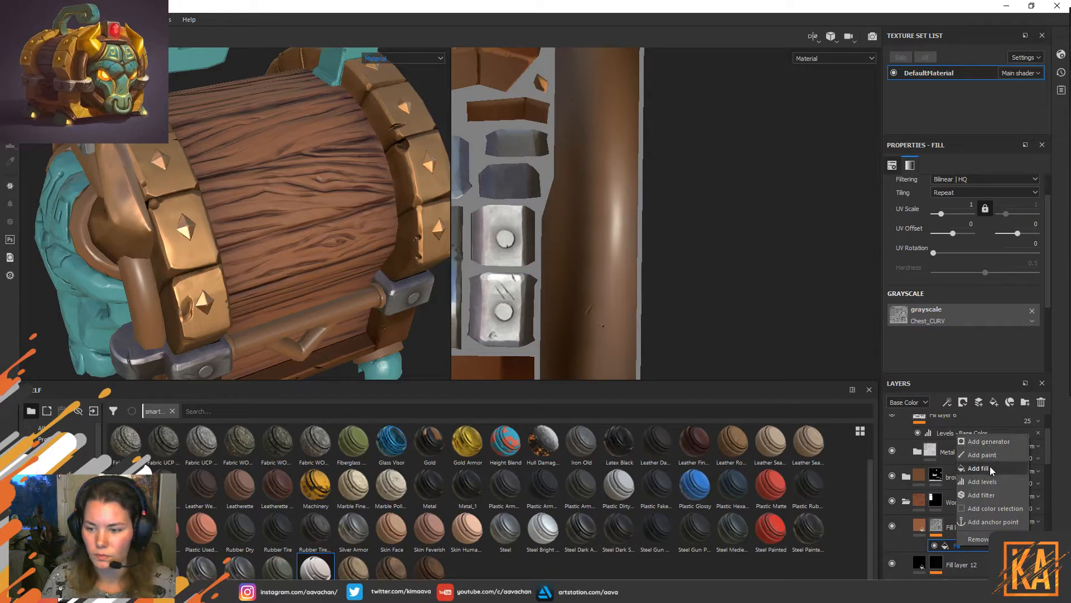
pyautogui.click(988, 482)
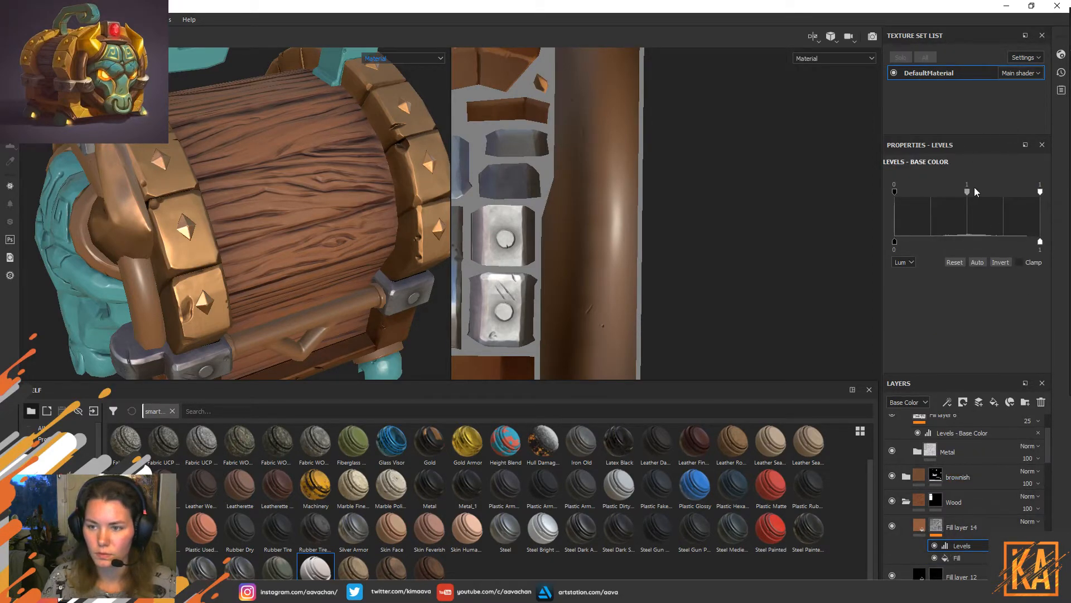
pyautogui.moveTo(968, 191)
pyautogui.mouseDown()
pyautogui.moveTo(1003, 192)
pyautogui.moveTo(969, 201)
pyautogui.mouseUp()
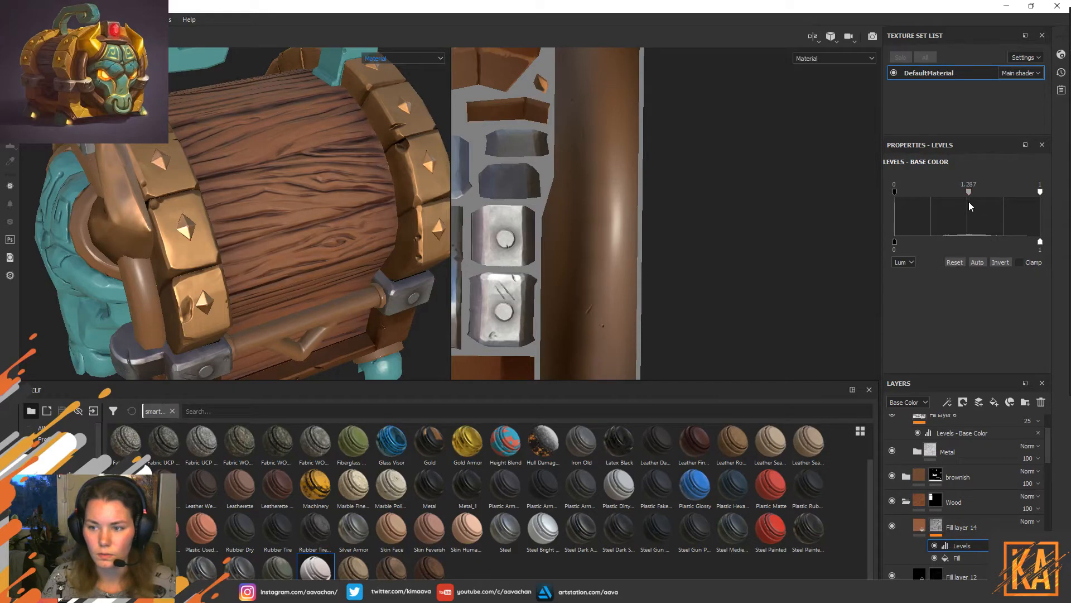
pyautogui.moveTo(1040, 192); pyautogui.dragTo(971, 193)
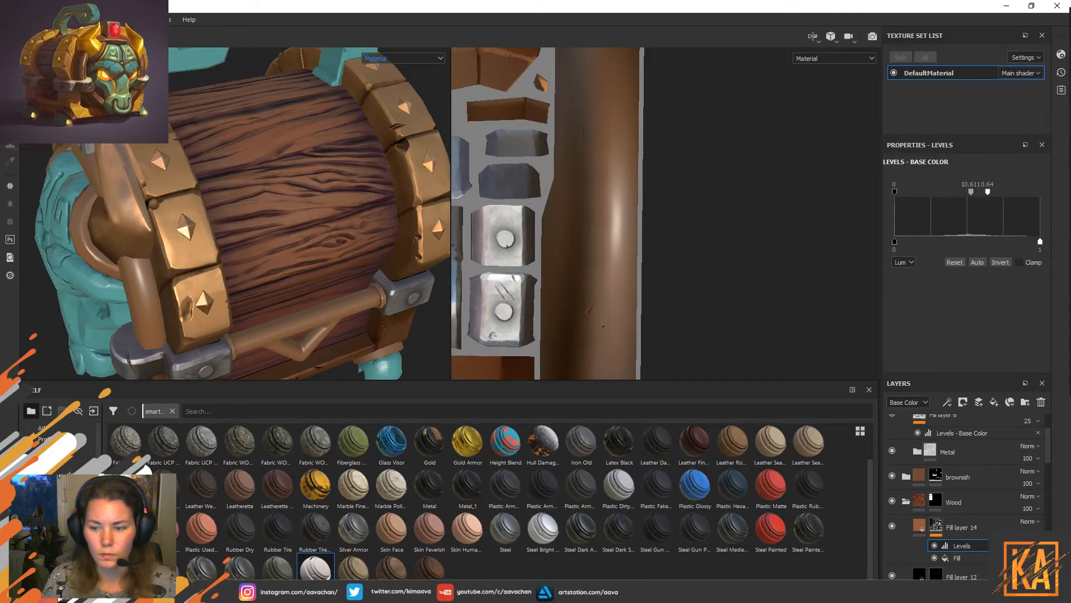
pyautogui.click(891, 527)
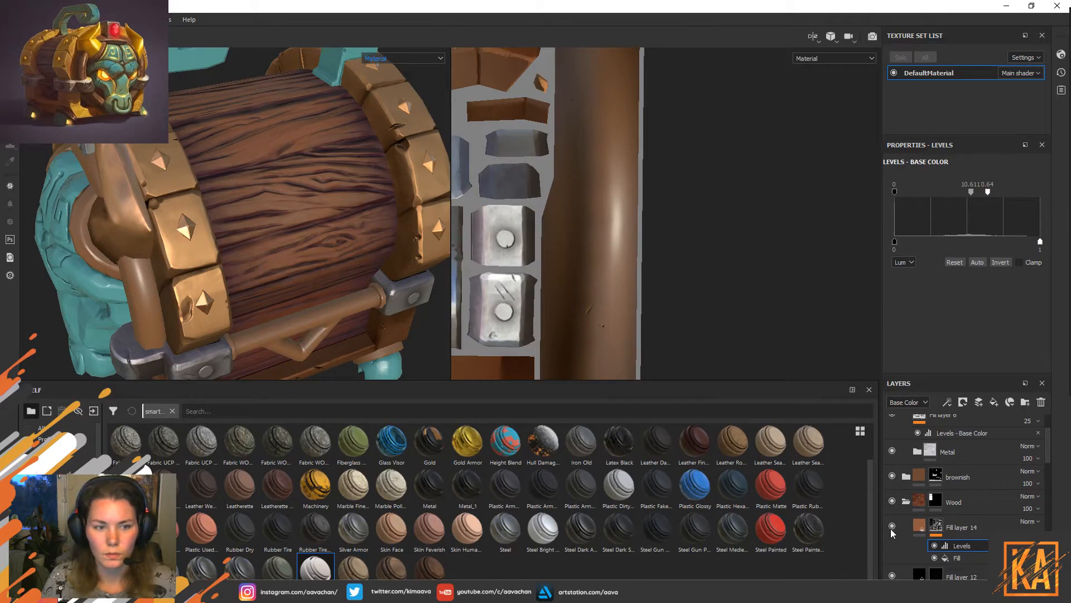
# Remove the curvature fill and the Levels from Fill layer 14's mask.
pyautogui.click(936, 525)
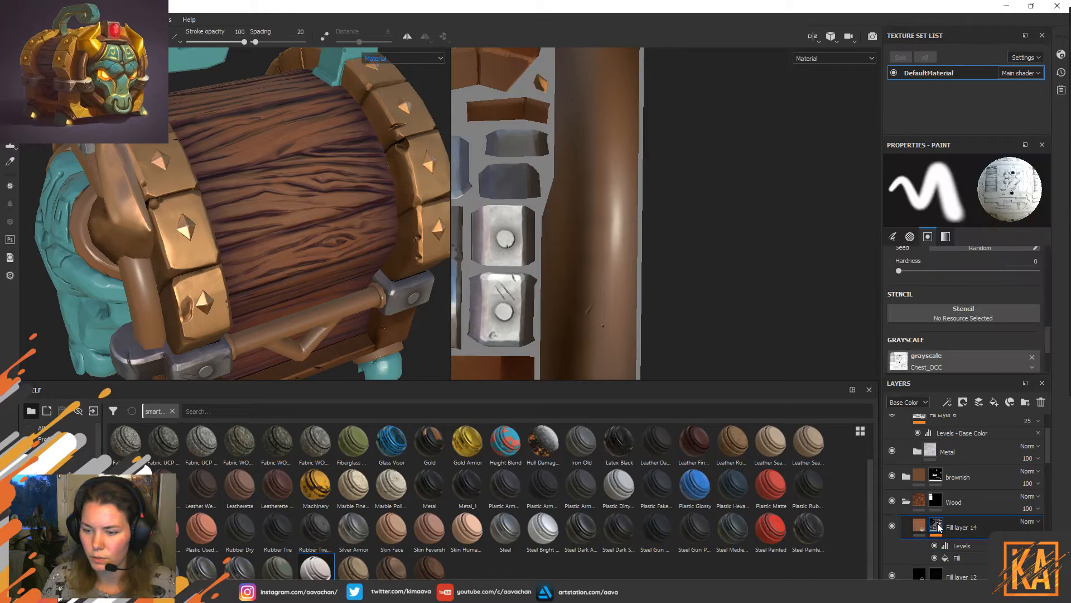
pyautogui.click(1037, 558)
pyautogui.click(1038, 545)
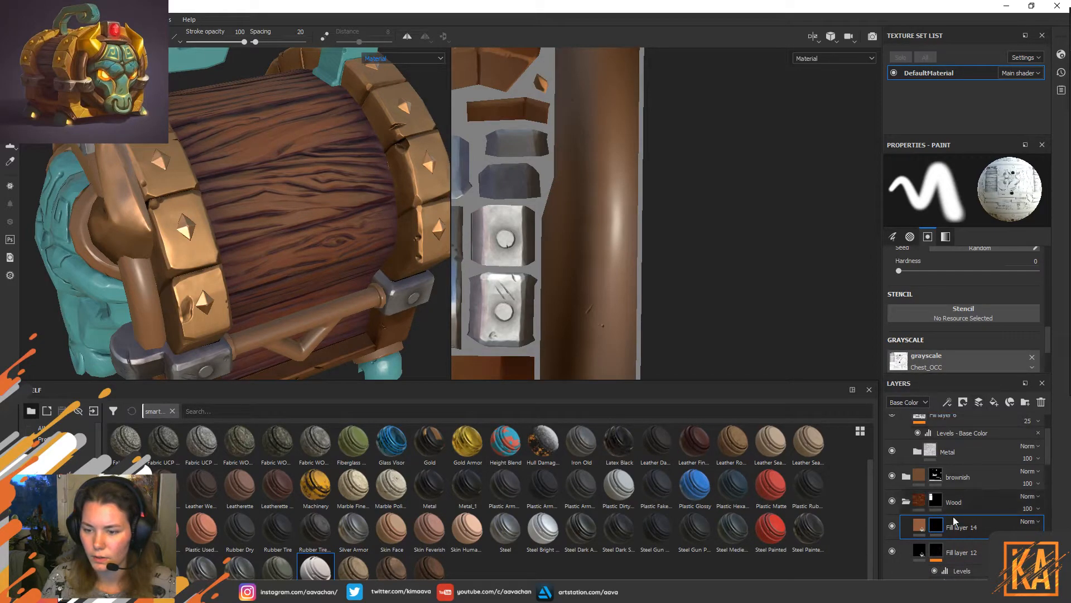
# Add a generator effect to Fill layer 14's mask and open the choice of generators.
pyautogui.rightClick(936, 525)
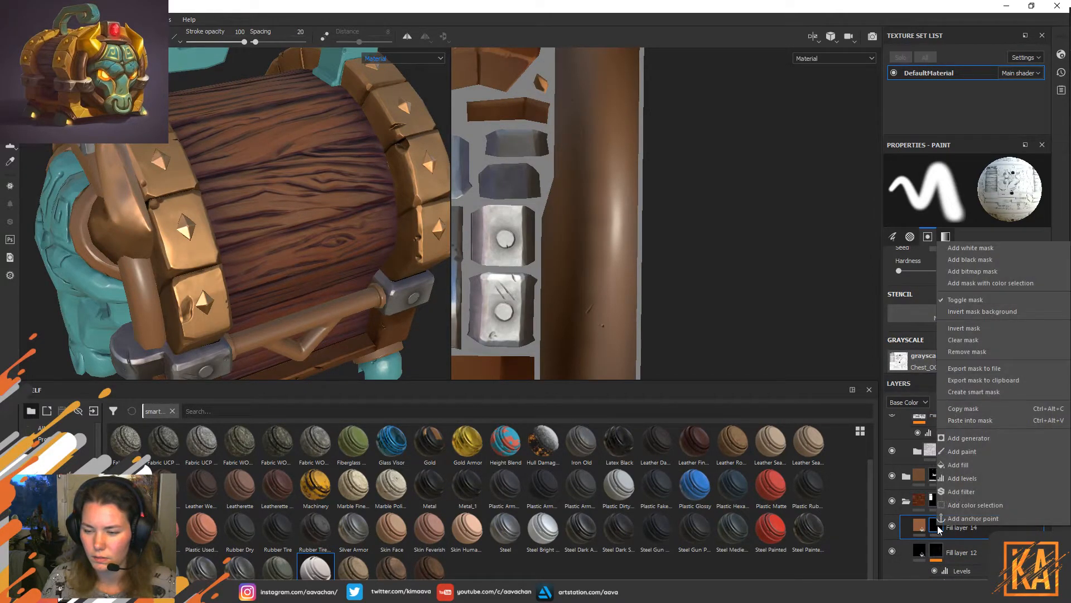
pyautogui.click(970, 440)
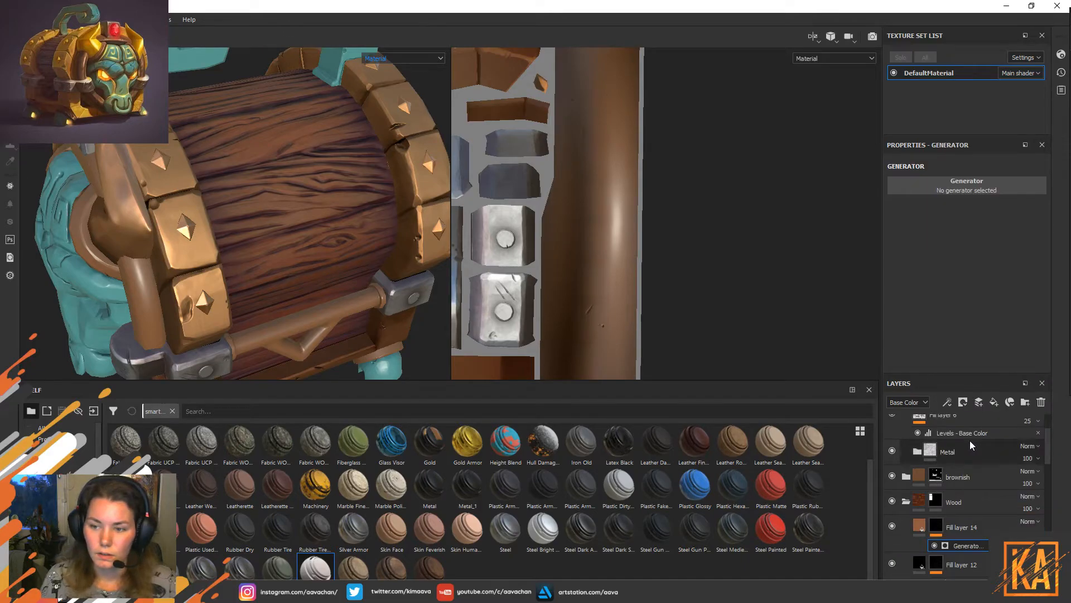
pyautogui.click(995, 178)
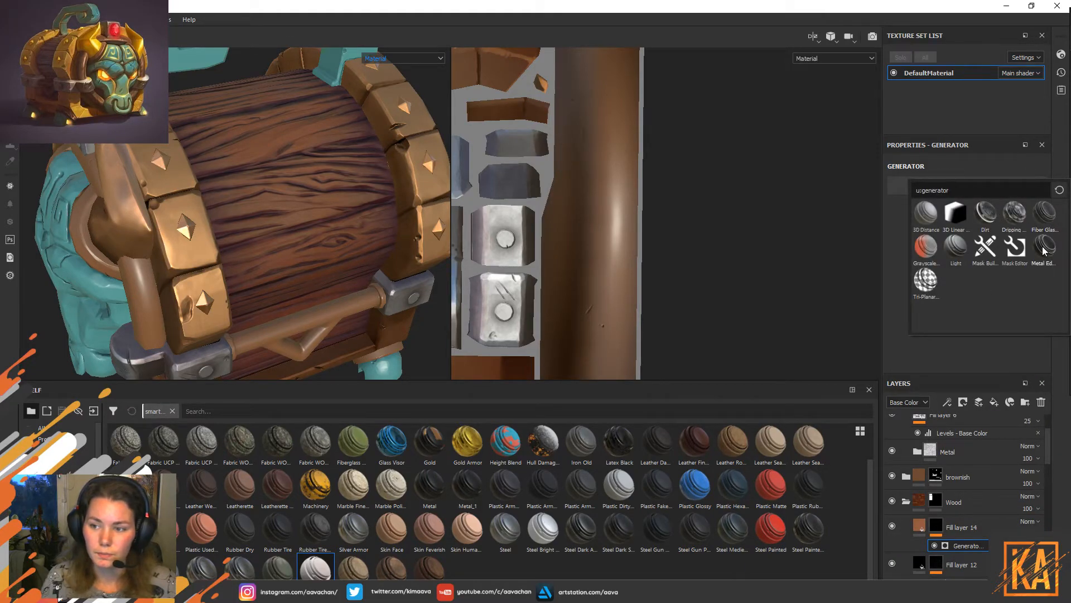
# Apply the Metal Edge Wear generator to Fill layer 14's mask and set its Wear Level to 0.89.
pyautogui.moveTo(1039, 251)
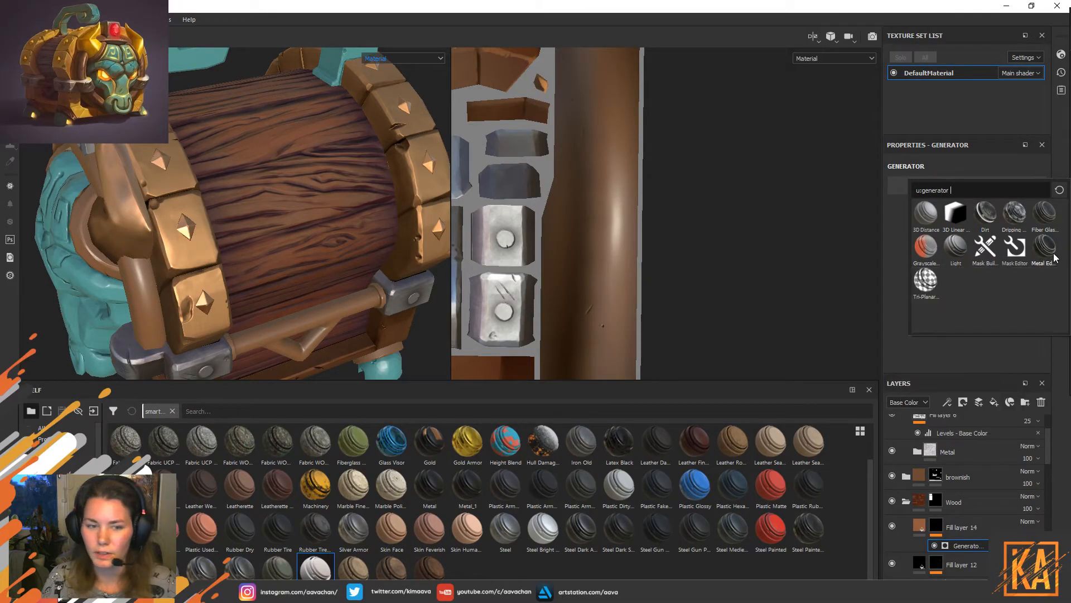
pyautogui.click(1054, 256)
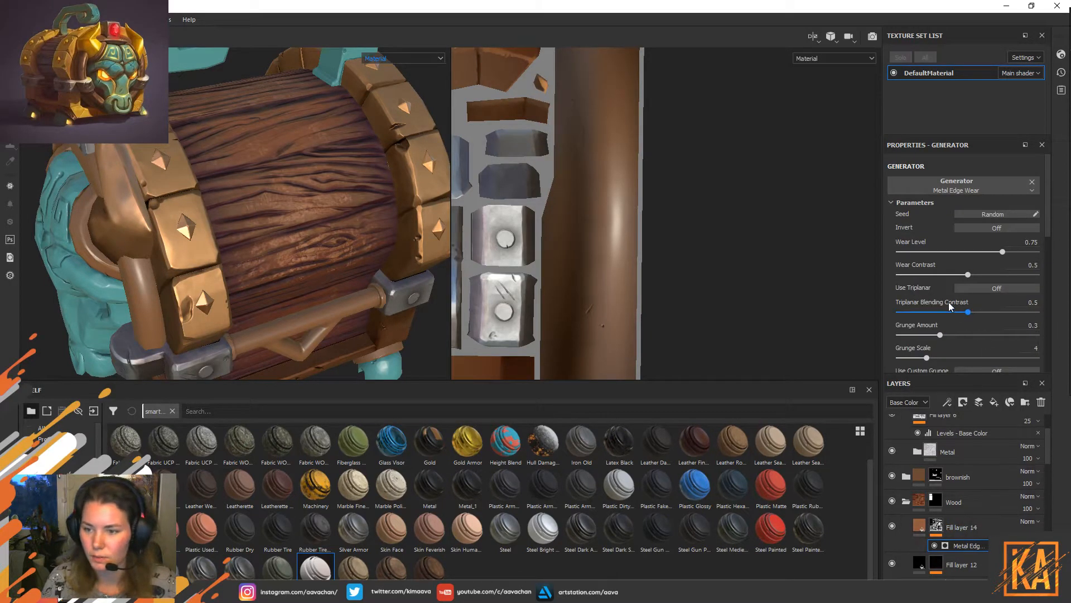
pyautogui.moveTo(1004, 252)
pyautogui.mouseDown()
pyautogui.moveTo(1030, 252)
pyautogui.moveTo(1021, 252)
pyautogui.mouseUp()
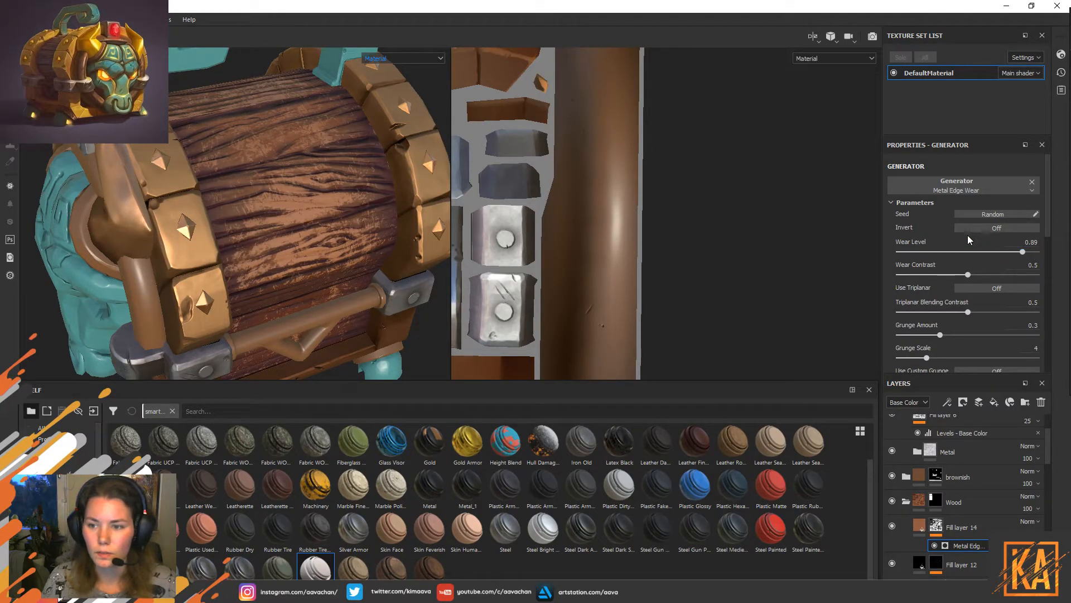
pyautogui.click(991, 232)
pyautogui.click(991, 230)
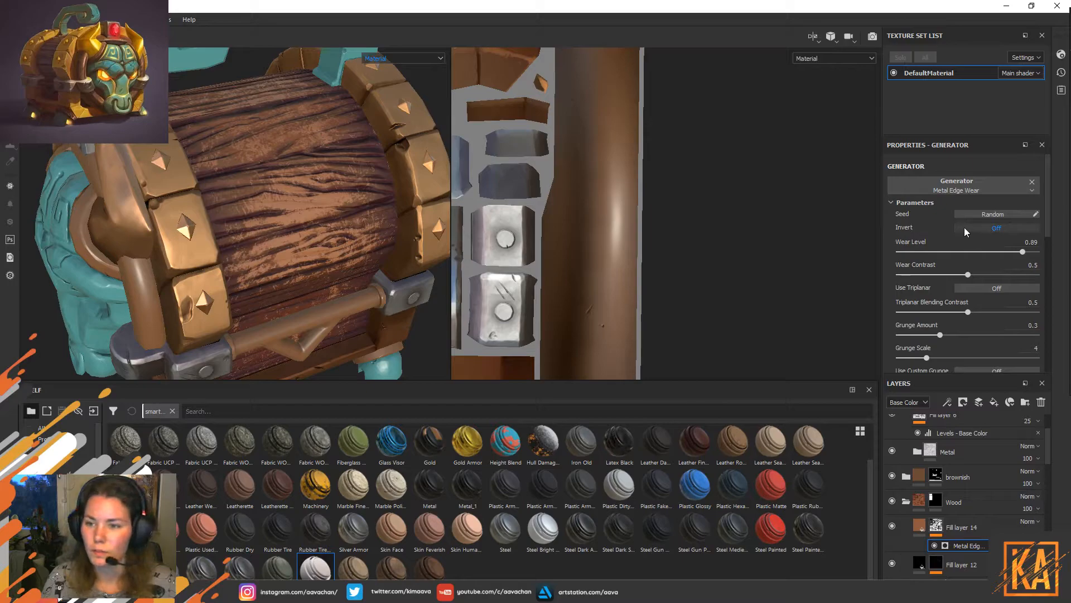
# Enable triplanar for the edge wear, with a blending contrast of 0.62 and a Grunge Scale of 8.
pyautogui.click(969, 287)
pyautogui.moveTo(969, 312); pyautogui.dragTo(985, 313)
pyautogui.moveTo(931, 356); pyautogui.dragTo(963, 357)
pyautogui.scroll(-2, 1014, 340)
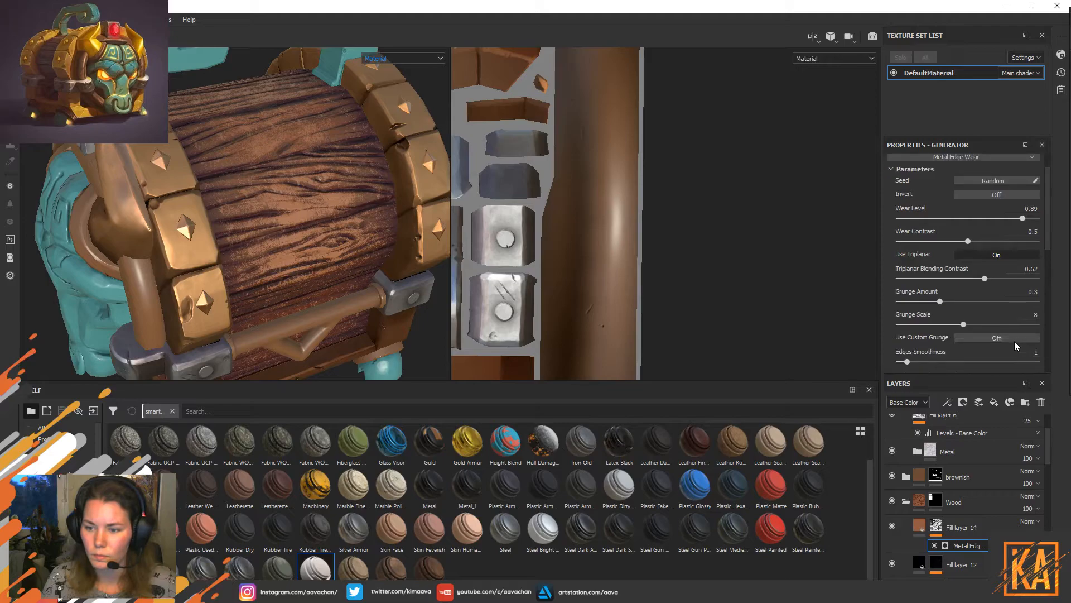
# Set the edge wear's Edges Smoothness to 0.91, Ambient Occlusion Masking to 0.96 and Curvature Weight to 0.97.
pyautogui.click(983, 304)
pyautogui.click(983, 303)
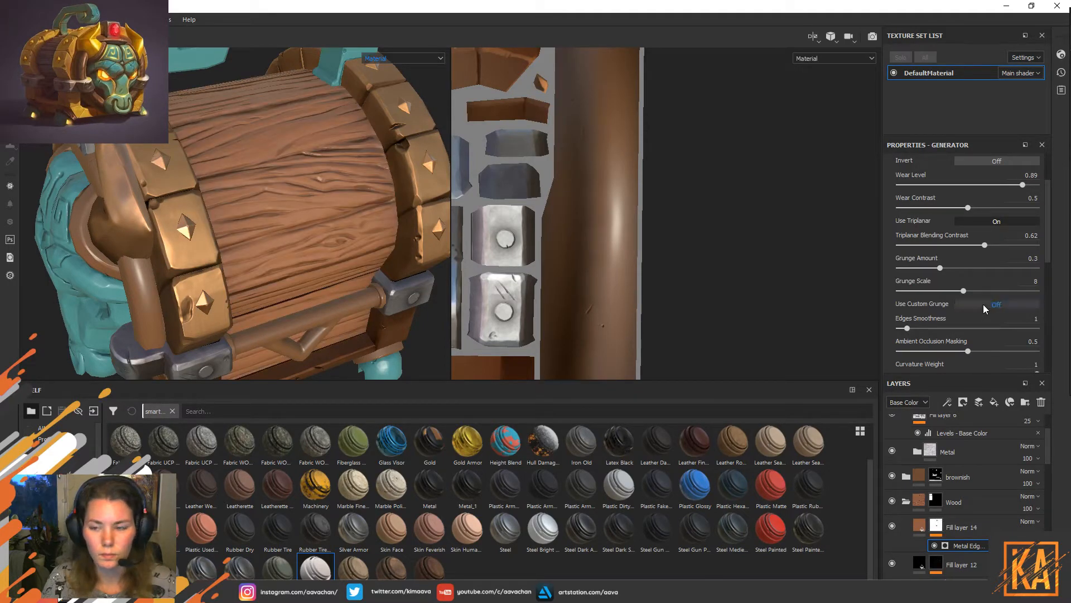
pyautogui.moveTo(913, 329)
pyautogui.mouseDown()
pyautogui.moveTo(1030, 331)
pyautogui.moveTo(907, 329)
pyautogui.mouseUp()
pyautogui.scroll(-1, 1009, 331)
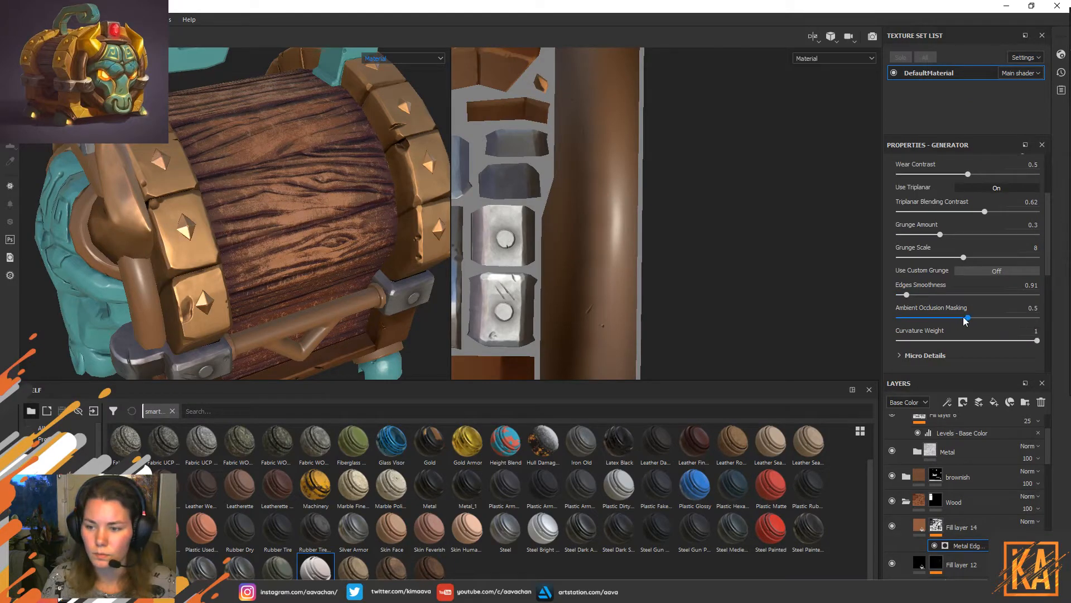
pyautogui.moveTo(1022, 317)
pyautogui.mouseDown()
pyautogui.moveTo(1045, 321)
pyautogui.moveTo(987, 340)
pyautogui.moveTo(904, 340)
pyautogui.mouseUp()
pyautogui.moveTo(988, 341); pyautogui.dragTo(1033, 341)
pyautogui.scroll(-3, 981, 351)
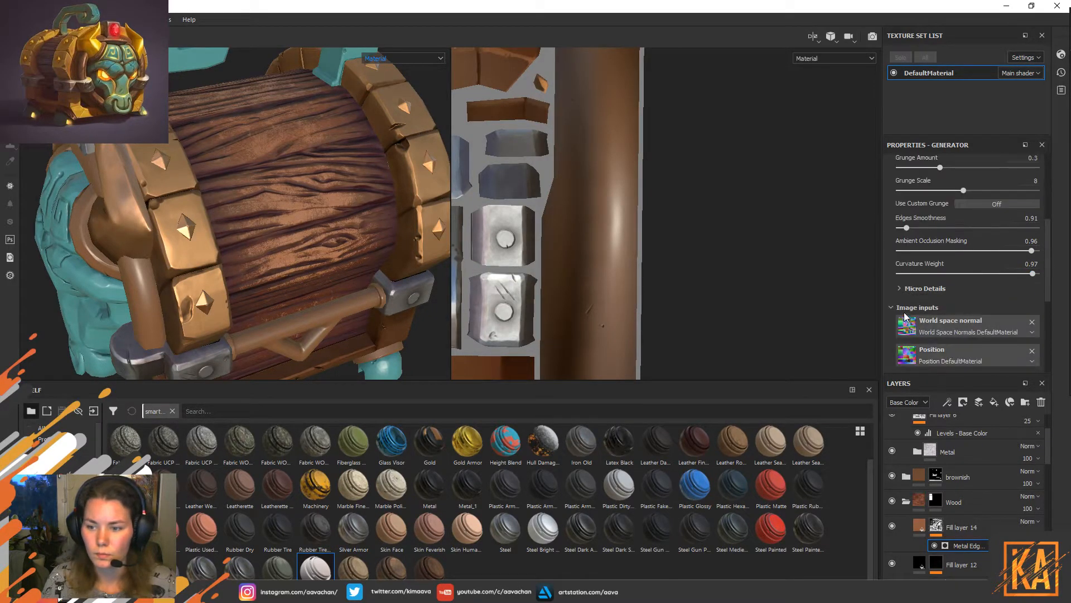
# Set the edge wear's micro details to Standard curvature, Curvature Intensity 0.6, Height Details Intensity 6.97 and AO Radius 0.85.
pyautogui.click(905, 287)
pyautogui.click(974, 303)
pyautogui.click(988, 328)
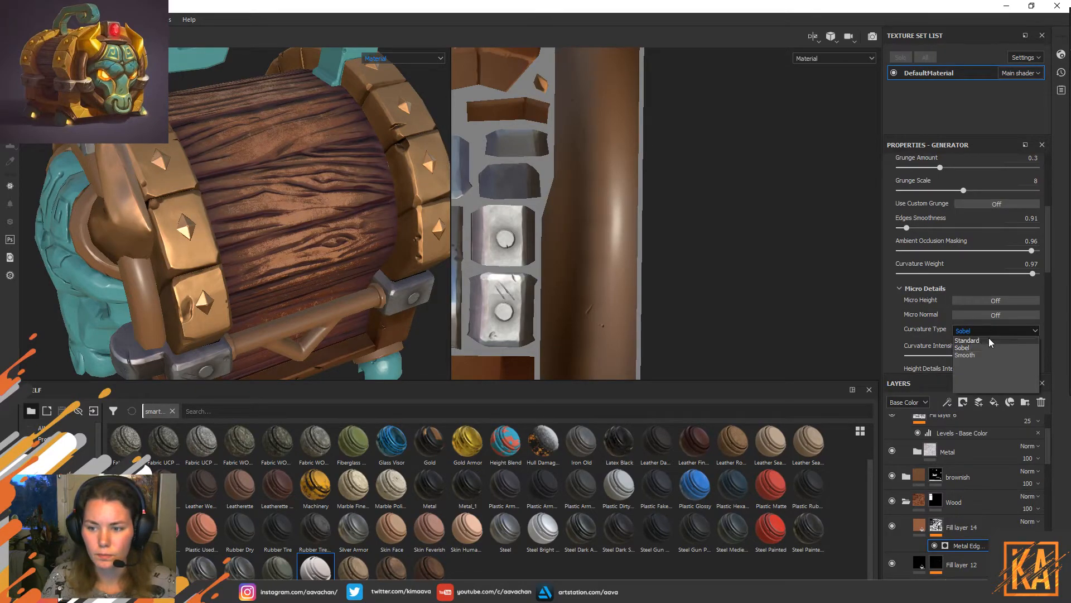
pyautogui.click(989, 340)
pyautogui.moveTo(971, 353)
pyautogui.mouseDown()
pyautogui.moveTo(912, 359)
pyautogui.moveTo(985, 356)
pyautogui.mouseUp()
pyautogui.scroll(-2, 971, 351)
pyautogui.moveTo(920, 312); pyautogui.dragTo(1020, 335)
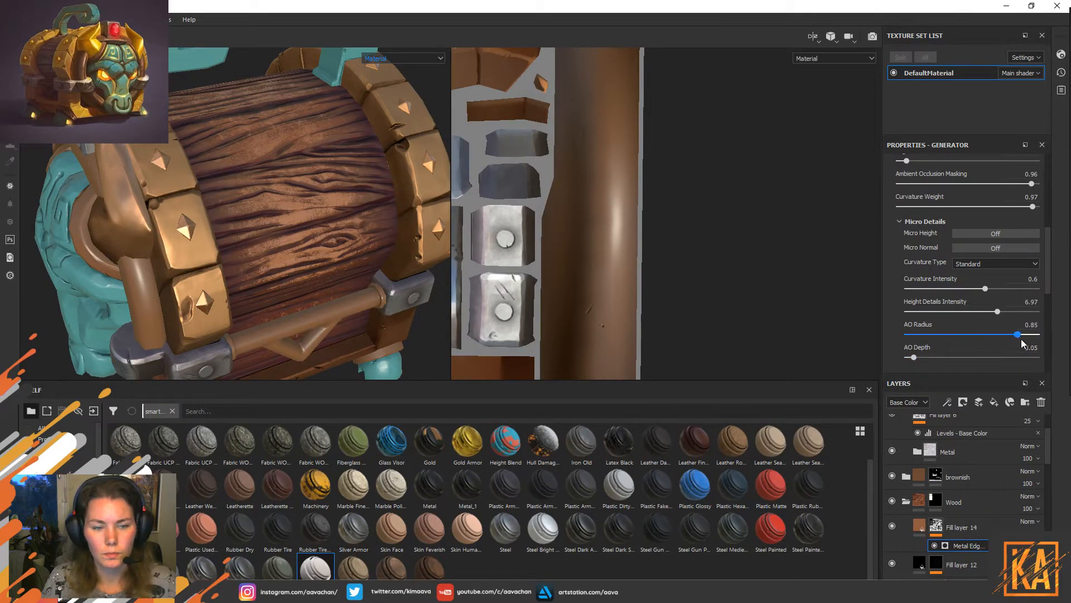
# Replace the Metal Edge Wear generator on Fill layer 14's mask with a Mask Editor generator.
pyautogui.scroll(6, 970, 313)
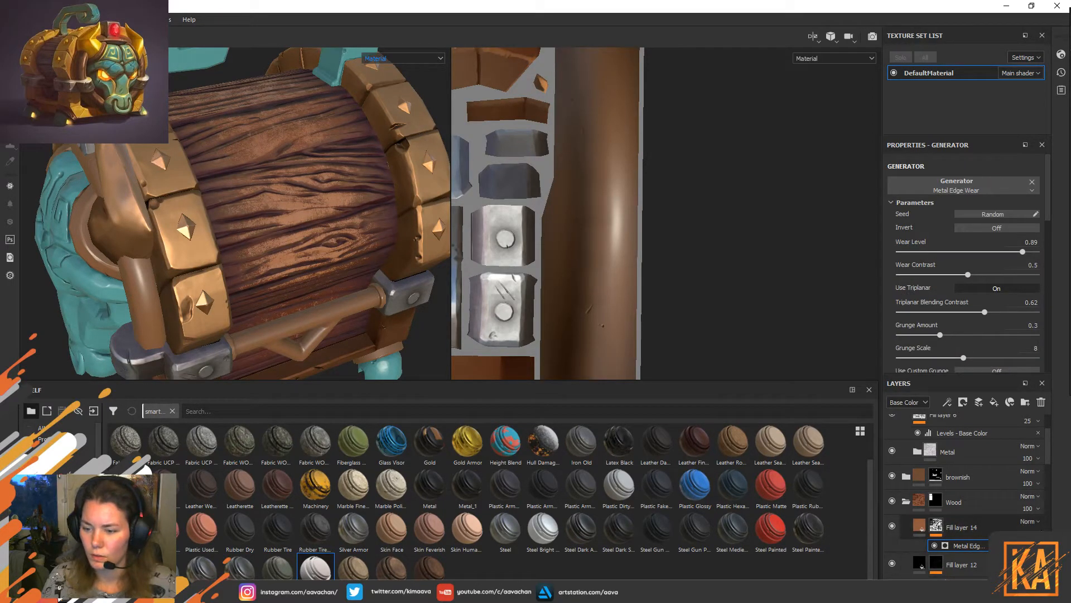
pyautogui.click(1037, 545)
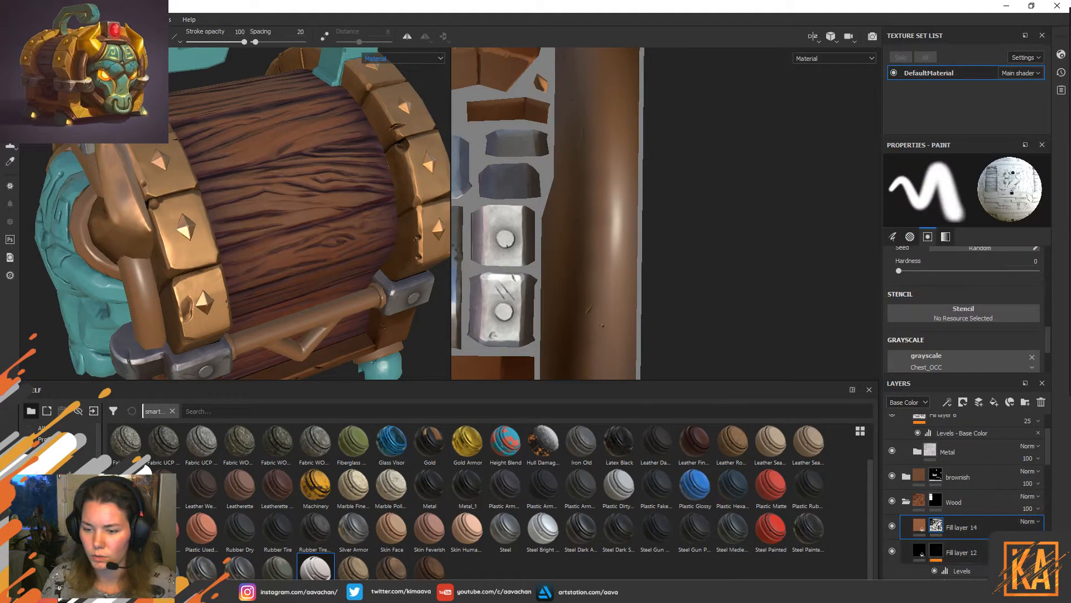
pyautogui.rightClick(941, 527)
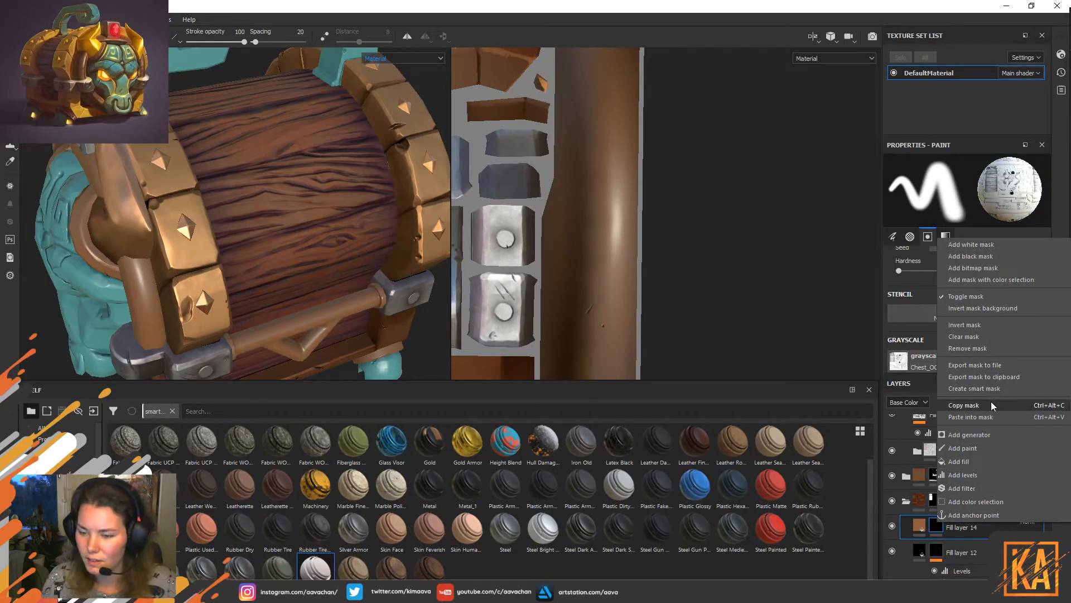
pyautogui.click(974, 437)
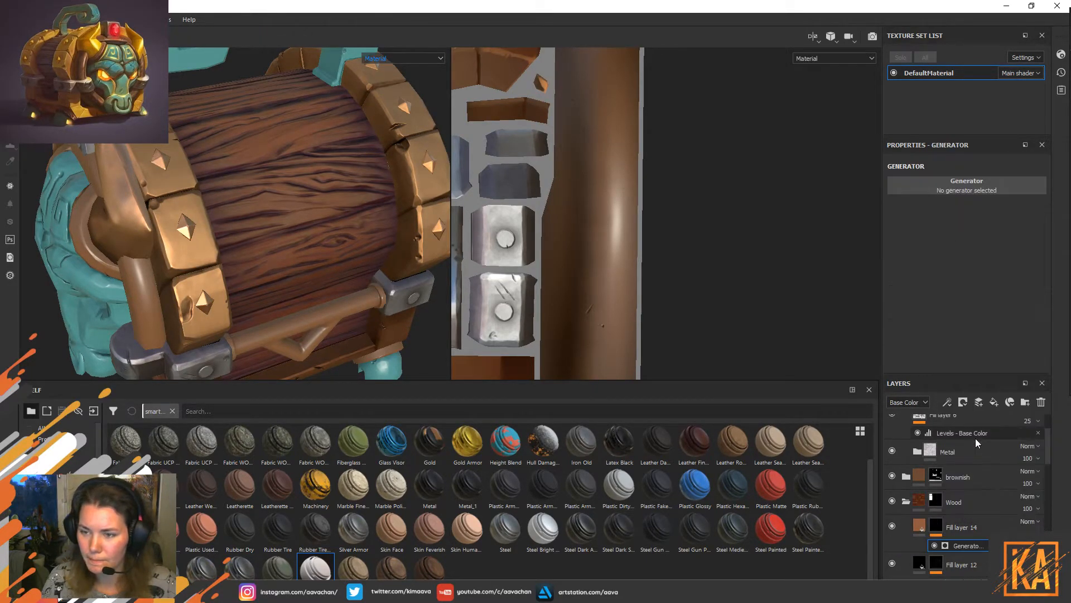
pyautogui.click(976, 190)
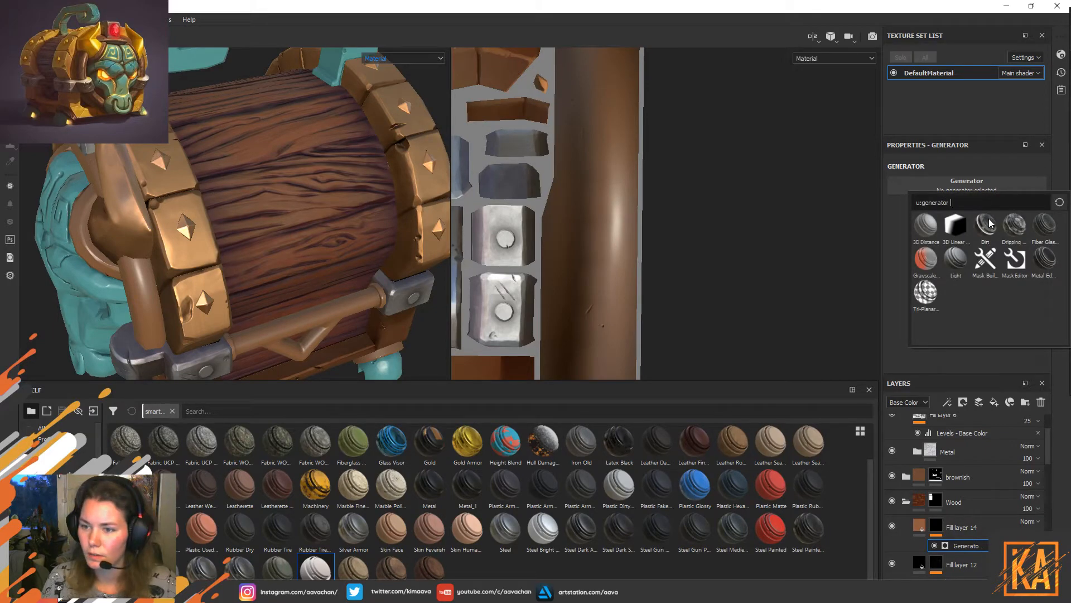
pyautogui.moveTo(963, 259)
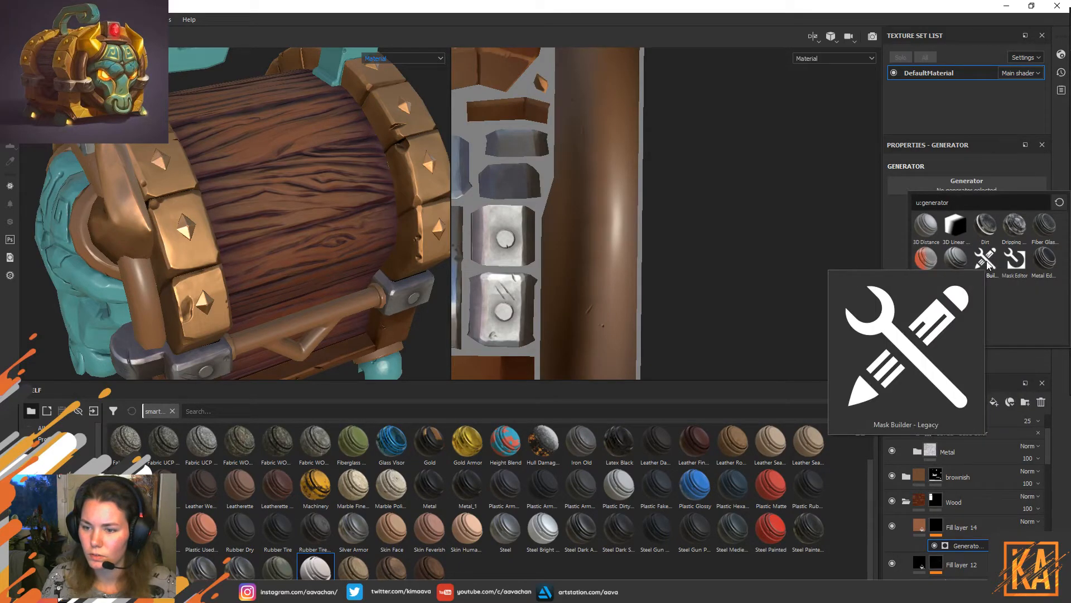
pyautogui.click(1014, 259)
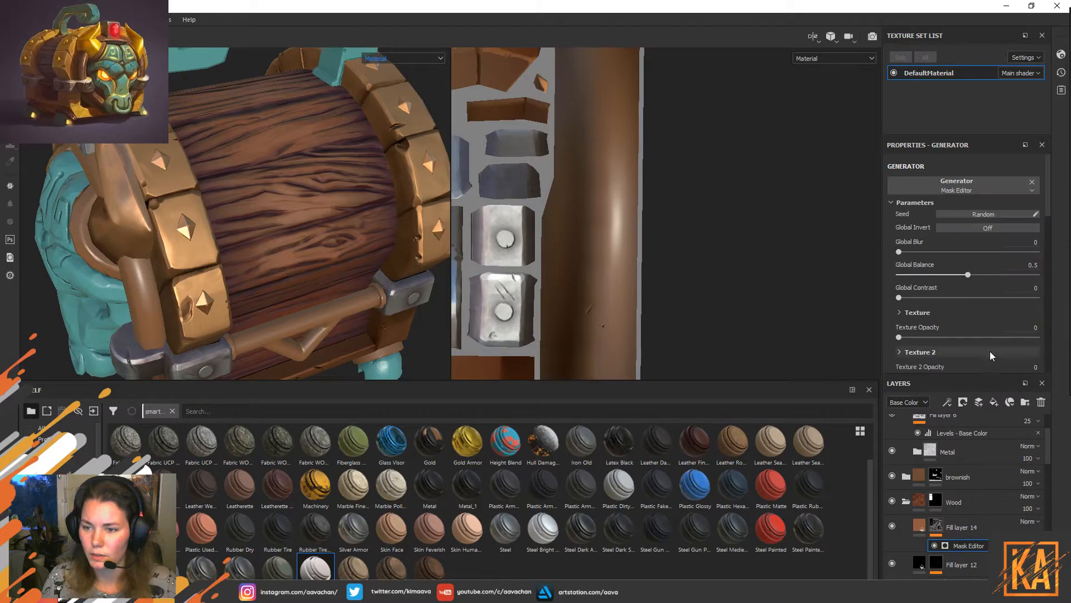
# Limit Fill layer 14 to the color channel by disabling its height, rough, metal and nrm channels.
pyautogui.click(920, 527)
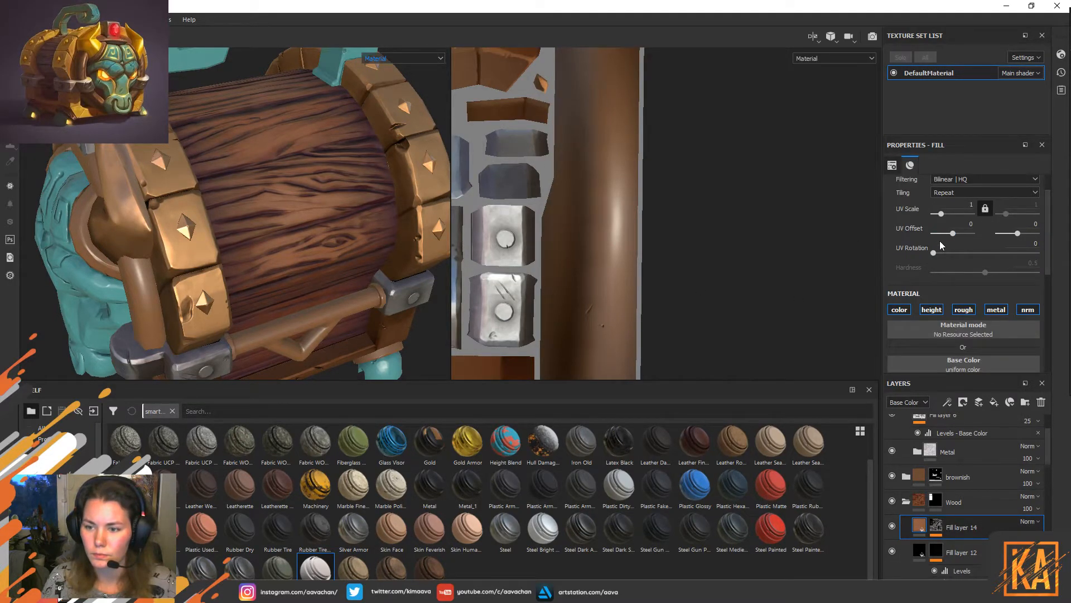
pyautogui.scroll(-2, 941, 241)
pyautogui.click(937, 243)
pyautogui.click(970, 243)
pyautogui.click(999, 246)
pyautogui.click(1028, 246)
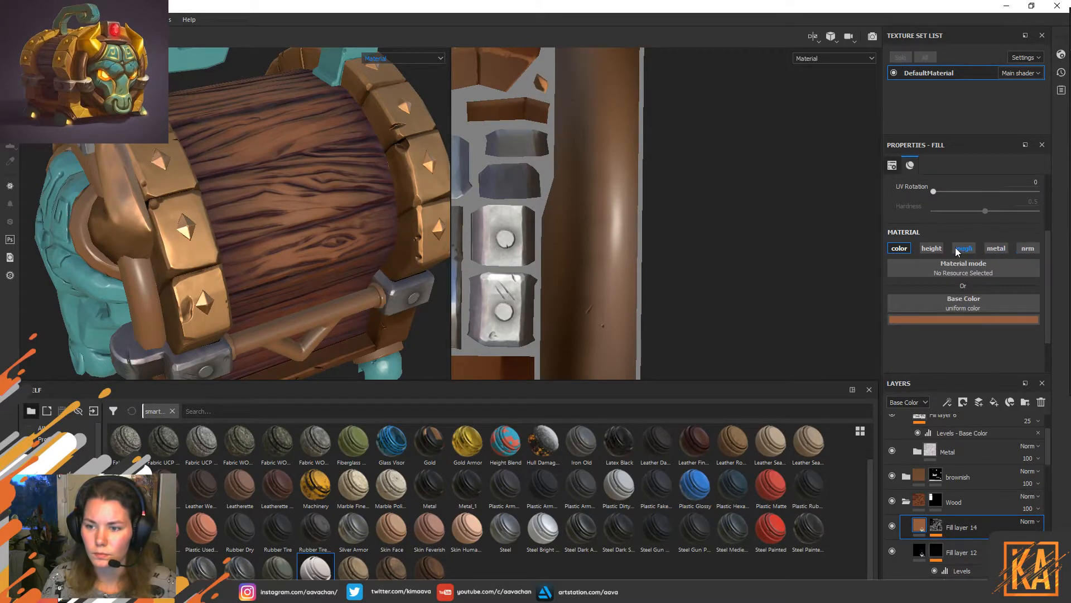
# Desaturate Fill layer 14's brown base color to a saturation of 0.525.
pyautogui.click(955, 320)
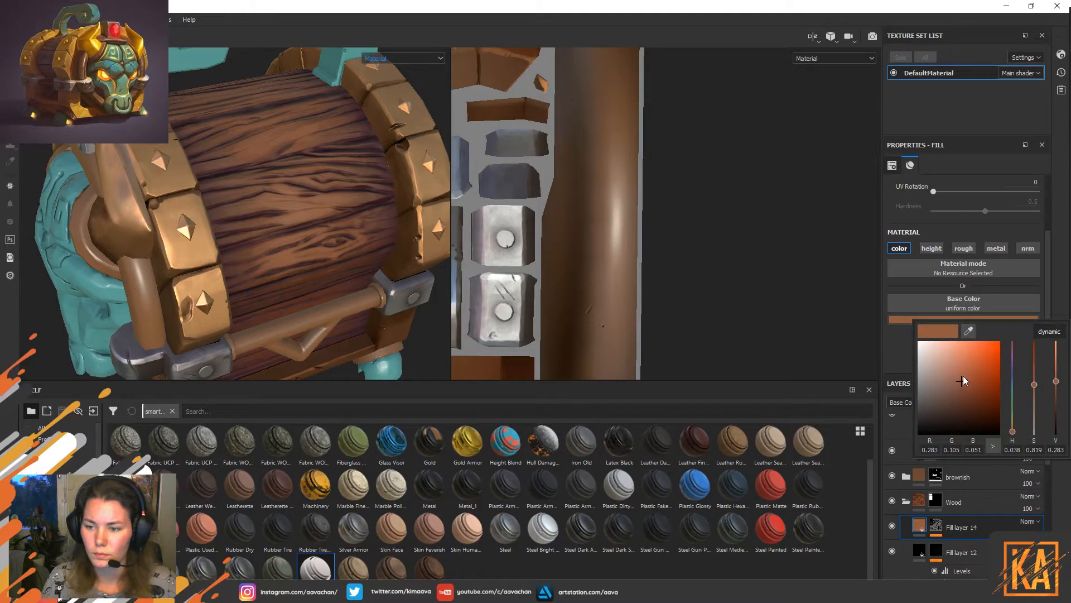
pyautogui.click(1050, 332)
pyautogui.moveTo(1035, 384); pyautogui.dragTo(1035, 409)
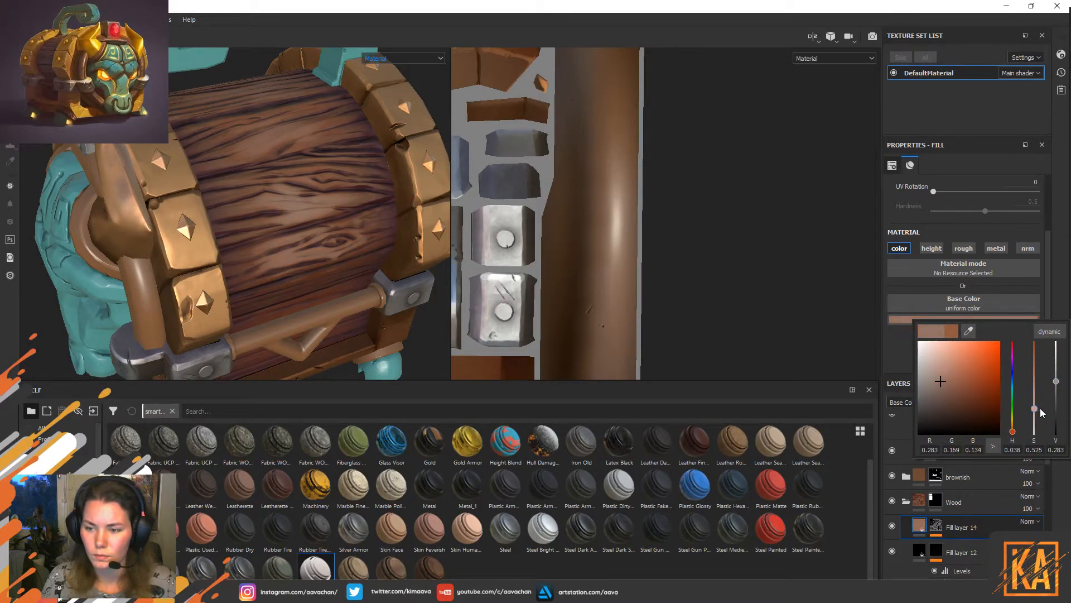
# Set the Global Balance of Fill layer 14's Mask Editor to 0.75, keeping Global Blur and Global Contrast at 0.
pyautogui.click(937, 526)
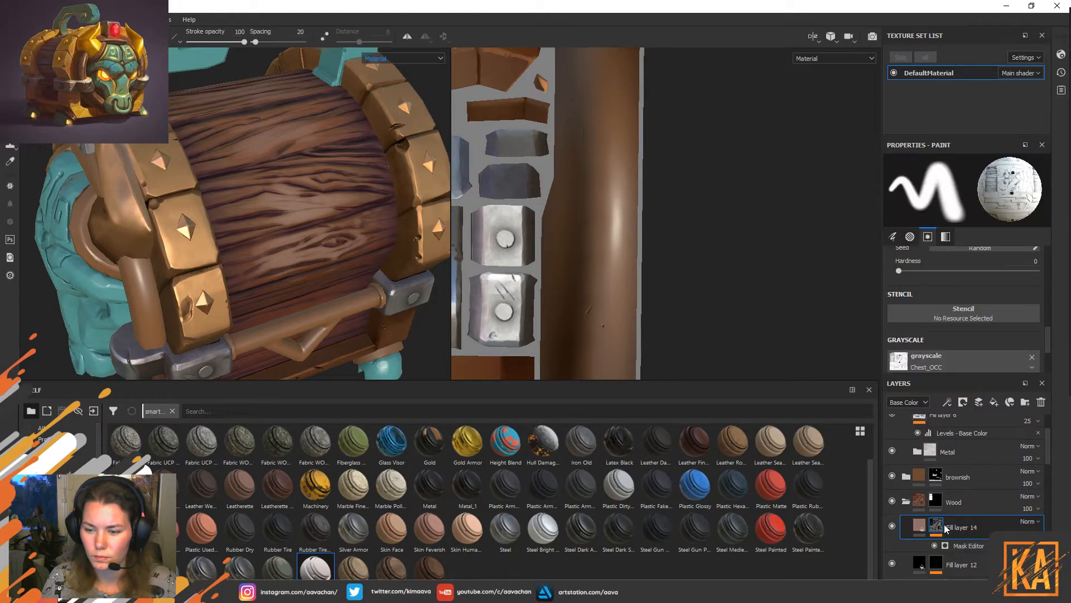
pyautogui.click(968, 545)
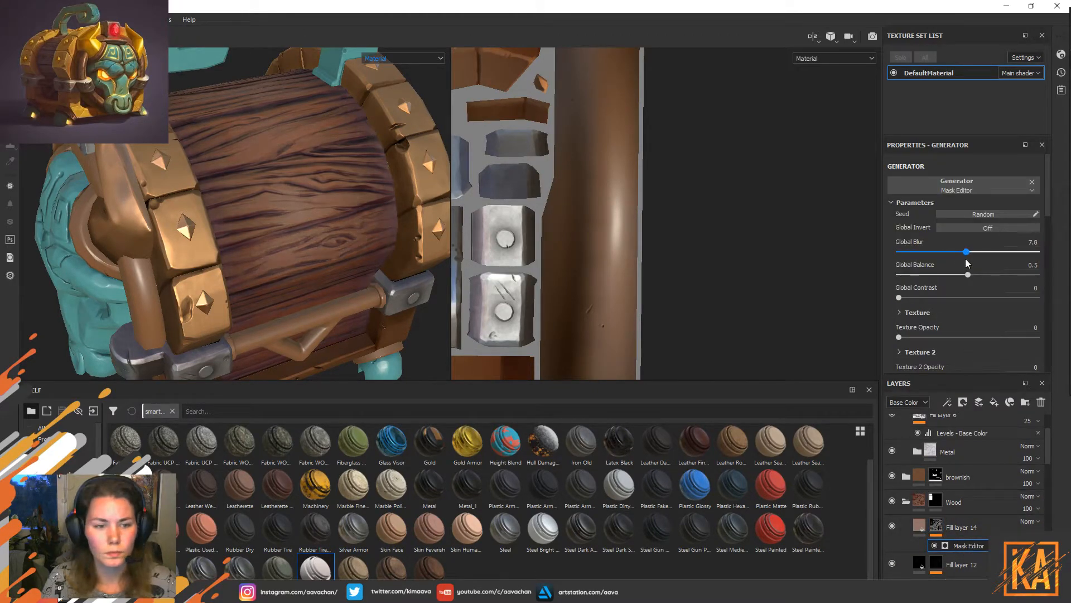
pyautogui.moveTo(966, 252); pyautogui.dragTo(880, 257)
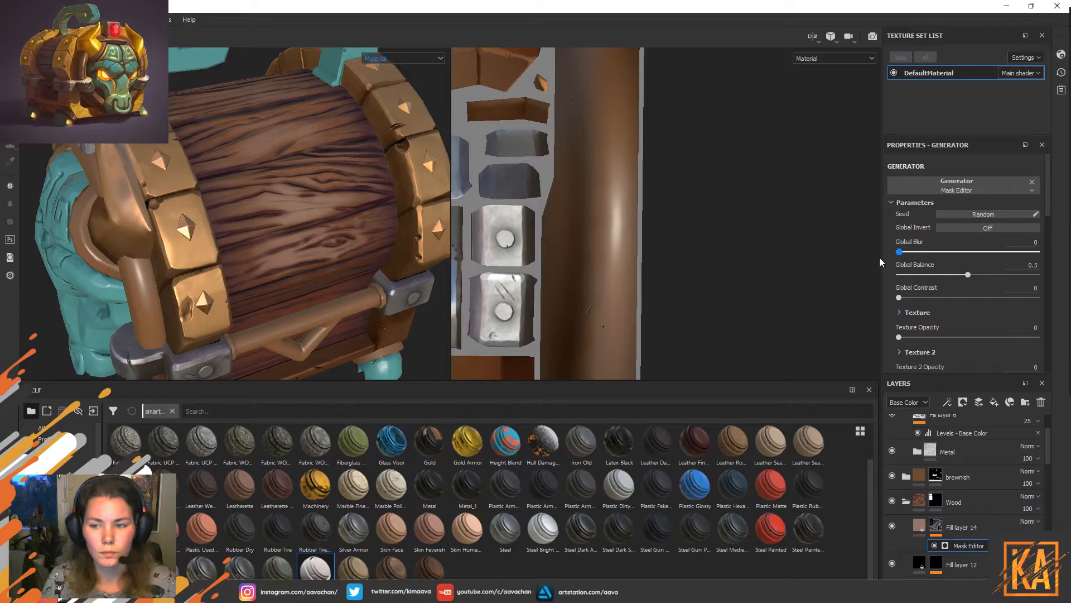
pyautogui.moveTo(971, 275); pyautogui.dragTo(1003, 275)
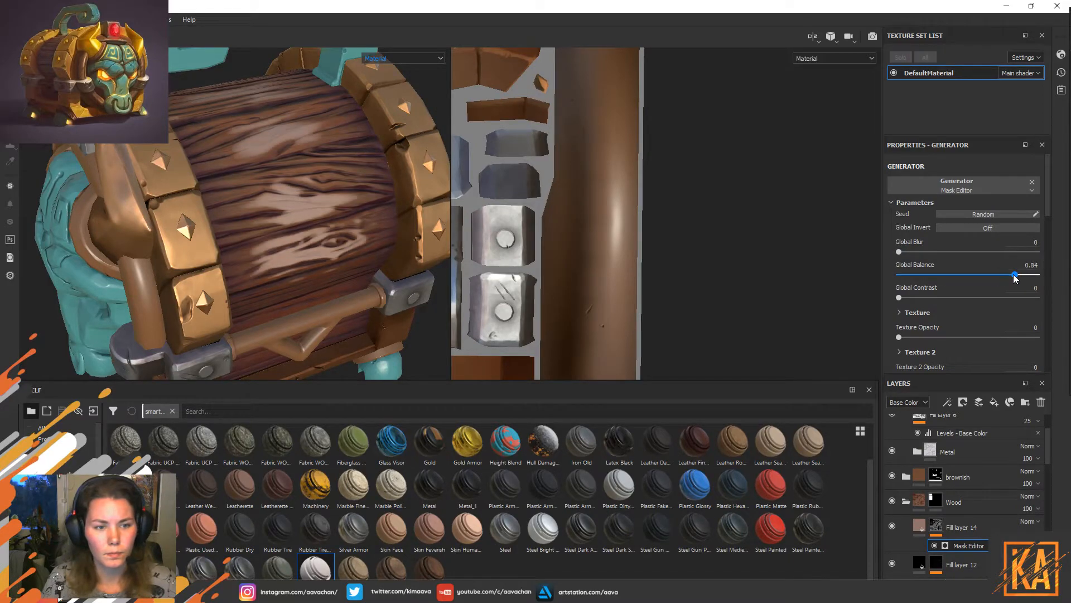
pyautogui.moveTo(899, 298)
pyautogui.mouseDown()
pyautogui.moveTo(1012, 293)
pyautogui.moveTo(883, 285)
pyautogui.mouseUp()
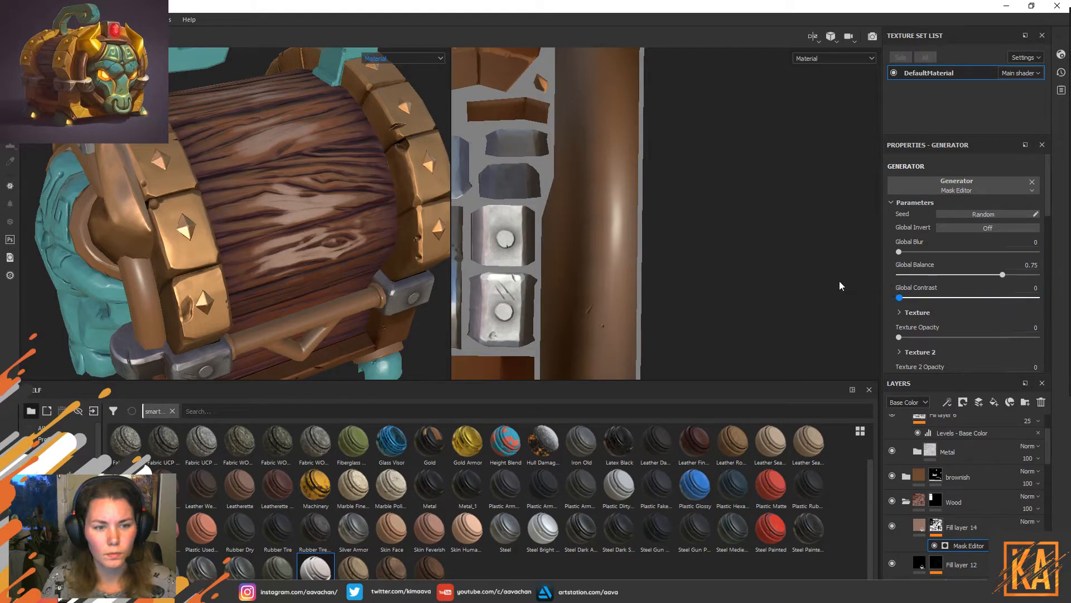
# Try inverting the Mask Editor's first texture and switching its blending mode to Normal, then restore Overlay.
pyautogui.click(900, 312)
pyautogui.click(976, 324)
pyautogui.click(977, 323)
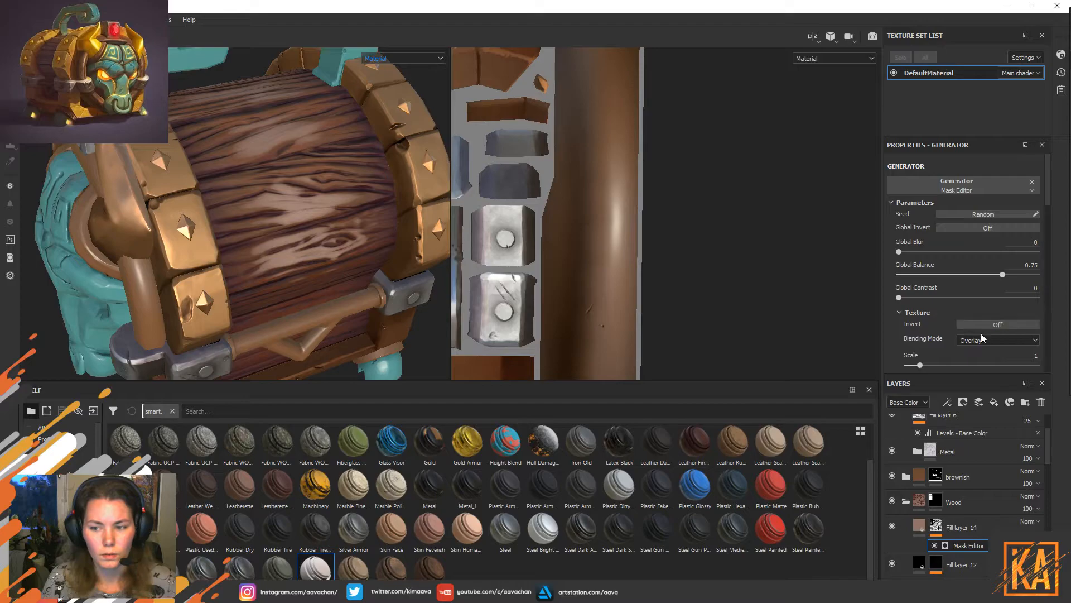
pyautogui.click(980, 340)
pyautogui.click(976, 350)
pyautogui.click(977, 341)
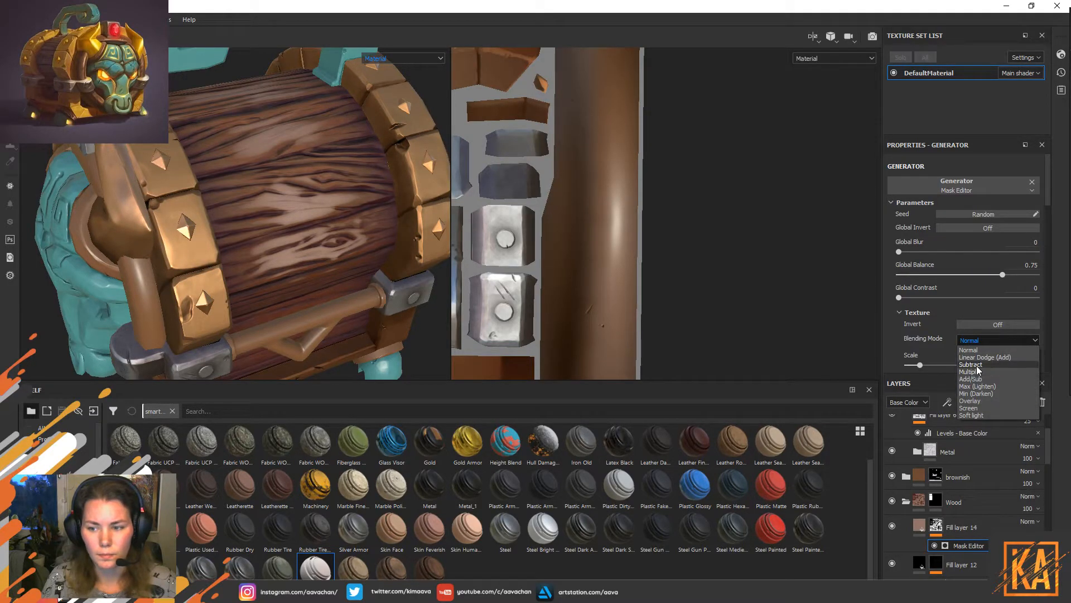
pyautogui.click(969, 400)
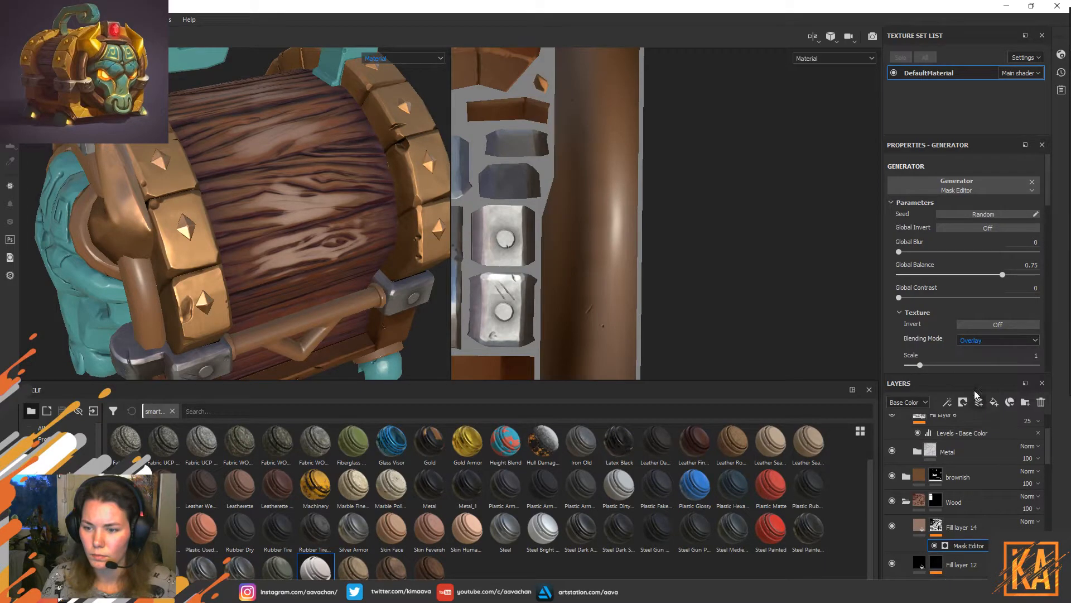
# Invert the Mask Editor's first texture and set its Scale to 5.16, Contrast to -0.47 and Brightness to 1.
pyautogui.scroll(-1, 938, 327)
pyautogui.moveTo(921, 298); pyautogui.dragTo(1031, 321)
pyautogui.hotkey('ctrl', 'z')
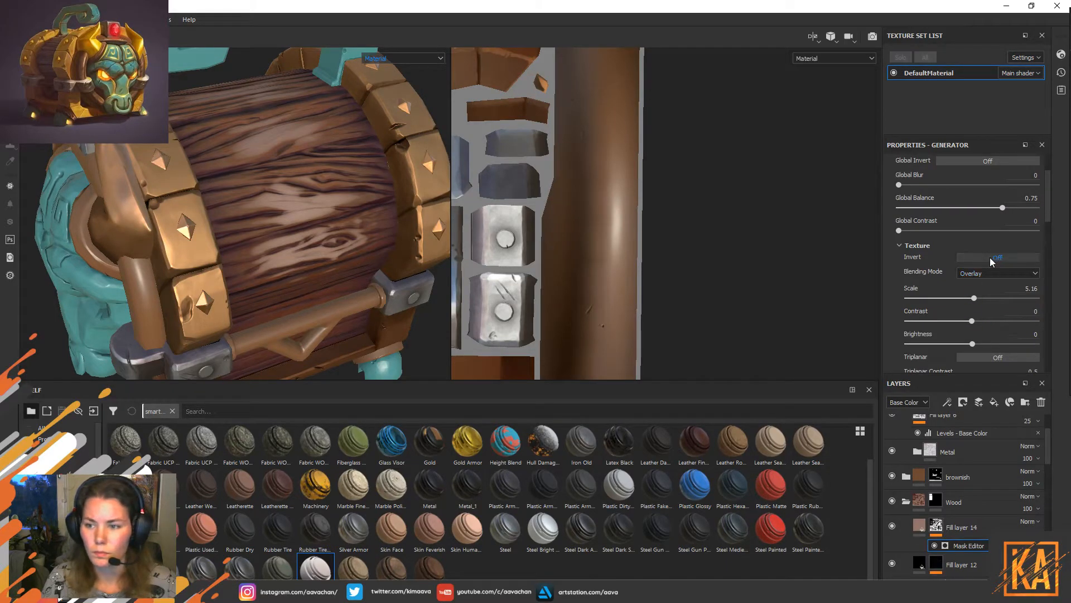
pyautogui.moveTo(1014, 316); pyautogui.dragTo(941, 321)
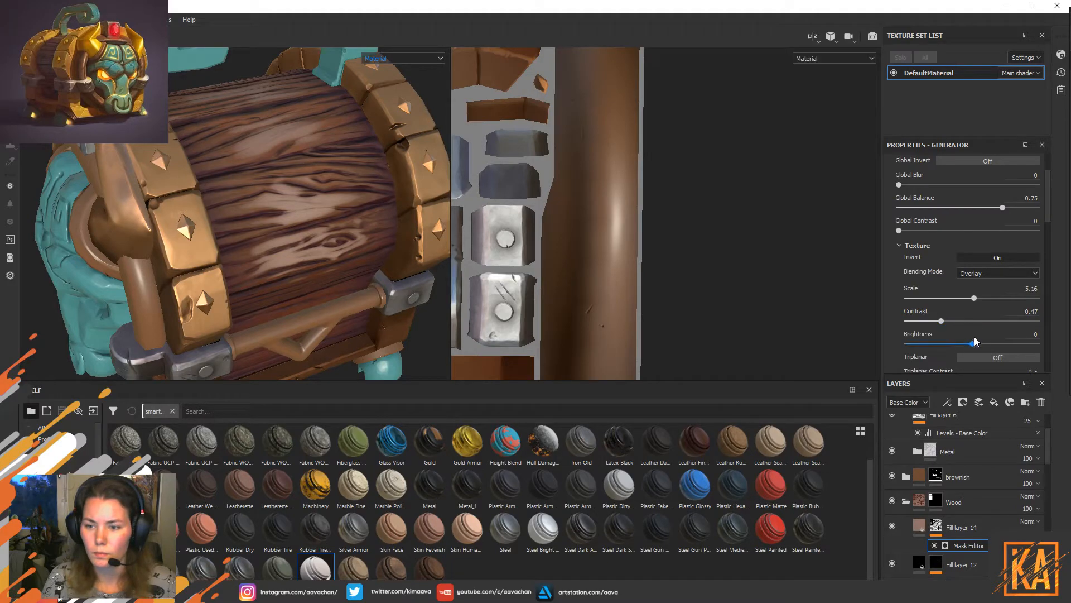
pyautogui.scroll(3, 967, 223)
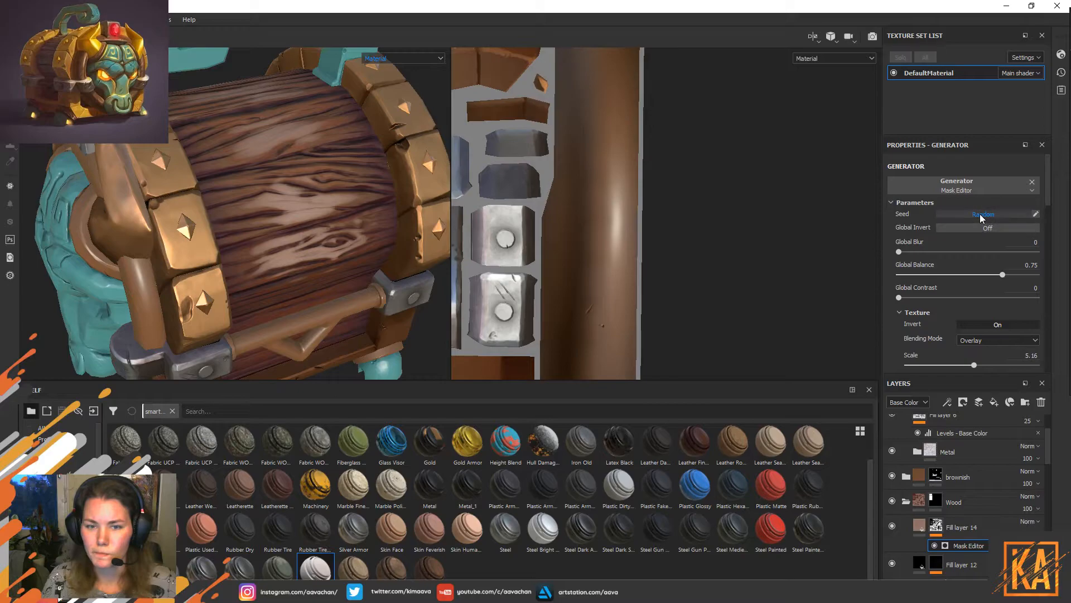
pyautogui.scroll(-3, 956, 313)
pyautogui.scroll(-3, 948, 304)
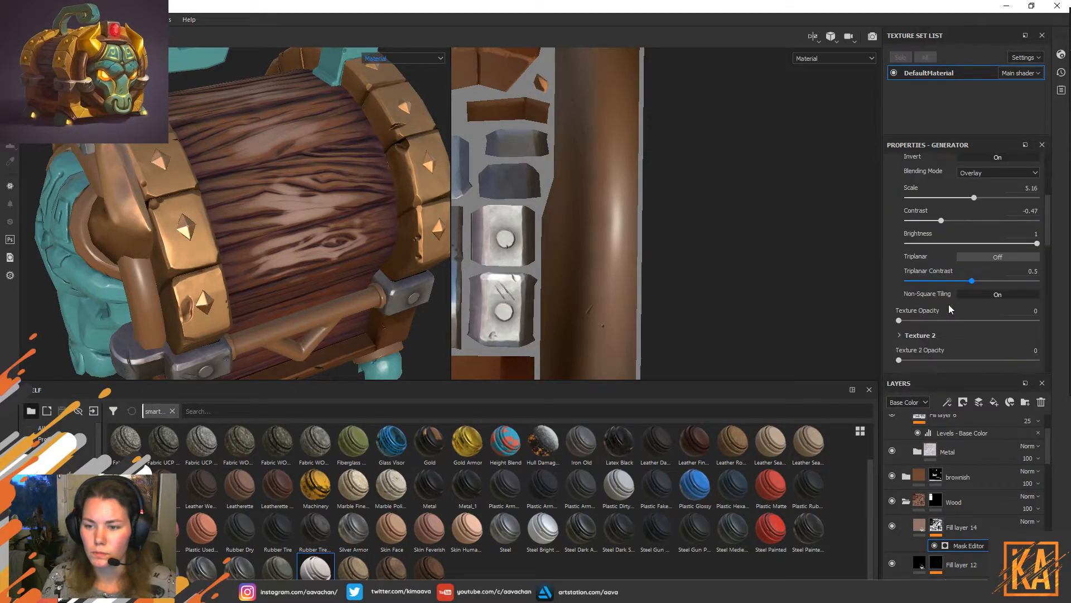
# Raise the Mask Editor's Texture Opacity for the first texture and locate the generator's texture image inputs.
pyautogui.scroll(-1, 924, 313)
pyautogui.moveTo(898, 299); pyautogui.dragTo(949, 299)
pyautogui.scroll(-8, 965, 327)
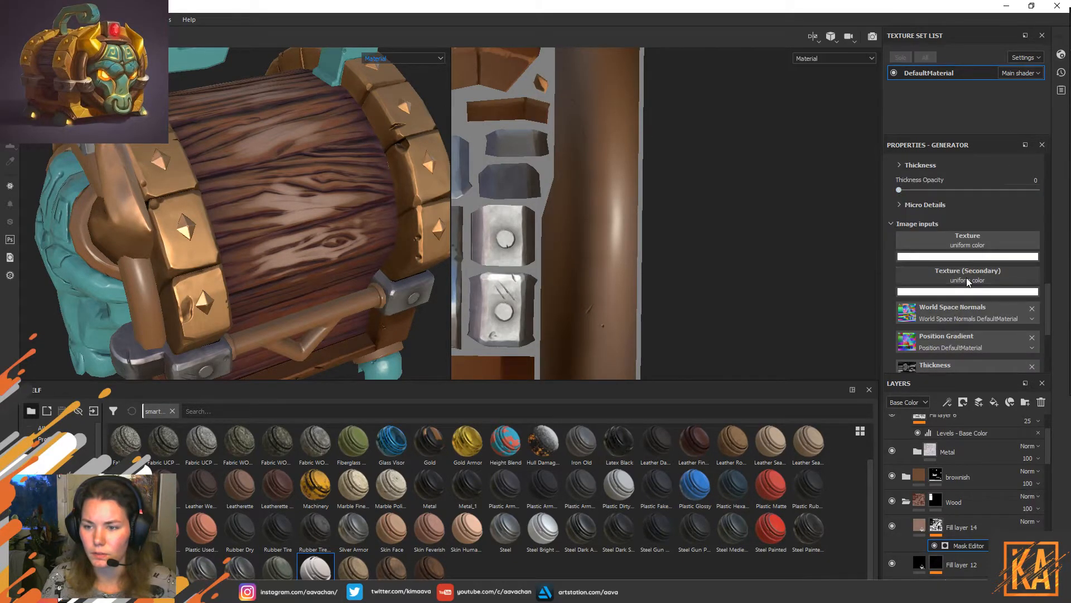
pyautogui.scroll(-4, 966, 277)
pyautogui.scroll(6, 951, 297)
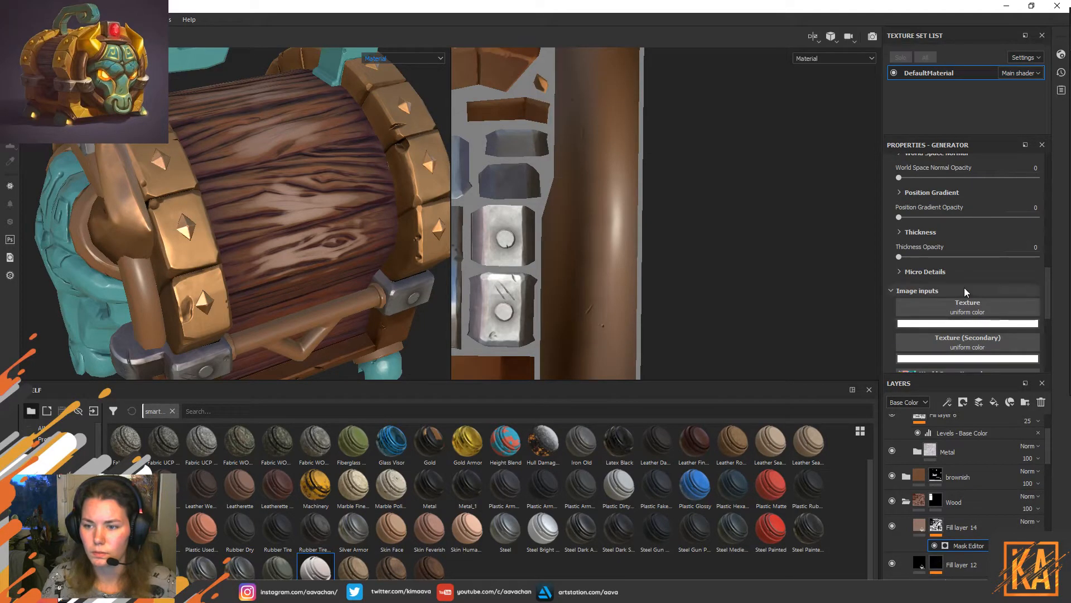
# Search the resources for the curvature map and assign it to the Mask Editor's Texture (Secondary) input.
pyautogui.click(974, 341)
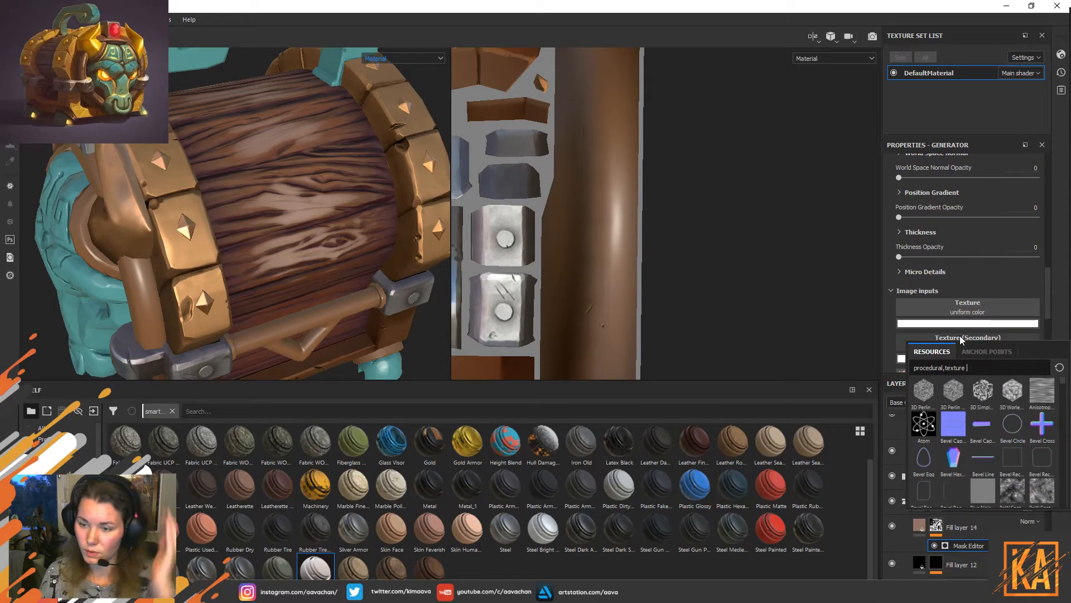
pyautogui.click(921, 366)
pyautogui.write('curv')
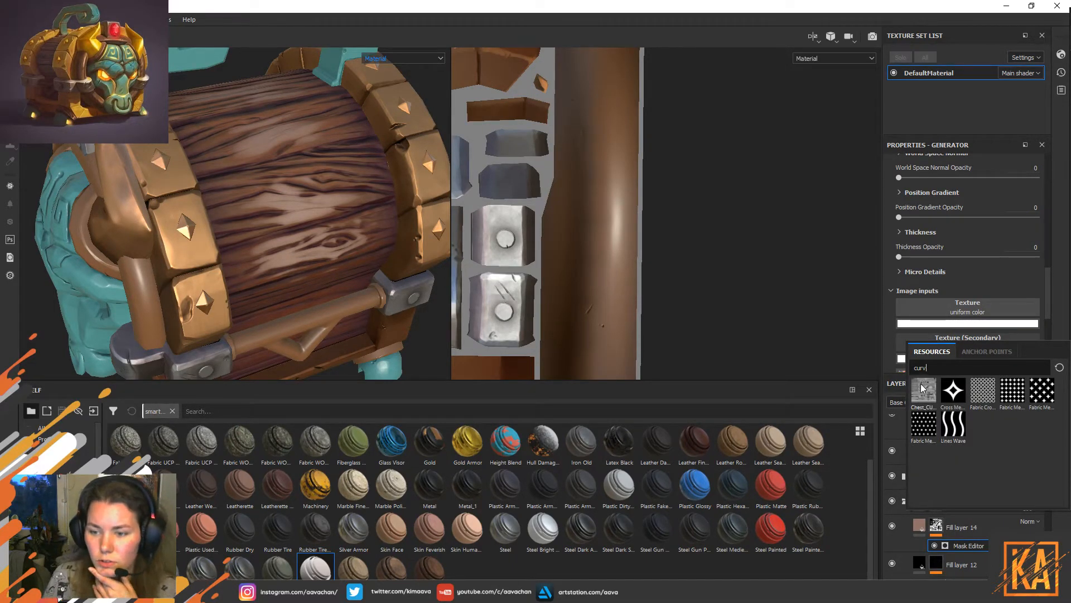
pyautogui.click(952, 427)
# Invert the Mask Editor's Texture 2 and set its Scale to 10, Contrast to 1 and Brightness to 1.
pyautogui.scroll(3, 983, 251)
pyautogui.scroll(2, 983, 330)
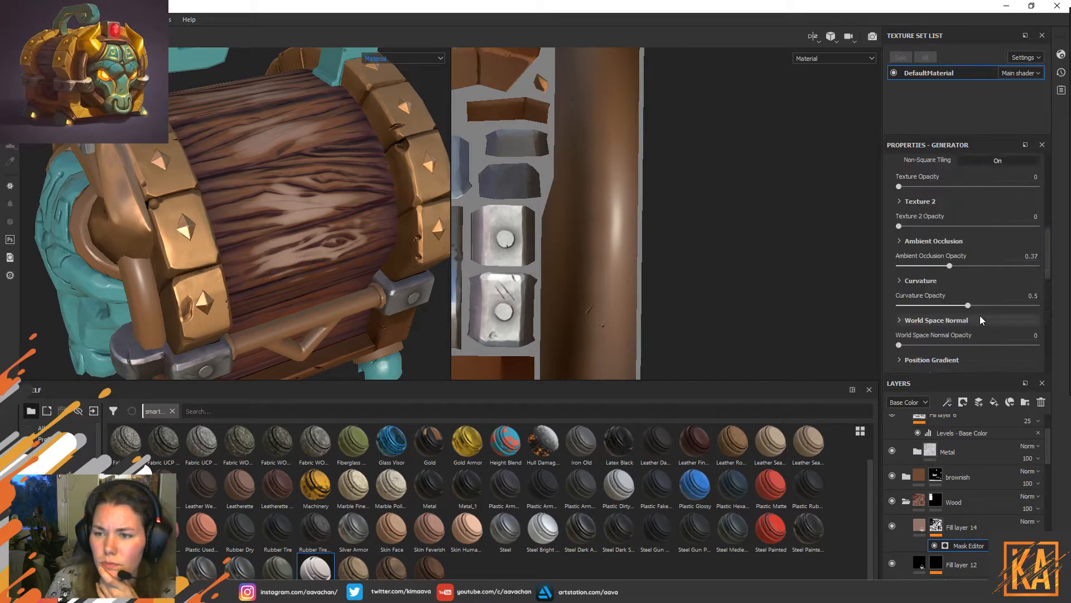
pyautogui.scroll(3, 1002, 249)
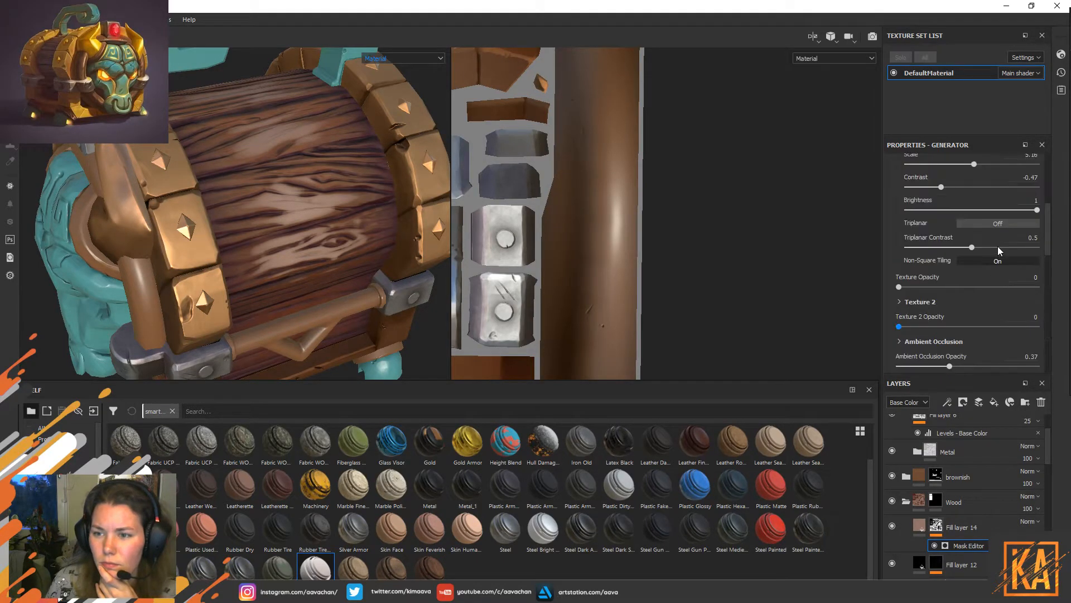
pyautogui.click(903, 302)
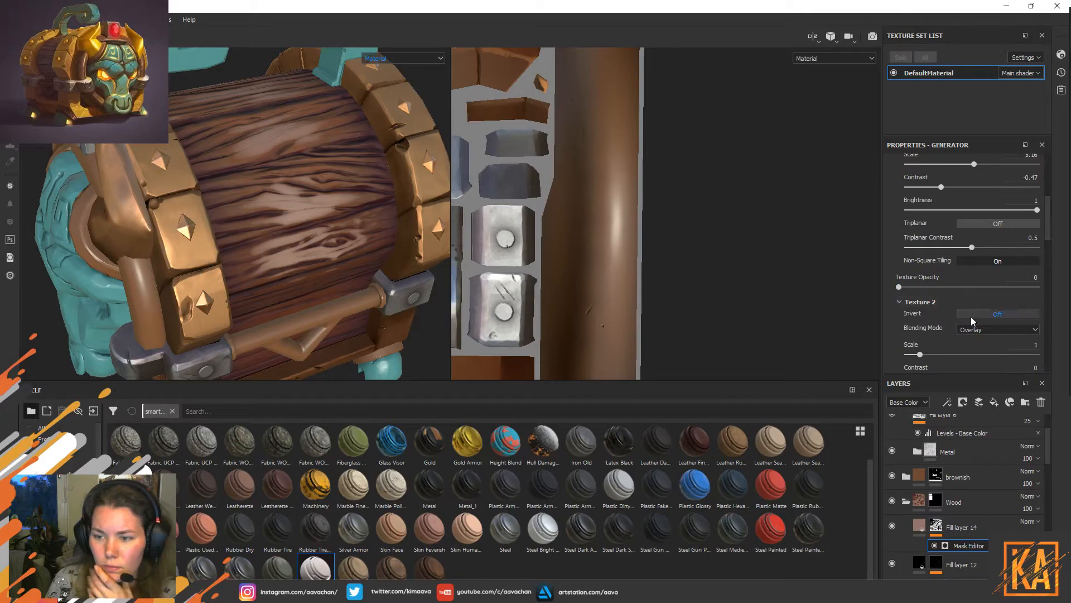
pyautogui.scroll(-2, 969, 330)
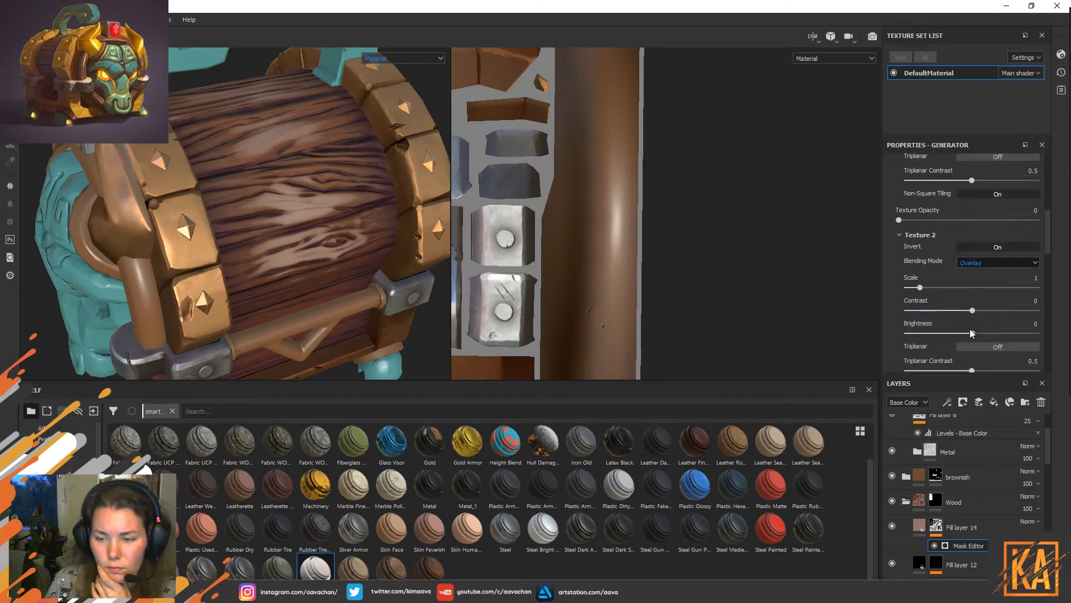
pyautogui.moveTo(926, 299); pyautogui.dragTo(1049, 293)
pyautogui.moveTo(977, 307); pyautogui.dragTo(1049, 310)
pyautogui.moveTo(973, 333); pyautogui.dragTo(1039, 333)
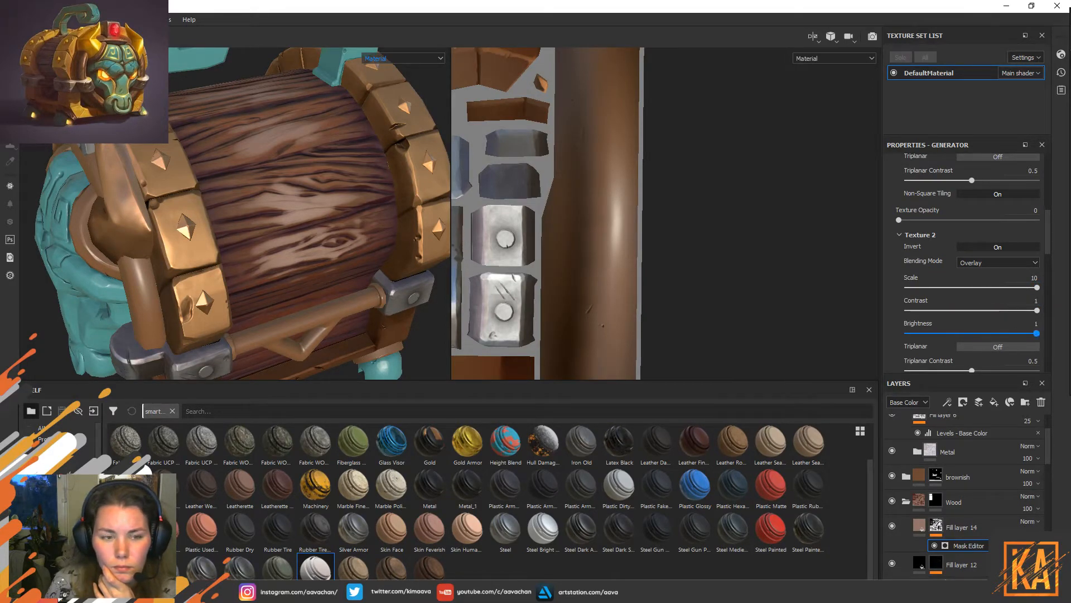
# Try Texture 2's Triplanar option, then set its Triplanar Contrast to 0.69 and keep Texture 2 Opacity at 0.
pyautogui.click(997, 347)
pyautogui.click(996, 347)
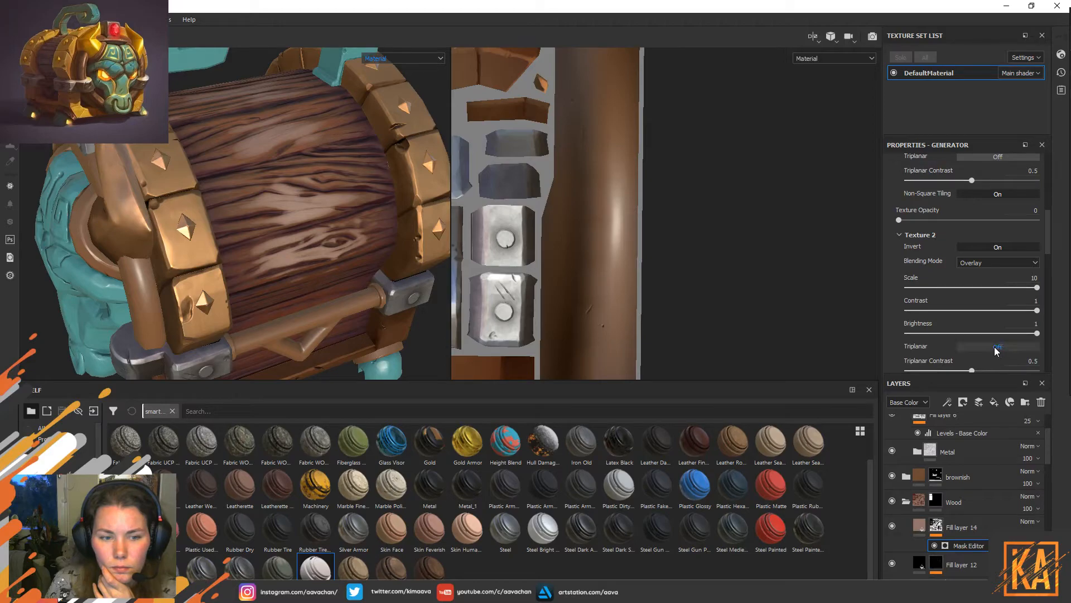
pyautogui.scroll(-3, 990, 336)
pyautogui.moveTo(977, 302); pyautogui.dragTo(997, 304)
pyautogui.moveTo(898, 341)
pyautogui.mouseDown()
pyautogui.moveTo(1019, 330)
pyautogui.moveTo(883, 336)
pyautogui.mouseUp()
pyautogui.scroll(-2, 956, 331)
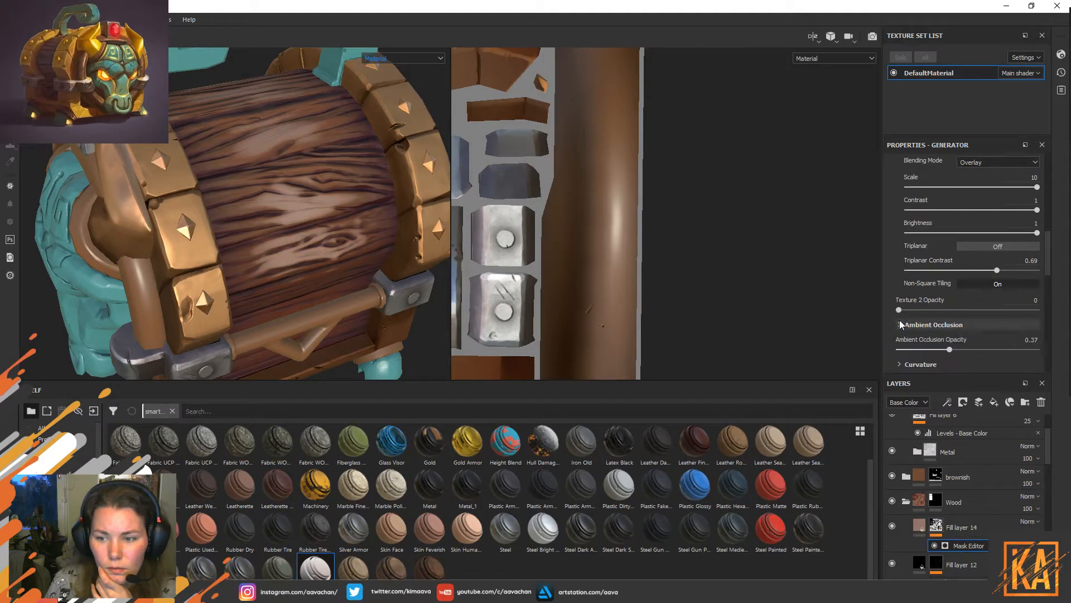
# Set the Mask Editor's Ambient Occlusion blending to Linear Dodge (Add), with Balance 0.18 and Contrast 1.
pyautogui.click(898, 324)
pyautogui.scroll(-4, 1002, 327)
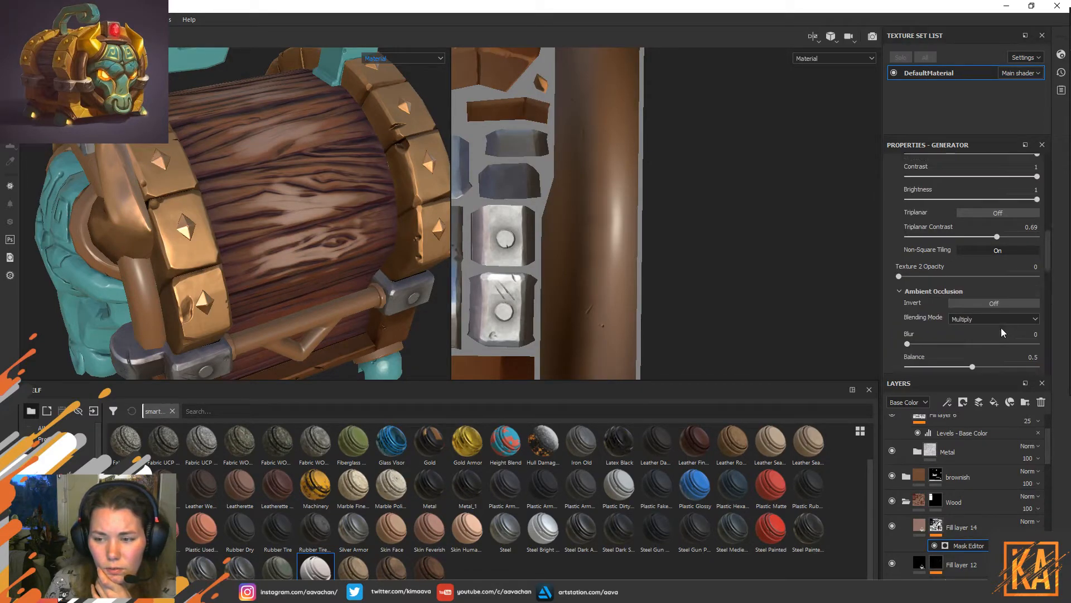
pyautogui.click(1008, 269)
pyautogui.click(1008, 269)
pyautogui.moveTo(907, 310)
pyautogui.mouseDown()
pyautogui.moveTo(1040, 316)
pyautogui.moveTo(902, 311)
pyautogui.mouseUp()
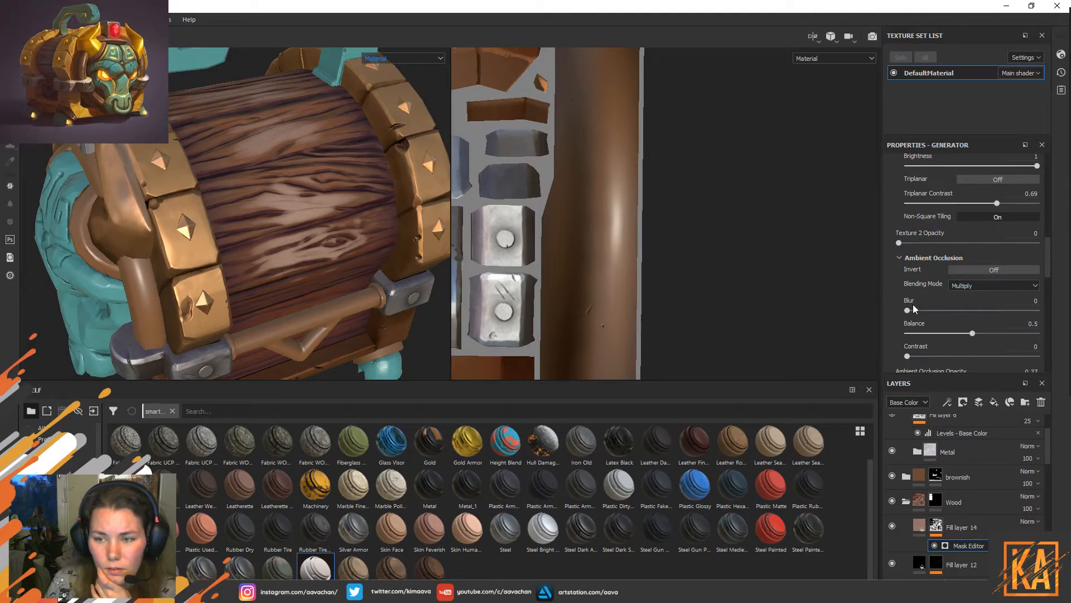
pyautogui.click(970, 287)
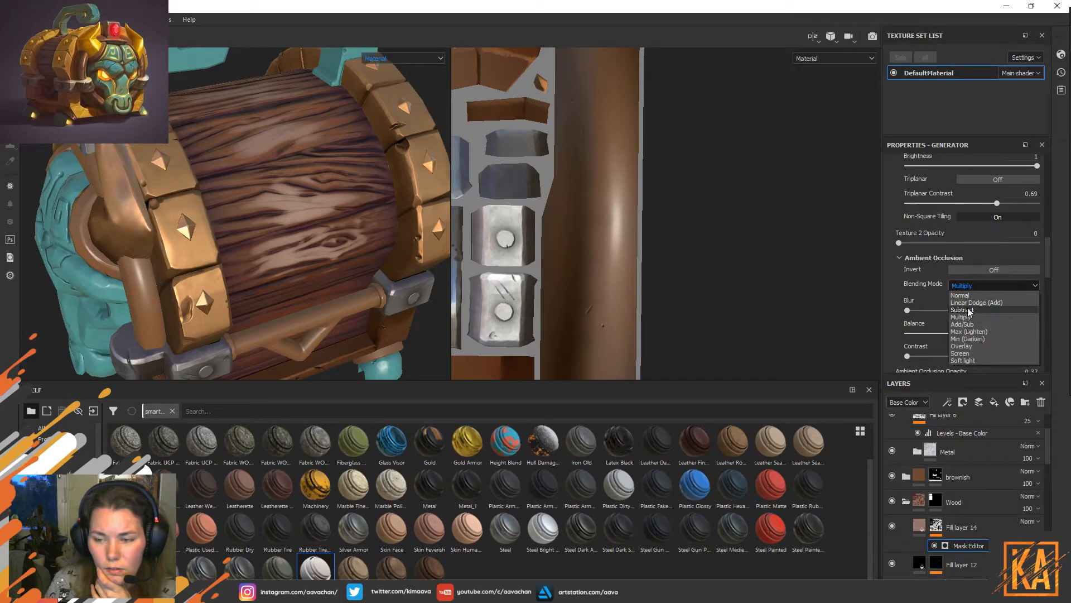
pyautogui.click(983, 302)
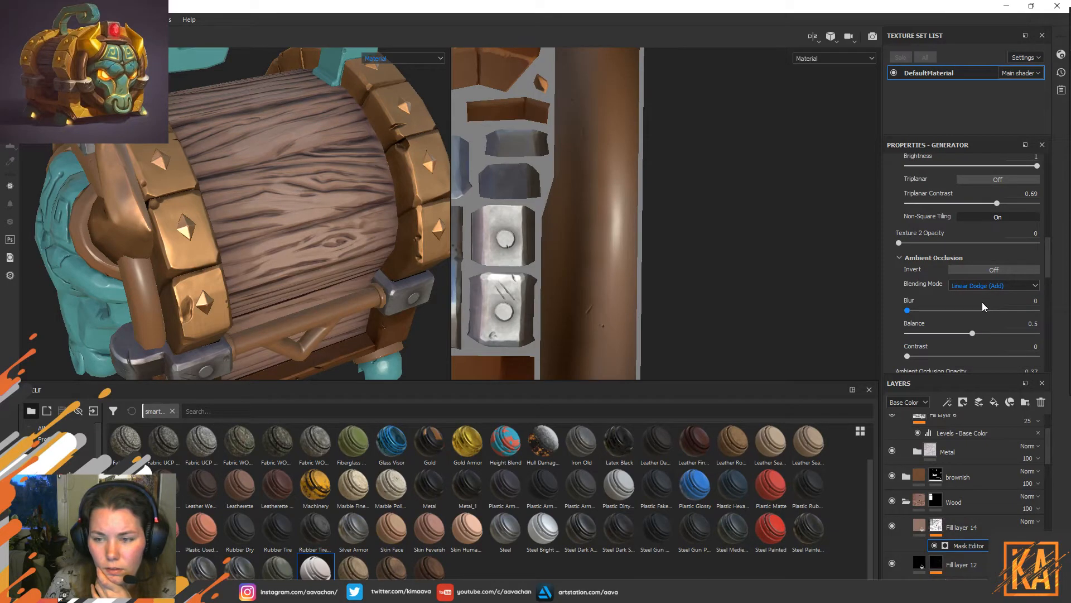
pyautogui.click(957, 333)
pyautogui.moveTo(926, 333)
pyautogui.mouseDown()
pyautogui.moveTo(913, 331)
pyautogui.moveTo(937, 327)
pyautogui.moveTo(917, 356)
pyautogui.moveTo(1051, 365)
pyautogui.mouseUp()
pyautogui.scroll(-1, 988, 343)
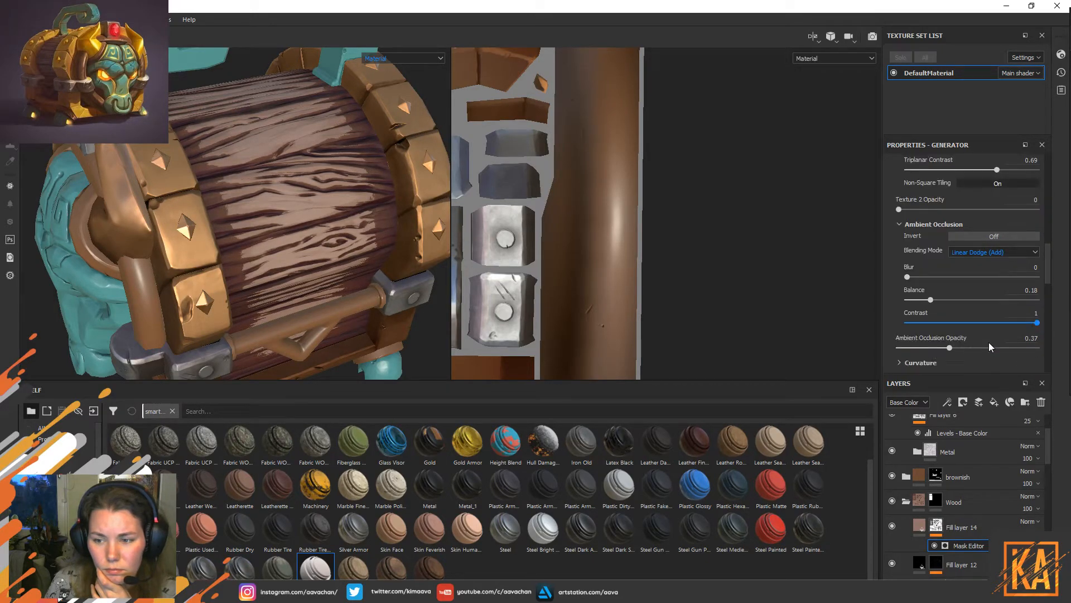
# Try inverting the Ambient Occlusion, restore it, and set its Balance to 0.25 with Blur at 0.
pyautogui.click(977, 239)
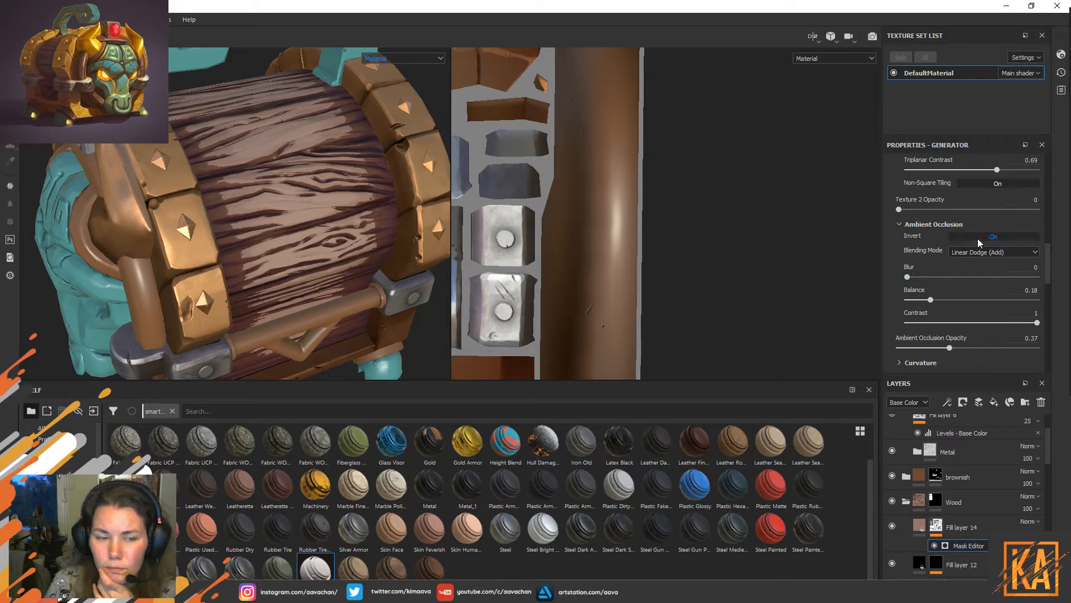
pyautogui.click(976, 239)
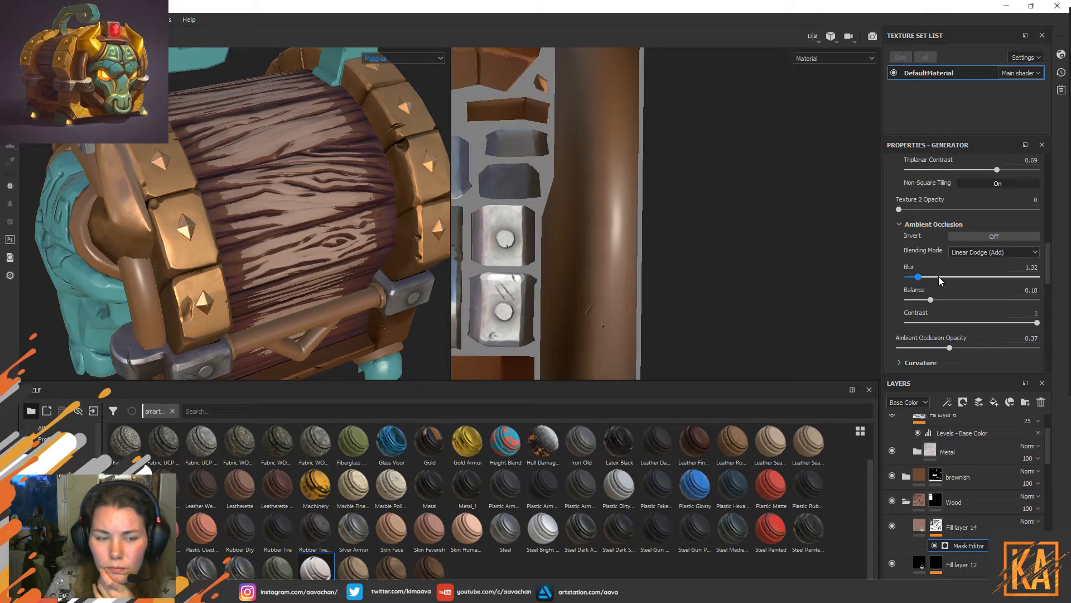
pyautogui.moveTo(928, 300)
pyautogui.mouseDown()
pyautogui.moveTo(979, 299)
pyautogui.moveTo(909, 301)
pyautogui.moveTo(939, 289)
pyautogui.mouseUp()
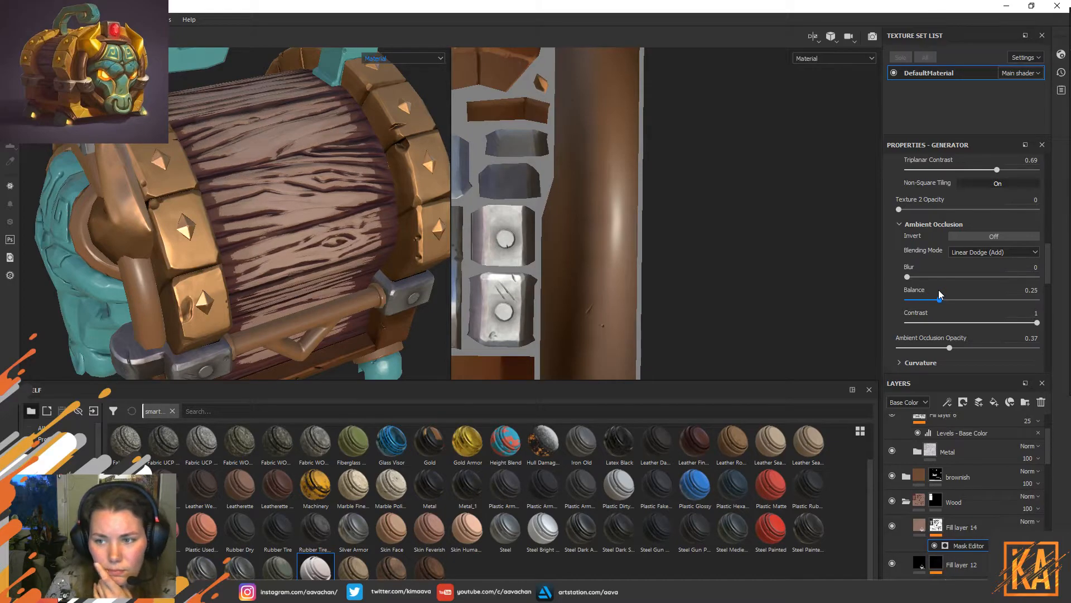
# Raise the Mask Editor's Curvature Opacity to 0.98 and its Thickness Opacity to 1.
pyautogui.scroll(-3, 939, 289)
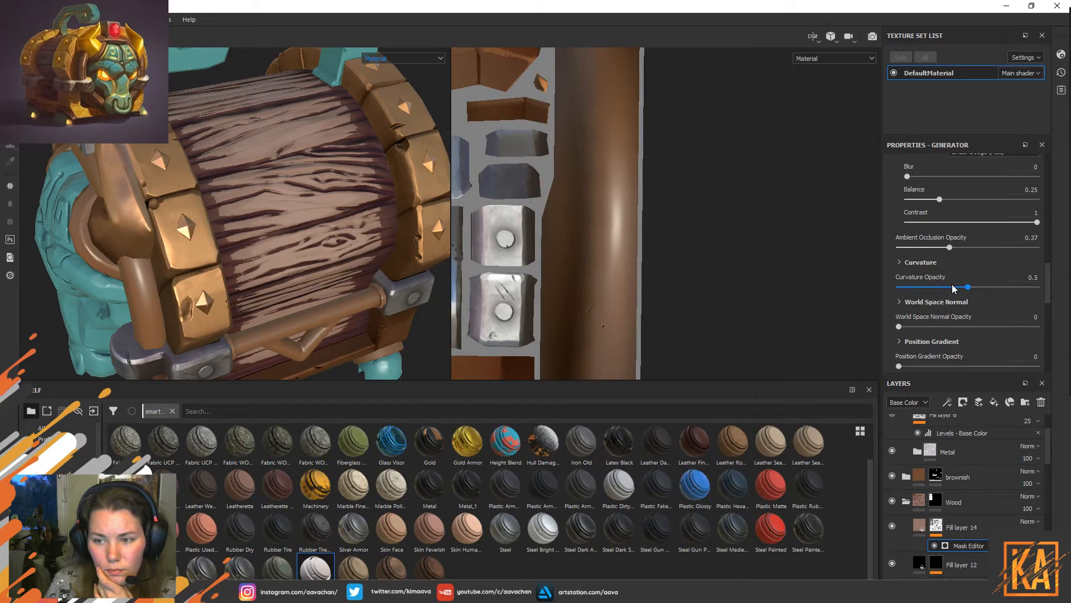
pyautogui.moveTo(971, 286); pyautogui.dragTo(1035, 286)
pyautogui.scroll(-3, 978, 324)
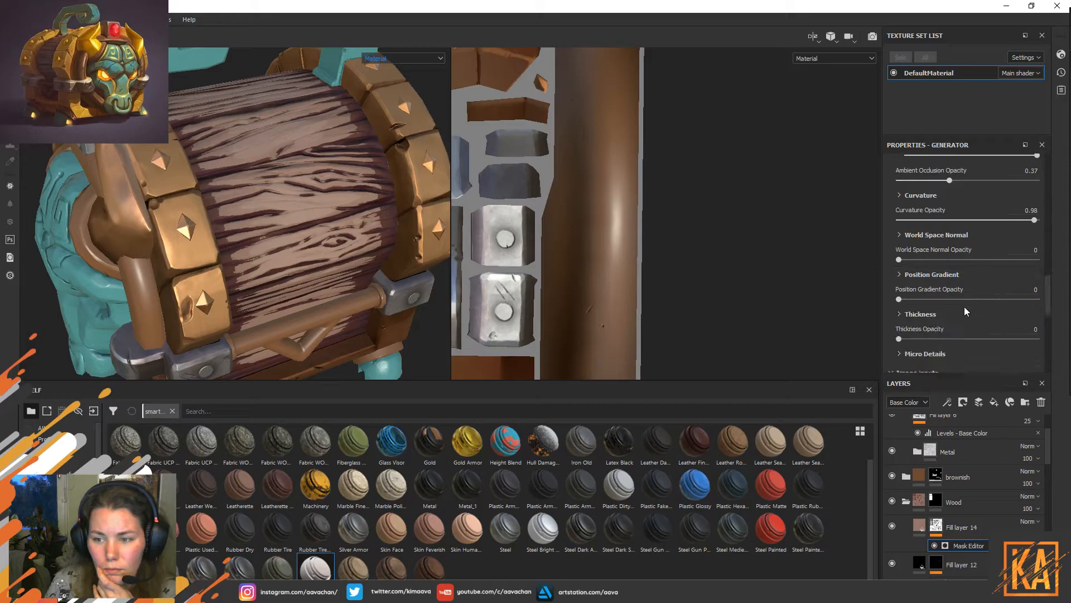
pyautogui.scroll(-1, 965, 310)
pyautogui.moveTo(899, 306); pyautogui.dragTo(1028, 307)
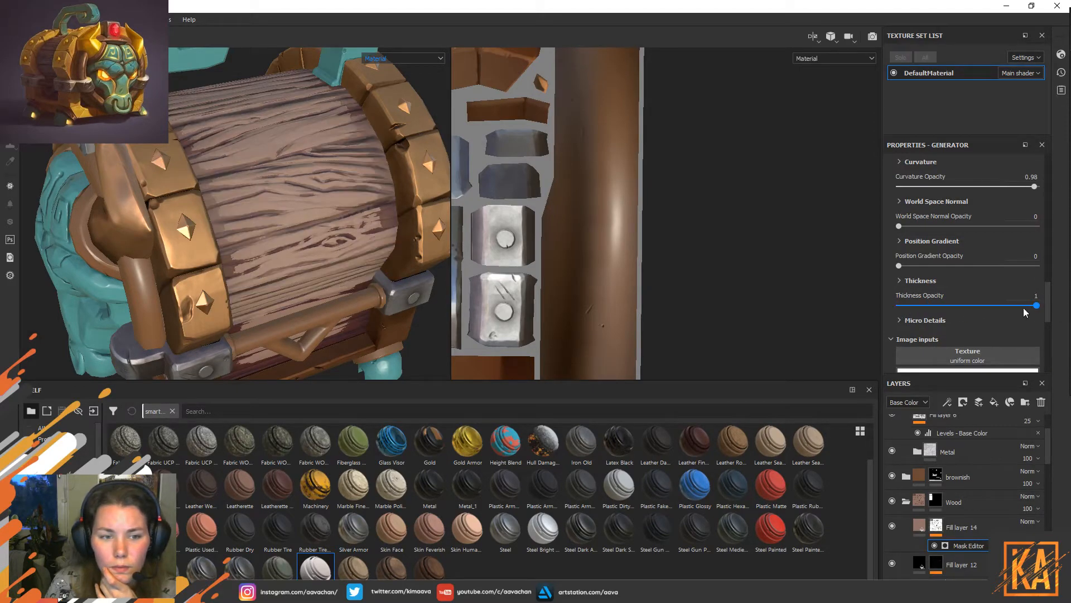
# Set the Mask Editor's Thickness Contrast to 0.64, Brightness to 0.03 and Thickness Opacity to 0.77.
pyautogui.click(899, 280)
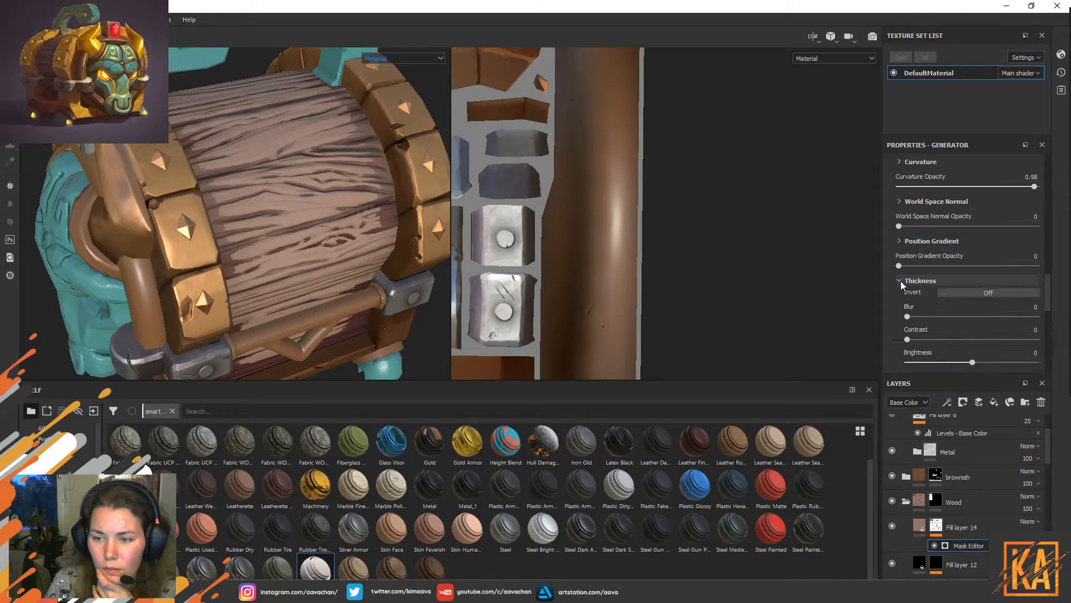
pyautogui.moveTo(908, 339); pyautogui.dragTo(960, 361)
pyautogui.scroll(-3, 964, 329)
pyautogui.moveTo(999, 321); pyautogui.dragTo(1005, 322)
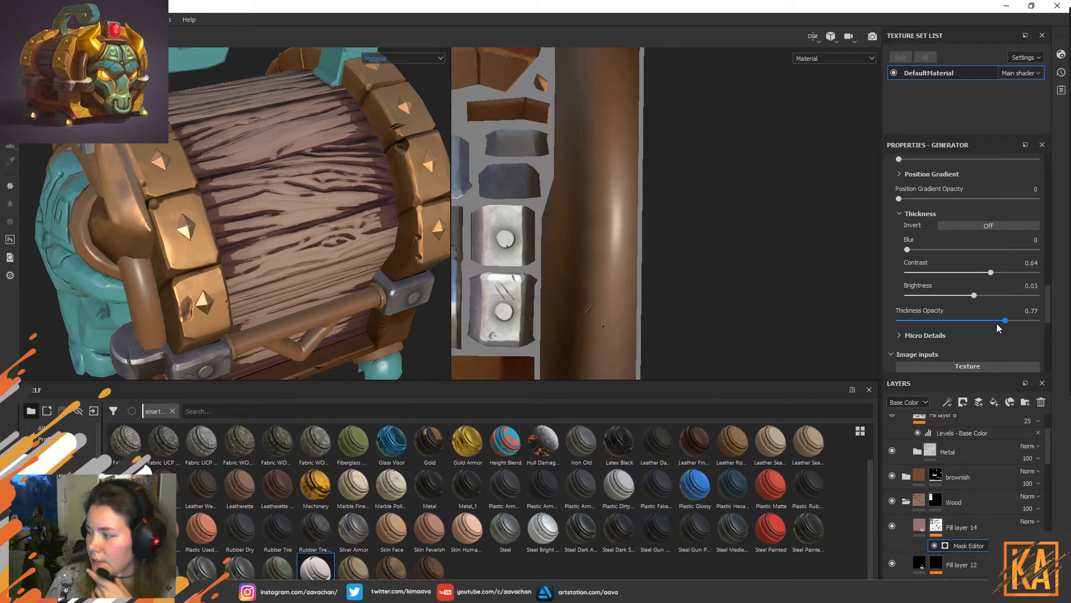
# In the Mask Editor's Micro Details, set Curvature Intensity to 4.18 and Height Details Intensity to 7.32.
pyautogui.click(900, 335)
pyautogui.scroll(-7, 998, 305)
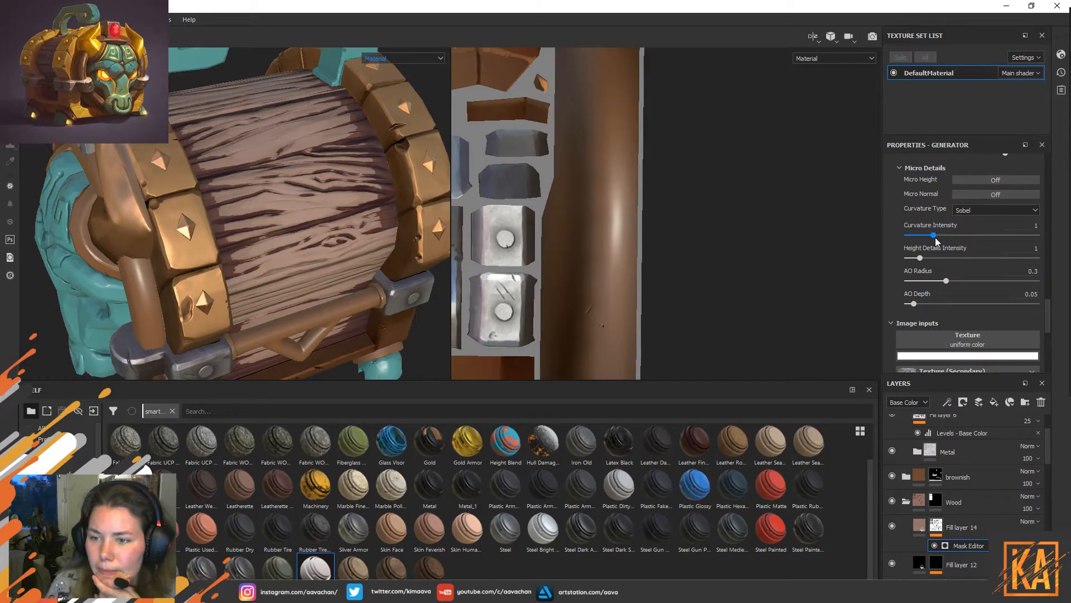
pyautogui.moveTo(920, 258); pyautogui.dragTo(1003, 258)
pyautogui.moveTo(933, 235); pyautogui.dragTo(995, 235)
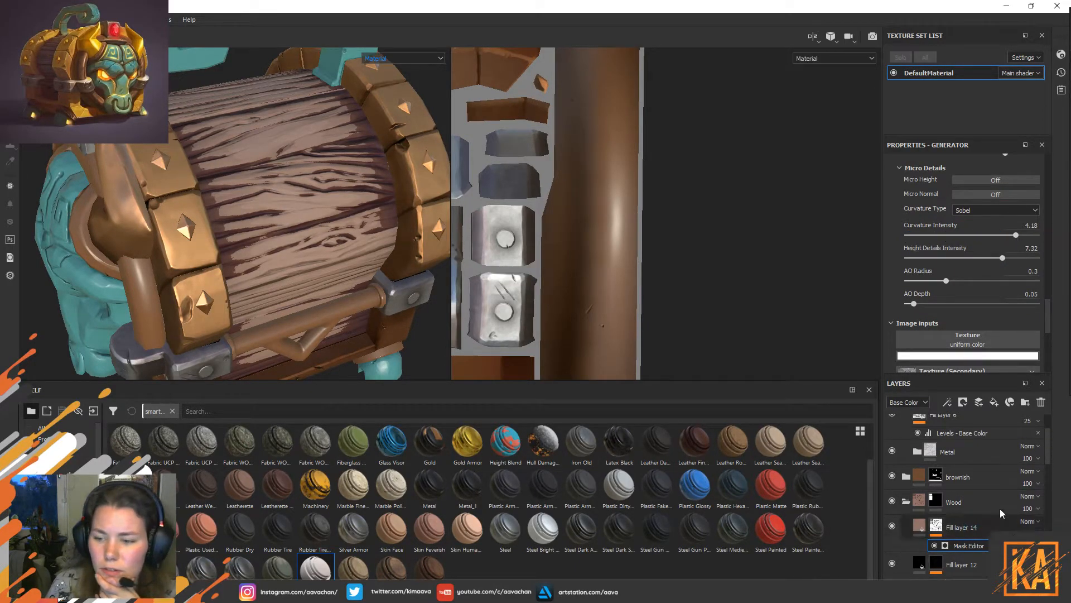
# Remove the Mask Editor generator from Fill layer 14's mask and check the remaining black mask.
pyautogui.click(1038, 545)
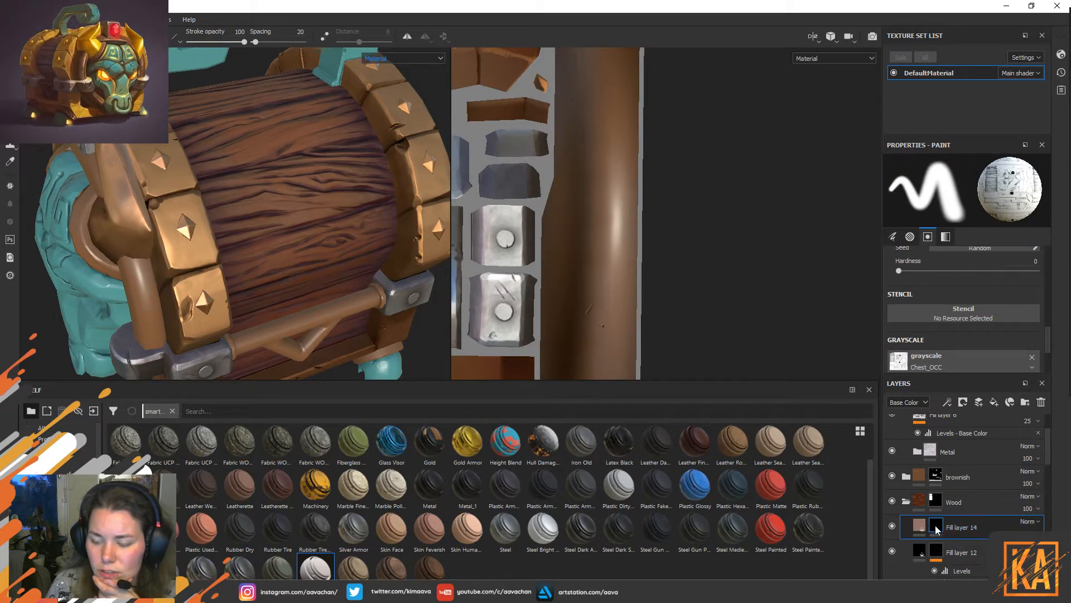
pyautogui.moveTo(938, 525)
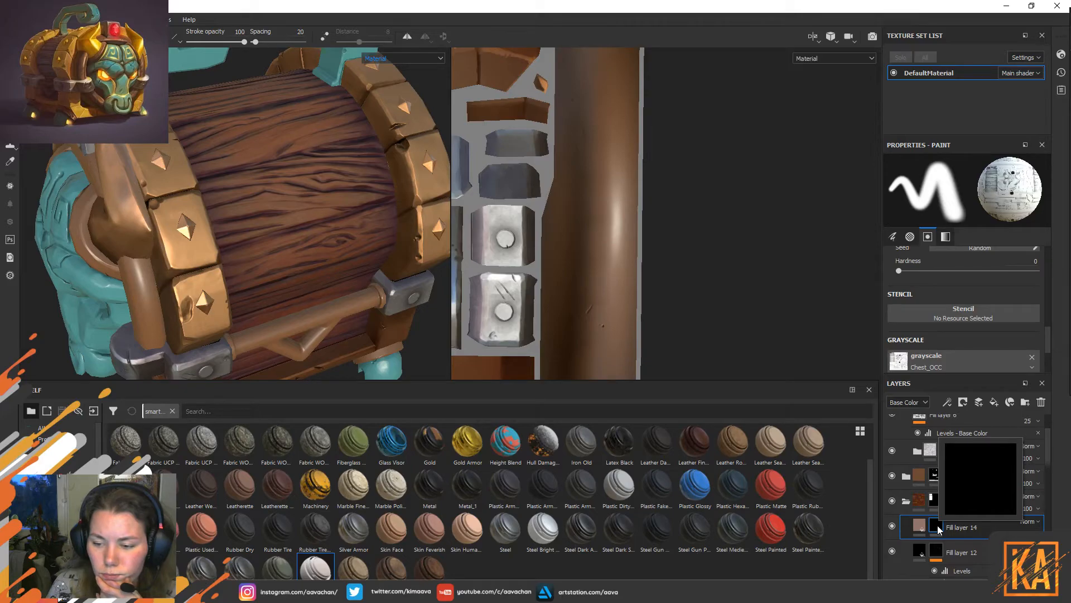
# Add a fill layer above Fill layer 14 affecting only the color channel, with the Chest_CURV map as its Base Color.
pyautogui.click(994, 402)
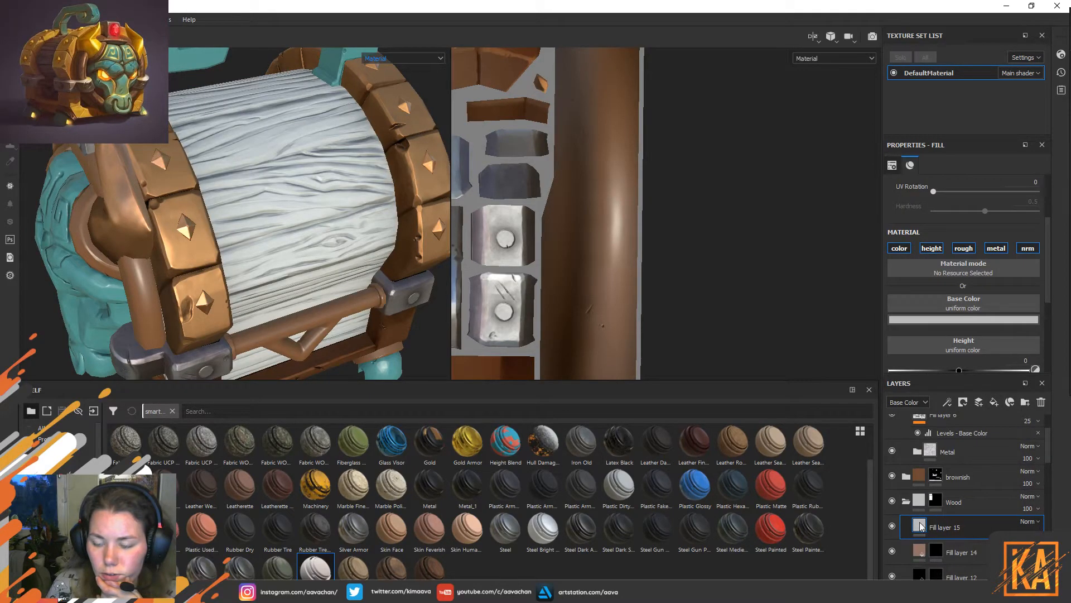
pyautogui.click(931, 248)
pyautogui.click(963, 248)
pyautogui.click(996, 247)
pyautogui.click(1028, 248)
pyautogui.click(961, 308)
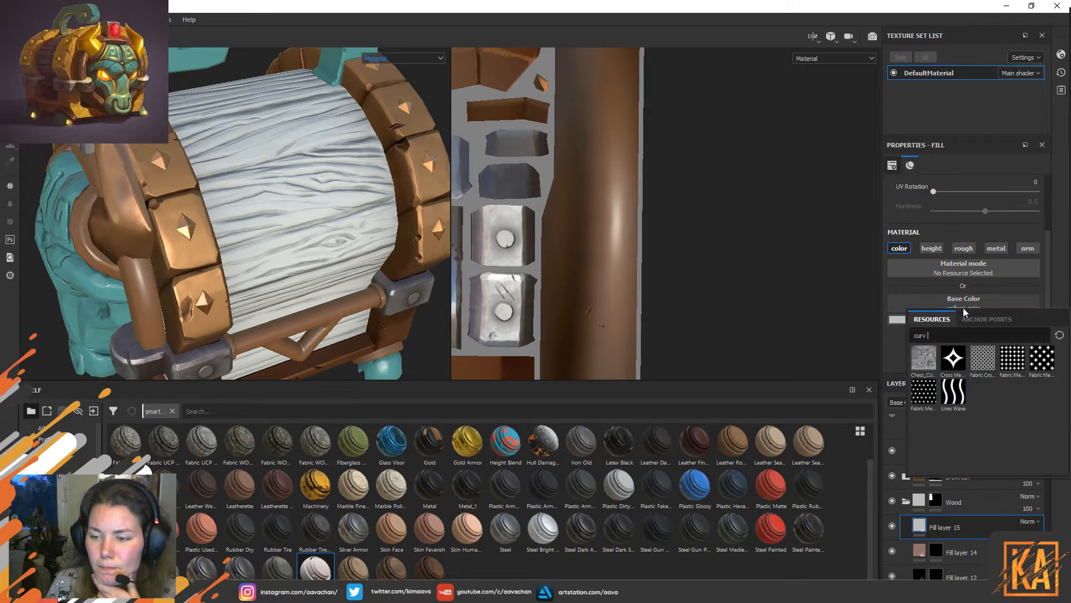
pyautogui.click(925, 357)
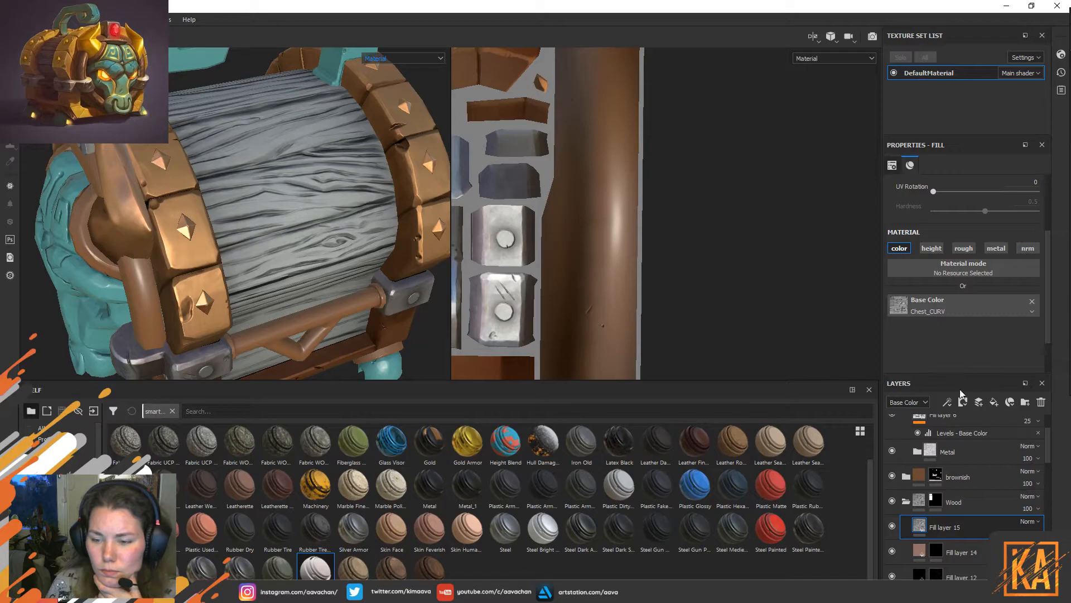
# Add a Levels effect to the curvature fill layer's Base Color, with input black point 0.18 and white point 0.387.
pyautogui.rightClick(919, 535)
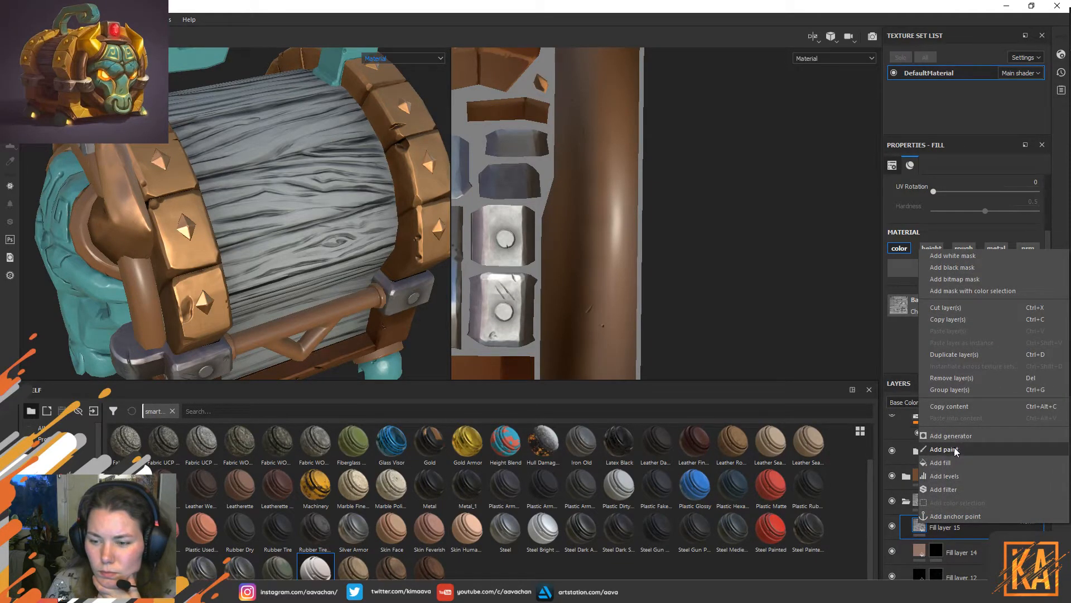
pyautogui.click(944, 476)
pyautogui.moveTo(889, 205); pyautogui.dragTo(937, 215)
pyautogui.moveTo(1041, 206); pyautogui.dragTo(951, 209)
# Set Fill layer 15's blending mode to Linear dodge (Add) and compare the planks with the layer hidden and shown.
pyautogui.click(925, 530)
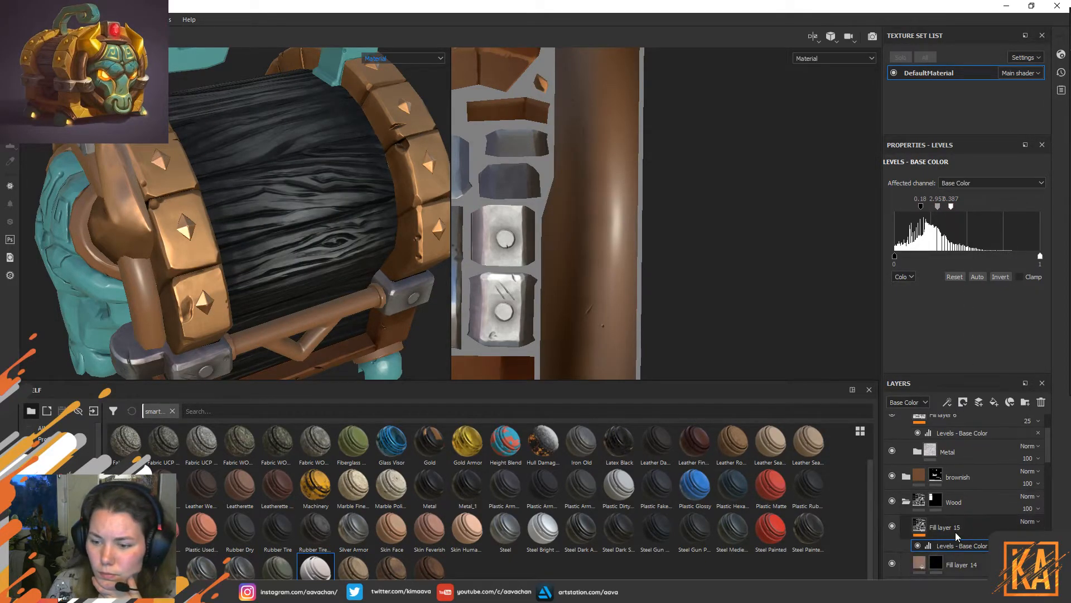
pyautogui.click(892, 526)
pyautogui.click(892, 526)
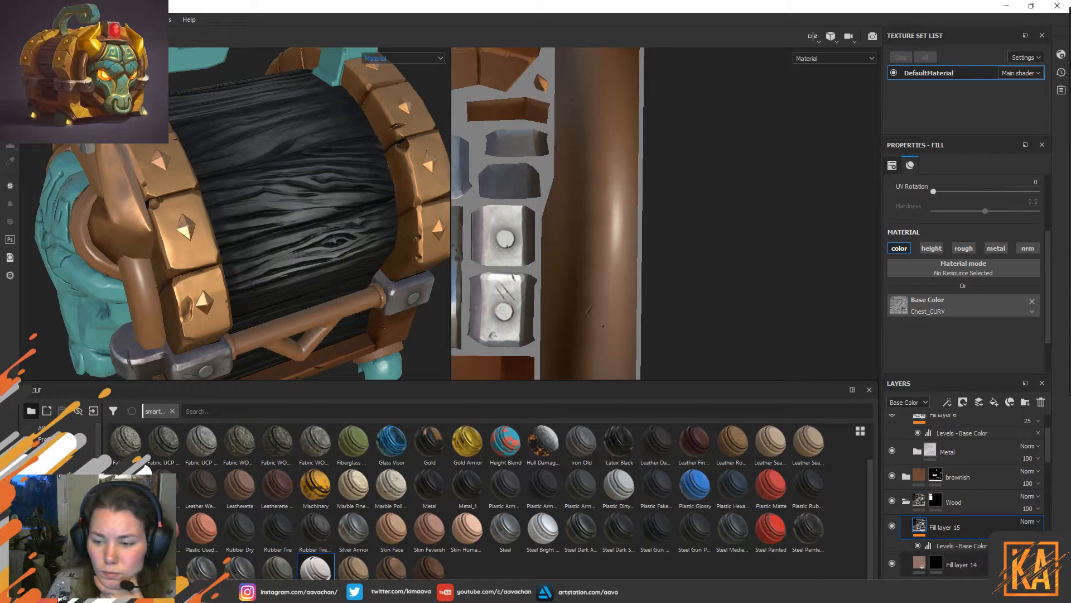
pyautogui.click(1034, 524)
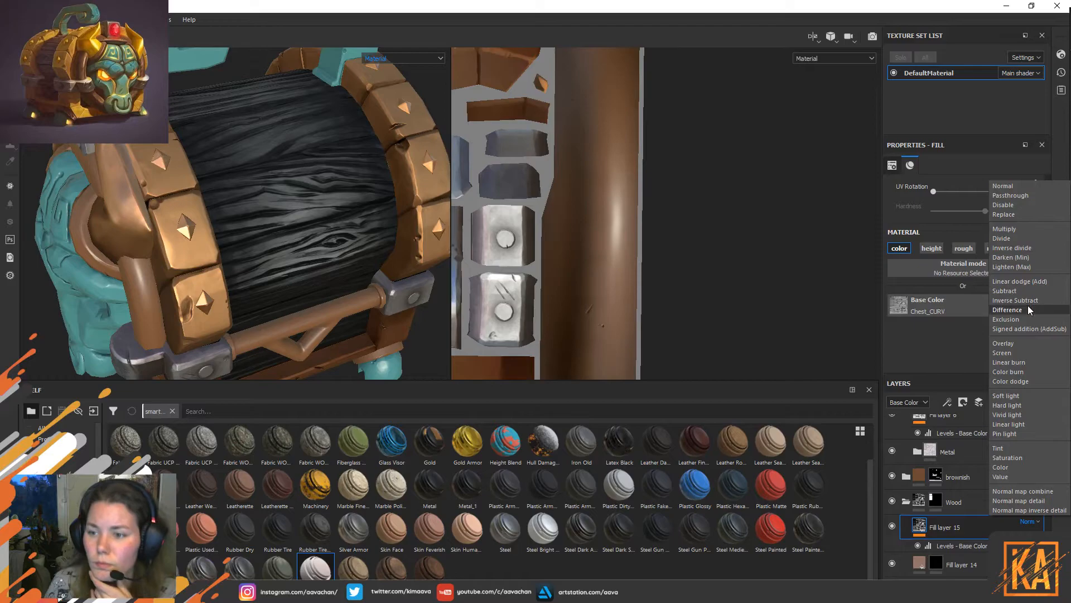
pyautogui.click(1037, 281)
pyautogui.click(891, 527)
pyautogui.click(892, 527)
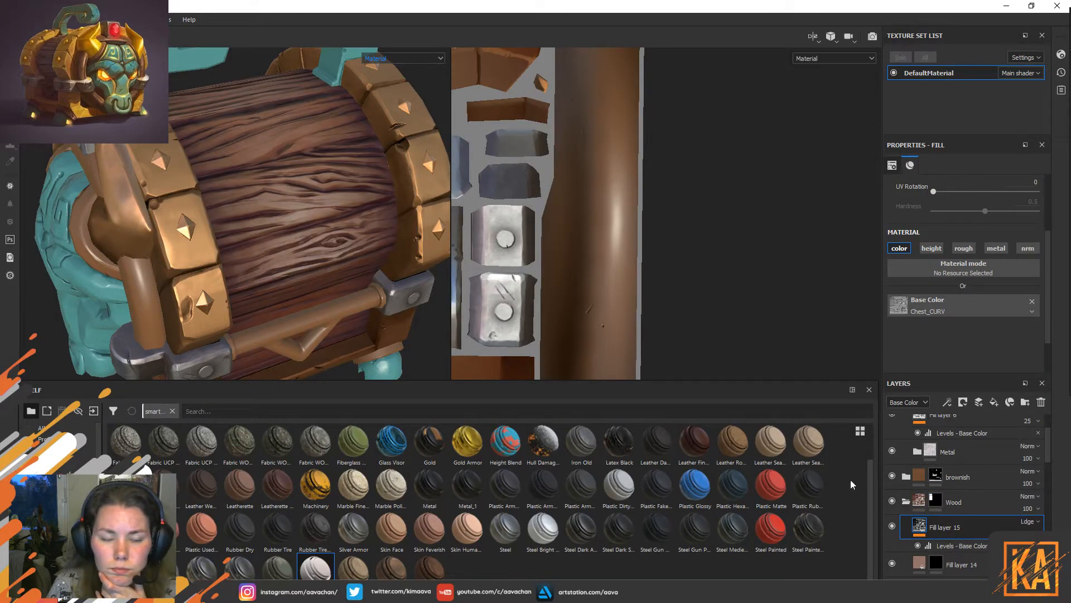
pyautogui.keyDown('alt'); pyautogui.moveTo(366, 239); pyautogui.dragTo(346, 215); pyautogui.keyUp('alt')
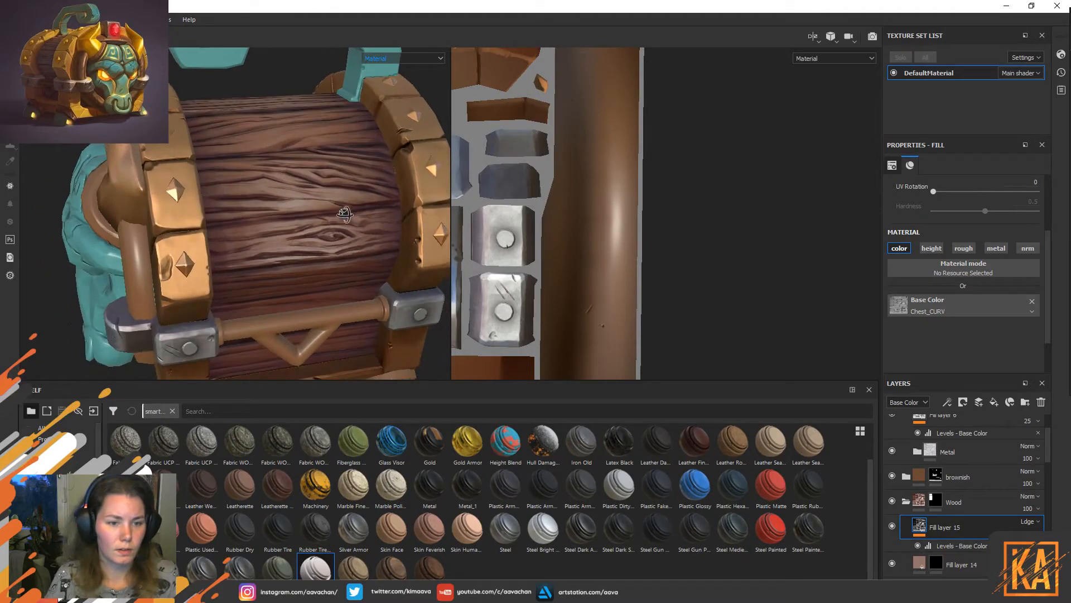
# Inspect the chest's wooden planks from several angles and compare them with Fill layer 15 hidden and shown.
pyautogui.keyDown('alt'); pyautogui.moveTo(291, 312); pyautogui.dragTo(304, 199, button='middle'); pyautogui.keyUp('alt')
pyautogui.keyDown('alt'); pyautogui.moveTo(303, 199); pyautogui.dragTo(344, 242, button='right'); pyautogui.keyUp('alt')
pyautogui.keyDown('alt'); pyautogui.moveTo(344, 241); pyautogui.dragTo(365, 203); pyautogui.keyUp('alt')
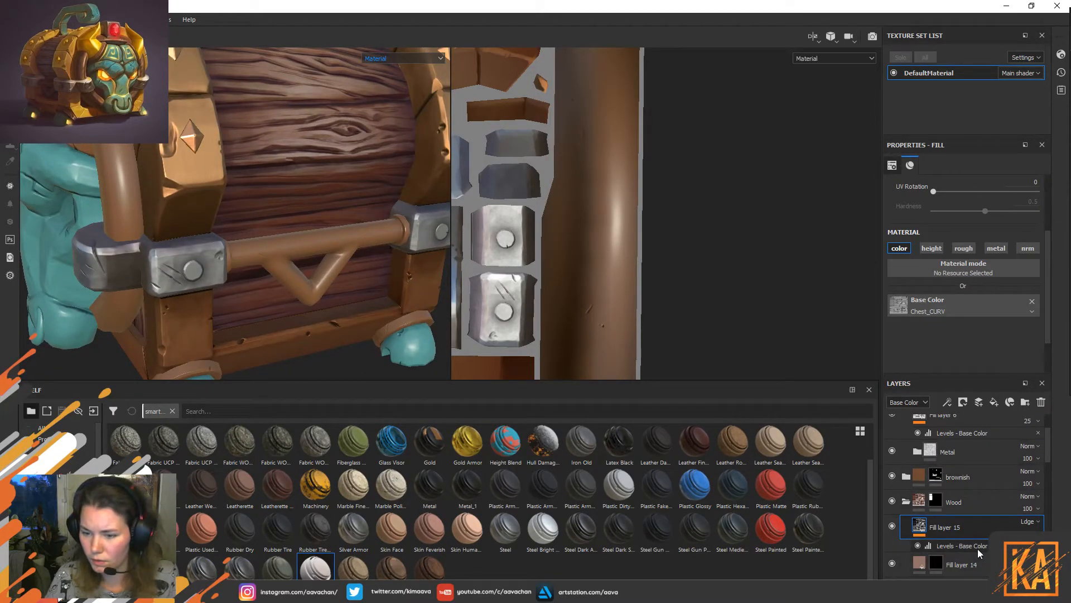
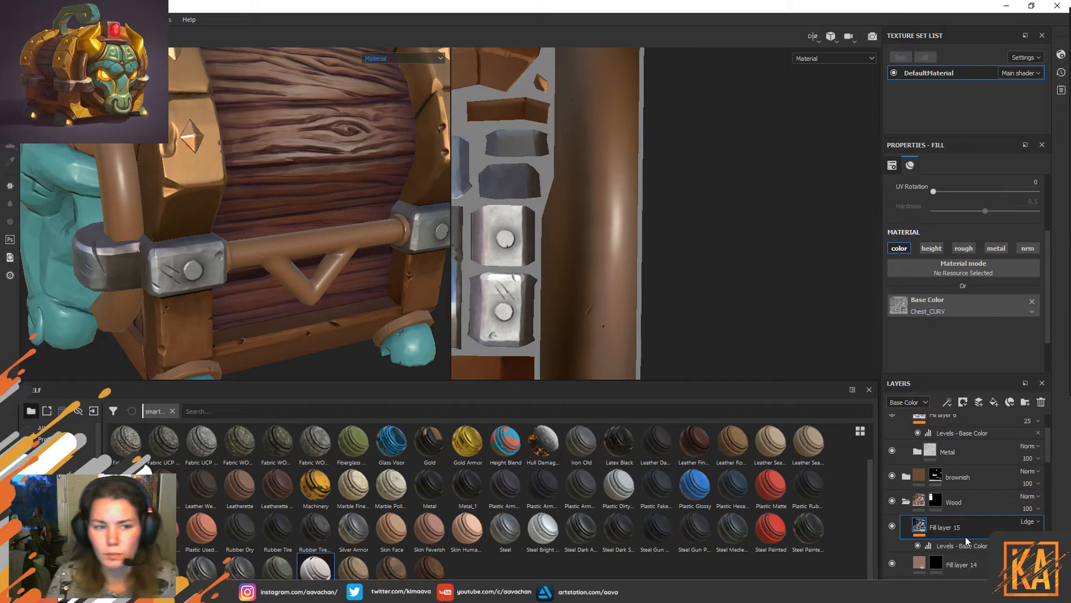
pyautogui.keyDown('alt'); pyautogui.moveTo(347, 178); pyautogui.dragTo(274, 287); pyautogui.keyUp('alt')
pyautogui.keyDown('alt'); pyautogui.moveTo(278, 227); pyautogui.dragTo(276, 267); pyautogui.keyUp('alt')
pyautogui.click(892, 525)
pyautogui.click(892, 524)
# Delete the Levels effect from Fill layer 15 and remove that curvature fill layer from the Wood folder.
pyautogui.click(982, 547)
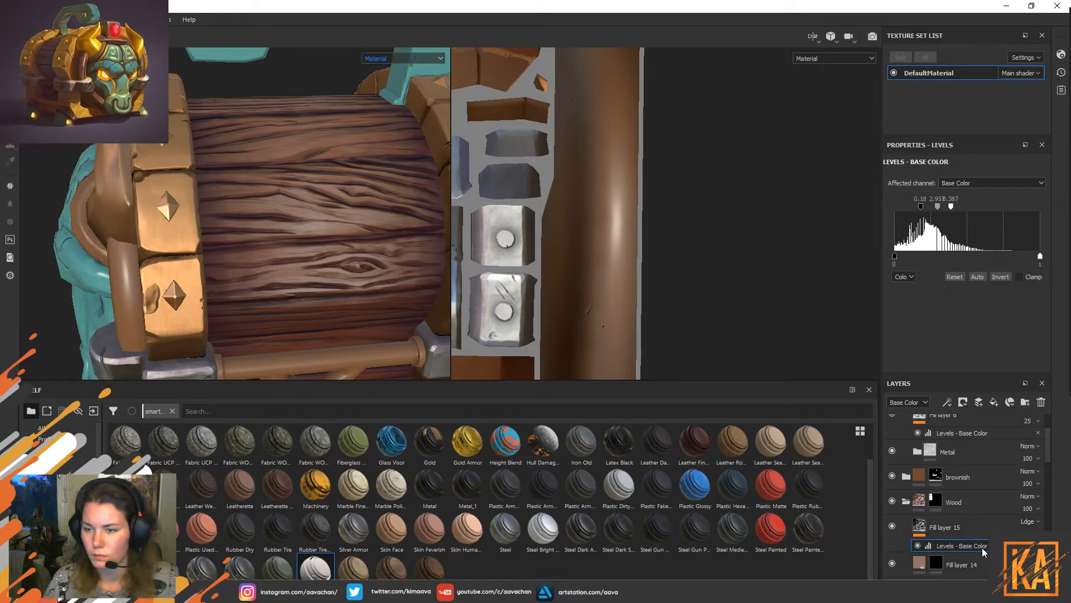
pyautogui.press('Delete')
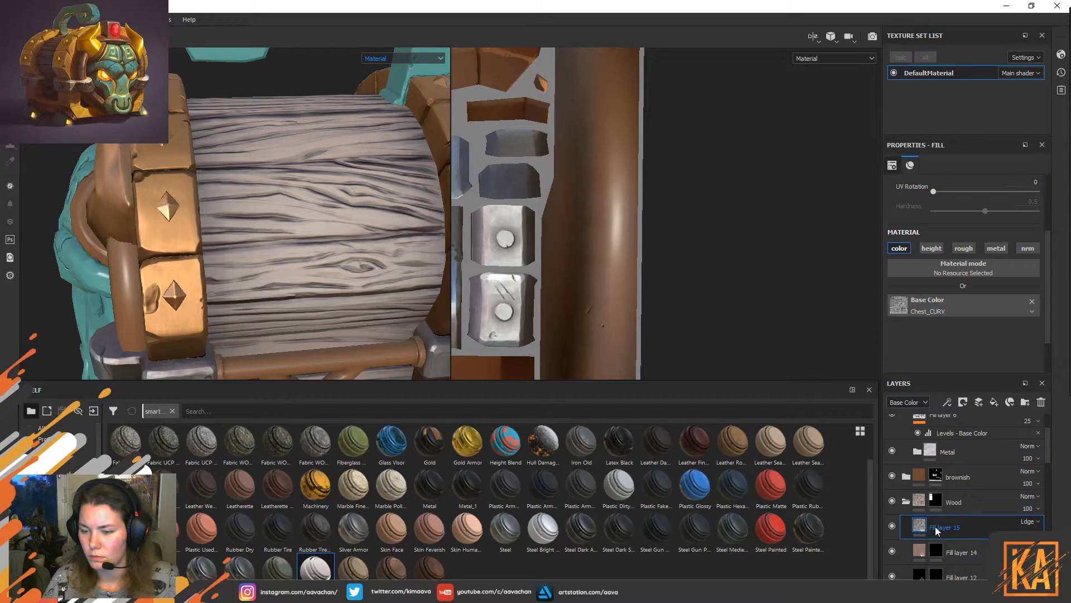
pyautogui.press('Delete')
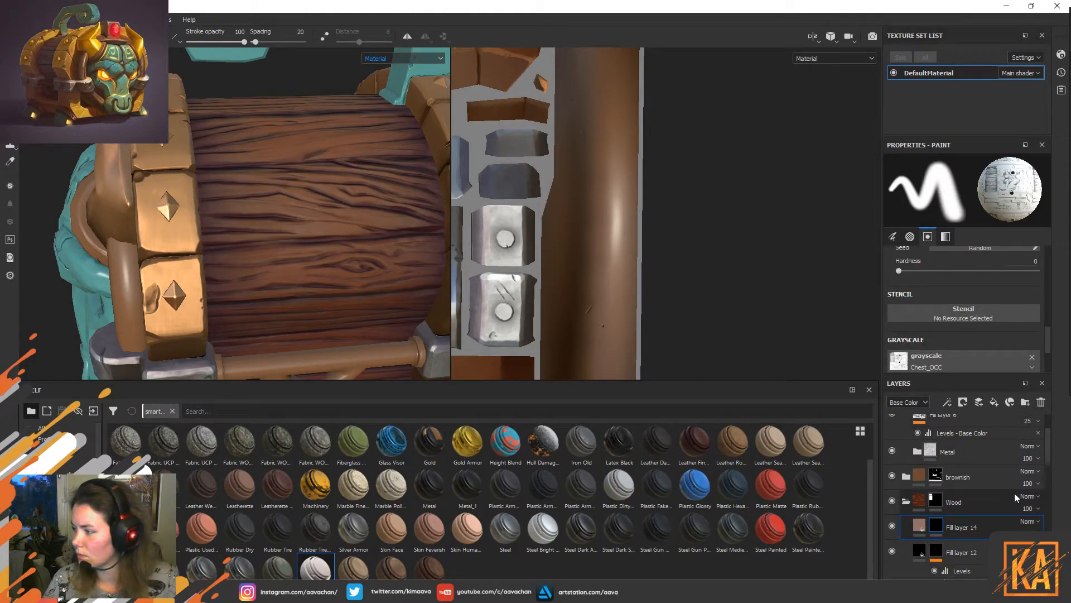
pyautogui.click(892, 527)
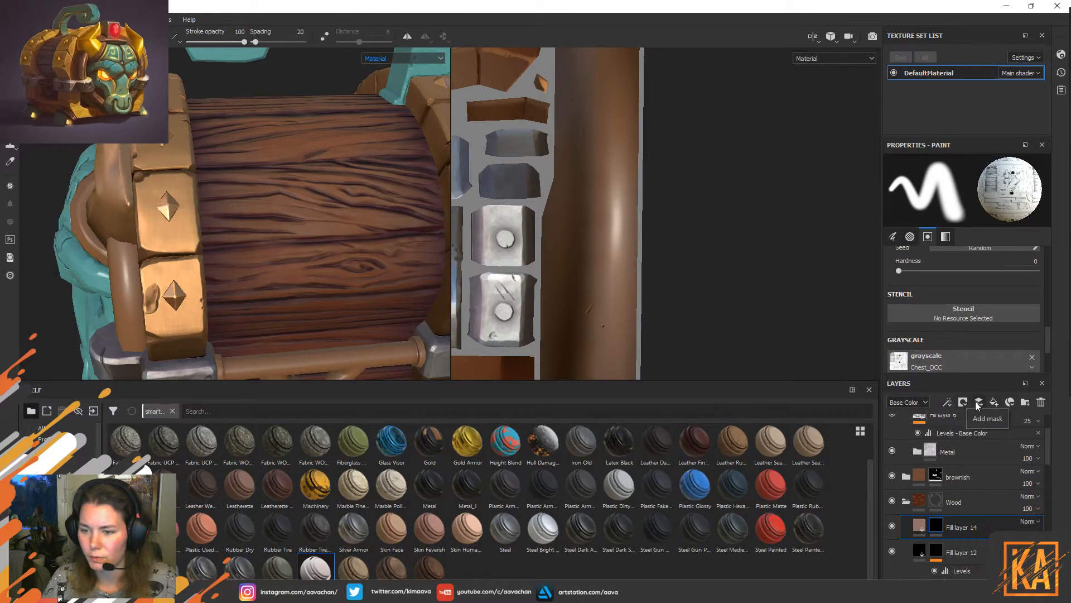
# Try a Highpass filter on Fill layer 14's mask and remove it again.
pyautogui.rightClick(935, 525)
pyautogui.click(974, 490)
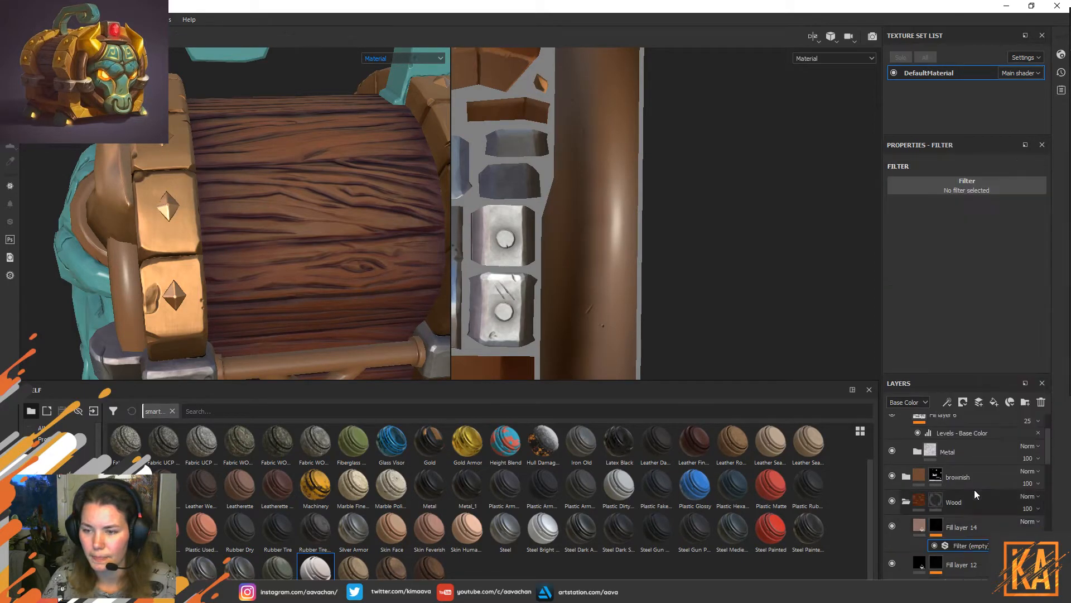
pyautogui.click(986, 184)
pyautogui.scroll(-5, 993, 268)
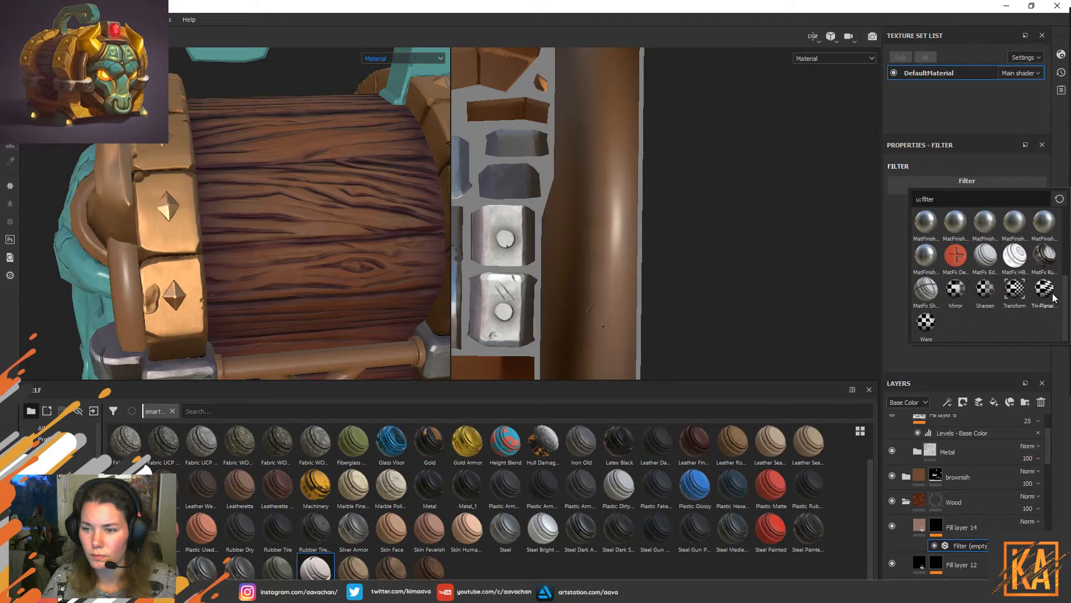
pyautogui.scroll(5, 986, 262)
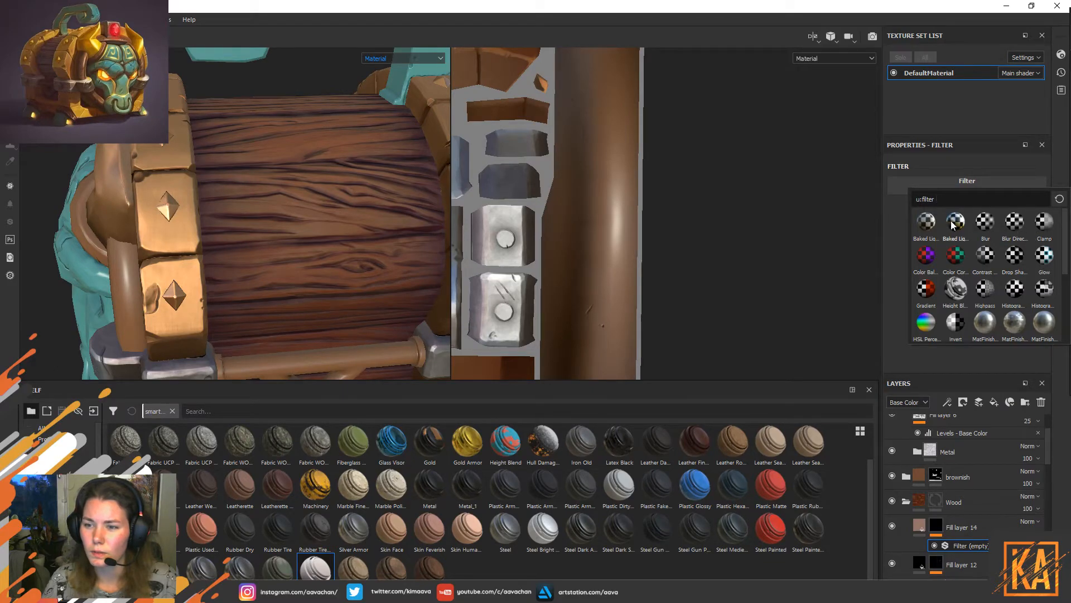
pyautogui.moveTo(956, 224)
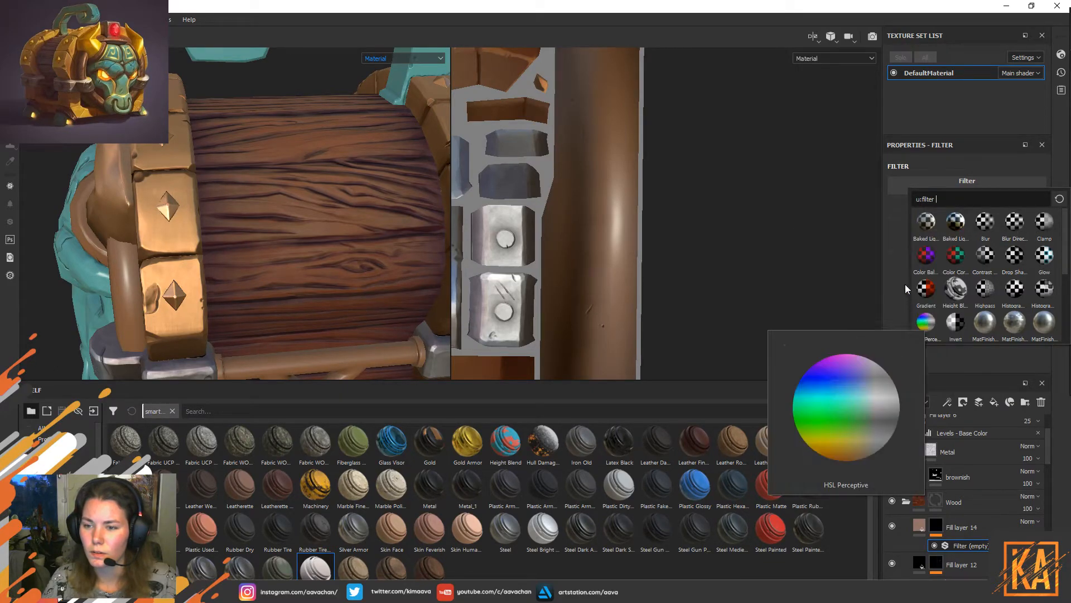
pyautogui.moveTo(956, 296)
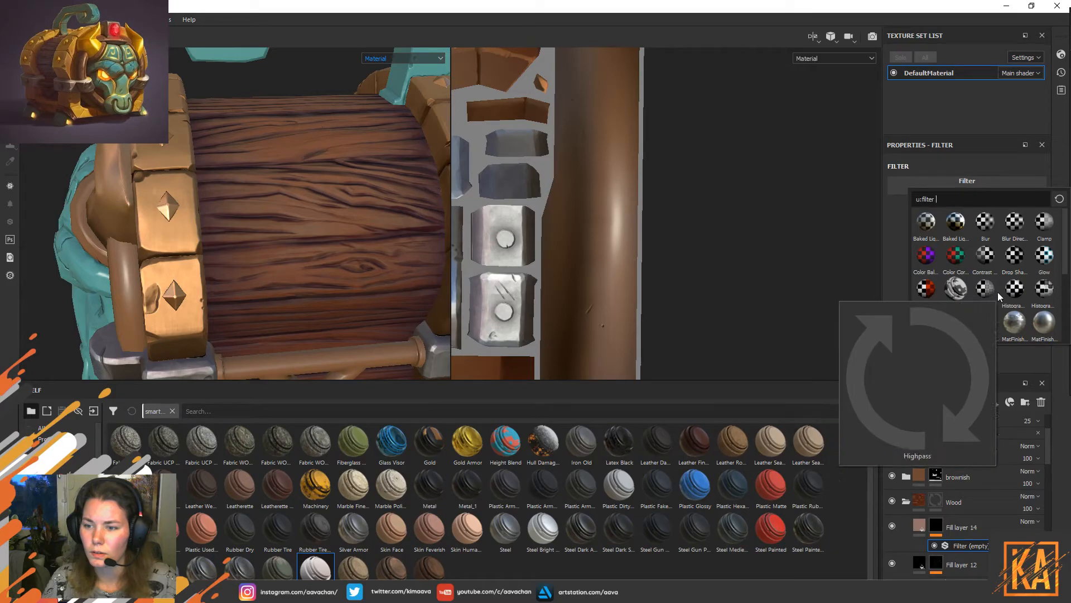
pyautogui.click(986, 291)
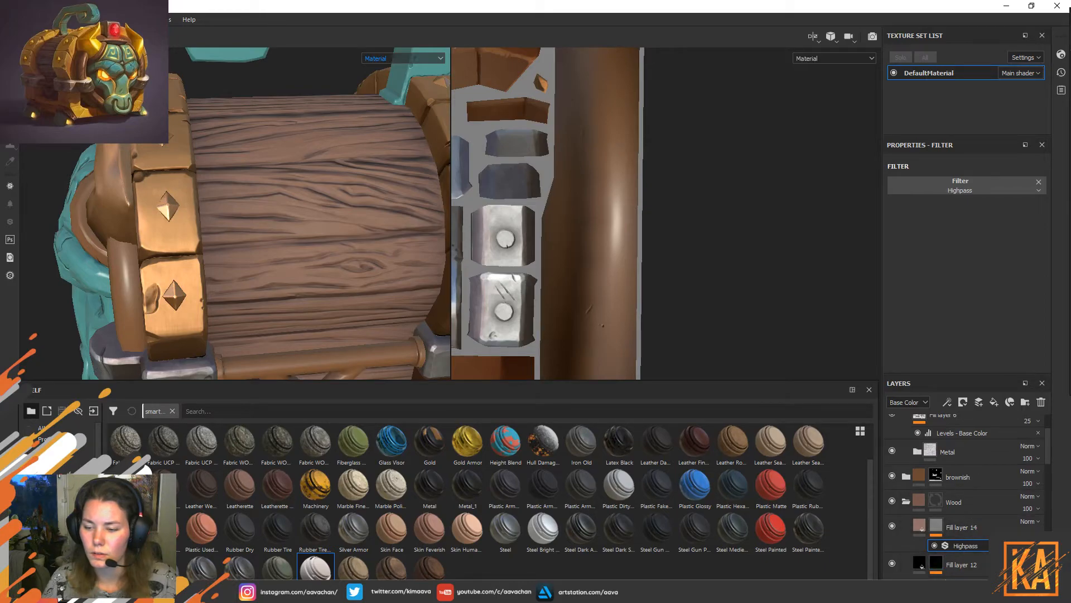
pyautogui.click(1037, 545)
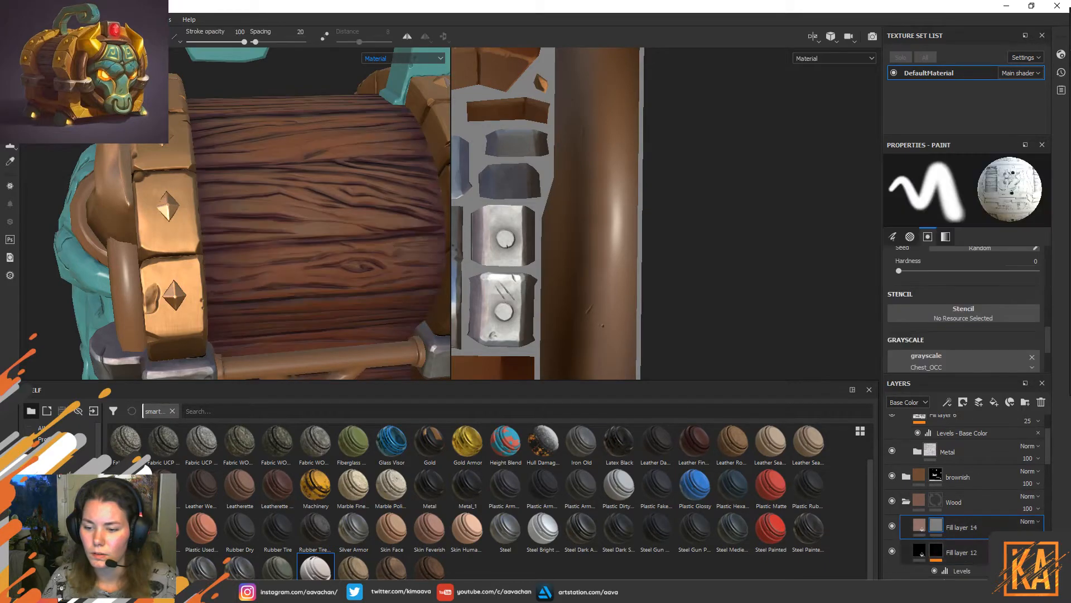
pyautogui.rightClick(938, 527)
pyautogui.click(961, 494)
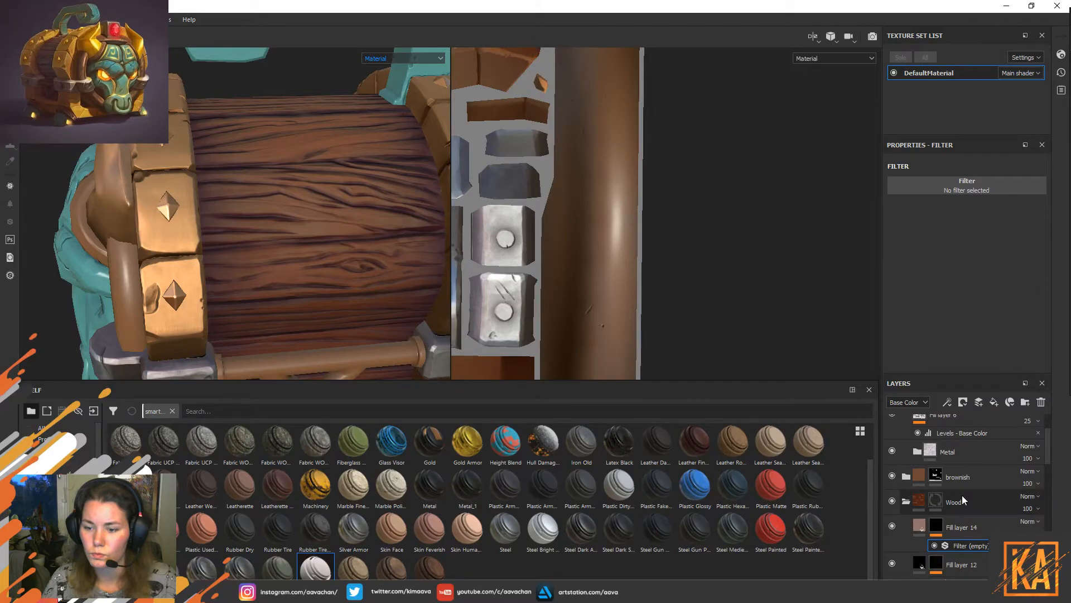
pyautogui.hotkey('ctrl', 'z')
# Add a Mask Builder - Legacy generator to Fill layer 14's mask, set its Level to 0.57 and randomize the seed.
pyautogui.rightClick(946, 525)
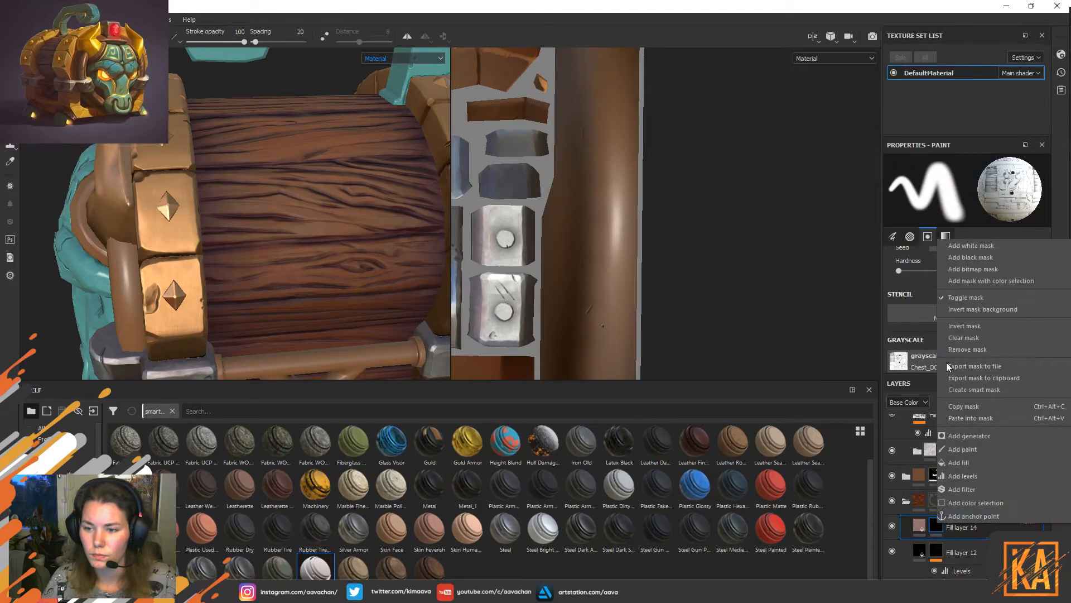
pyautogui.click(979, 433)
pyautogui.click(970, 185)
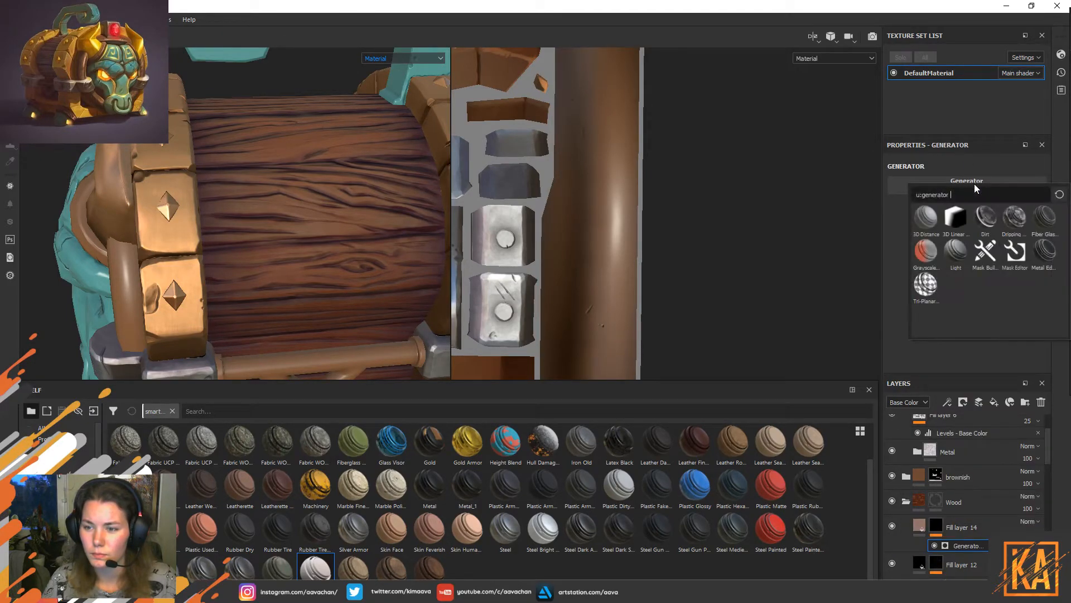
pyautogui.click(985, 254)
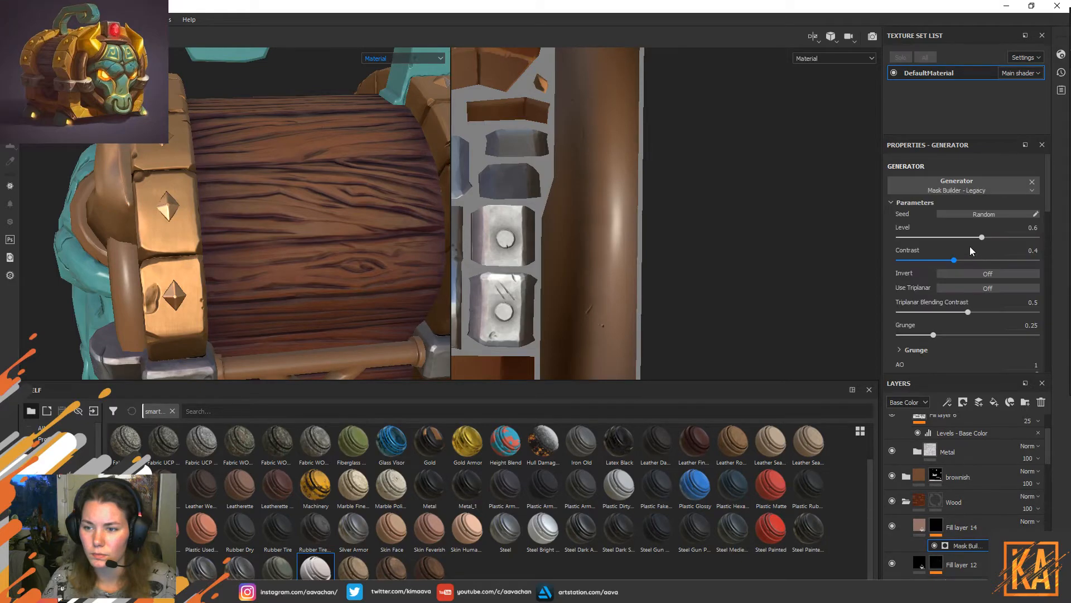
pyautogui.moveTo(982, 237)
pyautogui.mouseDown()
pyautogui.moveTo(1009, 237)
pyautogui.moveTo(968, 241)
pyautogui.moveTo(977, 241)
pyautogui.mouseUp()
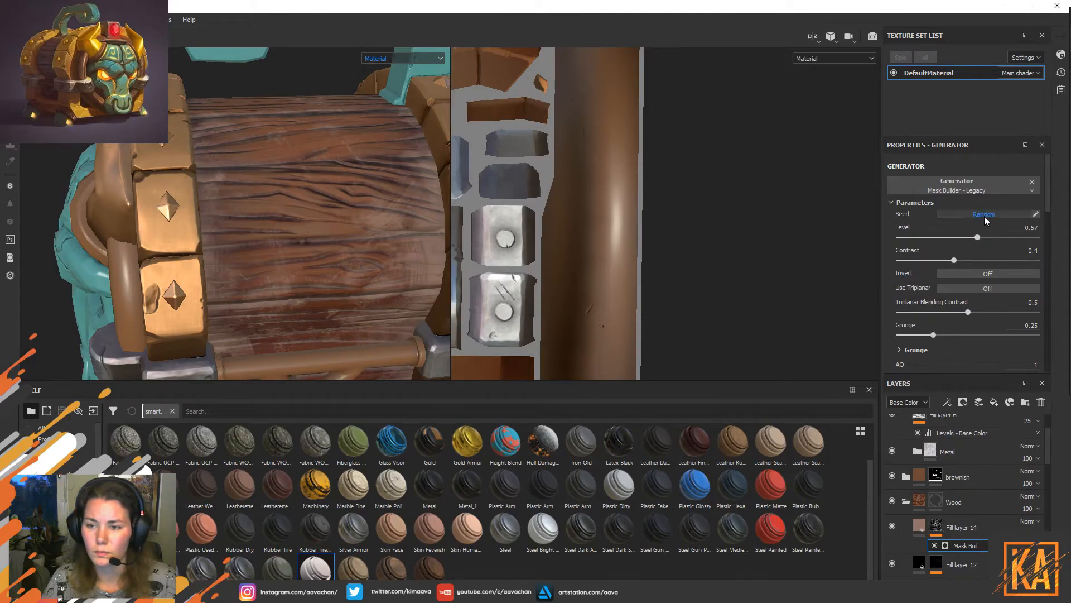
pyautogui.click(984, 215)
pyautogui.click(984, 216)
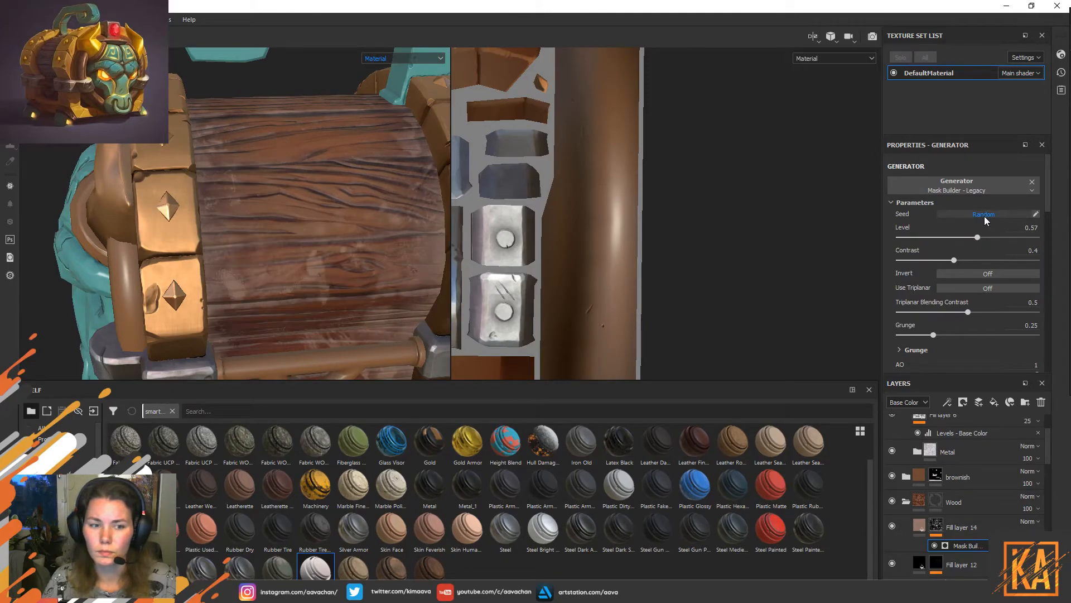
# Try a higher Triplanar Blending Contrast on the Mask Builder, restore it to 0.5 and set Grunge to 0.
pyautogui.click(965, 273)
pyautogui.click(965, 274)
pyautogui.moveTo(976, 312); pyautogui.dragTo(1027, 311)
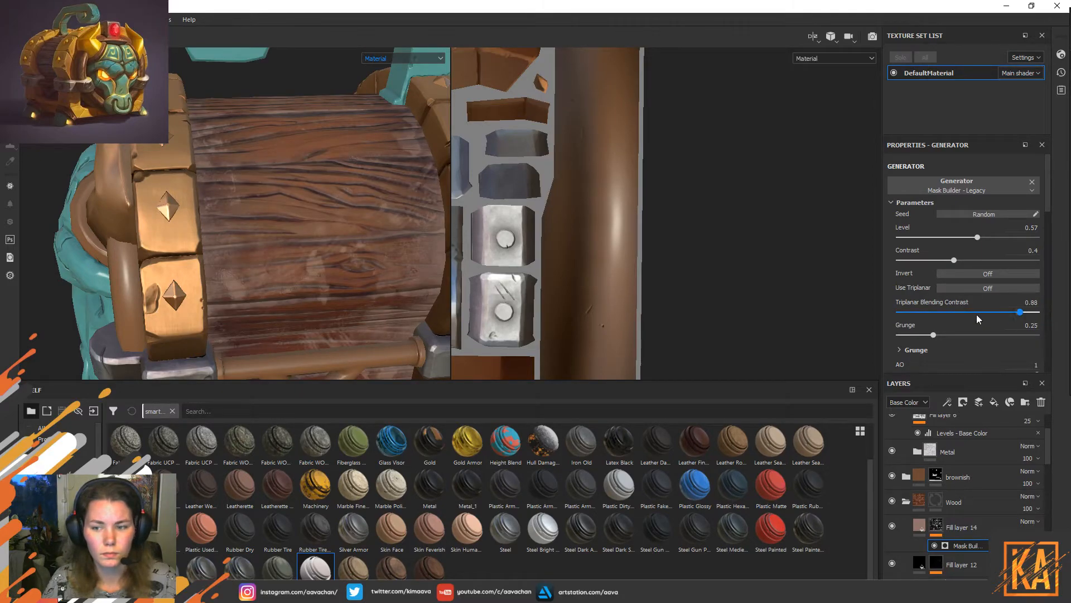
pyautogui.click(938, 335)
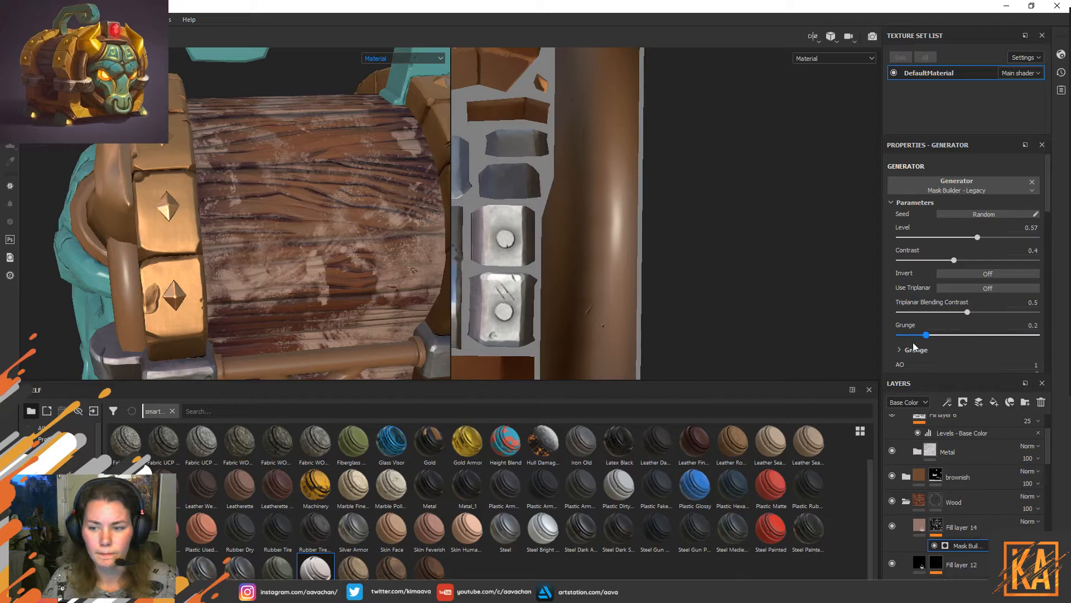
pyautogui.moveTo(937, 335); pyautogui.dragTo(883, 341)
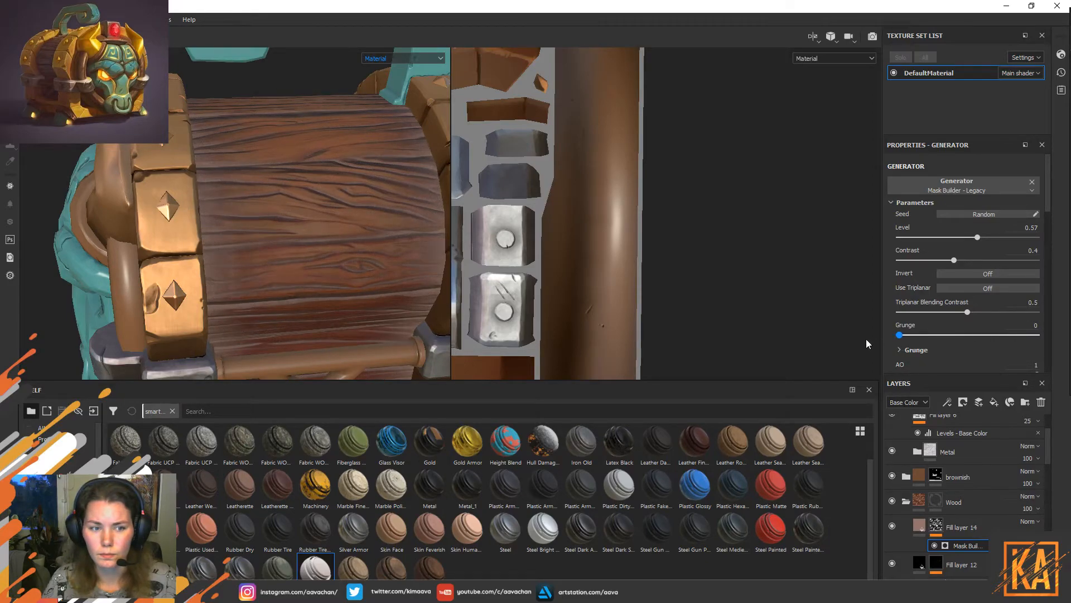
pyautogui.keyDown('alt'); pyautogui.moveTo(425, 251); pyautogui.dragTo(432, 273); pyautogui.keyUp('alt')
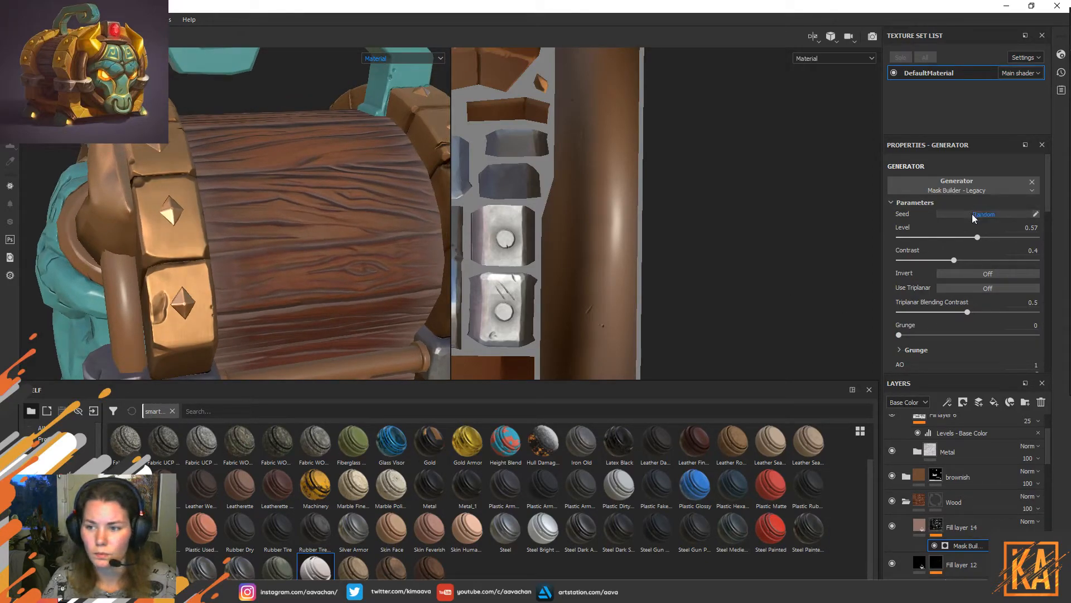
# Try inverting the generated mask, switch Invert back off and enable Use Triplanar, with AO and Curvature at 1.
pyautogui.click(993, 273)
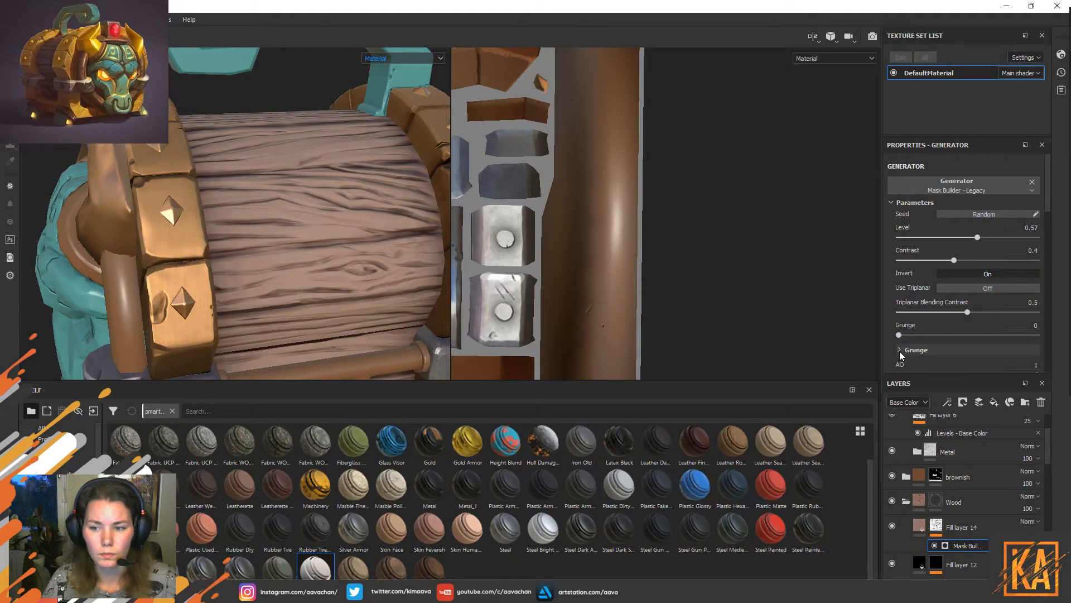
pyautogui.scroll(-2, 948, 349)
pyautogui.moveTo(955, 307); pyautogui.dragTo(1039, 307)
pyautogui.moveTo(1037, 347)
pyautogui.mouseDown()
pyautogui.moveTo(881, 356)
pyautogui.moveTo(1038, 348)
pyautogui.mouseUp()
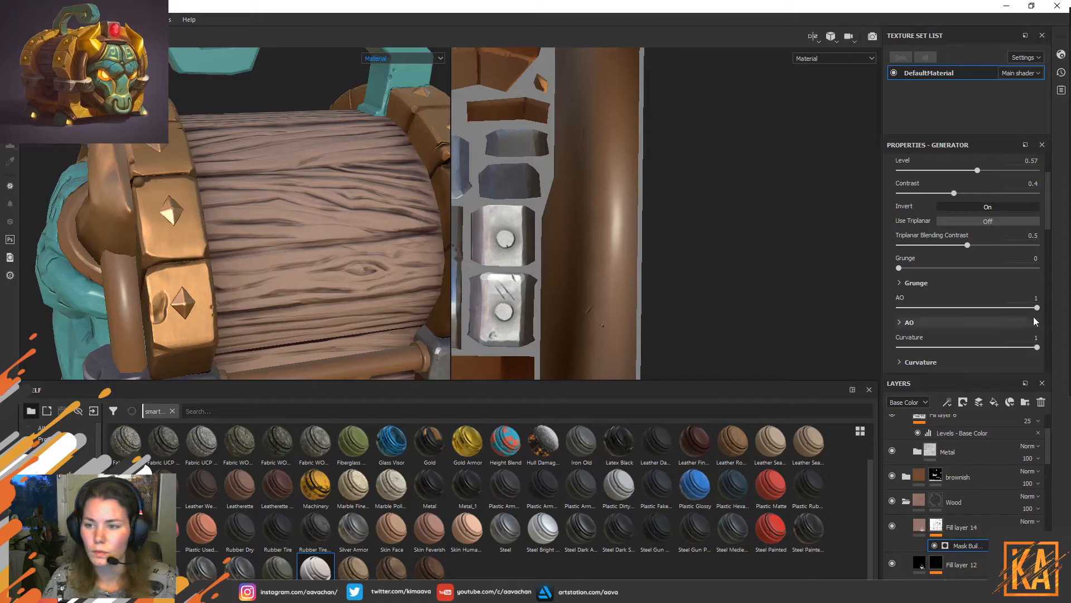
pyautogui.click(982, 207)
pyautogui.click(992, 220)
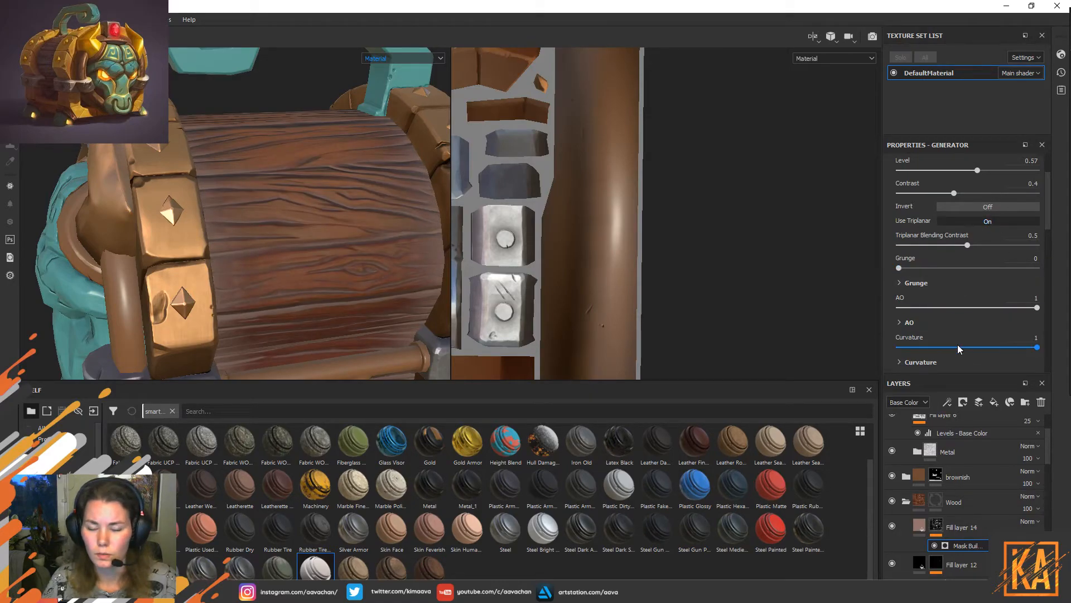
# Set the Mask Builder's Top/Down Gradient to -0.32 and look through its remaining parameters.
pyautogui.scroll(-1, 954, 310)
pyautogui.scroll(-1, 937, 322)
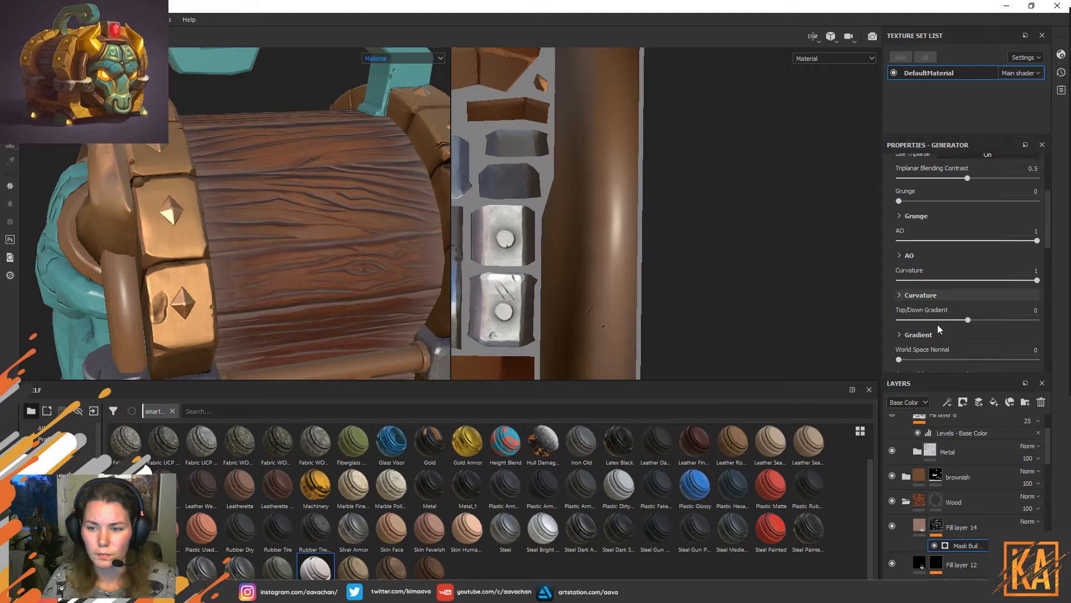
pyautogui.moveTo(959, 322)
pyautogui.mouseDown()
pyautogui.moveTo(860, 333)
pyautogui.moveTo(980, 329)
pyautogui.moveTo(949, 331)
pyautogui.mouseUp()
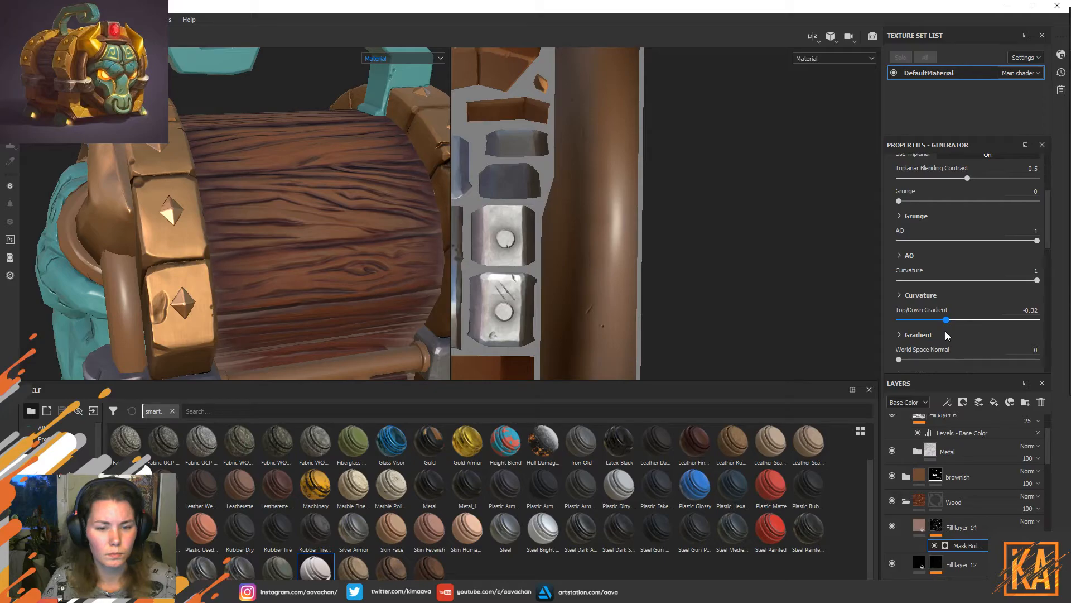
pyautogui.moveTo(899, 360); pyautogui.dragTo(874, 357)
pyautogui.scroll(-2, 948, 335)
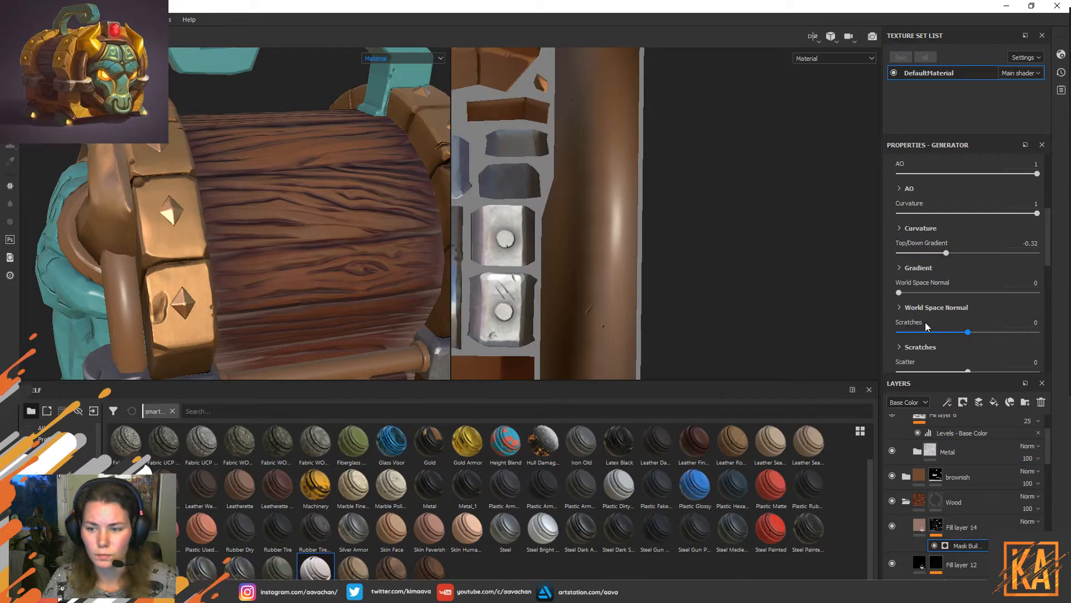
pyautogui.scroll(-3, 926, 346)
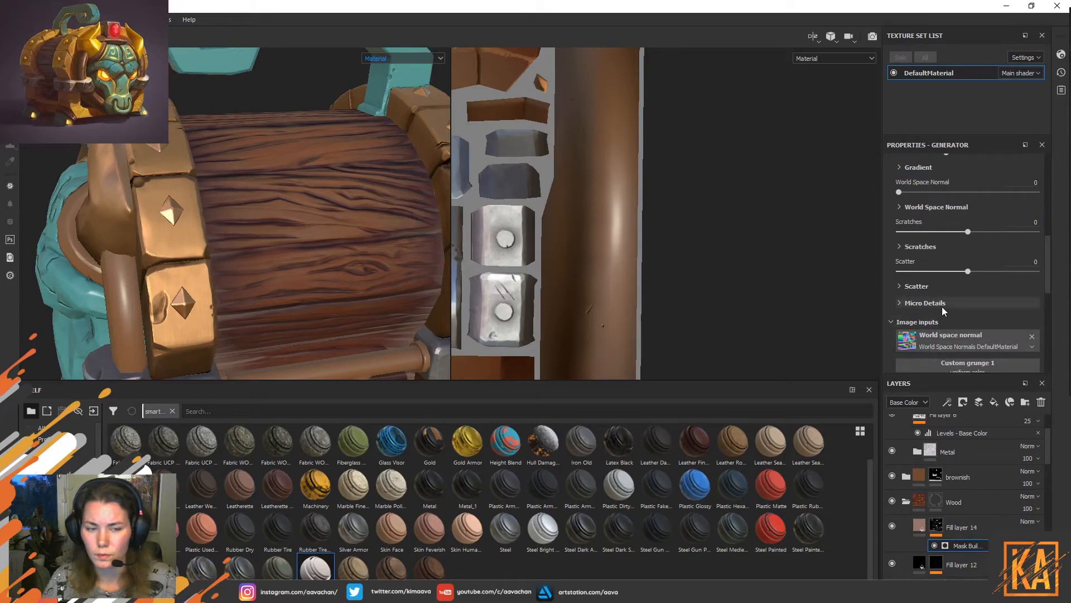
pyautogui.scroll(4, 942, 306)
# Change Fill layer 14's Base Color to a dark olive yellow and set its blending mode to Overlay.
pyautogui.click(949, 528)
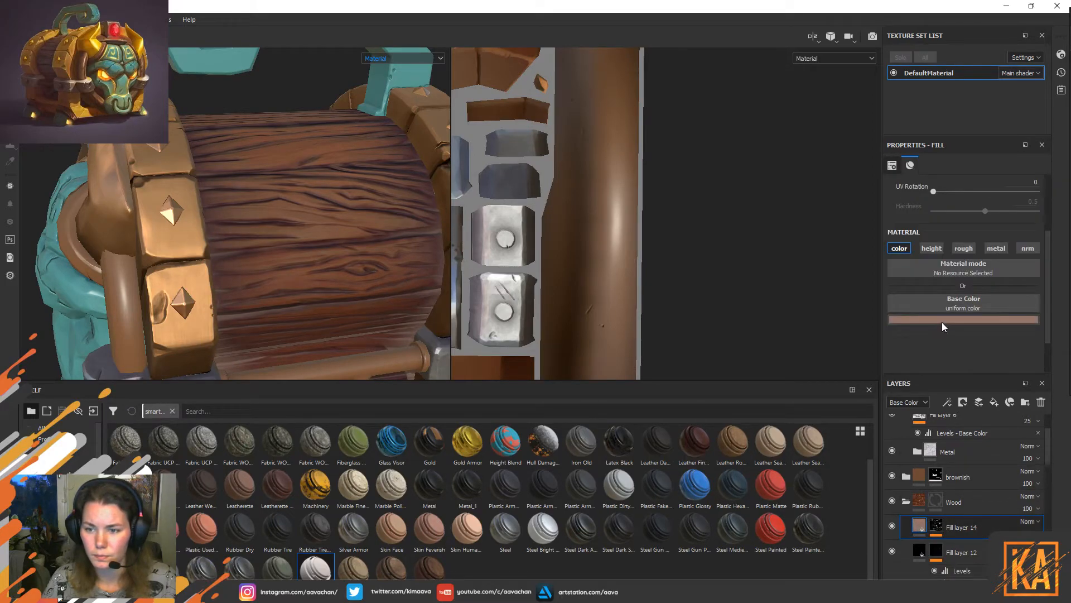
pyautogui.click(943, 320)
pyautogui.moveTo(938, 391); pyautogui.dragTo(938, 424)
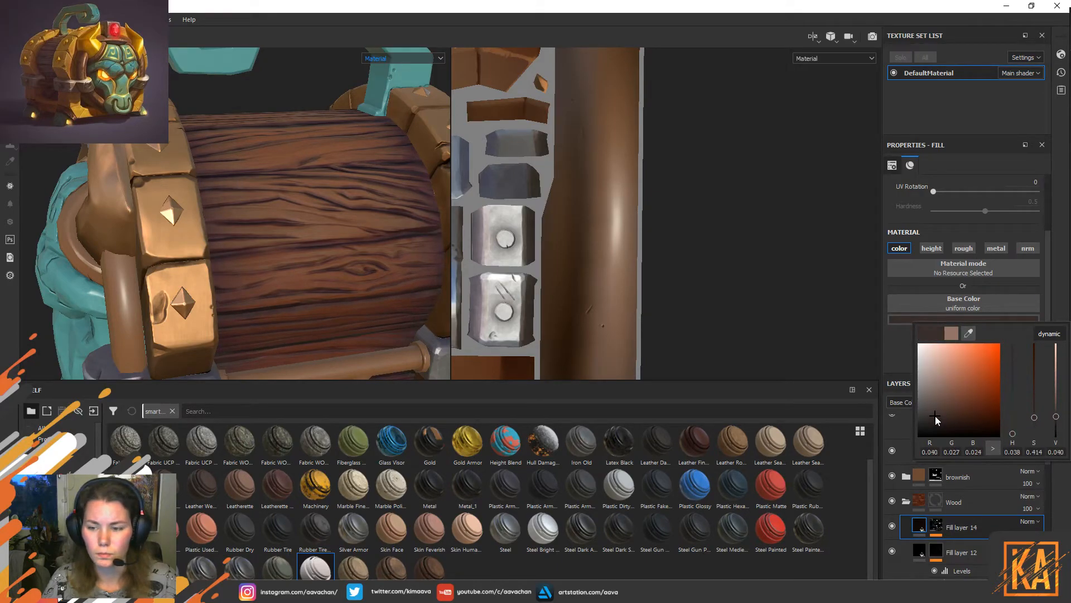
pyautogui.moveTo(1013, 434)
pyautogui.mouseDown()
pyautogui.moveTo(1012, 371)
pyautogui.moveTo(1019, 426)
pyautogui.mouseUp()
pyautogui.moveTo(983, 393); pyautogui.dragTo(1013, 428)
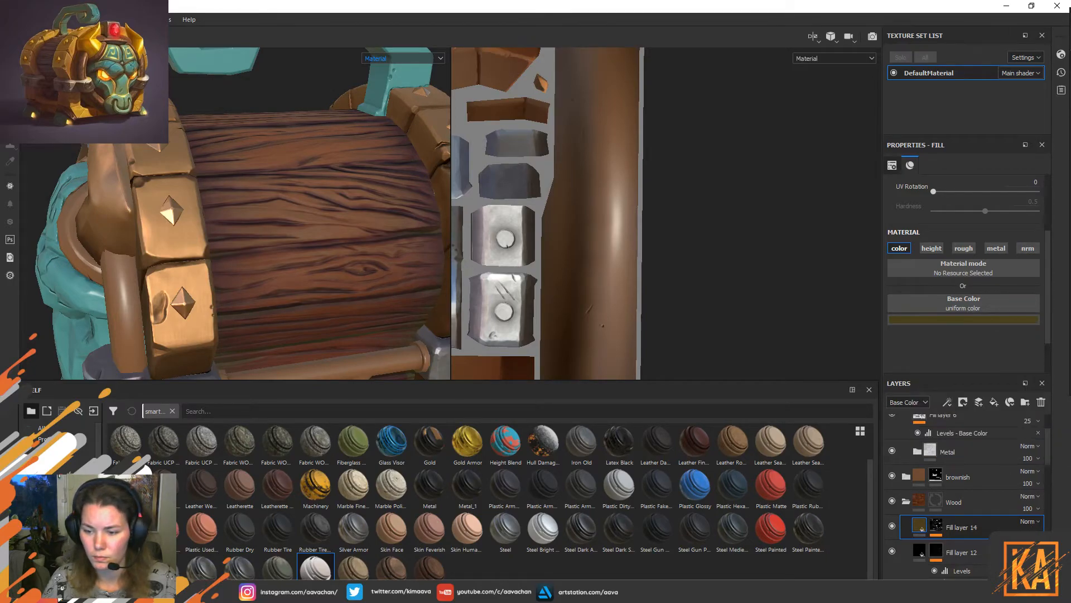
pyautogui.click(1032, 522)
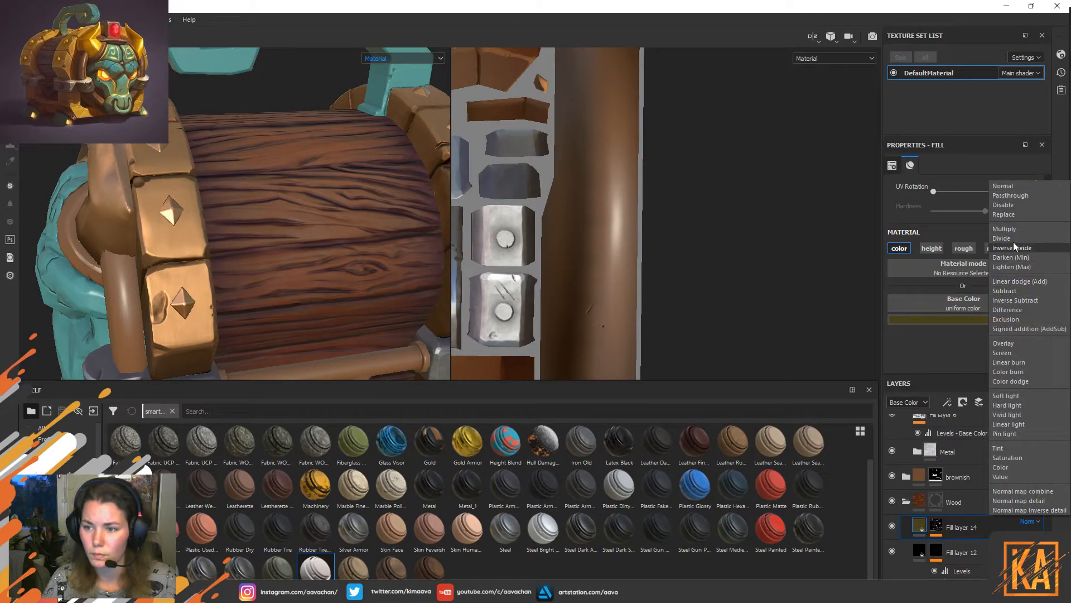
pyautogui.click(1010, 343)
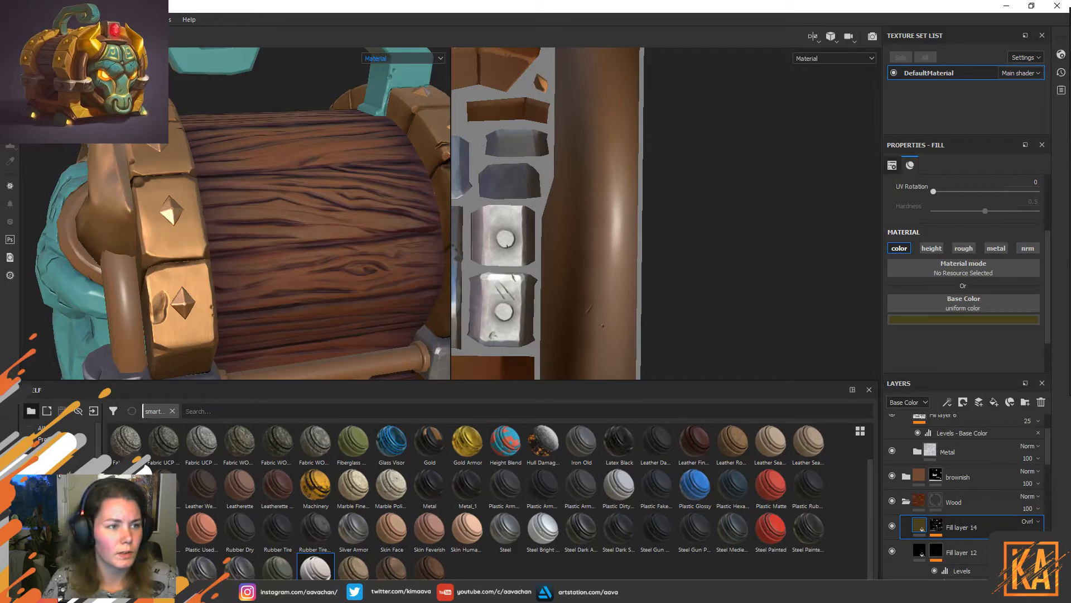
# Examine the tinted wood planks from several angles on the chest and across their UV islands.
pyautogui.click(10, 20)
pyautogui.click(23, 106)
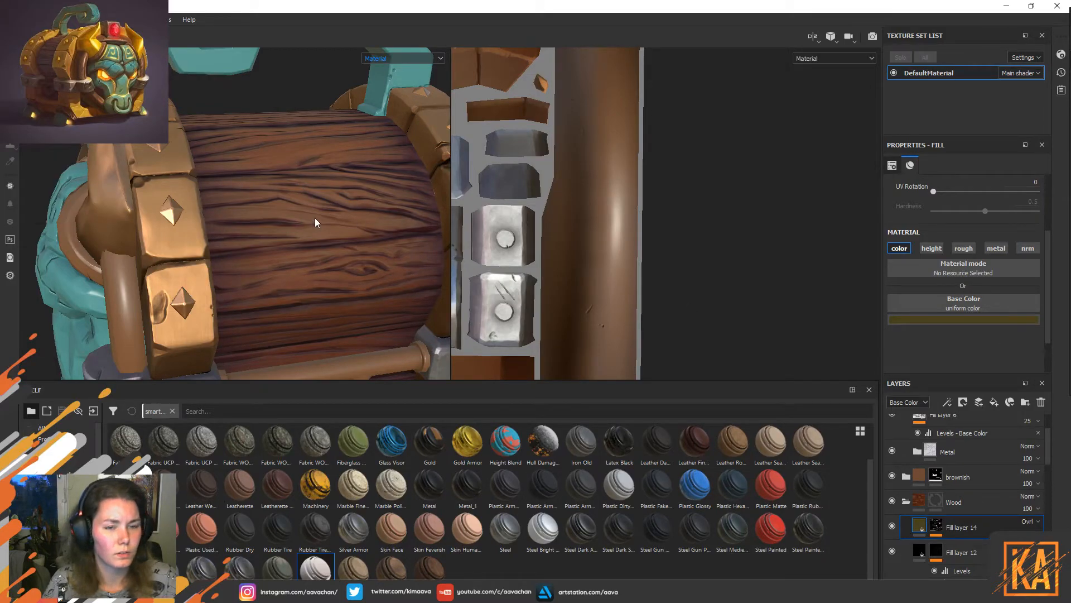
pyautogui.keyDown('alt'); pyautogui.moveTo(389, 233); pyautogui.dragTo(384, 218); pyautogui.keyUp('alt')
pyautogui.keyDown('alt'); pyautogui.moveTo(479, 223); pyautogui.dragTo(403, 207, button='middle'); pyautogui.keyUp('alt')
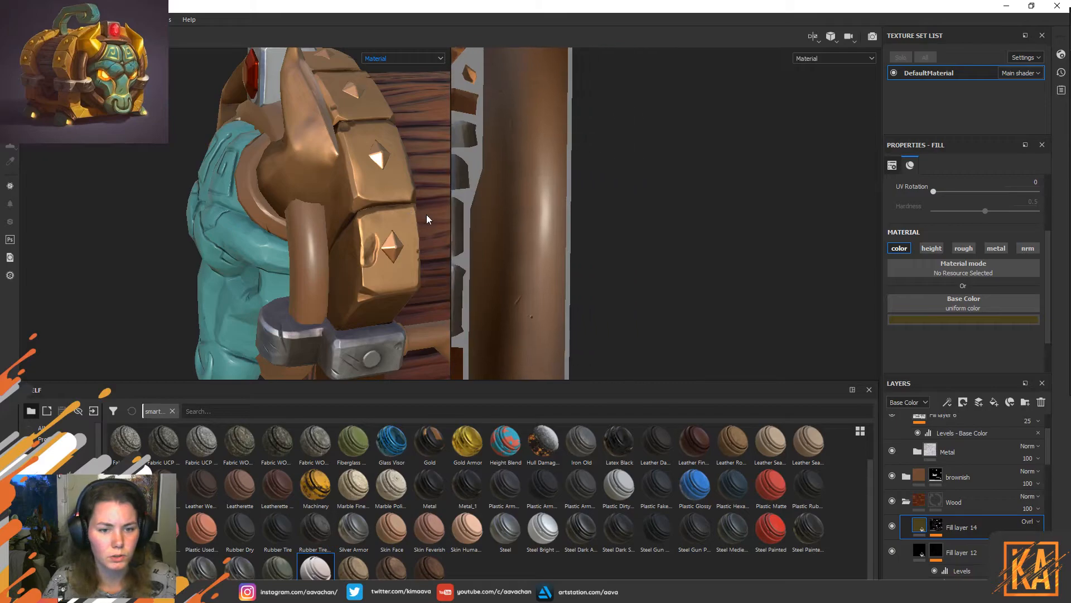
pyautogui.keyDown('alt'); pyautogui.moveTo(577, 205); pyautogui.dragTo(772, 199, button='middle'); pyautogui.keyUp('alt')
pyautogui.keyDown('alt'); pyautogui.moveTo(496, 248); pyautogui.dragTo(707, 196, button='middle'); pyautogui.keyUp('alt')
pyautogui.keyDown('alt'); pyautogui.moveTo(558, 352); pyautogui.dragTo(768, 156, button='middle'); pyautogui.keyUp('alt')
pyautogui.keyDown('alt'); pyautogui.moveTo(652, 280); pyautogui.dragTo(724, 272, button='middle'); pyautogui.keyUp('alt')
pyautogui.keyDown('alt'); pyautogui.moveTo(651, 191); pyautogui.dragTo(613, 265, button='middle'); pyautogui.keyUp('alt')
pyautogui.scroll(1, 614, 266)
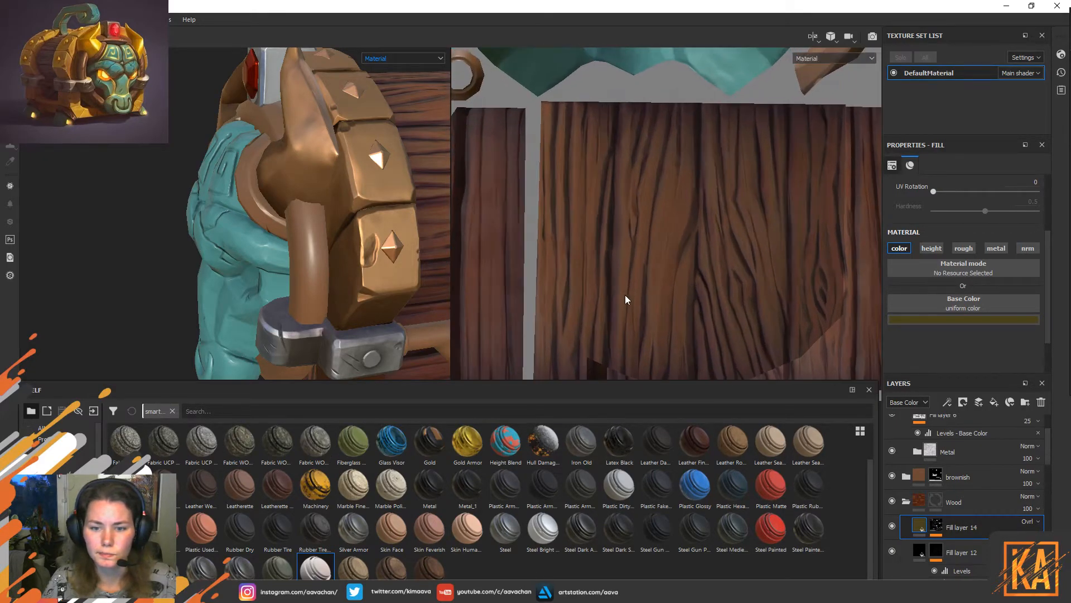
pyautogui.scroll(-2, 625, 297)
pyautogui.keyDown('alt'); pyautogui.moveTo(625, 302); pyautogui.dragTo(594, 266, button='middle'); pyautogui.keyUp('alt')
pyautogui.keyDown('alt'); pyautogui.moveTo(412, 225); pyautogui.dragTo(274, 226); pyautogui.keyUp('alt')
pyautogui.keyDown('alt'); pyautogui.moveTo(273, 226); pyautogui.dragTo(249, 223, button='middle'); pyautogui.keyUp('alt')
pyautogui.keyDown('alt'); pyautogui.moveTo(249, 224); pyautogui.dragTo(344, 212); pyautogui.keyUp('alt')
pyautogui.keyDown('alt'); pyautogui.moveTo(345, 212); pyautogui.dragTo(245, 218, button='right'); pyautogui.keyUp('alt')
pyautogui.keyDown('alt'); pyautogui.moveTo(245, 217); pyautogui.dragTo(313, 222); pyautogui.keyUp('alt')
pyautogui.keyDown('alt'); pyautogui.moveTo(313, 222); pyautogui.dragTo(184, 237, button='middle'); pyautogui.keyUp('alt')
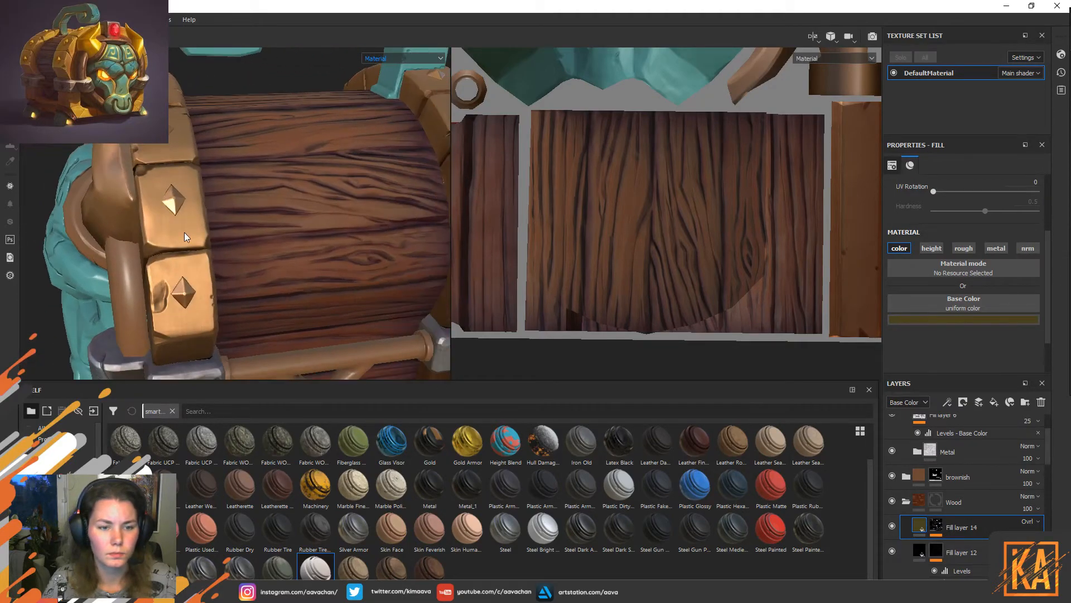
pyautogui.keyDown('alt'); pyautogui.moveTo(184, 237); pyautogui.dragTo(285, 249); pyautogui.keyUp('alt')
pyautogui.keyDown('alt'); pyautogui.moveTo(634, 180); pyautogui.dragTo(680, 211, button='middle'); pyautogui.keyUp('alt')
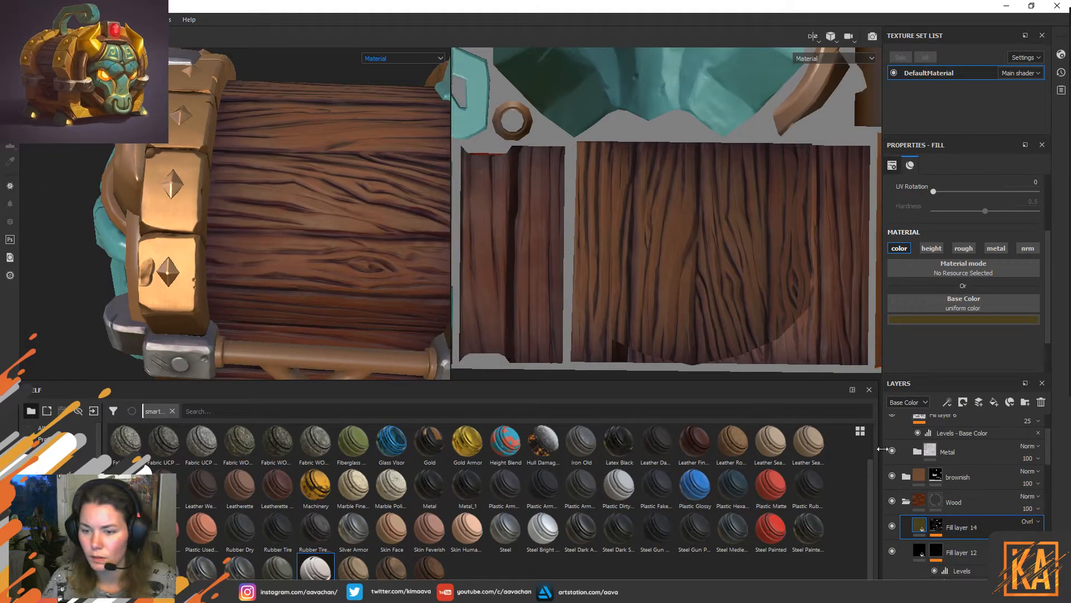
# Add a fill layer above Fill layer 14 in the Wood folder and limit it to the color channel.
pyautogui.click(995, 402)
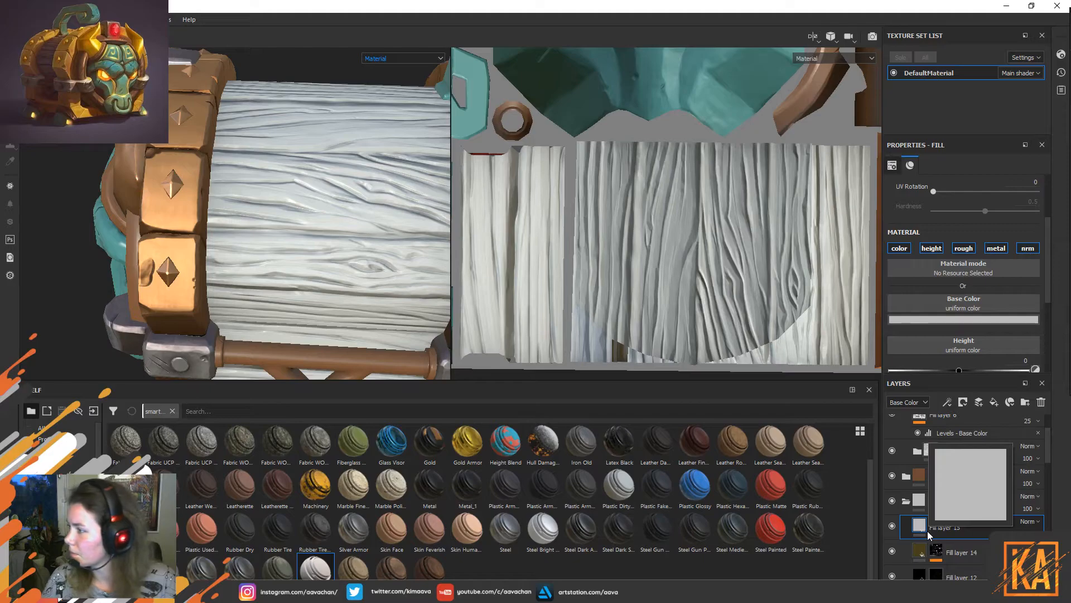
pyautogui.click(932, 248)
pyautogui.click(963, 248)
pyautogui.click(996, 248)
pyautogui.click(1027, 248)
# Sample an orange as the new fill layer's Base Color and darken it to RGB 0.474, 0.188, 0.060.
pyautogui.click(973, 320)
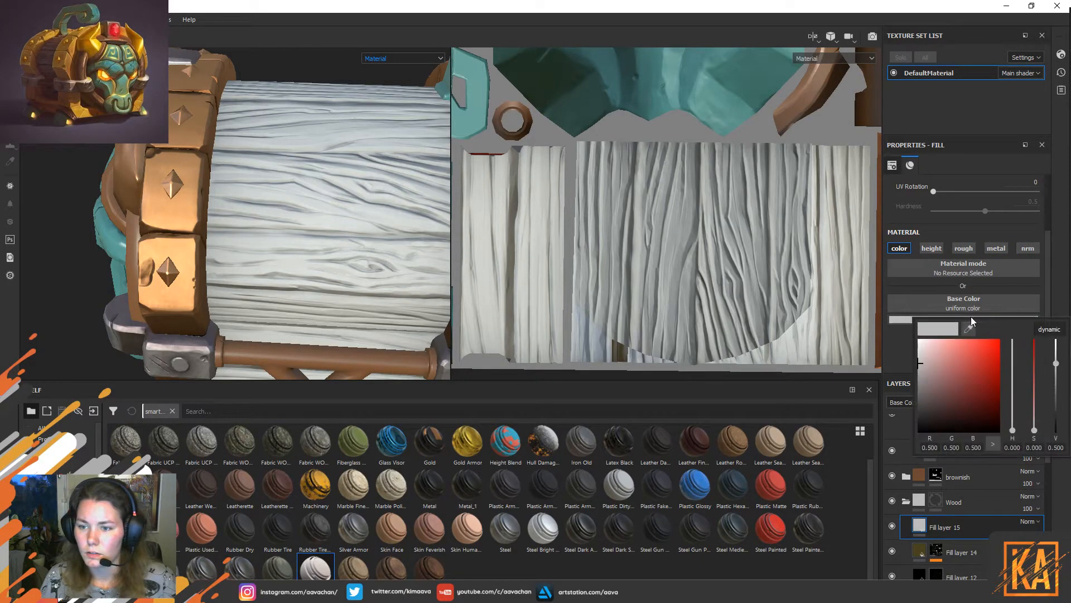
pyautogui.click(970, 329)
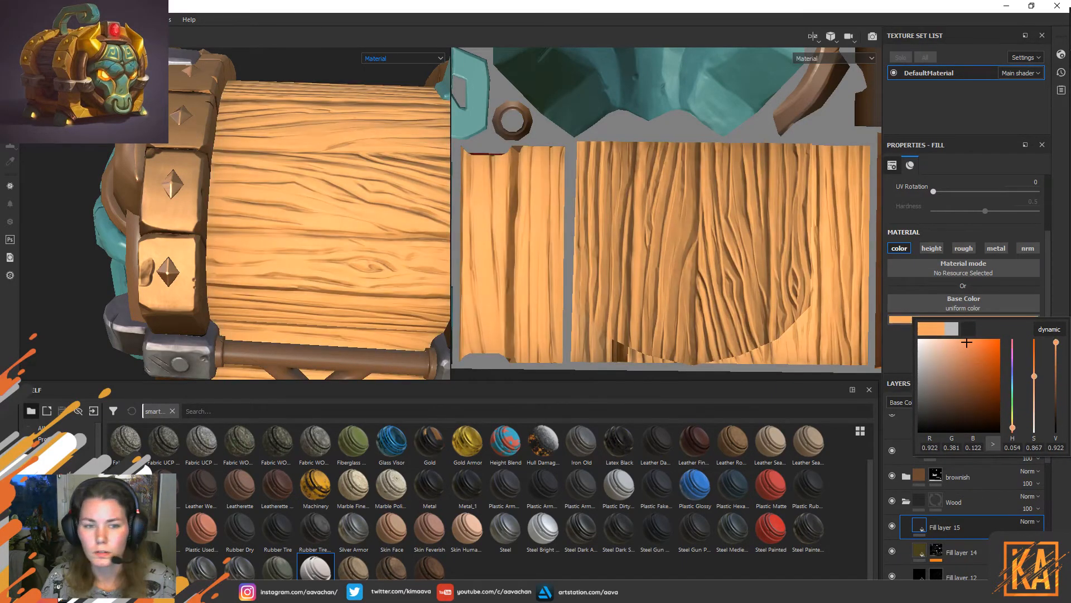
pyautogui.moveTo(967, 345); pyautogui.dragTo(968, 365)
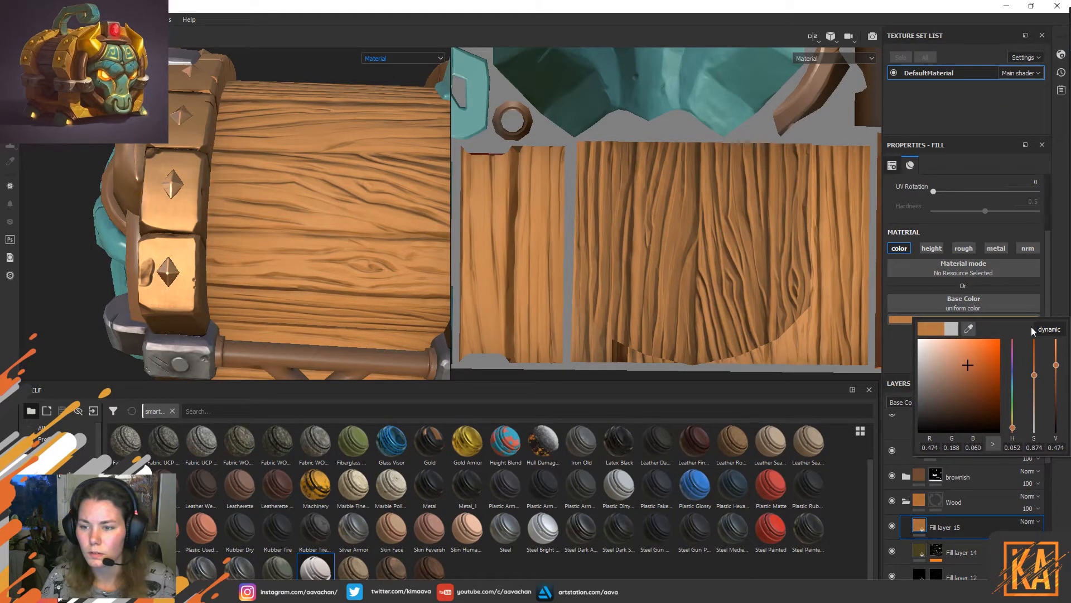
# Give Fill layer 15 a black mask and add a Paint effect to that mask.
pyautogui.click(925, 524)
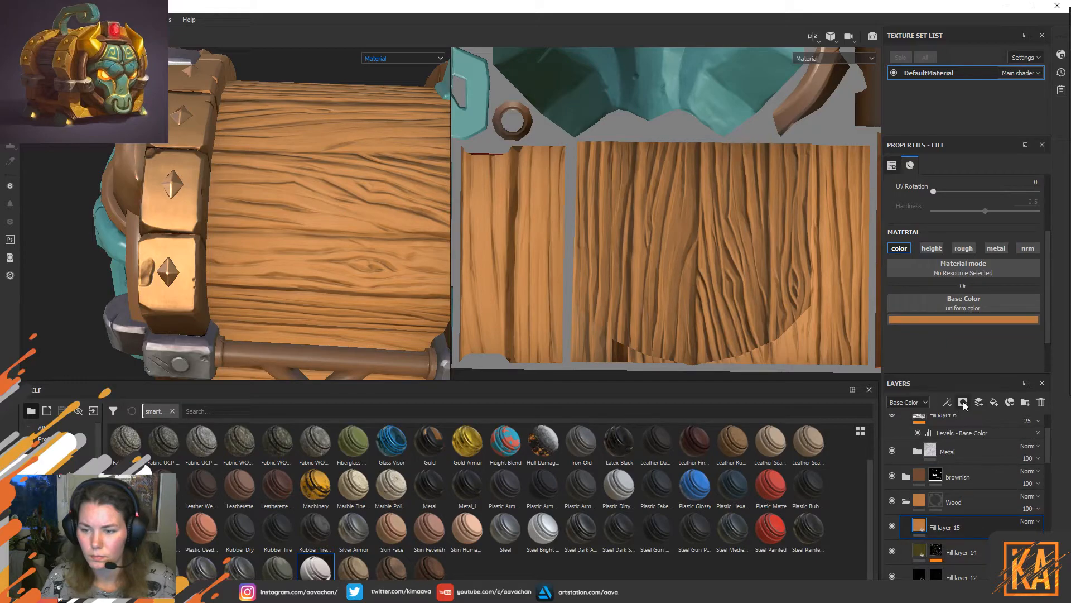
pyautogui.click(963, 402)
pyautogui.click(979, 415)
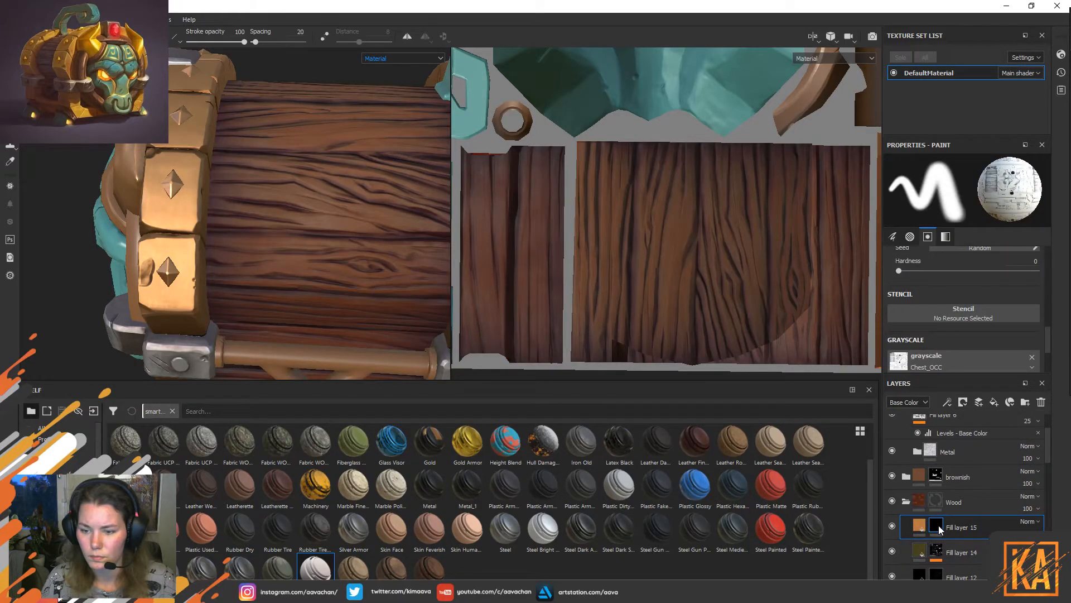
pyautogui.rightClick(939, 527)
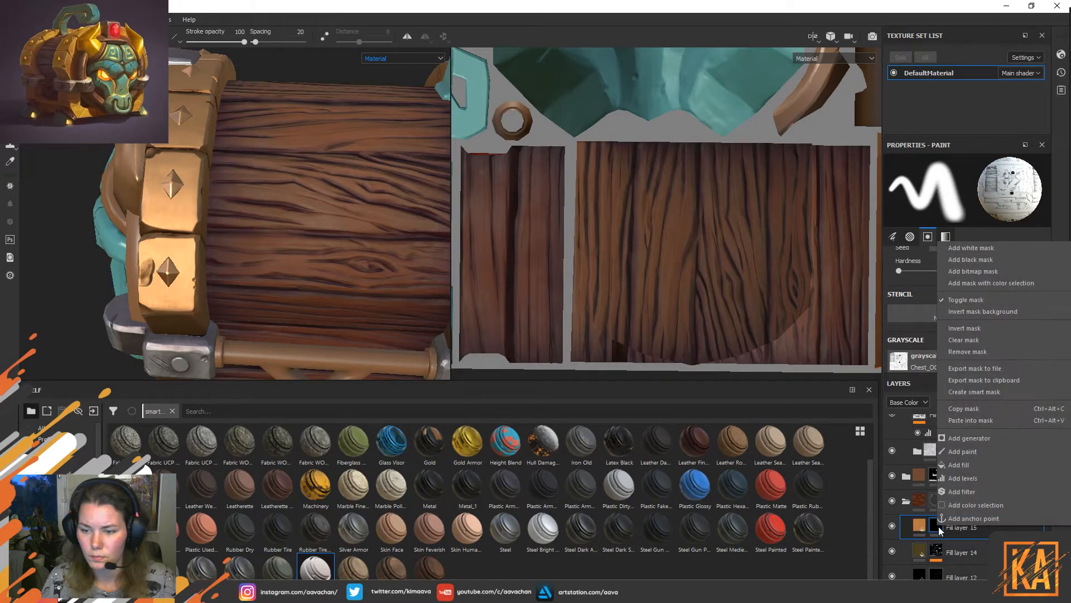
pyautogui.click(963, 452)
pyautogui.scroll(2, 696, 254)
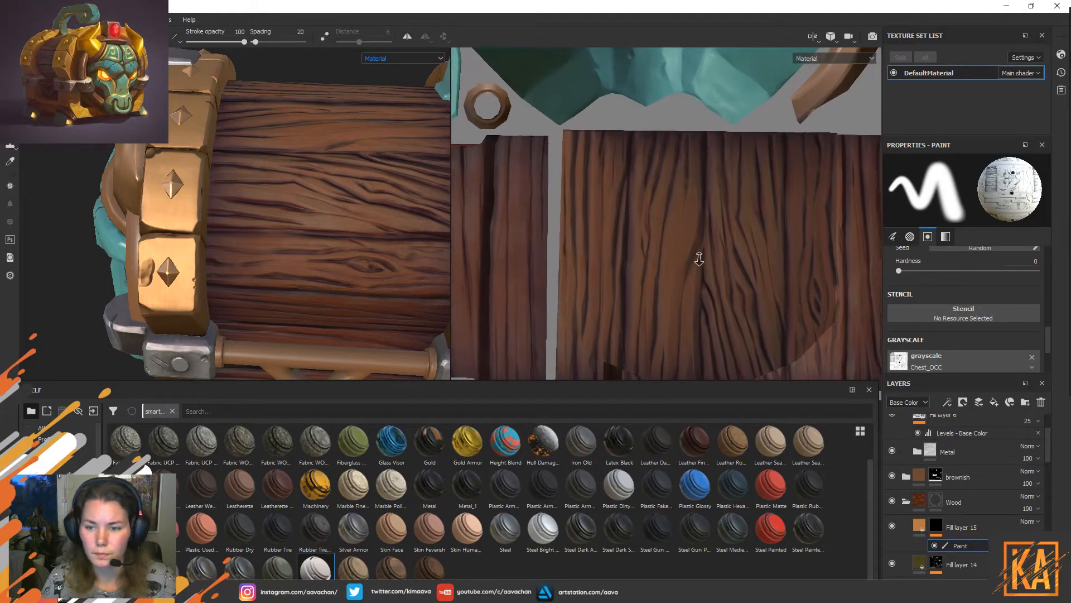
pyautogui.scroll(2, 695, 254)
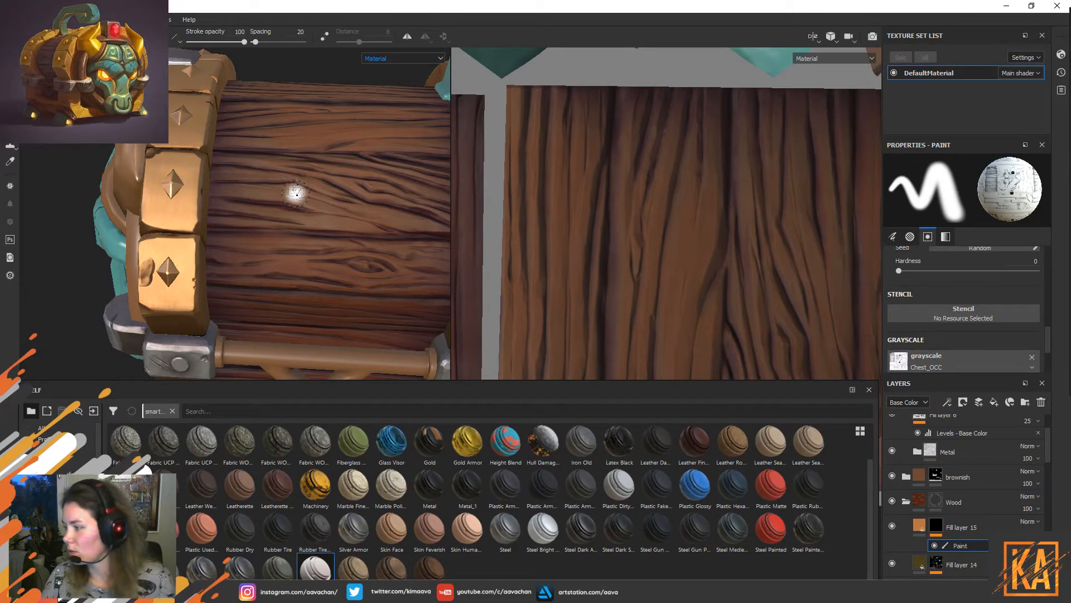
pyautogui.keyDown('alt'); pyautogui.moveTo(418, 287); pyautogui.dragTo(279, 251); pyautogui.keyUp('alt')
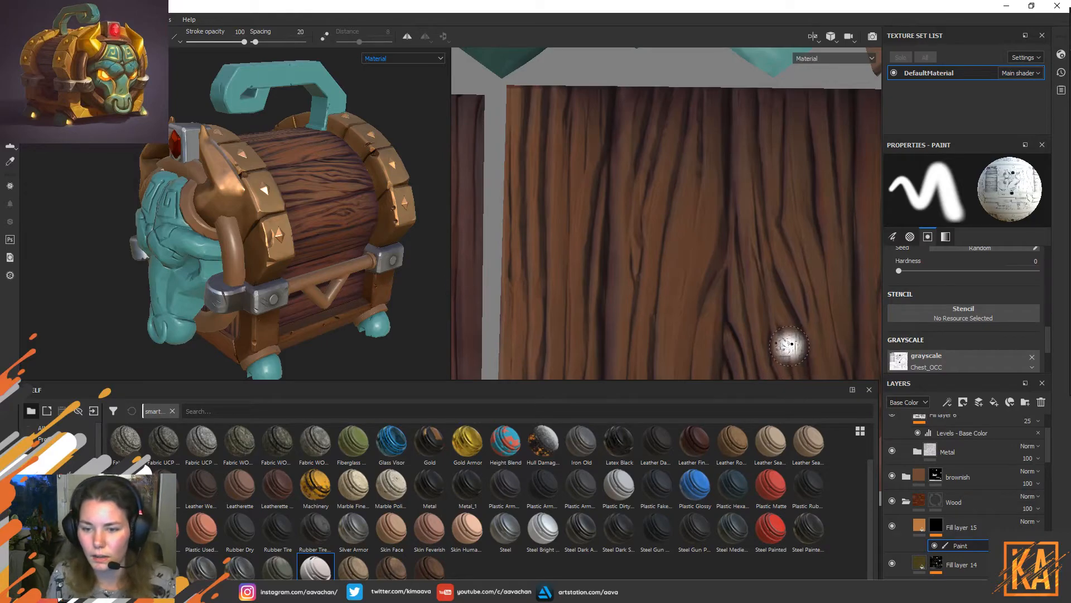
# Remove the Chest_OCC texture from the paint brush's grayscale so it paints a uniform value.
pyautogui.scroll(-2, 1047, 353)
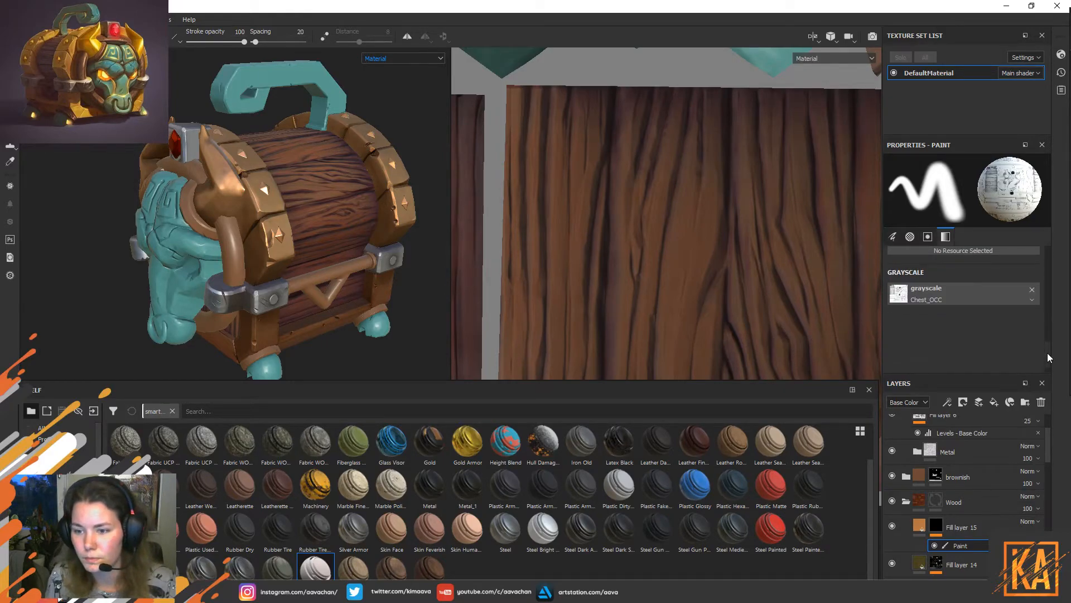
pyautogui.click(959, 327)
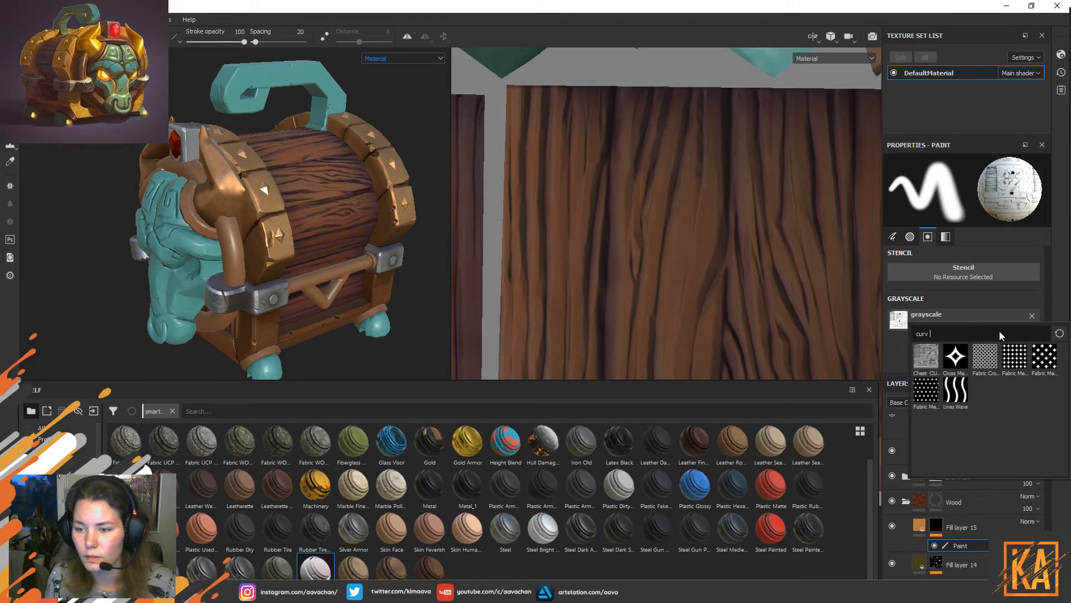
pyautogui.press('BackSpace')
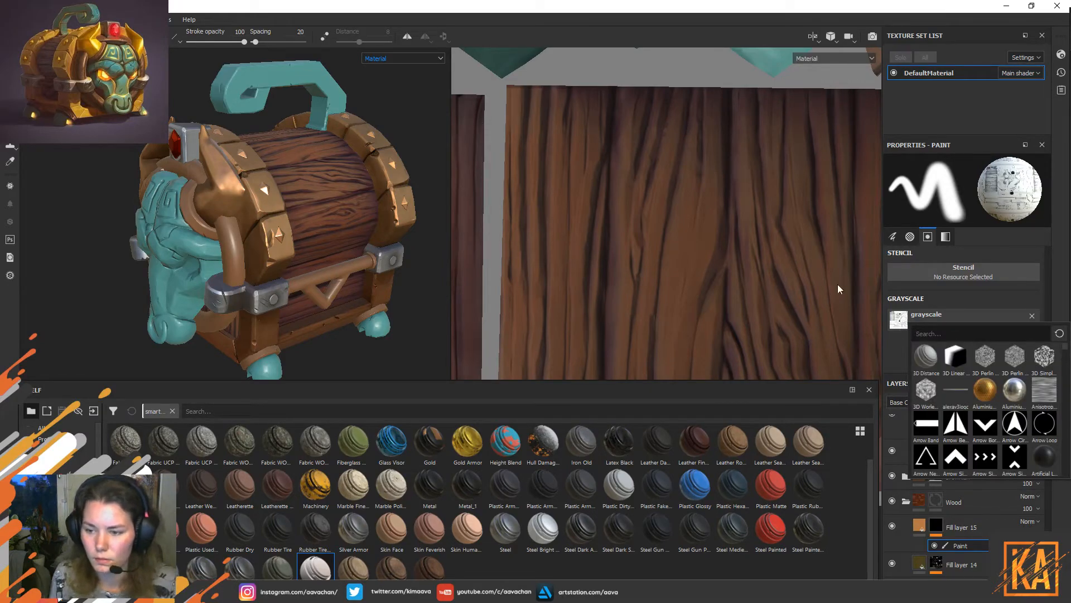
pyautogui.click(982, 271)
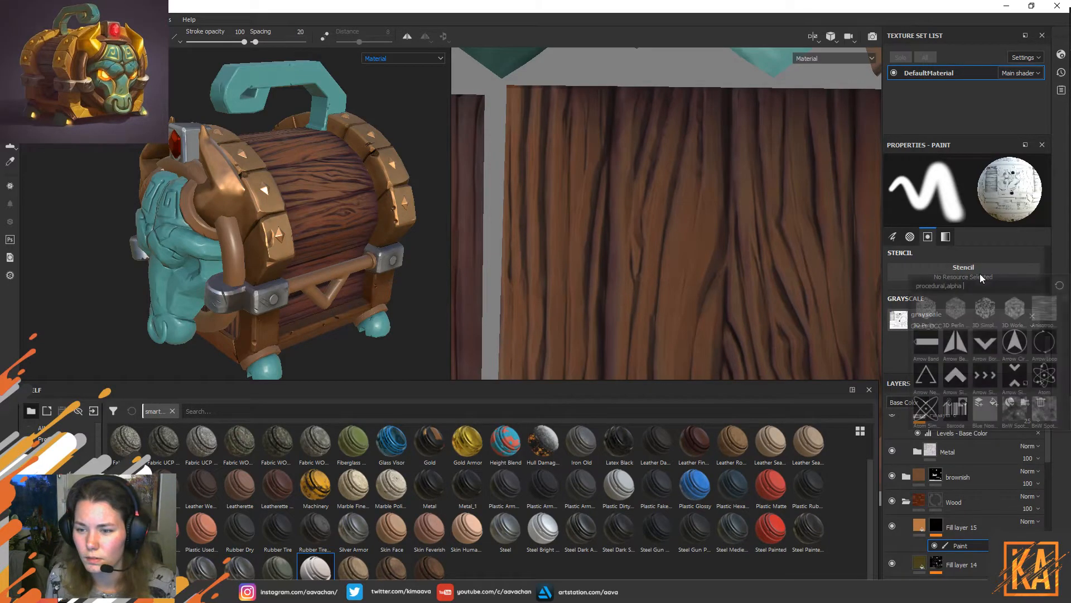
pyautogui.click(898, 351)
pyautogui.click(1033, 315)
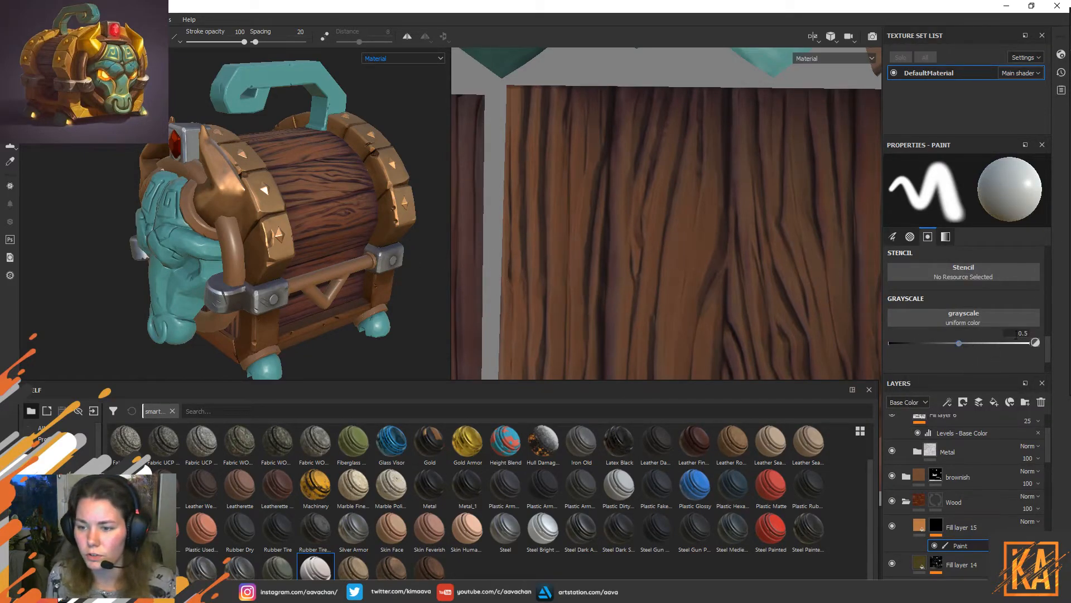
# Set the brush alpha's Hardness to 0.24.
pyautogui.scroll(3, 1047, 355)
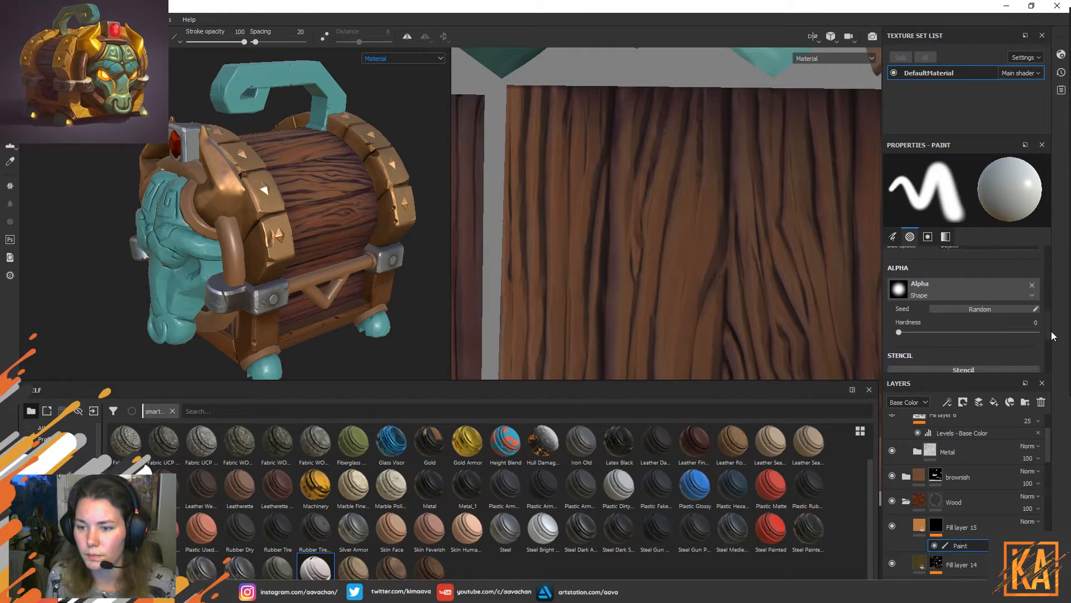
pyautogui.moveTo(899, 332); pyautogui.dragTo(931, 329)
pyautogui.scroll(1, 599, 199)
pyautogui.scroll(2, 599, 198)
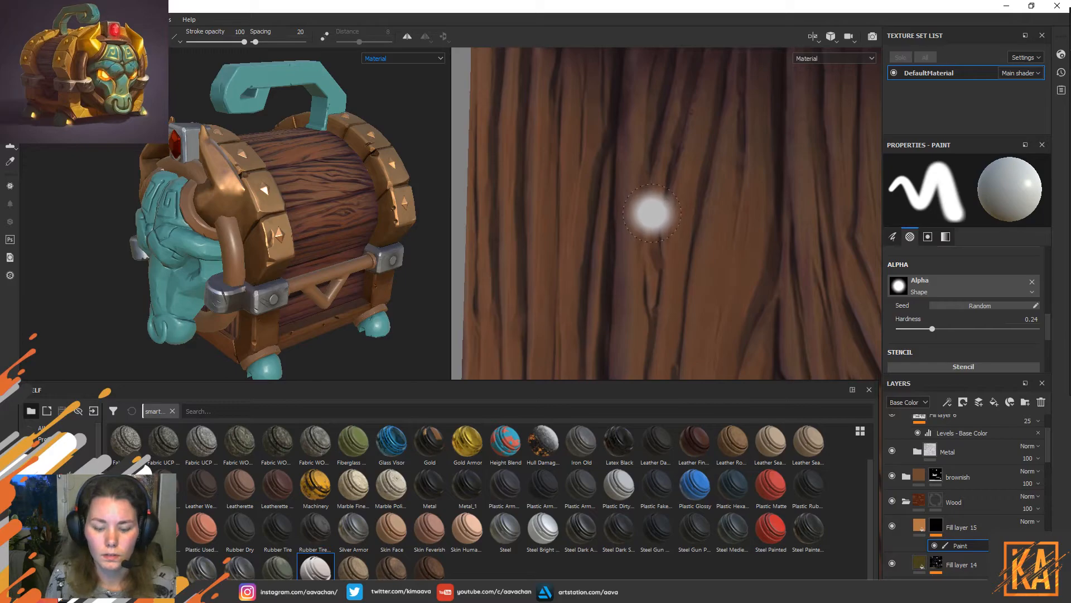
# Cycle the viewports through individual texture channels and return them to the Material view.
pyautogui.press('c')
pyautogui.press('c')
pyautogui.press('c')
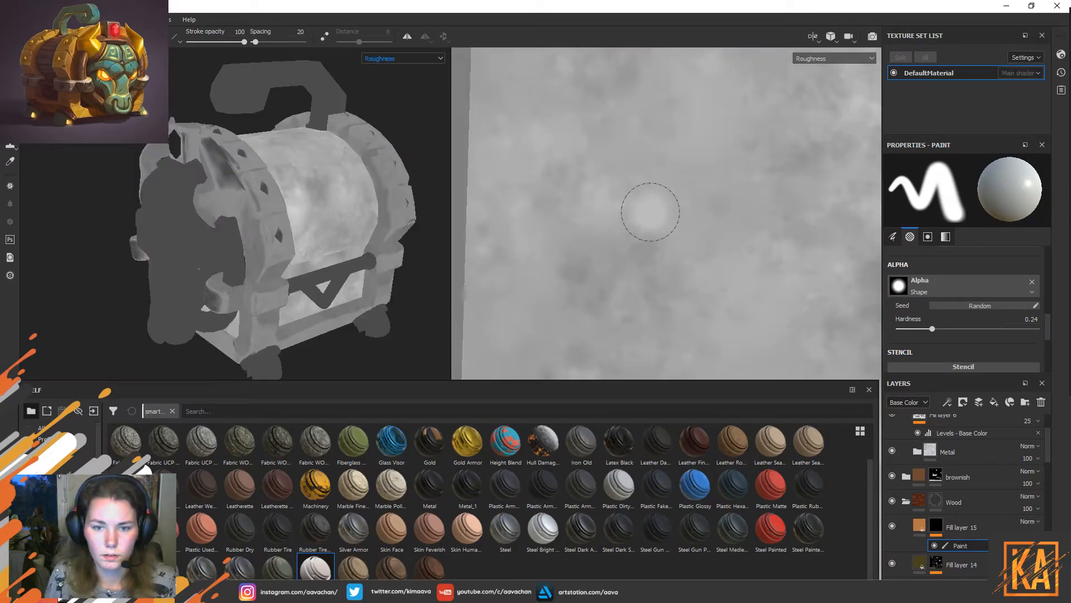
pyautogui.press('m')
pyautogui.scroll(-2, 641, 207)
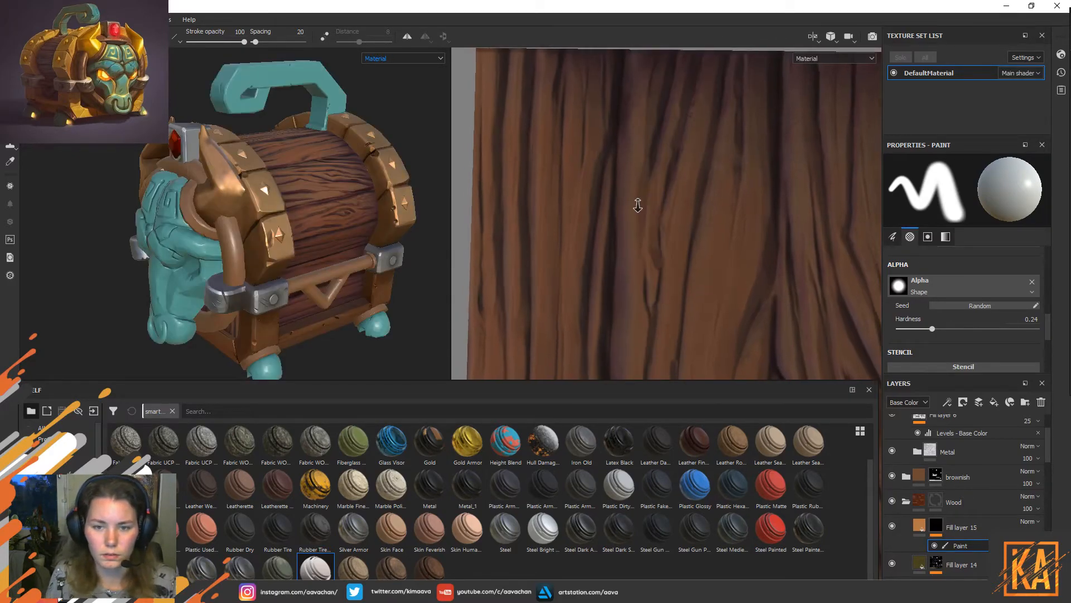
# Paint faint highlights along the first plank's grain using a smaller brush with hardness about 0.52 and stroke opacity 13.
pyautogui.keyDown('ctrl'); pyautogui.moveTo(636, 210); pyautogui.dragTo(703, 210, button='right'); pyautogui.keyUp('ctrl')
pyautogui.moveTo(646, 229)
pyautogui.keyDown('ctrl'); pyautogui.mouseDown(button='right')
pyautogui.moveTo(611, 230)
pyautogui.moveTo(631, 233)
pyautogui.mouseUp(button='right'); pyautogui.keyUp('ctrl')
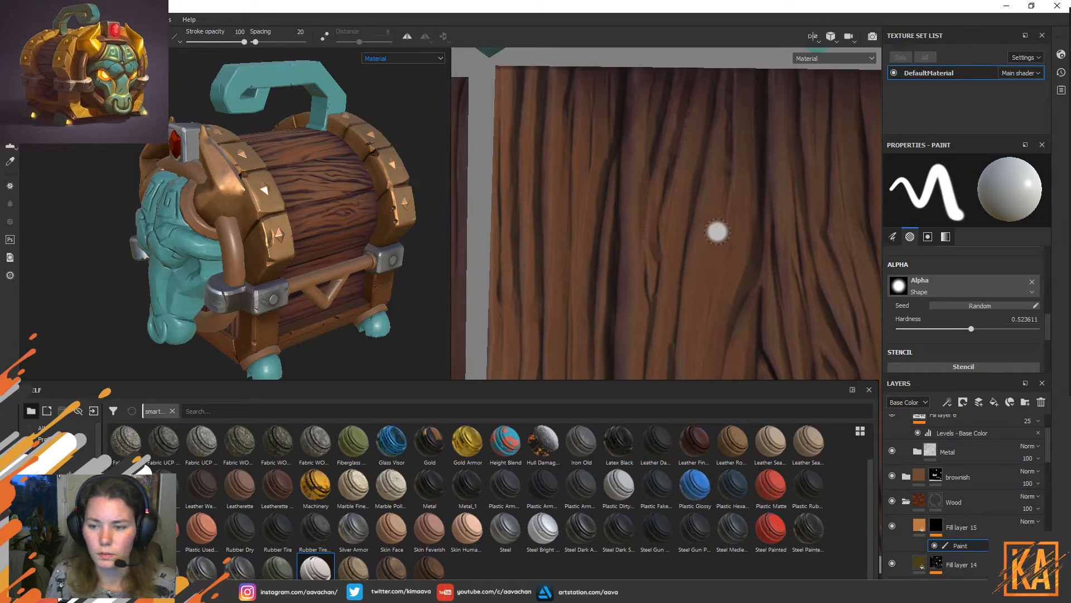
pyautogui.scroll(4, 1048, 304)
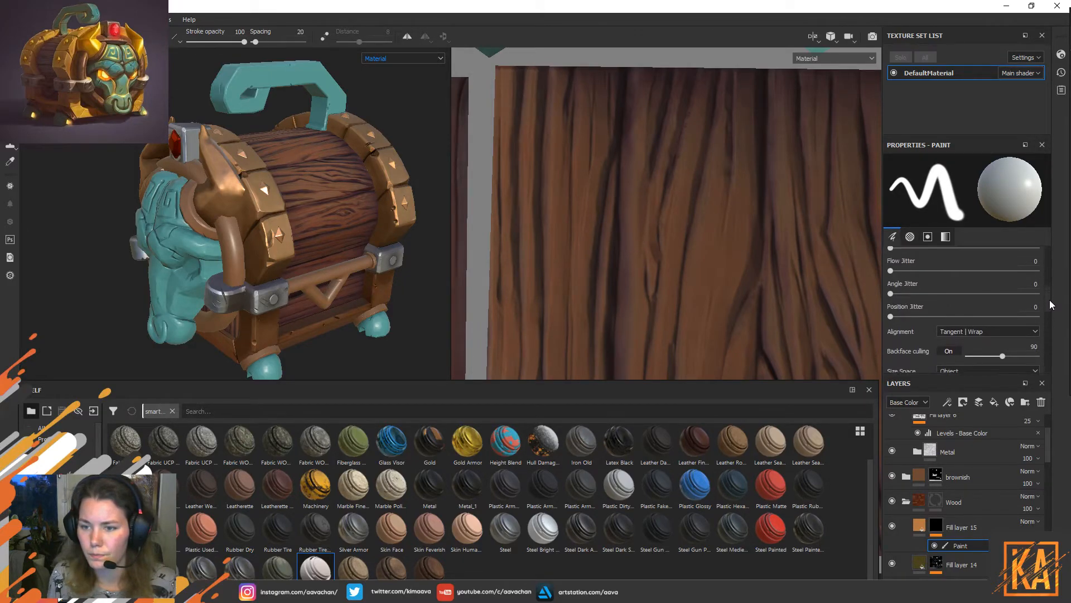
pyautogui.moveTo(1049, 304); pyautogui.dragTo(1049, 273)
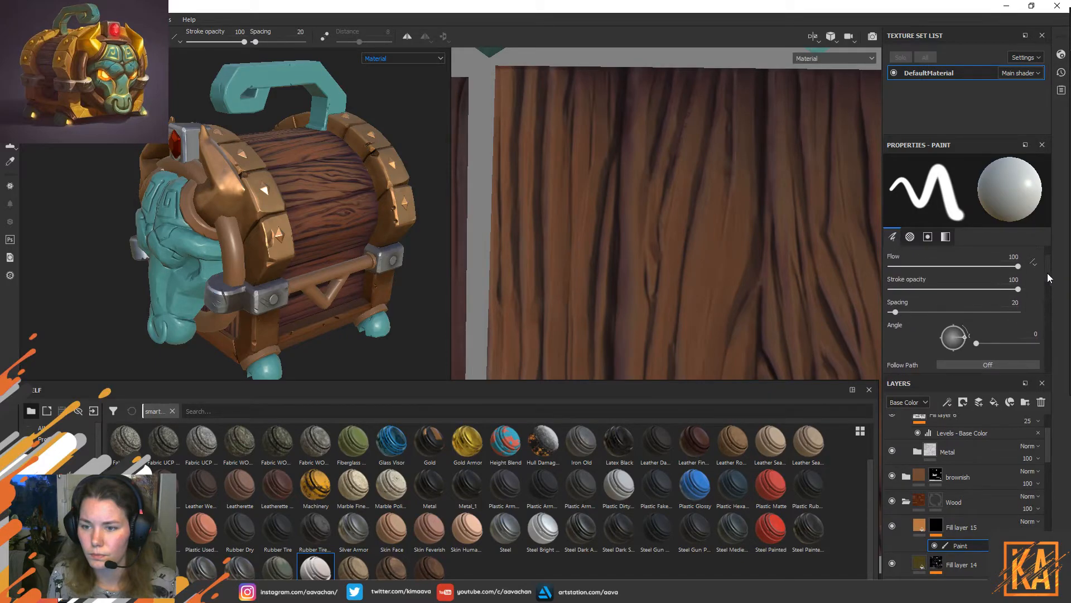
pyautogui.moveTo(951, 287)
pyautogui.mouseDown()
pyautogui.moveTo(894, 289)
pyautogui.moveTo(905, 289)
pyautogui.mouseUp()
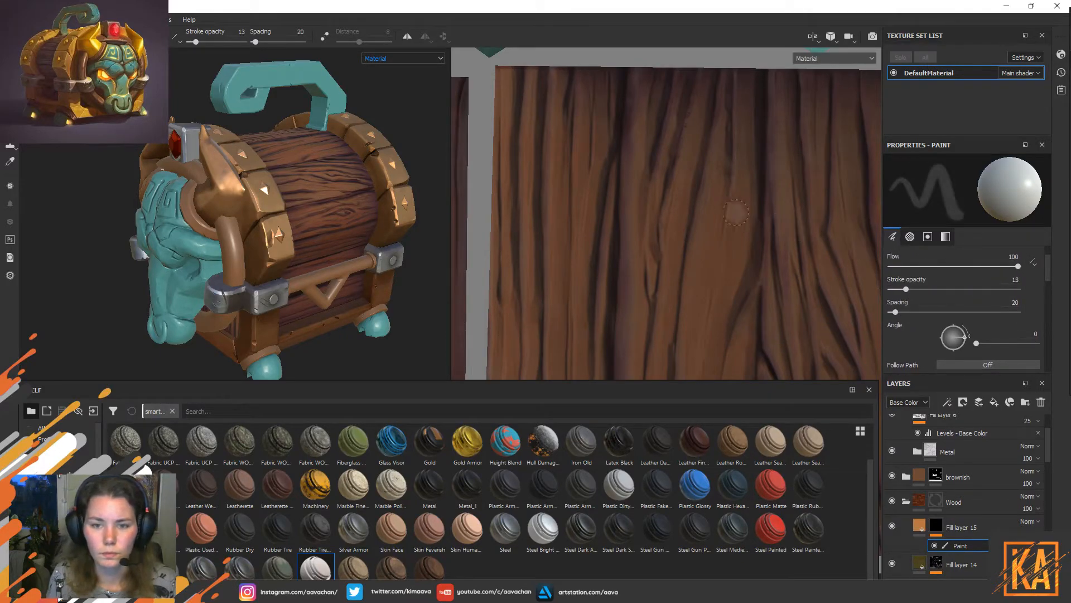
pyautogui.keyDown('ctrl'); pyautogui.moveTo(630, 190); pyautogui.dragTo(601, 183, button='right'); pyautogui.keyUp('ctrl')
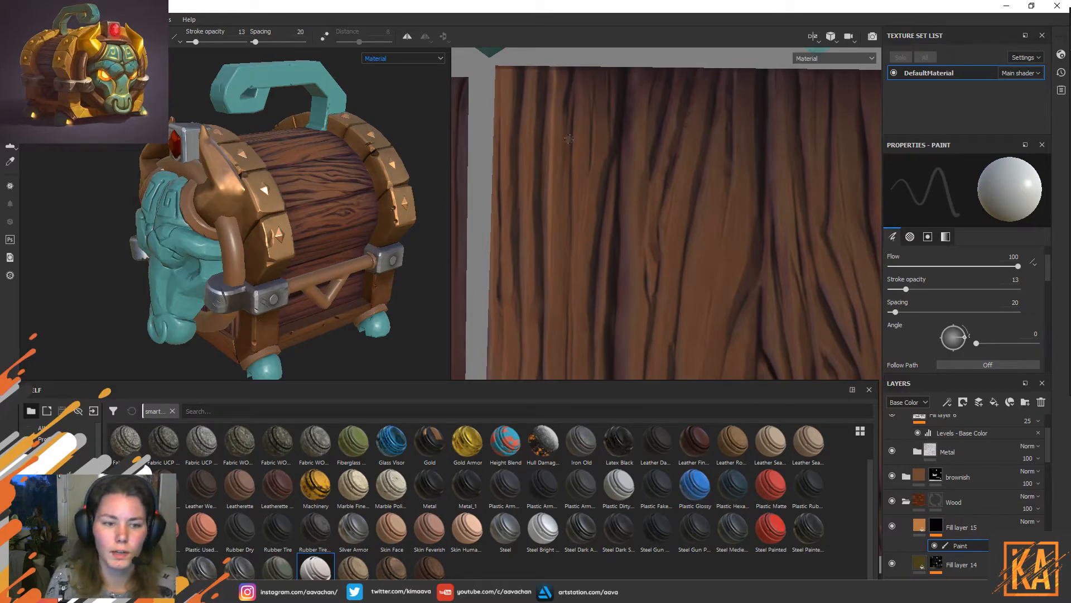
# Strengthen the first plank's grain highlights using a finer brush with stroke opacity 24 and flow 52.
pyautogui.keyDown('alt'); pyautogui.moveTo(559, 126); pyautogui.dragTo(576, 196, button='middle'); pyautogui.keyUp('alt')
pyautogui.moveTo(569, 181)
pyautogui.keyDown('ctrl'); pyautogui.mouseDown(button='right')
pyautogui.moveTo(585, 181)
pyautogui.moveTo(553, 181)
pyautogui.mouseUp(button='right'); pyautogui.keyUp('ctrl')
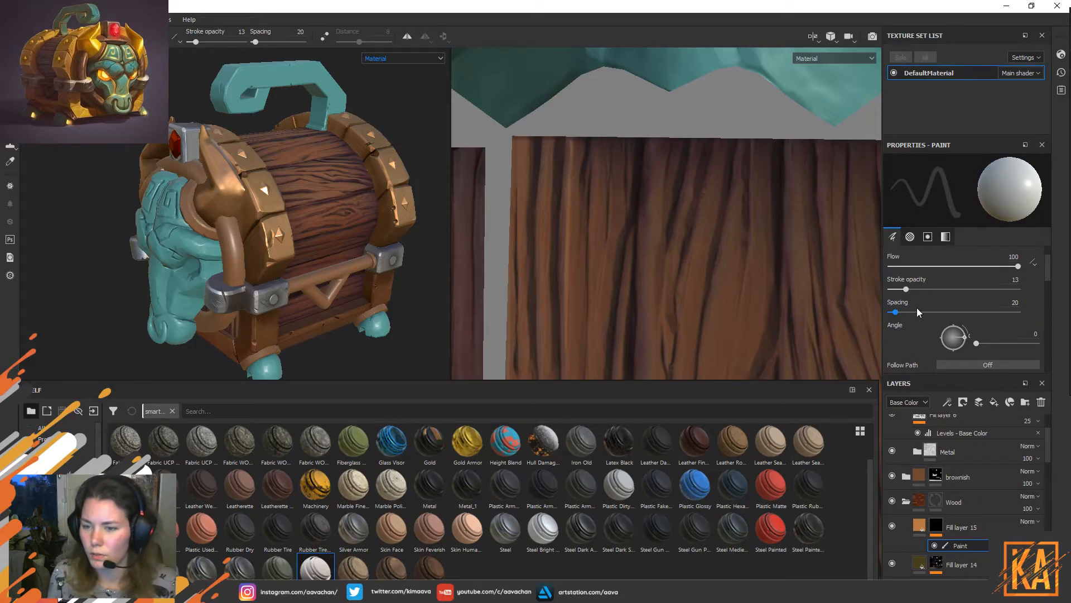
pyautogui.moveTo(907, 289); pyautogui.dragTo(920, 289)
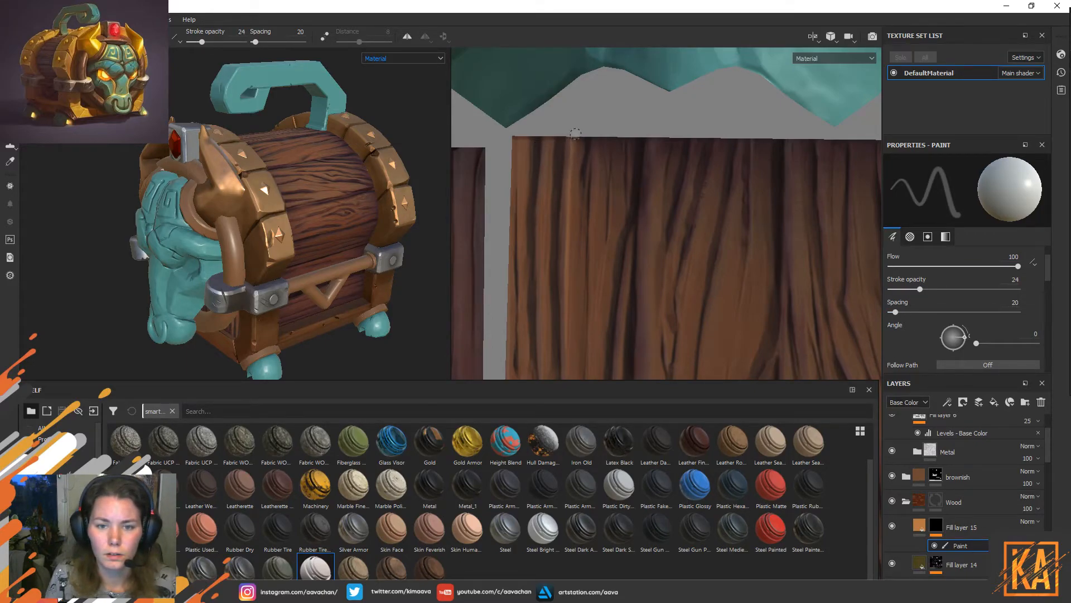
pyautogui.click(955, 266)
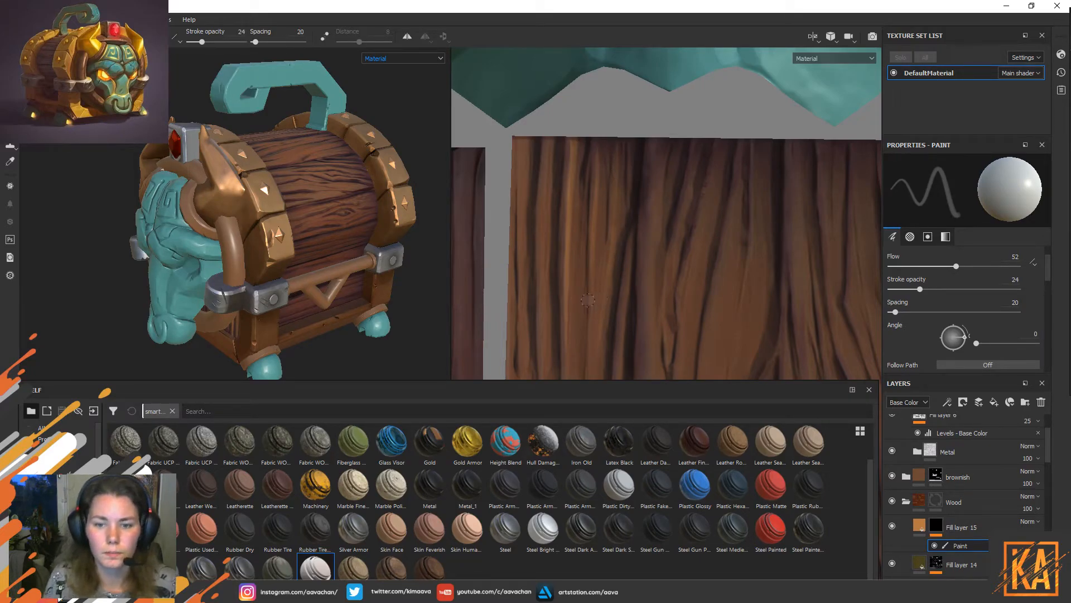
# Inspect the painted grain highlights up close on the chest and look across the remaining planks in the UV layout.
pyautogui.keyDown('alt'); pyautogui.moveTo(598, 299); pyautogui.dragTo(610, 267, button='middle'); pyautogui.keyUp('alt')
pyautogui.keyDown('alt'); pyautogui.moveTo(316, 215); pyautogui.dragTo(279, 212); pyautogui.keyUp('alt')
pyautogui.scroll(6, 279, 212)
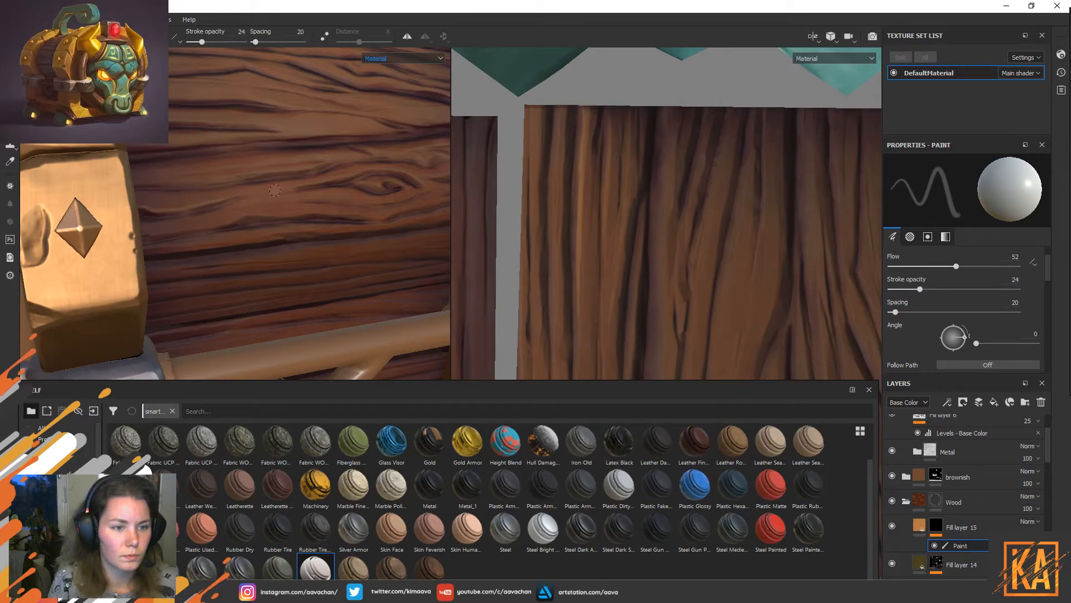
pyautogui.scroll(2, 711, 318)
pyautogui.keyDown('alt'); pyautogui.moveTo(765, 291); pyautogui.dragTo(650, 207, button='right'); pyautogui.keyUp('alt')
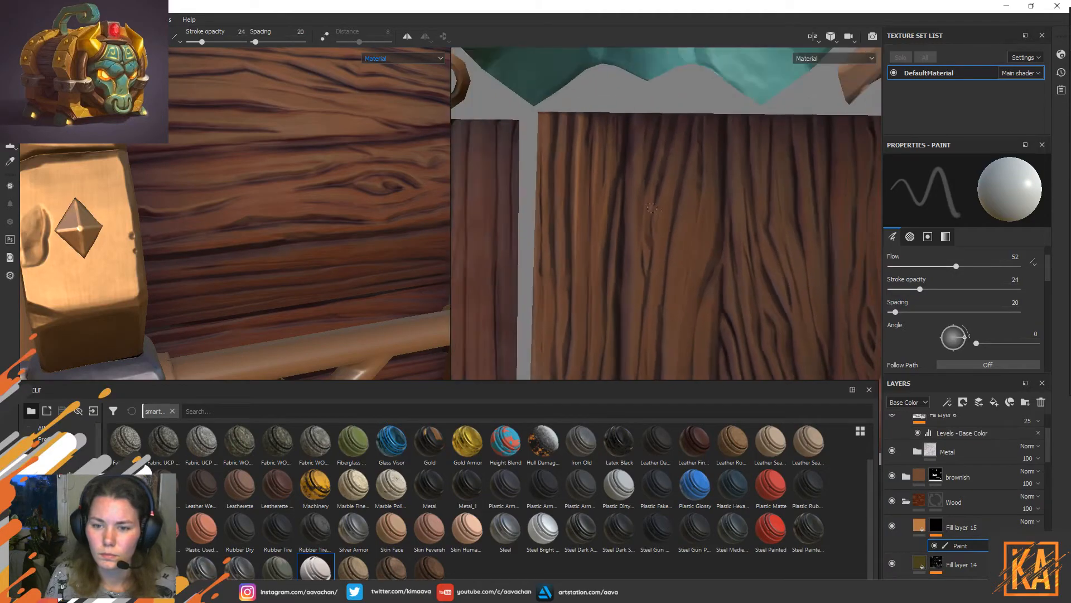
pyautogui.keyDown('alt'); pyautogui.moveTo(678, 288); pyautogui.dragTo(592, 179, button='middle'); pyautogui.keyUp('alt')
pyautogui.keyDown('alt'); pyautogui.moveTo(750, 268); pyautogui.dragTo(572, 207, button='right'); pyautogui.keyUp('alt')
pyautogui.keyDown('alt'); pyautogui.moveTo(572, 208); pyautogui.dragTo(591, 193, button='middle'); pyautogui.keyUp('alt')
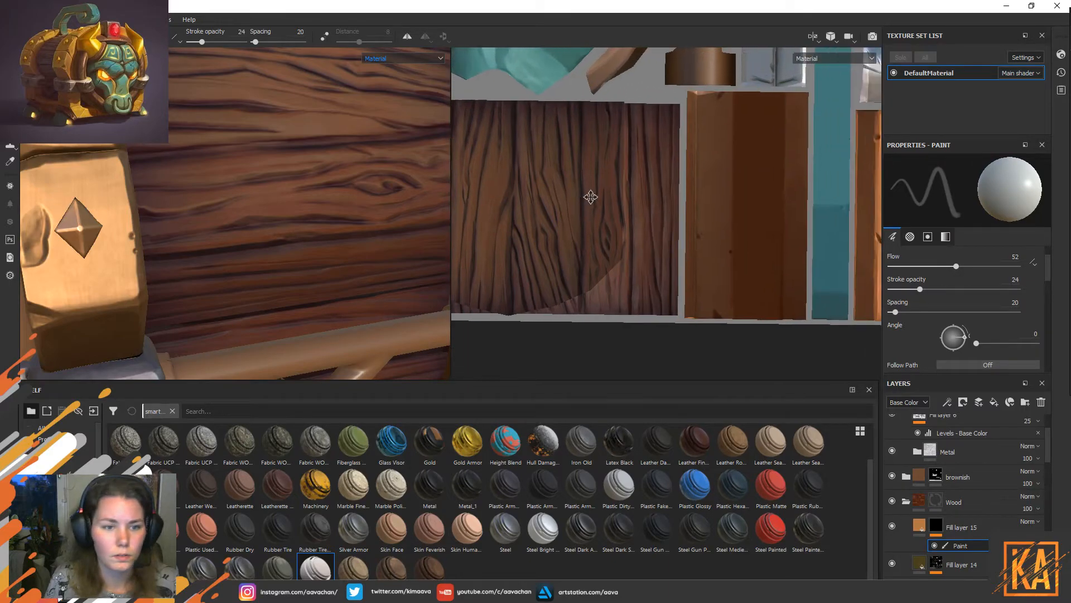
# Paint orange grain highlights along the middle and leftmost planks of the UV layout with stroke opacity 24 and flow 52.
pyautogui.scroll(5, 626, 202)
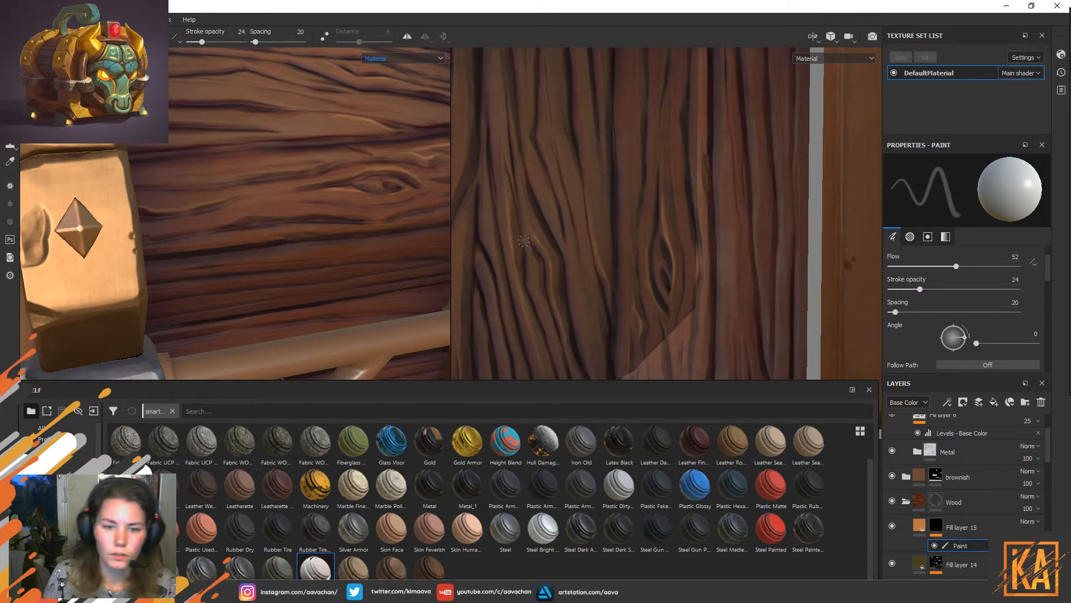
pyautogui.moveTo(633, 84)
pyautogui.mouseDown(button='middle')
pyautogui.moveTo(633, 186)
pyautogui.moveTo(664, 177)
pyautogui.mouseUp(button='middle')
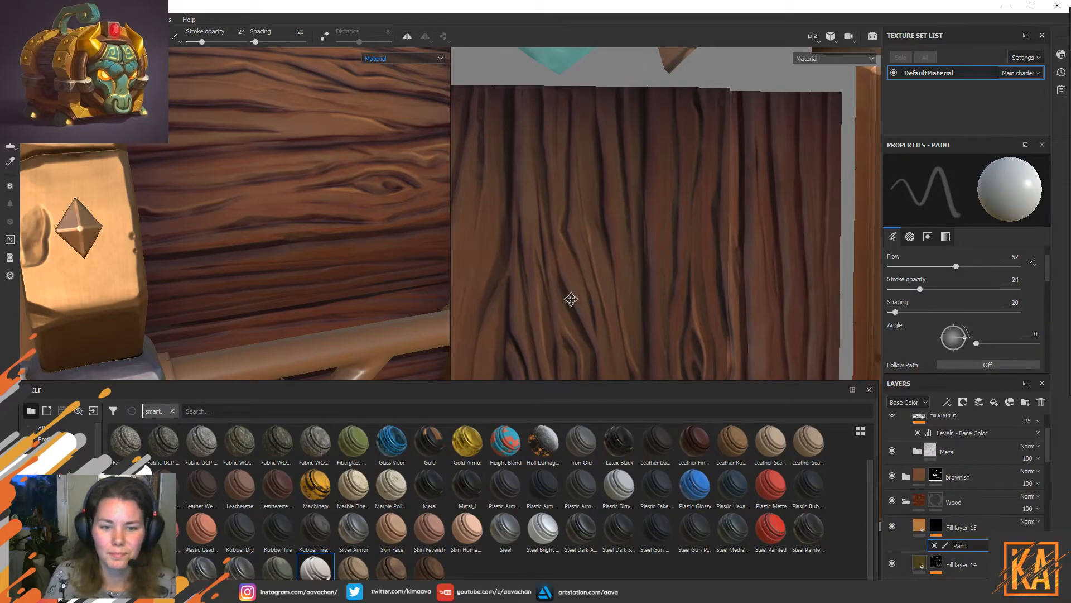
pyautogui.scroll(2, 688, 229)
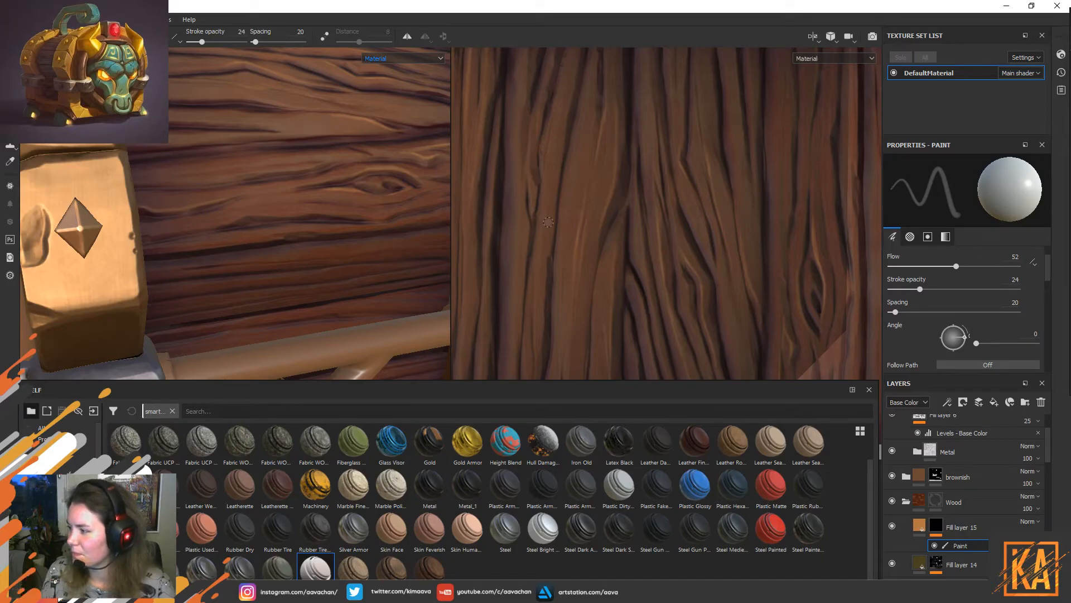
pyautogui.moveTo(579, 279); pyautogui.dragTo(682, 266, button='middle')
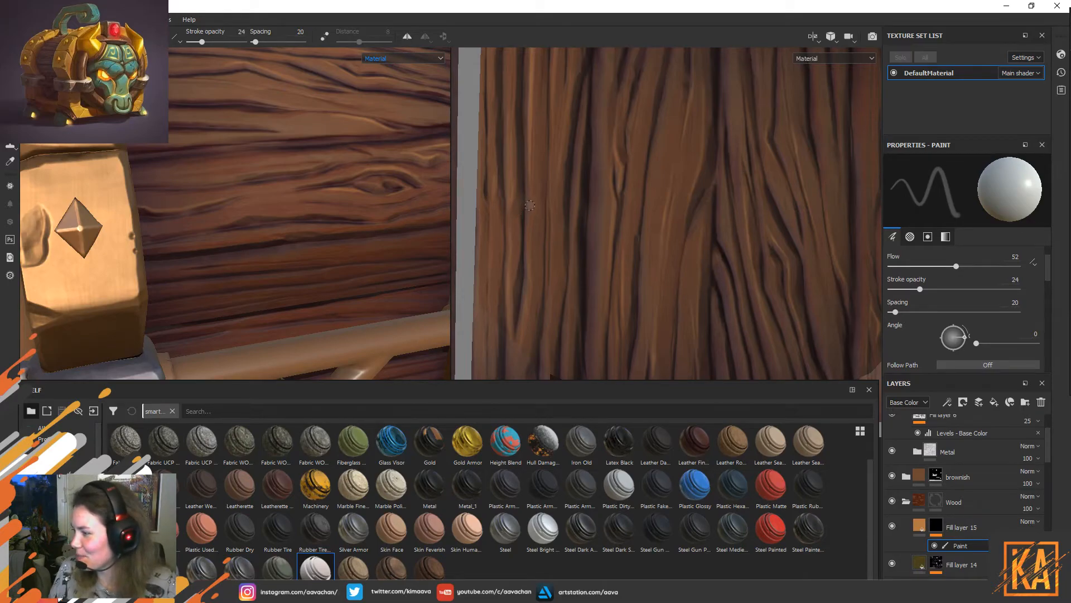
pyautogui.moveTo(529, 157); pyautogui.dragTo(534, 304, button='middle')
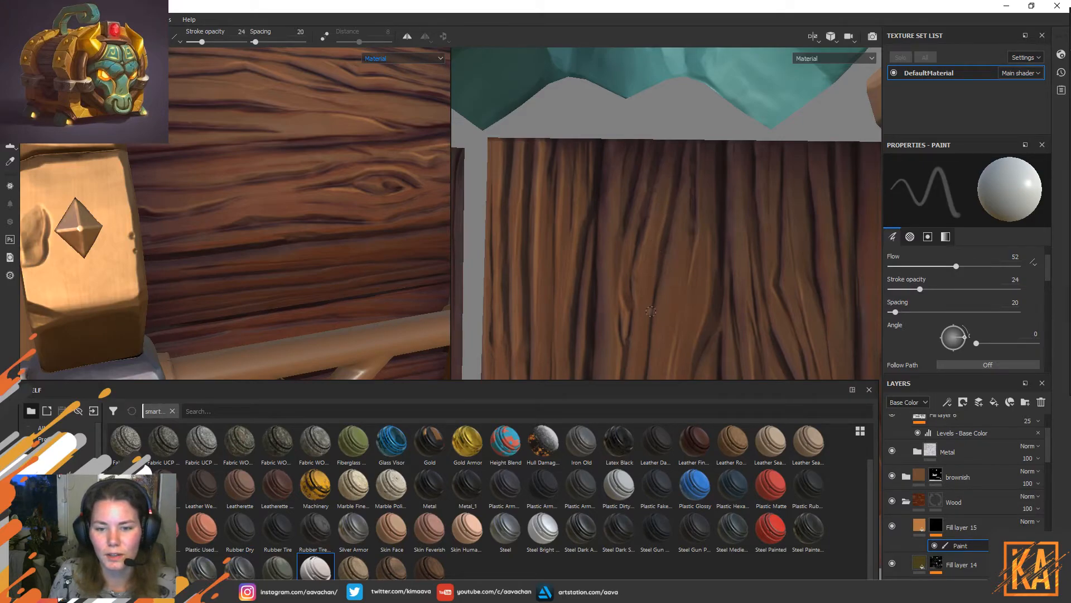
pyautogui.moveTo(642, 317); pyautogui.dragTo(633, 117, button='middle')
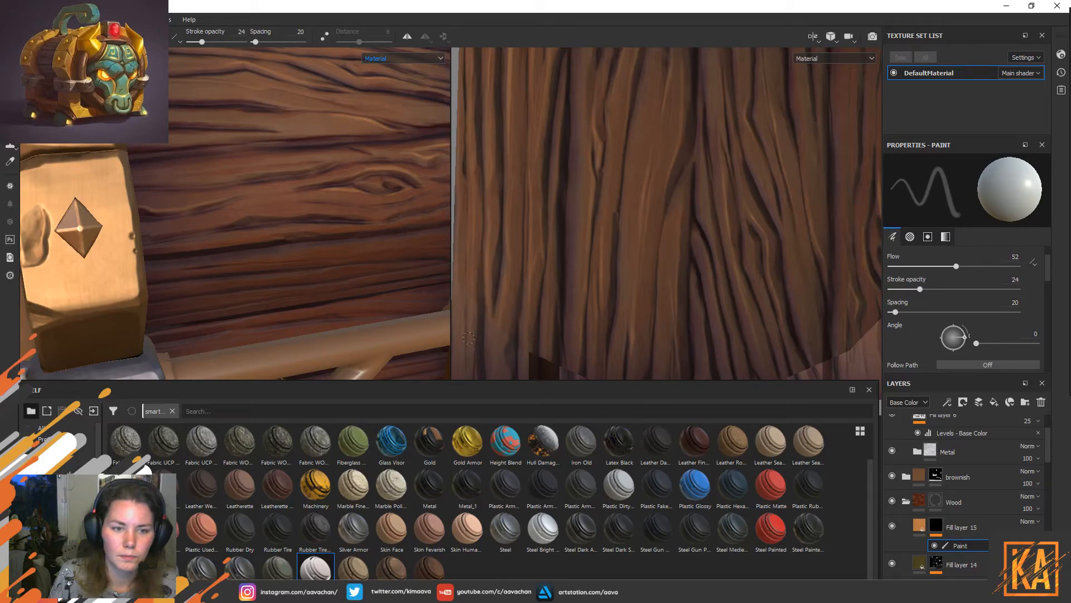
# Continue the orange grain highlights around the knot and onto the rightmost plank of the UV island, undoing the stray last stroke.
pyautogui.keyDown('alt'); pyautogui.moveTo(664, 191); pyautogui.dragTo(512, 315, button='middle'); pyautogui.keyUp('alt')
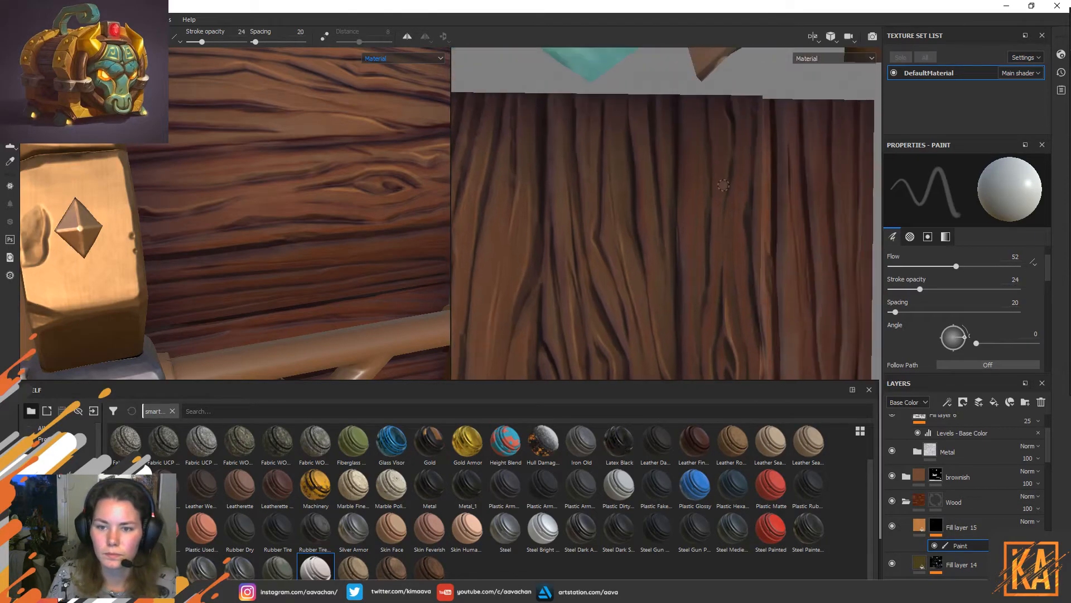
pyautogui.keyDown('alt'); pyautogui.moveTo(708, 168); pyautogui.dragTo(588, 118, button='middle'); pyautogui.keyUp('alt')
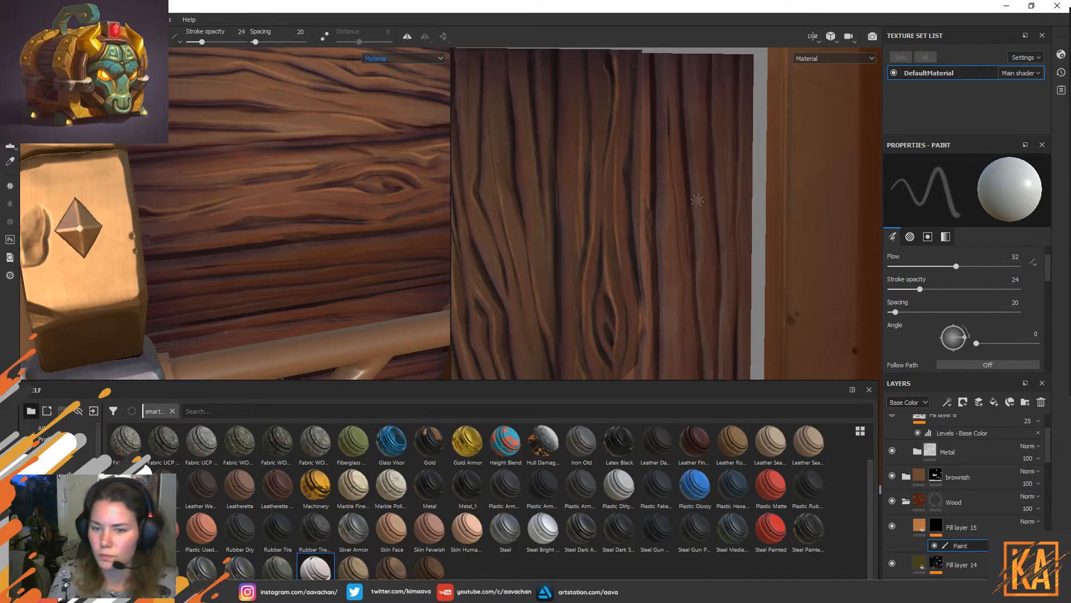
pyautogui.moveTo(691, 204); pyautogui.dragTo(603, 224, button='middle')
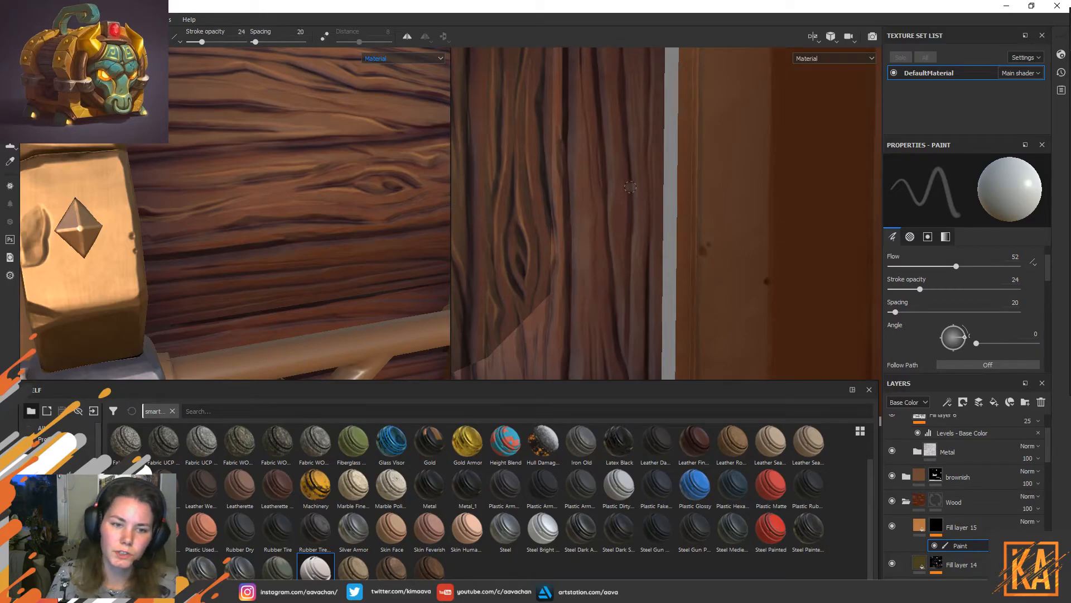
pyautogui.scroll(-3, 630, 187)
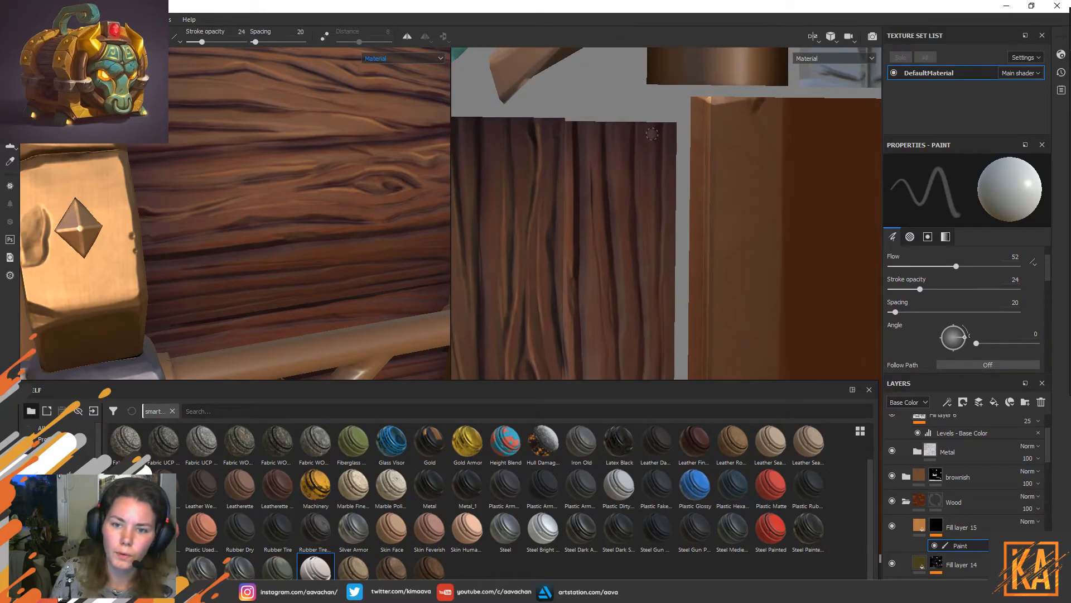
pyautogui.moveTo(652, 135); pyautogui.dragTo(648, 246)
pyautogui.hotkey('ctrl', 'z')
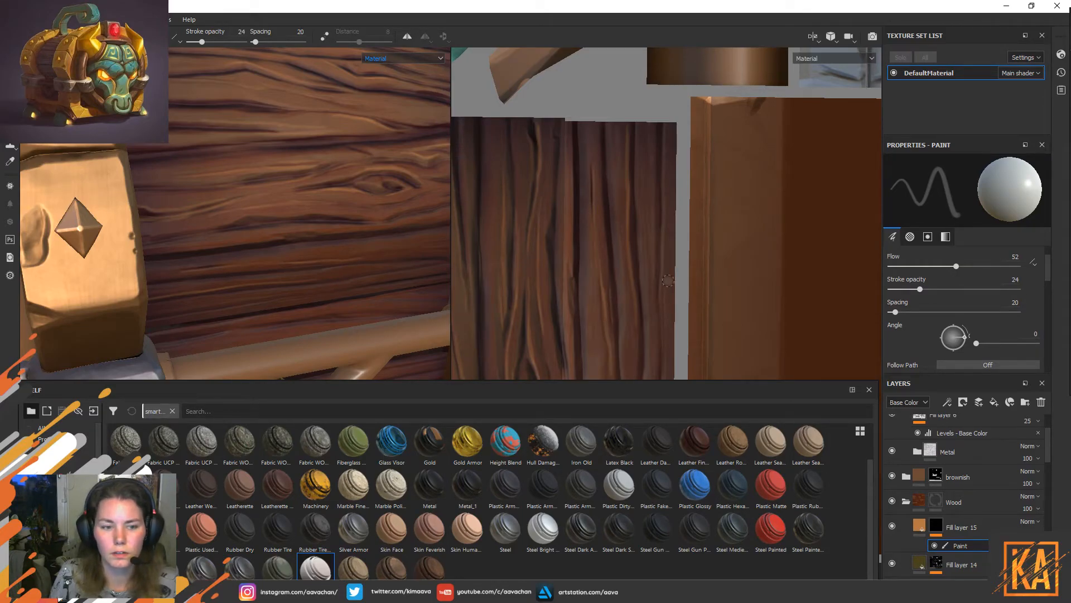
# Paint fainter grain highlights along the rightmost plank with stroke opacity 9.
pyautogui.scroll(2, 676, 274)
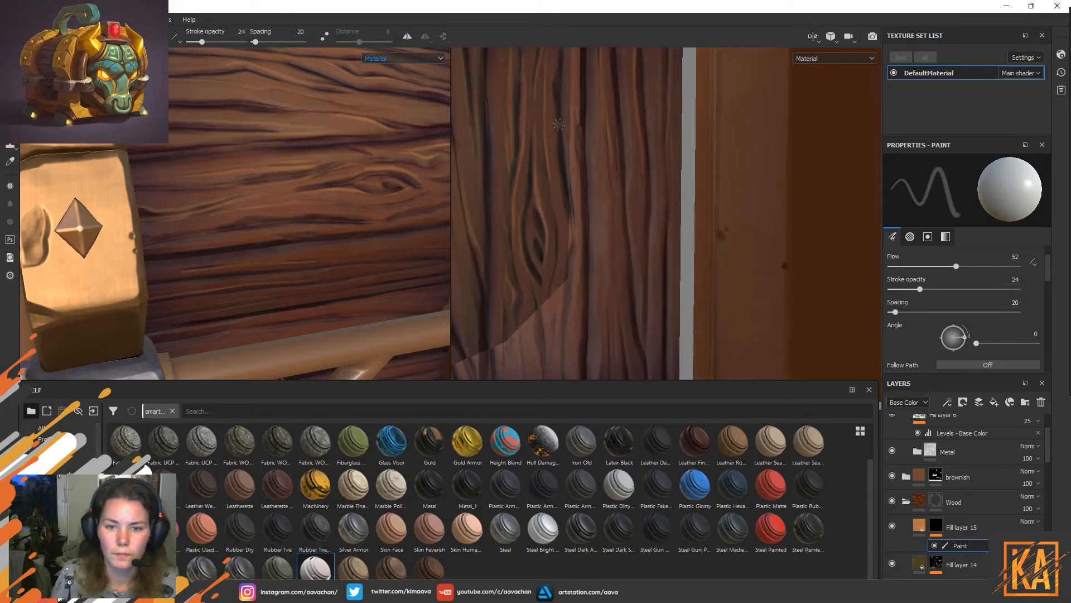
pyautogui.moveTo(920, 289); pyautogui.dragTo(900, 289)
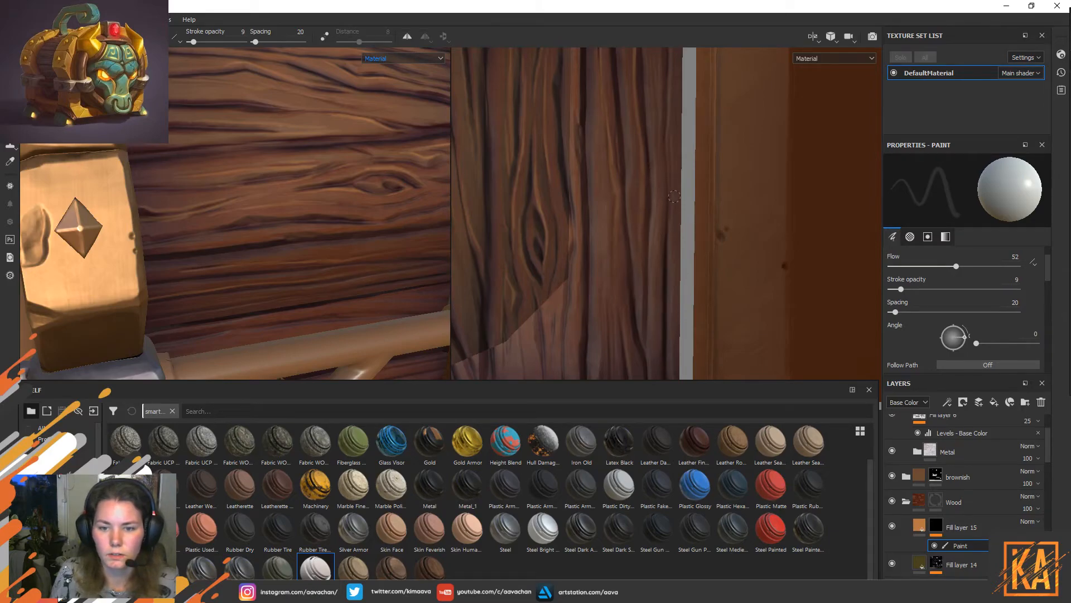
pyautogui.moveTo(664, 215)
pyautogui.keyDown('alt'); pyautogui.mouseDown(button='middle')
pyautogui.moveTo(662, 177)
pyautogui.moveTo(663, 206)
pyautogui.mouseUp(button='middle'); pyautogui.keyUp('alt')
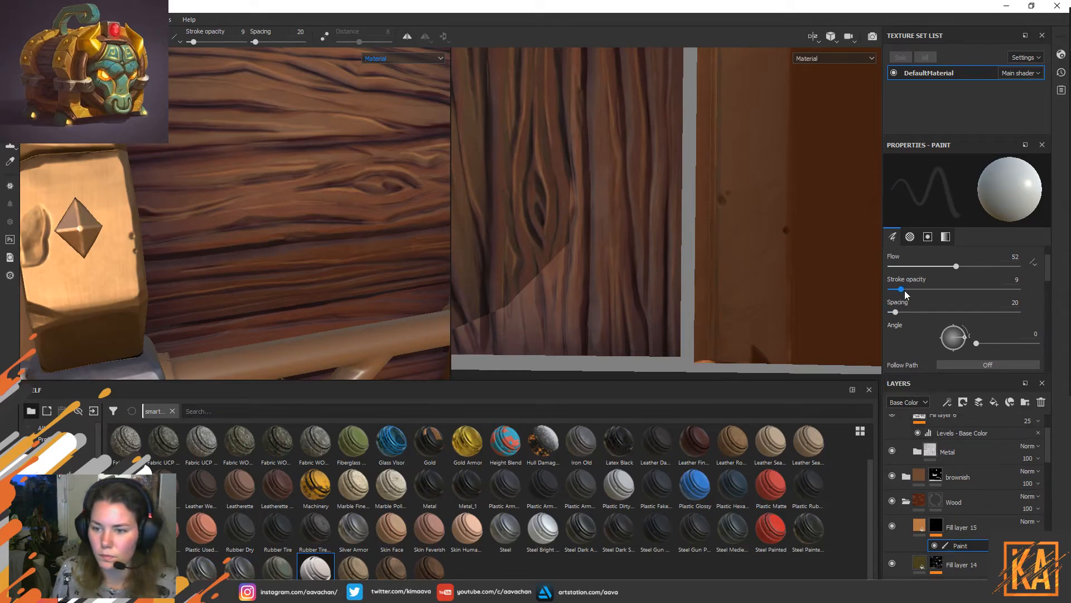
# Accent the grain and knot of the middle planks with brighter strokes at stroke opacity 26.
pyautogui.moveTo(901, 289); pyautogui.dragTo(923, 289)
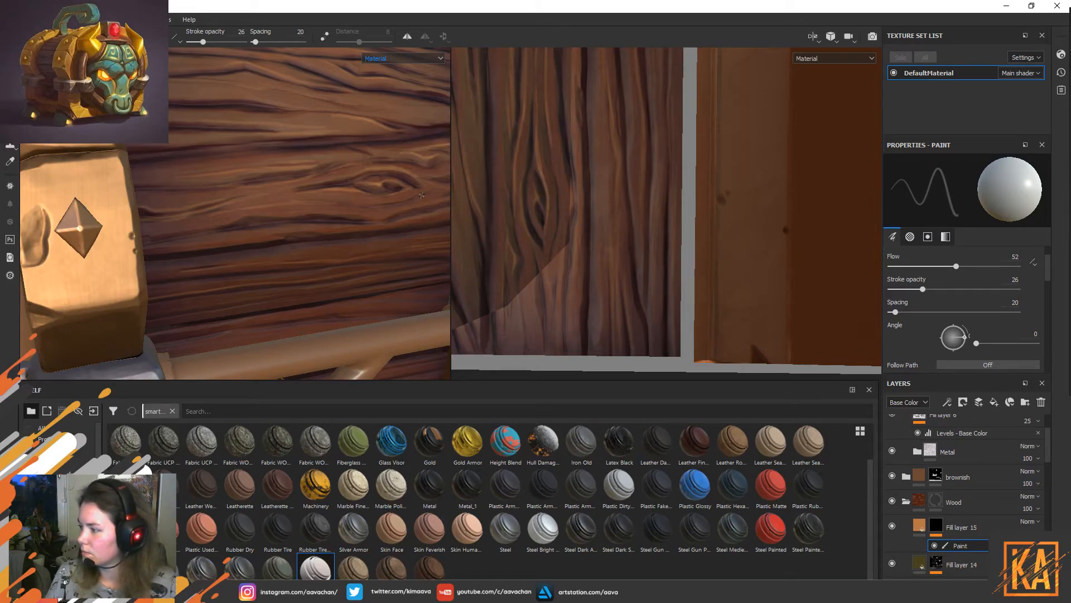
pyautogui.keyDown('alt'); pyautogui.moveTo(338, 212); pyautogui.dragTo(335, 274); pyautogui.keyUp('alt')
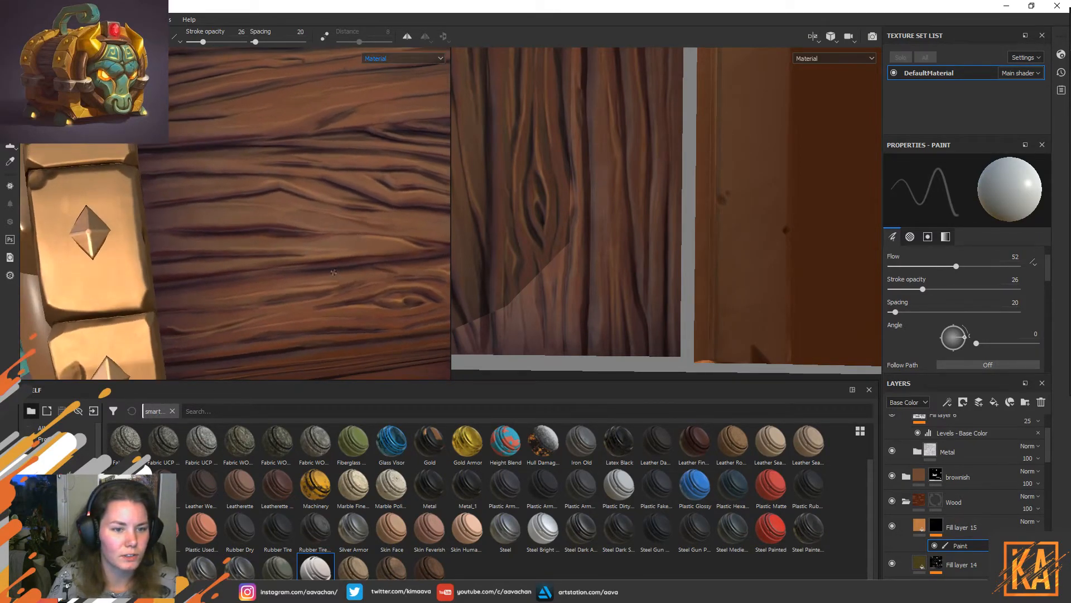
pyautogui.moveTo(463, 190); pyautogui.dragTo(647, 120, button='middle')
pyautogui.scroll(3, 643, 184)
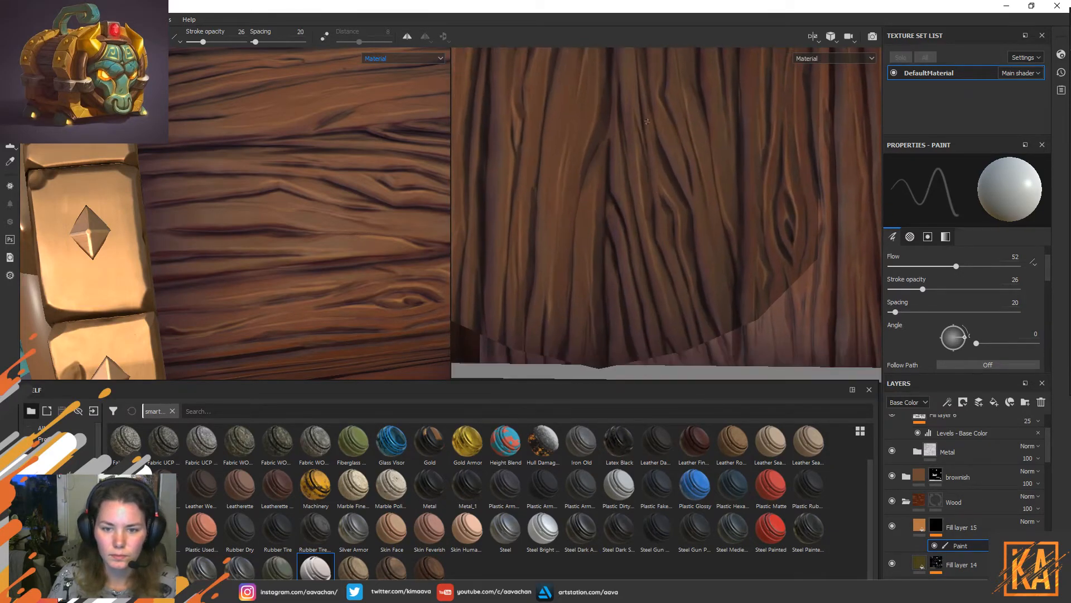
pyautogui.rightClick(619, 231)
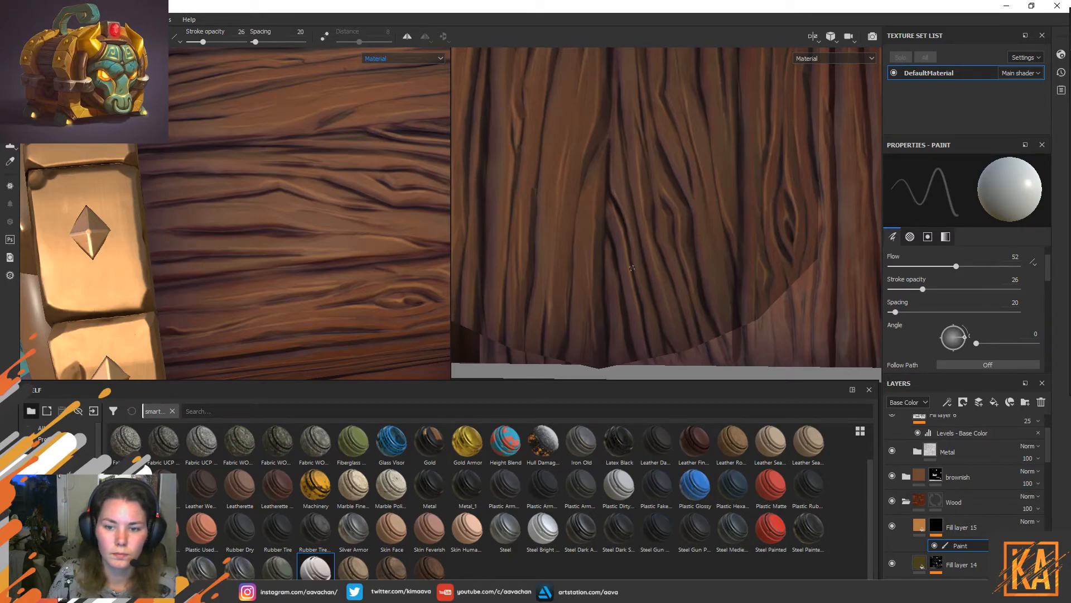
pyautogui.scroll(-5, 668, 222)
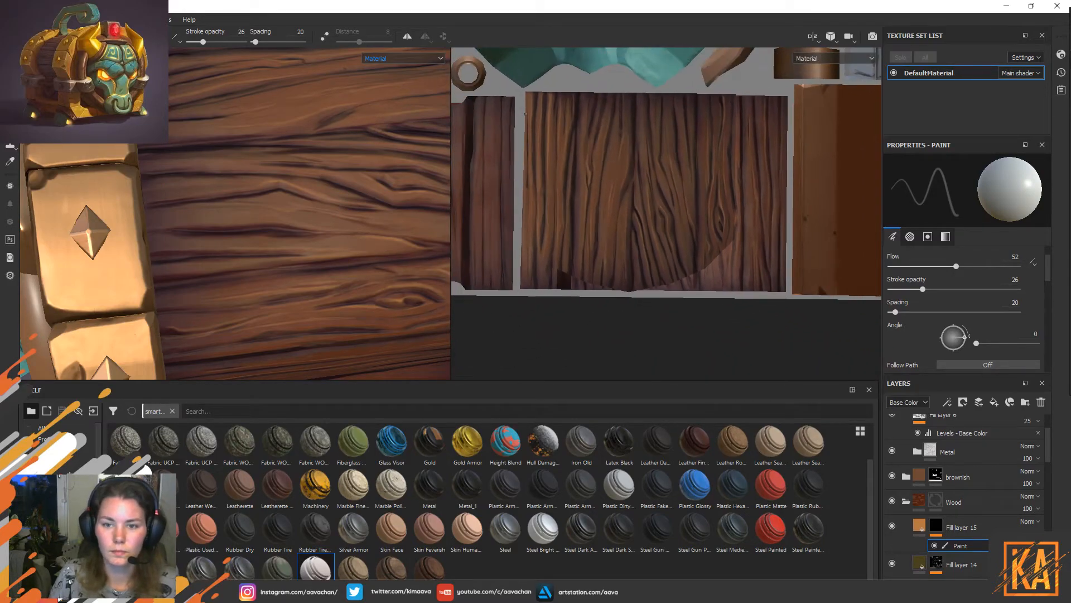
# Shift the base color of Fill layer 15 to a softer orange, RGB about 0.466, 0.223, 0.113.
pyautogui.moveTo(278, 196); pyautogui.dragTo(265, 250, button='middle')
pyautogui.scroll(-4, 266, 249)
pyautogui.scroll(1, 266, 250)
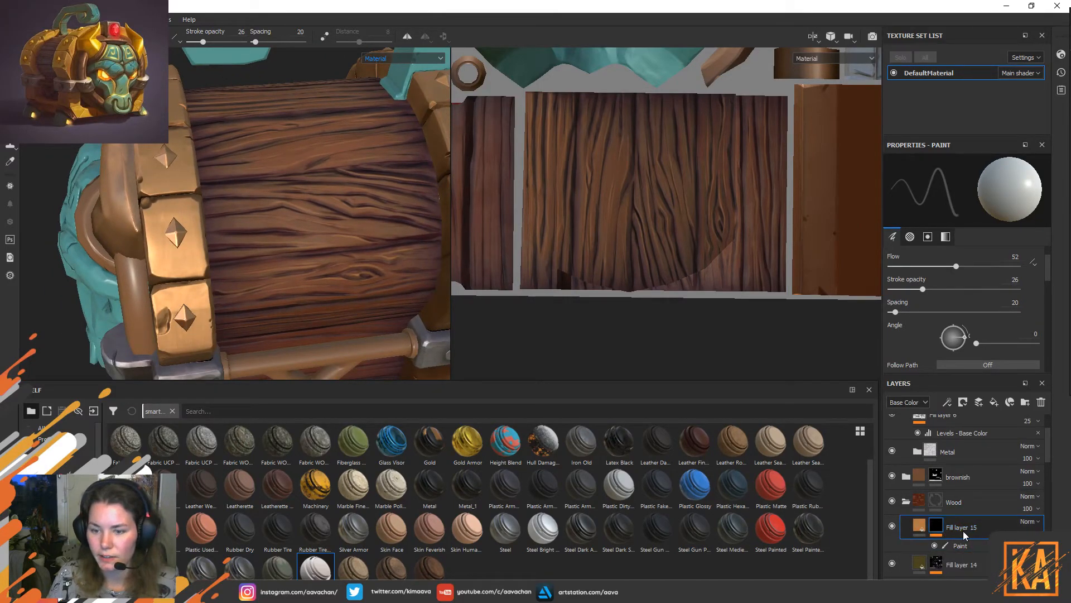
pyautogui.click(917, 530)
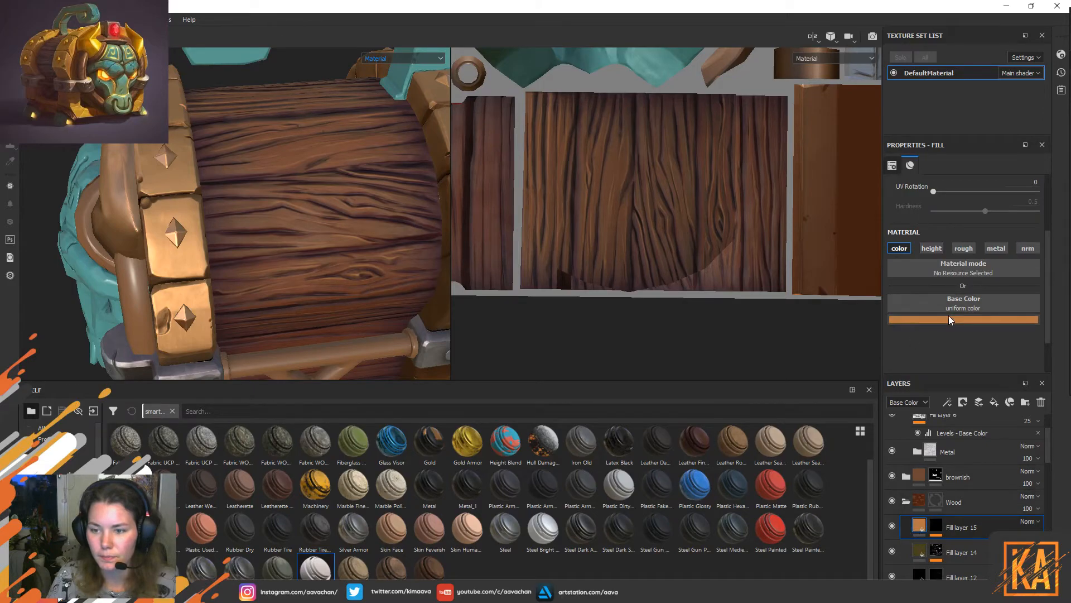
pyautogui.click(951, 318)
pyautogui.moveTo(967, 366)
pyautogui.mouseDown()
pyautogui.moveTo(949, 352)
pyautogui.moveTo(957, 367)
pyautogui.mouseUp()
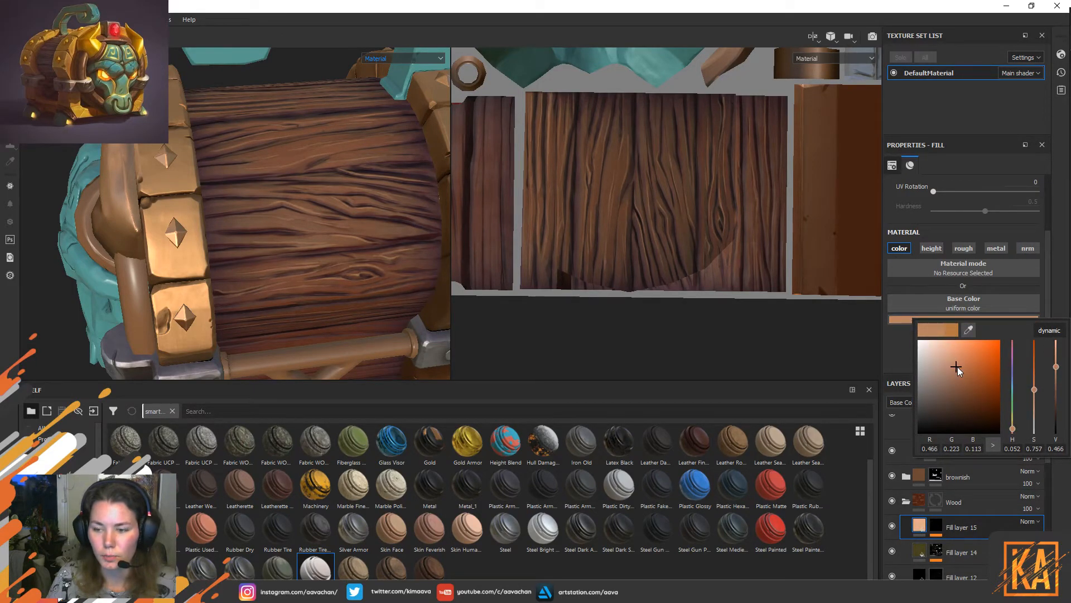
# Add a fill layer directly above Fill layer 14 with only its color channel enabled.
pyautogui.click(961, 552)
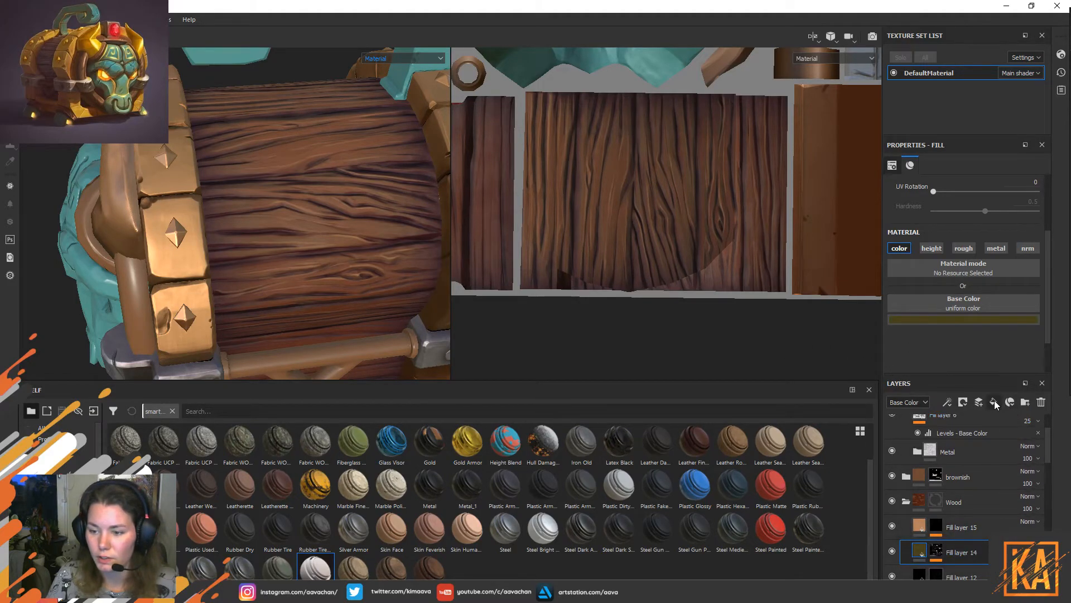
pyautogui.click(994, 402)
pyautogui.click(963, 247)
pyautogui.click(931, 247)
pyautogui.click(996, 248)
pyautogui.click(1028, 248)
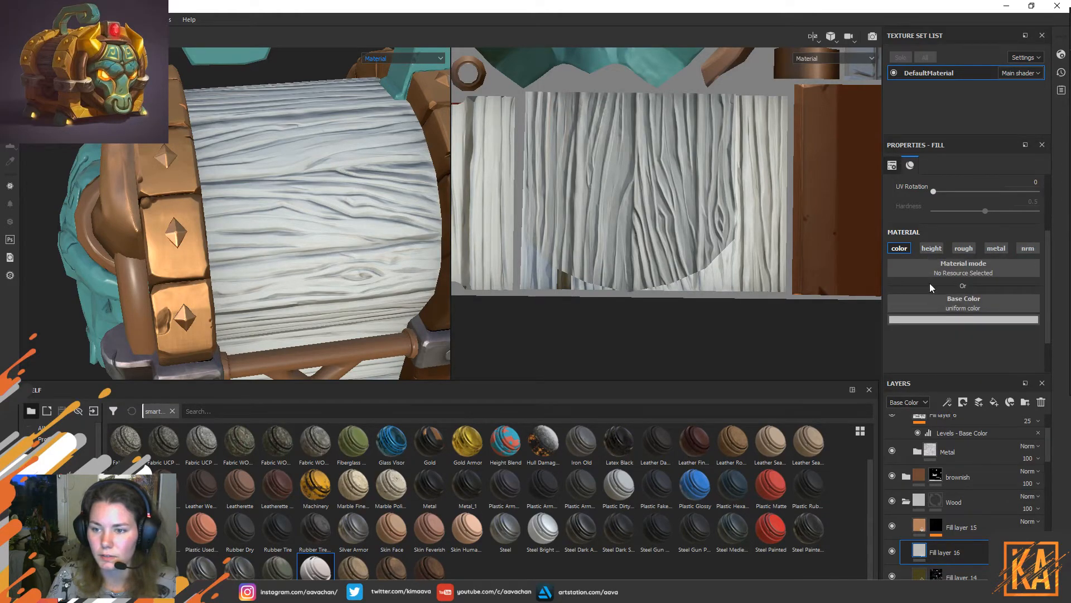
# Set the new fill layer's base color to a warm brown, RGB about 0.258, 0.136, 0.056.
pyautogui.click(948, 318)
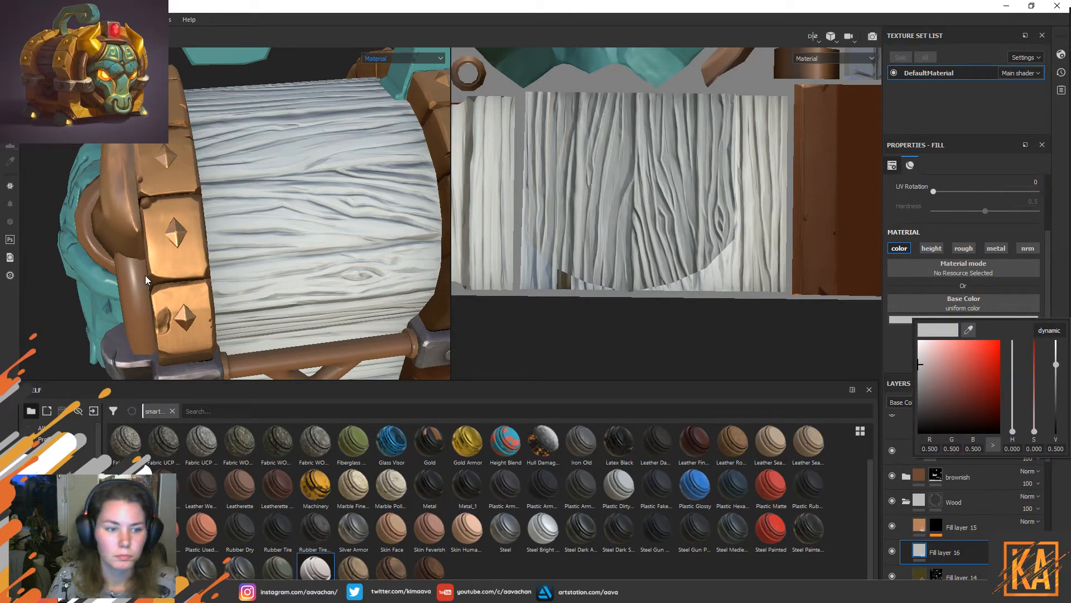
pyautogui.moveTo(1012, 430)
pyautogui.mouseDown()
pyautogui.moveTo(1013, 416)
pyautogui.moveTo(1013, 427)
pyautogui.mouseUp()
pyautogui.moveTo(949, 366)
pyautogui.mouseDown()
pyautogui.moveTo(965, 356)
pyautogui.moveTo(959, 382)
pyautogui.mouseUp()
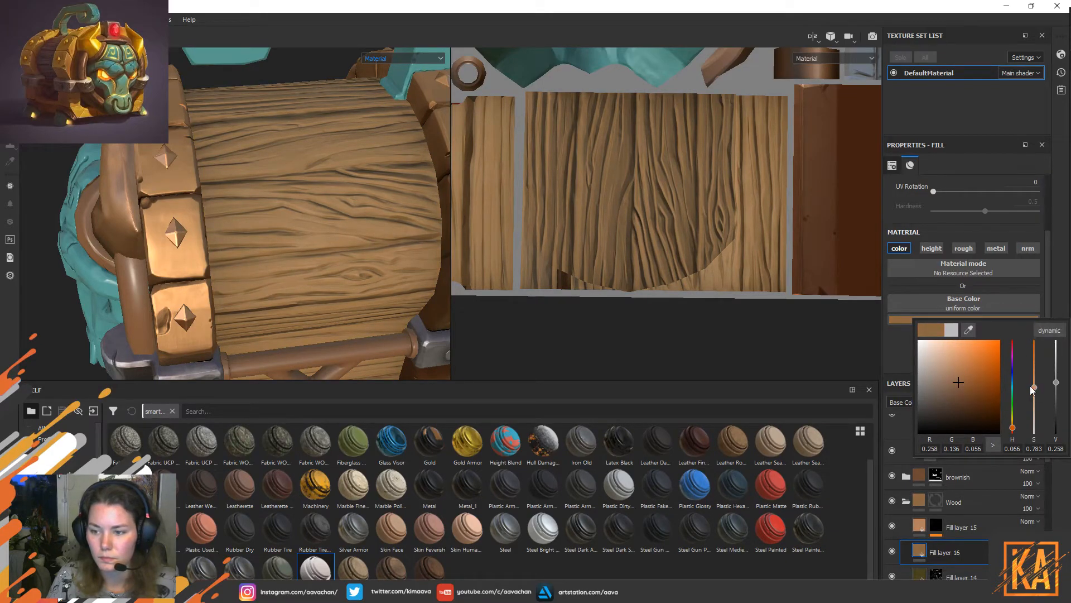
pyautogui.moveTo(1033, 386); pyautogui.dragTo(1036, 385)
# Add a black mask with a paint effect to the new brown fill layer.
pyautogui.click(923, 553)
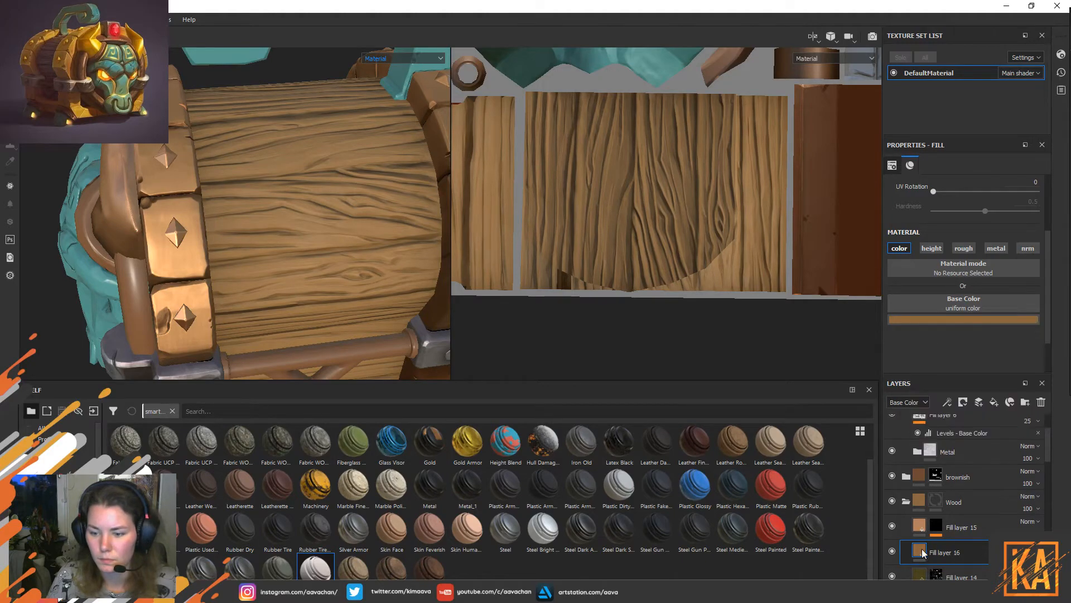
pyautogui.rightClick(924, 553)
pyautogui.click(958, 291)
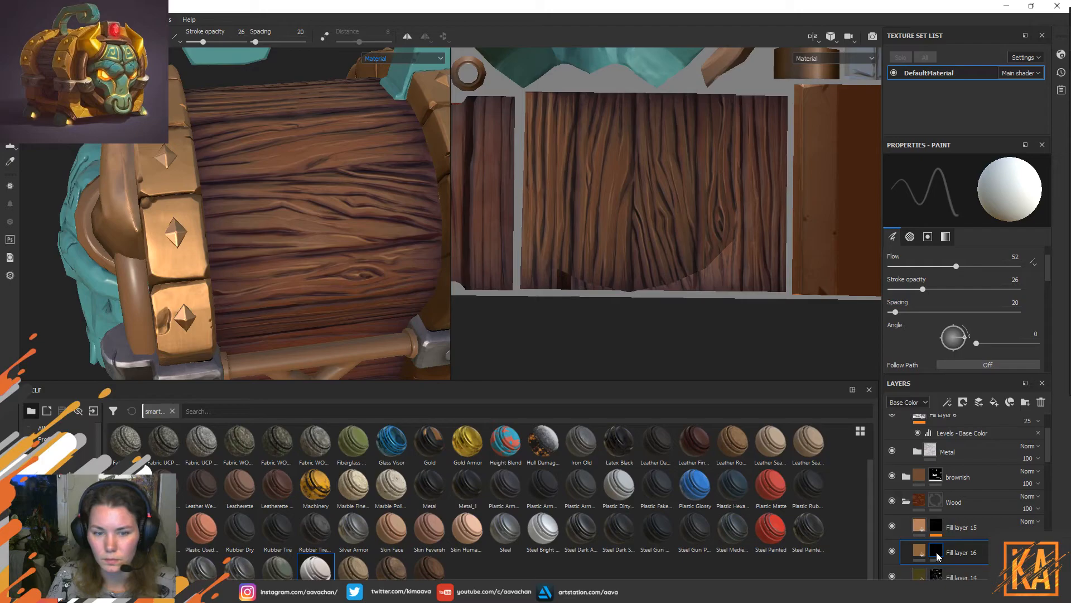
pyautogui.rightClick(938, 554)
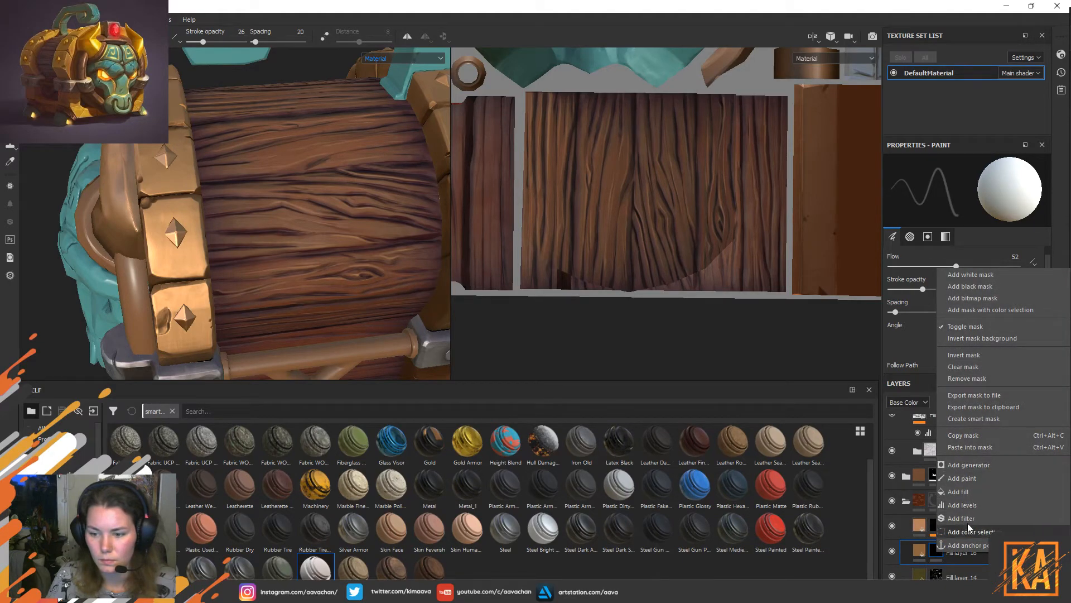
pyautogui.click(965, 477)
pyautogui.scroll(-3, 971, 509)
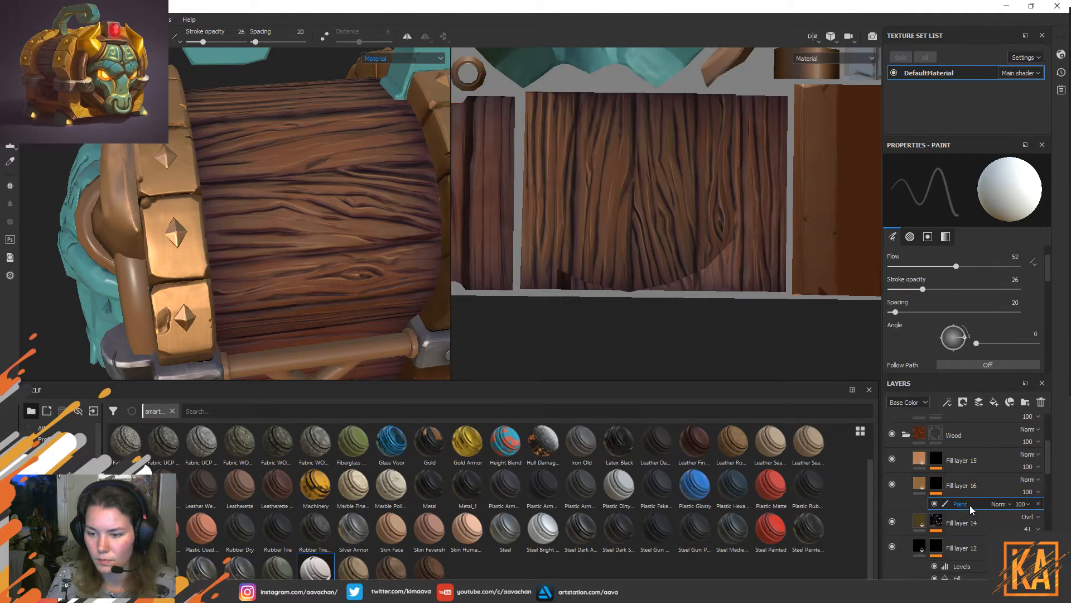
# Set the brush's stroke opacity to 7 and softly paint warm brown variation over the side planks through the Fill layer 16 mask.
pyautogui.moveTo(287, 234)
pyautogui.keyDown('alt'); pyautogui.mouseDown()
pyautogui.moveTo(306, 243)
pyautogui.moveTo(294, 240)
pyautogui.mouseUp(); pyautogui.keyUp('alt')
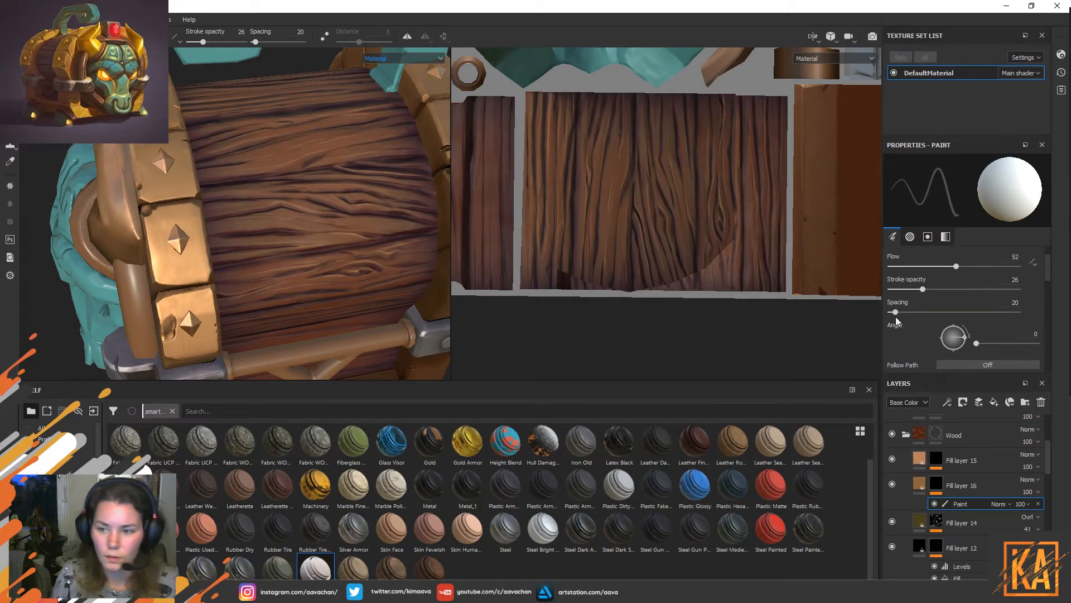
pyautogui.moveTo(922, 289); pyautogui.dragTo(897, 289)
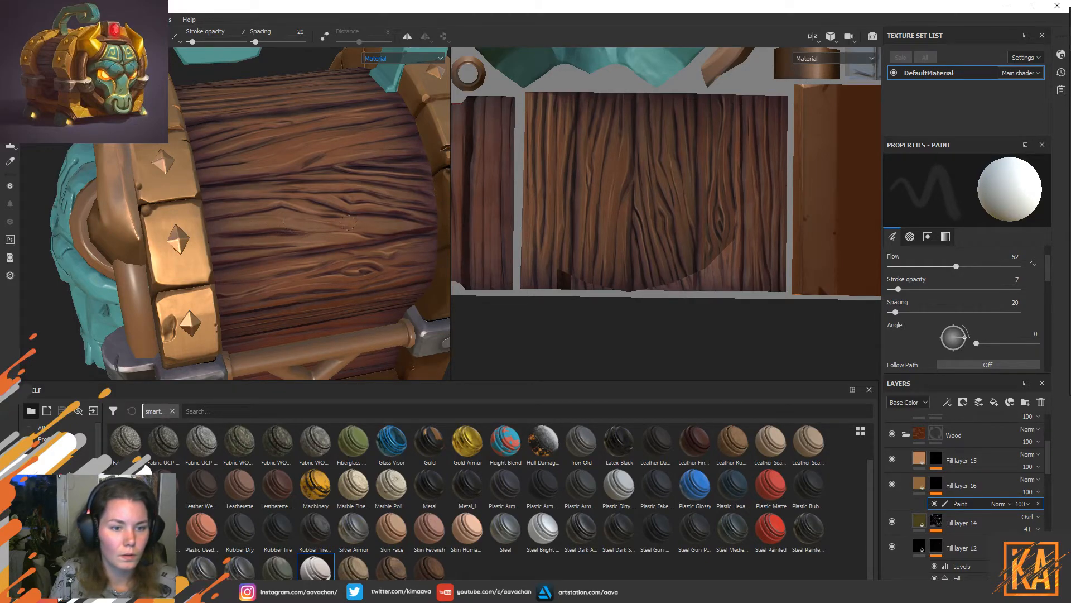
pyautogui.keyDown('alt'); pyautogui.moveTo(351, 320); pyautogui.dragTo(335, 267); pyautogui.keyUp('alt')
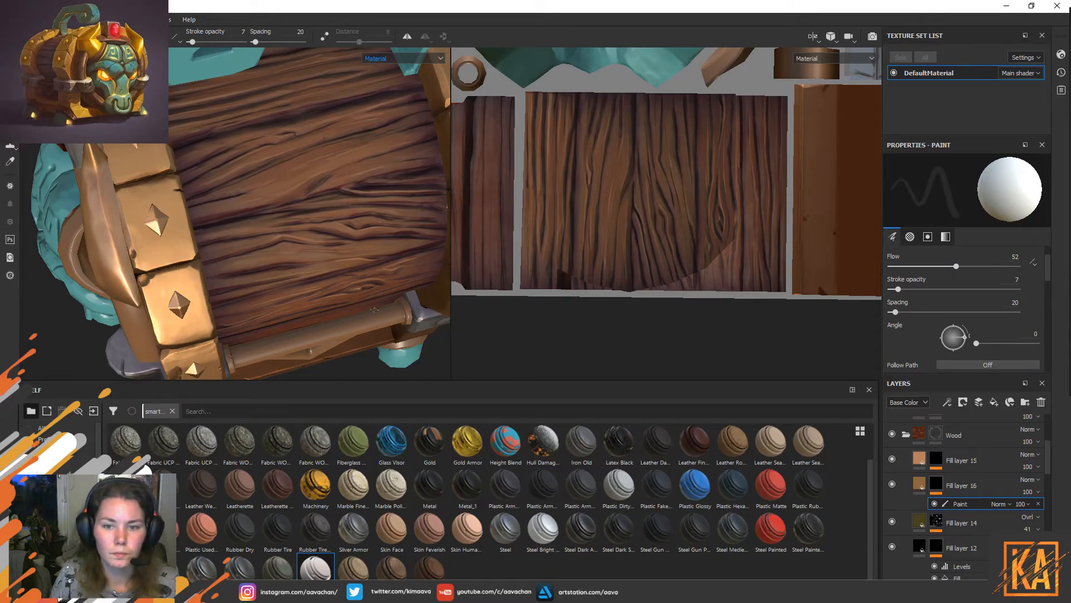
pyautogui.keyDown('alt'); pyautogui.moveTo(326, 307); pyautogui.dragTo(316, 184); pyautogui.keyUp('alt')
pyautogui.keyDown('alt'); pyautogui.moveTo(328, 333); pyautogui.dragTo(323, 252, button='middle'); pyautogui.keyUp('alt')
pyautogui.keyDown('alt'); pyautogui.moveTo(299, 320); pyautogui.dragTo(326, 255, button='middle'); pyautogui.keyUp('alt')
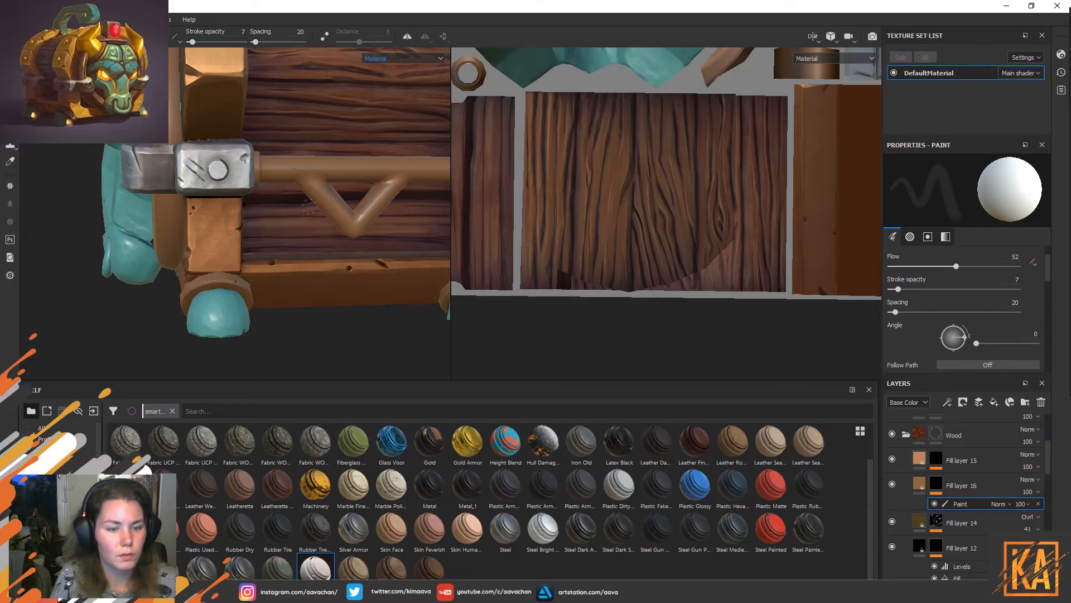
pyautogui.keyDown('alt'); pyautogui.moveTo(378, 213); pyautogui.dragTo(318, 199, button='middle'); pyautogui.keyUp('alt')
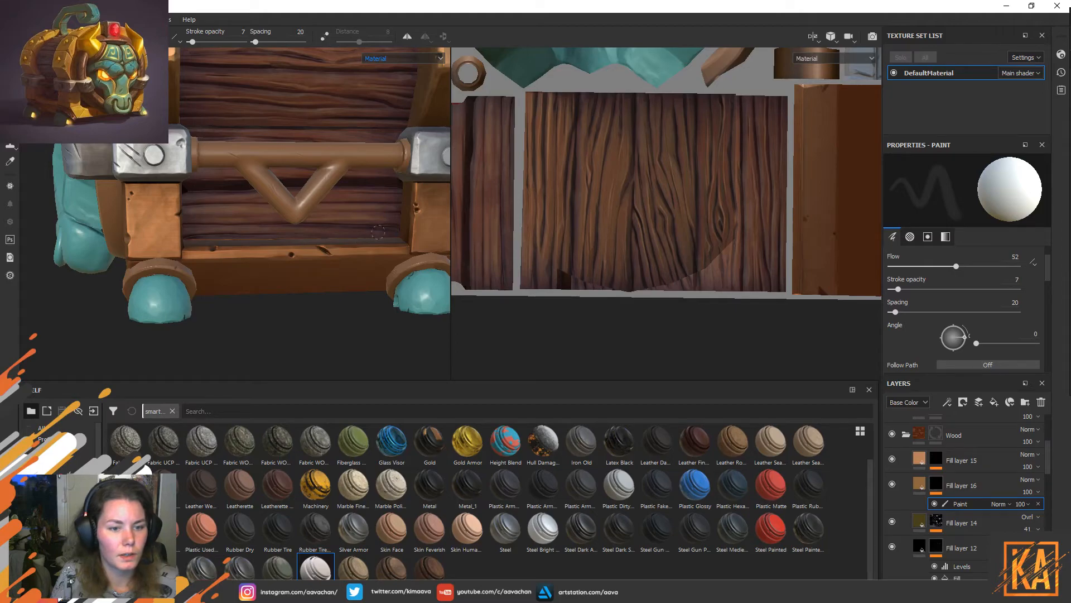
# Brush more warm brown variation onto the large plank panel in the UV view, raising the stroke opacity to 10.
pyautogui.keyDown('alt'); pyautogui.moveTo(396, 235); pyautogui.dragTo(273, 190); pyautogui.keyUp('alt')
pyautogui.keyDown('alt'); pyautogui.moveTo(274, 190); pyautogui.dragTo(122, 163, button='right'); pyautogui.keyUp('alt')
pyautogui.keyDown('alt'); pyautogui.moveTo(316, 222); pyautogui.dragTo(129, 241); pyautogui.keyUp('alt')
pyautogui.keyDown('alt'); pyautogui.moveTo(357, 224); pyautogui.dragTo(223, 244); pyautogui.keyUp('alt')
pyautogui.keyDown('alt'); pyautogui.moveTo(223, 244); pyautogui.dragTo(282, 324, button='right'); pyautogui.keyUp('alt')
pyautogui.moveTo(584, 193)
pyautogui.keyDown('alt'); pyautogui.mouseDown(button='middle')
pyautogui.moveTo(650, 189)
pyautogui.moveTo(578, 200)
pyautogui.mouseUp(button='middle'); pyautogui.keyUp('alt')
pyautogui.keyDown('alt'); pyautogui.moveTo(628, 165); pyautogui.dragTo(672, 232, button='right'); pyautogui.keyUp('alt')
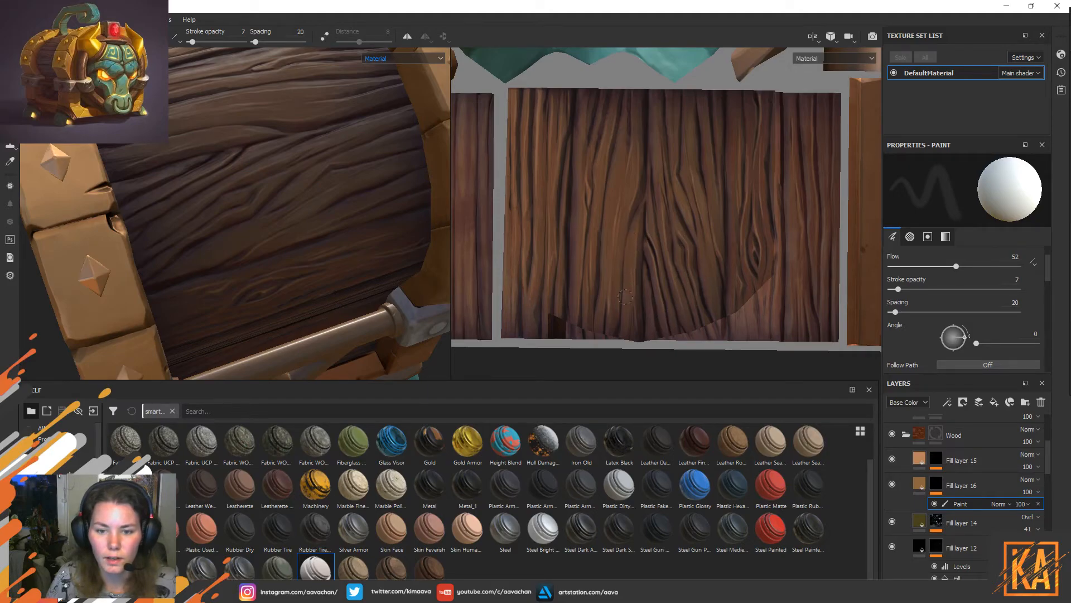
pyautogui.moveTo(897, 289); pyautogui.dragTo(902, 289)
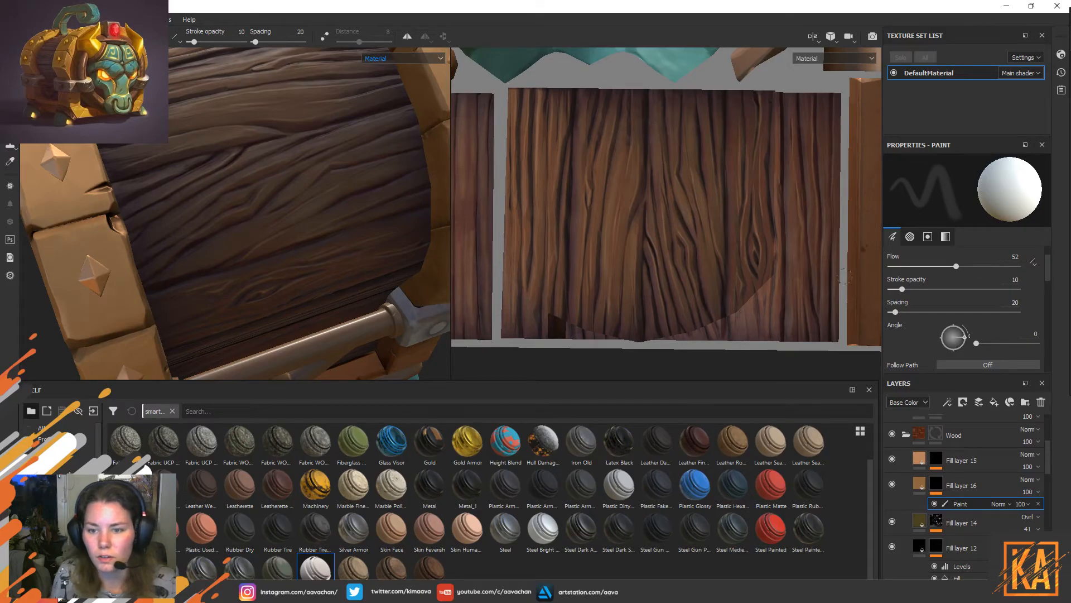
# Shift the base color of Fill layer 16 to a lighter, redder orange.
pyautogui.click(921, 491)
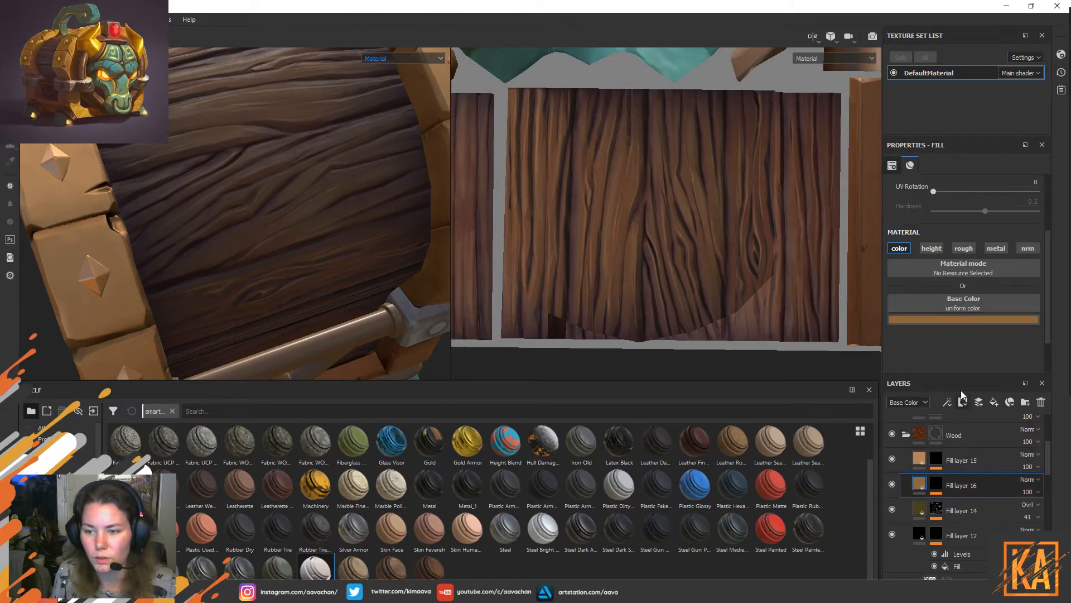
pyautogui.click(961, 320)
pyautogui.moveTo(1013, 426); pyautogui.dragTo(1014, 434)
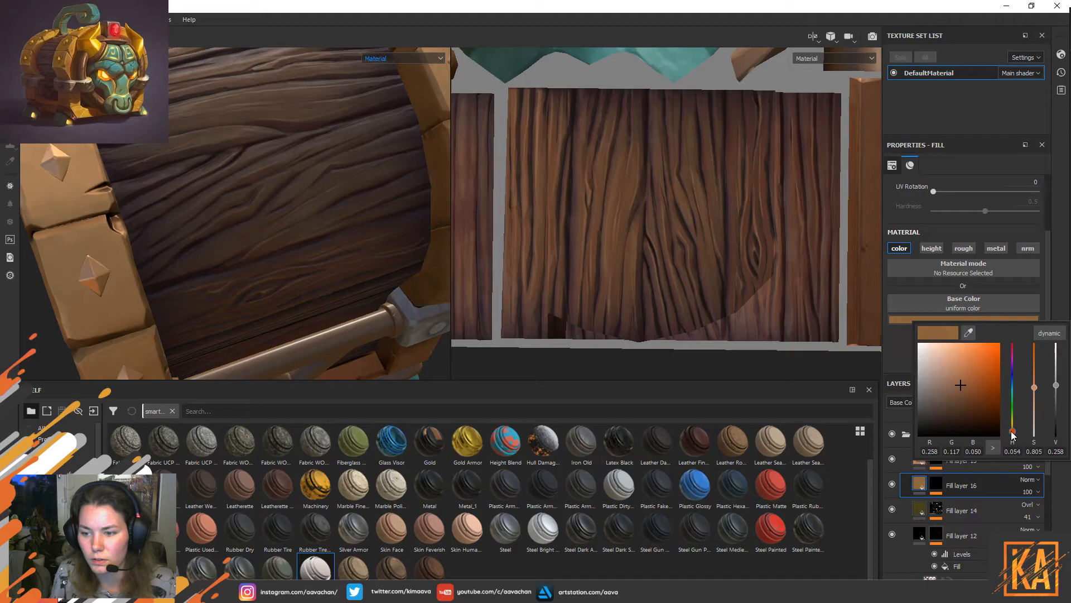
pyautogui.moveTo(959, 380); pyautogui.dragTo(962, 368)
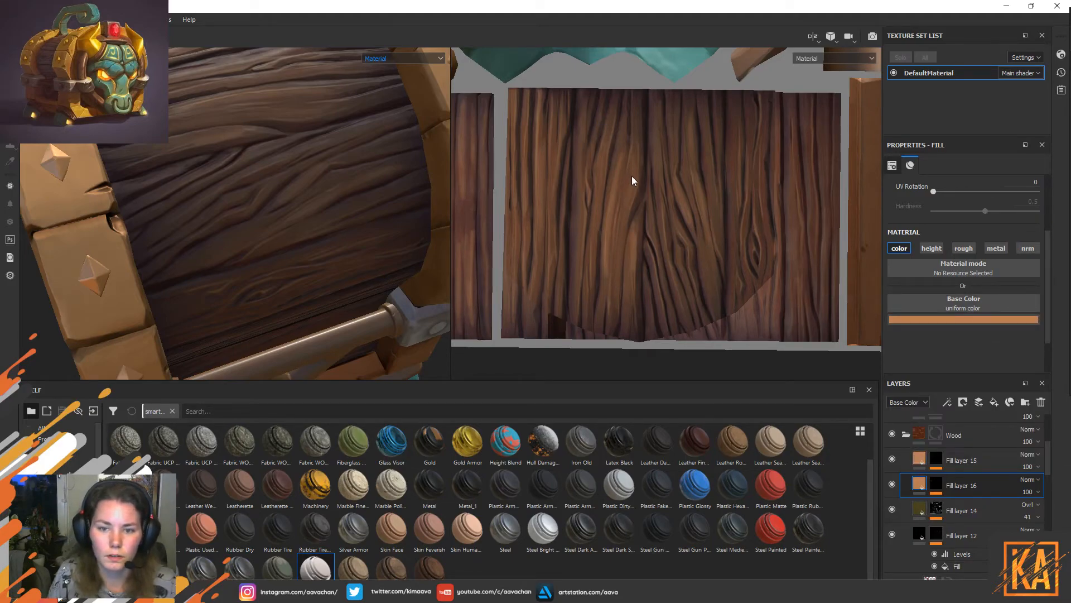
# Reselect the mask's paint effect on Fill layer 16 and paint subtle orange variation on the planks, lowering stroke opacity to 6 and 4.
pyautogui.click(936, 483)
pyautogui.click(962, 504)
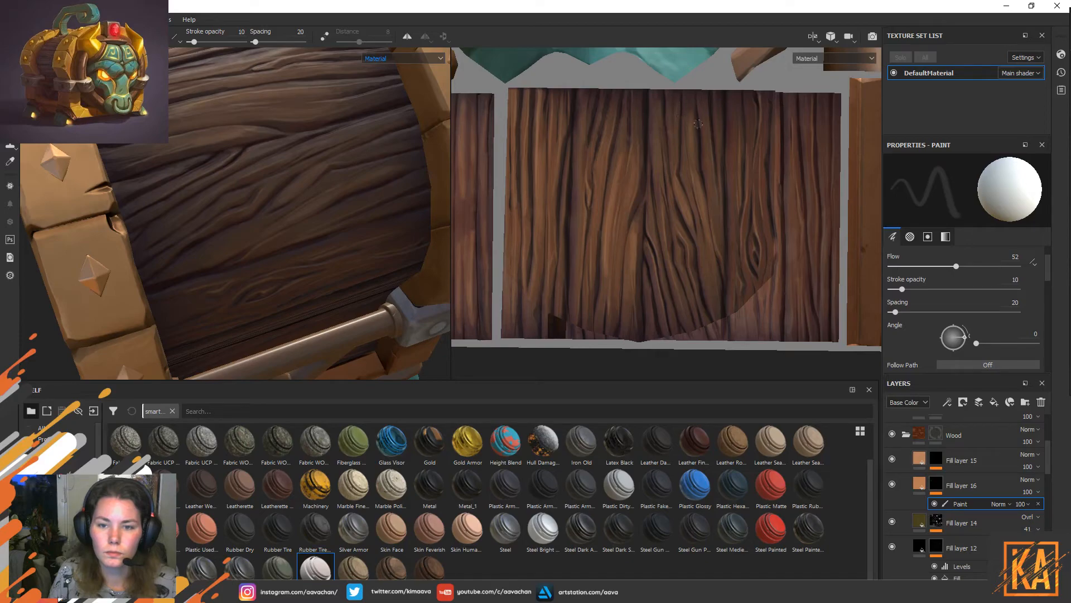
pyautogui.click(896, 288)
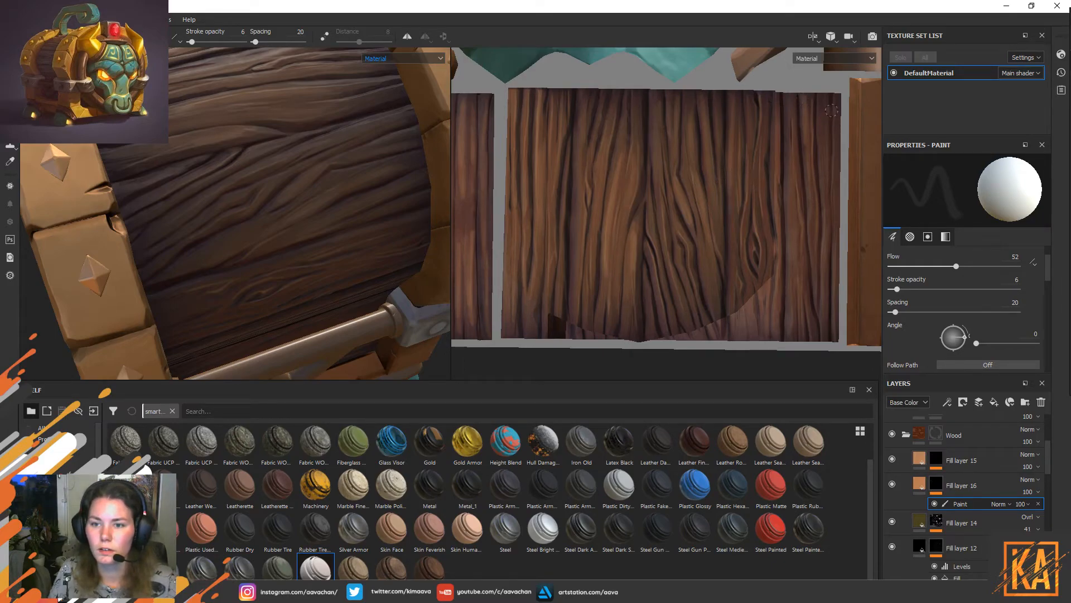
pyautogui.keyDown('ctrl'); pyautogui.moveTo(812, 107); pyautogui.dragTo(805, 110); pyautogui.keyUp('ctrl')
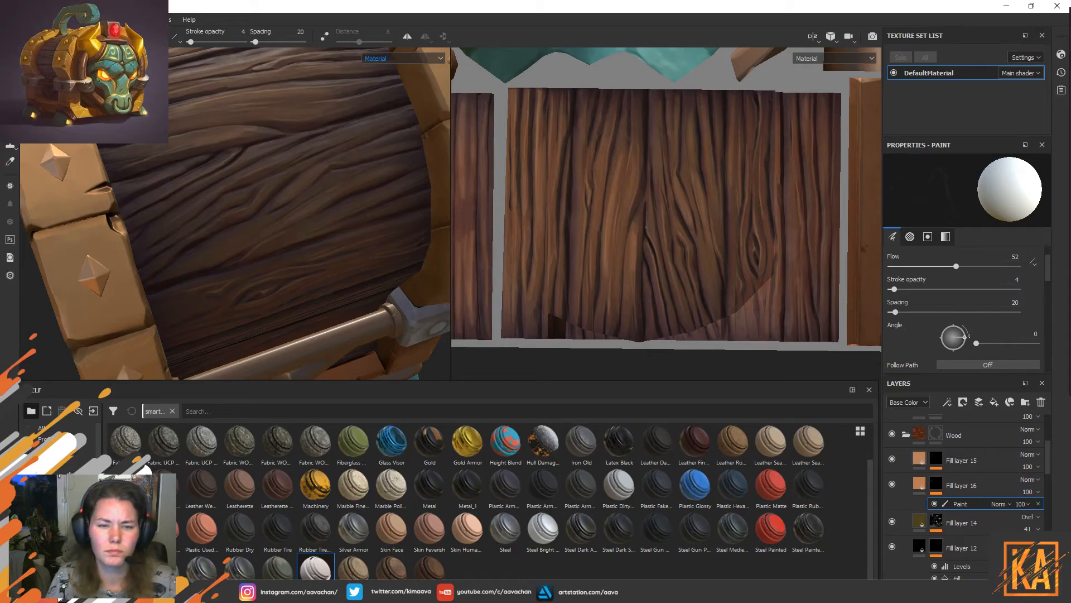
pyautogui.keyDown('alt'); pyautogui.moveTo(637, 220); pyautogui.dragTo(813, 235, button='middle'); pyautogui.keyUp('alt')
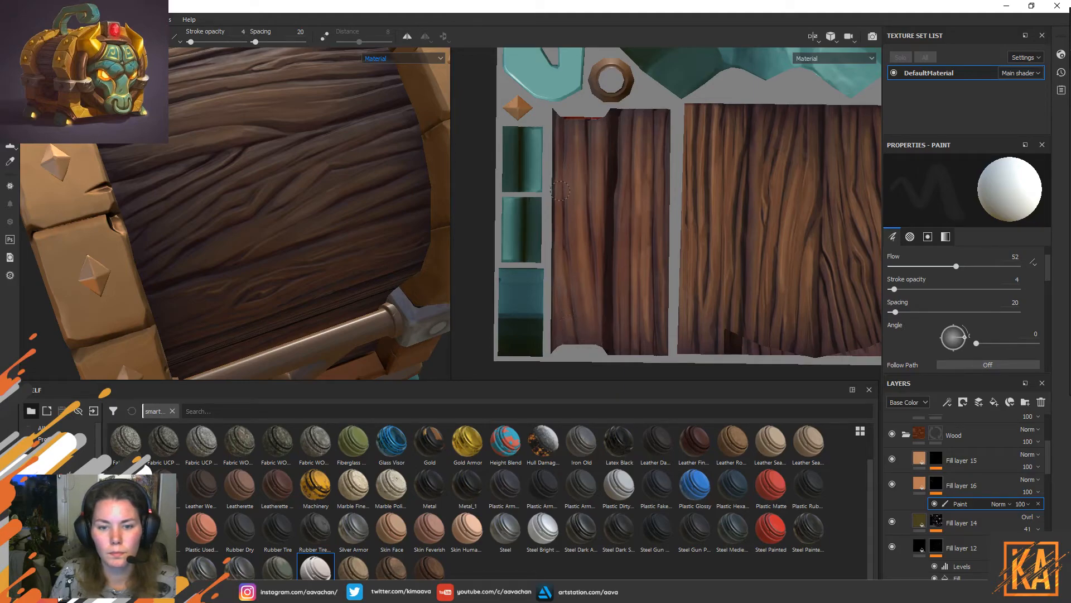
# Export the DefaultMaterial textures as 8-bit PNG files at 2048x2048 with the PBR MetalRough configuration.
pyautogui.click(10, 19)
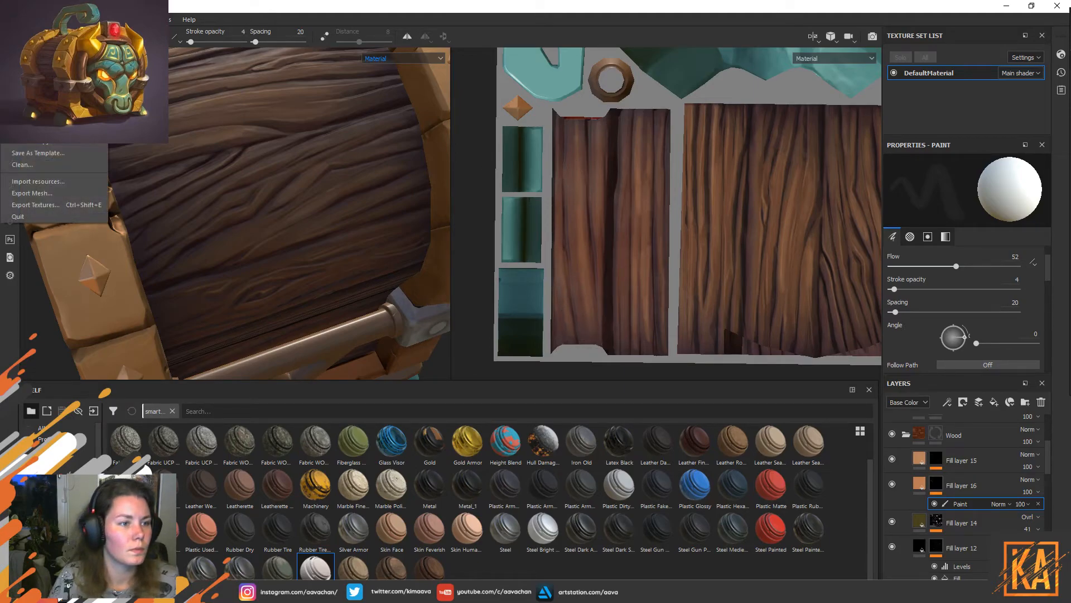
pyautogui.press('Escape')
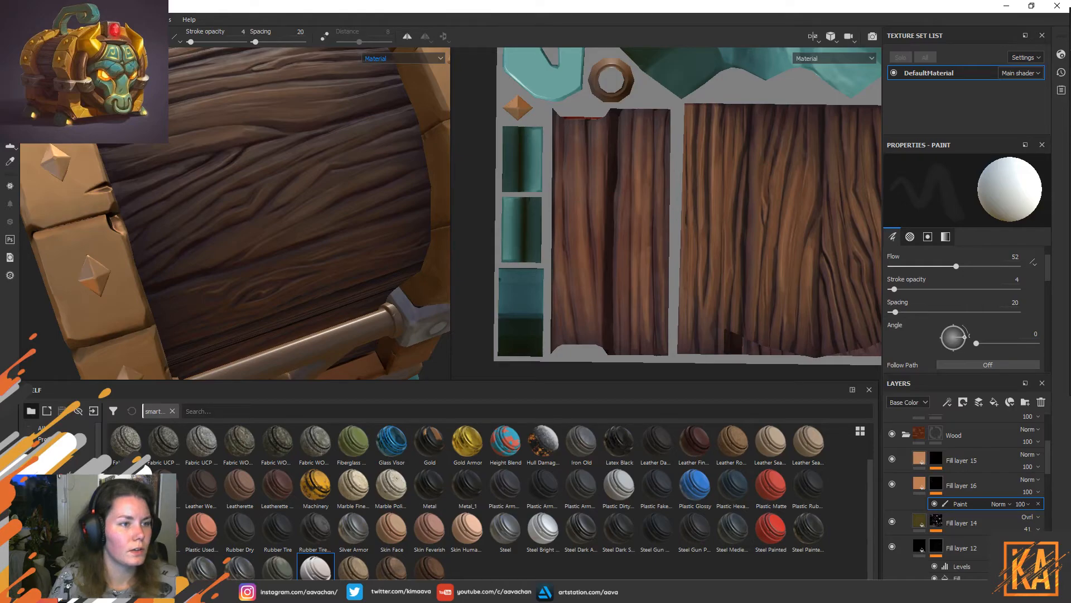
pyautogui.click(10, 19)
pyautogui.click(36, 212)
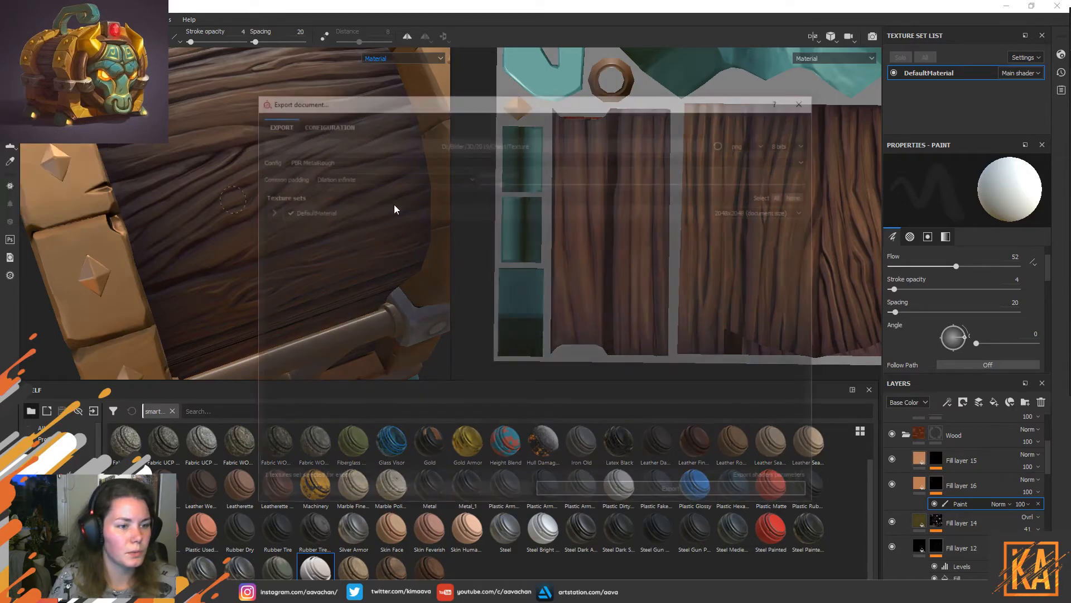
pyautogui.click(641, 493)
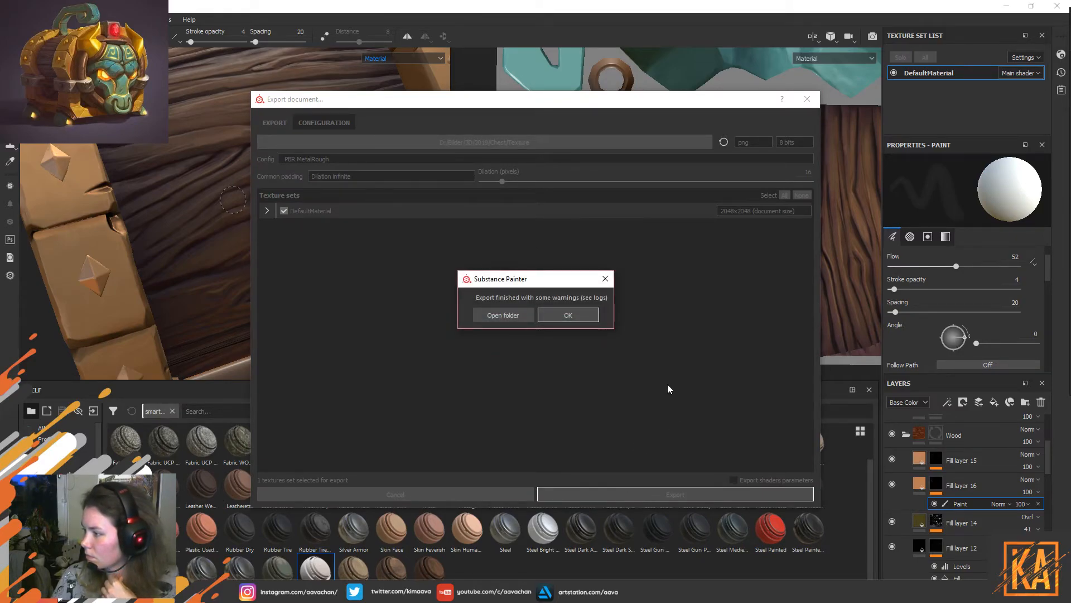
pyautogui.click(566, 314)
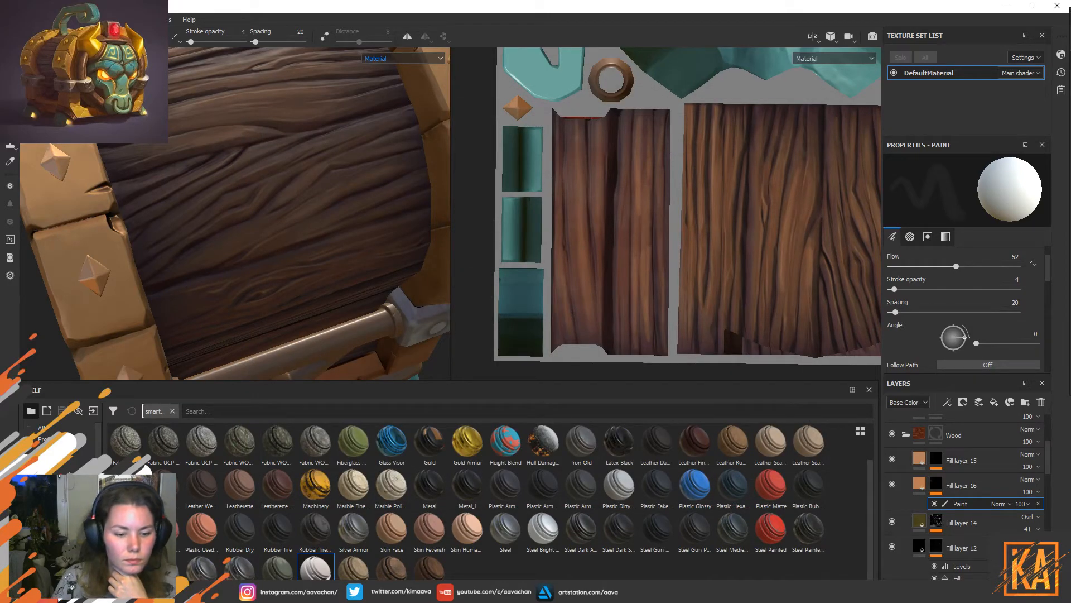
# Switch to Marmoset Toolbag and examine the exported textures on the chest from several angles.
pyautogui.moveTo(259, 591)
pyautogui.click(270, 549)
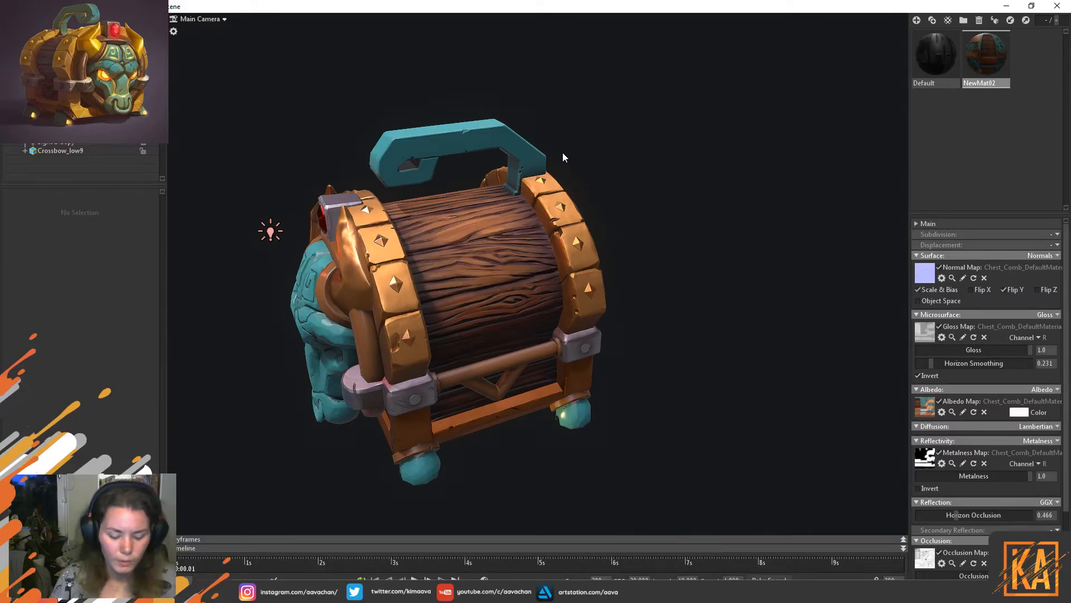
pyautogui.moveTo(646, 129); pyautogui.dragTo(567, 222)
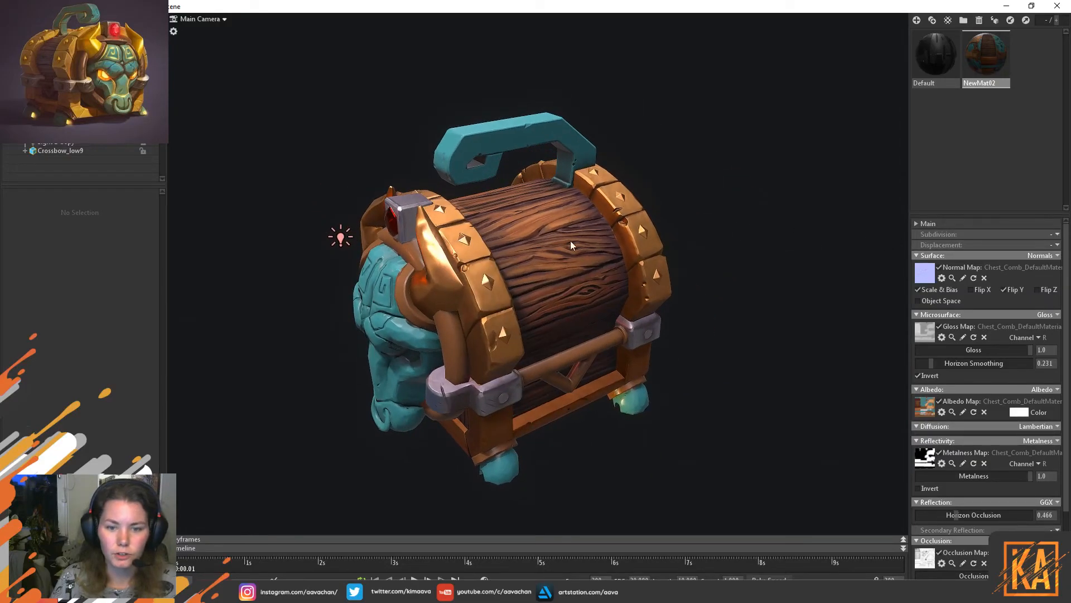
pyautogui.moveTo(743, 254); pyautogui.dragTo(771, 301)
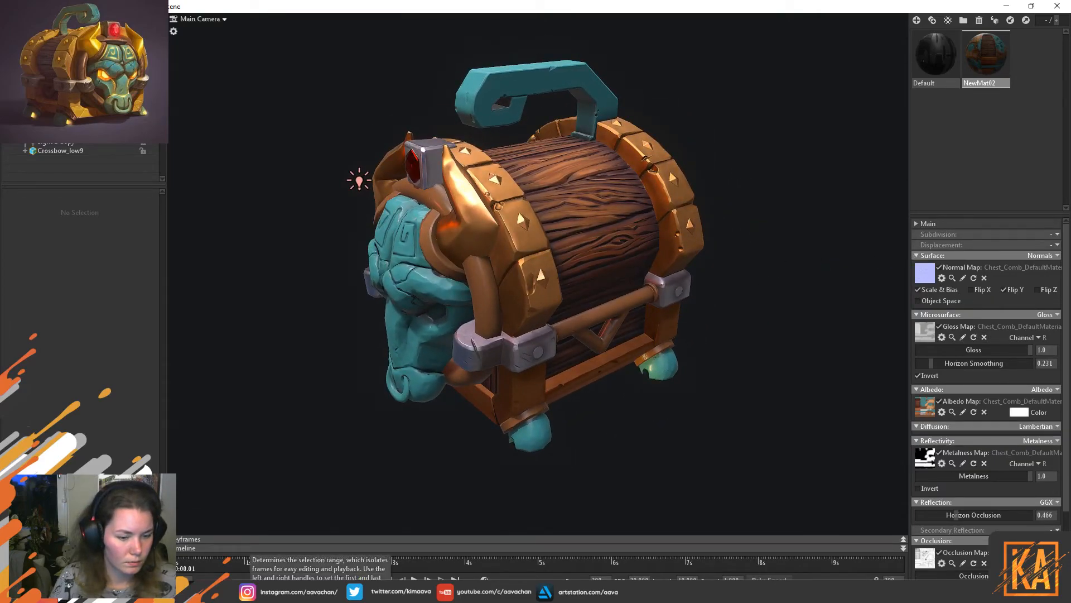
# Switch back to Substance Painter and examine the whole chest from the front and side.
pyautogui.hotkey('alt', 'Tab')
pyautogui.scroll(-5, 314, 175)
pyautogui.keyDown('alt'); pyautogui.moveTo(315, 175); pyautogui.dragTo(150, 217); pyautogui.keyUp('alt')
pyautogui.keyDown('alt'); pyautogui.moveTo(277, 274); pyautogui.dragTo(178, 235); pyautogui.keyUp('alt')
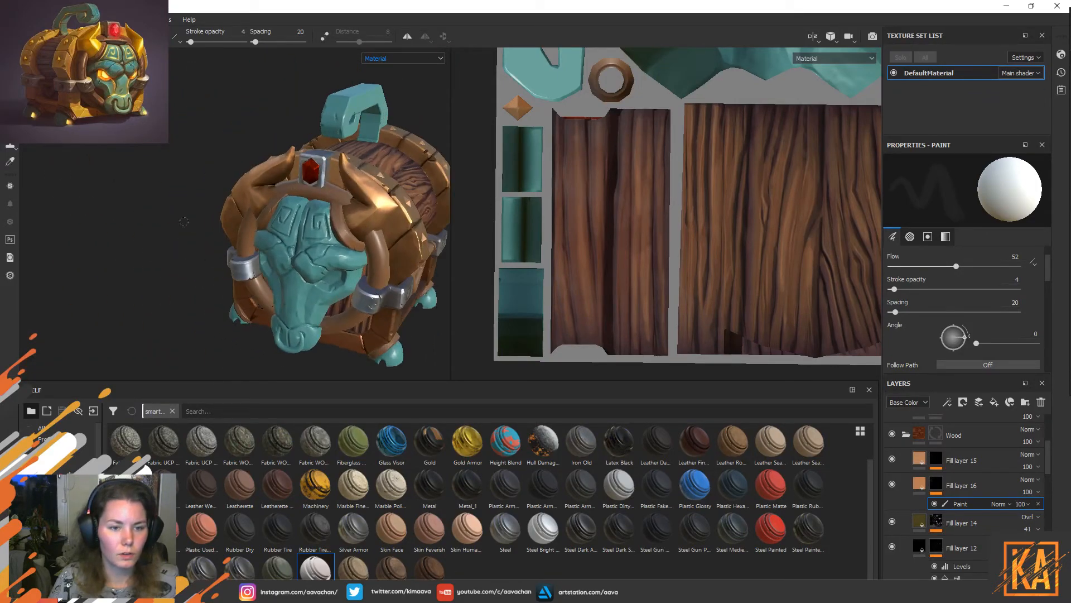
pyautogui.keyDown('alt'); pyautogui.moveTo(282, 257); pyautogui.dragTo(218, 223, button='middle'); pyautogui.keyUp('alt')
pyautogui.keyDown('alt'); pyautogui.moveTo(218, 223); pyautogui.dragTo(268, 240); pyautogui.keyUp('alt')
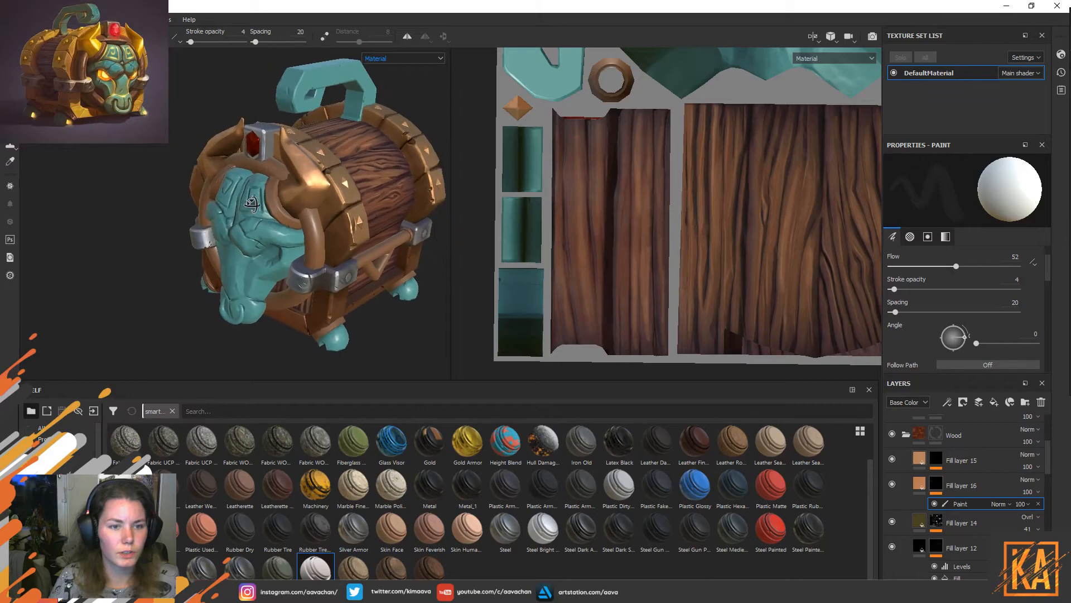
# Collapse the Wood folder in the layer stack, then select and expand the Jade folder.
pyautogui.click(906, 435)
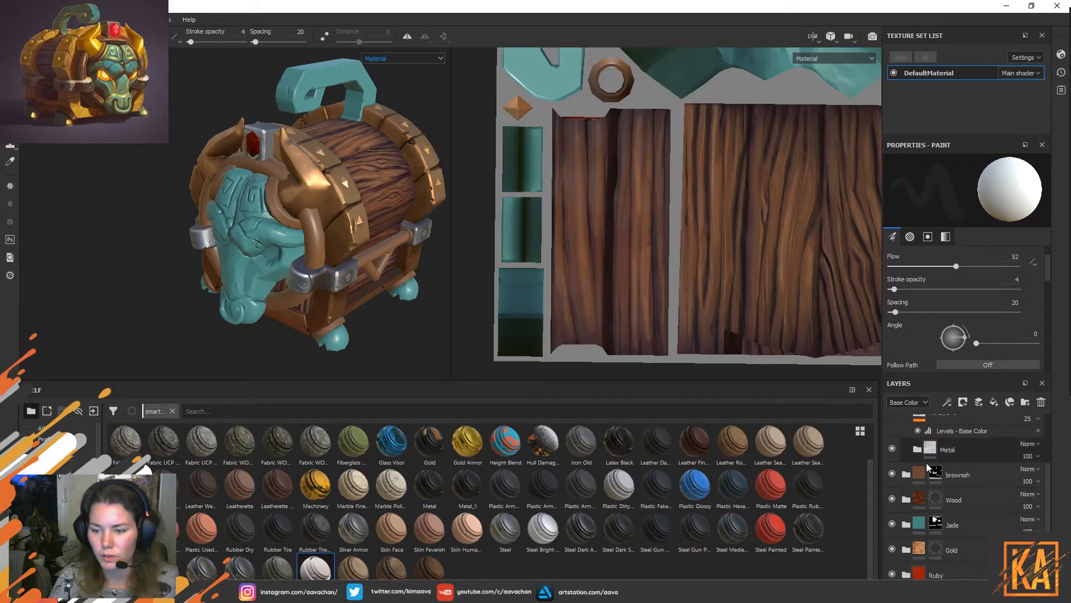
pyautogui.click(943, 525)
pyautogui.click(907, 524)
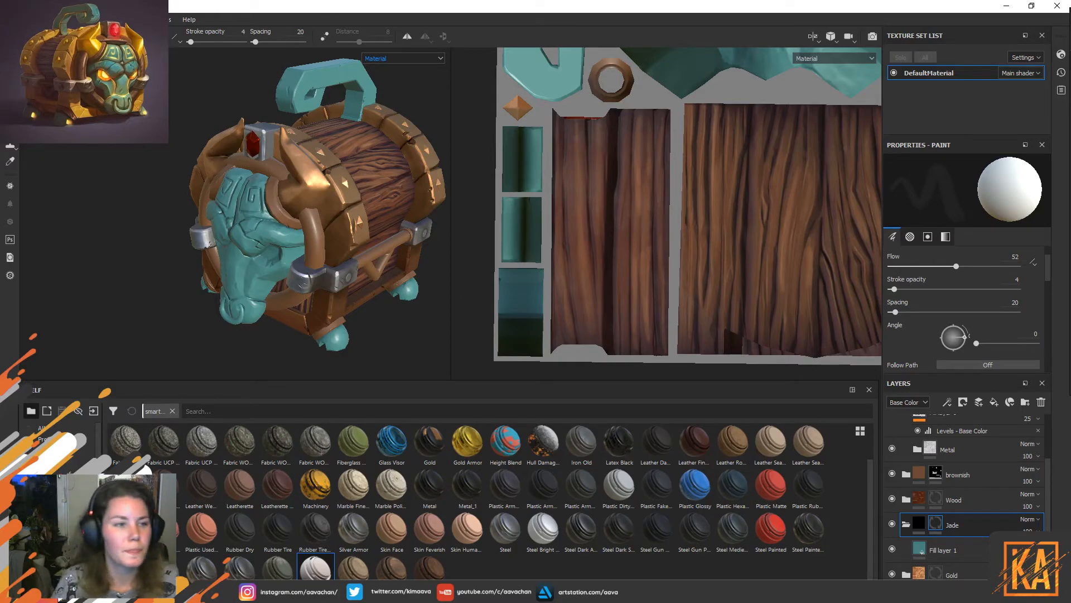
pyautogui.click(10, 19)
pyautogui.press('Escape')
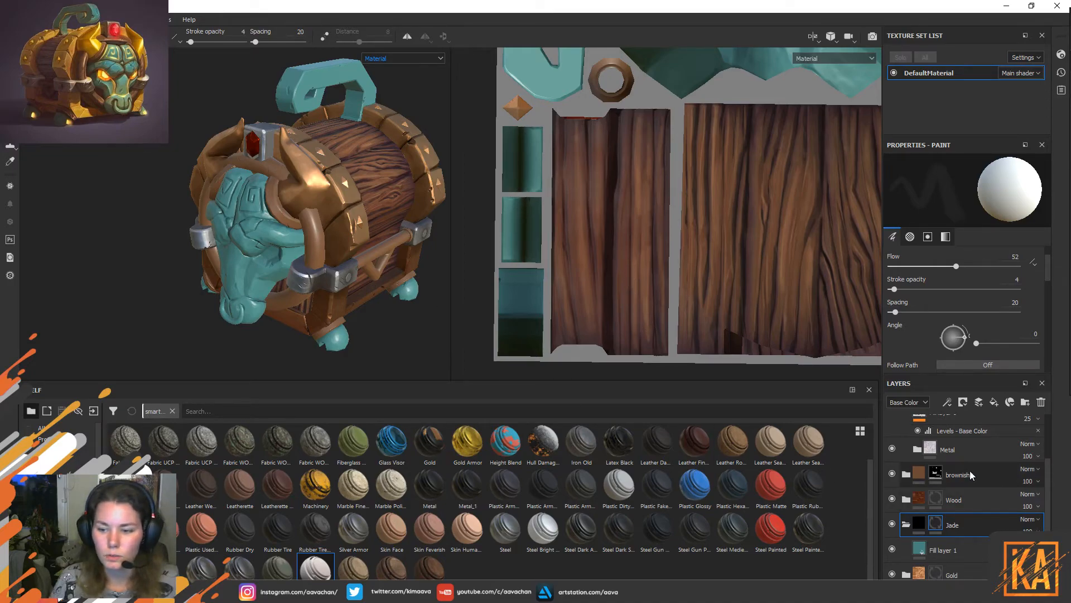
# Collapse the Gold copy 1 folder and rename it Metal.
pyautogui.scroll(2, 974, 524)
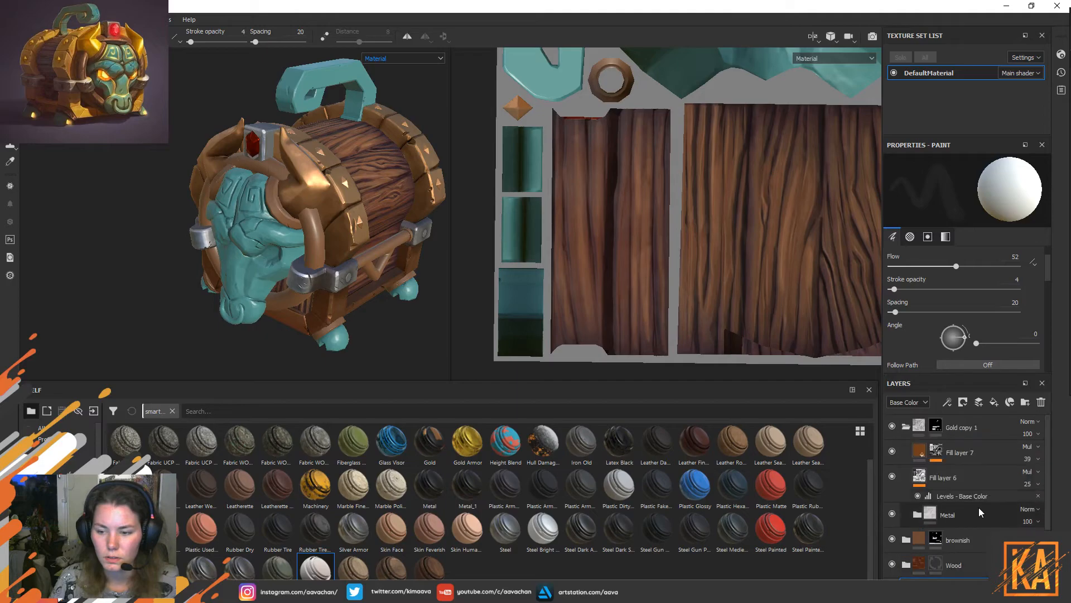
pyautogui.click(906, 427)
pyautogui.click(969, 427)
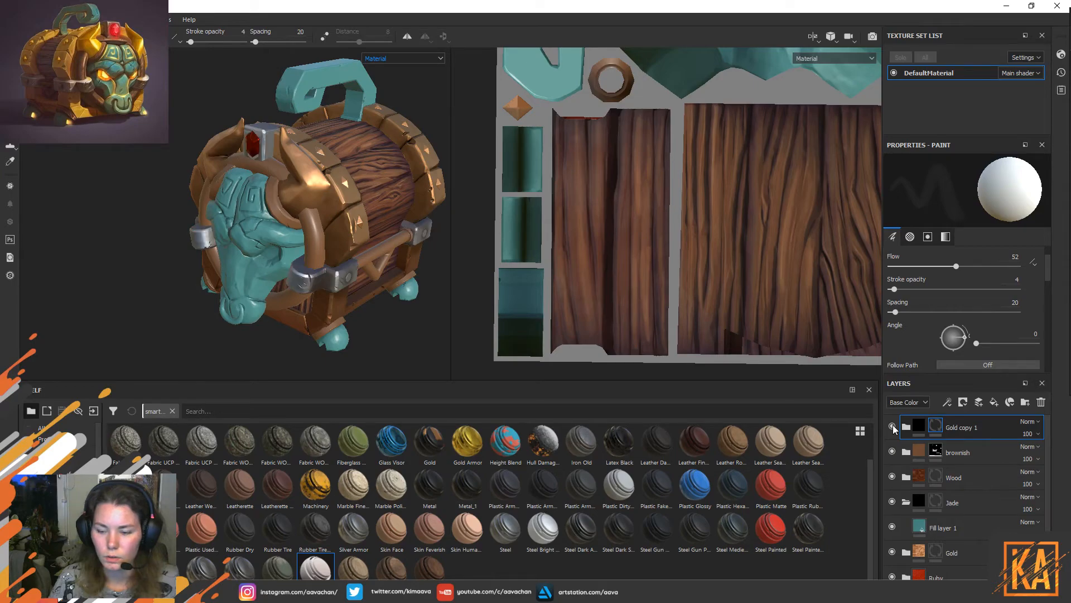
pyautogui.doubleClick(962, 427)
pyautogui.write('M')
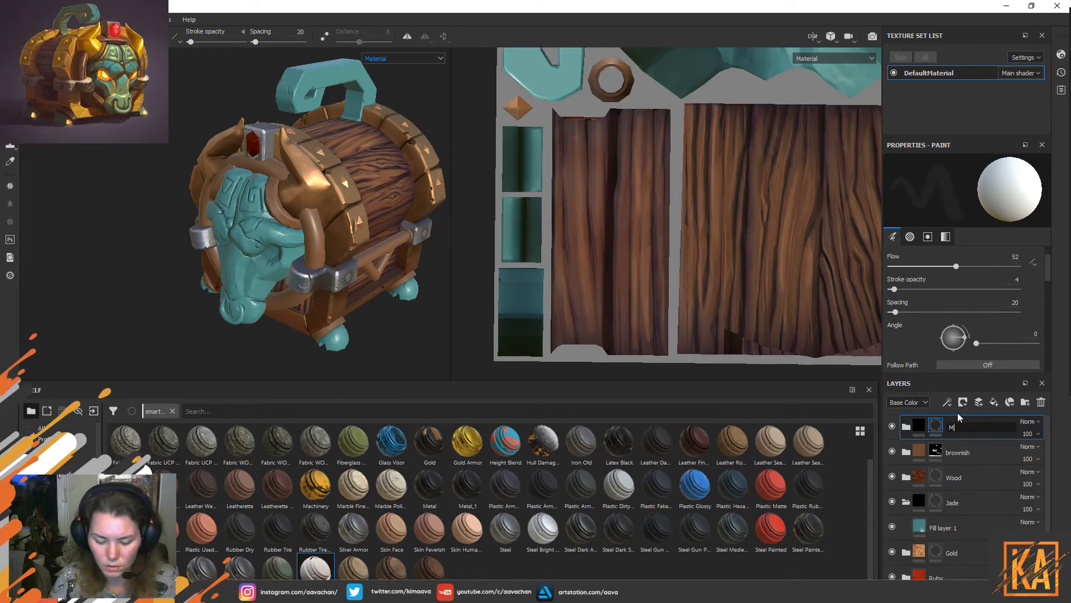
pyautogui.write('etal')
pyautogui.press('Return')
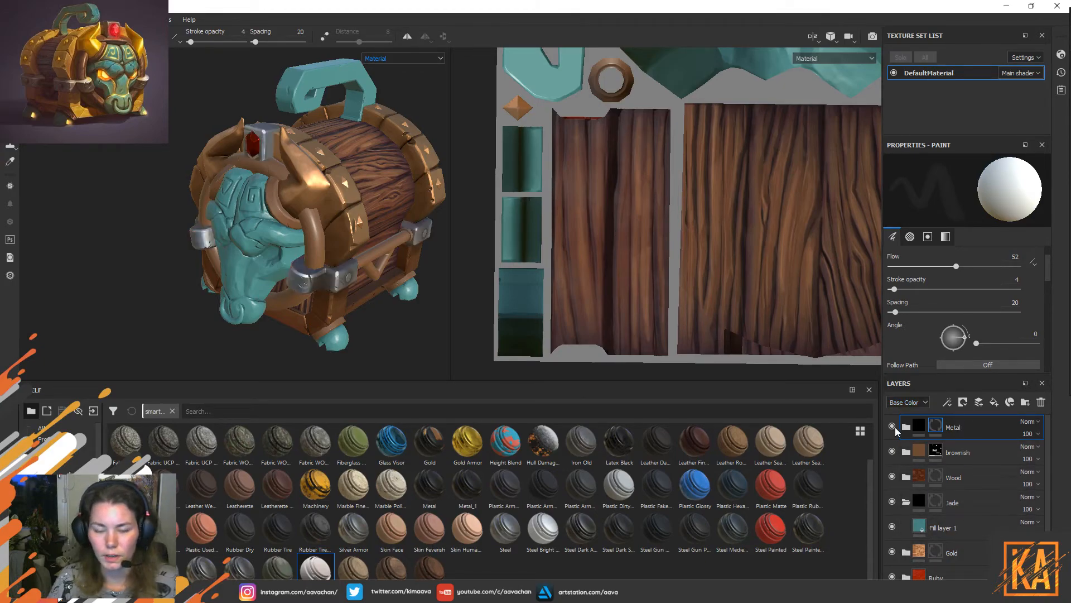
# Duplicate the Metal folder and place the copy between the Wood and Jade folders.
pyautogui.rightClick(965, 430)
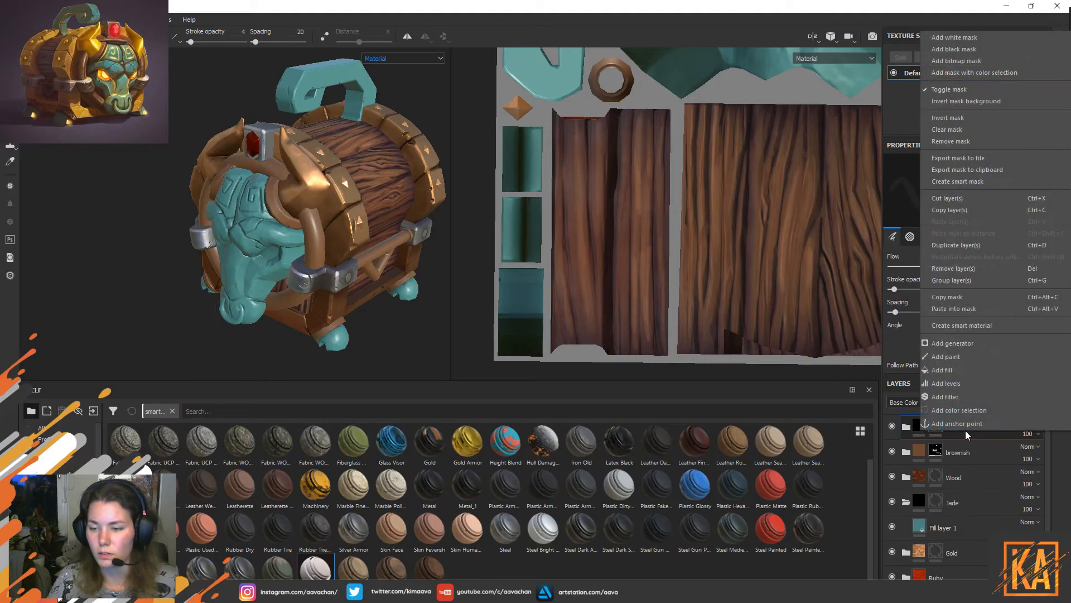
pyautogui.click(939, 248)
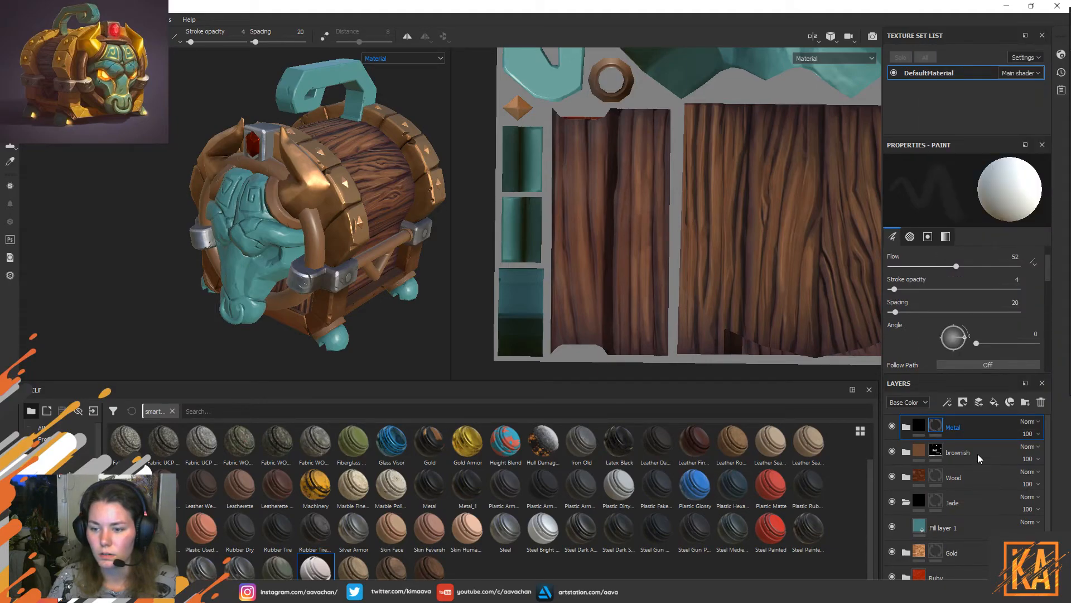
pyautogui.moveTo(960, 427); pyautogui.dragTo(960, 487)
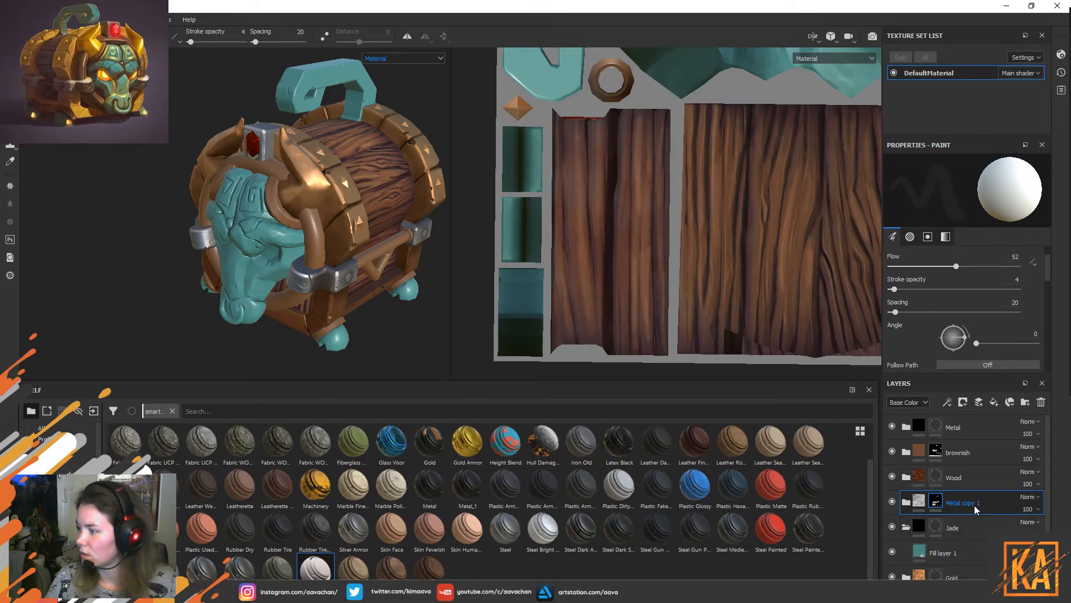
pyautogui.scroll(-1, 952, 508)
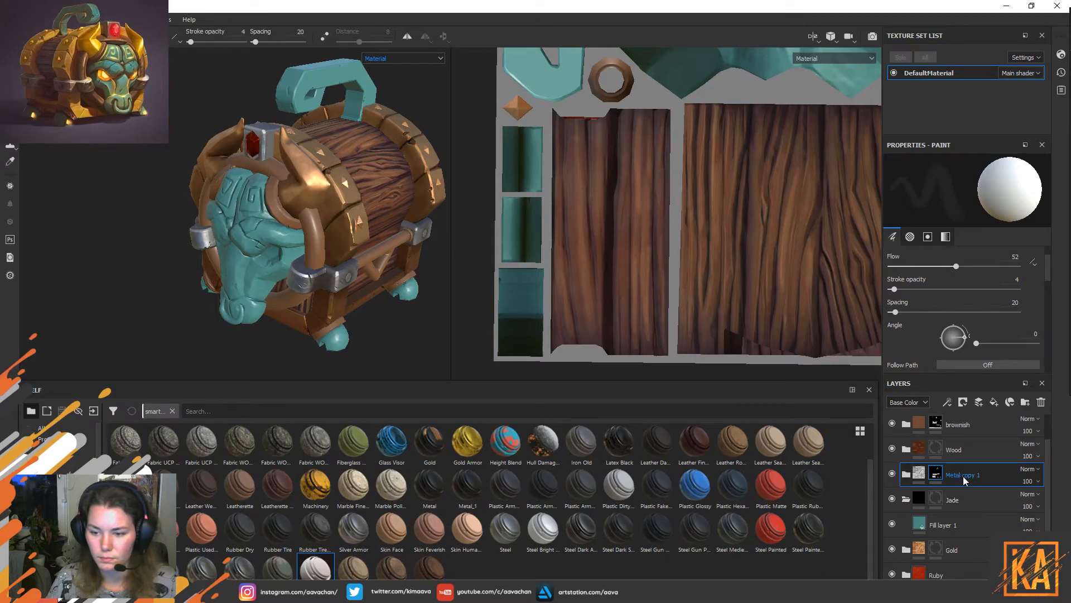
# Copy the Jade folder's mask and paste it into the mask of the Metal copy 1 folder.
pyautogui.click(936, 505)
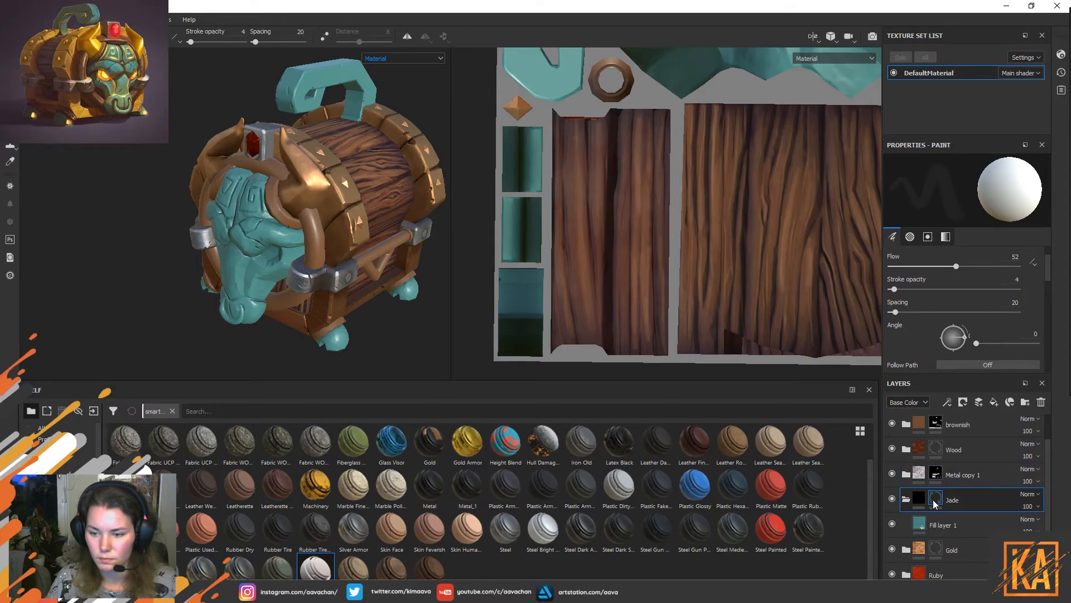
pyautogui.rightClick(935, 505)
pyautogui.click(968, 386)
pyautogui.click(935, 474)
pyautogui.rightClick(935, 474)
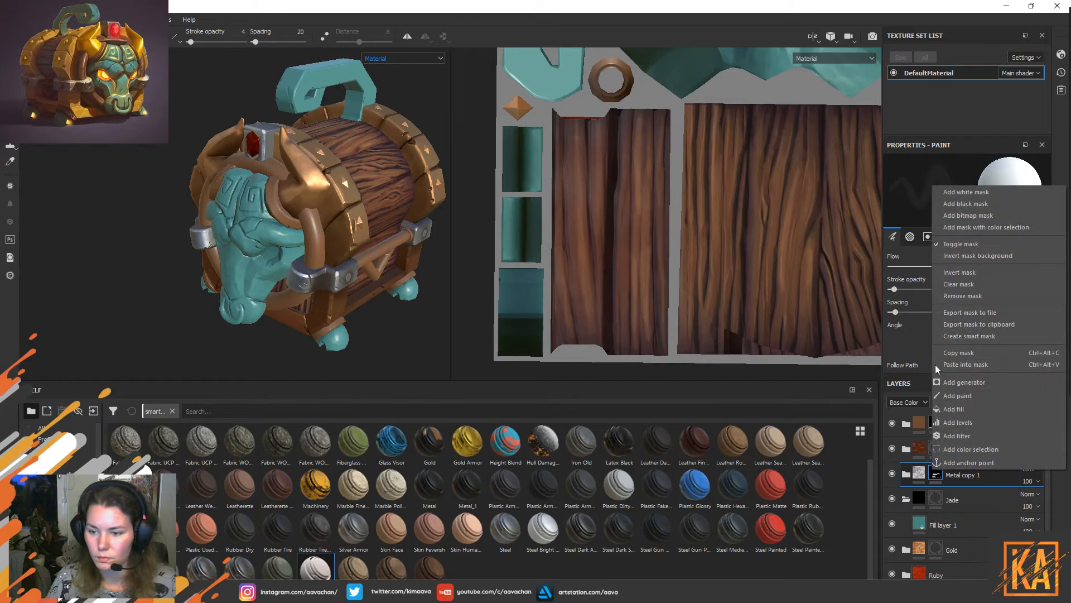
pyautogui.click(969, 364)
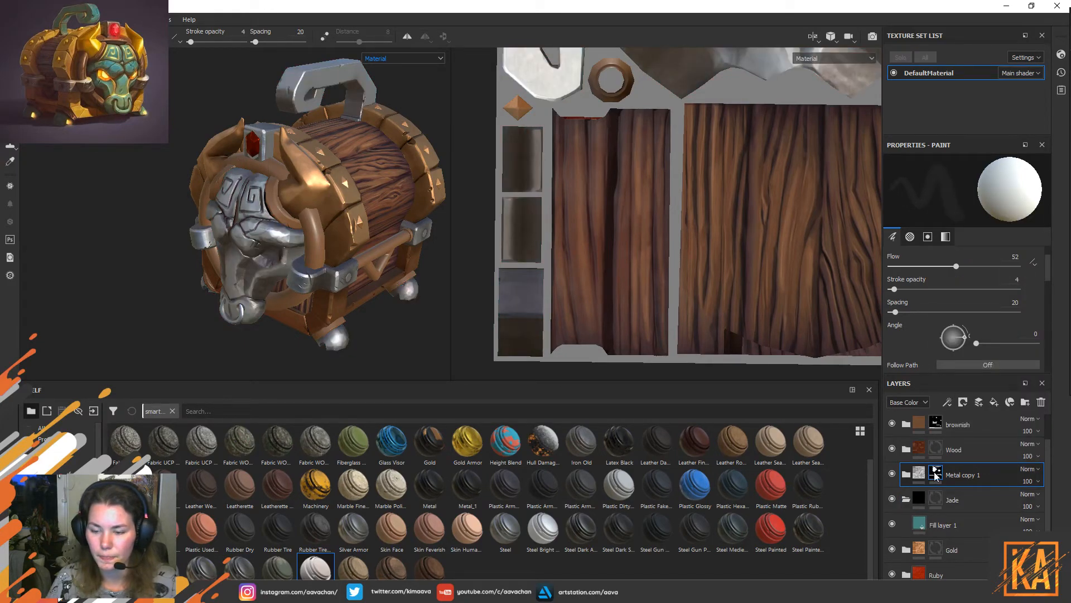
# Recolor the base Metal fill inside Metal copy 1 to teal, sampled from the reference image and adjusted to about RGB 0.067, 0.254, 0.250.
pyautogui.keyDown('alt'); pyautogui.moveTo(408, 216); pyautogui.dragTo(438, 203); pyautogui.keyUp('alt')
pyautogui.keyDown('alt'); pyautogui.moveTo(379, 251); pyautogui.dragTo(391, 226, button='middle'); pyautogui.keyUp('alt')
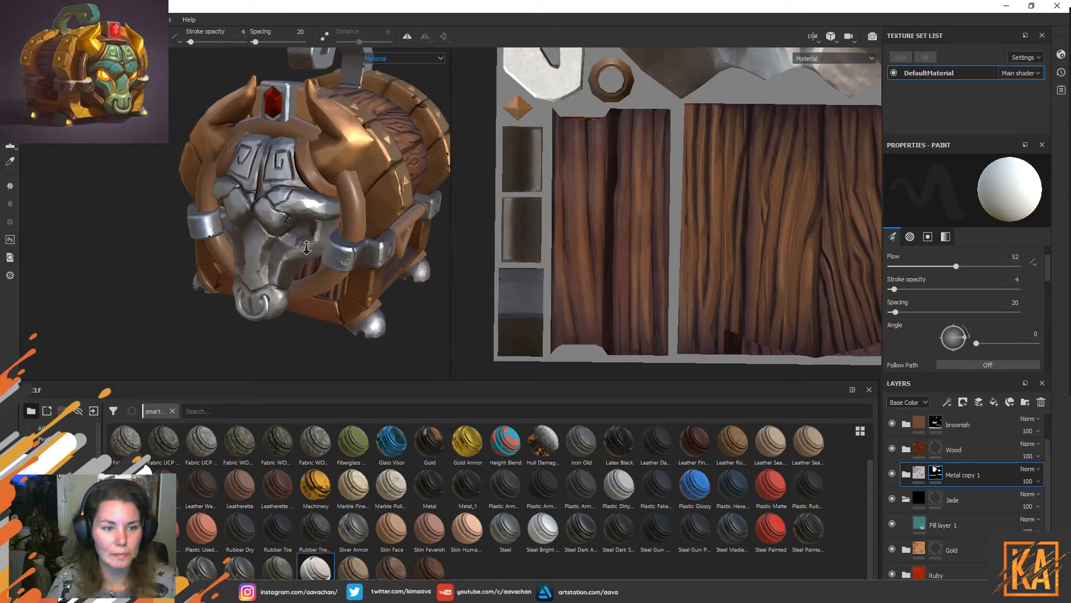
pyautogui.keyDown('alt'); pyautogui.moveTo(324, 262); pyautogui.dragTo(350, 270, button='right'); pyautogui.keyUp('alt')
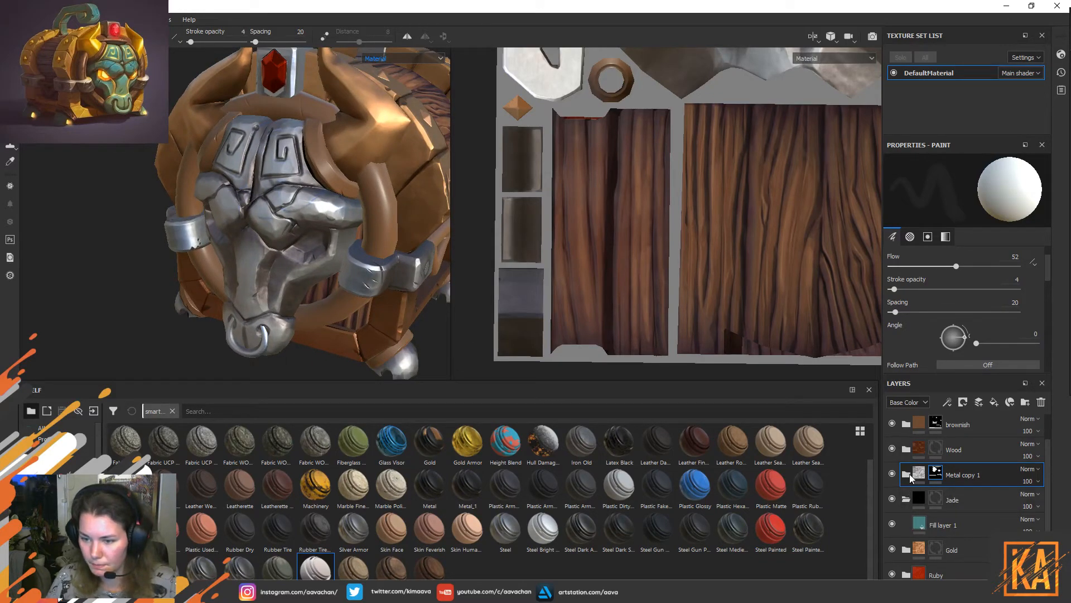
pyautogui.click(907, 475)
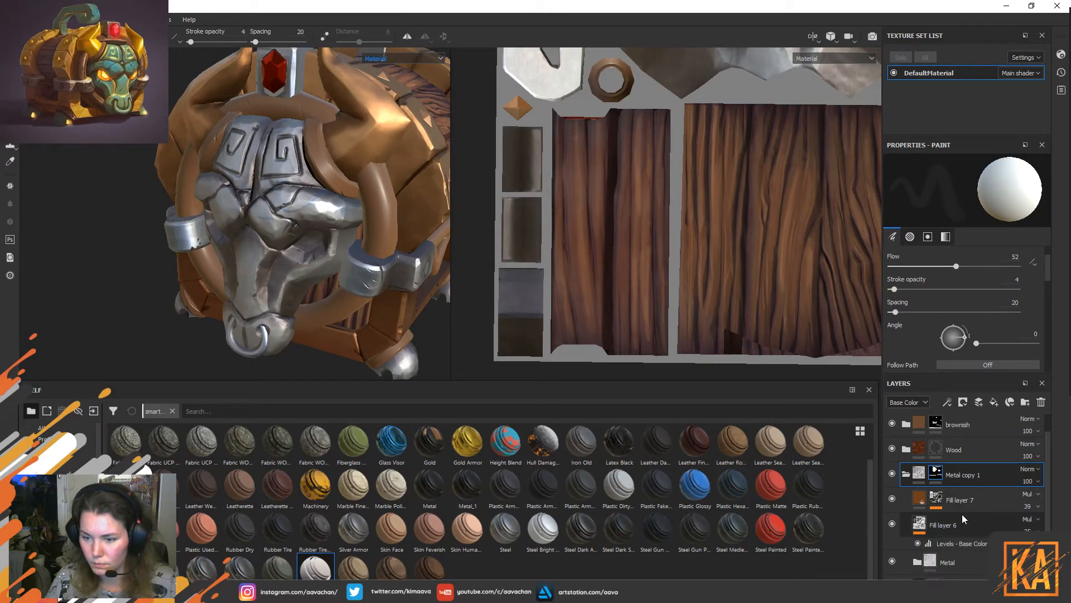
pyautogui.scroll(-2, 954, 527)
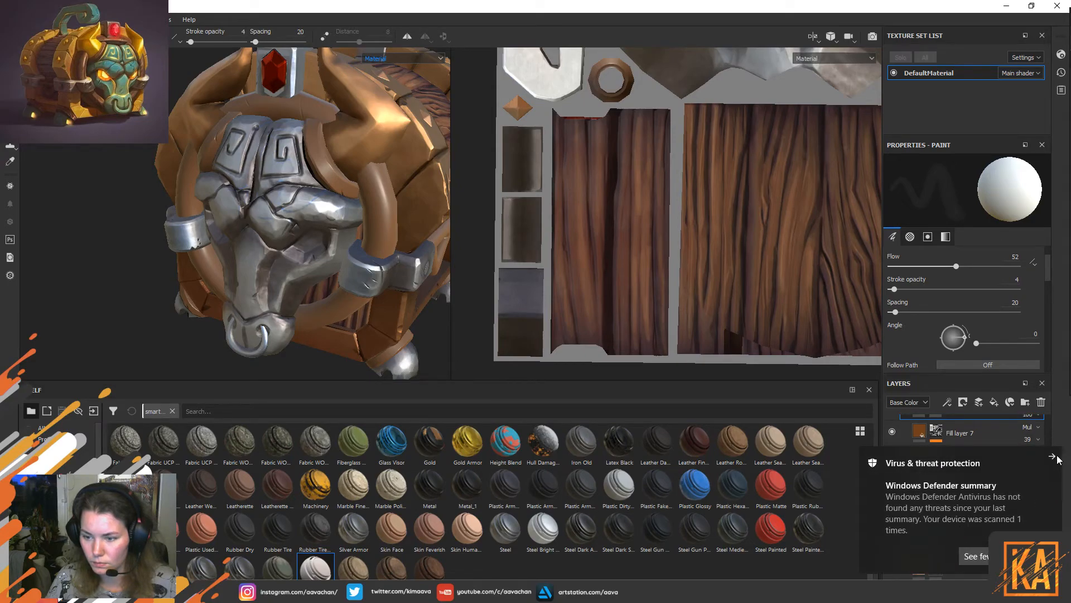
pyautogui.click(1053, 457)
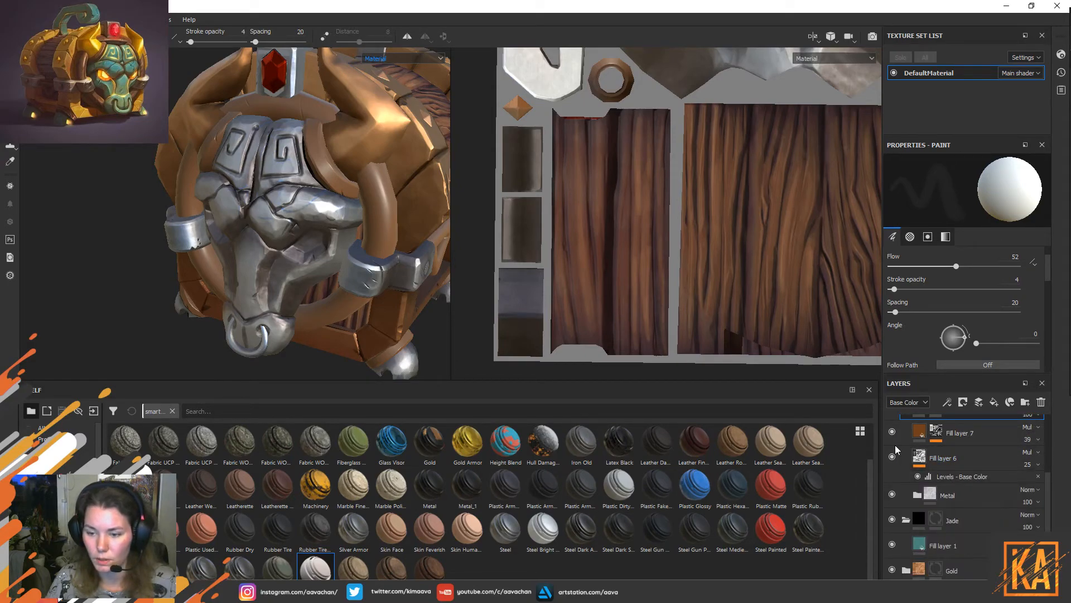
pyautogui.scroll(-5, 976, 518)
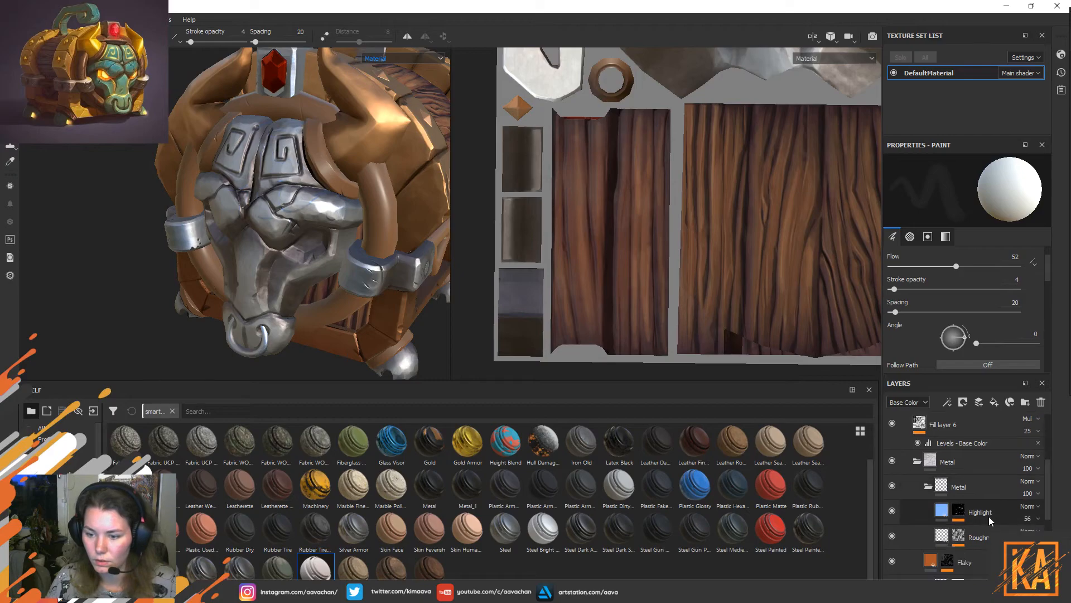
pyautogui.scroll(-1, 985, 511)
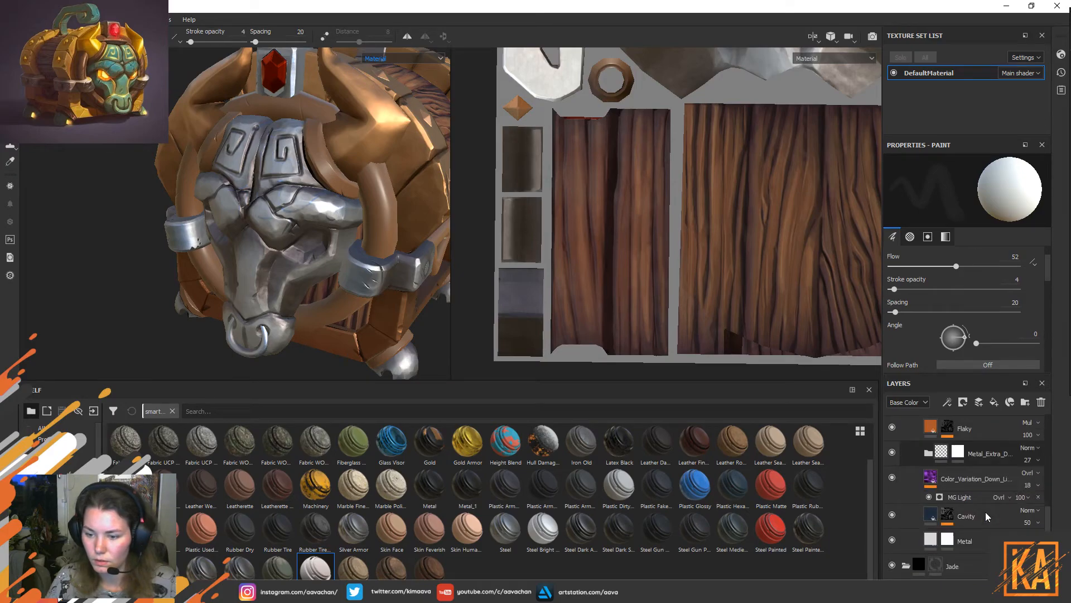
pyautogui.click(928, 541)
pyautogui.click(964, 319)
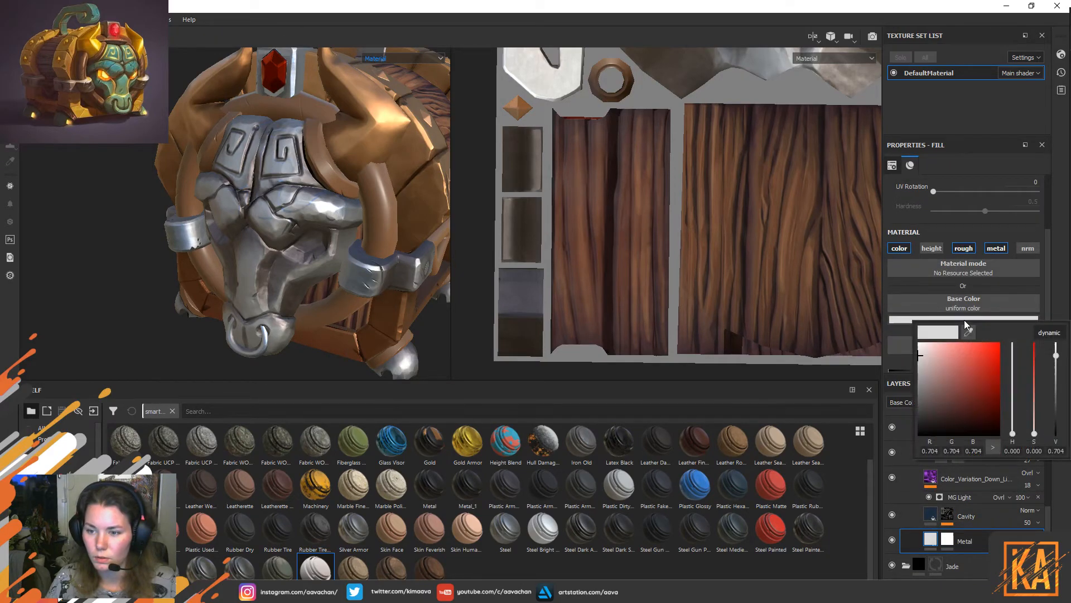
pyautogui.moveTo(970, 333); pyautogui.dragTo(114, 81)
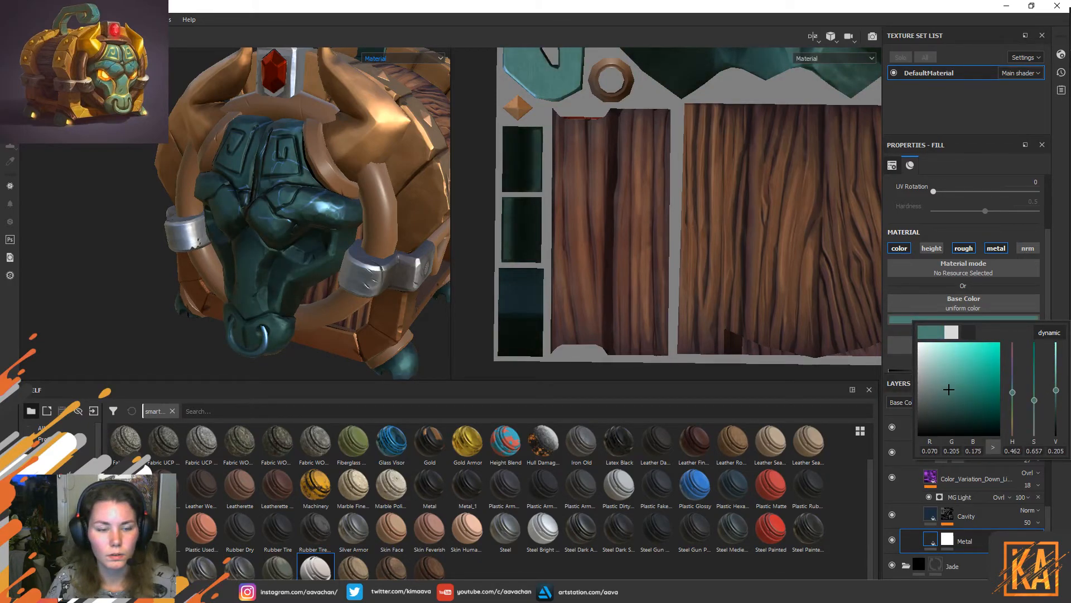
pyautogui.moveTo(949, 389); pyautogui.dragTo(954, 385)
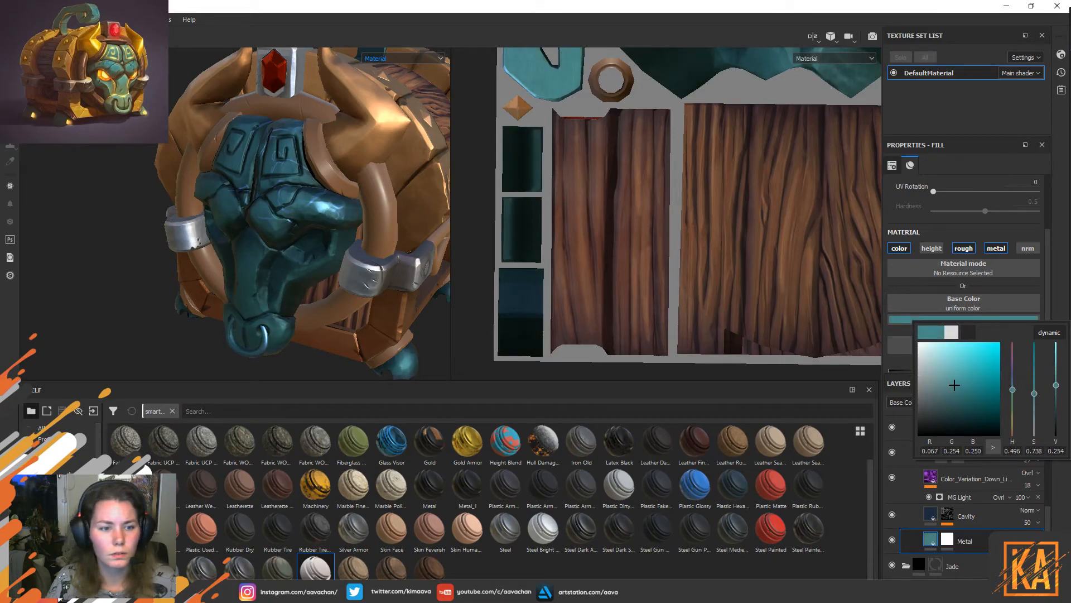
# Raise the roughness of the base Metal fill in Metal copy 1 to 0.873.
pyautogui.click(961, 549)
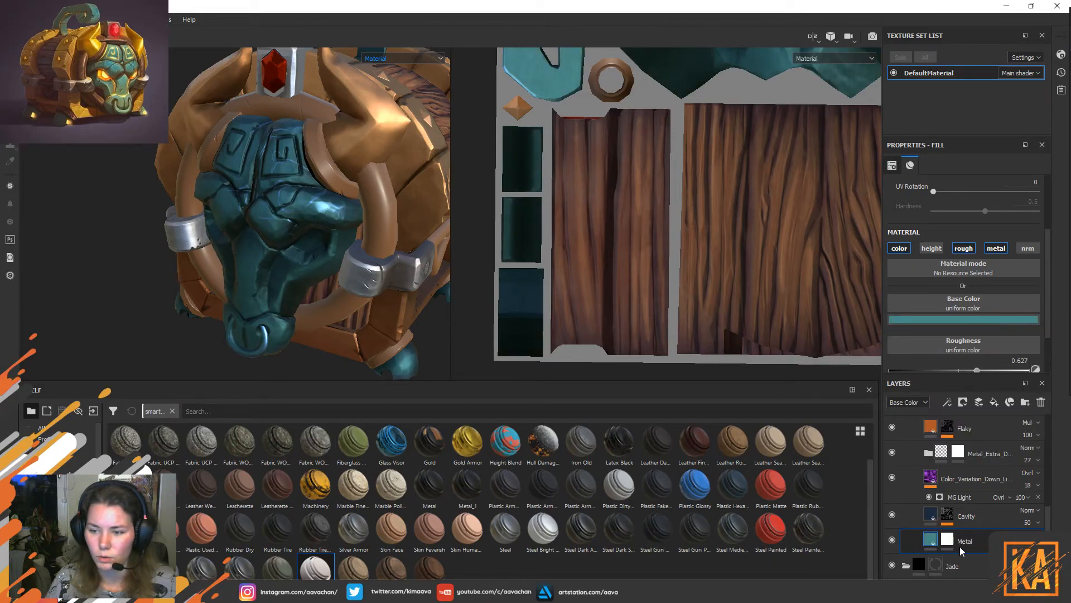
pyautogui.scroll(-1, 962, 325)
pyautogui.moveTo(975, 314); pyautogui.dragTo(1008, 317)
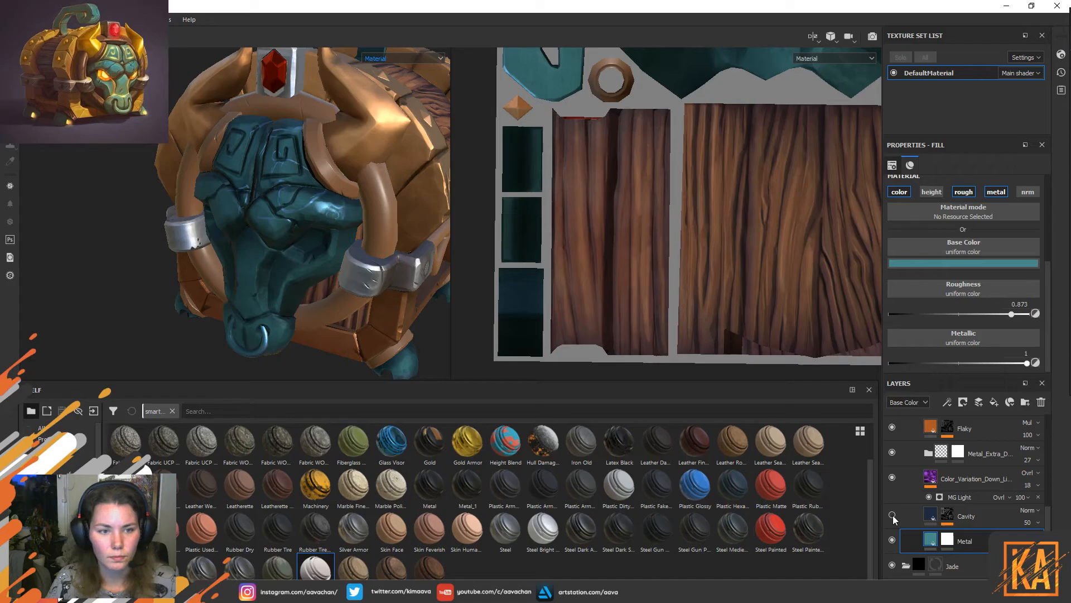
# Change the Cavity layer's base color in Metal copy 1 to a bright cyan.
pyautogui.moveTo(278, 300)
pyautogui.keyDown('alt'); pyautogui.mouseDown()
pyautogui.moveTo(370, 276)
pyautogui.moveTo(258, 301)
pyautogui.moveTo(290, 299)
pyautogui.mouseUp(); pyautogui.keyUp('alt')
pyautogui.click(981, 516)
pyautogui.click(966, 361)
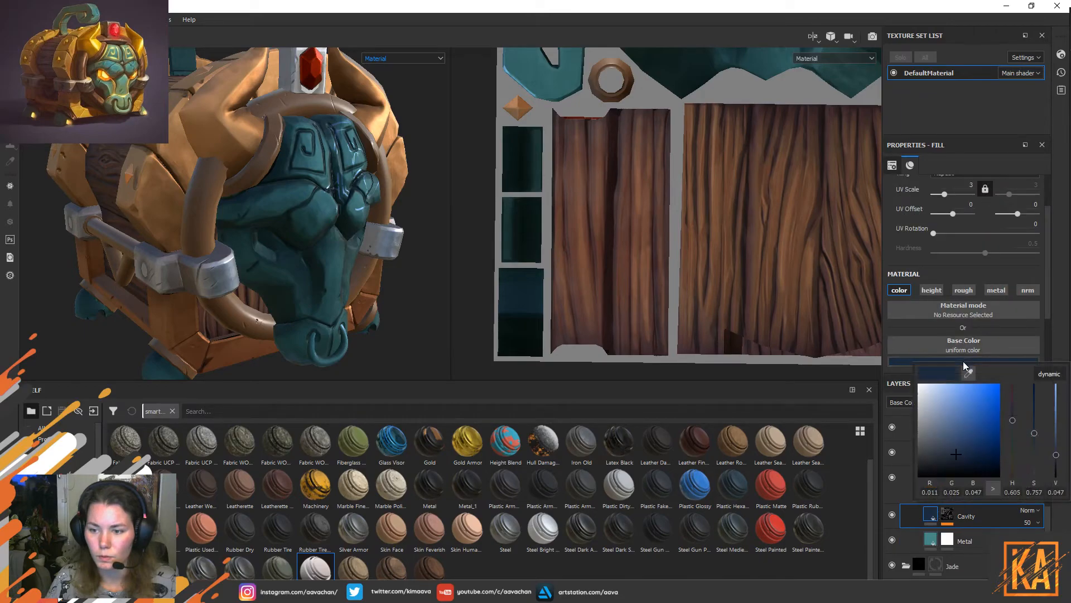
pyautogui.click(969, 372)
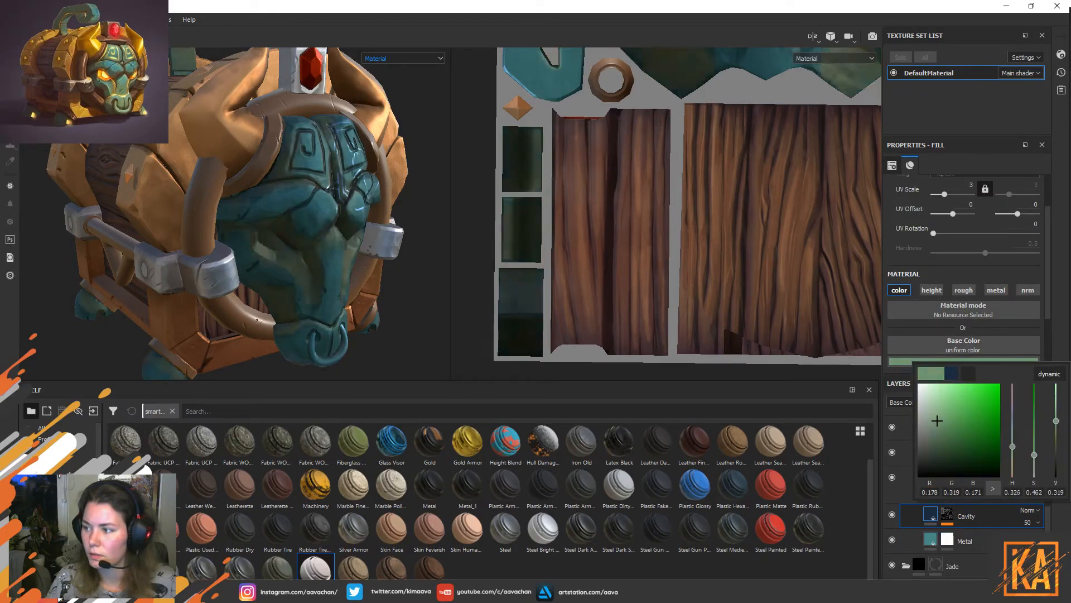
pyautogui.click(952, 430)
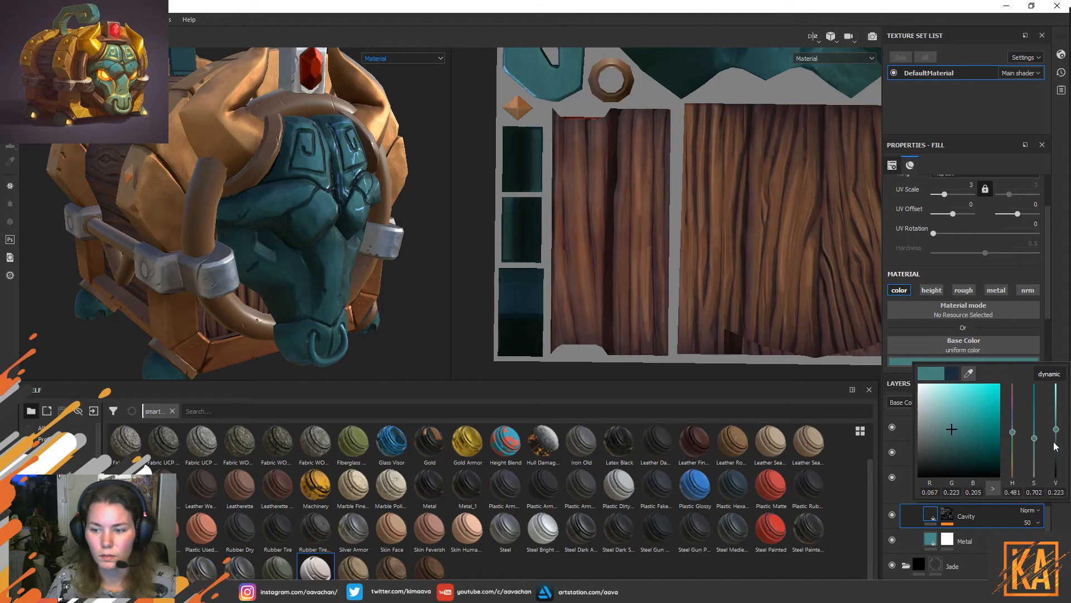
pyautogui.moveTo(951, 434)
pyautogui.mouseDown()
pyautogui.moveTo(1012, 370)
pyautogui.moveTo(1003, 384)
pyautogui.mouseUp()
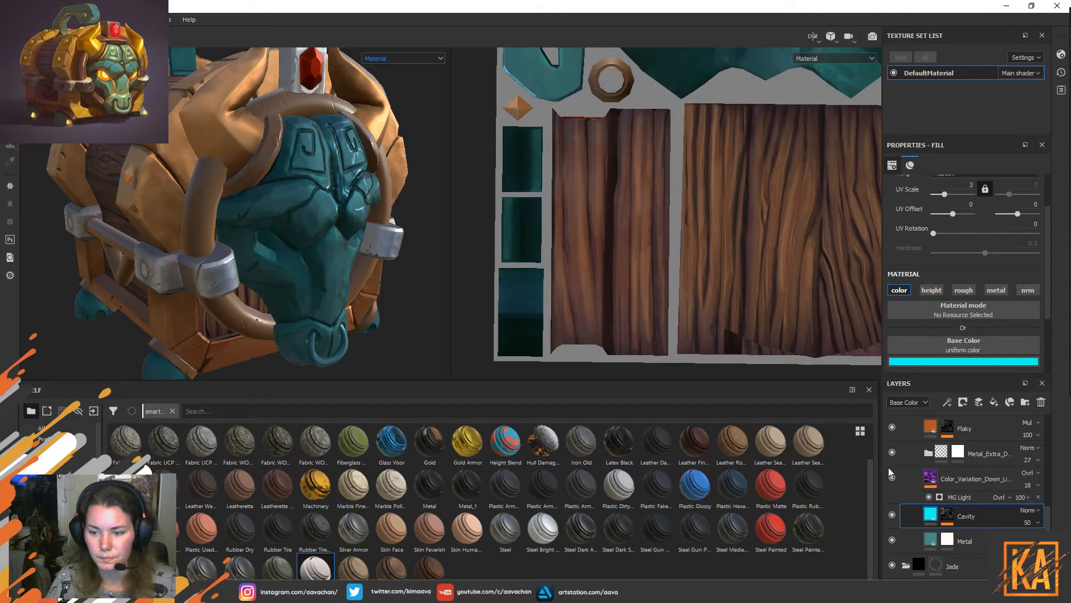
# Shift the base color of the Color_Variation layer in Metal copy 1 from purple to a teal green.
pyautogui.click(906, 478)
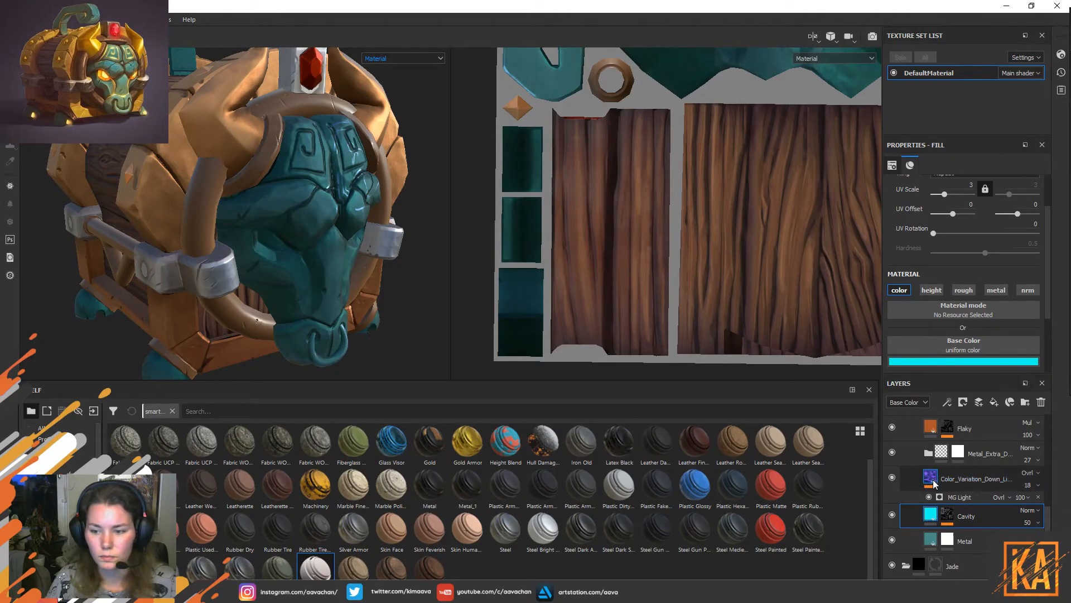
pyautogui.click(973, 360)
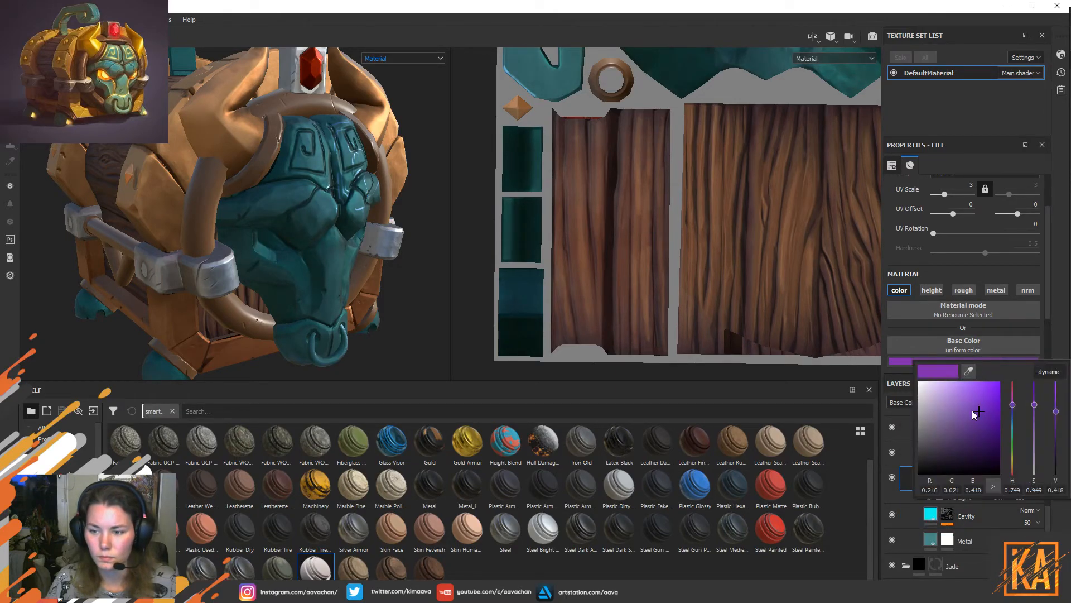
pyautogui.moveTo(1012, 405); pyautogui.dragTo(1015, 437)
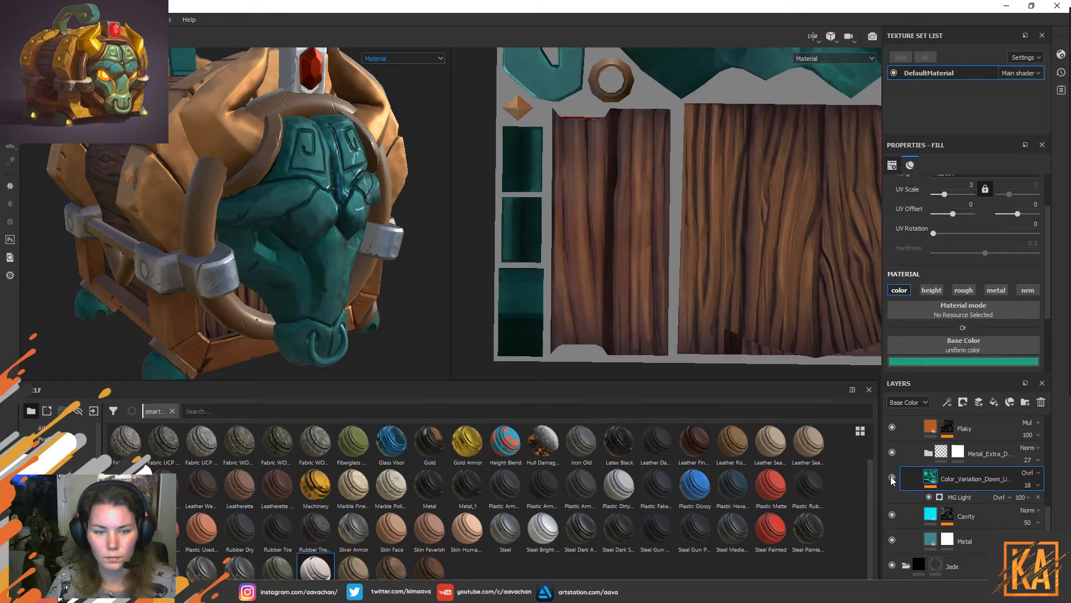
# Toggle the upper detail layers of Metal copy 1 to compare them, and delete the blue Highlight layer.
pyautogui.click(891, 452)
pyautogui.click(894, 453)
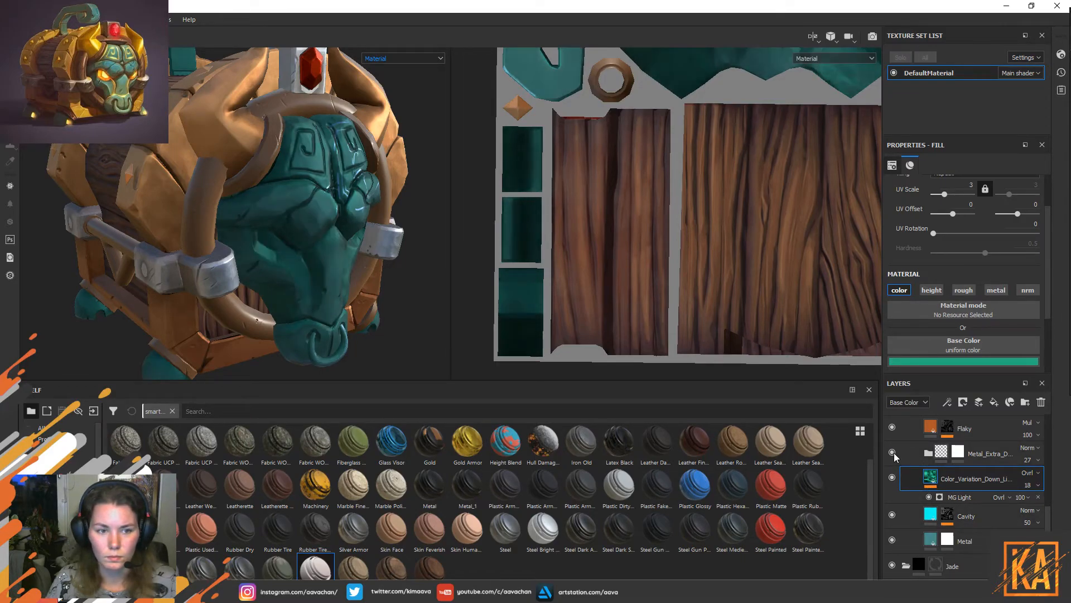
pyautogui.scroll(2, 893, 480)
pyautogui.click(893, 445)
pyautogui.click(990, 449)
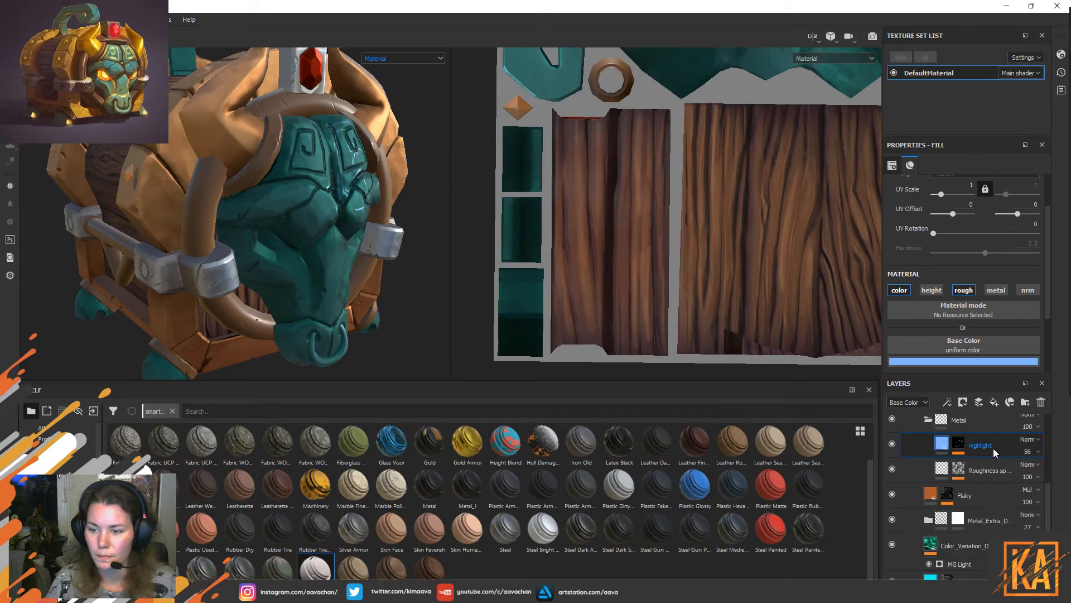
pyautogui.click(1040, 402)
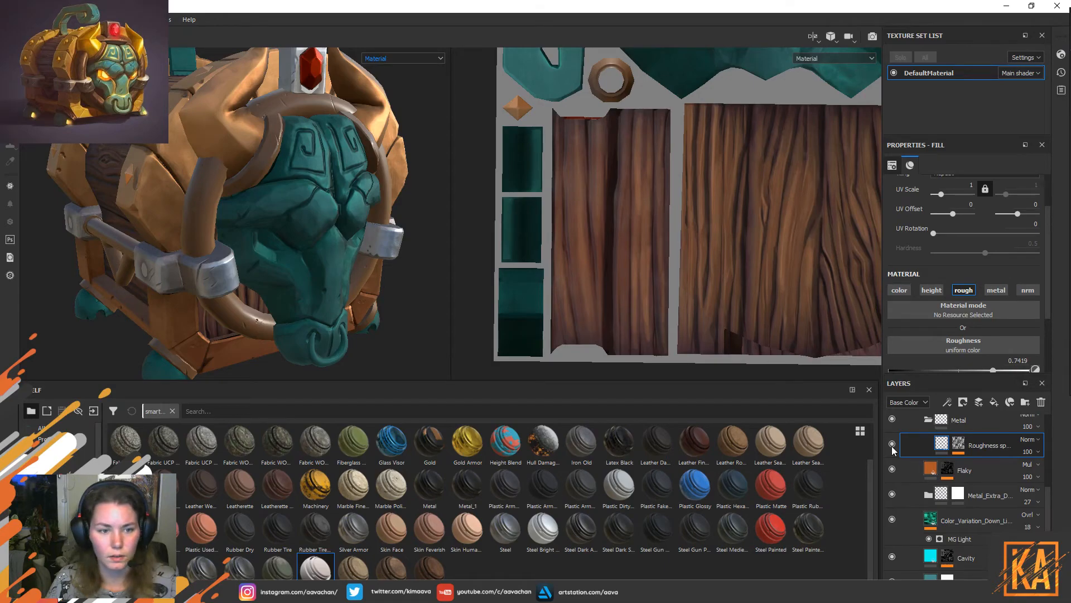
# Check the jade parts across the whole chest and set the base Metal fill's roughness to 0.7937.
pyautogui.keyDown('alt'); pyautogui.moveTo(335, 241); pyautogui.dragTo(357, 259); pyautogui.keyUp('alt')
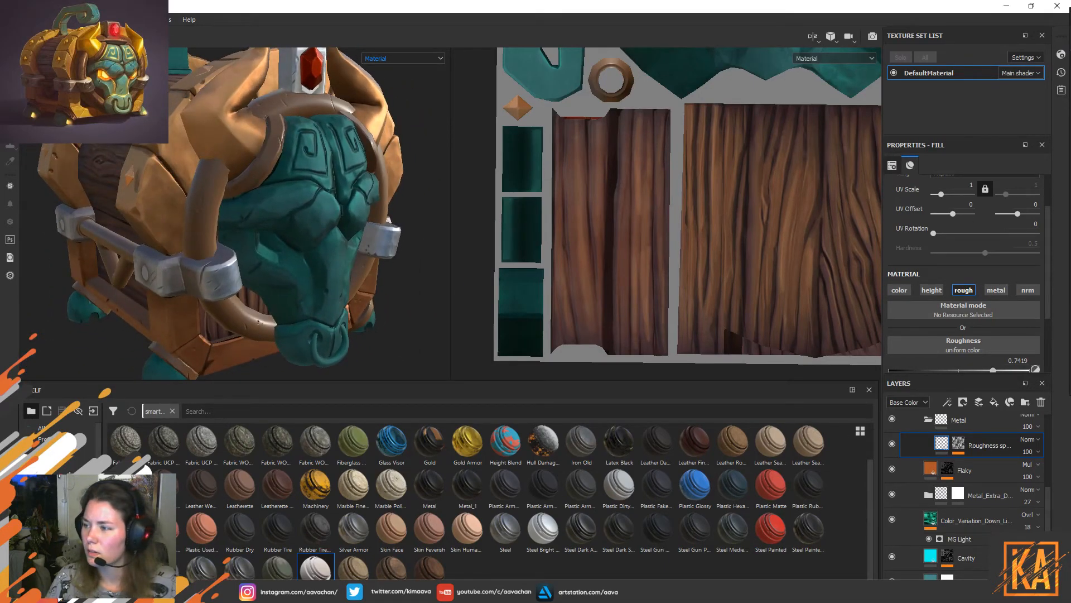
pyautogui.scroll(-3, 288, 182)
pyautogui.keyDown('alt'); pyautogui.moveTo(288, 189); pyautogui.dragTo(282, 238); pyautogui.keyUp('alt')
pyautogui.keyDown('alt'); pyautogui.moveTo(346, 246); pyautogui.dragTo(336, 245); pyautogui.keyUp('alt')
pyautogui.moveTo(333, 283)
pyautogui.keyDown('alt'); pyautogui.mouseDown(button='middle')
pyautogui.moveTo(341, 247)
pyautogui.moveTo(335, 280)
pyautogui.mouseUp(button='middle'); pyautogui.keyUp('alt')
pyautogui.scroll(-1, 977, 501)
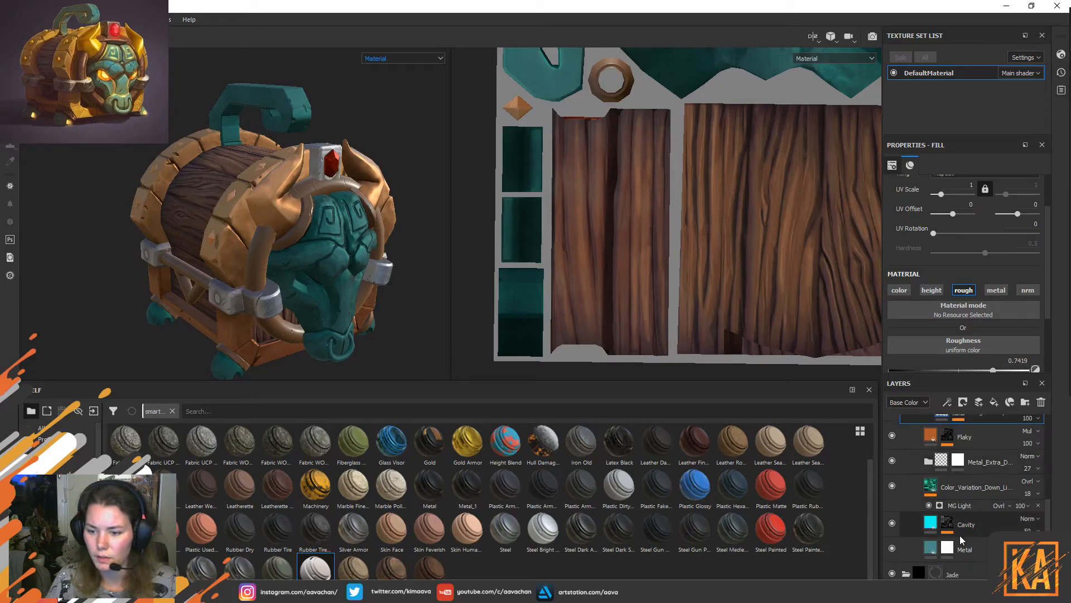
pyautogui.click(926, 548)
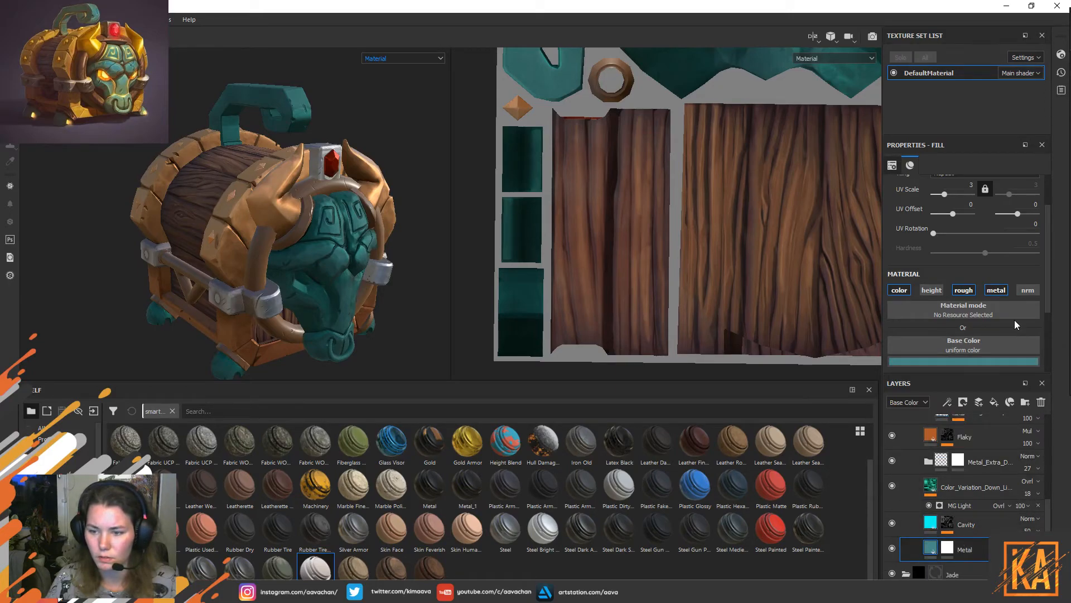
pyautogui.scroll(-3, 1019, 326)
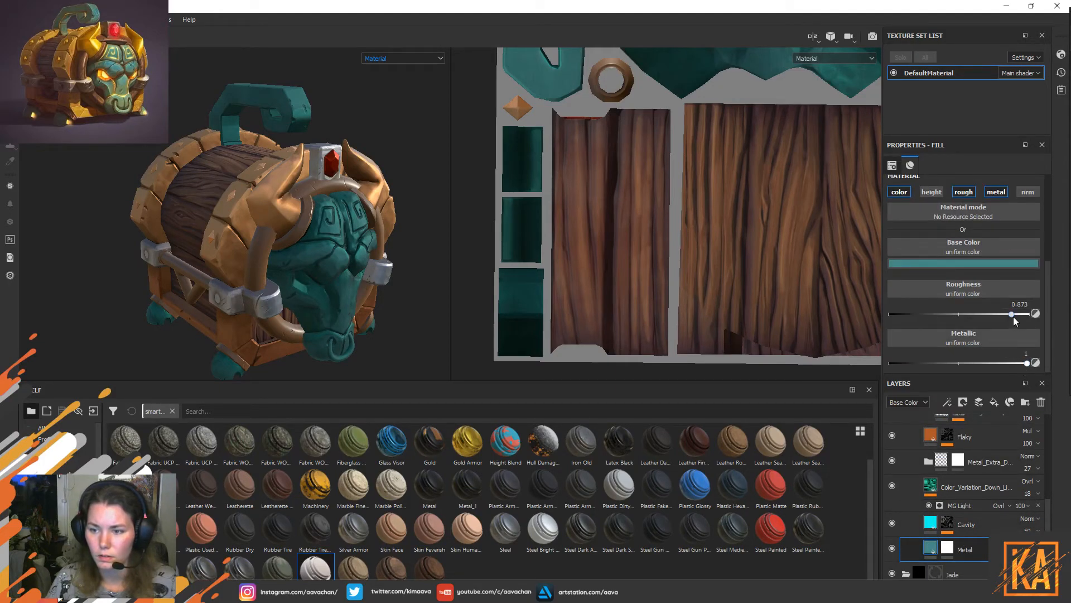
pyautogui.moveTo(1001, 317); pyautogui.dragTo(999, 319)
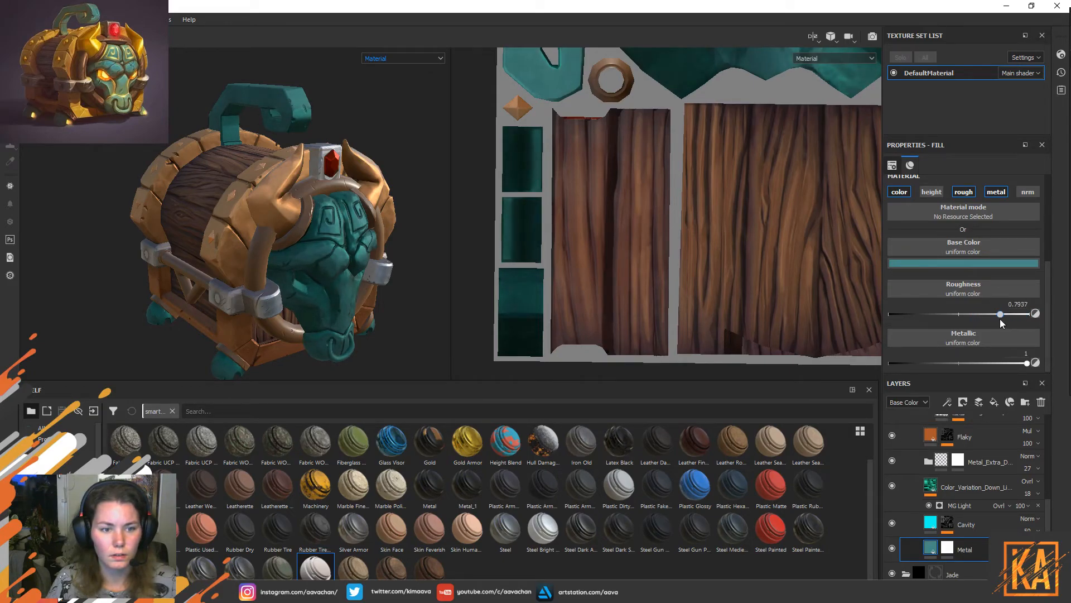
# Lighten the base Metal fill's teal color to RGB 0.124, 0.338, 0.334.
pyautogui.click(976, 265)
pyautogui.moveTo(949, 338)
pyautogui.mouseDown()
pyautogui.moveTo(959, 320)
pyautogui.moveTo(949, 327)
pyautogui.mouseUp()
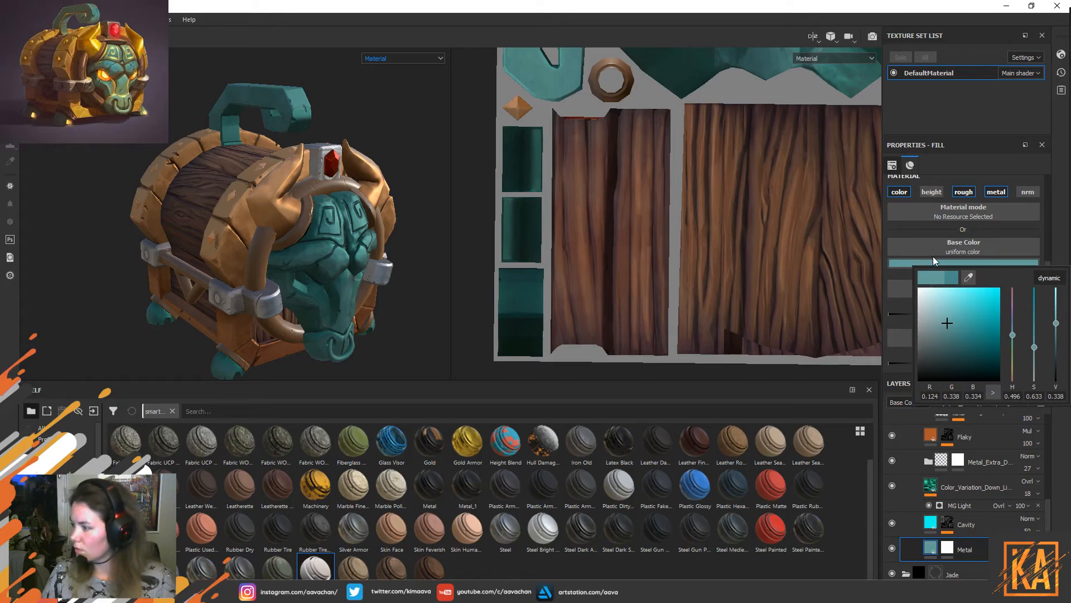
pyautogui.click(356, 112)
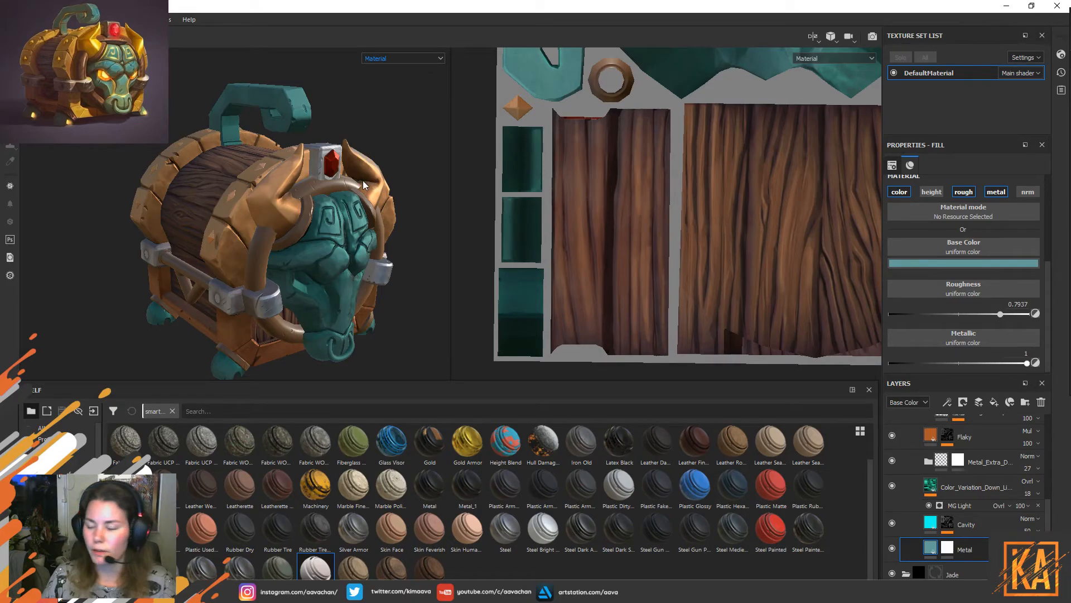
# Examine the bull head's jade from several angles, comparing it with the base Metal fill and Cavity layers shown and hidden.
pyautogui.keyDown('alt'); pyautogui.moveTo(386, 125); pyautogui.dragTo(326, 235); pyautogui.keyUp('alt')
pyautogui.keyDown('alt'); pyautogui.moveTo(169, 189); pyautogui.dragTo(227, 229, button='middle'); pyautogui.keyUp('alt')
pyautogui.keyDown('alt'); pyautogui.moveTo(227, 228); pyautogui.dragTo(271, 226, button='right'); pyautogui.keyUp('alt')
pyautogui.keyDown('alt'); pyautogui.moveTo(272, 227); pyautogui.dragTo(390, 259); pyautogui.keyUp('alt')
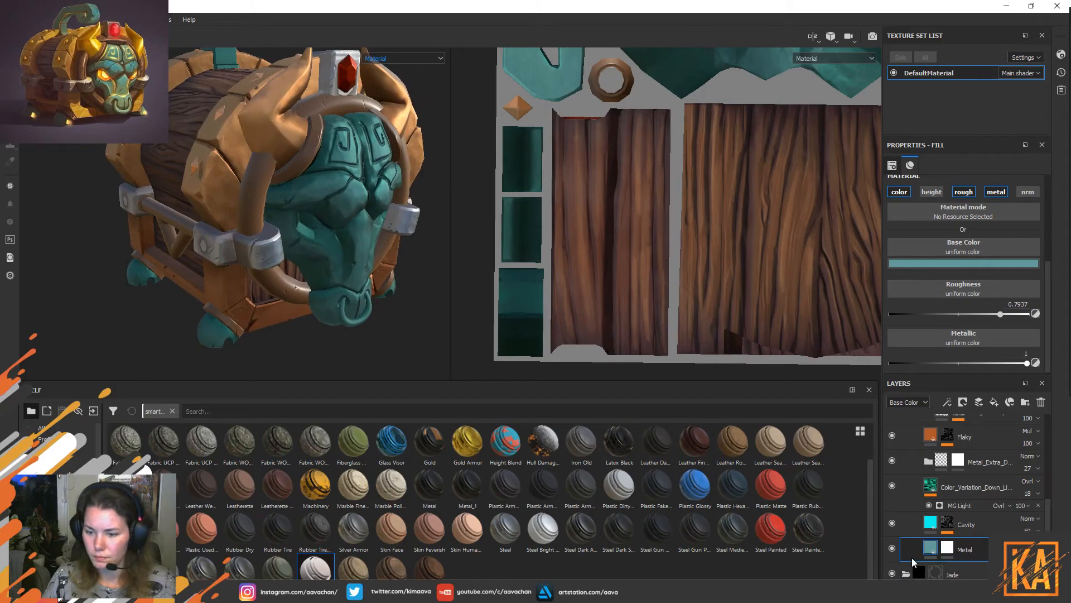
pyautogui.click(892, 549)
pyautogui.click(892, 549)
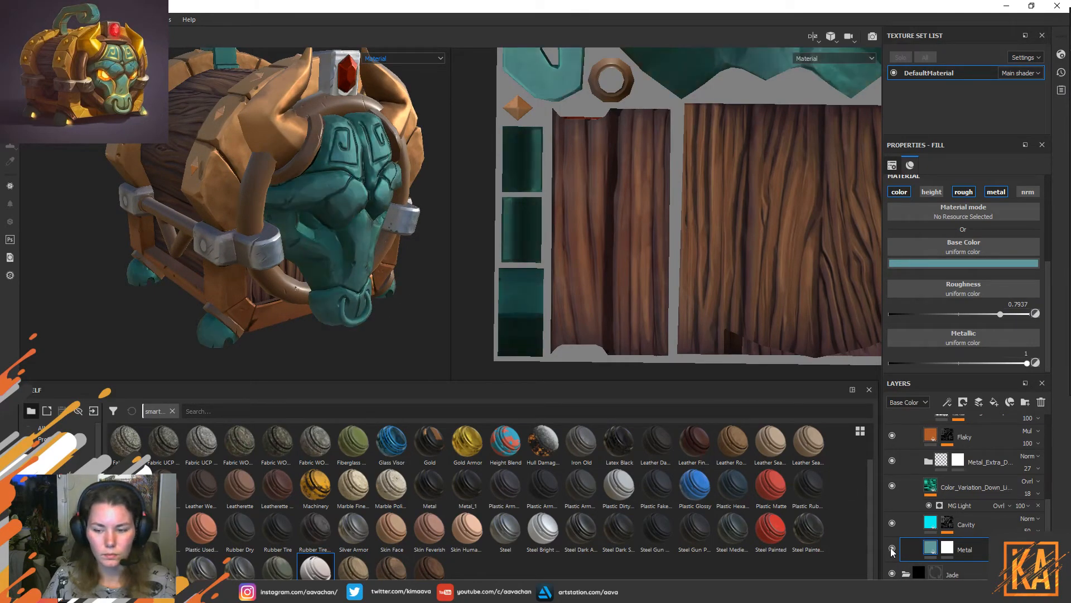
pyautogui.click(892, 548)
pyautogui.keyDown('alt'); pyautogui.moveTo(412, 276); pyautogui.dragTo(385, 190); pyautogui.keyUp('alt')
pyautogui.click(892, 523)
pyautogui.click(892, 523)
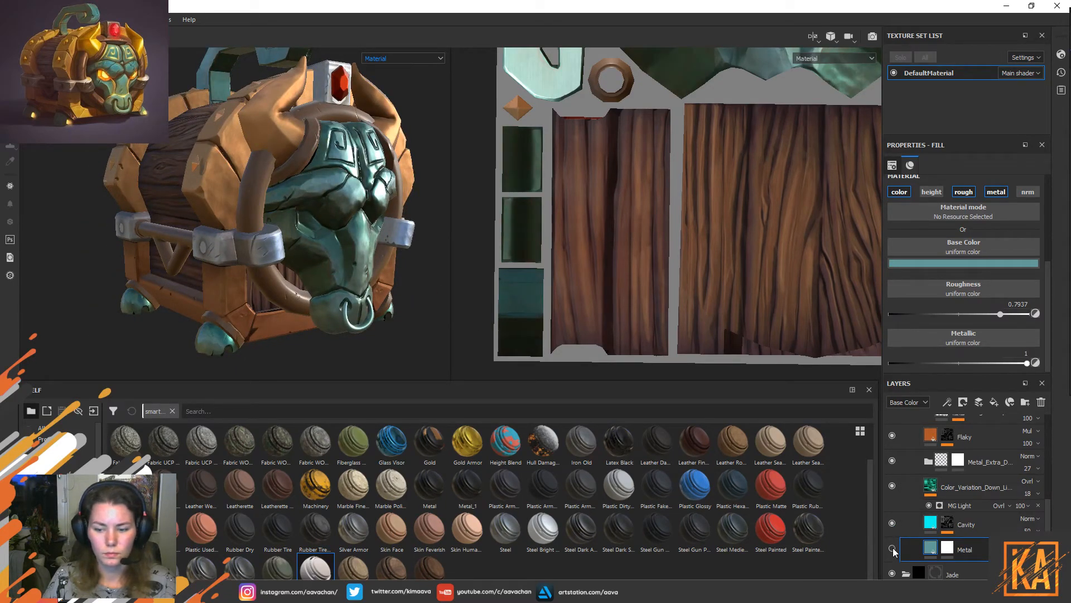
# Compare the bull head's look with the base Metal fill and the Jade folder shown and hidden, from several angles.
pyautogui.click(892, 549)
pyautogui.click(892, 548)
pyautogui.scroll(-1, 895, 548)
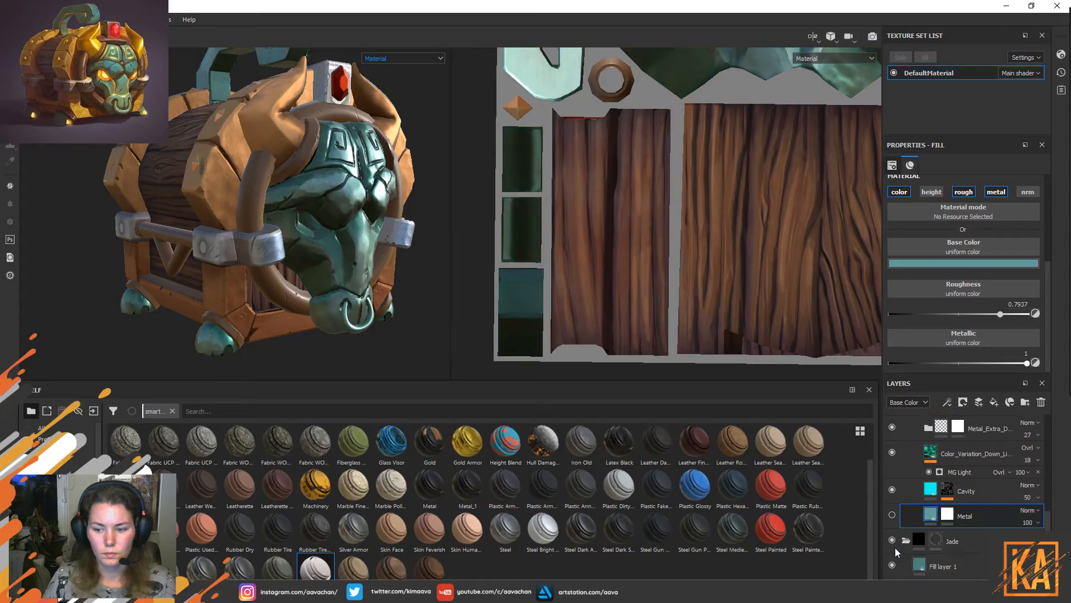
pyautogui.click(892, 541)
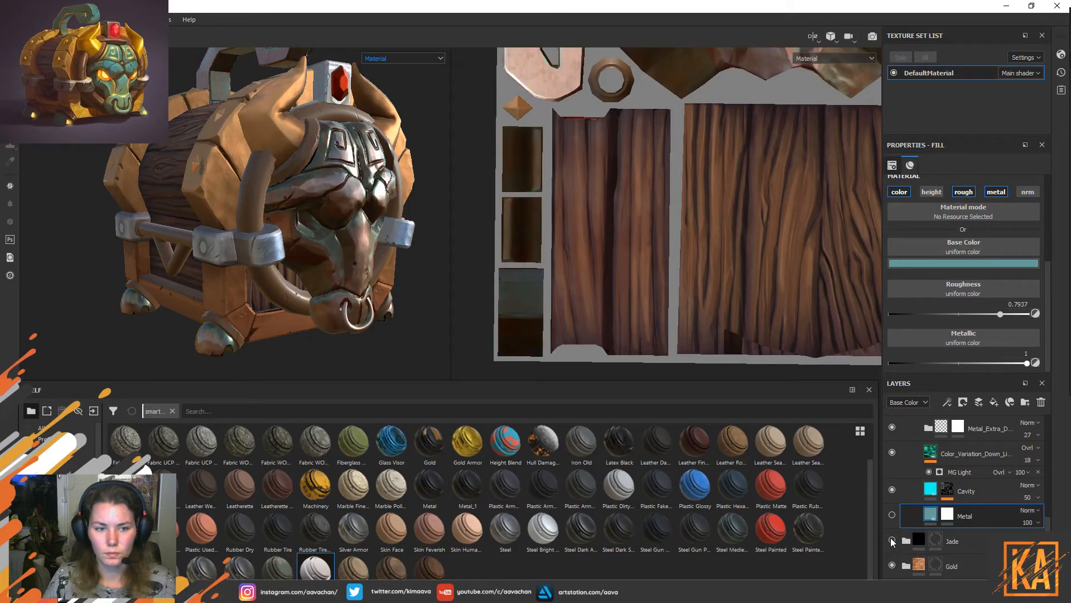
pyautogui.click(893, 540)
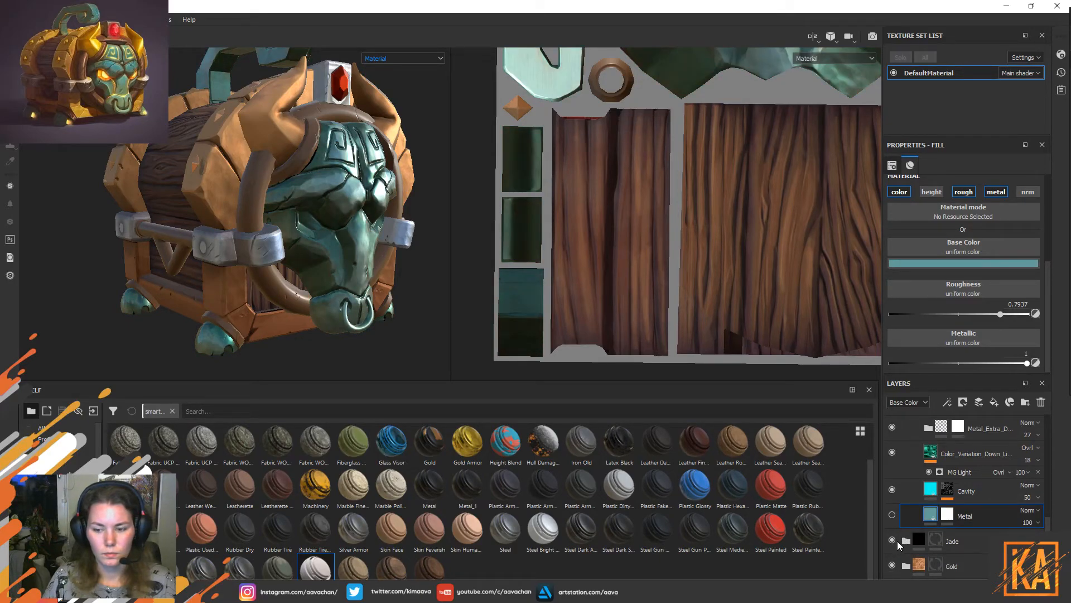
pyautogui.click(893, 540)
pyautogui.keyDown('alt'); pyautogui.moveTo(184, 219); pyautogui.dragTo(397, 304); pyautogui.keyUp('alt')
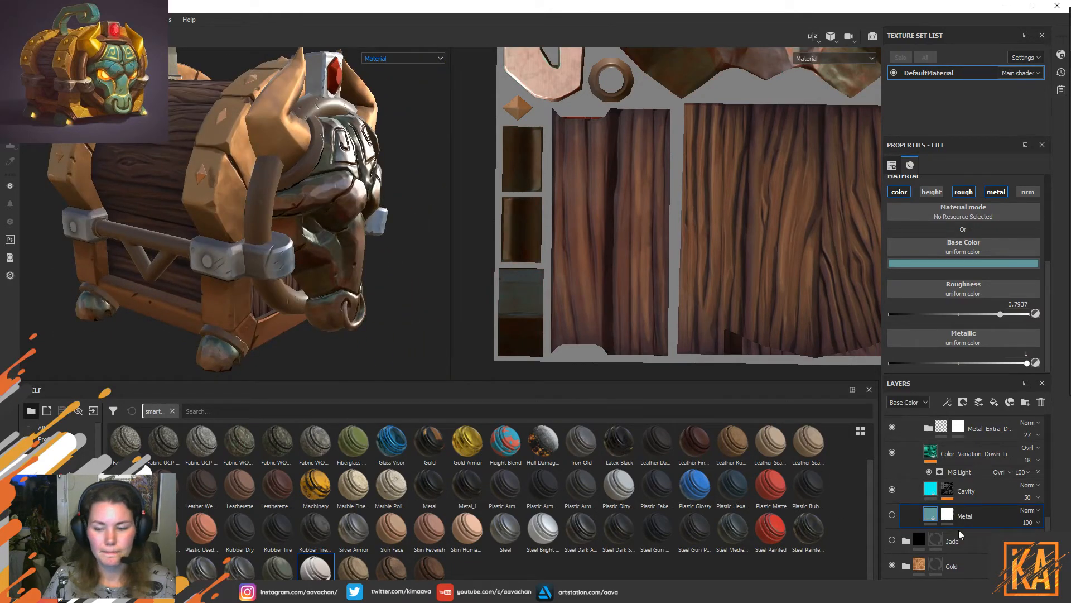
pyautogui.click(892, 540)
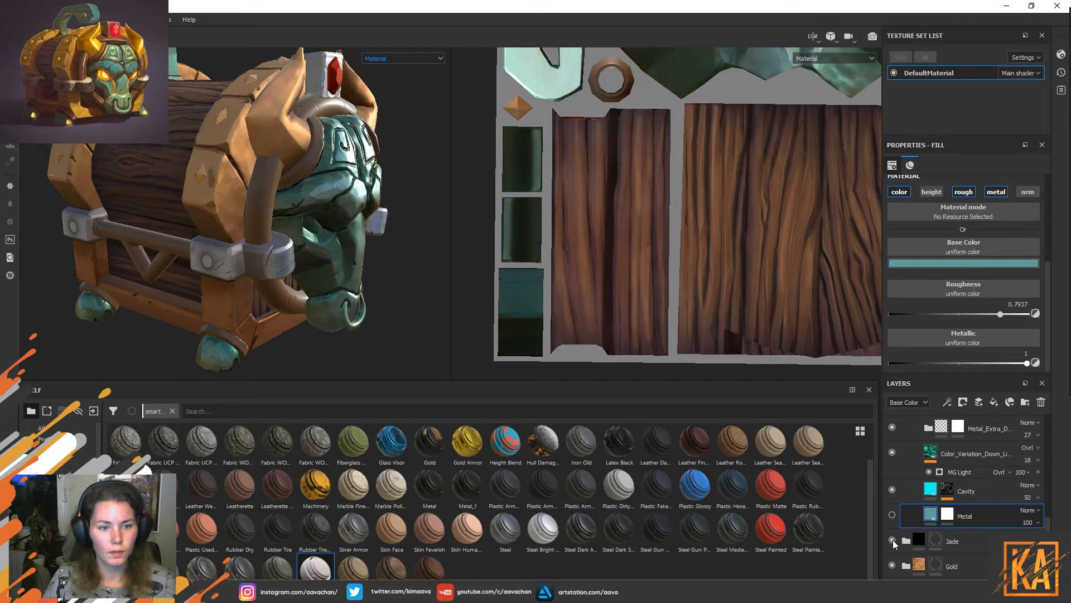
pyautogui.keyDown('alt'); pyautogui.moveTo(401, 296); pyautogui.dragTo(293, 288); pyautogui.keyUp('alt')
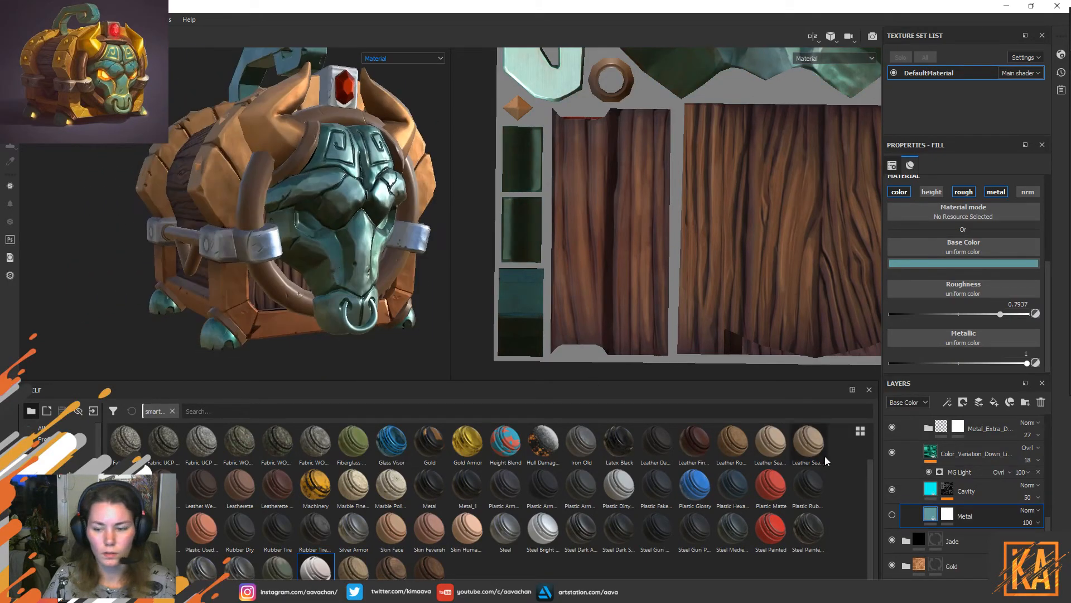
pyautogui.click(892, 517)
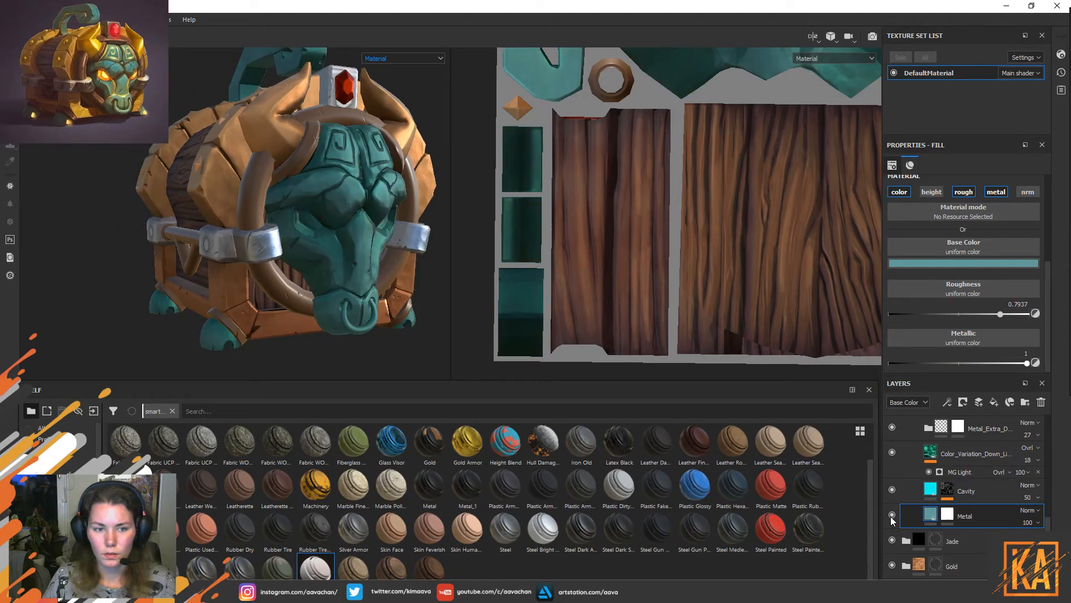
pyautogui.click(891, 517)
# Set the roughness of Fill layer 1 in the Jade folder to 0.6349 and check the chest.
pyautogui.click(908, 542)
pyautogui.click(940, 565)
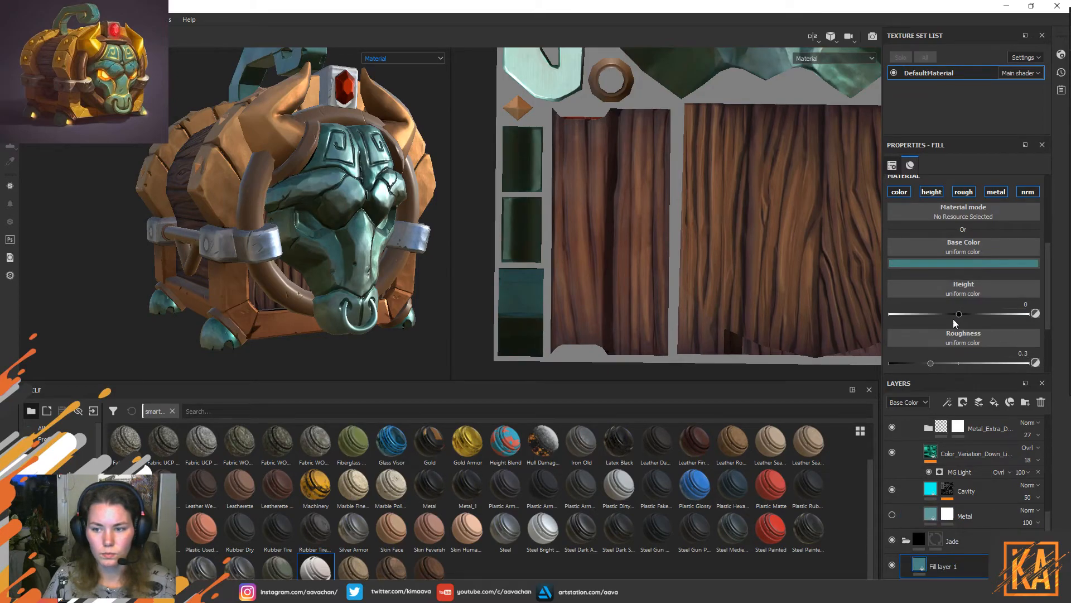
pyautogui.scroll(-2, 979, 367)
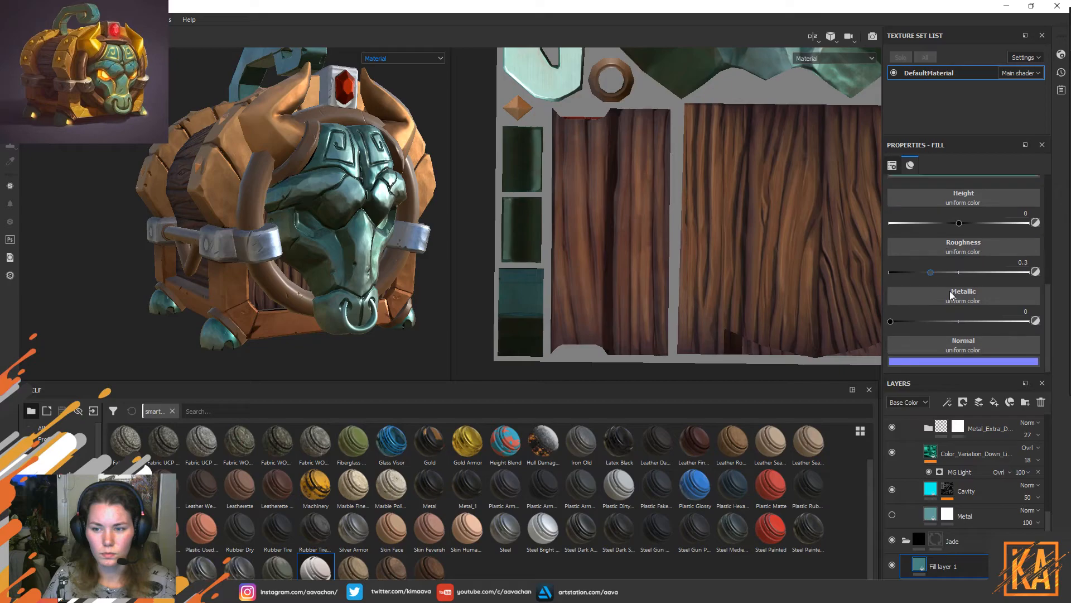
pyautogui.moveTo(933, 273)
pyautogui.mouseDown()
pyautogui.moveTo(1012, 286)
pyautogui.moveTo(953, 286)
pyautogui.moveTo(1002, 286)
pyautogui.moveTo(978, 286)
pyautogui.mouseUp()
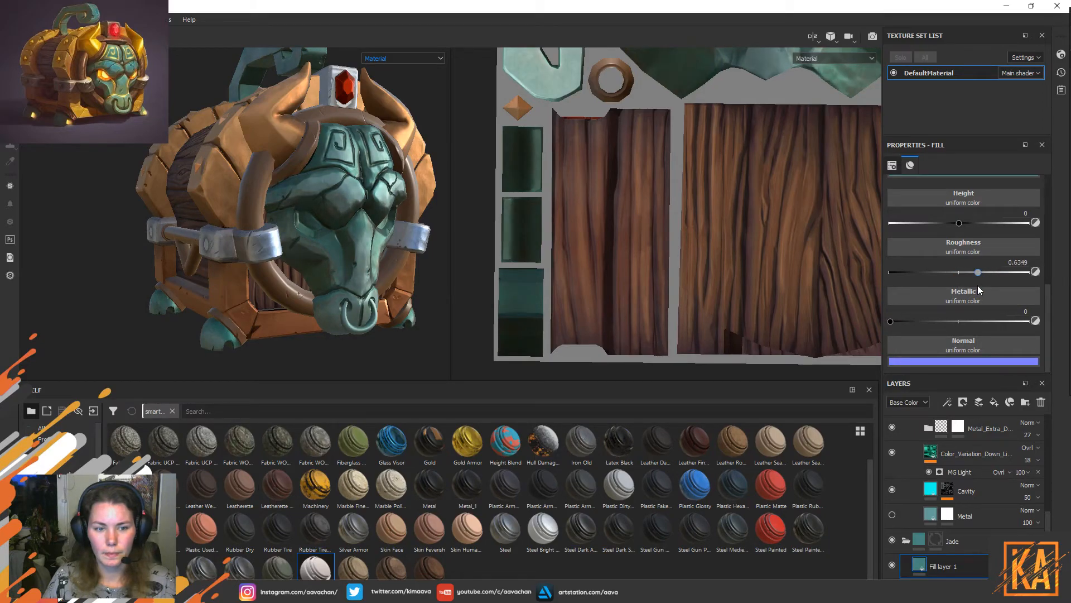
pyautogui.keyDown('alt'); pyautogui.moveTo(221, 243); pyautogui.dragTo(355, 263); pyautogui.keyUp('alt')
# Show the base Metal fill in Metal copy 1 and add a Light generator to its mask.
pyautogui.click(892, 514)
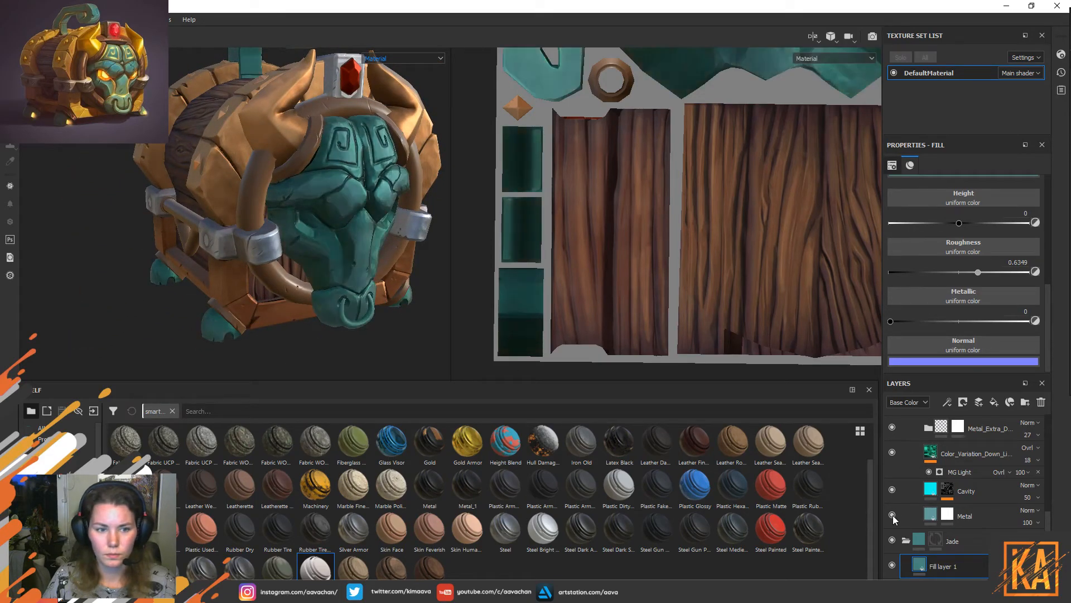
pyautogui.click(949, 514)
pyautogui.rightClick(948, 518)
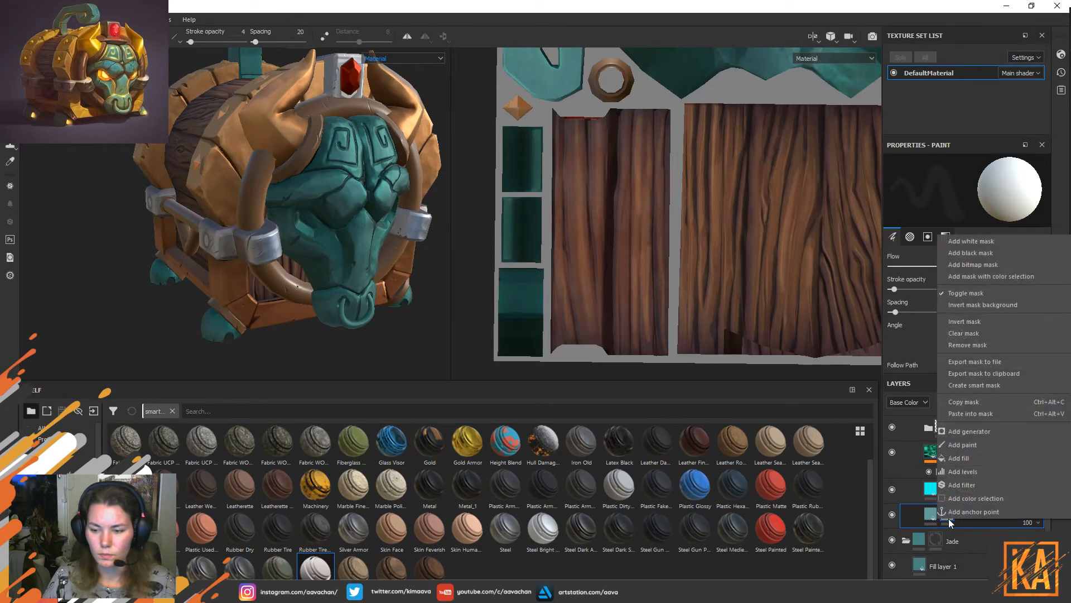
pyautogui.click(971, 430)
pyautogui.click(955, 184)
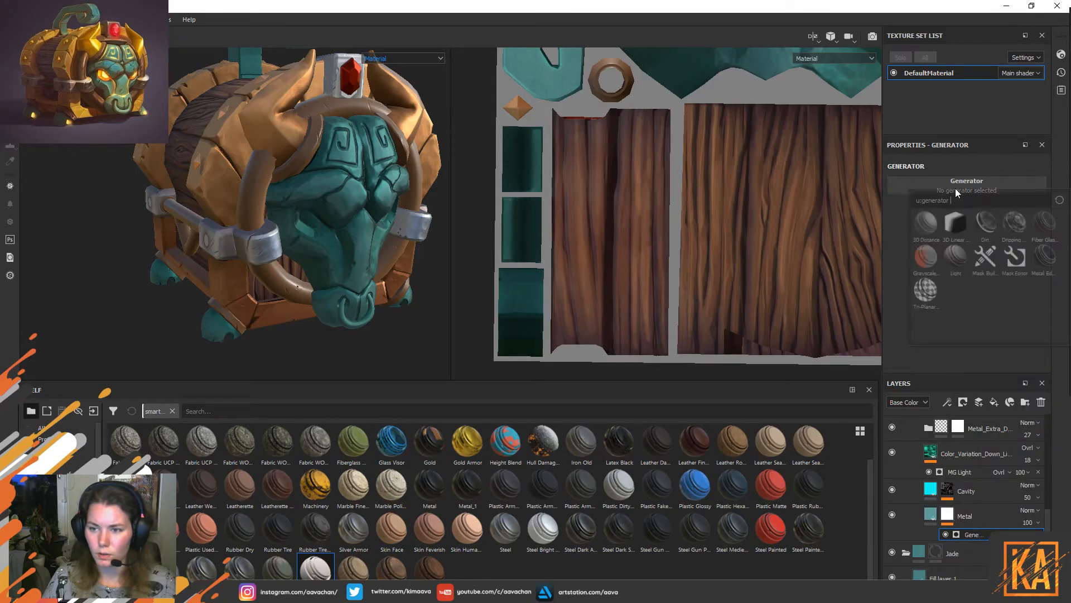
pyautogui.click(956, 257)
pyautogui.moveTo(324, 222)
pyautogui.keyDown('alt'); pyautogui.mouseDown()
pyautogui.moveTo(262, 226)
pyautogui.moveTo(304, 222)
pyautogui.mouseUp(); pyautogui.keyUp('alt')
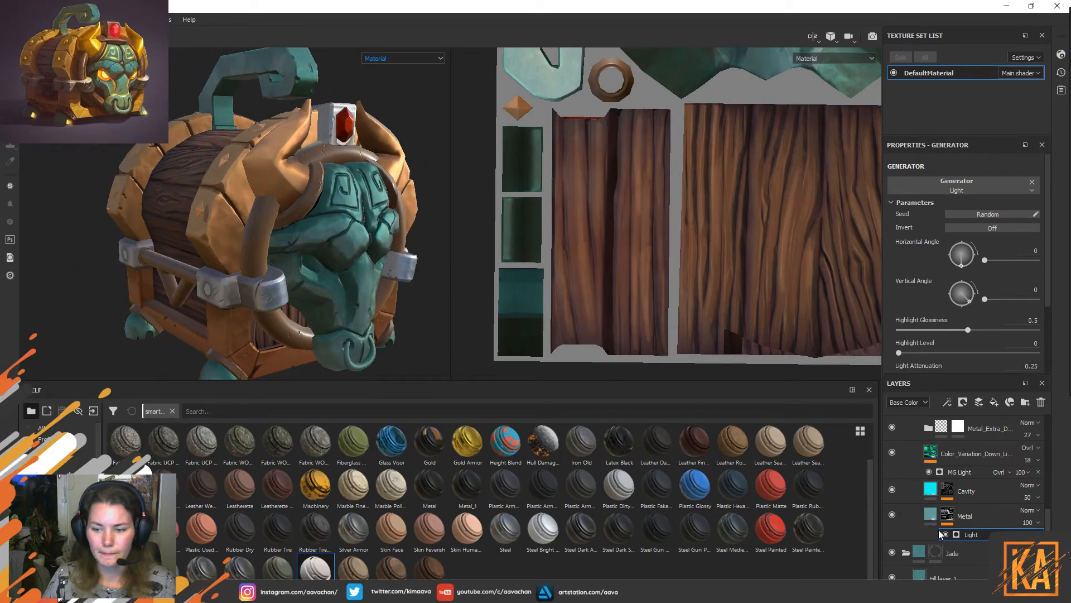
pyautogui.click(893, 514)
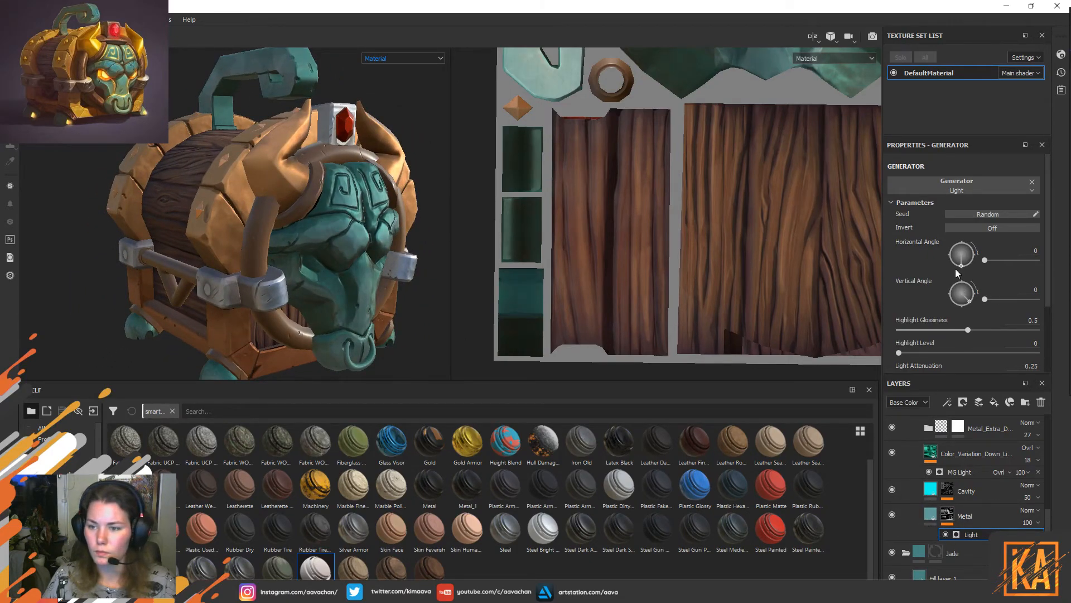
# Set the horizontal angle of the Metal fill's Light generator to 183 and test its highlight level.
pyautogui.moveTo(982, 257); pyautogui.dragTo(940, 258)
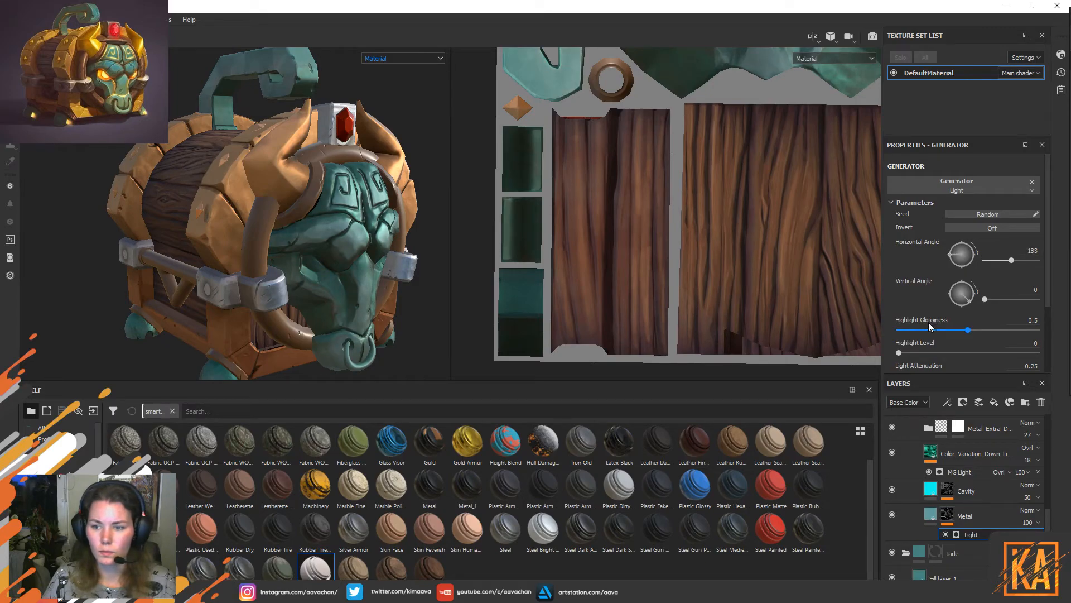
pyautogui.moveTo(899, 353)
pyautogui.mouseDown()
pyautogui.moveTo(987, 357)
pyautogui.moveTo(900, 354)
pyautogui.mouseUp()
pyautogui.scroll(-2, 943, 222)
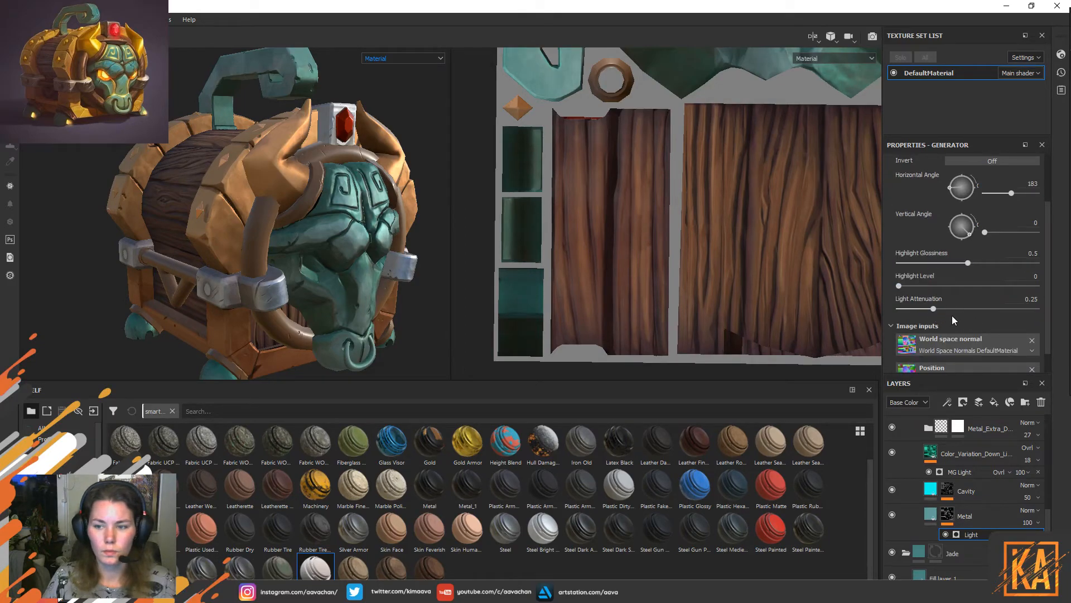
pyautogui.moveTo(899, 285)
pyautogui.mouseDown()
pyautogui.moveTo(950, 284)
pyautogui.moveTo(888, 290)
pyautogui.mouseUp()
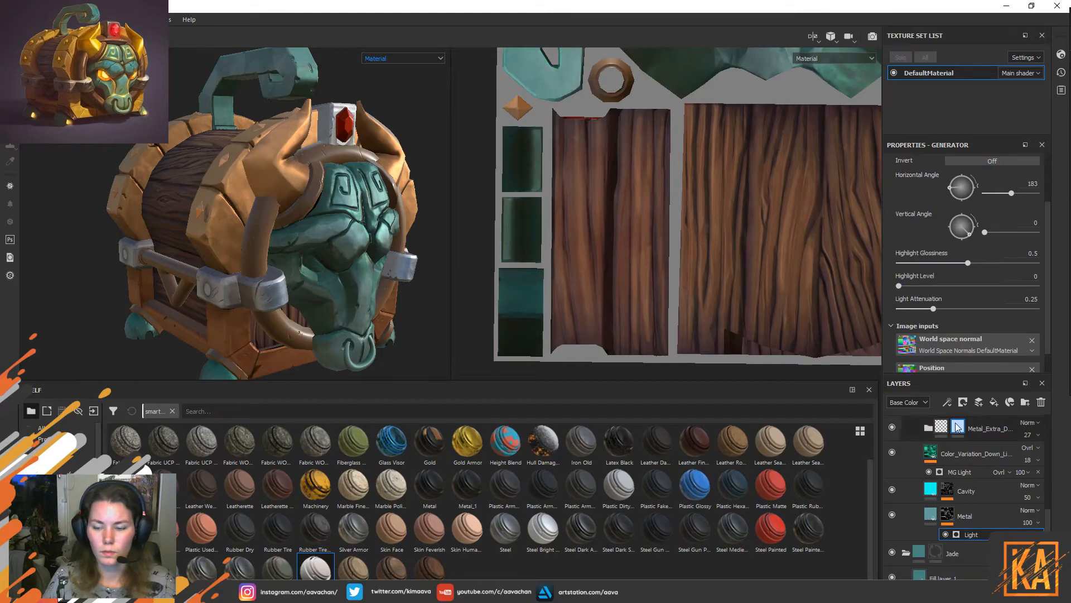
# Compare the jade with the Cavity layer shown and hidden, and examine the whole chest from several angles.
pyautogui.click(892, 490)
pyautogui.click(892, 490)
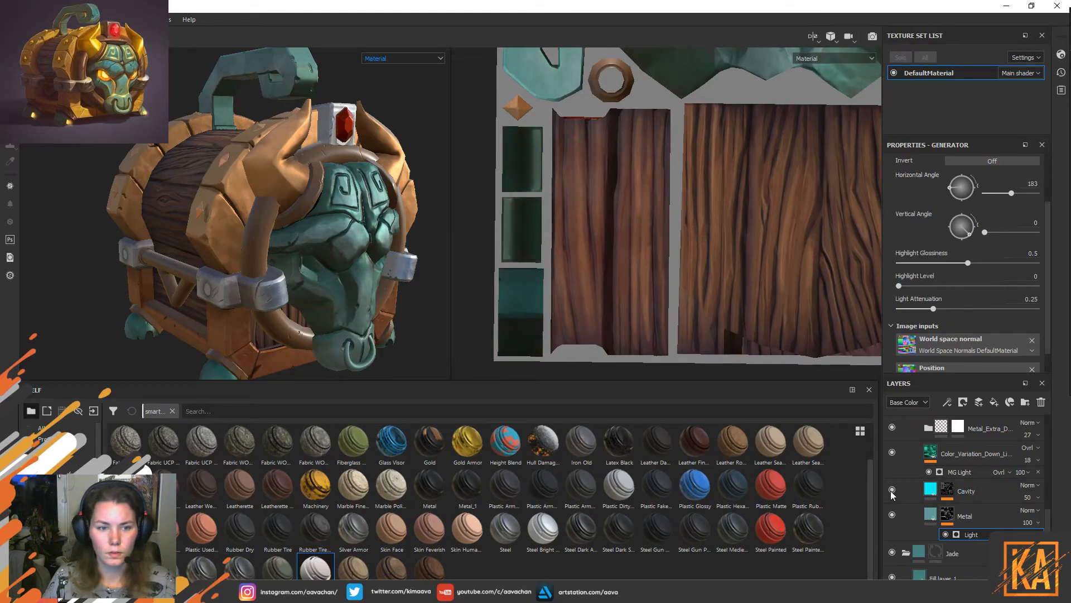
pyautogui.scroll(-2, 406, 286)
pyautogui.keyDown('alt'); pyautogui.moveTo(334, 278); pyautogui.dragTo(384, 226); pyautogui.keyUp('alt')
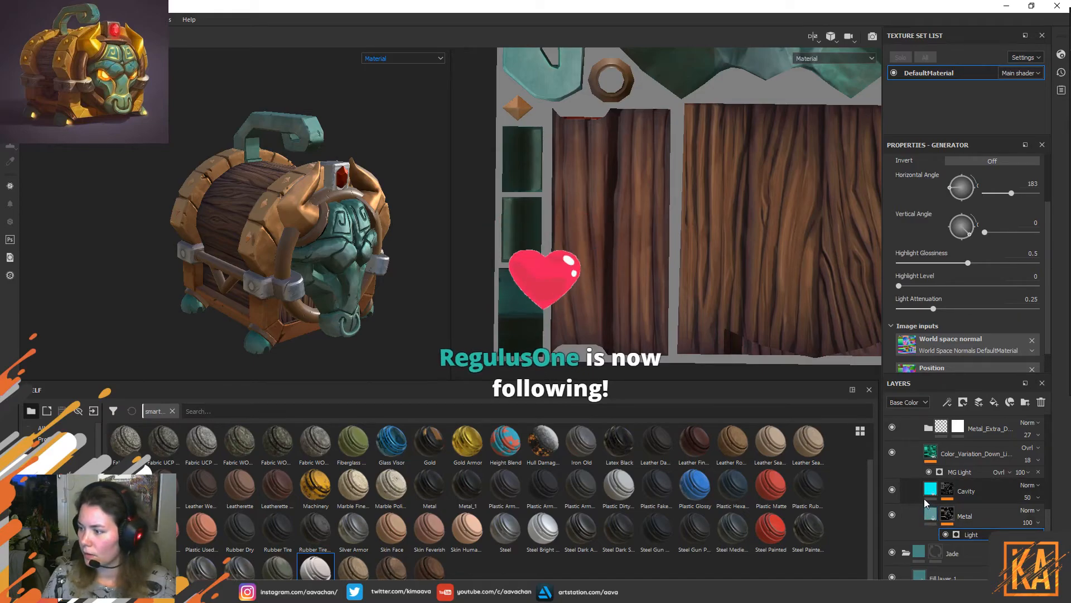
pyautogui.moveTo(925, 494)
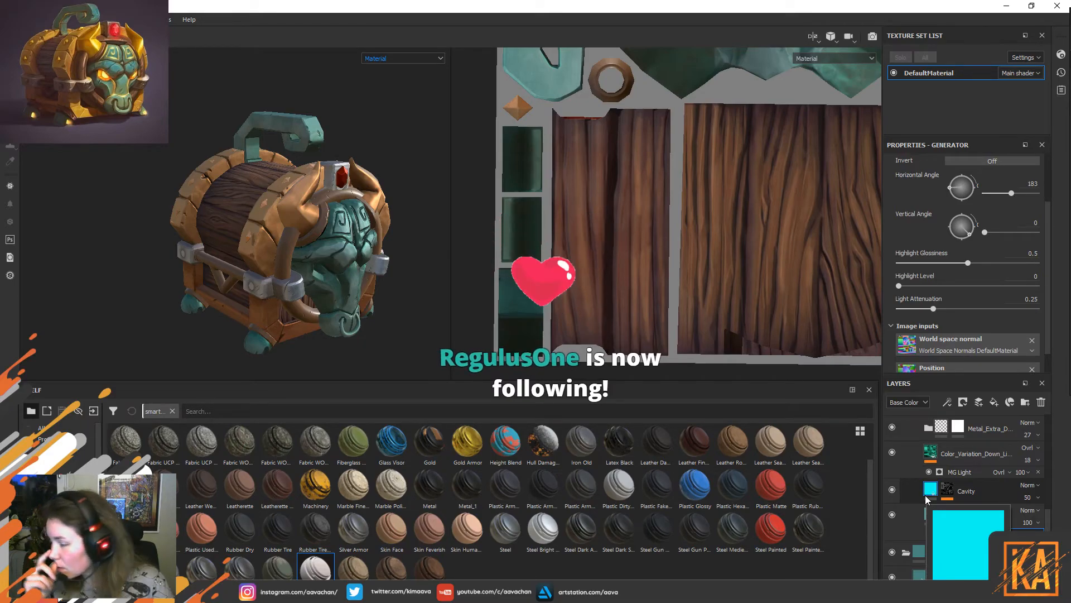
pyautogui.keyDown('alt'); pyautogui.moveTo(211, 354); pyautogui.dragTo(285, 247); pyautogui.keyUp('alt')
pyautogui.keyDown('alt'); pyautogui.moveTo(285, 247); pyautogui.dragTo(328, 278, button='right'); pyautogui.keyUp('alt')
pyautogui.keyDown('alt'); pyautogui.moveTo(328, 277); pyautogui.dragTo(341, 223); pyautogui.keyUp('alt')
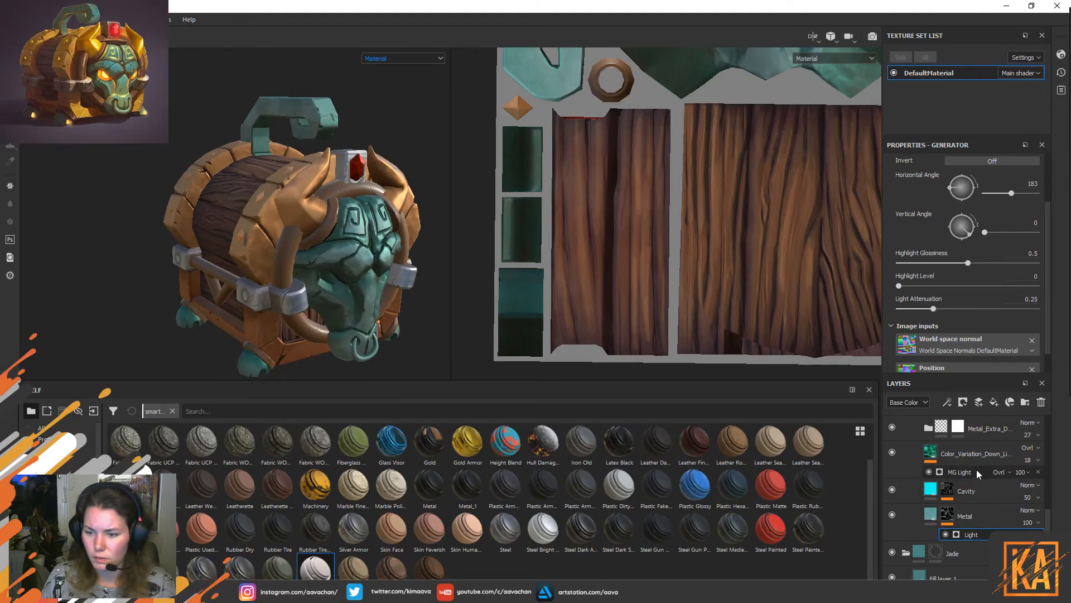
# Enable the roughness channel on Fill layer 6 below Metal copy 1 and set its roughness to 0.619.
pyautogui.scroll(2, 977, 479)
pyautogui.scroll(3, 977, 479)
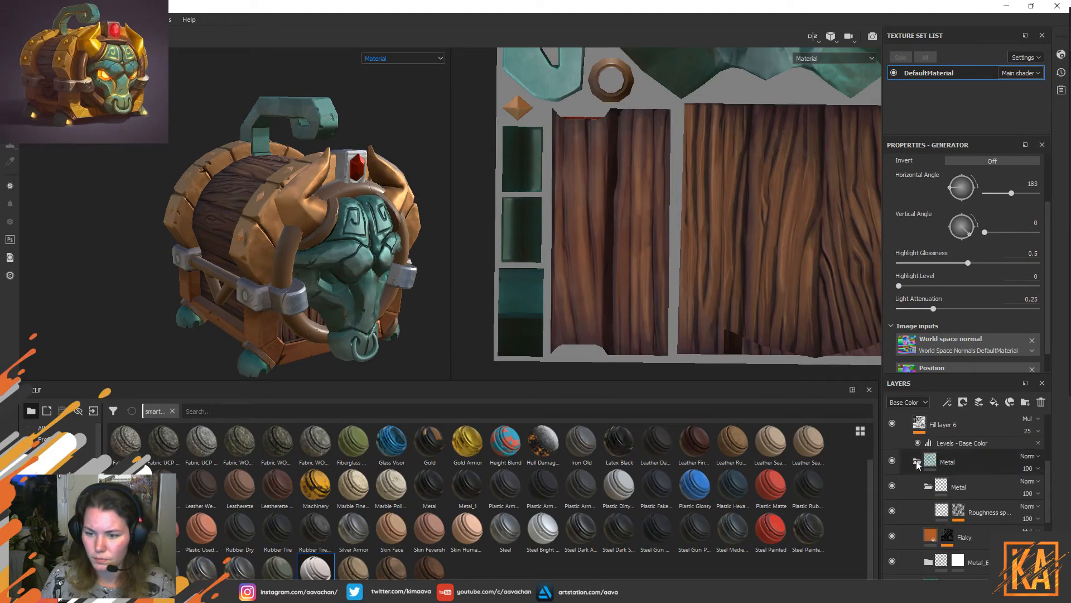
pyautogui.scroll(1, 915, 463)
pyautogui.click(901, 439)
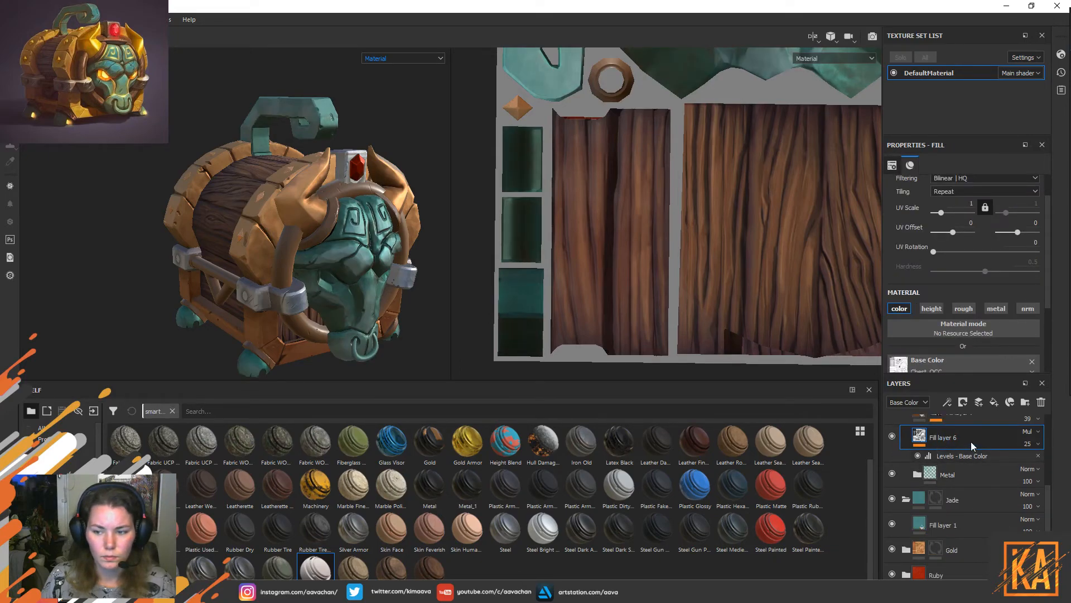
pyautogui.scroll(1, 904, 458)
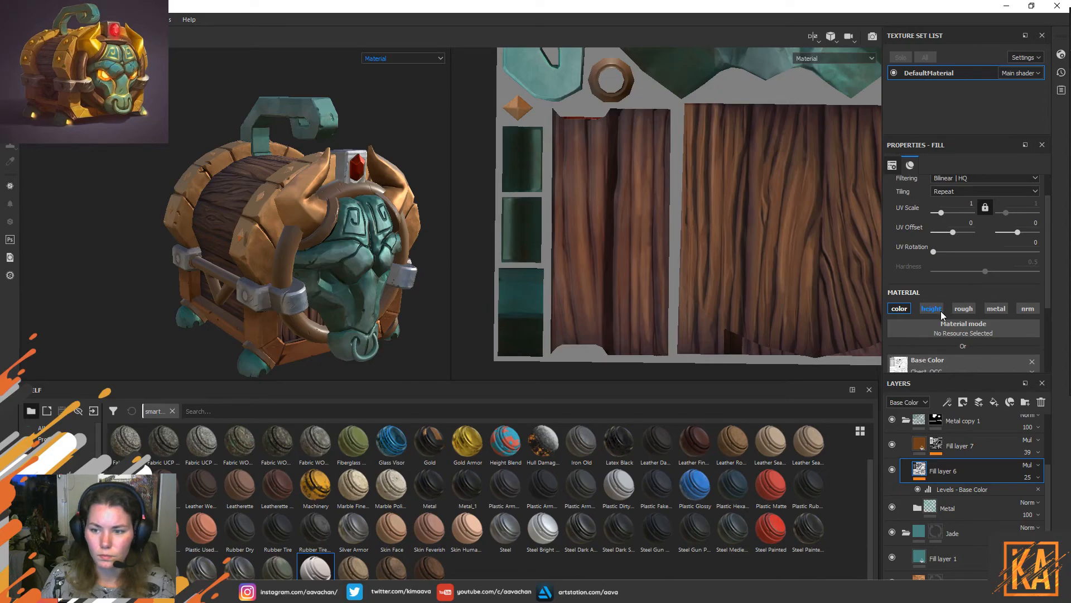
pyautogui.scroll(-1, 940, 310)
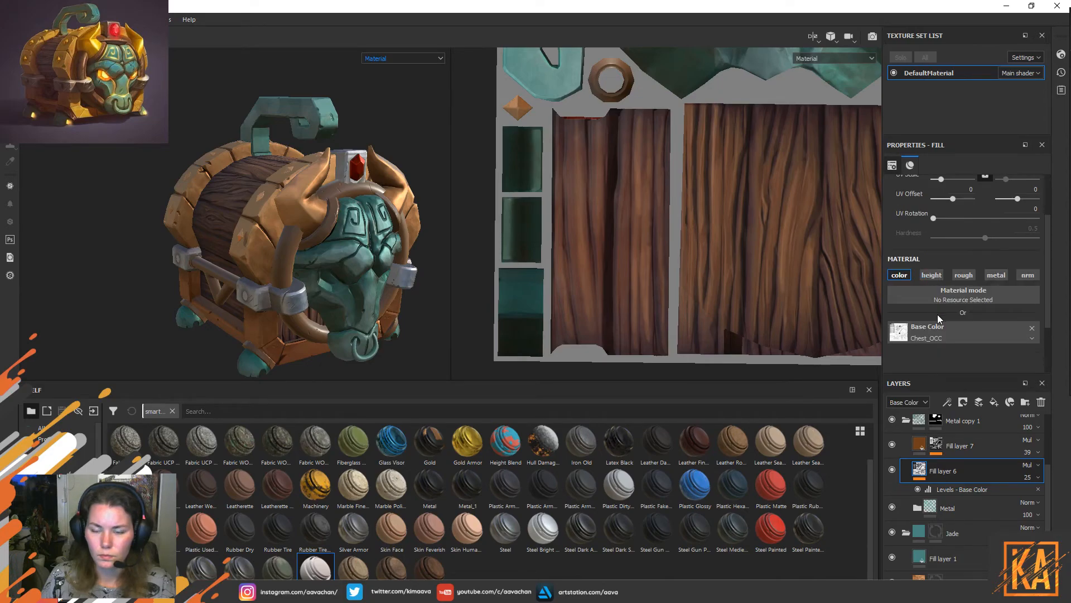
pyautogui.click(970, 276)
pyautogui.scroll(-2, 965, 337)
pyautogui.moveTo(930, 316)
pyautogui.mouseDown()
pyautogui.moveTo(1028, 323)
pyautogui.moveTo(954, 326)
pyautogui.moveTo(973, 331)
pyautogui.mouseUp()
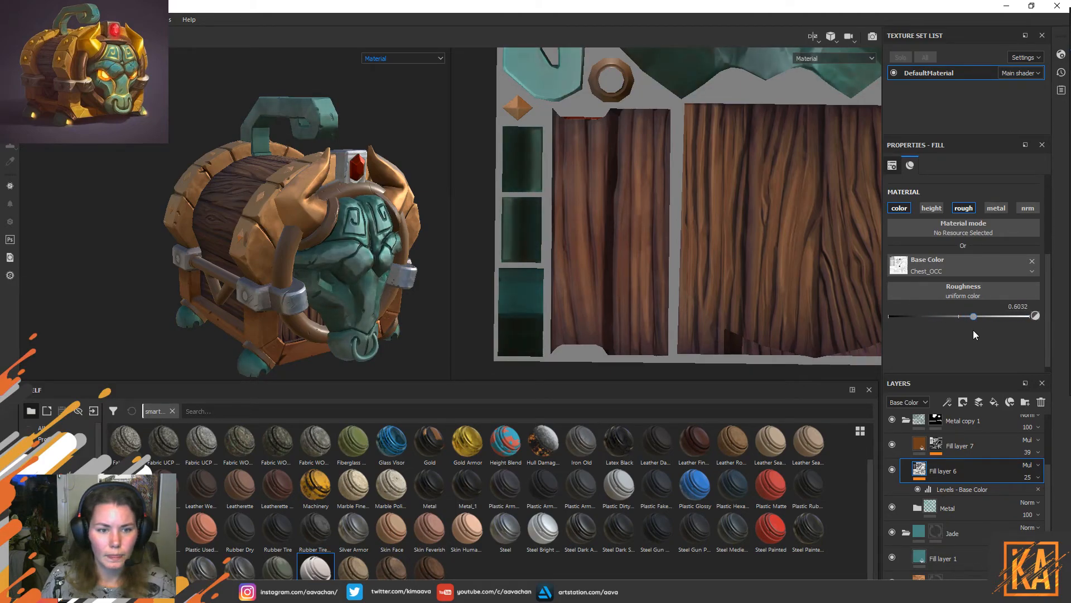
pyautogui.keyDown('alt'); pyautogui.moveTo(307, 281); pyautogui.dragTo(340, 260); pyautogui.keyUp('alt')
pyautogui.moveTo(973, 316)
pyautogui.mouseDown()
pyautogui.moveTo(1008, 320)
pyautogui.moveTo(975, 318)
pyautogui.mouseUp()
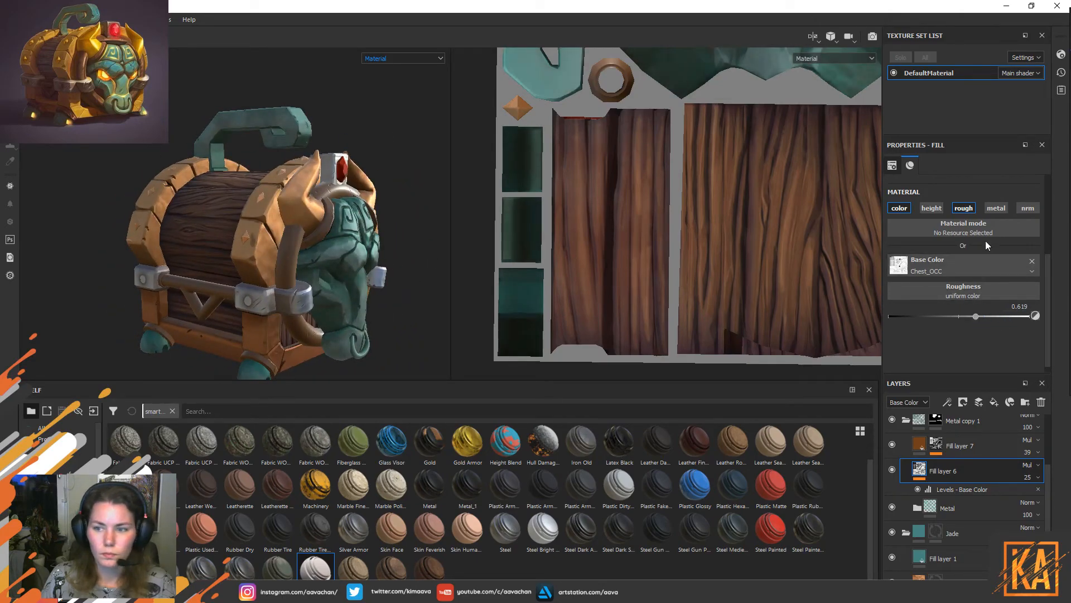
# Try the metallic channel on Fill layer 6 and check the chest's materials from several angles.
pyautogui.click(997, 210)
pyautogui.click(997, 211)
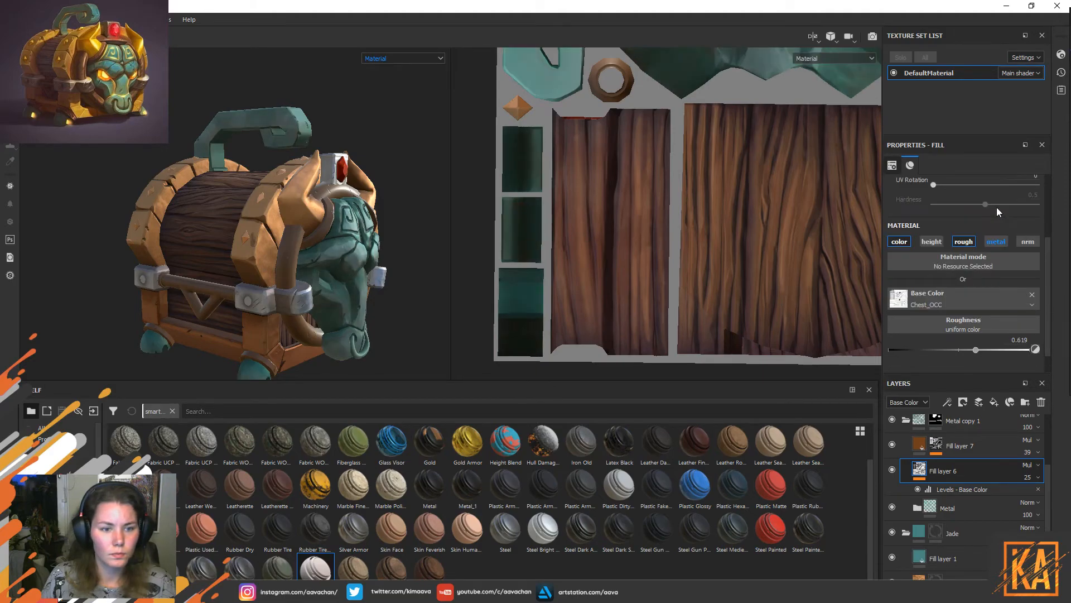
pyautogui.keyDown('alt'); pyautogui.moveTo(313, 262); pyautogui.dragTo(334, 262); pyautogui.keyUp('alt')
pyautogui.keyDown('alt'); pyautogui.moveTo(209, 202); pyautogui.dragTo(240, 209, button='middle'); pyautogui.keyUp('alt')
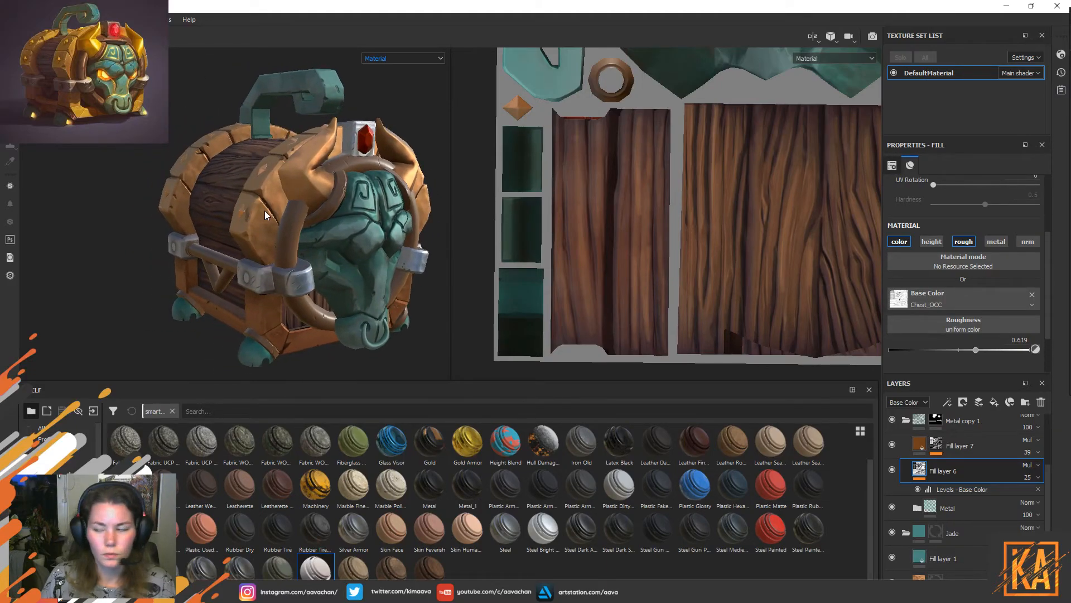
pyautogui.keyDown('alt'); pyautogui.moveTo(266, 215); pyautogui.dragTo(272, 217); pyautogui.keyUp('alt')
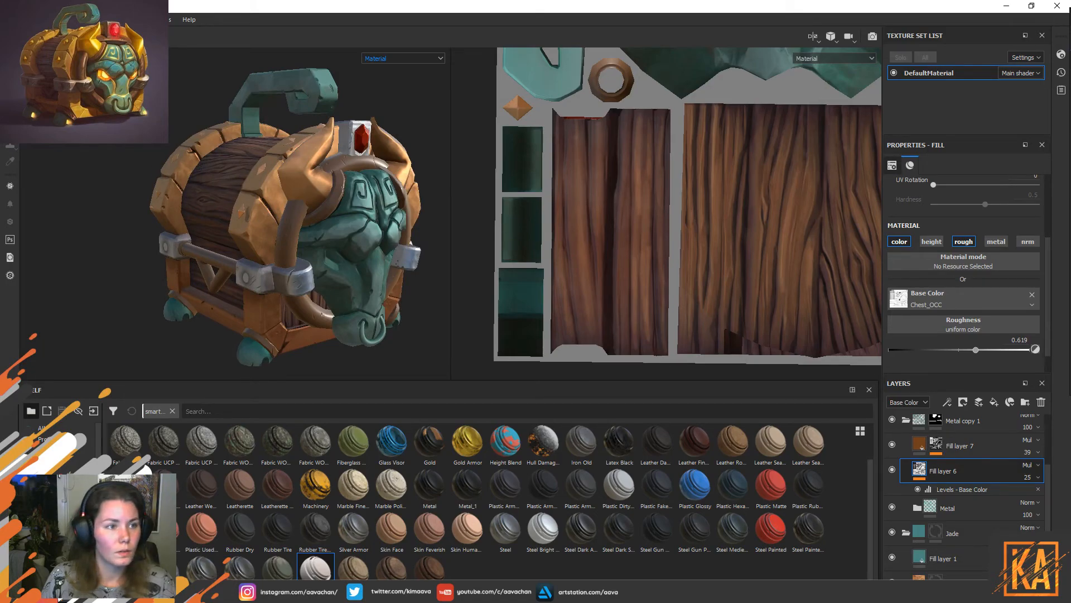
# Switch to Marmoset Toolbag to view the chest in the render scene.
pyautogui.click(11, 19)
pyautogui.click(229, 221)
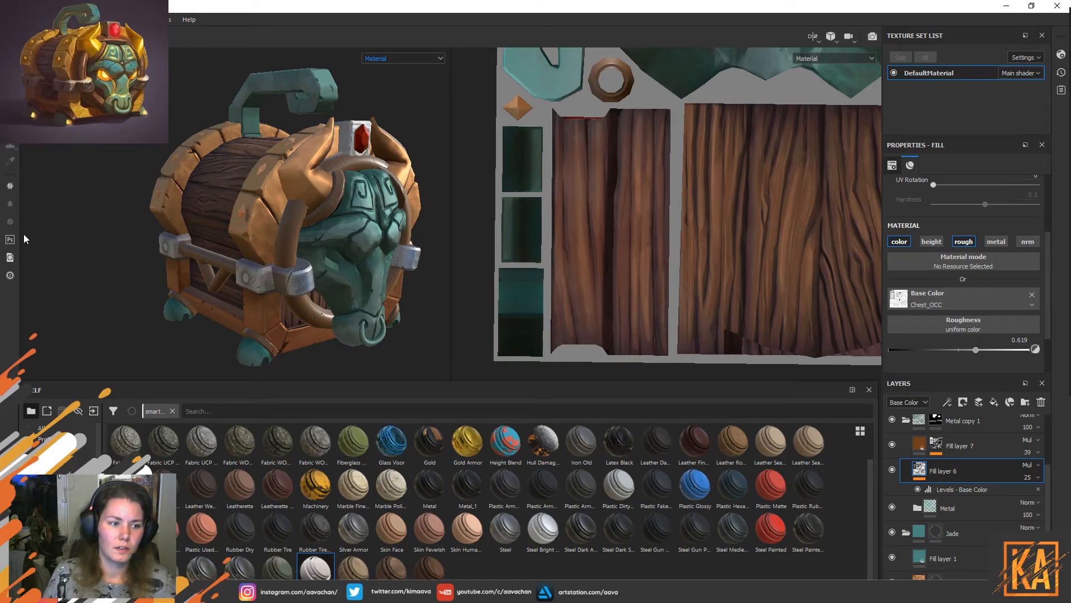
pyautogui.click(10, 19)
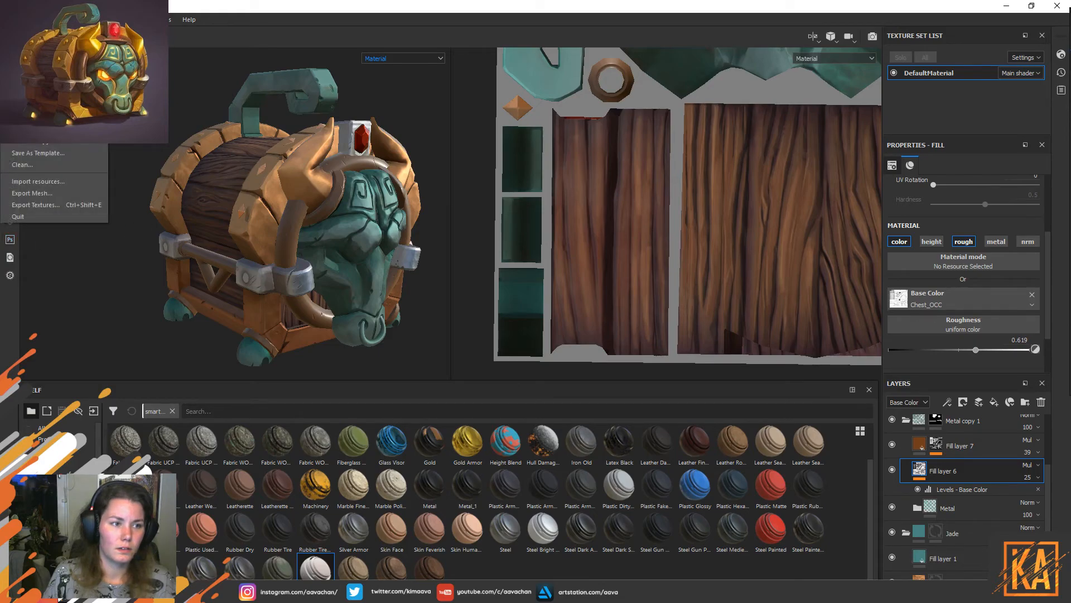
pyautogui.press('Escape')
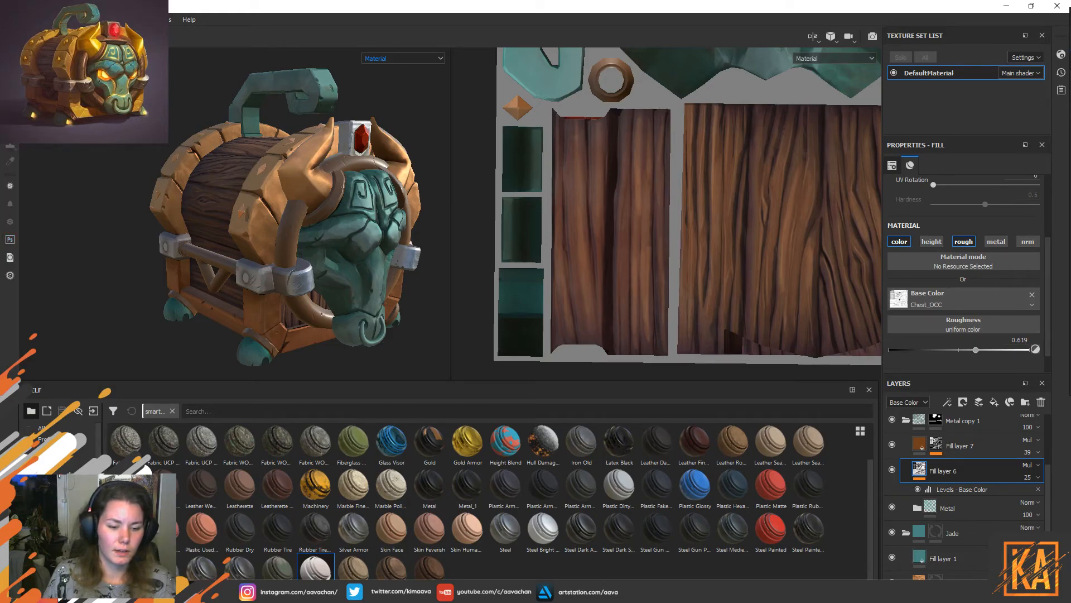
pyautogui.moveTo(262, 590)
pyautogui.click(249, 547)
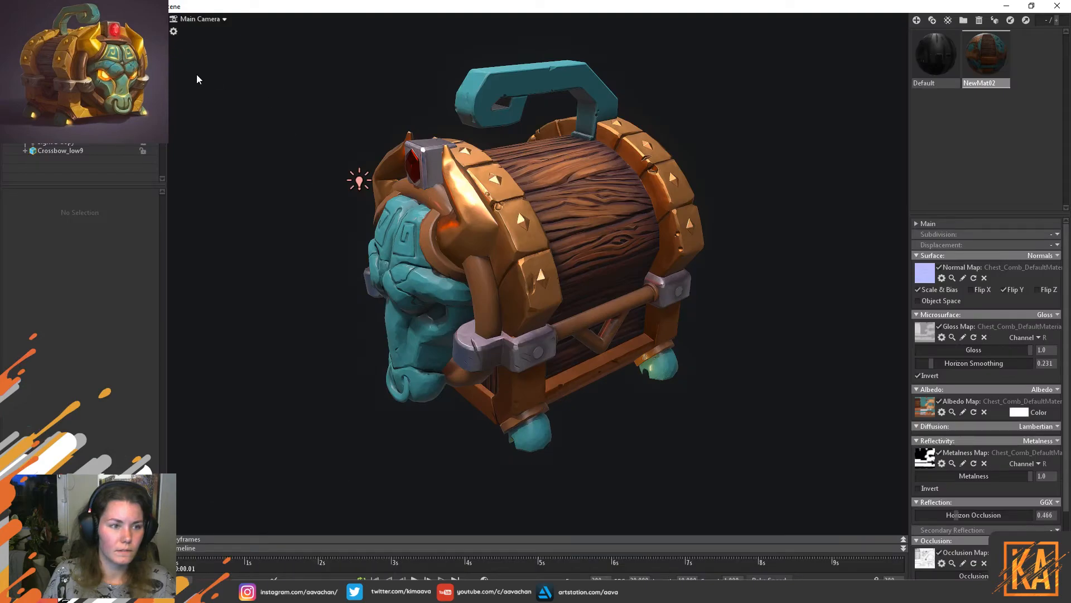
# Show the wireframe over the chest in the render scene and examine the mesh edges on the lid, side bar and corner brackets.
pyautogui.click(56, 71)
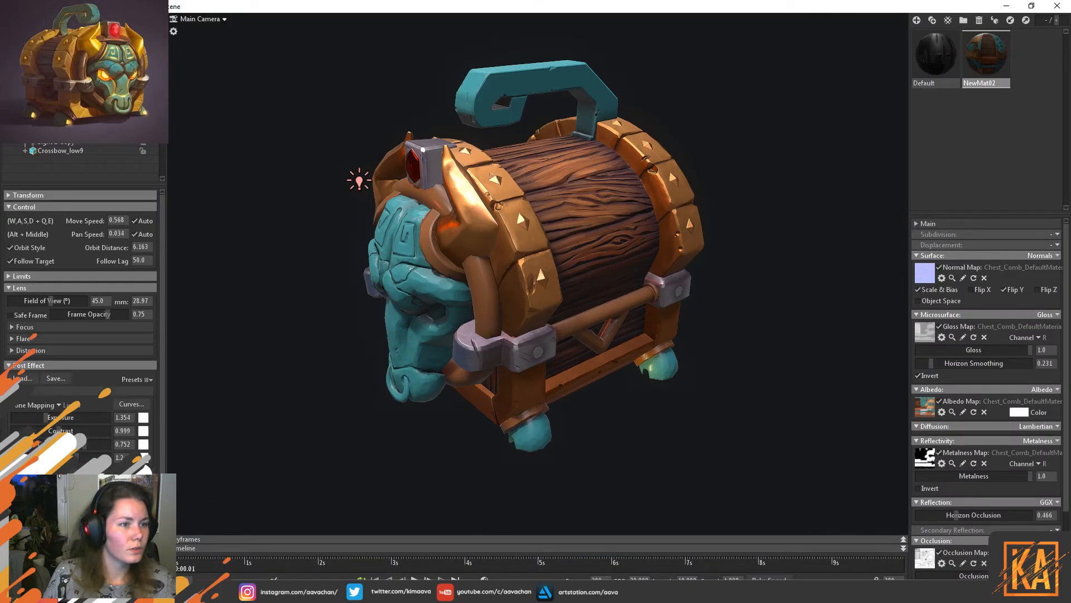
pyautogui.click(56, 61)
pyautogui.click(29, 271)
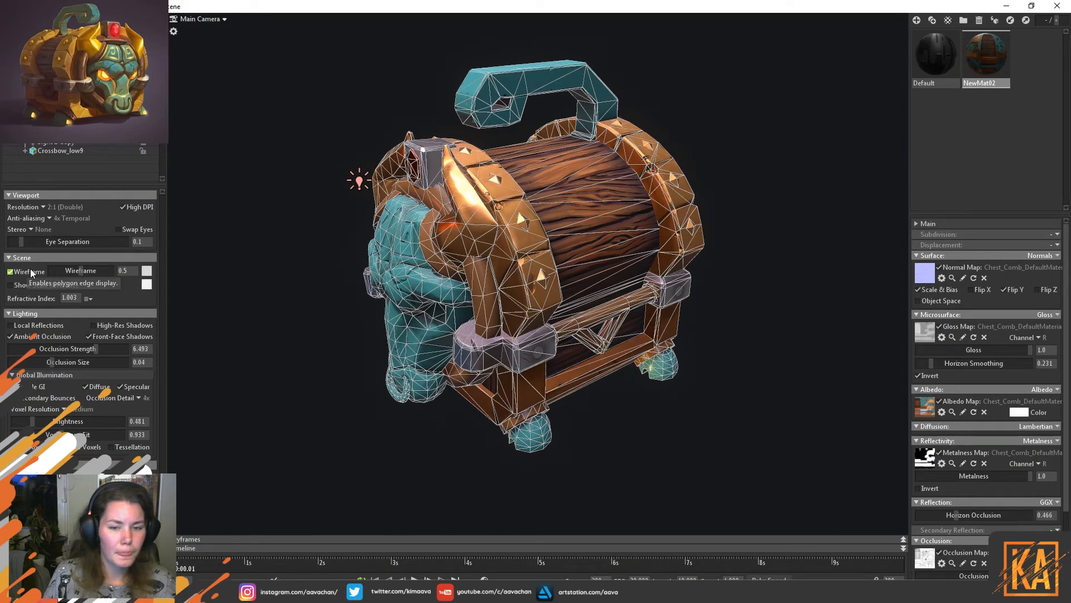
pyautogui.moveTo(790, 246); pyautogui.dragTo(760, 237)
pyautogui.moveTo(760, 237); pyautogui.dragTo(781, 288, button='right')
pyautogui.moveTo(742, 234); pyautogui.dragTo(593, 301, button='middle')
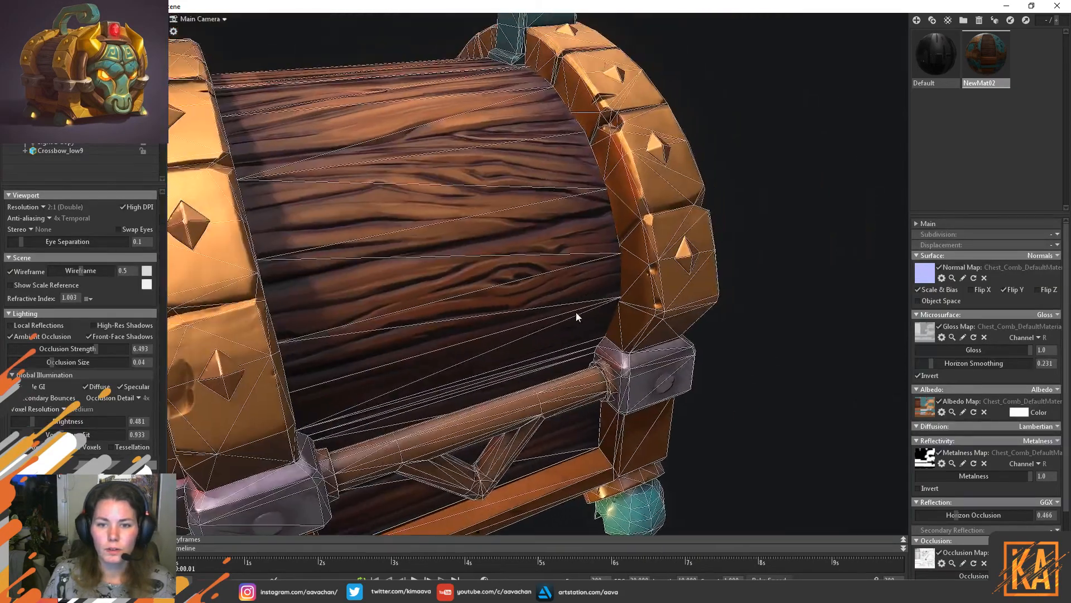
pyautogui.moveTo(593, 304); pyautogui.dragTo(607, 330)
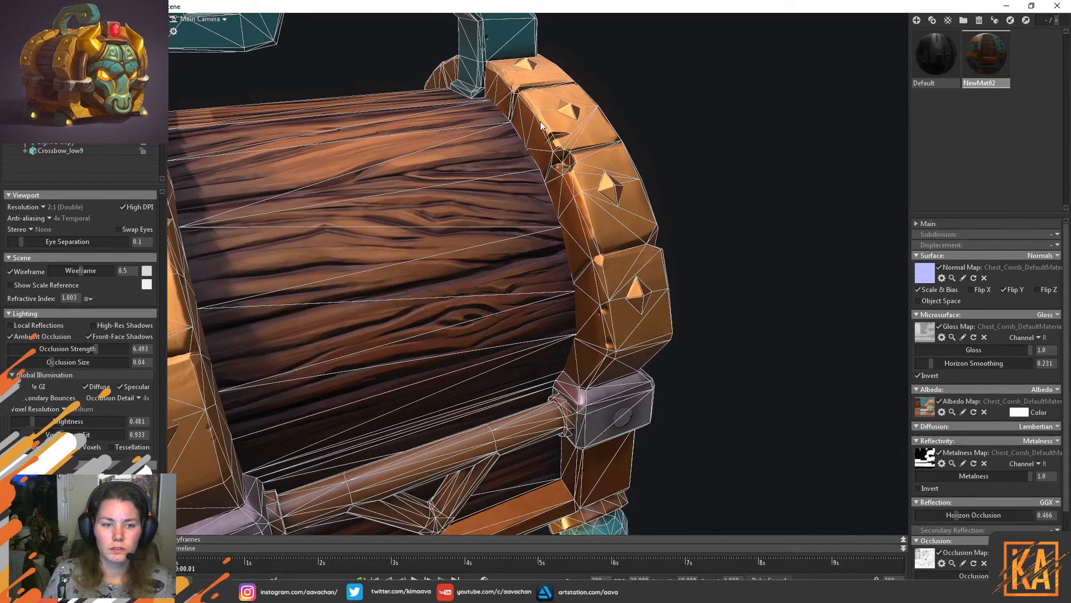
pyautogui.moveTo(499, 402); pyautogui.dragTo(366, 365)
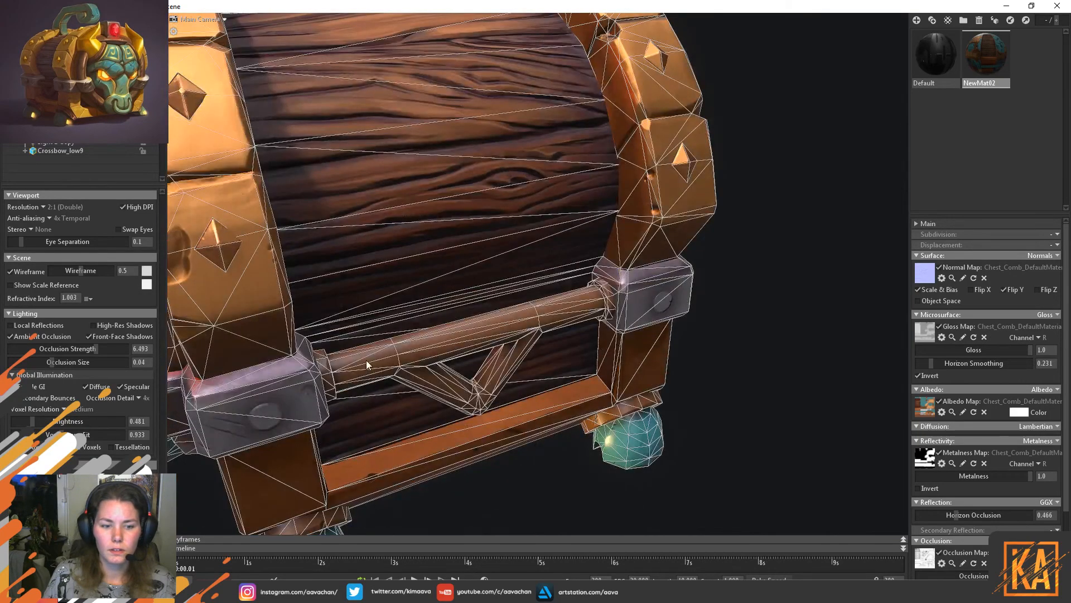
pyautogui.moveTo(645, 340); pyautogui.dragTo(694, 304)
# Select the chest mesh to read its vertex and triangle counts, and view the whole wireframe model.
pyautogui.click(399, 223)
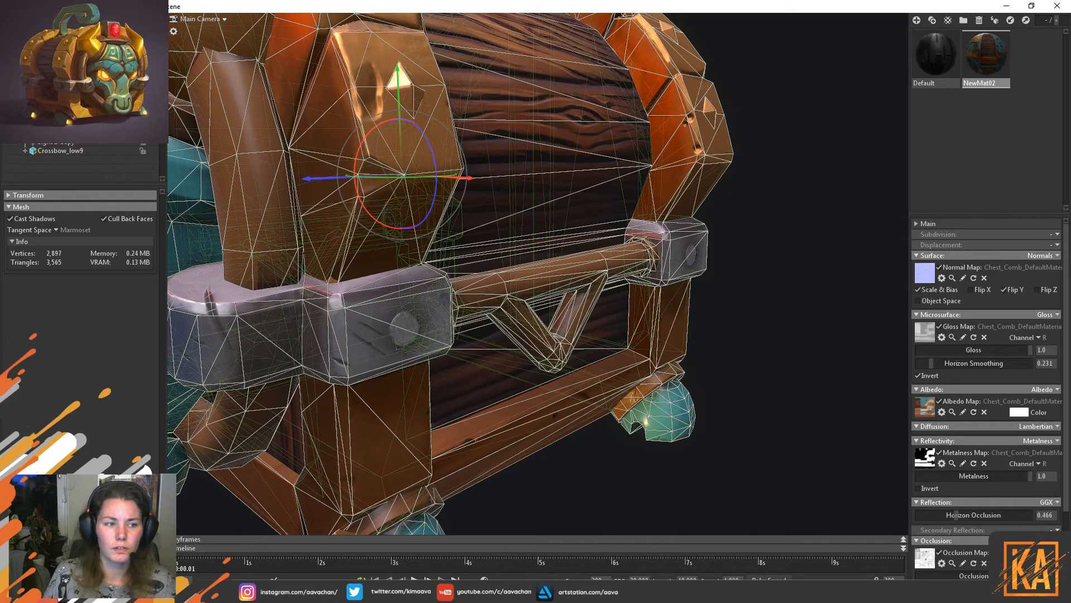
pyautogui.scroll(1, 84, 156)
pyautogui.scroll(-1, 71, 144)
pyautogui.moveTo(581, 304); pyautogui.dragTo(542, 196, button='right')
pyautogui.moveTo(664, 106); pyautogui.dragTo(707, 134)
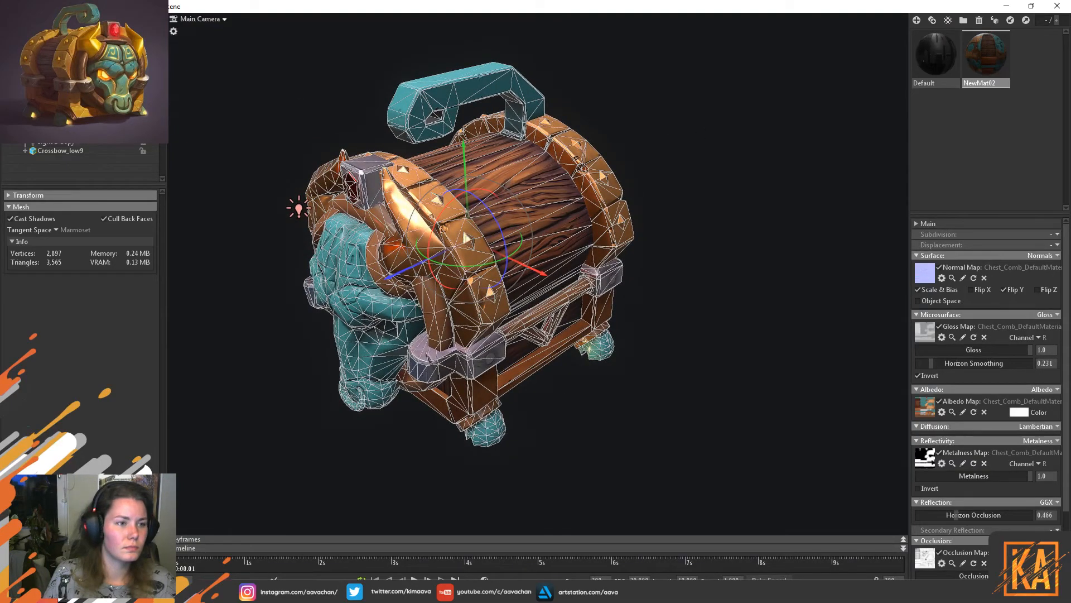
# Hide the wireframe and view the shaded chest from its bull-head front.
pyautogui.click(33, 35)
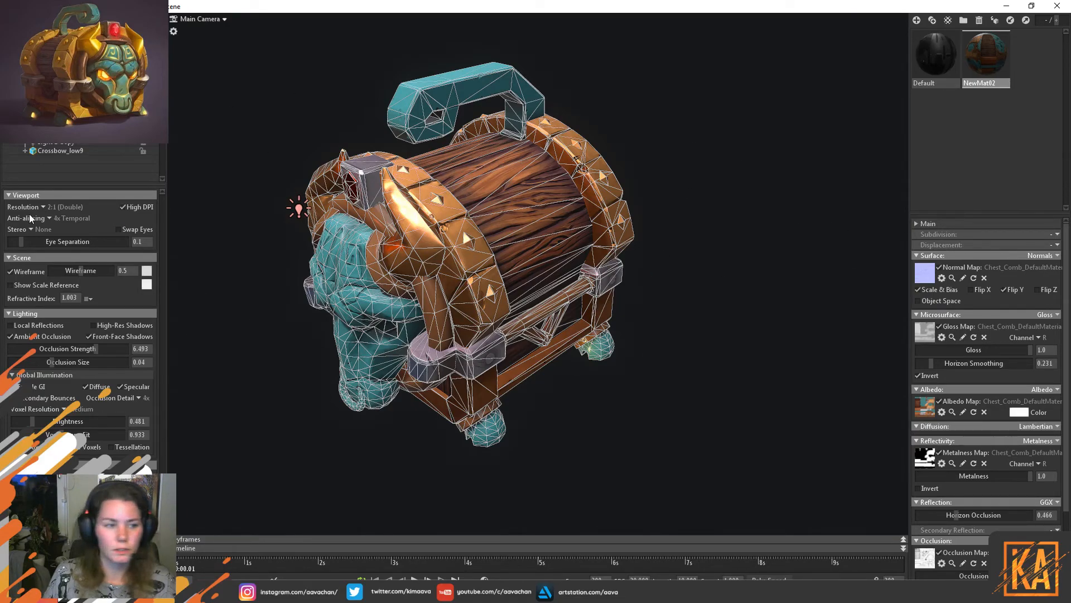
pyautogui.click(18, 271)
pyautogui.moveTo(579, 239); pyautogui.dragTo(610, 290)
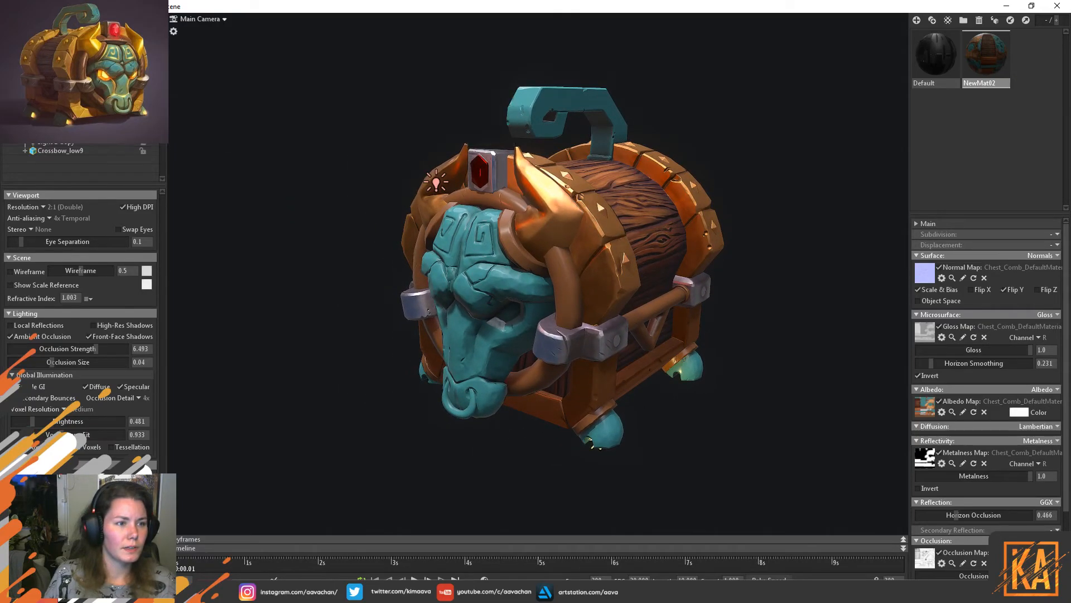
# Save the scene under the new name Chest_Render02 in the chest's Texture folder.
pyautogui.hotkey('ctrl', 's')
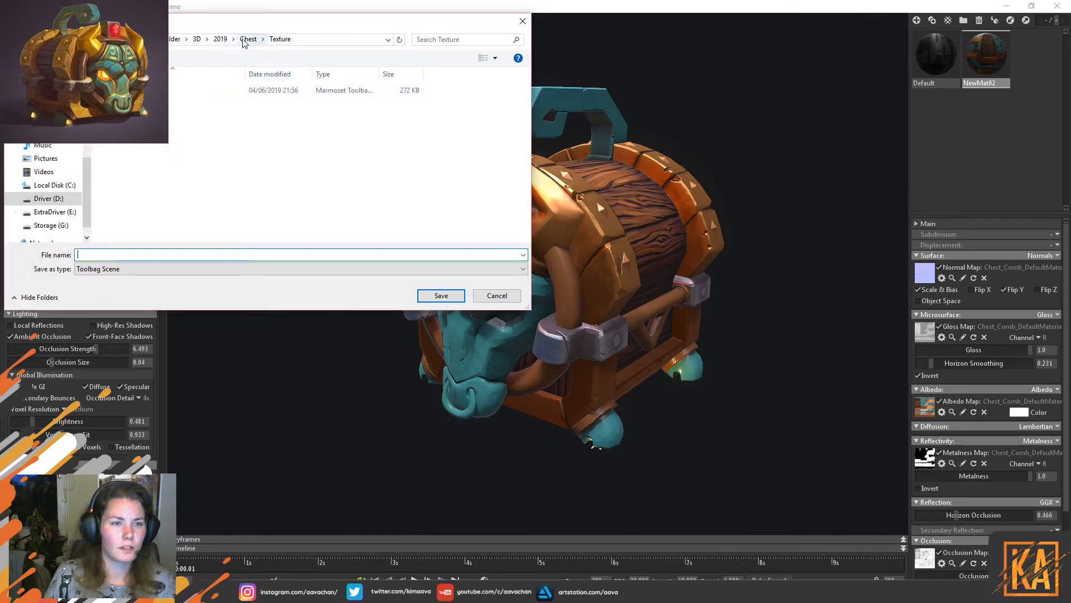
pyautogui.click(189, 90)
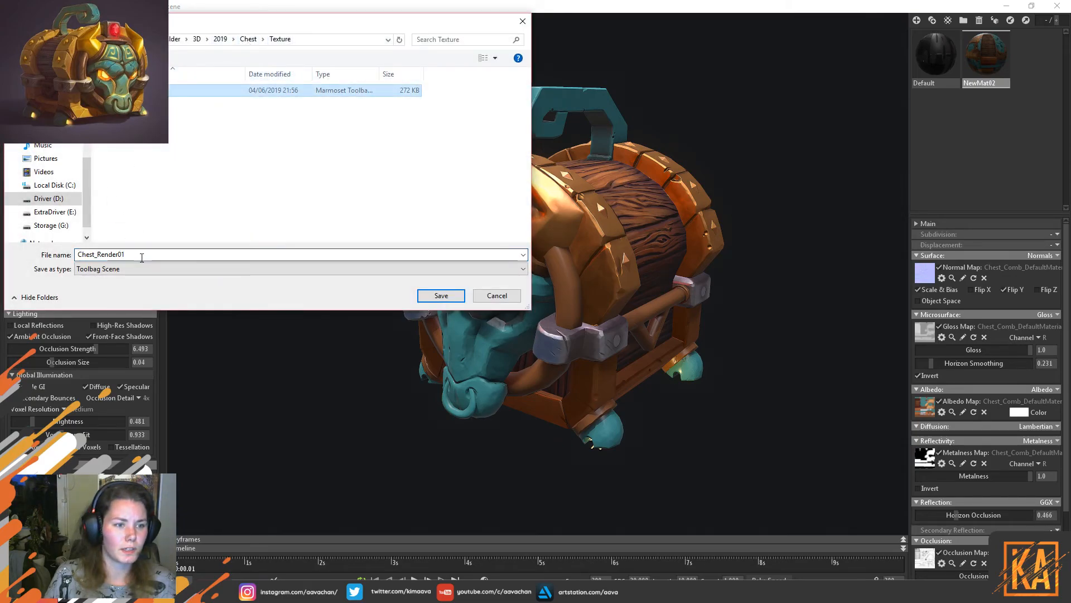
pyautogui.doubleClick(214, 256)
pyautogui.click(215, 256)
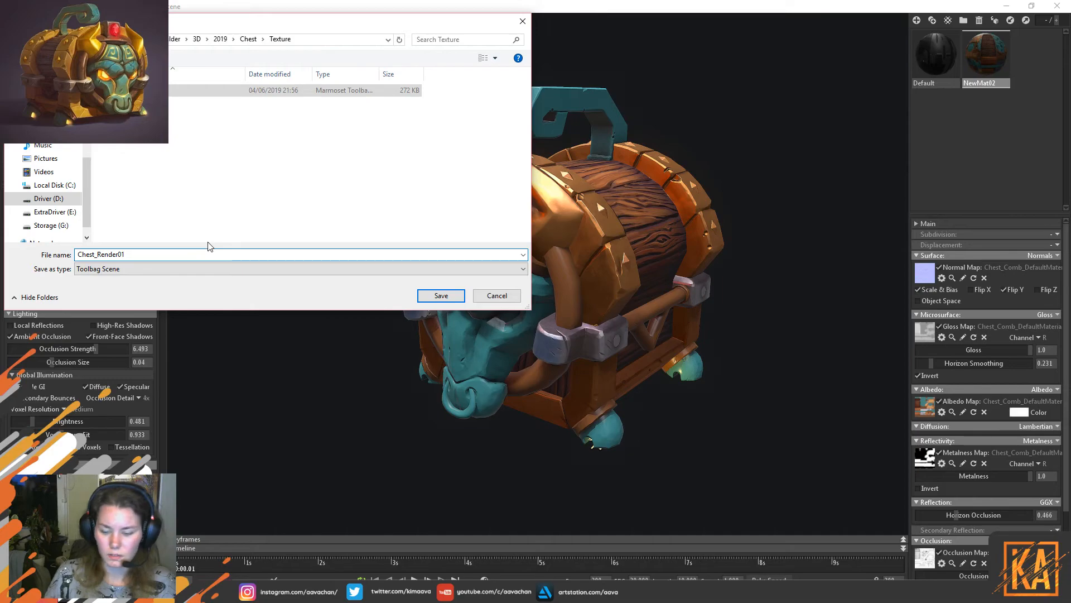
pyautogui.press('BackSpace')
pyautogui.write('2')
pyautogui.press('Return')
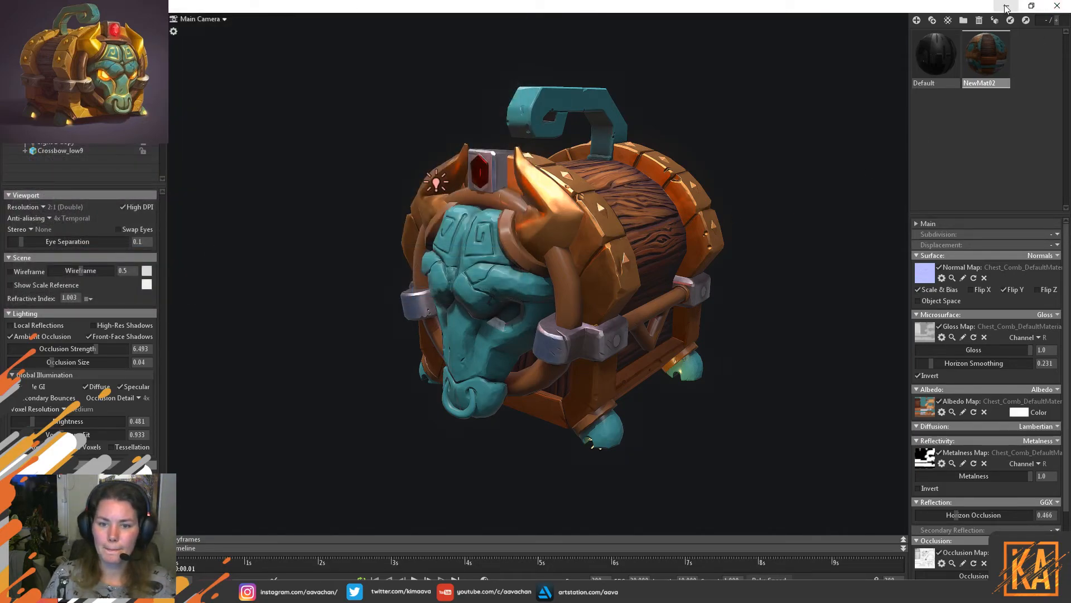
# Switch to Substance Painter and export the DefaultMaterial textures with the existing export settings.
pyautogui.moveTo(658, 166); pyautogui.dragTo(634, 173)
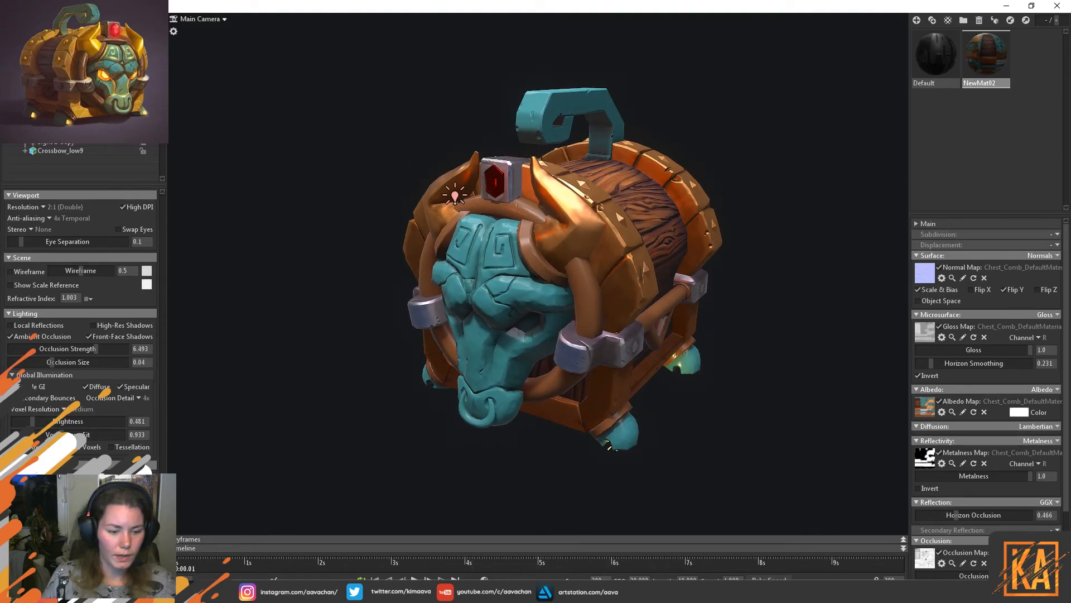
pyautogui.hotkey('alt', 'Tab')
pyautogui.hotkey('alt', 'f')
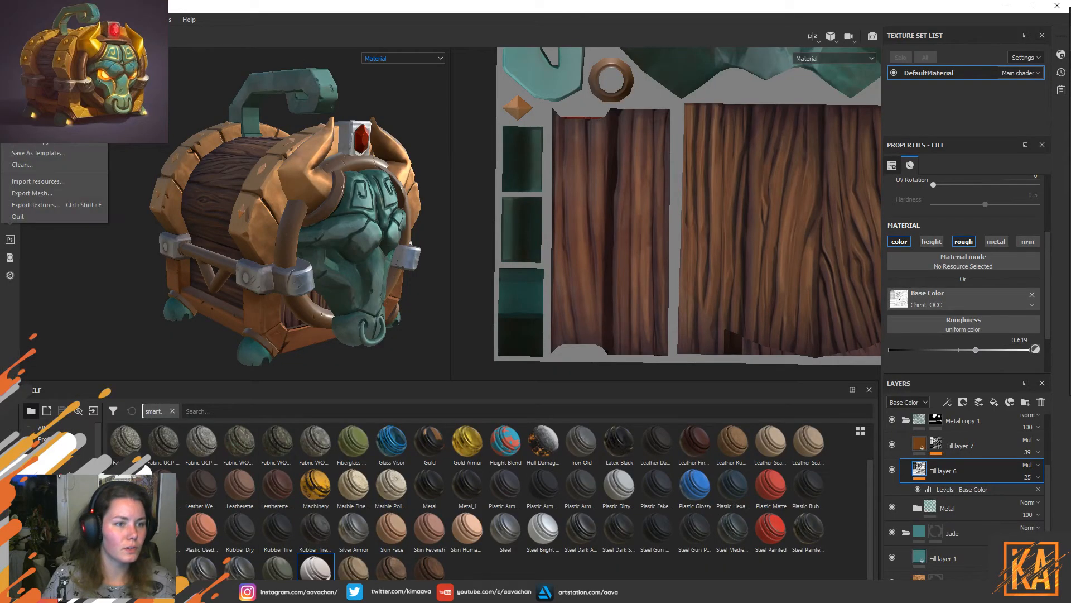
pyautogui.press('Escape')
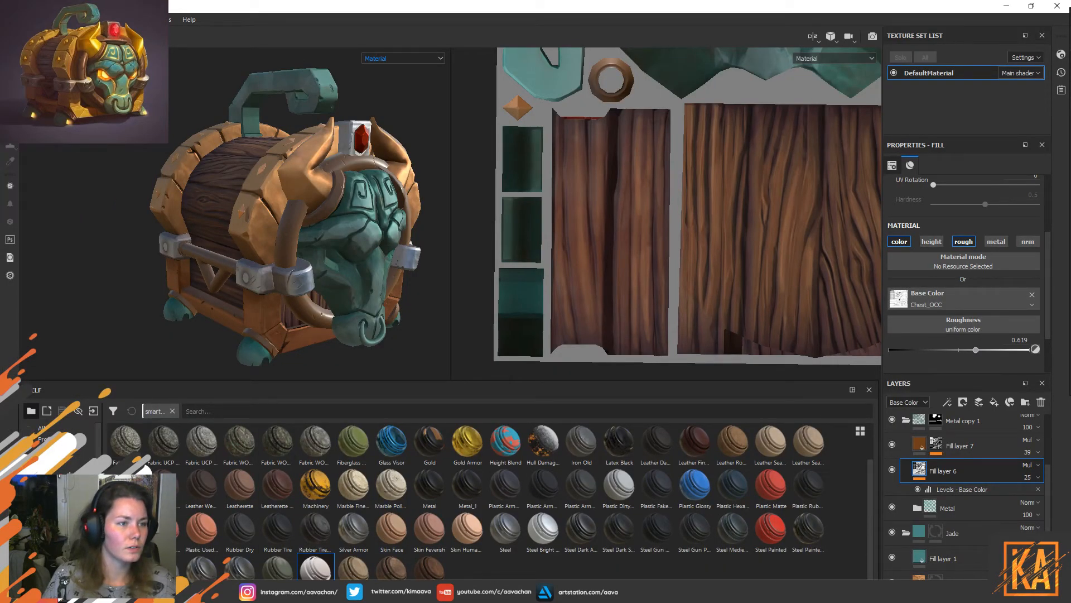
pyautogui.hotkey('alt', 'f')
pyautogui.click(41, 203)
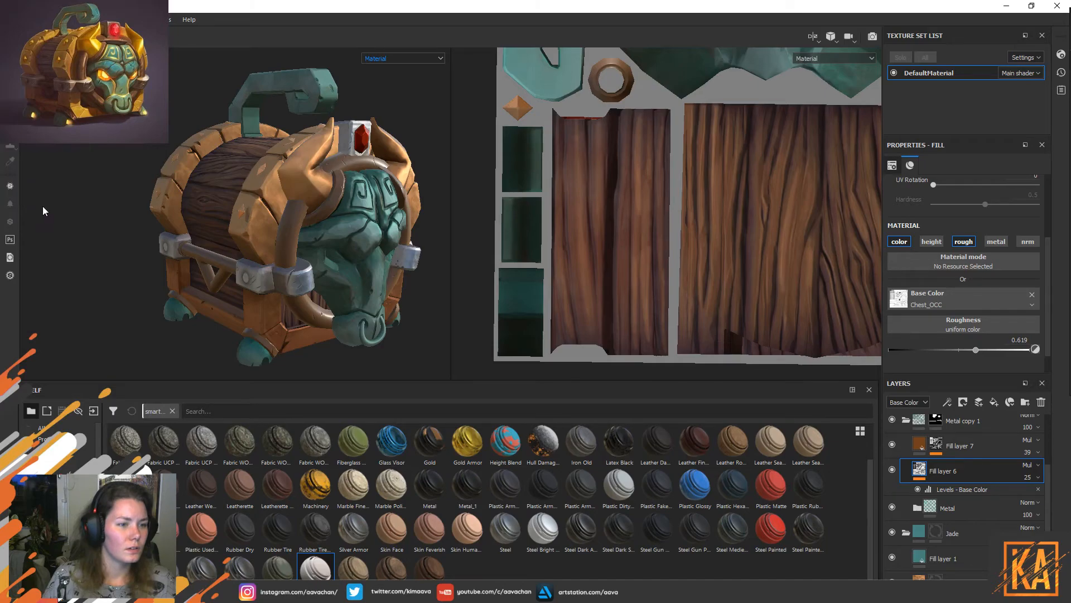
pyautogui.click(712, 497)
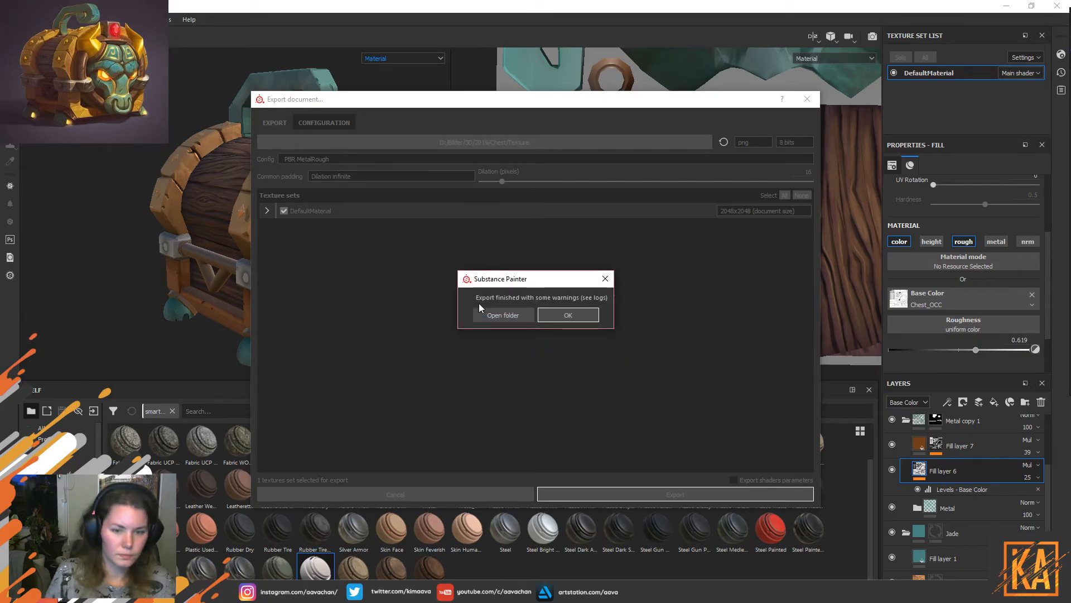
pyautogui.click(563, 316)
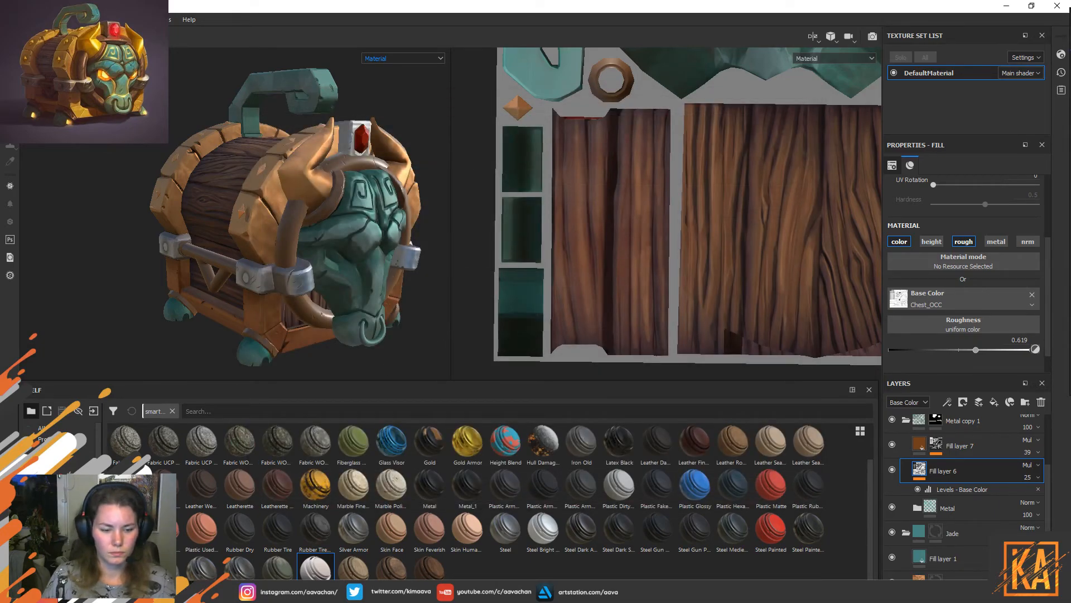
# Switch to Marmoset Toolbag and examine the re-exported textures on the chest from the front, both sides and a low angle.
pyautogui.hotkey('alt', 'Tab')
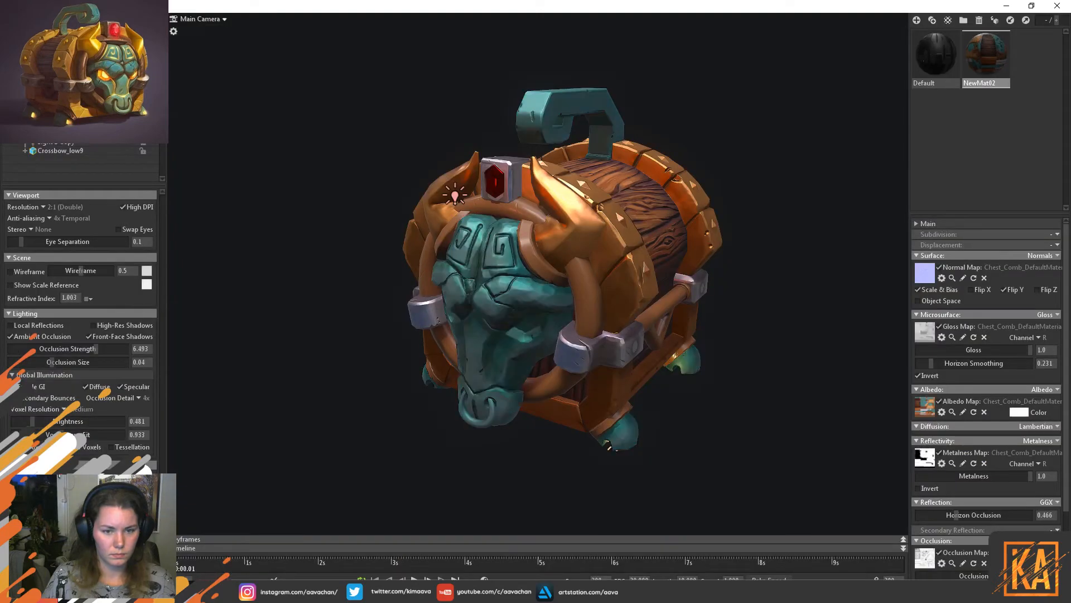
pyautogui.click(765, 317)
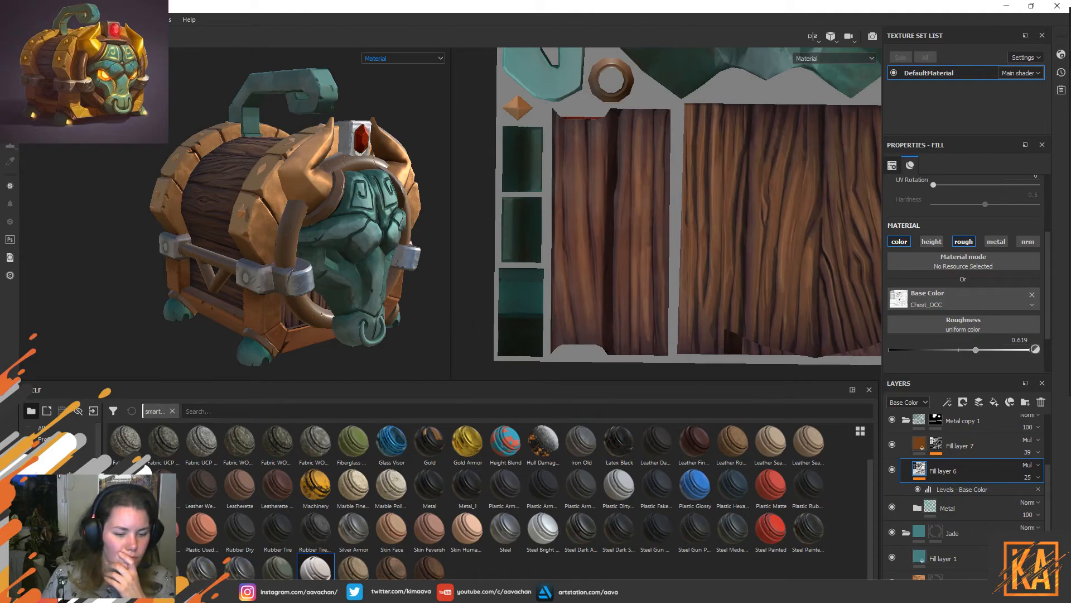
pyautogui.click(11, 19)
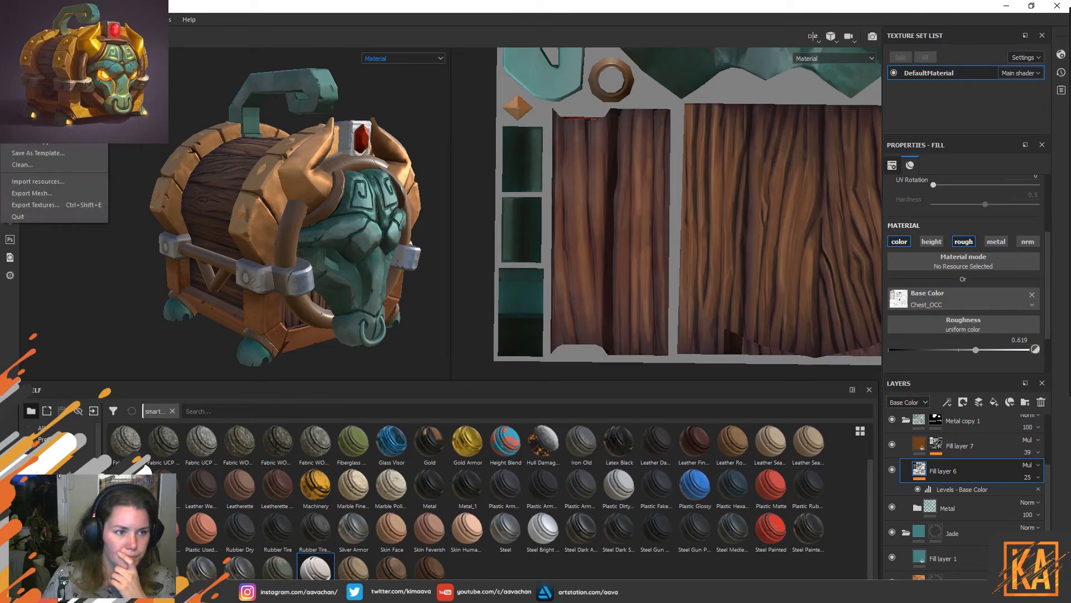
pyautogui.press('Escape')
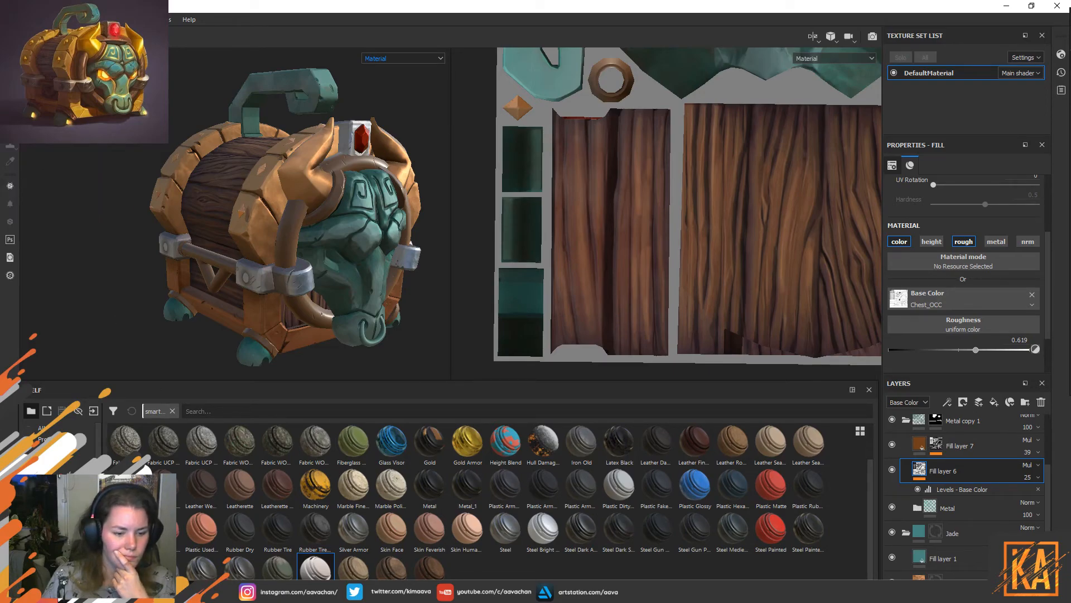
pyautogui.hotkey('alt', 'Tab')
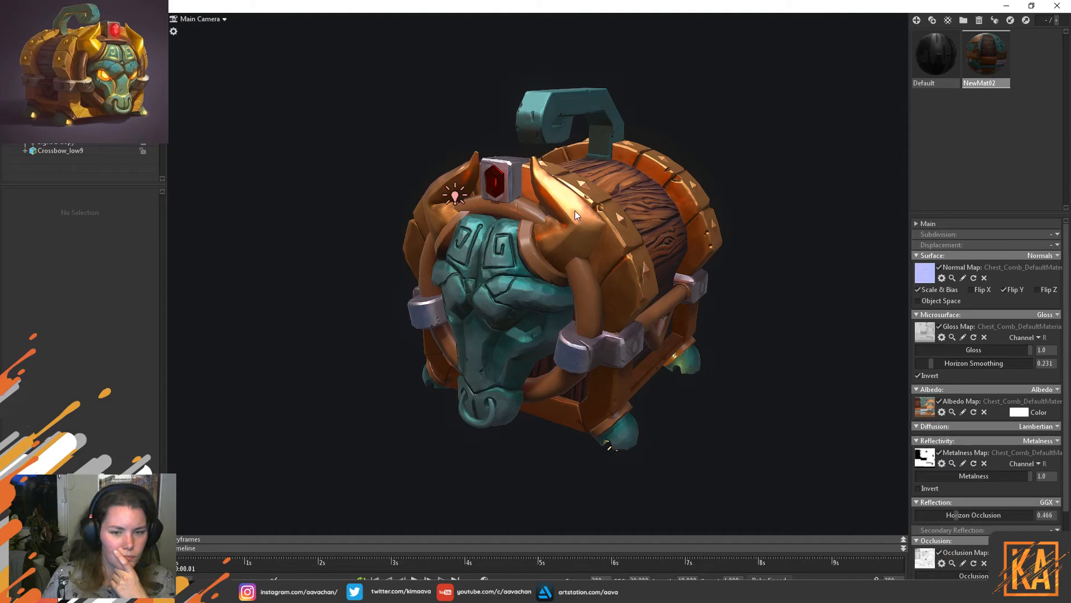
pyautogui.moveTo(744, 263); pyautogui.dragTo(688, 265)
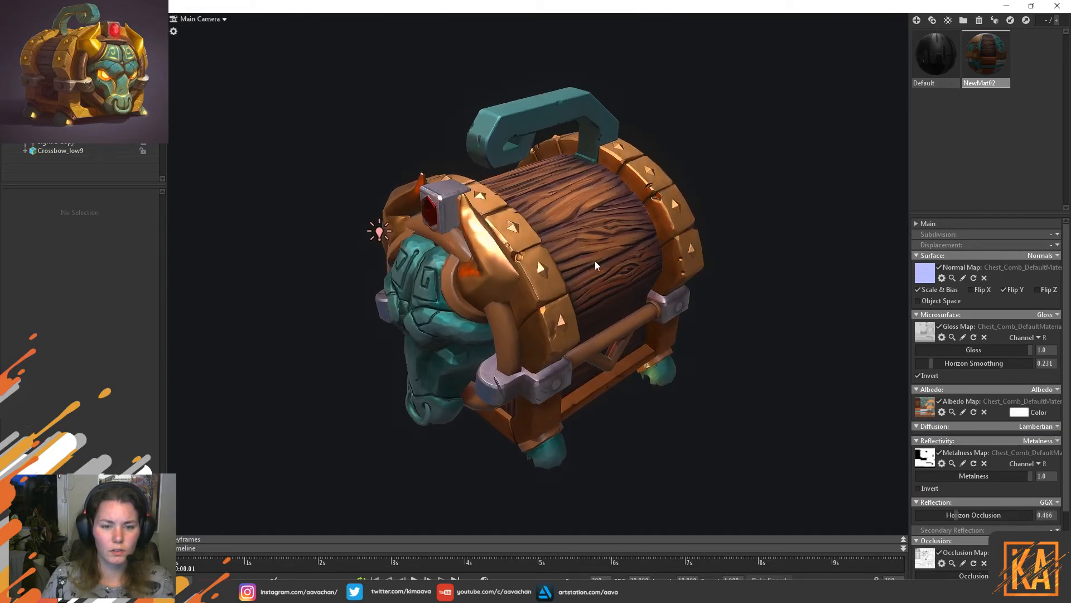
pyautogui.moveTo(723, 309); pyautogui.dragTo(595, 267)
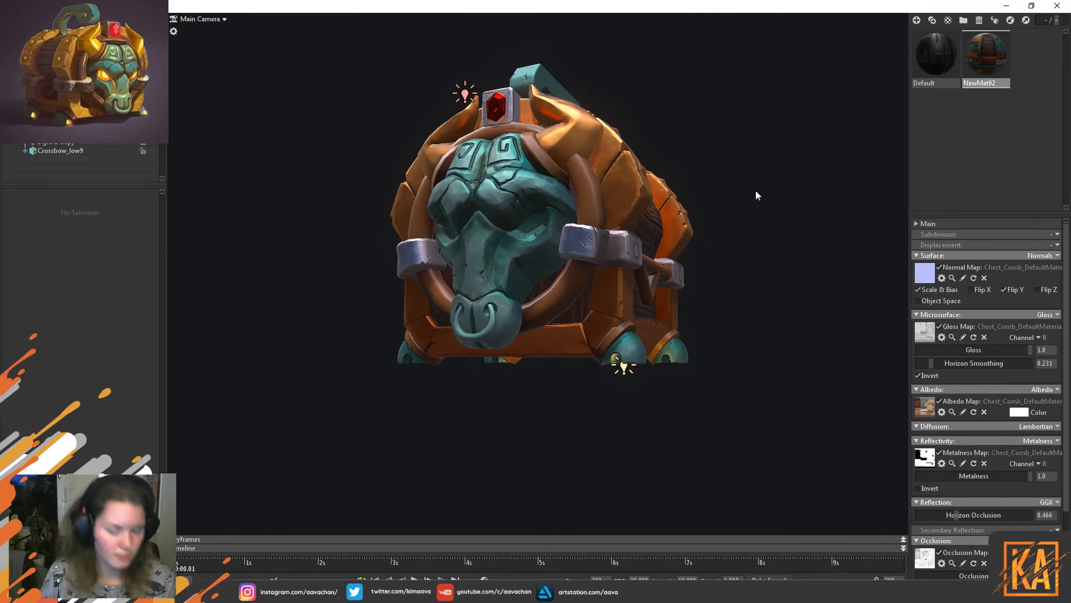
pyautogui.moveTo(726, 187); pyautogui.dragTo(625, 299)
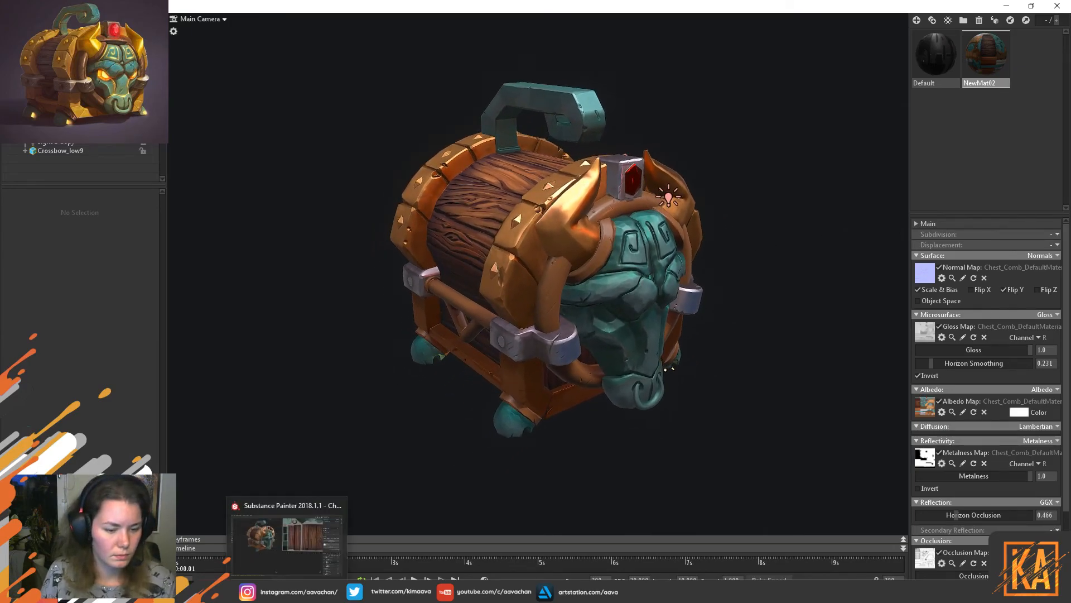
# Switch to Substance Painter and view the chest's front and side.
pyautogui.click(288, 544)
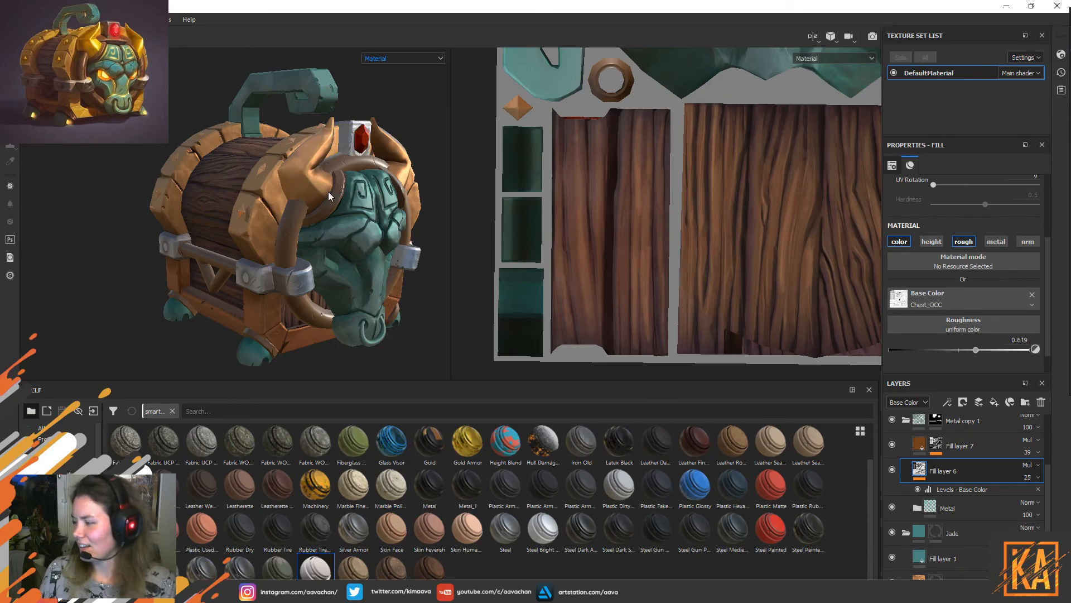
pyautogui.keyDown('alt'); pyautogui.moveTo(330, 187); pyautogui.dragTo(376, 240); pyautogui.keyUp('alt')
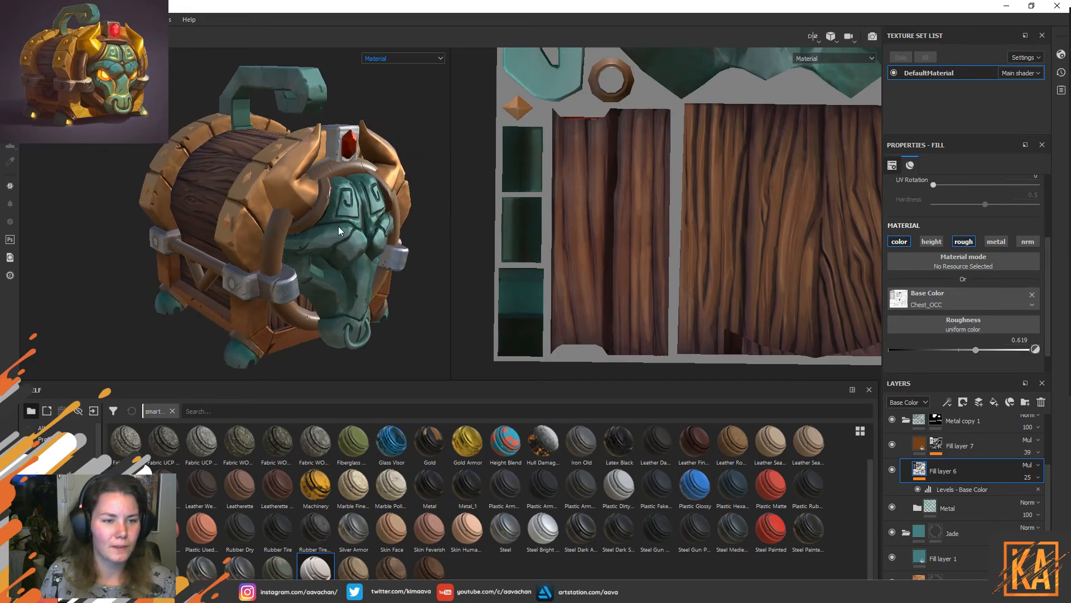
pyautogui.click(10, 19)
pyautogui.click(306, 323)
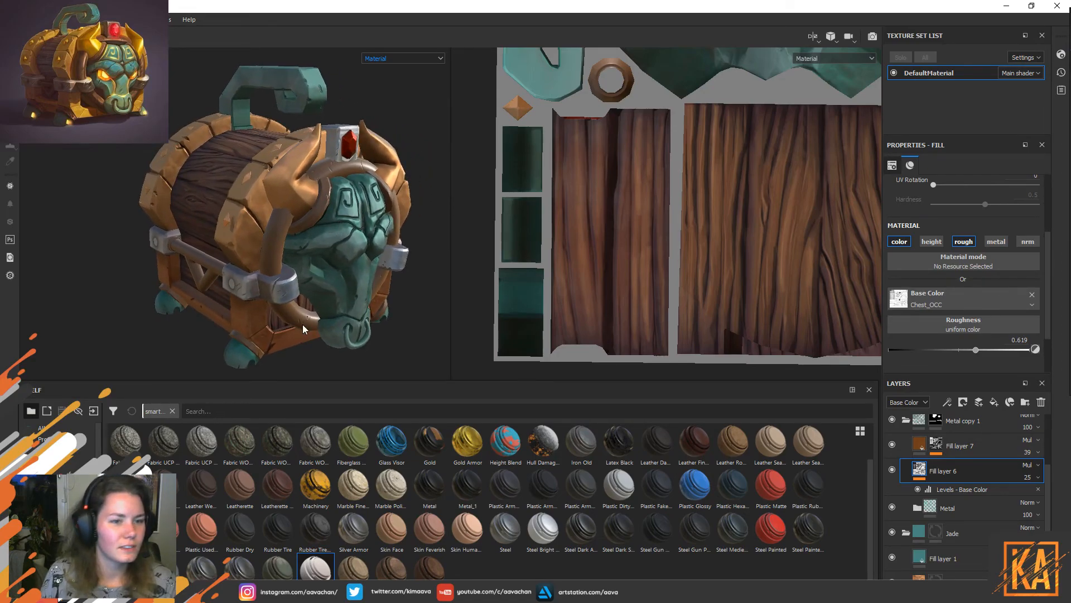
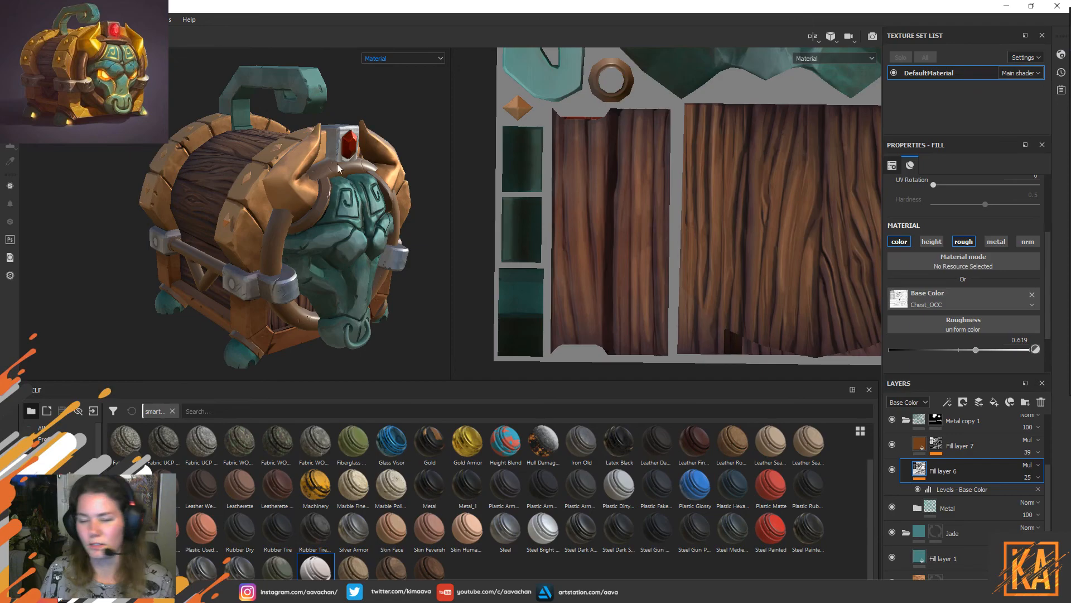
pyautogui.moveTo(346, 146); pyautogui.dragTo(357, 149, button='middle')
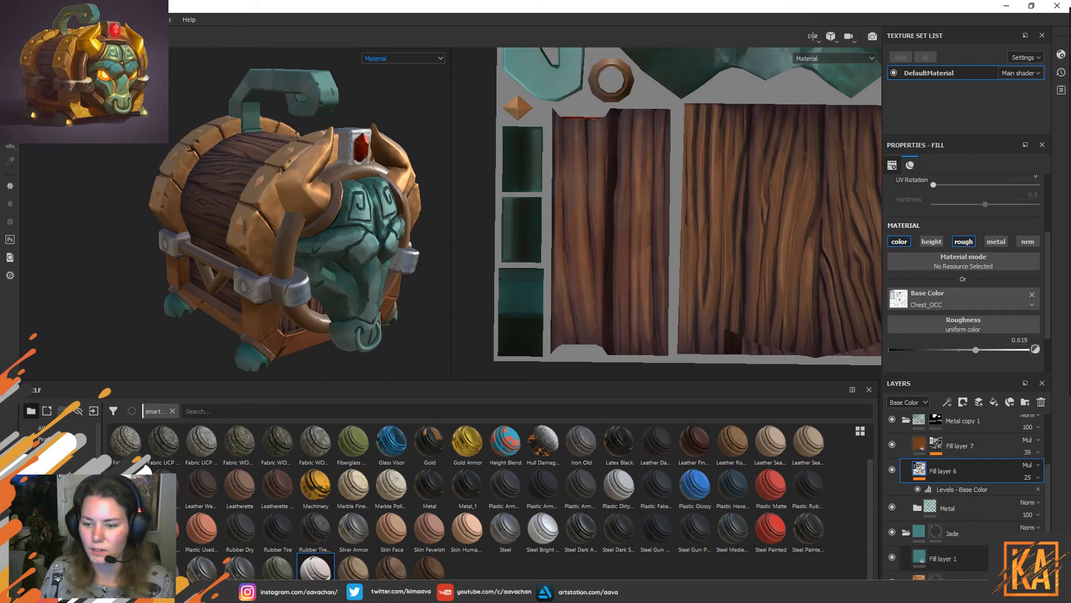
pyautogui.scroll(3, 981, 494)
pyautogui.scroll(-3, 979, 497)
# Compare the chest with Metal copy 1 and Fill layer 6 hidden and shown, and open the Base Color levels of Fill layer 6.
pyautogui.click(892, 435)
pyautogui.click(892, 435)
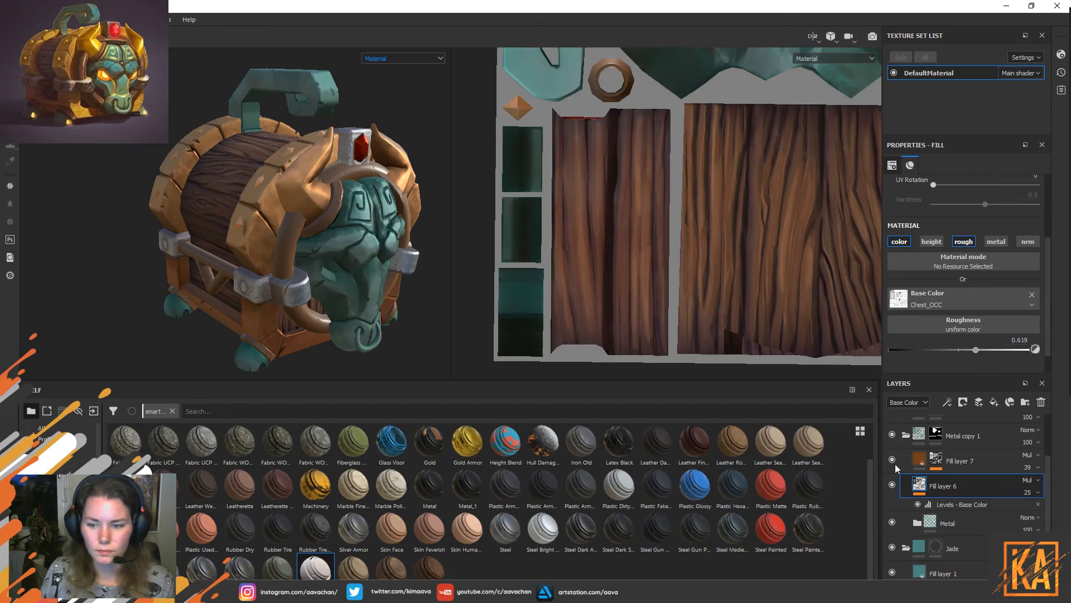
pyautogui.click(892, 485)
pyautogui.click(892, 485)
pyautogui.click(892, 485)
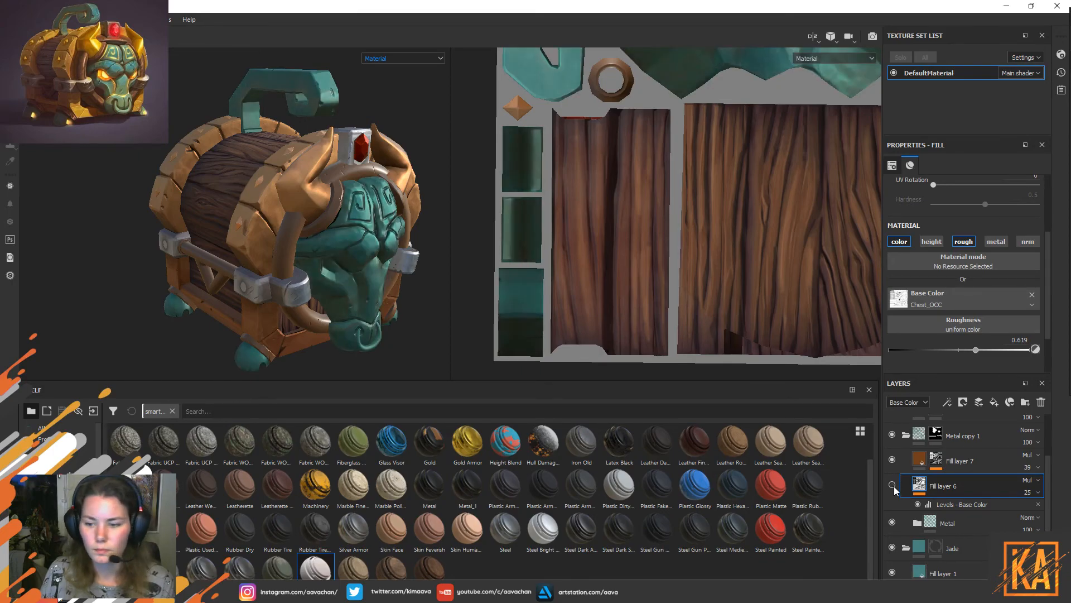
pyautogui.click(892, 485)
pyautogui.click(990, 502)
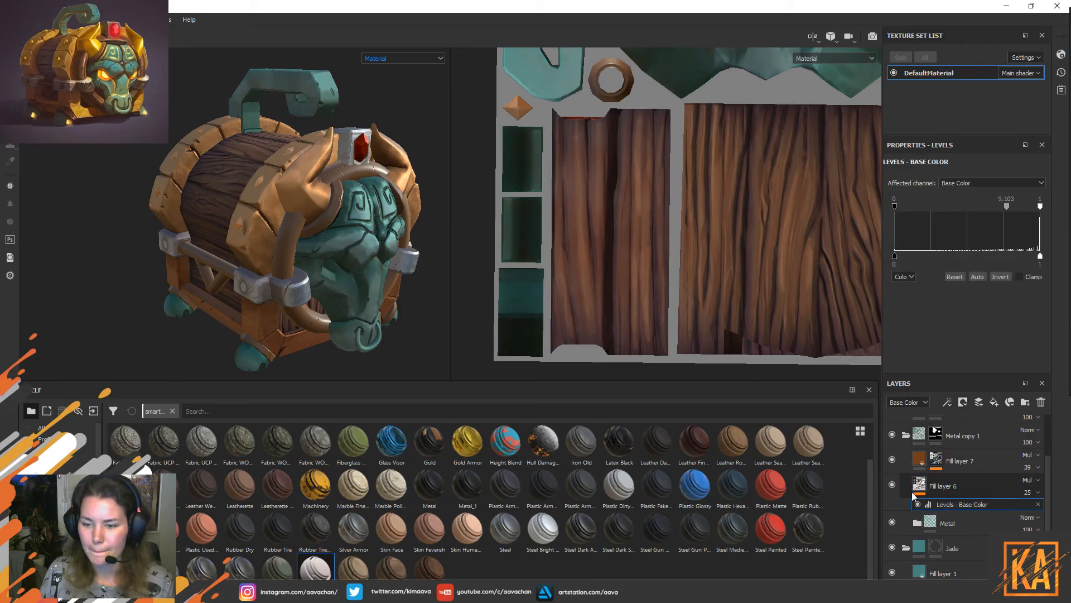
# Set Fill layer 6's Base Color levels midpoint to 8.465 and input white point to 0.824, and its opacity to 20.
pyautogui.moveTo(920, 489)
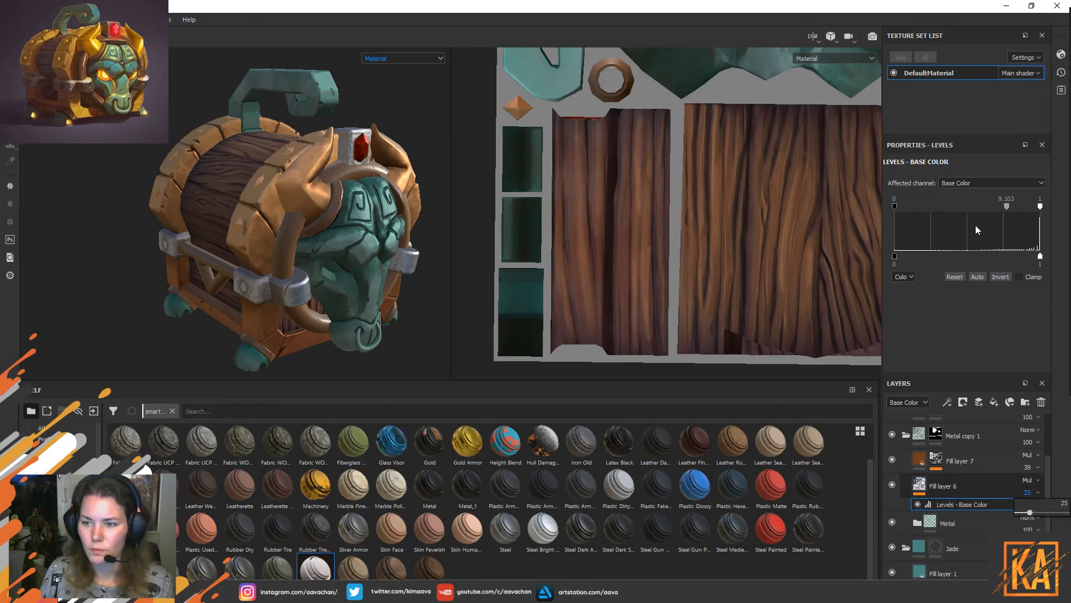
pyautogui.moveTo(1006, 207)
pyautogui.mouseDown()
pyautogui.moveTo(1039, 207)
pyautogui.moveTo(954, 205)
pyautogui.moveTo(1015, 207)
pyautogui.mouseUp()
pyautogui.moveTo(985, 208)
pyautogui.mouseDown()
pyautogui.moveTo(1006, 207)
pyautogui.moveTo(954, 212)
pyautogui.moveTo(984, 213)
pyautogui.mouseUp()
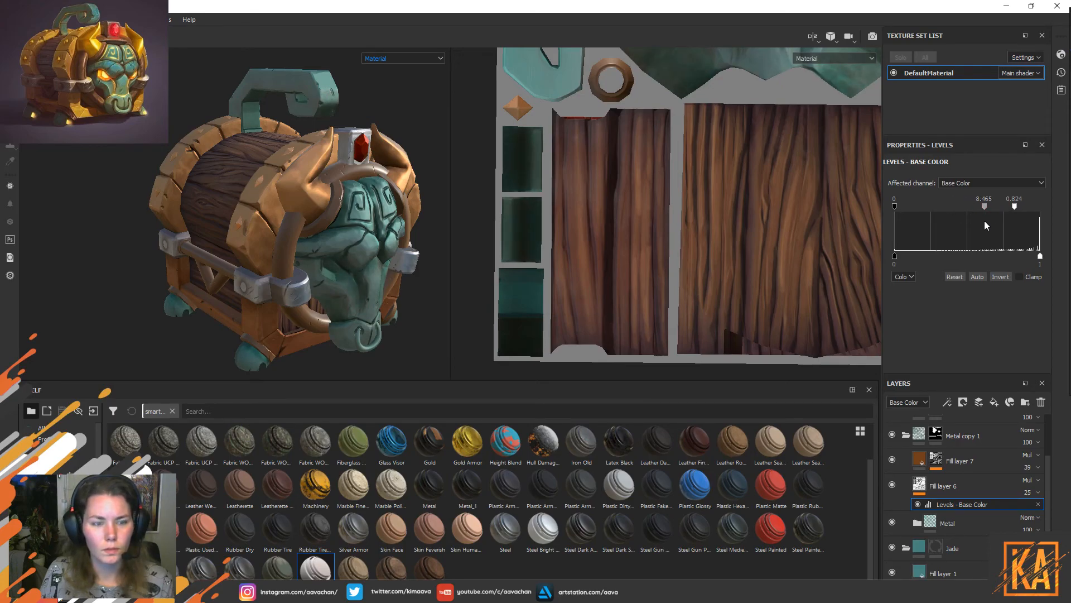
pyautogui.click(892, 485)
pyautogui.click(892, 485)
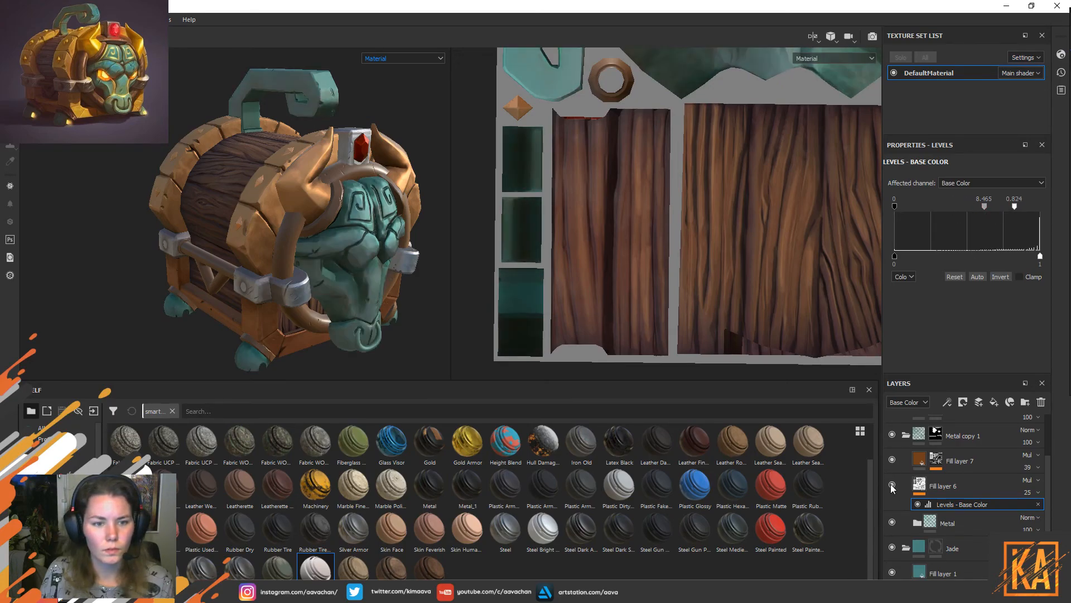
pyautogui.click(1031, 493)
pyautogui.moveTo(1028, 512)
pyautogui.mouseDown()
pyautogui.moveTo(1010, 512)
pyautogui.moveTo(1028, 513)
pyautogui.mouseUp()
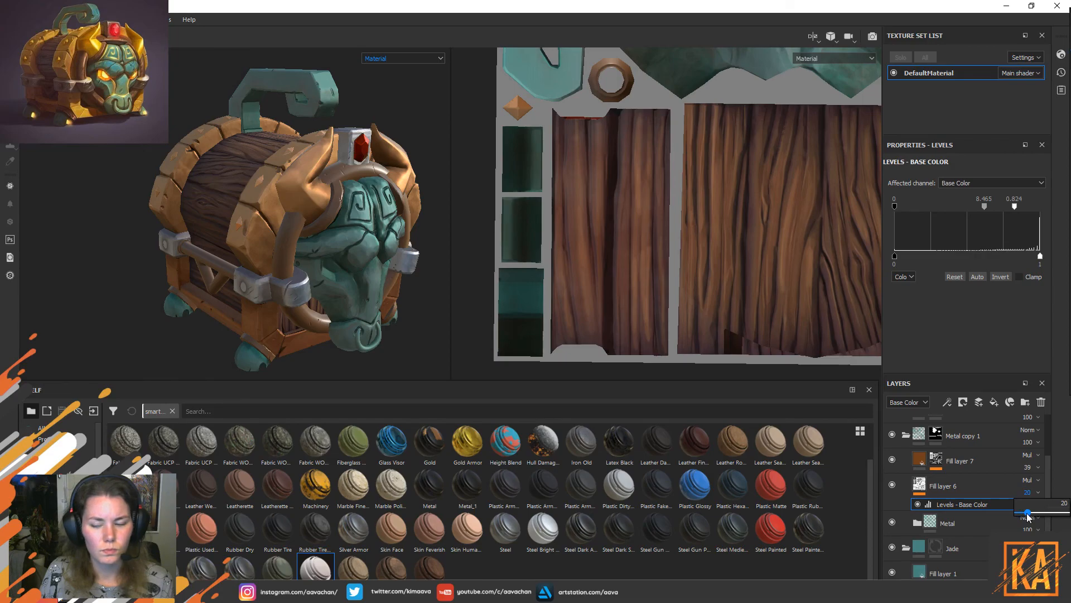
# Try the Darken and Subtract blending modes on Fill layer 6, and return it to Multiply.
pyautogui.click(1027, 479)
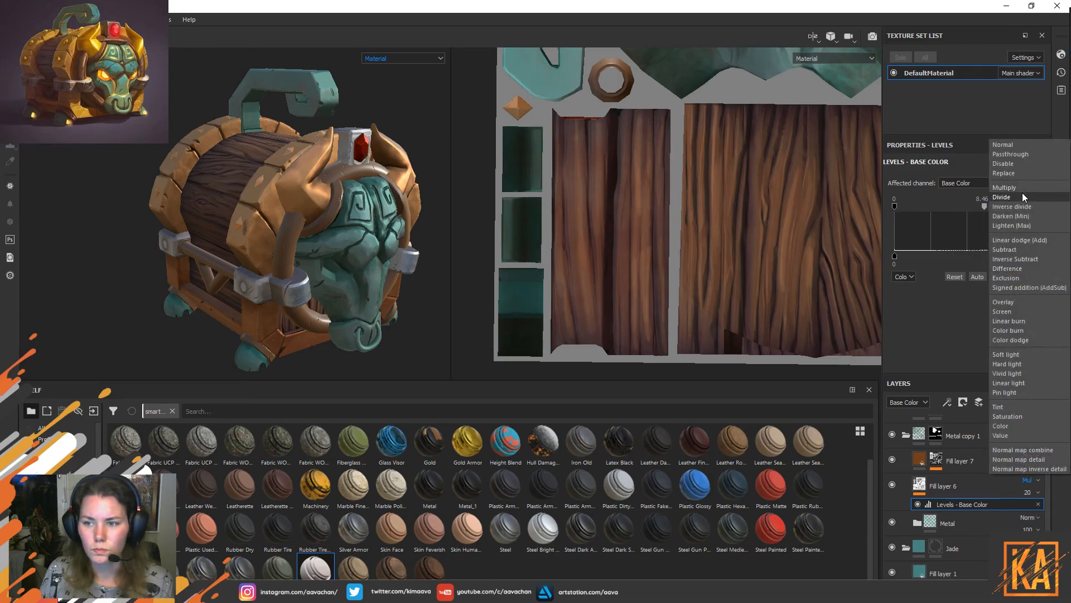
pyautogui.click(1028, 216)
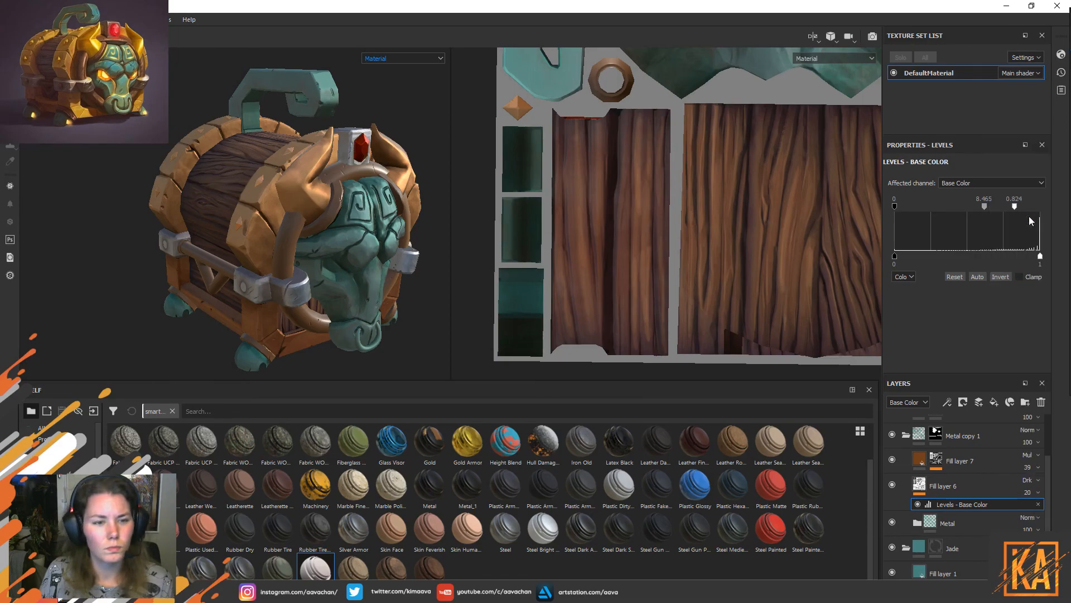
pyautogui.click(1029, 480)
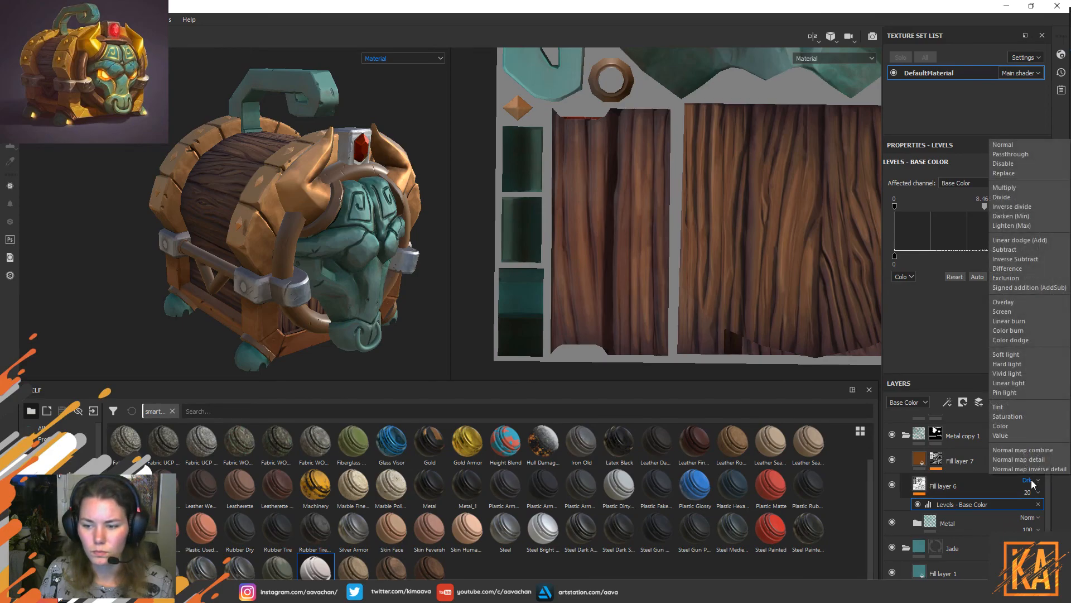
pyautogui.click(1016, 249)
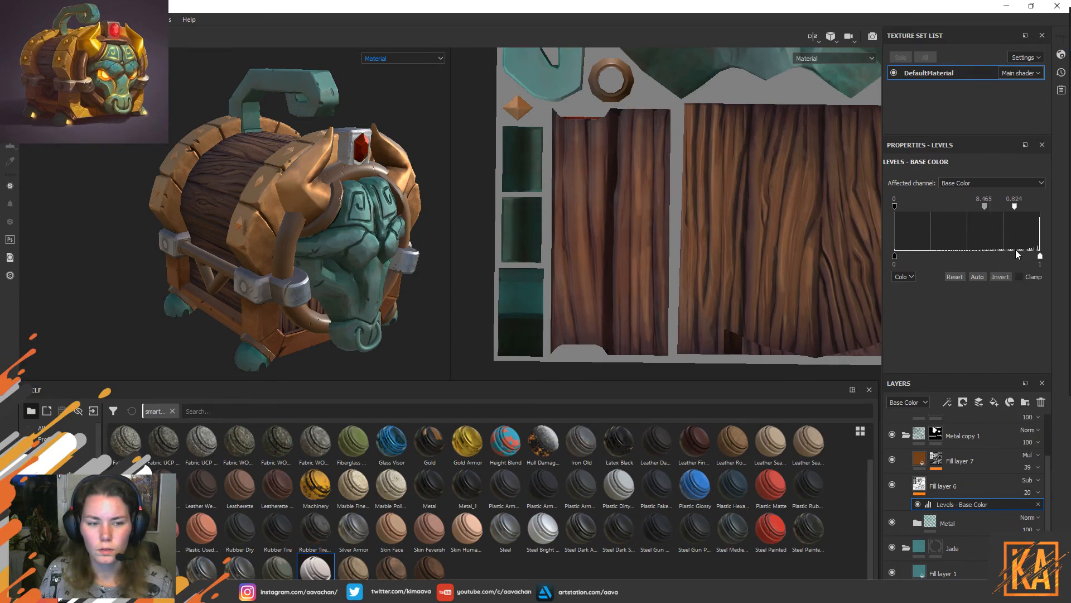
pyautogui.click(1029, 481)
pyautogui.click(1020, 189)
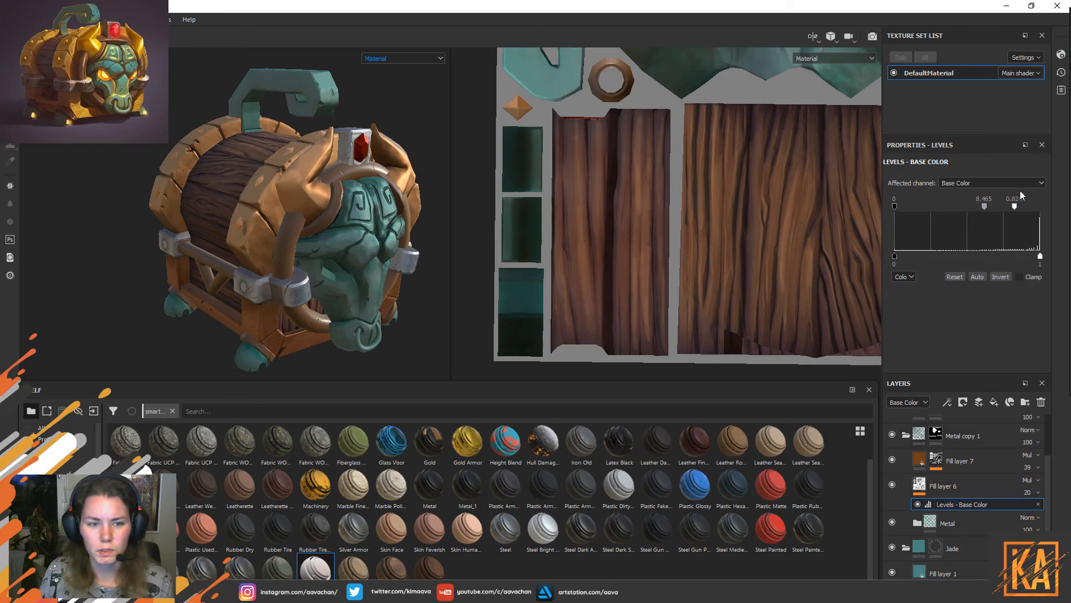
# Compare the chest with Fill layer 6 hidden and shown, and set the layer's opacity to 11.
pyautogui.moveTo(357, 280)
pyautogui.keyDown('alt'); pyautogui.mouseDown()
pyautogui.moveTo(312, 256)
pyautogui.moveTo(416, 233)
pyautogui.moveTo(342, 273)
pyautogui.mouseUp(); pyautogui.keyUp('alt')
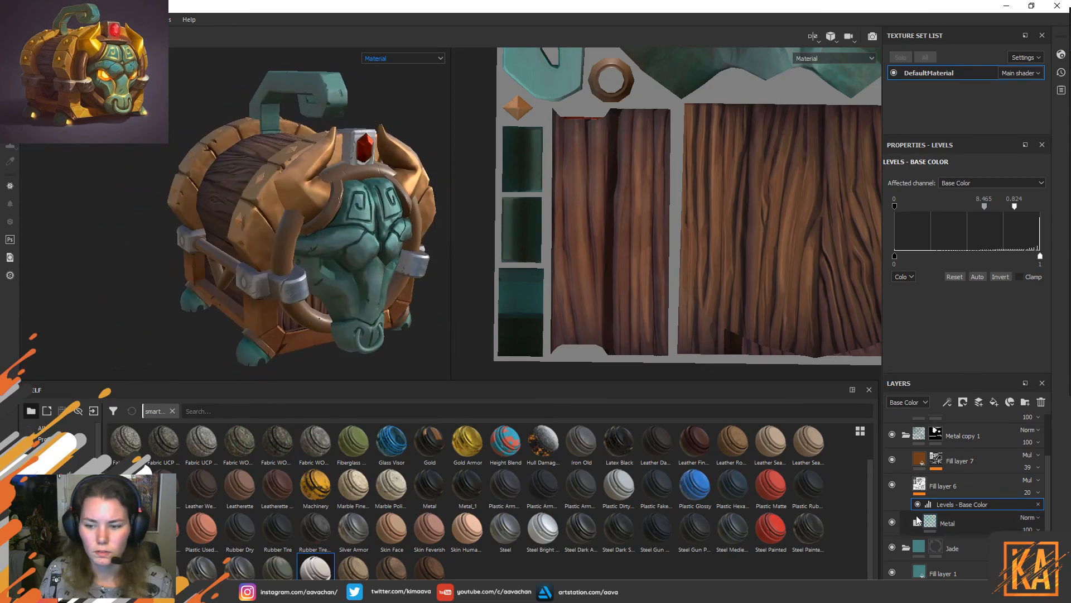
pyautogui.click(891, 486)
pyautogui.click(892, 485)
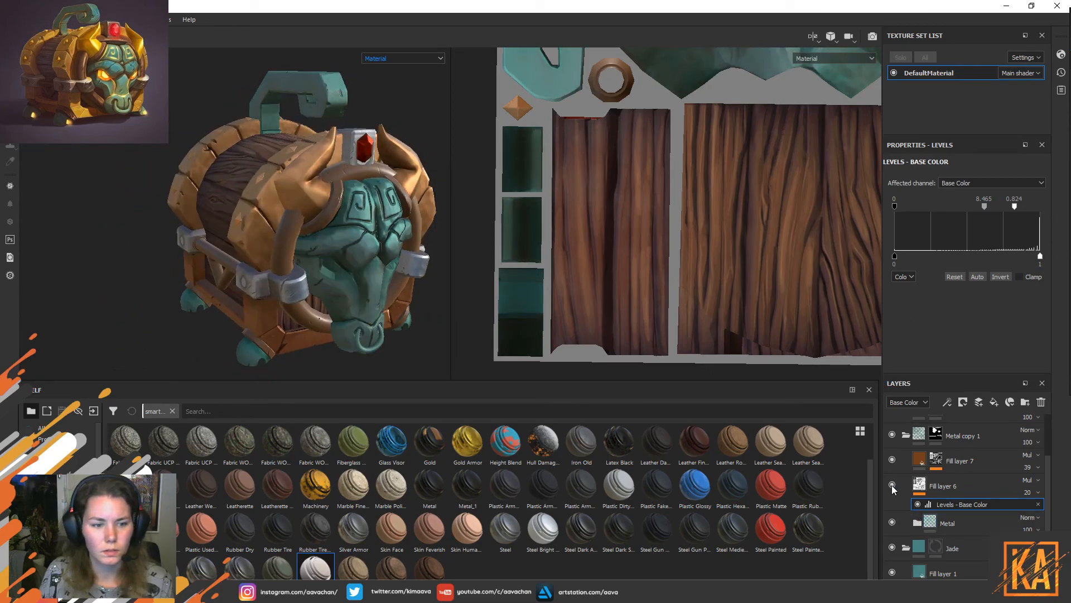
pyautogui.click(1027, 492)
pyautogui.moveTo(1027, 514); pyautogui.dragTo(1024, 516)
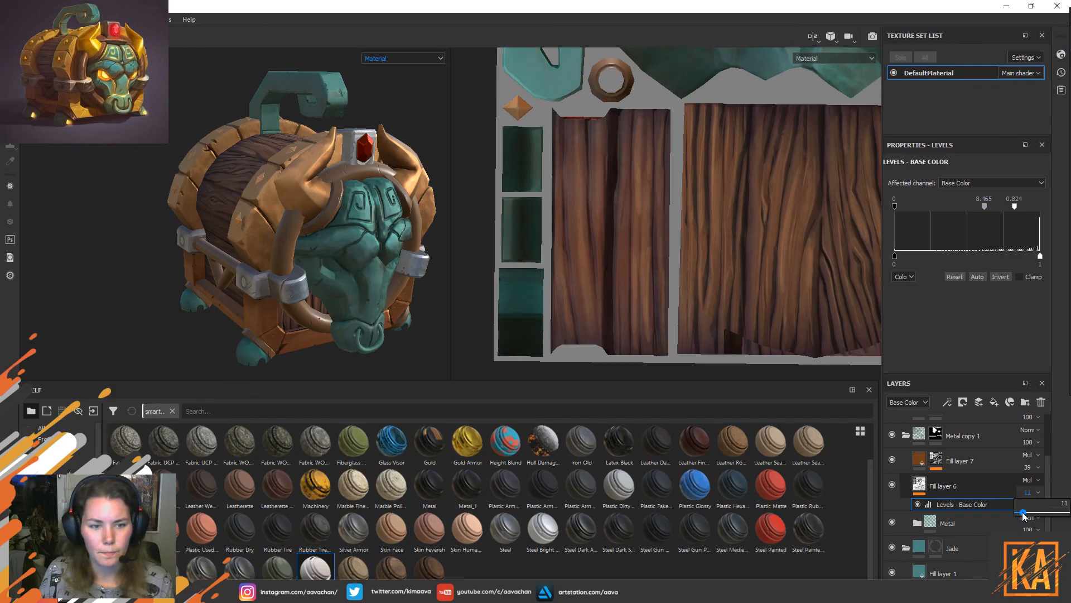
# Examine the chest's bull head, horns and side up close and from slightly different angles.
pyautogui.keyDown('alt'); pyautogui.moveTo(362, 276); pyautogui.dragTo(381, 304, button='middle'); pyautogui.keyUp('alt')
pyautogui.scroll(2, 383, 310)
pyautogui.keyDown('alt'); pyautogui.moveTo(385, 313); pyautogui.dragTo(372, 287); pyautogui.keyUp('alt')
pyautogui.keyDown('alt'); pyautogui.moveTo(326, 235); pyautogui.dragTo(327, 276, button='middle'); pyautogui.keyUp('alt')
pyautogui.keyDown('alt'); pyautogui.moveTo(326, 275); pyautogui.dragTo(332, 281); pyautogui.keyUp('alt')
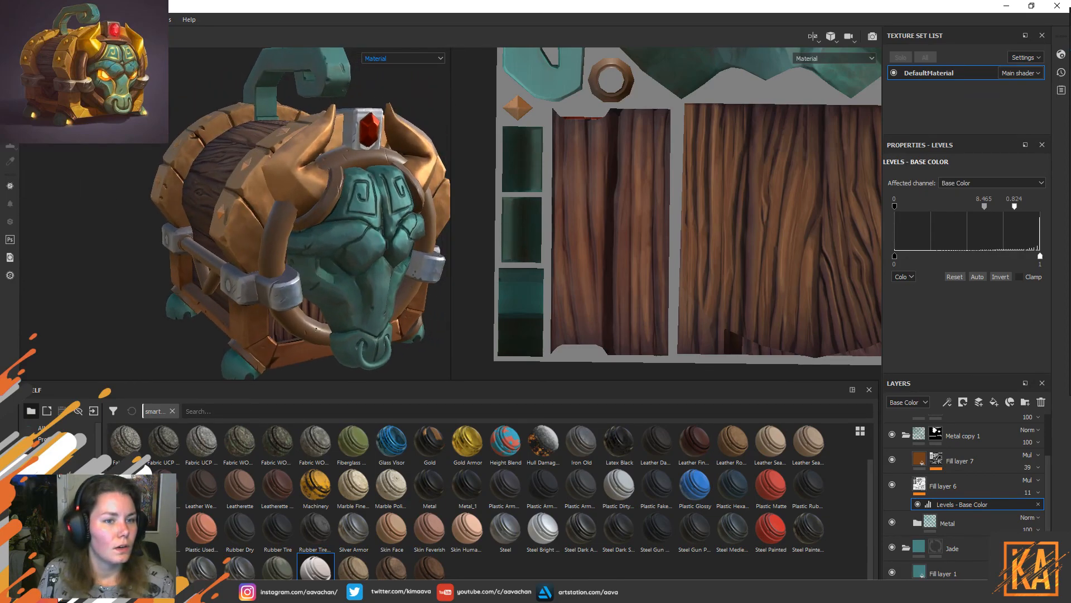
pyautogui.keyDown('alt'); pyautogui.moveTo(262, 176); pyautogui.dragTo(274, 197); pyautogui.keyUp('alt')
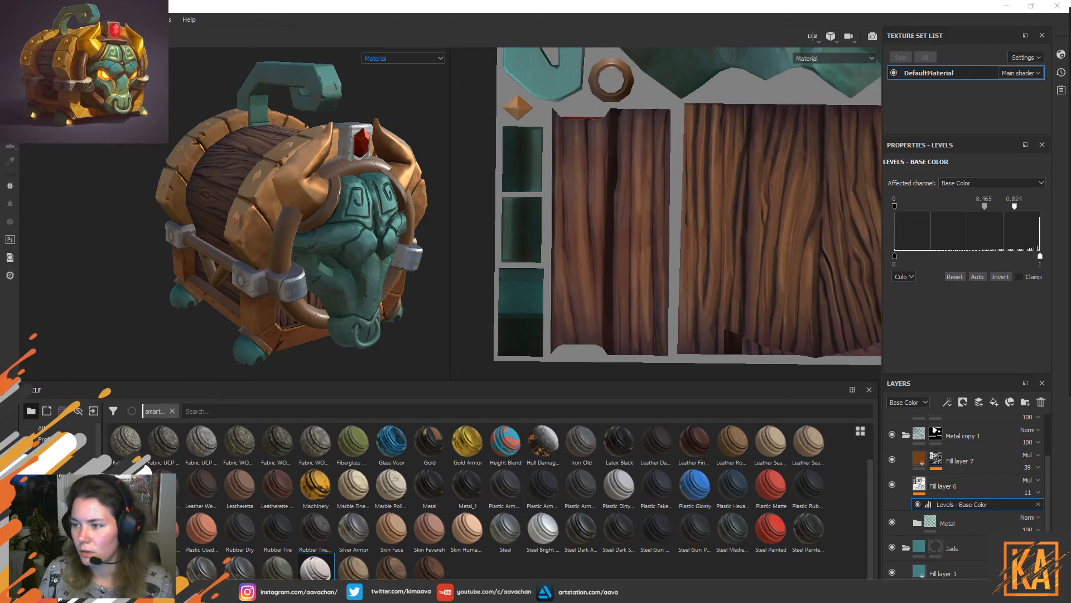
pyautogui.keyDown('alt'); pyautogui.moveTo(324, 145); pyautogui.dragTo(300, 143); pyautogui.keyUp('alt')
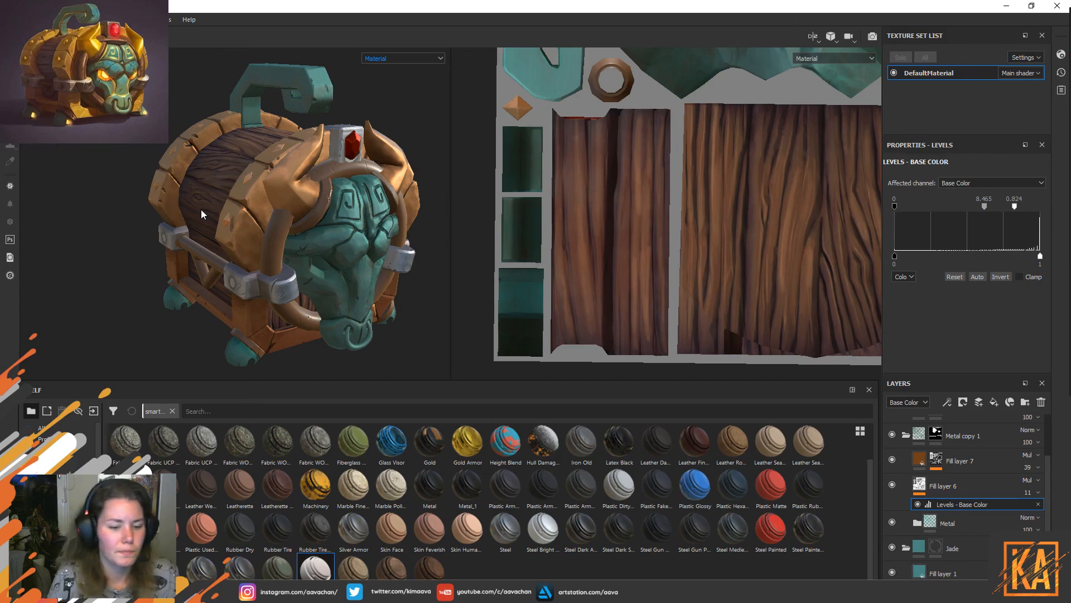
# Switch to Marmoset Toolbag and view the AavaArtJam#01.jpg image over it in a widened Photos window, moving the window away when done.
pyautogui.hotkey('alt', 'Tab')
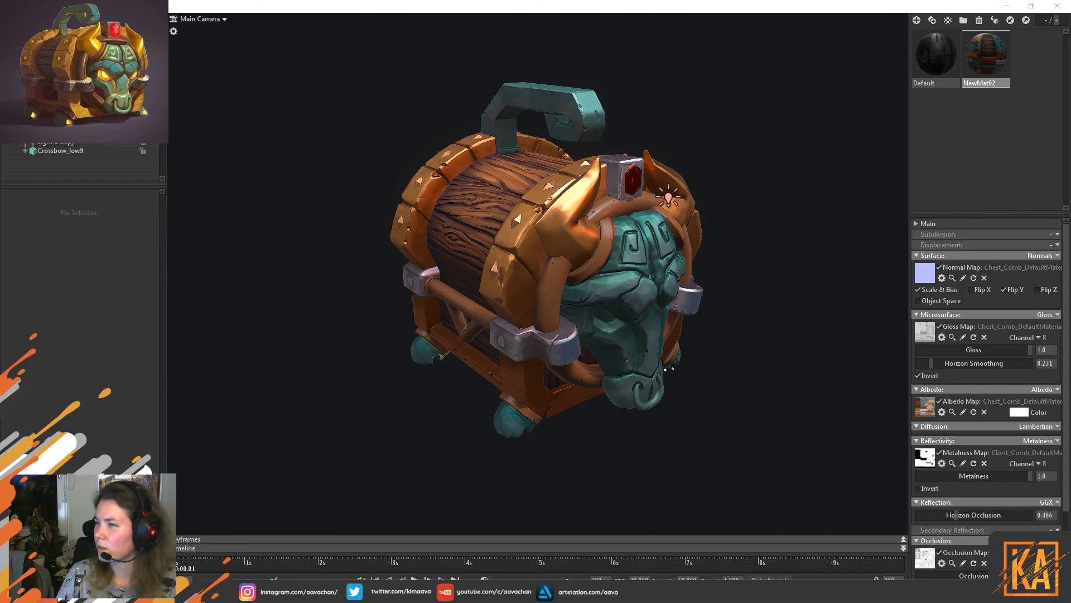
pyautogui.moveTo(1070, 65); pyautogui.dragTo(549, 22)
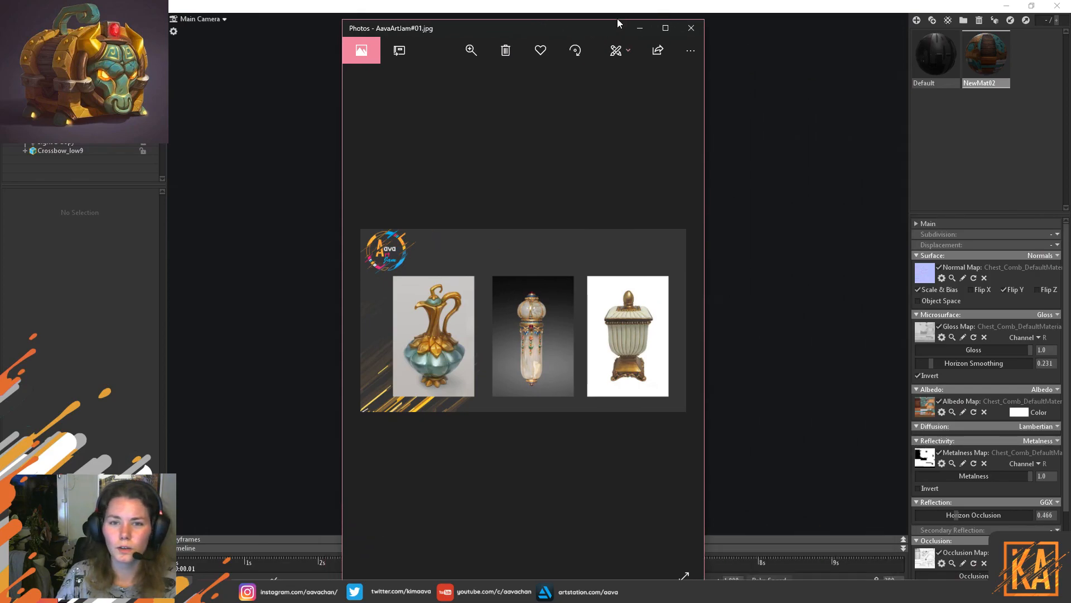
pyautogui.moveTo(620, 20); pyautogui.dragTo(515, 155)
pyautogui.scroll(3, 496, 296)
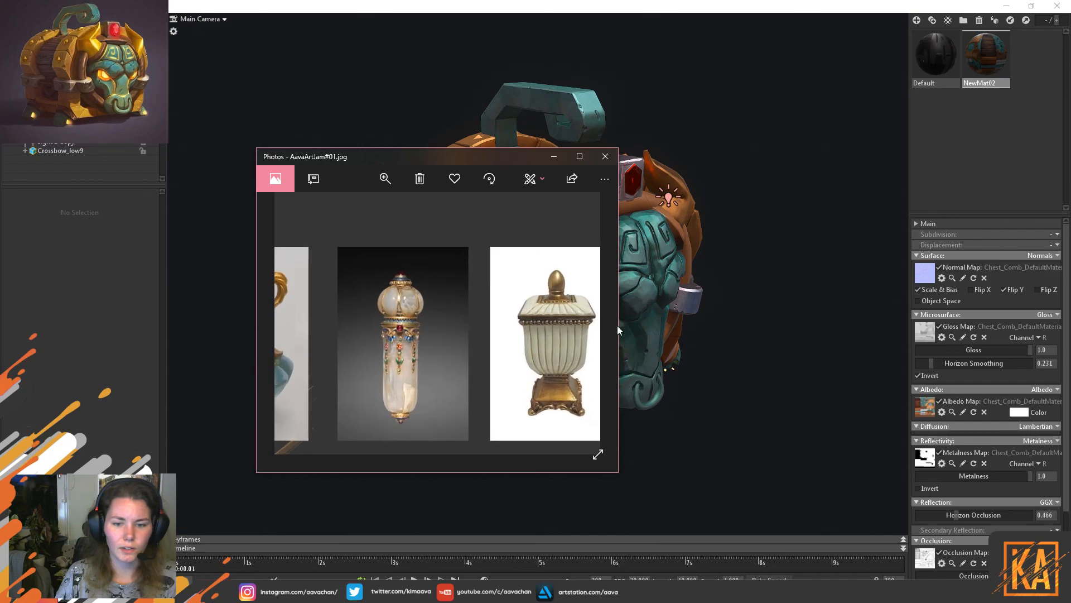
pyautogui.moveTo(617, 333); pyautogui.dragTo(820, 316)
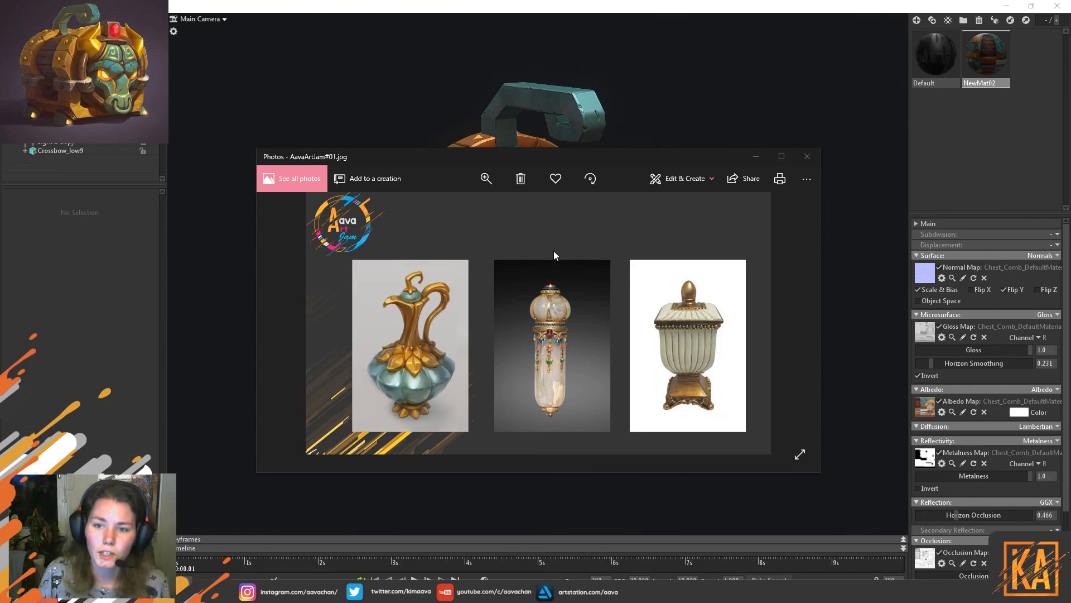
pyautogui.moveTo(685, 153); pyautogui.dragTo(1070, 334)
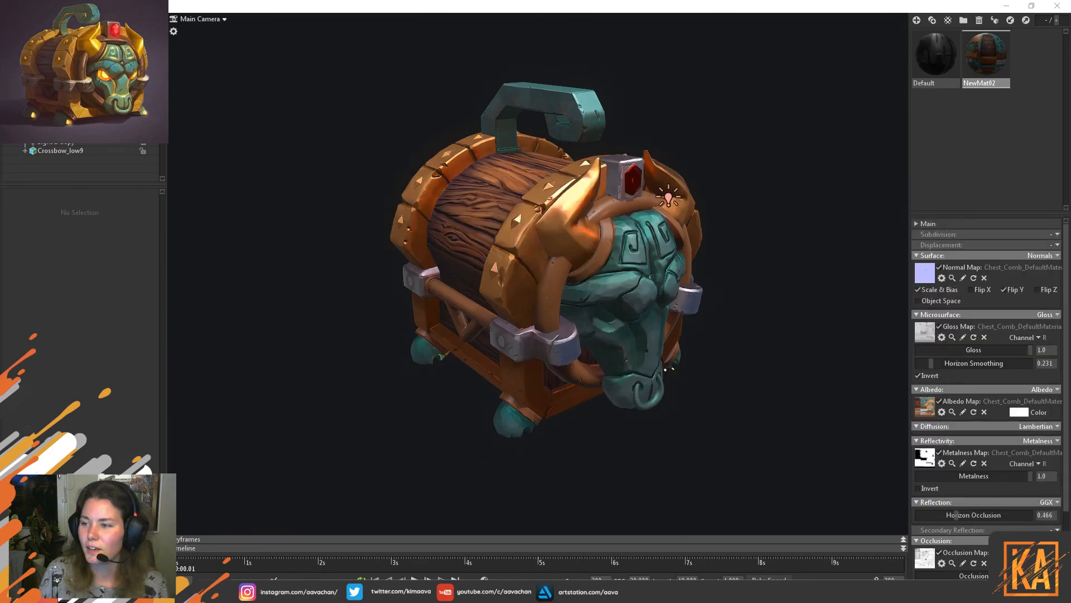